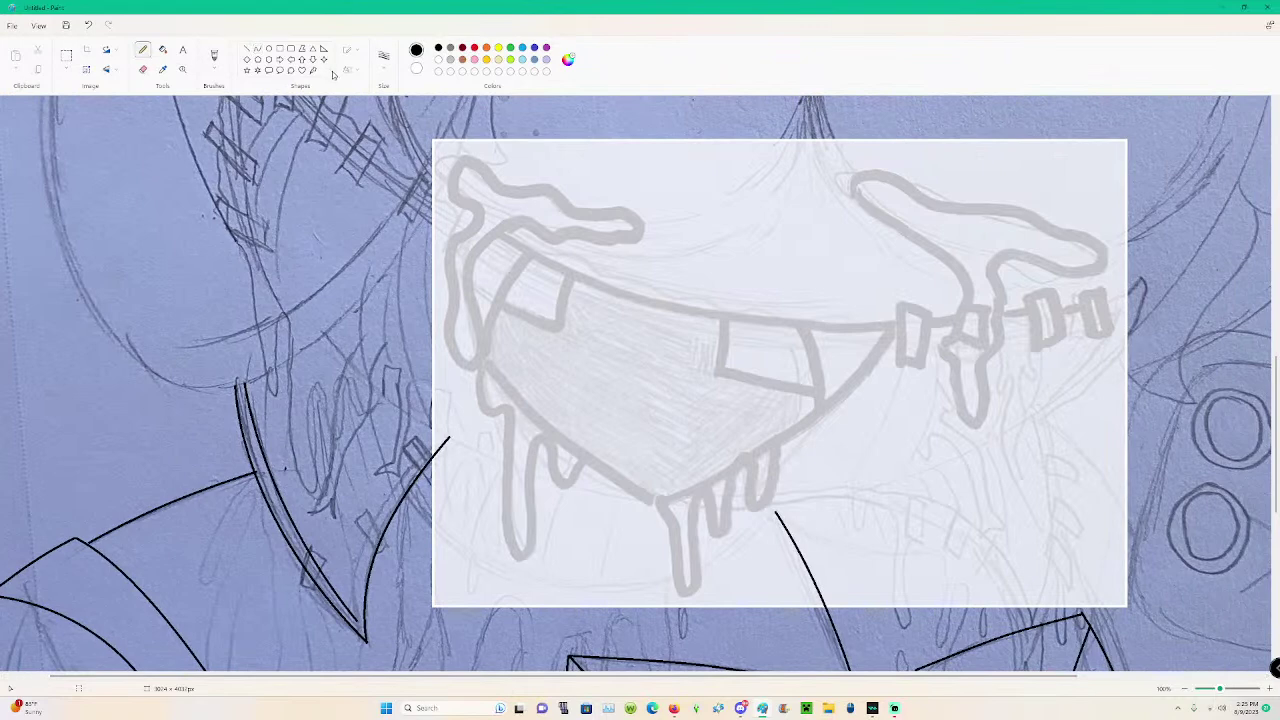
# Step: Choose red as the drawing colour with the thickest line width
pyautogui.click(474, 50)
pyautogui.click(385, 60)
pyautogui.click(385, 152)
# Step: Try red test strokes on the grey outlines, undo them, and zoom to 200%
pyautogui.moveTo(476, 200); pyautogui.dragTo(424, 262)
pyautogui.hotkey('ctrl', 'z')
pyautogui.moveTo(474, 159)
pyautogui.mouseDown()
pyautogui.moveTo(514, 186)
pyautogui.moveTo(638, 218)
pyautogui.moveTo(616, 235)
pyautogui.moveTo(522, 219)
pyautogui.mouseUp()
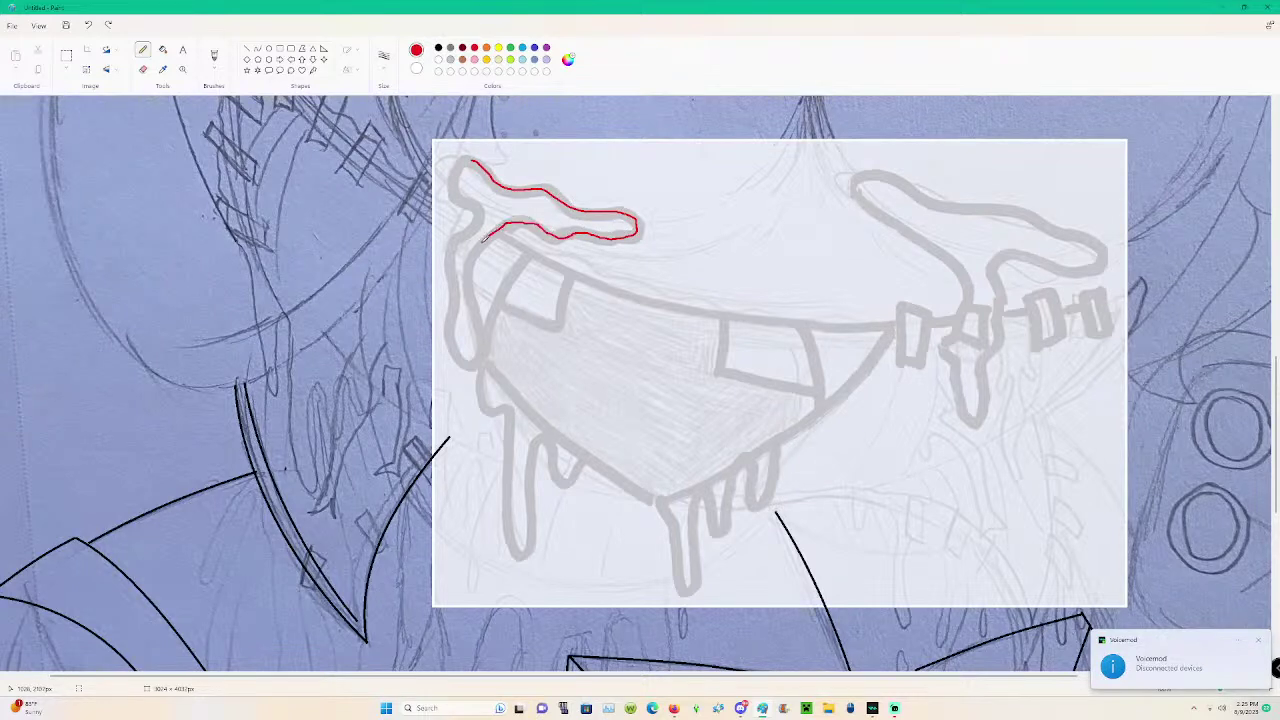
pyautogui.moveTo(401, 415); pyautogui.dragTo(429, 495)
pyautogui.hotkey('ctrl', 'z')
pyautogui.hotkey('ctrl', 'z')
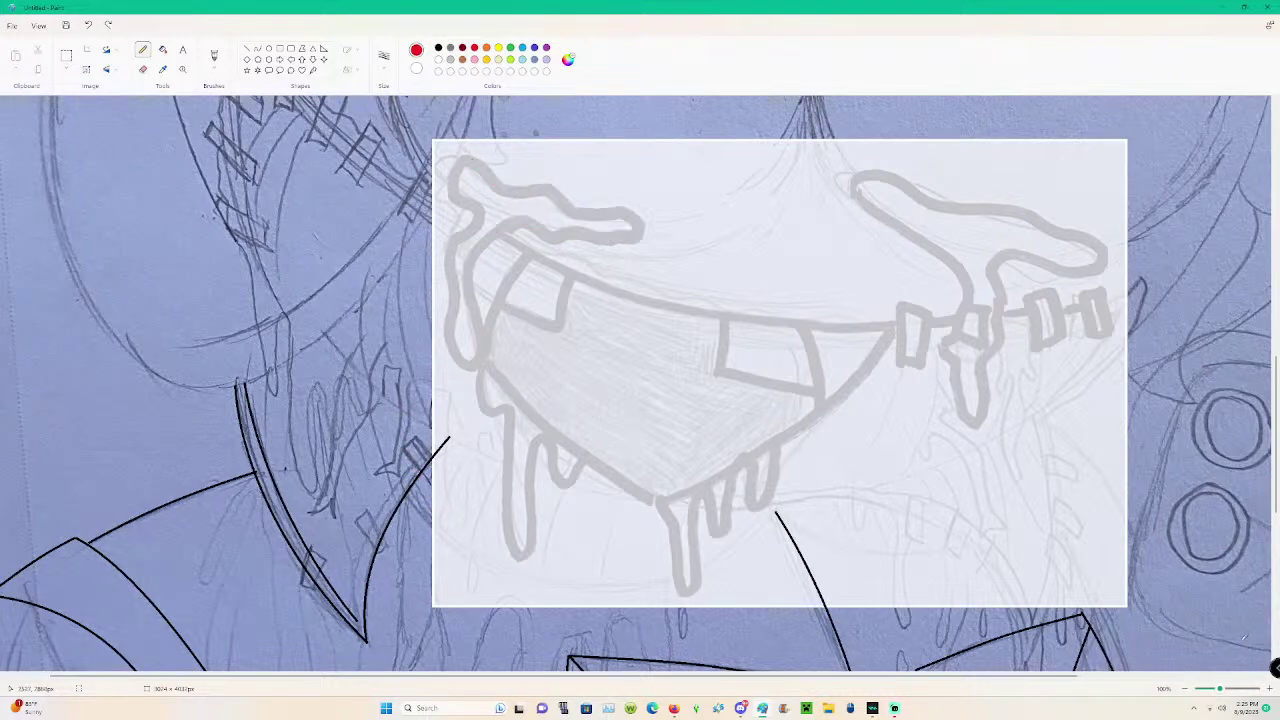
pyautogui.hotkey('ctrl', '+')
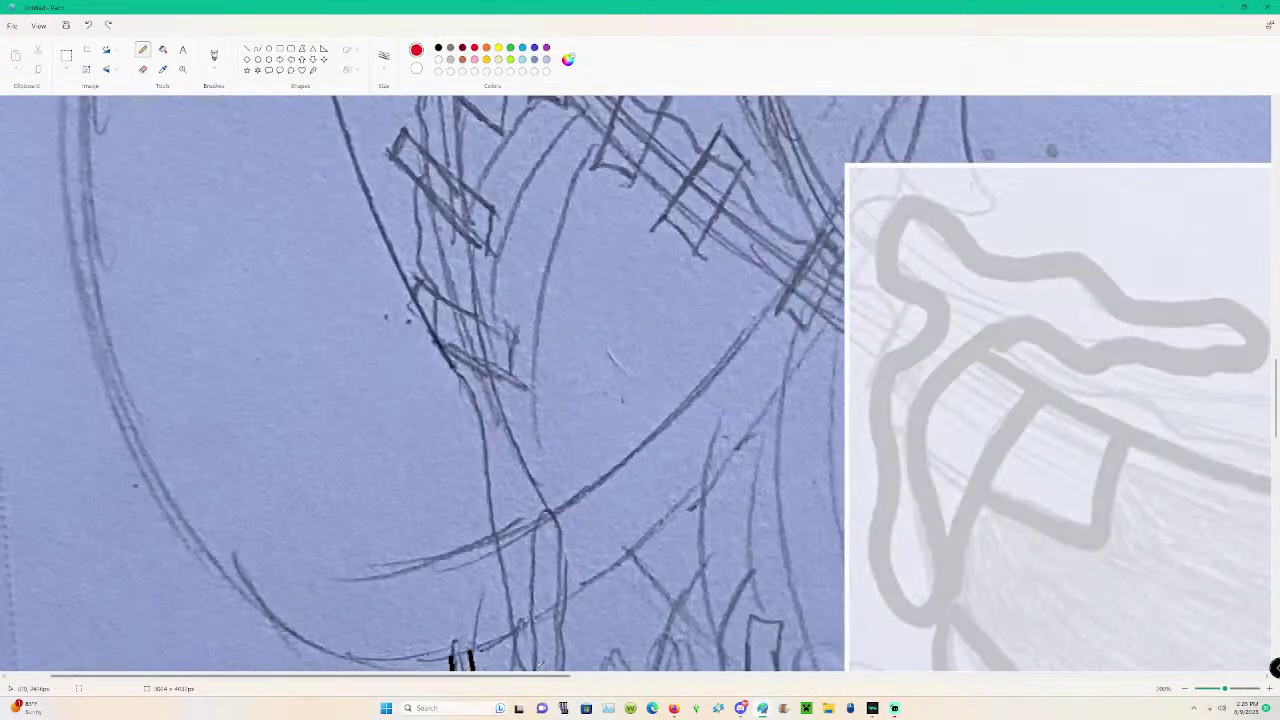
# Step: Trace the upper-left grey drip shape in red as one closed loop, removing a stray mark
pyautogui.hscroll(5, 540, 664)
pyautogui.moveTo(534, 252)
pyautogui.mouseDown()
pyautogui.moveTo(459, 199)
pyautogui.moveTo(439, 228)
pyautogui.moveTo(446, 260)
pyautogui.moveTo(488, 298)
pyautogui.moveTo(488, 322)
pyautogui.moveTo(429, 398)
pyautogui.moveTo(441, 484)
pyautogui.moveTo(432, 568)
pyautogui.moveTo(478, 606)
pyautogui.moveTo(491, 572)
pyautogui.moveTo(475, 410)
pyautogui.moveTo(525, 343)
pyautogui.moveTo(574, 325)
pyautogui.moveTo(628, 355)
pyautogui.moveTo(788, 361)
pyautogui.moveTo(810, 345)
pyautogui.moveTo(798, 313)
pyautogui.moveTo(672, 302)
pyautogui.moveTo(649, 270)
pyautogui.moveTo(599, 256)
pyautogui.moveTo(533, 259)
pyautogui.mouseUp()
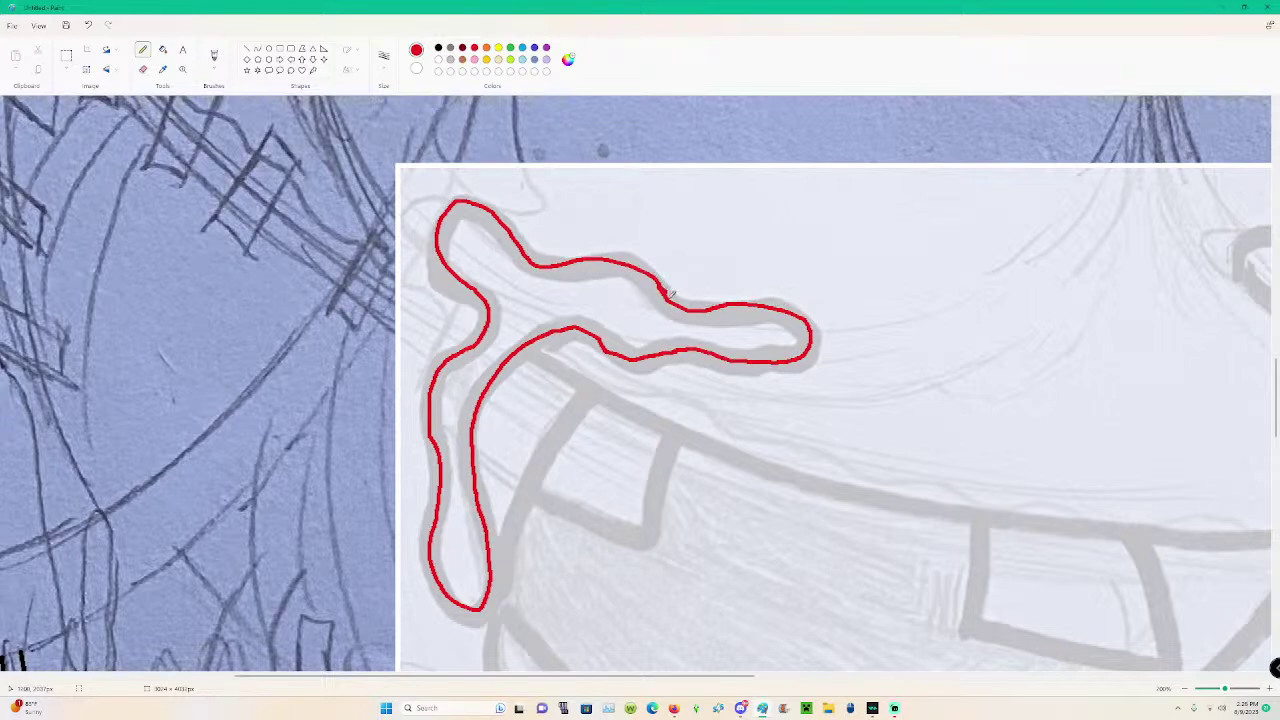
pyautogui.hotkey('ctrl', 'z')
# Step: Outline the central grey drip shape in red, down its long drip and across its arm
pyautogui.hscroll(10, 626, 632)
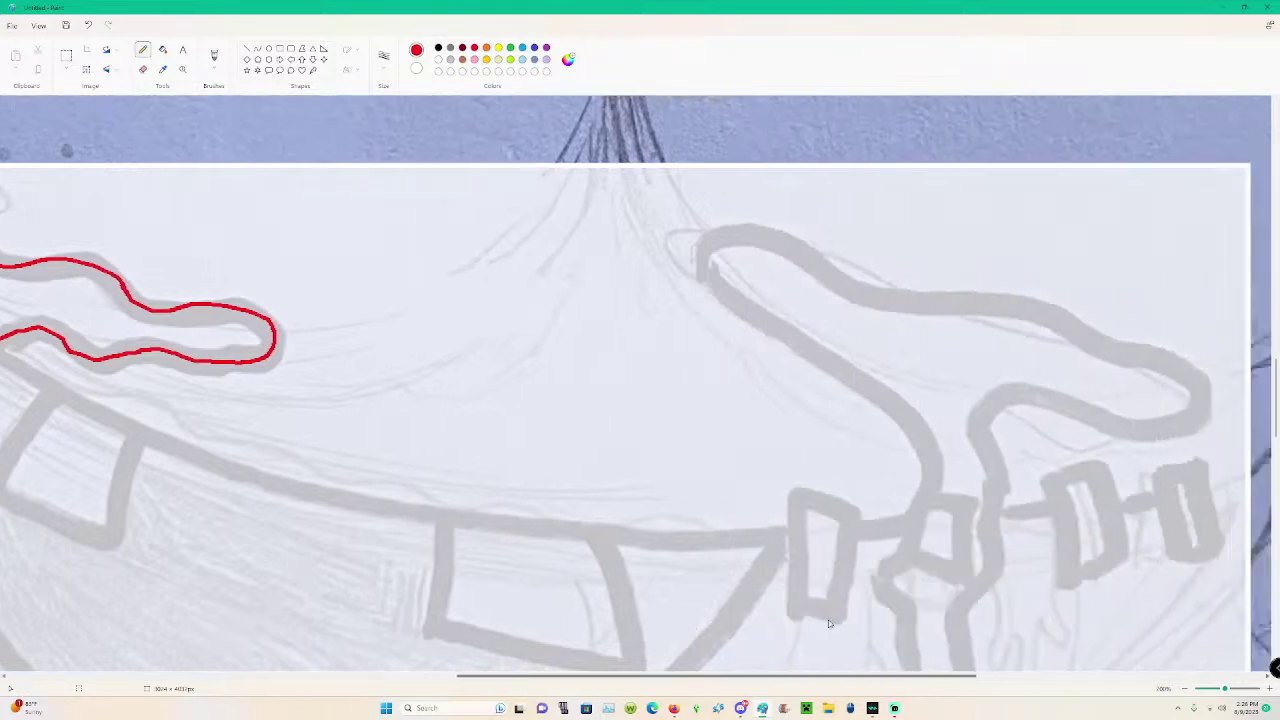
pyautogui.scroll(-2, 798, 408)
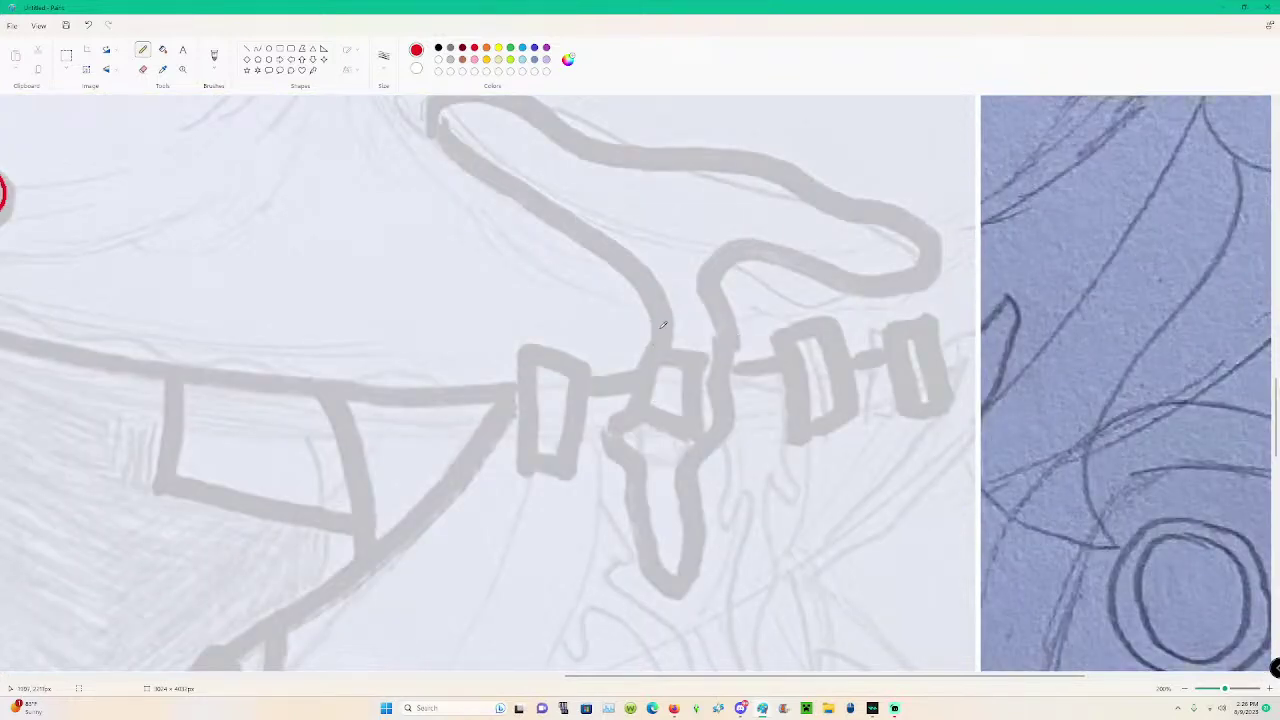
pyautogui.moveTo(645, 280)
pyautogui.mouseDown()
pyautogui.moveTo(661, 327)
pyautogui.moveTo(656, 361)
pyautogui.moveTo(612, 433)
pyautogui.moveTo(632, 463)
pyautogui.moveTo(646, 584)
pyautogui.moveTo(673, 593)
pyautogui.moveTo(693, 460)
pyautogui.moveTo(718, 414)
pyautogui.moveTo(722, 278)
pyautogui.moveTo(738, 252)
pyautogui.moveTo(774, 246)
pyautogui.moveTo(893, 278)
pyautogui.moveTo(922, 262)
pyautogui.moveTo(924, 228)
pyautogui.moveTo(903, 205)
pyautogui.moveTo(764, 159)
pyautogui.moveTo(630, 151)
pyautogui.moveTo(472, 84)
pyautogui.moveTo(431, 89)
pyautogui.moveTo(429, 117)
pyautogui.moveTo(465, 162)
pyautogui.moveTo(642, 270)
pyautogui.mouseUp()
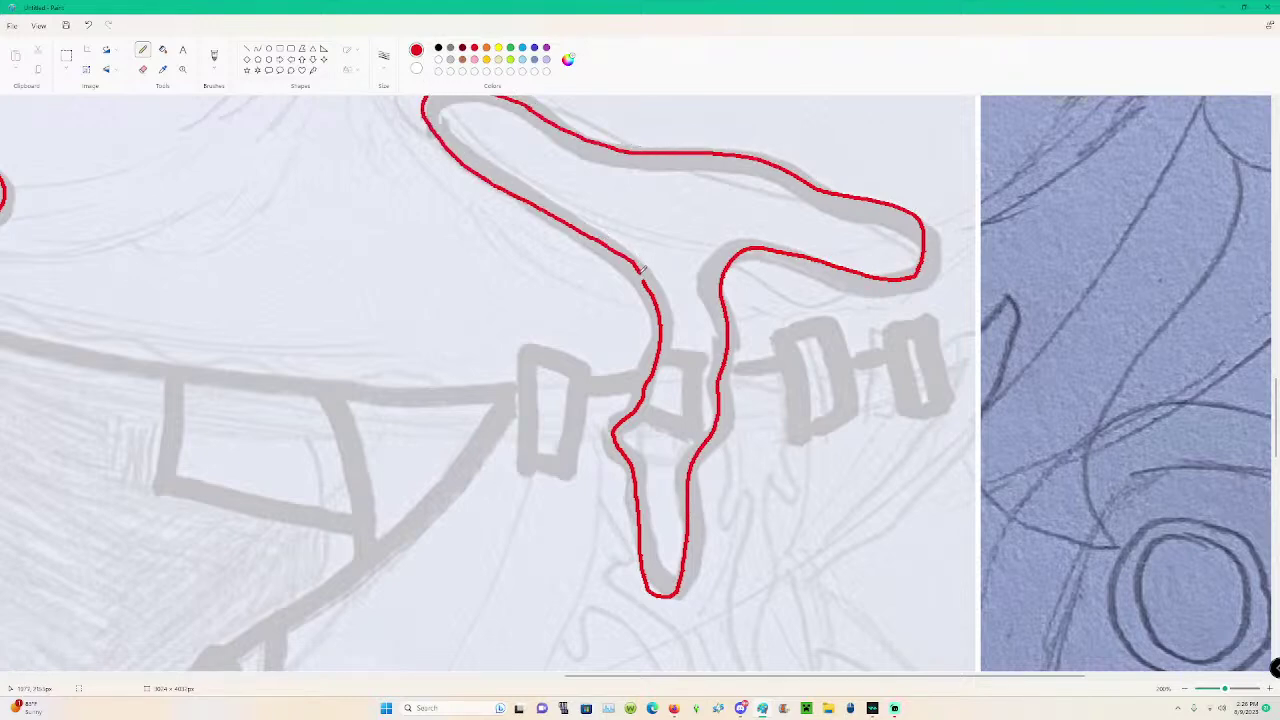
# Step: Attempt the red drip below the traced loop three times, undoing each try
pyautogui.hscroll(-6, 624, 570)
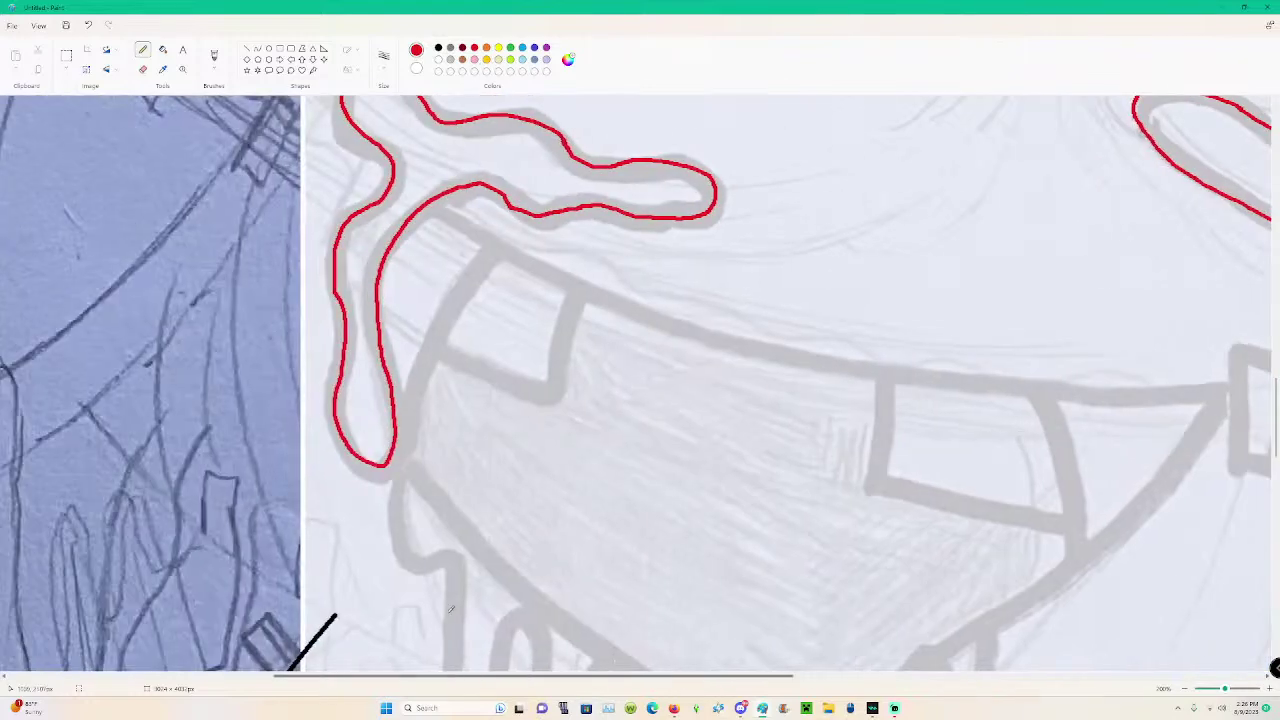
pyautogui.scroll(-2, 624, 570)
pyautogui.scroll(-3, 624, 570)
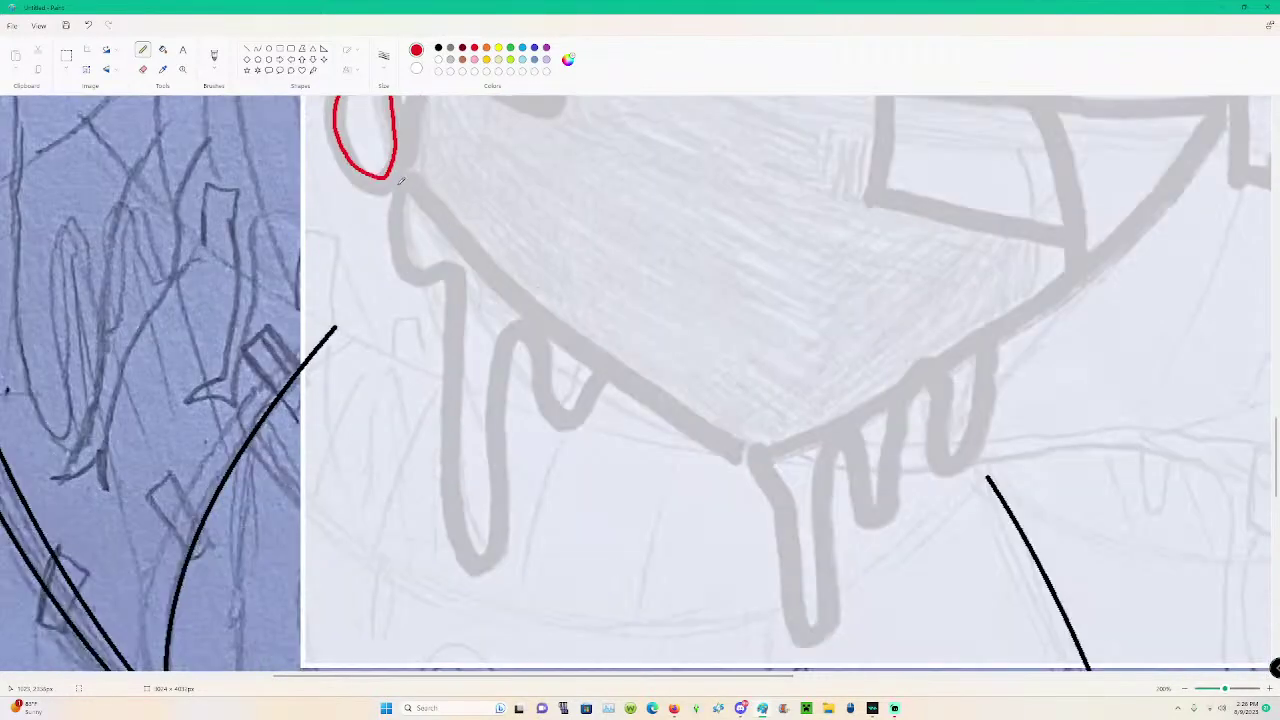
pyautogui.moveTo(404, 180)
pyautogui.mouseDown()
pyautogui.moveTo(399, 258)
pyautogui.moveTo(448, 268)
pyautogui.moveTo(456, 290)
pyautogui.moveTo(441, 453)
pyautogui.moveTo(460, 566)
pyautogui.moveTo(495, 536)
pyautogui.moveTo(521, 349)
pyautogui.mouseUp()
pyautogui.hotkey('ctrl', 'z')
pyautogui.moveTo(401, 179)
pyautogui.mouseDown()
pyautogui.moveTo(404, 264)
pyautogui.moveTo(420, 282)
pyautogui.moveTo(458, 256)
pyautogui.moveTo(445, 376)
pyautogui.mouseUp()
pyautogui.hotkey('ctrl', 'z')
pyautogui.moveTo(398, 184)
pyautogui.mouseDown()
pyautogui.moveTo(396, 260)
pyautogui.moveTo(418, 291)
pyautogui.moveTo(440, 248)
pyautogui.mouseUp()
pyautogui.hotkey('ctrl', 'z')
# Step: Trace the left pair and three bottom-centre drips under the mouth in red
pyautogui.moveTo(396, 192)
pyautogui.mouseDown()
pyautogui.moveTo(402, 272)
pyautogui.moveTo(414, 281)
pyautogui.moveTo(440, 250)
pyautogui.moveTo(452, 258)
pyautogui.moveTo(451, 505)
pyautogui.moveTo(470, 552)
pyautogui.moveTo(504, 522)
pyautogui.moveTo(520, 335)
pyautogui.moveTo(530, 327)
pyautogui.moveTo(560, 414)
pyautogui.moveTo(577, 415)
pyautogui.moveTo(602, 370)
pyautogui.mouseUp()
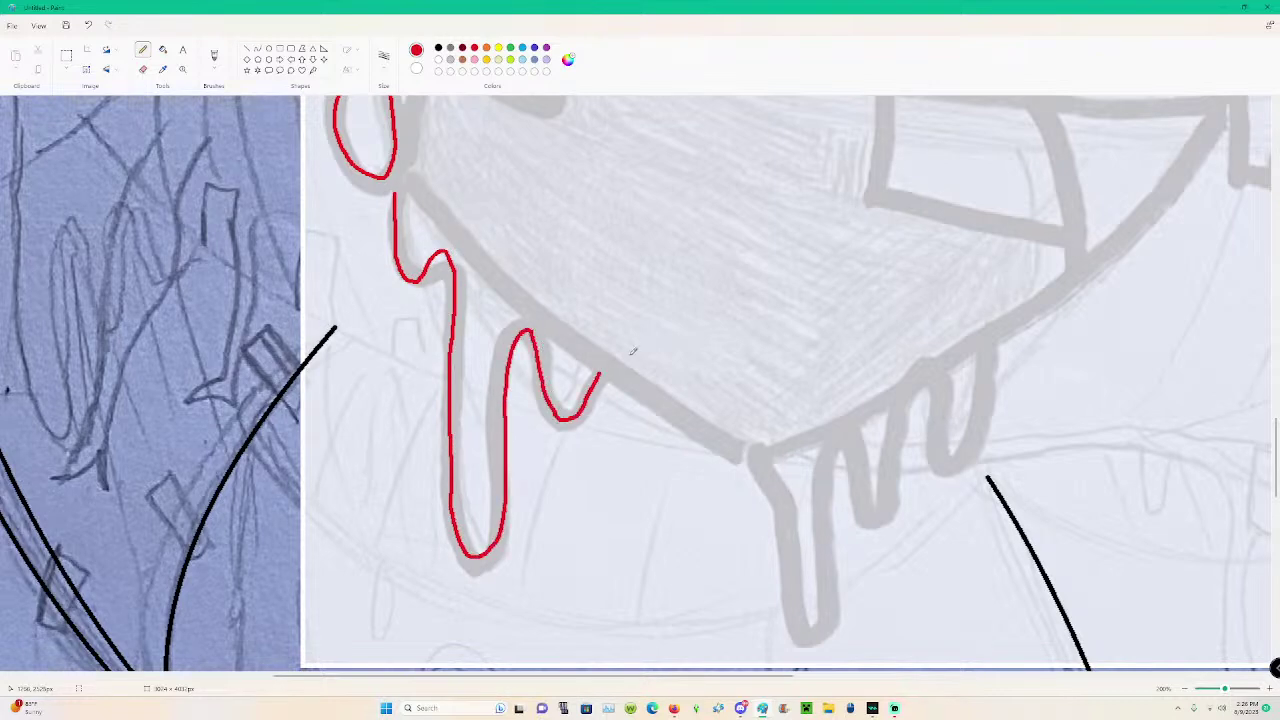
pyautogui.moveTo(596, 677); pyautogui.dragTo(753, 677)
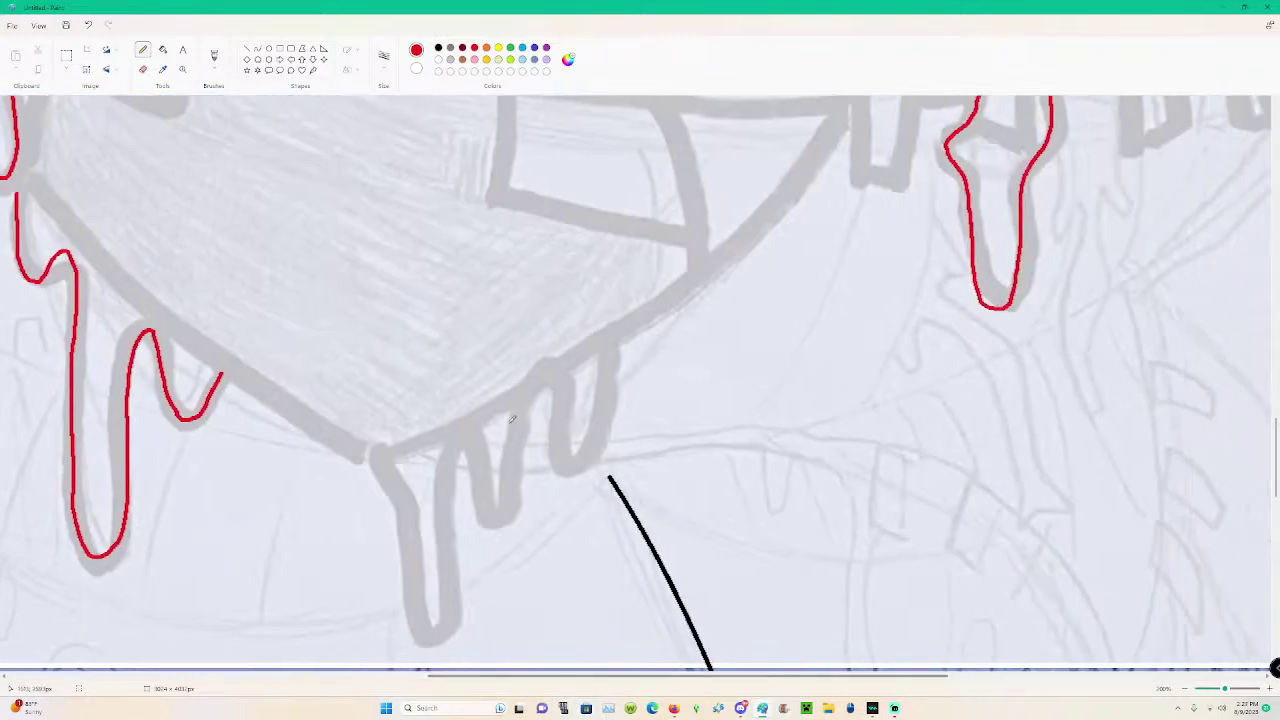
pyautogui.moveTo(379, 443)
pyautogui.mouseDown()
pyautogui.moveTo(405, 508)
pyautogui.moveTo(413, 615)
pyautogui.moveTo(421, 638)
pyautogui.moveTo(435, 635)
pyautogui.moveTo(445, 477)
pyautogui.moveTo(461, 436)
pyautogui.moveTo(478, 447)
pyautogui.moveTo(490, 539)
pyautogui.moveTo(509, 525)
pyautogui.moveTo(528, 416)
pyautogui.moveTo(553, 386)
pyautogui.moveTo(564, 470)
pyautogui.moveTo(592, 478)
pyautogui.moveTo(614, 343)
pyautogui.mouseUp()
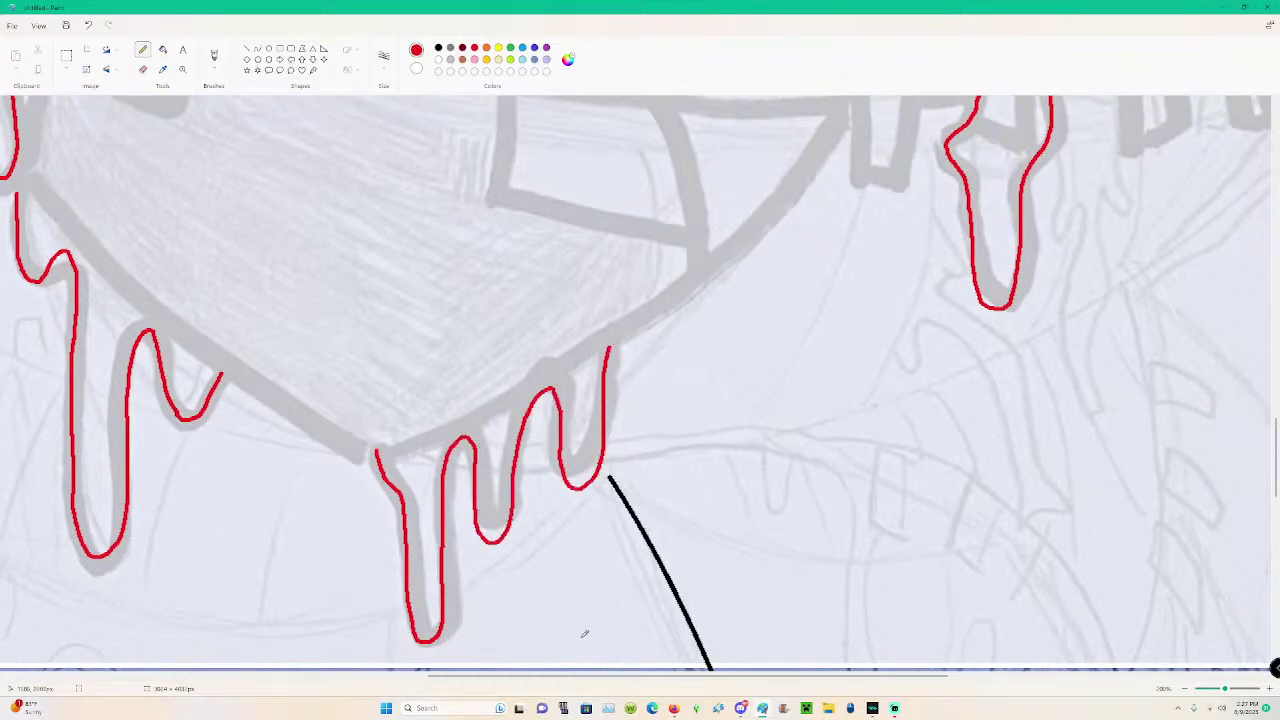
pyautogui.moveTo(585, 682); pyautogui.dragTo(473, 680)
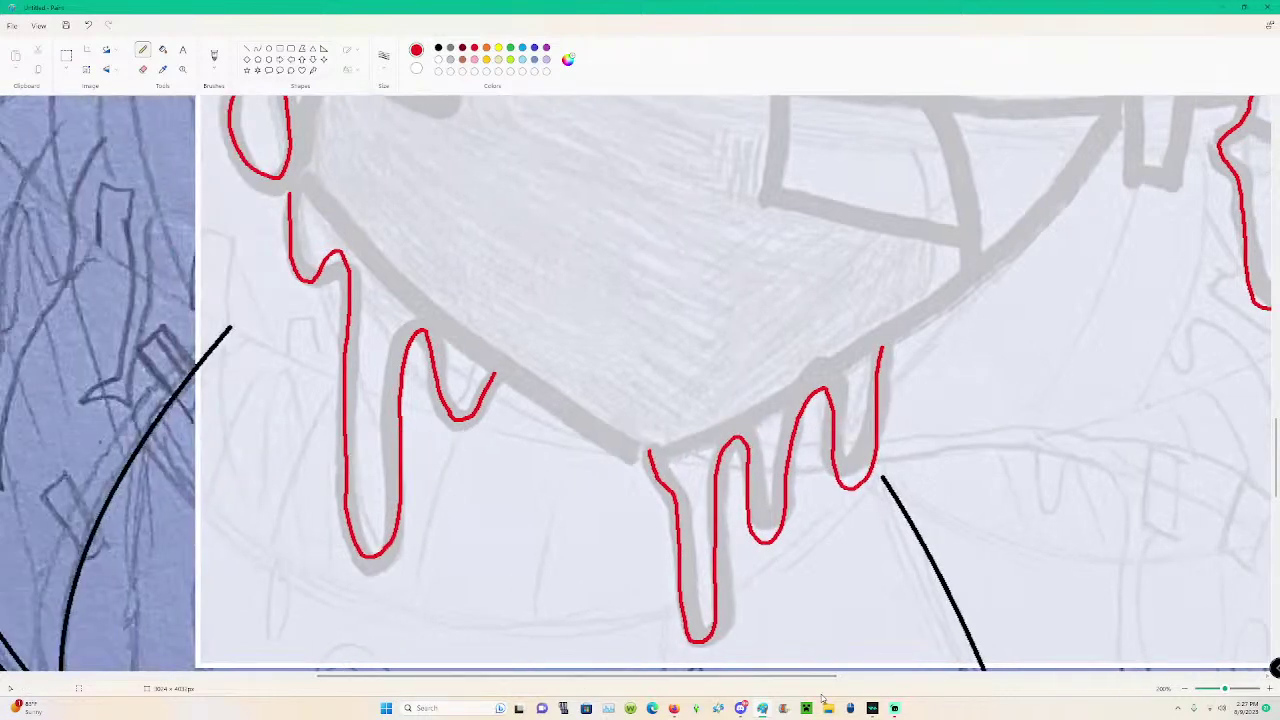
# Step: Draw a pair of parallel curved red lines below the right drip, after undoing two attempts
pyautogui.moveTo(802, 683); pyautogui.dragTo(978, 680)
pyautogui.scroll(-3, 928, 540)
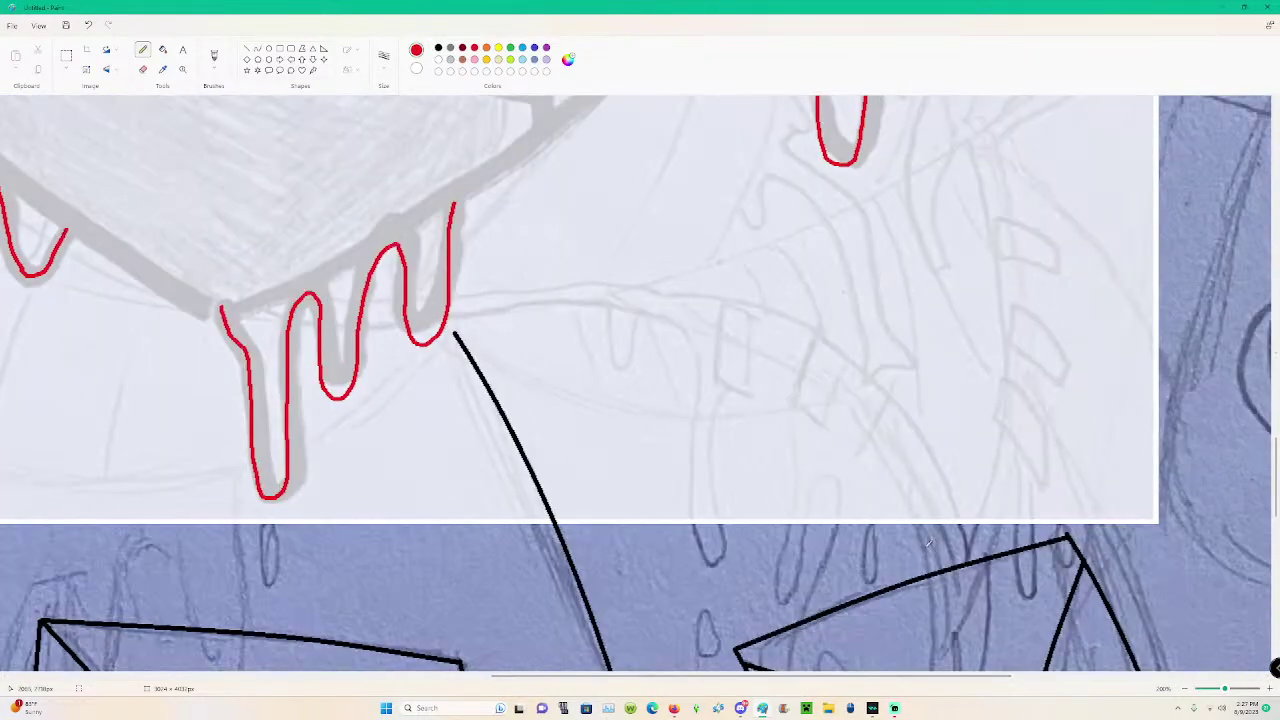
pyautogui.hscroll(3, 740, 560)
pyautogui.scroll(5, 750, 550)
pyautogui.scroll(-3, 754, 546)
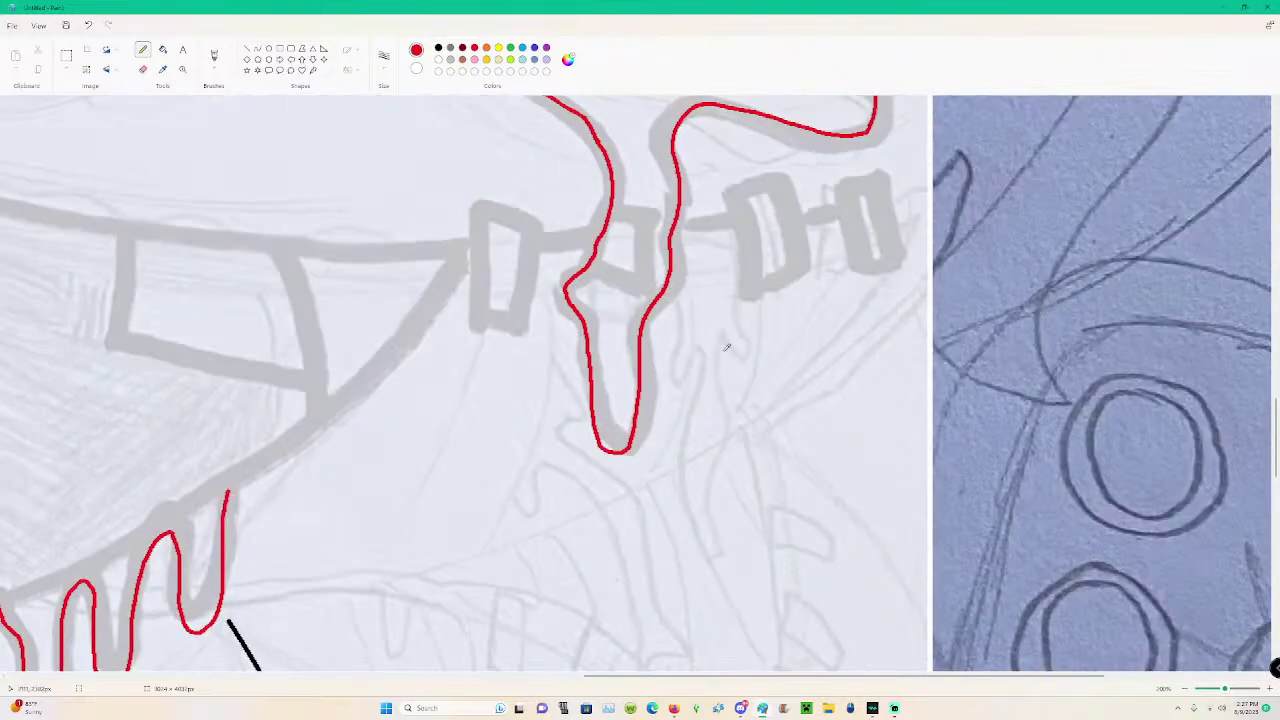
pyautogui.scroll(-3, 704, 310)
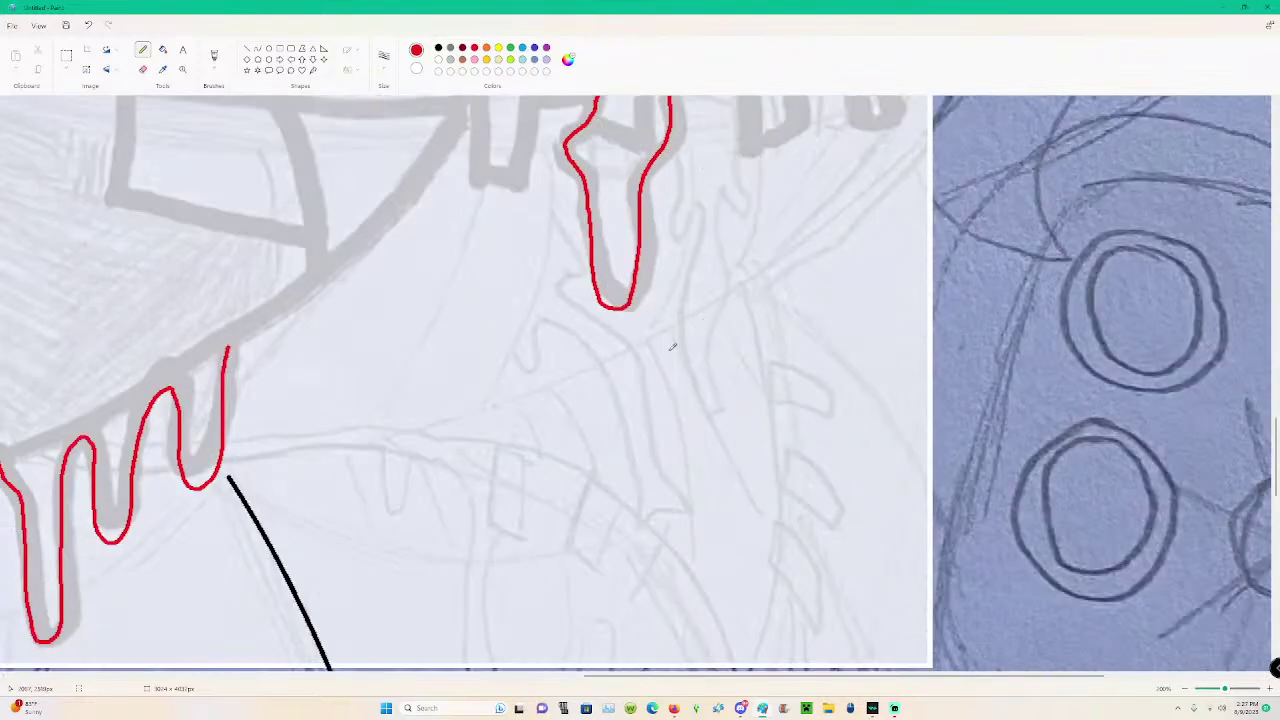
pyautogui.moveTo(547, 240)
pyautogui.mouseDown()
pyautogui.moveTo(543, 262)
pyautogui.moveTo(670, 428)
pyautogui.mouseUp()
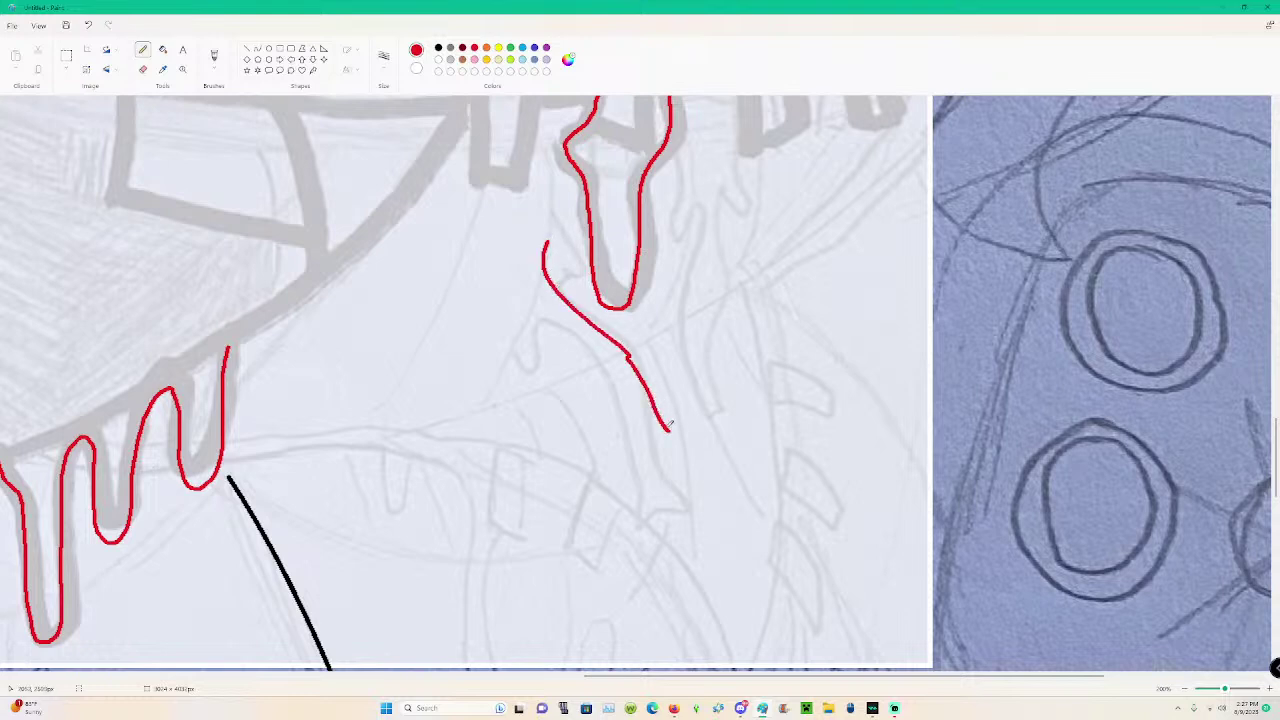
pyautogui.hotkey('ctrl', 'z')
pyautogui.moveTo(550, 247); pyautogui.dragTo(522, 294)
pyautogui.hotkey('ctrl', 'z')
pyautogui.moveTo(548, 249)
pyautogui.mouseDown()
pyautogui.moveTo(551, 294)
pyautogui.moveTo(618, 372)
pyautogui.moveTo(670, 478)
pyautogui.mouseUp()
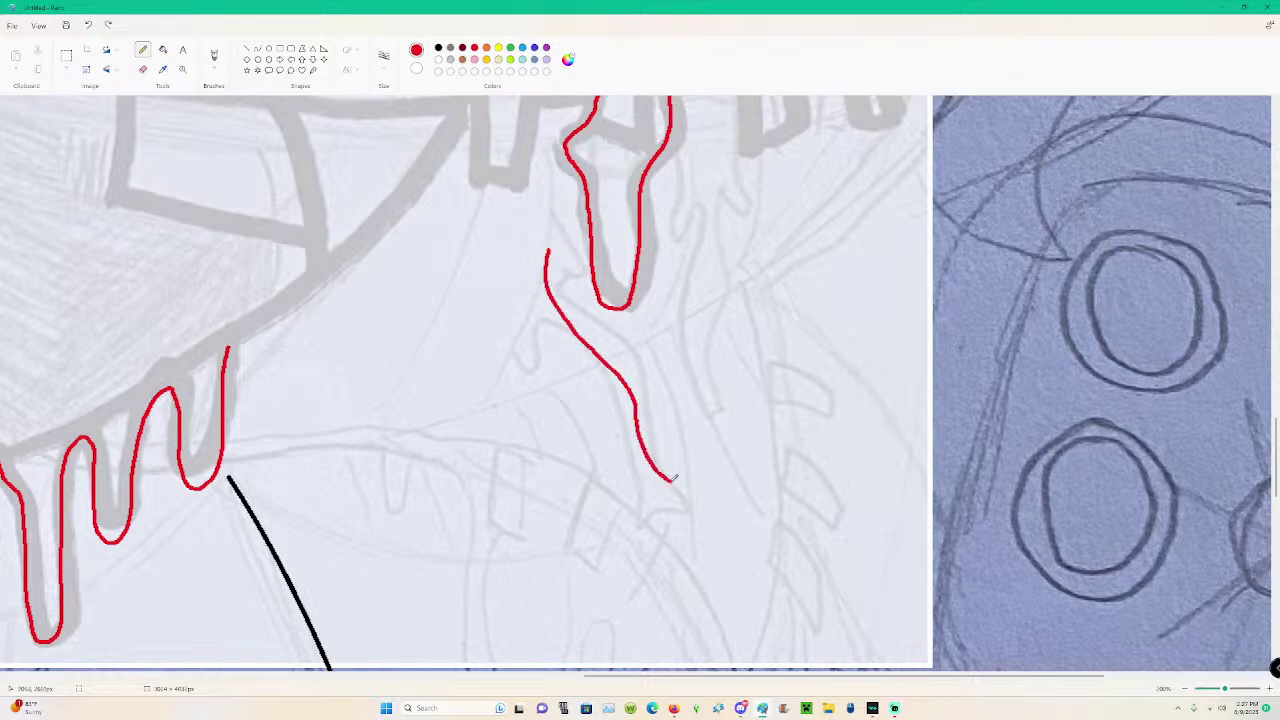
pyautogui.moveTo(530, 251)
pyautogui.mouseDown()
pyautogui.moveTo(528, 297)
pyautogui.moveTo(605, 396)
pyautogui.moveTo(635, 493)
pyautogui.mouseUp()
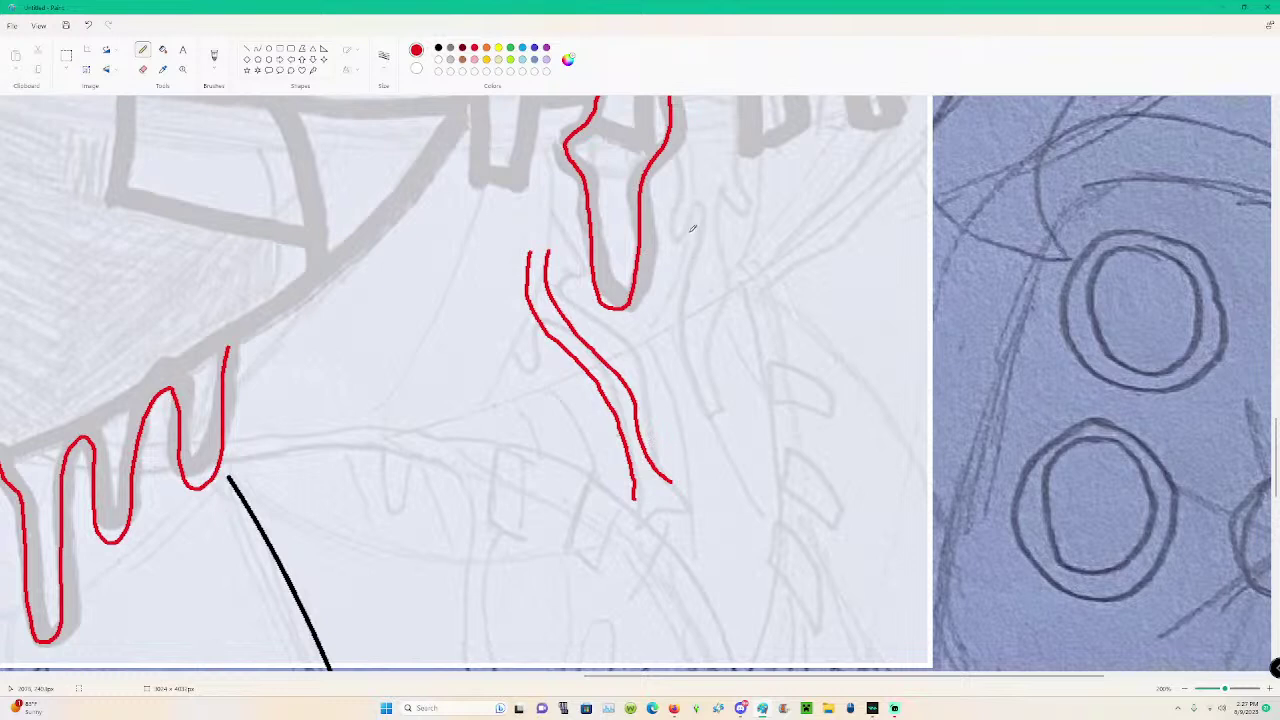
# Step: Add a second pair of curved red lines further right, then briefly check YouTube
pyautogui.moveTo(688, 219)
pyautogui.mouseDown()
pyautogui.moveTo(686, 253)
pyautogui.moveTo(746, 383)
pyautogui.mouseUp()
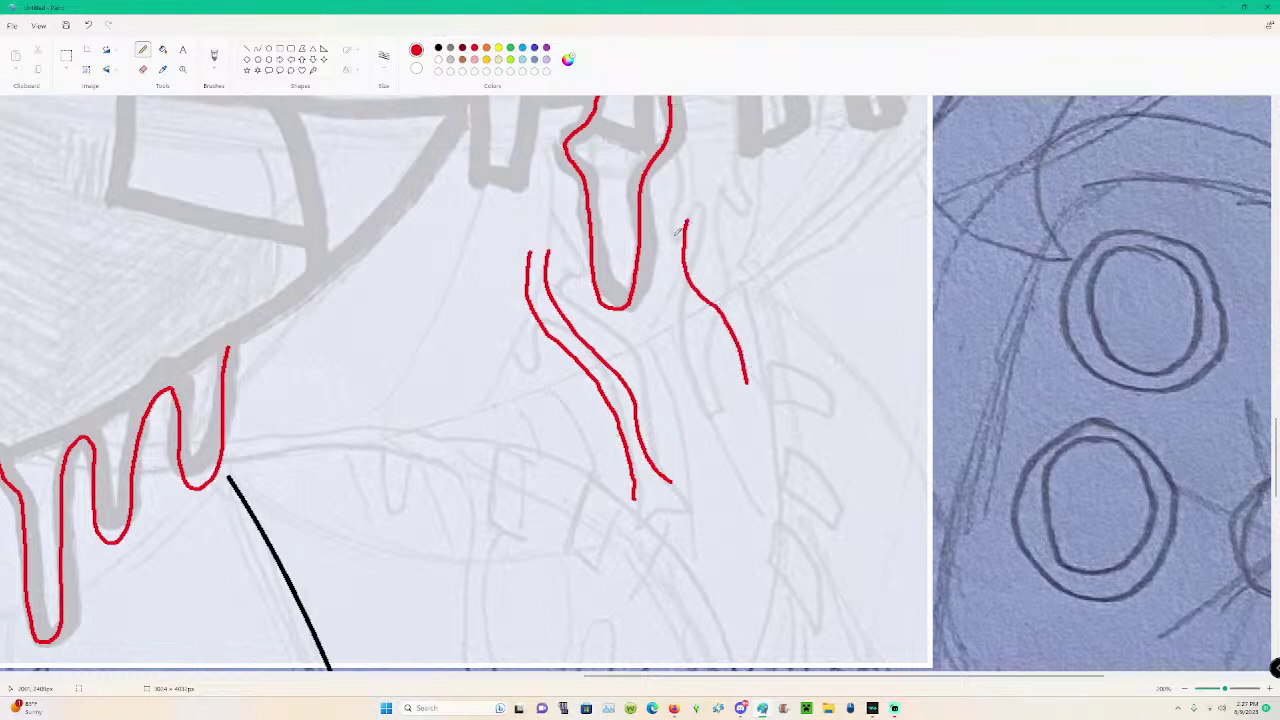
pyautogui.moveTo(667, 215)
pyautogui.mouseDown()
pyautogui.moveTo(712, 340)
pyautogui.moveTo(716, 402)
pyautogui.mouseUp()
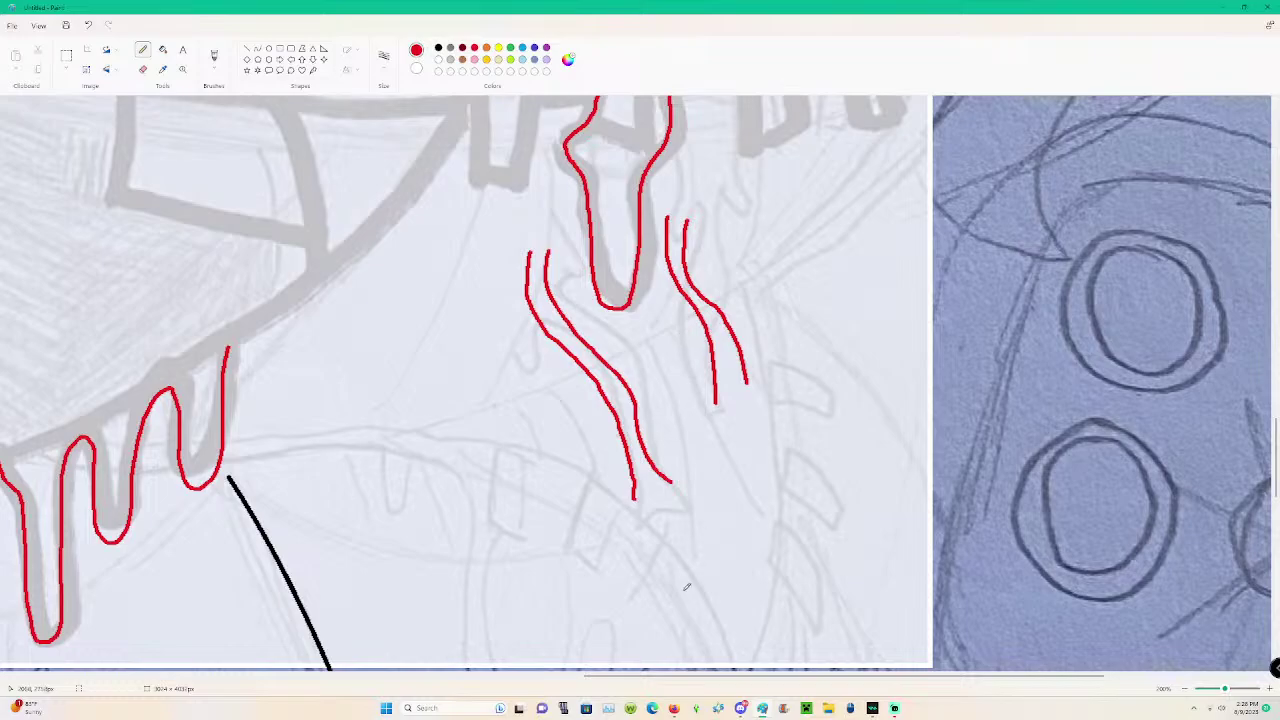
pyautogui.click(674, 708)
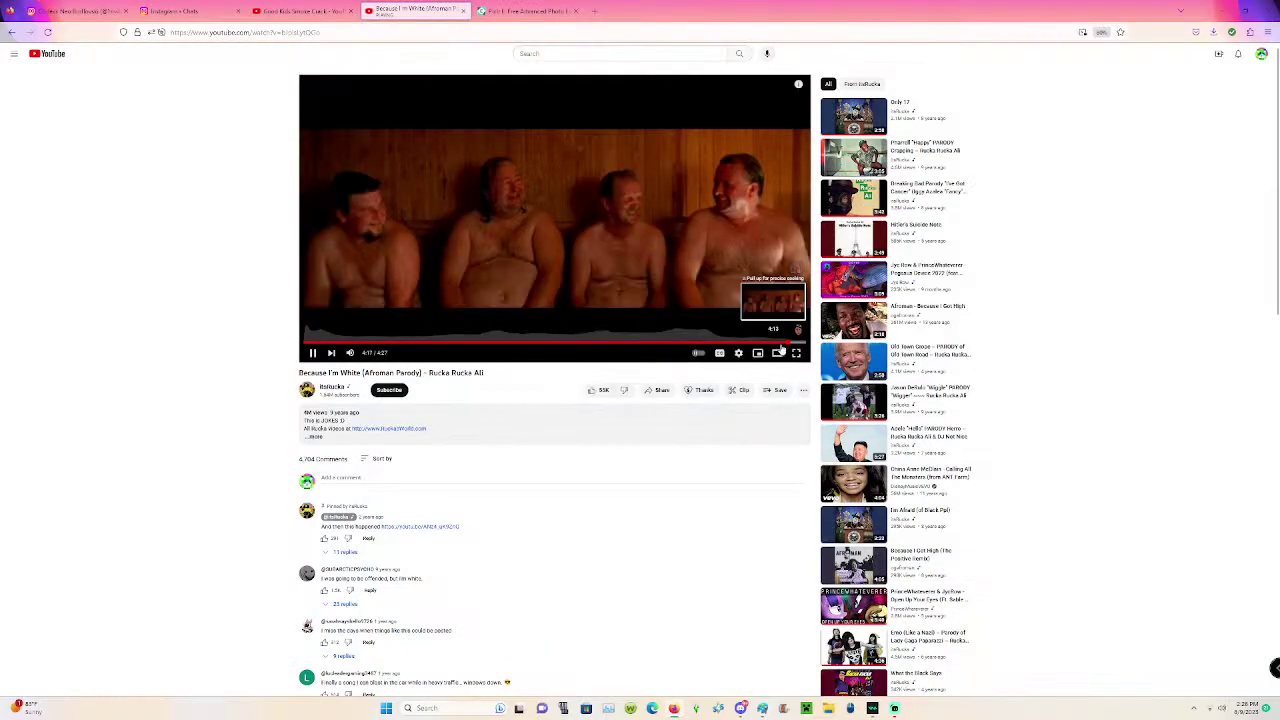
pyautogui.click(763, 709)
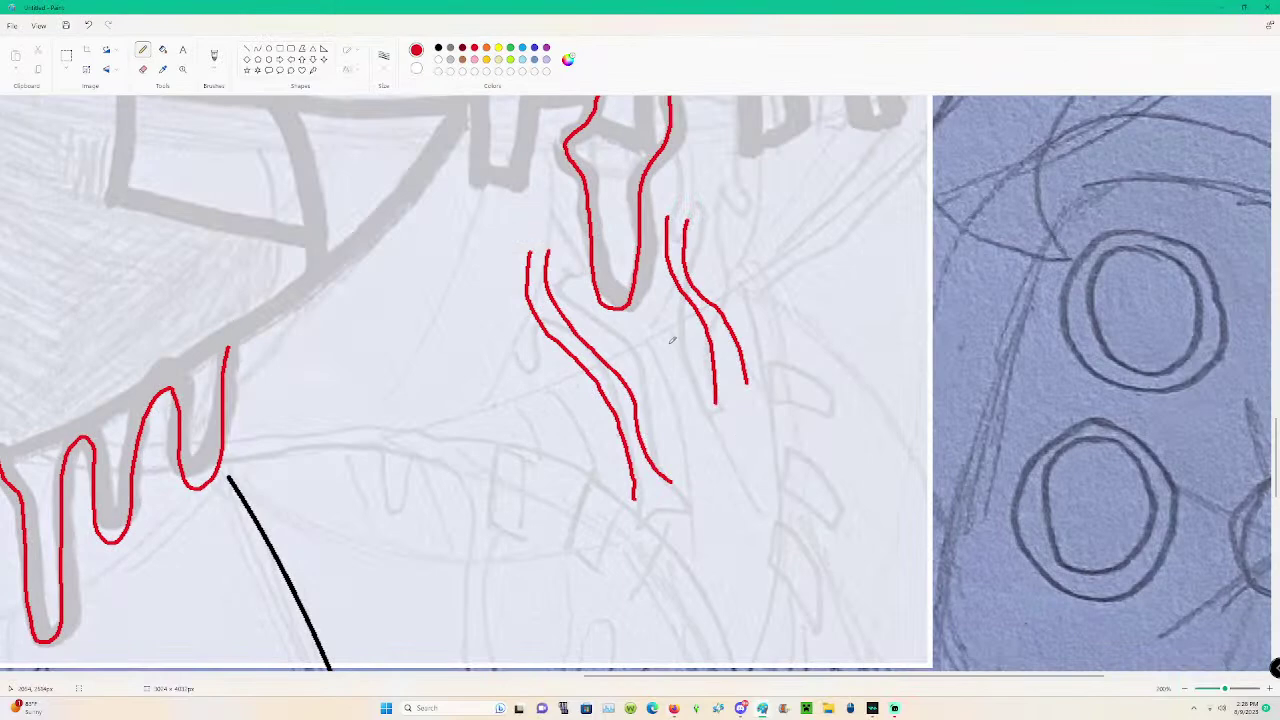
# Step: Draw a red drip shape and a long red drip running down through the black triangle
pyautogui.scroll(-4, 672, 340)
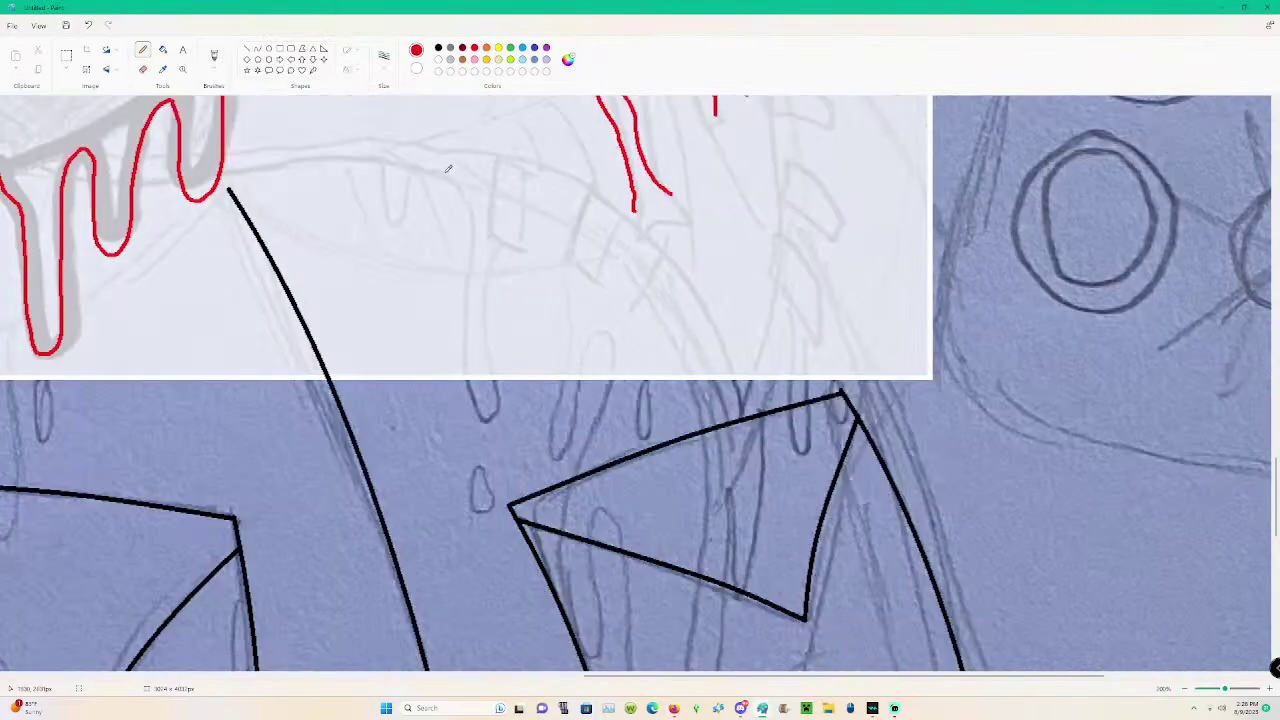
pyautogui.moveTo(385, 160)
pyautogui.mouseDown()
pyautogui.moveTo(385, 217)
pyautogui.moveTo(399, 218)
pyautogui.moveTo(427, 173)
pyautogui.moveTo(460, 211)
pyautogui.moveTo(453, 397)
pyautogui.moveTo(472, 411)
pyautogui.moveTo(492, 217)
pyautogui.mouseUp()
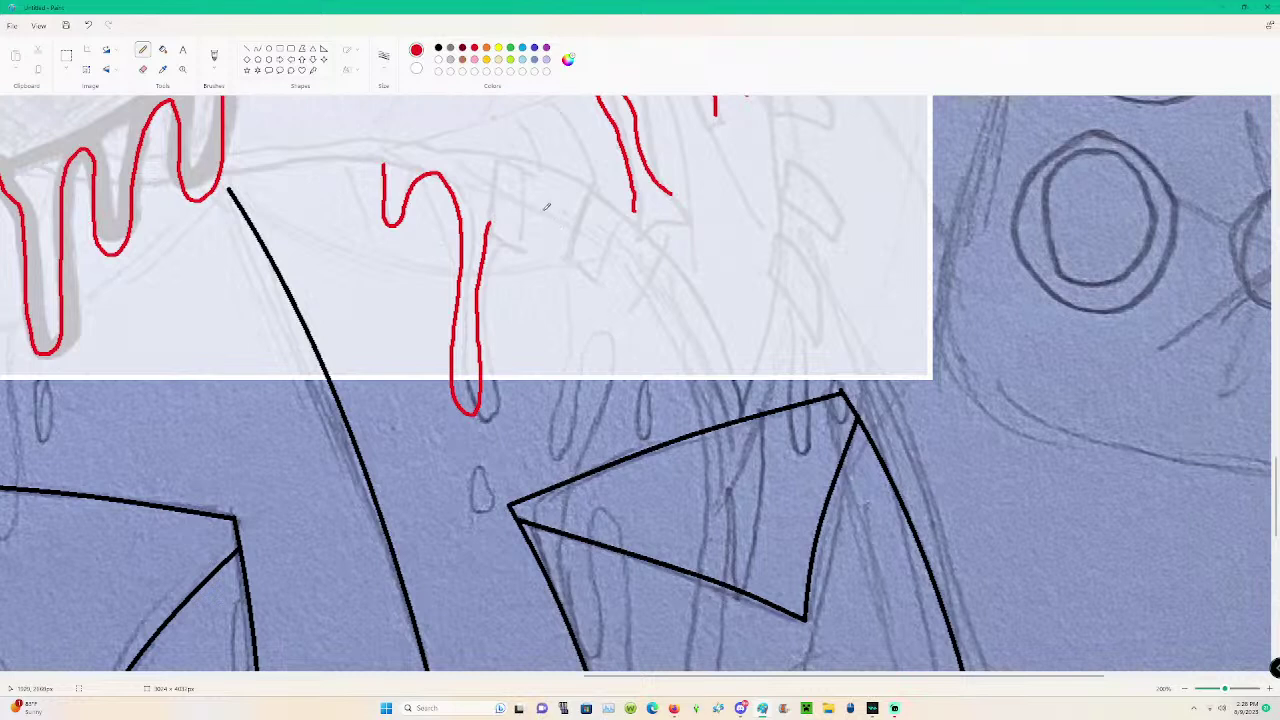
pyautogui.moveTo(537, 209)
pyautogui.mouseDown()
pyautogui.moveTo(570, 302)
pyautogui.moveTo(541, 450)
pyautogui.moveTo(559, 441)
pyautogui.moveTo(608, 324)
pyautogui.moveTo(612, 362)
pyautogui.moveTo(561, 517)
pyautogui.moveTo(565, 621)
pyautogui.moveTo(590, 657)
pyautogui.moveTo(607, 508)
pyautogui.mouseUp()
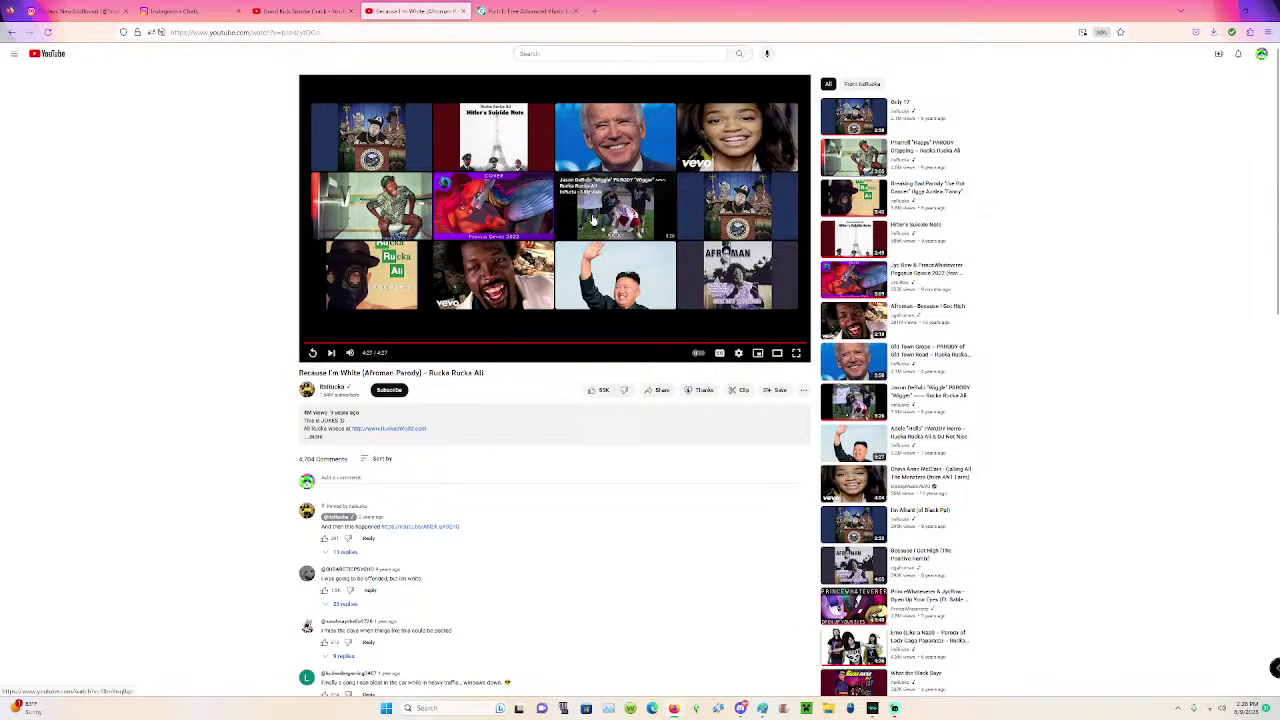
pyautogui.click(646, 52)
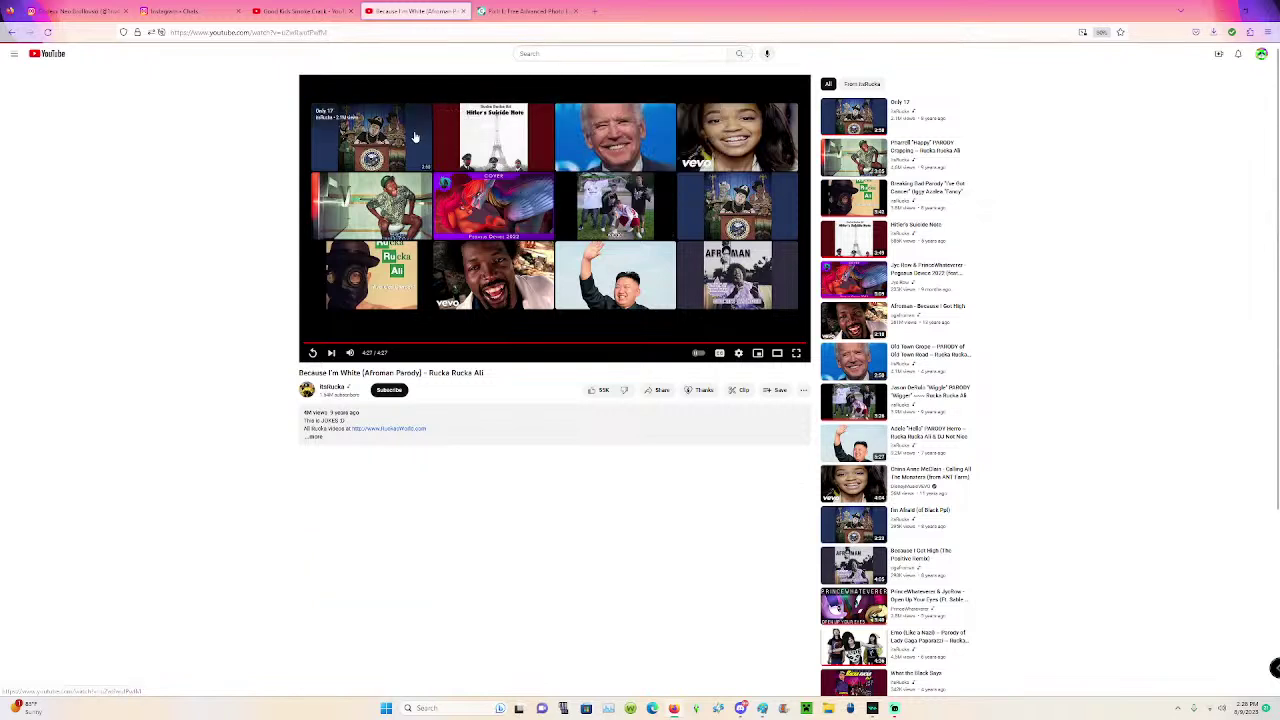
pyautogui.click(741, 707)
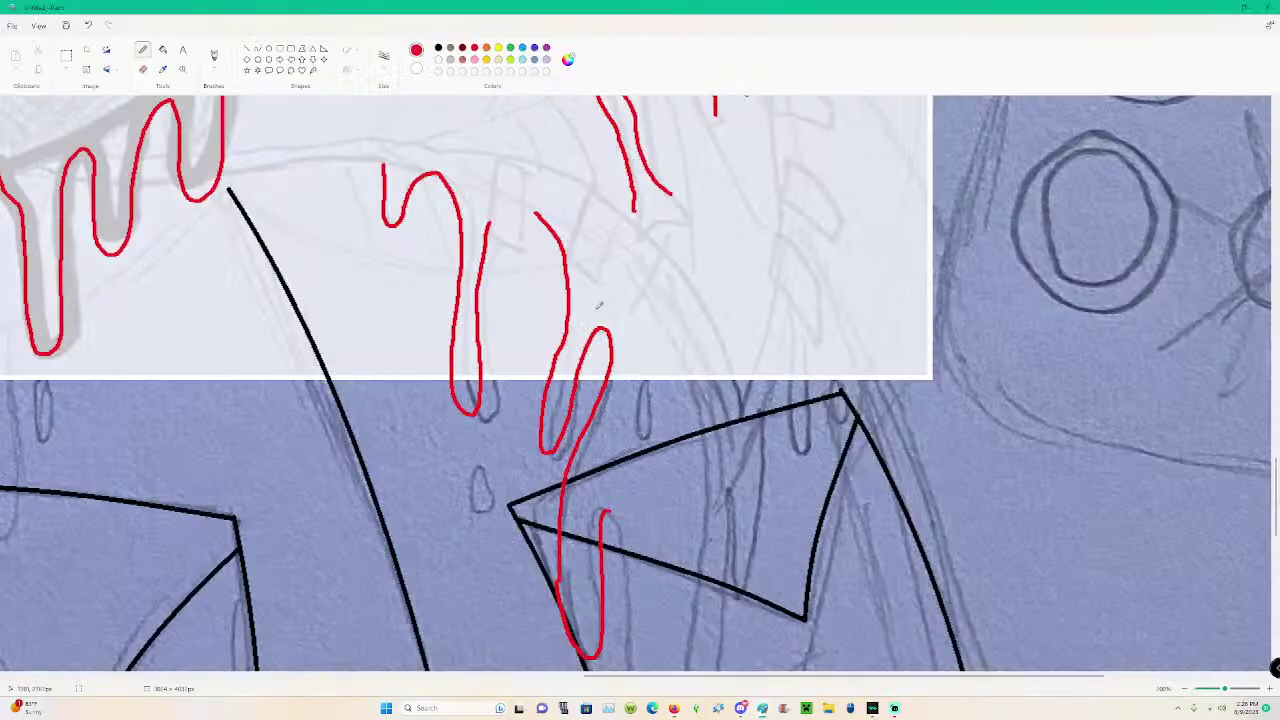
# Step: Draw two small red drip shapes over the tilted black-outlined shape
pyautogui.scroll(-3, 675, 368)
pyautogui.scroll(2, 675, 368)
pyautogui.scroll(3, 518, 323)
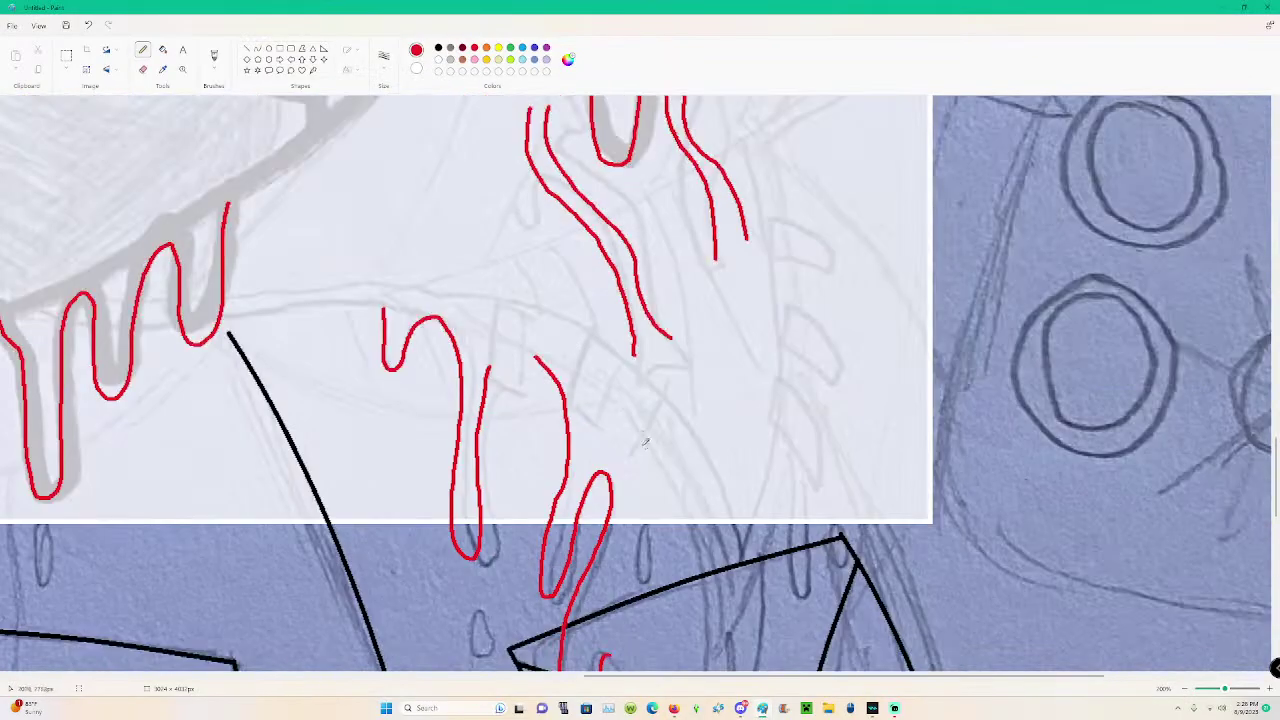
pyautogui.scroll(-2, 600, 360)
pyautogui.moveTo(644, 378)
pyautogui.mouseDown()
pyautogui.moveTo(630, 418)
pyautogui.moveTo(648, 436)
pyautogui.moveTo(645, 382)
pyautogui.mouseUp()
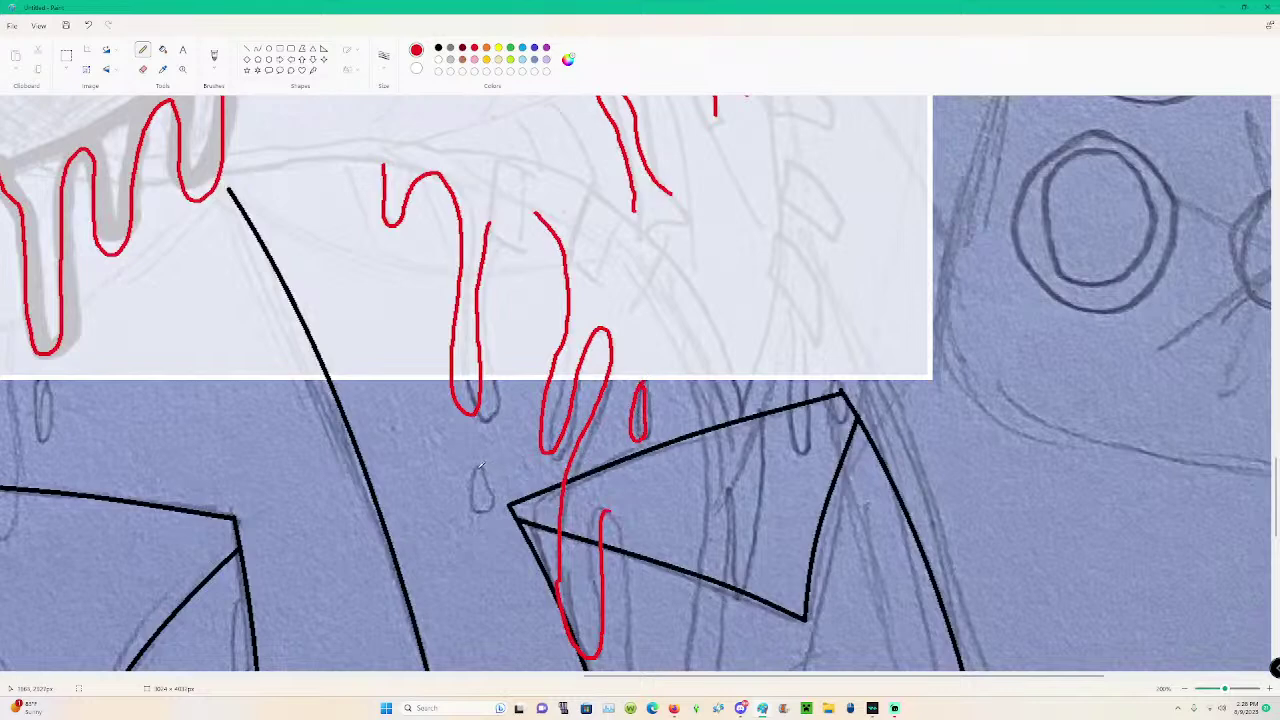
pyautogui.moveTo(477, 474)
pyautogui.mouseDown()
pyautogui.moveTo(476, 514)
pyautogui.moveTo(490, 496)
pyautogui.moveTo(483, 460)
pyautogui.mouseUp()
# Step: Extend a red drip down the tilted shape and add two more narrow drips beside it
pyautogui.scroll(-5, 565, 437)
pyautogui.scroll(3, 777, 414)
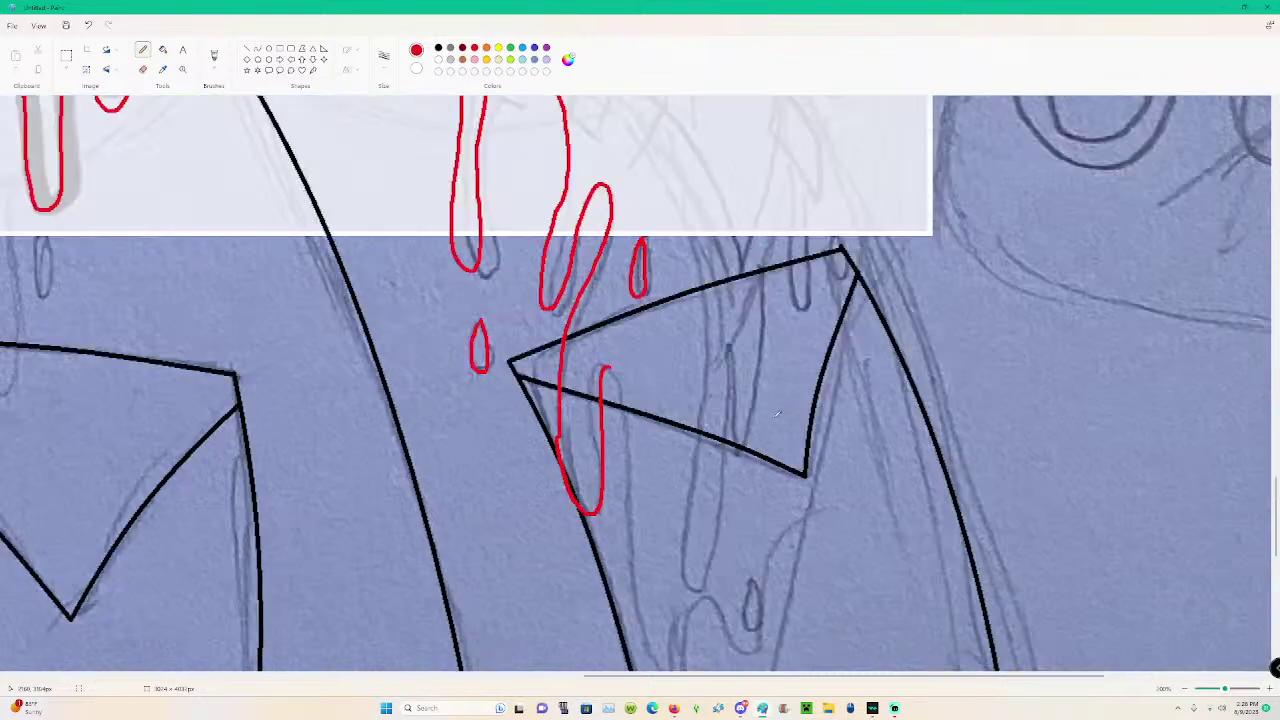
pyautogui.scroll(-5, 777, 414)
pyautogui.scroll(3, 726, 405)
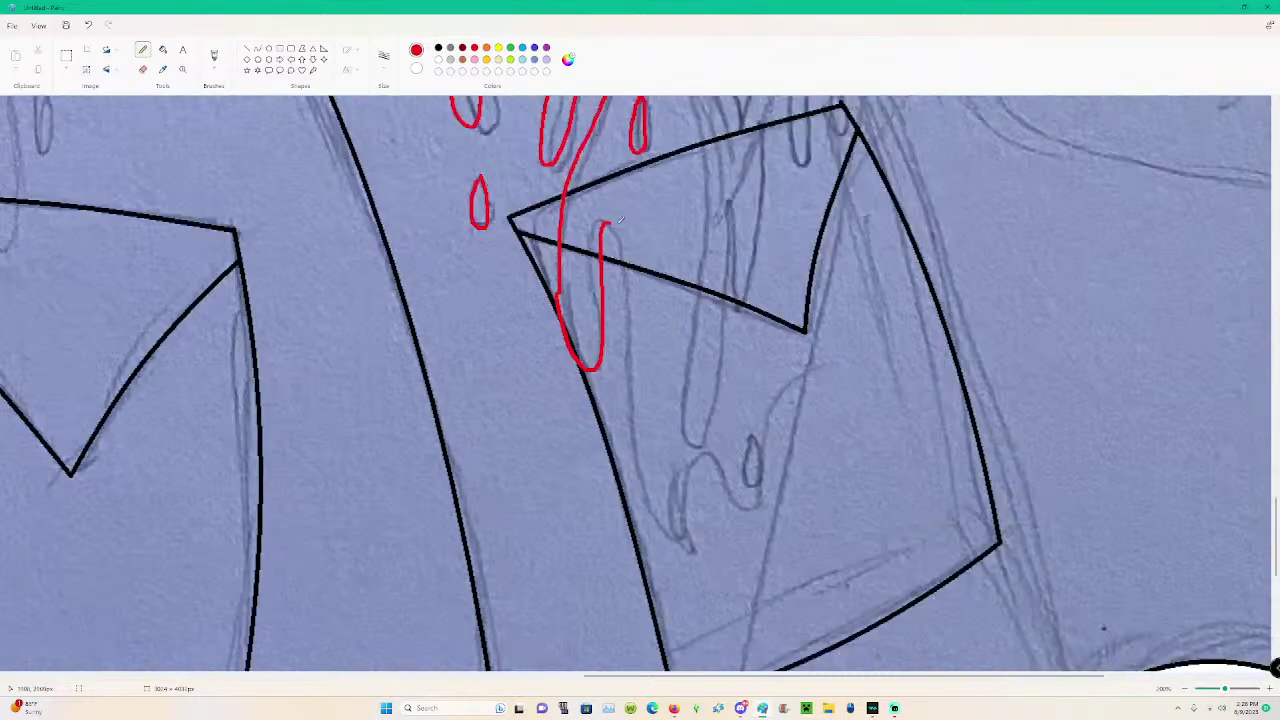
pyautogui.moveTo(612, 218)
pyautogui.mouseDown()
pyautogui.moveTo(631, 312)
pyautogui.moveTo(627, 512)
pyautogui.moveTo(650, 540)
pyautogui.moveTo(657, 463)
pyautogui.moveTo(683, 420)
pyautogui.moveTo(712, 541)
pyautogui.moveTo(729, 530)
pyautogui.moveTo(730, 392)
pyautogui.moveTo(767, 328)
pyautogui.moveTo(787, 124)
pyautogui.mouseUp()
pyautogui.scroll(3, 826, 320)
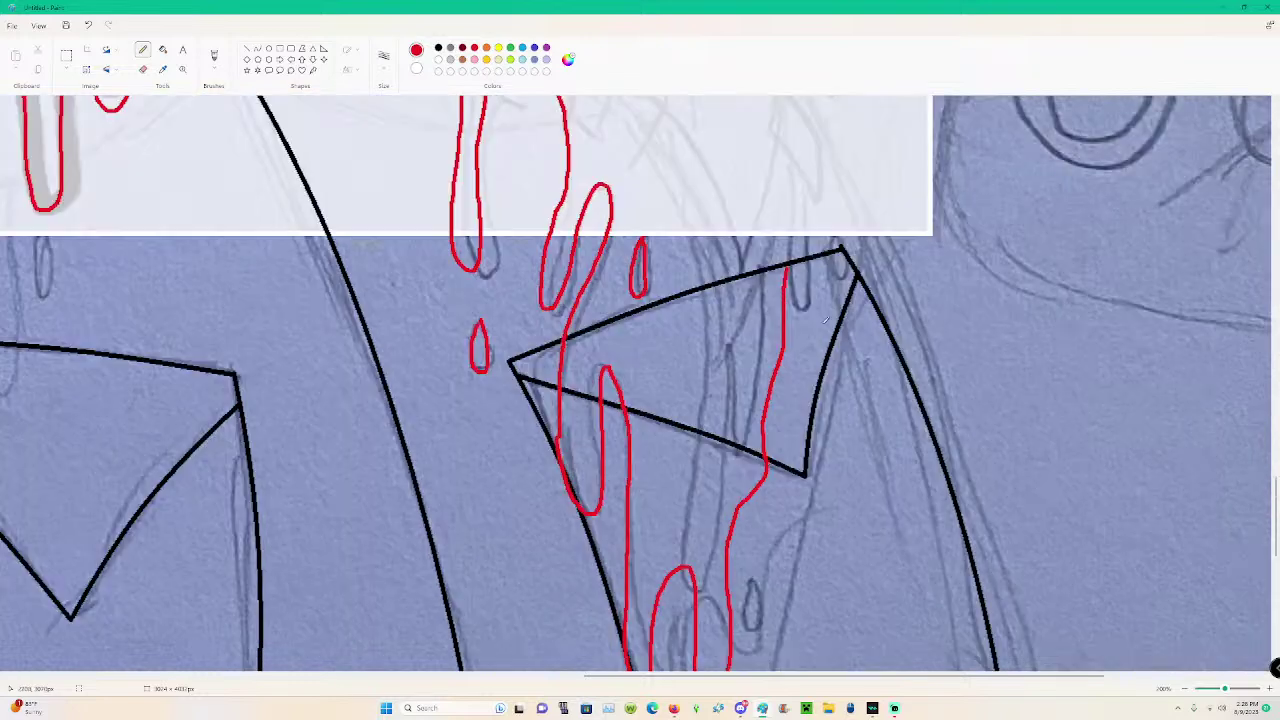
pyautogui.moveTo(689, 227)
pyautogui.mouseDown()
pyautogui.moveTo(704, 298)
pyautogui.moveTo(688, 495)
pyautogui.moveTo(728, 332)
pyautogui.moveTo(742, 392)
pyautogui.moveTo(763, 362)
pyautogui.moveTo(773, 236)
pyautogui.mouseUp()
pyautogui.scroll(3, 858, 412)
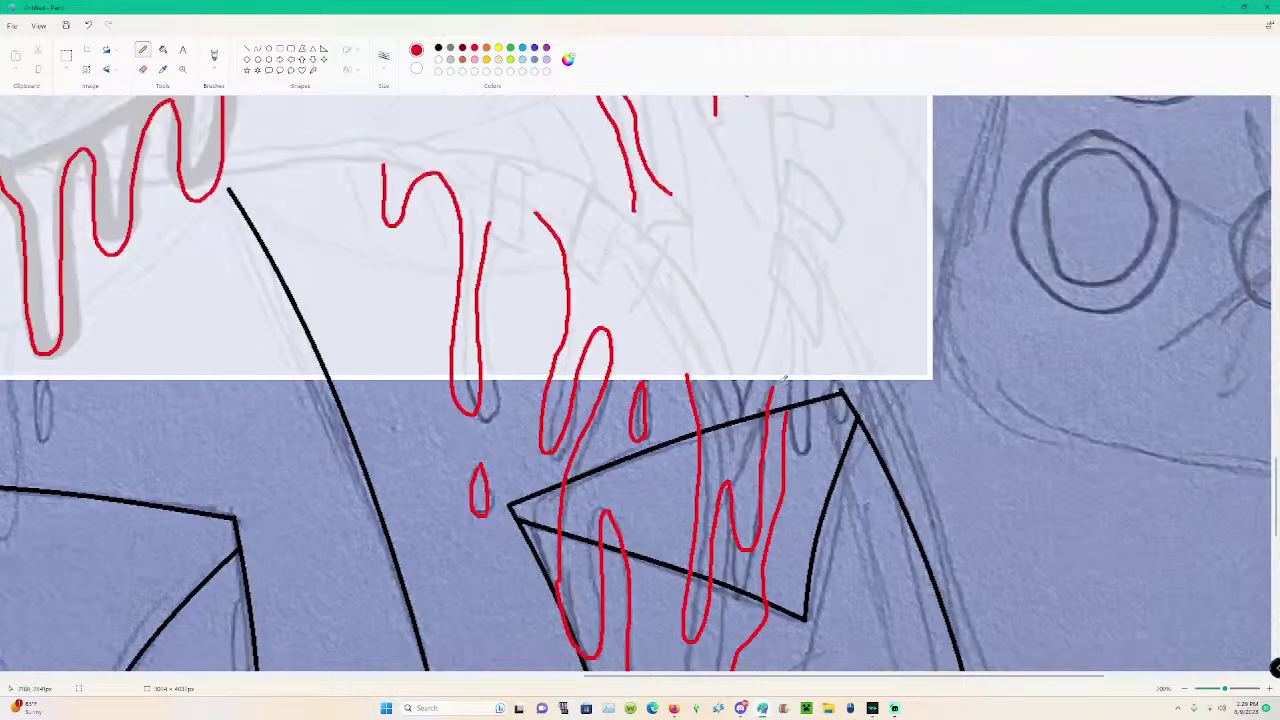
pyautogui.moveTo(777, 382)
pyautogui.mouseDown()
pyautogui.moveTo(796, 328)
pyautogui.moveTo(810, 453)
pyautogui.moveTo(815, 335)
pyautogui.mouseUp()
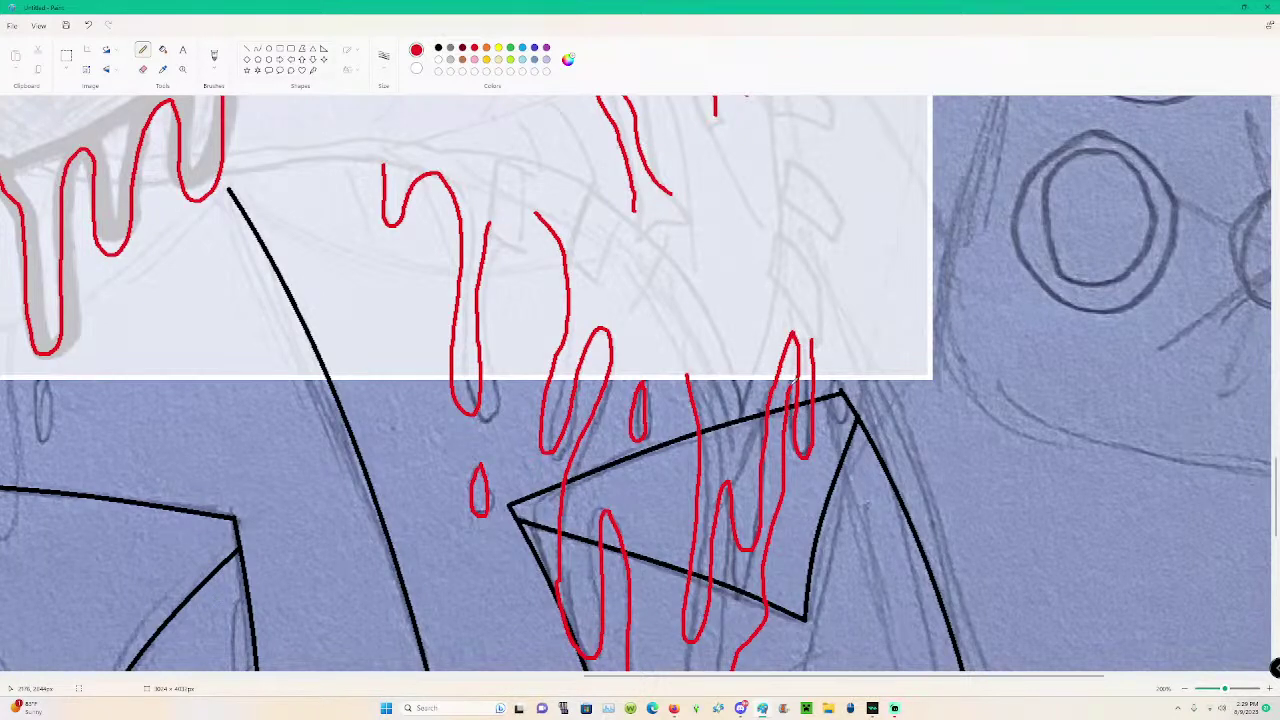
# Step: Replace a stray red drop with a small red drop inside the left square
pyautogui.scroll(-5, 792, 381)
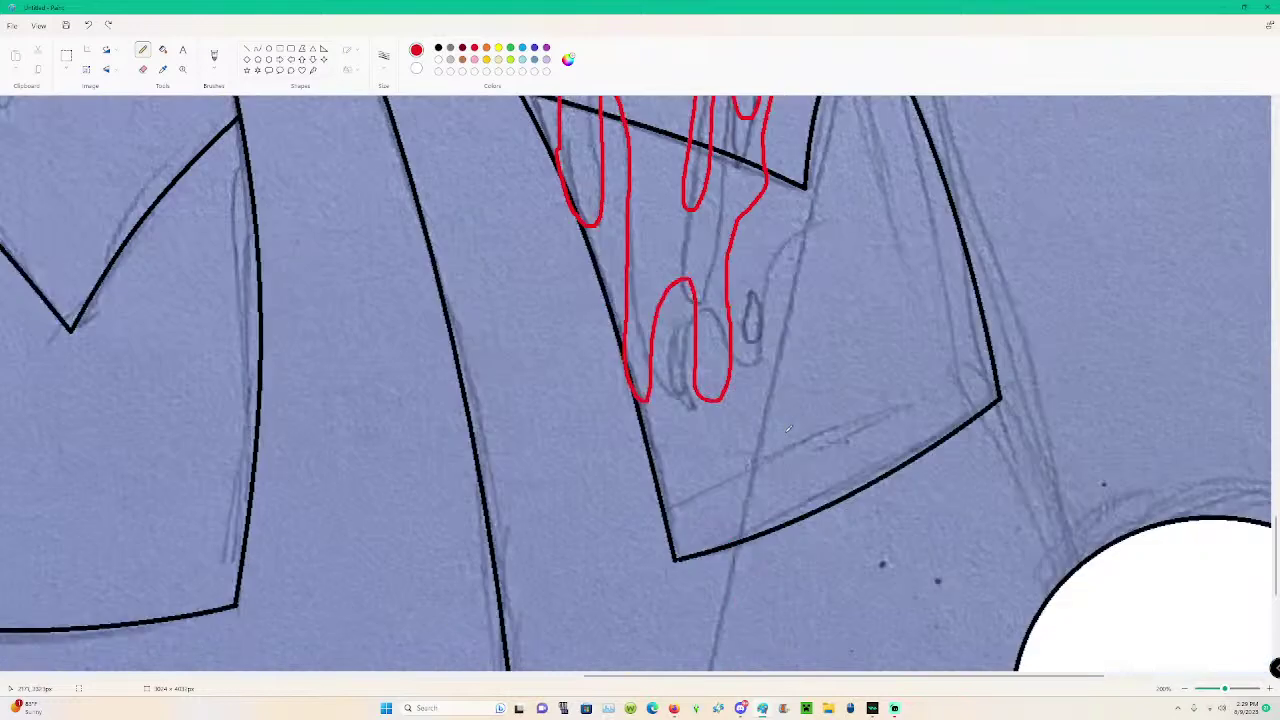
pyautogui.scroll(3, 790, 427)
pyautogui.scroll(2, 797, 405)
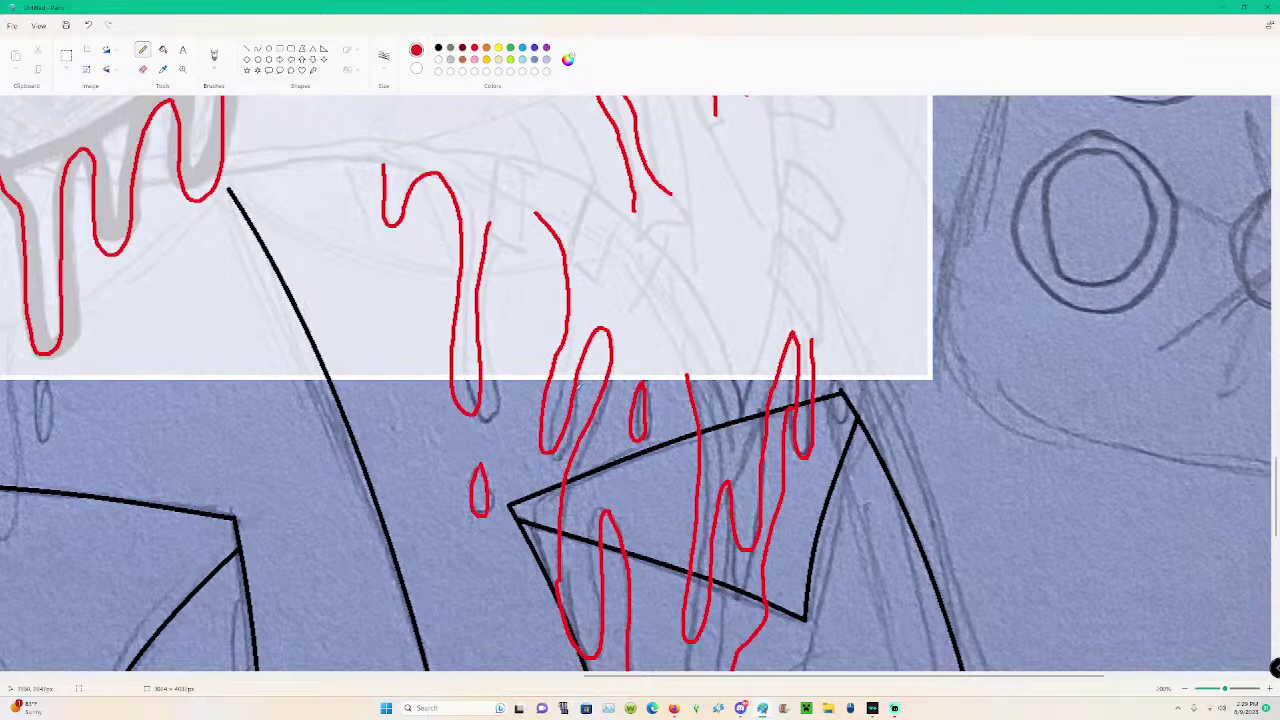
pyautogui.scroll(-6, 740, 494)
pyautogui.scroll(2, 745, 490)
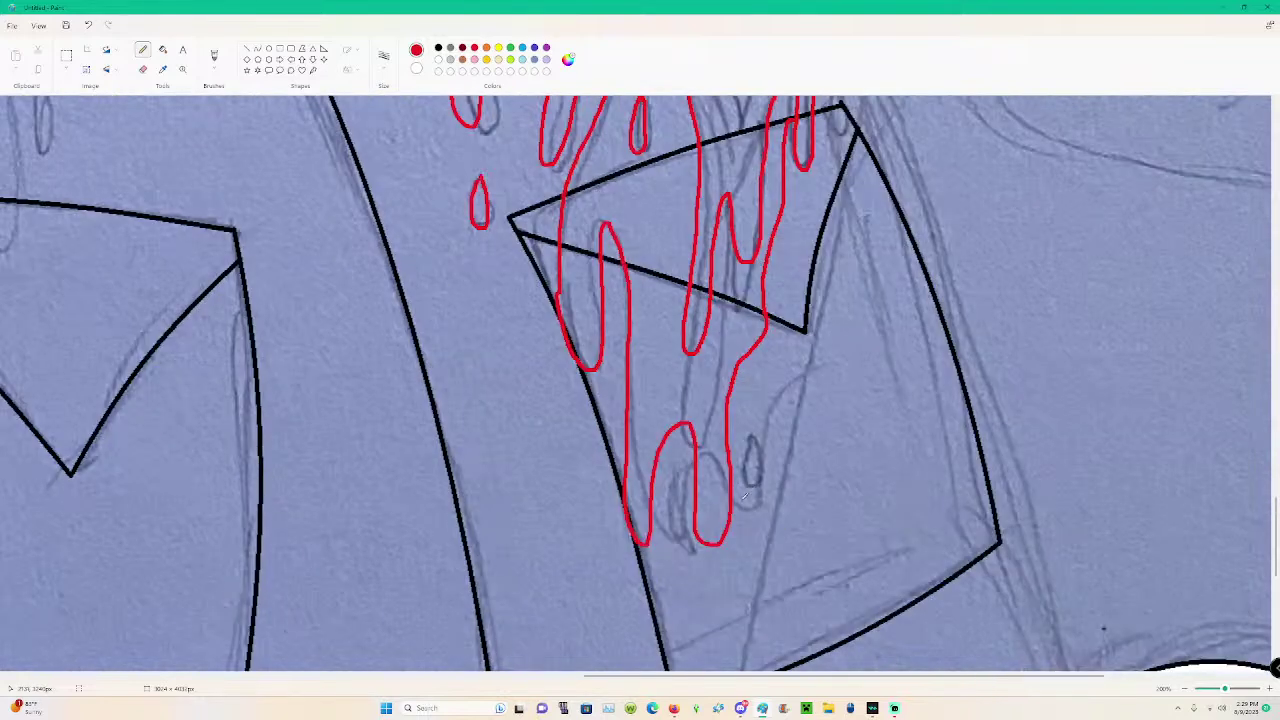
pyautogui.moveTo(754, 390)
pyautogui.mouseDown()
pyautogui.moveTo(753, 430)
pyautogui.moveTo(756, 390)
pyautogui.moveTo(758, 427)
pyautogui.moveTo(758, 391)
pyautogui.mouseUp()
pyautogui.hotkey('ctrl', 'z')
pyautogui.scroll(-2, 770, 428)
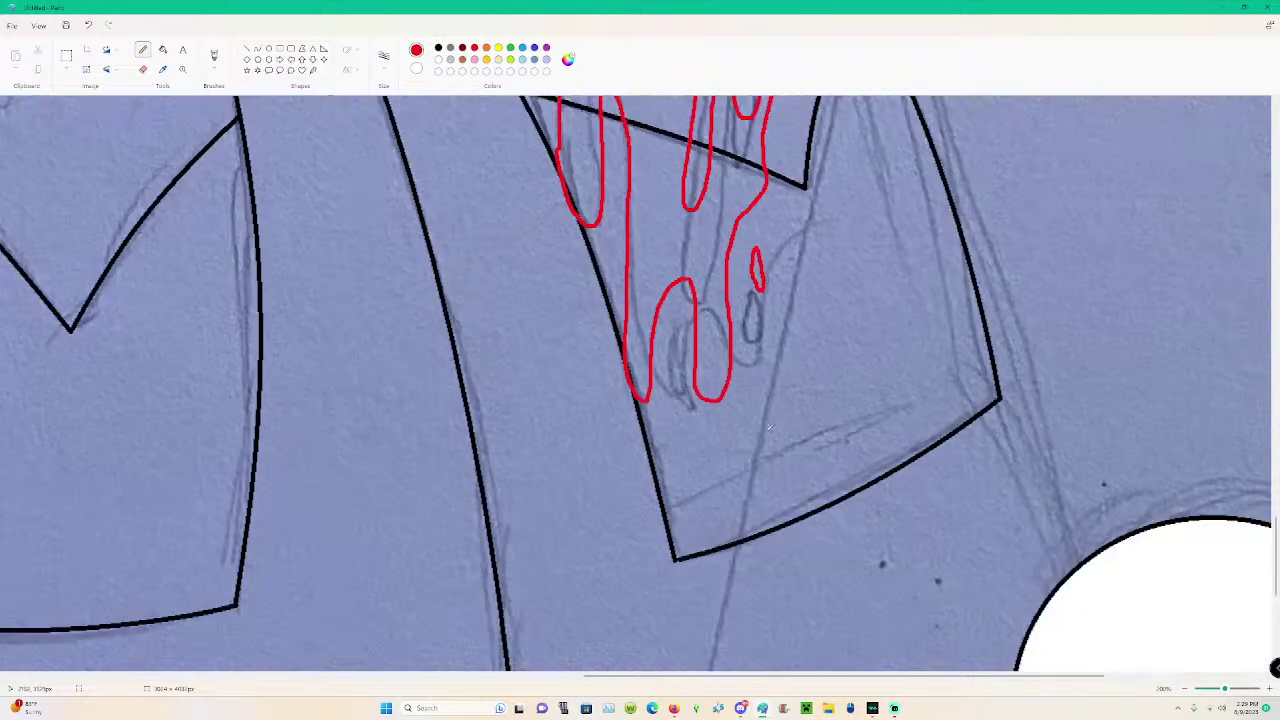
pyautogui.hscroll(-3, 735, 625)
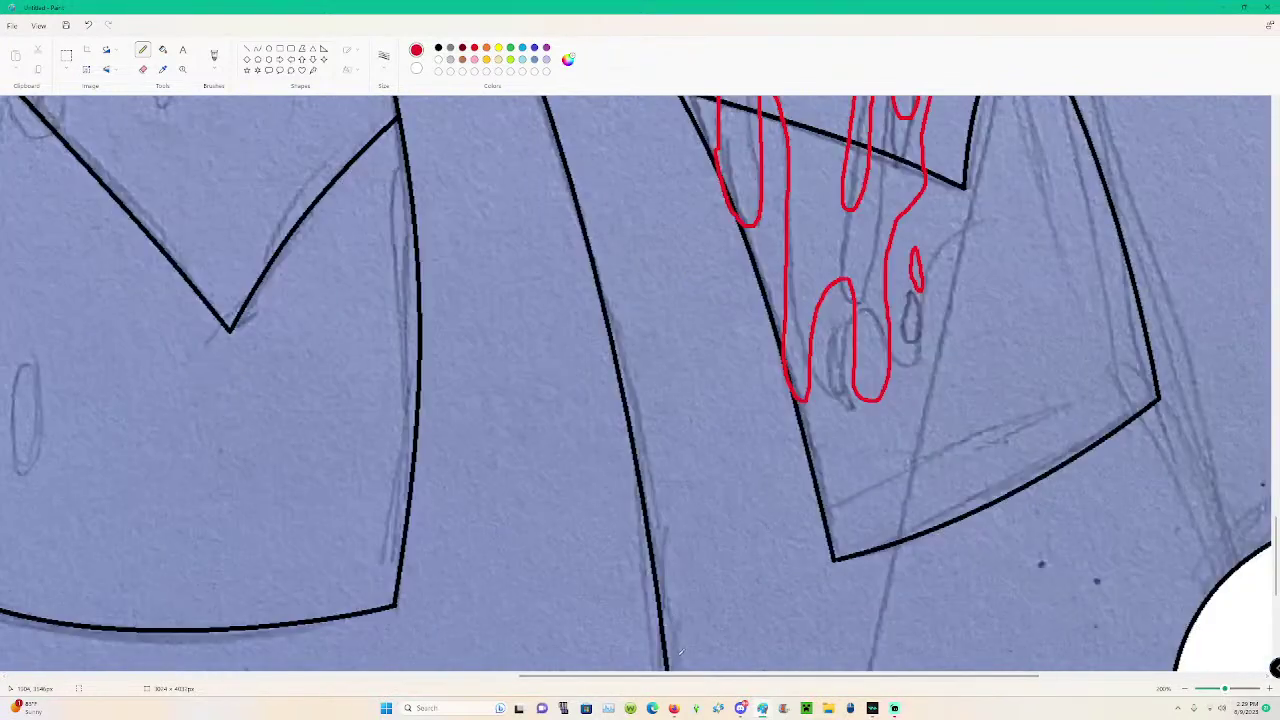
pyautogui.hscroll(-9, 545, 405)
pyautogui.moveTo(518, 360)
pyautogui.mouseDown()
pyautogui.moveTo(503, 461)
pyautogui.moveTo(518, 457)
pyautogui.moveTo(528, 364)
pyautogui.mouseUp()
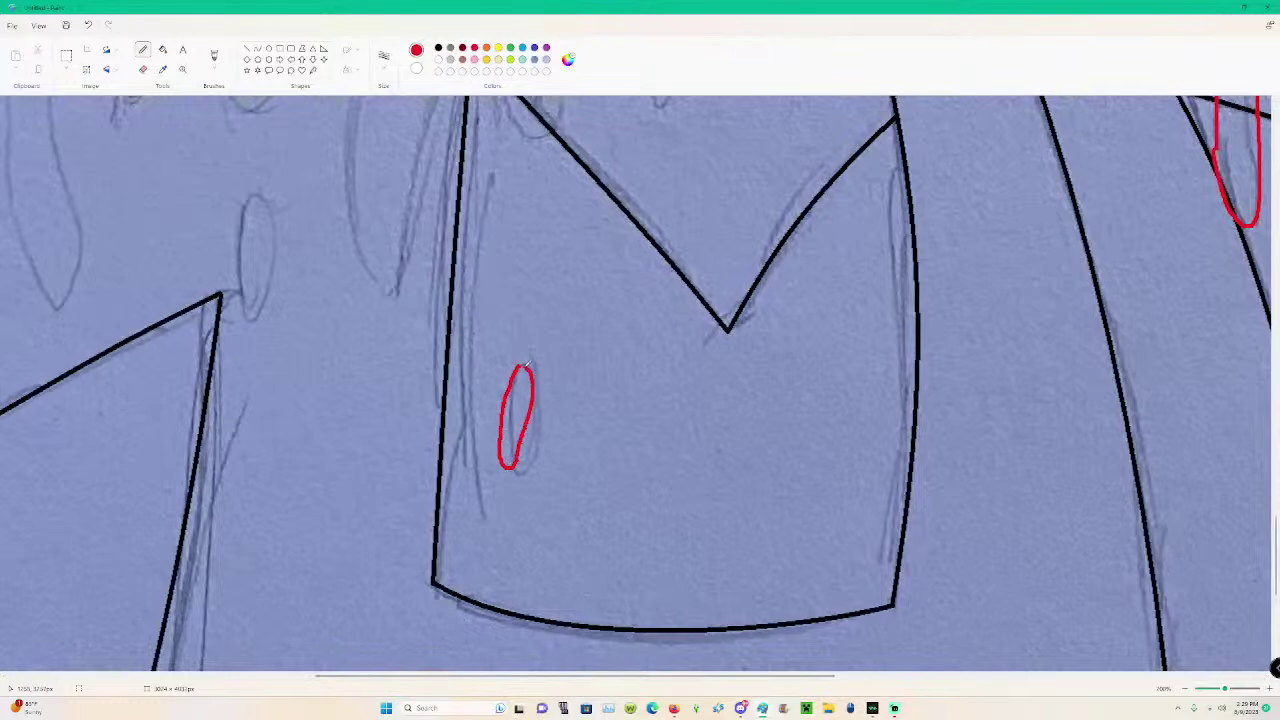
# Step: Draw a long red drip down the left and add drip lines above the square
pyautogui.scroll(6, 533, 363)
pyautogui.scroll(3, 683, 402)
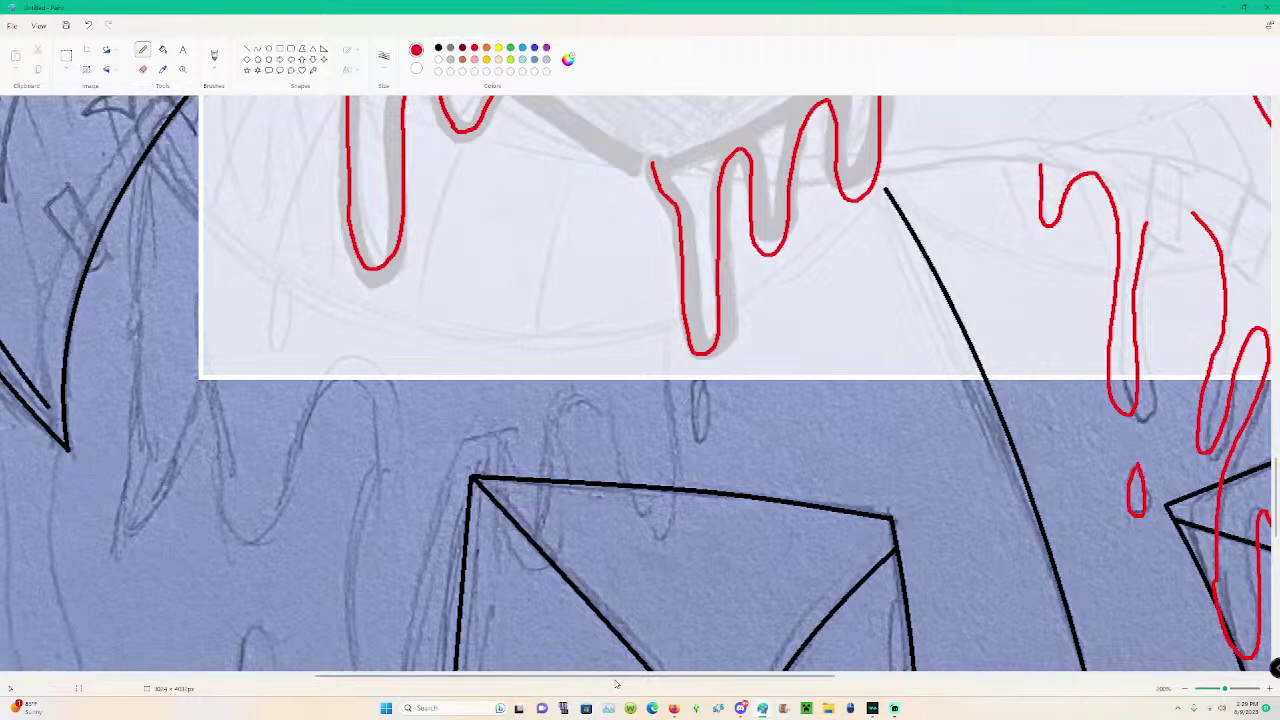
pyautogui.hscroll(-7, 615, 683)
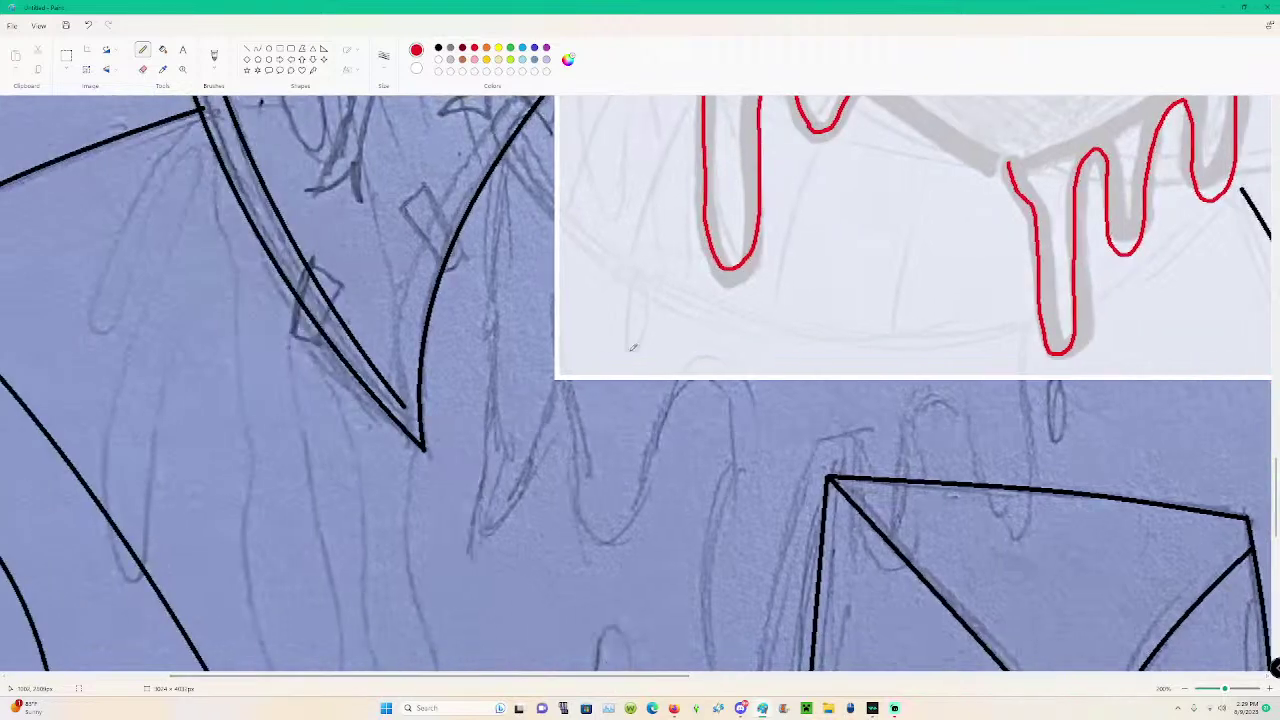
pyautogui.moveTo(492, 170)
pyautogui.mouseDown()
pyautogui.moveTo(465, 513)
pyautogui.moveTo(477, 520)
pyautogui.moveTo(505, 383)
pyautogui.moveTo(532, 350)
pyautogui.moveTo(547, 360)
pyautogui.moveTo(550, 407)
pyautogui.moveTo(528, 522)
pyautogui.moveTo(550, 513)
pyautogui.moveTo(584, 380)
pyautogui.moveTo(619, 349)
pyautogui.moveTo(642, 375)
pyautogui.moveTo(618, 615)
pyautogui.moveTo(635, 600)
pyautogui.moveTo(689, 405)
pyautogui.moveTo(718, 382)
pyautogui.moveTo(741, 417)
pyautogui.moveTo(739, 520)
pyautogui.moveTo(751, 533)
pyautogui.moveTo(776, 382)
pyautogui.moveTo(797, 368)
pyautogui.moveTo(833, 422)
pyautogui.moveTo(844, 350)
pyautogui.mouseUp()
pyautogui.moveTo(610, 686); pyautogui.dragTo(756, 686)
pyautogui.moveTo(481, 352)
pyautogui.mouseDown()
pyautogui.moveTo(497, 337)
pyautogui.moveTo(507, 356)
pyautogui.moveTo(512, 448)
pyautogui.moveTo(537, 338)
pyautogui.mouseUp()
pyautogui.scroll(3, 634, 409)
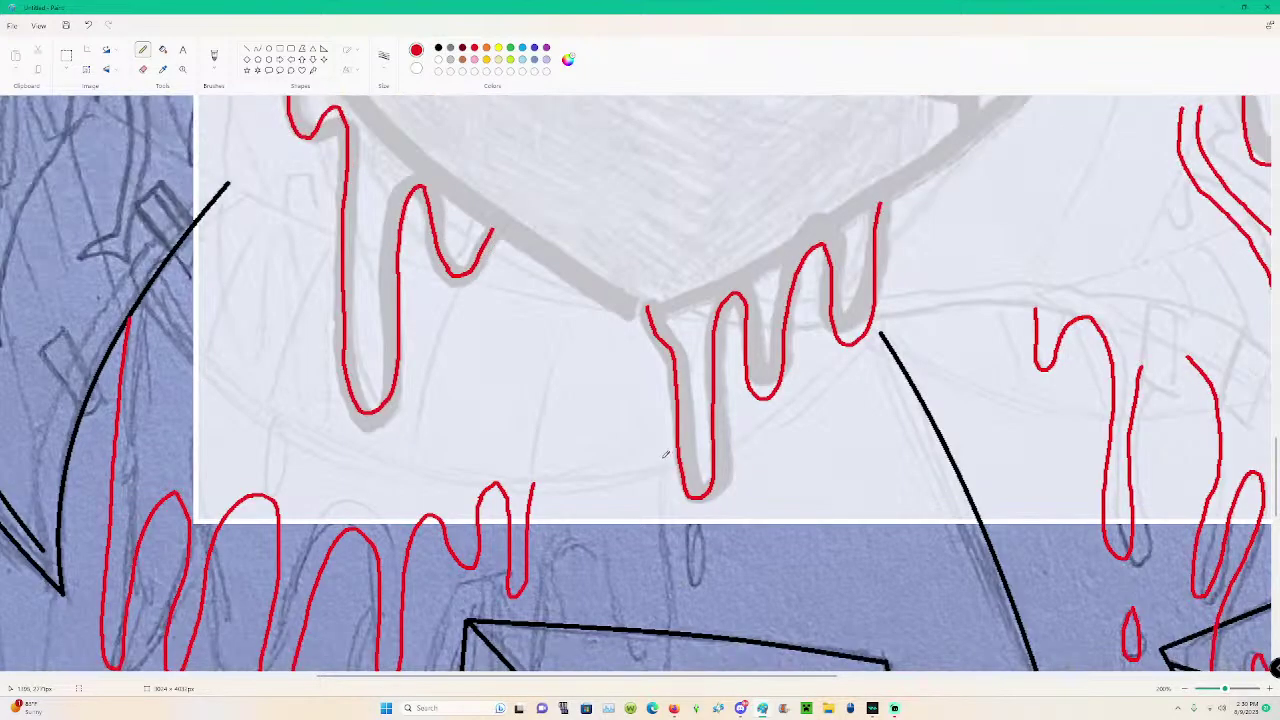
pyautogui.scroll(-6, 663, 452)
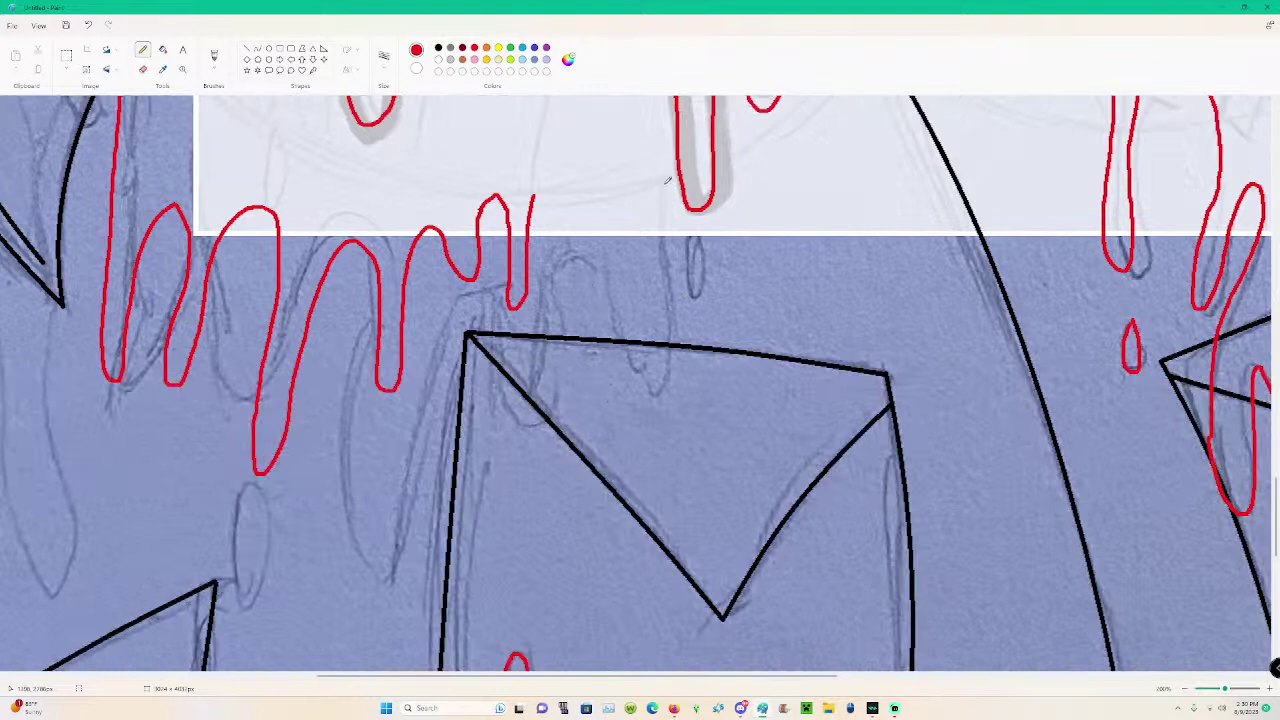
pyautogui.moveTo(665, 182)
pyautogui.mouseDown()
pyautogui.moveTo(666, 352)
pyautogui.moveTo(649, 366)
pyautogui.moveTo(643, 222)
pyautogui.moveTo(631, 208)
pyautogui.moveTo(622, 225)
pyautogui.moveTo(613, 302)
pyautogui.moveTo(608, 226)
pyautogui.moveTo(598, 207)
pyautogui.moveTo(567, 212)
pyautogui.mouseUp()
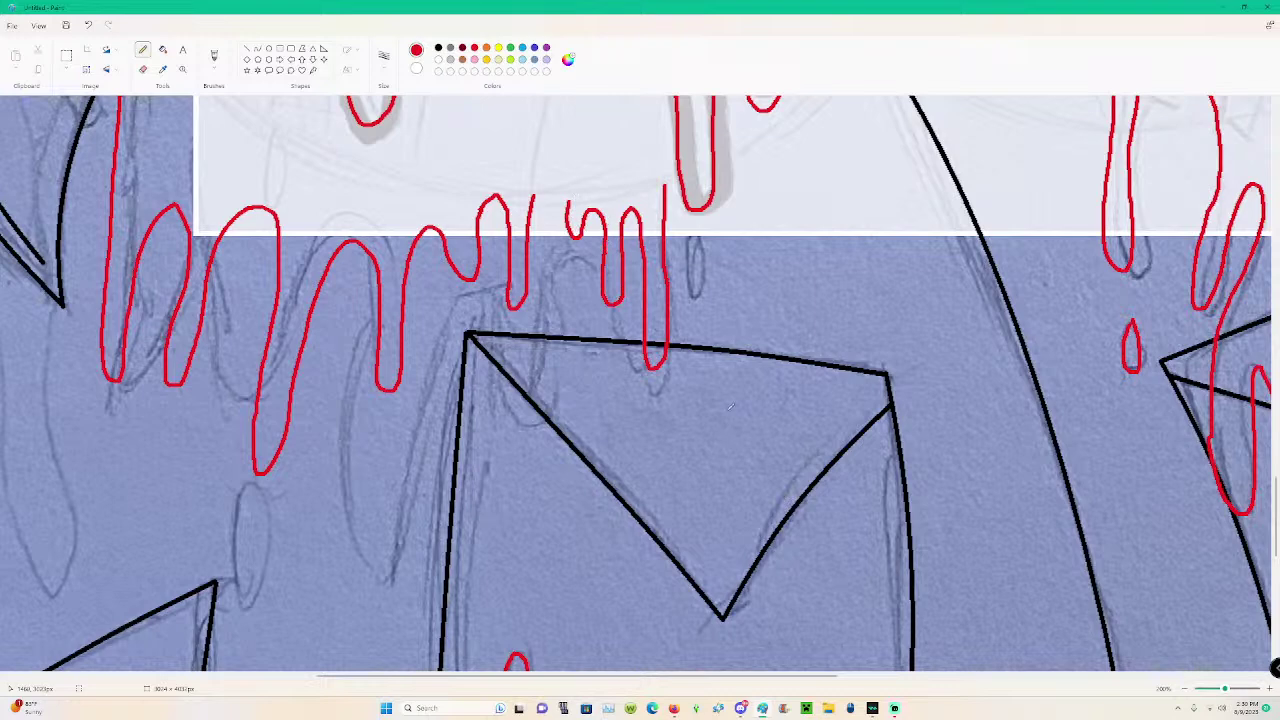
pyautogui.moveTo(690, 233)
pyautogui.mouseDown()
pyautogui.moveTo(686, 280)
pyautogui.moveTo(700, 280)
pyautogui.moveTo(692, 236)
pyautogui.mouseUp()
# Step: Add two small red droplets below the drips and zoom out to the whole drawing
pyautogui.hscroll(-5, 698, 600)
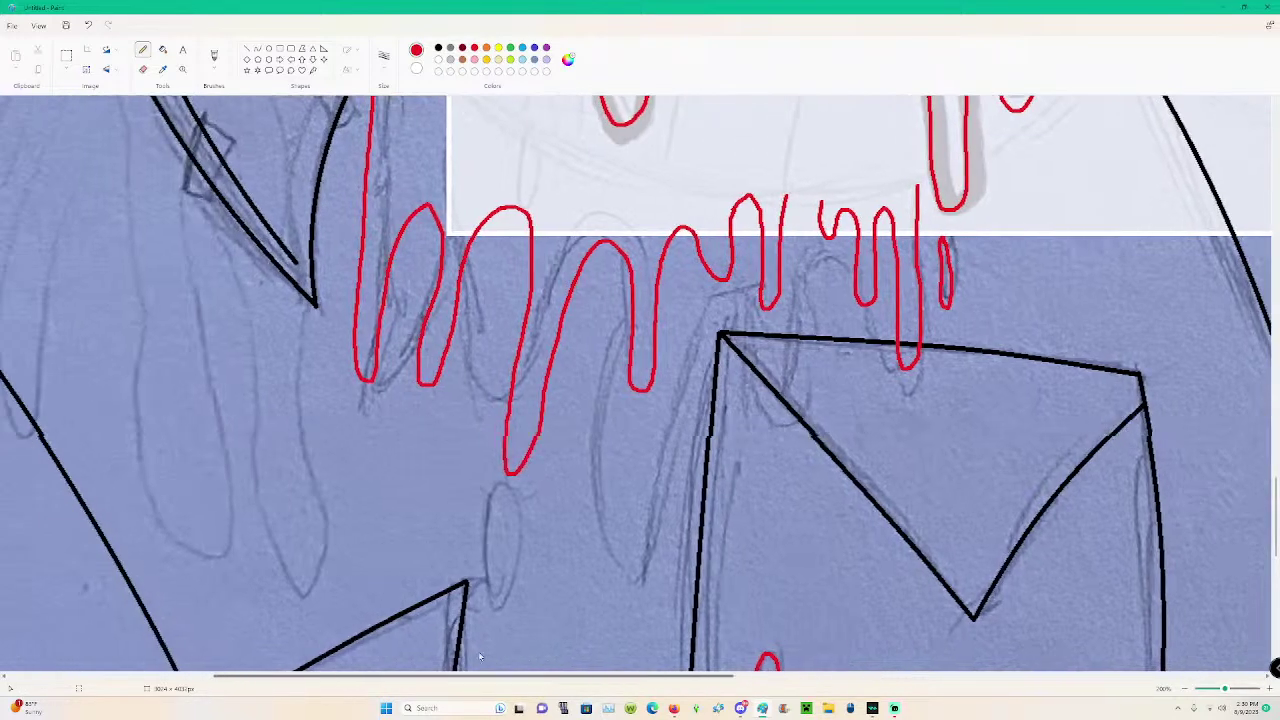
pyautogui.moveTo(557, 477)
pyautogui.mouseDown()
pyautogui.moveTo(540, 516)
pyautogui.moveTo(550, 528)
pyautogui.moveTo(556, 480)
pyautogui.mouseUp()
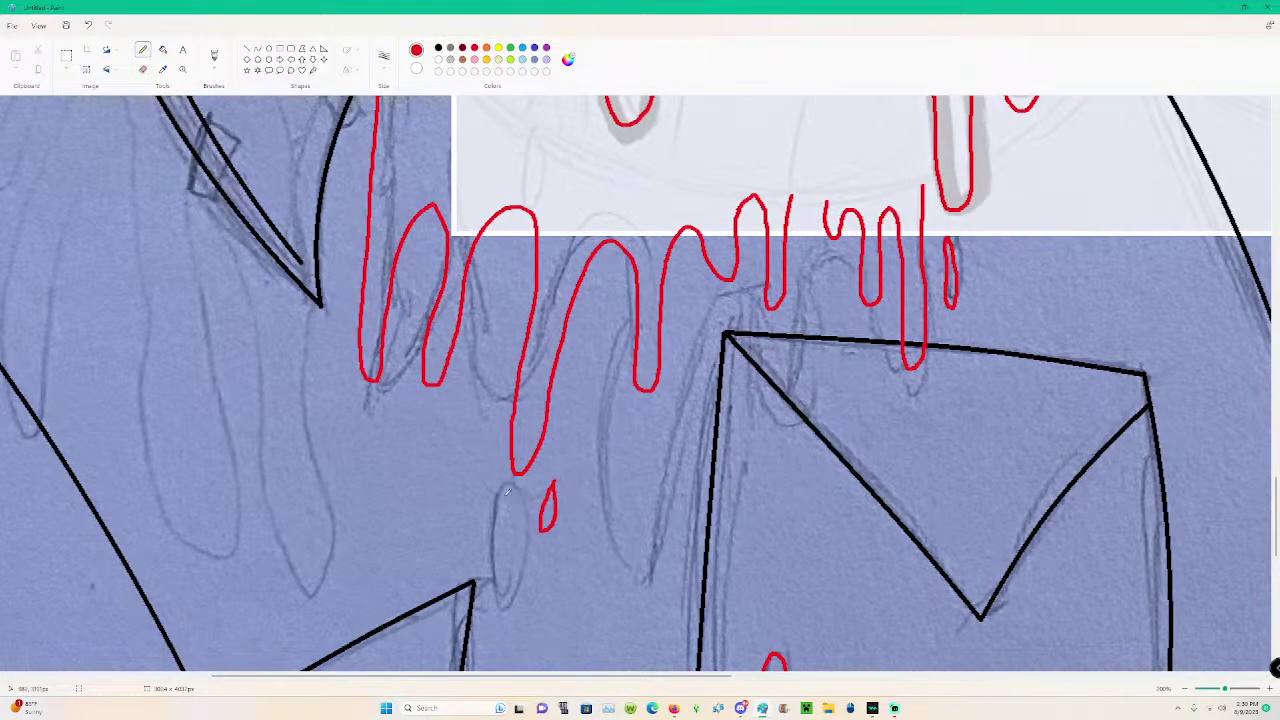
pyautogui.moveTo(402, 385)
pyautogui.mouseDown()
pyautogui.moveTo(393, 431)
pyautogui.moveTo(405, 400)
pyautogui.mouseUp()
pyautogui.scroll(5, 622, 508)
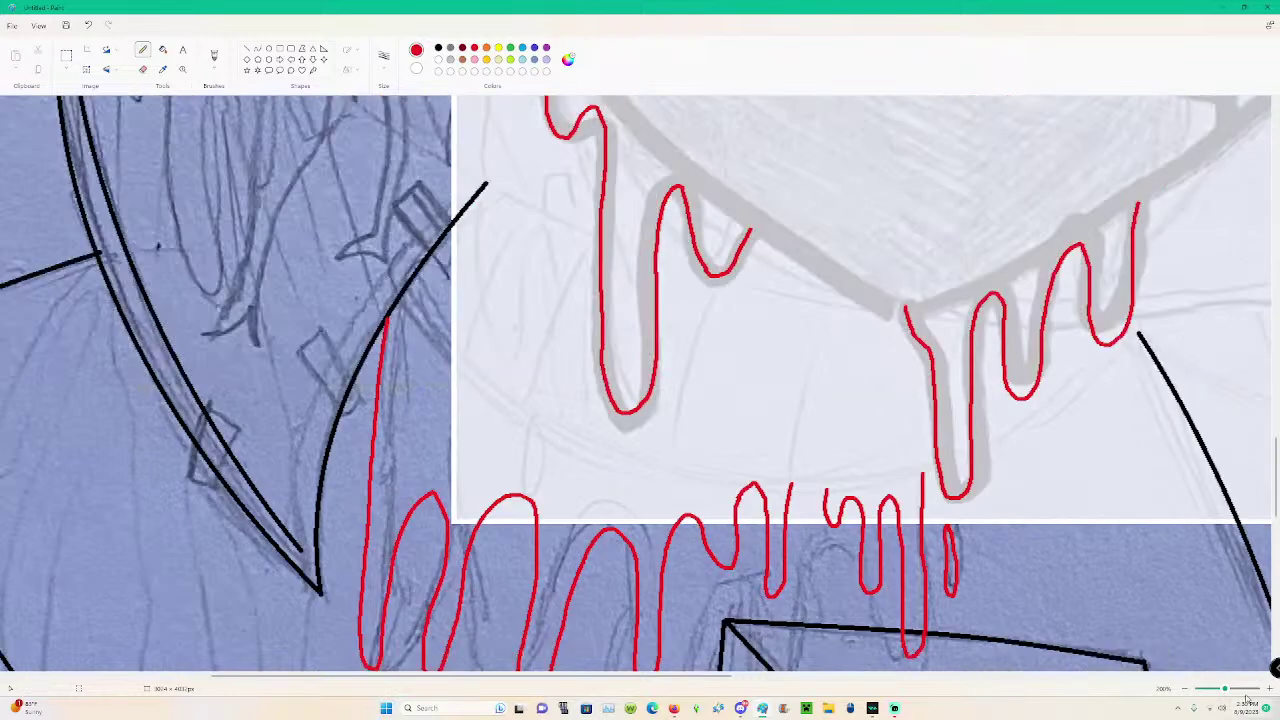
pyautogui.click(1183, 690)
pyautogui.click(1183, 690)
pyautogui.scroll(5, 1160, 665)
pyautogui.scroll(-5, 1110, 615)
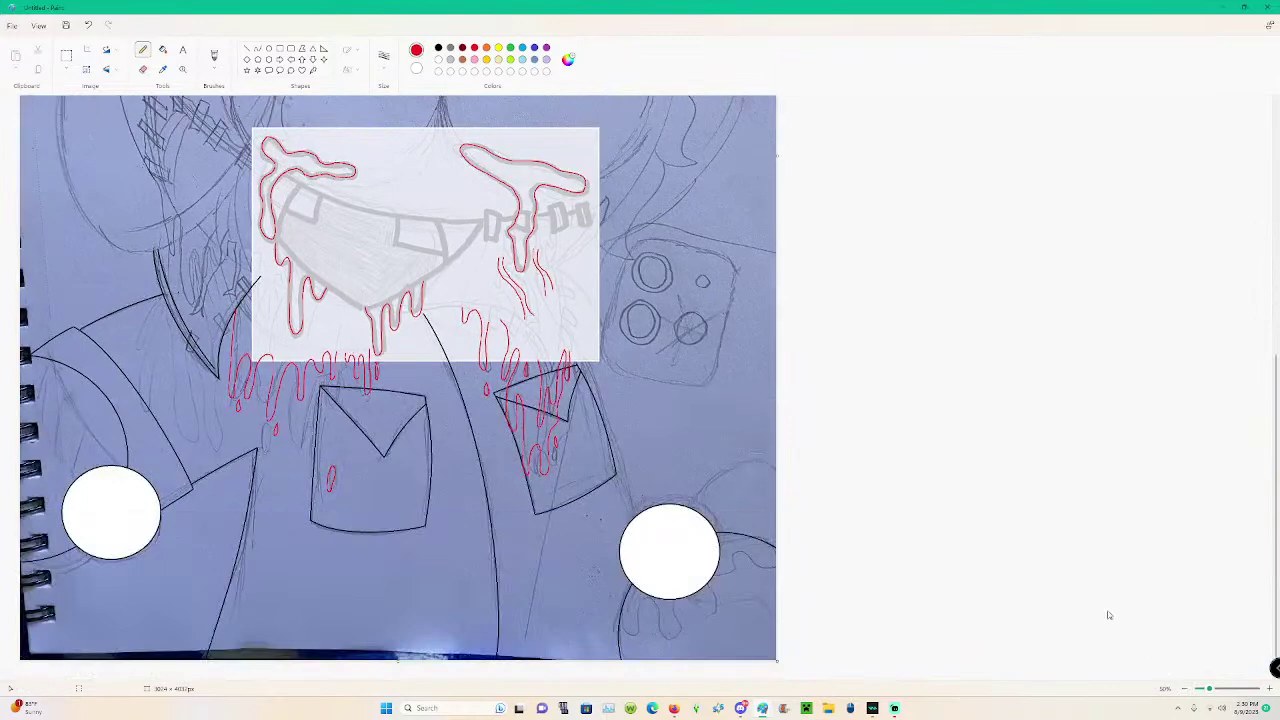
pyautogui.click(1269, 689)
pyautogui.click(1269, 689)
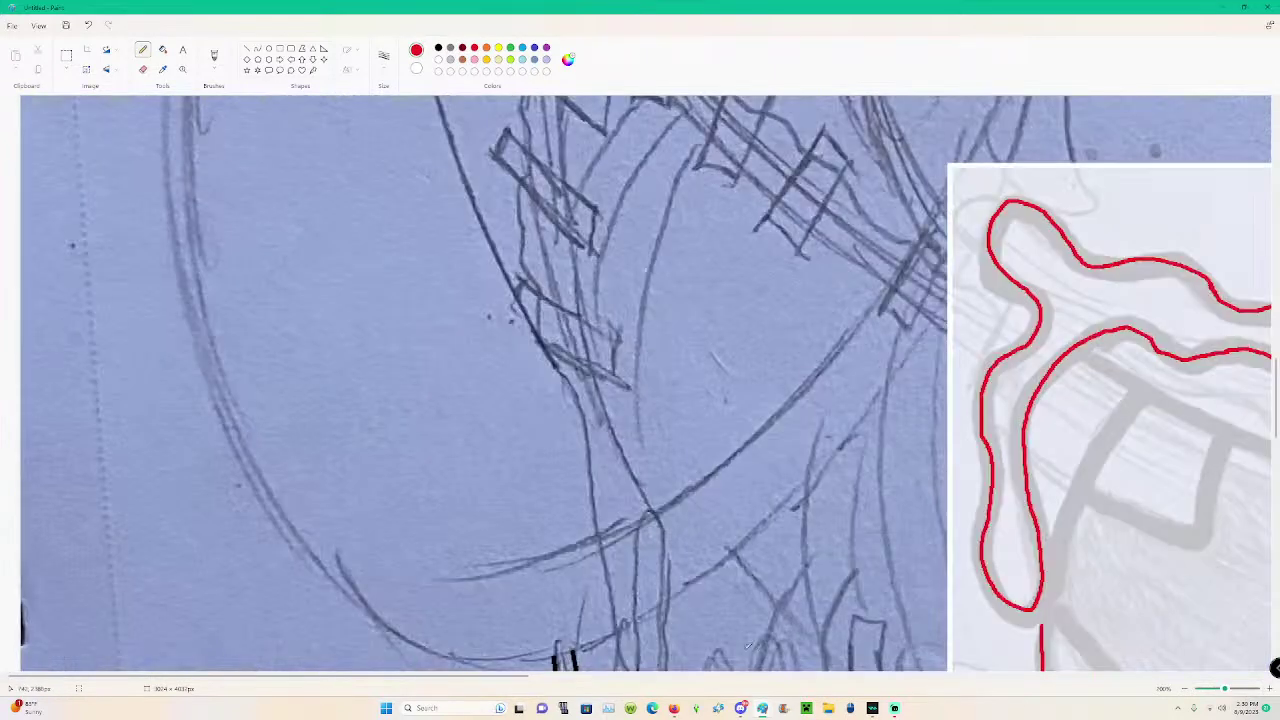
pyautogui.scroll(-3, 532, 600)
pyautogui.moveTo(534, 677); pyautogui.dragTo(1024, 677)
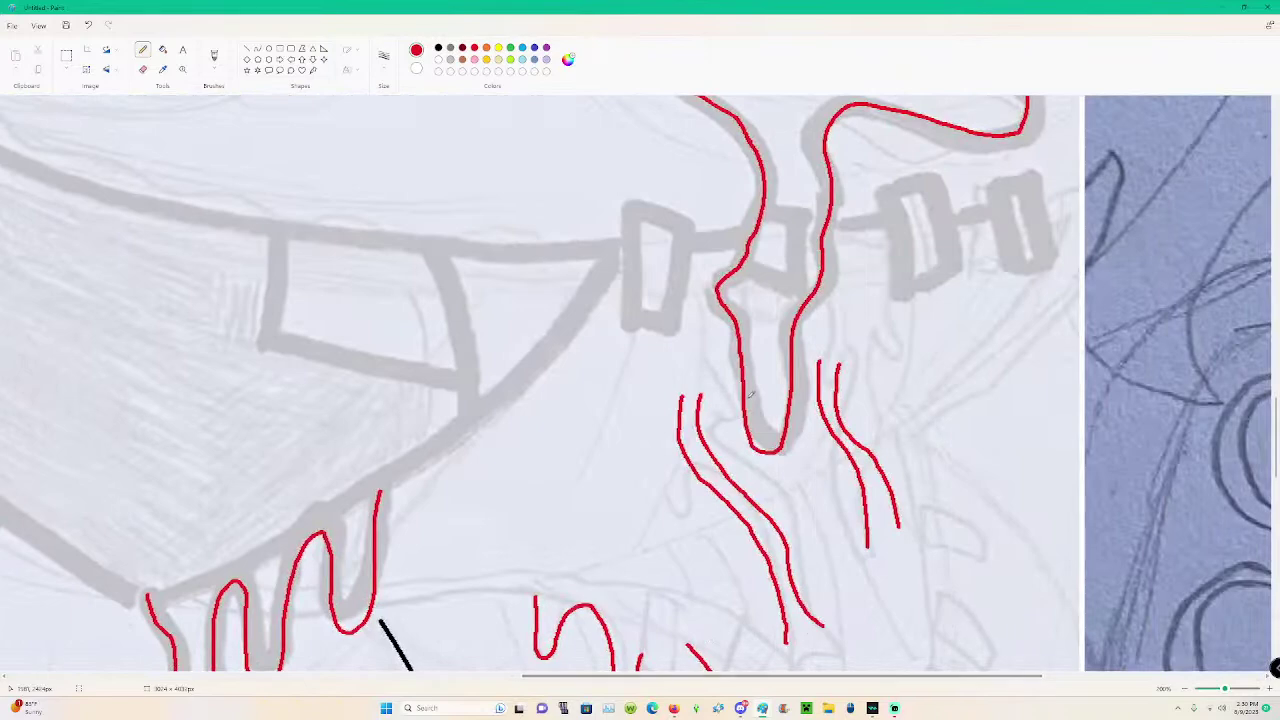
pyautogui.scroll(-10, 758, 408)
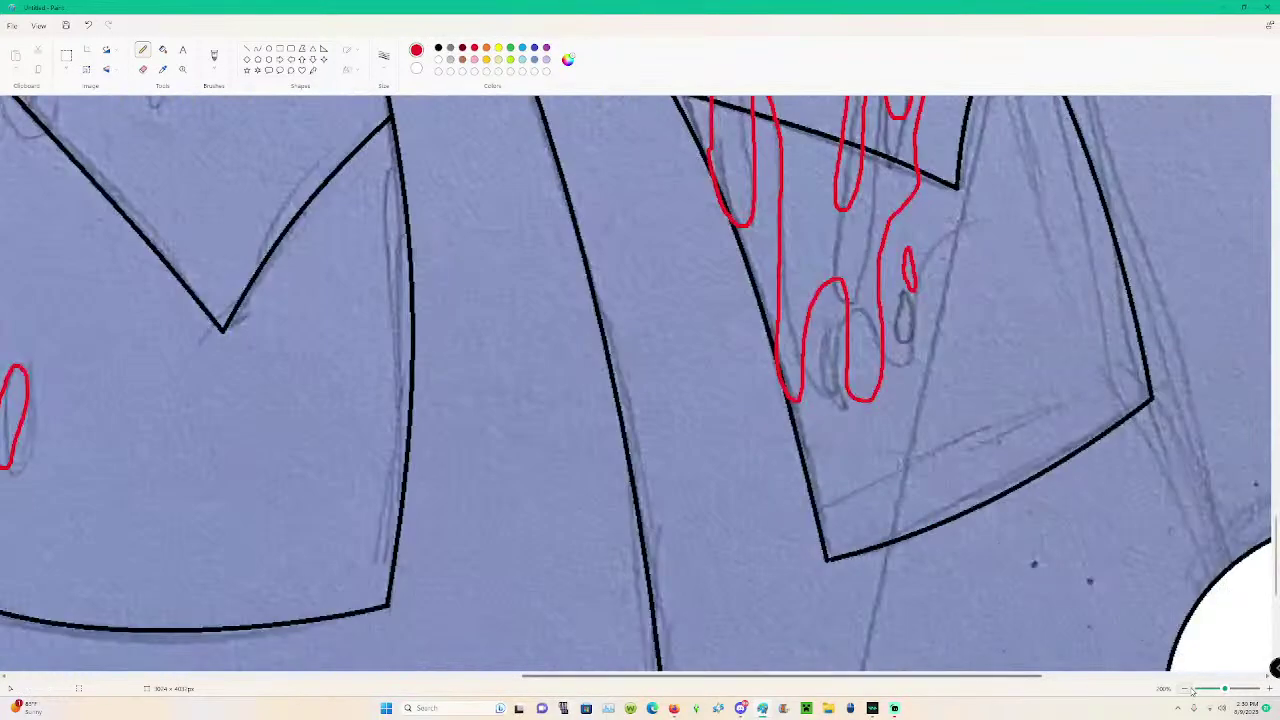
pyautogui.click(1184, 689)
pyautogui.scroll(3, 1025, 578)
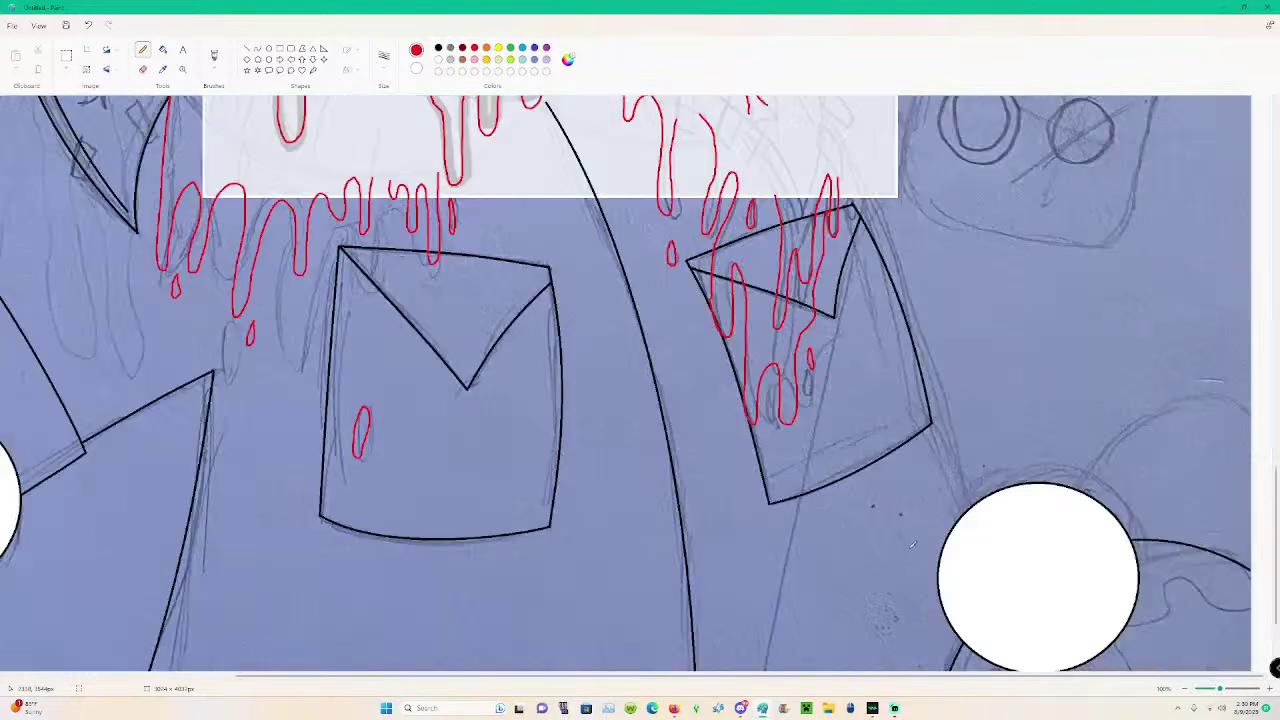
pyautogui.scroll(3, 914, 542)
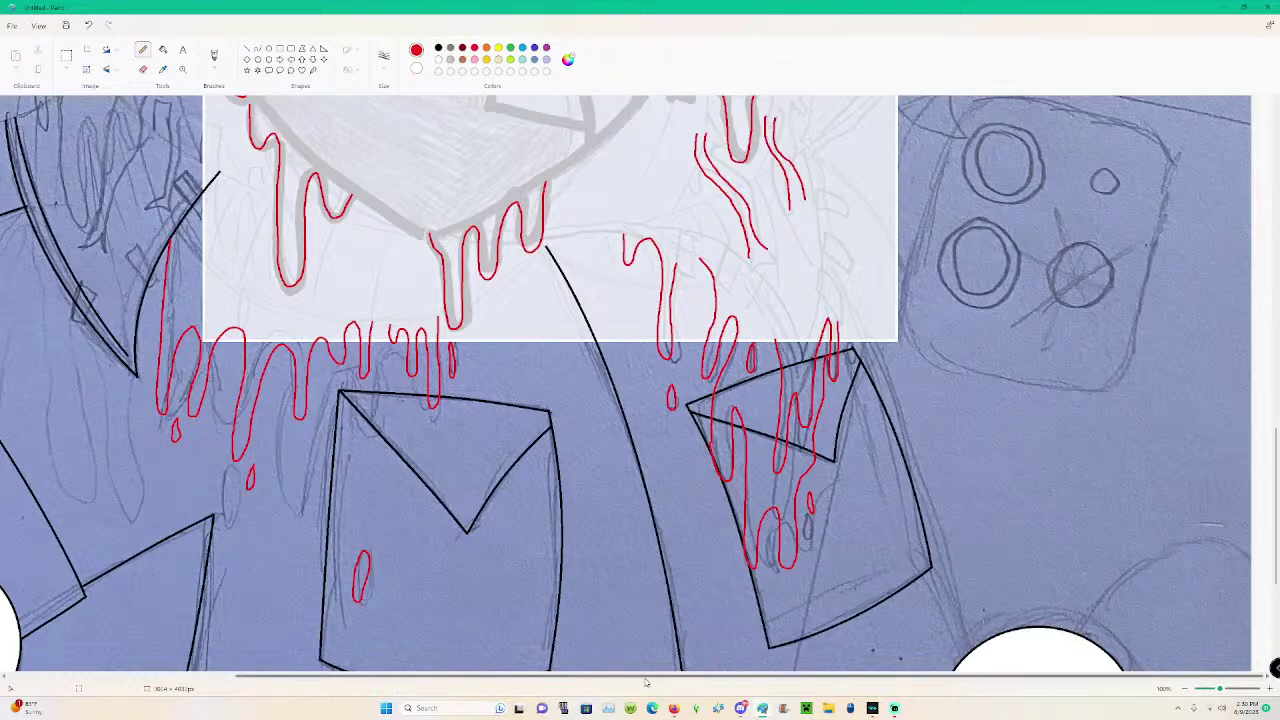
pyautogui.hscroll(-5, 455, 435)
pyautogui.scroll(3, 455, 435)
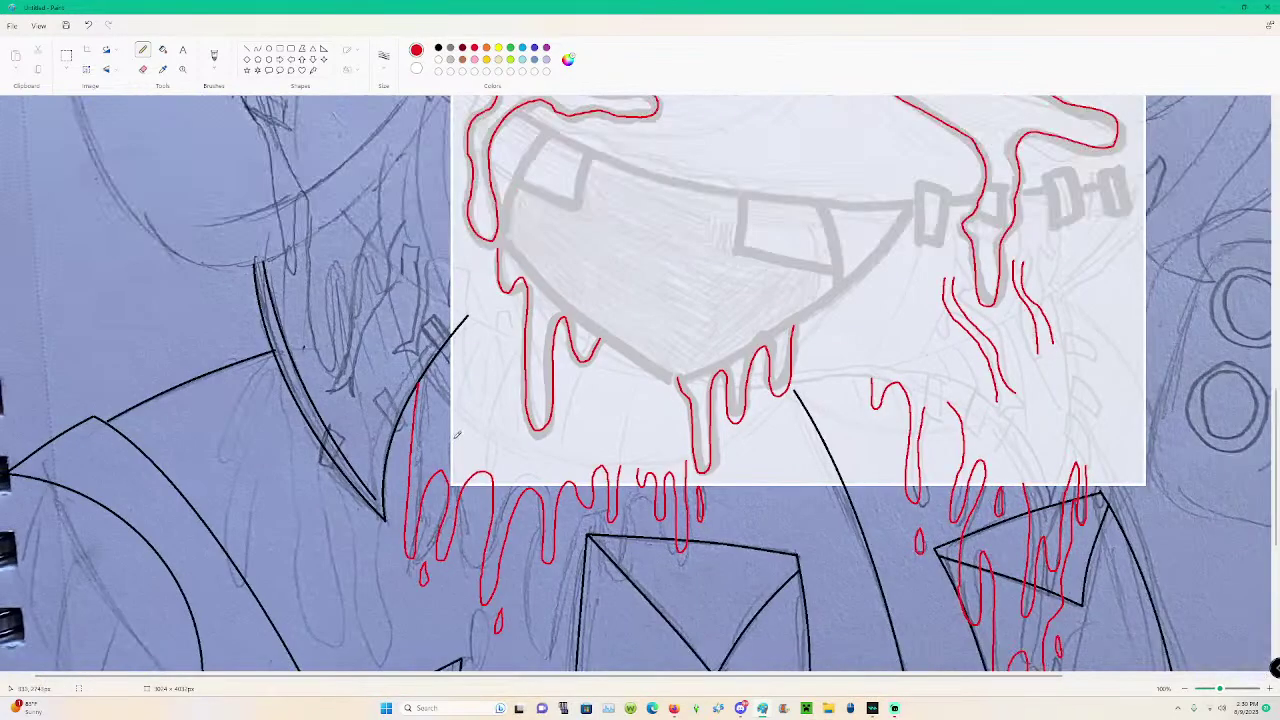
pyautogui.keyDown('ctrl'); pyautogui.scroll(2, 921, 489); pyautogui.keyUp('ctrl')
pyautogui.scroll(-8, 894, 471)
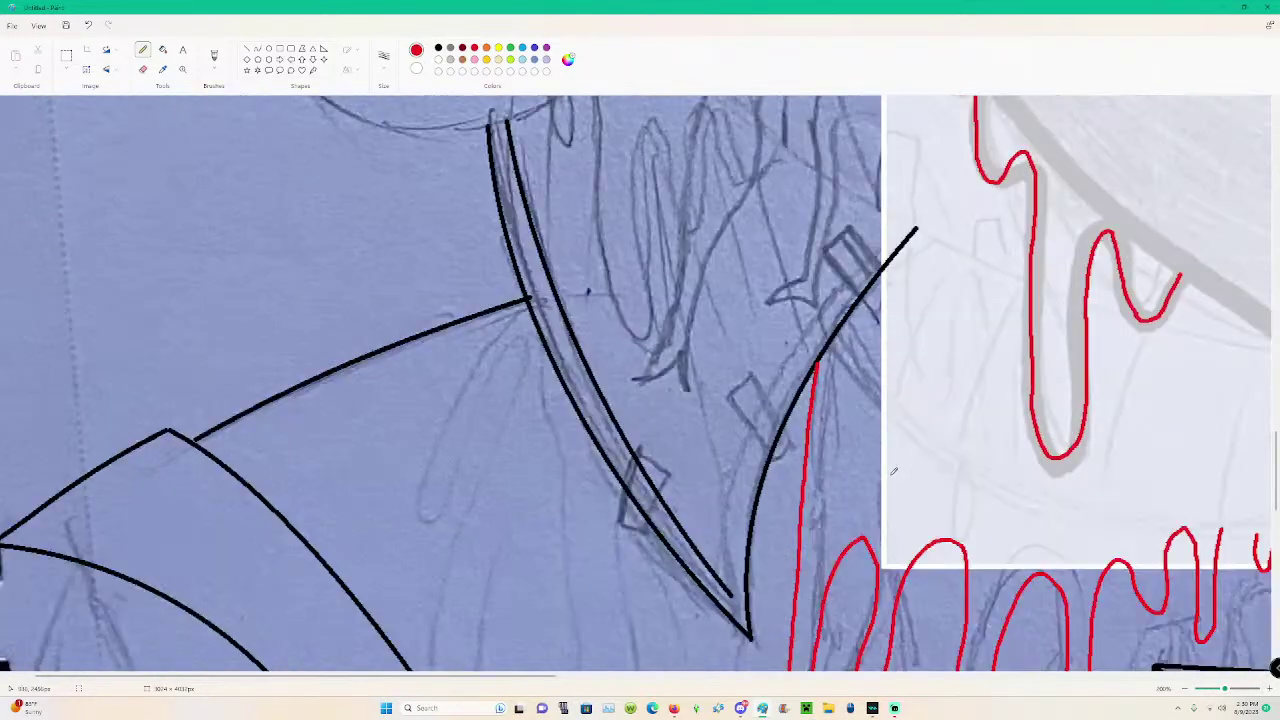
pyautogui.scroll(3, 894, 471)
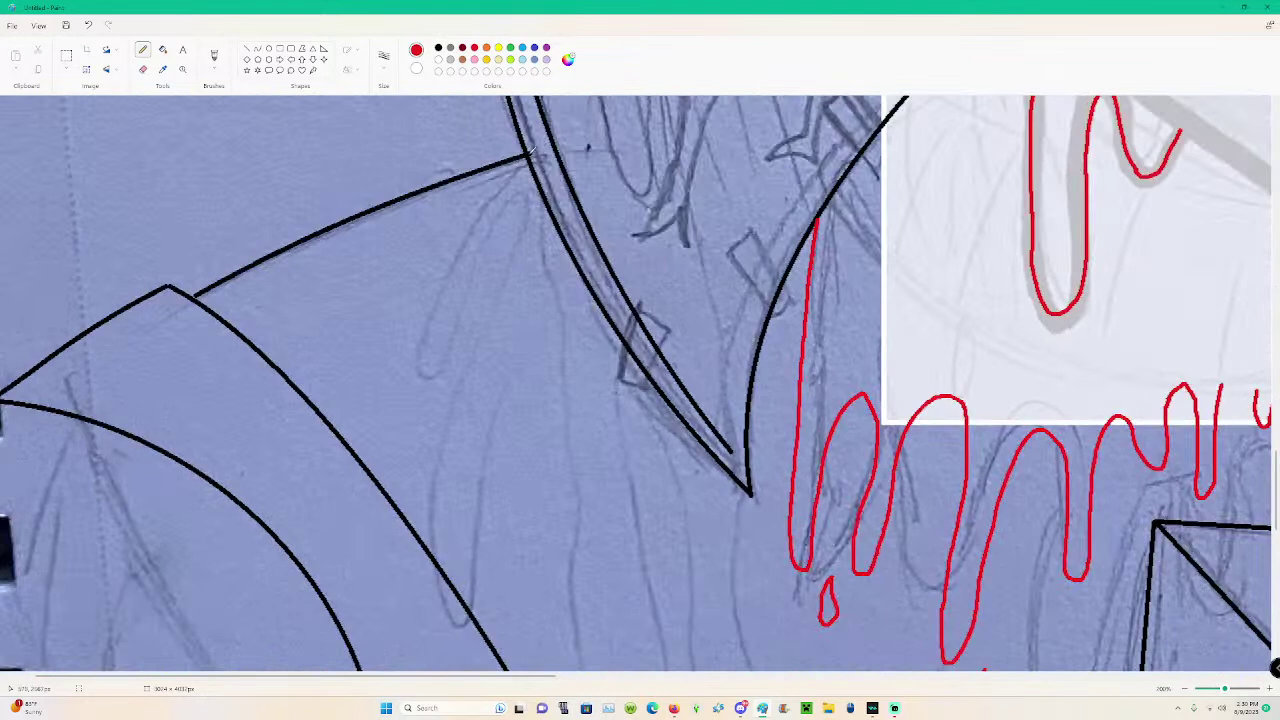
# Step: Draw red drips from the black line's tip and two curved red streaks to the right
pyautogui.moveTo(526, 152)
pyautogui.mouseDown()
pyautogui.moveTo(506, 294)
pyautogui.moveTo(519, 301)
pyautogui.moveTo(536, 205)
pyautogui.moveTo(546, 252)
pyautogui.moveTo(531, 404)
pyautogui.moveTo(543, 428)
pyautogui.moveTo(551, 298)
pyautogui.moveTo(570, 262)
pyautogui.moveTo(574, 482)
pyautogui.moveTo(591, 462)
pyautogui.moveTo(610, 330)
pyautogui.mouseUp()
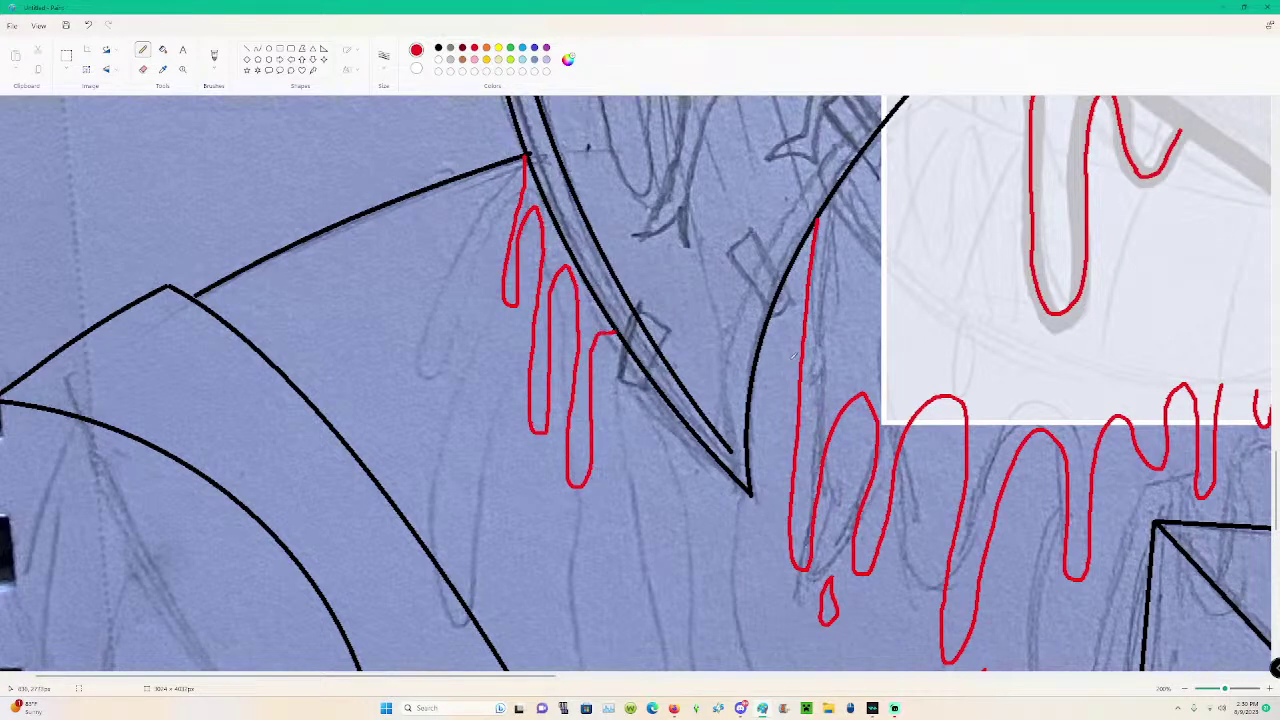
pyautogui.scroll(8, 759, 374)
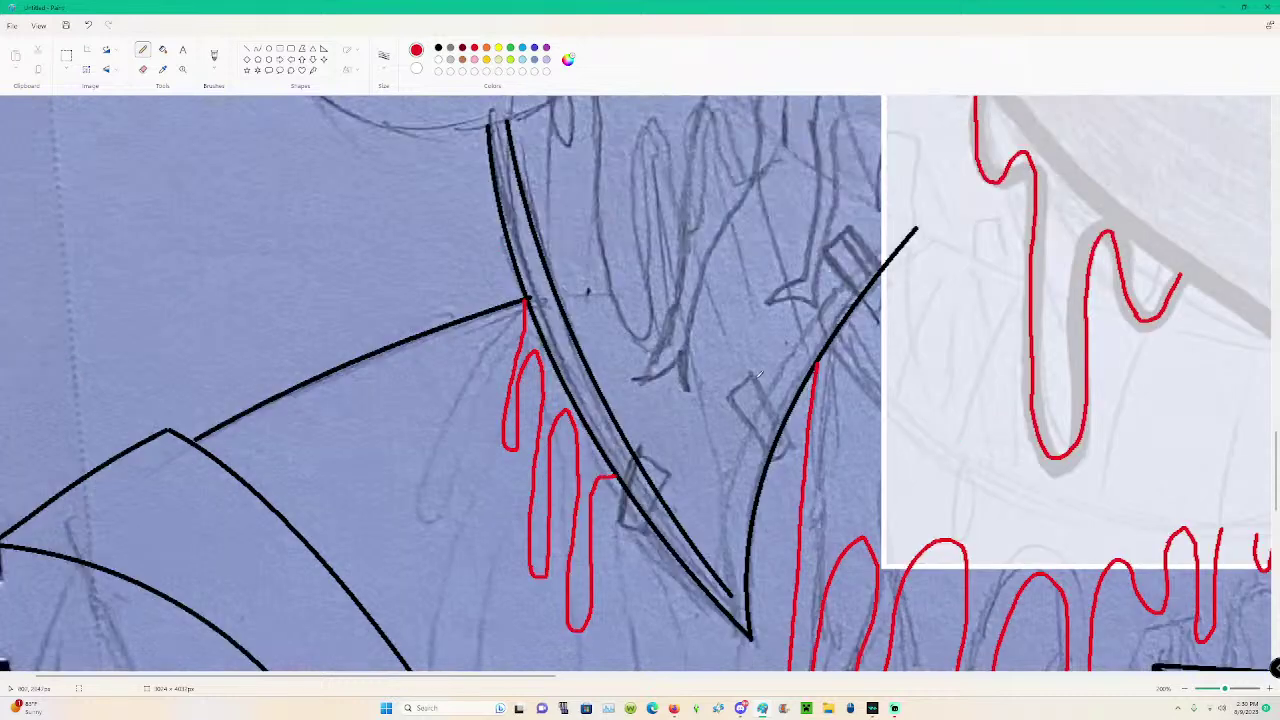
pyautogui.scroll(-3, 760, 372)
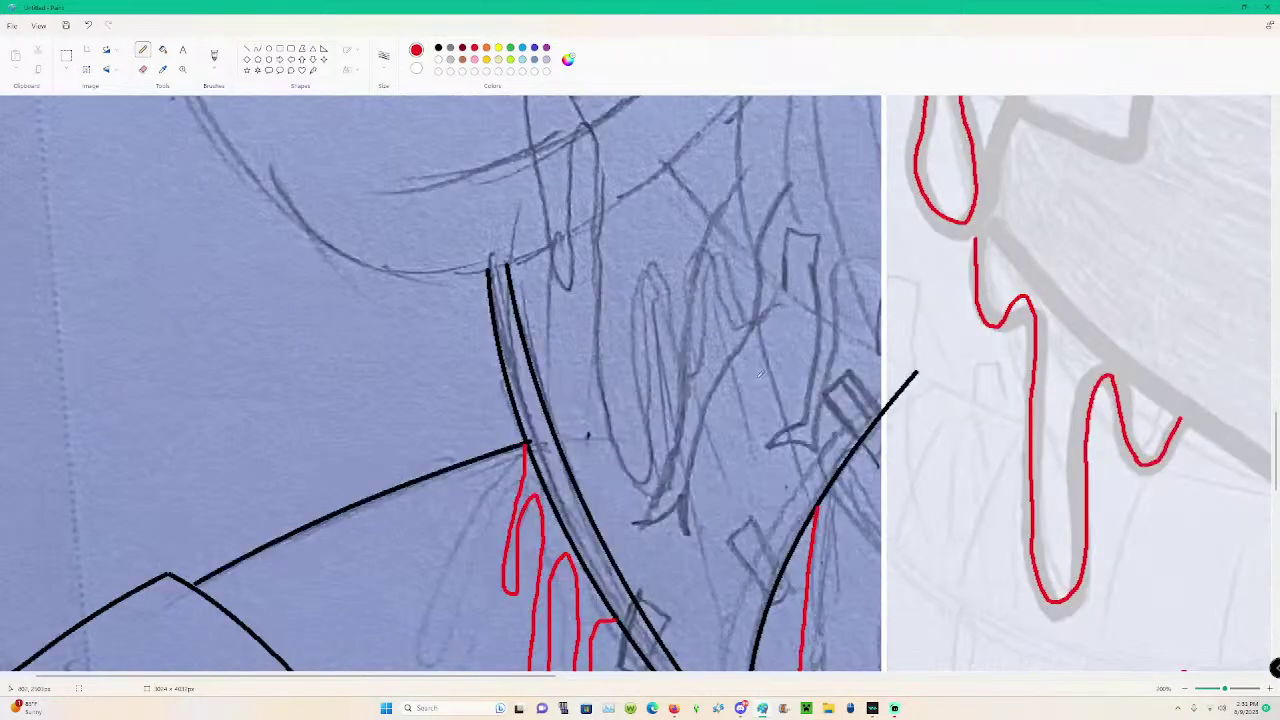
pyautogui.moveTo(811, 232)
pyautogui.mouseDown()
pyautogui.moveTo(789, 308)
pyautogui.moveTo(726, 370)
pyautogui.moveTo(715, 430)
pyautogui.moveTo(733, 432)
pyautogui.moveTo(736, 367)
pyautogui.moveTo(790, 320)
pyautogui.moveTo(820, 244)
pyautogui.mouseUp()
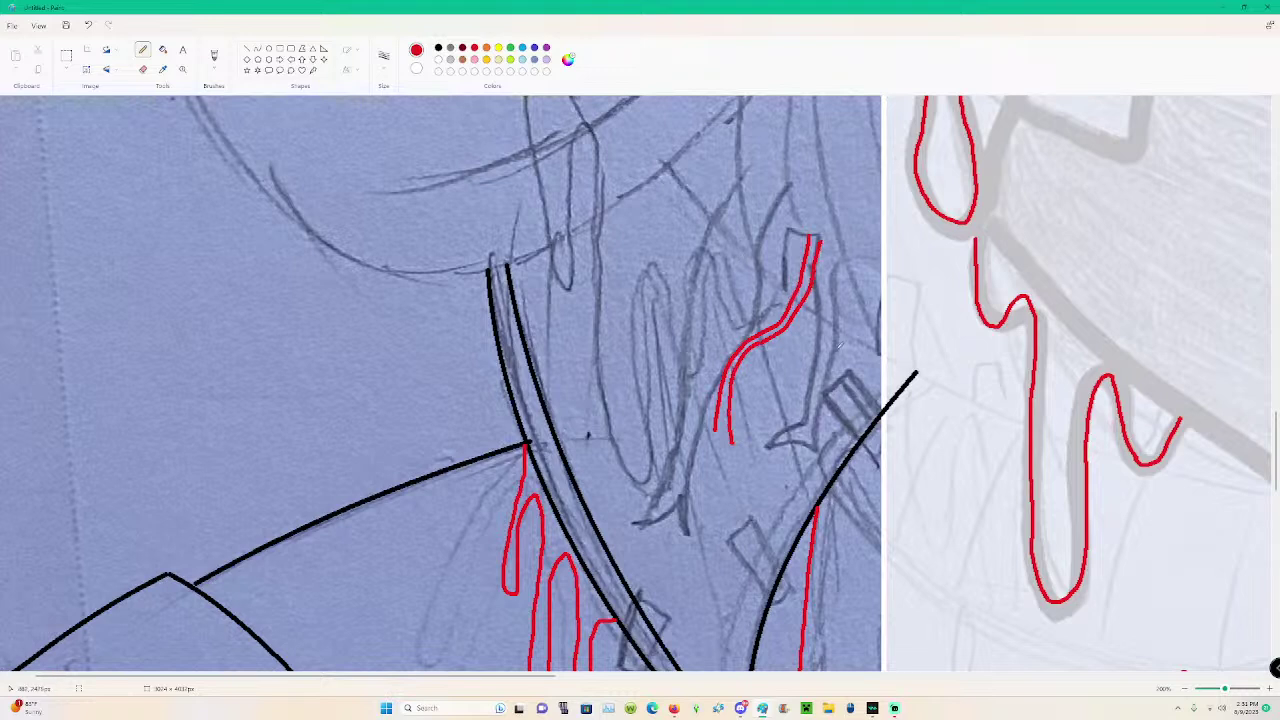
pyautogui.moveTo(820, 306)
pyautogui.mouseDown()
pyautogui.moveTo(805, 395)
pyautogui.moveTo(753, 473)
pyautogui.moveTo(766, 483)
pyautogui.moveTo(815, 399)
pyautogui.moveTo(857, 267)
pyautogui.mouseUp()
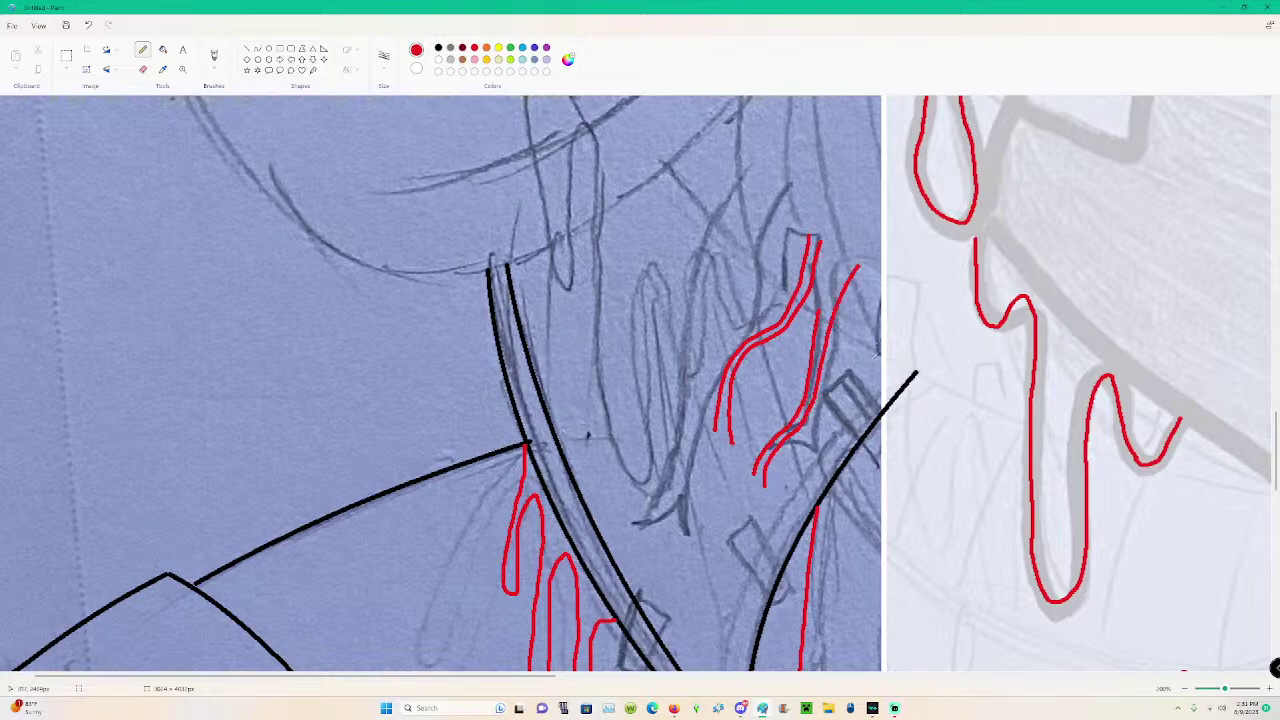
# Step: Add short red strokes rising up-right beside the curved streaks
pyautogui.scroll(3, 877, 349)
pyautogui.moveTo(822, 380)
pyautogui.mouseDown()
pyautogui.moveTo(840, 354)
pyautogui.moveTo(838, 372)
pyautogui.mouseUp()
pyautogui.moveTo(826, 452); pyautogui.dragTo(860, 342)
pyautogui.scroll(-3, 830, 410)
pyautogui.scroll(-3, 830, 412)
pyautogui.scroll(3, 747, 435)
pyautogui.scroll(8, 660, 396)
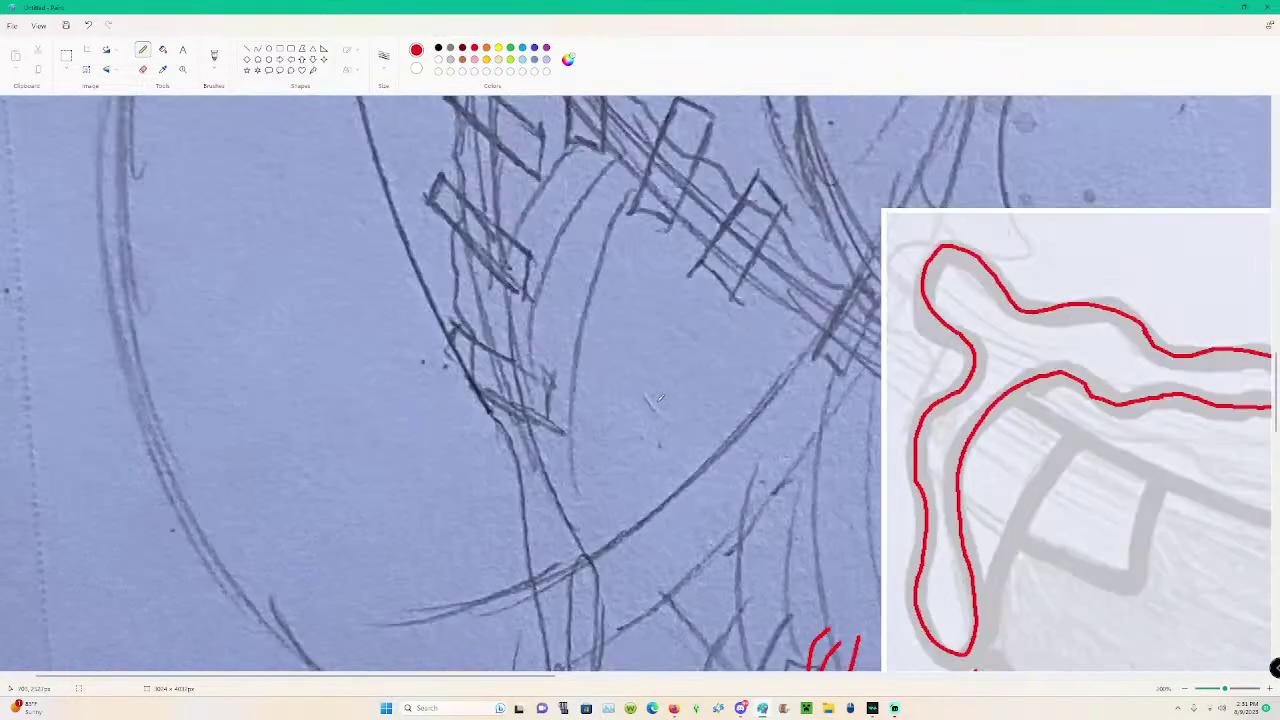
pyautogui.scroll(-8, 660, 400)
pyautogui.scroll(3, 662, 407)
pyautogui.scroll(-6, 650, 395)
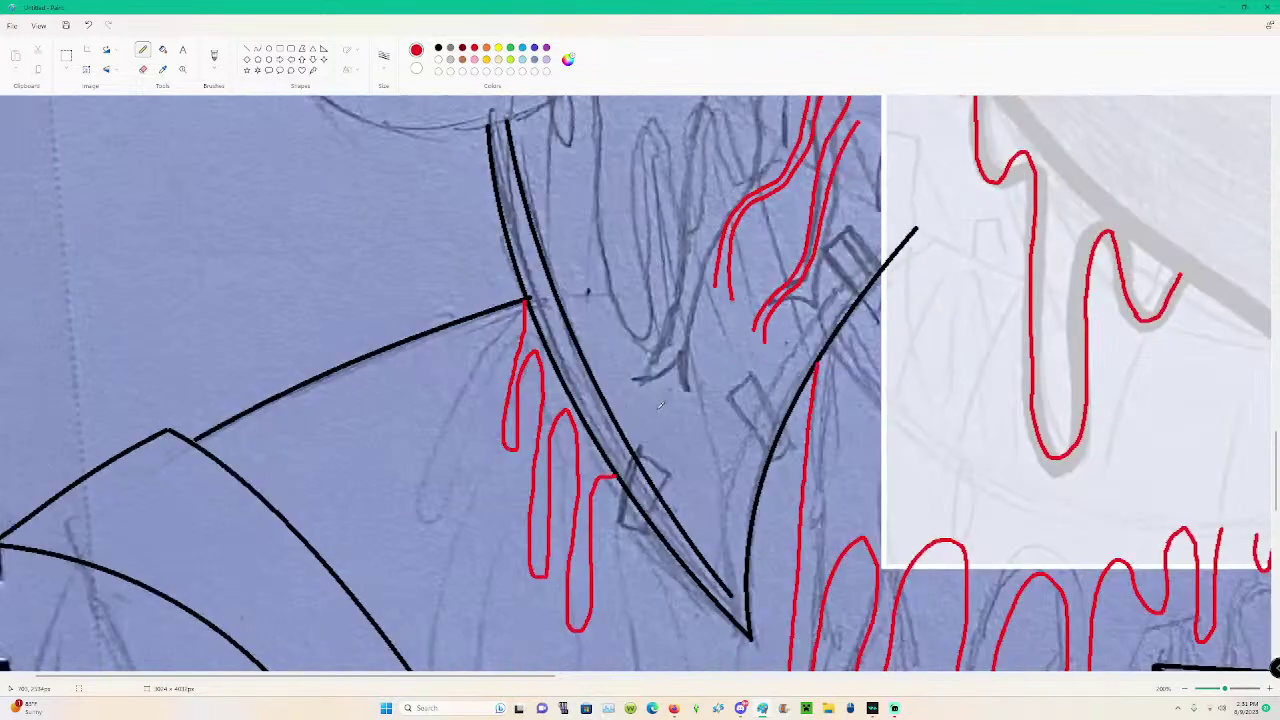
pyautogui.scroll(3, 622, 367)
# Step: Draw two red drip loops over the sketch and below the black point
pyautogui.moveTo(556, 240)
pyautogui.mouseDown()
pyautogui.moveTo(565, 290)
pyautogui.moveTo(582, 234)
pyautogui.moveTo(601, 281)
pyautogui.moveTo(594, 466)
pyautogui.moveTo(645, 268)
pyautogui.moveTo(648, 418)
pyautogui.moveTo(690, 254)
pyautogui.moveTo(730, 302)
pyautogui.moveTo(738, 222)
pyautogui.moveTo(762, 258)
pyautogui.moveTo(792, 208)
pyautogui.moveTo(800, 216)
pyautogui.mouseUp()
pyautogui.scroll(3, 800, 216)
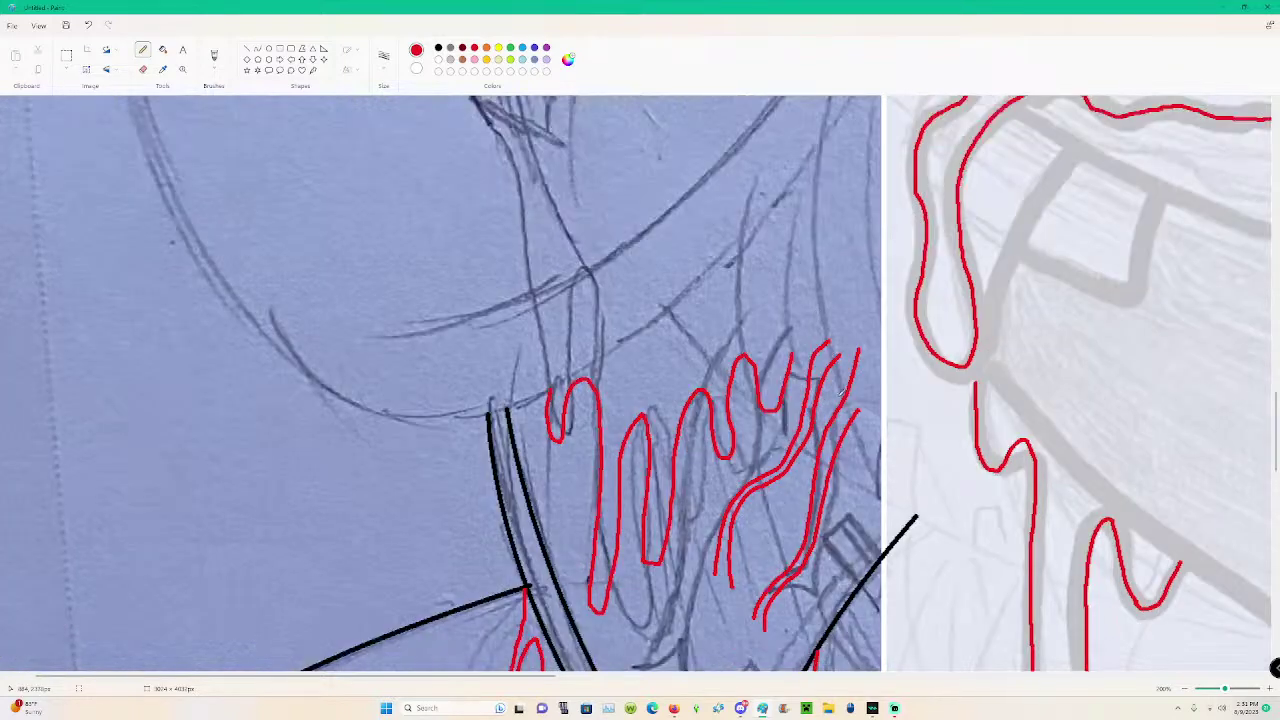
pyautogui.scroll(-3, 841, 393)
pyautogui.scroll(-6, 841, 393)
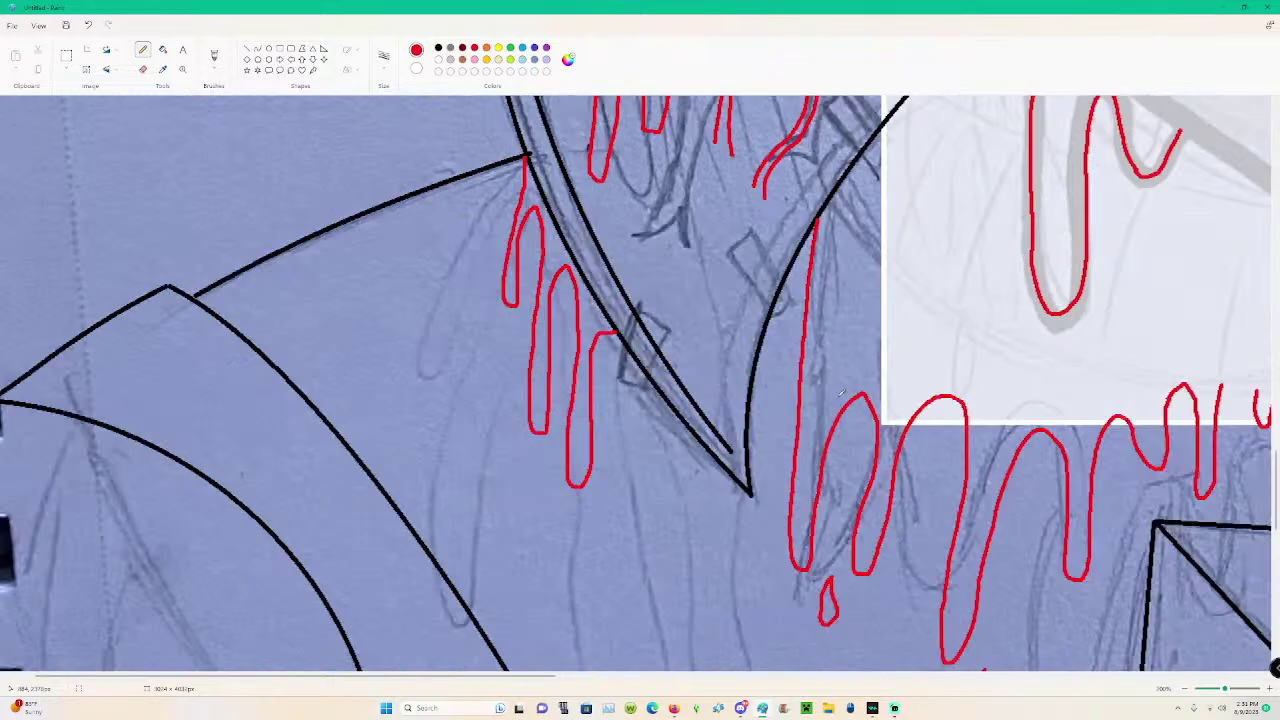
pyautogui.scroll(15, 841, 393)
pyautogui.scroll(-6, 841, 393)
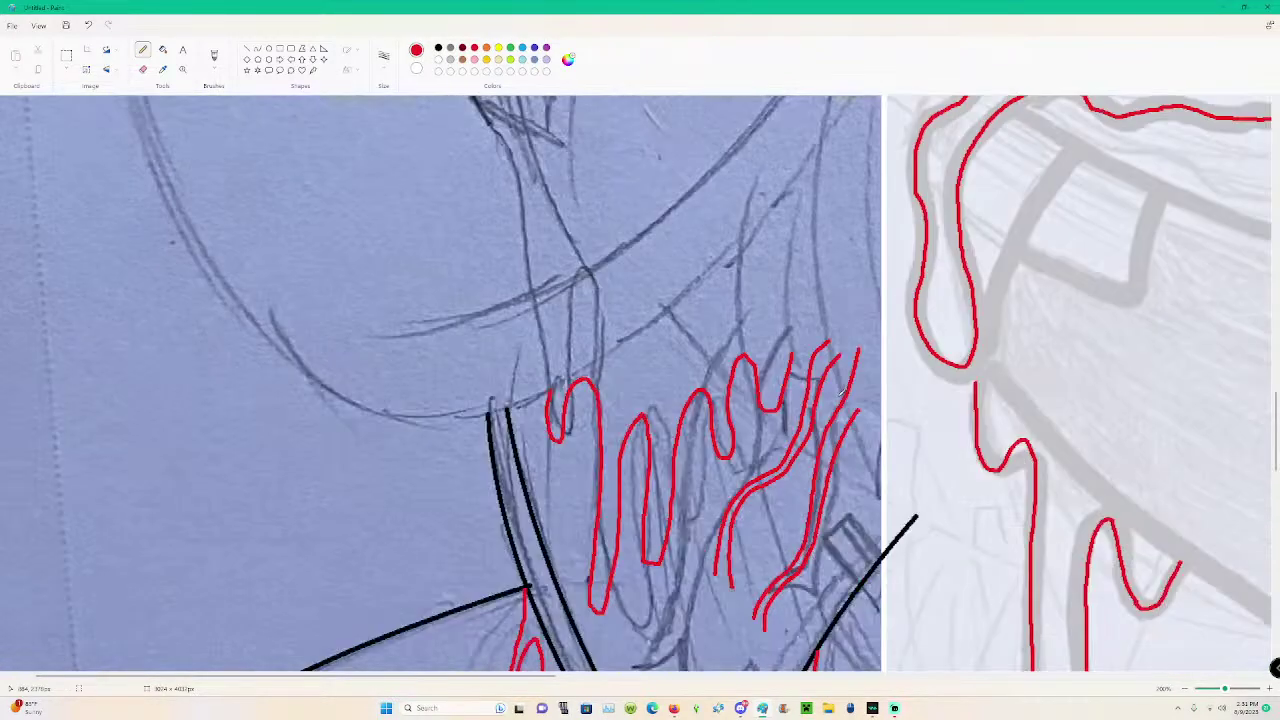
pyautogui.scroll(-9, 841, 393)
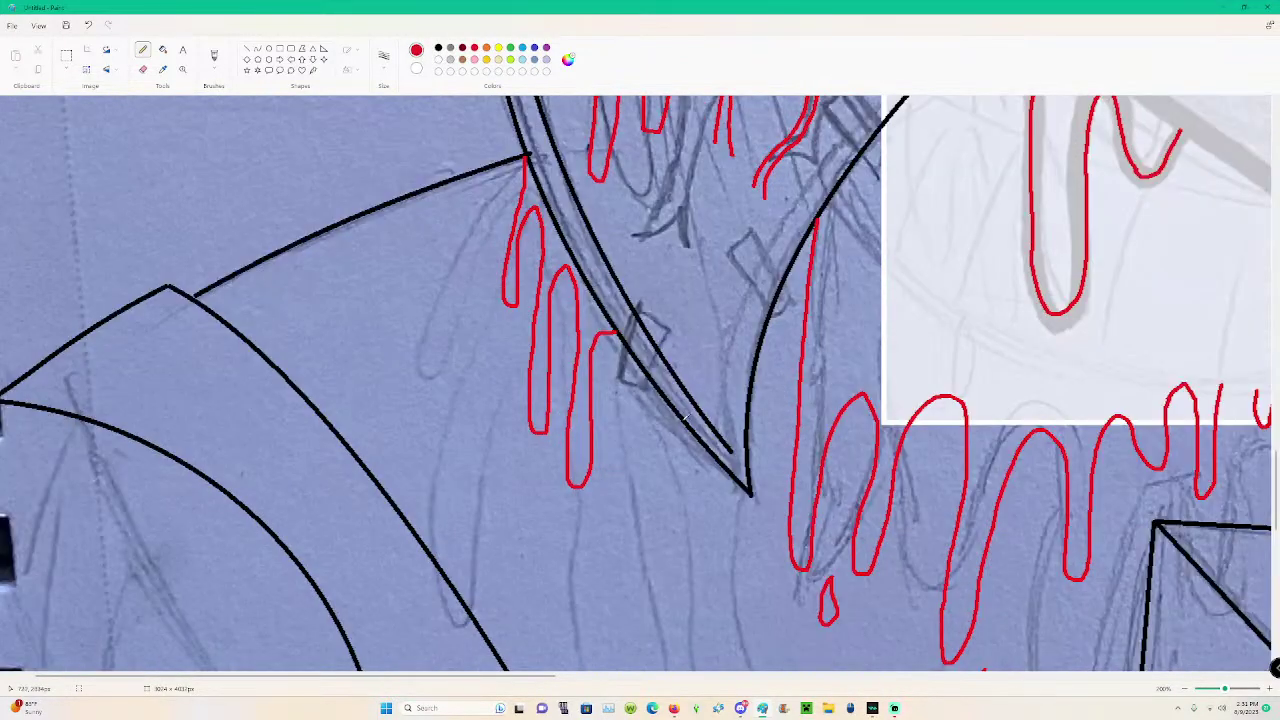
pyautogui.moveTo(699, 438)
pyautogui.mouseDown()
pyautogui.moveTo(686, 510)
pyautogui.moveTo(697, 552)
pyautogui.moveTo(714, 490)
pyautogui.moveTo(716, 566)
pyautogui.moveTo(748, 560)
pyautogui.moveTo(766, 474)
pyautogui.mouseUp()
pyautogui.scroll(6, 766, 474)
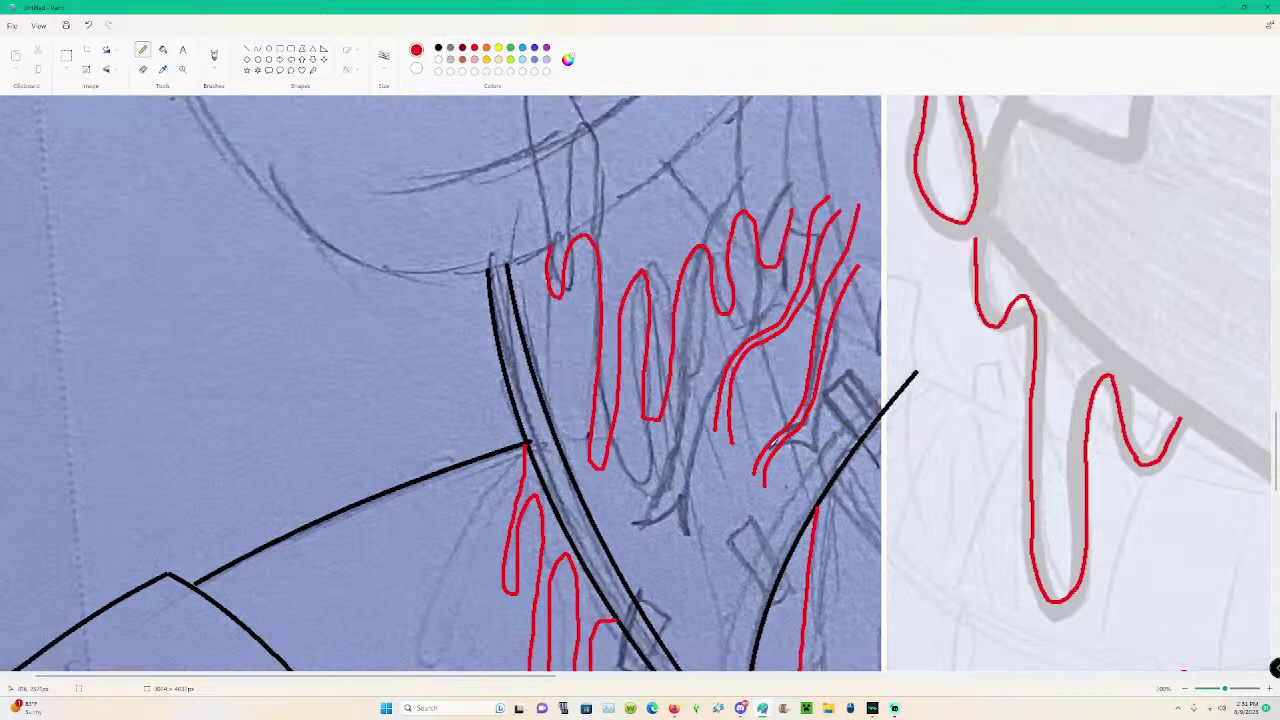
pyautogui.scroll(3, 773, 441)
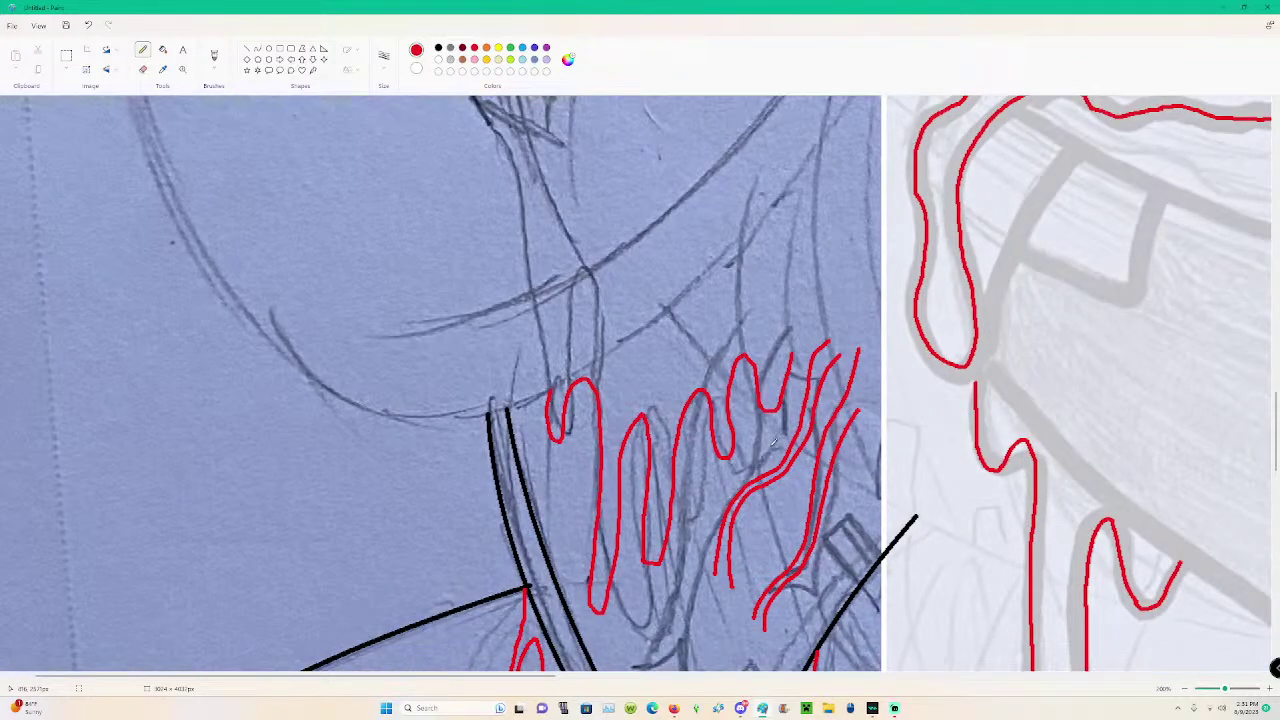
pyautogui.scroll(8, 716, 457)
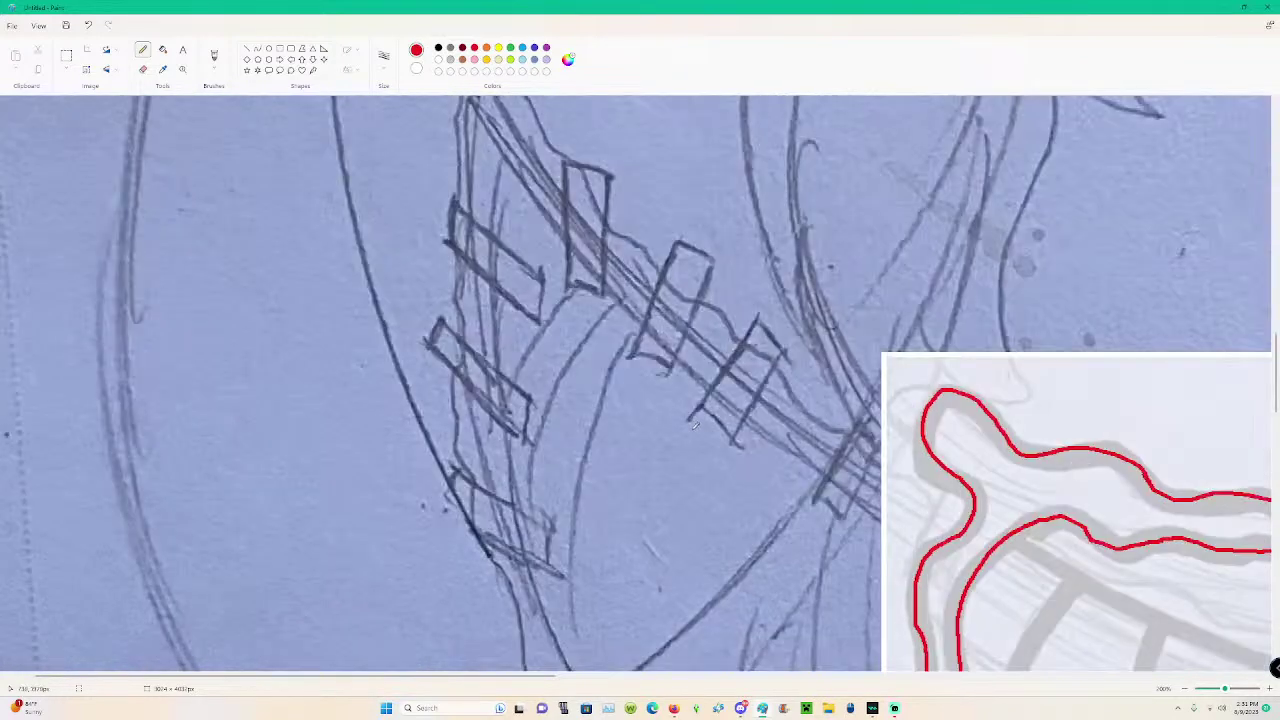
pyautogui.scroll(-8, 695, 425)
pyautogui.scroll(-3, 820, 485)
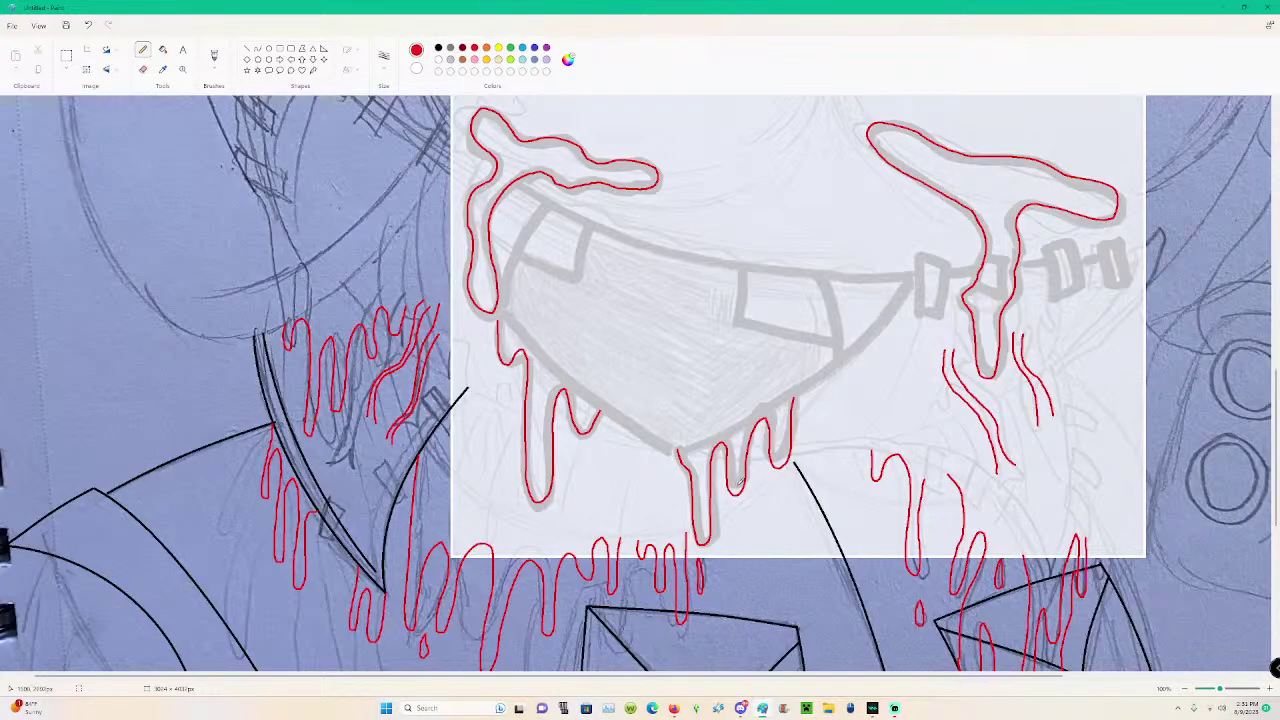
pyautogui.scroll(-3, 740, 482)
# Step: With the black Curve tool, add a curve beside the earlier black line and a sagging curve under the mouth
pyautogui.click(258, 49)
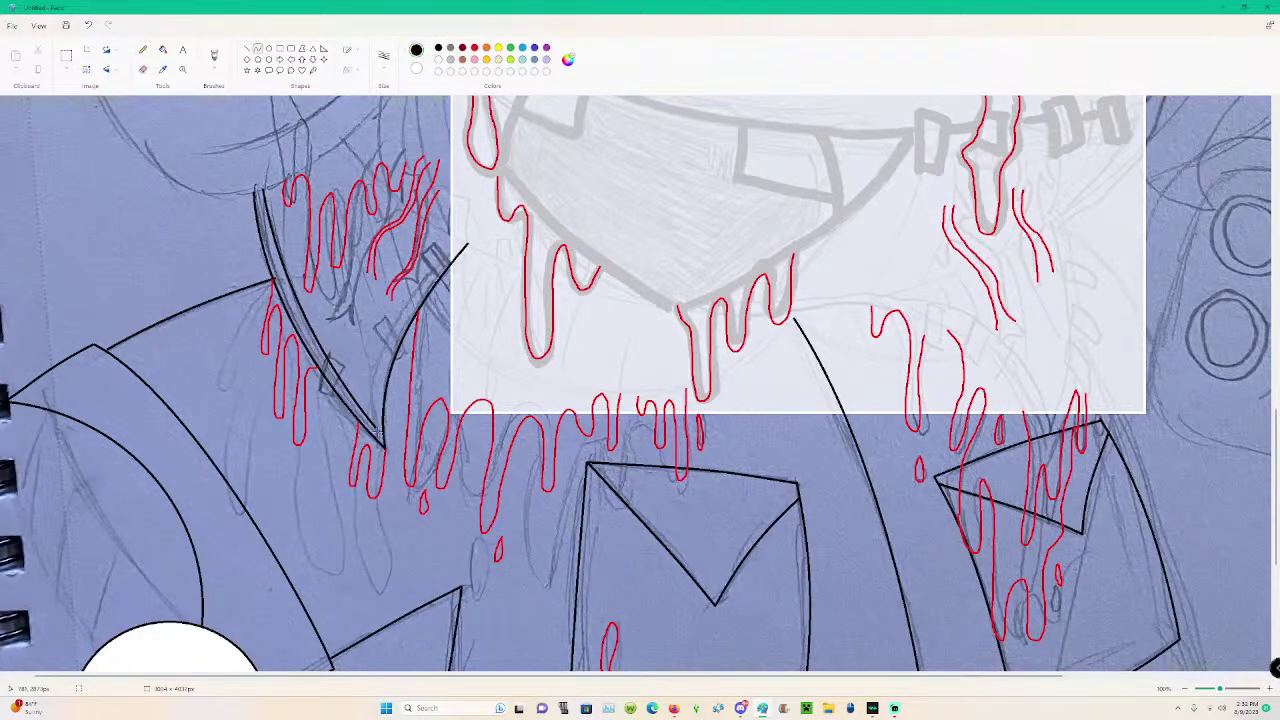
pyautogui.moveTo(377, 430); pyautogui.dragTo(462, 240)
pyautogui.moveTo(418, 330)
pyautogui.mouseDown()
pyautogui.moveTo(378, 353)
pyautogui.moveTo(400, 335)
pyautogui.mouseUp()
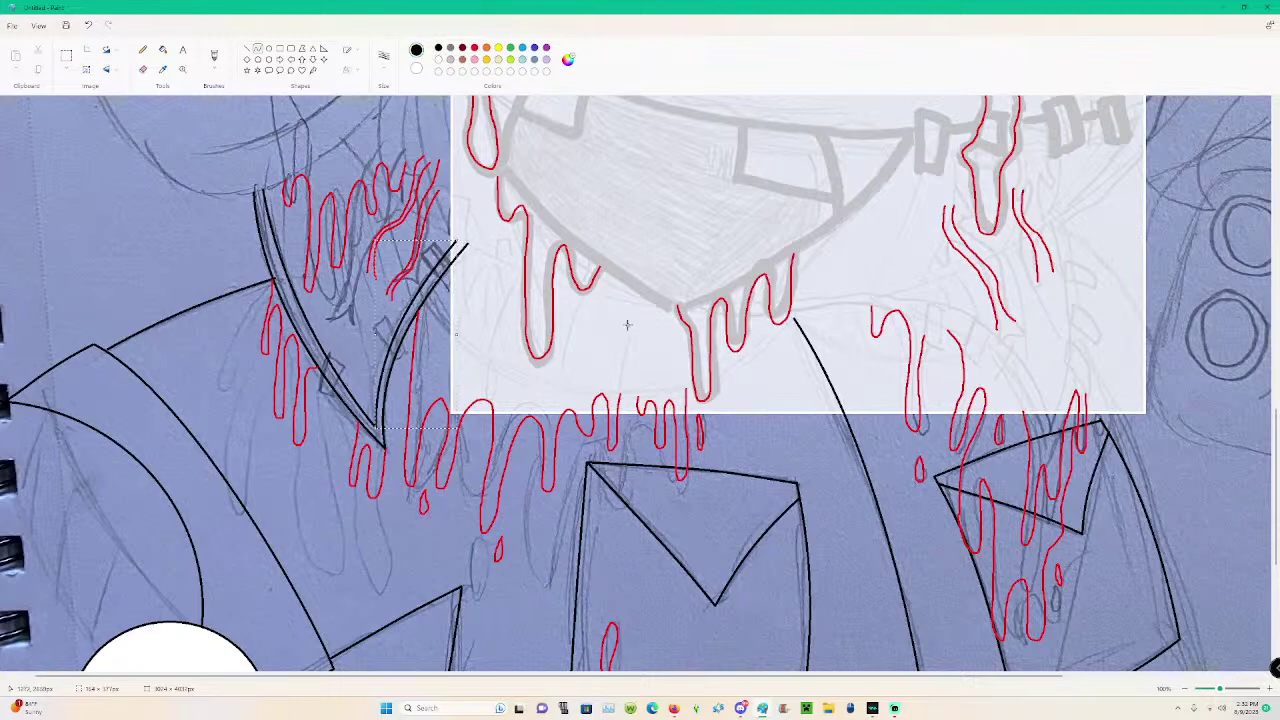
pyautogui.moveTo(466, 242); pyautogui.dragTo(818, 306)
pyautogui.moveTo(640, 276); pyautogui.dragTo(639, 327)
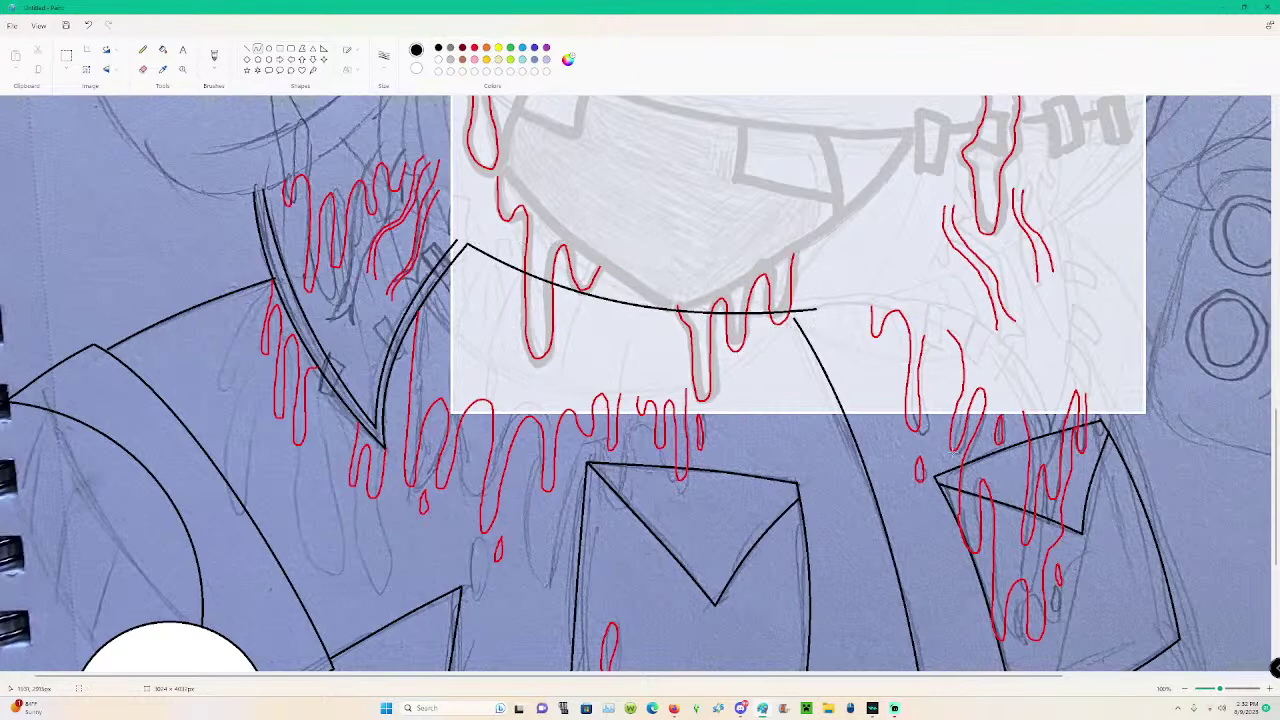
# Step: Draw a long black arc sweeping up and rightward toward the phone sketch
pyautogui.hscroll(3, 545, 640)
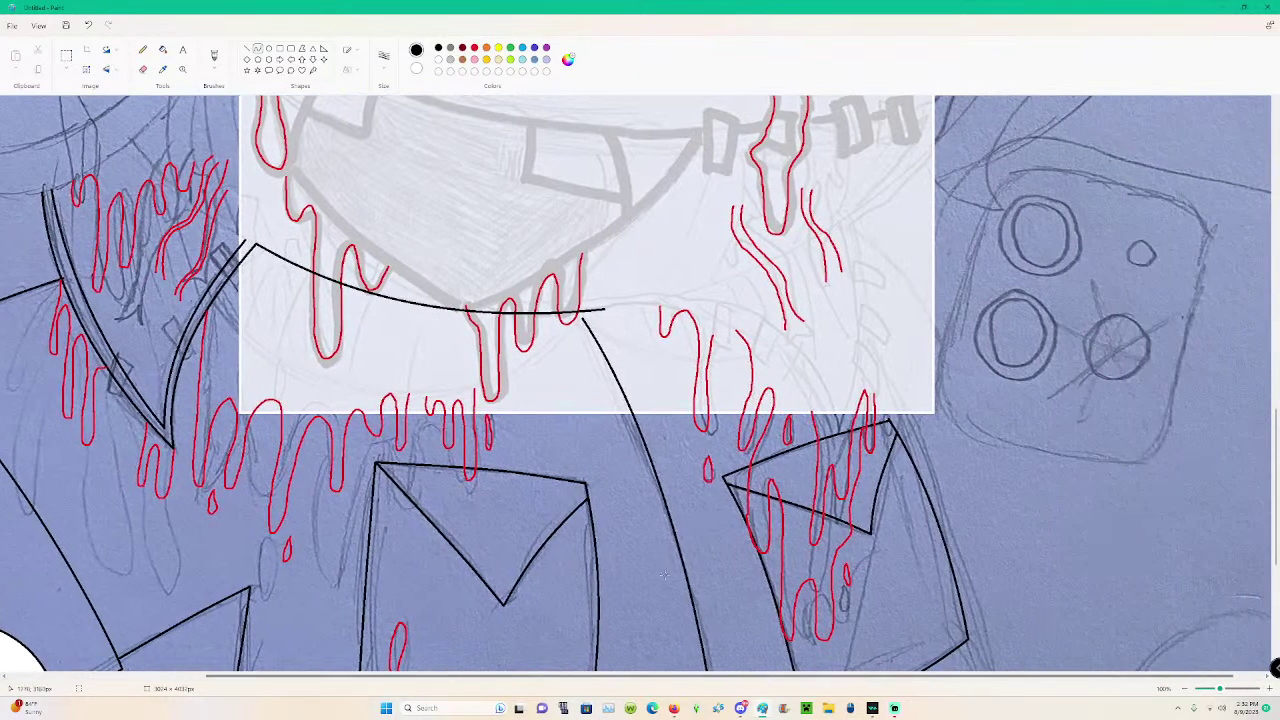
pyautogui.scroll(2, 688, 552)
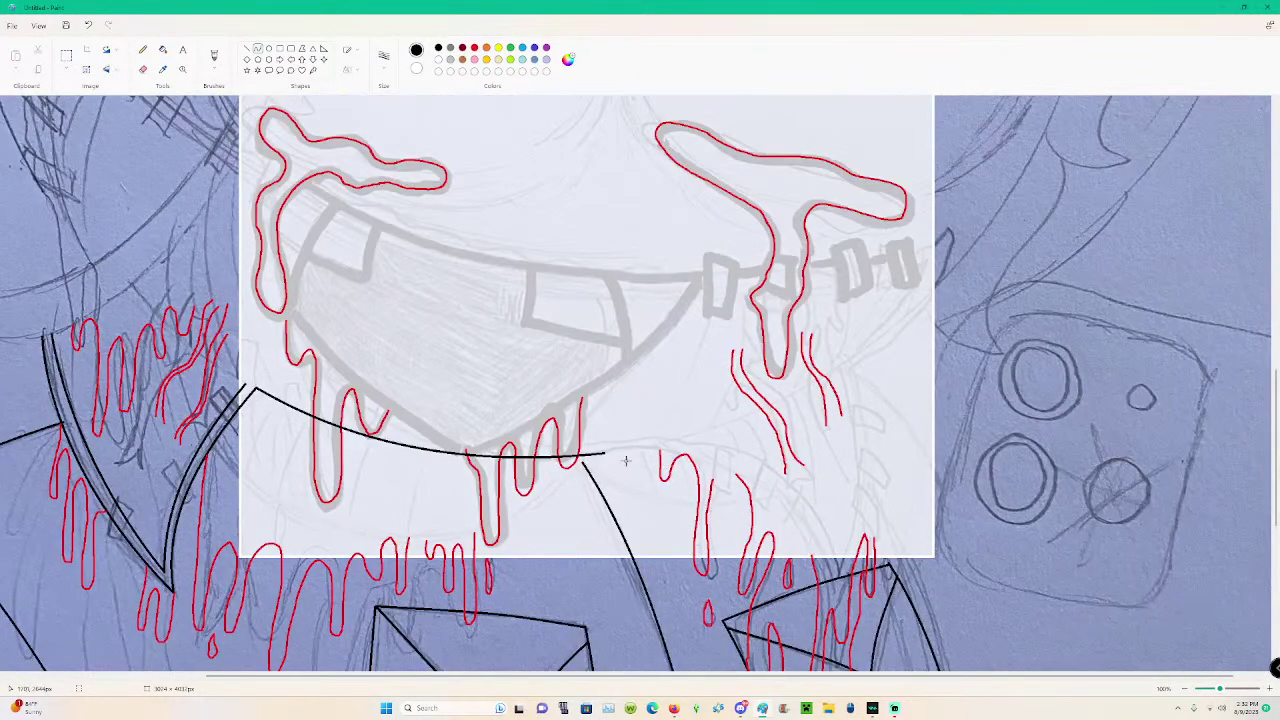
pyautogui.moveTo(604, 453)
pyautogui.mouseDown()
pyautogui.moveTo(842, 381)
pyautogui.moveTo(1054, 107)
pyautogui.mouseUp()
pyautogui.moveTo(794, 293)
pyautogui.mouseDown()
pyautogui.moveTo(880, 340)
pyautogui.moveTo(911, 391)
pyautogui.moveTo(975, 346)
pyautogui.mouseUp()
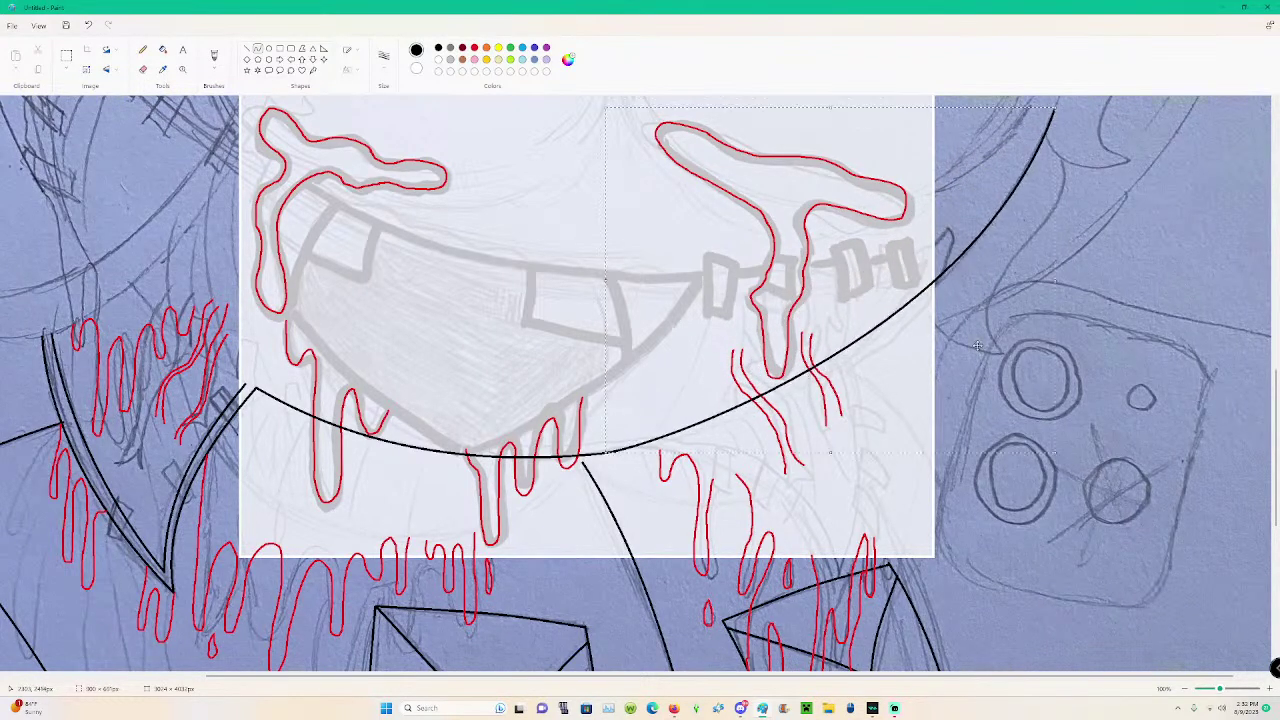
pyautogui.scroll(3, 1040, 451)
# Step: Draw a tall black curve along the face's right edge, bulging rightward beside the wavy hair
pyautogui.scroll(3, 1045, 493)
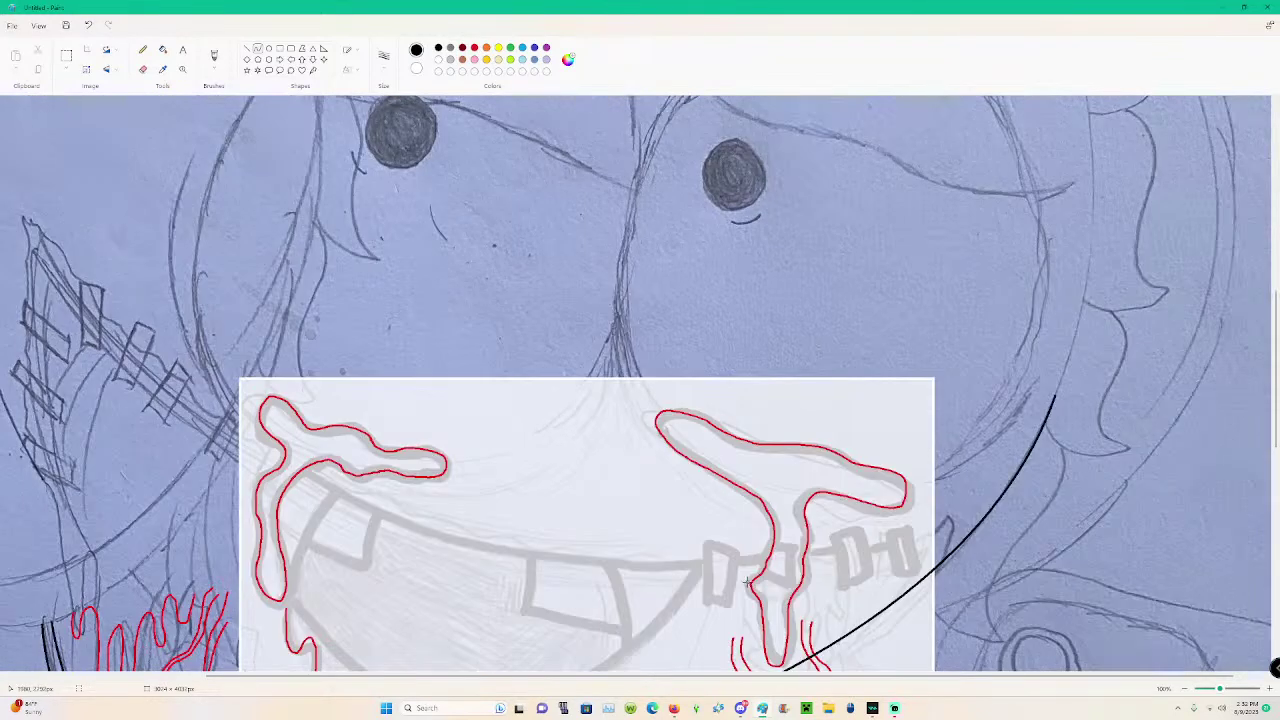
pyautogui.hscroll(1, 627, 680)
pyautogui.scroll(3, 980, 535)
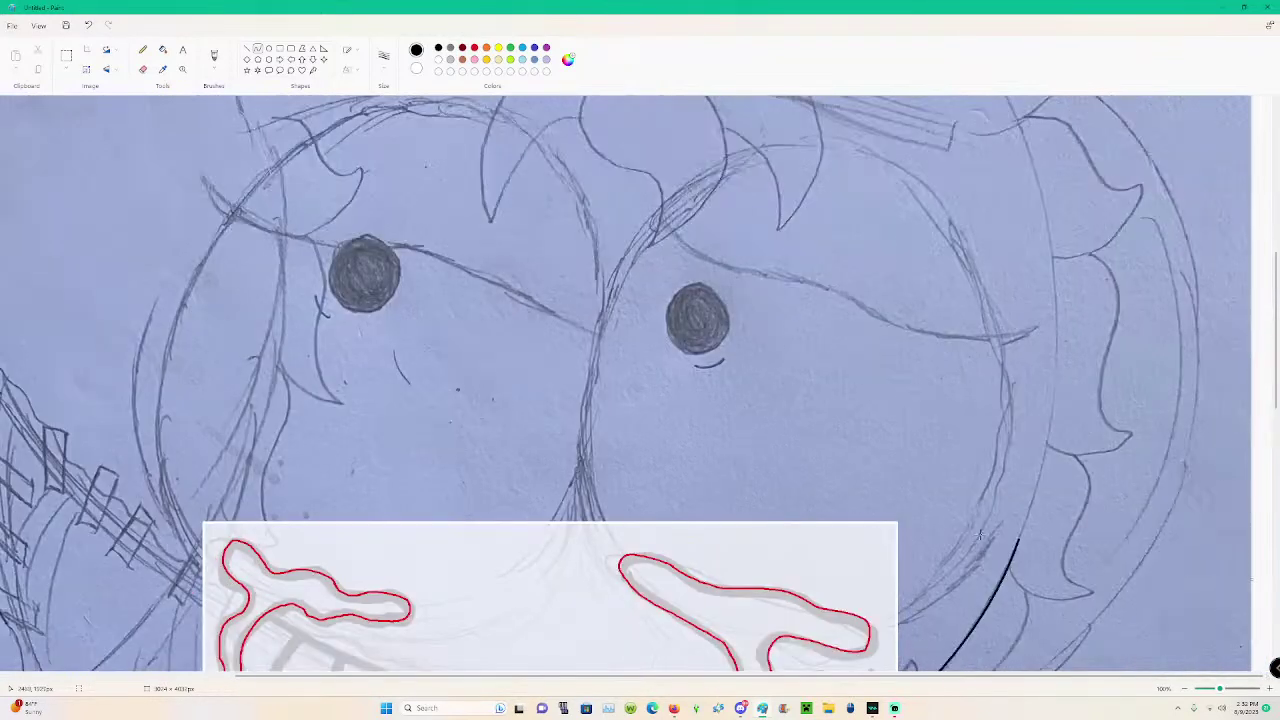
pyautogui.moveTo(1019, 123); pyautogui.dragTo(1017, 539)
pyautogui.moveTo(1018, 477)
pyautogui.mouseDown()
pyautogui.moveTo(1075, 371)
pyautogui.moveTo(1045, 434)
pyautogui.moveTo(1085, 432)
pyautogui.mouseUp()
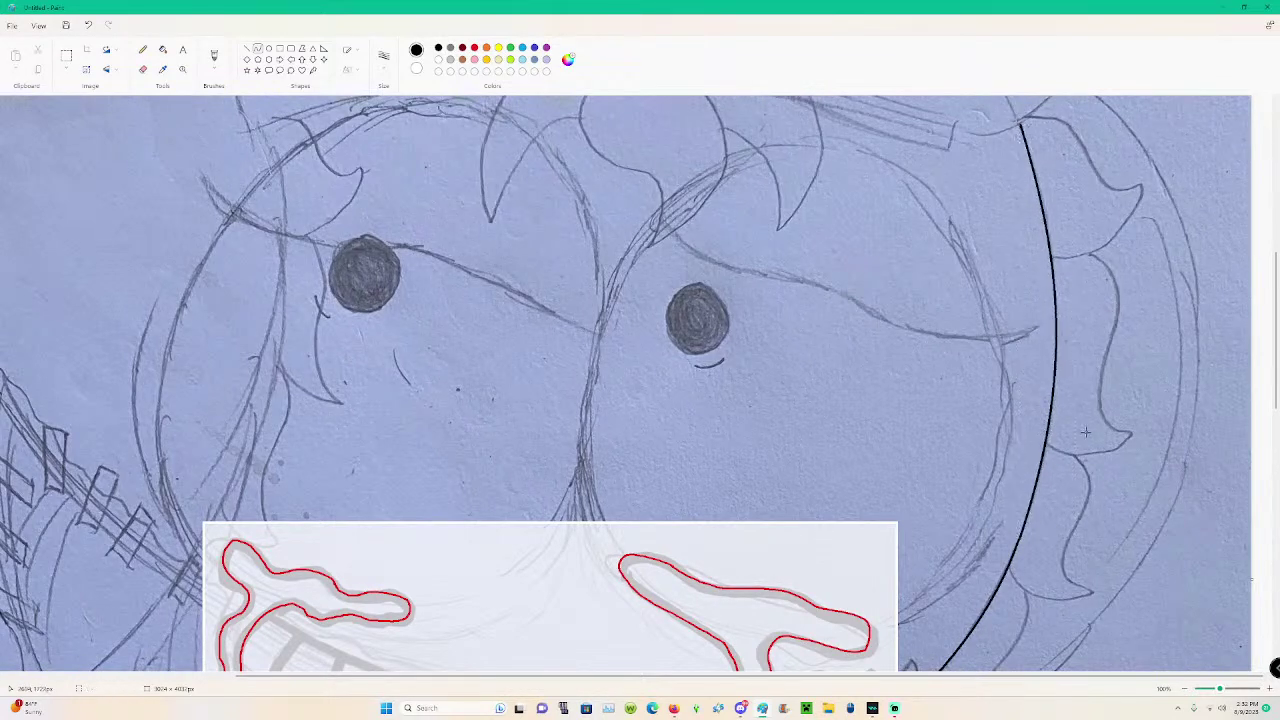
pyautogui.hotkey('ctrl', 'z')
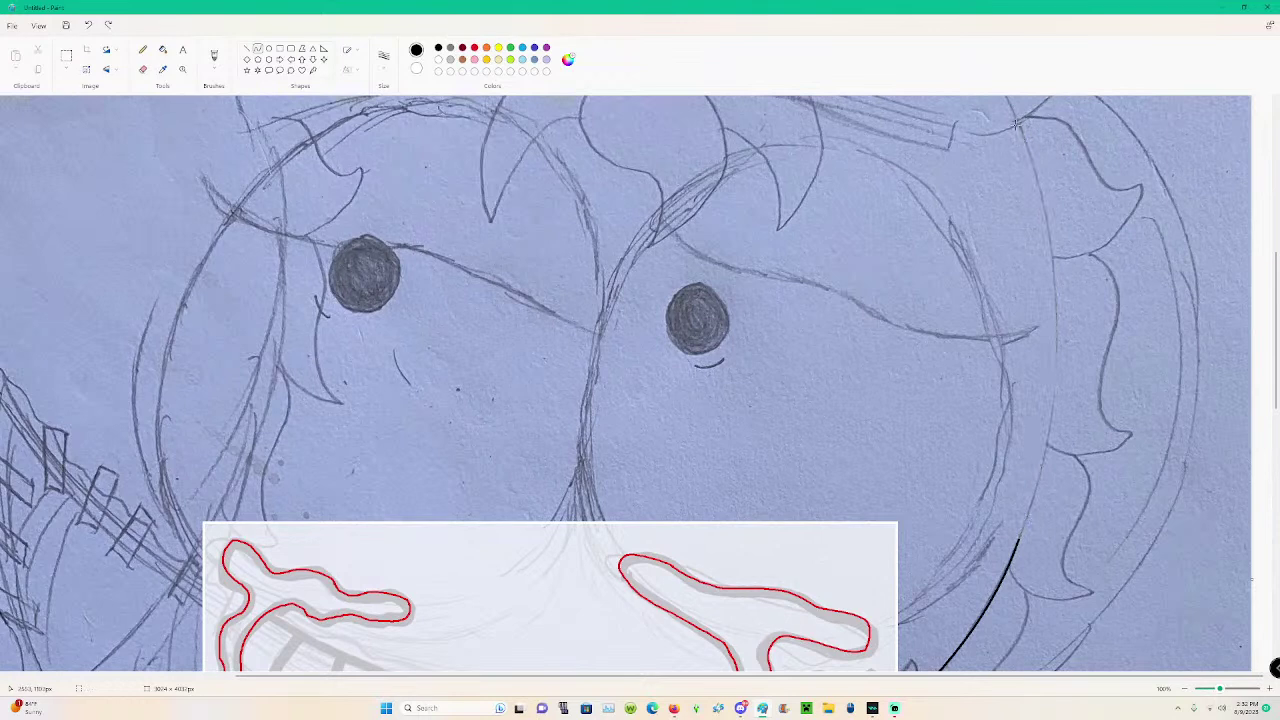
pyautogui.moveTo(1020, 122); pyautogui.dragTo(1018, 535)
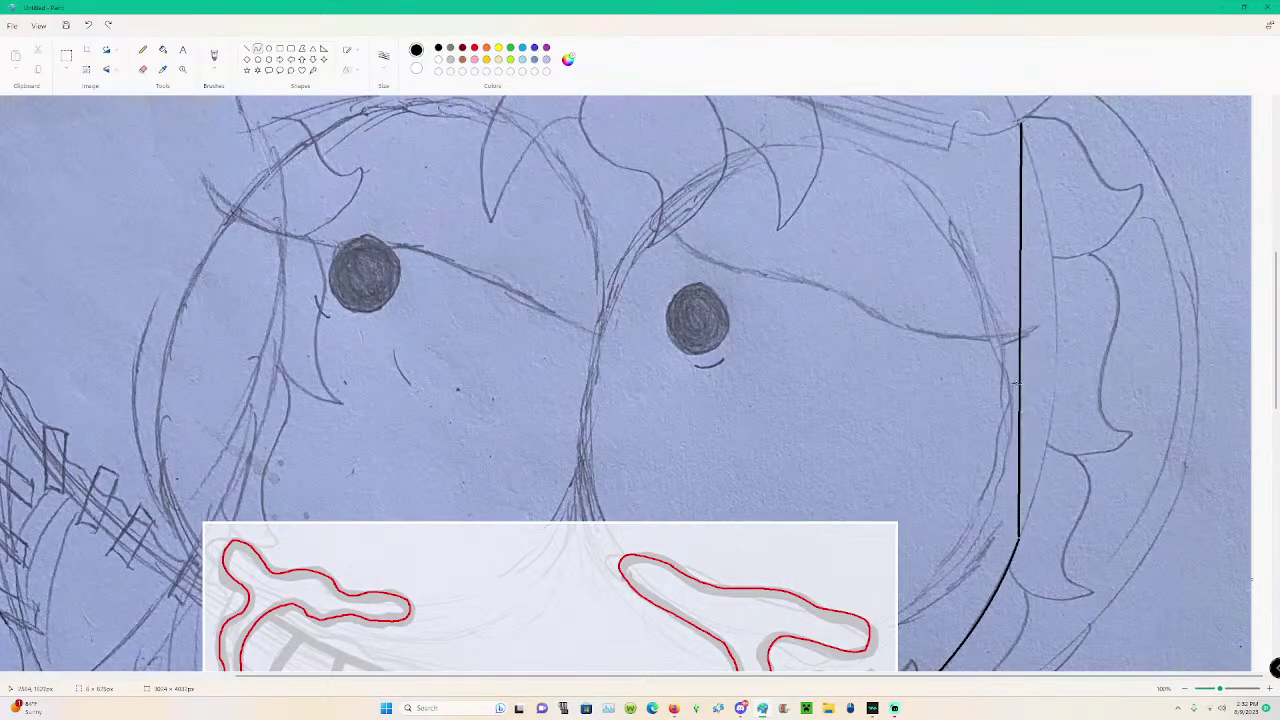
pyautogui.hotkey('ctrl', 'z')
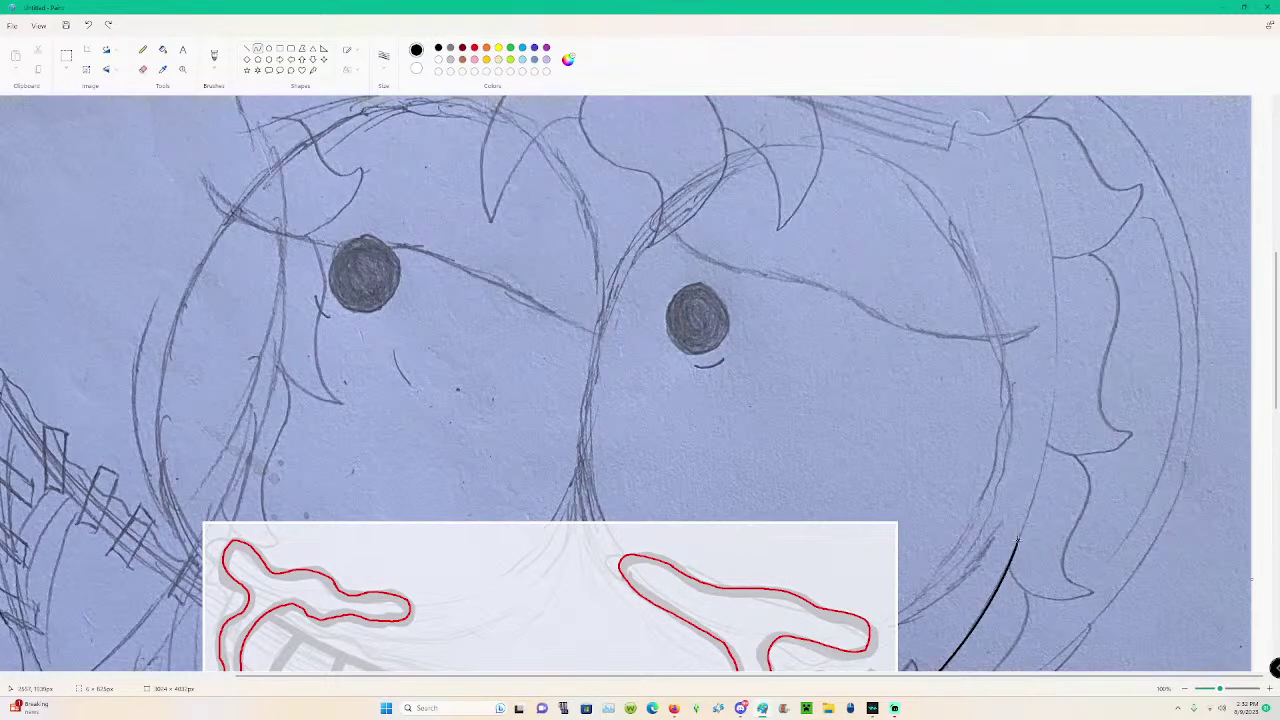
pyautogui.moveTo(1018, 540); pyautogui.dragTo(1018, 122)
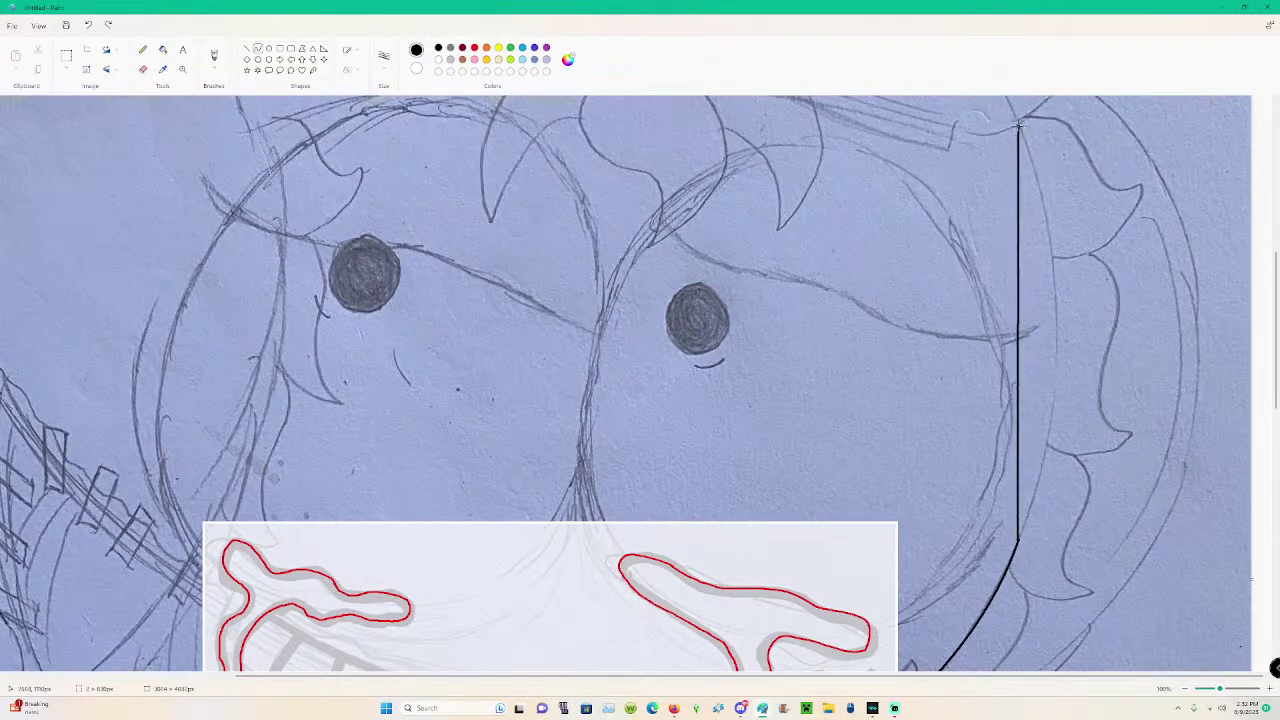
pyautogui.moveTo(1015, 245); pyautogui.dragTo(1076, 312)
# Step: Commit the curve and switch from Paint to the YouTube browser window
pyautogui.click(800, 375)
pyautogui.hotkey('alt', 'Tab')
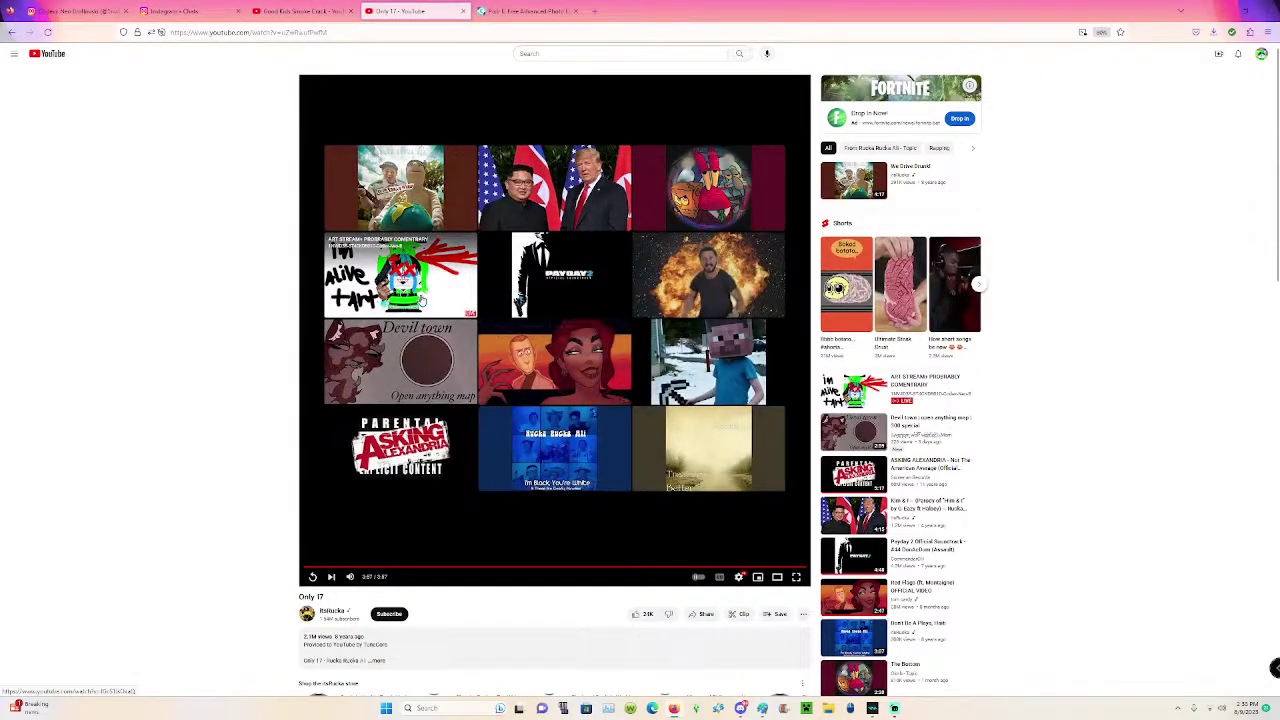
pyautogui.click(894, 708)
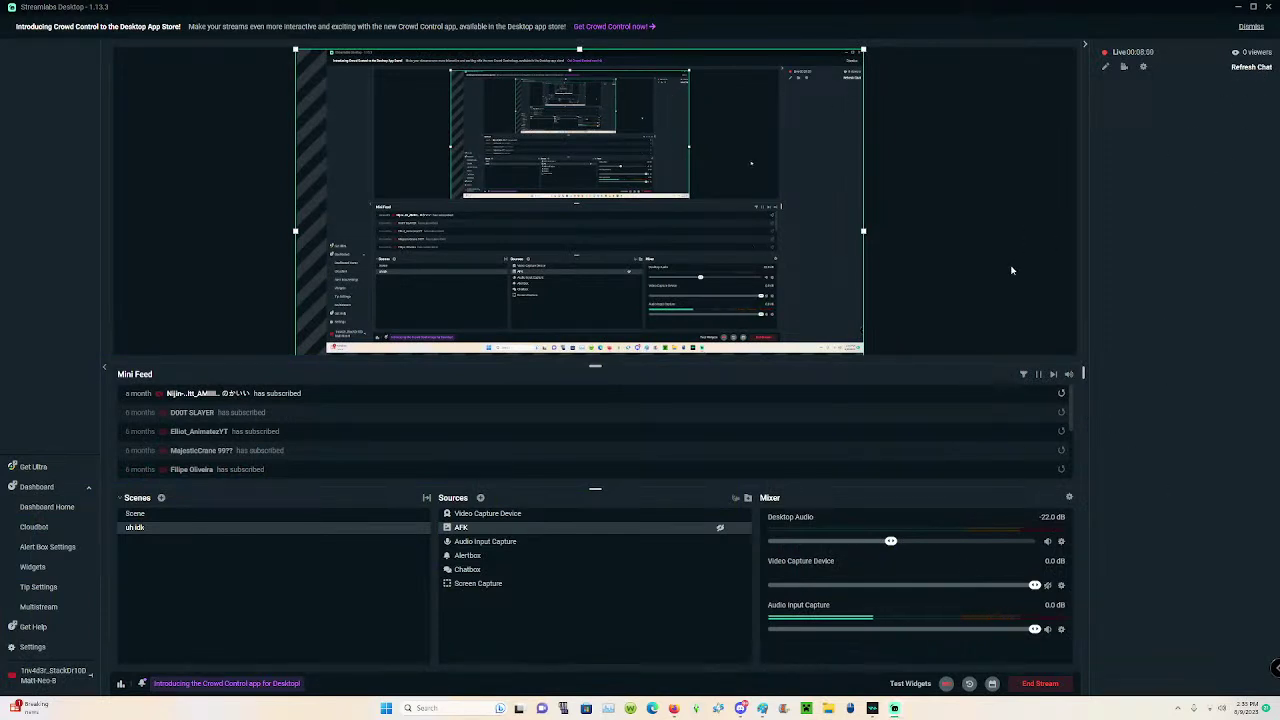
pyautogui.click(674, 709)
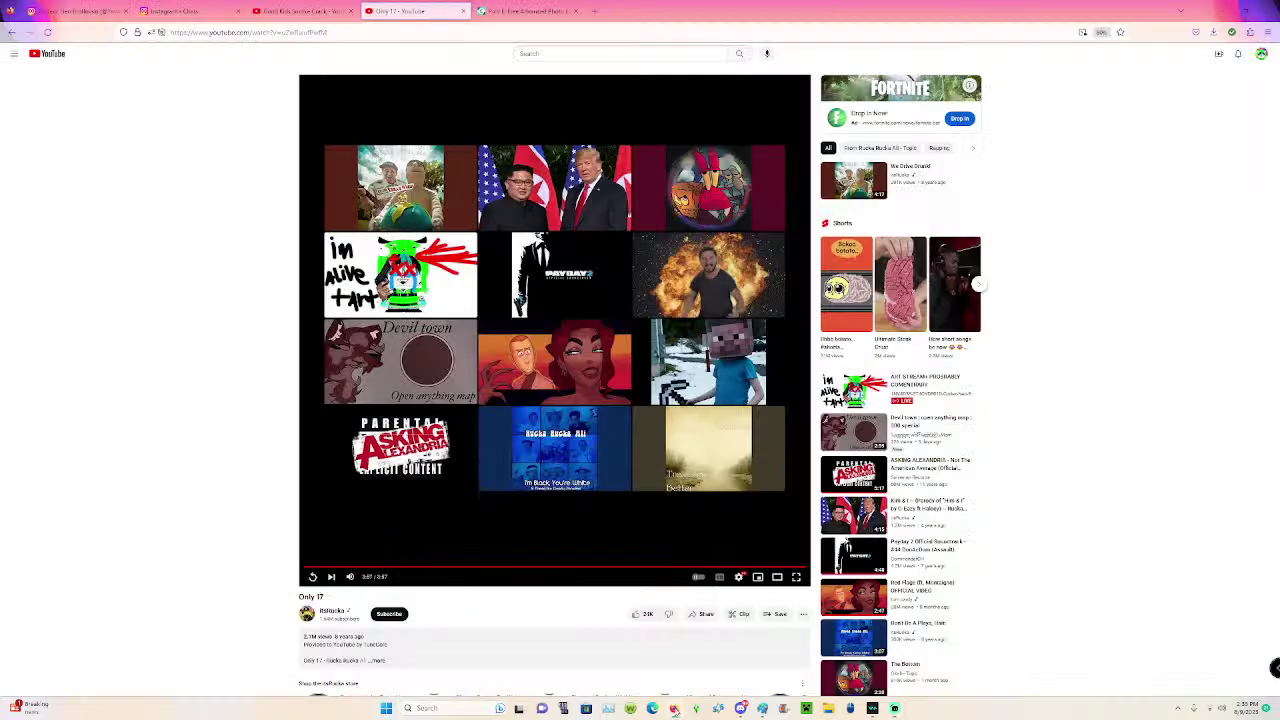
# Step: Open and pause the ART STREAM live stream, glancing at Pixlr, Streamlabs and Discord
pyautogui.click(440, 290)
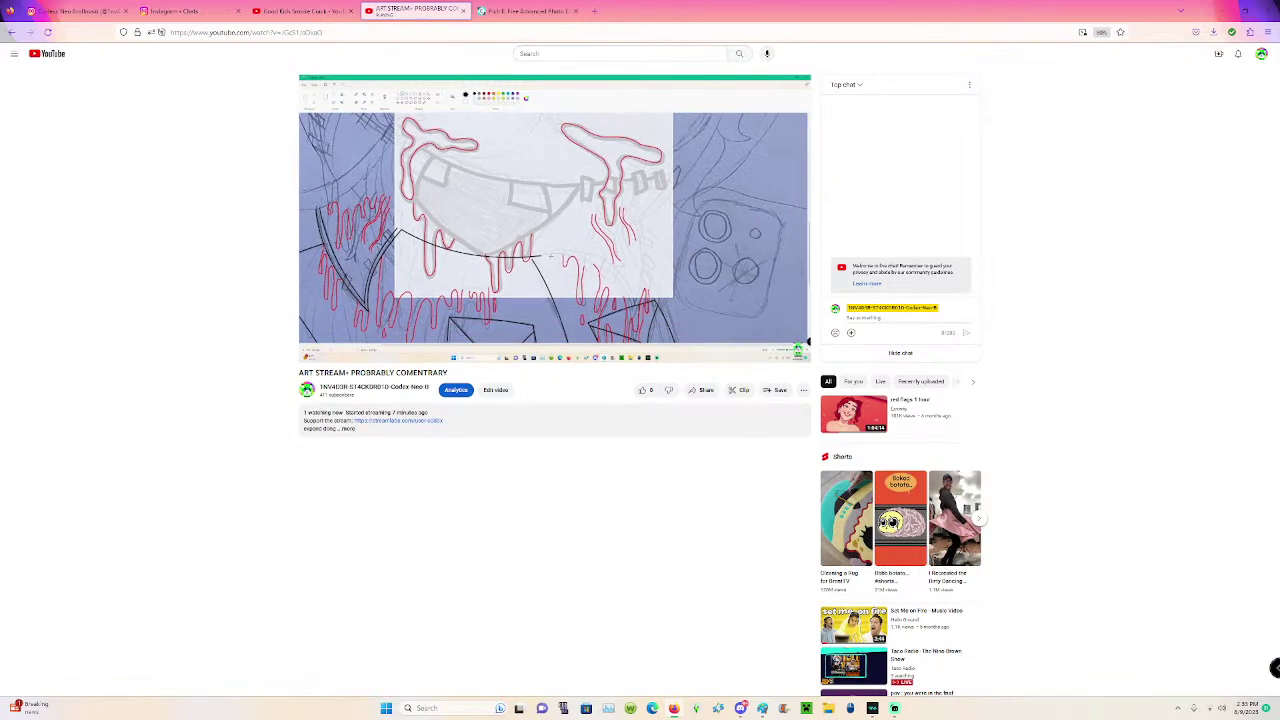
pyautogui.click(710, 229)
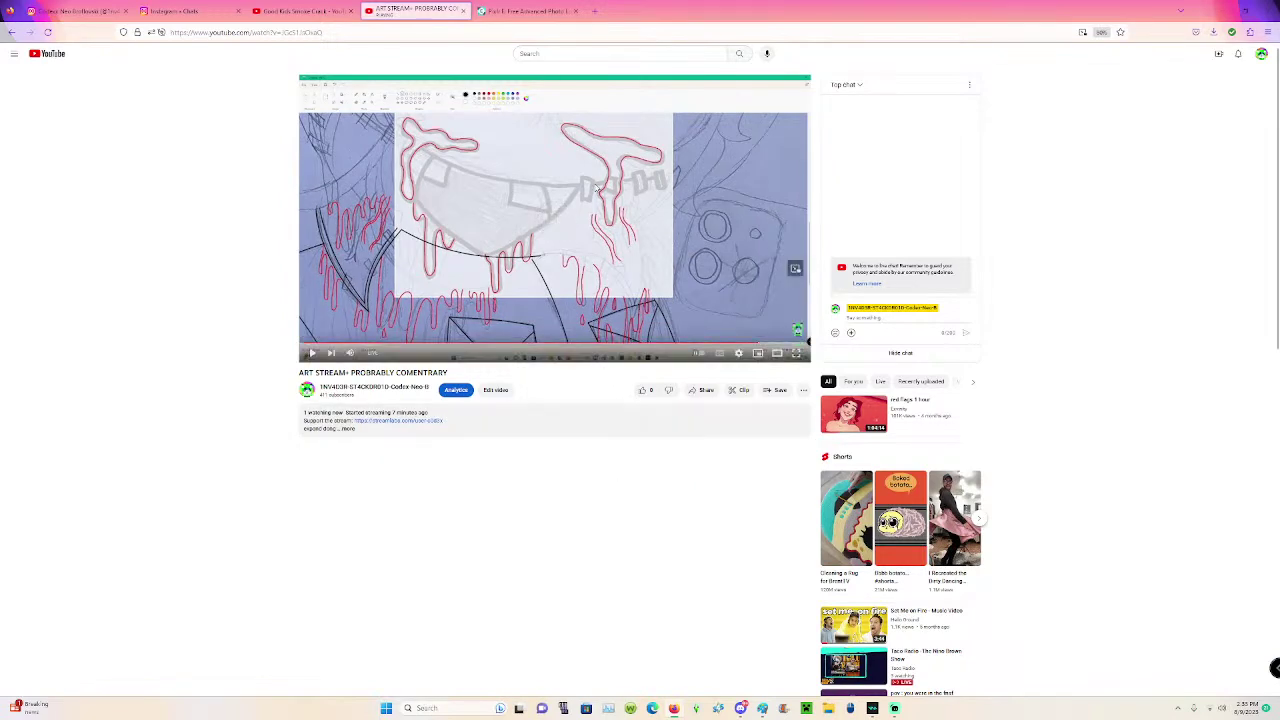
pyautogui.click(540, 6)
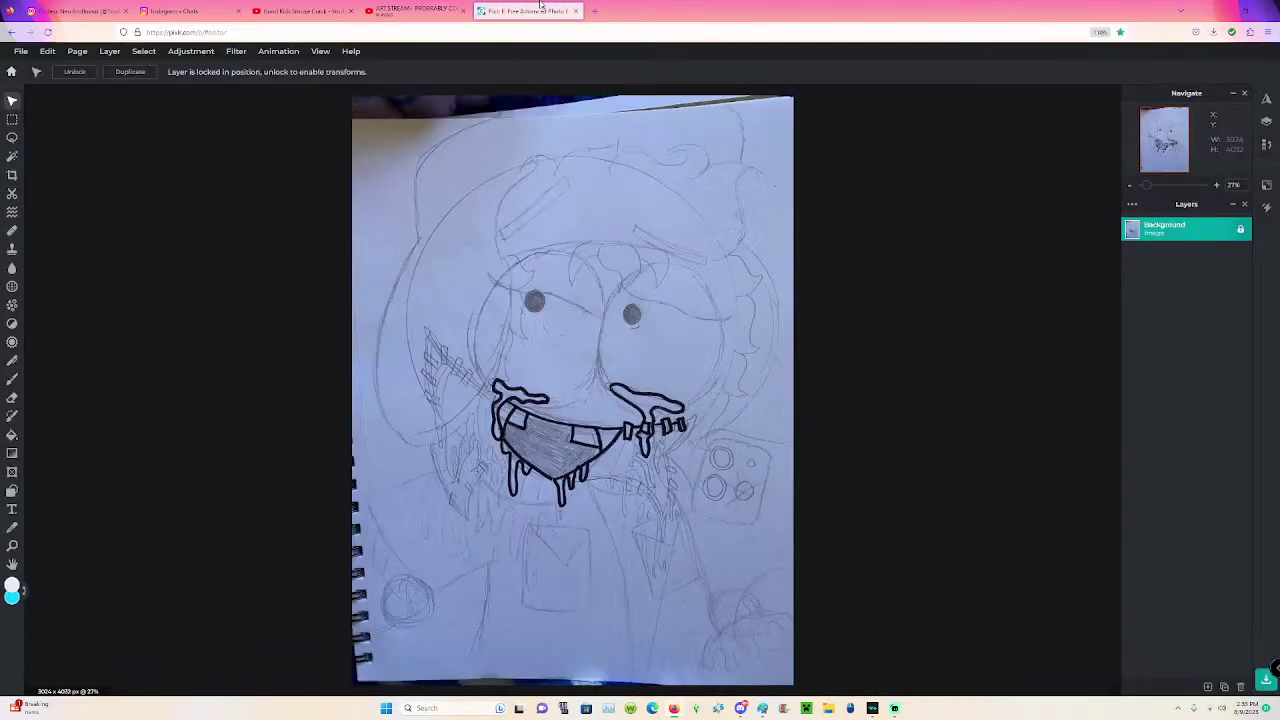
pyautogui.click(896, 708)
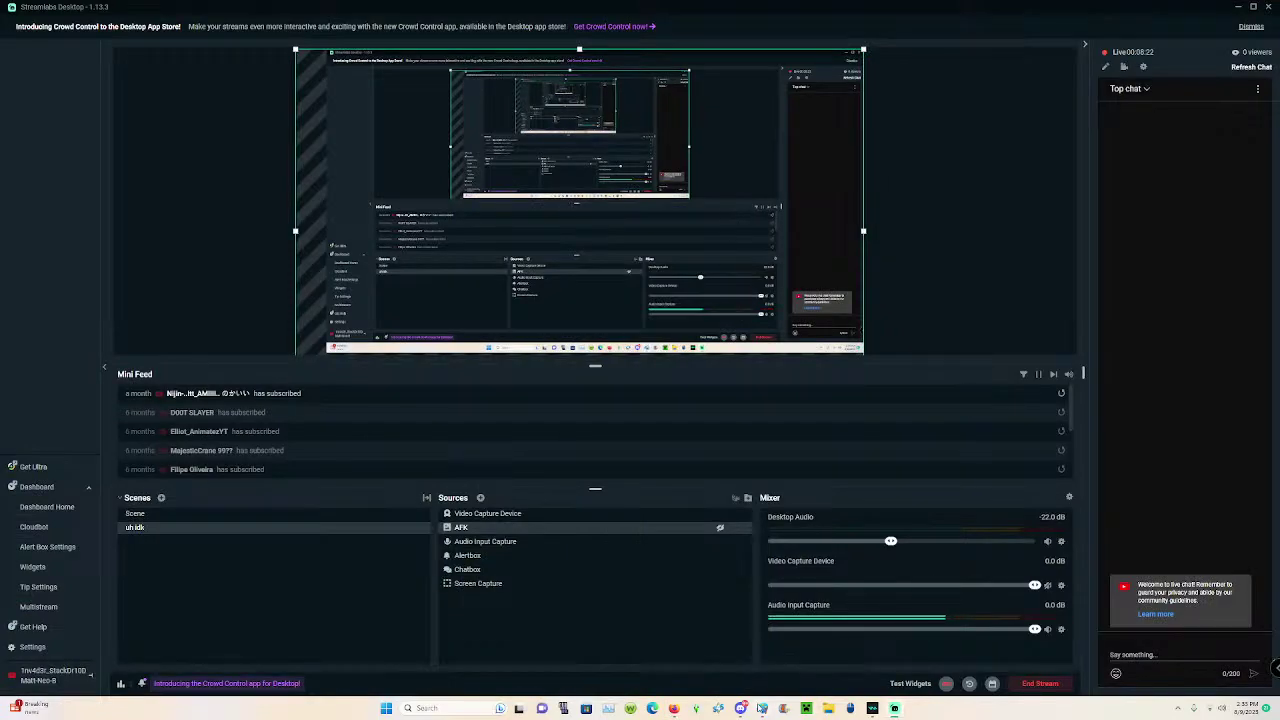
pyautogui.click(740, 708)
pyautogui.click(673, 708)
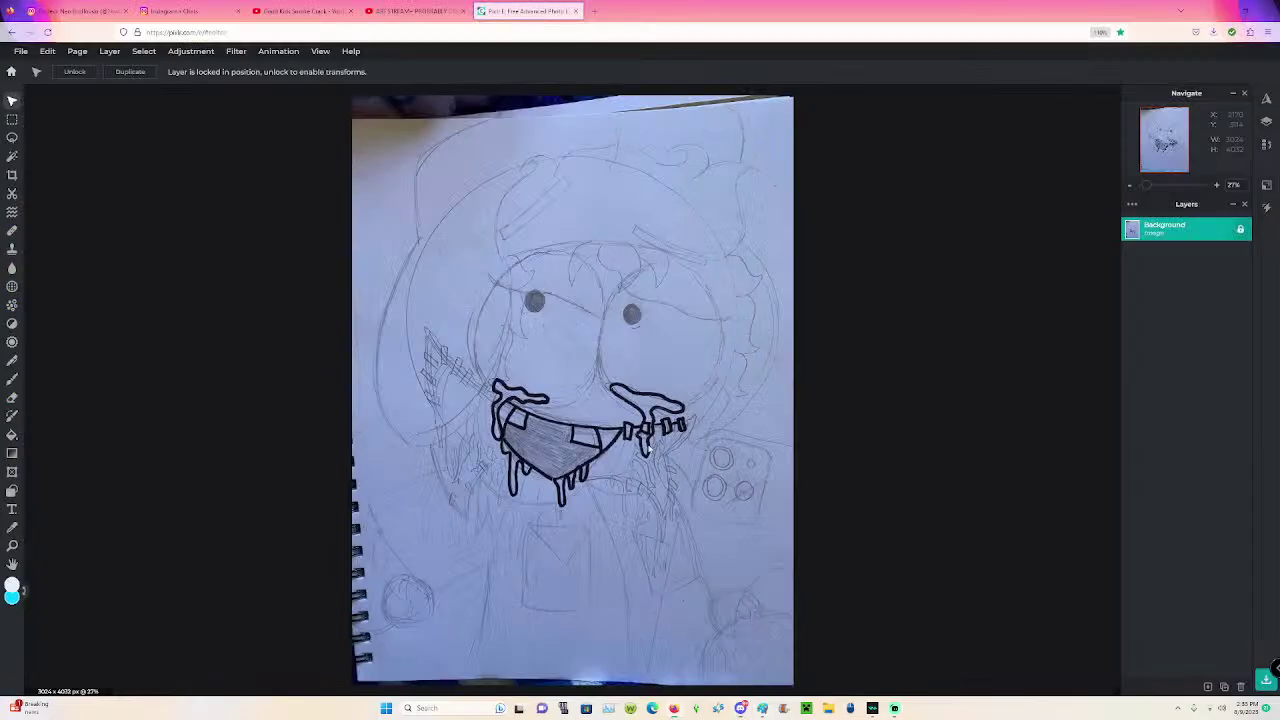
pyautogui.click(433, 6)
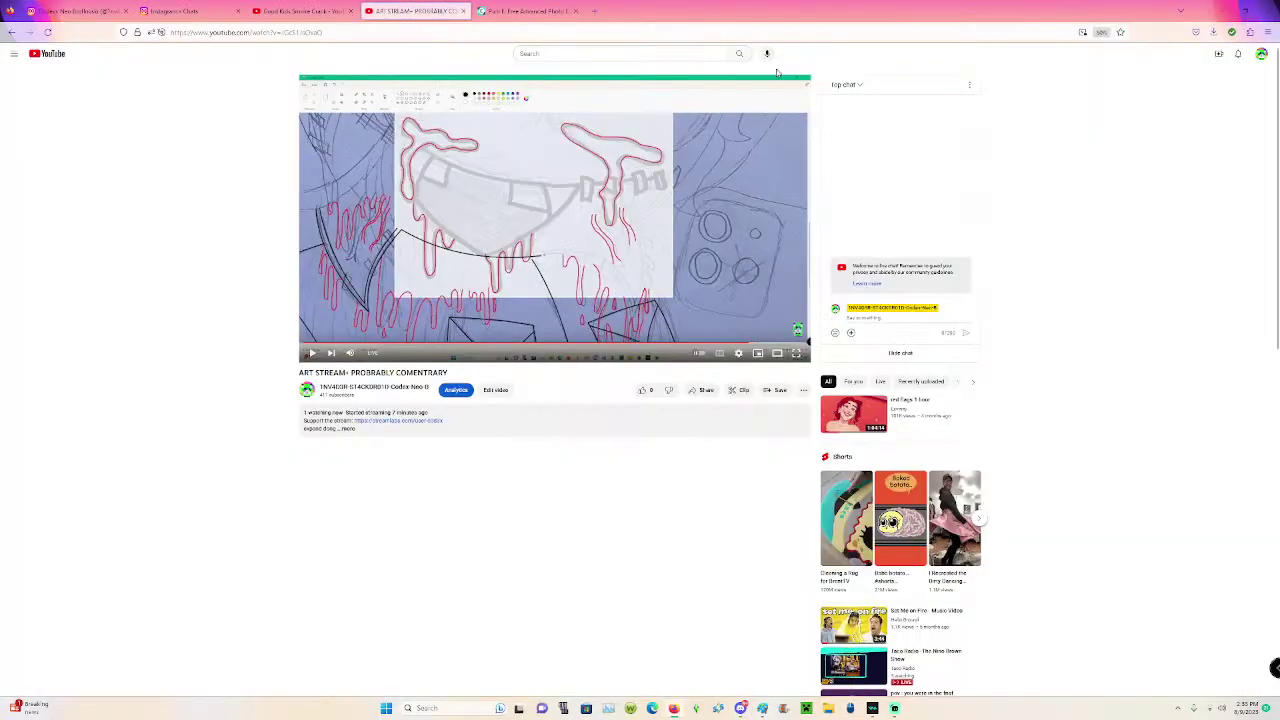
# Step: Resume the 'Good Kids Smoke Crack' music video and return to the Paint drawing
pyautogui.click(300, 6)
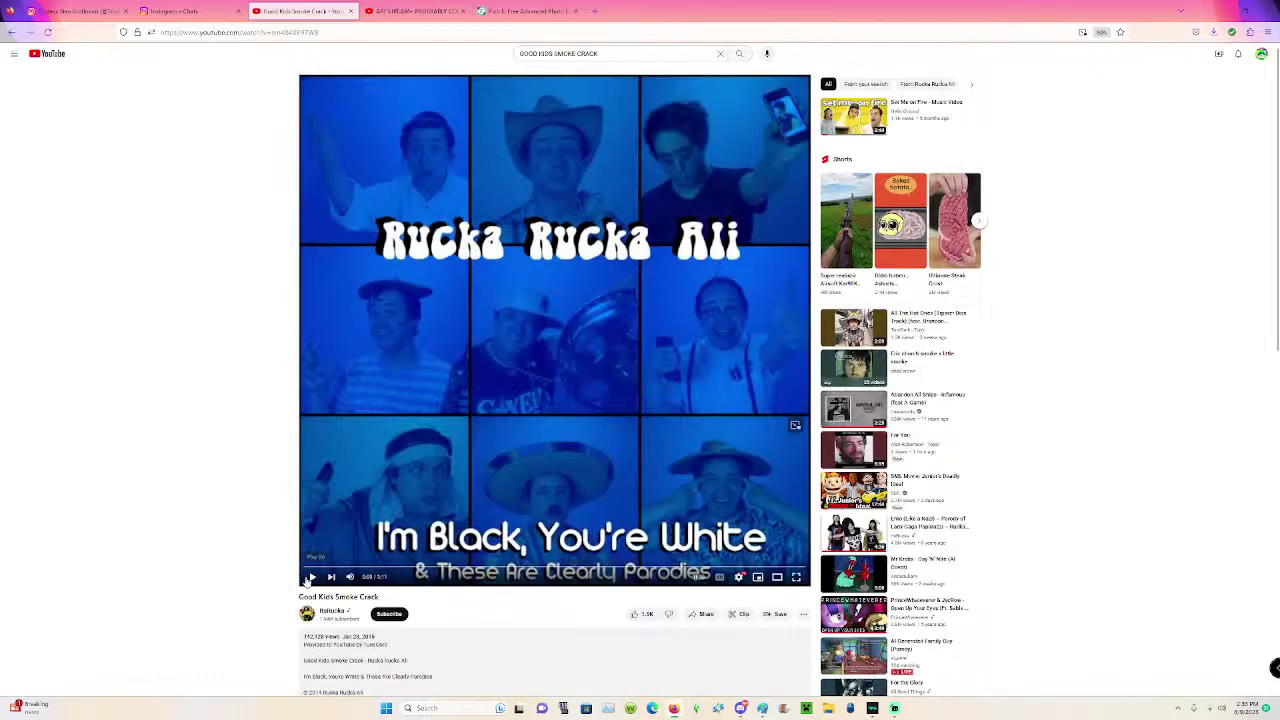
pyautogui.click(308, 578)
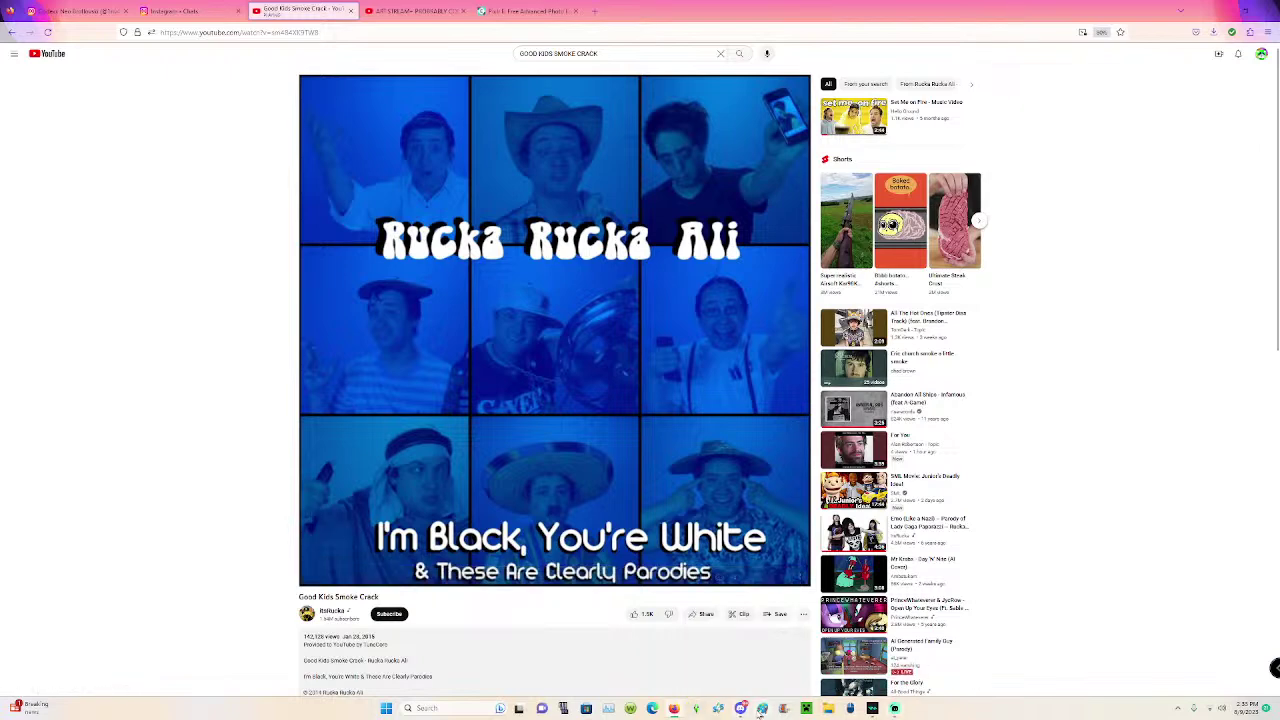
pyautogui.click(762, 708)
pyautogui.scroll(-5, 836, 532)
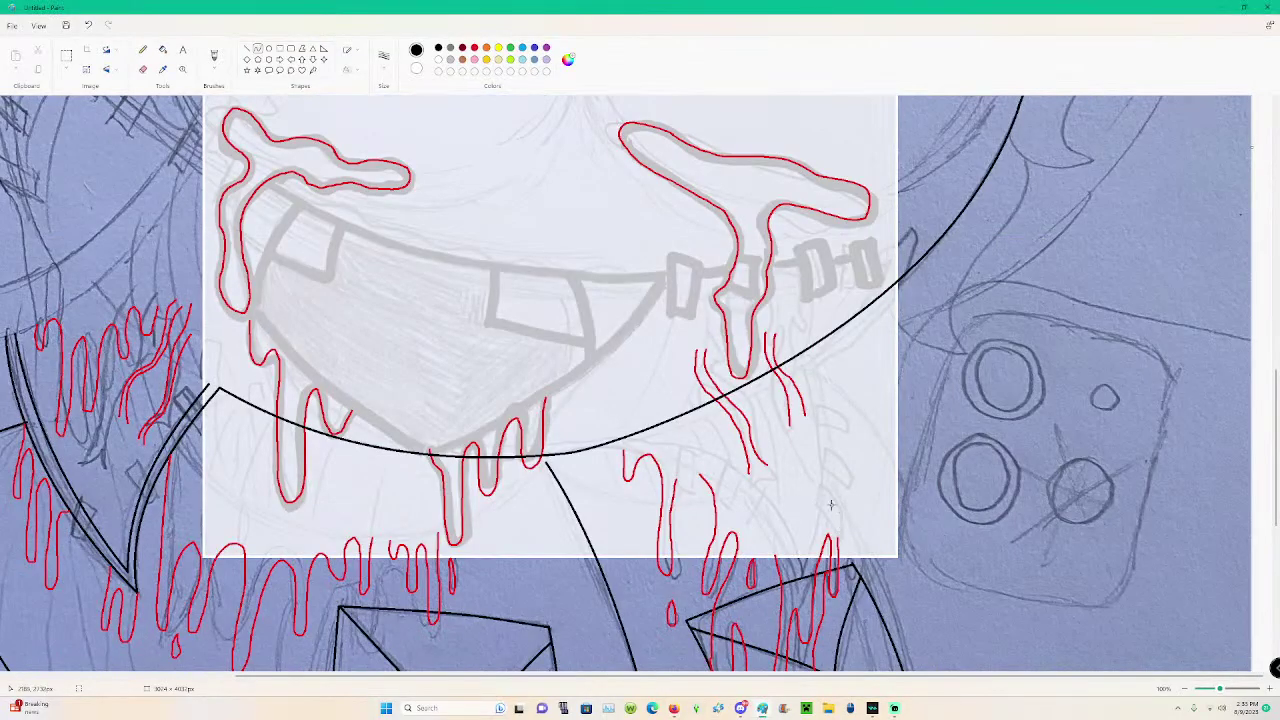
# Step: Replace a misplaced line with a black curve running down from the mouth curve
pyautogui.moveTo(622, 437)
pyautogui.mouseDown()
pyautogui.moveTo(696, 476)
pyautogui.moveTo(800, 616)
pyautogui.moveTo(748, 474)
pyautogui.moveTo(778, 514)
pyautogui.moveTo(840, 547)
pyautogui.mouseUp()
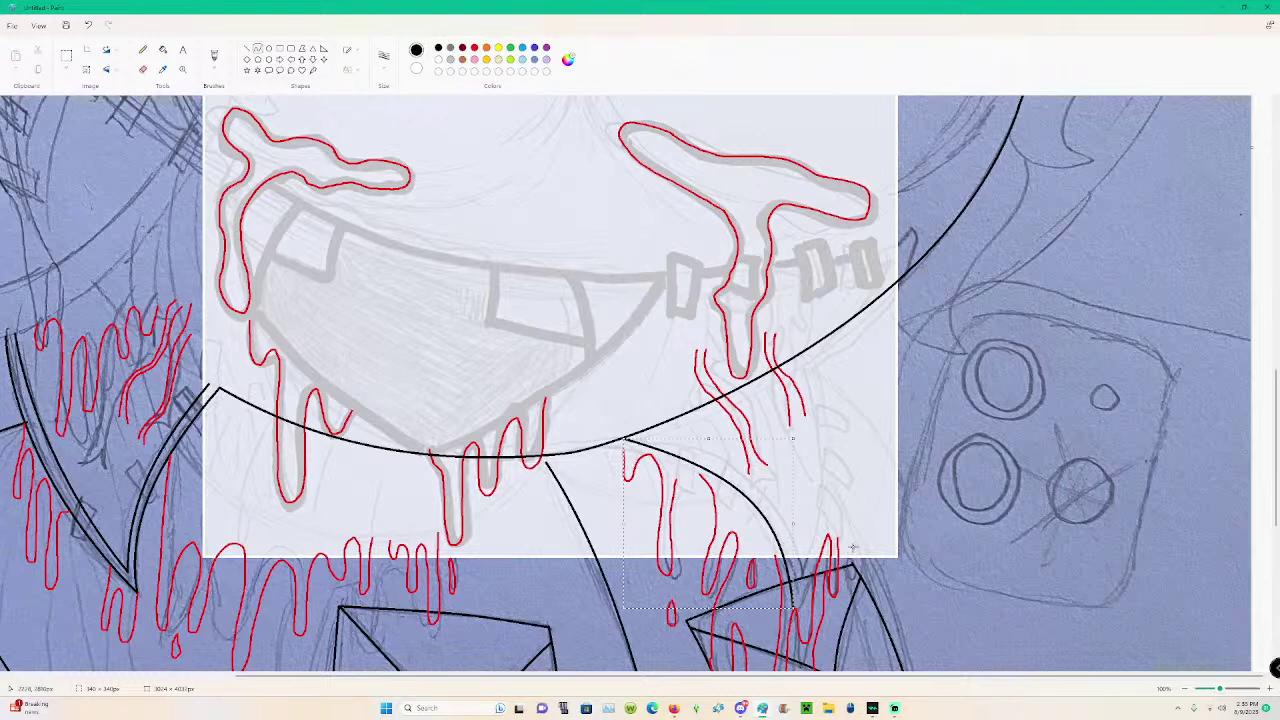
pyautogui.hotkey('ctrl', 'z')
pyautogui.scroll(-2, 855, 510)
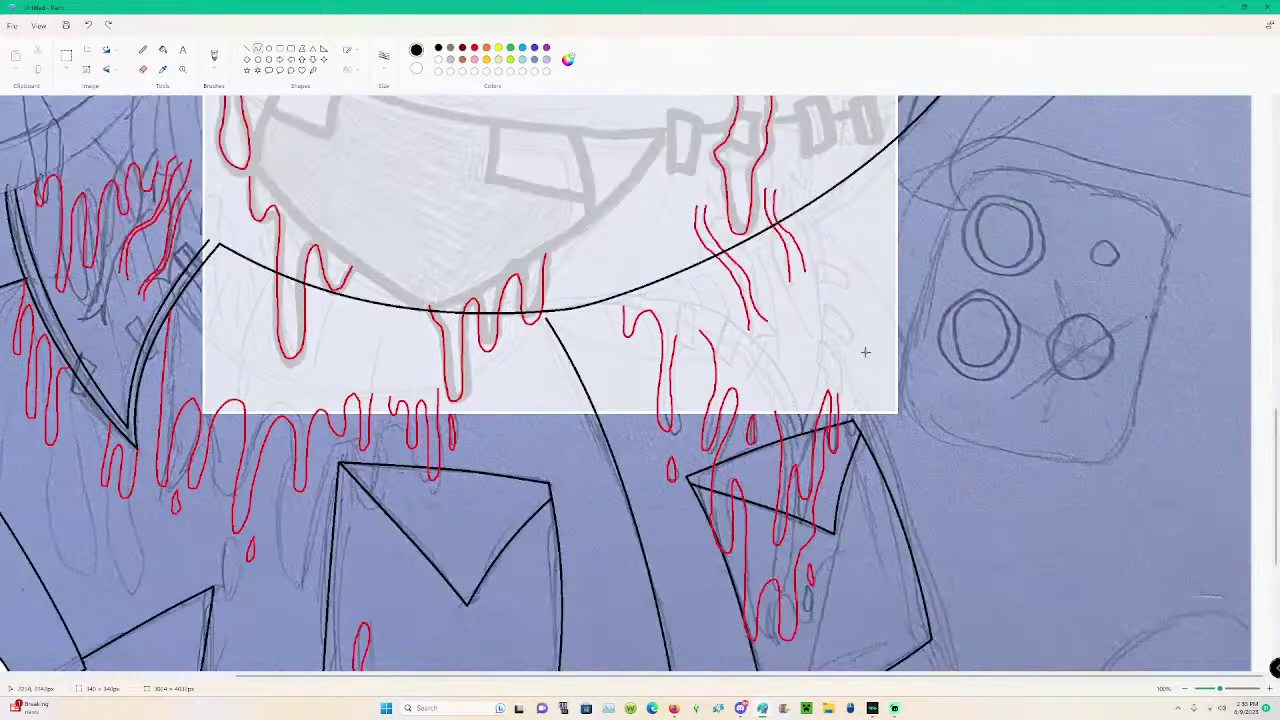
pyautogui.moveTo(815, 198)
pyautogui.mouseDown()
pyautogui.moveTo(797, 460)
pyautogui.moveTo(830, 420)
pyautogui.moveTo(842, 345)
pyautogui.moveTo(822, 374)
pyautogui.moveTo(886, 376)
pyautogui.mouseUp()
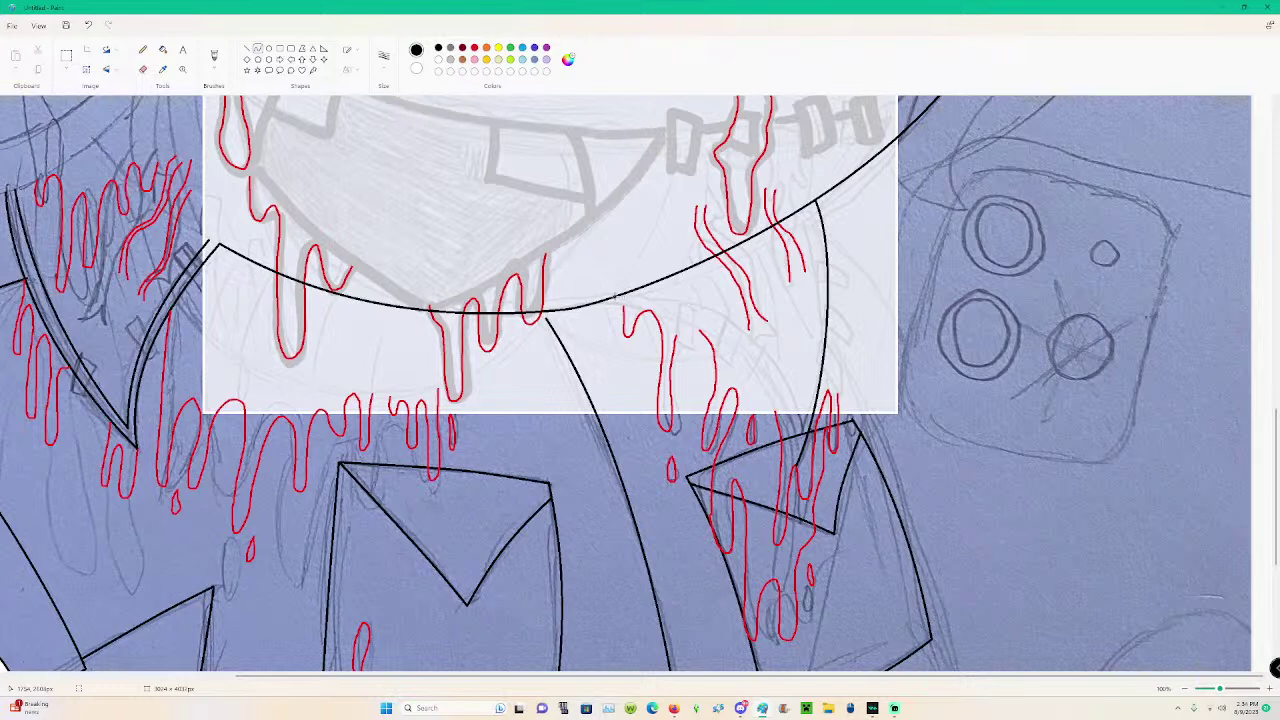
pyautogui.moveTo(600, 302)
pyautogui.mouseDown()
pyautogui.moveTo(776, 424)
pyautogui.moveTo(798, 462)
pyautogui.mouseUp()
pyautogui.moveTo(720, 380)
pyautogui.mouseDown()
pyautogui.moveTo(678, 303)
pyautogui.moveTo(751, 325)
pyautogui.mouseUp()
pyautogui.click(925, 368)
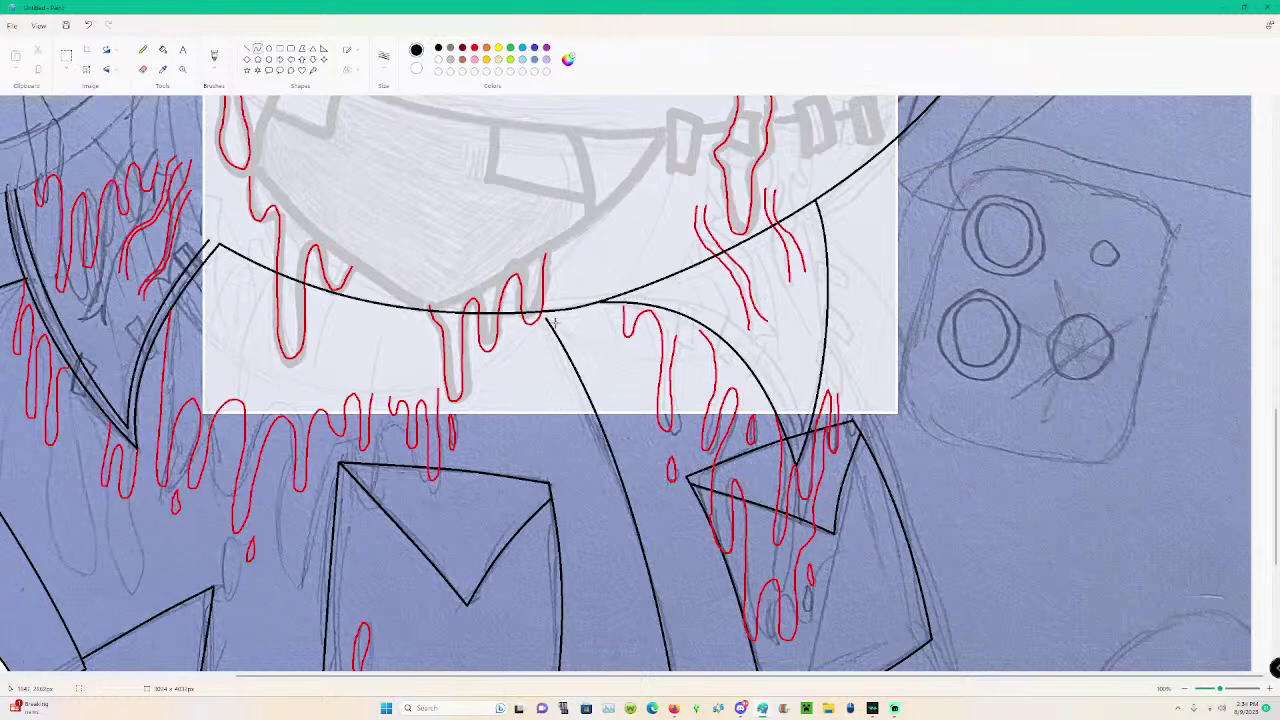
# Step: Add two more black curves under the mouth, including the downward-bowed lower lip
pyautogui.moveTo(547, 318); pyautogui.dragTo(737, 354)
pyautogui.moveTo(640, 355); pyautogui.dragTo(650, 382)
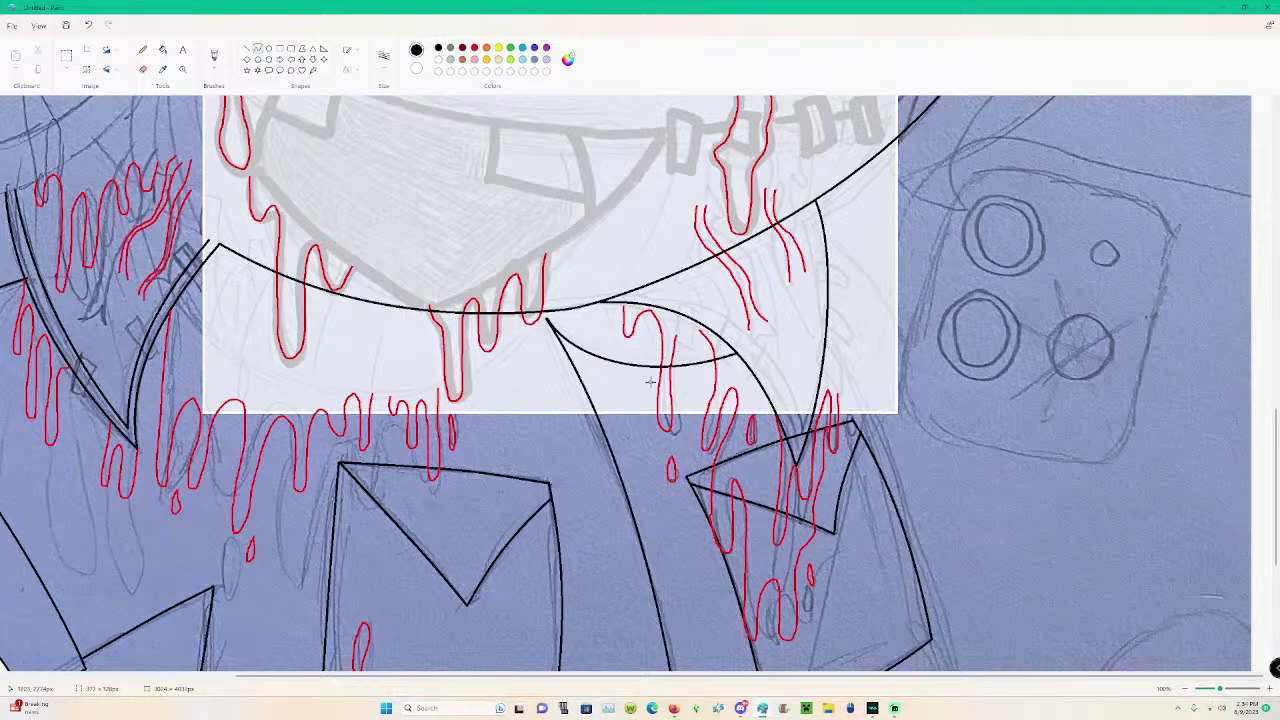
pyautogui.hscroll(-4, 645, 664)
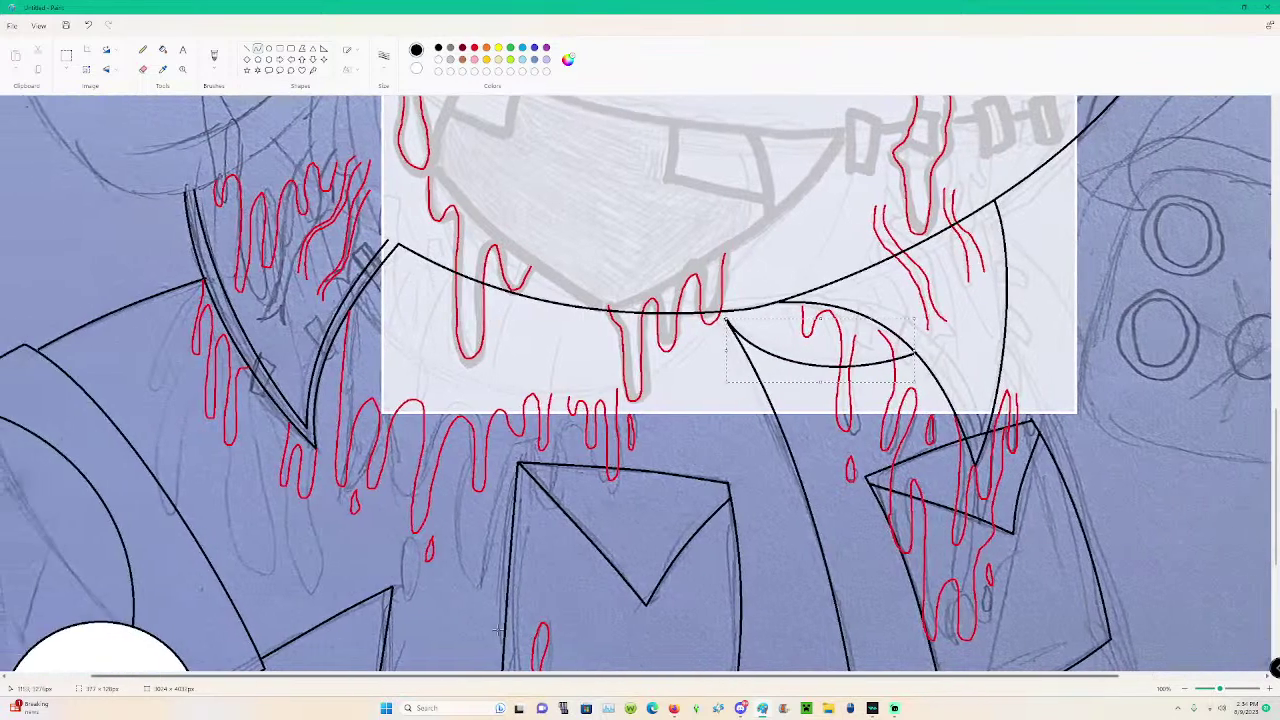
pyautogui.moveTo(355, 306); pyautogui.dragTo(726, 319)
pyautogui.moveTo(615, 338)
pyautogui.mouseDown()
pyautogui.moveTo(395, 384)
pyautogui.moveTo(626, 454)
pyautogui.mouseUp()
pyautogui.click(626, 454)
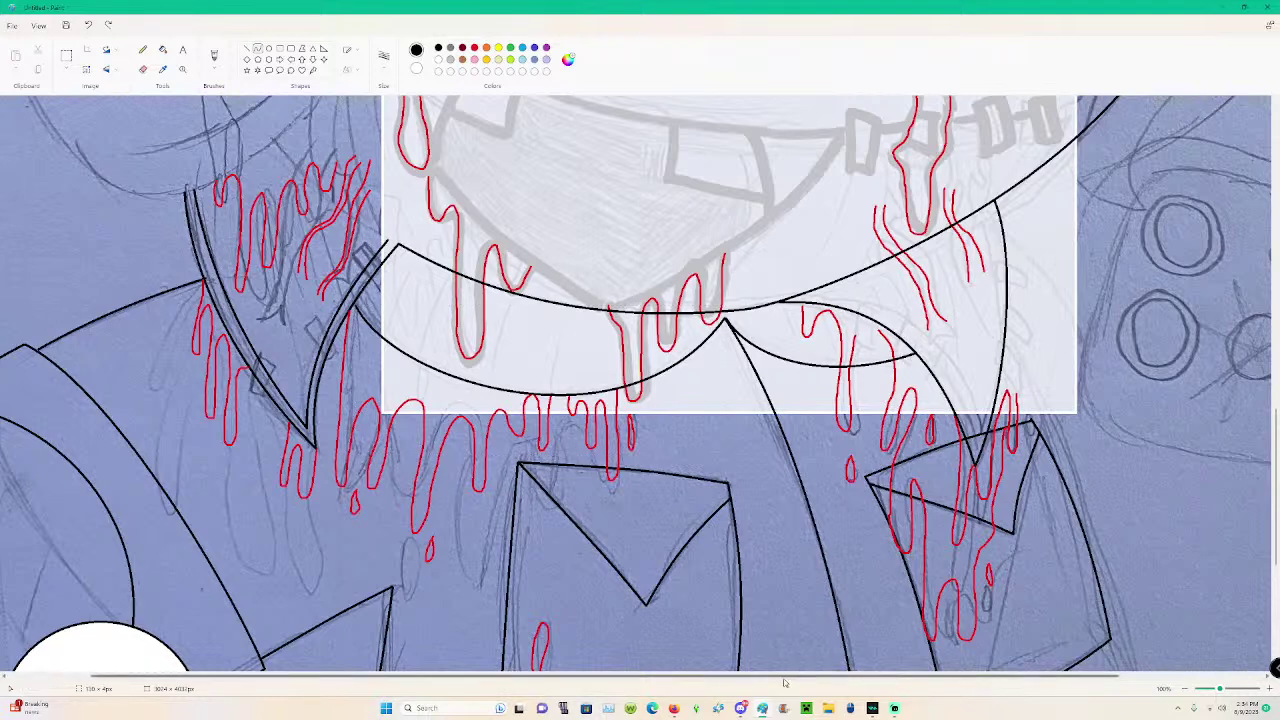
pyautogui.moveTo(760, 677); pyautogui.dragTo(717, 677)
pyautogui.scroll(3, 617, 565)
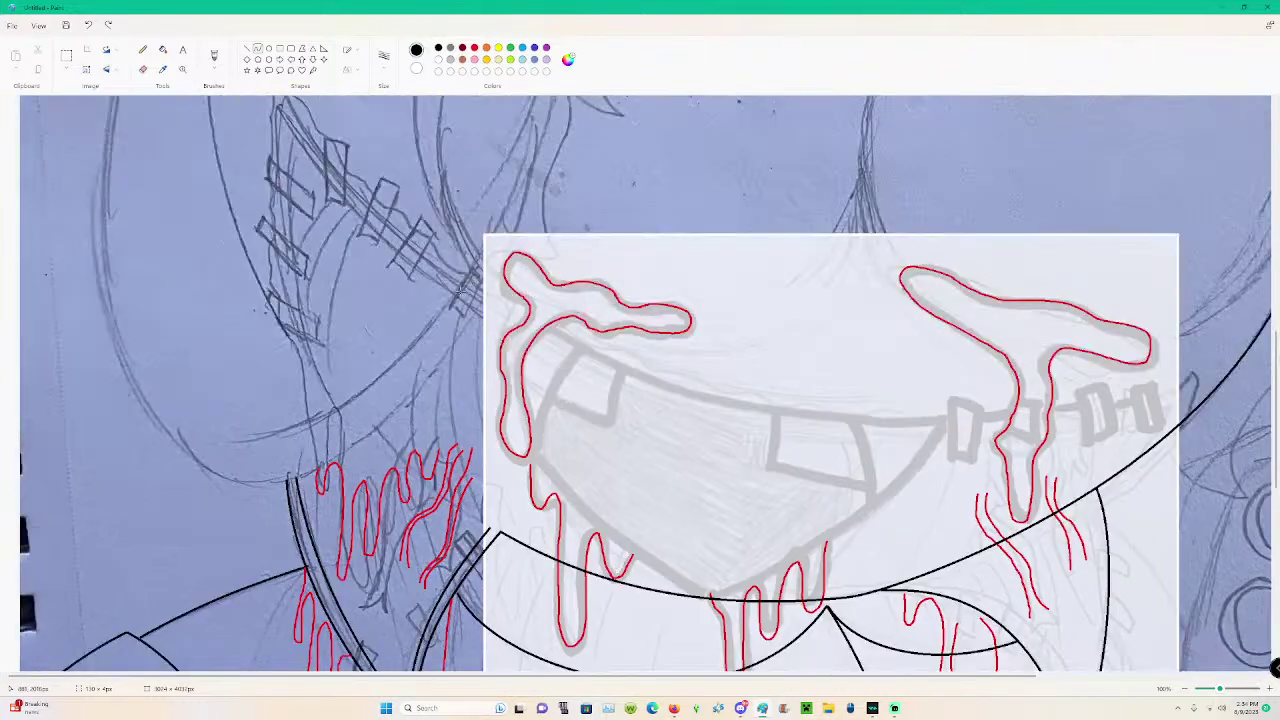
# Step: Trace the upper mouth curve in black with a short line down from its right end
pyautogui.moveTo(460, 290); pyautogui.dragTo(1192, 378)
pyautogui.moveTo(800, 345); pyautogui.dragTo(952, 466)
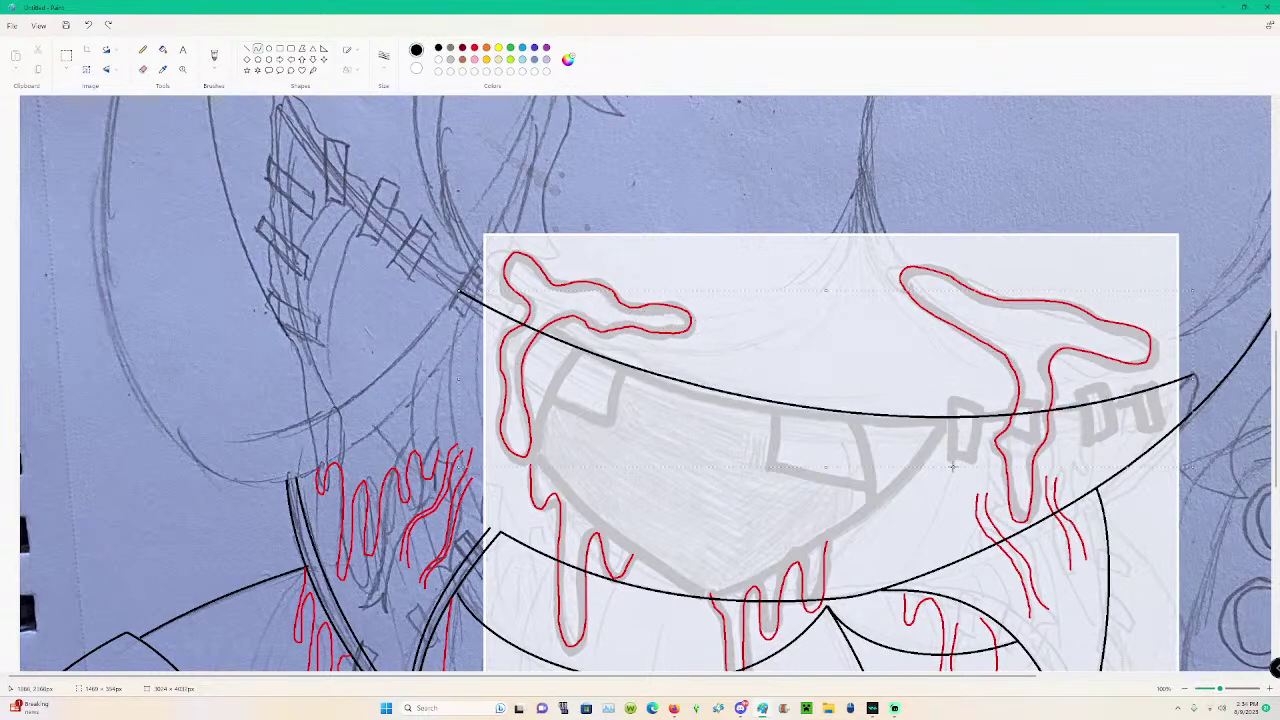
pyautogui.click(1205, 375)
pyautogui.moveTo(1193, 375); pyautogui.dragTo(1152, 452)
pyautogui.click(845, 418)
# Step: Draw the mouth's left and right edges converging toward its bottom point
pyautogui.moveTo(527, 455); pyautogui.dragTo(704, 597)
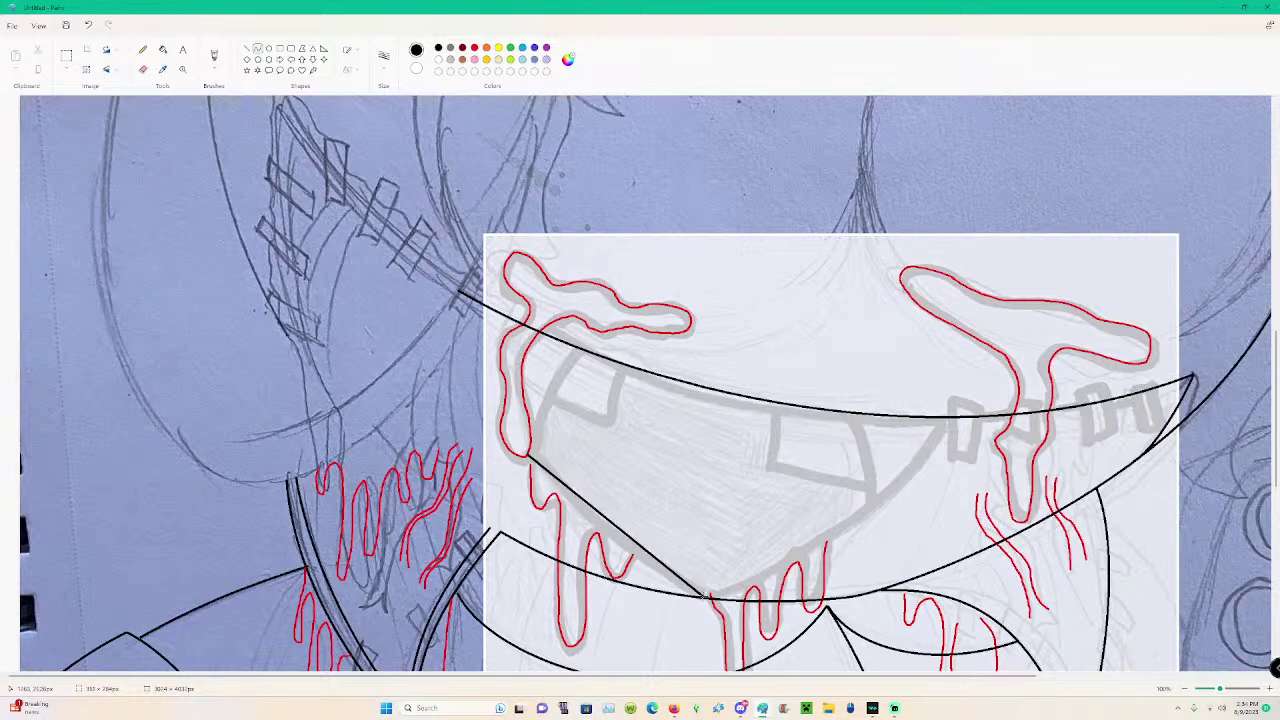
pyautogui.moveTo(948, 418); pyautogui.dragTo(704, 597)
pyautogui.click(922, 460)
pyautogui.moveTo(922, 460); pyautogui.dragTo(796, 555)
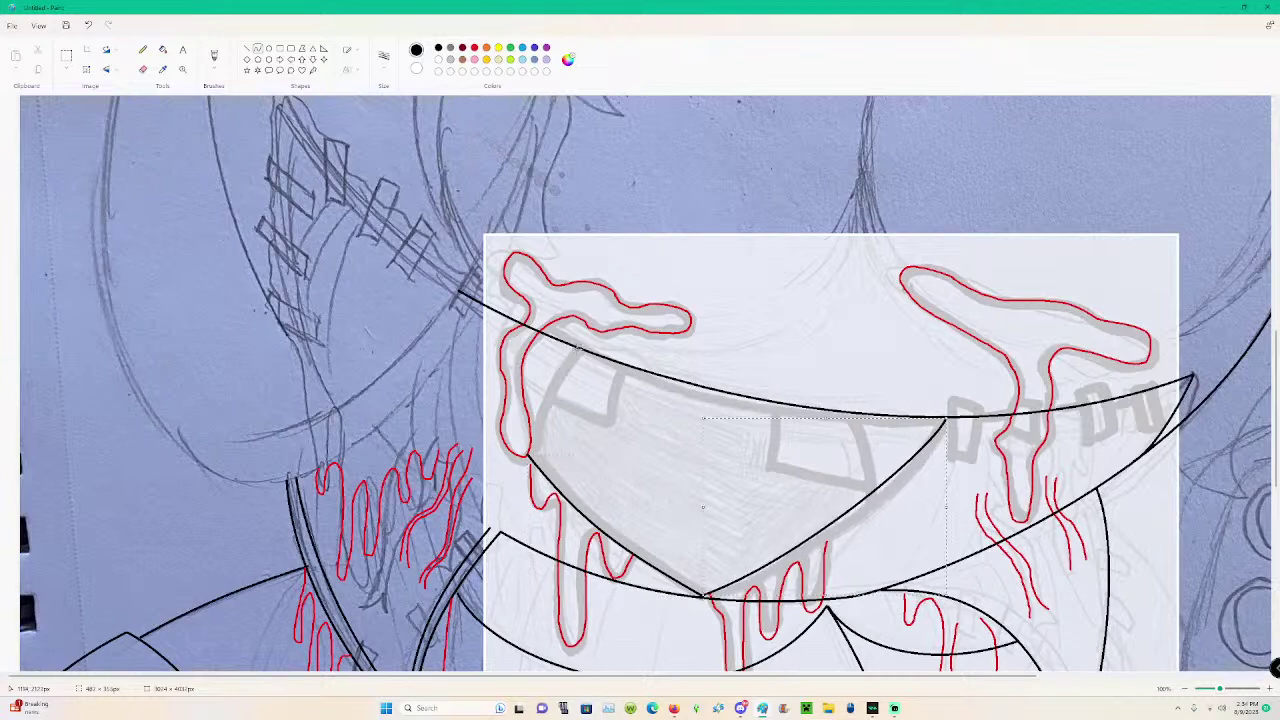
pyautogui.moveTo(574, 348); pyautogui.dragTo(540, 388)
pyautogui.click(540, 390)
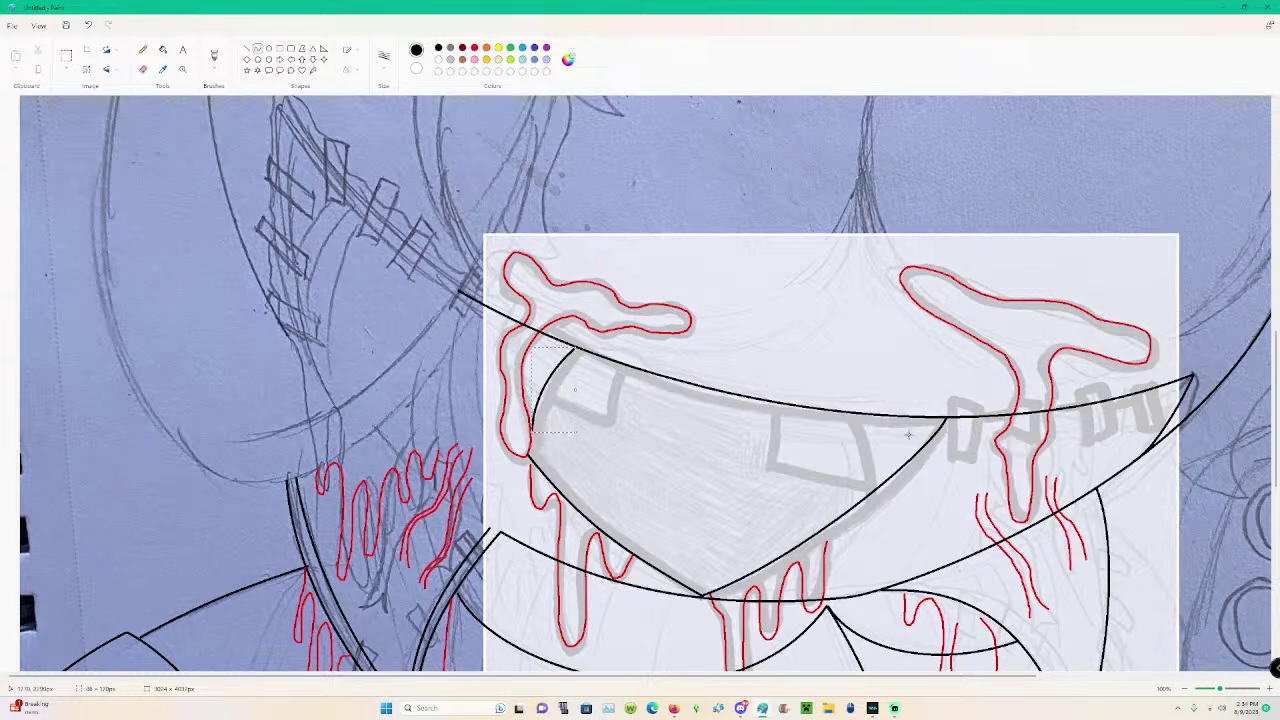
# Step: Outline the left and central rectangular teeth beneath the upper lip
pyautogui.moveTo(870, 415); pyautogui.dragTo(878, 451)
pyautogui.moveTo(537, 395); pyautogui.dragTo(610, 419)
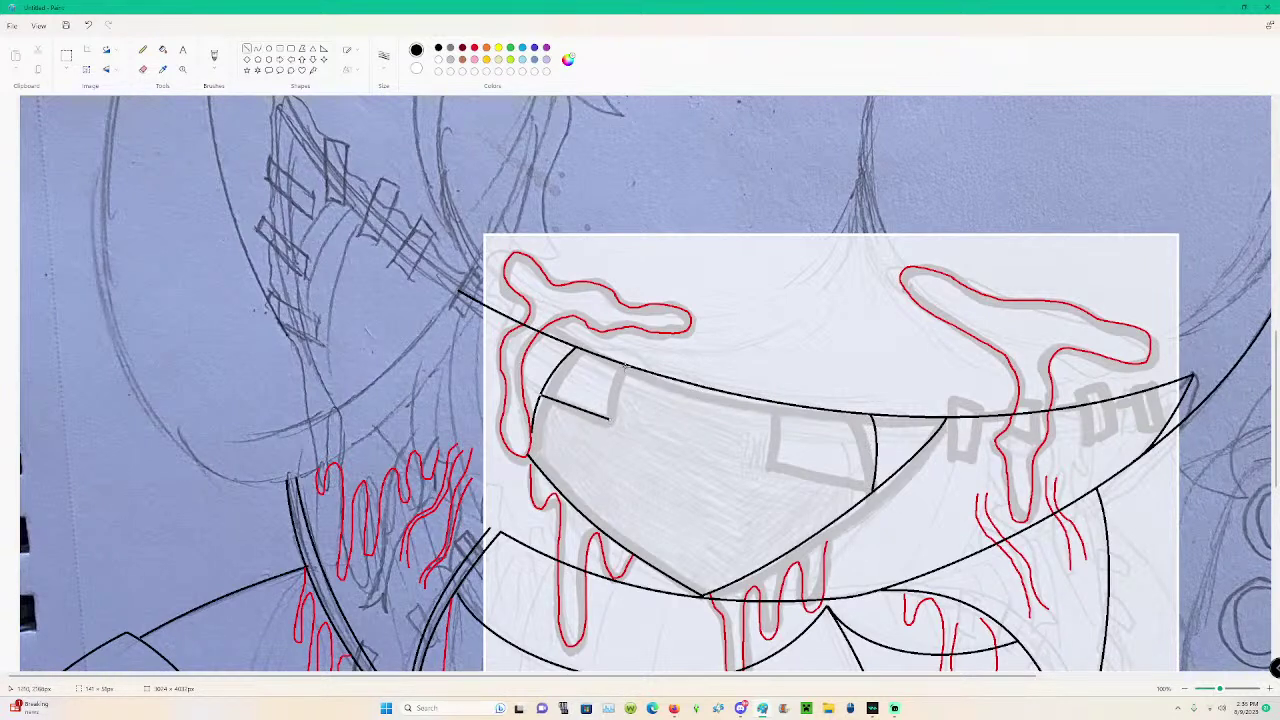
pyautogui.moveTo(625, 367); pyautogui.dragTo(611, 420)
pyautogui.moveTo(778, 403); pyautogui.dragTo(874, 470)
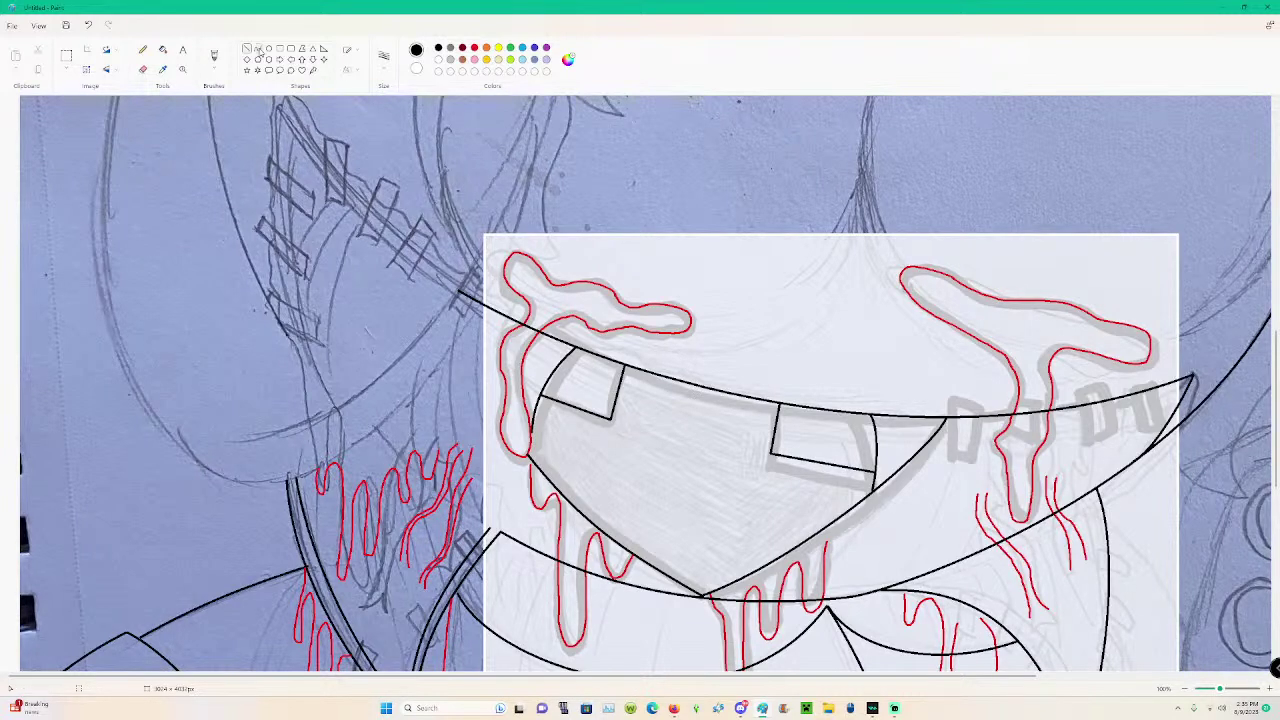
pyautogui.scroll(-3, 628, 467)
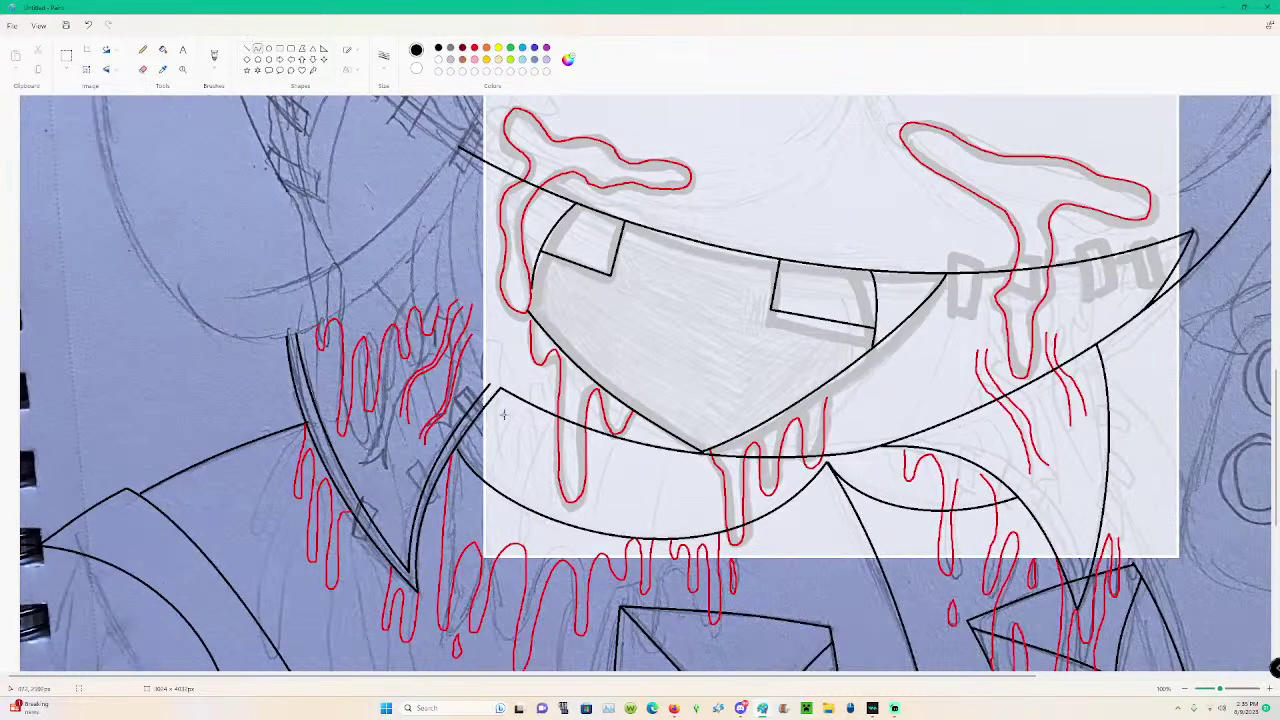
# Step: Join a short line to the mouth outline and add a curve down its right side
pyautogui.moveTo(460, 364); pyautogui.dragTo(492, 384)
pyautogui.moveTo(717, 676); pyautogui.dragTo(880, 676)
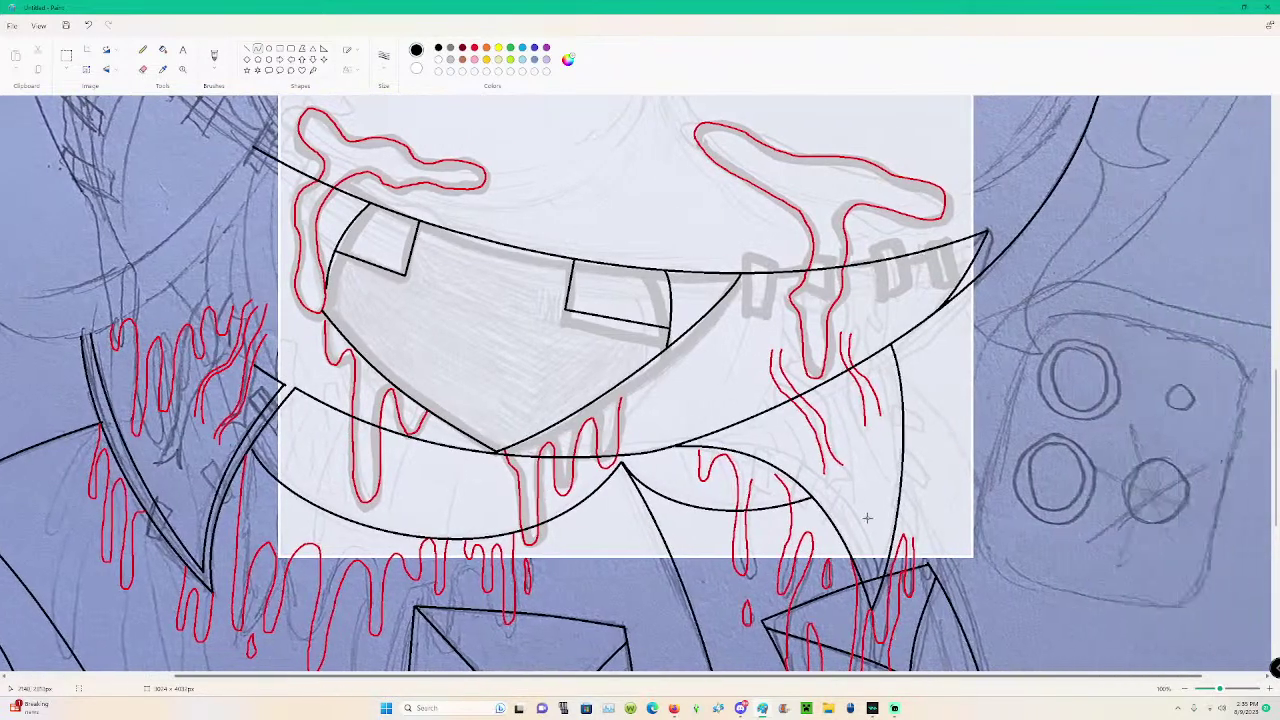
pyautogui.moveTo(697, 438); pyautogui.dragTo(868, 588)
pyautogui.moveTo(782, 513); pyautogui.dragTo(816, 460)
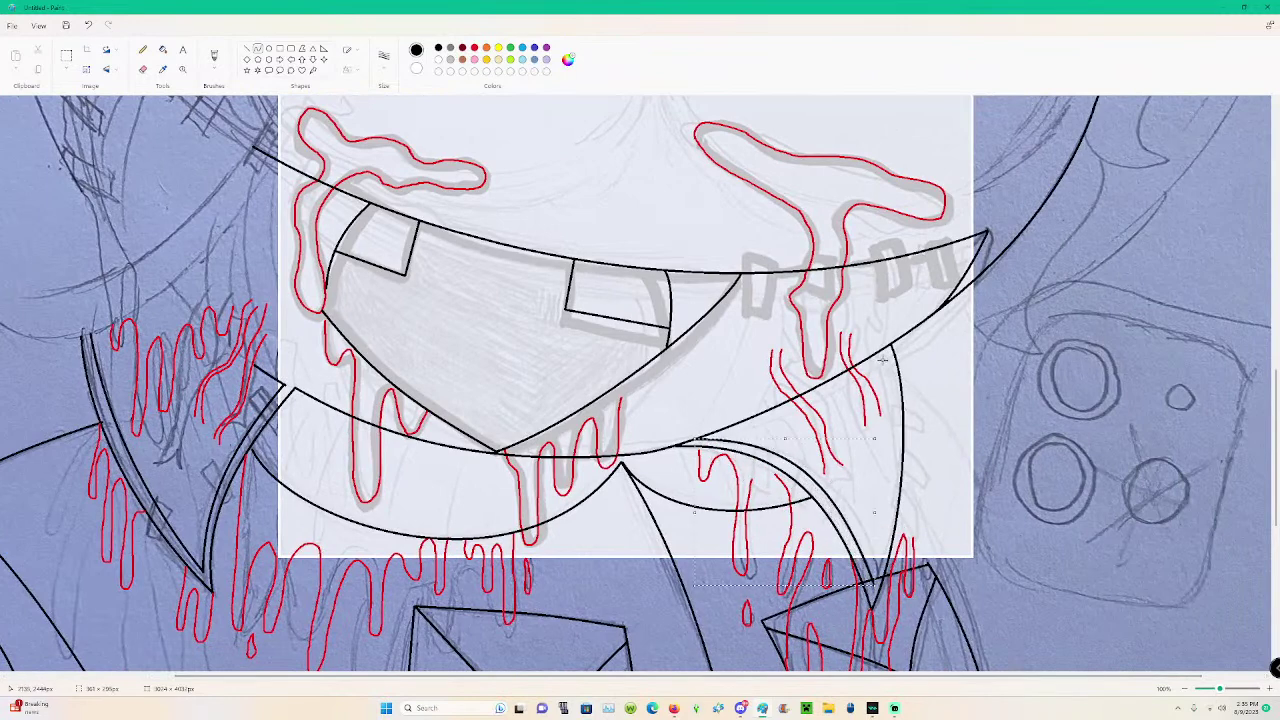
# Step: Draw a vertical black line on the right side, redrawing it shorter after an undo
pyautogui.moveTo(885, 345)
pyautogui.mouseDown()
pyautogui.moveTo(879, 584)
pyautogui.moveTo(886, 548)
pyautogui.mouseUp()
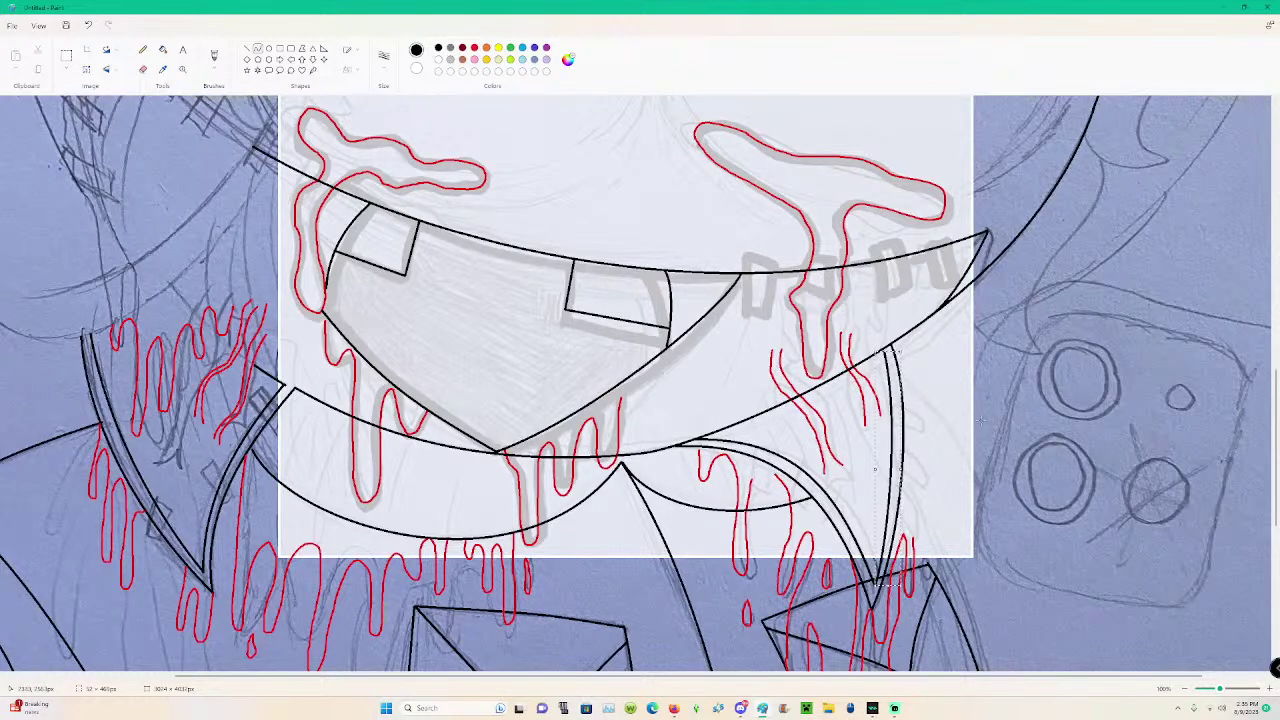
pyautogui.click(182, 69)
pyautogui.hotkey('ctrl', 'z')
pyautogui.moveTo(888, 345); pyautogui.dragTo(898, 455)
pyautogui.scroll(-5, 979, 491)
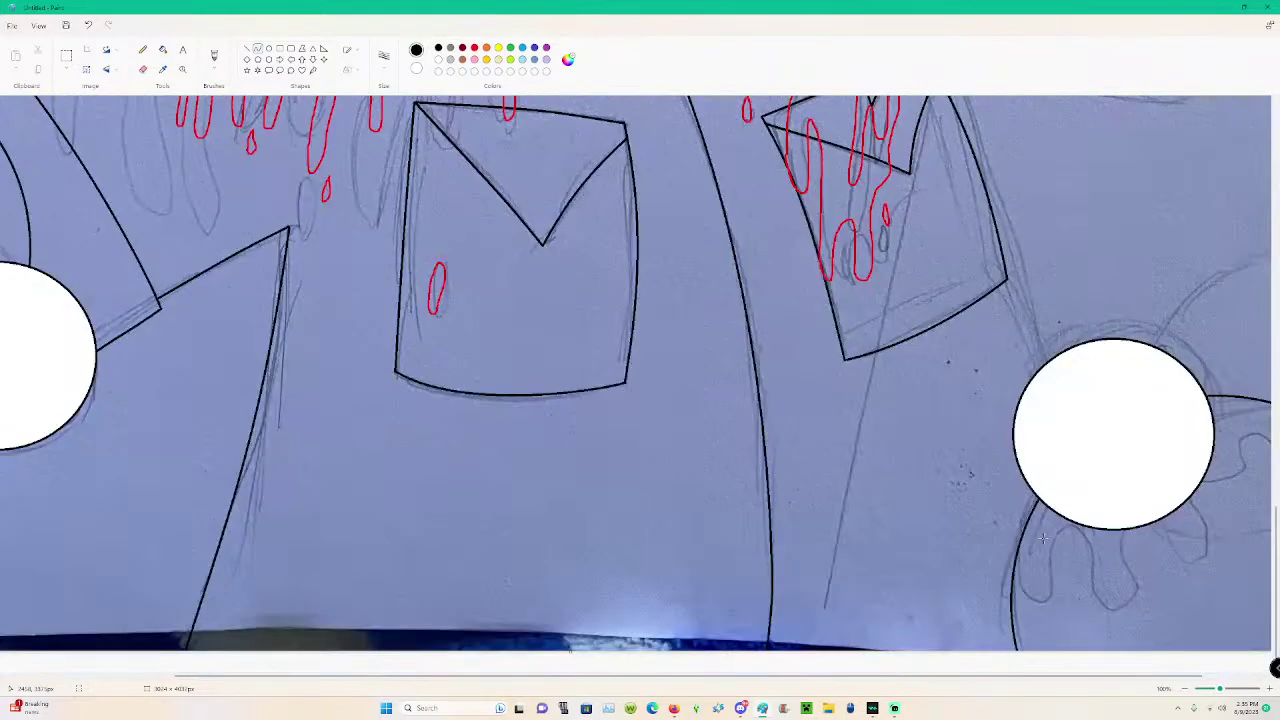
pyautogui.scroll(15, 873, 518)
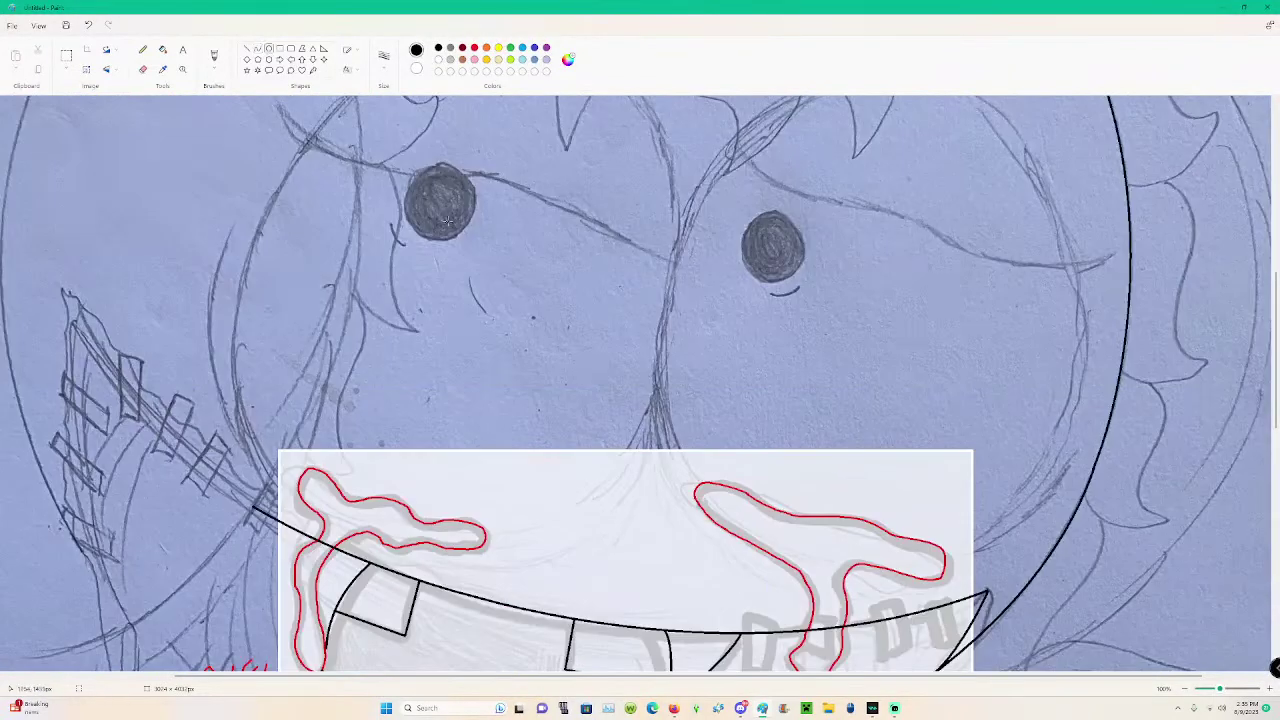
# Step: Cover both pencil pupils with solid black-filled circles
pyautogui.moveTo(411, 181); pyautogui.dragTo(479, 246)
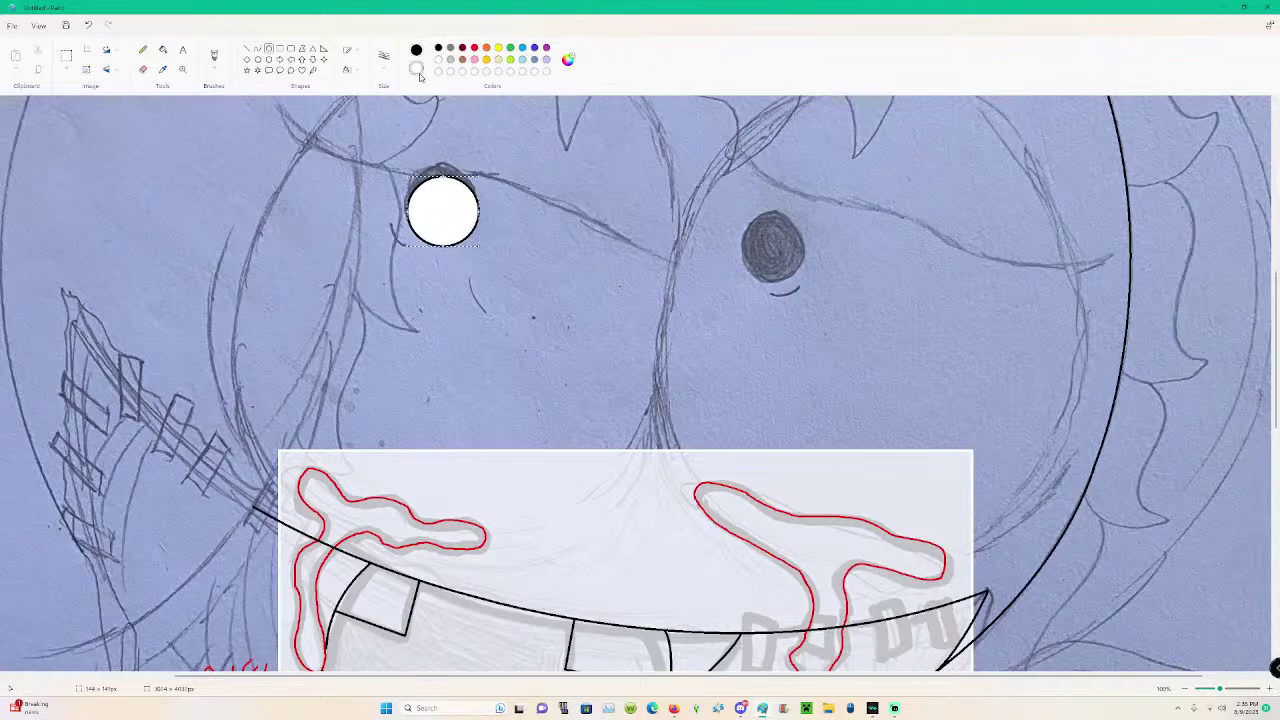
pyautogui.rightClick(438, 48)
pyautogui.click(613, 260)
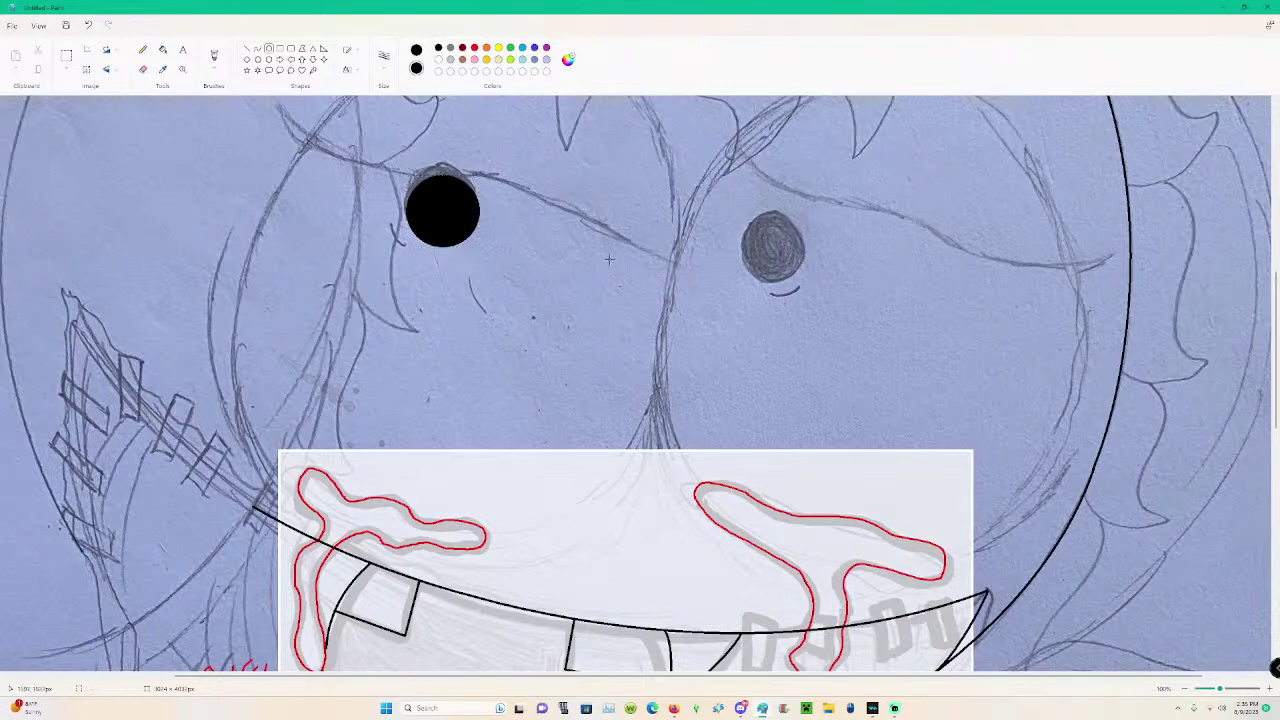
pyautogui.moveTo(410, 182)
pyautogui.mouseDown()
pyautogui.moveTo(486, 258)
pyautogui.moveTo(540, 236)
pyautogui.moveTo(464, 221)
pyautogui.moveTo(471, 195)
pyautogui.moveTo(766, 269)
pyautogui.moveTo(778, 245)
pyautogui.mouseUp()
pyautogui.click(871, 293)
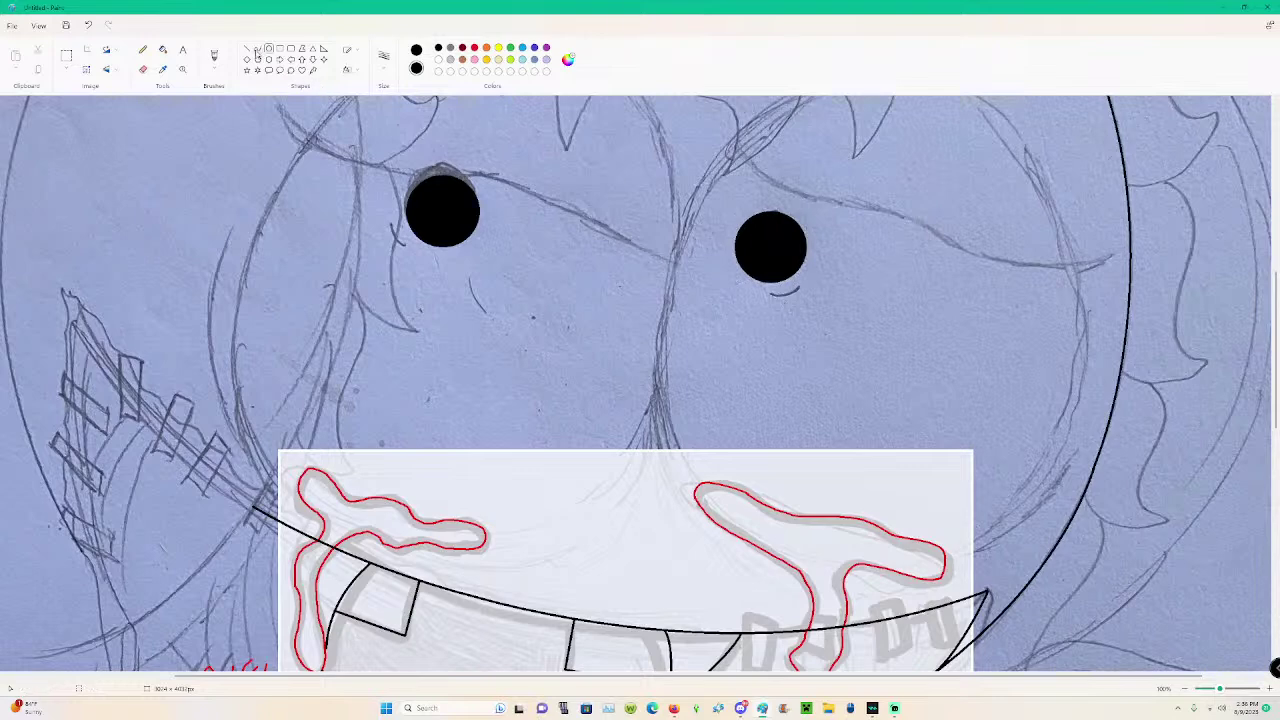
# Step: Draw a slightly bent black brow line above the left eye
pyautogui.scroll(3, 440, 291)
pyautogui.moveTo(354, 308); pyautogui.dragTo(676, 396)
pyautogui.moveTo(452, 311); pyautogui.dragTo(1072, 416)
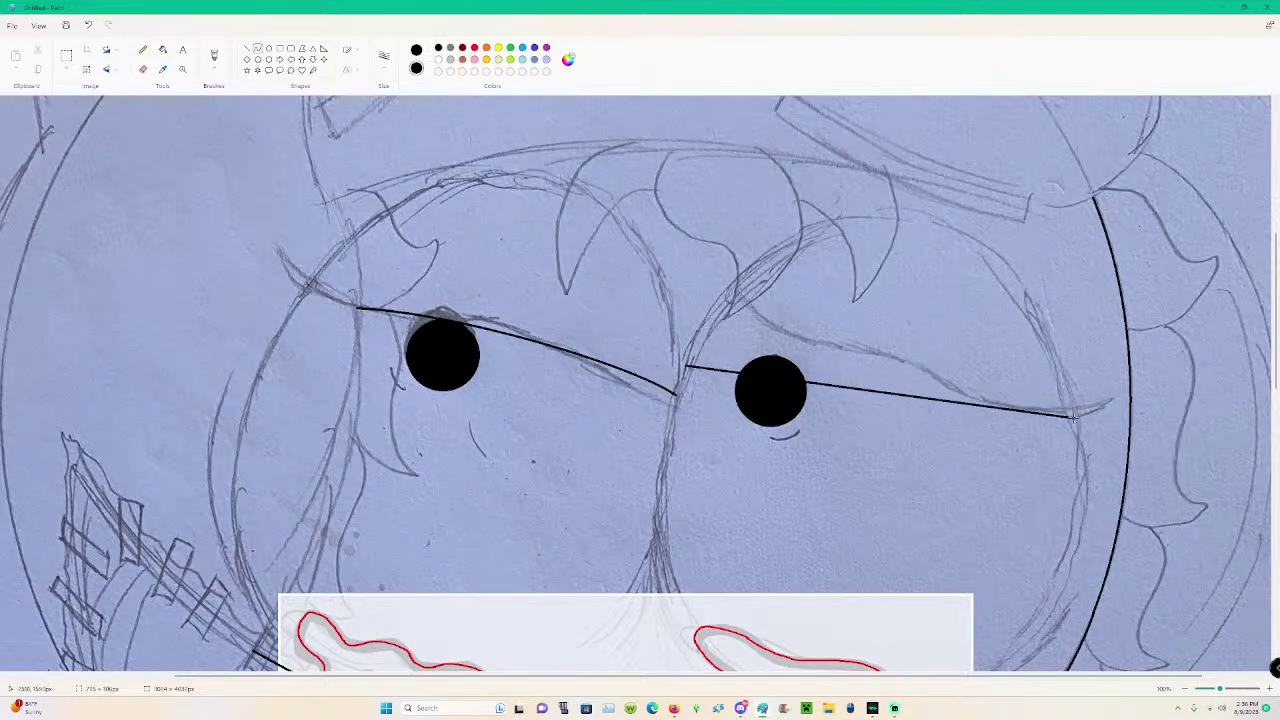
# Step: Curve the second black brow over the right eye
pyautogui.moveTo(820, 364); pyautogui.dragTo(945, 370)
pyautogui.click(1076, 466)
pyautogui.scroll(-3, 878, 381)
# Step: Draw black curves from both brow ends down toward the mouth along the eye edges
pyautogui.moveTo(684, 214); pyautogui.dragTo(700, 484)
pyautogui.moveTo(688, 330)
pyautogui.mouseDown()
pyautogui.moveTo(664, 300)
pyautogui.moveTo(640, 420)
pyautogui.mouseUp()
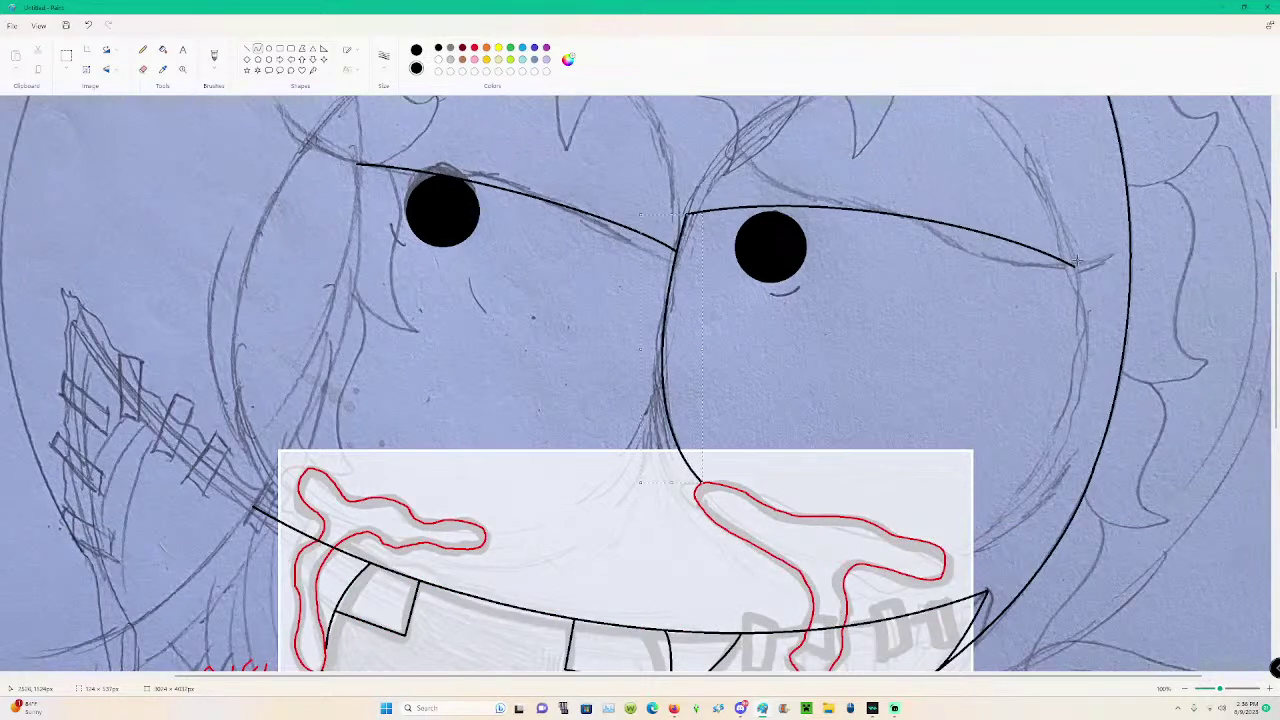
pyautogui.moveTo(1076, 266); pyautogui.dragTo(1048, 522)
pyautogui.click(1133, 445)
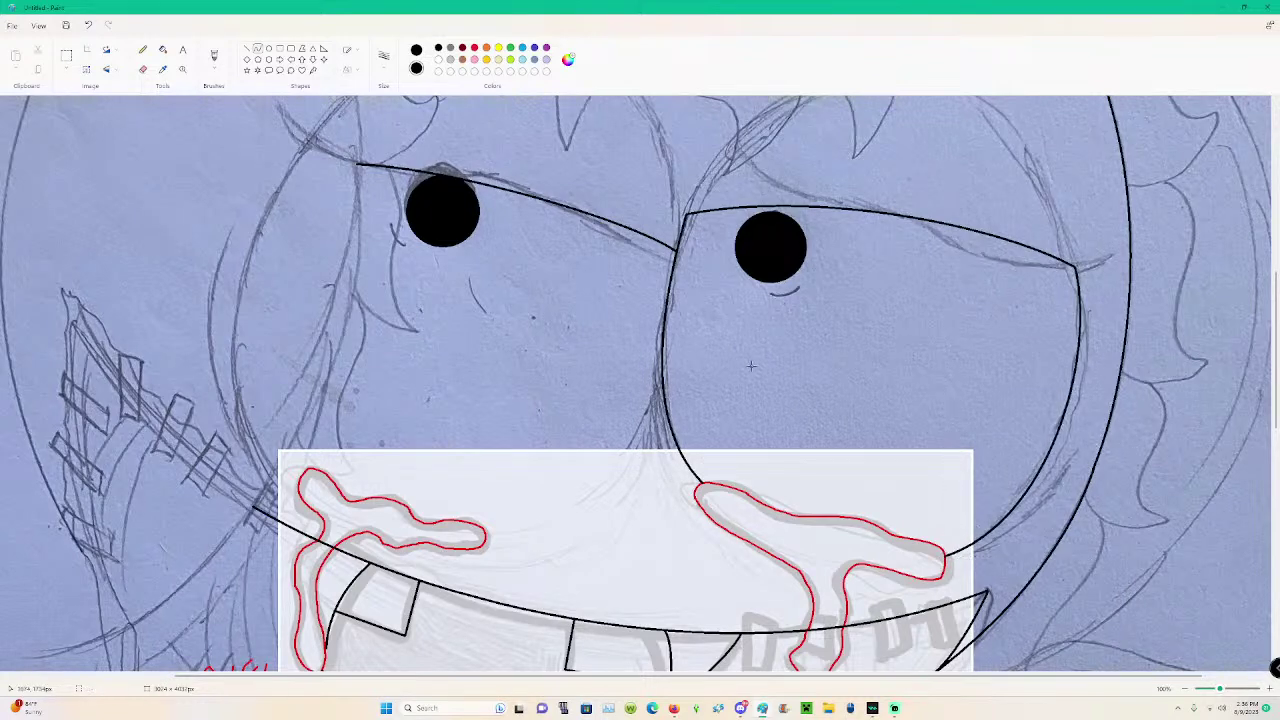
pyautogui.scroll(3, 751, 366)
pyautogui.scroll(-3, 751, 366)
# Step: Trace the left eye's lower edge down to the mouth and zoom out to 50%
pyautogui.moveTo(661, 358); pyautogui.dragTo(488, 540)
pyautogui.moveTo(661, 362); pyautogui.dragTo(622, 522)
pyautogui.click(728, 443)
pyautogui.scroll(3, 518, 438)
pyautogui.scroll(3, 659, 468)
pyautogui.scroll(-3, 678, 445)
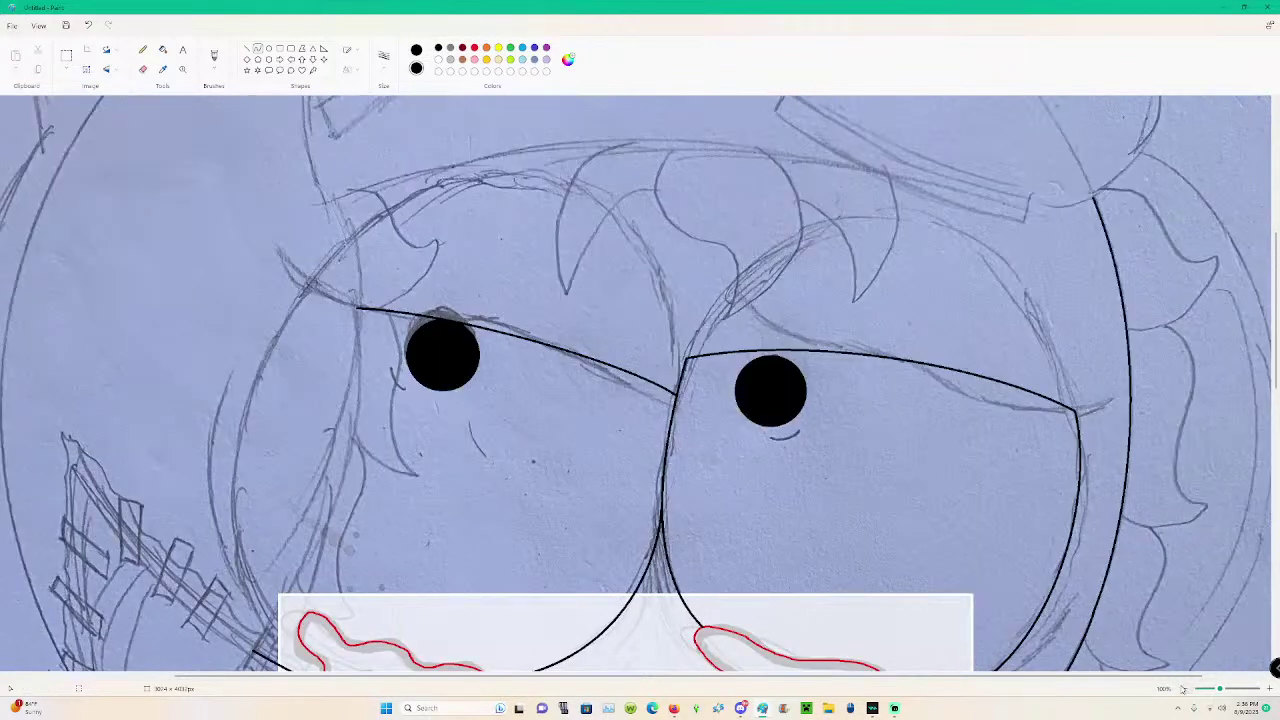
pyautogui.click(1182, 688)
pyautogui.scroll(3, 582, 558)
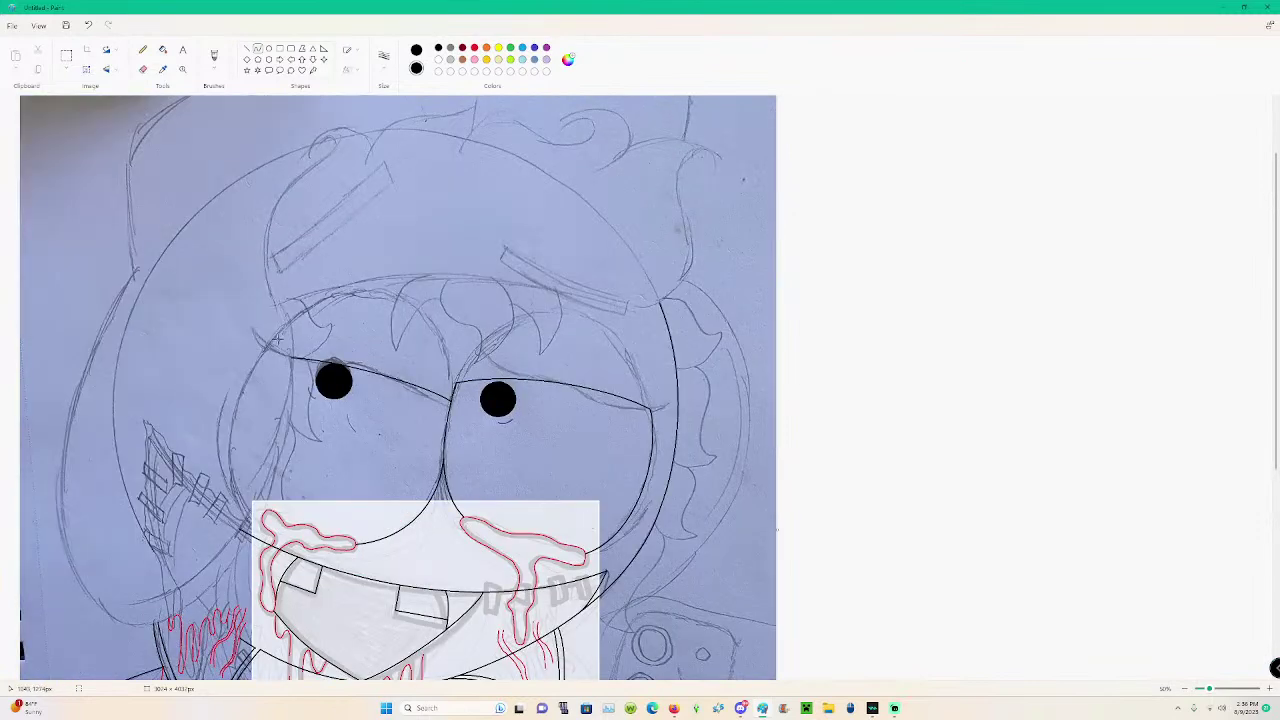
# Step: Redraw the curved left face outline in black after undoing a misplaced curve
pyautogui.moveTo(281, 302); pyautogui.dragTo(140, 617)
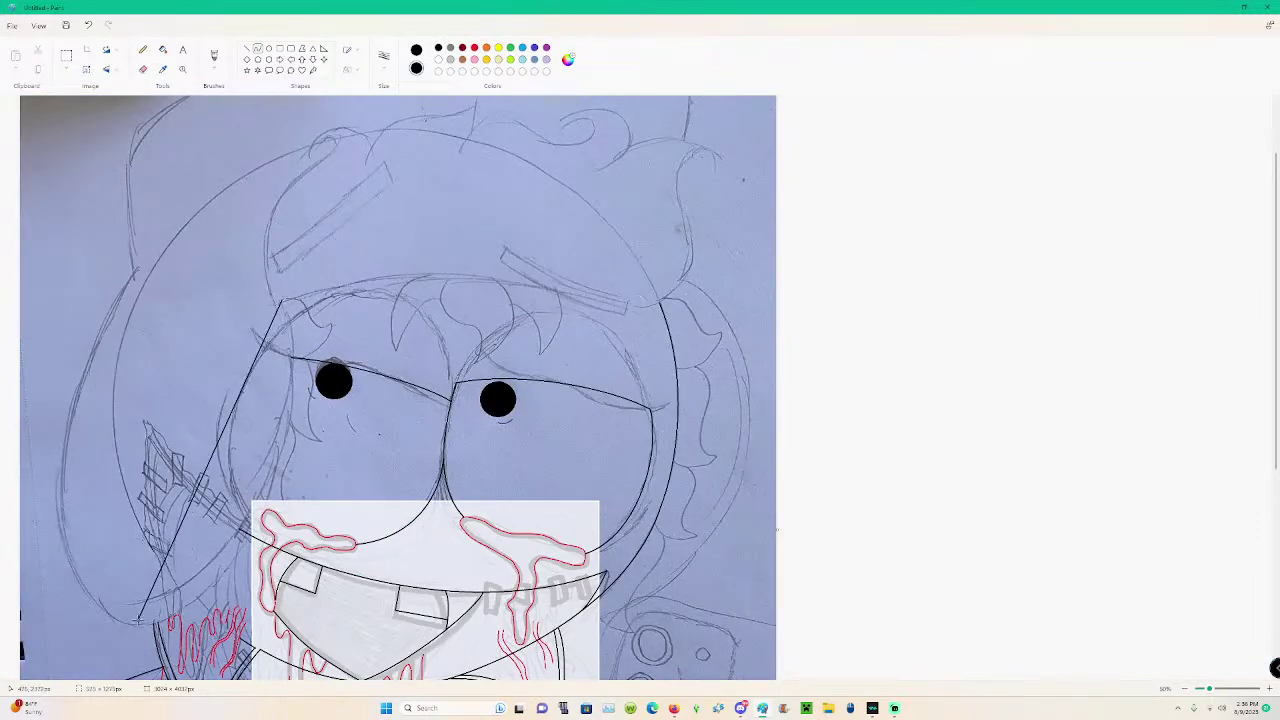
pyautogui.moveTo(210, 458); pyautogui.dragTo(289, 528)
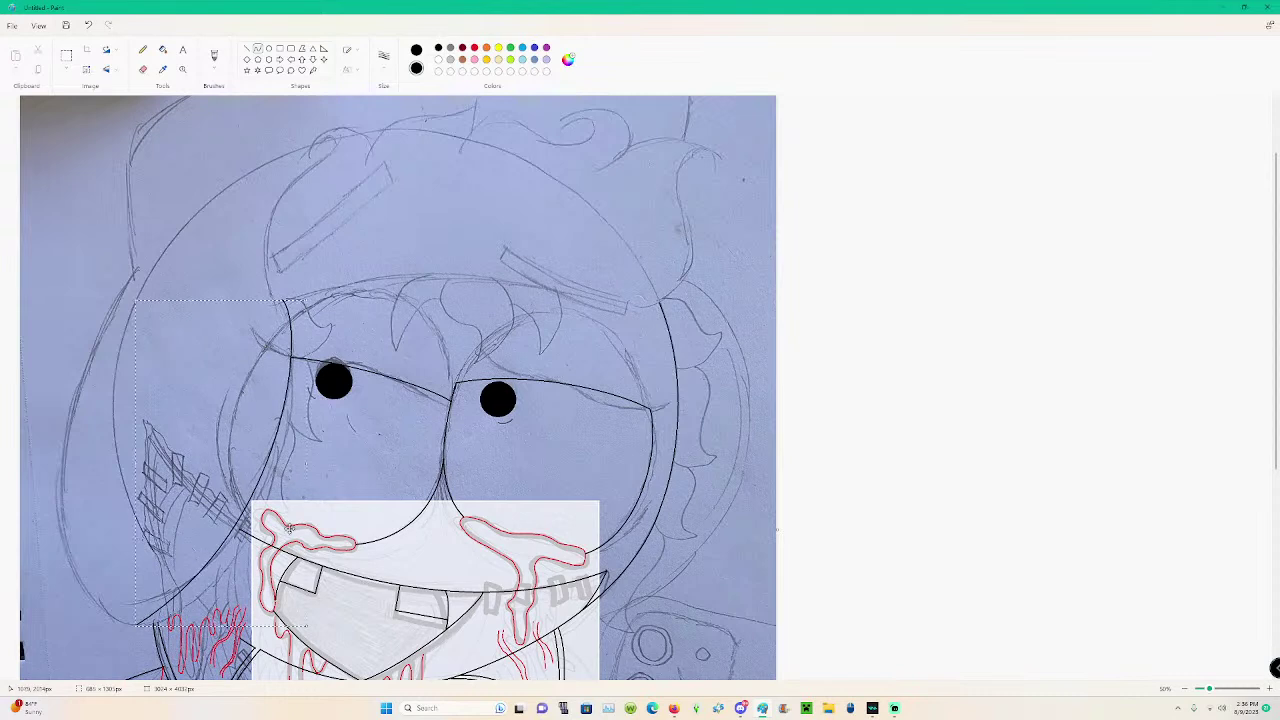
pyautogui.hotkey('ctrl', 'z')
pyautogui.moveTo(90, 348)
pyautogui.mouseDown()
pyautogui.moveTo(190, 408)
pyautogui.moveTo(280, 440)
pyautogui.mouseUp()
pyautogui.moveTo(160, 410)
pyautogui.mouseDown()
pyautogui.moveTo(33, 456)
pyautogui.moveTo(60, 640)
pyautogui.moveTo(100, 690)
pyautogui.moveTo(142, 712)
pyautogui.mouseUp()
pyautogui.click(549, 438)
# Step: At 100% zoom, trace the outline beside the left eye, then switch to the YouTube browser
pyautogui.click(1267, 689)
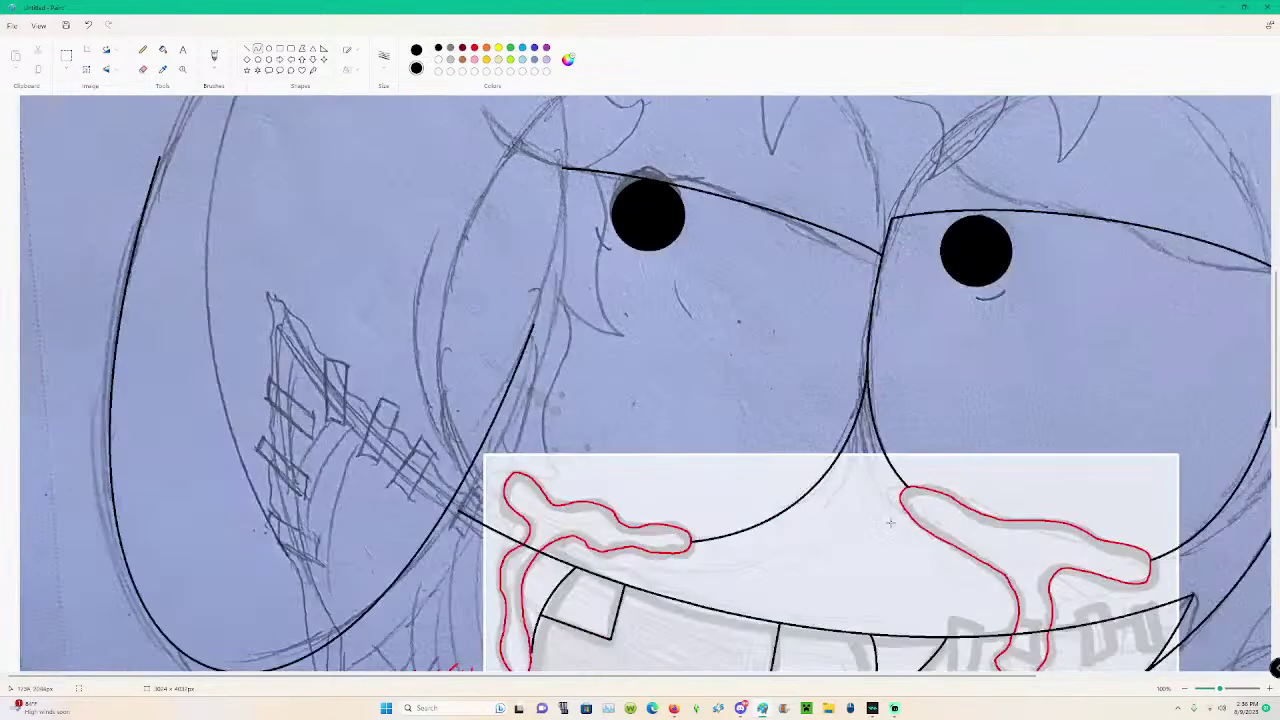
pyautogui.scroll(3, 910, 463)
pyautogui.moveTo(540, 204); pyautogui.dragTo(533, 468)
pyautogui.moveTo(541, 300)
pyautogui.mouseDown()
pyautogui.moveTo(557, 300)
pyautogui.moveTo(561, 375)
pyautogui.moveTo(555, 364)
pyautogui.mouseUp()
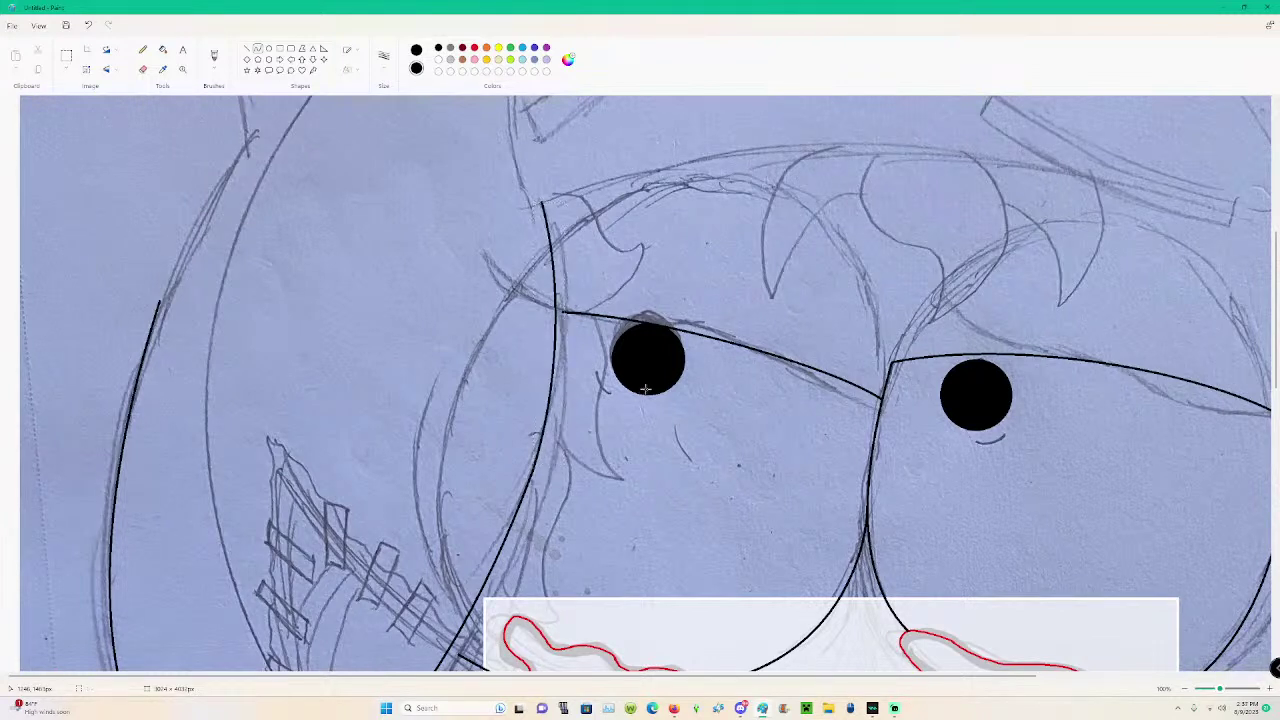
pyautogui.click(902, 708)
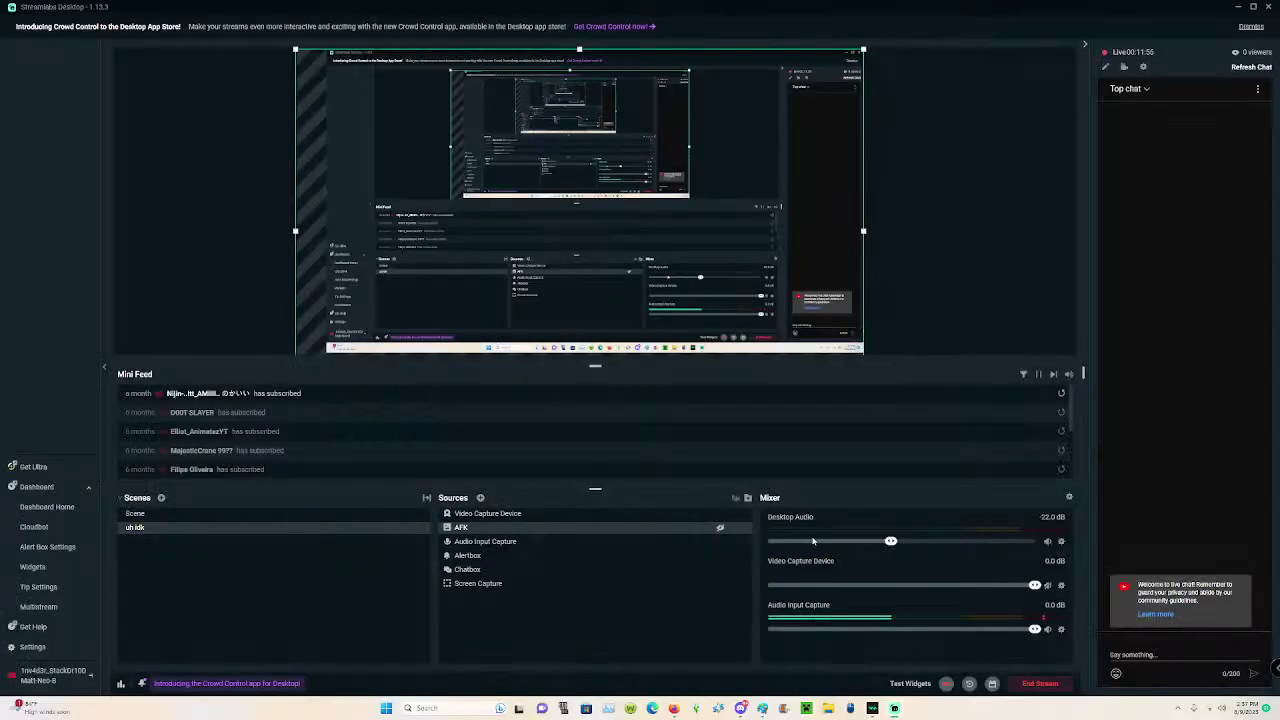
pyautogui.hotkey('alt', 'Tab')
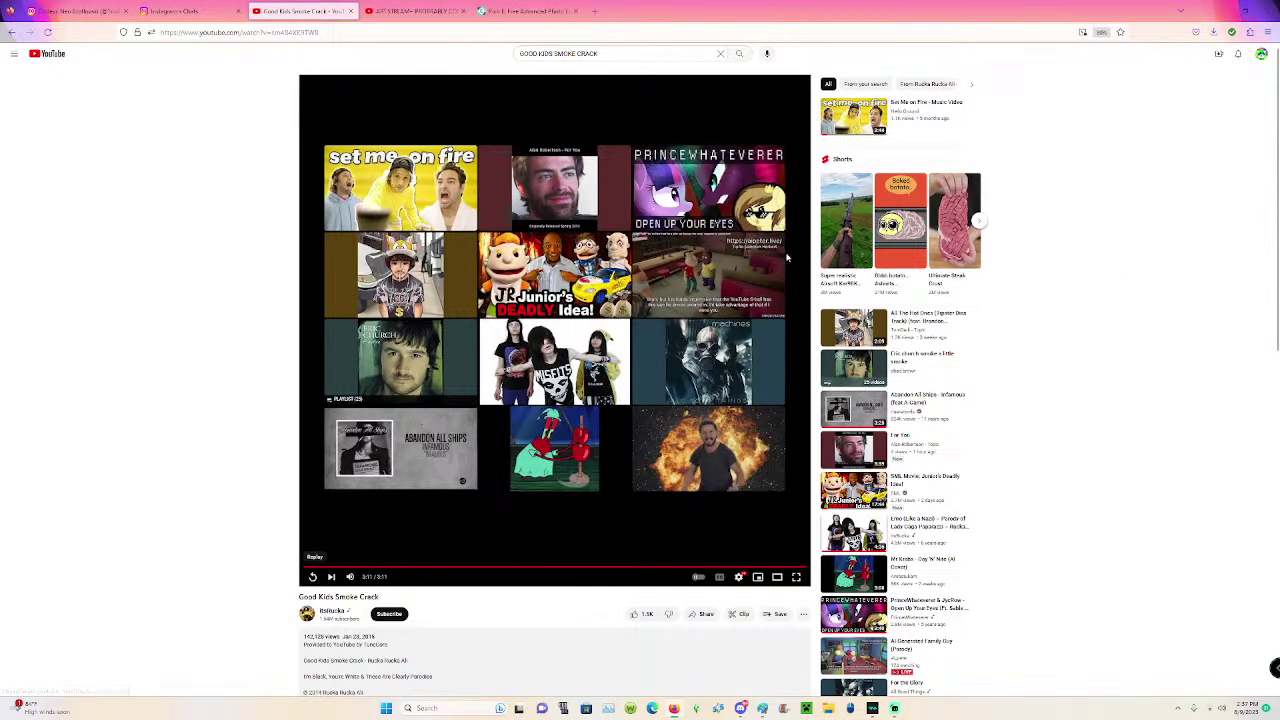
# Step: Play the next video from the end screen and bring Streamlabs Desktop forward
pyautogui.click(659, 177)
pyautogui.click(872, 708)
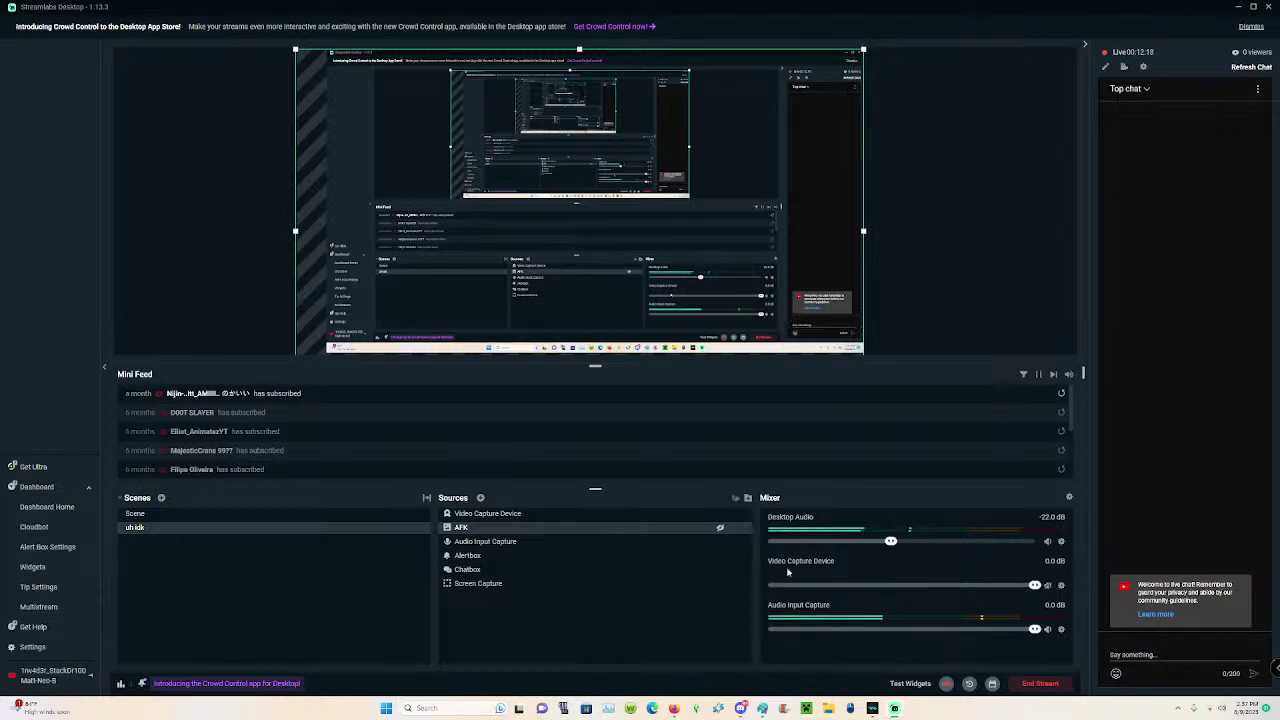
# Step: Select Audio Input Capture and mute both Desktop Audio and Audio Input Capture in the Mixer
pyautogui.click(578, 545)
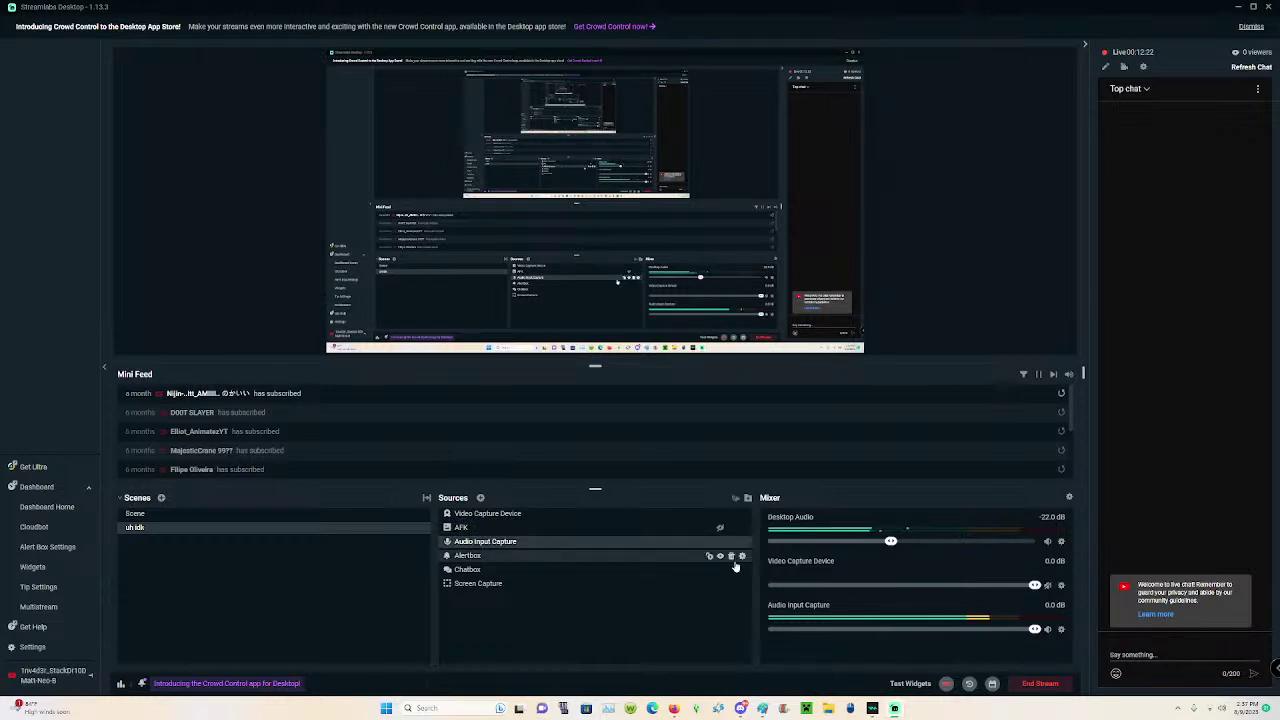
pyautogui.click(1047, 541)
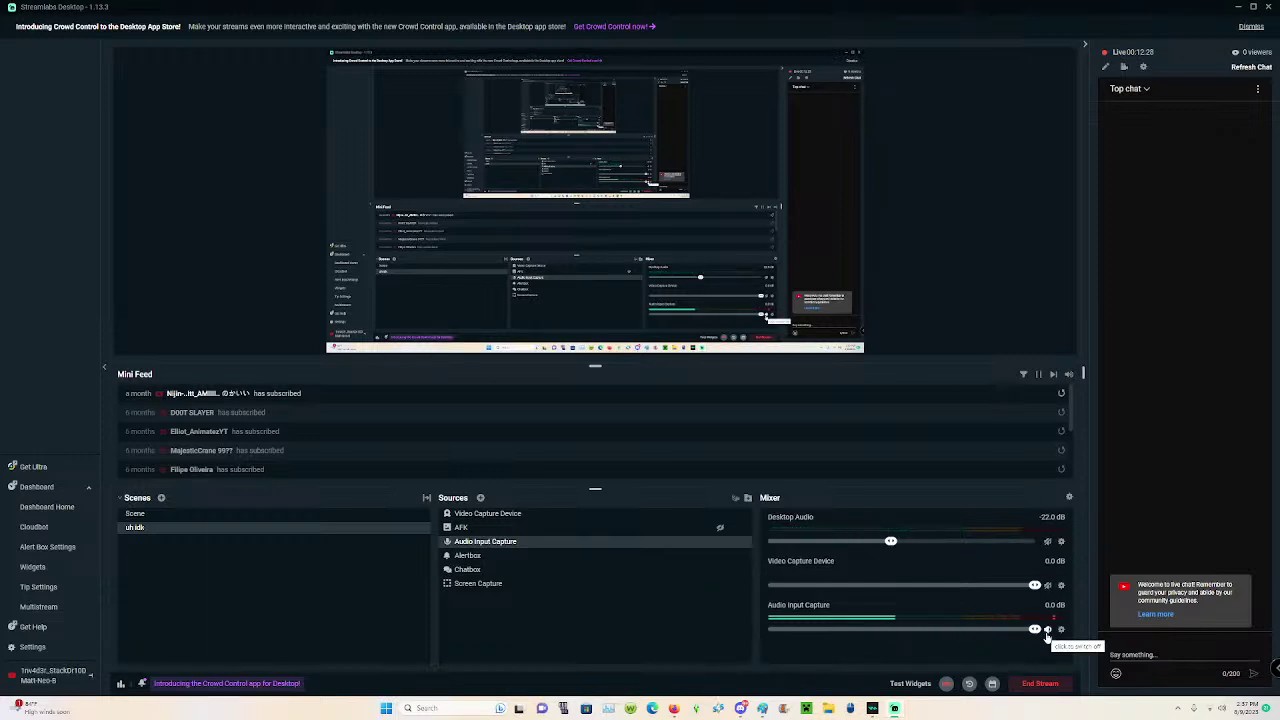
pyautogui.click(1047, 632)
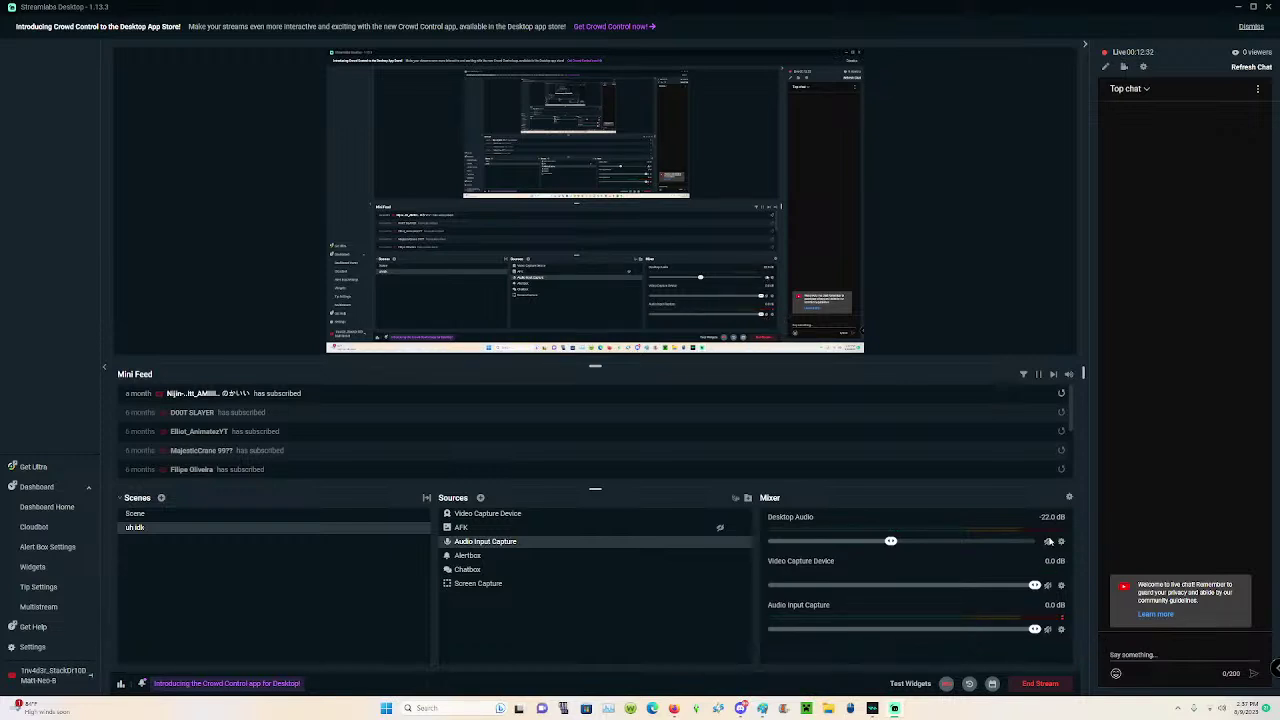
pyautogui.click(688, 710)
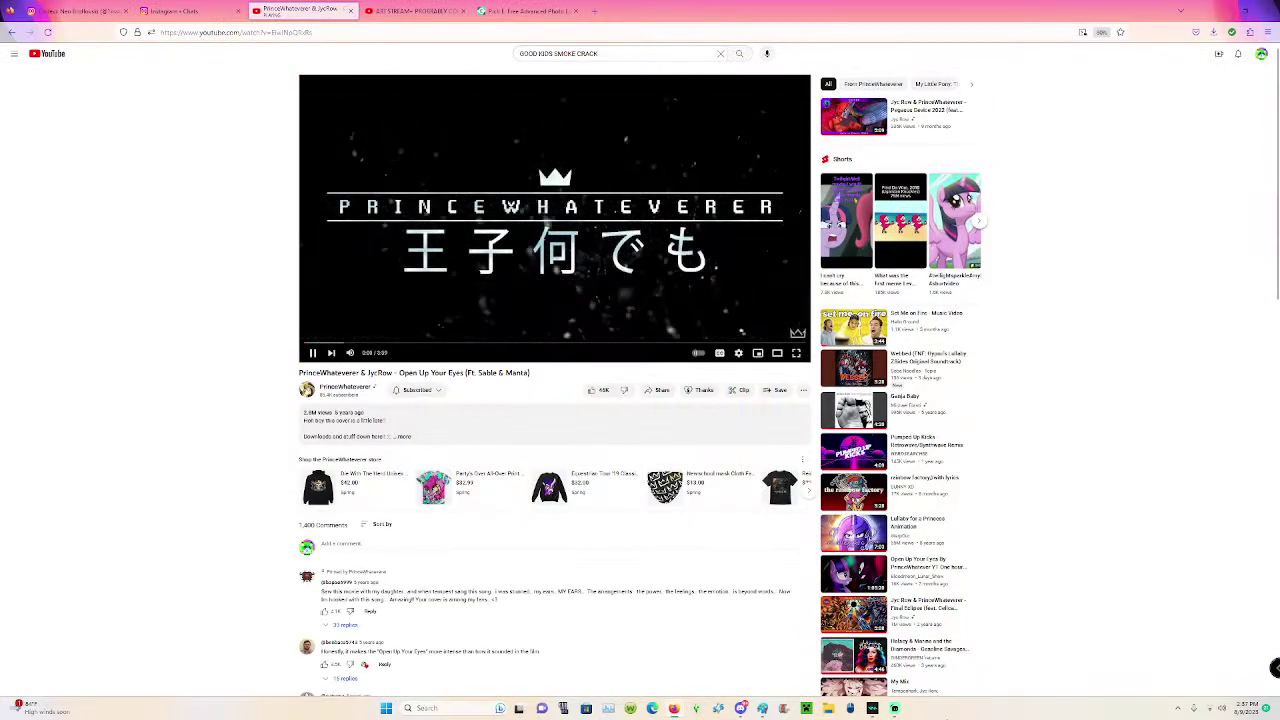
pyautogui.click(886, 706)
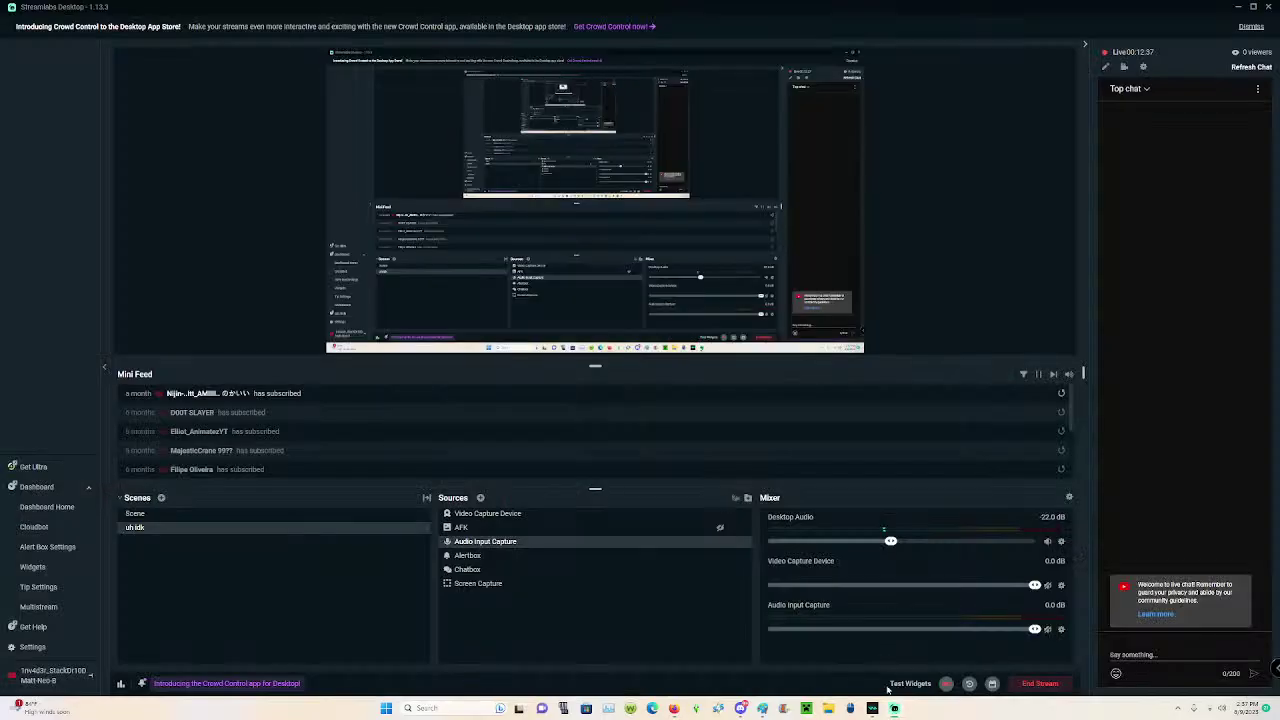
# Step: Undo the stray black ink stroke on the face drawing
pyautogui.click(762, 708)
pyautogui.scroll(-3, 822, 489)
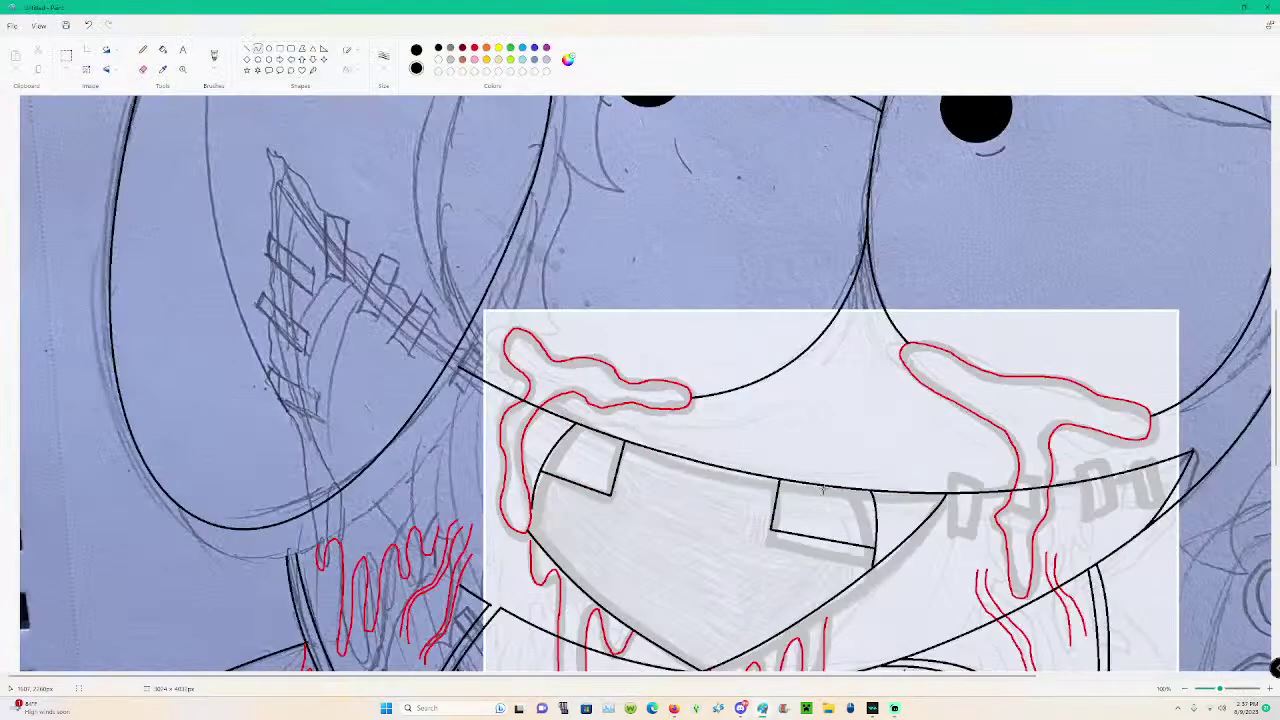
pyautogui.scroll(-2, 822, 489)
pyautogui.scroll(-2, 824, 489)
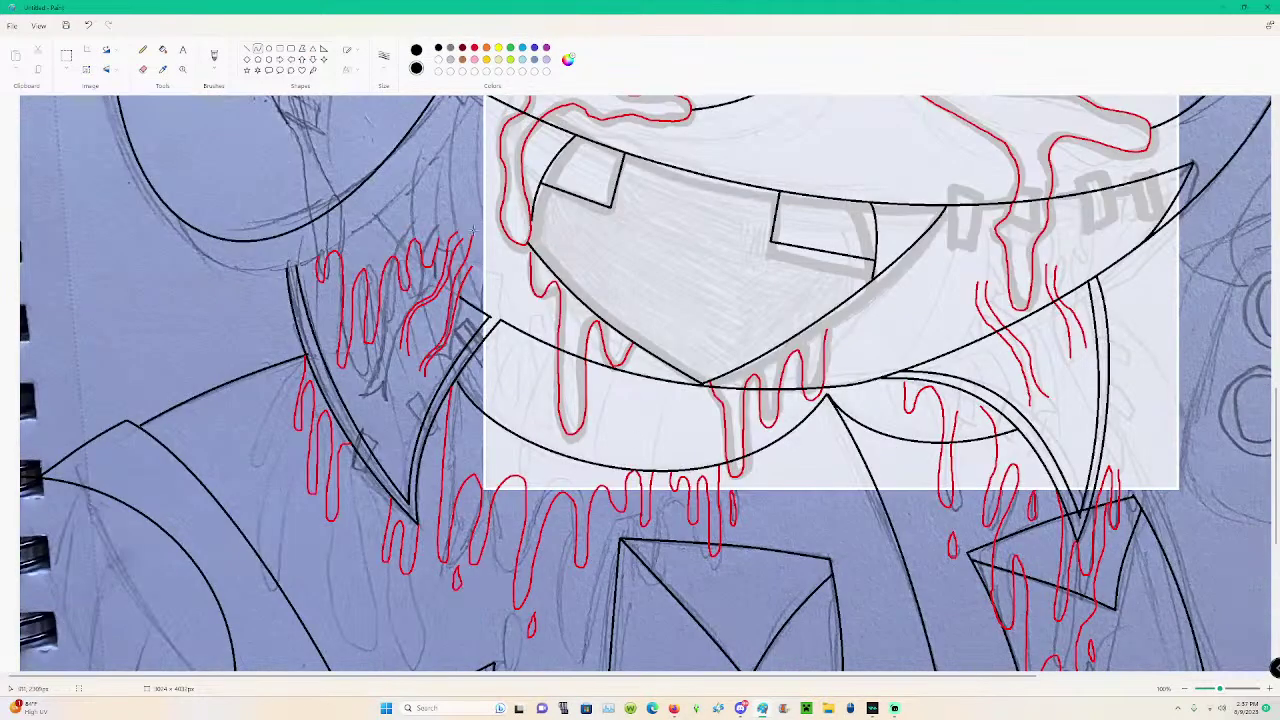
pyautogui.scroll(3, 432, 207)
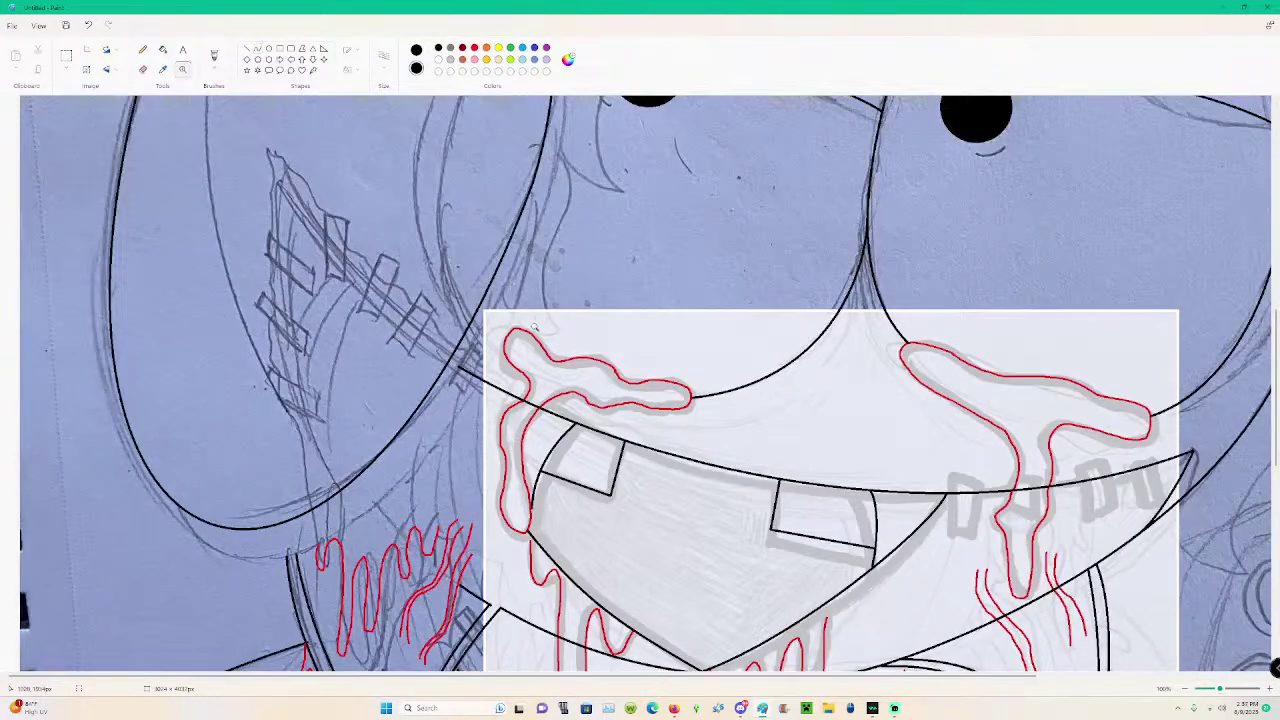
pyautogui.hotkey('ctrl', 'z')
# Step: At 50% zoom, draw a deep U-shaped black curve along the left side of the face
pyautogui.click(1184, 688)
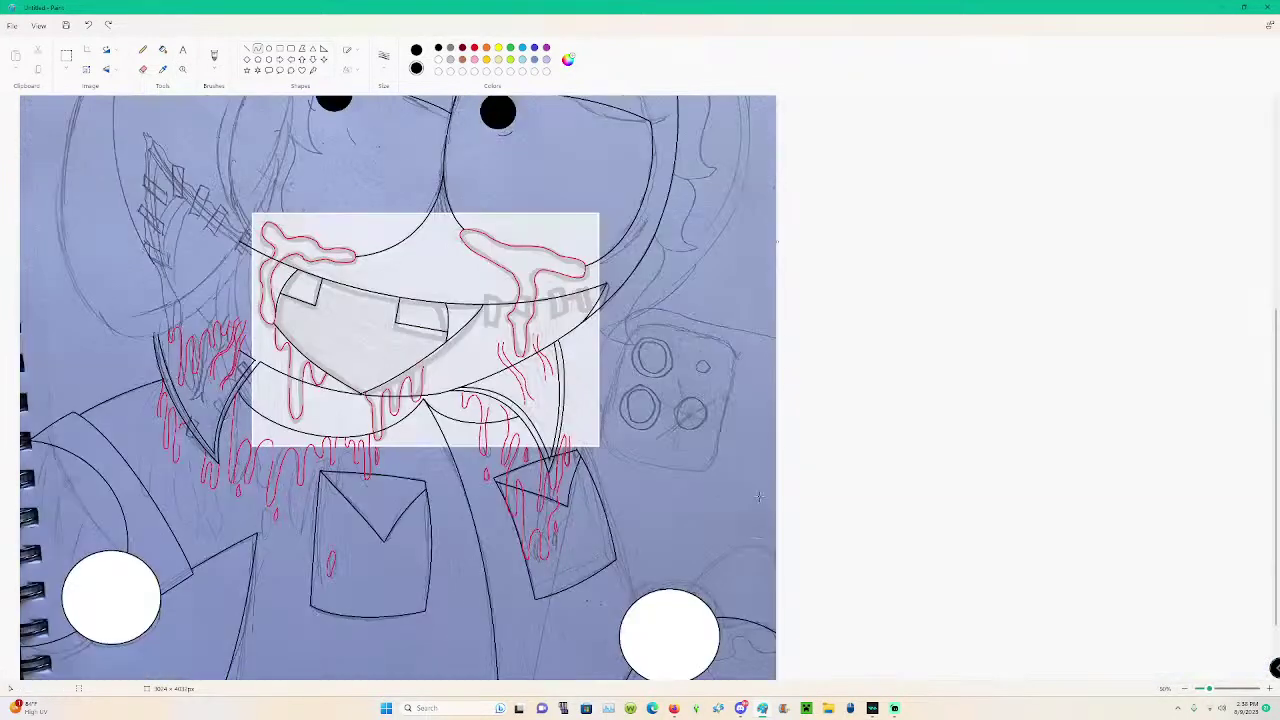
pyautogui.scroll(3, 909, 549)
pyautogui.moveTo(290, 243); pyautogui.dragTo(20, 515)
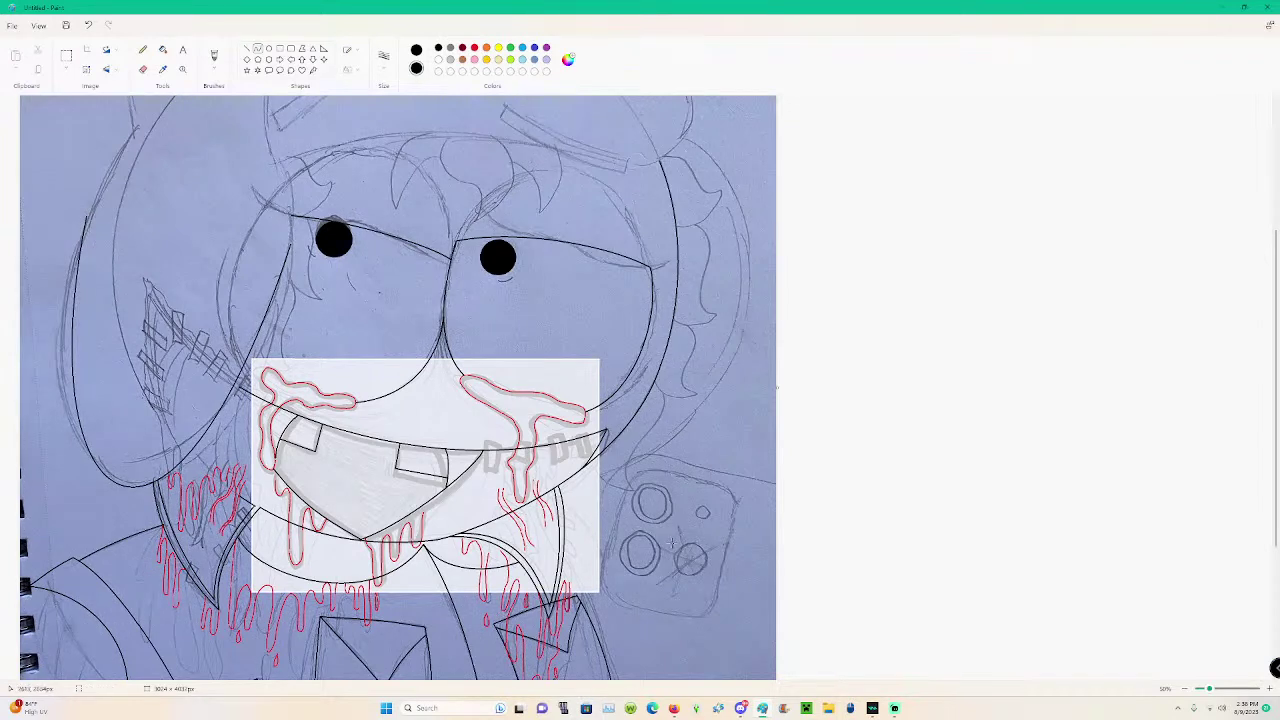
pyautogui.hotkey('ctrl', 'z')
pyautogui.moveTo(277, 160); pyautogui.dragTo(166, 478)
pyautogui.moveTo(199, 395); pyautogui.dragTo(271, 394)
pyautogui.hotkey('ctrl', 'z')
pyautogui.moveTo(62, 314); pyautogui.dragTo(286, 296)
pyautogui.moveTo(140, 340); pyautogui.dragTo(186, 578)
pyautogui.click(186, 578)
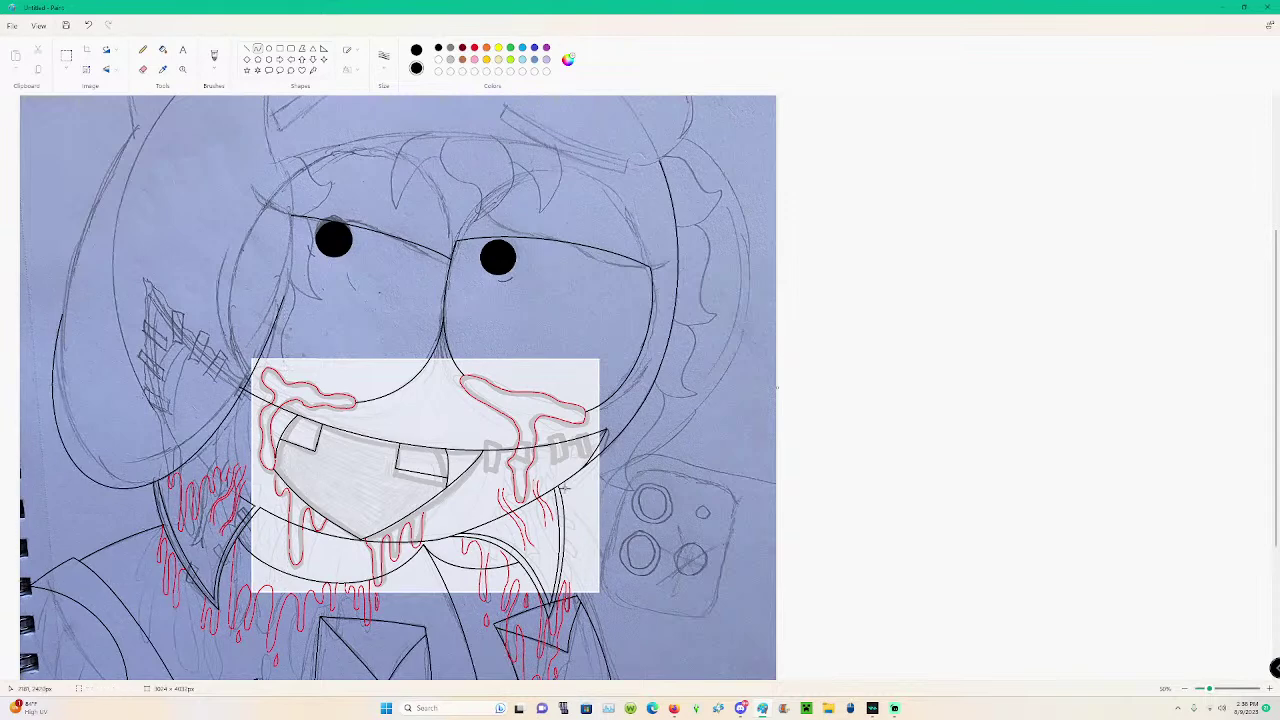
pyautogui.click(1269, 688)
# Step: Trace curved black lines down the face outline and up the left side toward the head's top
pyautogui.scroll(-3, 748, 452)
pyautogui.scroll(3, 786, 474)
pyautogui.moveTo(546, 207); pyautogui.dragTo(549, 478)
pyautogui.moveTo(553, 345); pyautogui.dragTo(581, 365)
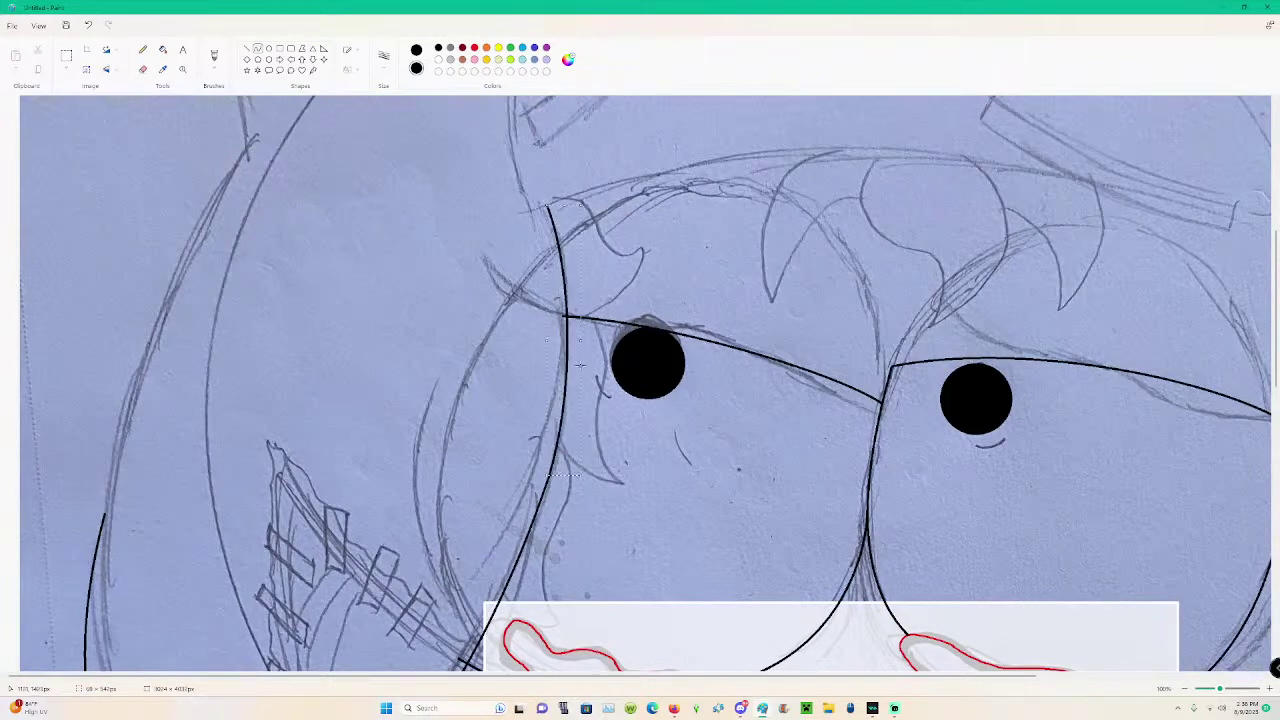
pyautogui.moveTo(104, 517); pyautogui.dragTo(250, 148)
pyautogui.moveTo(188, 336)
pyautogui.mouseDown()
pyautogui.moveTo(148, 326)
pyautogui.moveTo(168, 324)
pyautogui.mouseUp()
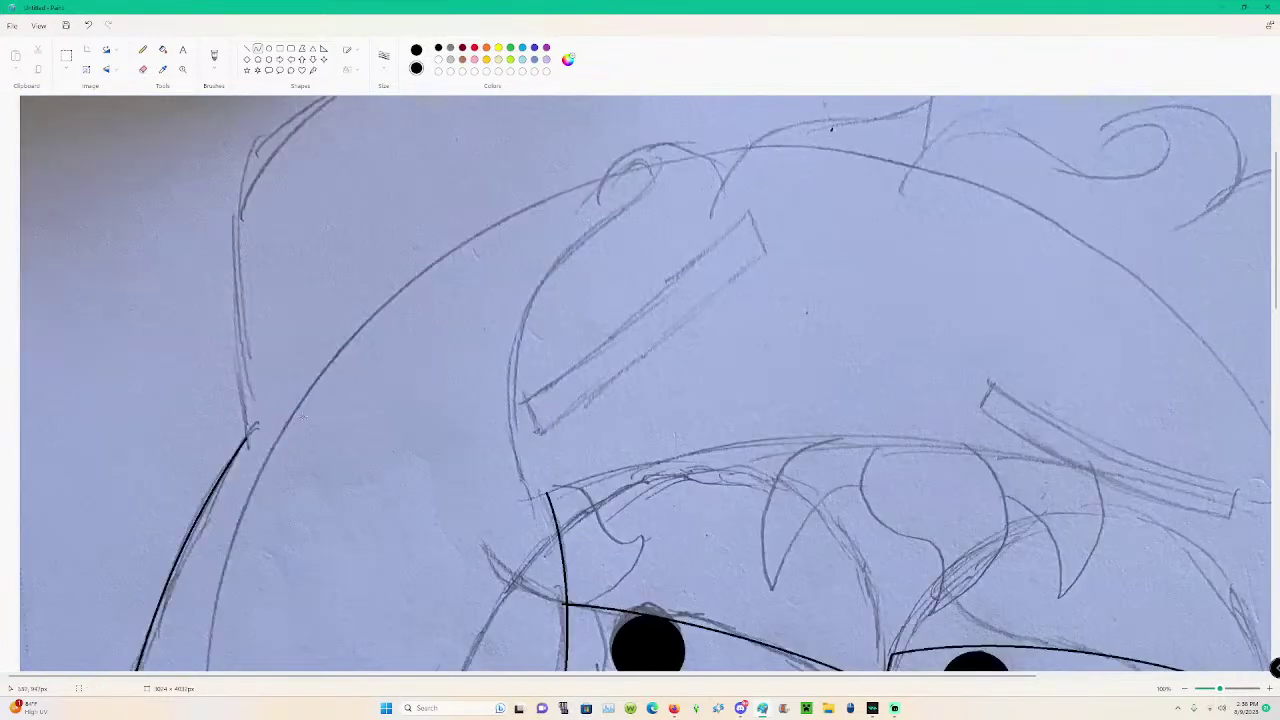
pyautogui.scroll(3, 296, 408)
pyautogui.moveTo(247, 580)
pyautogui.mouseDown()
pyautogui.moveTo(443, 177)
pyautogui.moveTo(605, 135)
pyautogui.mouseUp()
pyautogui.moveTo(426, 357)
pyautogui.mouseDown()
pyautogui.moveTo(245, 321)
pyautogui.moveTo(165, 287)
pyautogui.moveTo(166, 237)
pyautogui.mouseUp()
# Step: Draw the rounded top-right corner curve, then resize and shift it into place
pyautogui.moveTo(1219, 689)
pyautogui.mouseDown()
pyautogui.moveTo(1200, 689)
pyautogui.moveTo(1240, 689)
pyautogui.moveTo(1215, 689)
pyautogui.mouseUp()
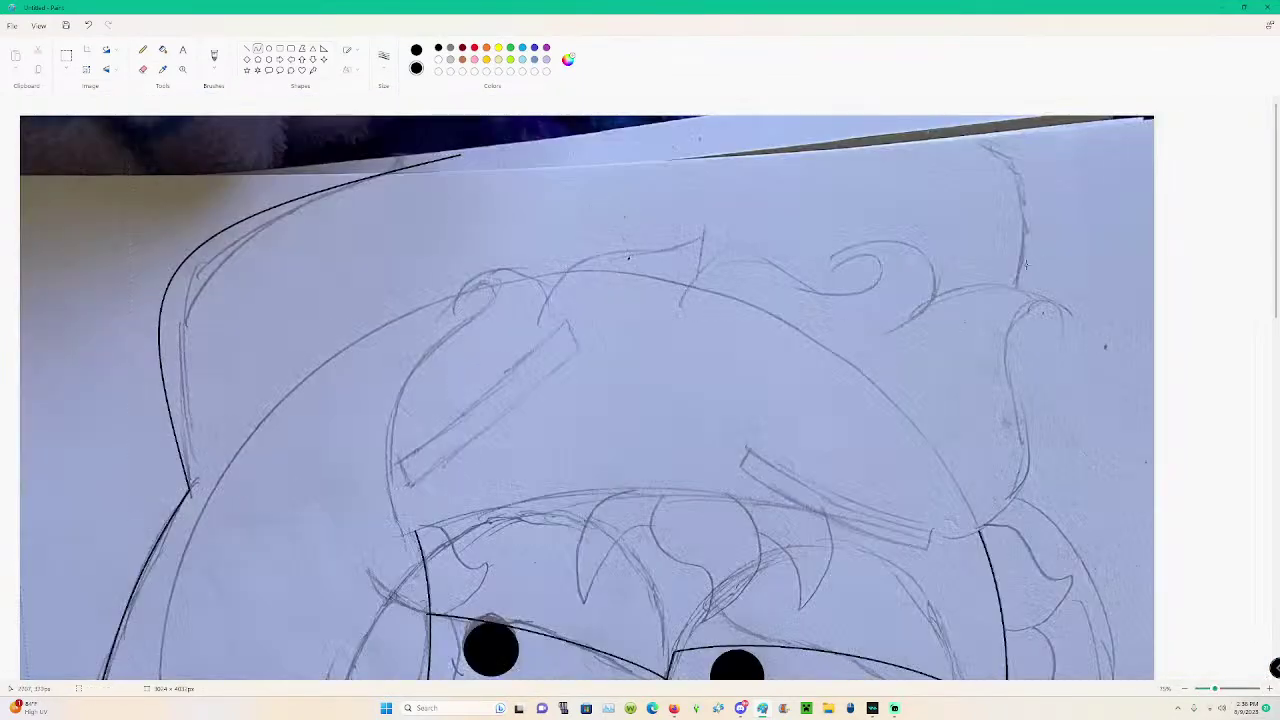
pyautogui.moveTo(1017, 287); pyautogui.dragTo(630, 143)
pyautogui.moveTo(990, 140); pyautogui.dragTo(1019, 110)
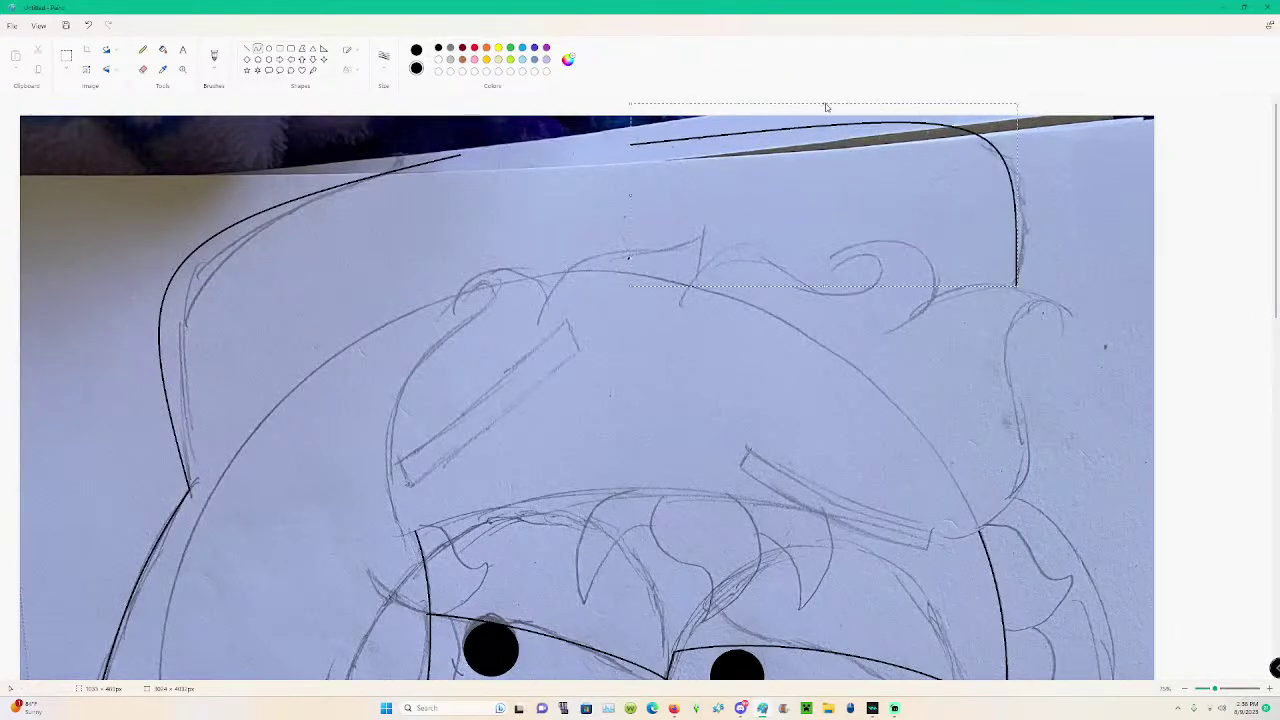
pyautogui.moveTo(826, 104); pyautogui.dragTo(826, 90)
pyautogui.moveTo(826, 243); pyautogui.dragTo(824, 243)
pyautogui.scroll(-3, 824, 243)
pyautogui.scroll(3, 824, 250)
pyautogui.moveTo(826, 286); pyautogui.dragTo(826, 268)
pyautogui.moveTo(851, 215); pyautogui.dragTo(853, 226)
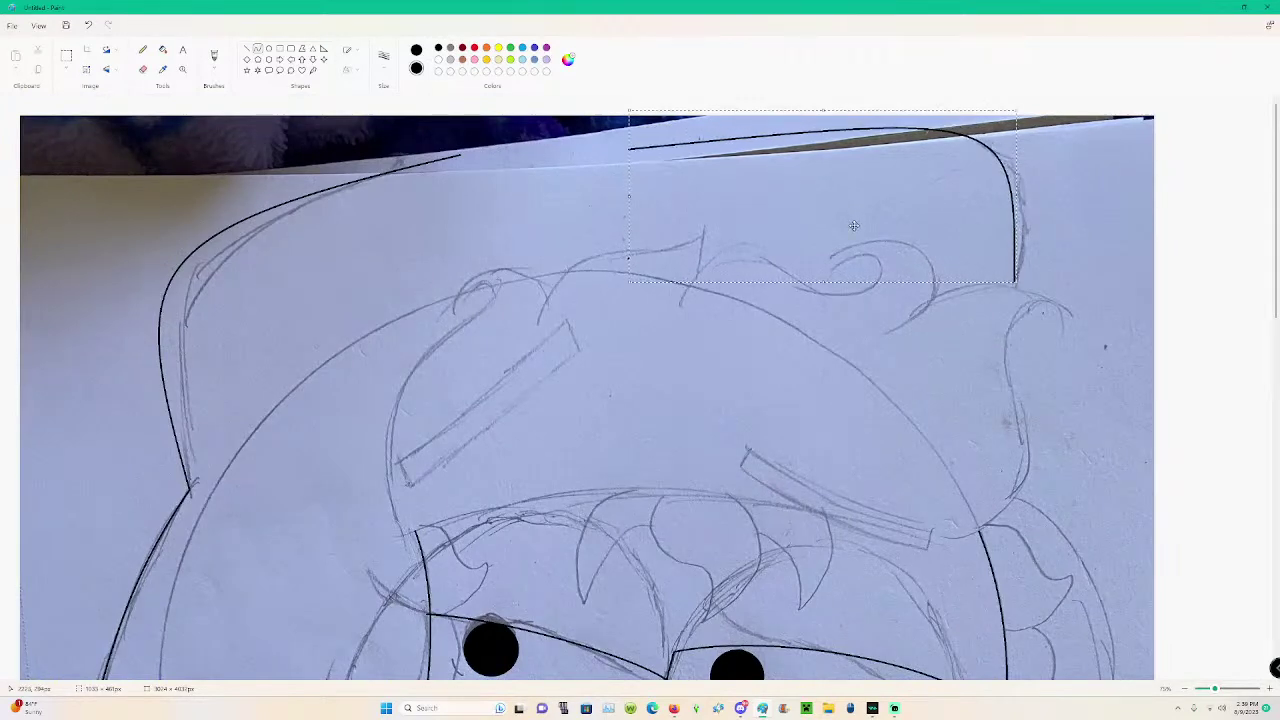
pyautogui.press('Escape')
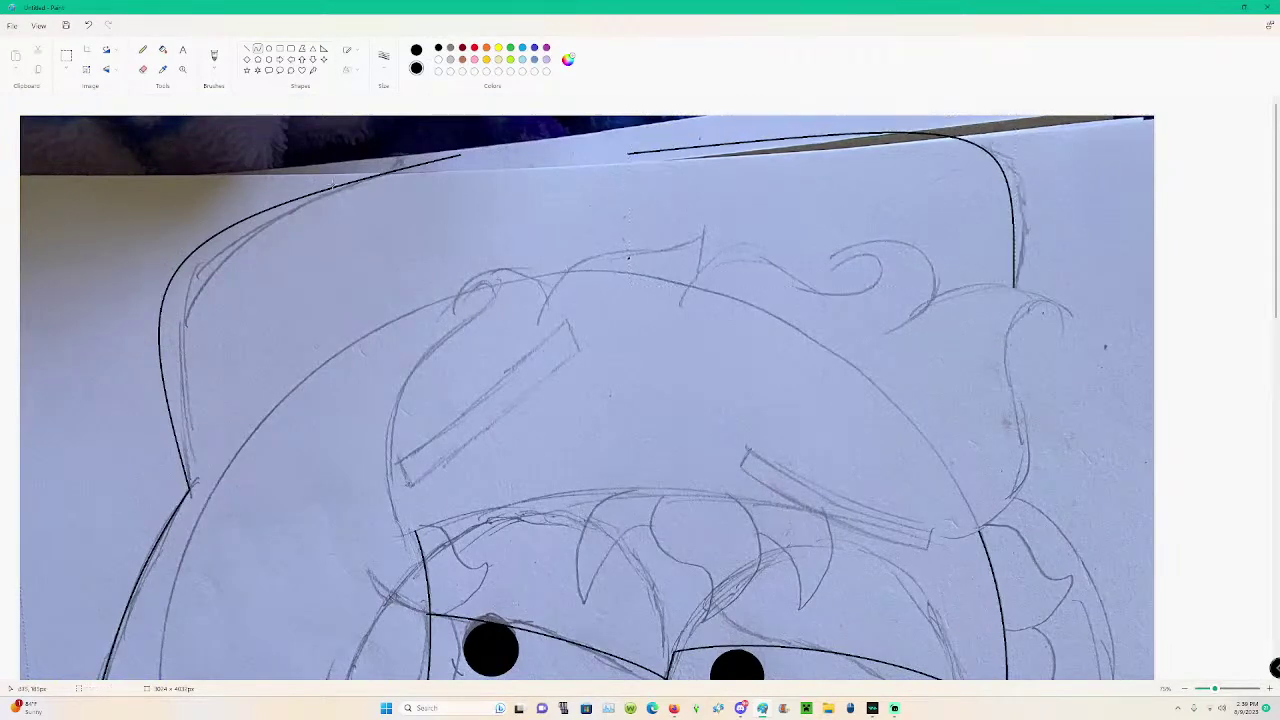
# Step: Draw a straight black line along the paper's top edge
pyautogui.moveTo(331, 189); pyautogui.dragTo(572, 163)
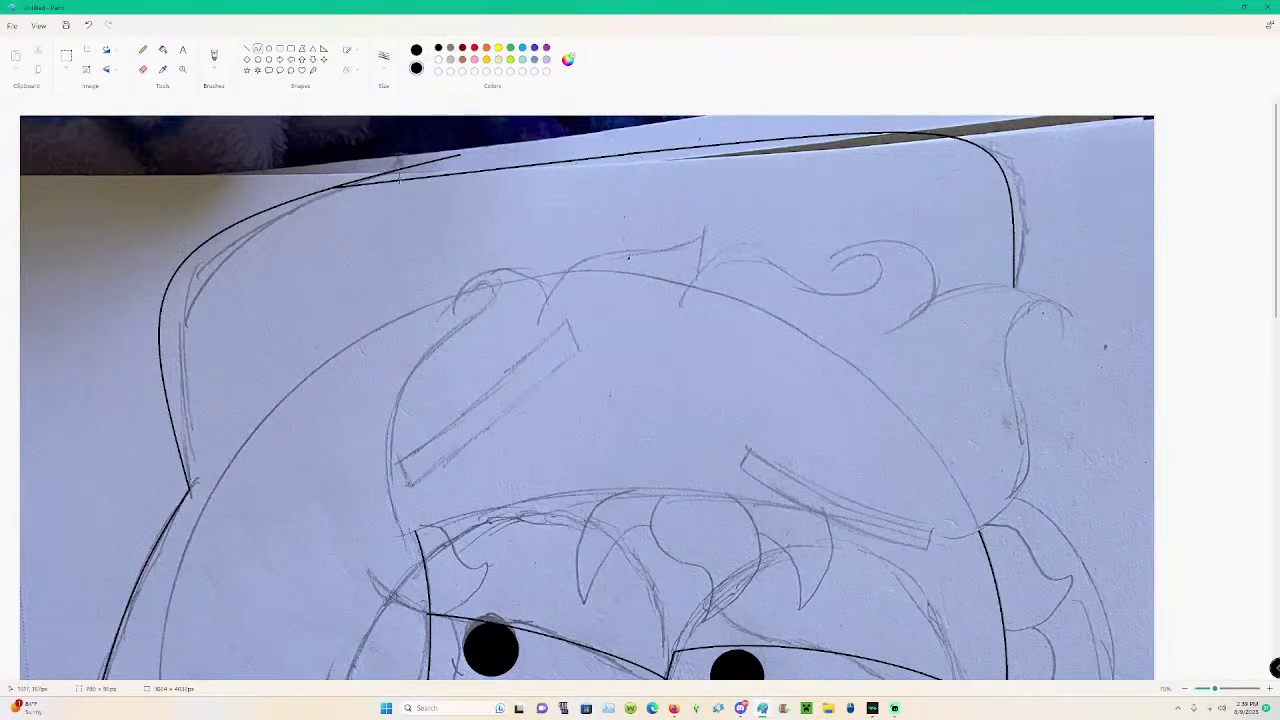
pyautogui.moveTo(366, 183); pyautogui.dragTo(371, 178)
pyautogui.click(672, 206)
pyautogui.click(66, 68)
pyautogui.click(79, 90)
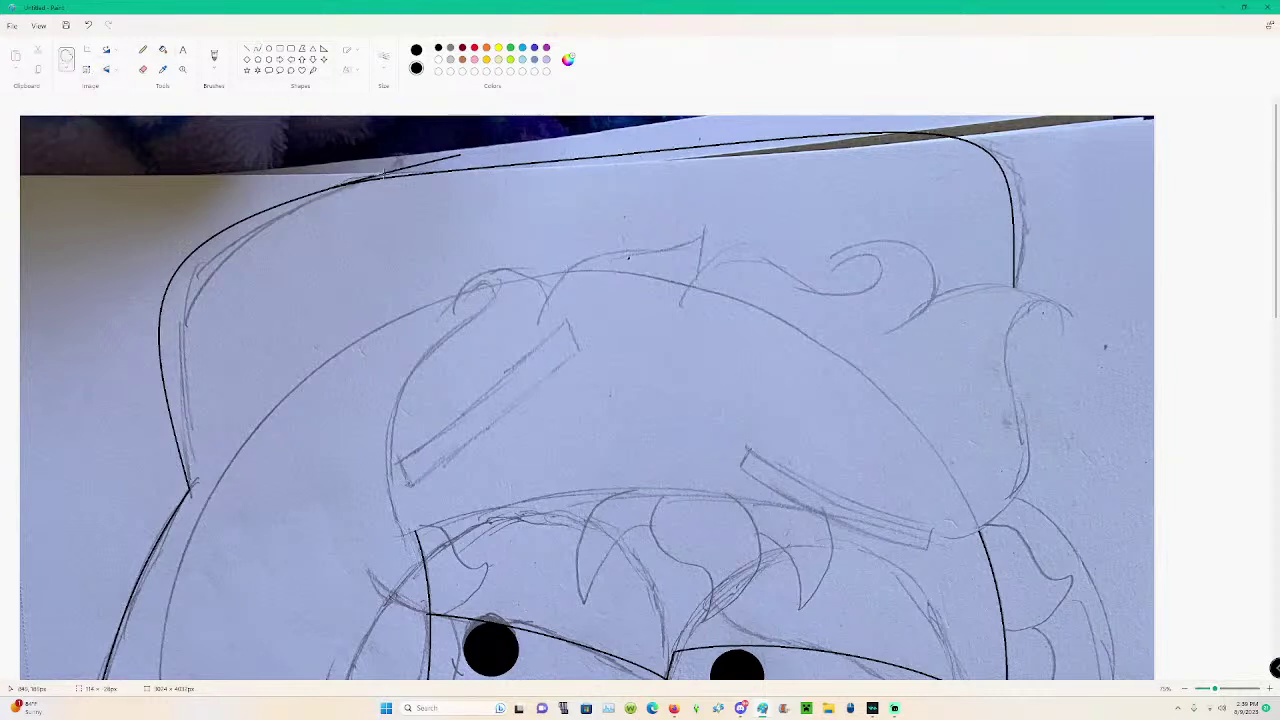
# Step: With white as Color 2, select and delete the overshooting line end at the top edge
pyautogui.click(1269, 688)
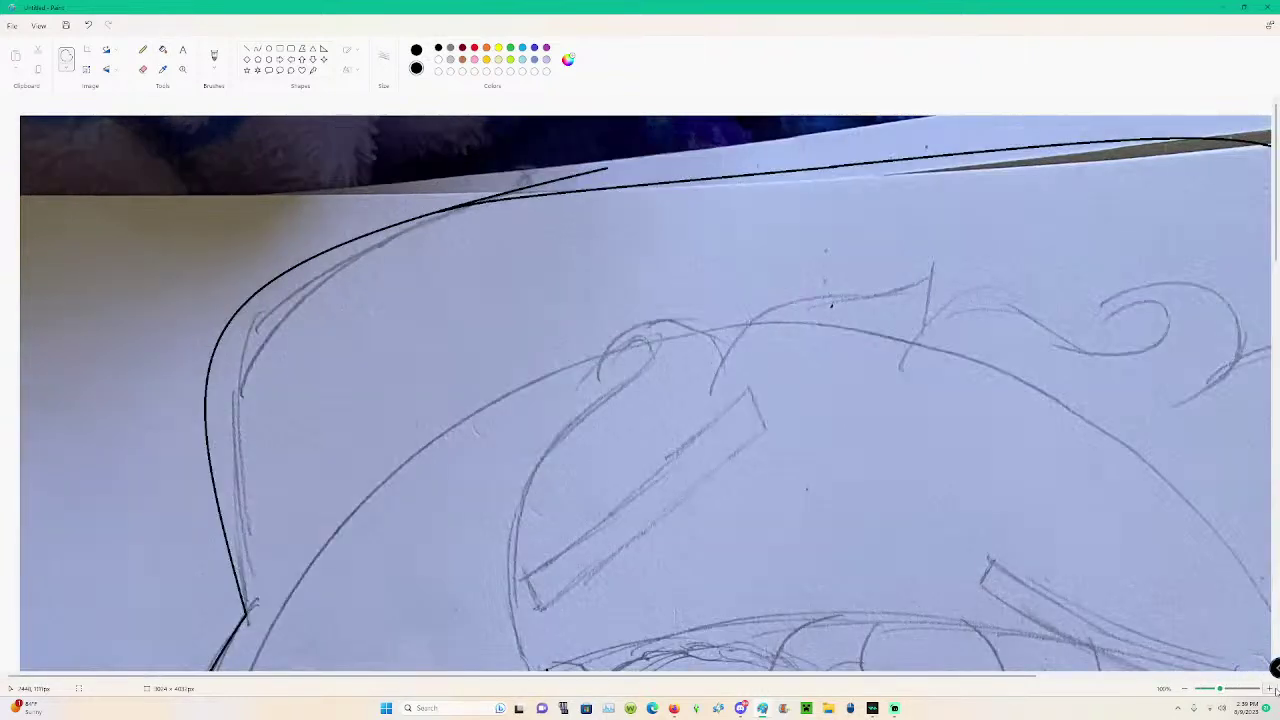
pyautogui.click(1268, 690)
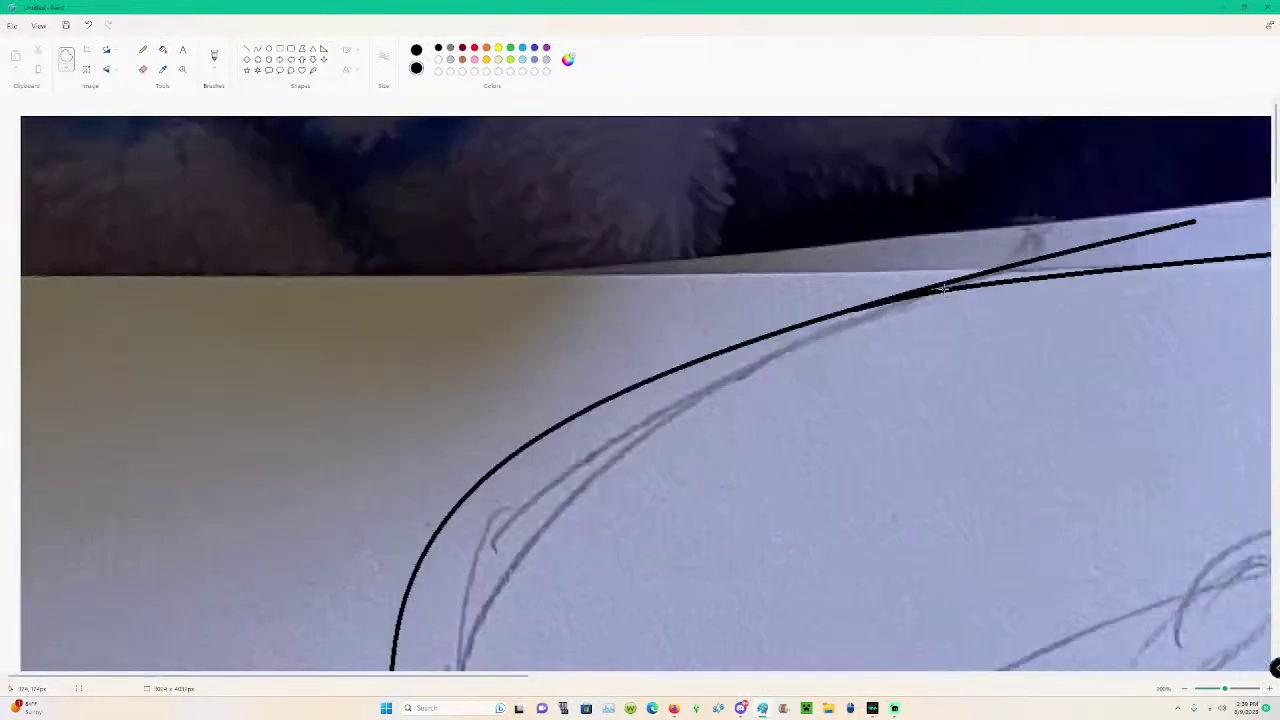
pyautogui.moveTo(945, 287)
pyautogui.mouseDown()
pyautogui.moveTo(874, 300)
pyautogui.moveTo(826, 259)
pyautogui.moveTo(1061, 188)
pyautogui.moveTo(1218, 187)
pyautogui.moveTo(1218, 229)
pyautogui.moveTo(945, 287)
pyautogui.mouseUp()
pyautogui.moveTo(945, 287); pyautogui.dragTo(868, 213)
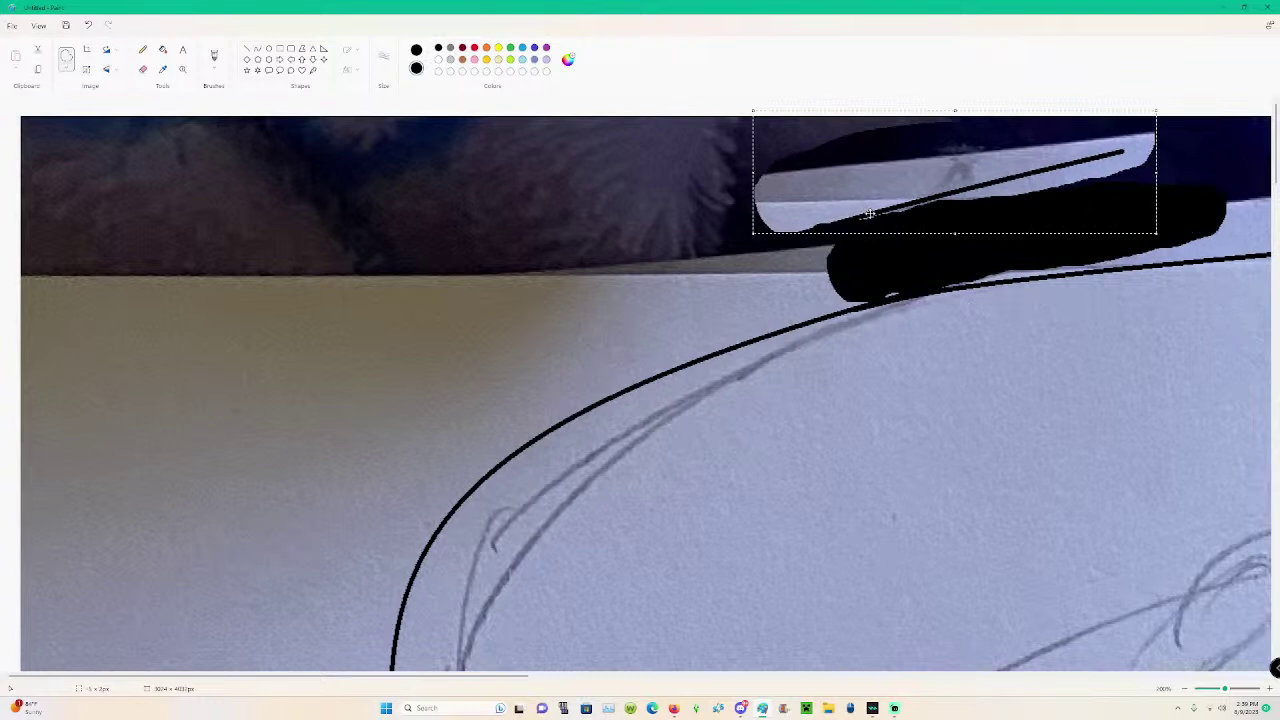
pyautogui.hotkey('ctrl', 'z')
pyautogui.click(441, 61)
pyautogui.moveTo(1215, 231)
pyautogui.mouseDown()
pyautogui.moveTo(872, 296)
pyautogui.moveTo(1130, 163)
pyautogui.moveTo(1226, 213)
pyautogui.mouseUp()
pyautogui.press('Delete')
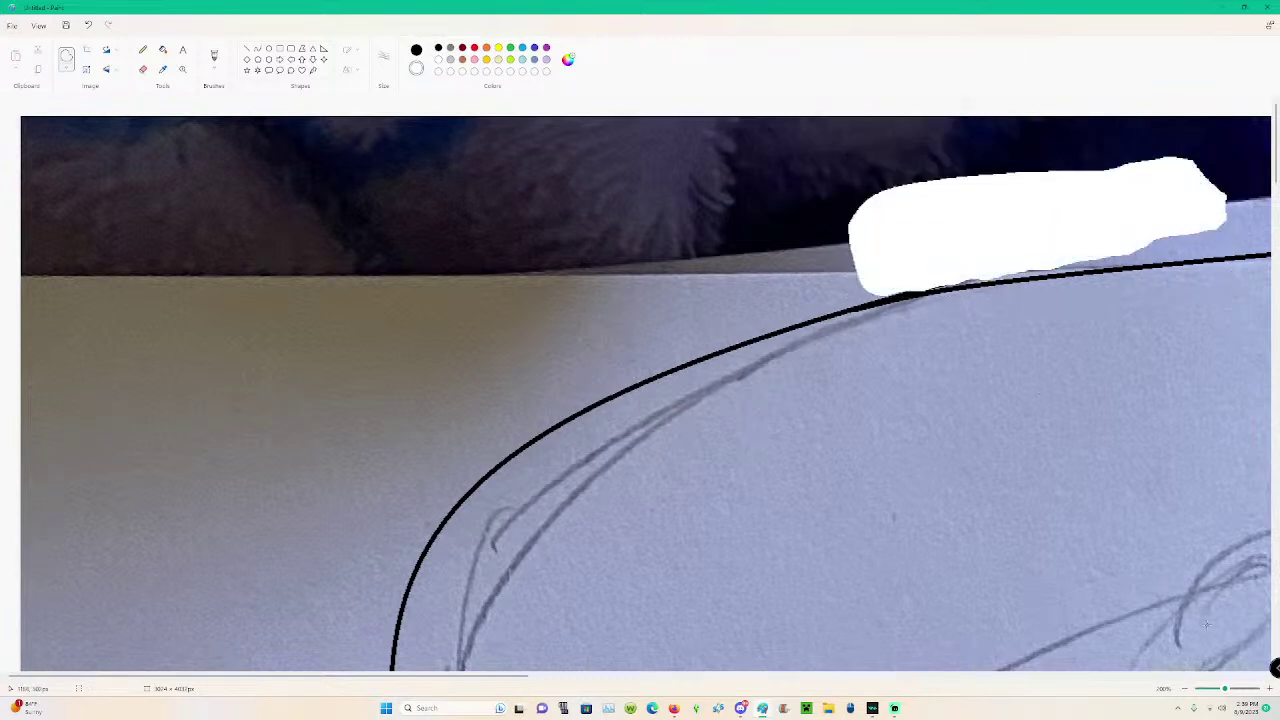
pyautogui.click(1190, 688)
# Step: Draw a bent black curve along the slanted band's edge
pyautogui.click(258, 48)
pyautogui.scroll(-3, 728, 230)
pyautogui.moveTo(516, 432); pyautogui.dragTo(748, 240)
pyautogui.moveTo(570, 383); pyautogui.dragTo(677, 324)
# Step: Close the slanted band with its short end and second long edge
pyautogui.click(748, 262)
pyautogui.moveTo(744, 236); pyautogui.dragTo(768, 268)
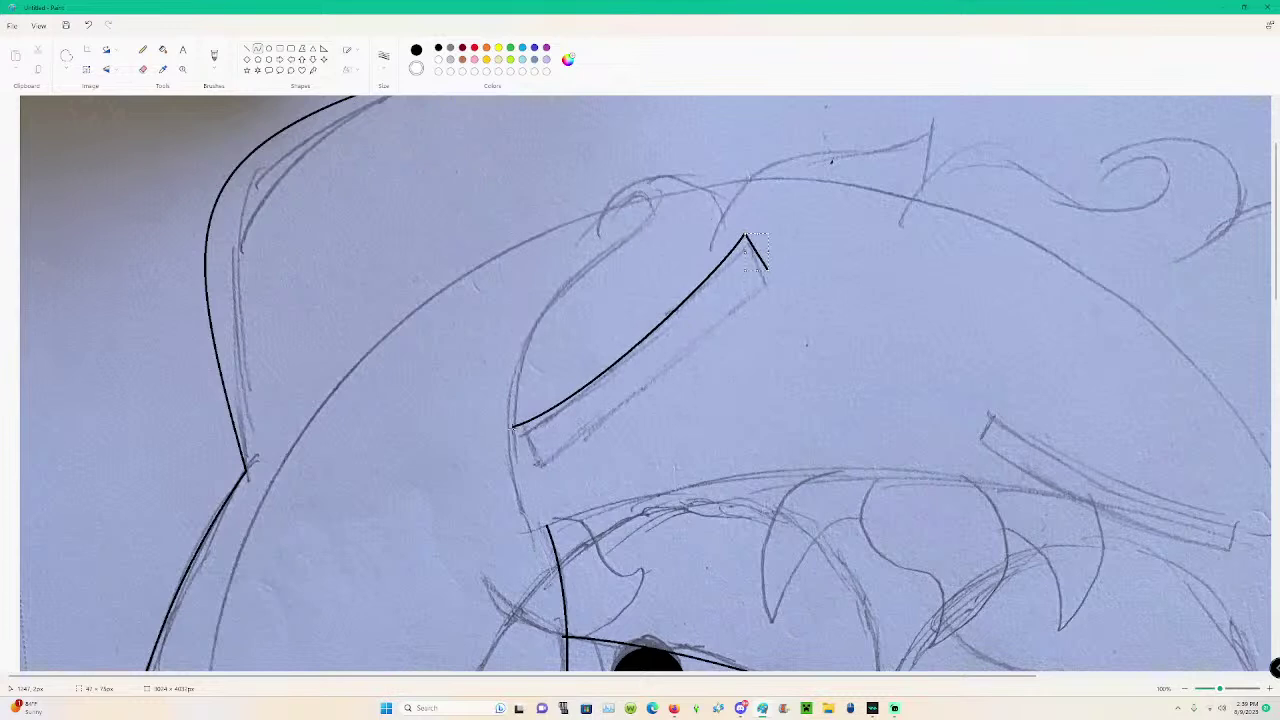
pyautogui.moveTo(512, 426)
pyautogui.mouseDown()
pyautogui.moveTo(533, 454)
pyautogui.moveTo(768, 271)
pyautogui.mouseUp()
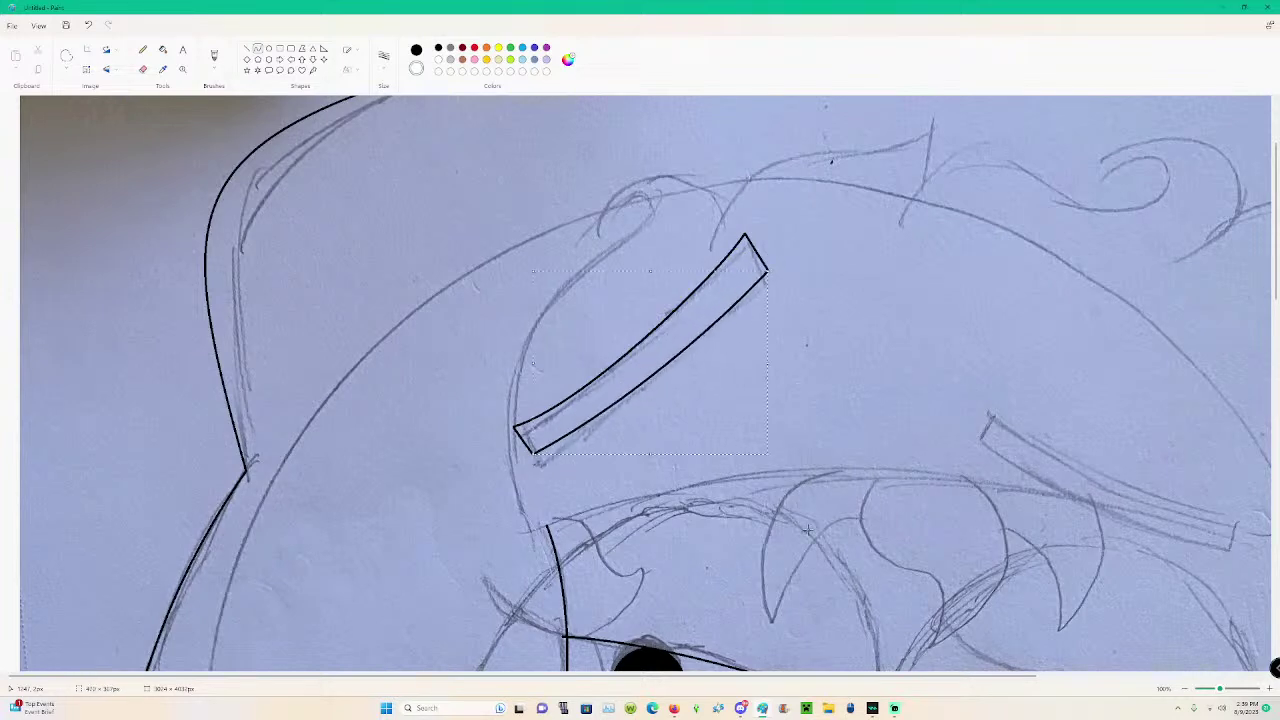
# Step: Draw an upward-arcing black line along the band's lower edge across the forehead
pyautogui.hscroll(2, 637, 658)
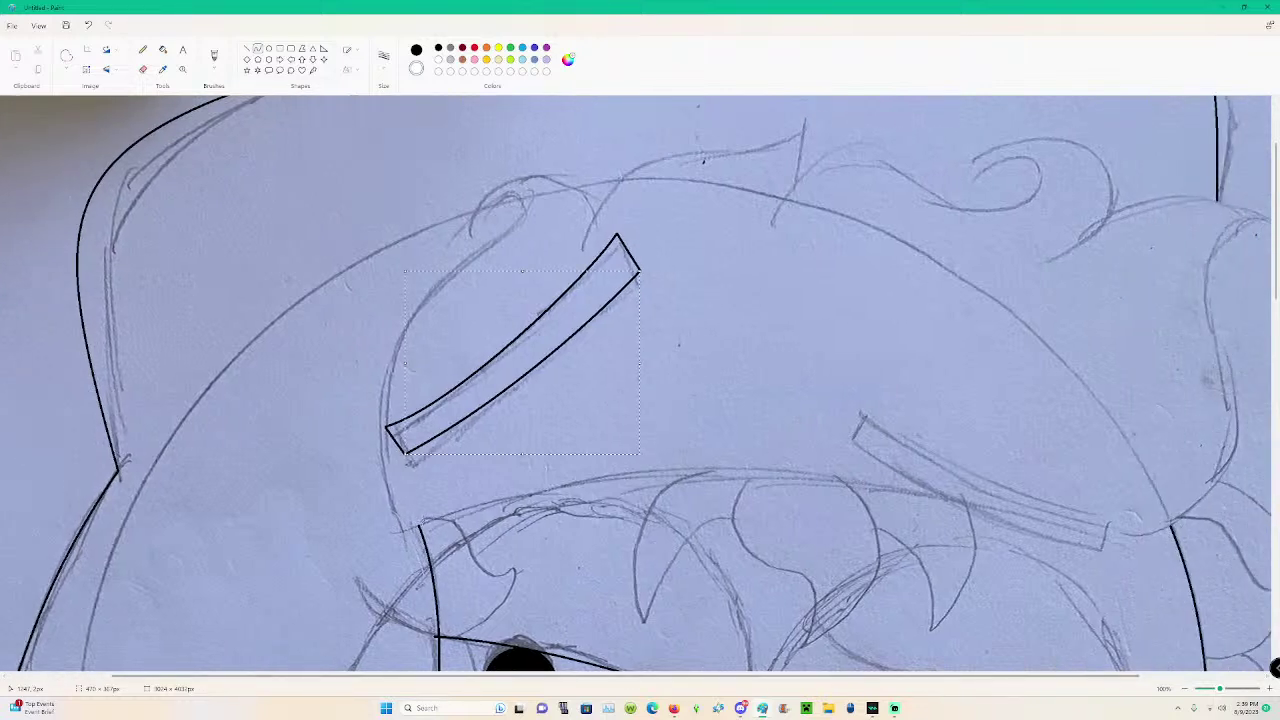
pyautogui.moveTo(408, 528)
pyautogui.mouseDown()
pyautogui.moveTo(1171, 511)
pyautogui.moveTo(1150, 535)
pyautogui.mouseUp()
pyautogui.moveTo(907, 523); pyautogui.dragTo(850, 450)
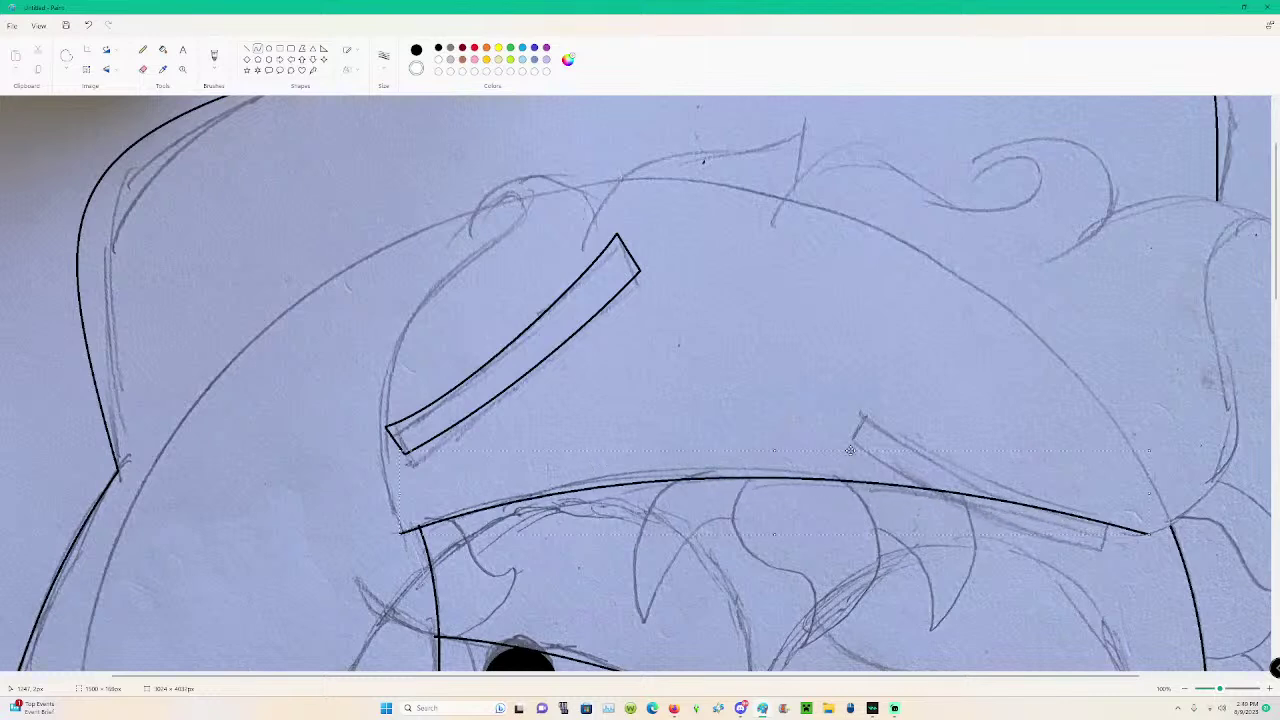
pyautogui.moveTo(720, 487); pyautogui.dragTo(780, 474)
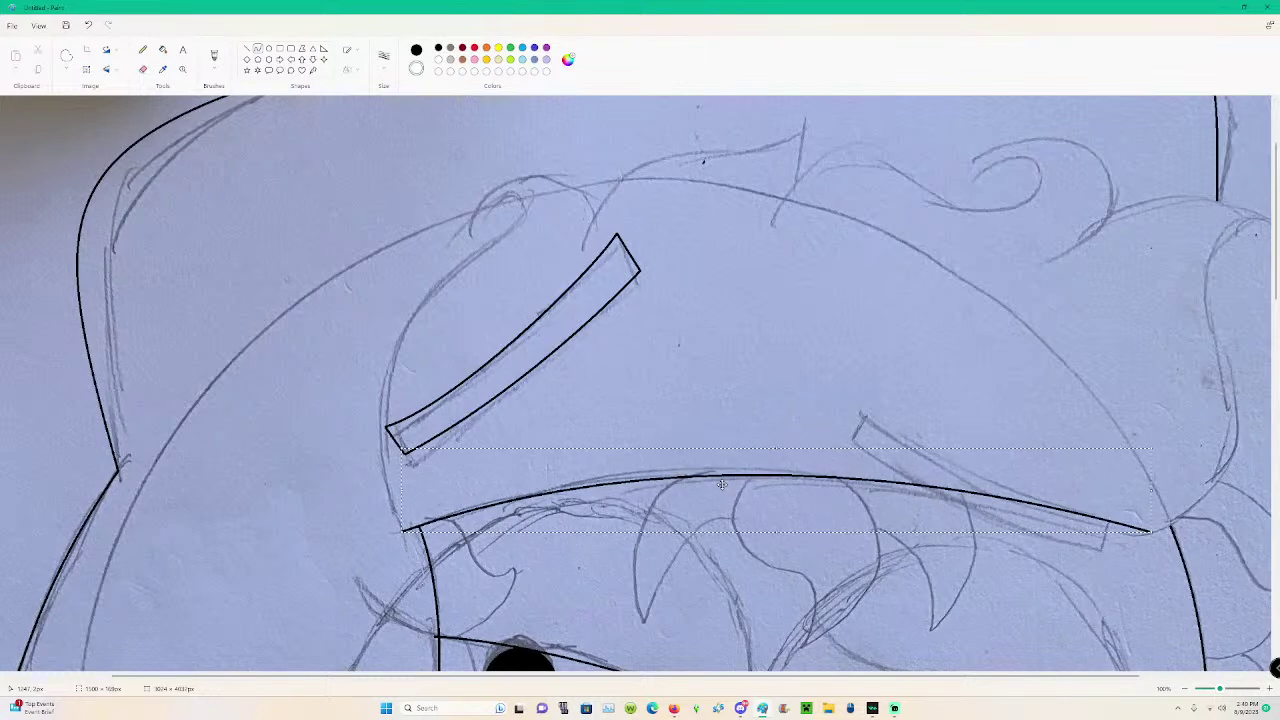
pyautogui.click(1237, 548)
pyautogui.moveTo(753, 683); pyautogui.dragTo(877, 683)
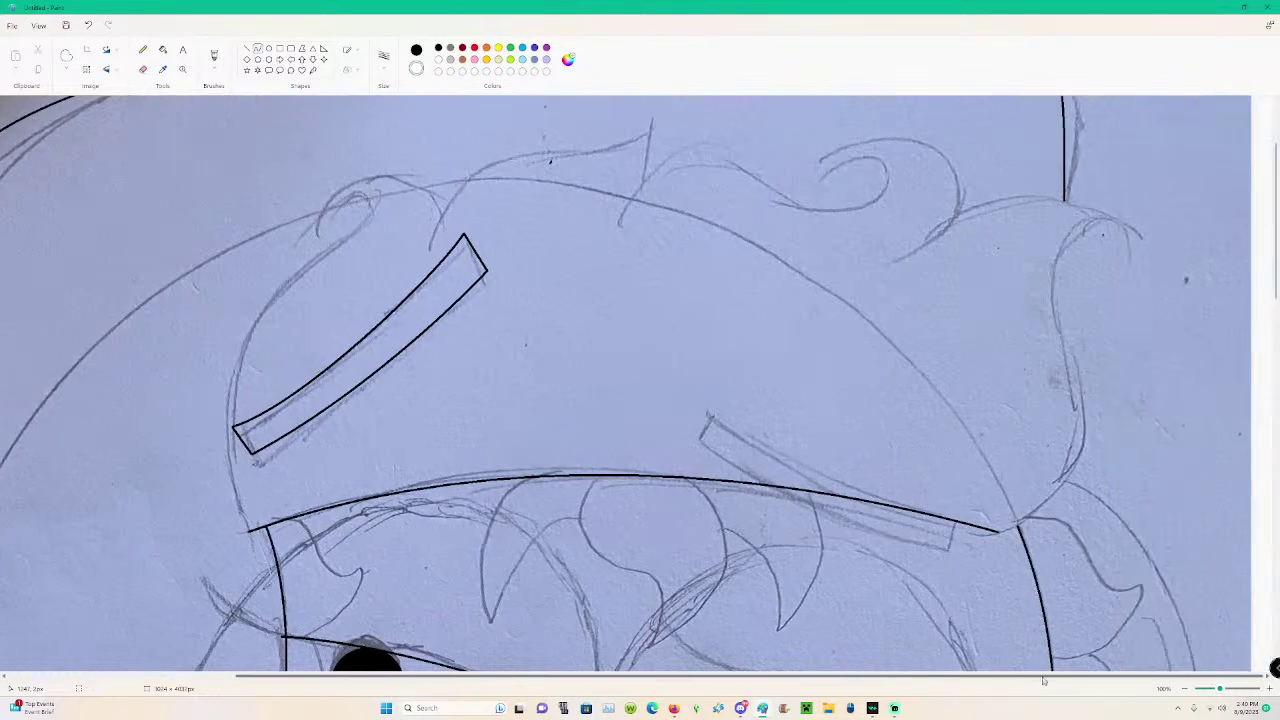
# Step: Draw the band's slightly curved left side, arched top edge and right side down to the lower edge
pyautogui.moveTo(248, 530)
pyautogui.mouseDown()
pyautogui.moveTo(249, 222)
pyautogui.moveTo(226, 236)
pyautogui.mouseUp()
pyautogui.click(222, 370)
pyautogui.click(222, 370)
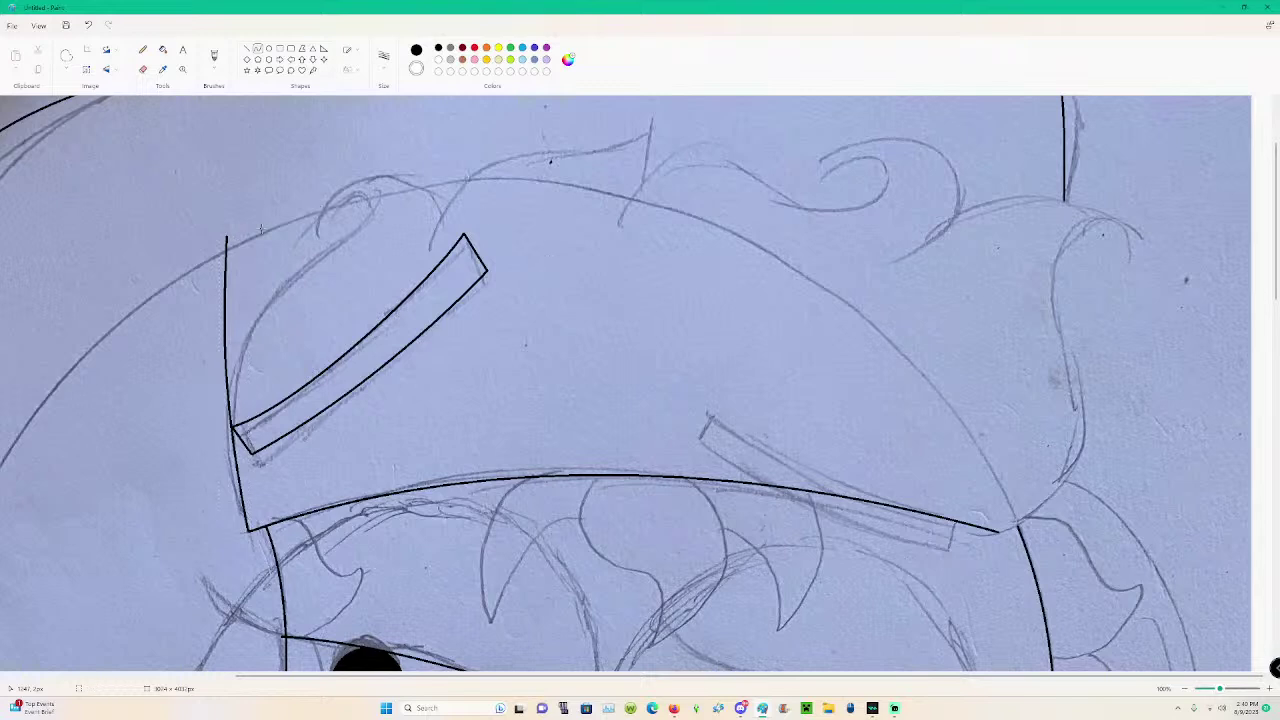
pyautogui.moveTo(226, 237); pyautogui.dragTo(1080, 238)
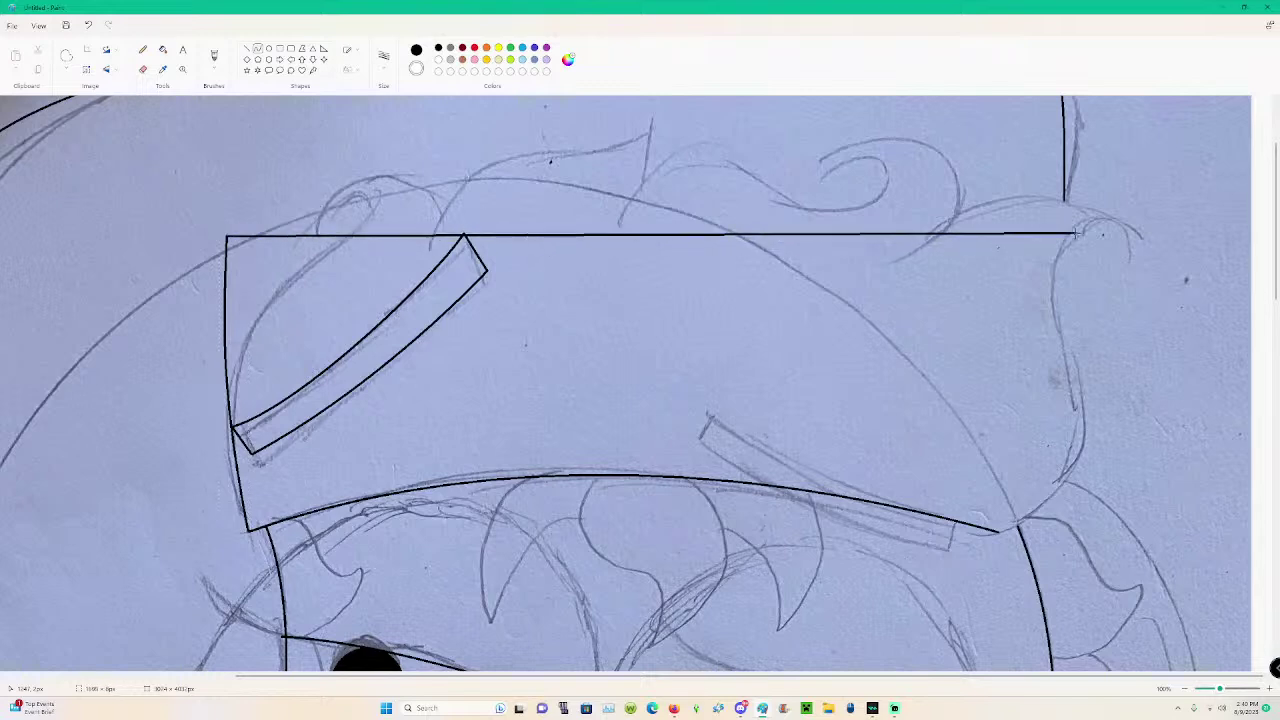
pyautogui.moveTo(478, 238)
pyautogui.mouseDown()
pyautogui.moveTo(450, 204)
pyautogui.moveTo(938, 200)
pyautogui.mouseUp()
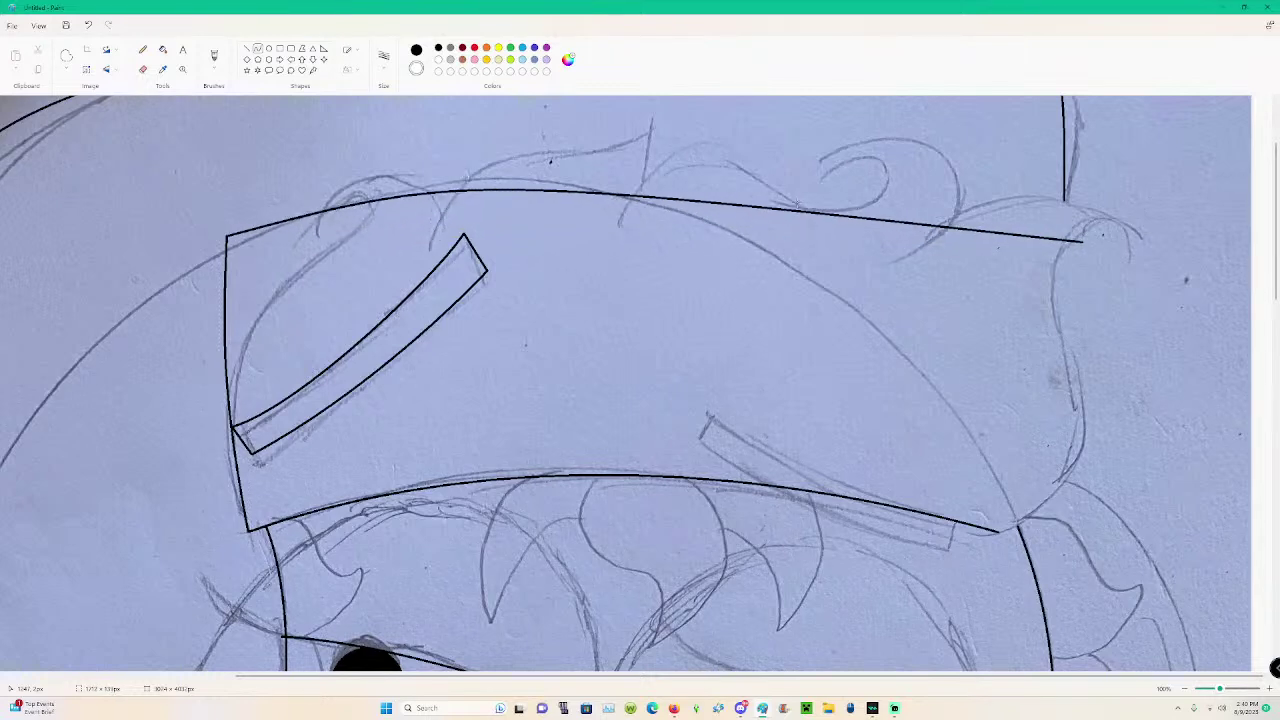
pyautogui.moveTo(1078, 240)
pyautogui.mouseDown()
pyautogui.moveTo(1016, 530)
pyautogui.moveTo(993, 532)
pyautogui.moveTo(1021, 544)
pyautogui.mouseUp()
pyautogui.hotkey('ctrl', 'z')
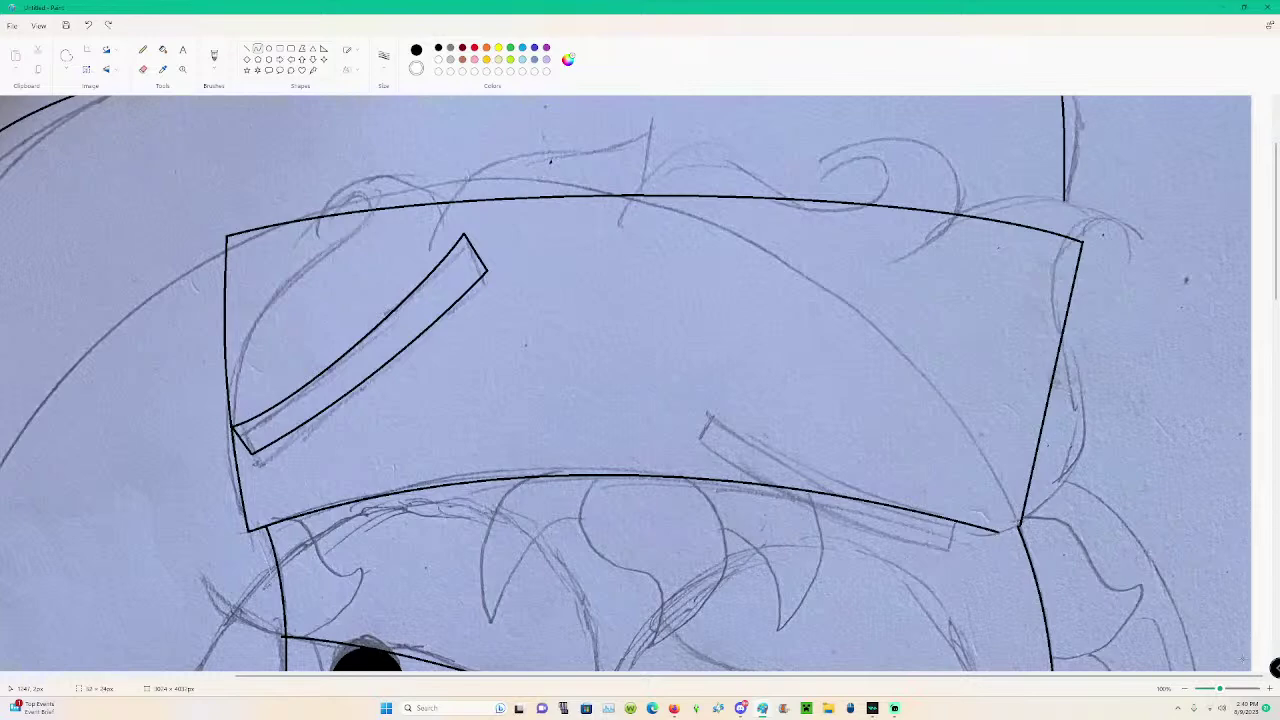
pyautogui.click(1270, 688)
# Step: Extend the black lower edge into the corner and add a dark red stroke up into the junction
pyautogui.hscroll(5, 640, 383)
pyautogui.hscroll(3, 640, 383)
pyautogui.scroll(-3, 640, 383)
pyautogui.scroll(-3, 817, 363)
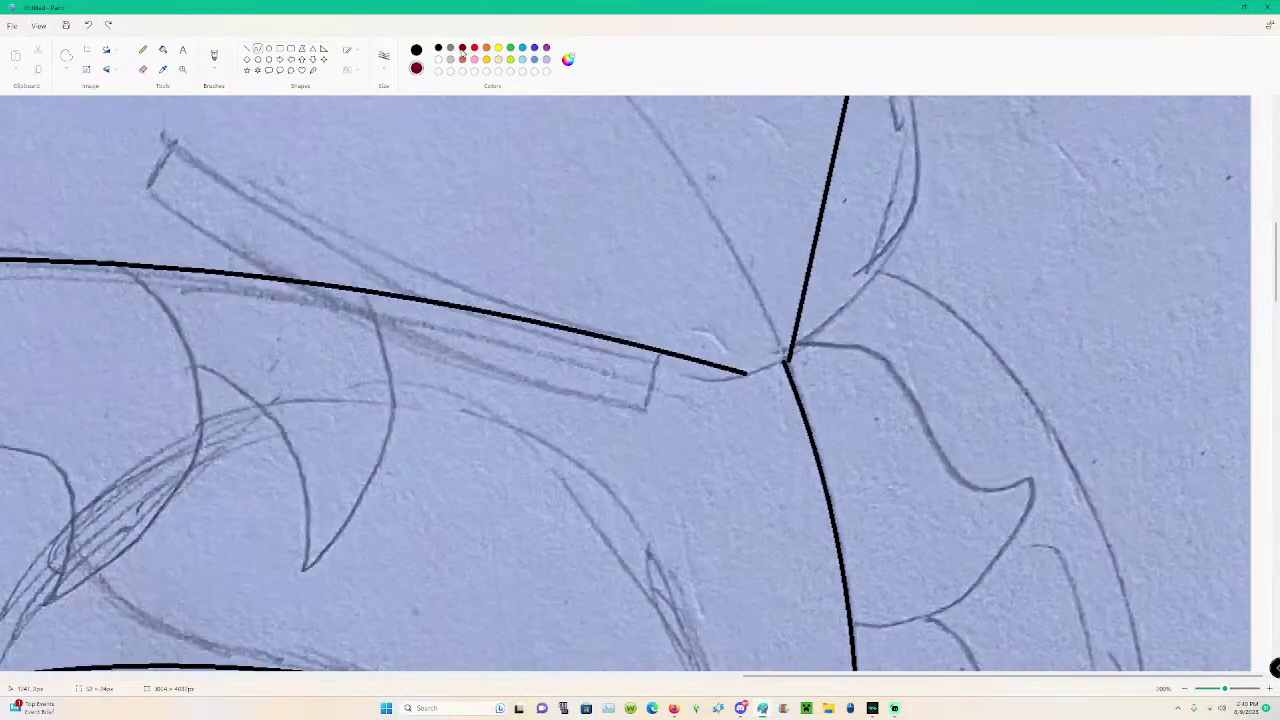
pyautogui.moveTo(723, 366); pyautogui.dragTo(780, 386)
pyautogui.click(462, 48)
pyautogui.click(257, 50)
pyautogui.moveTo(782, 385); pyautogui.dragTo(790, 350)
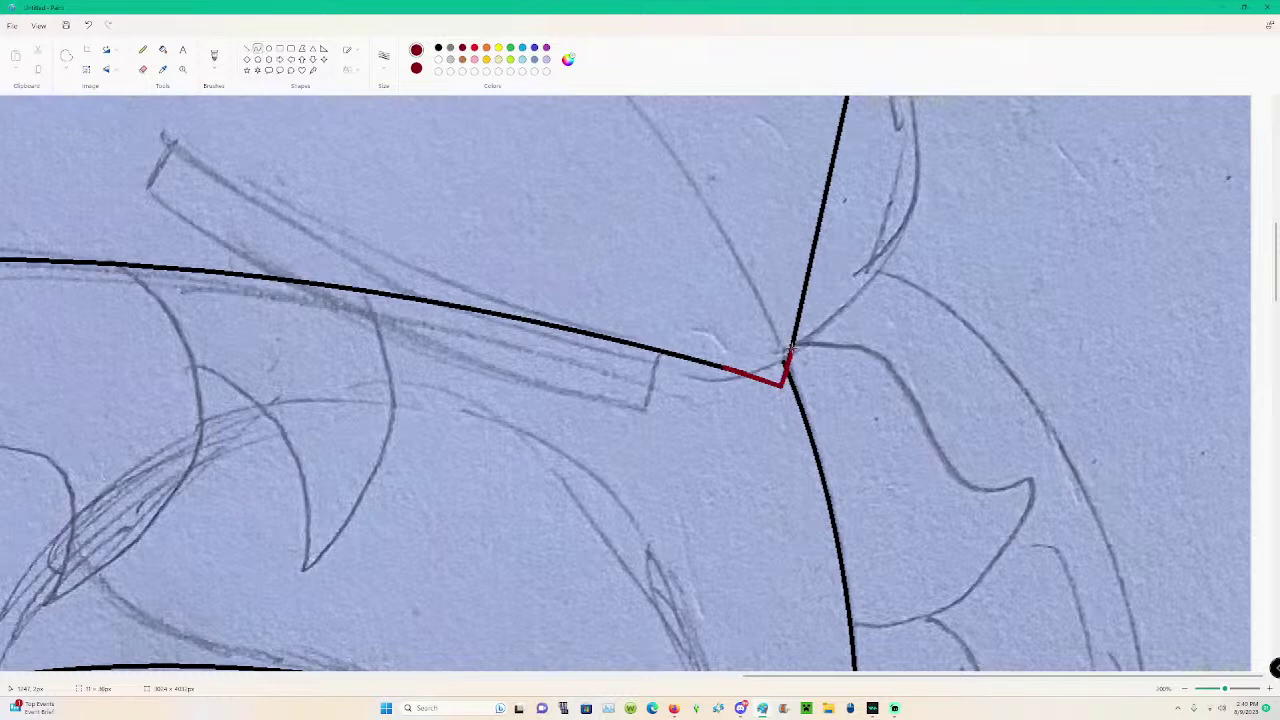
# Step: Fill the red junction piece black, after trying the paper's light blue first
pyautogui.click(163, 69)
pyautogui.click(680, 274)
pyautogui.click(568, 59)
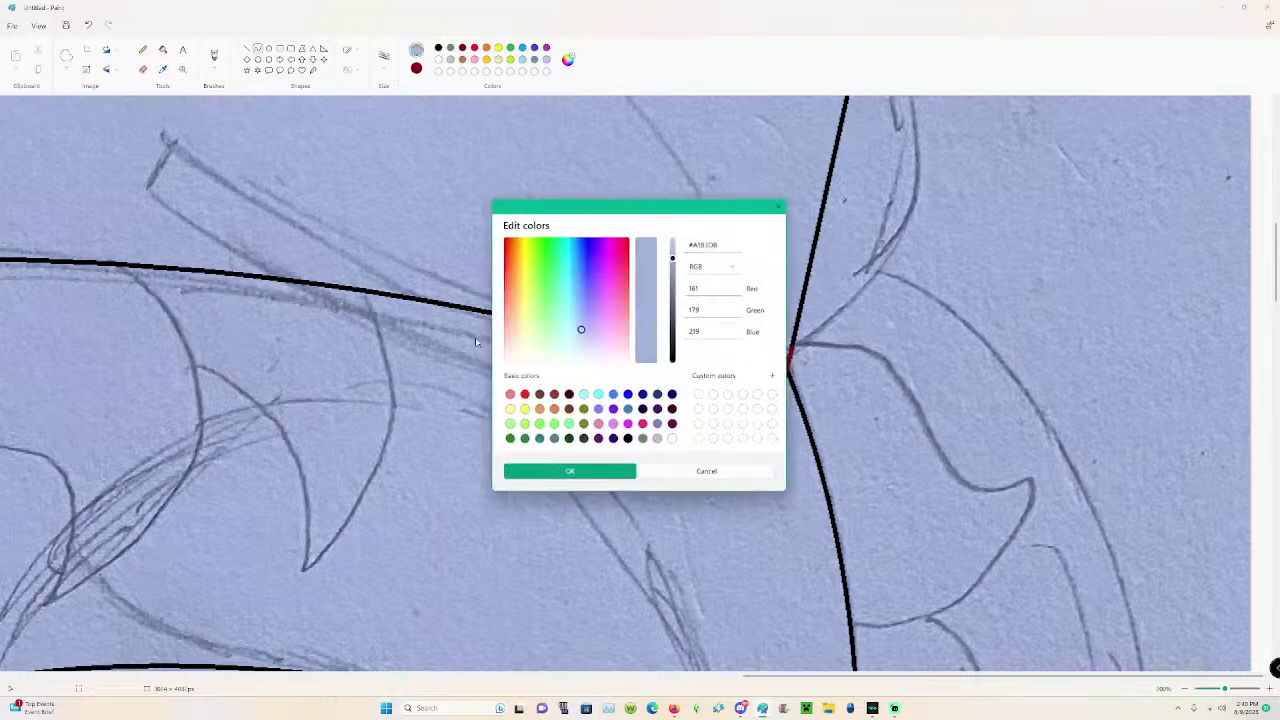
pyautogui.click(570, 468)
pyautogui.click(163, 49)
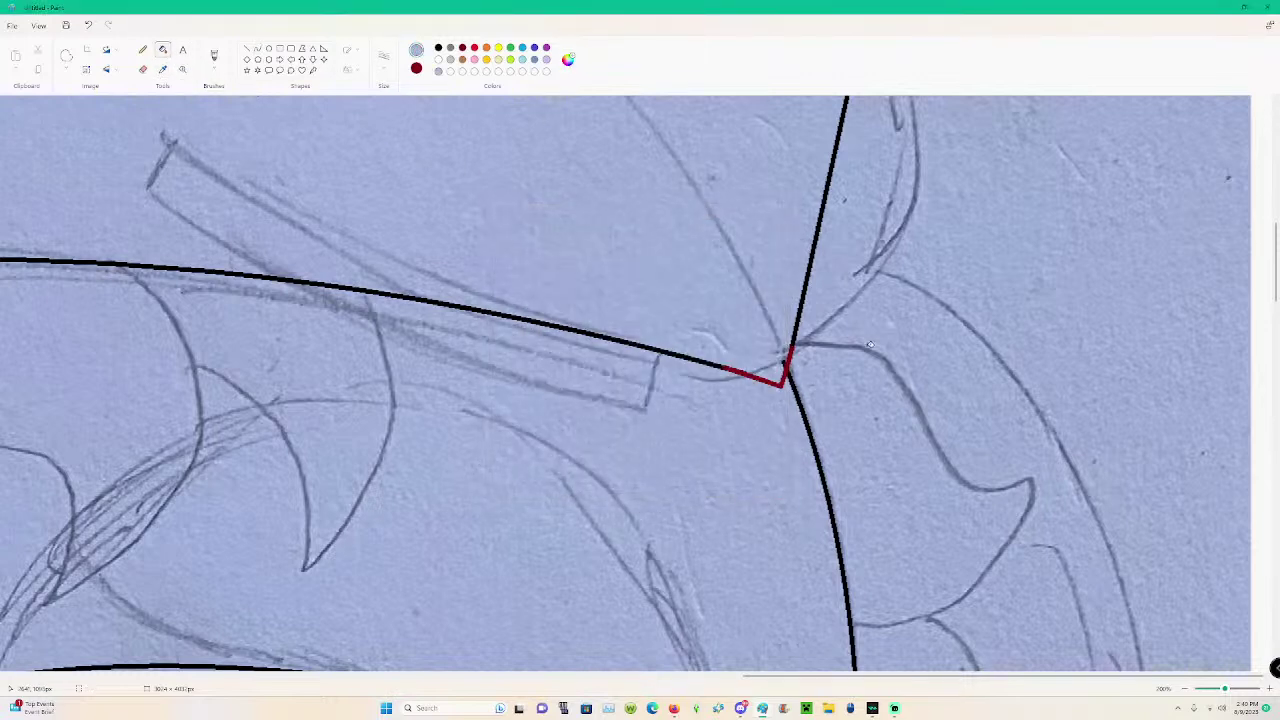
pyautogui.click(787, 362)
pyautogui.hotkey('ctrl', 'z')
pyautogui.click(438, 48)
pyautogui.click(790, 355)
pyautogui.click(257, 49)
pyautogui.click(1184, 688)
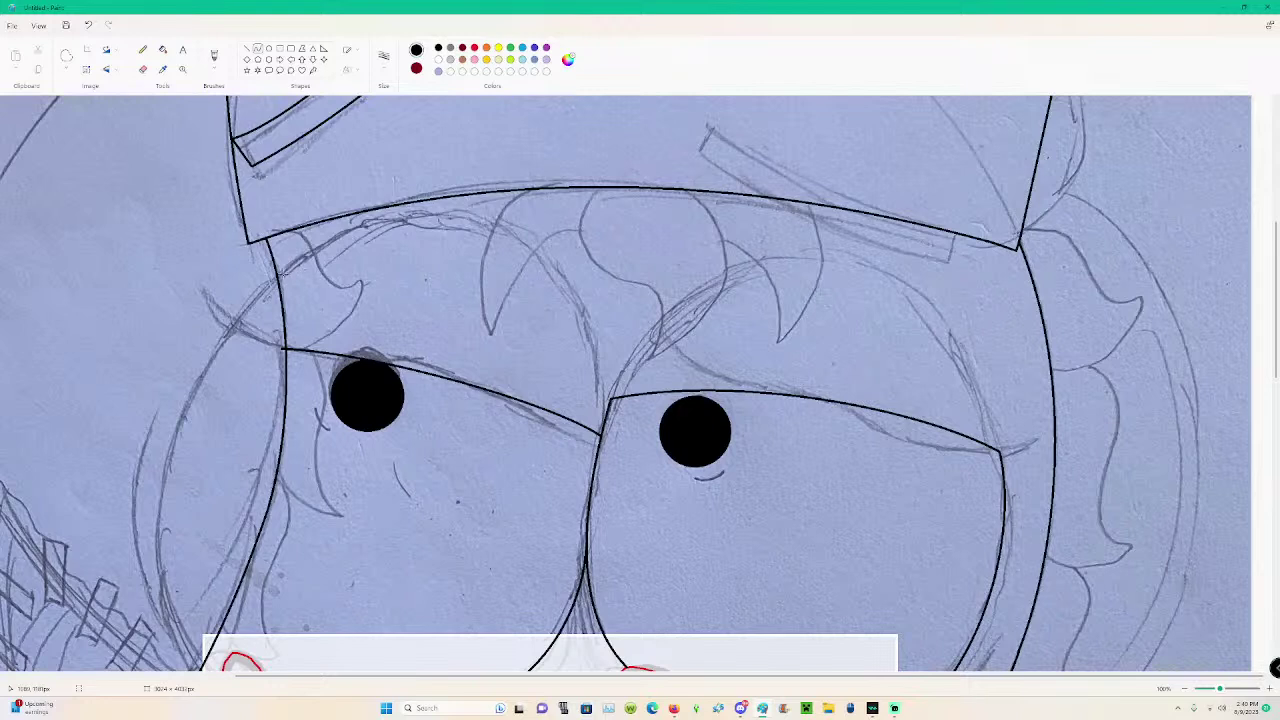
# Step: Draw black arches over both eyes, curving the right arch down to the eye line
pyautogui.moveTo(278, 276); pyautogui.dragTo(668, 200)
pyautogui.moveTo(607, 398); pyautogui.dragTo(866, 265)
pyautogui.moveTo(738, 331); pyautogui.dragTo(722, 224)
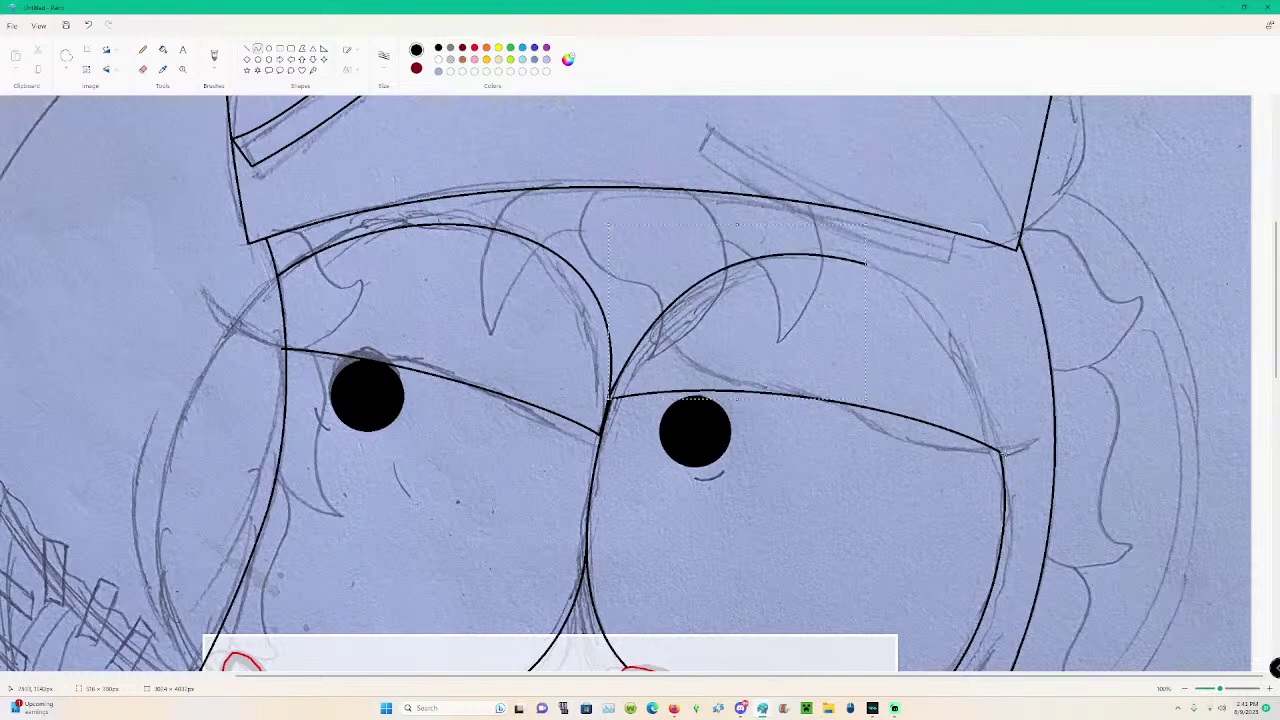
pyautogui.moveTo(1000, 450); pyautogui.dragTo(941, 268)
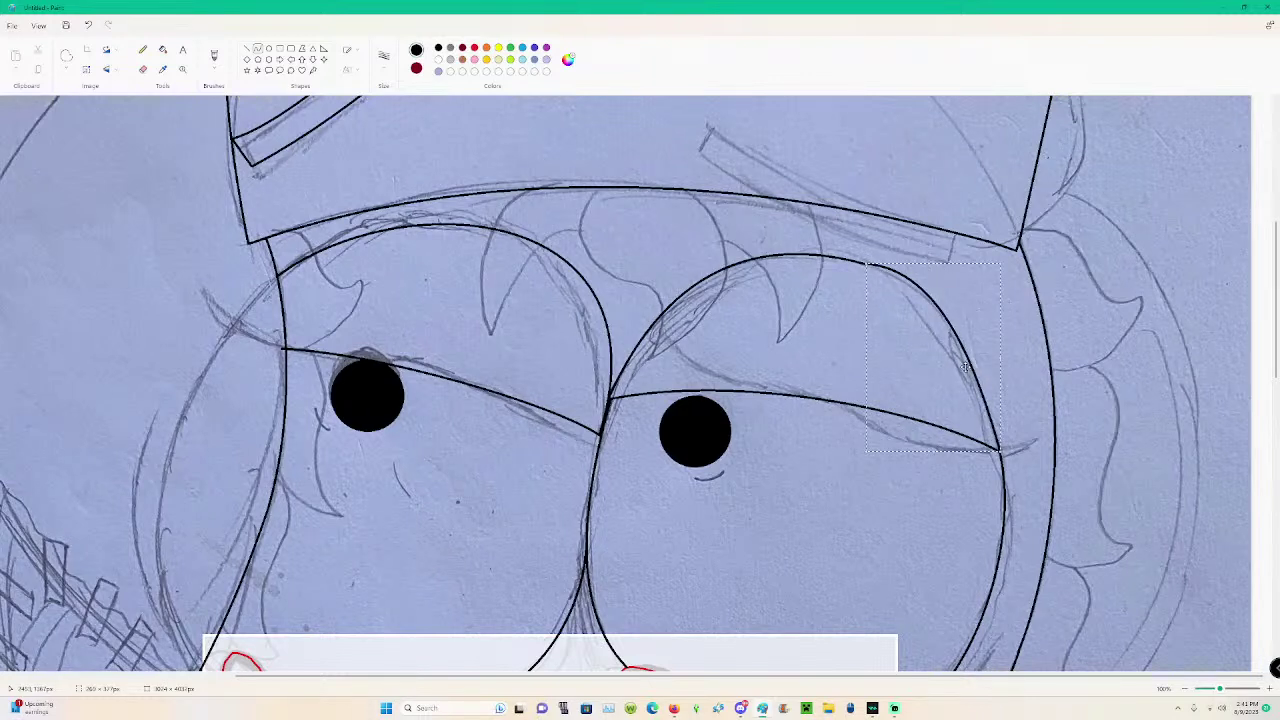
pyautogui.click(1269, 688)
pyautogui.moveTo(754, 680); pyautogui.dragTo(1200, 680)
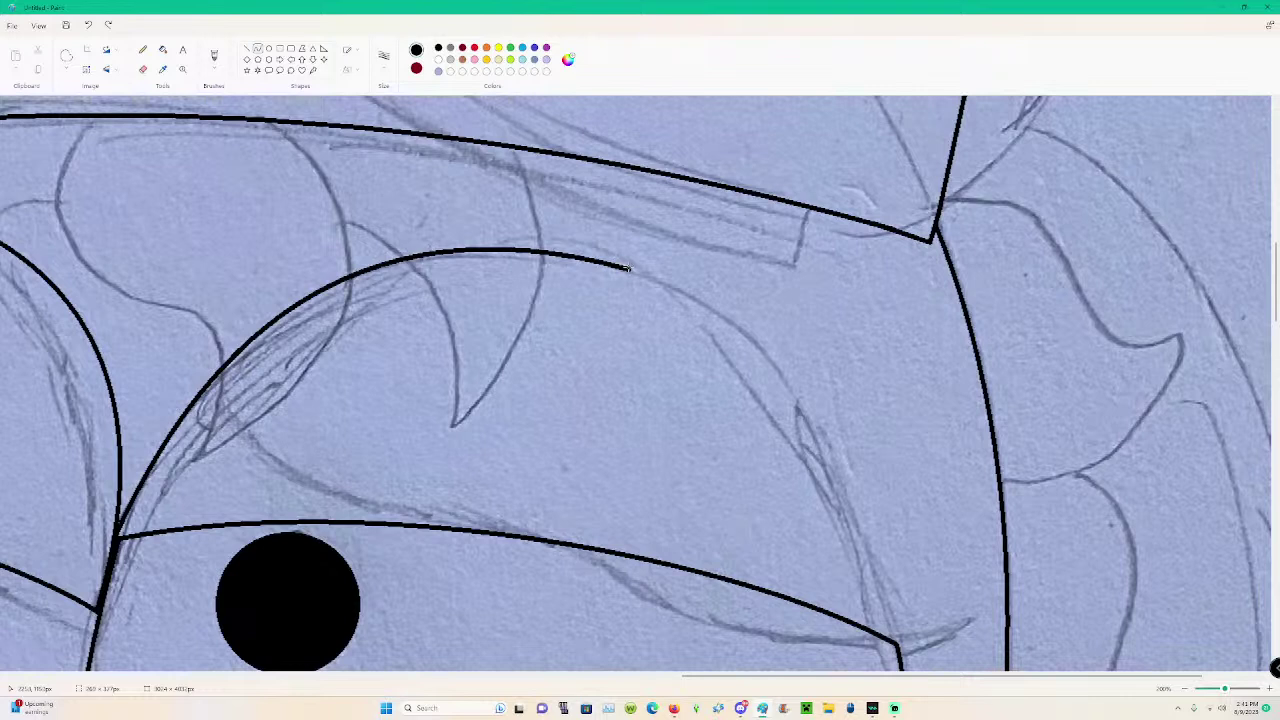
pyautogui.moveTo(627, 267)
pyautogui.mouseDown()
pyautogui.moveTo(823, 434)
pyautogui.moveTo(893, 640)
pyautogui.mouseUp()
pyautogui.moveTo(823, 548); pyautogui.dragTo(845, 403)
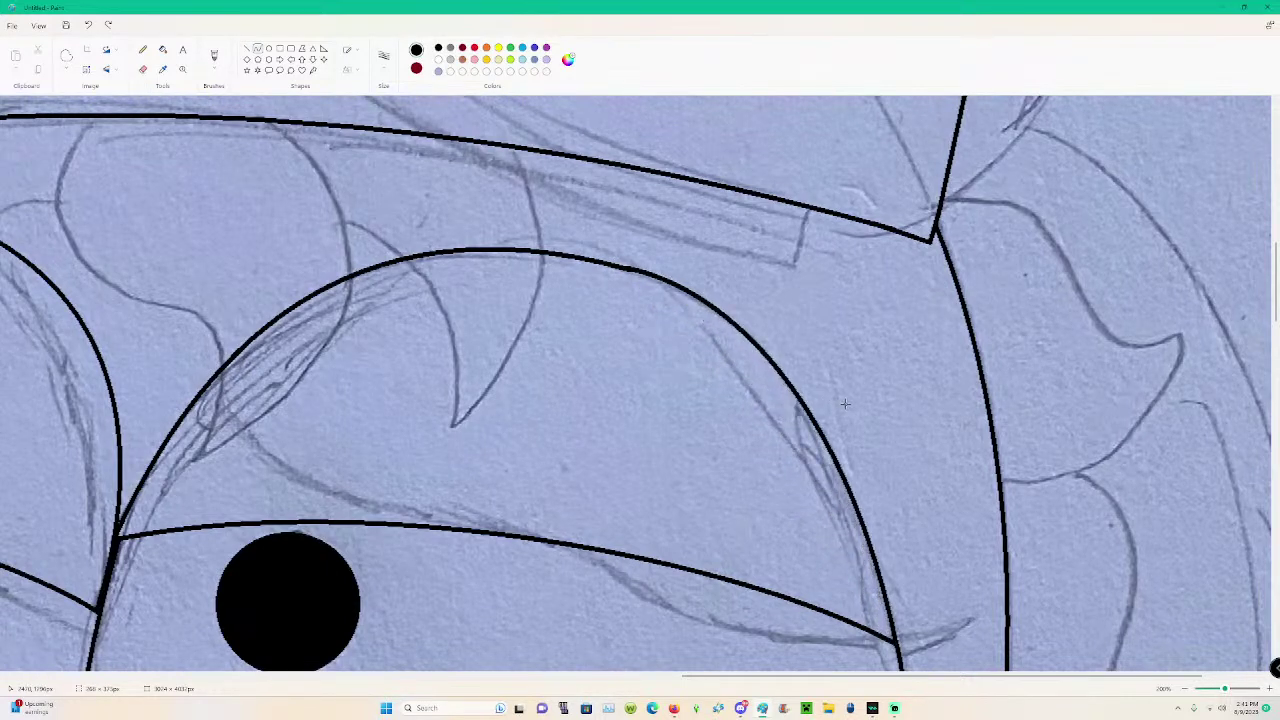
pyautogui.click(745, 710)
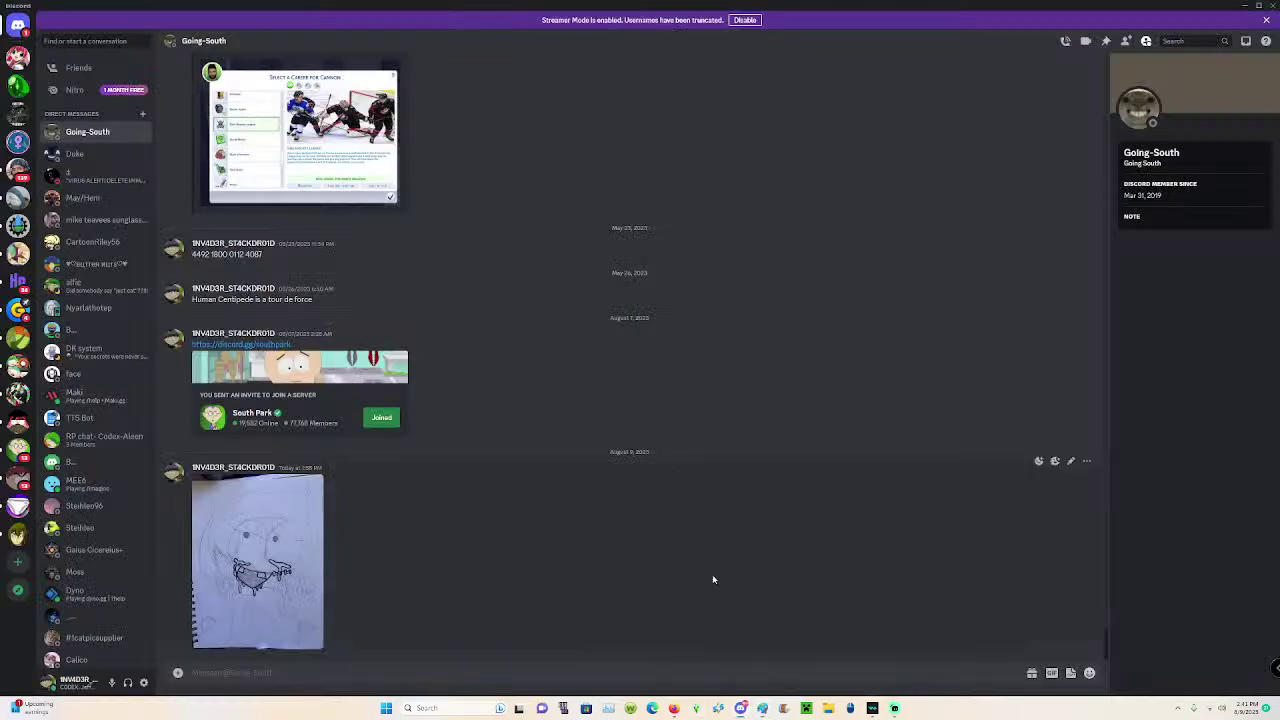
# Step: Switch from Discord to the YouTube tab in Firefox
pyautogui.click(674, 708)
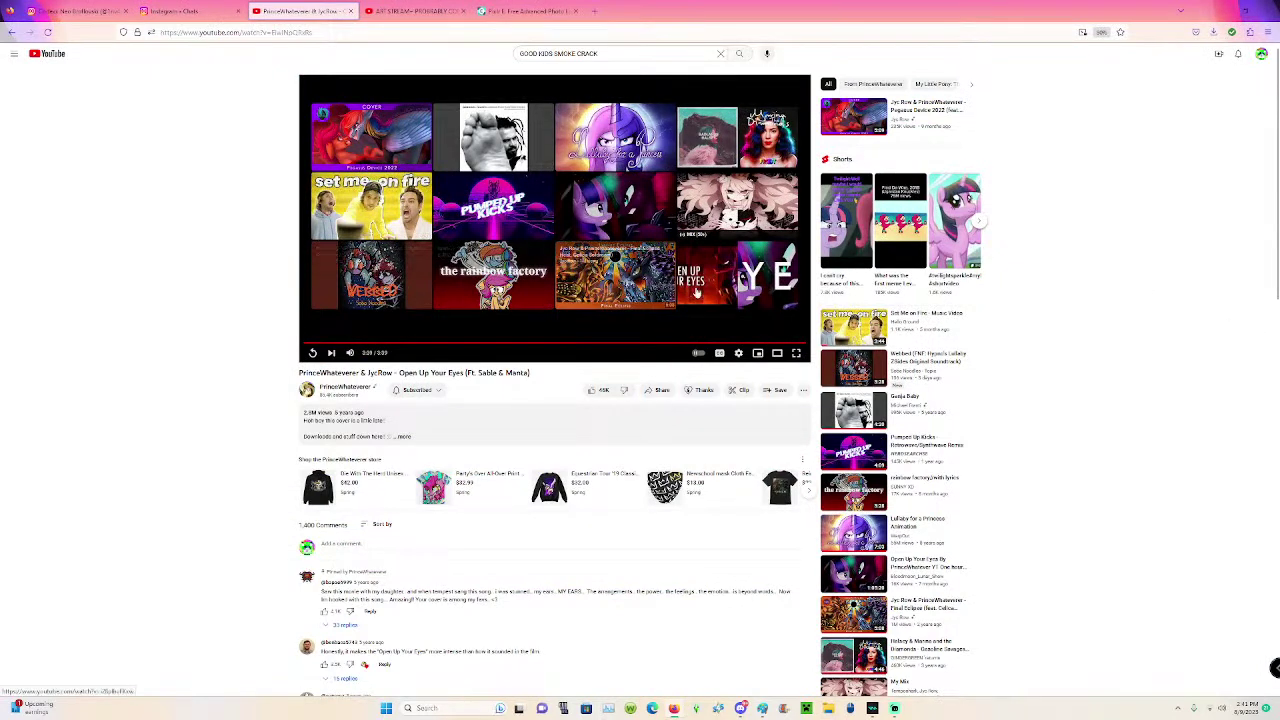
# Step: Search YouTube for 'LEAFY IS LITTERALLY' and play the first result, then return to Paint
pyautogui.click(720, 53)
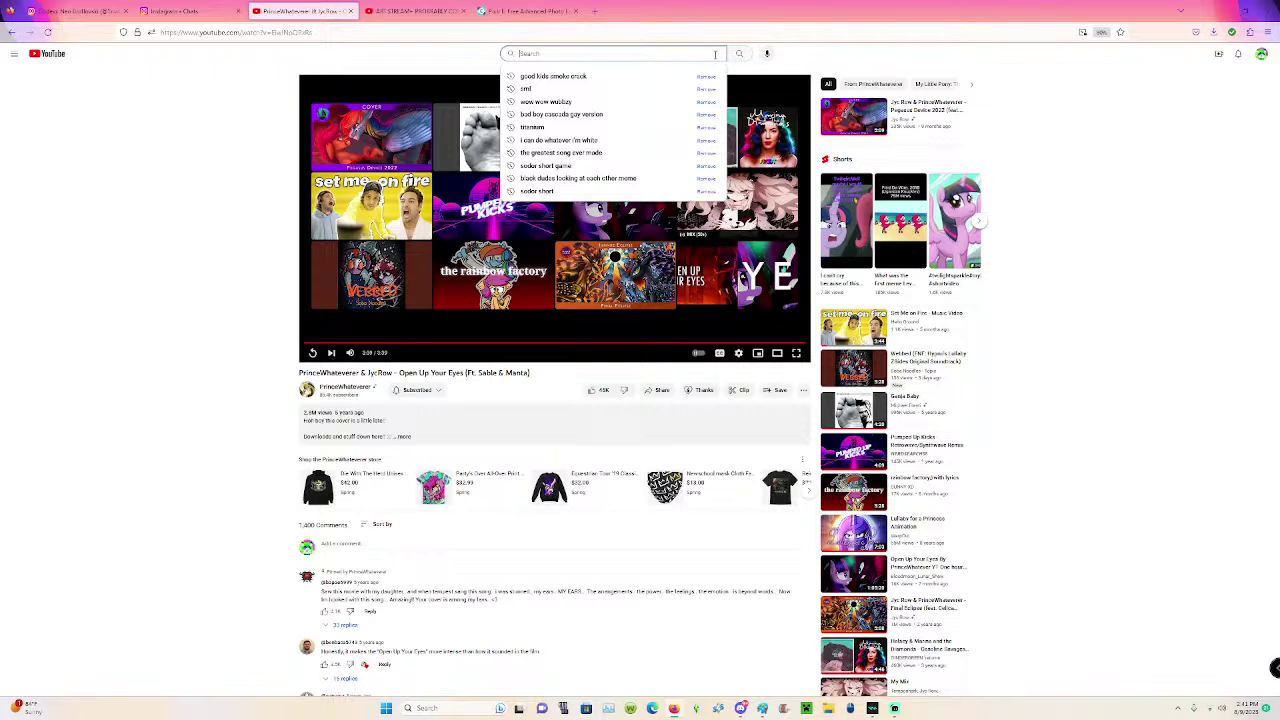
pyautogui.write('LEAF')
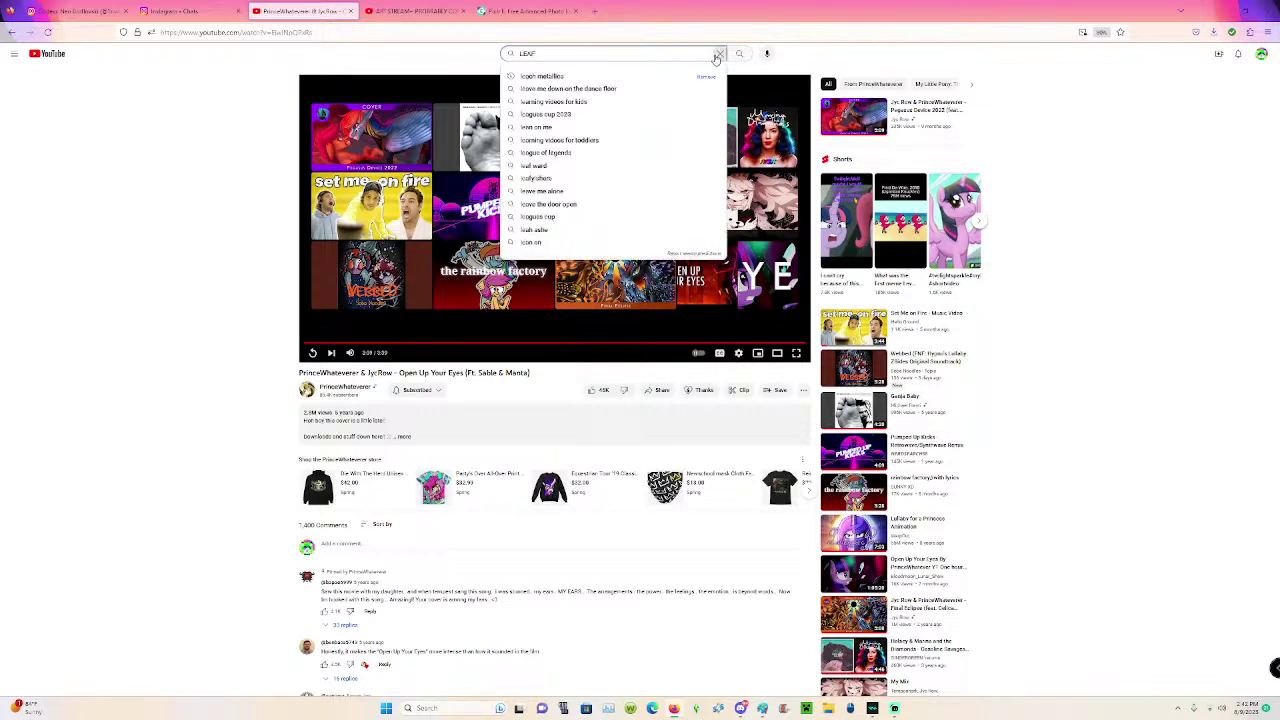
pyautogui.write('Y IS LITTERALLY')
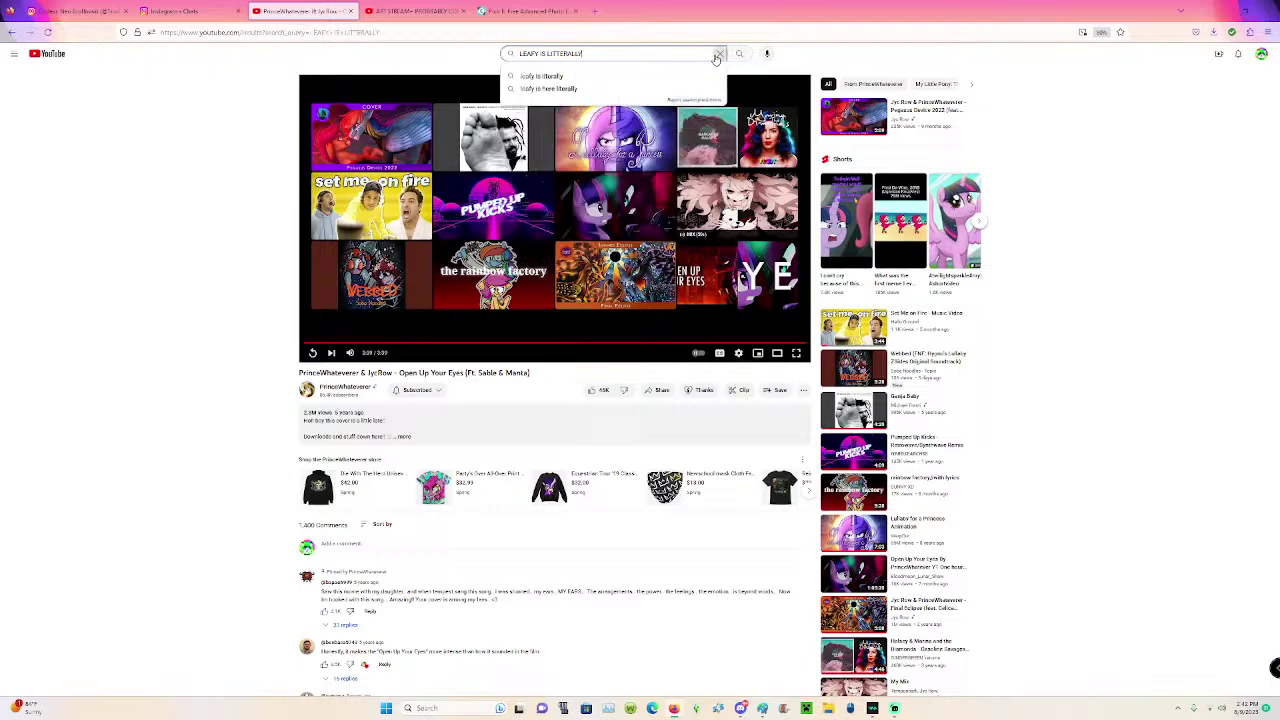
pyautogui.press('Return')
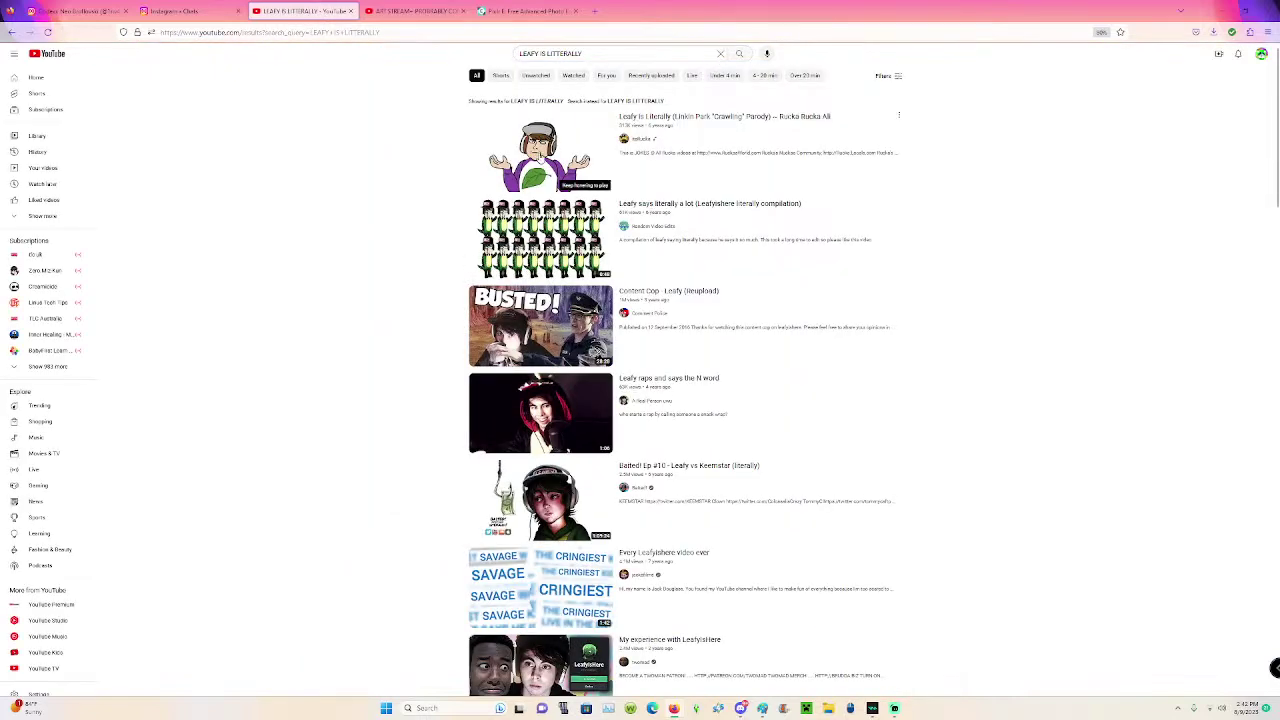
pyautogui.click(586, 150)
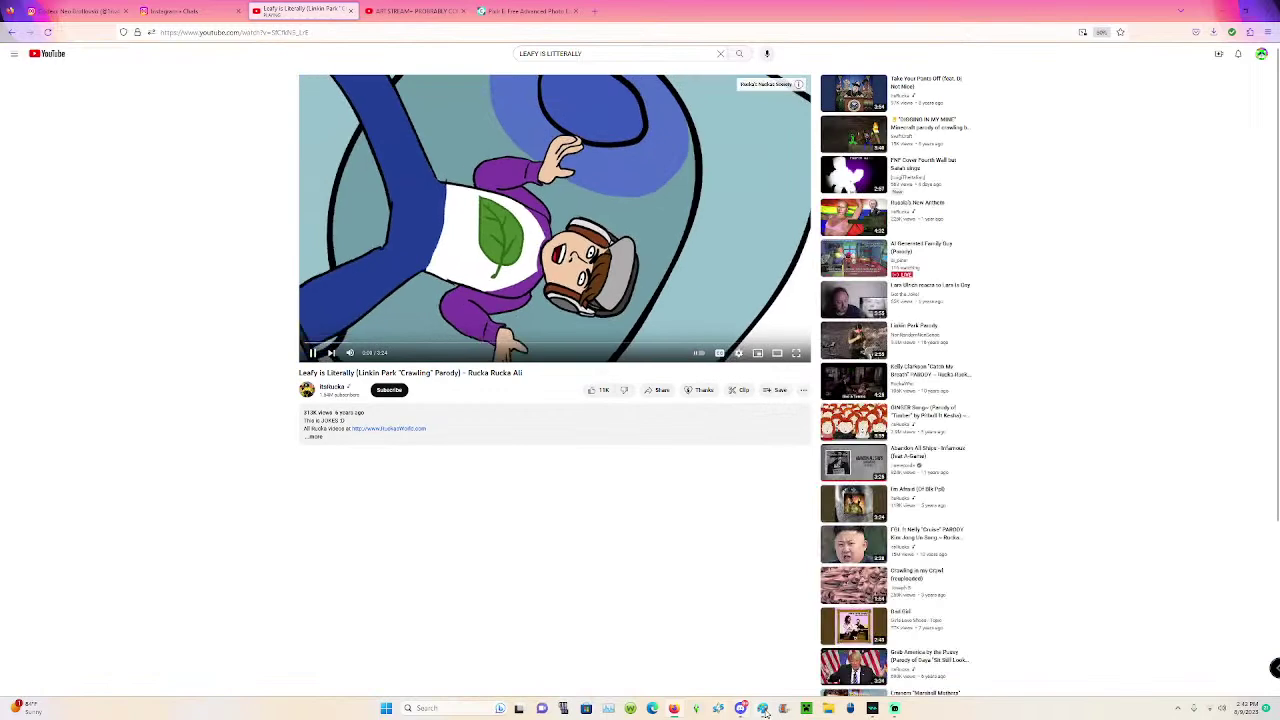
pyautogui.moveTo(895, 711)
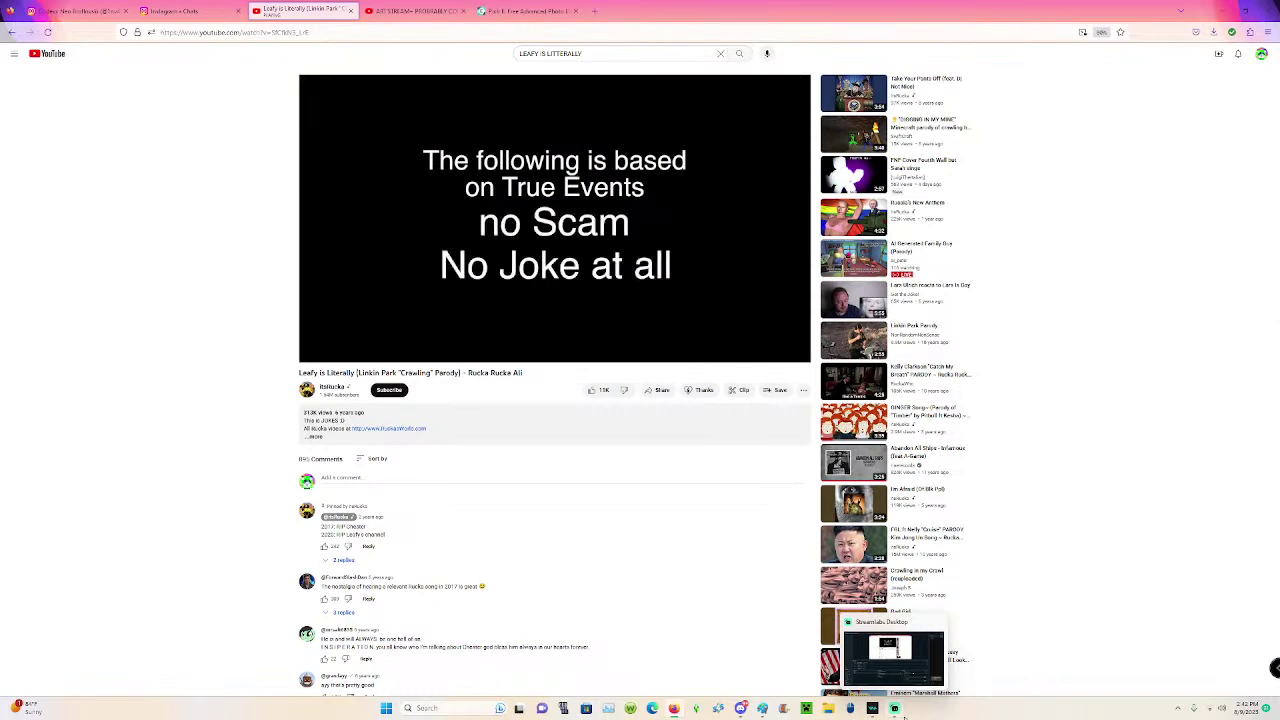
pyautogui.click(900, 712)
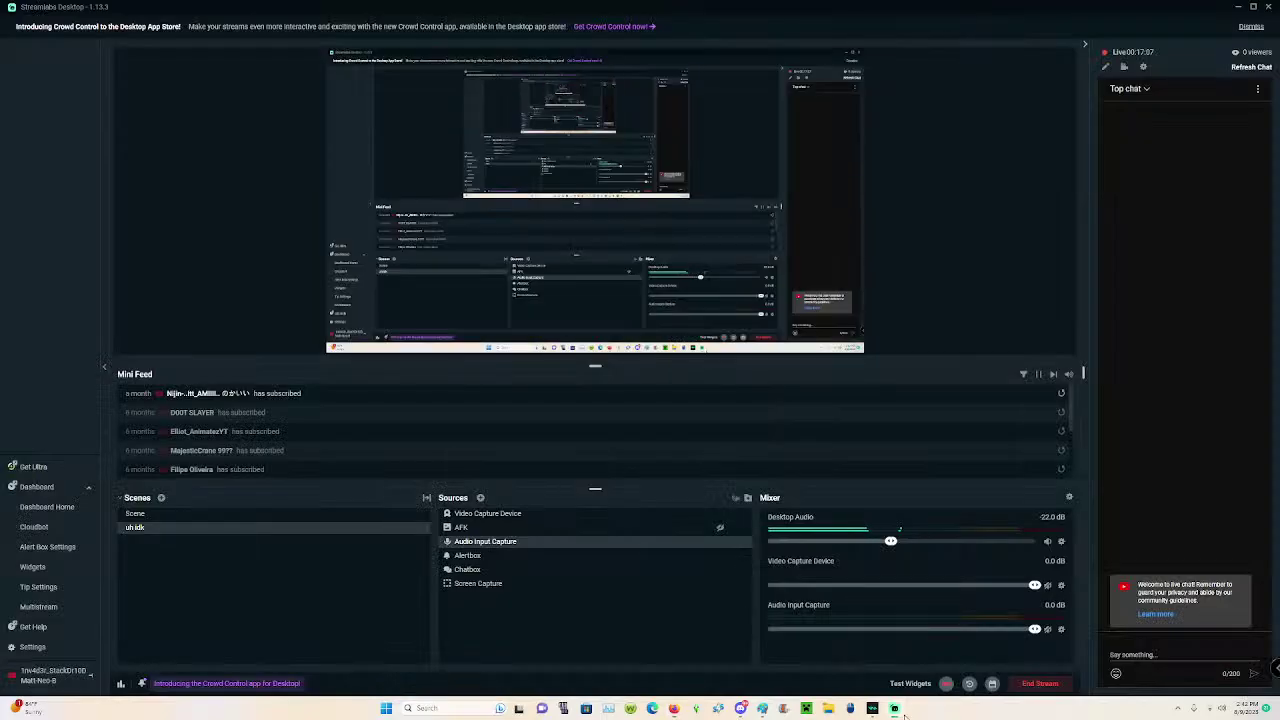
pyautogui.click(760, 708)
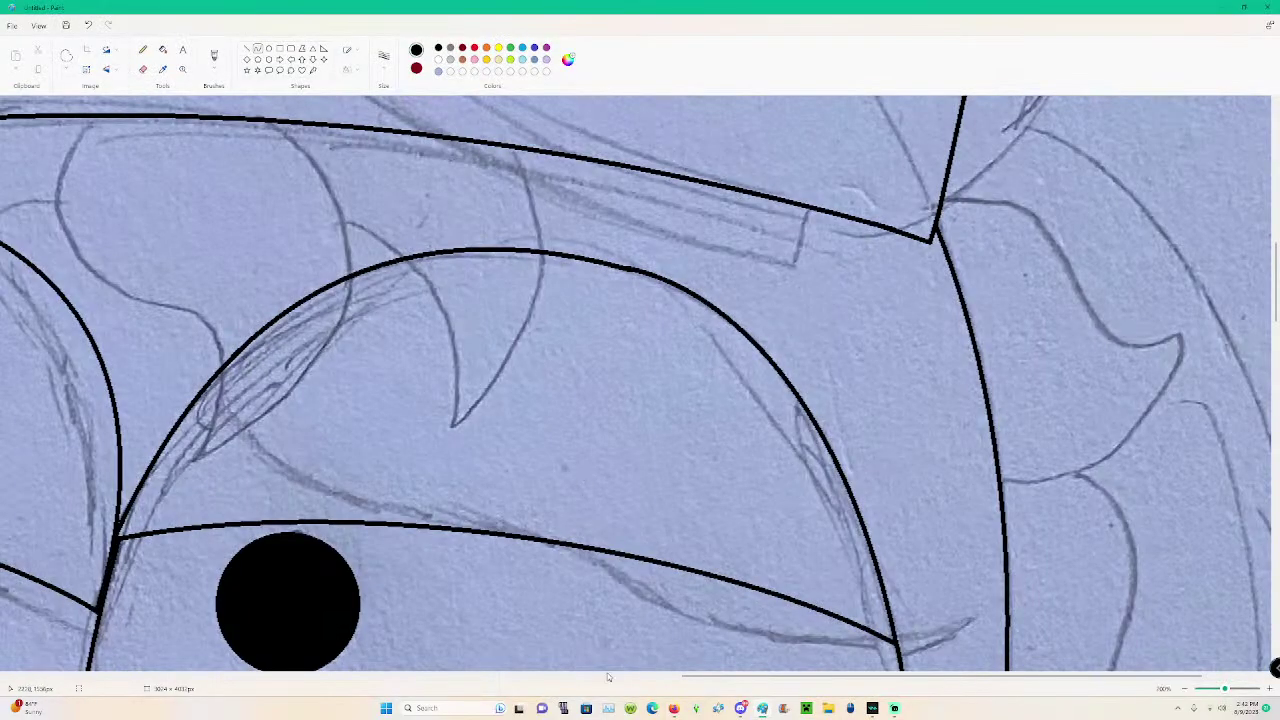
# Step: Scroll around the canvas and zoom out to 50% to see the whole drawing and phone sketch
pyautogui.hscroll(-5, 692, 680)
pyautogui.scroll(-2, 668, 505)
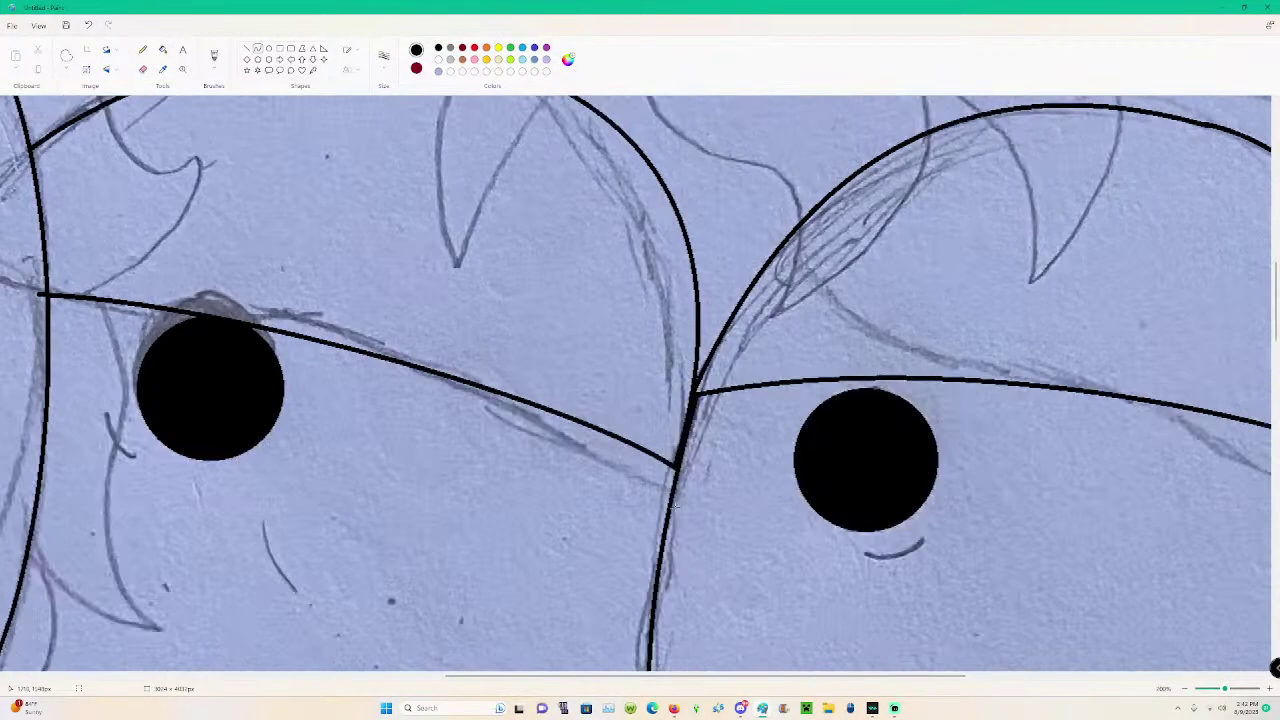
pyautogui.click(1184, 688)
pyautogui.scroll(-3, 720, 480)
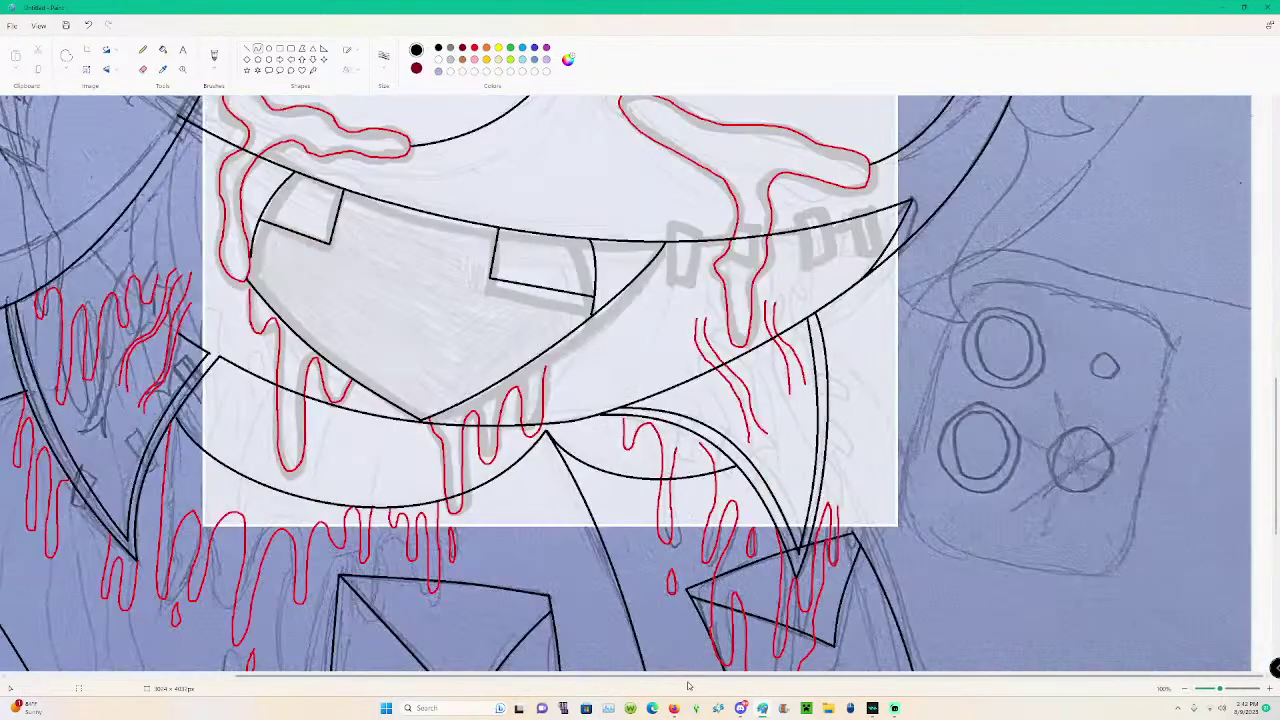
pyautogui.moveTo(692, 684); pyautogui.dragTo(504, 684)
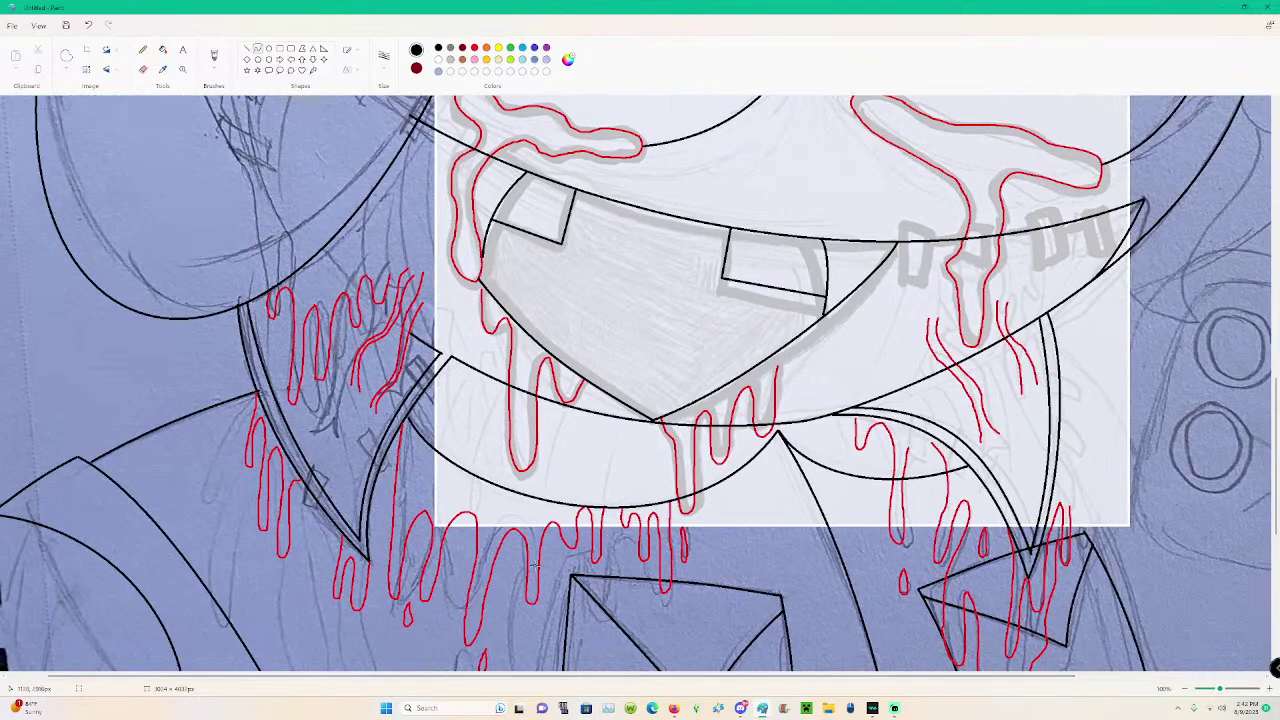
pyautogui.scroll(5, 534, 565)
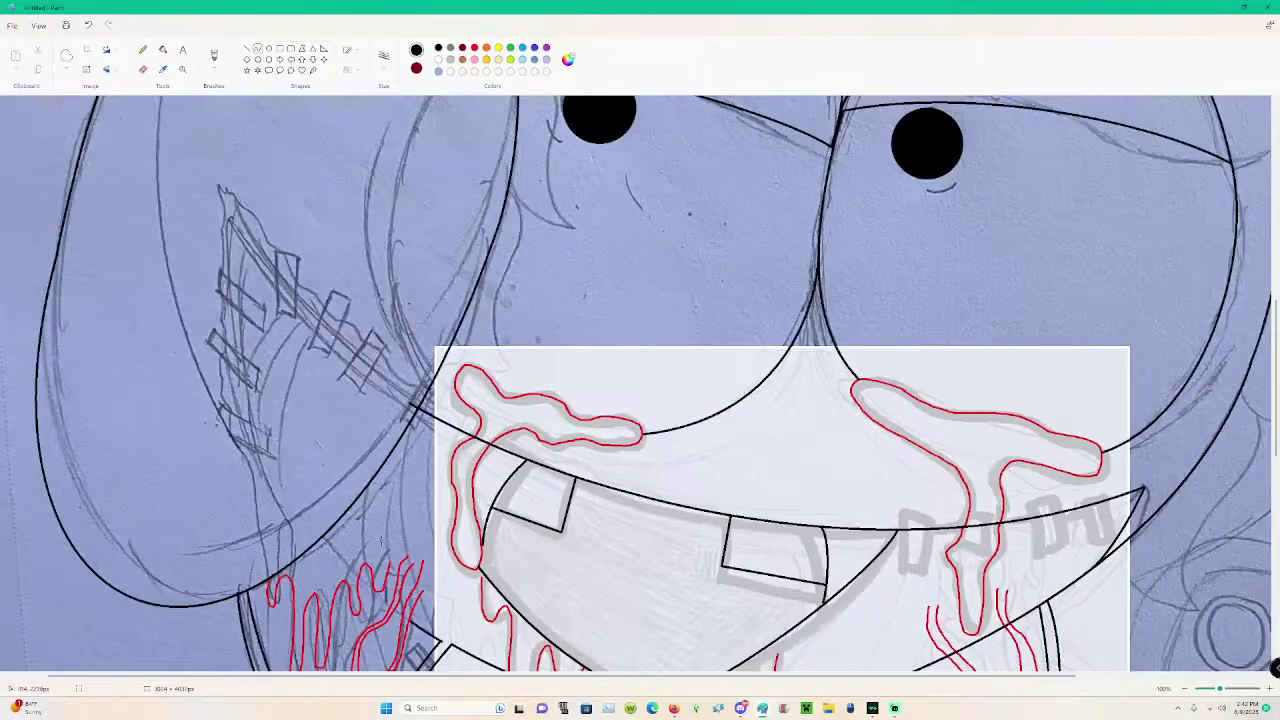
pyautogui.scroll(-3, 374, 550)
pyautogui.scroll(-6, 404, 524)
pyautogui.scroll(-3, 576, 516)
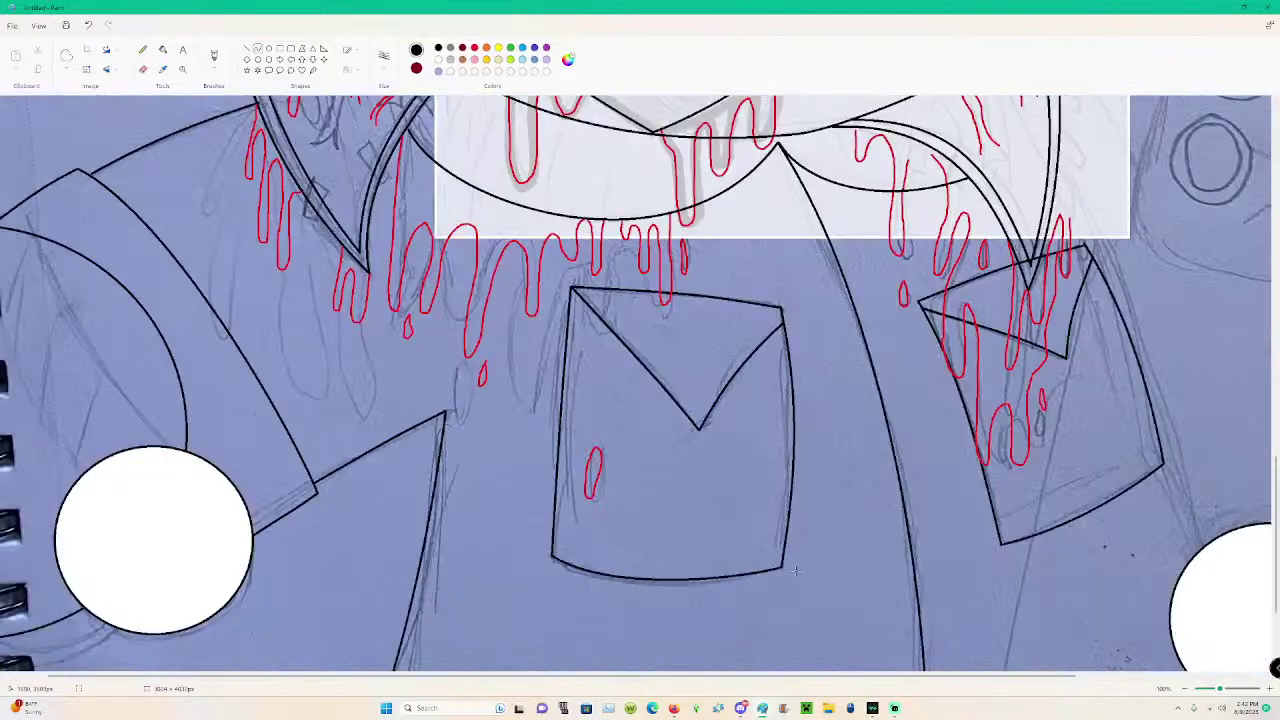
pyautogui.scroll(-4, 576, 516)
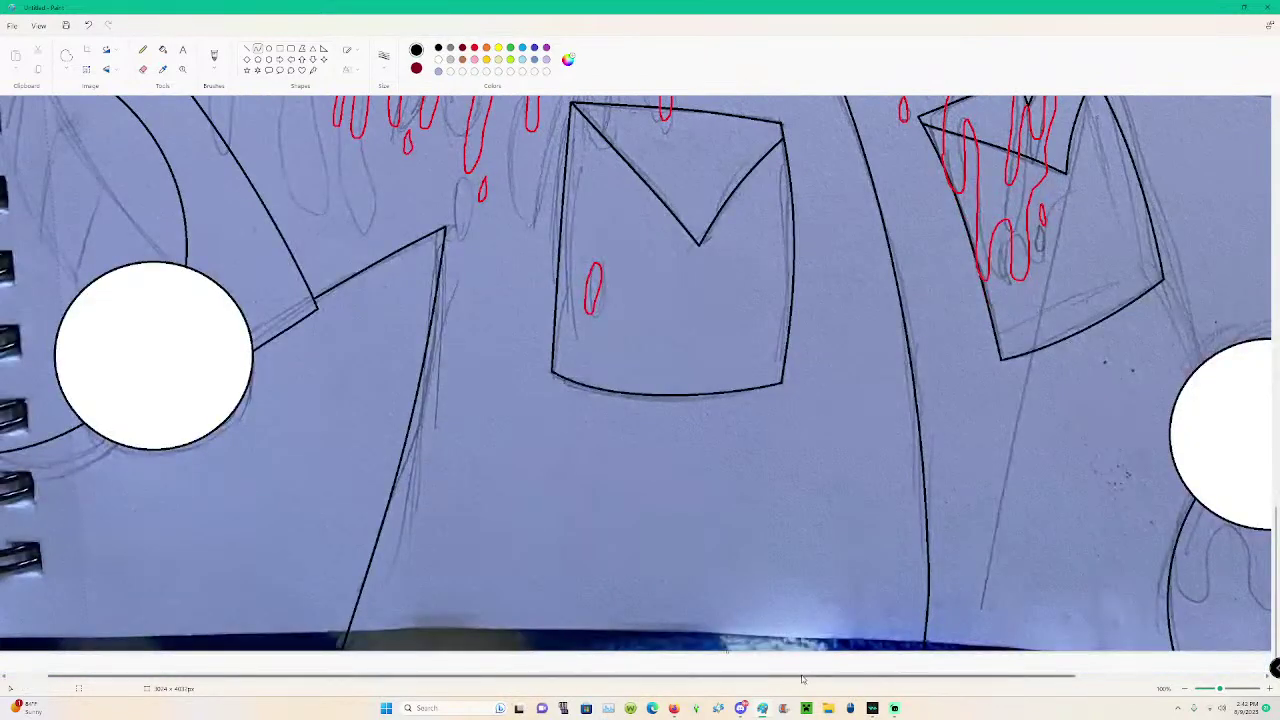
pyautogui.moveTo(897, 676); pyautogui.dragTo(1083, 676)
pyautogui.scroll(3, 1078, 600)
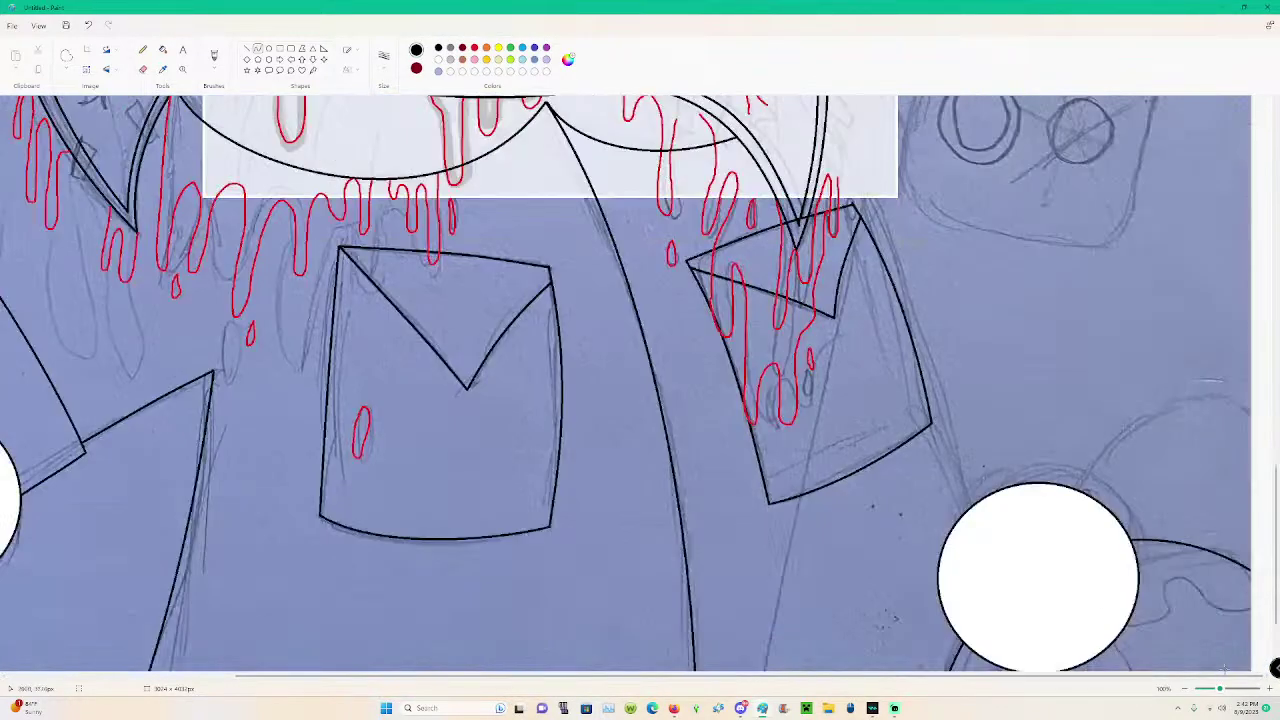
pyautogui.click(1184, 688)
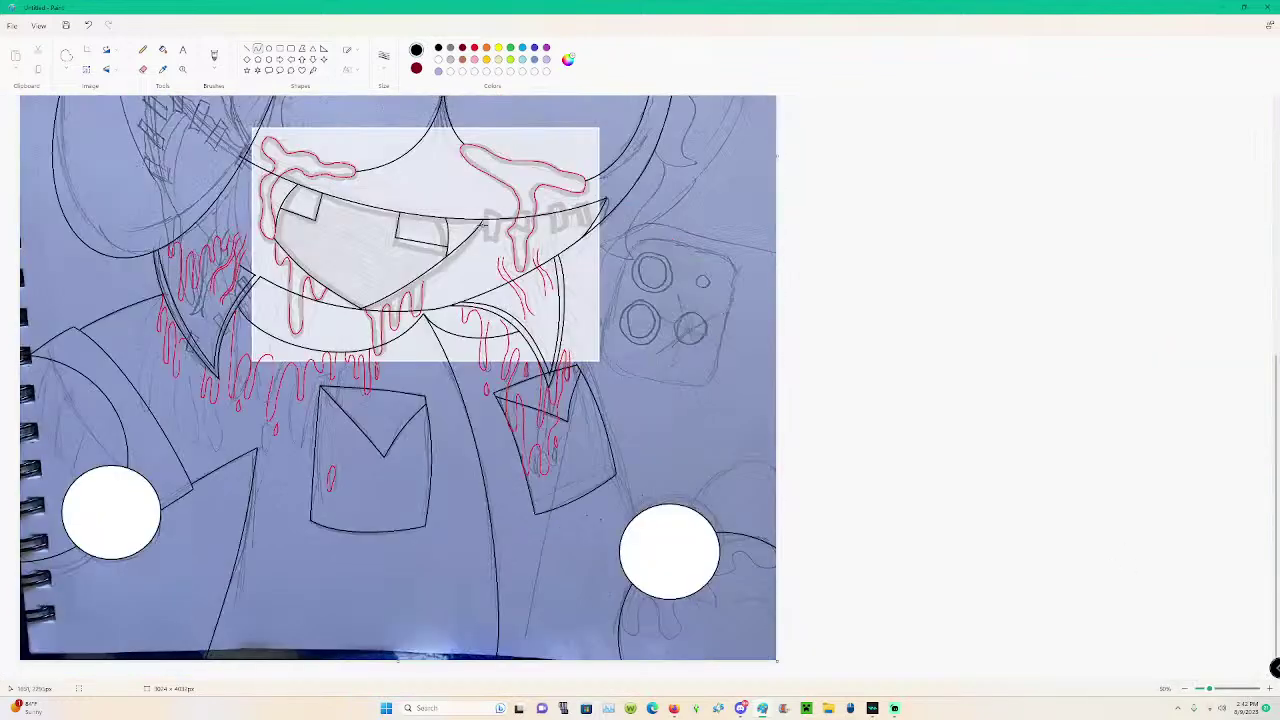
# Step: In orange, draw a long line up to the phone and bend it around the phone sketch
pyautogui.click(486, 50)
pyautogui.click(247, 49)
pyautogui.moveTo(521, 660); pyautogui.dragTo(600, 262)
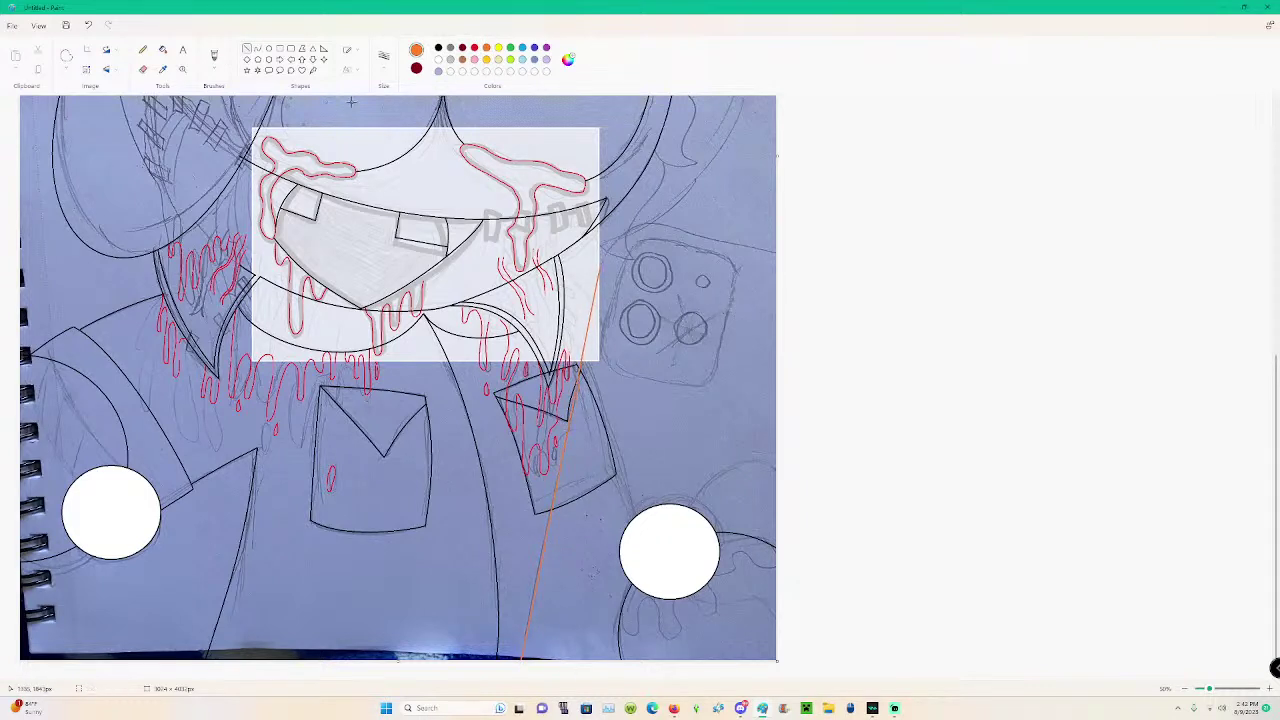
pyautogui.click(258, 48)
pyautogui.click(1269, 688)
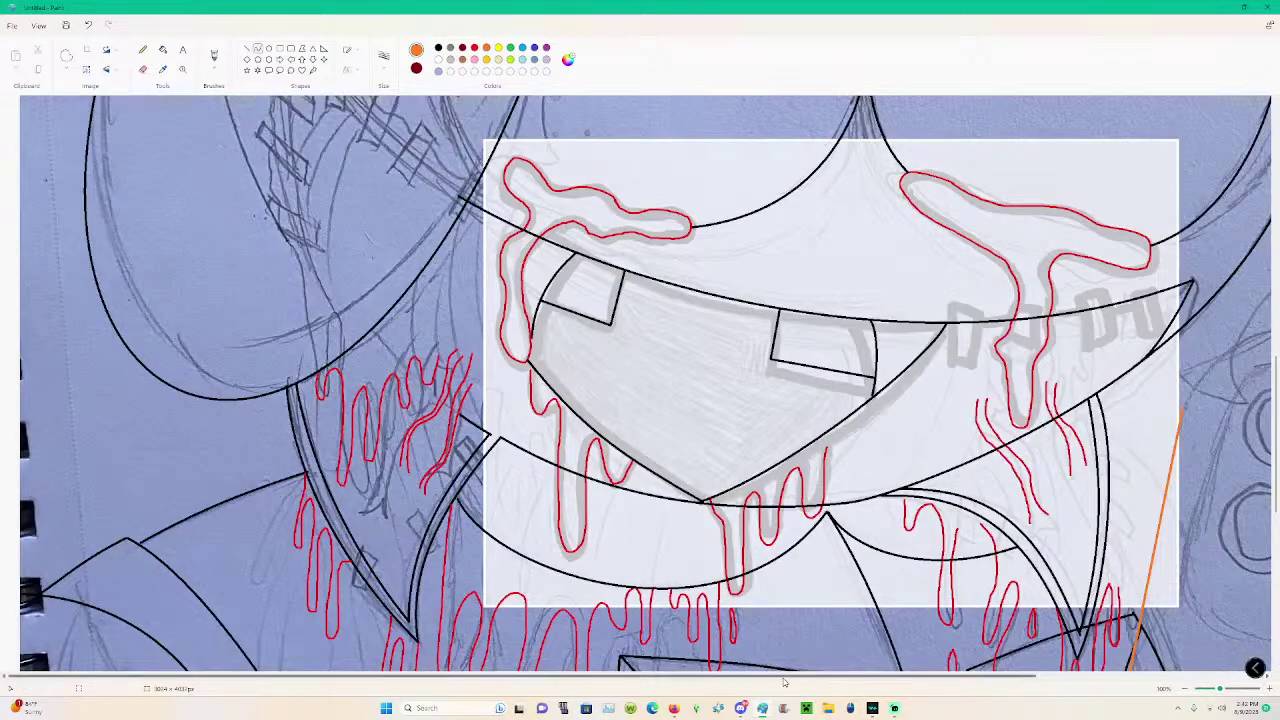
pyautogui.hscroll(3, 785, 683)
pyautogui.moveTo(1110, 396); pyautogui.dragTo(1010, 338)
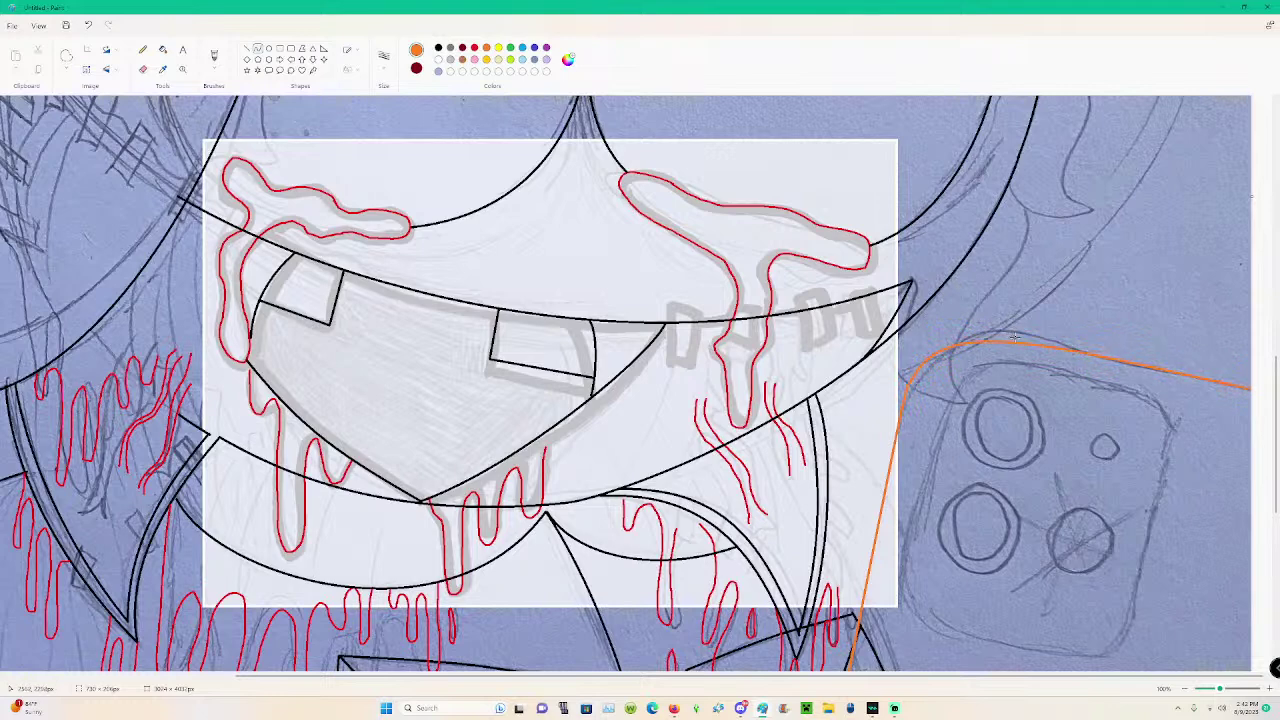
# Step: Draw the phone's right, left, top and bottom edges in orange
pyautogui.scroll(-3, 1103, 305)
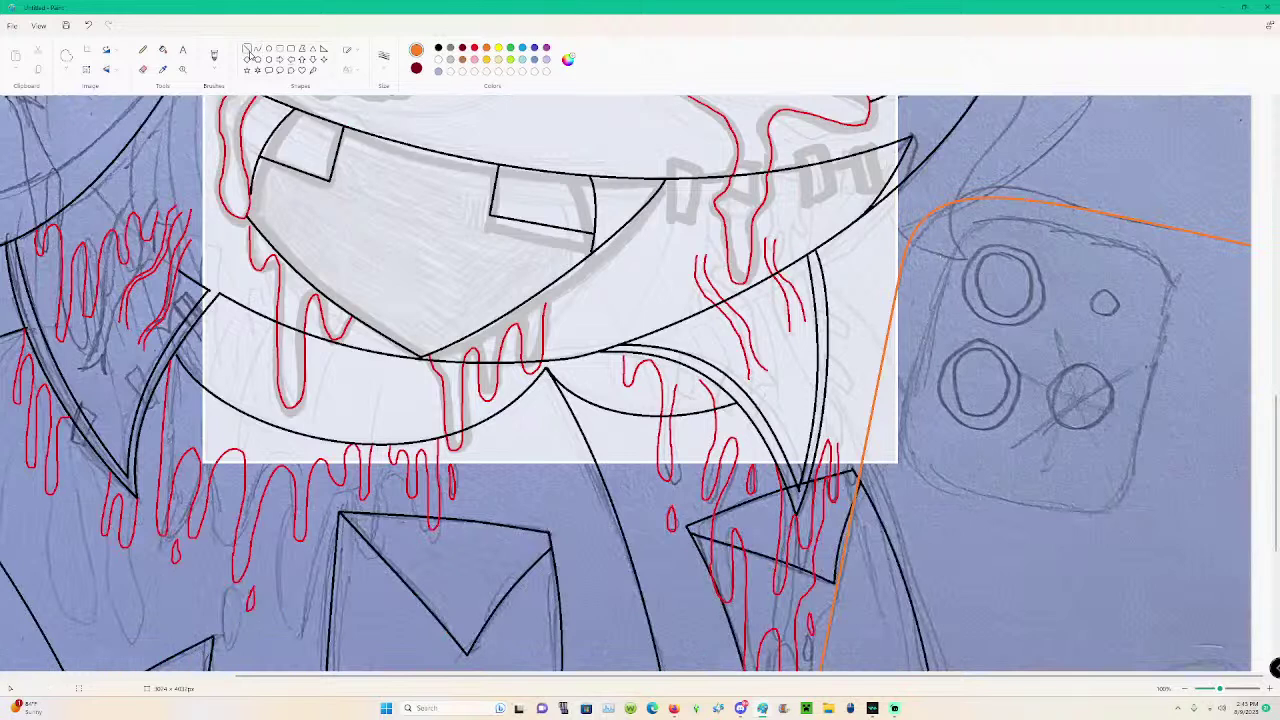
pyautogui.moveTo(1172, 285); pyautogui.dragTo(1129, 482)
pyautogui.moveTo(948, 260); pyautogui.dragTo(903, 422)
pyautogui.moveTo(1000, 216); pyautogui.dragTo(1147, 250)
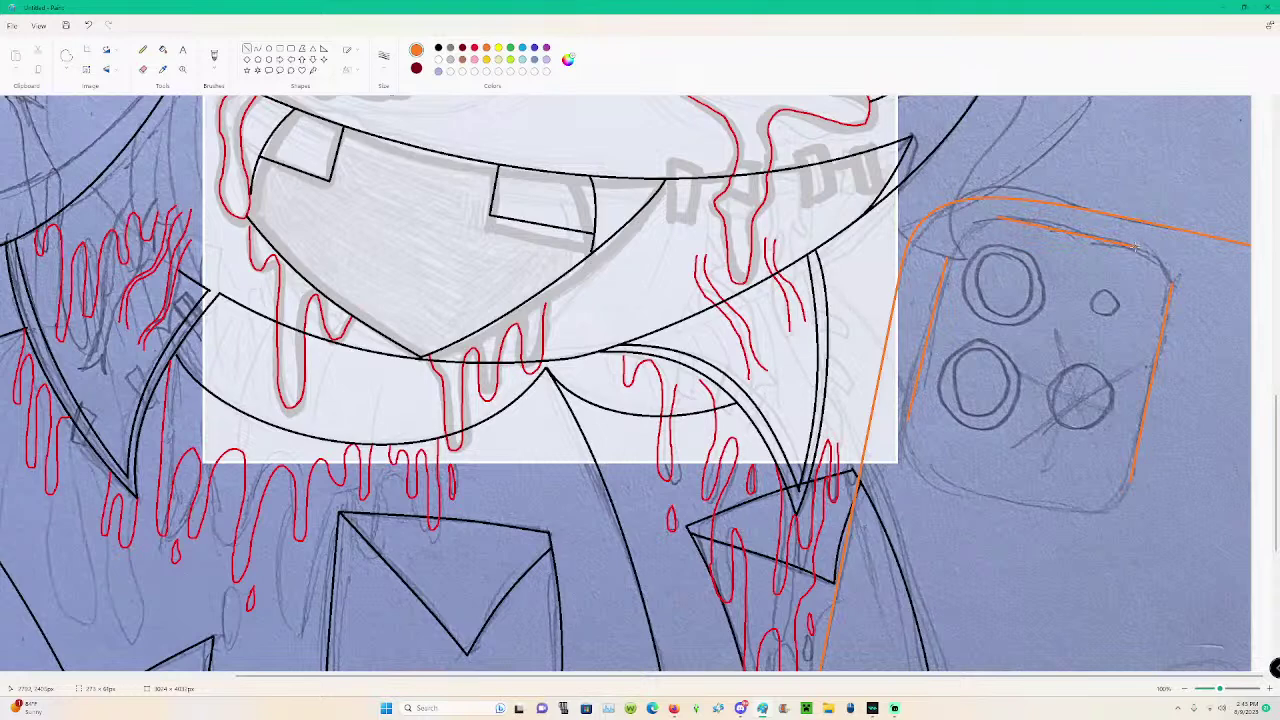
pyautogui.moveTo(935, 483); pyautogui.dragTo(1076, 507)
pyautogui.scroll(3, 1265, 672)
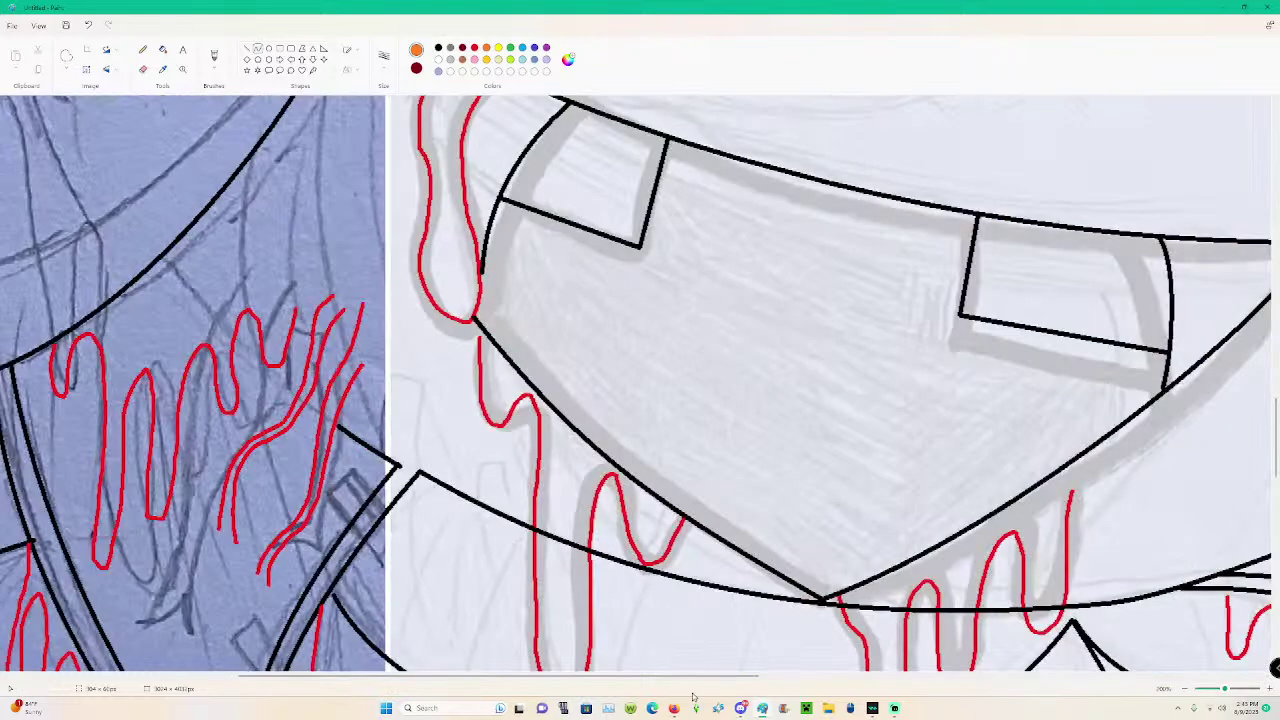
pyautogui.hscroll(5, 1233, 609)
pyautogui.scroll(-3, 567, 312)
pyautogui.scroll(1, 567, 312)
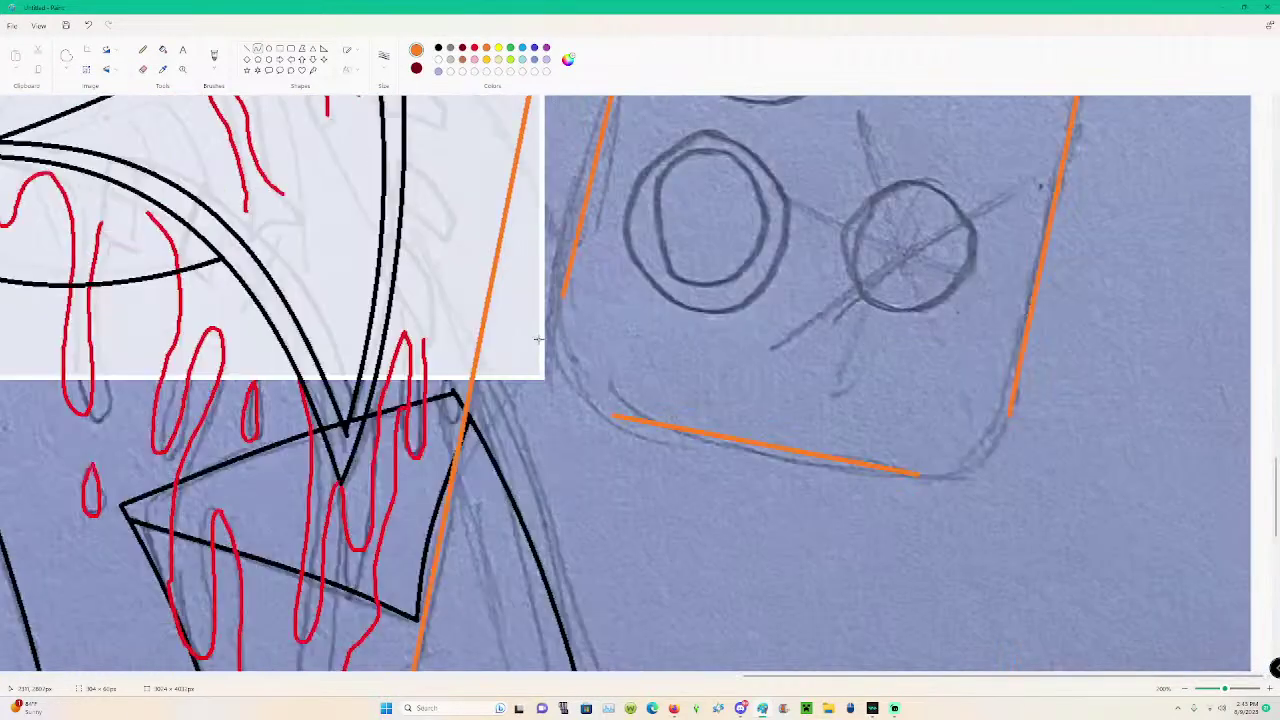
# Step: Curve orange segments into rounded bottom-left and bottom-right corners on the phone outline
pyautogui.moveTo(567, 312)
pyautogui.mouseDown()
pyautogui.moveTo(602, 400)
pyautogui.moveTo(536, 393)
pyautogui.mouseUp()
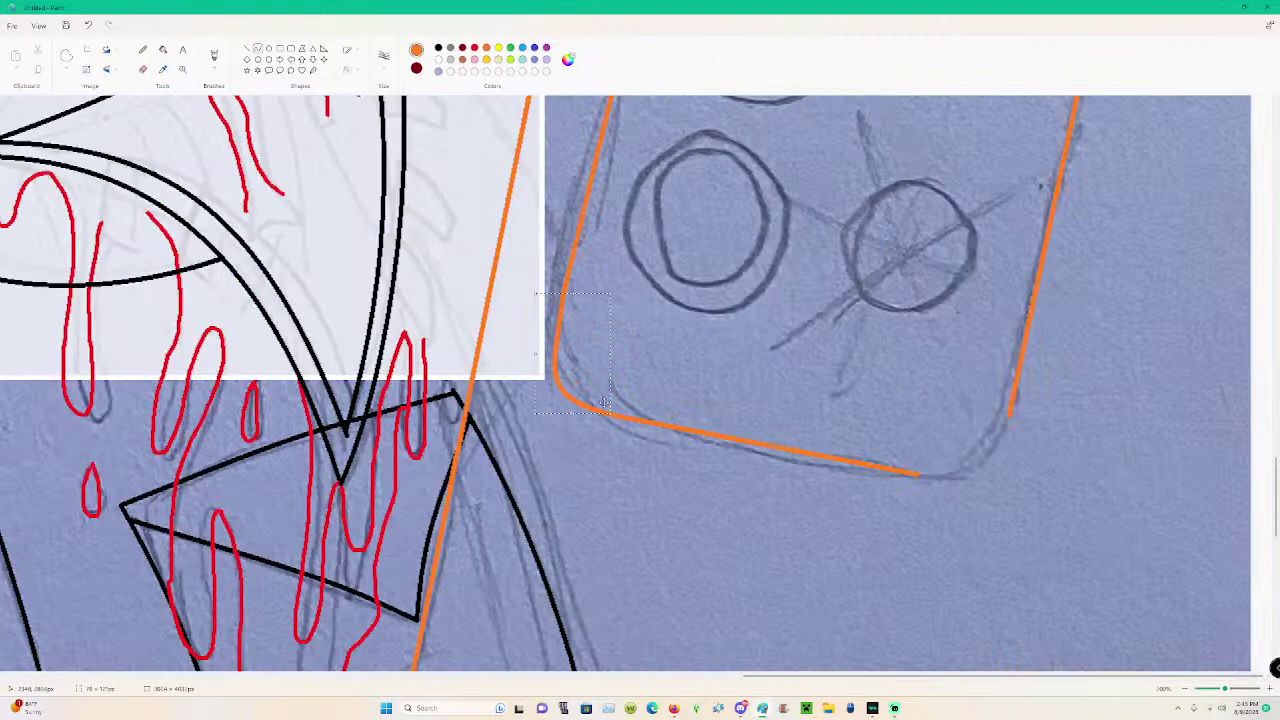
pyautogui.moveTo(914, 473); pyautogui.dragTo(1009, 450)
pyautogui.click(1004, 476)
pyautogui.scroll(3, 1083, 465)
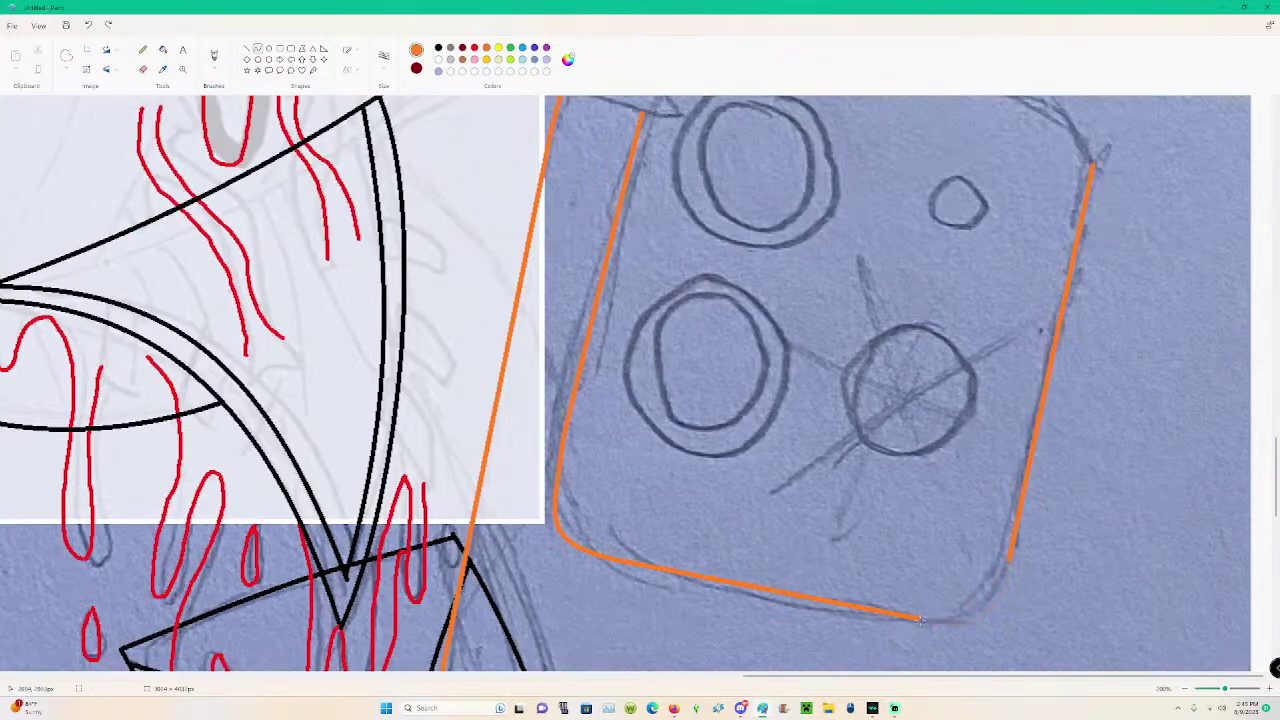
pyautogui.moveTo(913, 617); pyautogui.dragTo(1008, 558)
pyautogui.moveTo(985, 610); pyautogui.dragTo(975, 628)
# Step: Undo a stray vertical line, then round the top-right and top-left corners into the top edge
pyautogui.scroll(3, 1083, 566)
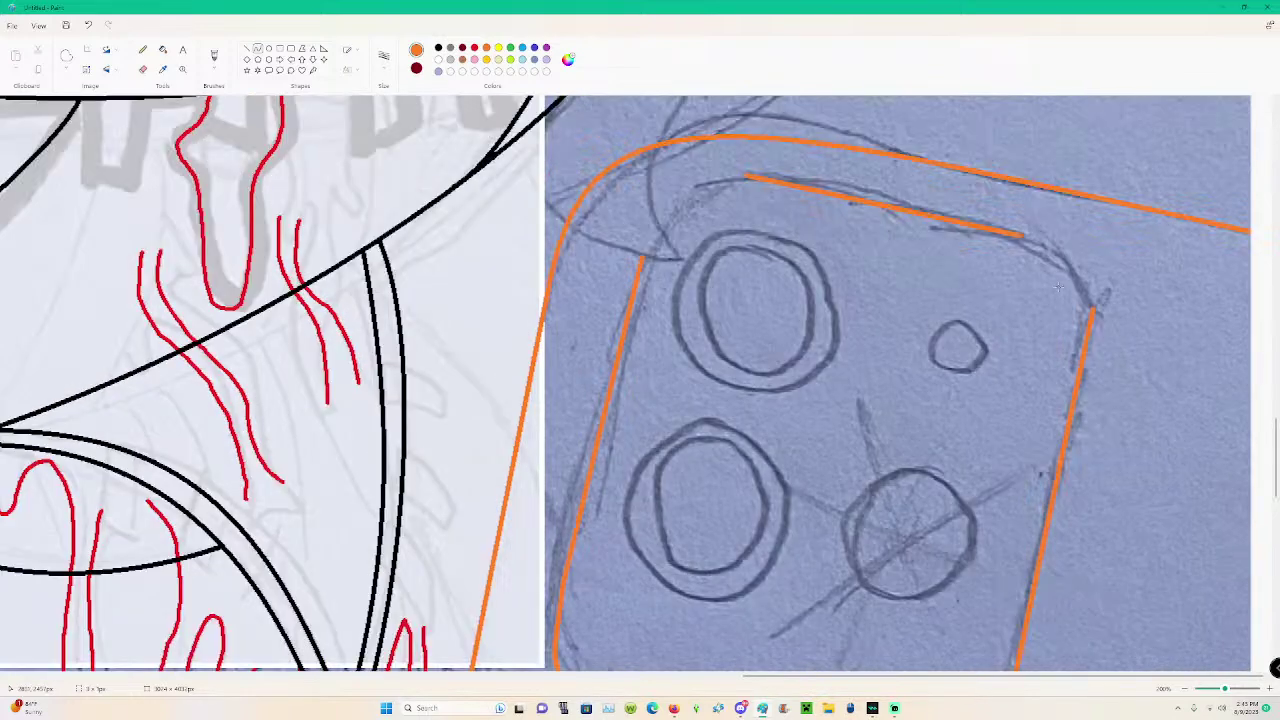
pyautogui.moveTo(1087, 668)
pyautogui.mouseDown()
pyautogui.moveTo(1071, 450)
pyautogui.moveTo(1088, 318)
pyautogui.mouseUp()
pyautogui.scroll(-3, 1088, 318)
pyautogui.scroll(3, 1030, 213)
pyautogui.hotkey('ctrl', 'z')
pyautogui.moveTo(1018, 234)
pyautogui.mouseDown()
pyautogui.moveTo(1093, 312)
pyautogui.moveTo(1099, 253)
pyautogui.mouseUp()
pyautogui.click(1102, 259)
pyautogui.moveTo(641, 256); pyautogui.dragTo(686, 165)
pyautogui.click(652, 166)
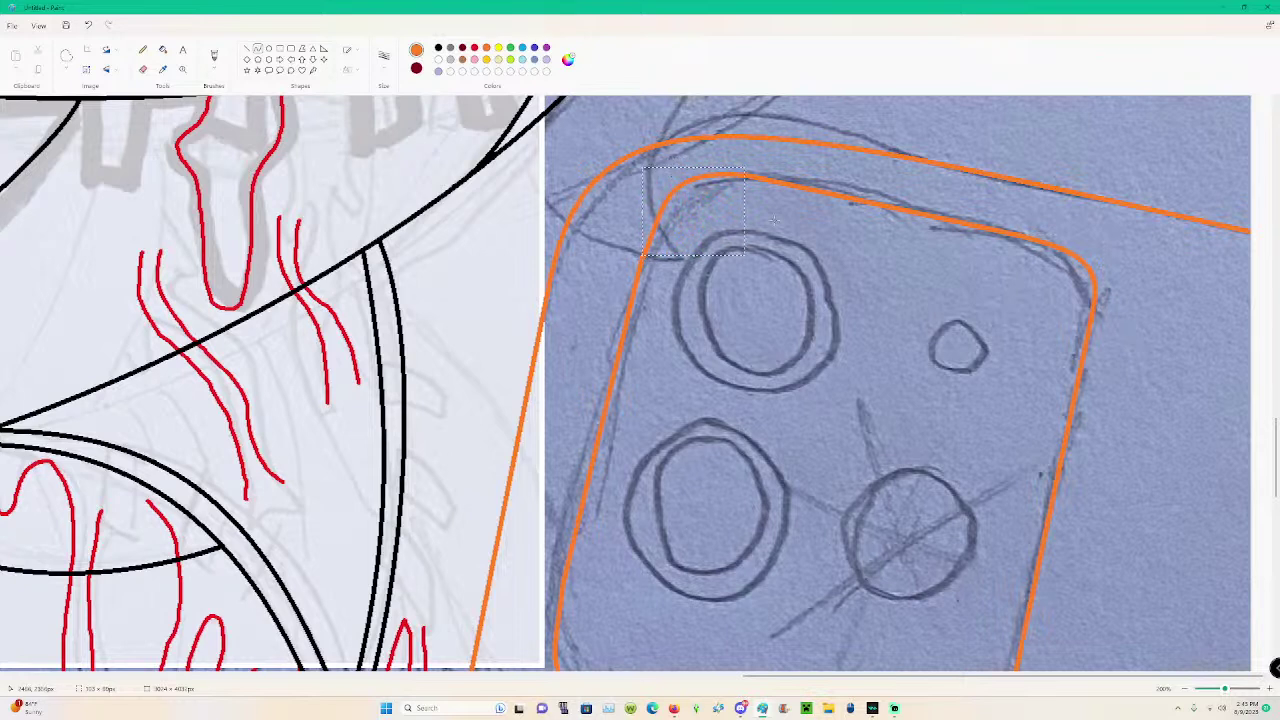
# Step: Draw a double orange ring with No fill over the top-left camera lens
pyautogui.click(268, 49)
pyautogui.moveTo(692, 228); pyautogui.dragTo(843, 380)
pyautogui.moveTo(789, 323); pyautogui.dragTo(766, 320)
pyautogui.moveTo(822, 374); pyautogui.dragTo(833, 386)
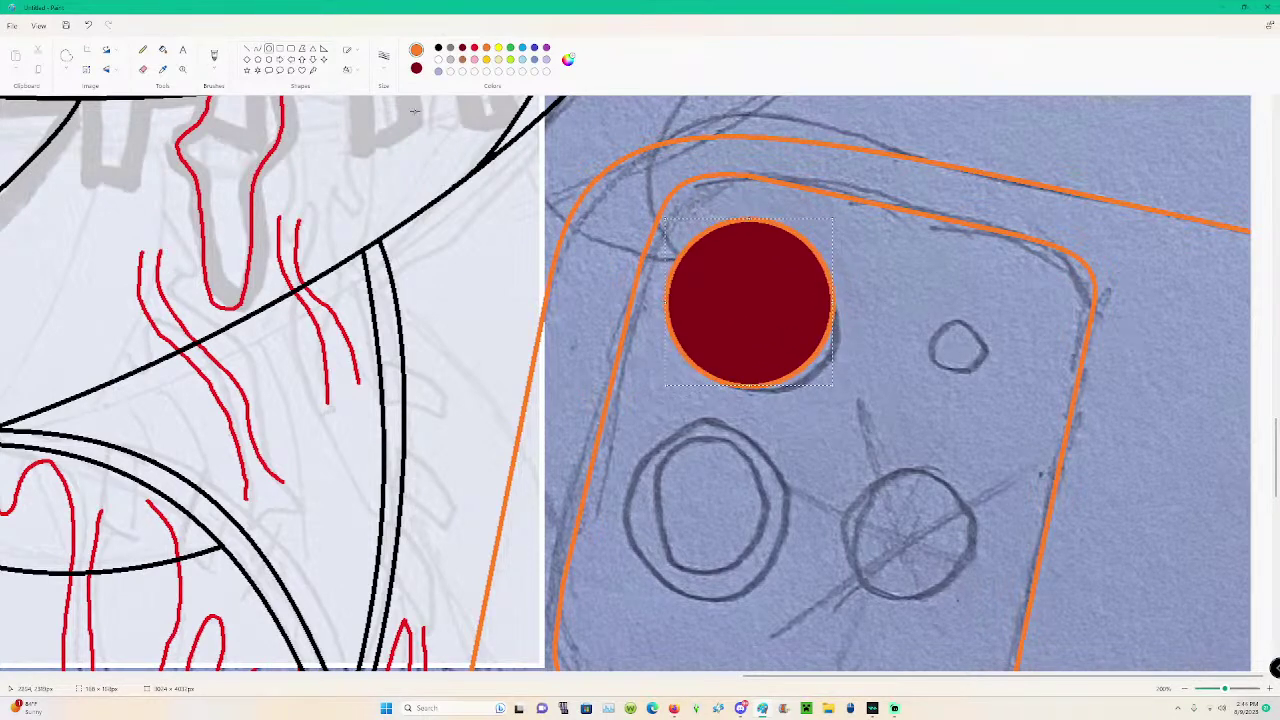
pyautogui.click(346, 69)
pyautogui.click(360, 92)
pyautogui.moveTo(683, 233); pyautogui.dragTo(816, 372)
pyautogui.moveTo(745, 303); pyautogui.dragTo(745, 299)
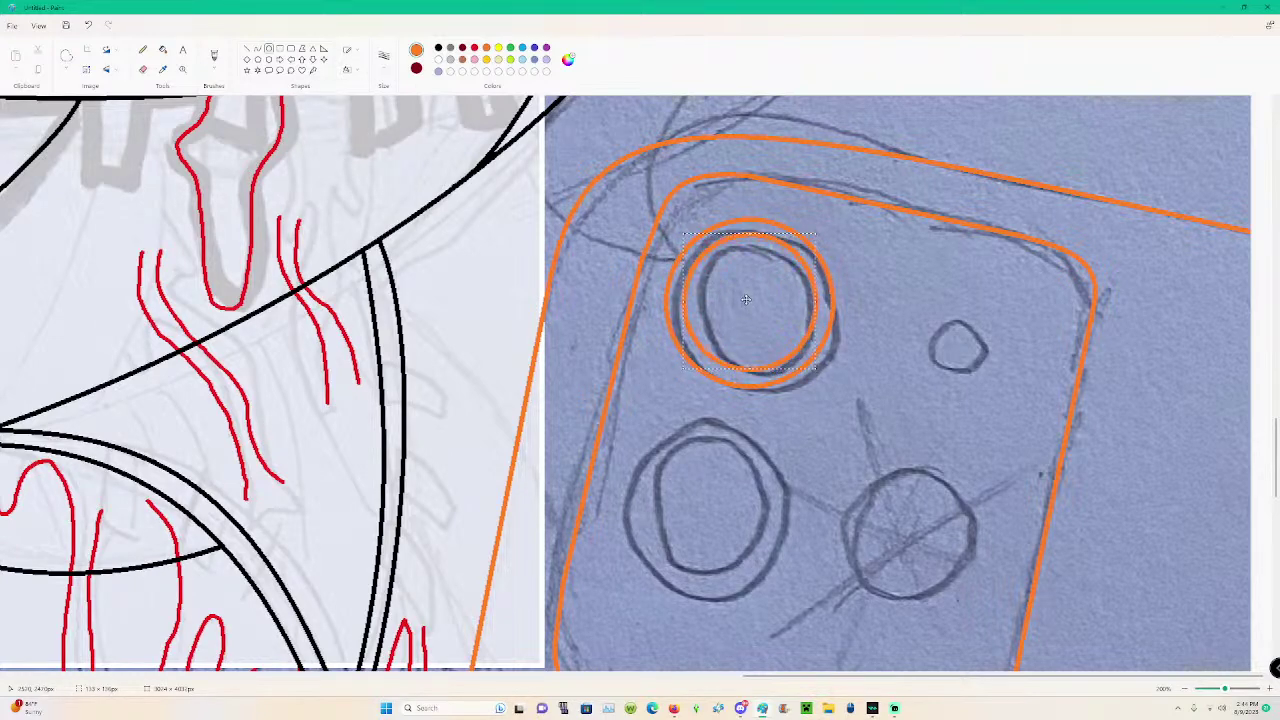
# Step: Ring the lower-left, lower-right and small top-right lenses with fitted orange circles
pyautogui.scroll(-3, 840, 365)
pyautogui.moveTo(633, 280); pyautogui.dragTo(770, 428)
pyautogui.moveTo(738, 380); pyautogui.dragTo(785, 356)
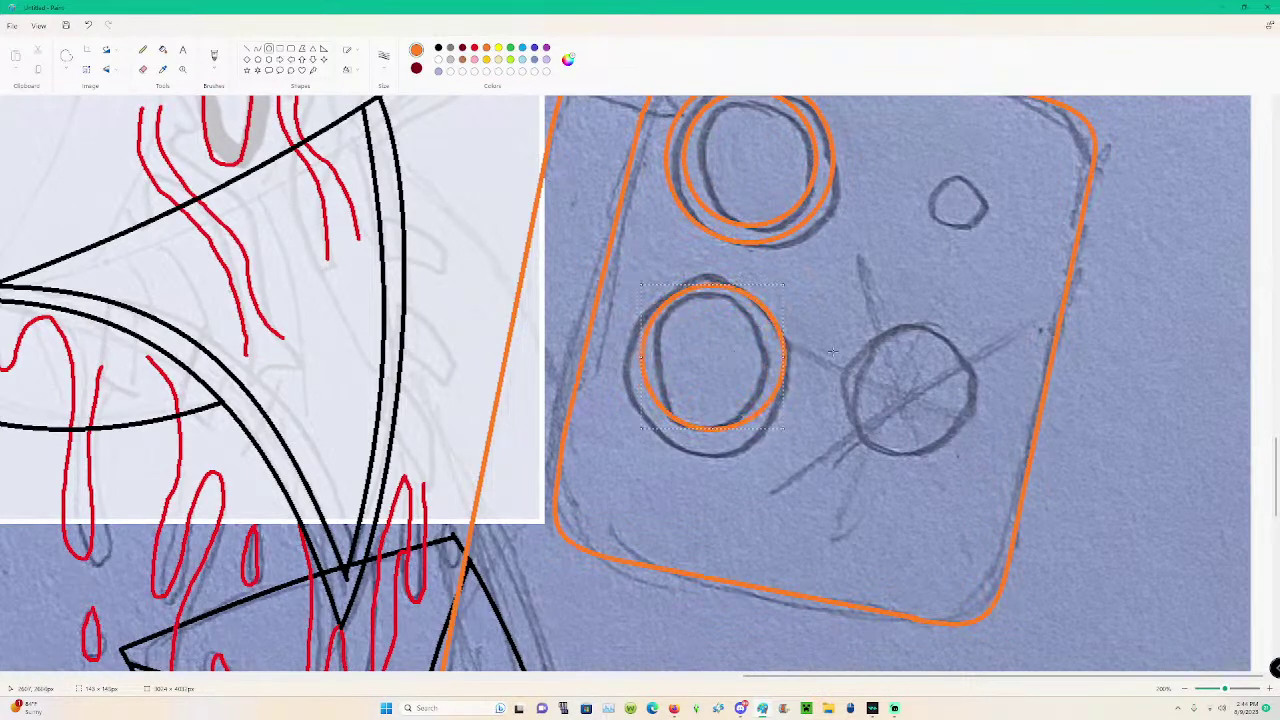
pyautogui.moveTo(640, 283); pyautogui.dragTo(653, 288)
pyautogui.moveTo(785, 430); pyautogui.dragTo(747, 364)
pyautogui.click(884, 326)
pyautogui.moveTo(845, 322); pyautogui.dragTo(975, 460)
pyautogui.moveTo(953, 412); pyautogui.dragTo(949, 430)
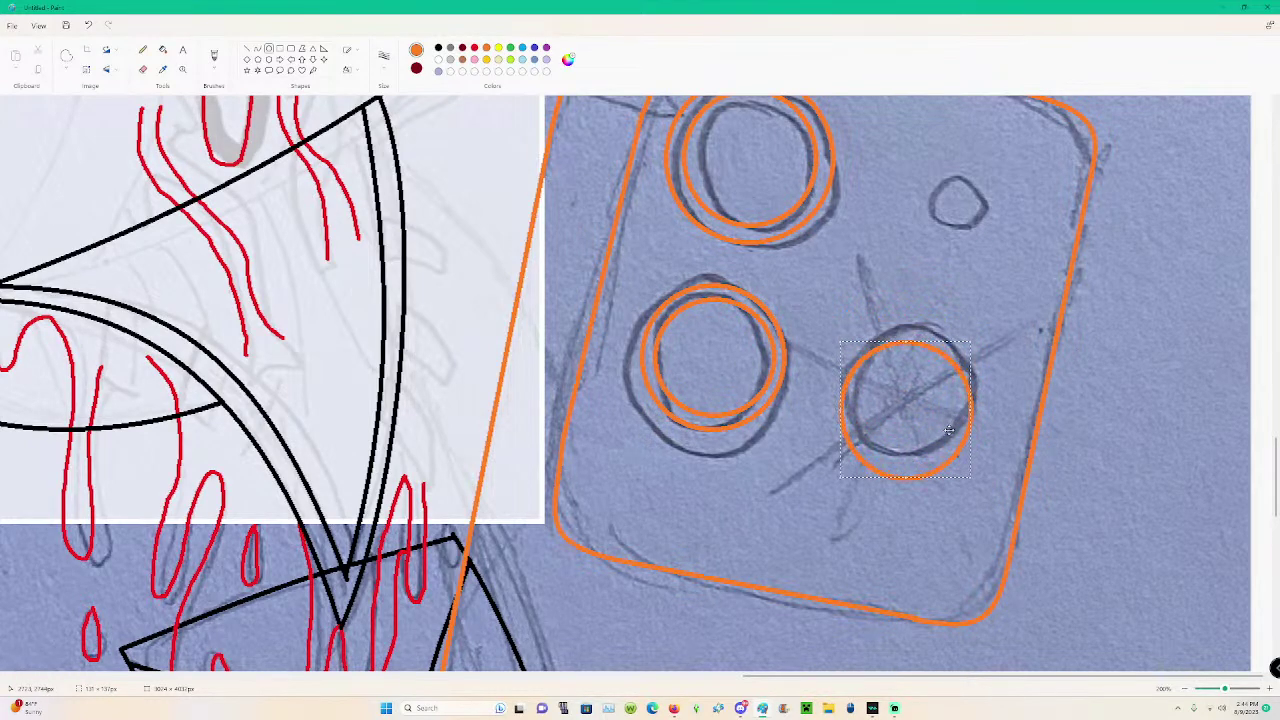
pyautogui.moveTo(927, 163); pyautogui.dragTo(993, 240)
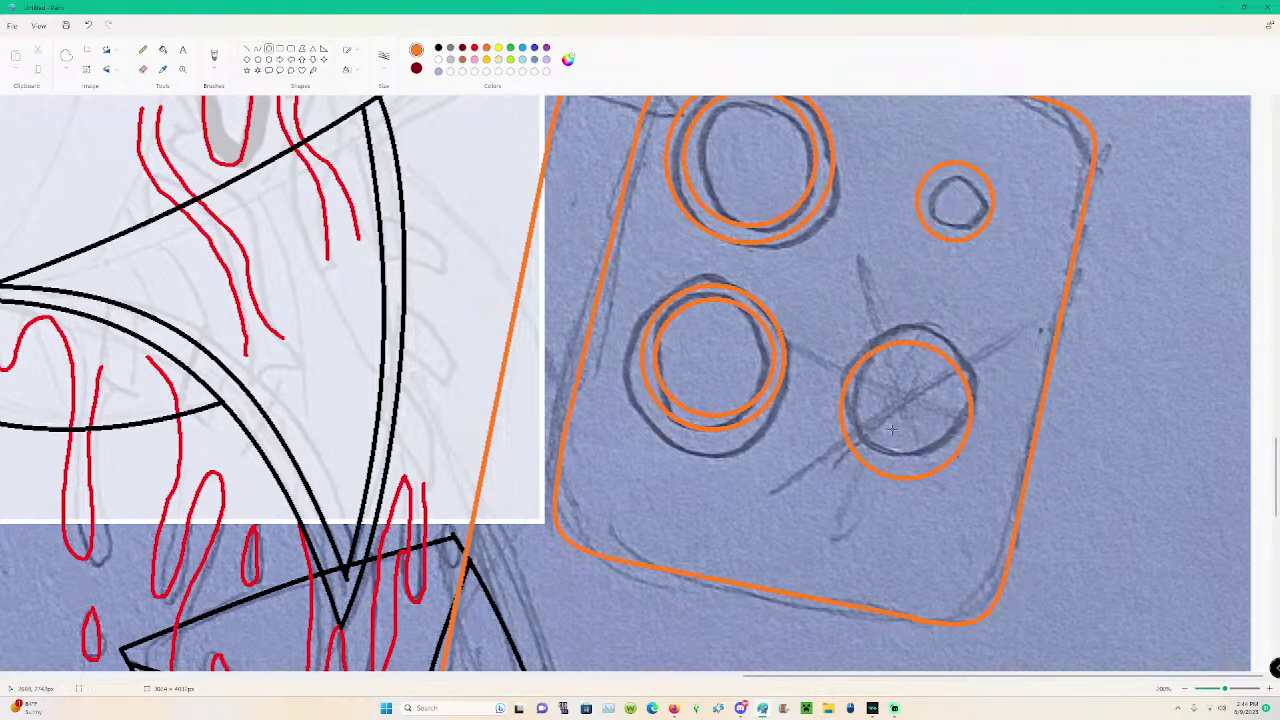
# Step: Sample the blue-grey background and fill over the tilted box's black outline
pyautogui.scroll(3, 843, 452)
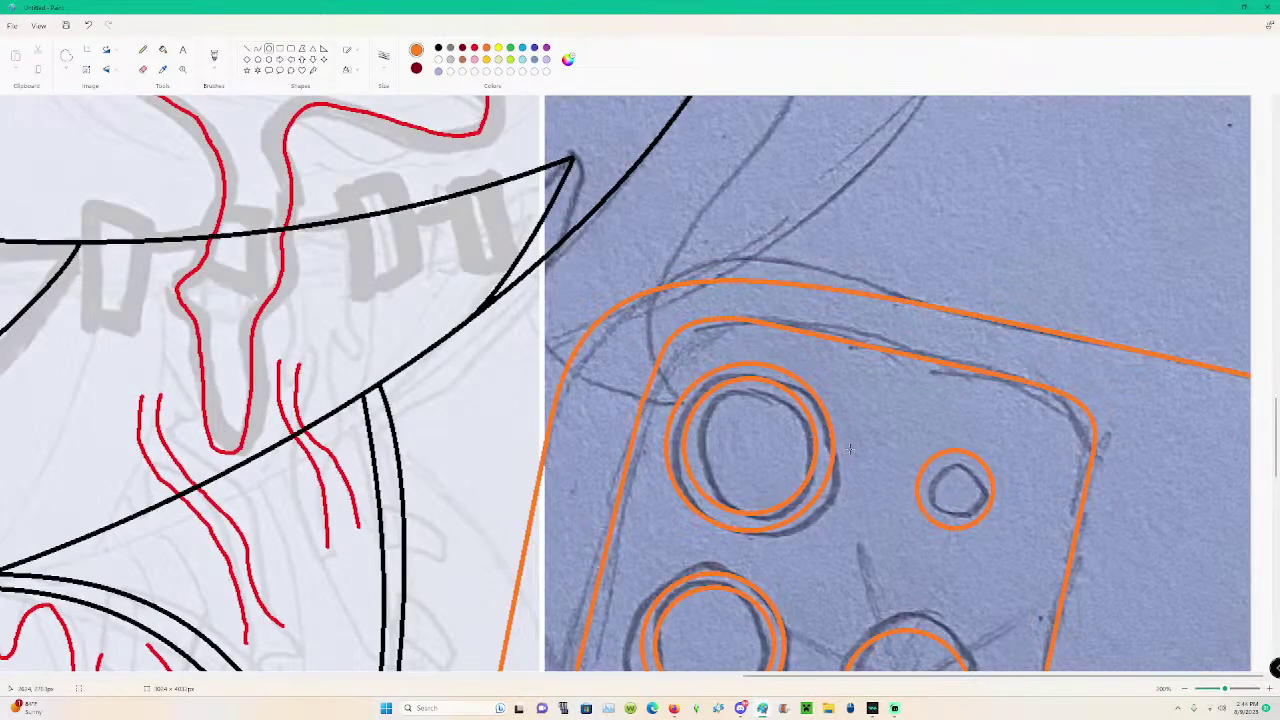
pyautogui.scroll(-8, 1060, 555)
pyautogui.scroll(-2, 1066, 609)
pyautogui.keyDown('ctrl'); pyautogui.scroll(-2, 1066, 609); pyautogui.keyUp('ctrl')
pyautogui.scroll(6, 955, 511)
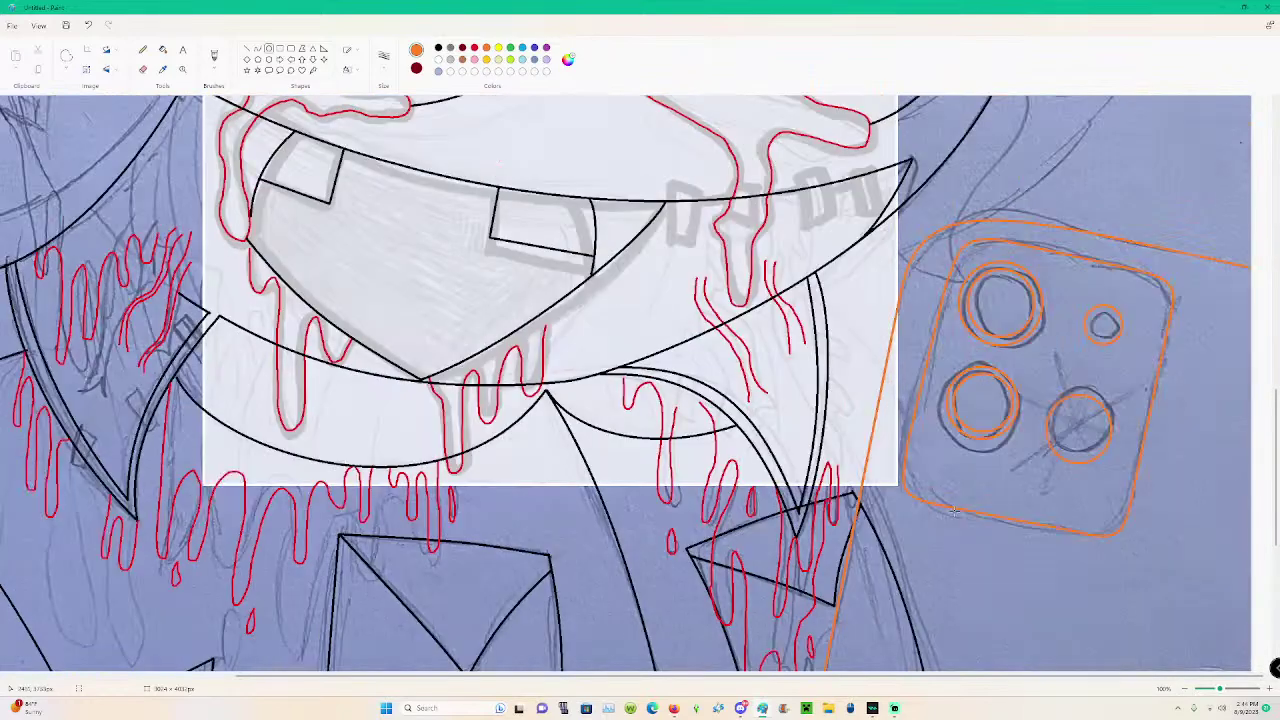
pyautogui.scroll(-2, 955, 511)
pyautogui.scroll(1, 955, 511)
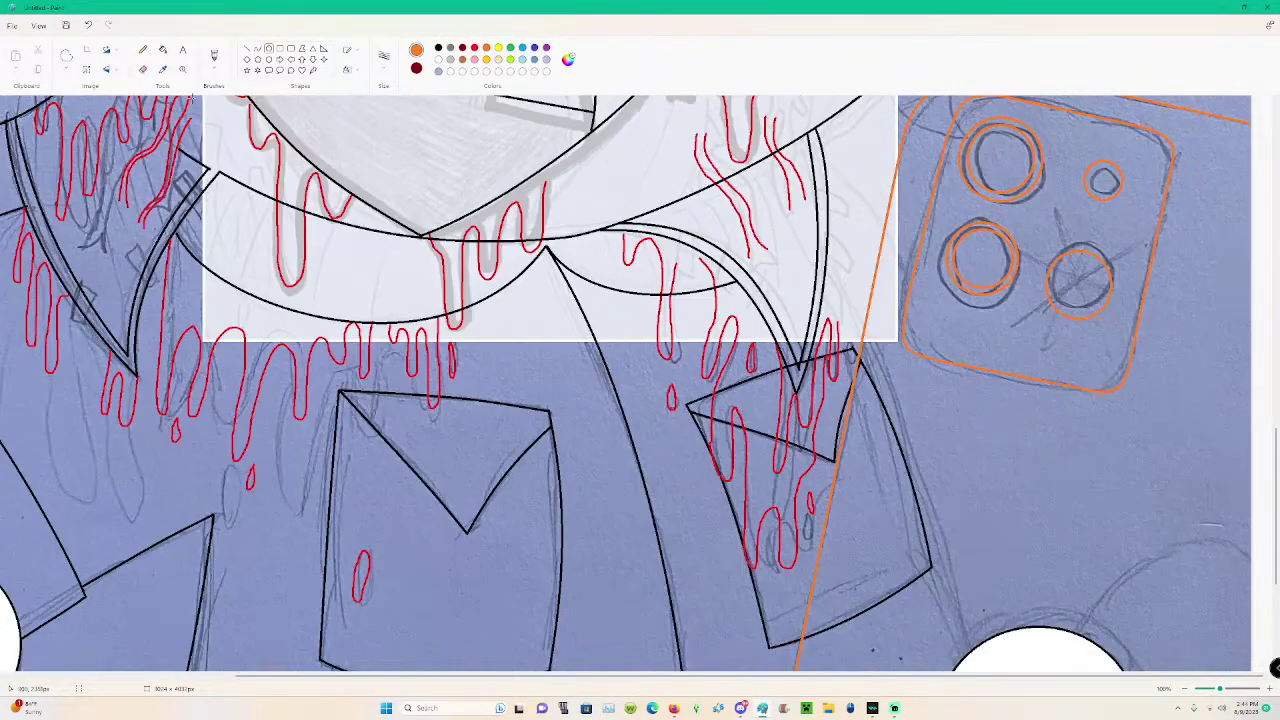
pyautogui.click(163, 49)
pyautogui.scroll(-1, 908, 570)
pyautogui.click(932, 413)
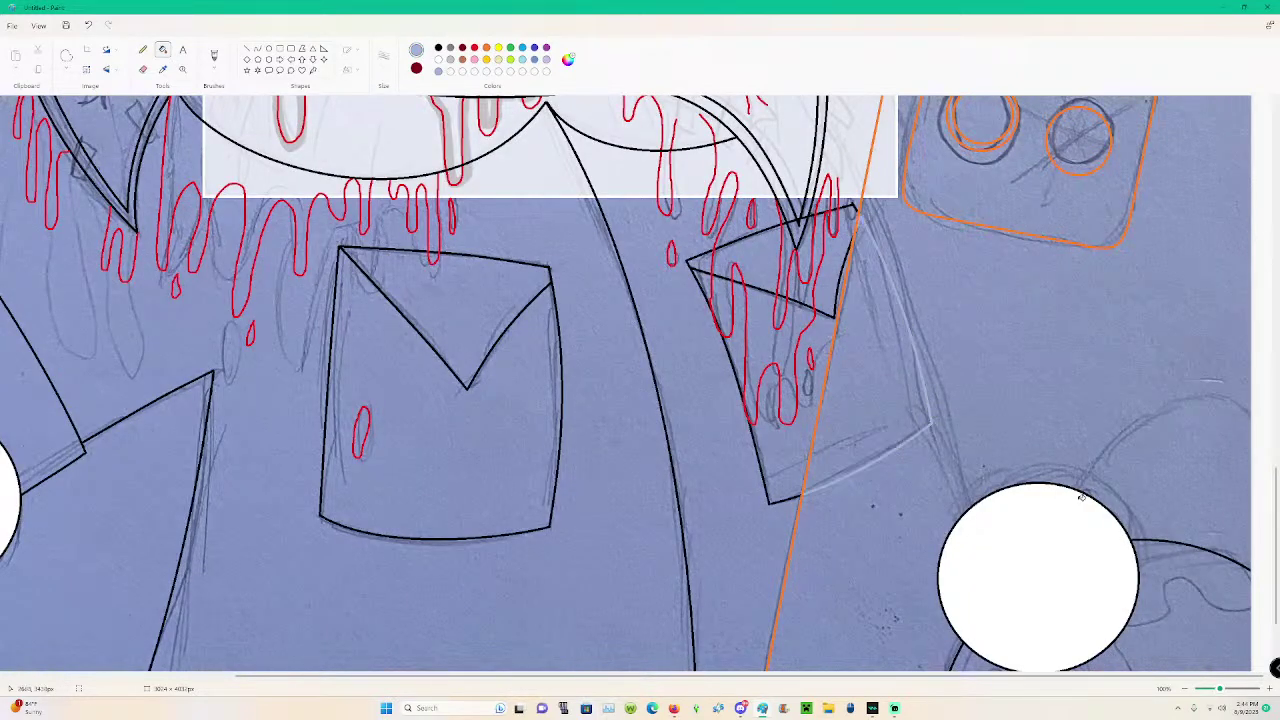
pyautogui.scroll(2, 1116, 500)
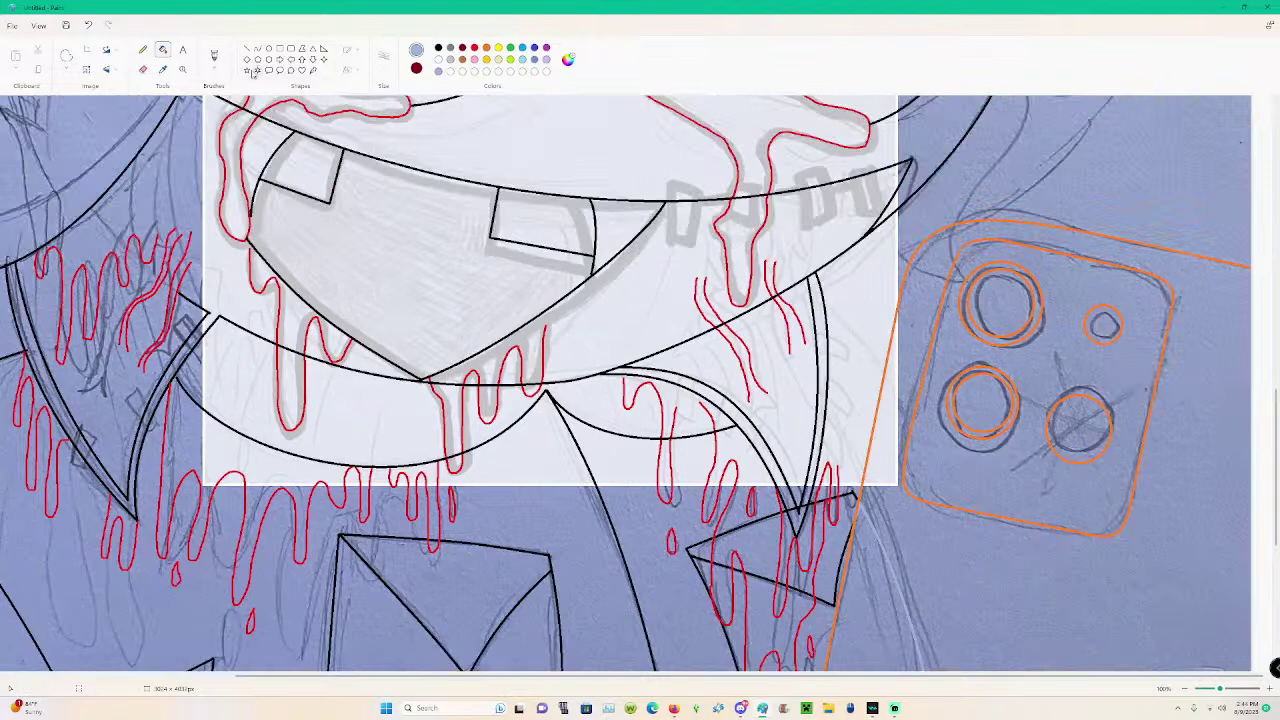
# Step: Select the Pencil and zoom in three times on the teeth area
pyautogui.click(143, 49)
pyautogui.hscroll(-3, 567, 660)
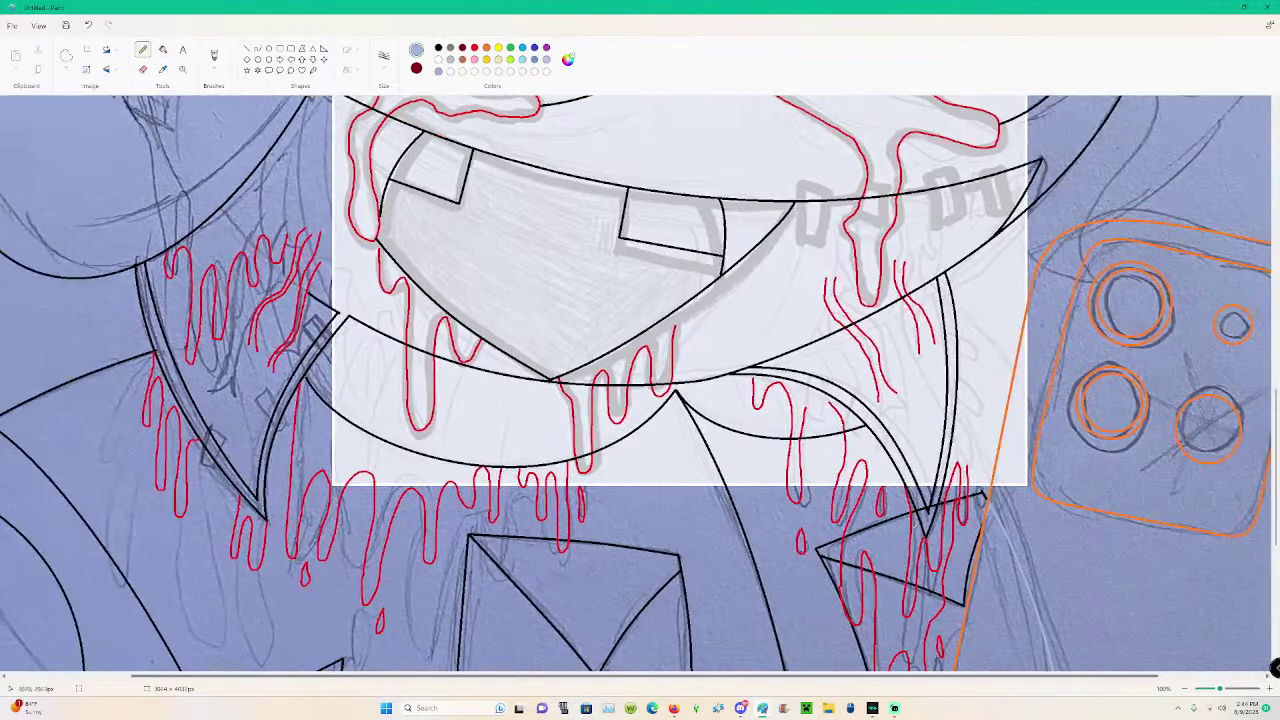
pyautogui.click(1272, 688)
pyautogui.click(1272, 688)
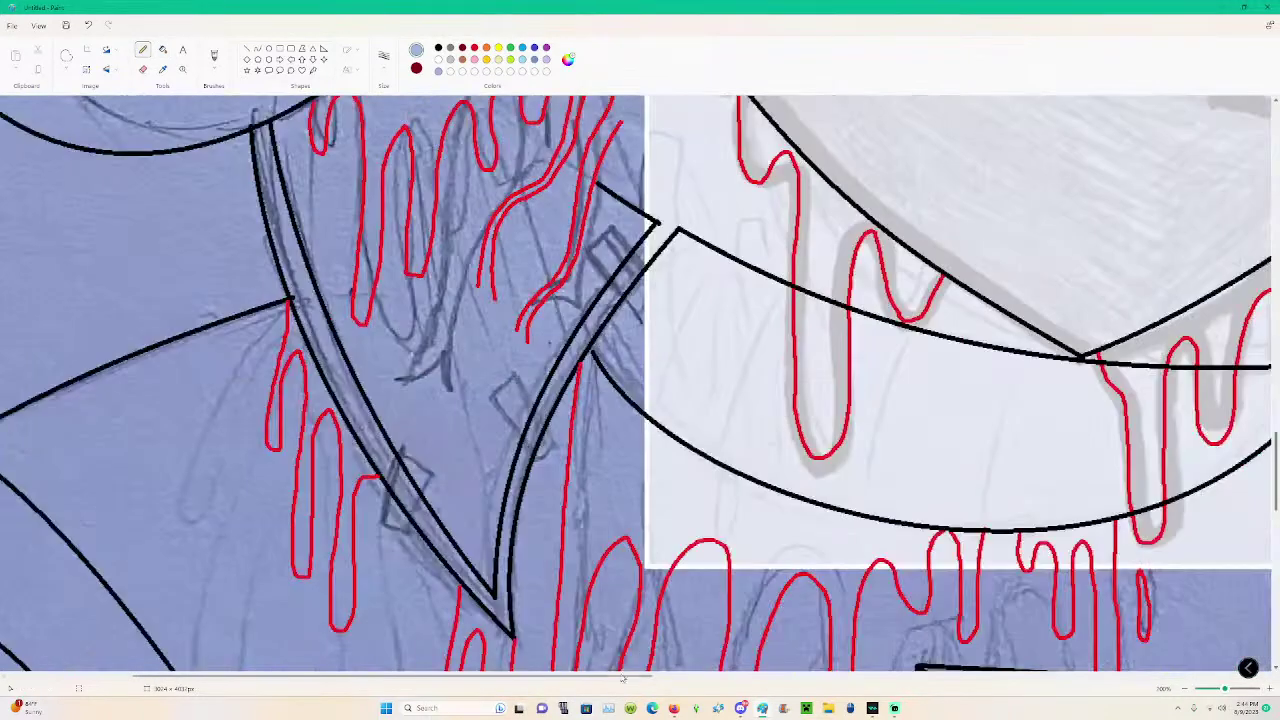
pyautogui.click(1272, 688)
pyautogui.hscroll(1, 792, 550)
pyautogui.scroll(2, 790, 540)
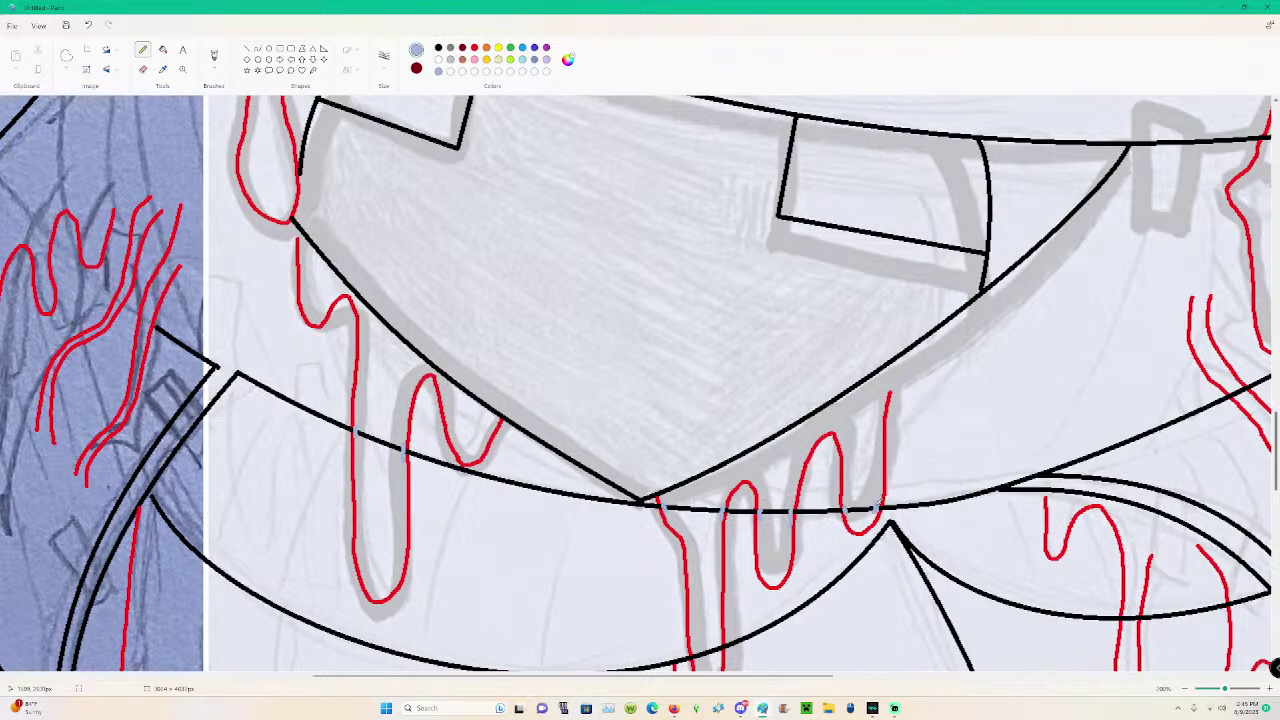
# Step: Leave the red-dripping Paint drawing and bring the YouTube tab in the browser to the front
pyautogui.moveTo(718, 678); pyautogui.dragTo(856, 678)
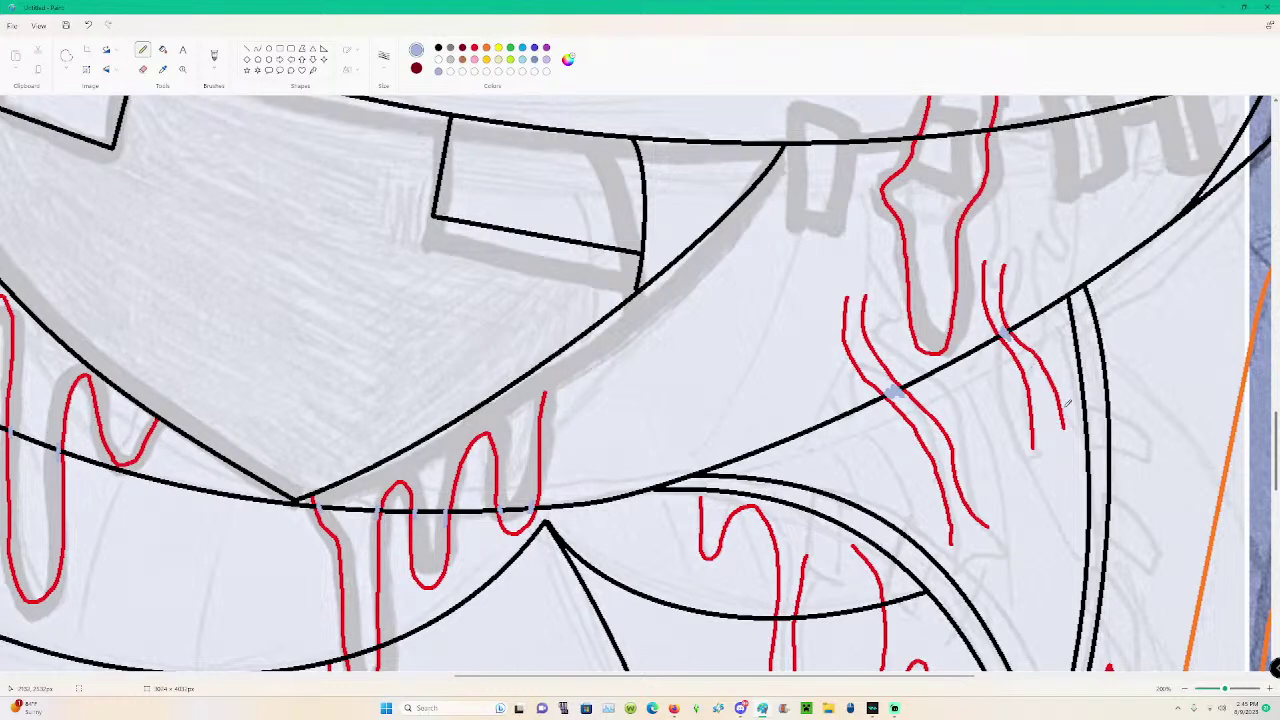
pyautogui.scroll(2, 1068, 403)
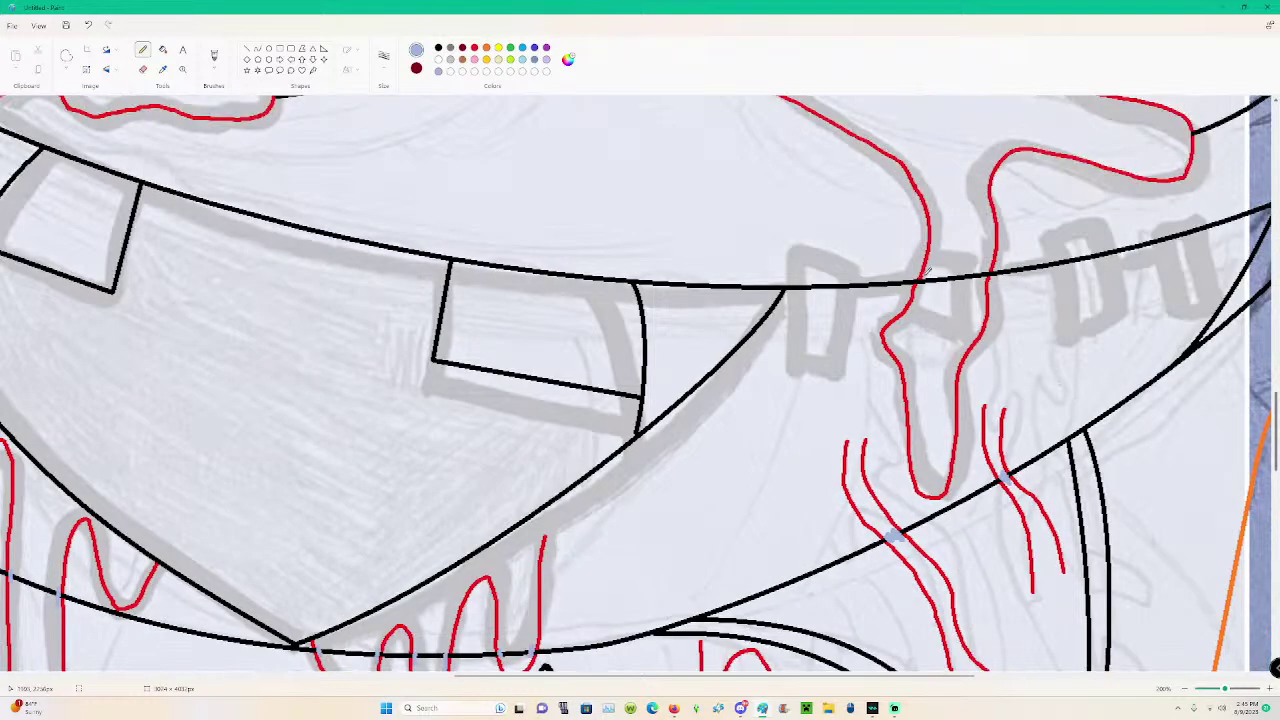
pyautogui.scroll(2, 968, 305)
pyautogui.scroll(-8, 793, 501)
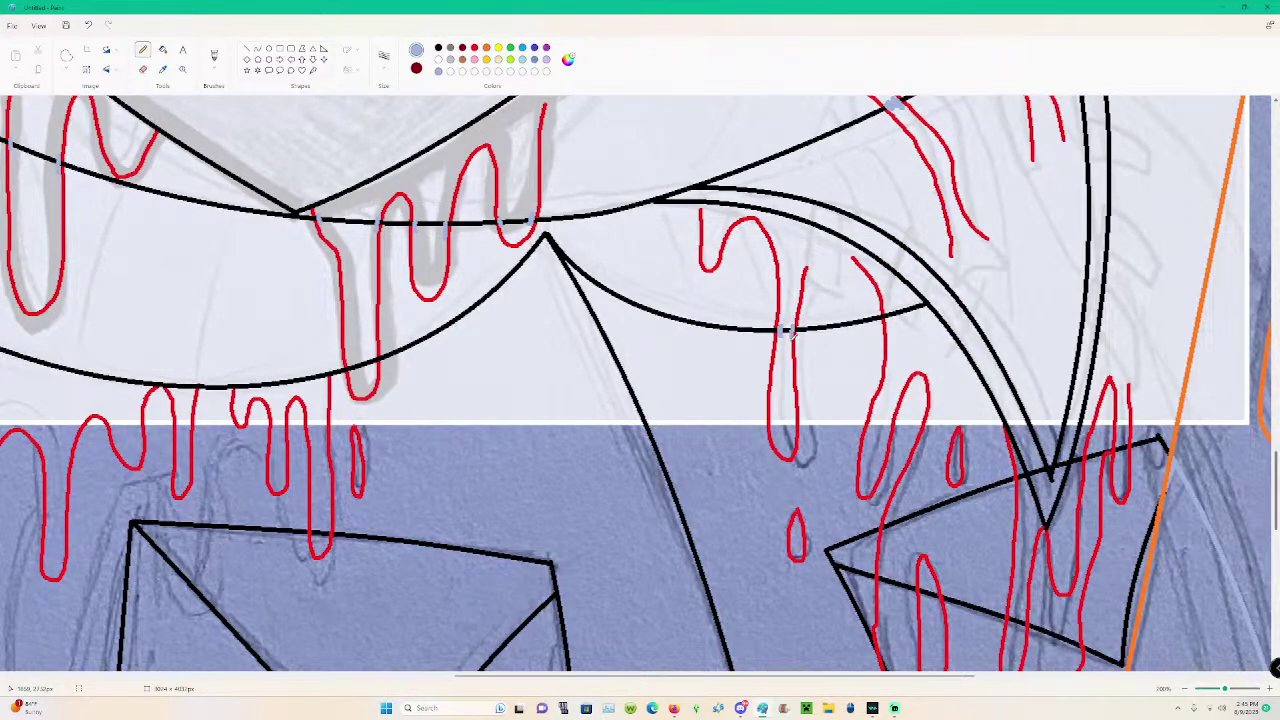
pyautogui.click(717, 709)
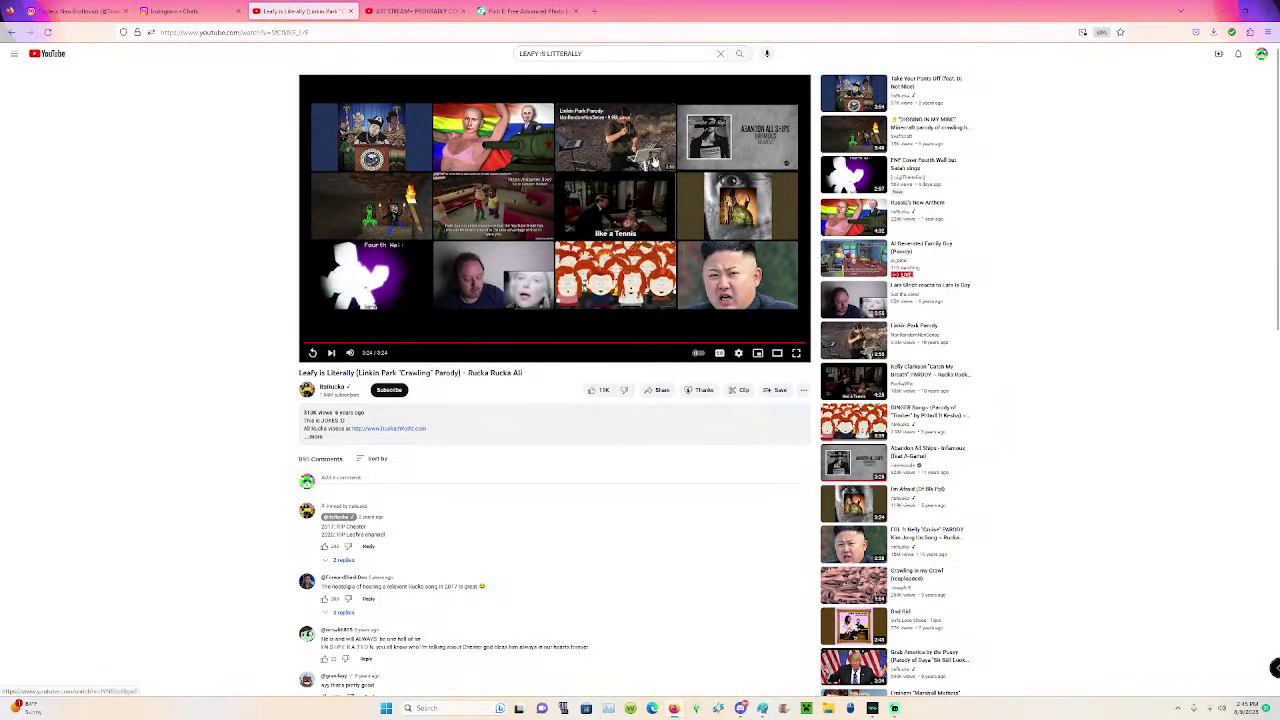
# Step: Search YouTube for 'HEROS AND TROLLS' and play the first result
pyautogui.click(722, 55)
pyautogui.write('HERO')
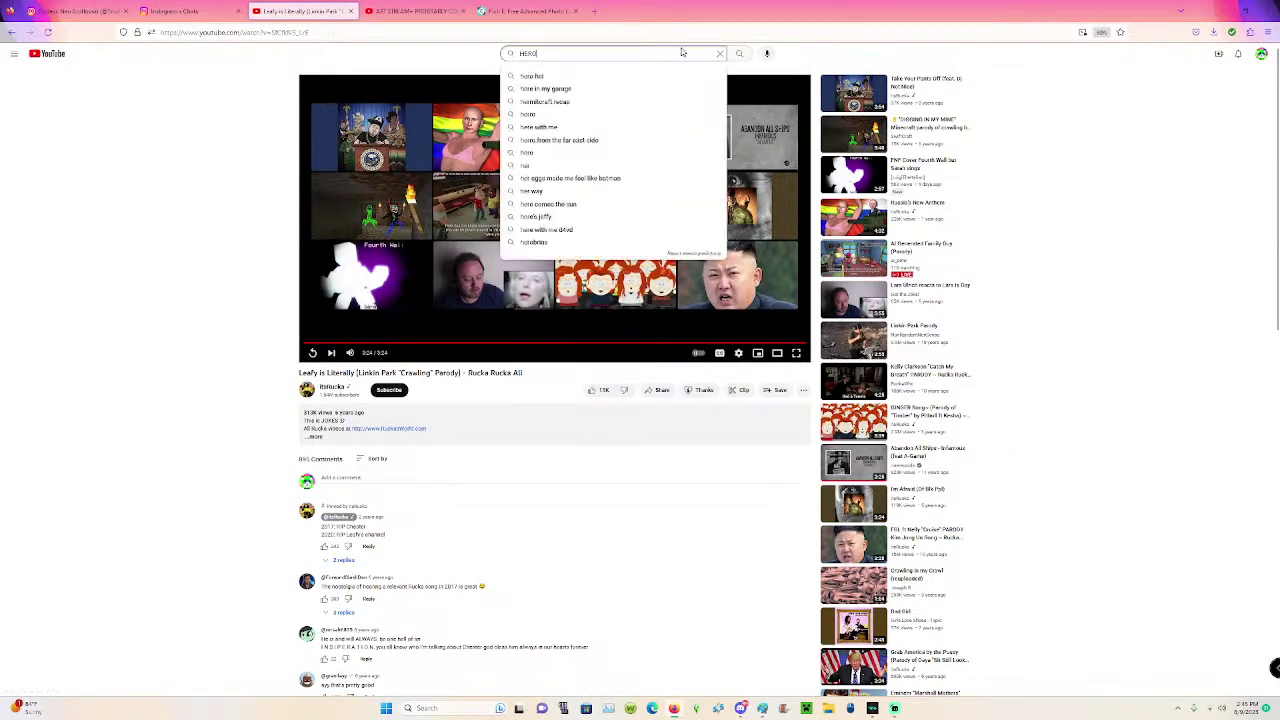
pyautogui.write('S AND TROLLS')
pyautogui.press('Return')
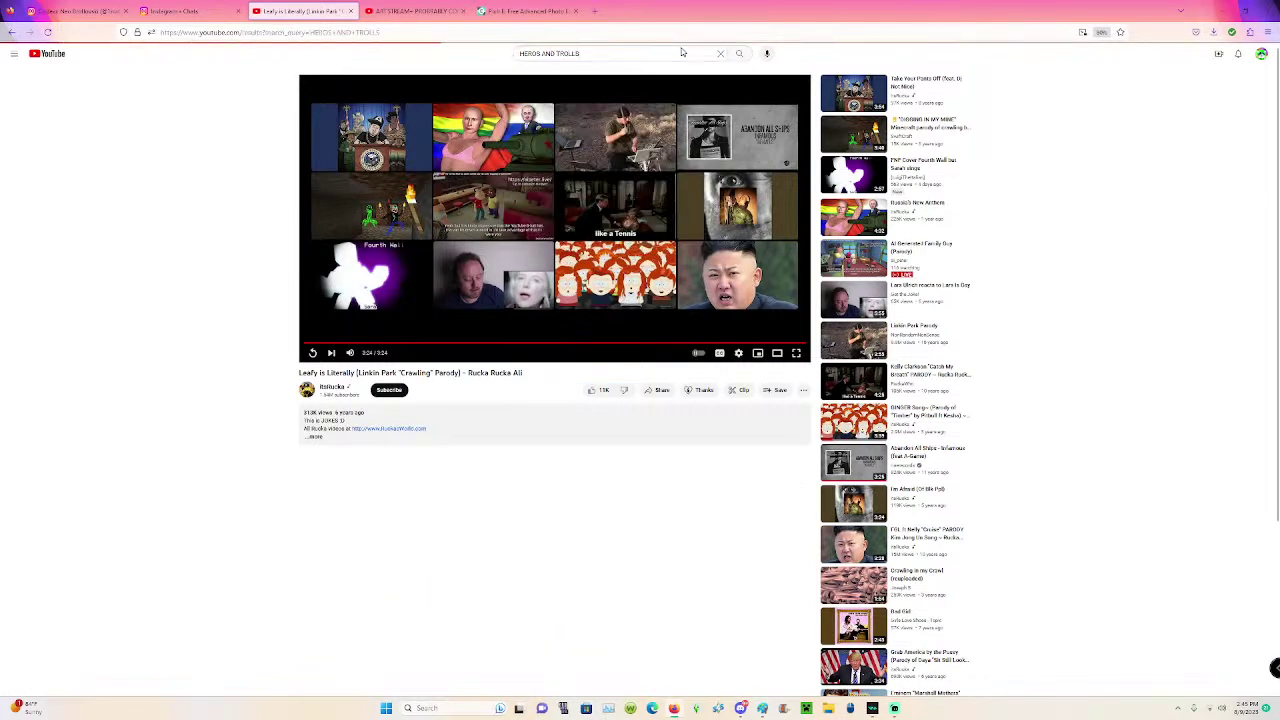
pyautogui.click(543, 157)
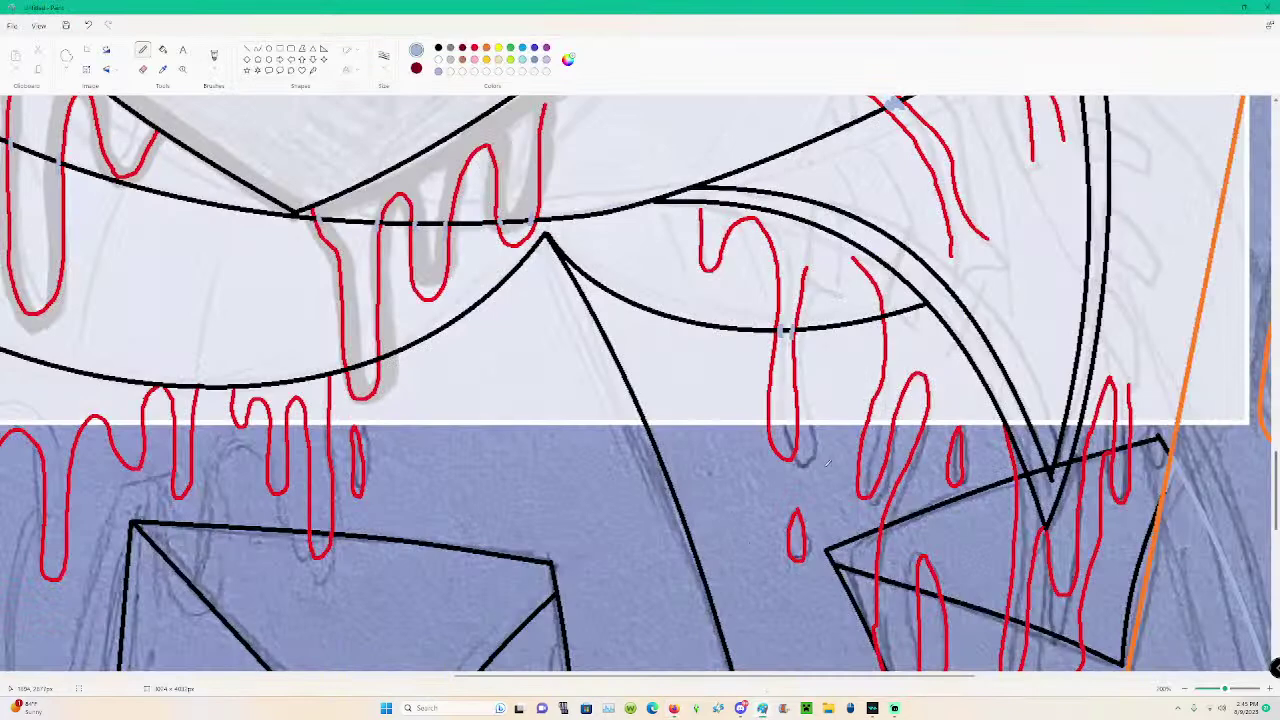
# Step: With the Fill bucket, blank out a stray bit of line near the drips in pale blue-grey
pyautogui.scroll(-5, 636, 383)
pyautogui.hscroll(5, 636, 383)
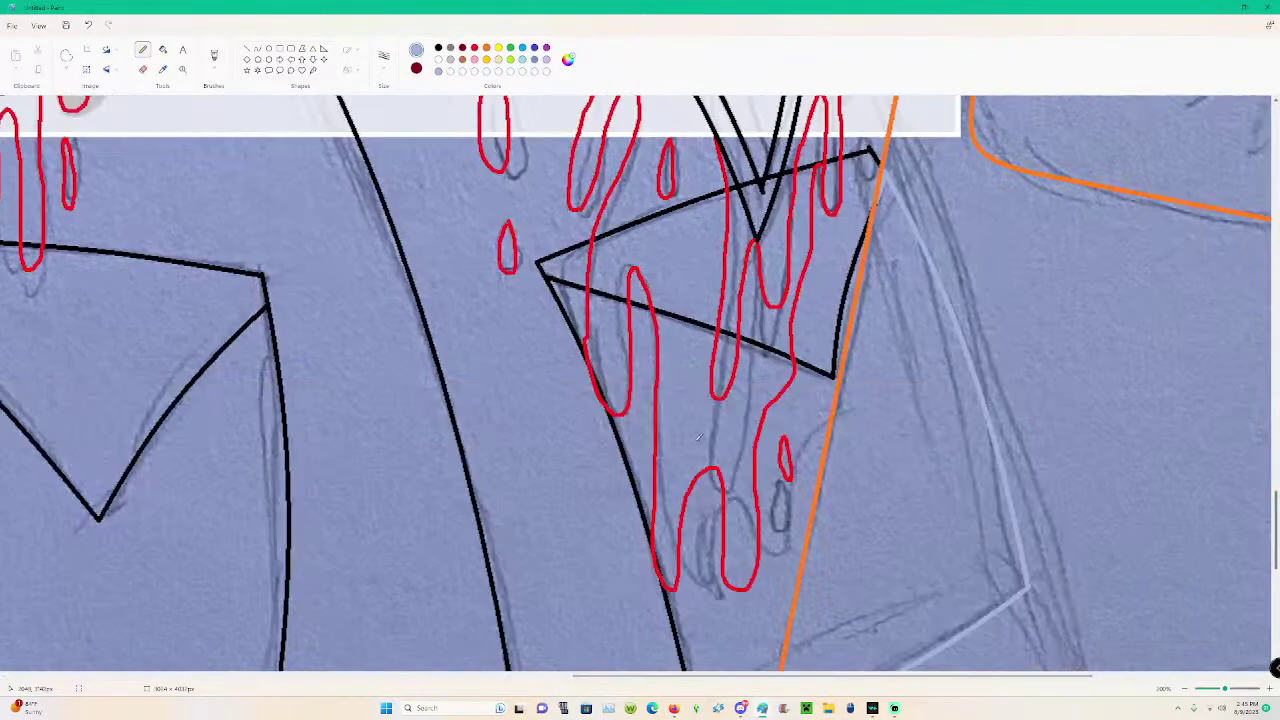
pyautogui.scroll(3, 700, 430)
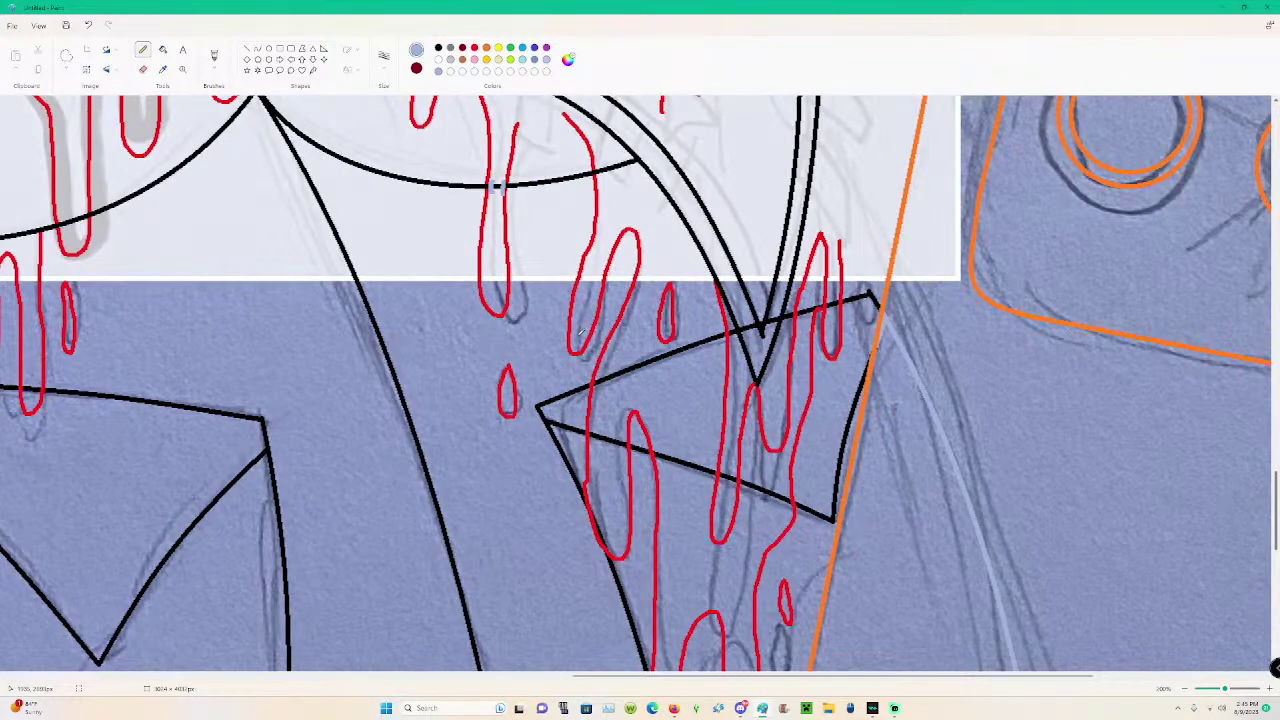
pyautogui.scroll(3, 581, 333)
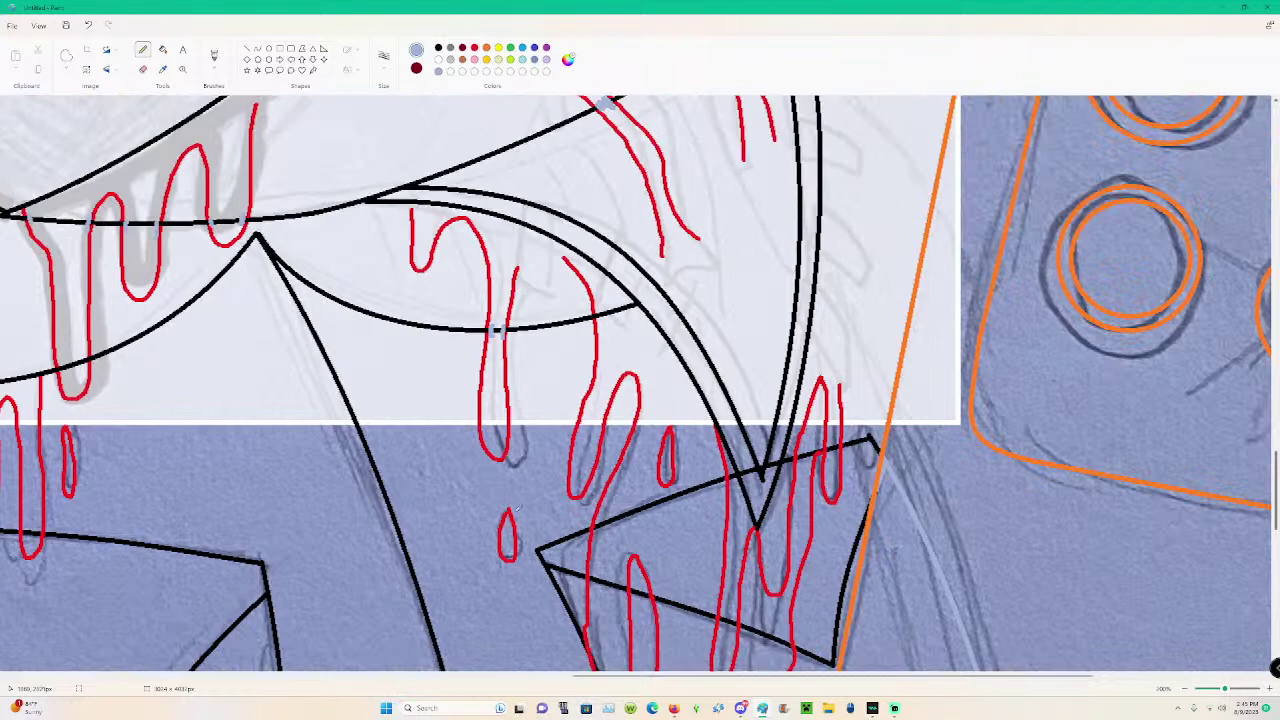
pyautogui.hscroll(-8, 500, 560)
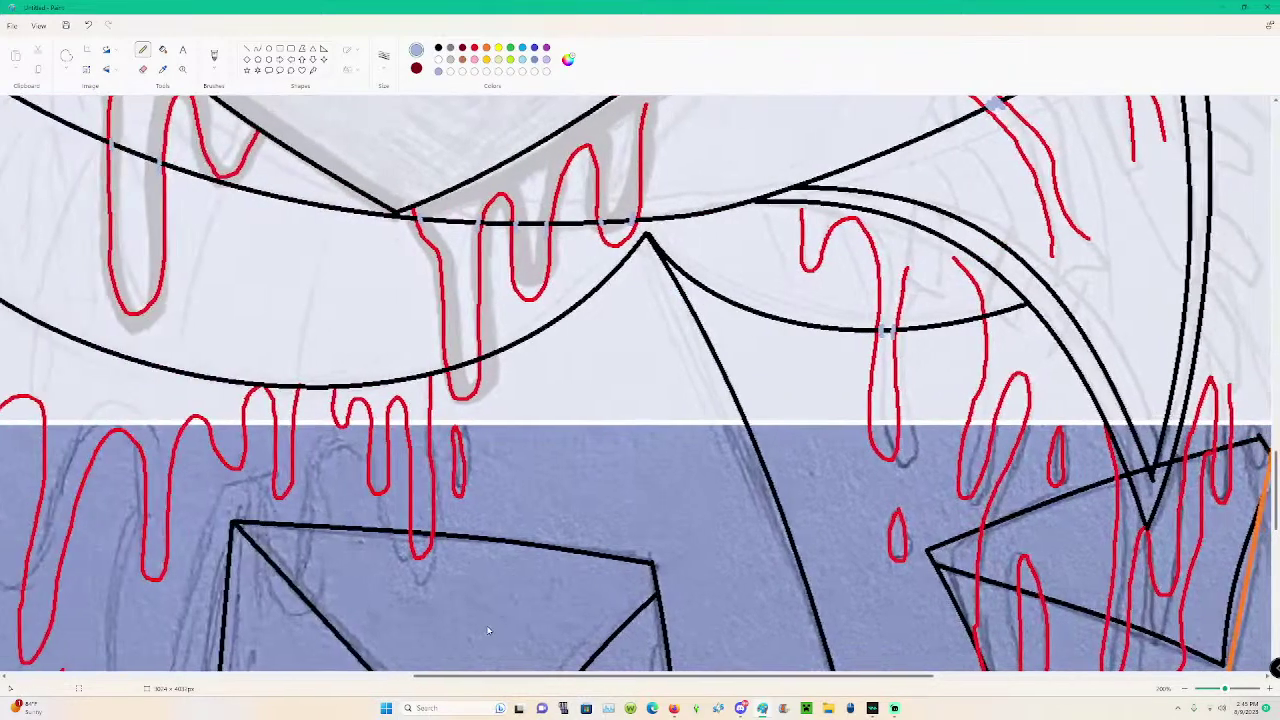
pyautogui.hscroll(8, 487, 630)
pyautogui.hscroll(-3, 594, 637)
pyautogui.hscroll(3, 594, 637)
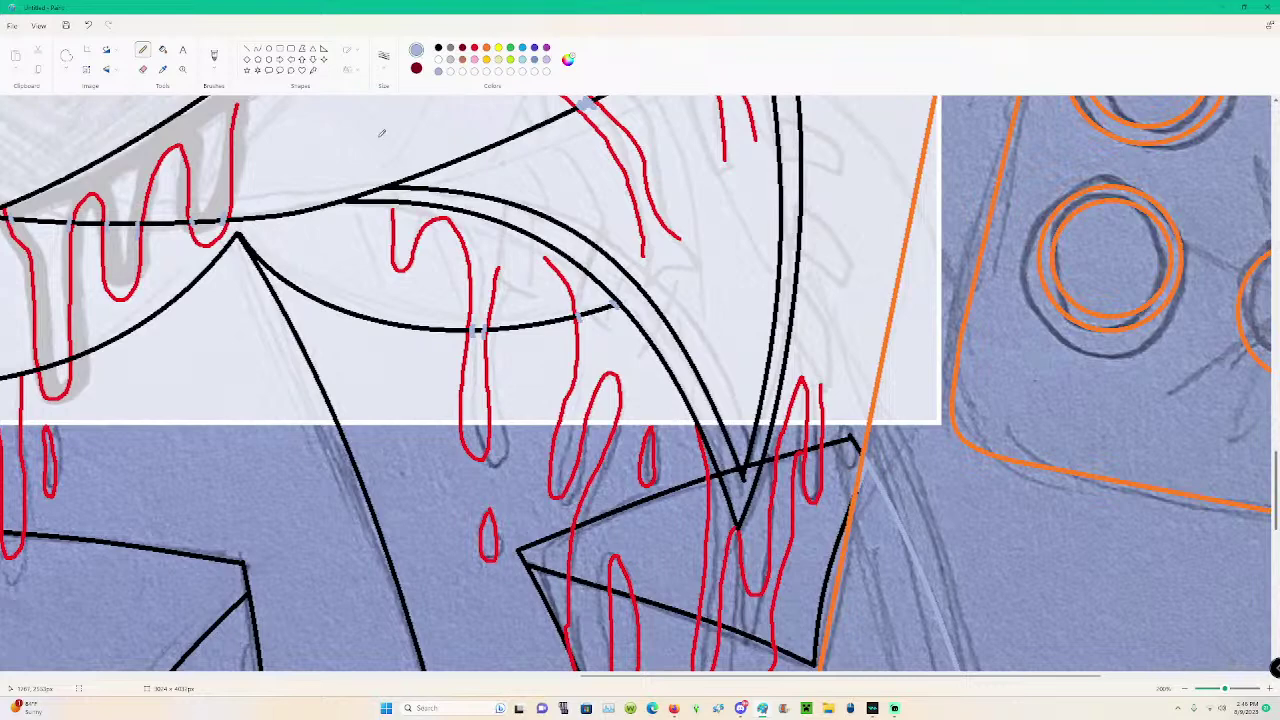
pyautogui.click(162, 49)
pyautogui.click(594, 308)
# Step: Recolour two short mouth-line pieces inside the drips pale, then zoom out
pyautogui.hscroll(-3, 580, 642)
pyautogui.hscroll(-3, 580, 642)
pyautogui.scroll(5, 510, 354)
pyautogui.scroll(-3, 510, 354)
pyautogui.click(510, 364)
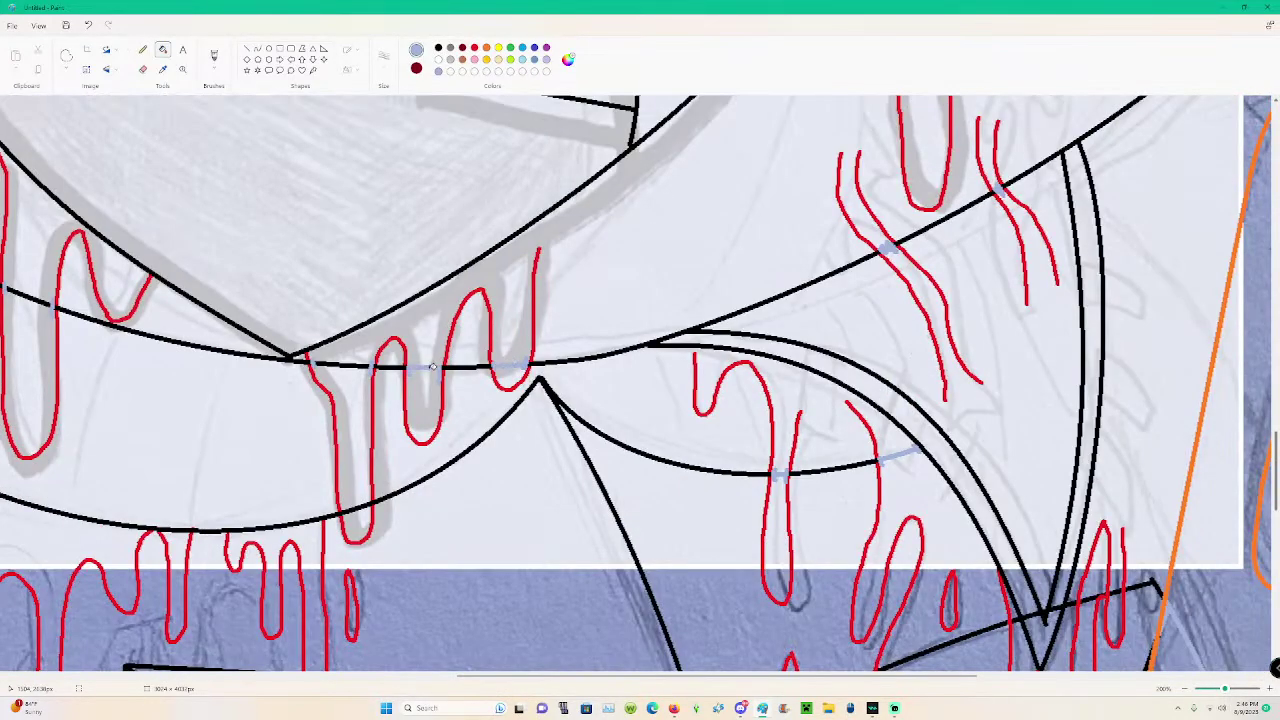
pyautogui.click(350, 362)
pyautogui.hscroll(-9, 599, 689)
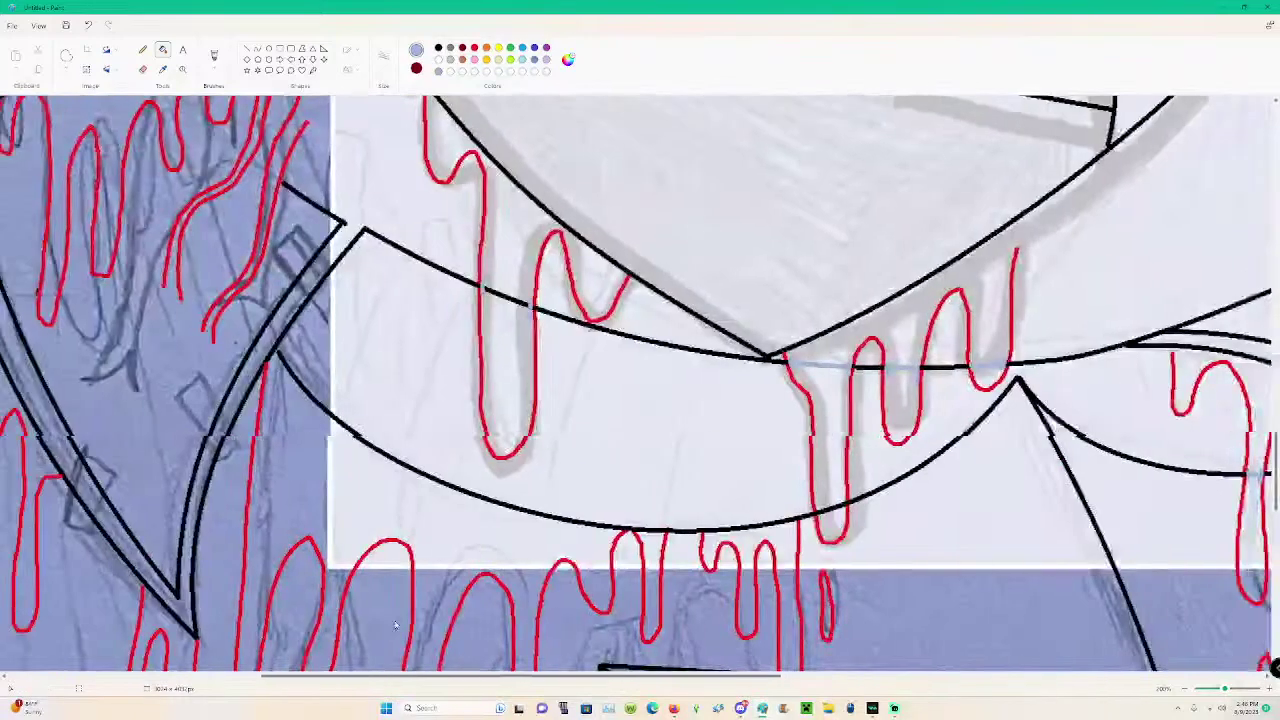
pyautogui.scroll(3, 636, 437)
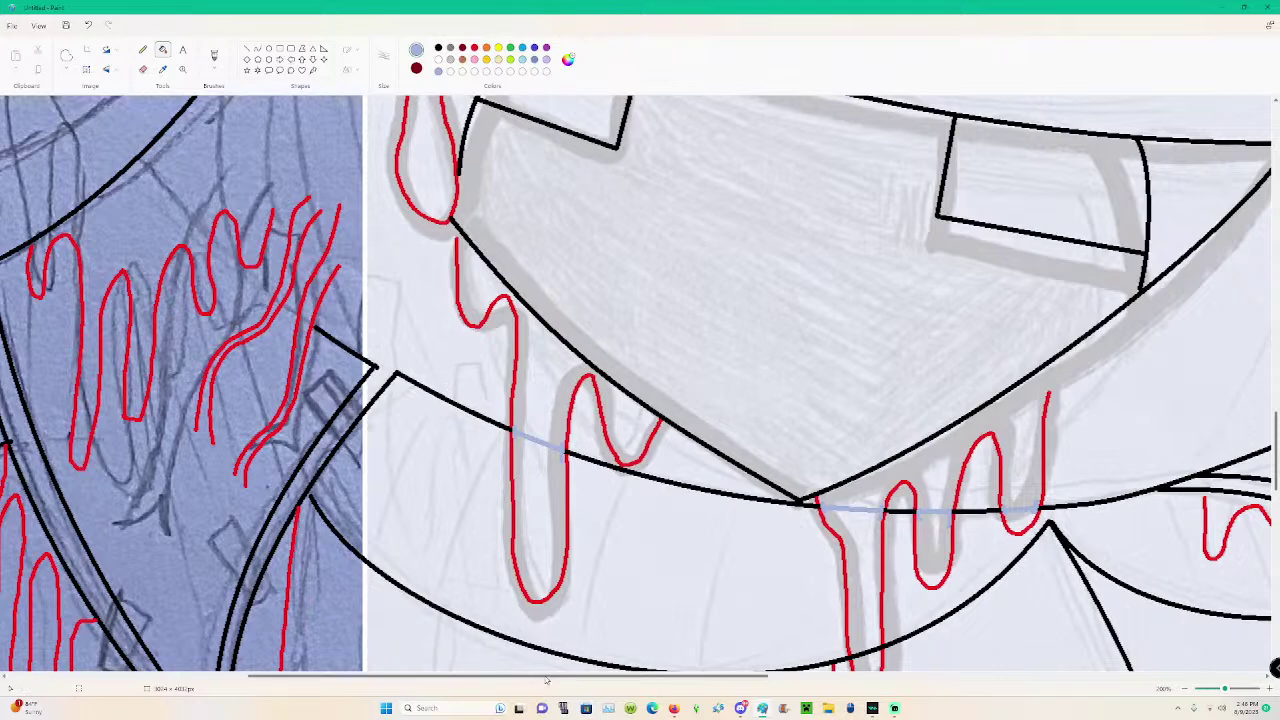
pyautogui.hscroll(-5, 520, 637)
pyautogui.scroll(-6, 500, 600)
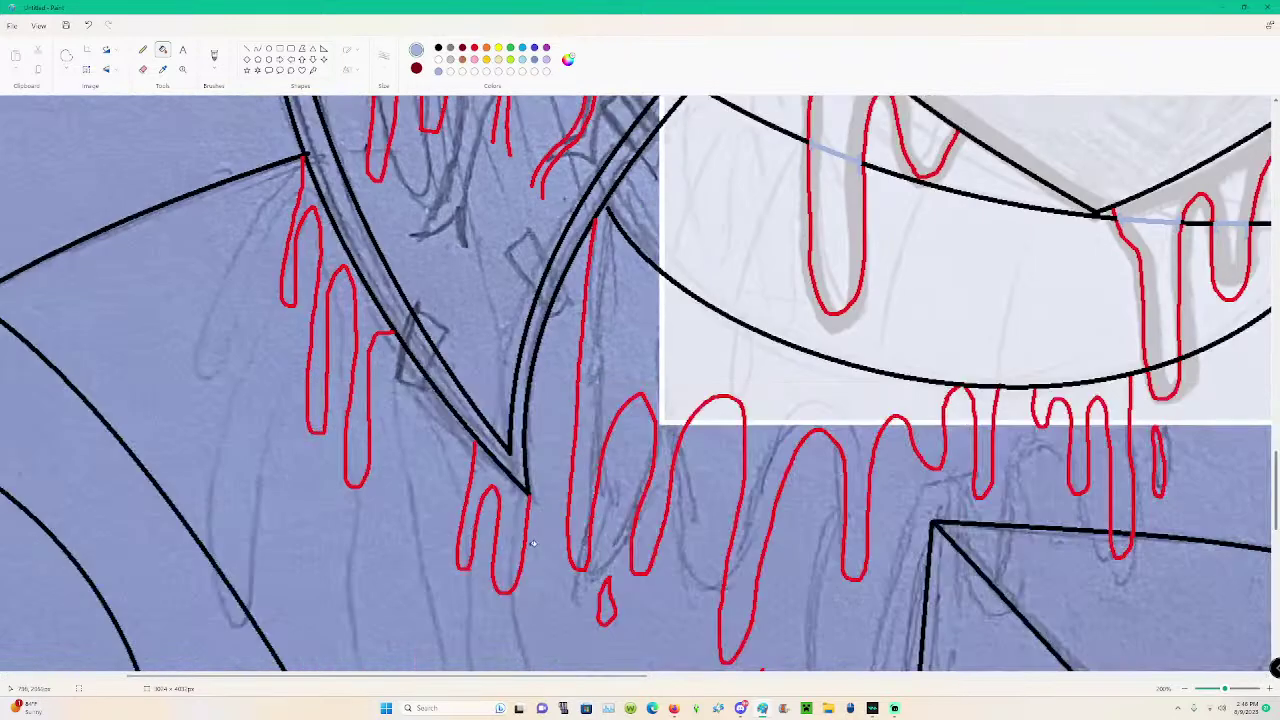
pyautogui.click(1185, 689)
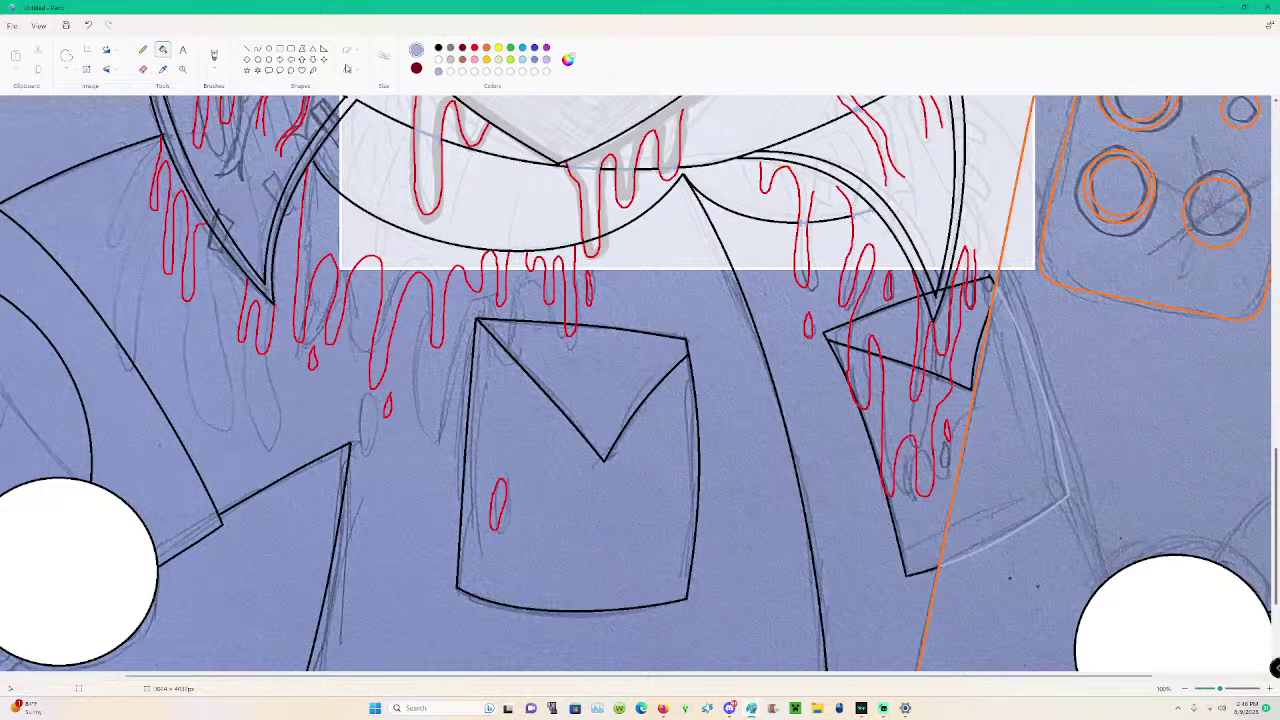
# Step: Check the stream in Streamlabs Desktop and return to the Paint drawing
pyautogui.click(258, 49)
pyautogui.scroll(3, 366, 222)
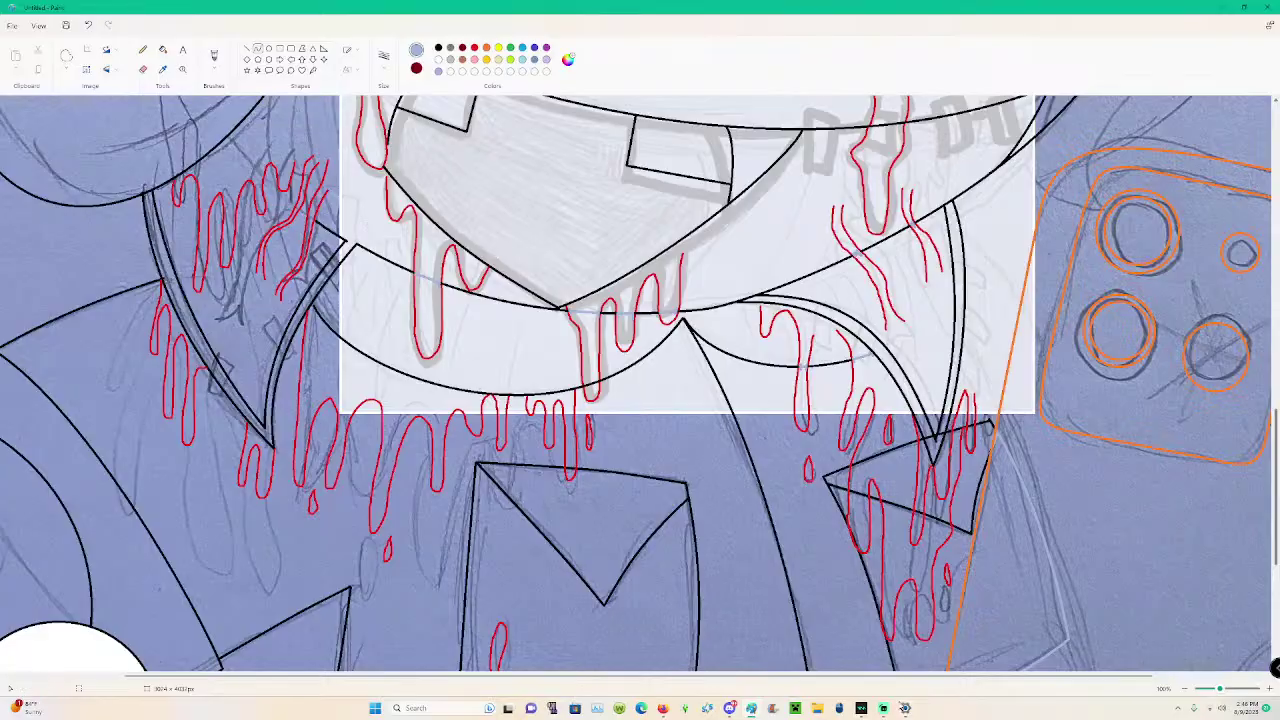
pyautogui.click(883, 708)
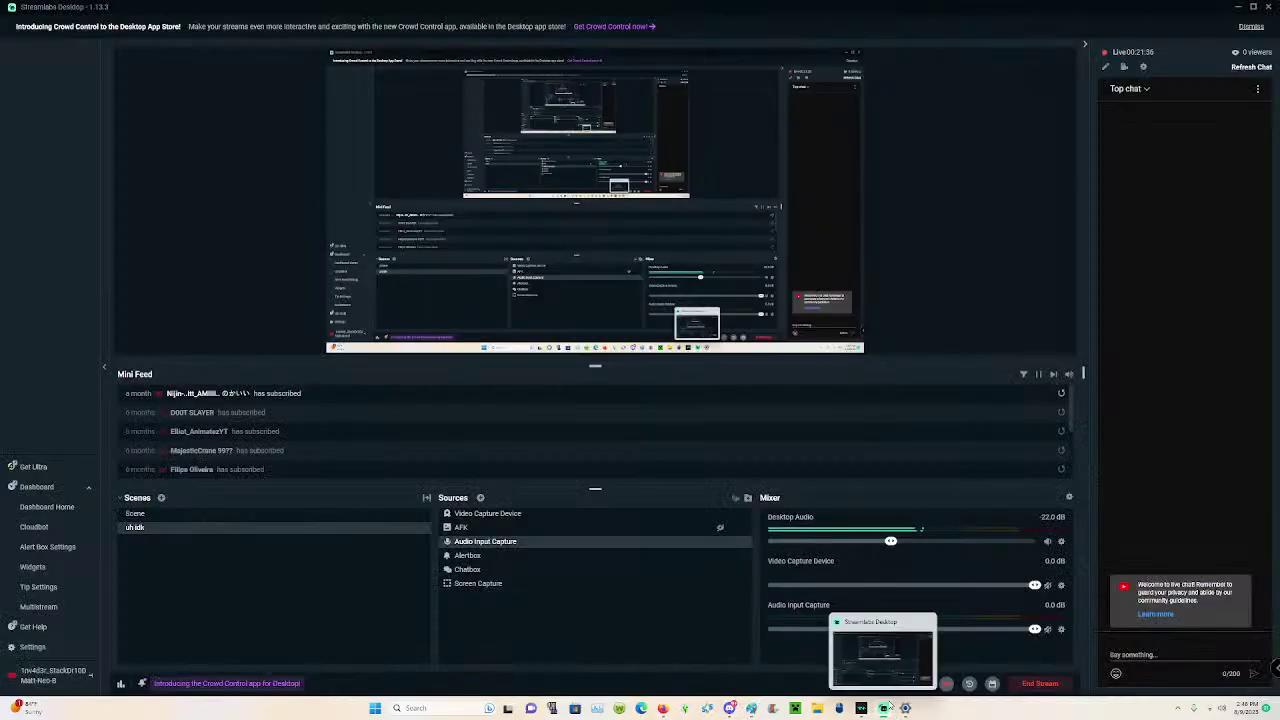
pyautogui.click(752, 708)
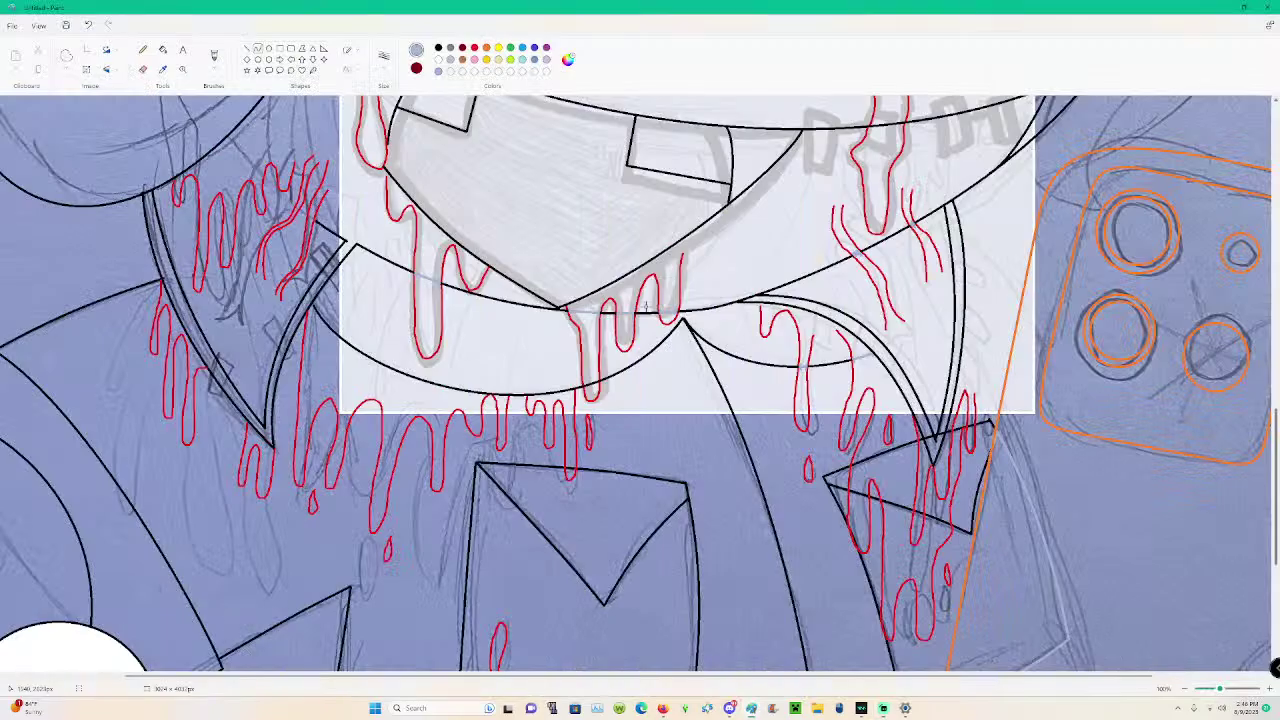
# Step: Fill the red drip outlines on the left below the mouth with black
pyautogui.click(144, 52)
pyautogui.click(258, 49)
pyautogui.click(163, 49)
pyautogui.click(438, 47)
pyautogui.click(250, 418)
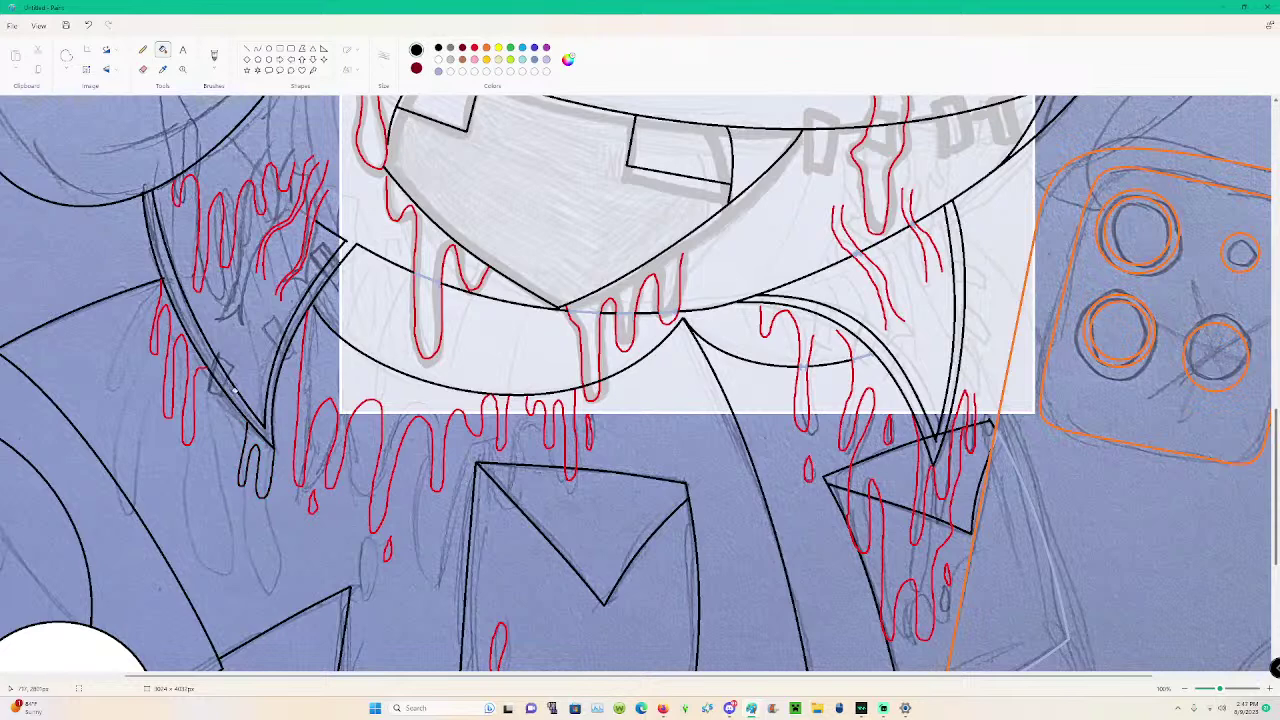
pyautogui.click(212, 365)
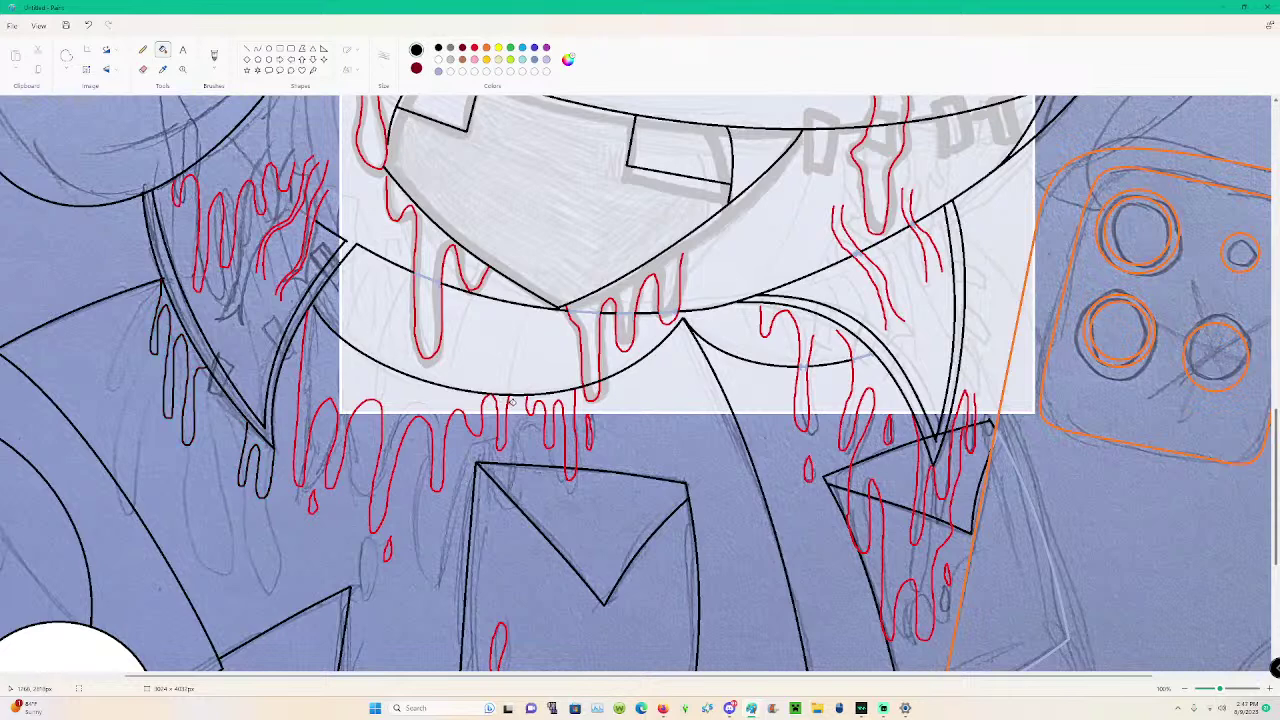
# Step: Turn the remaining central drip outlines and small red drops below the mouth black
pyautogui.click(504, 408)
pyautogui.click(490, 396)
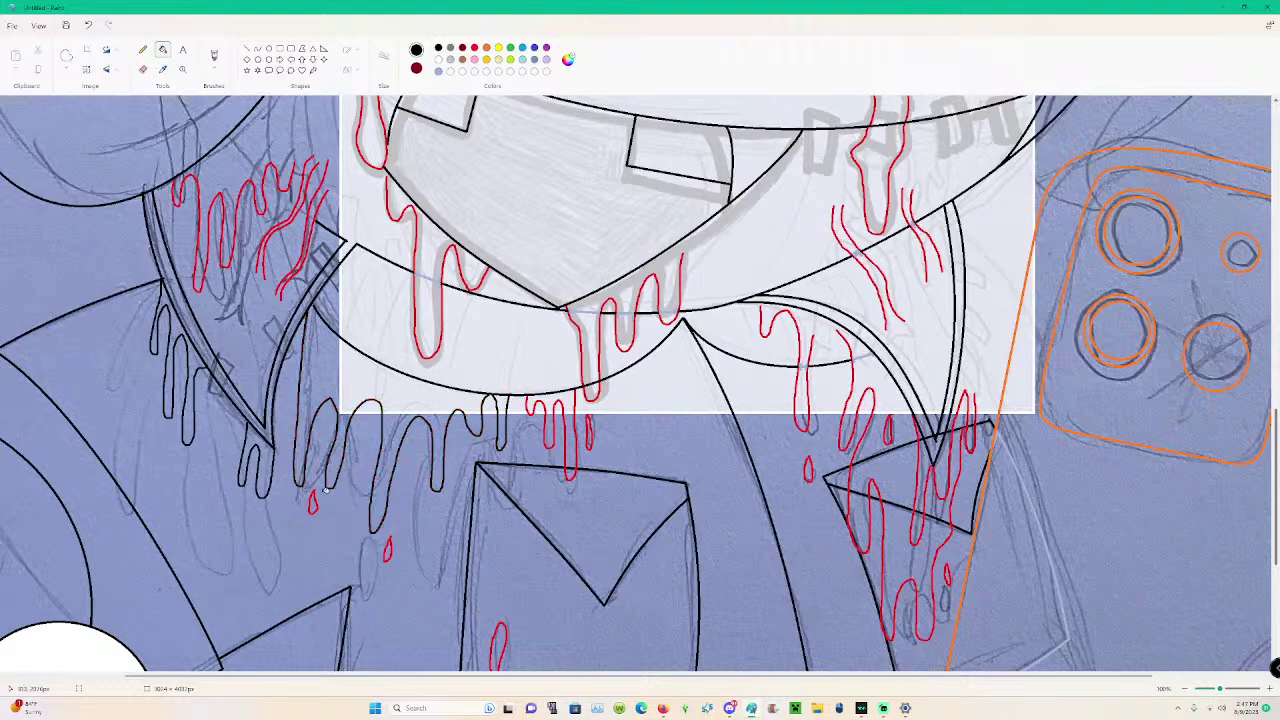
pyautogui.click(312, 500)
pyautogui.click(389, 545)
pyautogui.click(503, 622)
pyautogui.click(578, 392)
pyautogui.click(591, 425)
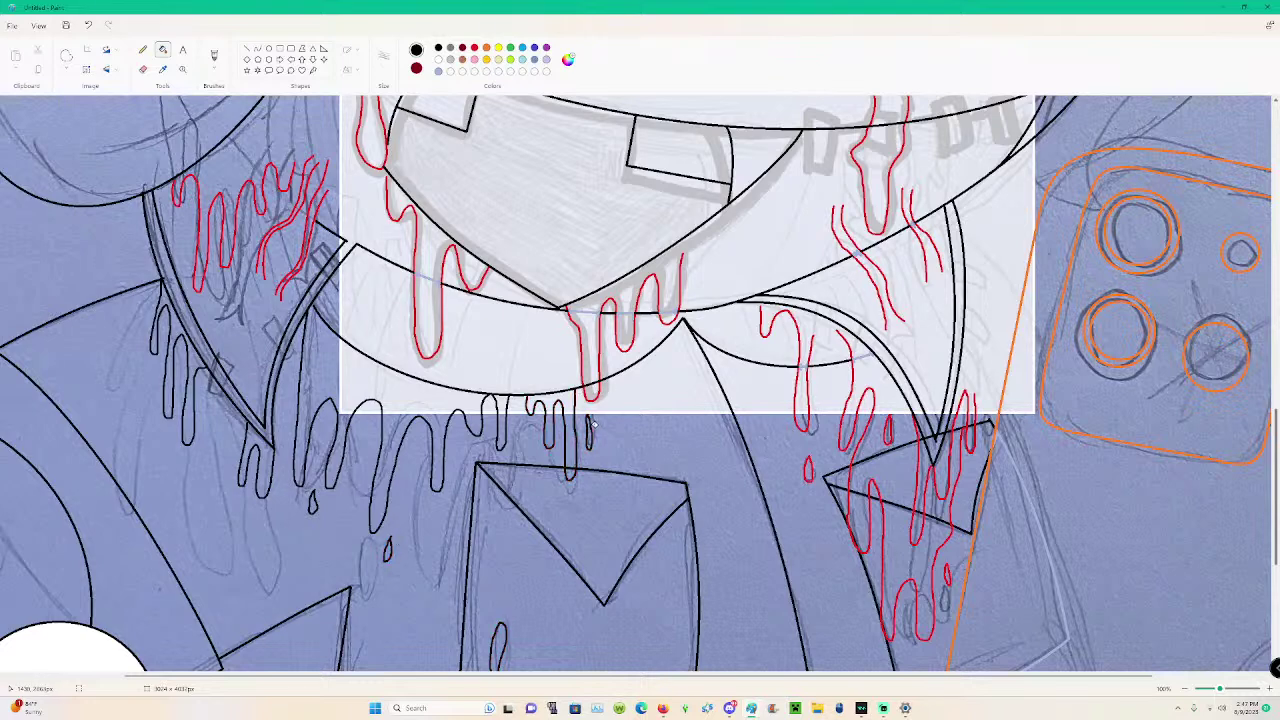
pyautogui.scroll(3, 632, 476)
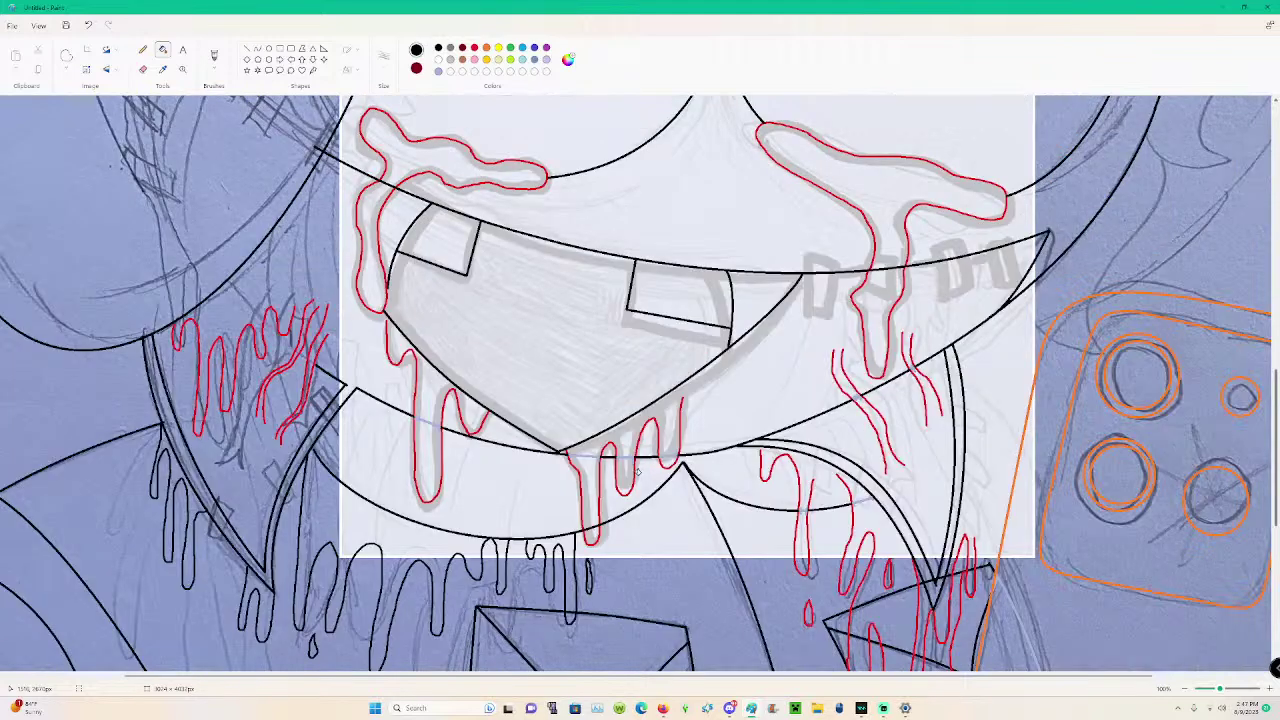
# Step: Fill the upper-left drip blob and the upper-right blob's edges and drip with black
pyautogui.click(438, 71)
pyautogui.click(143, 49)
pyautogui.click(163, 49)
pyautogui.click(143, 50)
pyautogui.click(163, 49)
pyautogui.click(438, 48)
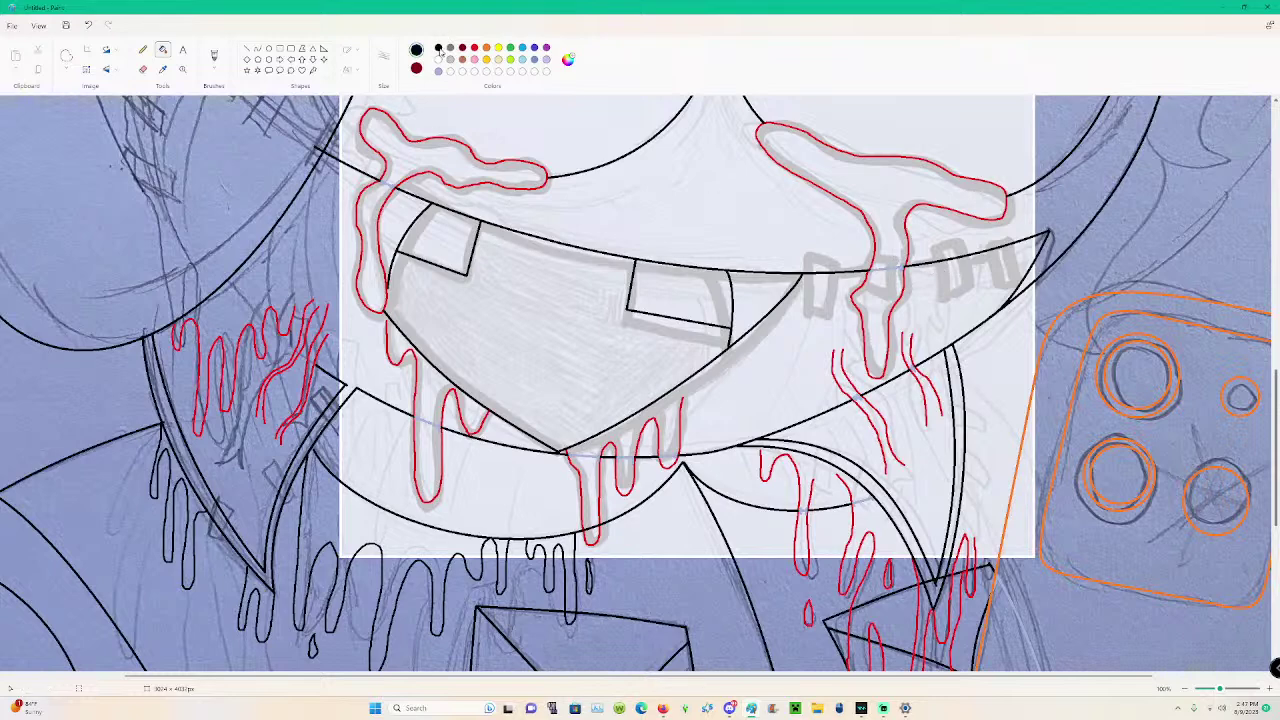
pyautogui.click(478, 155)
pyautogui.click(875, 153)
pyautogui.click(877, 228)
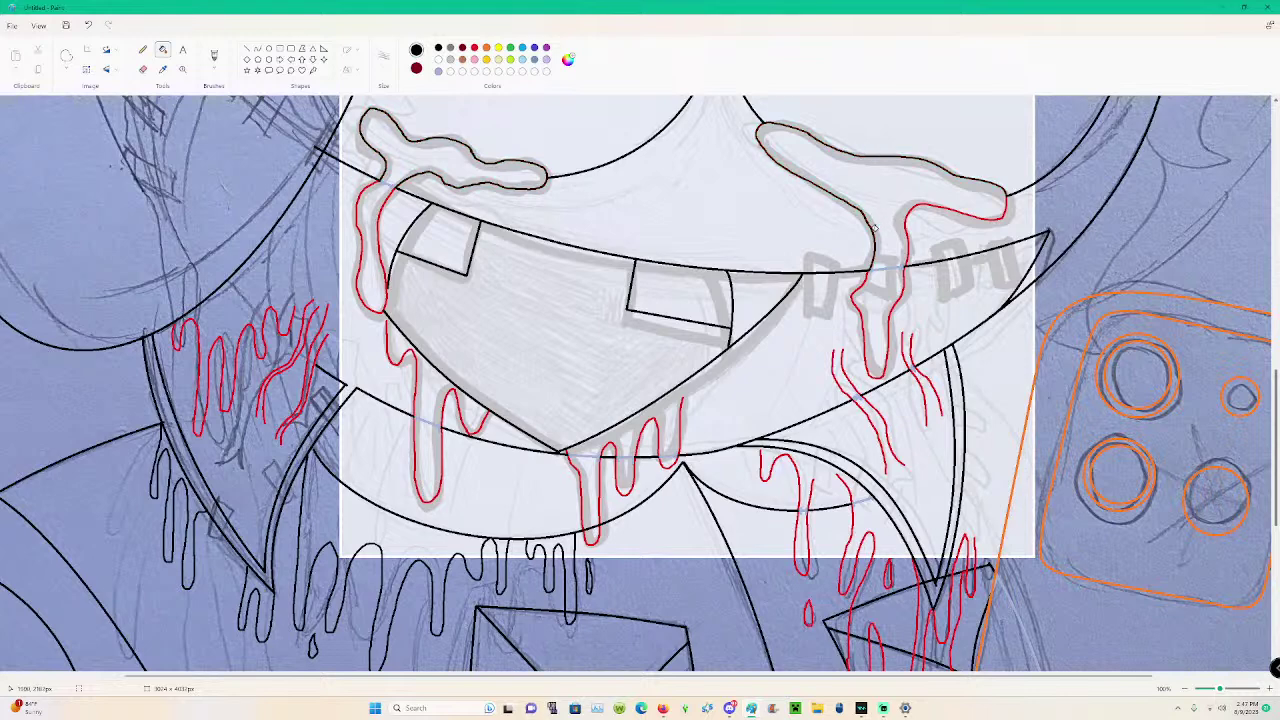
pyautogui.click(908, 213)
pyautogui.click(909, 265)
# Step: Ink the left drip's edges, the centre drip's edges and the small drips black
pyautogui.click(392, 188)
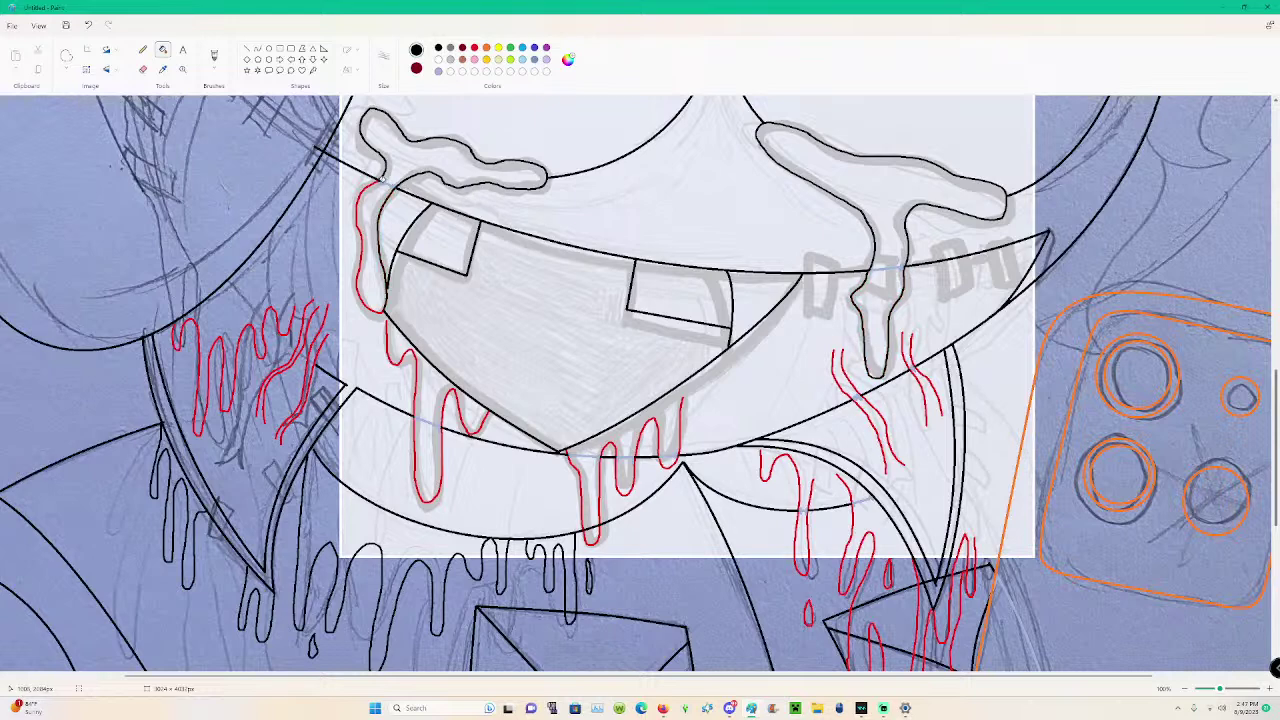
pyautogui.click(381, 179)
pyautogui.scroll(-3, 531, 280)
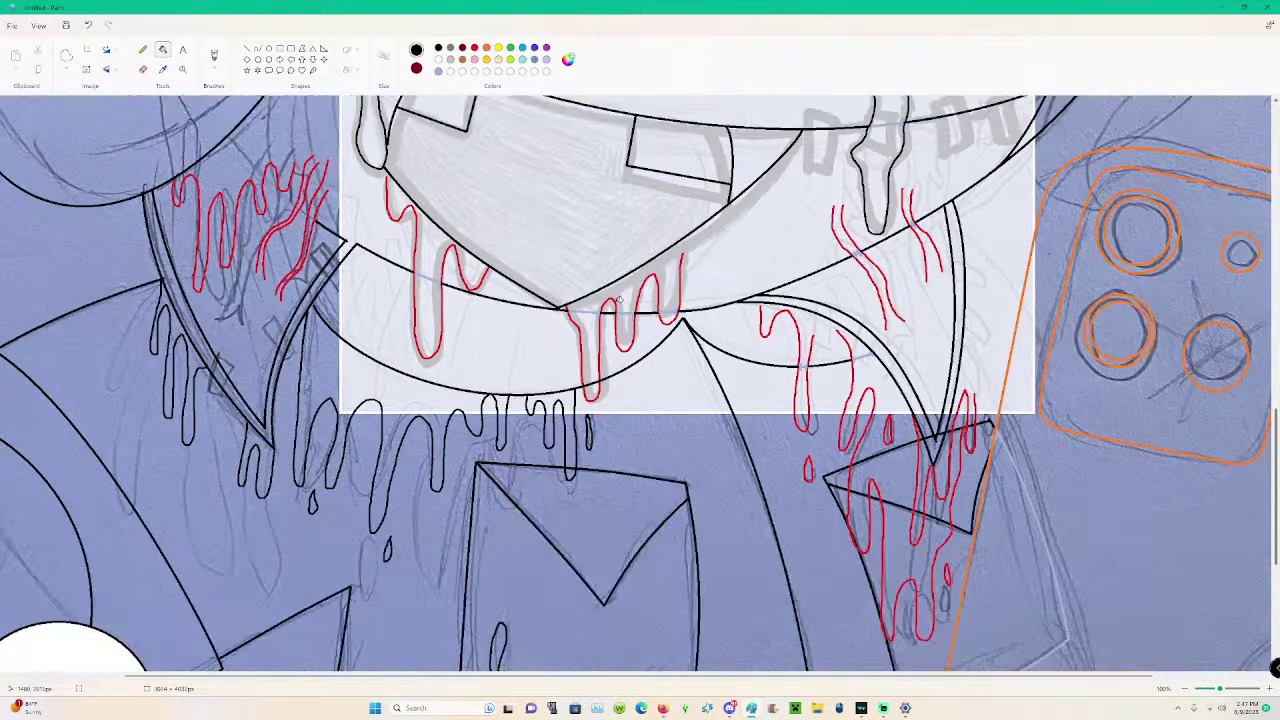
pyautogui.click(568, 307)
pyautogui.click(601, 386)
pyautogui.click(646, 293)
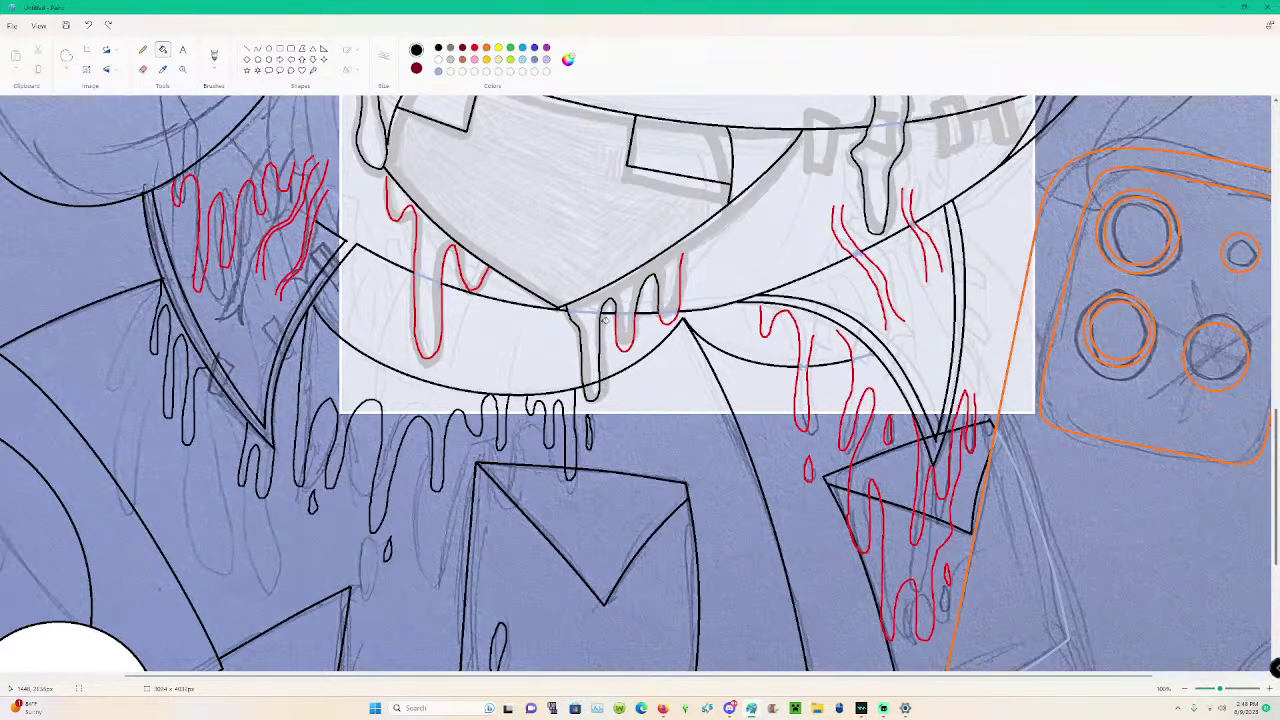
pyautogui.click(618, 322)
pyautogui.click(681, 292)
# Step: Turn the left drip, small loop, long drip and right-hand red strokes black
pyautogui.scroll(3, 468, 290)
pyautogui.click(408, 370)
pyautogui.click(458, 390)
pyautogui.click(441, 430)
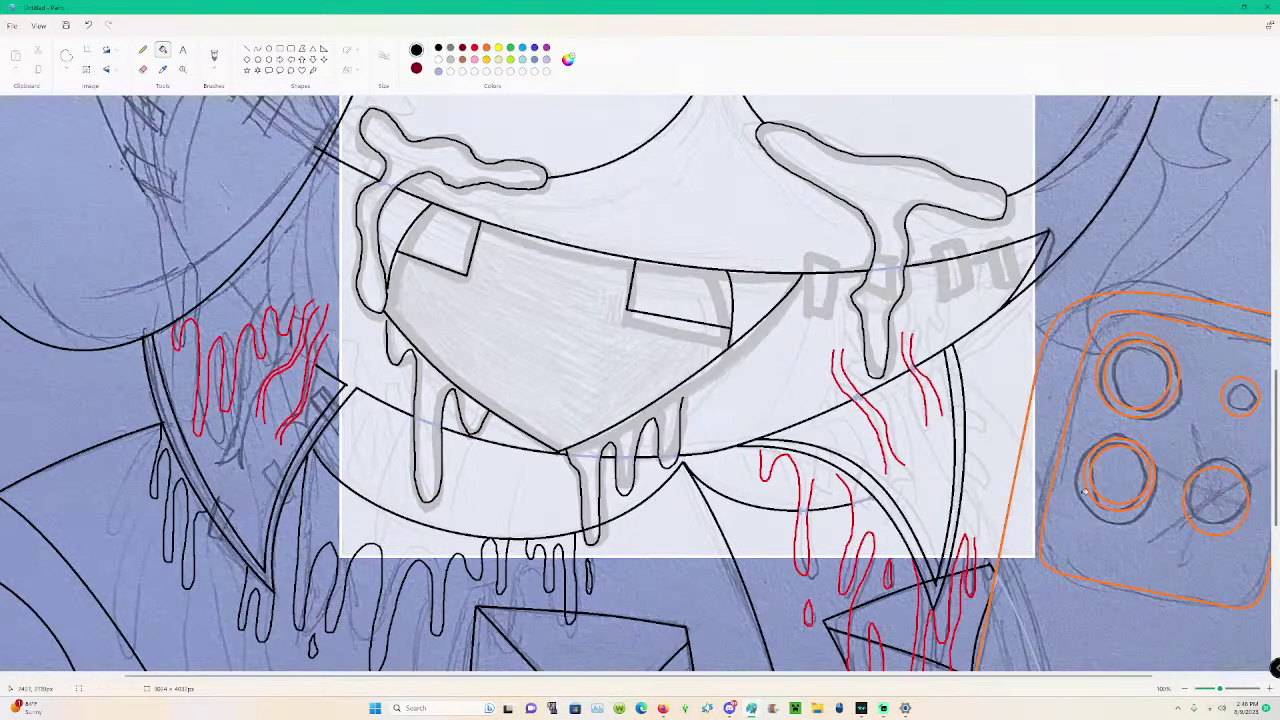
pyautogui.click(920, 371)
pyautogui.click(916, 370)
pyautogui.click(866, 396)
pyautogui.click(852, 394)
pyautogui.click(863, 405)
pyautogui.scroll(-3, 863, 410)
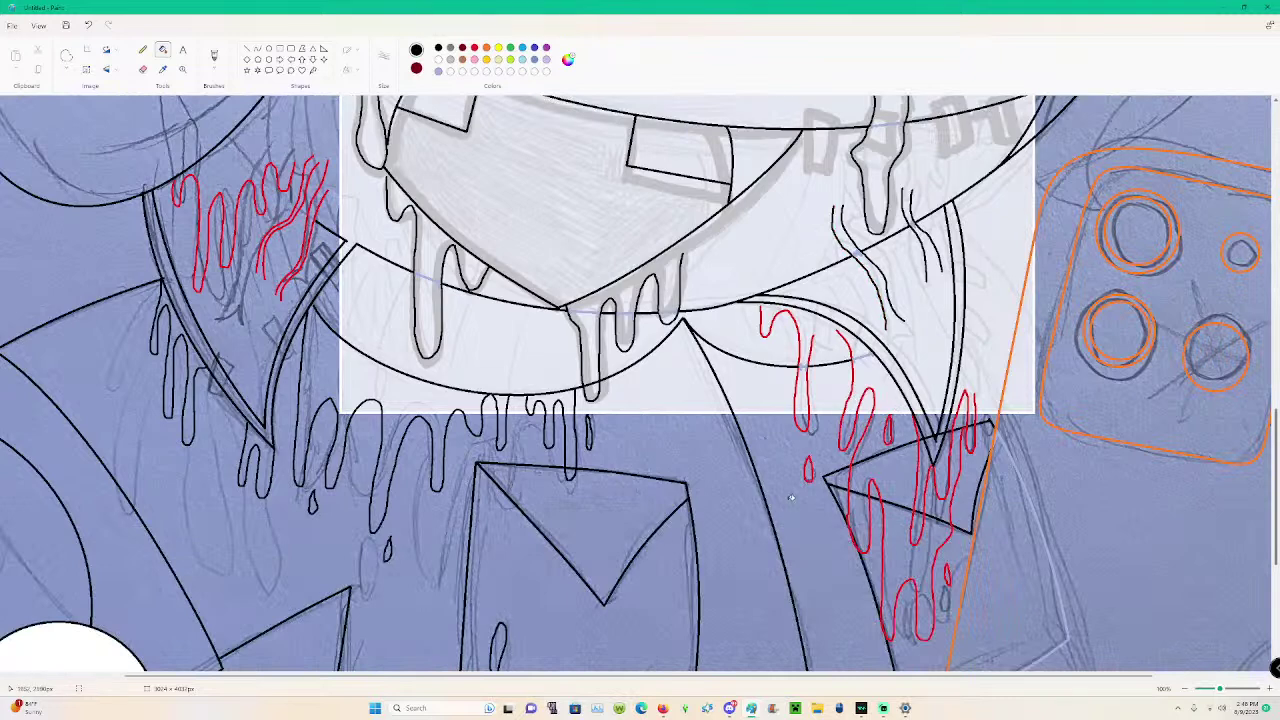
pyautogui.hscroll(-1, 663, 660)
pyautogui.hscroll(-1, 663, 660)
pyautogui.scroll(3, 663, 660)
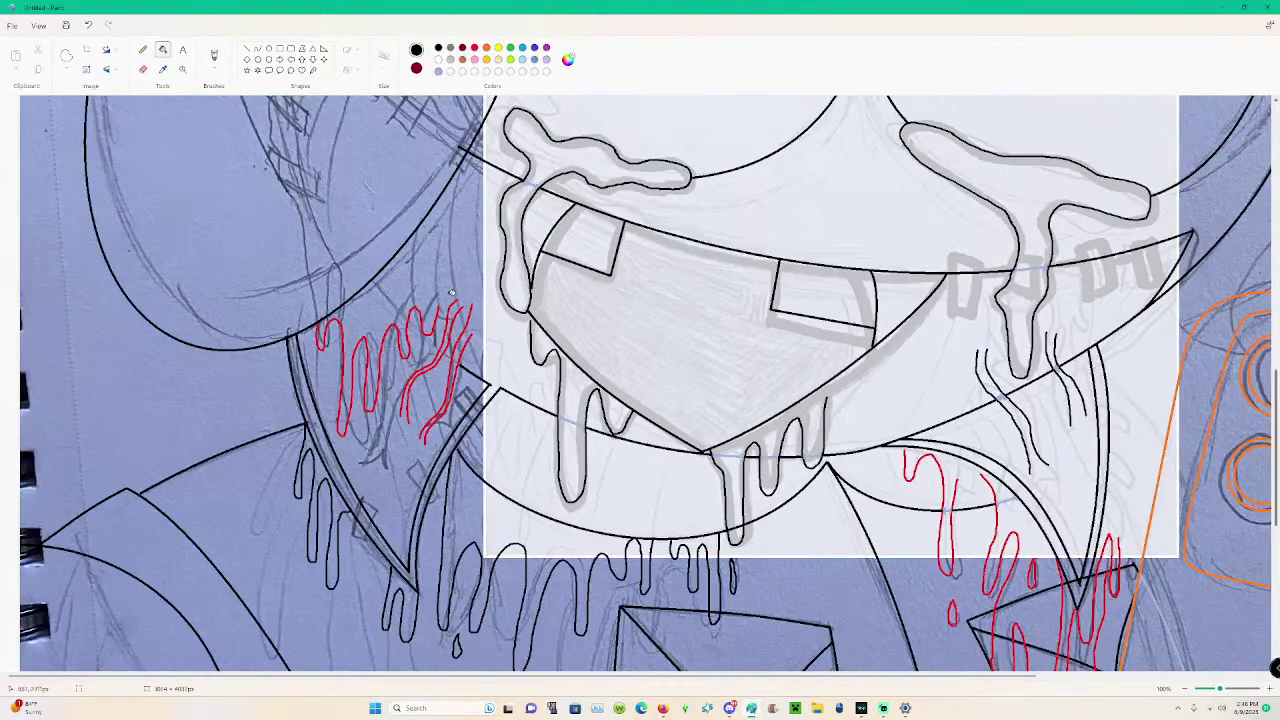
# Step: Trace a red stroke along a left strand, then undo it
pyautogui.moveTo(475, 304); pyautogui.dragTo(420, 440)
pyautogui.hotkey('ctrl', 'z')
pyautogui.hotkey('ctrl', 'z')
pyautogui.hotkey('ctrl', 'z')
pyautogui.hotkey('ctrl', 'z')
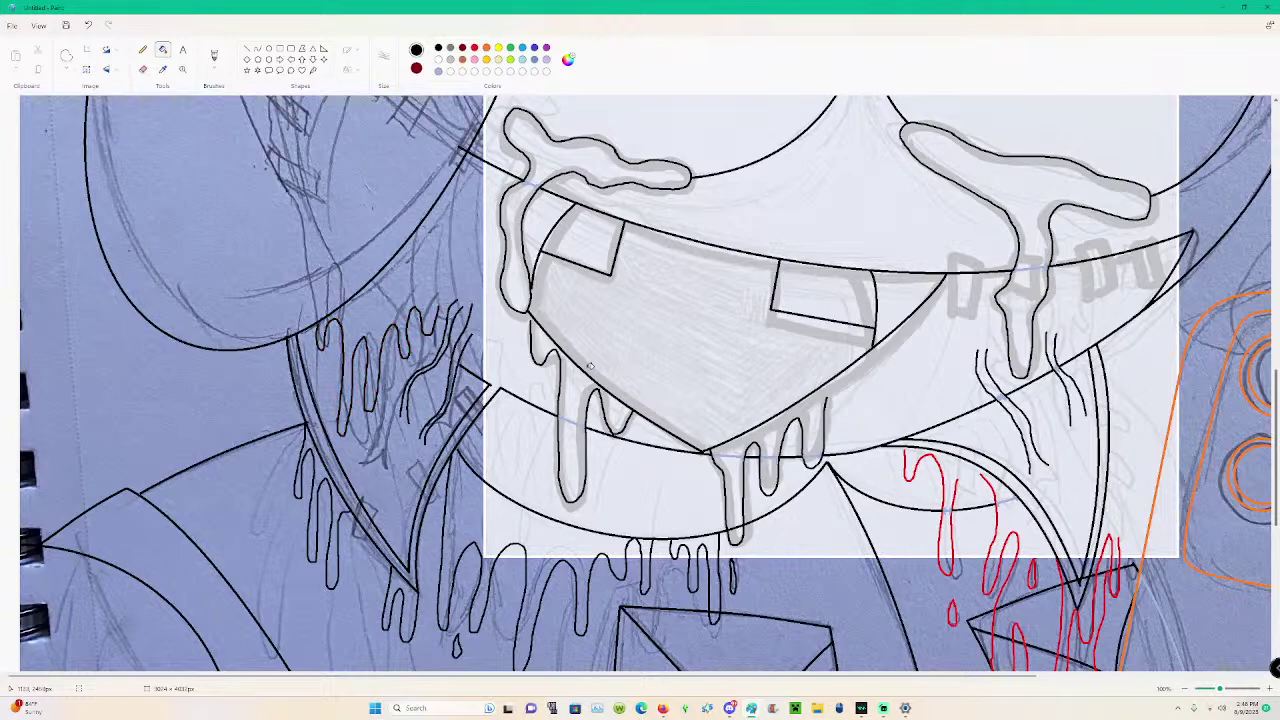
pyautogui.scroll(-3, 600, 360)
pyautogui.scroll(3, 646, 426)
pyautogui.scroll(3, 646, 426)
pyautogui.scroll(-6, 646, 426)
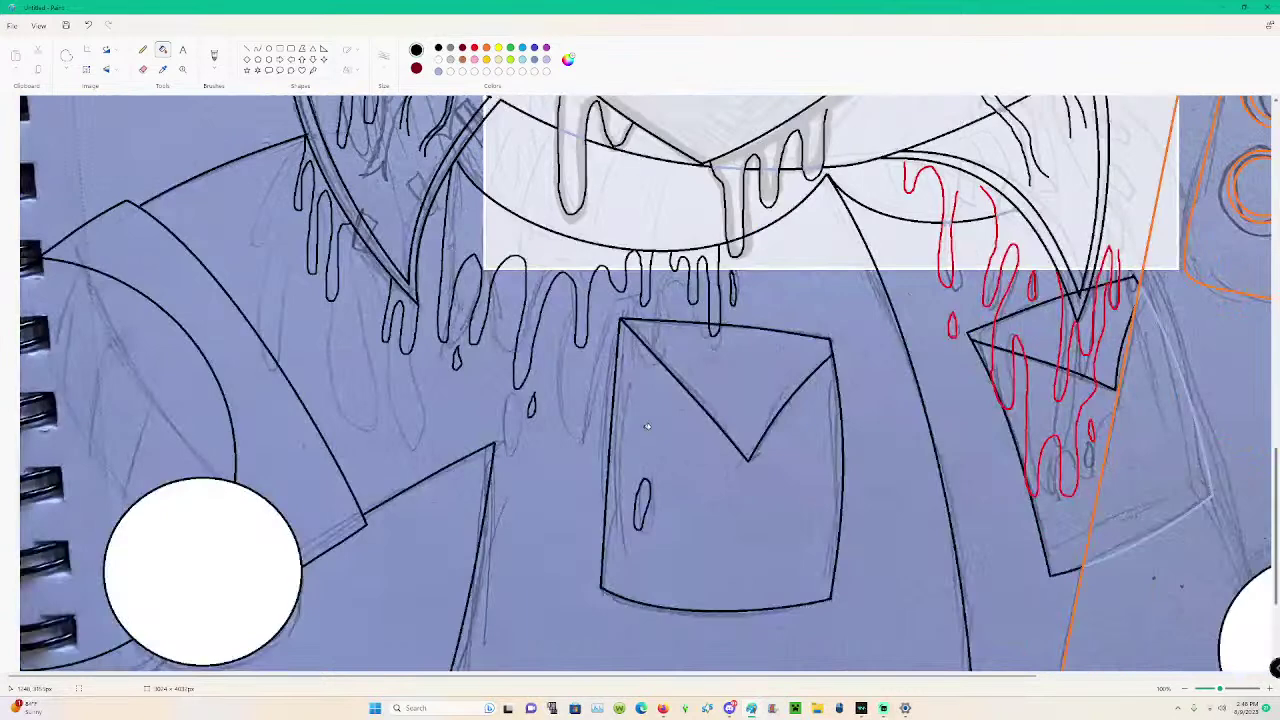
pyautogui.scroll(3, 646, 426)
pyautogui.moveTo(602, 677); pyautogui.dragTo(840, 677)
# Step: Sketch a red drip beside the triangle and a looping red drip below the mouth with the Pencil
pyautogui.click(143, 49)
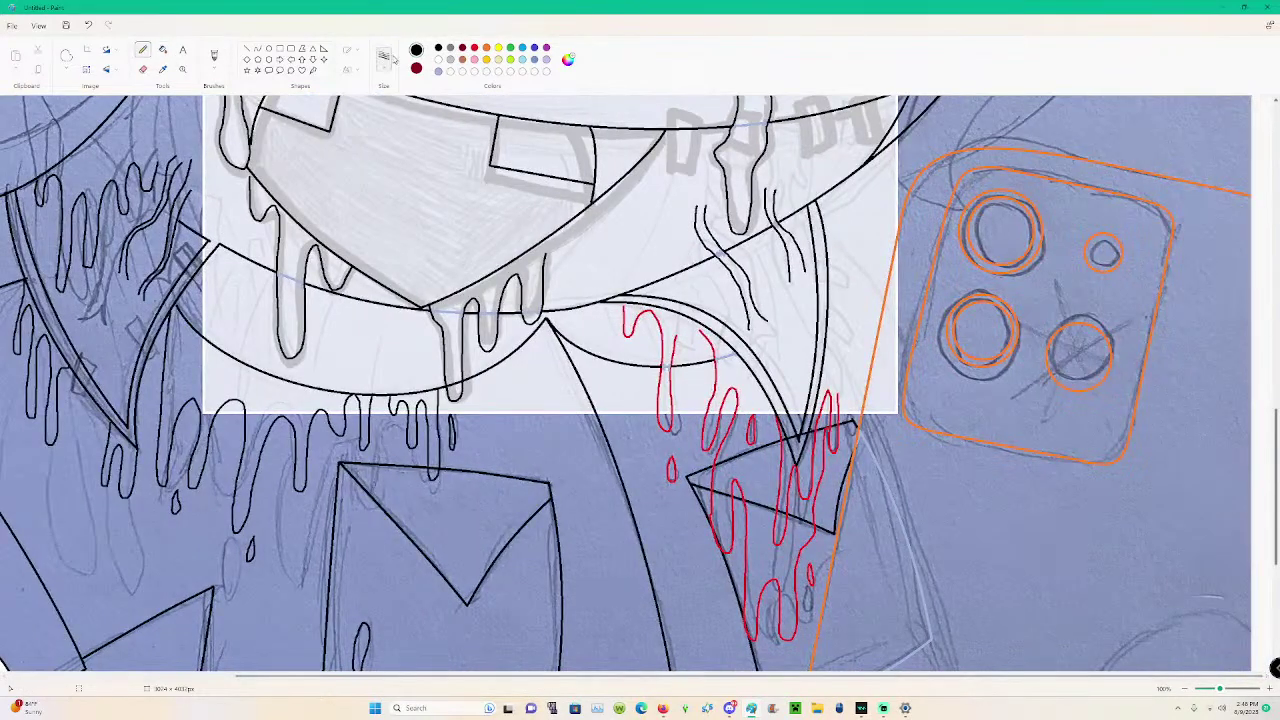
pyautogui.click(474, 48)
pyautogui.moveTo(840, 388); pyautogui.dragTo(834, 326)
pyautogui.scroll(-3, 845, 325)
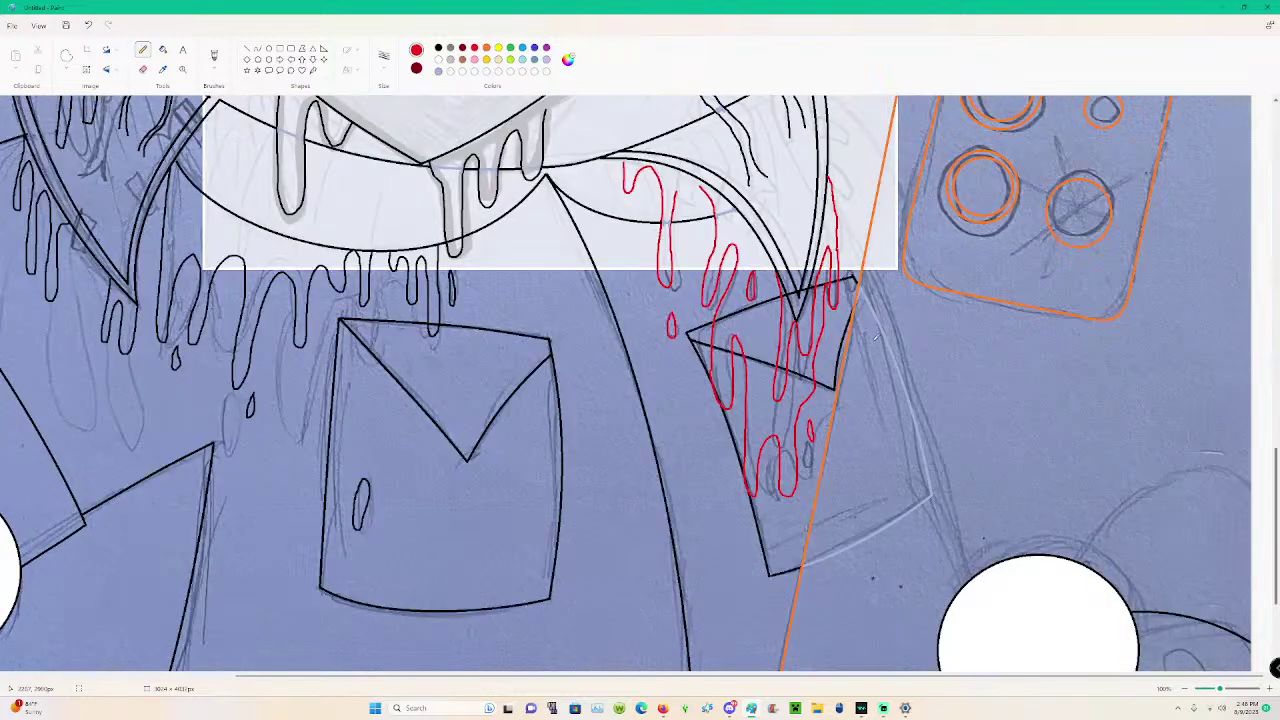
pyautogui.click(438, 71)
pyautogui.click(462, 48)
pyautogui.moveTo(682, 180)
pyautogui.mouseDown()
pyautogui.moveTo(688, 212)
pyautogui.moveTo(698, 188)
pyautogui.mouseUp()
# Step: Go to Streamlabs Desktop via the browser and unmute the Audio Input Capture source
pyautogui.click(663, 708)
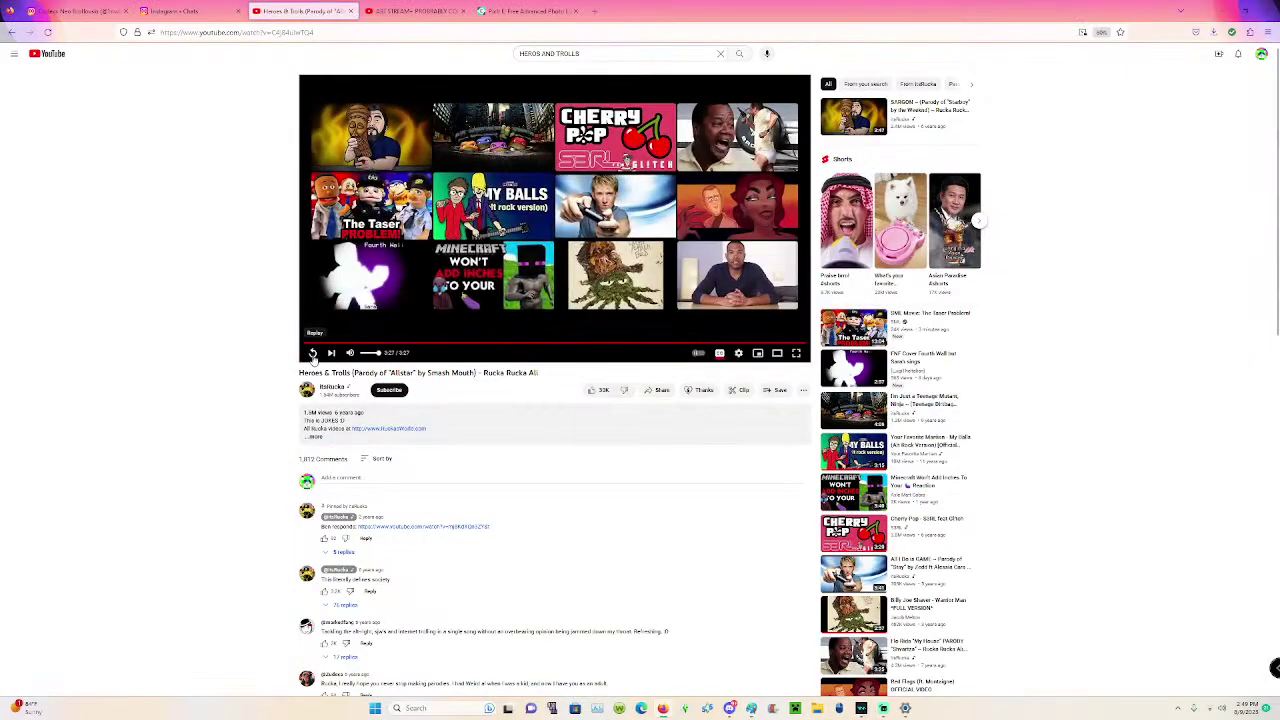
pyautogui.click(883, 708)
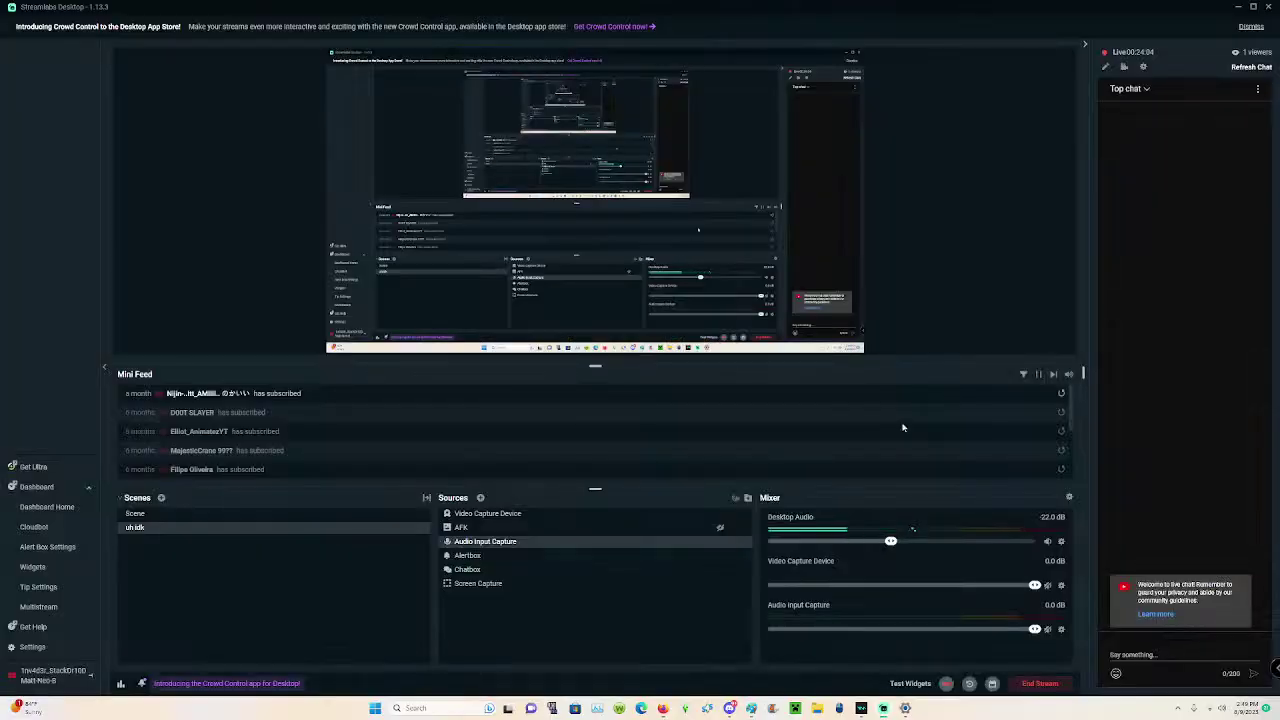
pyautogui.click(1047, 630)
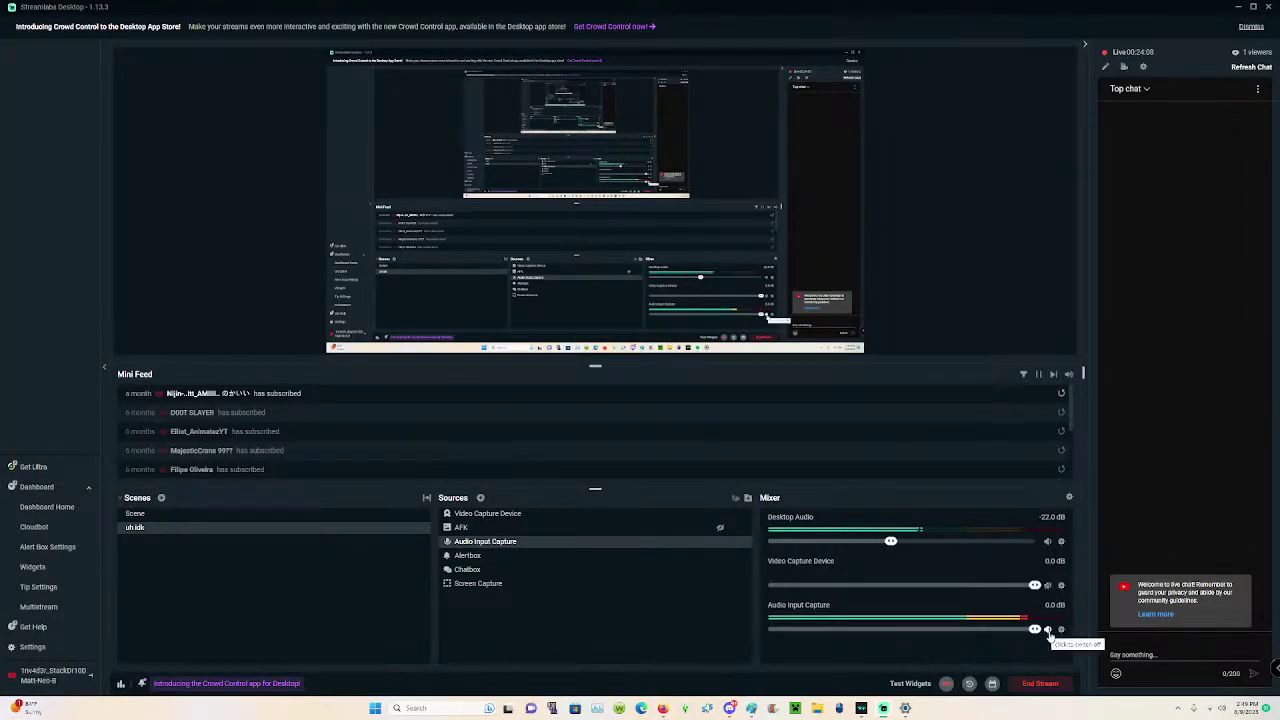
# Step: Back in Paint, fill the orange phone outline, diagonal line and camera rings with black
pyautogui.click(752, 708)
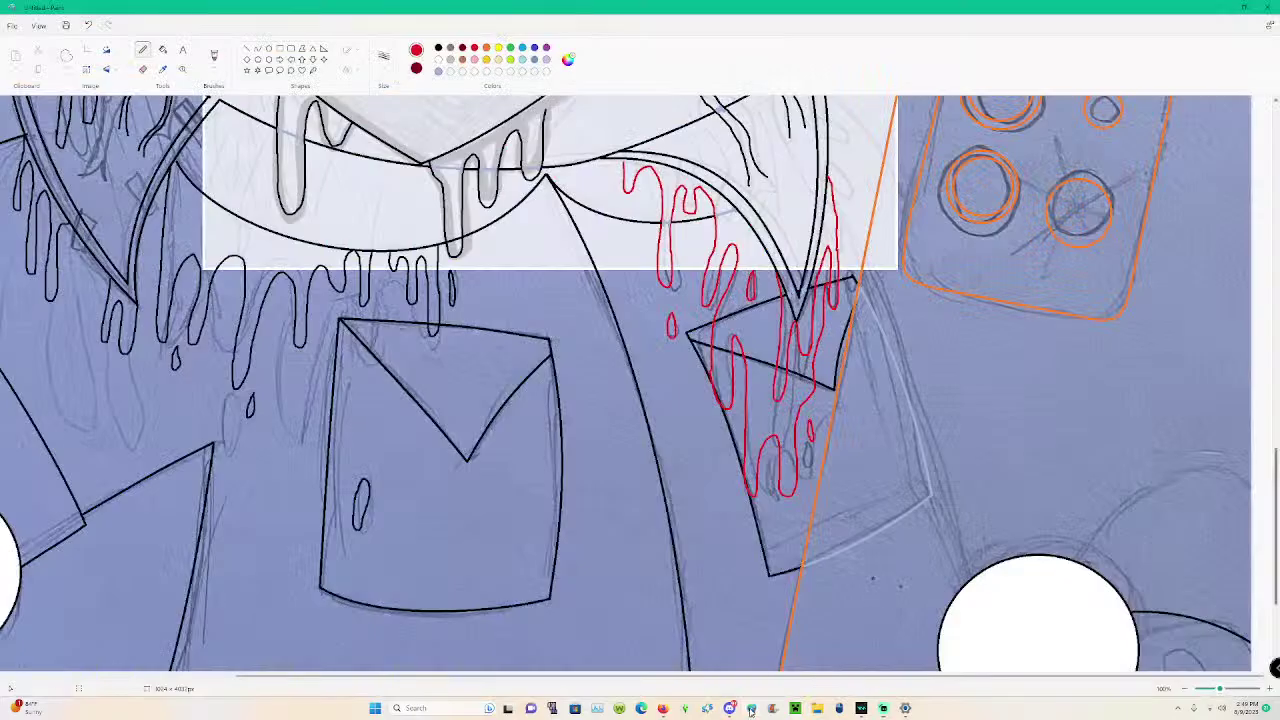
pyautogui.scroll(3, 663, 316)
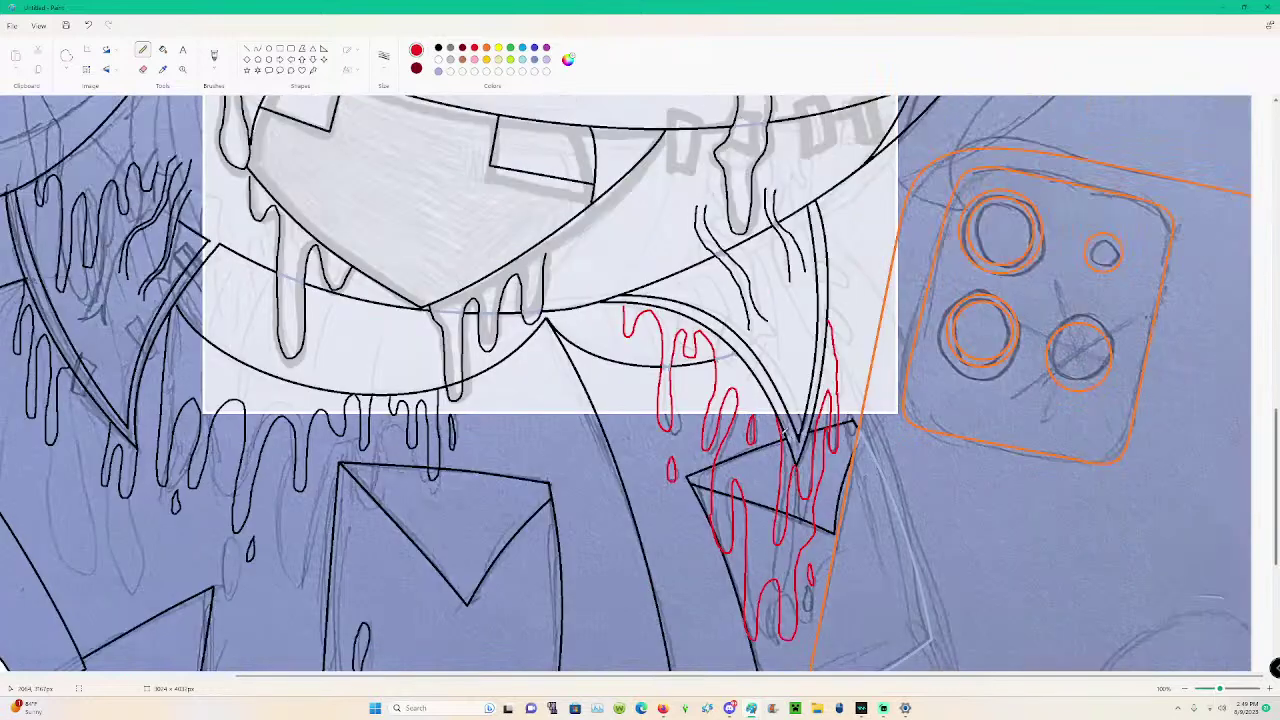
pyautogui.click(163, 49)
pyautogui.click(438, 47)
pyautogui.click(918, 310)
pyautogui.click(887, 303)
pyautogui.click(1009, 309)
pyautogui.click(1012, 306)
pyautogui.click(1041, 243)
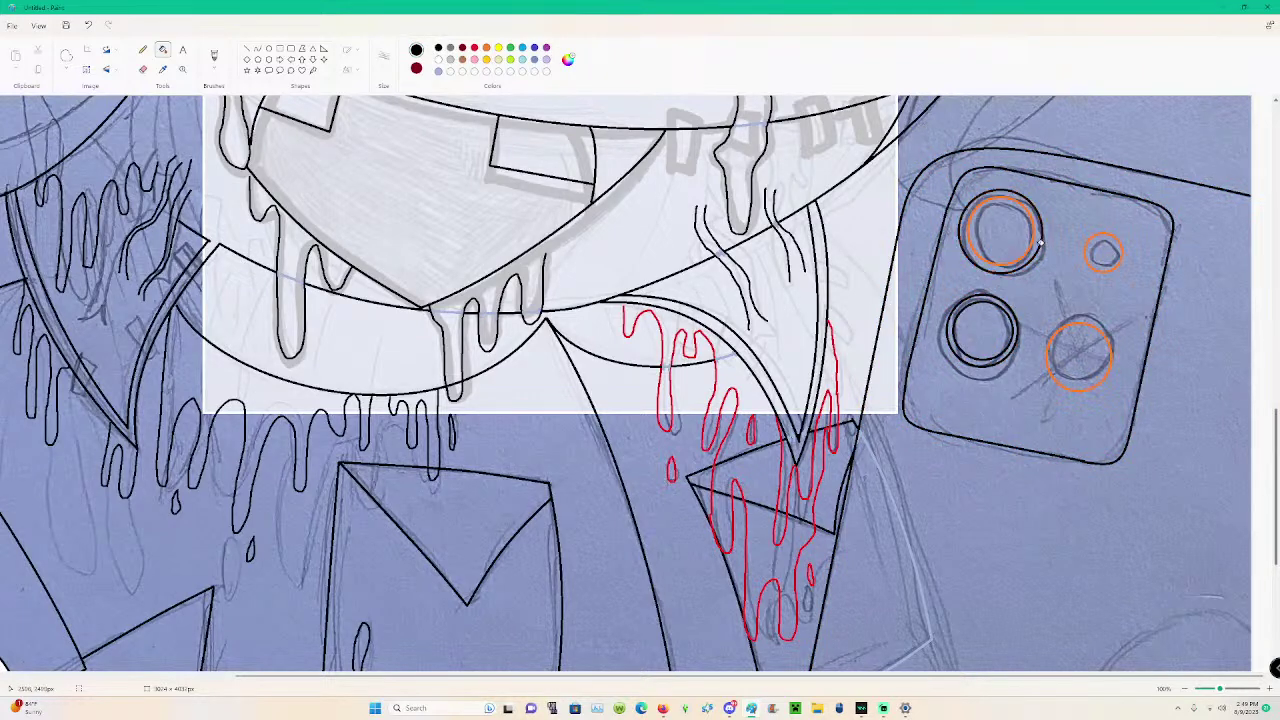
pyautogui.click(1037, 240)
pyautogui.click(1090, 256)
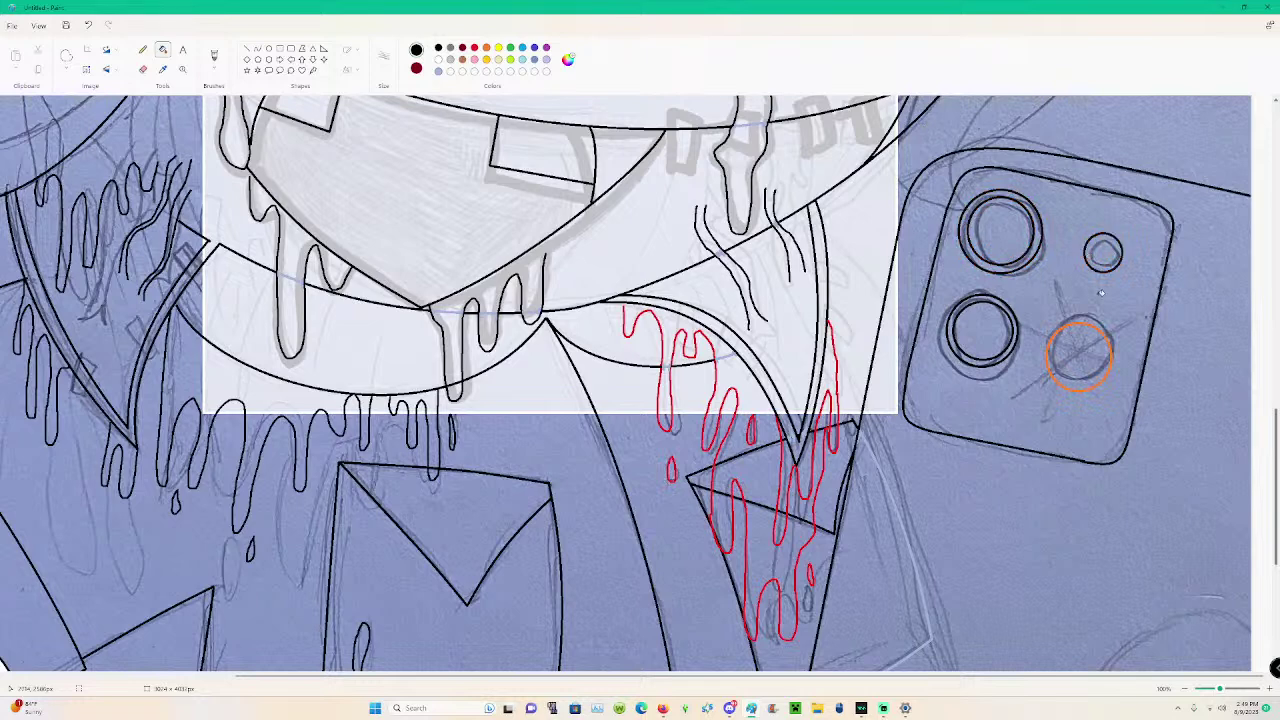
pyautogui.click(1100, 325)
# Step: Turn the red drips and loops around the triangle below the mouth black
pyautogui.scroll(-3, 921, 420)
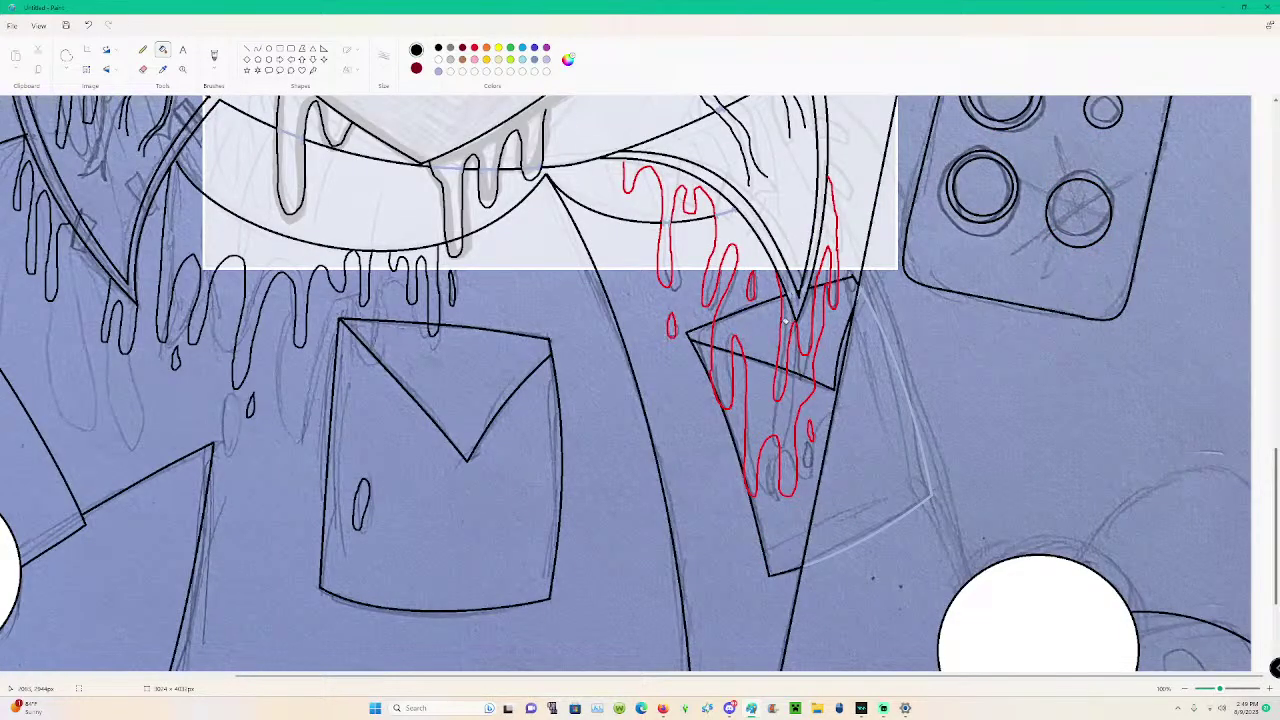
pyautogui.click(786, 320)
pyautogui.click(801, 333)
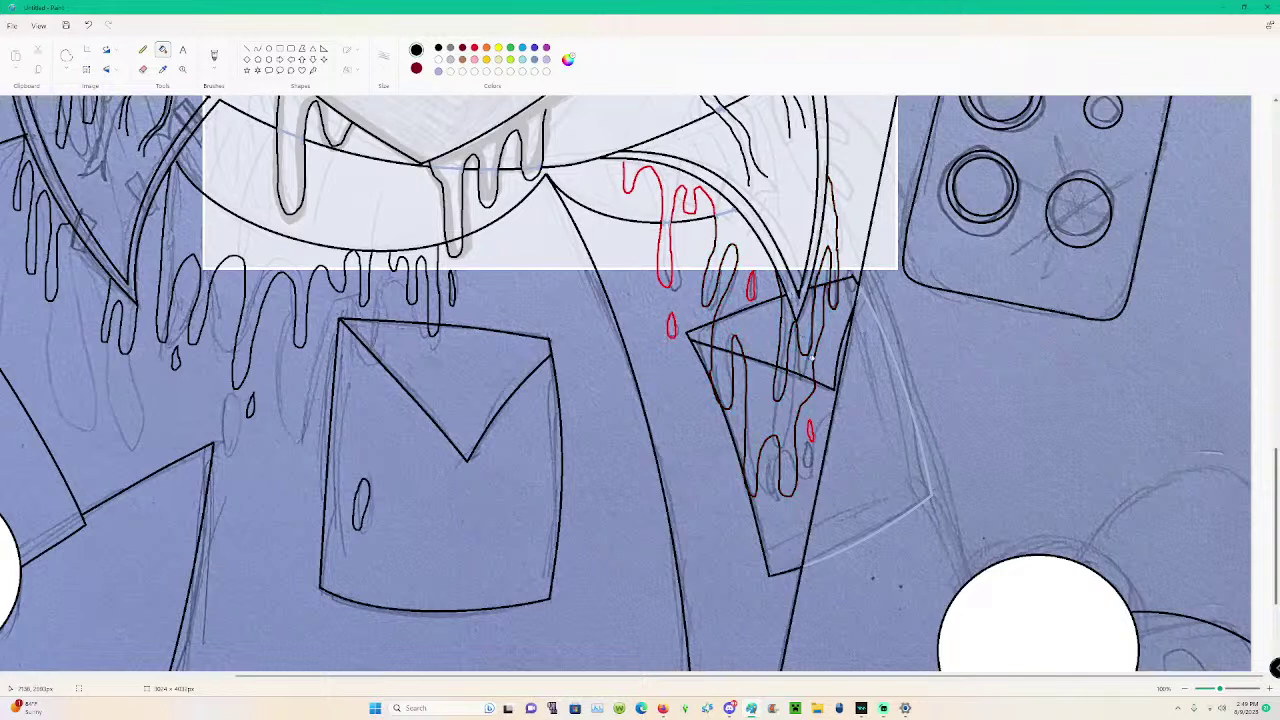
pyautogui.click(810, 425)
pyautogui.click(752, 285)
pyautogui.click(674, 238)
pyautogui.click(686, 188)
pyautogui.click(659, 205)
pyautogui.click(672, 322)
pyautogui.hscroll(-3, 591, 647)
# Step: Draw a vertical straight line along the strands left of the mouth, then switch to Streamlabs Desktop
pyautogui.scroll(3, 677, 510)
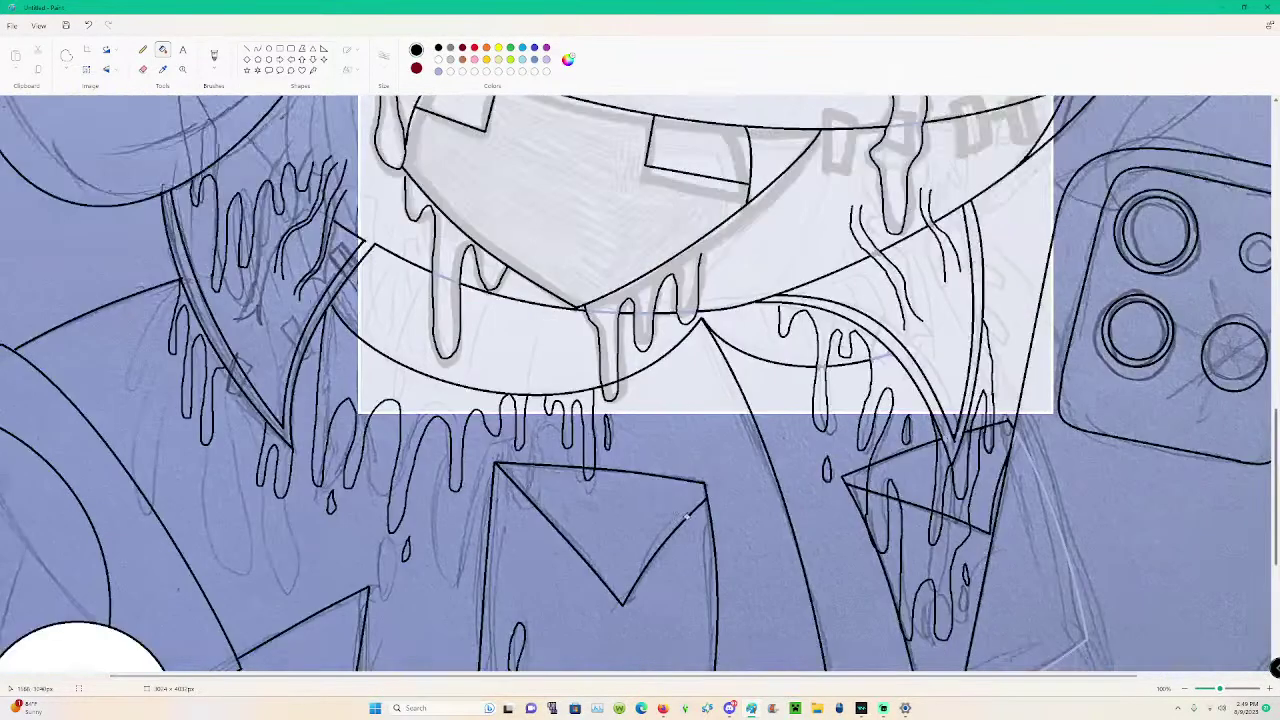
pyautogui.scroll(10, 708, 505)
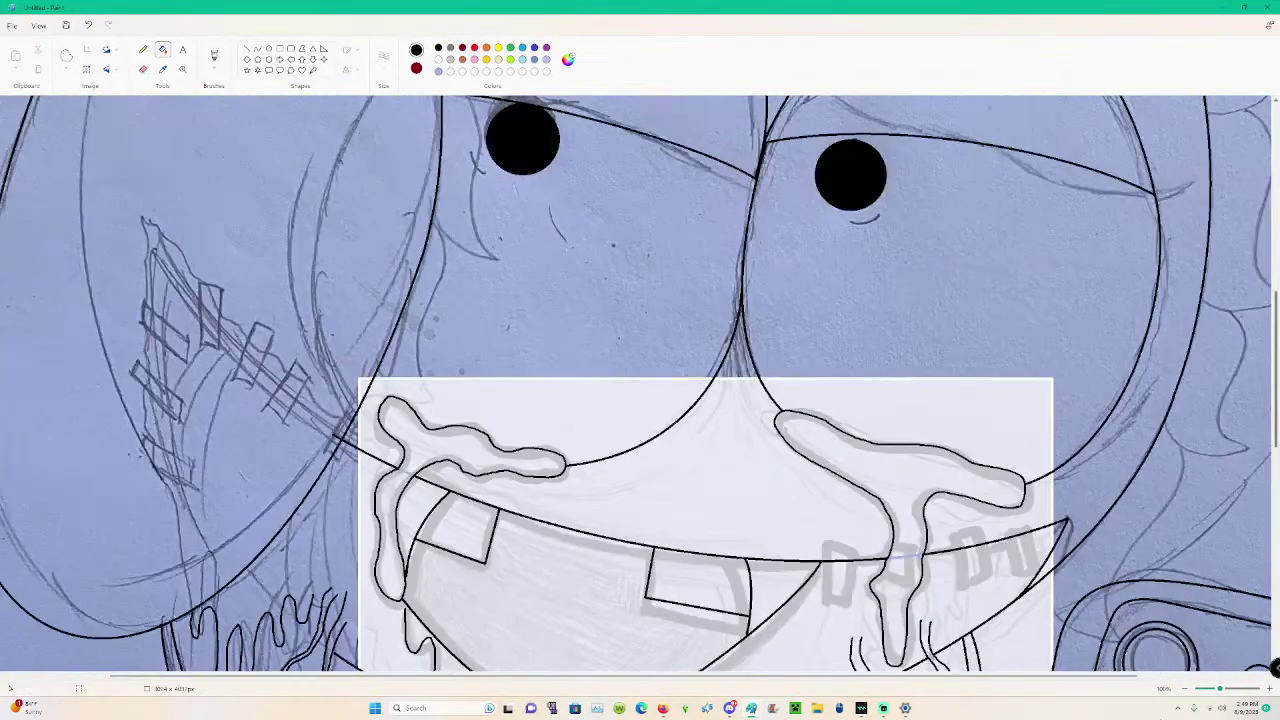
pyautogui.scroll(-6, 638, 470)
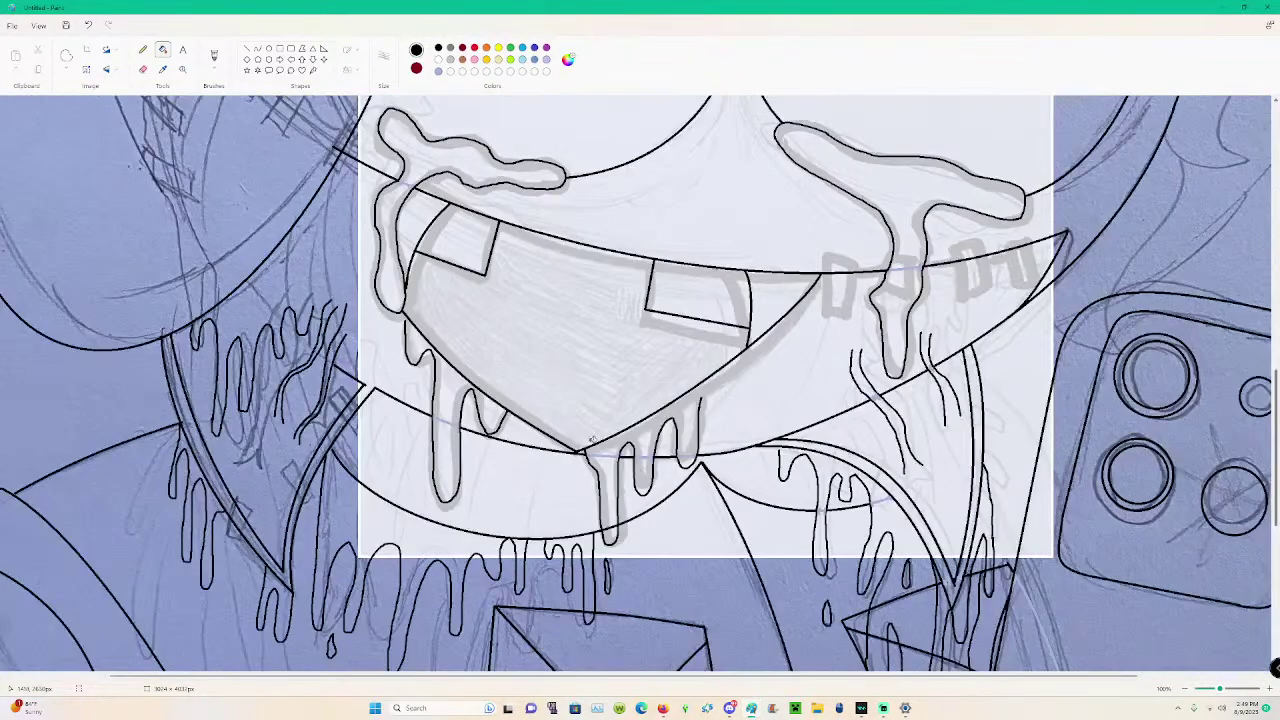
pyautogui.click(258, 48)
pyautogui.moveTo(313, 310)
pyautogui.mouseDown()
pyautogui.moveTo(316, 192)
pyautogui.moveTo(316, 292)
pyautogui.mouseUp()
pyautogui.moveTo(313, 305); pyautogui.dragTo(318, 190)
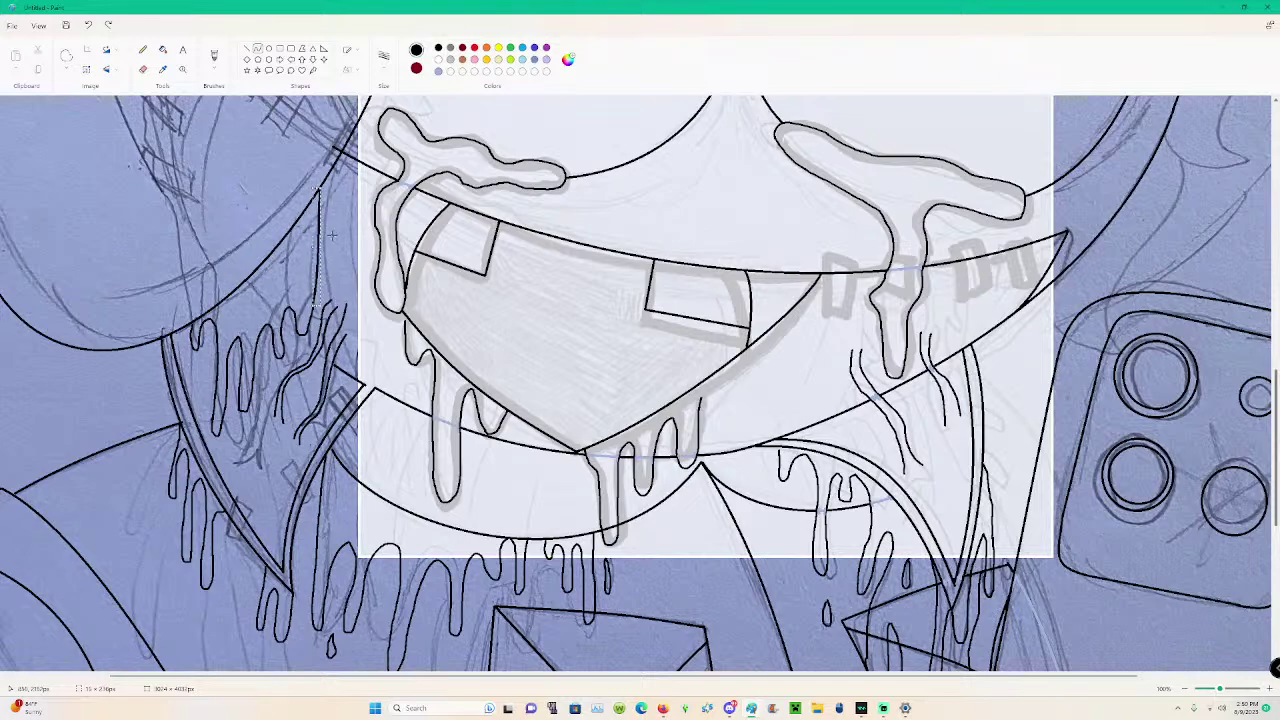
pyautogui.click(883, 708)
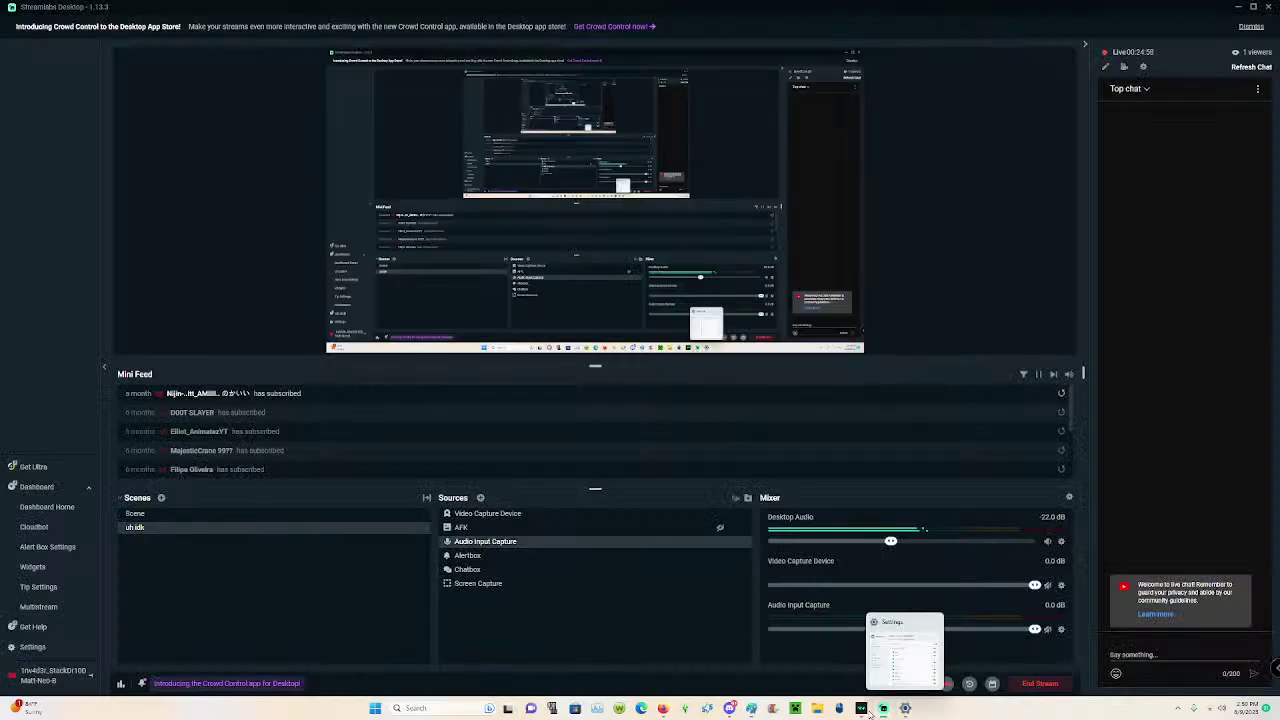
# Step: Bring up Voicemod, then return to Paint and deselect the new line
pyautogui.click(905, 708)
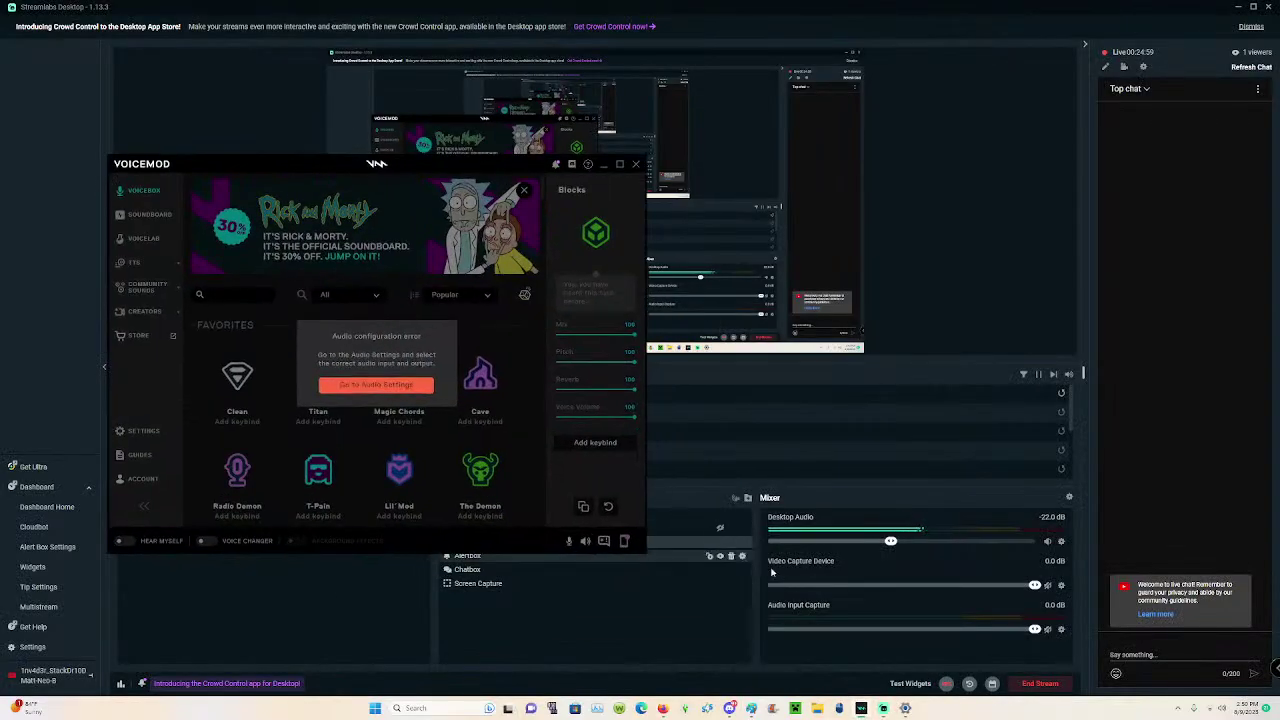
pyautogui.click(751, 708)
pyautogui.click(360, 214)
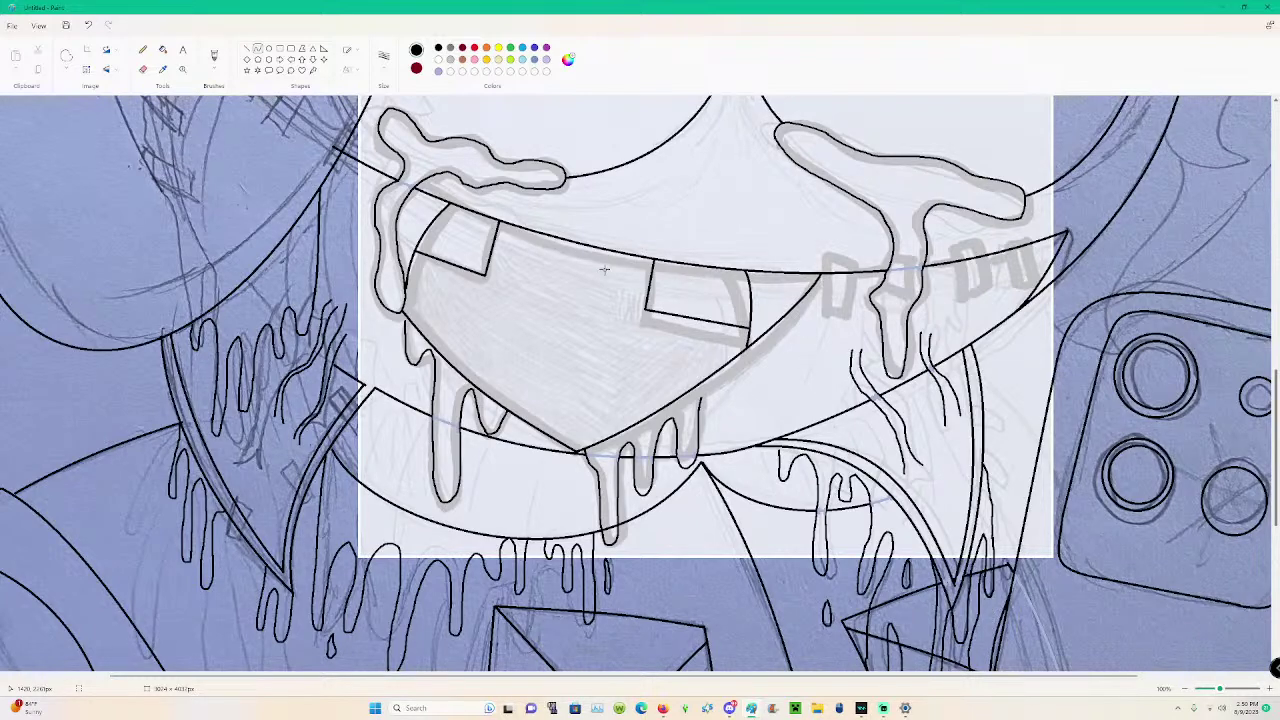
pyautogui.scroll(-3, 751, 397)
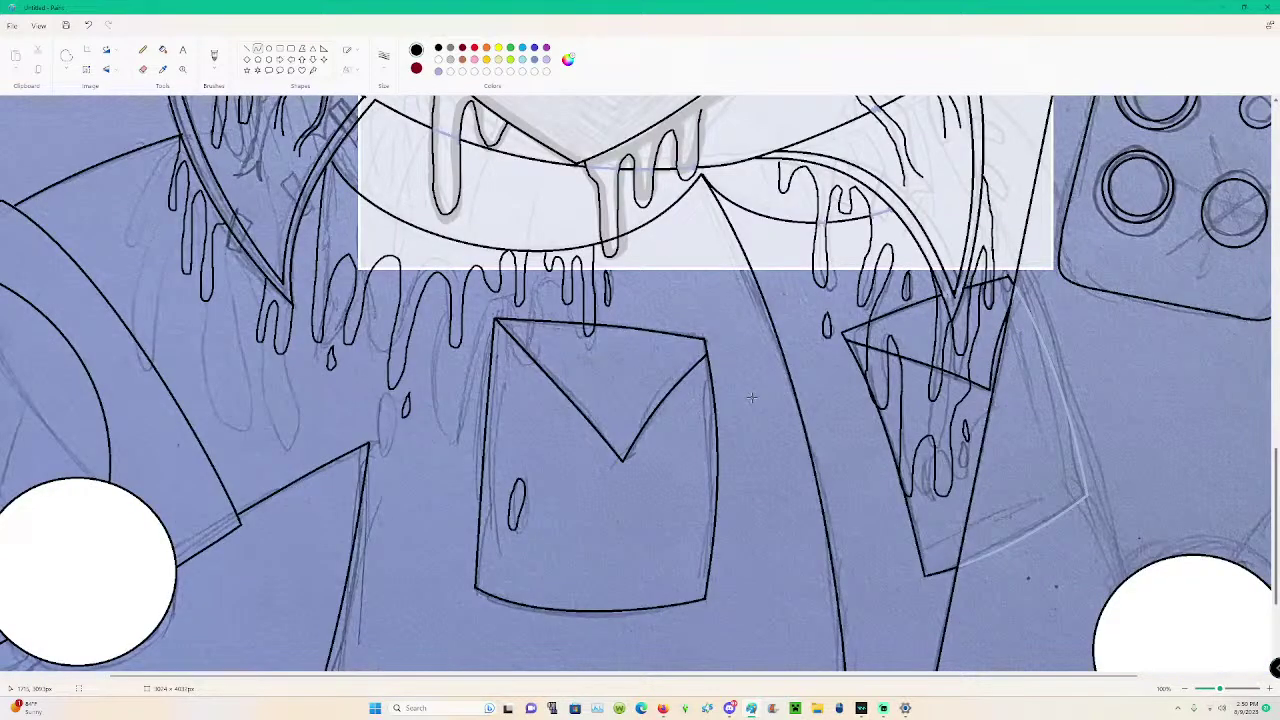
pyautogui.scroll(3, 751, 397)
pyautogui.scroll(3, 895, 380)
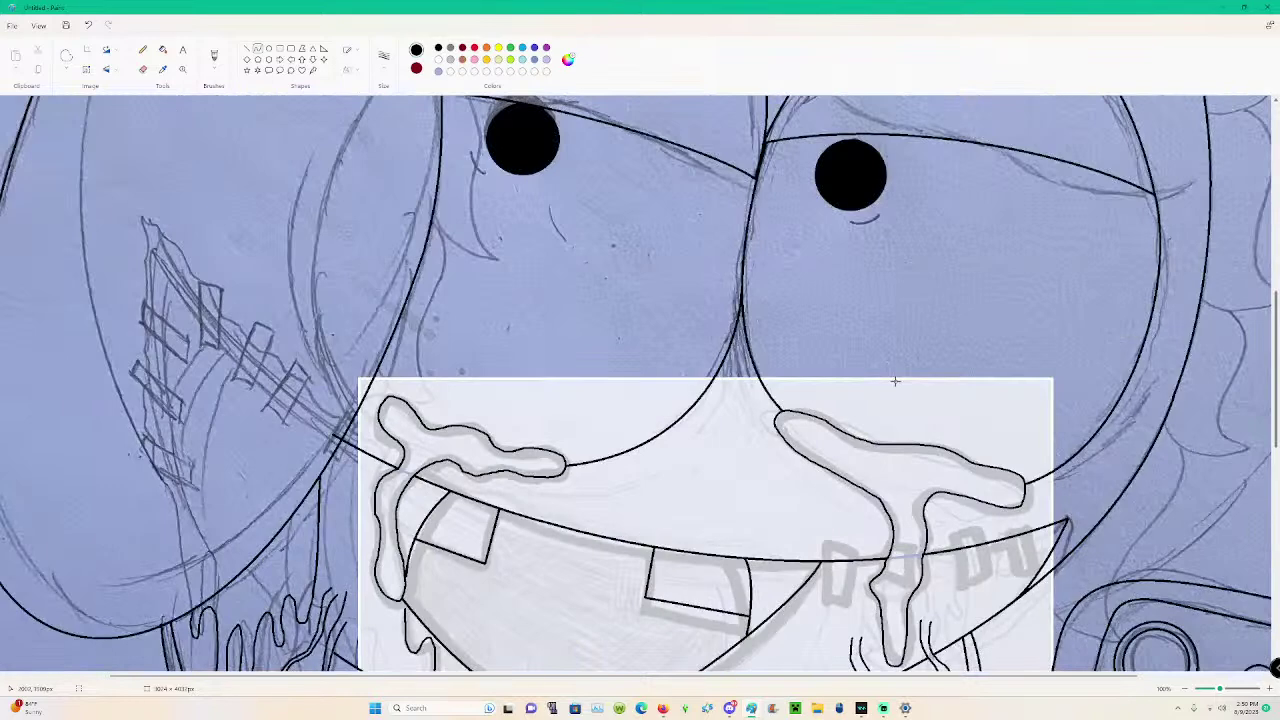
pyautogui.scroll(5, 895, 380)
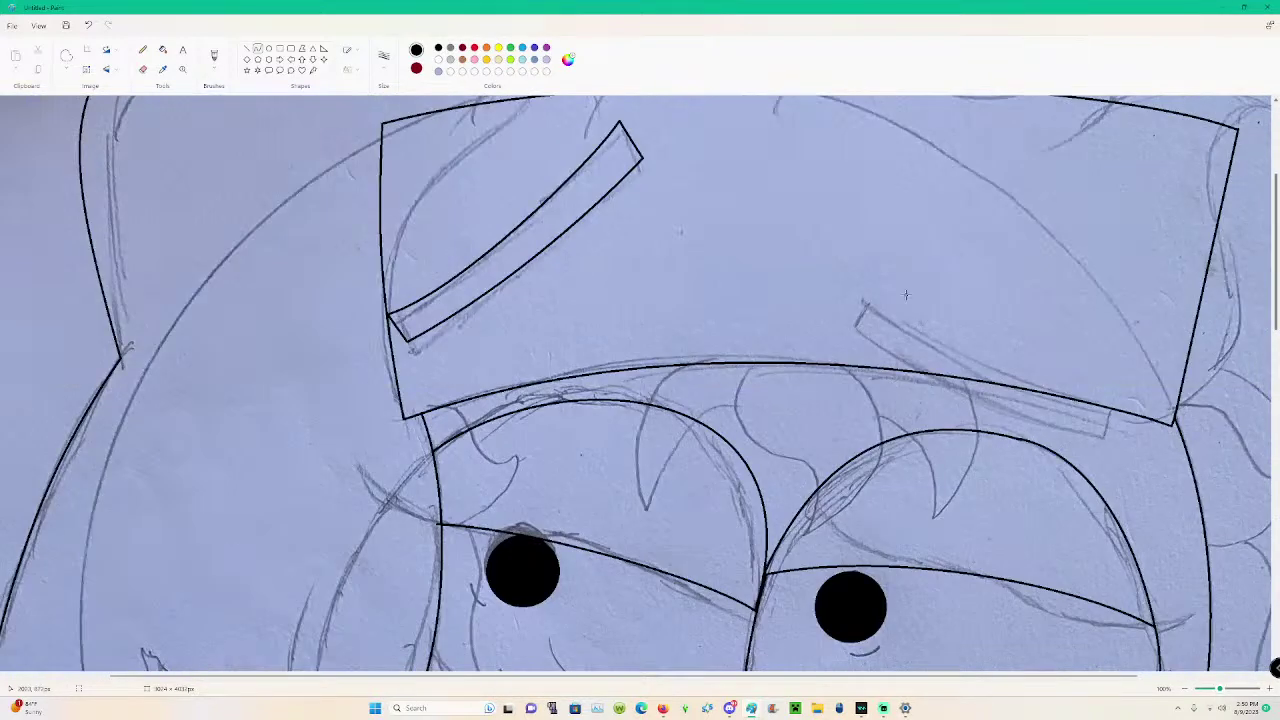
# Step: Outline the hat's slanted right strip in red with two curved edges joined at both ends
pyautogui.click(474, 48)
pyautogui.moveTo(866, 300); pyautogui.dragTo(1116, 408)
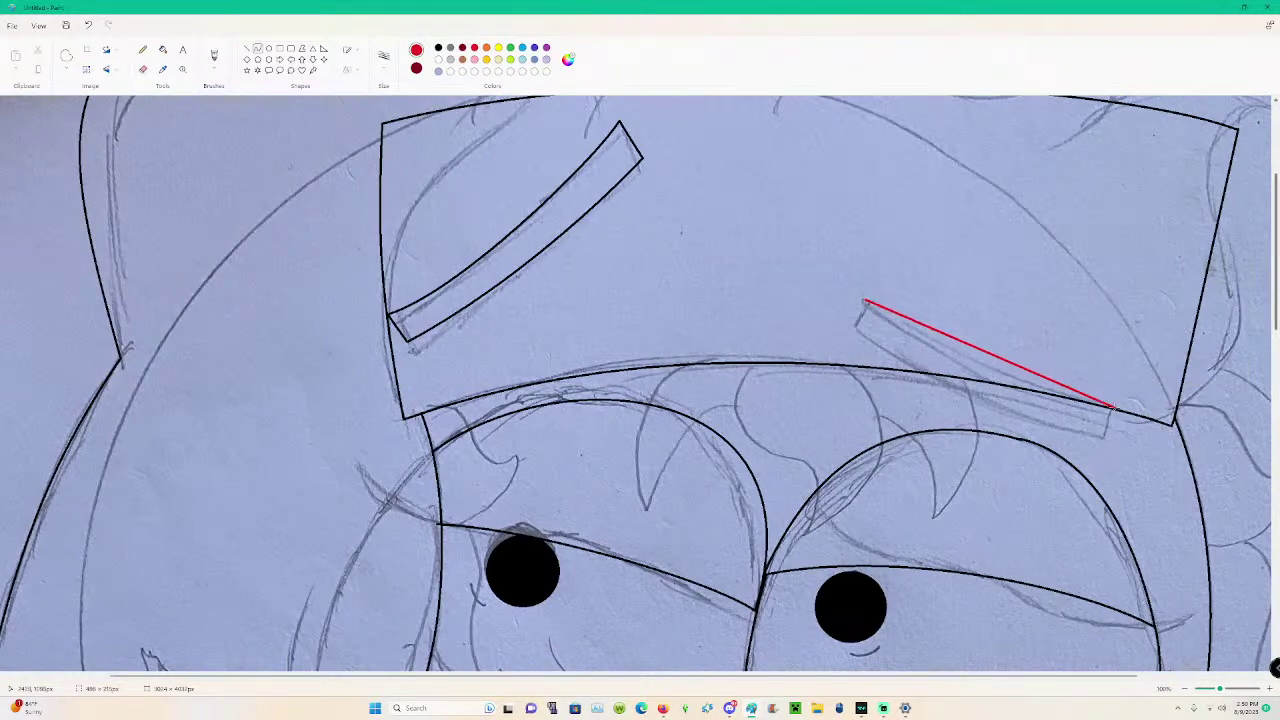
pyautogui.moveTo(988, 352); pyautogui.dragTo(975, 365)
pyautogui.click(975, 365)
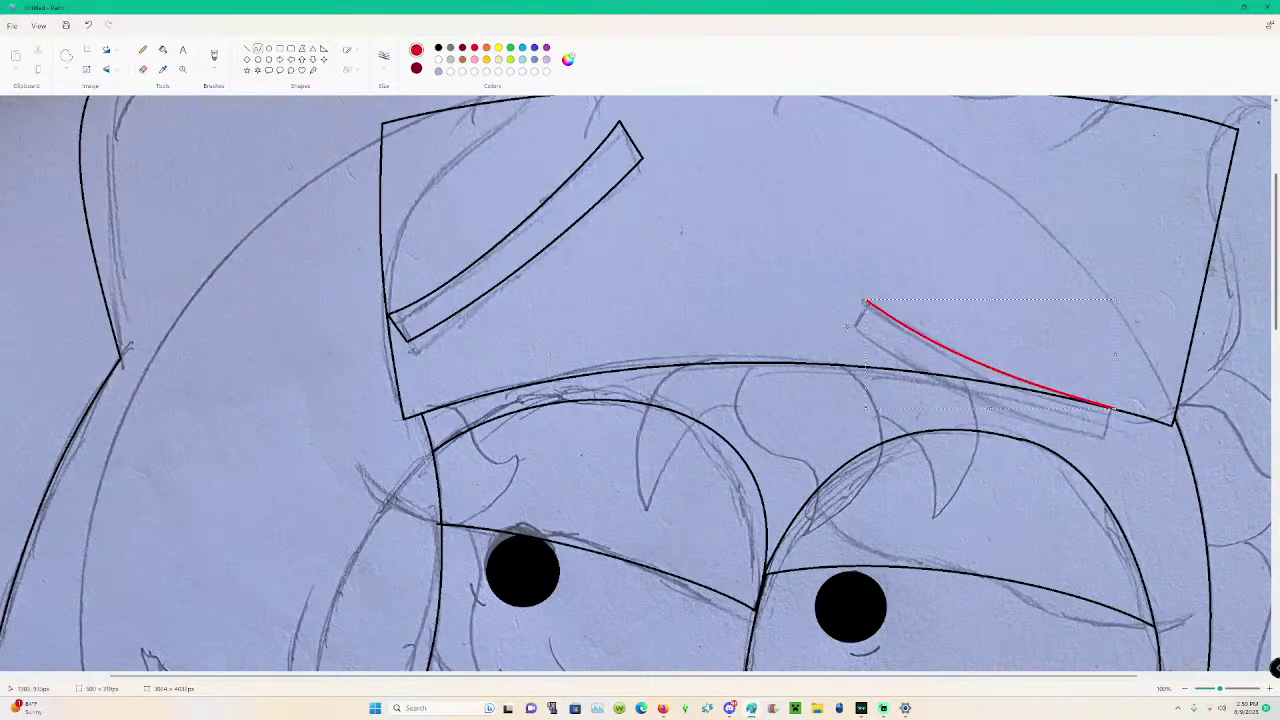
pyautogui.moveTo(855, 325); pyautogui.dragTo(1104, 437)
pyautogui.moveTo(980, 381); pyautogui.dragTo(975, 397)
pyautogui.hotkey('ctrl', 'z')
pyautogui.moveTo(855, 327); pyautogui.dragTo(935, 380)
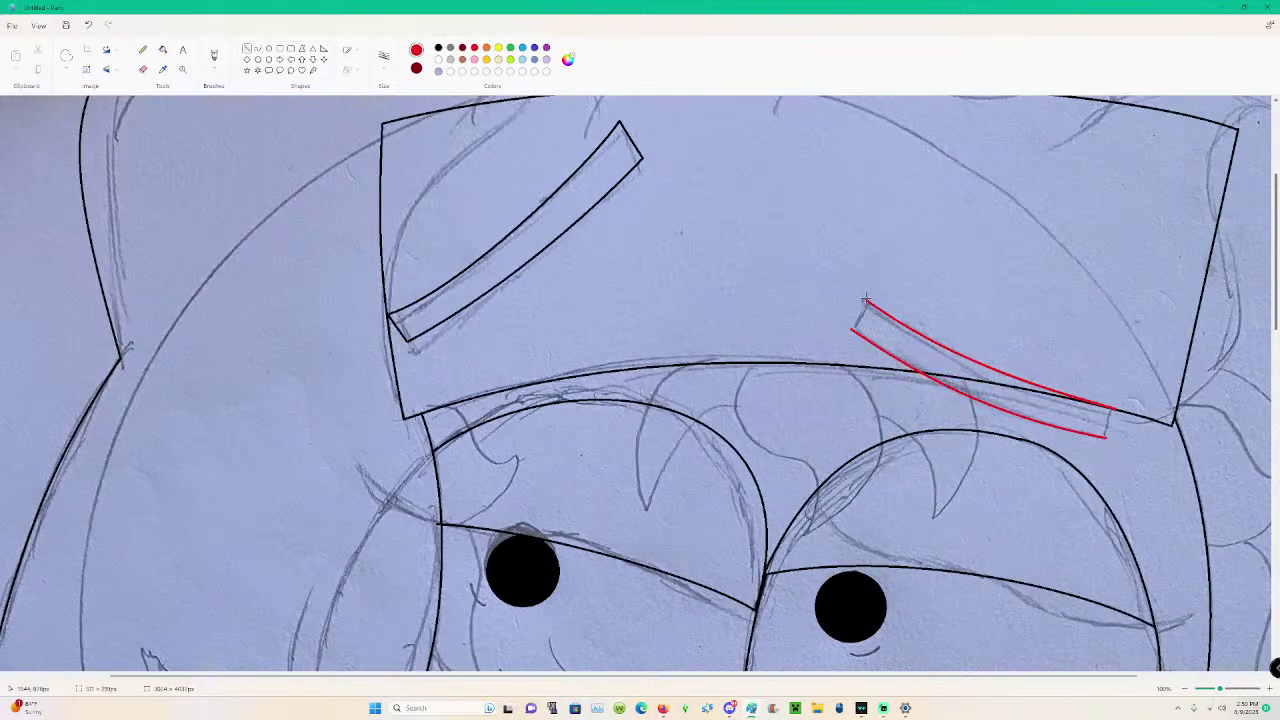
pyautogui.moveTo(865, 301); pyautogui.dragTo(852, 326)
pyautogui.moveTo(1115, 408); pyautogui.dragTo(1108, 435)
# Step: Erase the stray line inside the strip and recolour its outline black
pyautogui.click(147, 67)
pyautogui.moveTo(945, 384); pyautogui.dragTo(968, 372)
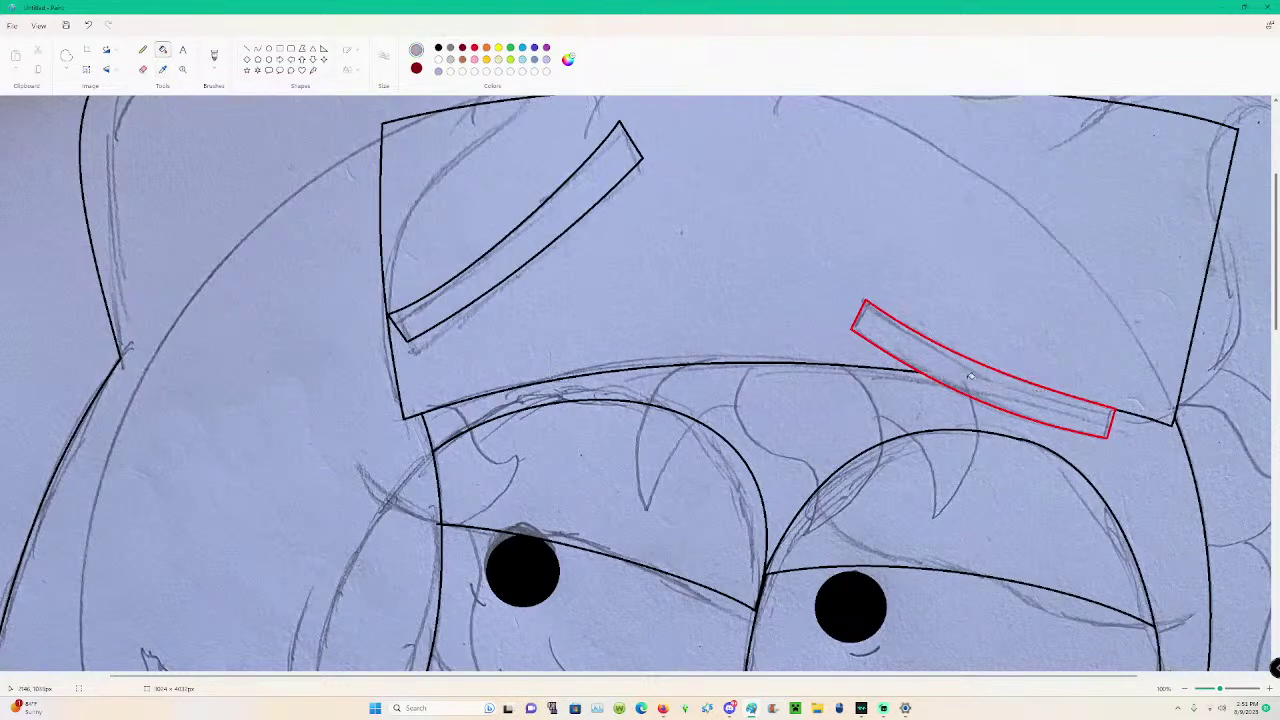
pyautogui.click(474, 48)
pyautogui.click(438, 48)
pyautogui.click(955, 345)
pyautogui.click(958, 341)
# Step: With the Curve tool, draw one straight black line beside the dripping mouth, left of the phone
pyautogui.scroll(-3, 670, 270)
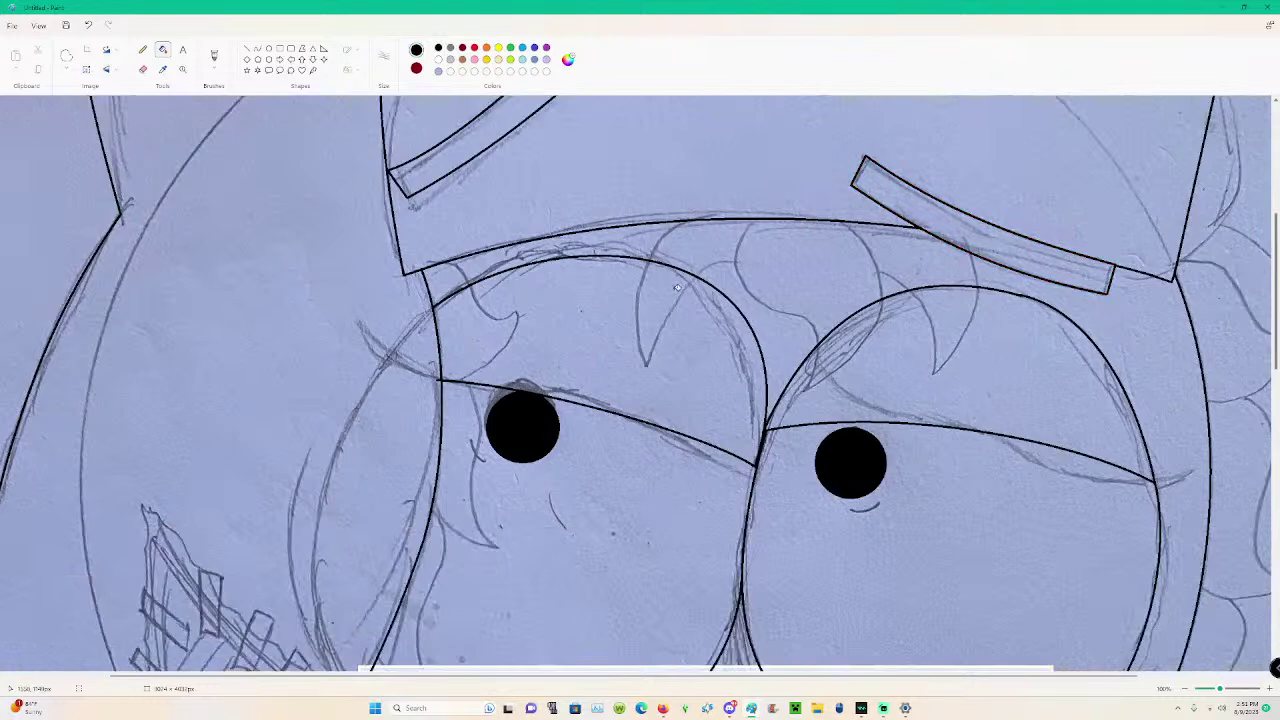
pyautogui.scroll(-10, 648, 255)
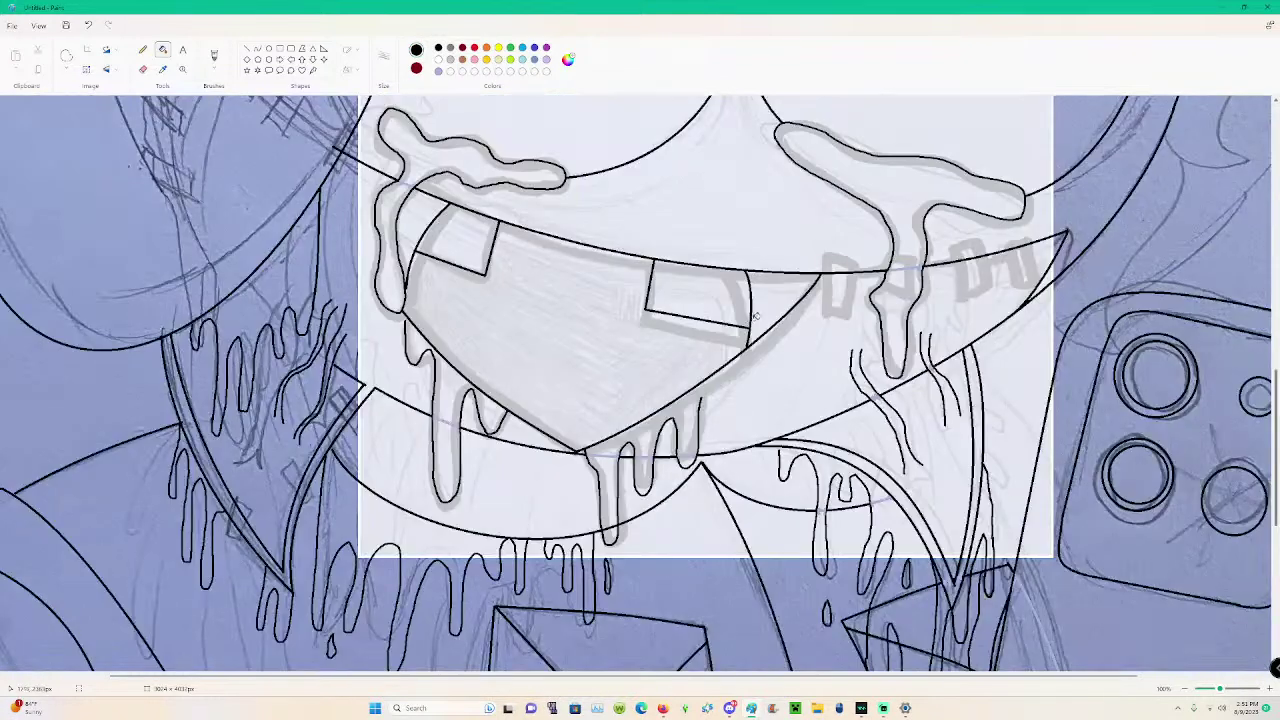
pyautogui.click(1184, 688)
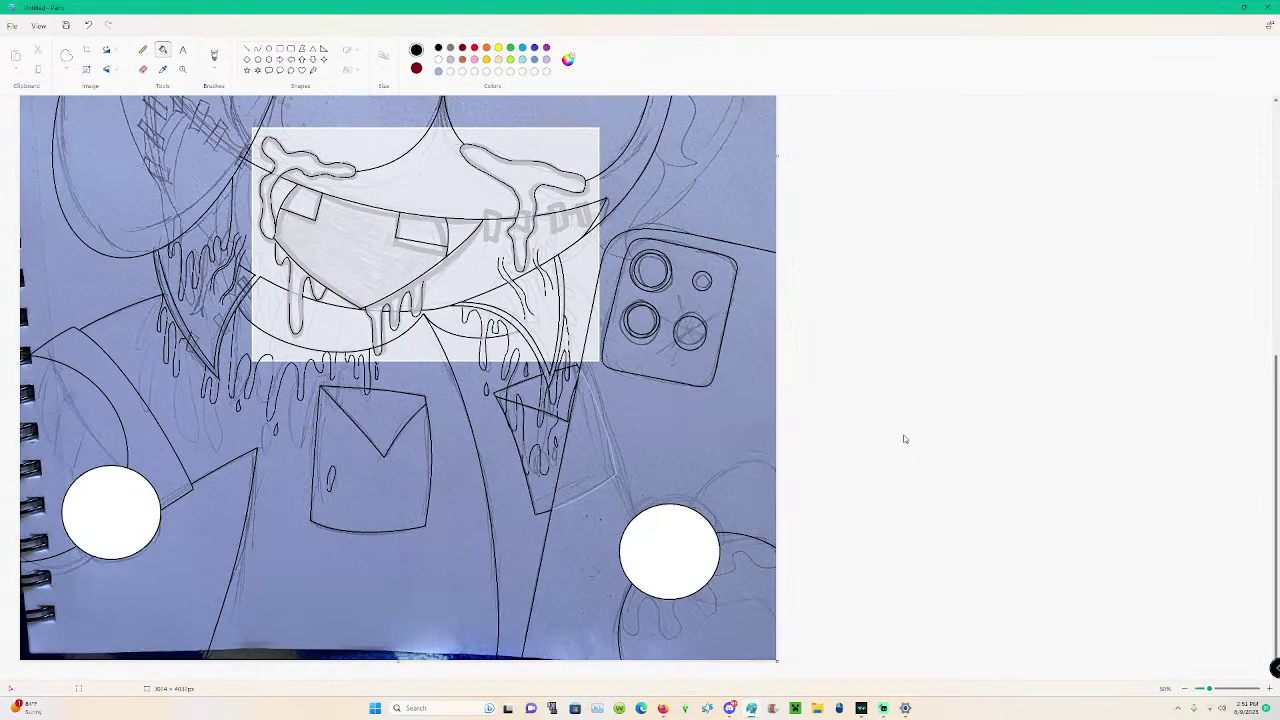
pyautogui.click(1268, 688)
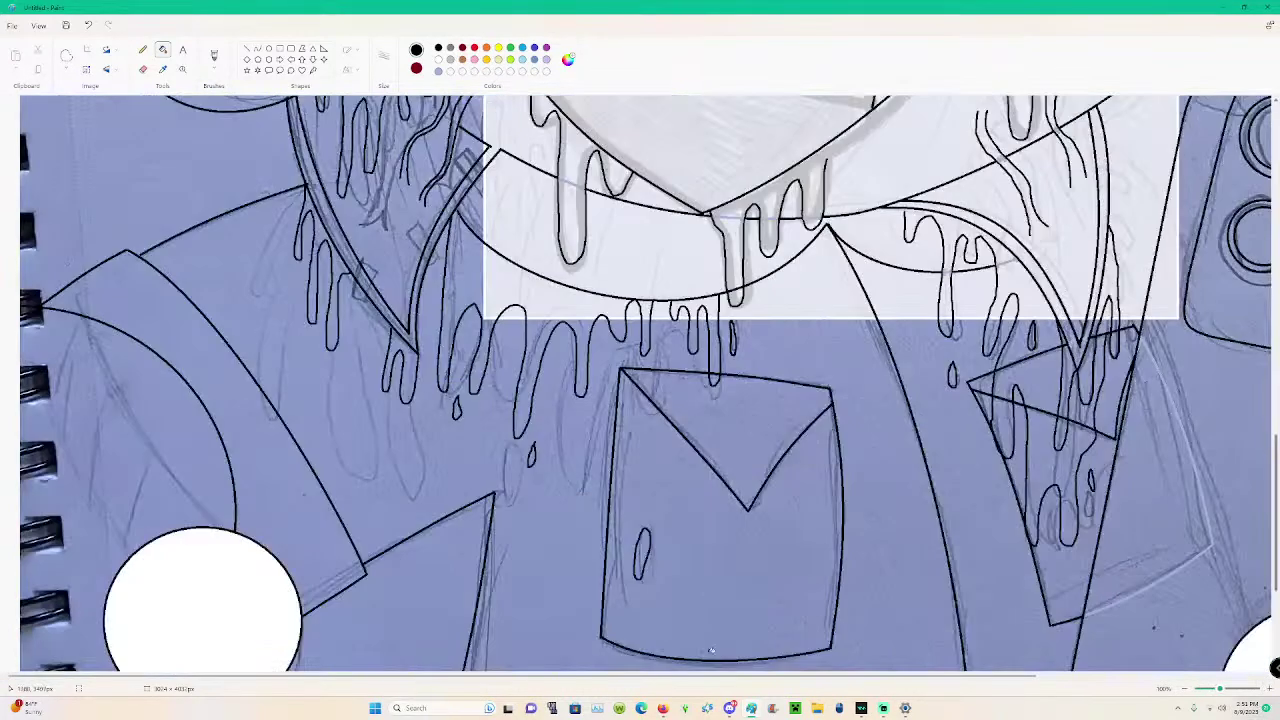
pyautogui.hscroll(5, 723, 641)
pyautogui.scroll(3, 723, 641)
pyautogui.click(257, 48)
pyautogui.moveTo(823, 272); pyautogui.dragTo(879, 377)
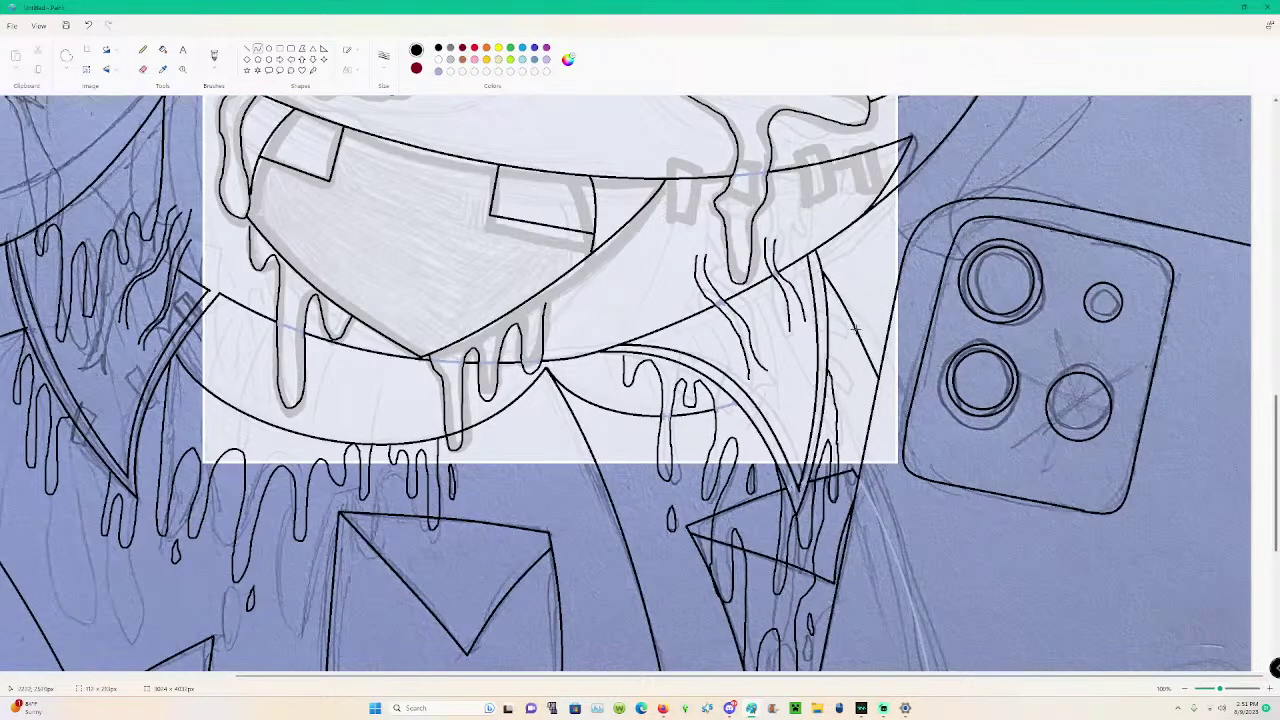
pyautogui.scroll(-5, 960, 400)
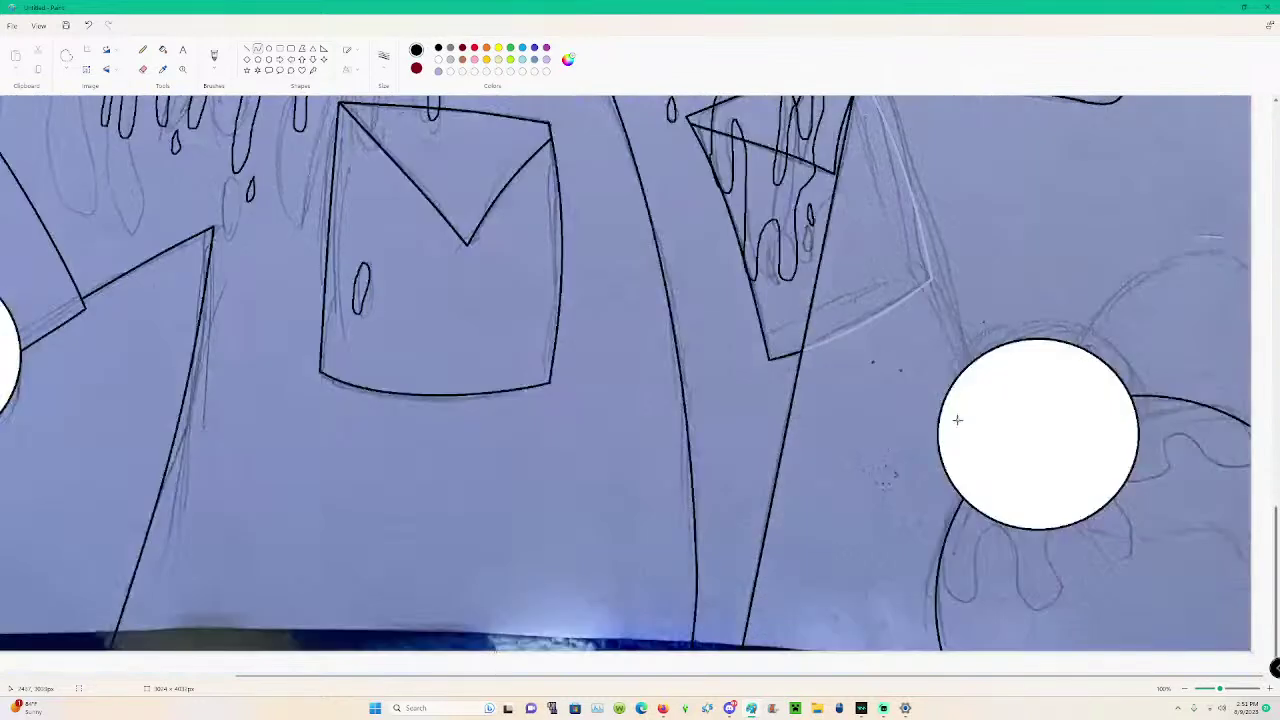
pyautogui.scroll(4, 957, 420)
pyautogui.hscroll(-5, 871, 654)
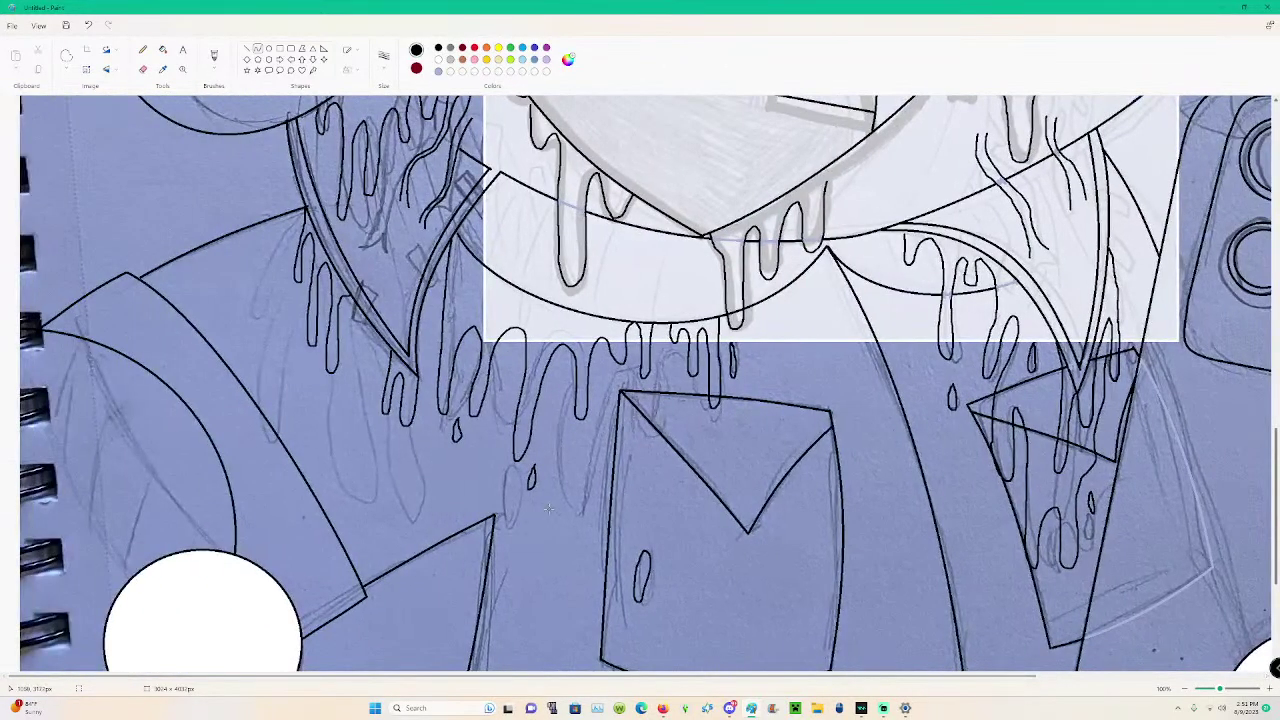
pyautogui.scroll(-2, 548, 509)
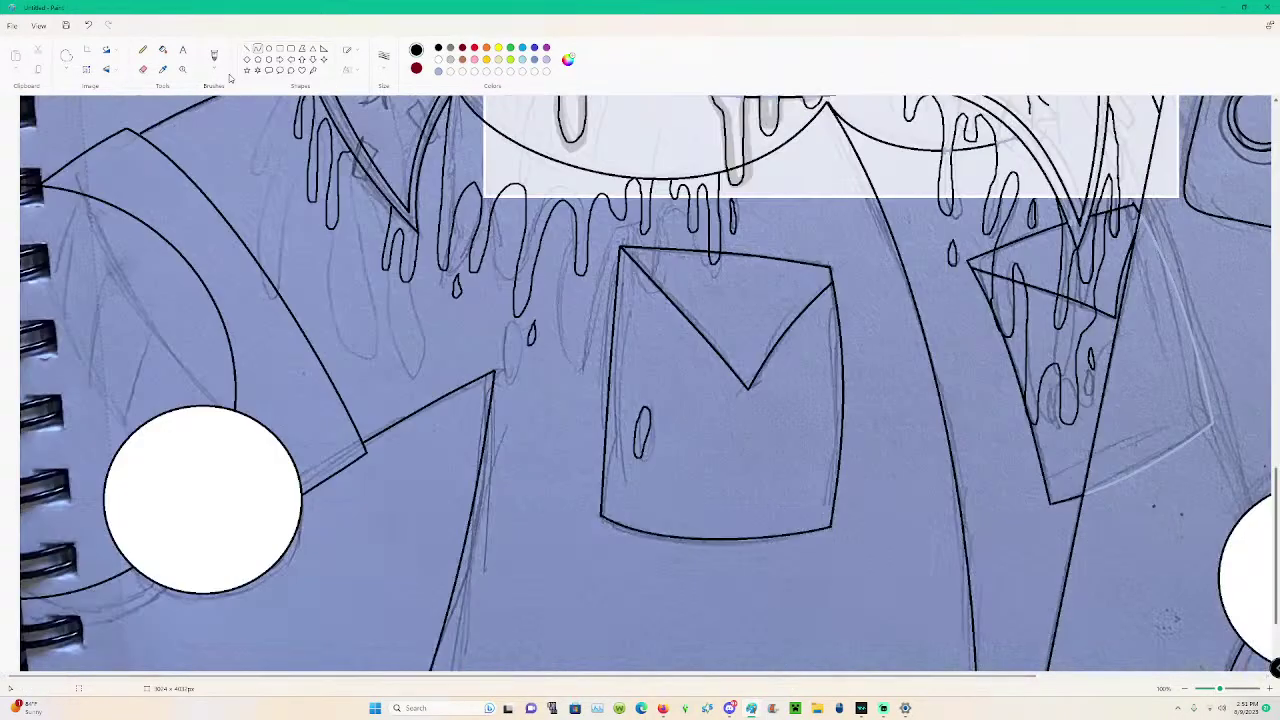
# Step: Draw seven short black cross lines down the sleeve band, ending at the left white circle
pyautogui.moveTo(98, 195); pyautogui.dragTo(158, 149)
pyautogui.moveTo(138, 214)
pyautogui.mouseDown()
pyautogui.moveTo(186, 178)
pyautogui.moveTo(163, 190)
pyautogui.moveTo(166, 212)
pyautogui.moveTo(222, 210)
pyautogui.moveTo(196, 226)
pyautogui.mouseUp()
pyautogui.moveTo(208, 288); pyautogui.dragTo(255, 261)
pyautogui.moveTo(227, 329); pyautogui.dragTo(280, 299)
pyautogui.moveTo(236, 370); pyautogui.dragTo(303, 335)
pyautogui.moveTo(238, 412); pyautogui.dragTo(328, 377)
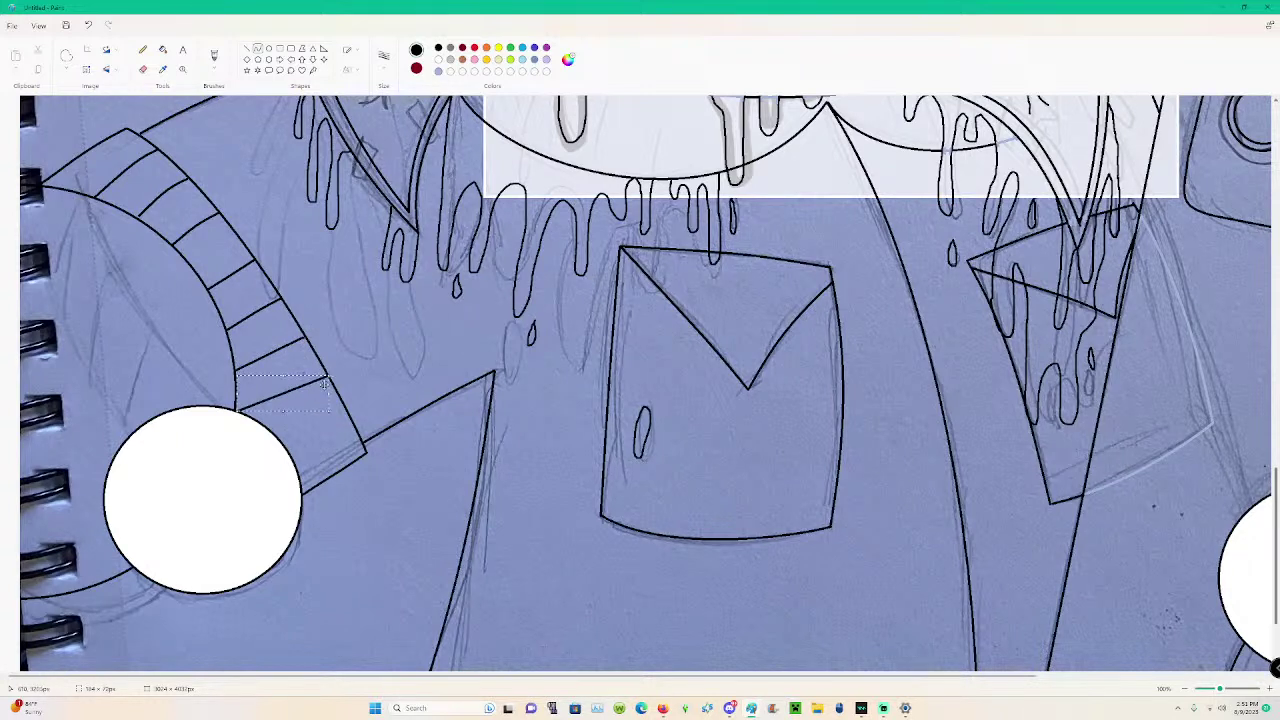
pyautogui.moveTo(291, 456); pyautogui.dragTo(359, 428)
pyautogui.click(397, 436)
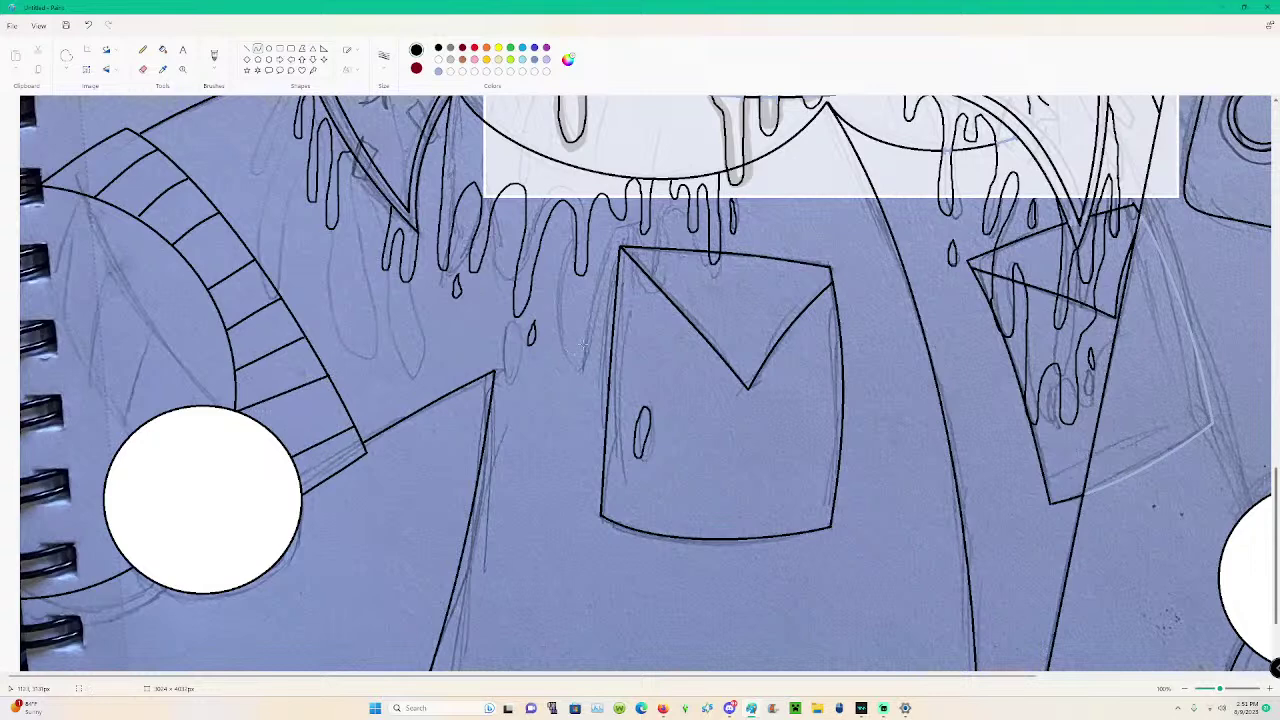
pyautogui.scroll(-3, 578, 345)
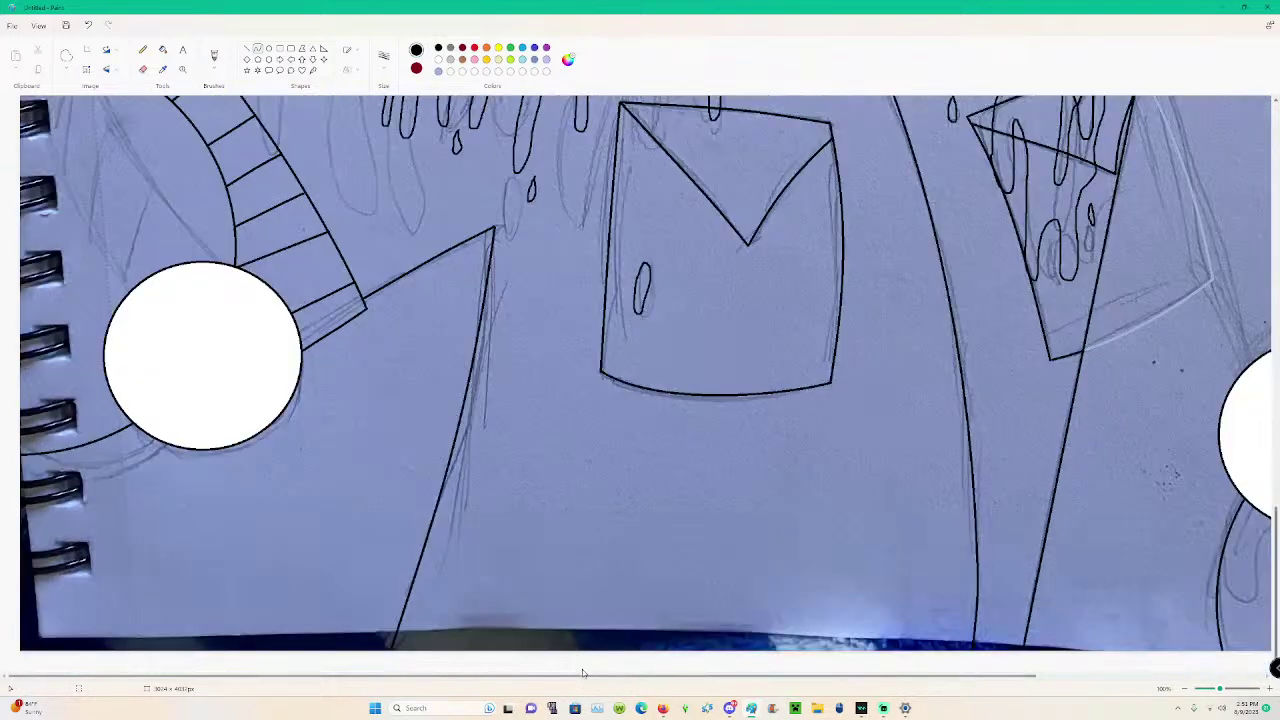
# Step: With the Pencil, ink wavy drips around the lower-right circle and a splash blob to its left
pyautogui.moveTo(580, 680); pyautogui.dragTo(758, 670)
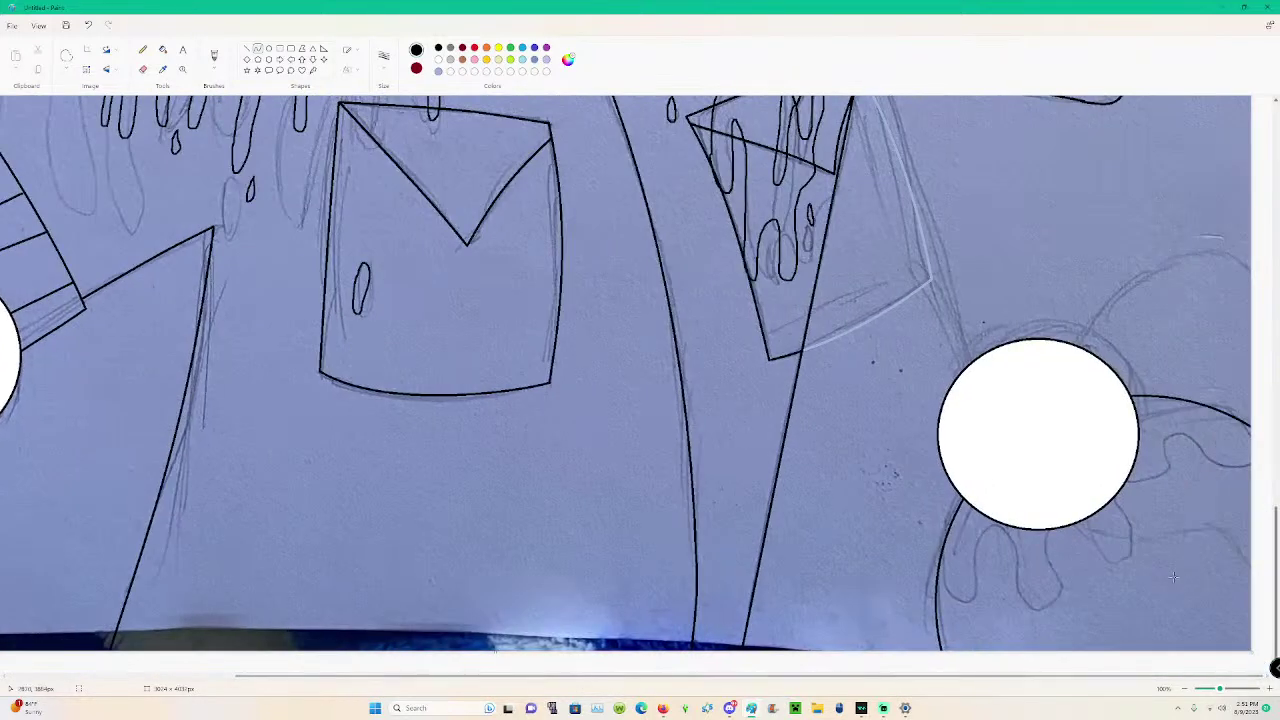
pyautogui.click(142, 50)
pyautogui.moveTo(1186, 398)
pyautogui.mouseDown()
pyautogui.moveTo(1177, 501)
pyautogui.moveTo(1169, 421)
pyautogui.moveTo(1160, 453)
pyautogui.moveTo(1144, 605)
pyautogui.moveTo(1133, 618)
pyautogui.moveTo(1142, 541)
pyautogui.moveTo(1129, 524)
pyautogui.moveTo(1091, 607)
pyautogui.moveTo(1079, 539)
pyautogui.moveTo(1054, 578)
pyautogui.mouseUp()
pyautogui.hotkey('ctrl', 'z')
pyautogui.moveTo(953, 519)
pyautogui.mouseDown()
pyautogui.moveTo(946, 592)
pyautogui.moveTo(970, 521)
pyautogui.moveTo(985, 608)
pyautogui.moveTo(1004, 621)
pyautogui.moveTo(1028, 534)
pyautogui.moveTo(1058, 606)
pyautogui.moveTo(1081, 530)
pyautogui.moveTo(1113, 564)
pyautogui.moveTo(1120, 504)
pyautogui.moveTo(1174, 486)
pyautogui.moveTo(1159, 444)
pyautogui.moveTo(1175, 422)
pyautogui.moveTo(1262, 515)
pyautogui.mouseUp()
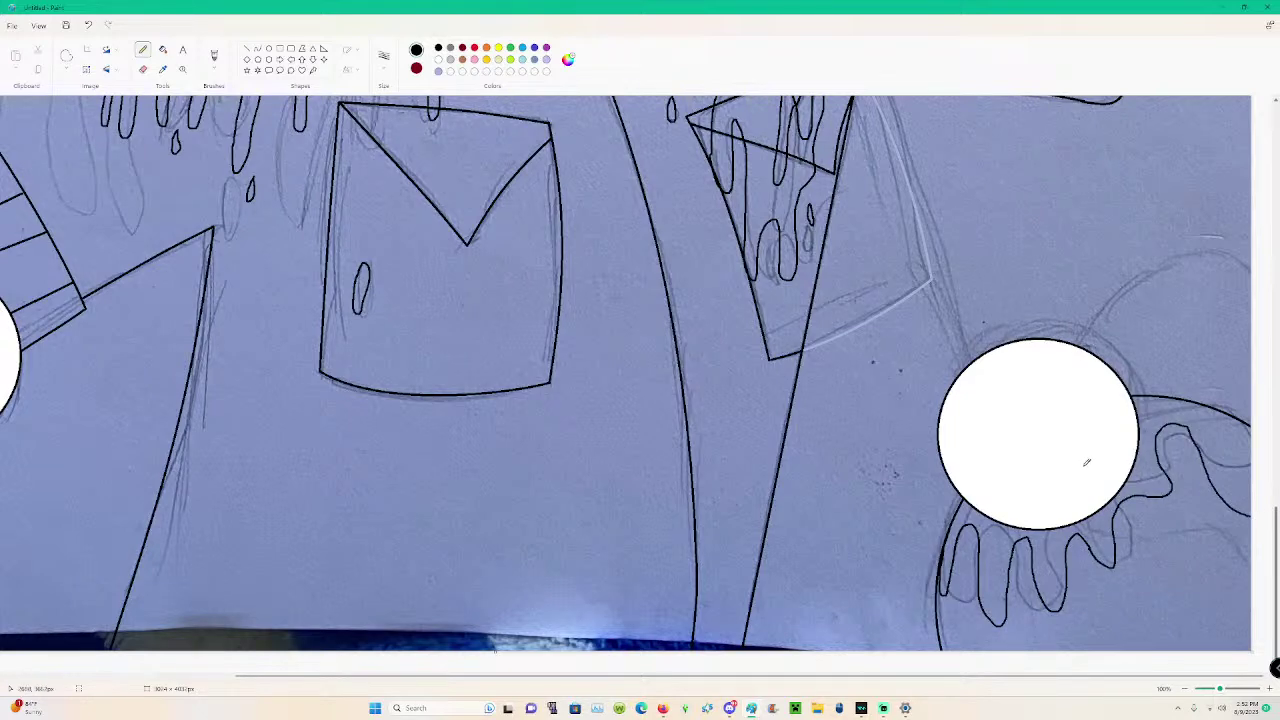
pyautogui.scroll(3, 1134, 482)
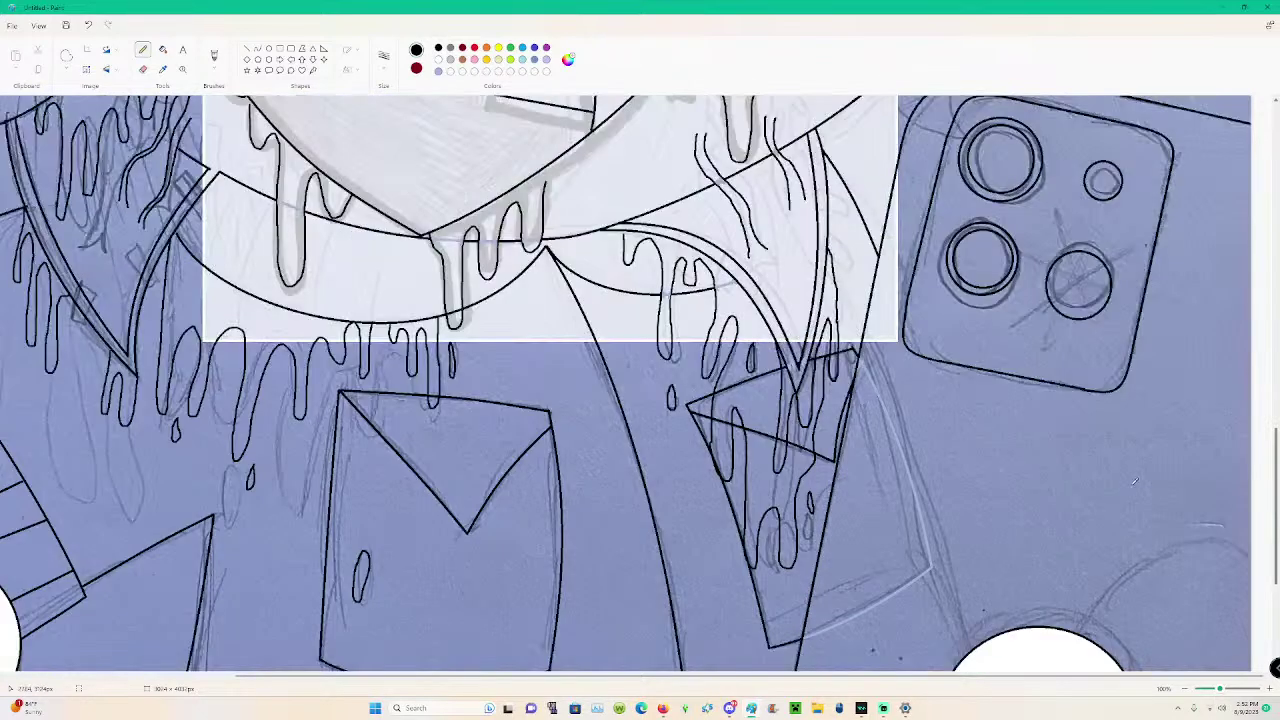
pyautogui.scroll(-3, 1134, 482)
pyautogui.moveTo(796, 400)
pyautogui.mouseDown()
pyautogui.moveTo(844, 352)
pyautogui.moveTo(800, 440)
pyautogui.moveTo(808, 458)
pyautogui.moveTo(846, 430)
pyautogui.moveTo(884, 436)
pyautogui.moveTo(876, 458)
pyautogui.moveTo(796, 490)
pyautogui.moveTo(810, 556)
pyautogui.moveTo(795, 568)
pyautogui.moveTo(772, 540)
pyautogui.mouseUp()
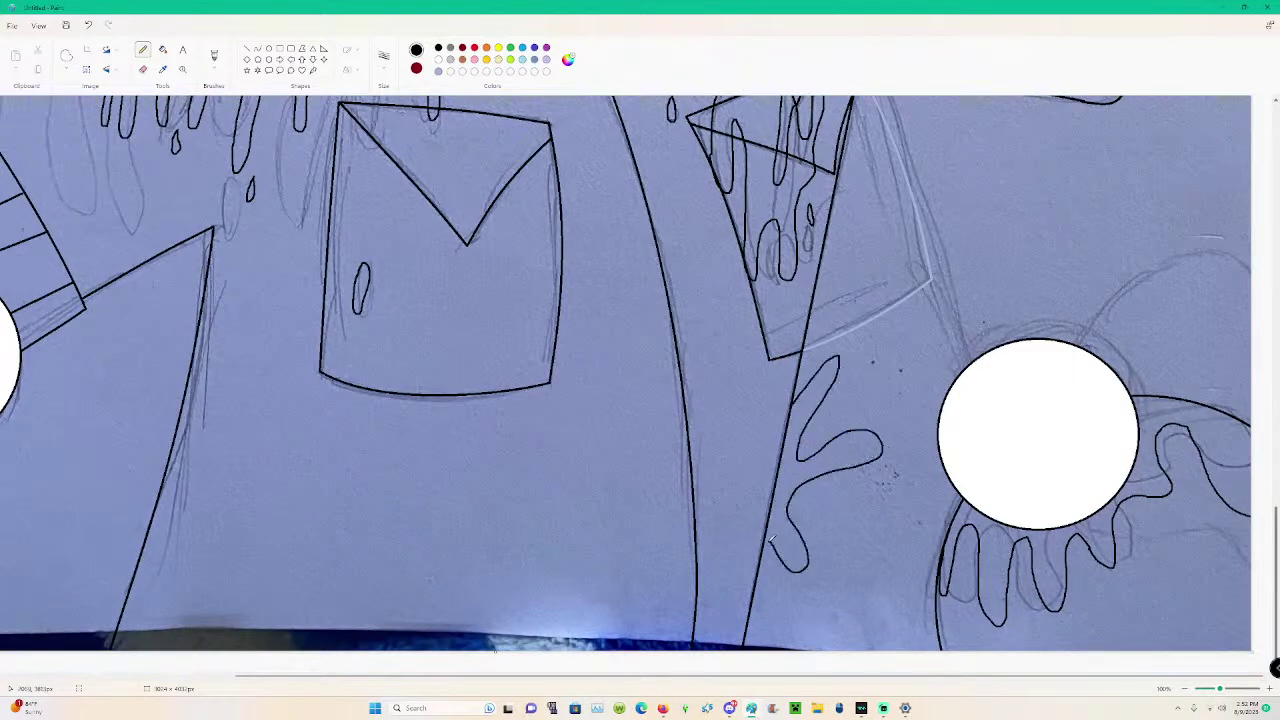
pyautogui.moveTo(827, 502); pyautogui.dragTo(848, 513)
pyautogui.scroll(15, 891, 400)
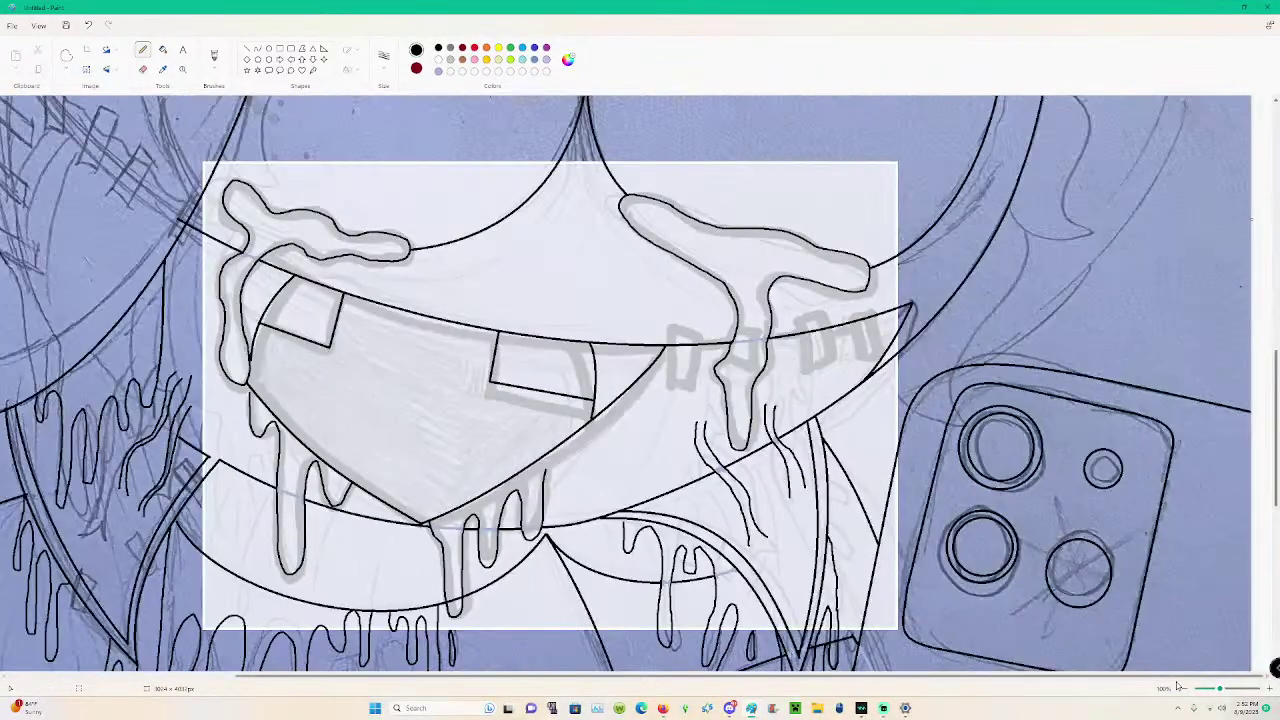
pyautogui.click(1177, 708)
pyautogui.click(1210, 547)
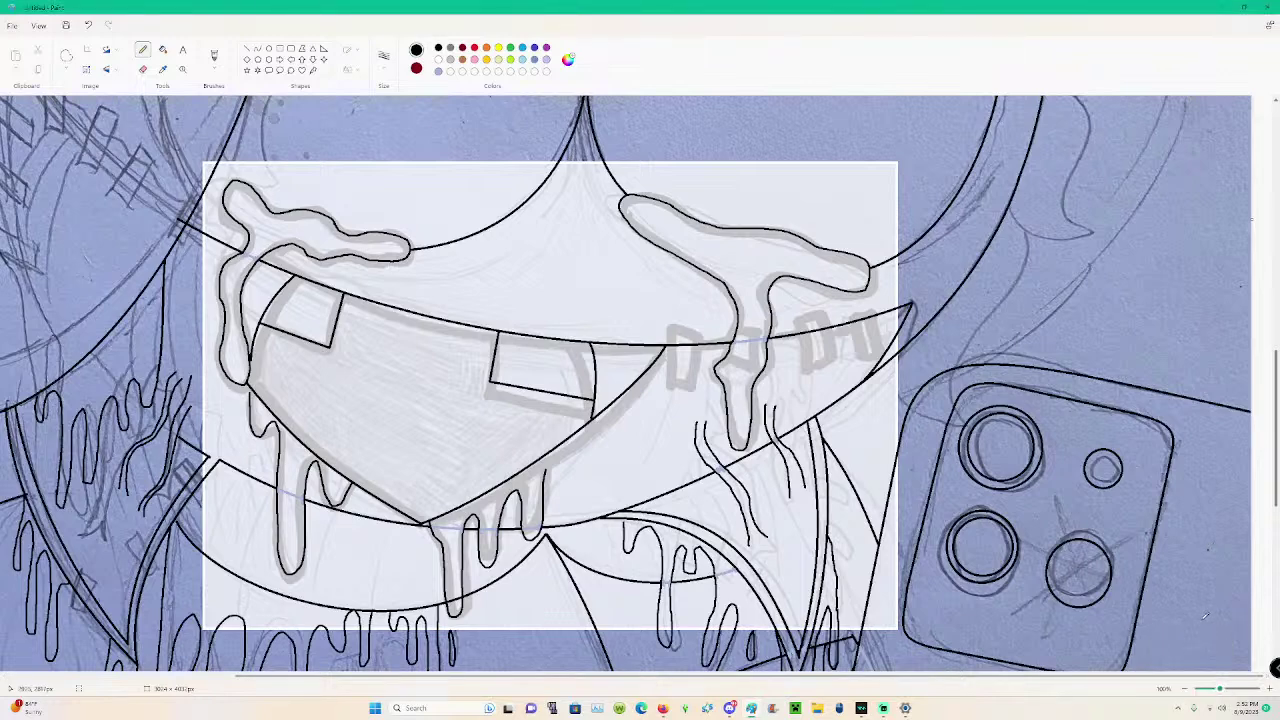
pyautogui.scroll(-2, 886, 486)
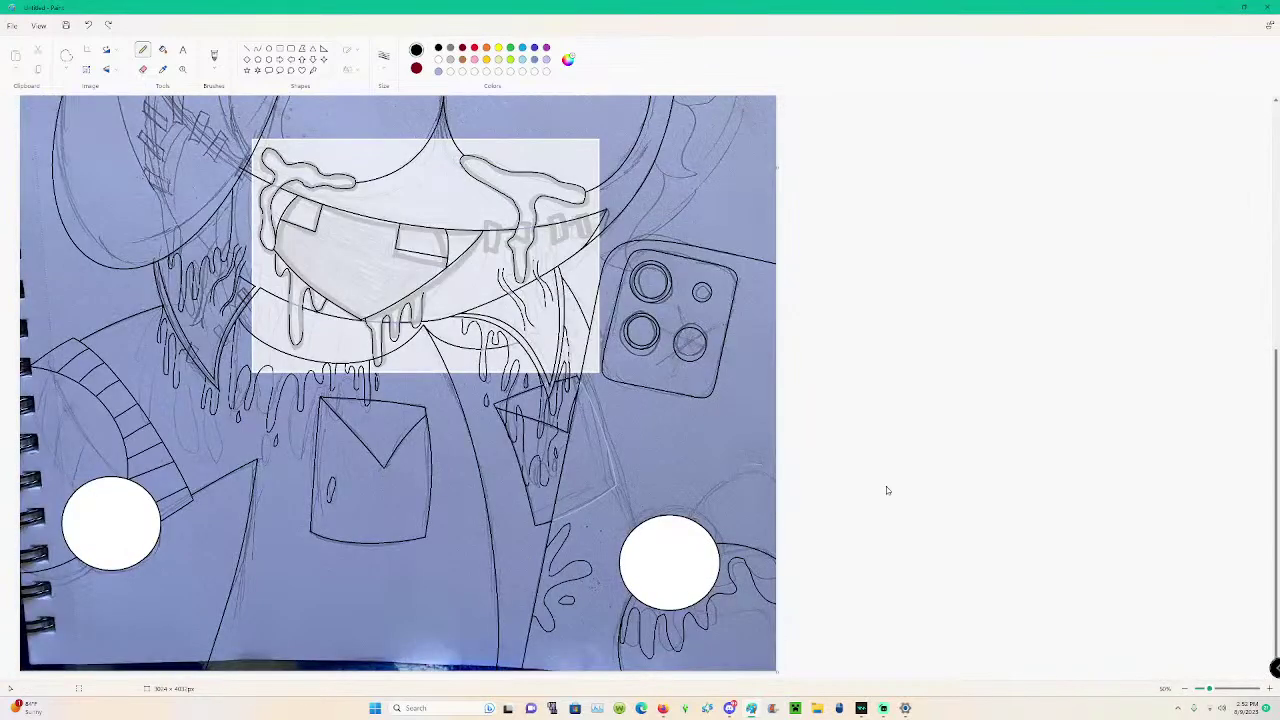
pyautogui.scroll(5, 886, 486)
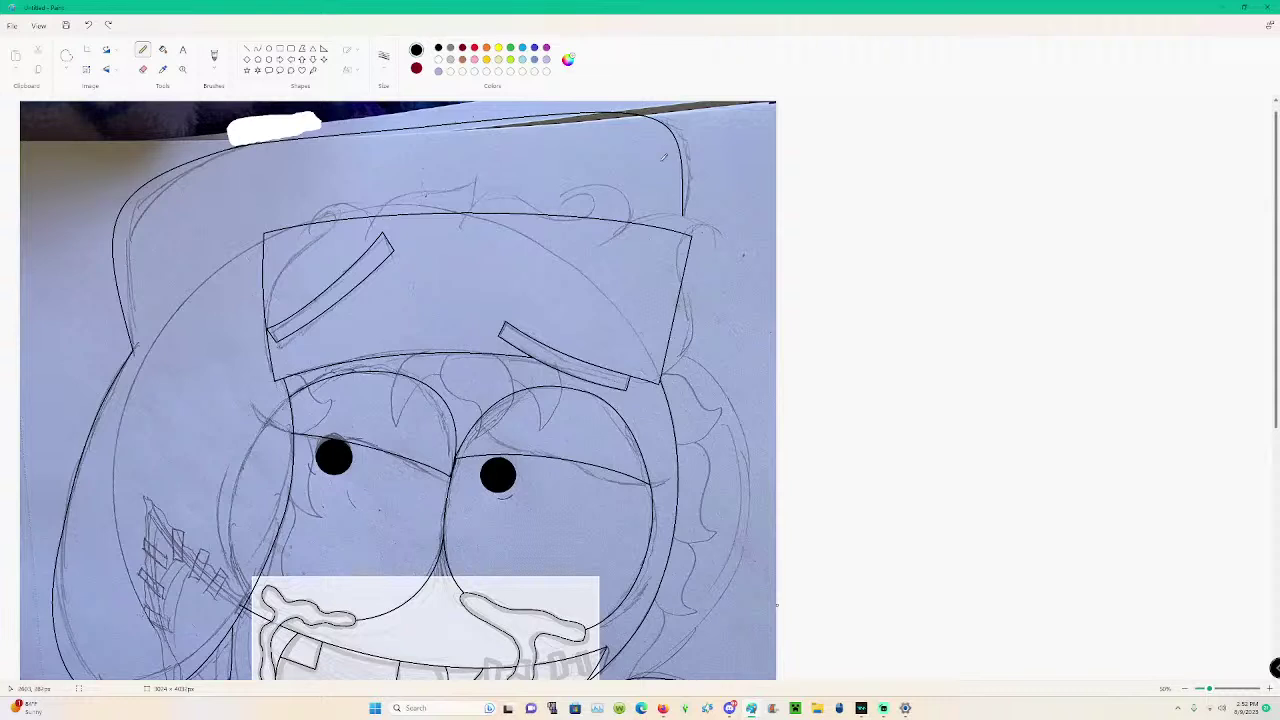
pyautogui.click(248, 48)
pyautogui.moveTo(682, 231); pyautogui.dragTo(684, 225)
pyautogui.click(730, 708)
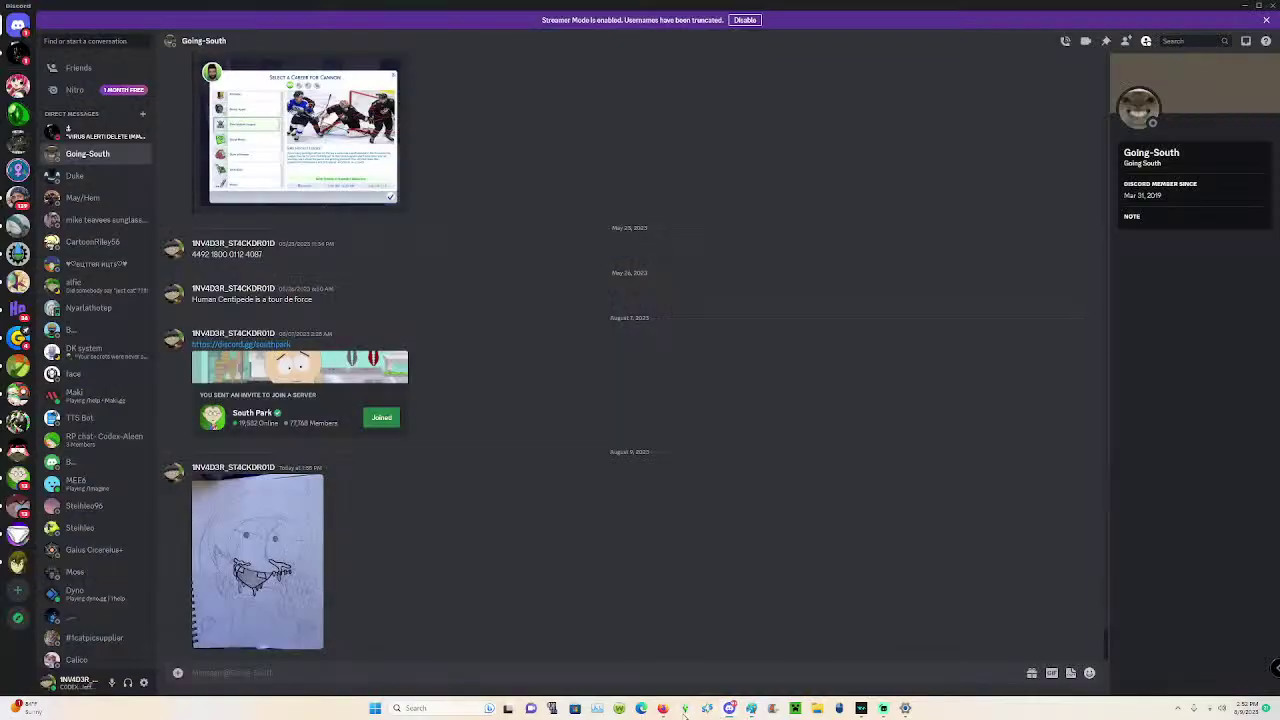
pyautogui.click(663, 708)
pyautogui.click(883, 708)
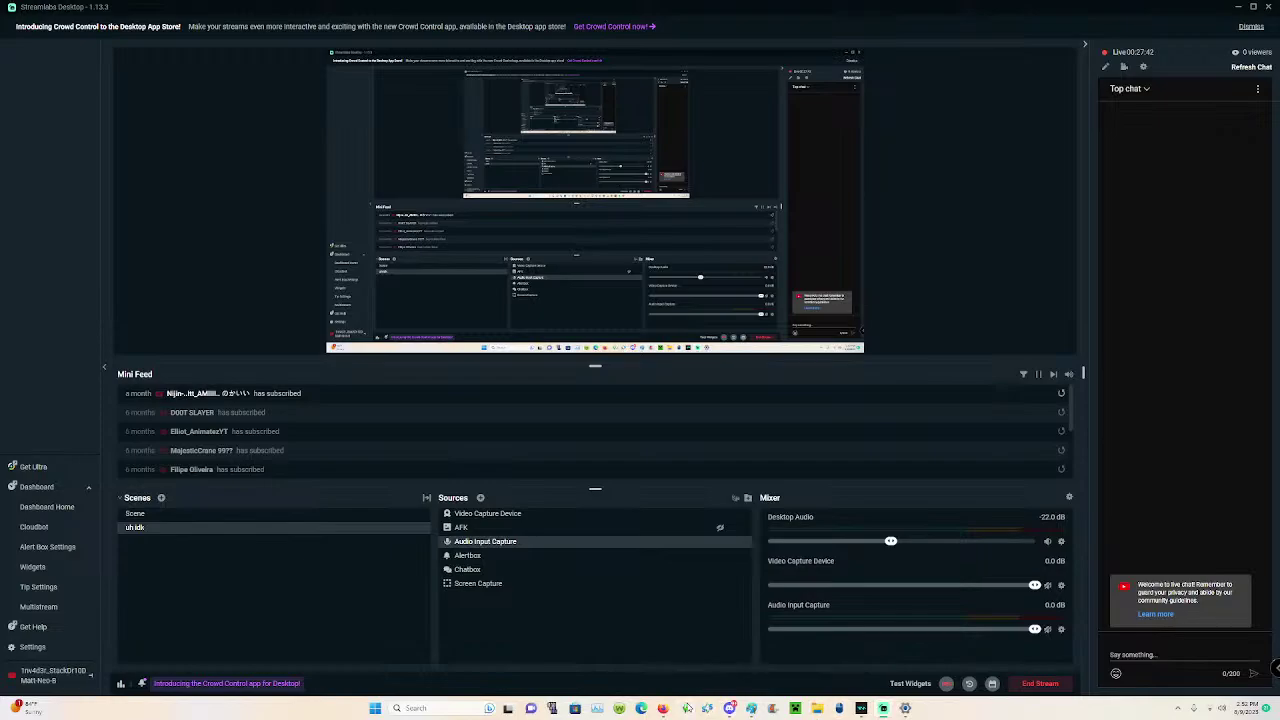
pyautogui.click(663, 708)
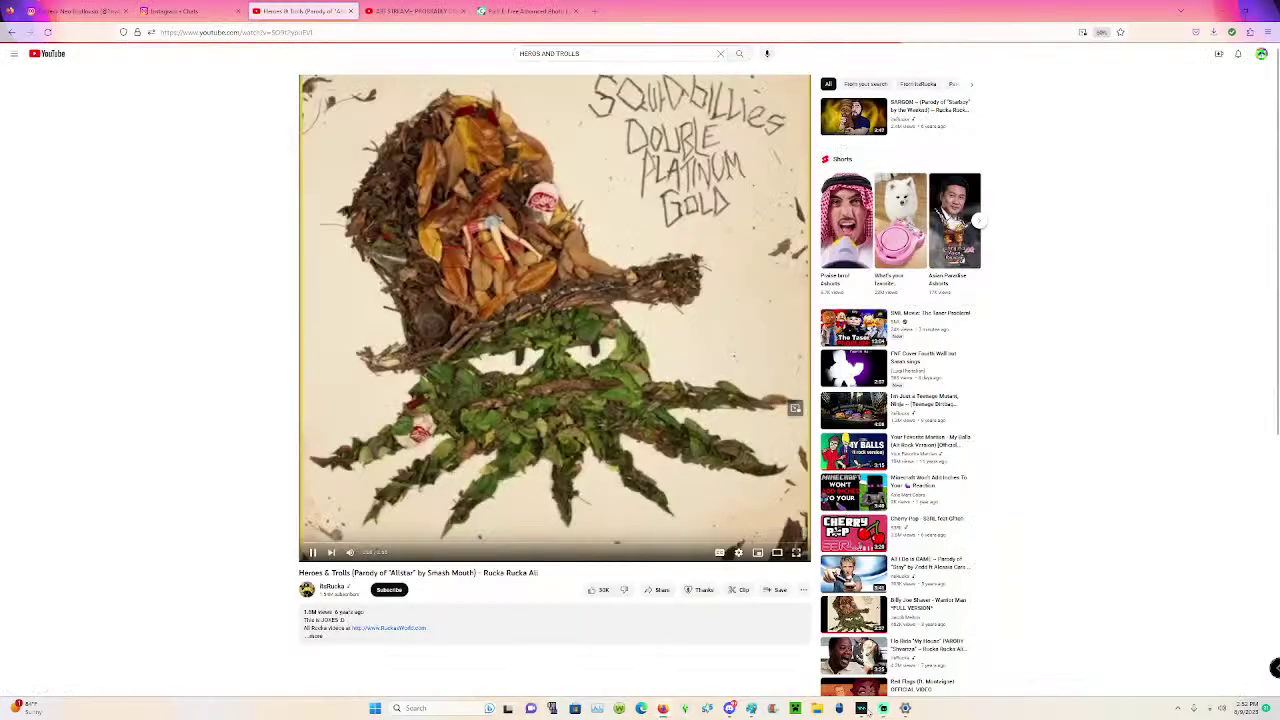
pyautogui.click(752, 708)
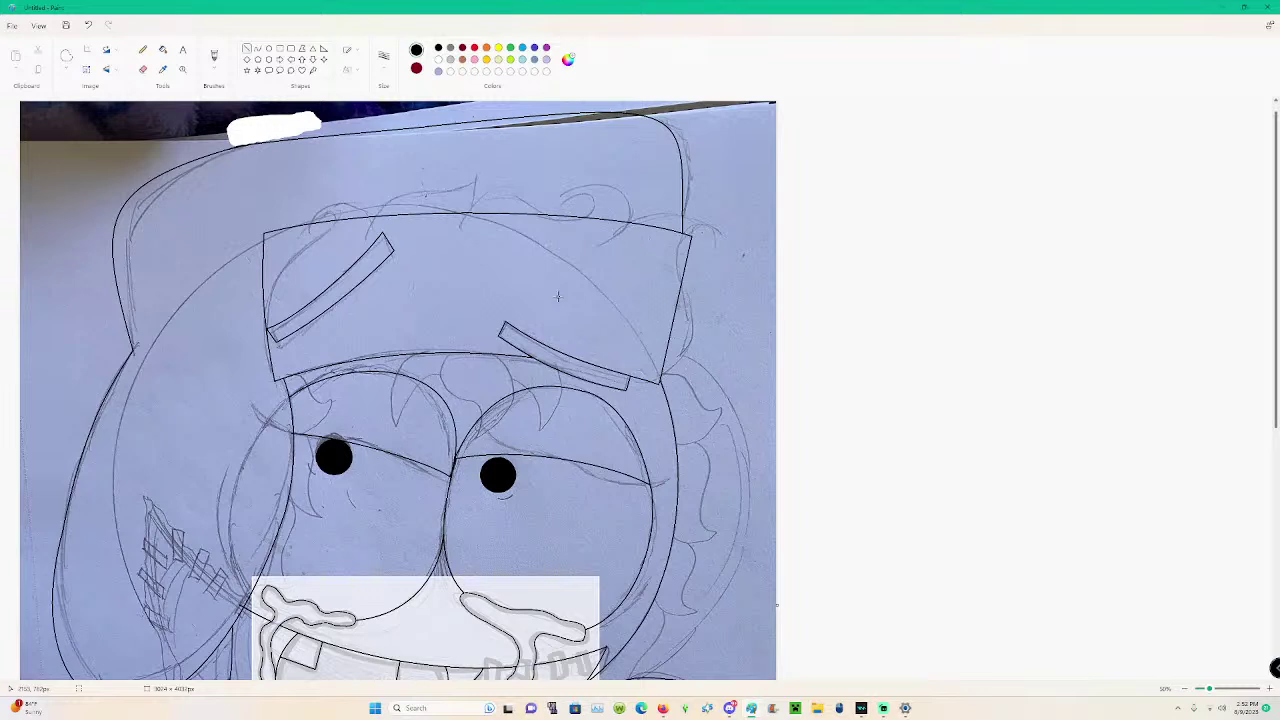
# Step: Replace the straight line with a curved hair outline arcing down from the hat's corner
pyautogui.scroll(-3, 792, 351)
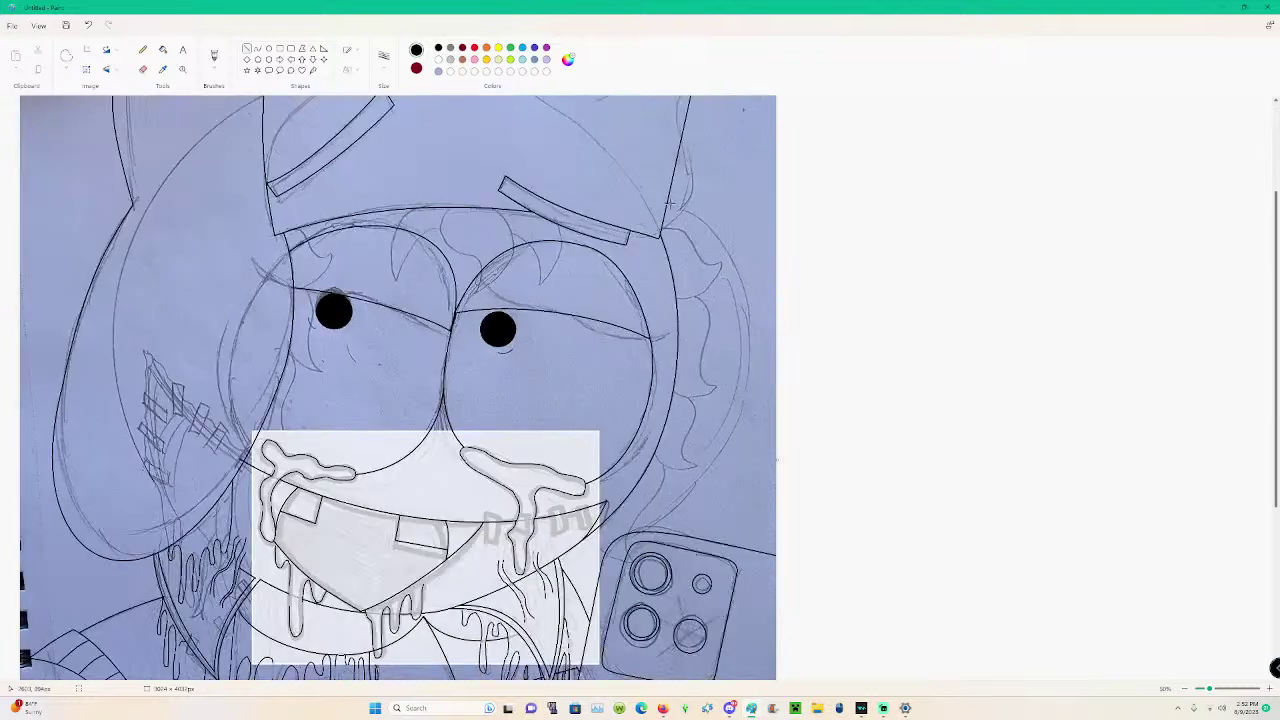
pyautogui.moveTo(666, 210); pyautogui.dragTo(652, 512)
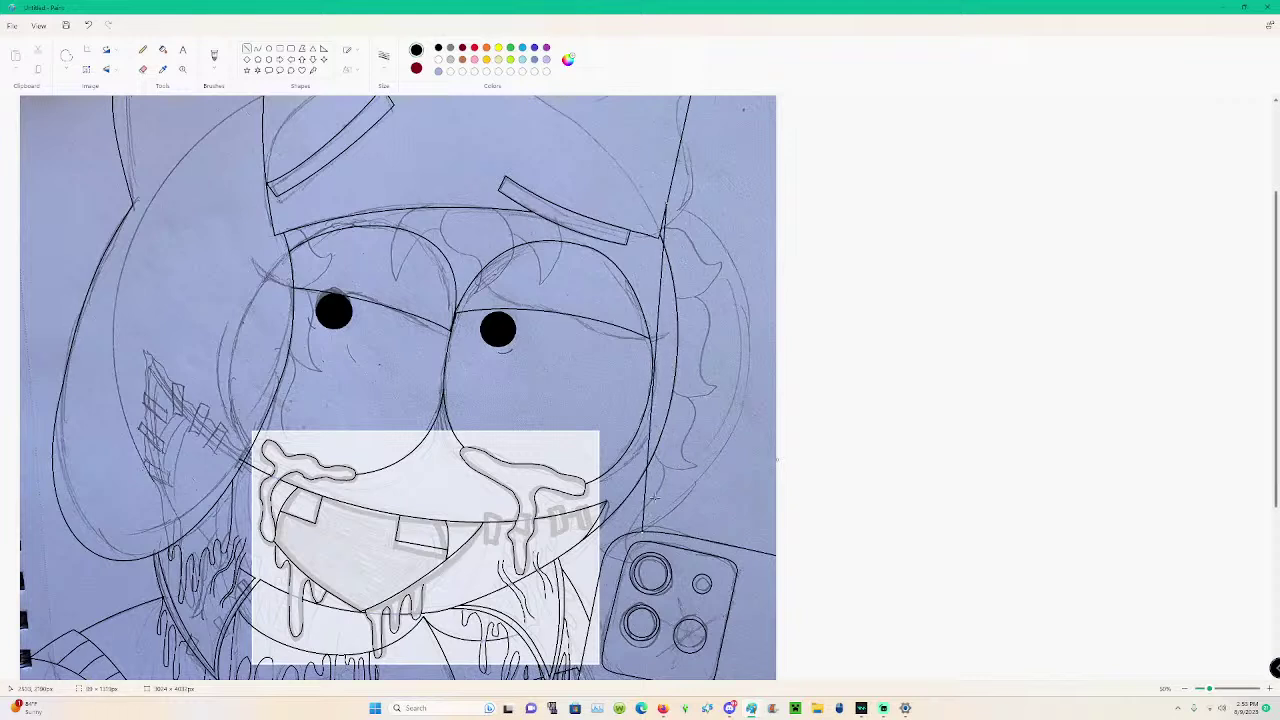
pyautogui.click(257, 48)
pyautogui.hotkey('ctrl', 'z')
pyautogui.click(665, 207)
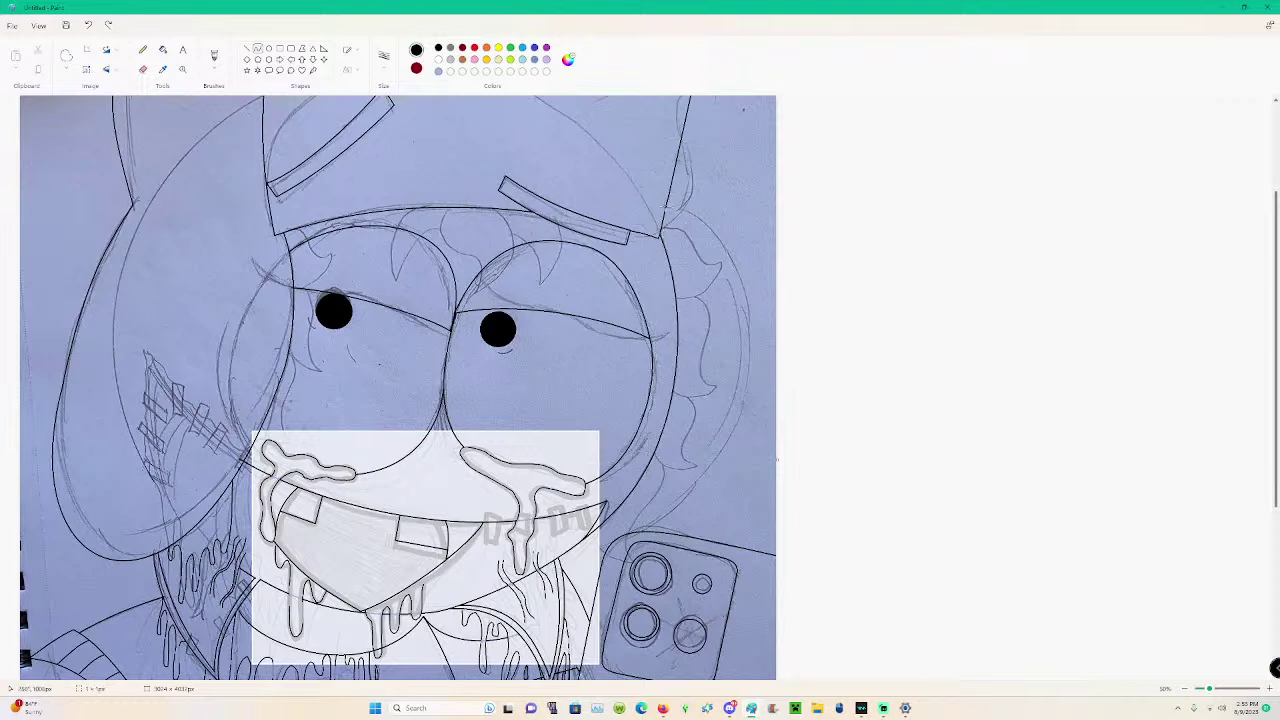
pyautogui.moveTo(665, 207); pyautogui.dragTo(646, 532)
pyautogui.moveTo(776, 459); pyautogui.dragTo(760, 472)
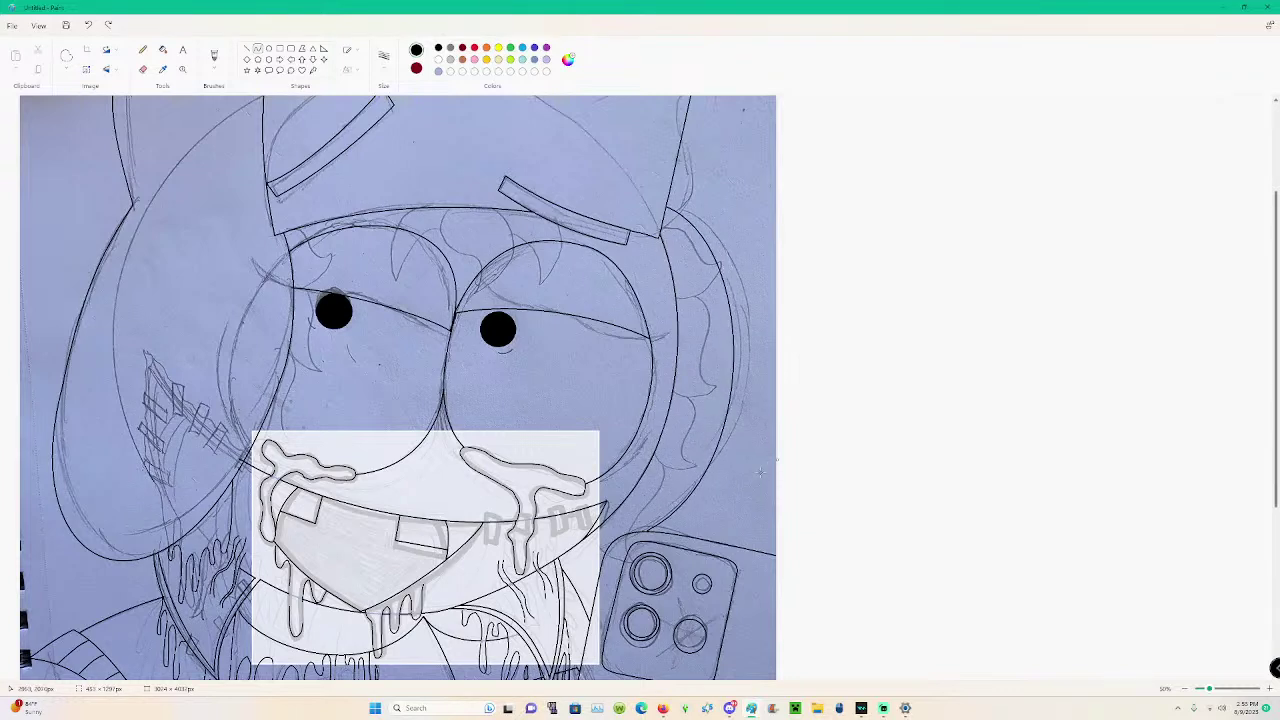
pyautogui.moveTo(704, 528)
pyautogui.mouseDown()
pyautogui.moveTo(713, 452)
pyautogui.moveTo(700, 531)
pyautogui.mouseUp()
pyautogui.click(718, 553)
# Step: Add a short straight line to the right of the mouth
pyautogui.scroll(-3, 655, 397)
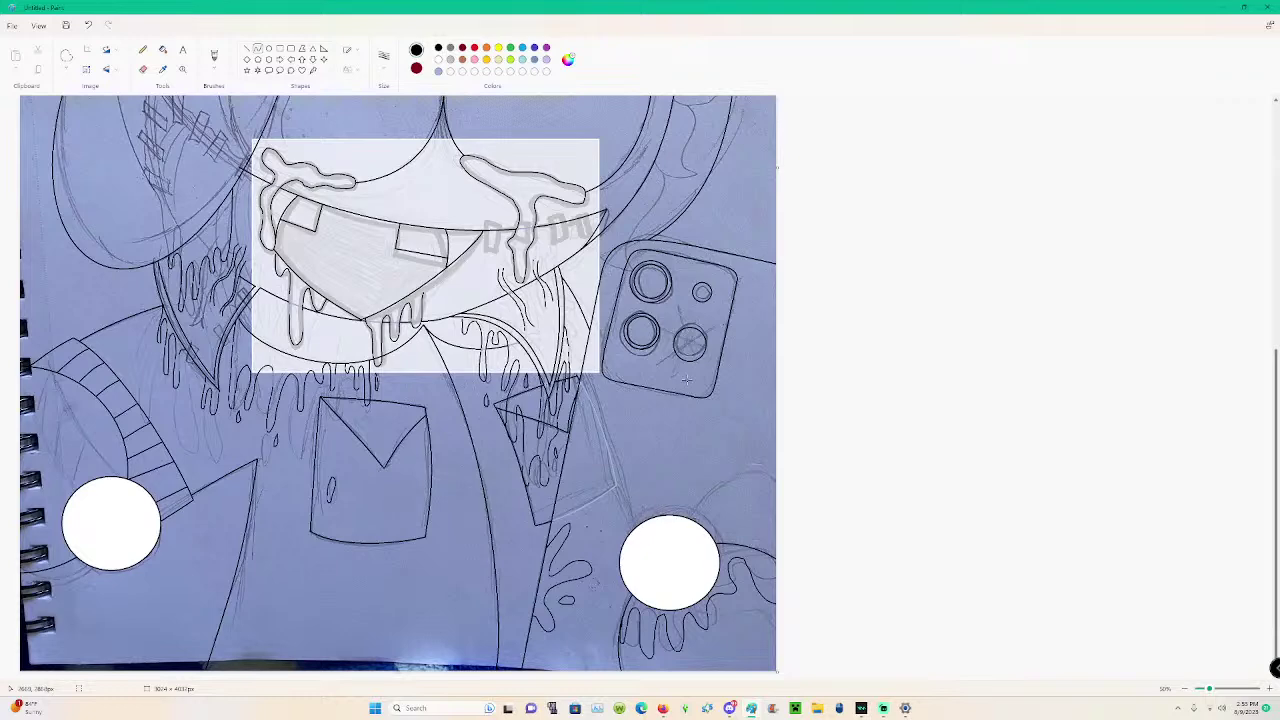
pyautogui.click(1269, 688)
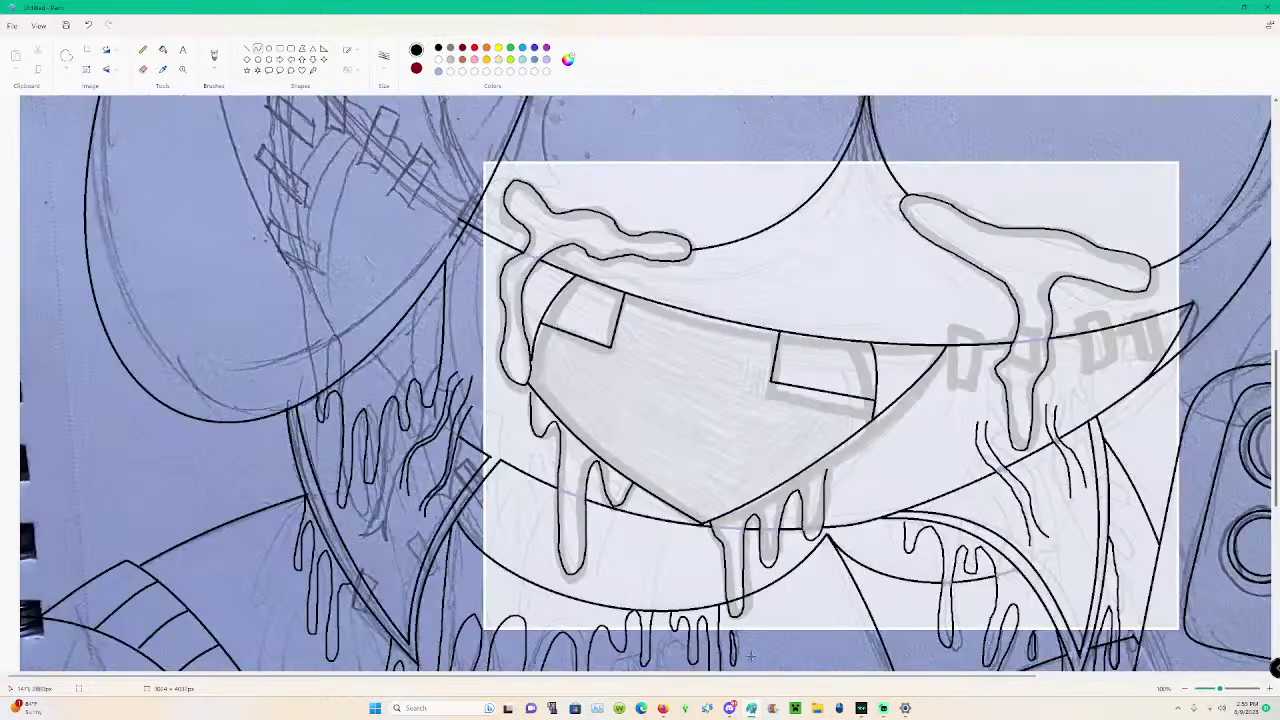
pyautogui.scroll(-3, 740, 660)
pyautogui.moveTo(722, 680); pyautogui.dragTo(958, 680)
pyautogui.scroll(3, 901, 380)
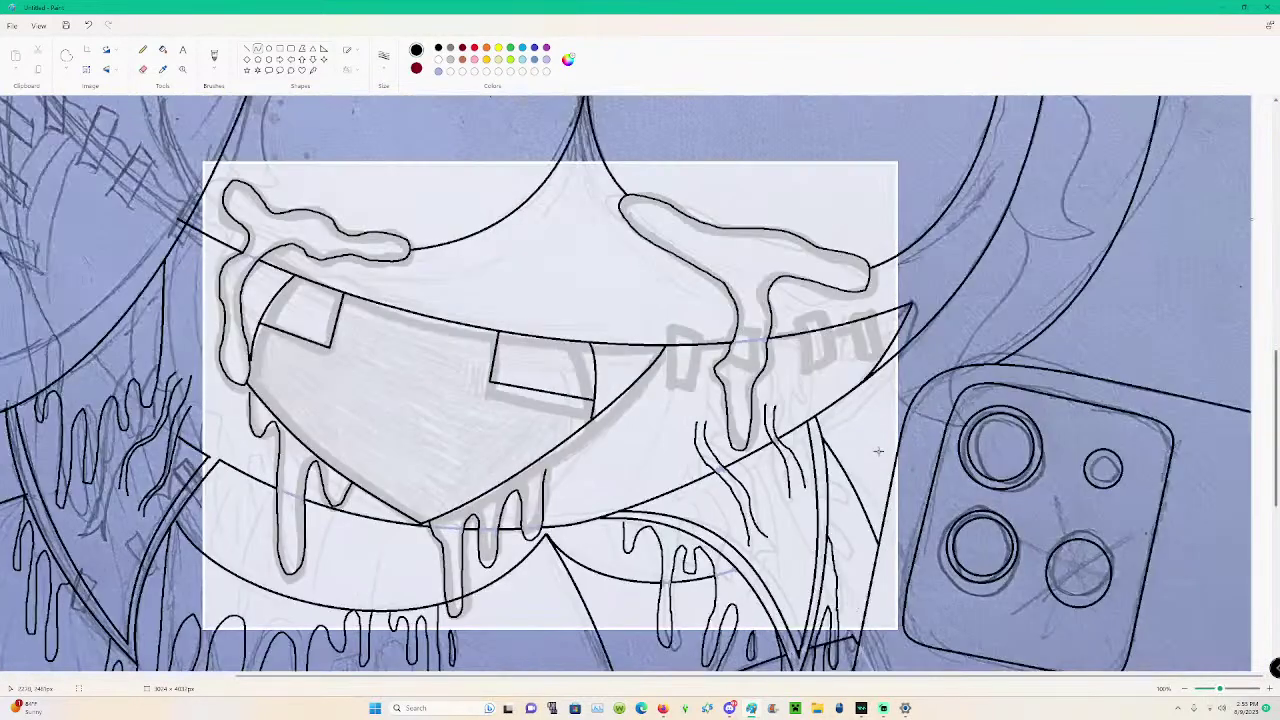
pyautogui.moveTo(815, 414)
pyautogui.mouseDown()
pyautogui.moveTo(912, 402)
pyautogui.moveTo(898, 405)
pyautogui.mouseUp()
pyautogui.click(993, 433)
pyautogui.moveTo(1219, 689); pyautogui.dragTo(1207, 691)
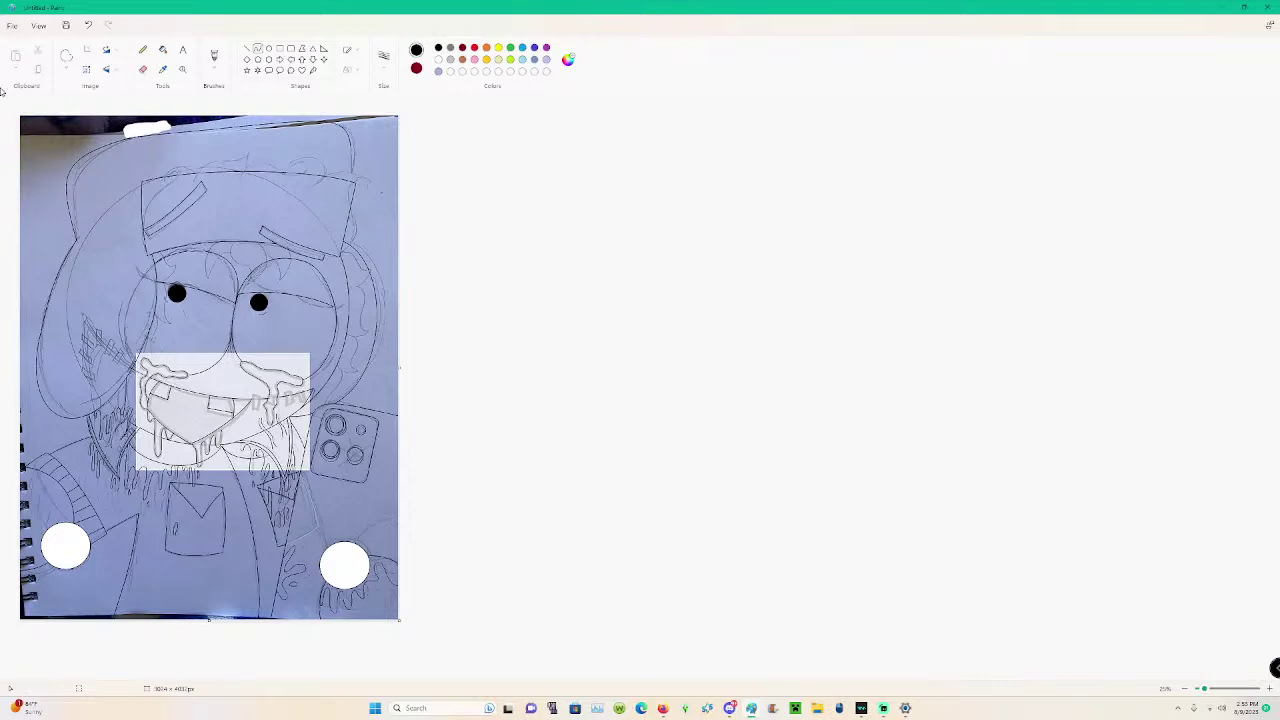
# Step: Snip the whole drawing canvas with Win+Shift+S and bring Discord to the front
pyautogui.press('super+shift+s')
pyautogui.moveTo(3, 88); pyautogui.dragTo(431, 657)
pyautogui.click(729, 708)
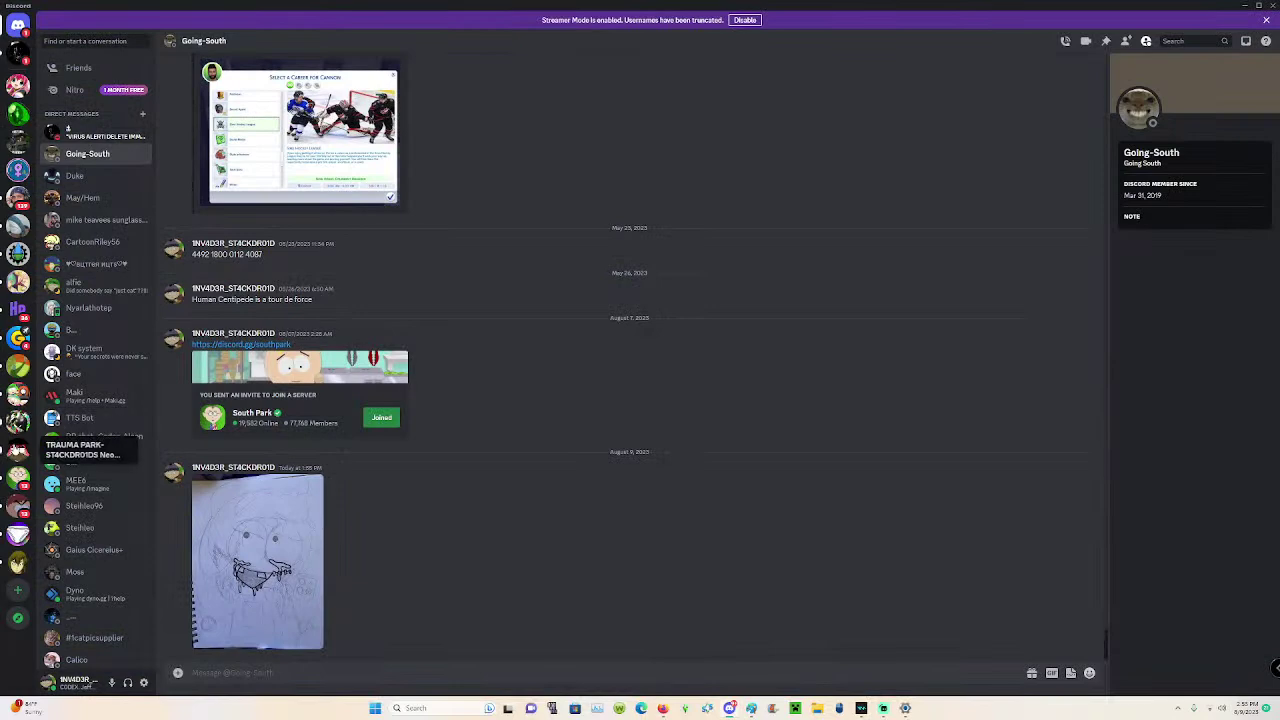
# Step: Paste the drawing screenshot into the TRAUMA PARK #art channel and send it
pyautogui.click(18, 450)
pyautogui.click(88, 253)
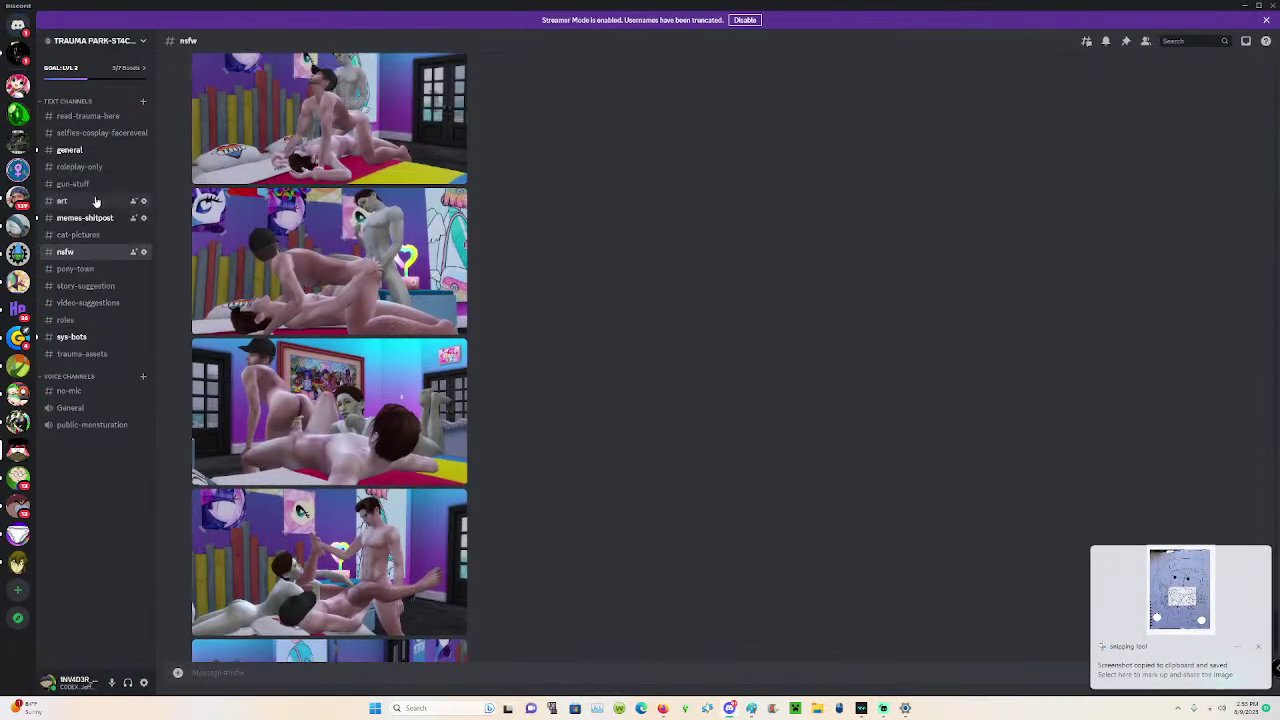
pyautogui.click(96, 201)
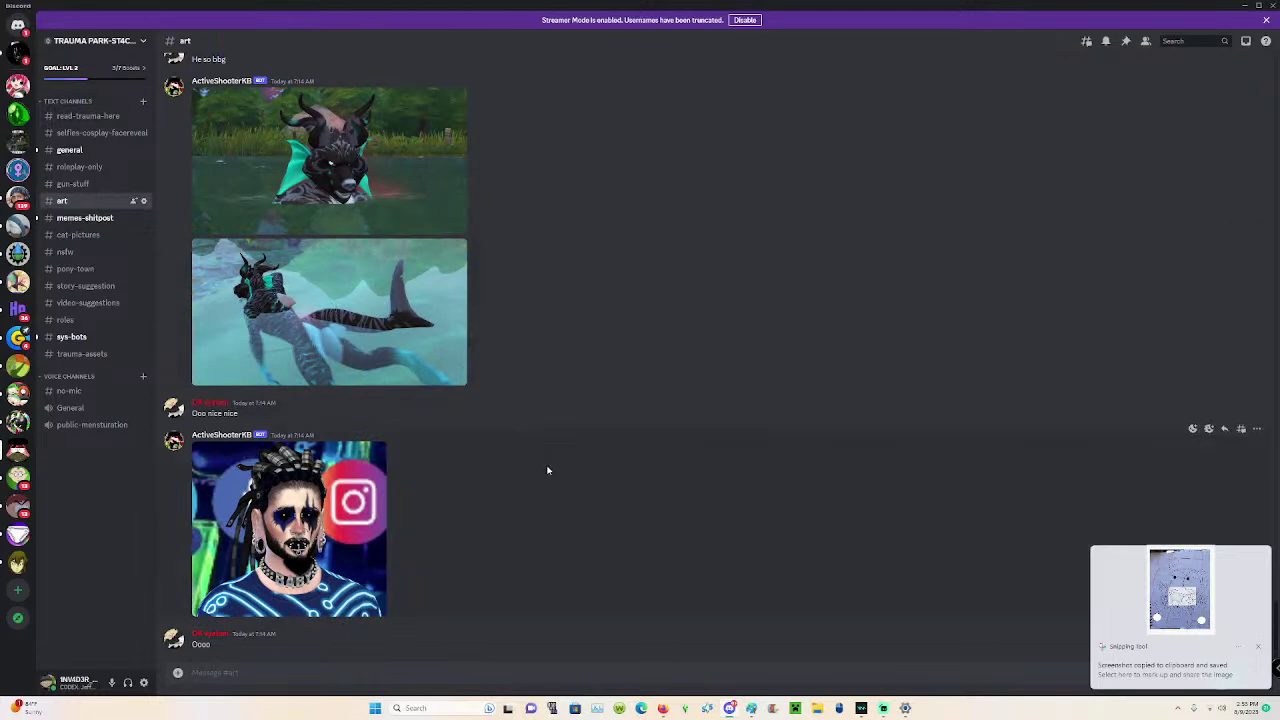
pyautogui.click(425, 672)
pyautogui.hotkey('ctrl', 'v')
pyautogui.press('Return')
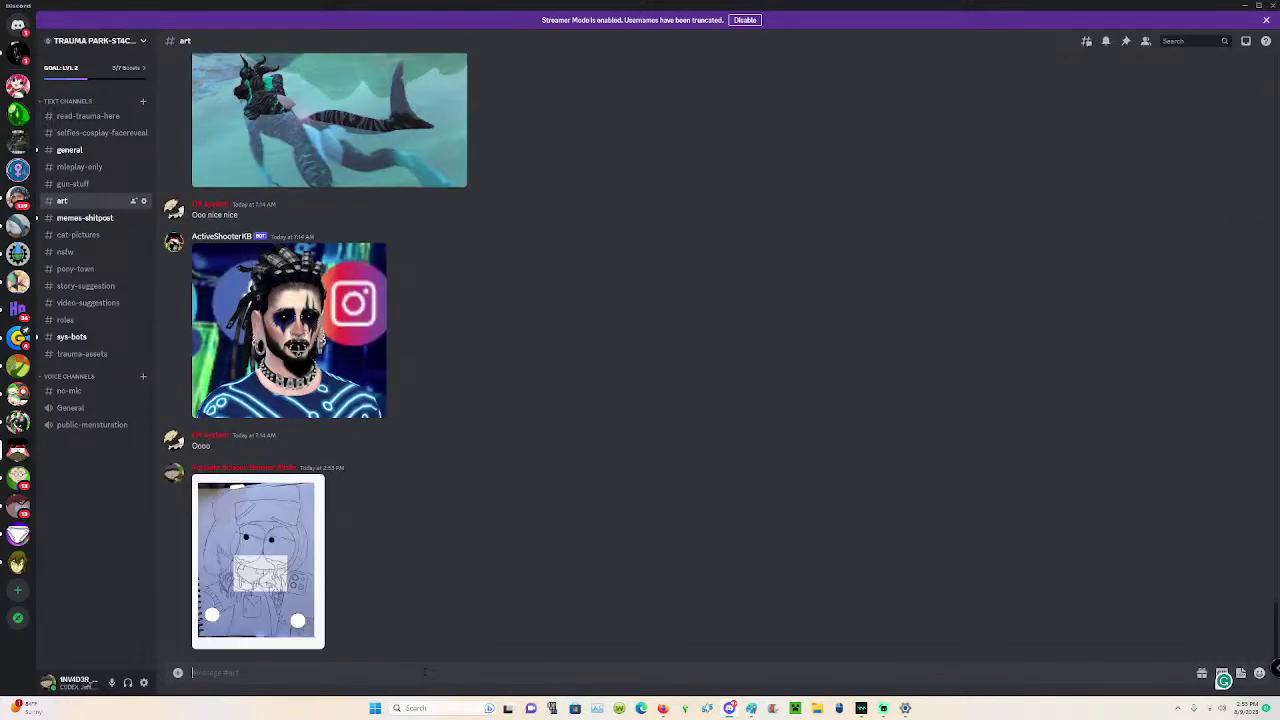
# Step: Open the direct message and send a message introducing yourself by name
pyautogui.click(17, 50)
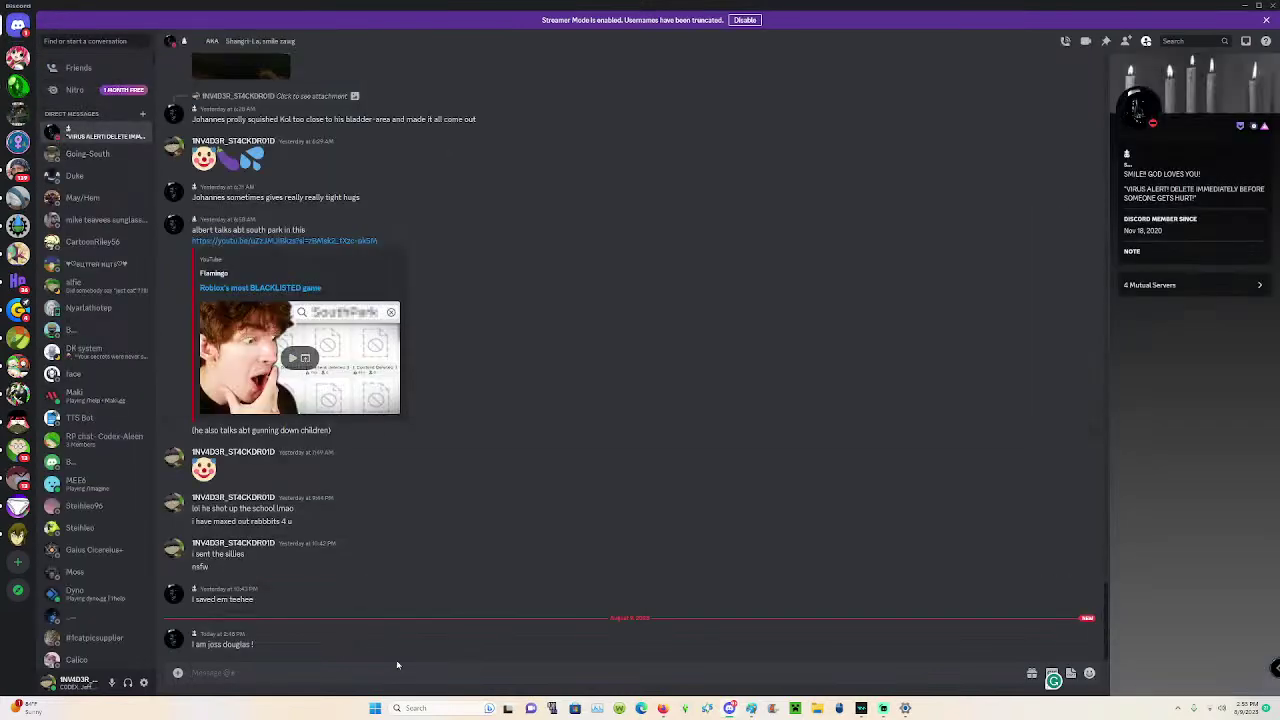
pyautogui.write('I')
pyautogui.press('Return')
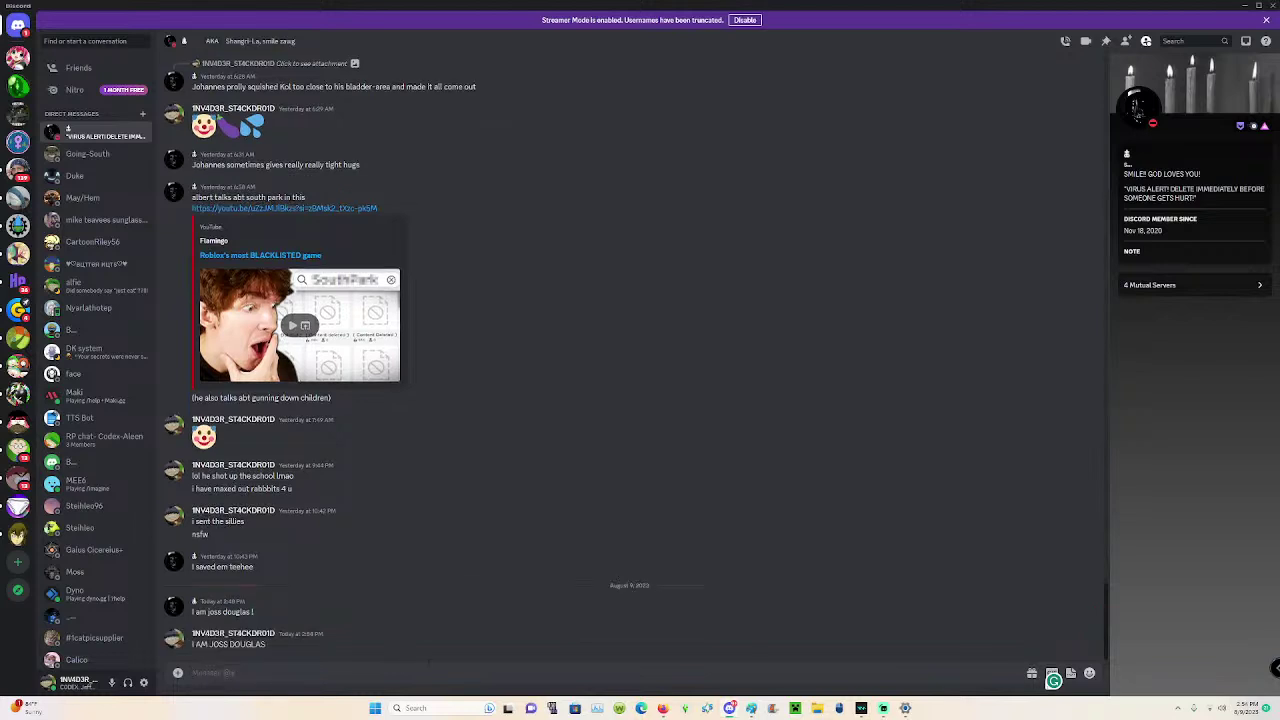
# Step: Send the DMs 'IM LIVE STREAMING ON TY' and 'ITS ART STREAM SC NOT A PROCRSTINATION STREAM'
pyautogui.click(751, 708)
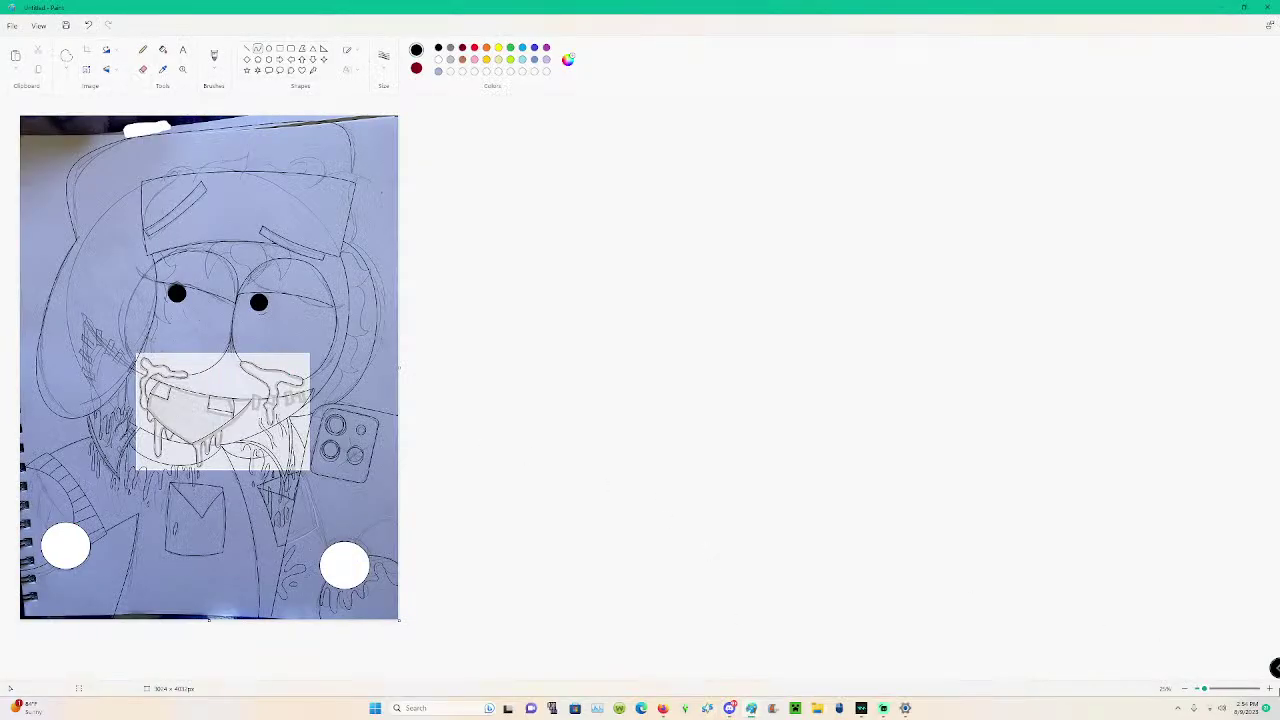
pyautogui.click(1269, 688)
pyautogui.click(729, 708)
pyautogui.write('IM LIVE')
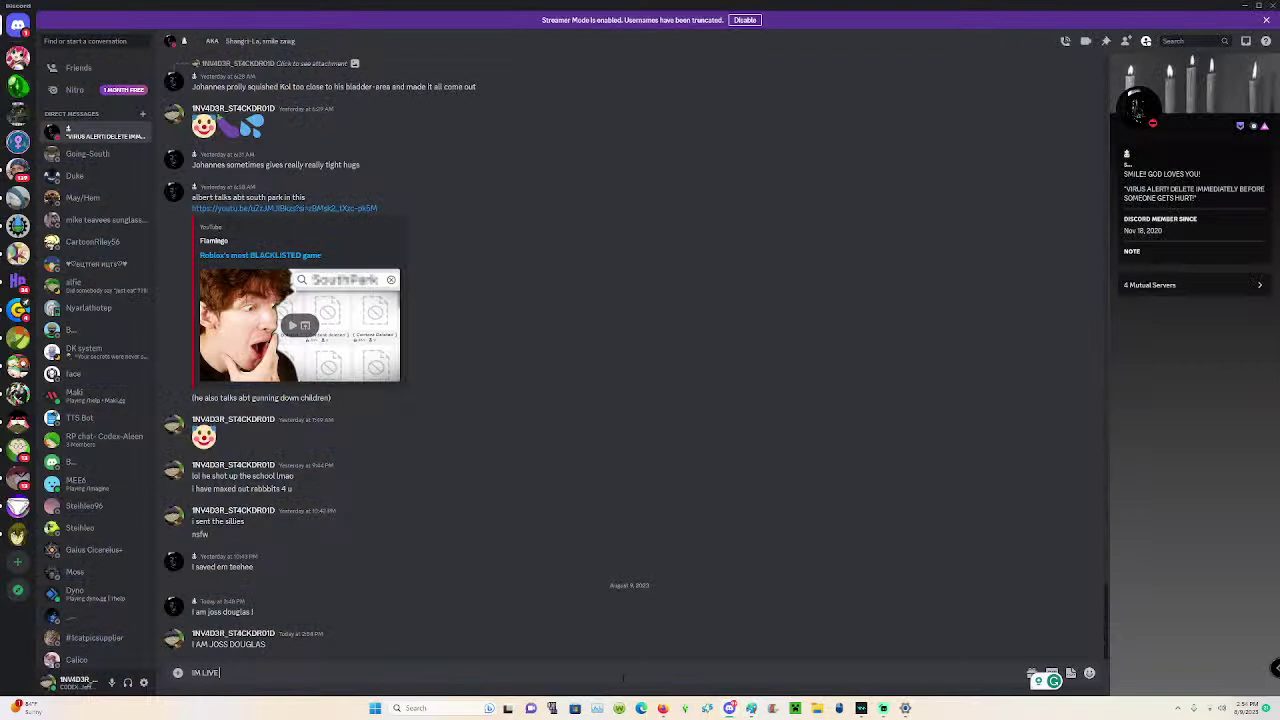
pyautogui.write(' STREAMING ON TY')
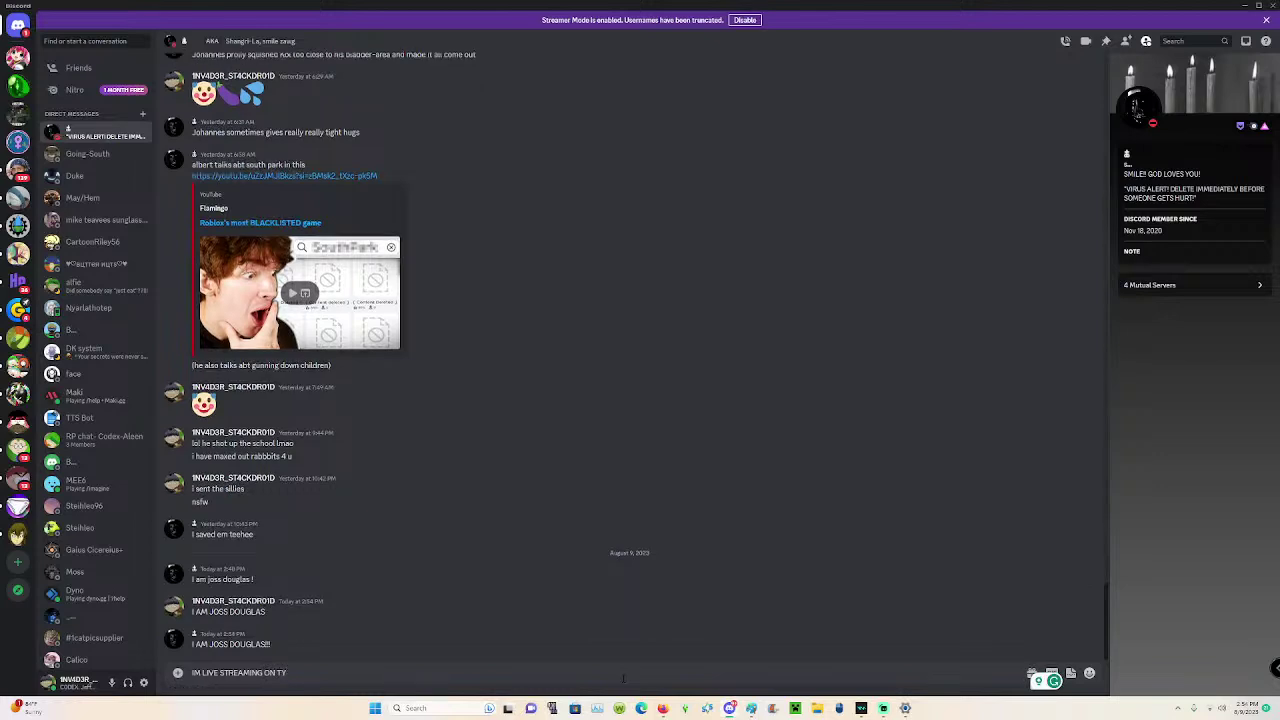
pyautogui.press('Return')
pyautogui.write('ITS ART STREAM SC')
pyautogui.write(' NOT A PROCR')
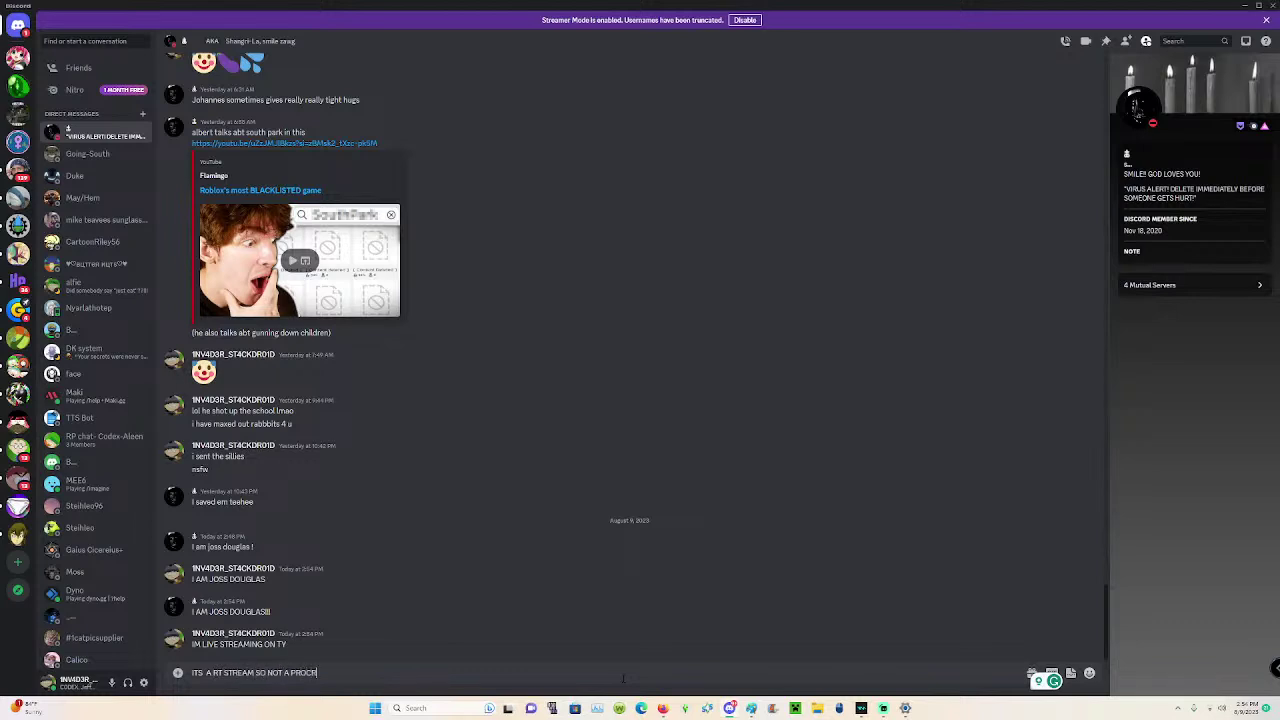
pyautogui.write('STINATION STREAM')
pyautogui.press('Return')
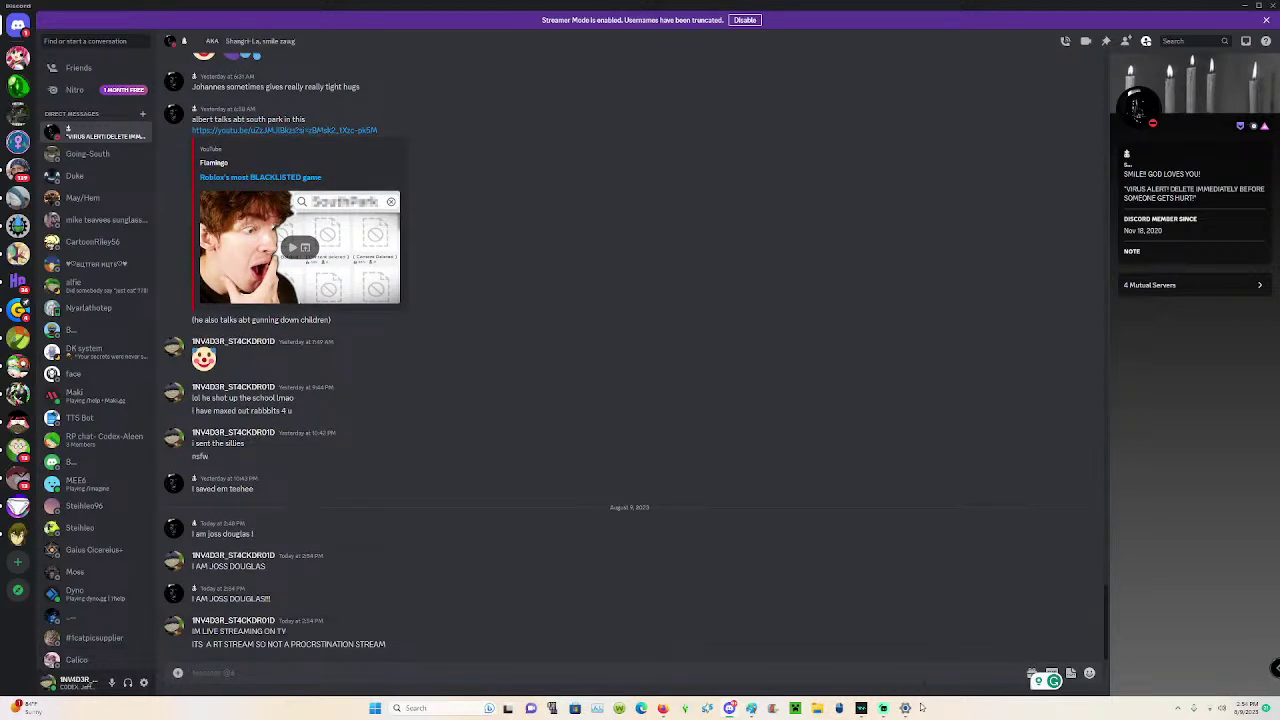
# Step: Copy the ART STREAM livestream page's address from the browser's address bar
pyautogui.click(752, 709)
pyautogui.scroll(-3, 690, 362)
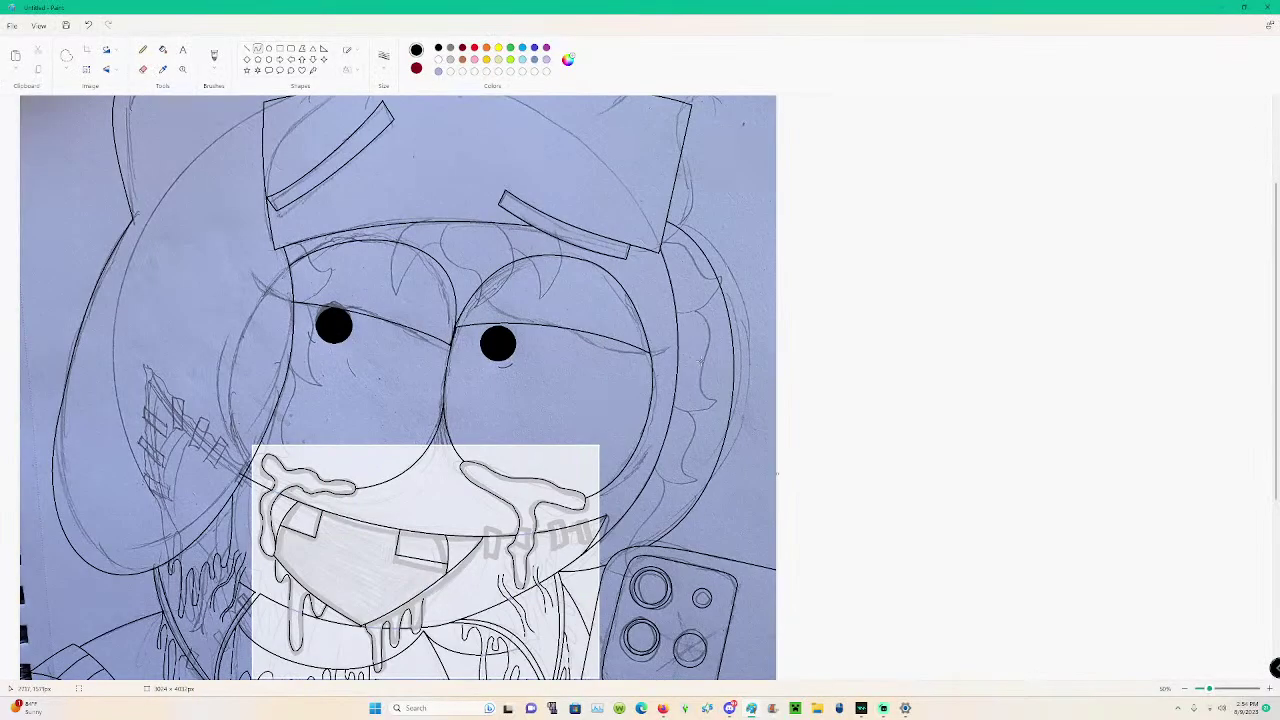
pyautogui.scroll(-5, 666, 418)
pyautogui.scroll(-1, 666, 418)
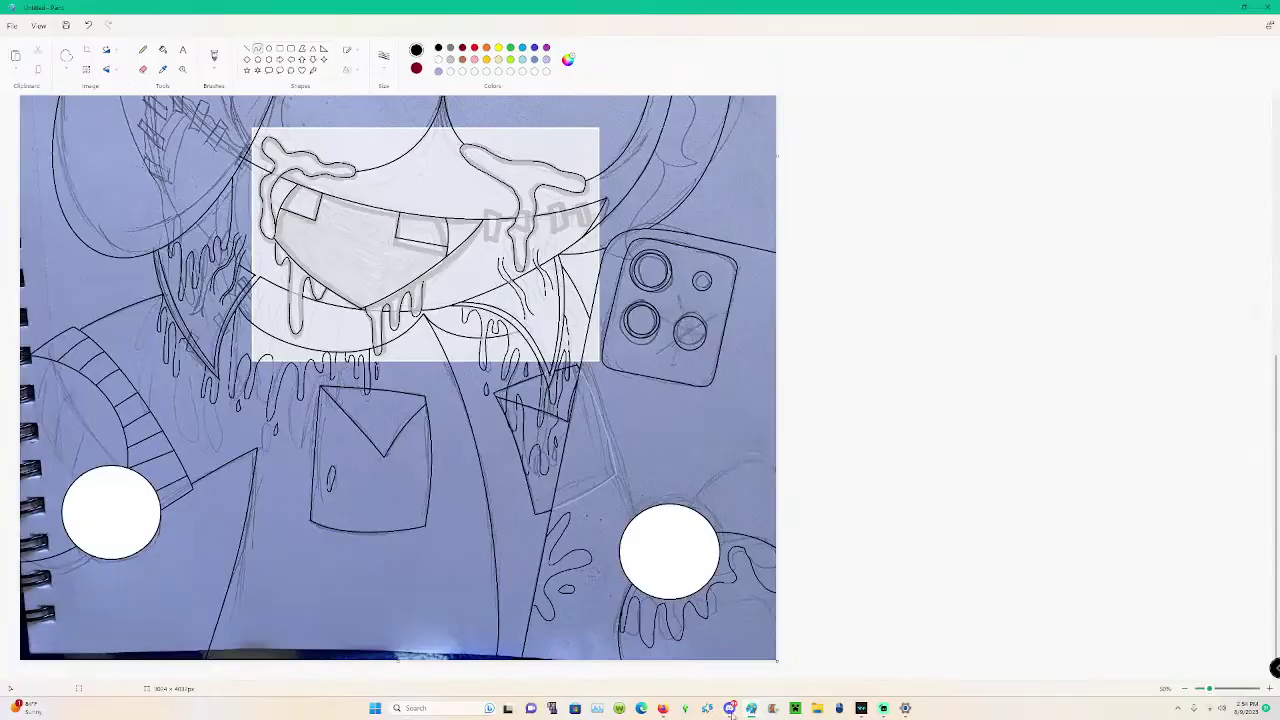
pyautogui.hotkey('alt', 'Tab')
pyautogui.click(663, 708)
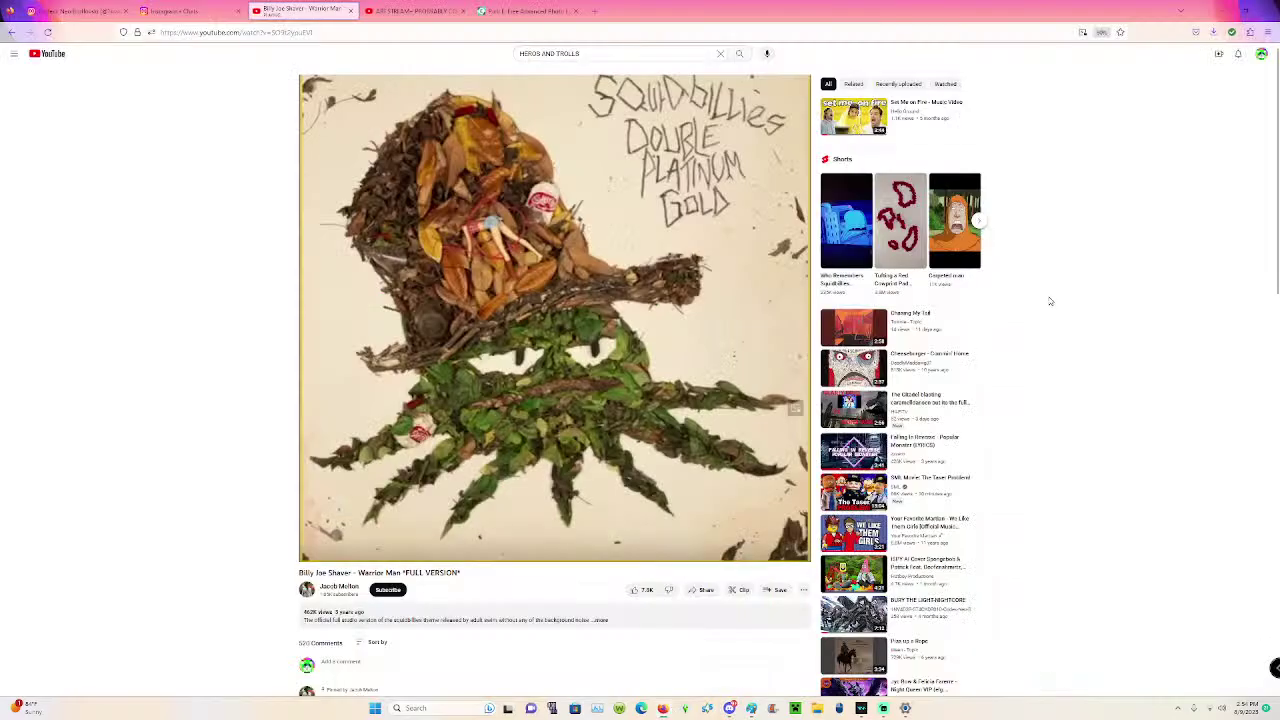
pyautogui.click(410, 11)
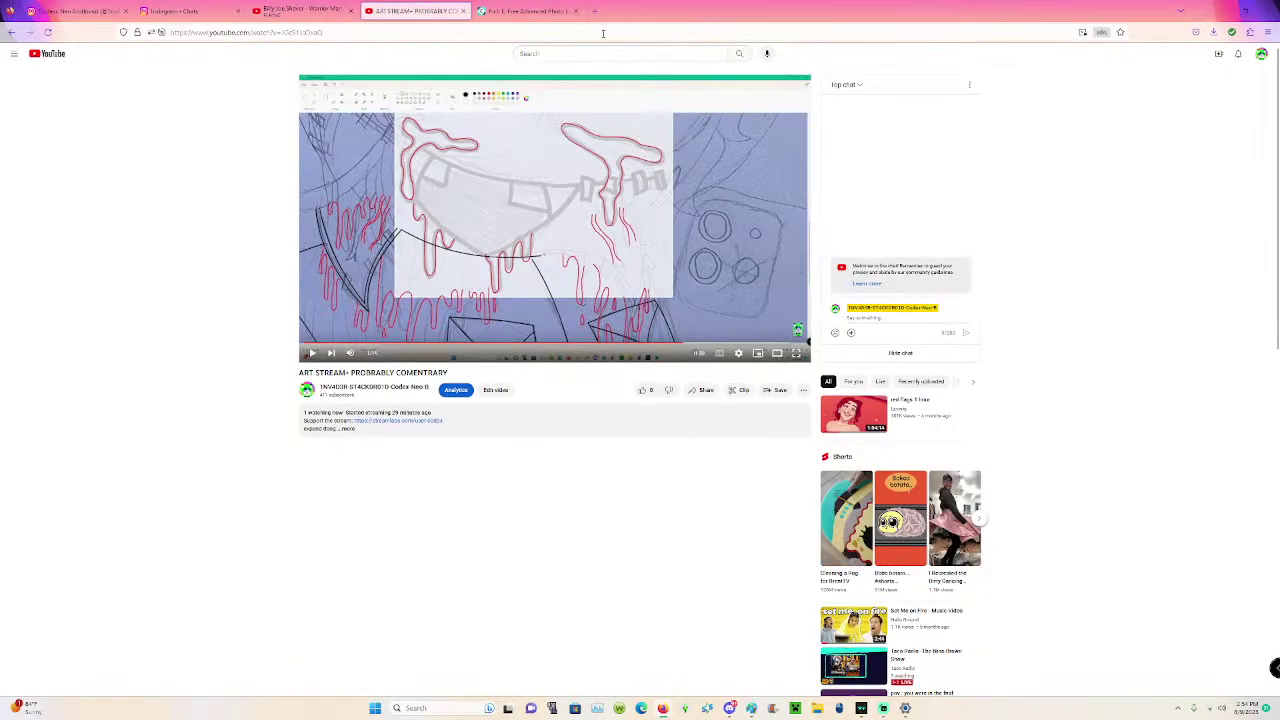
pyautogui.rightClick(605, 34)
pyautogui.click(635, 96)
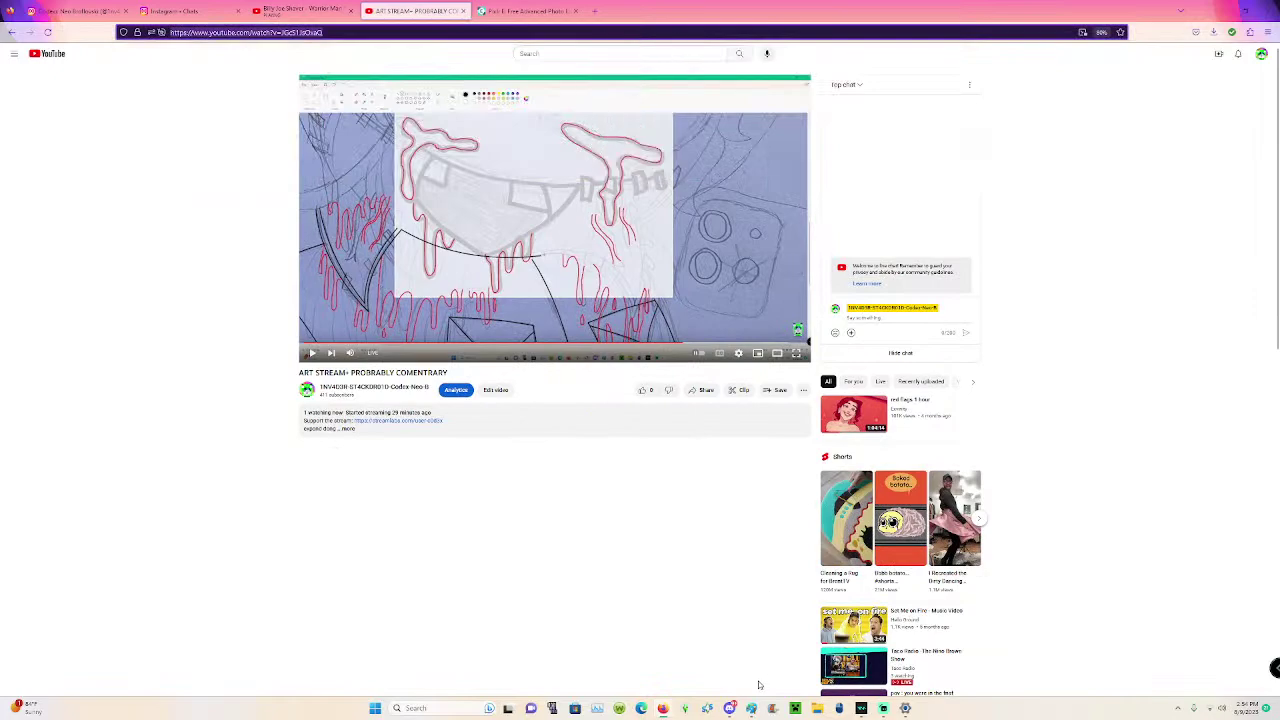
pyautogui.click(731, 708)
# Step: Send the livestream link in the DM, follow with a short name message, and return to Paint
pyautogui.hotkey('ctrl', 'v')
pyautogui.press('Return')
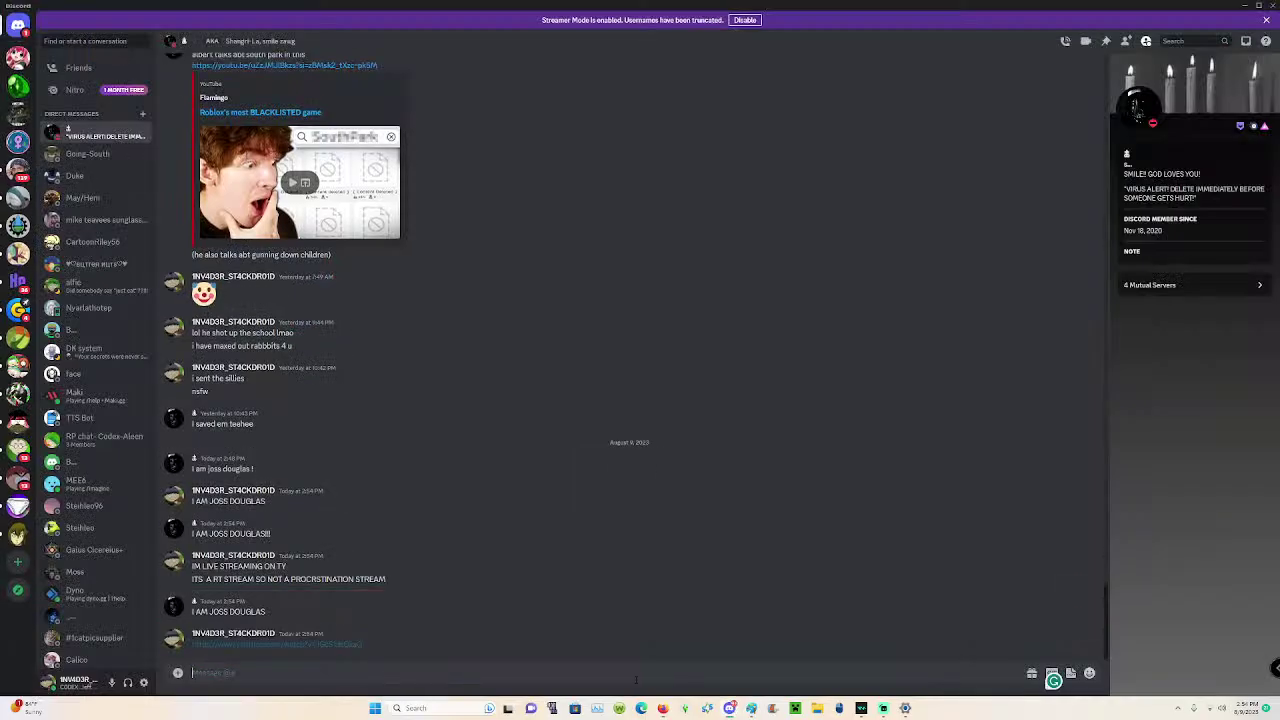
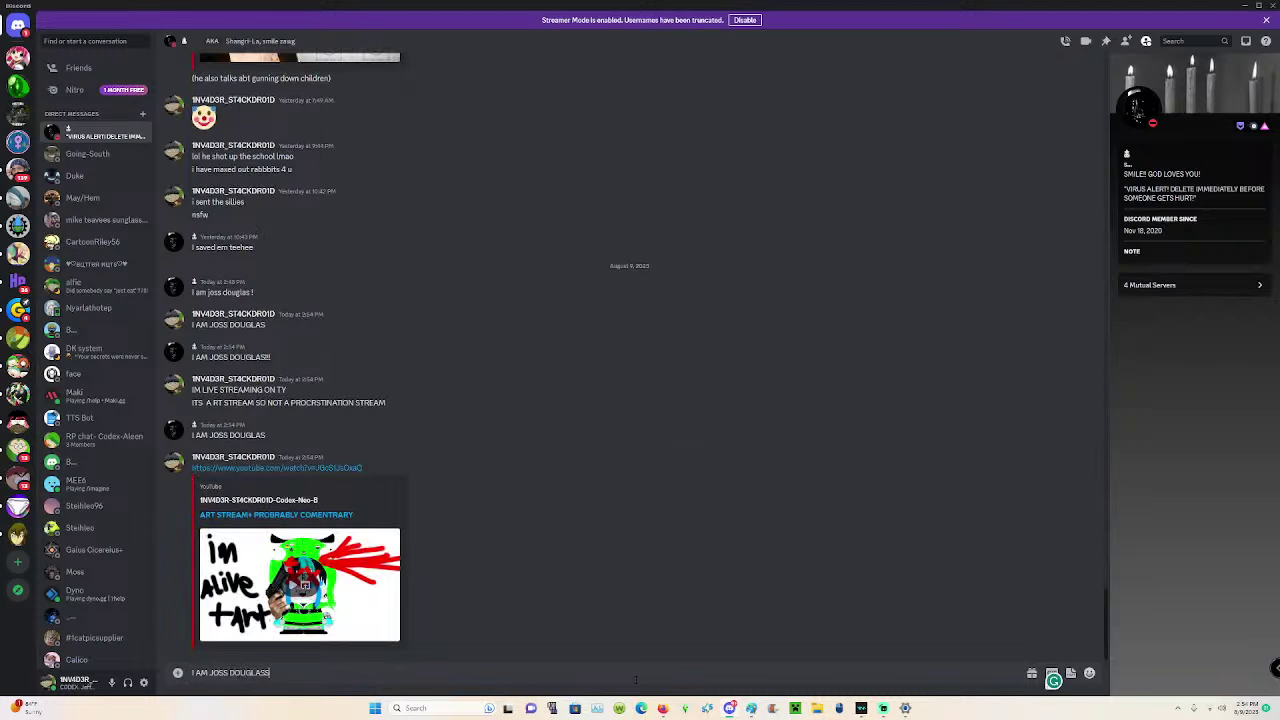
pyautogui.press('Return')
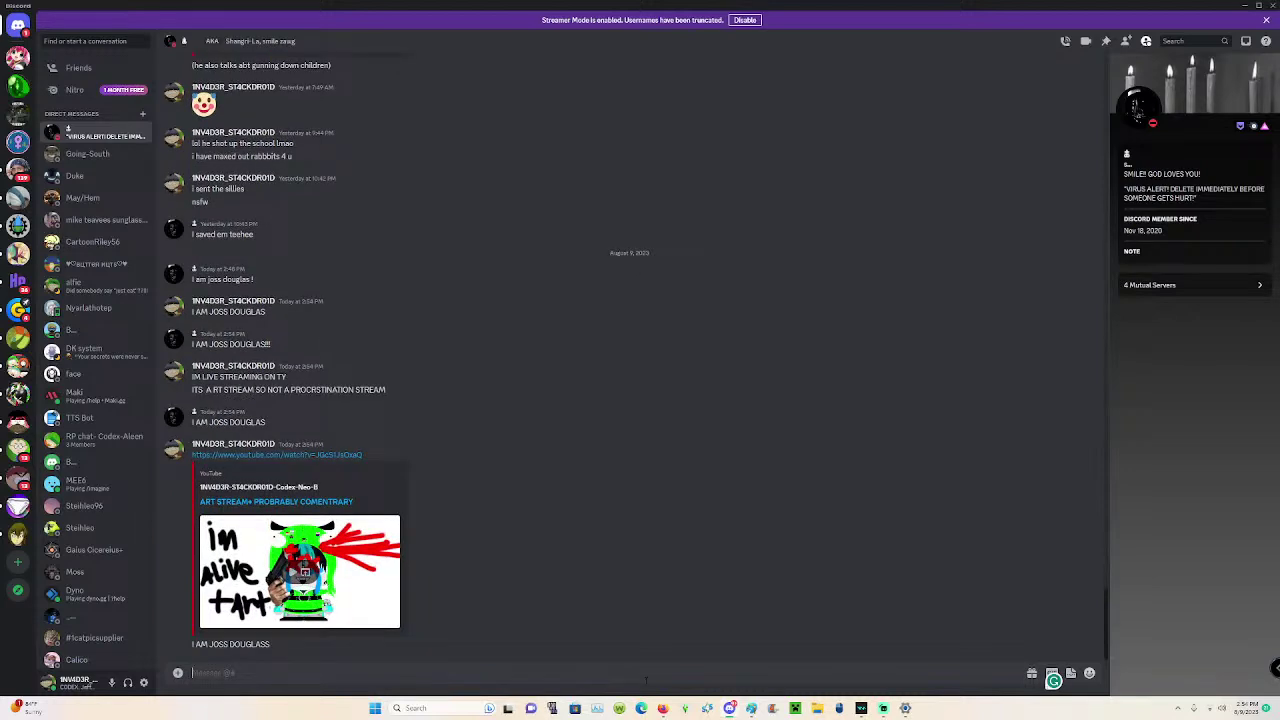
pyautogui.click(883, 708)
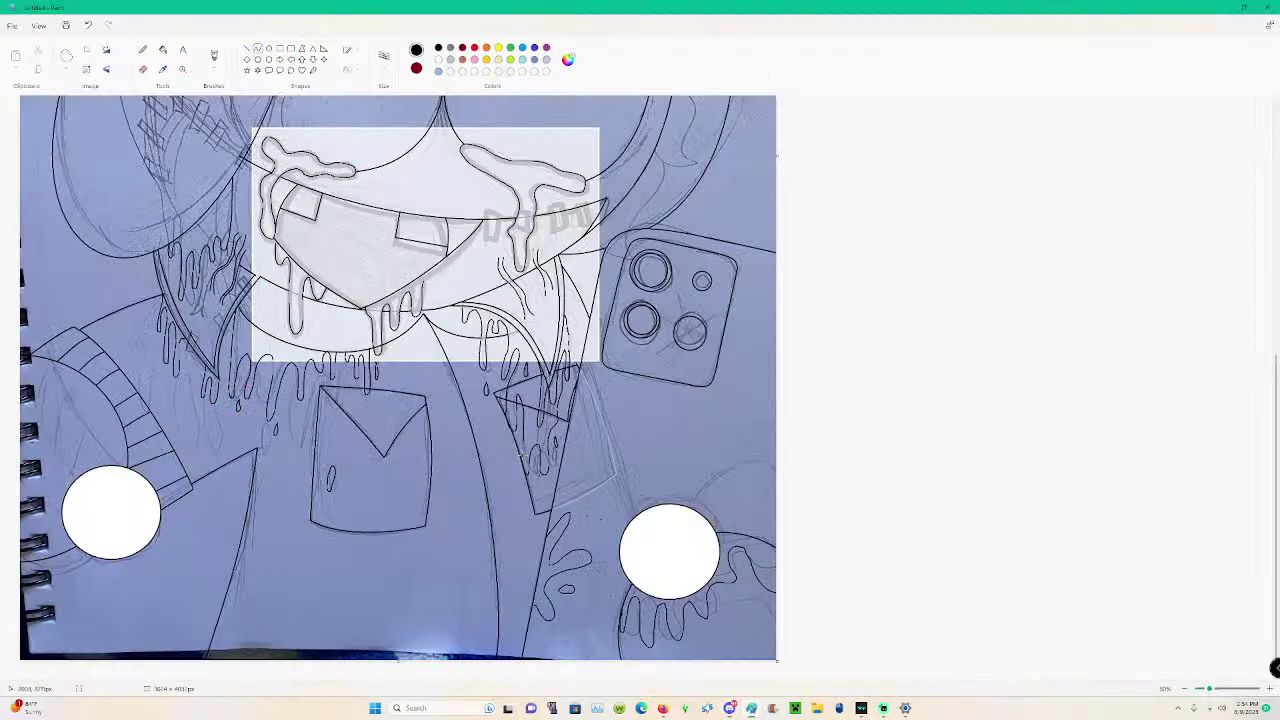
pyautogui.scroll(3, 520, 455)
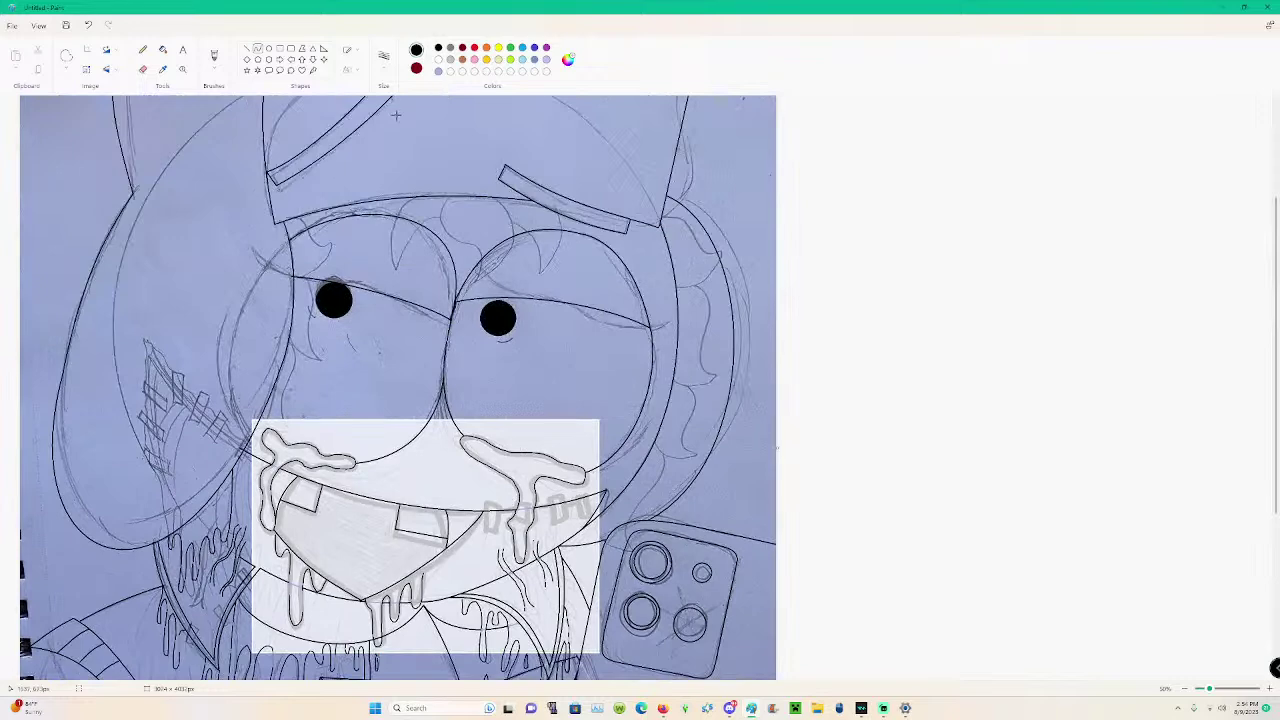
pyautogui.scroll(-3, 488, 333)
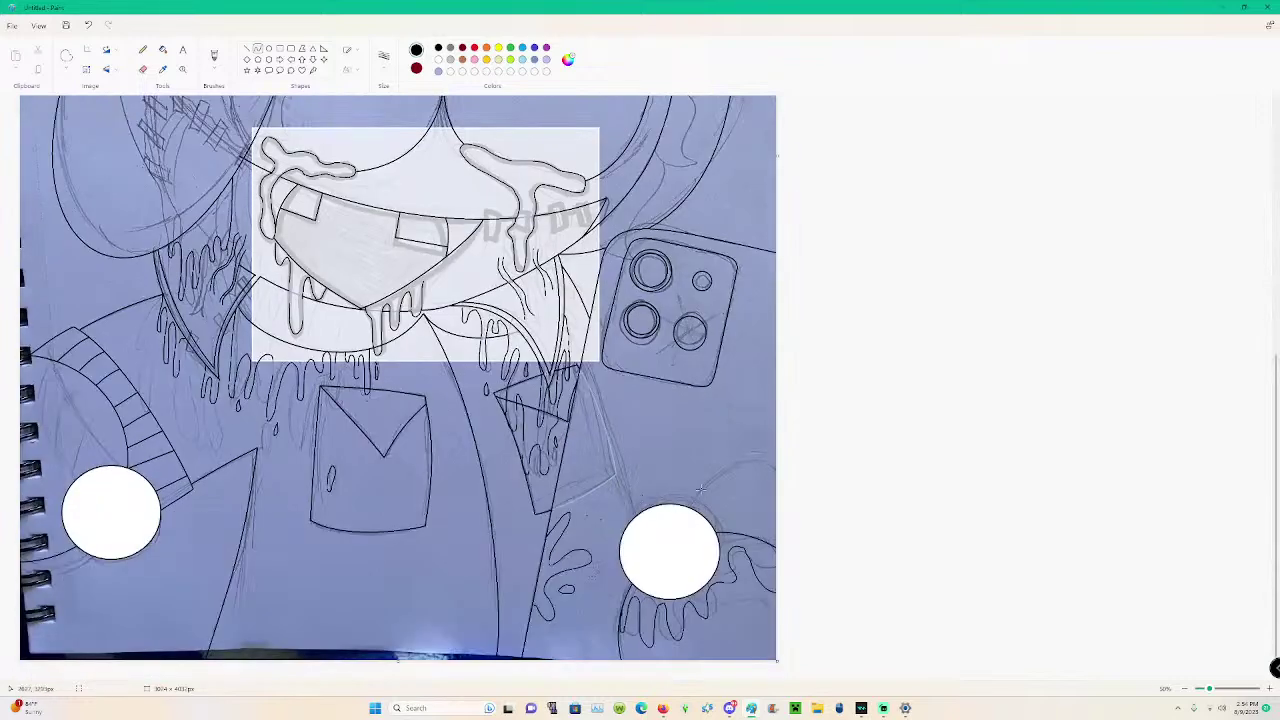
pyautogui.click(886, 710)
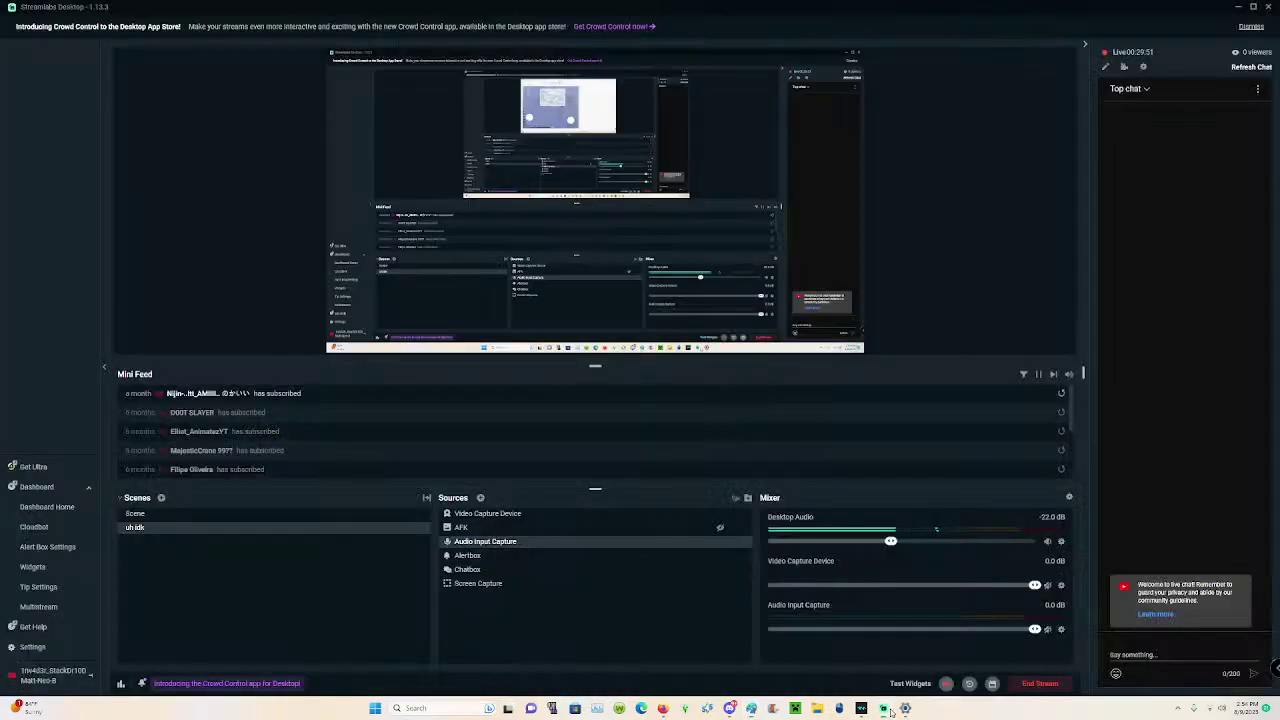
pyautogui.click(492, 569)
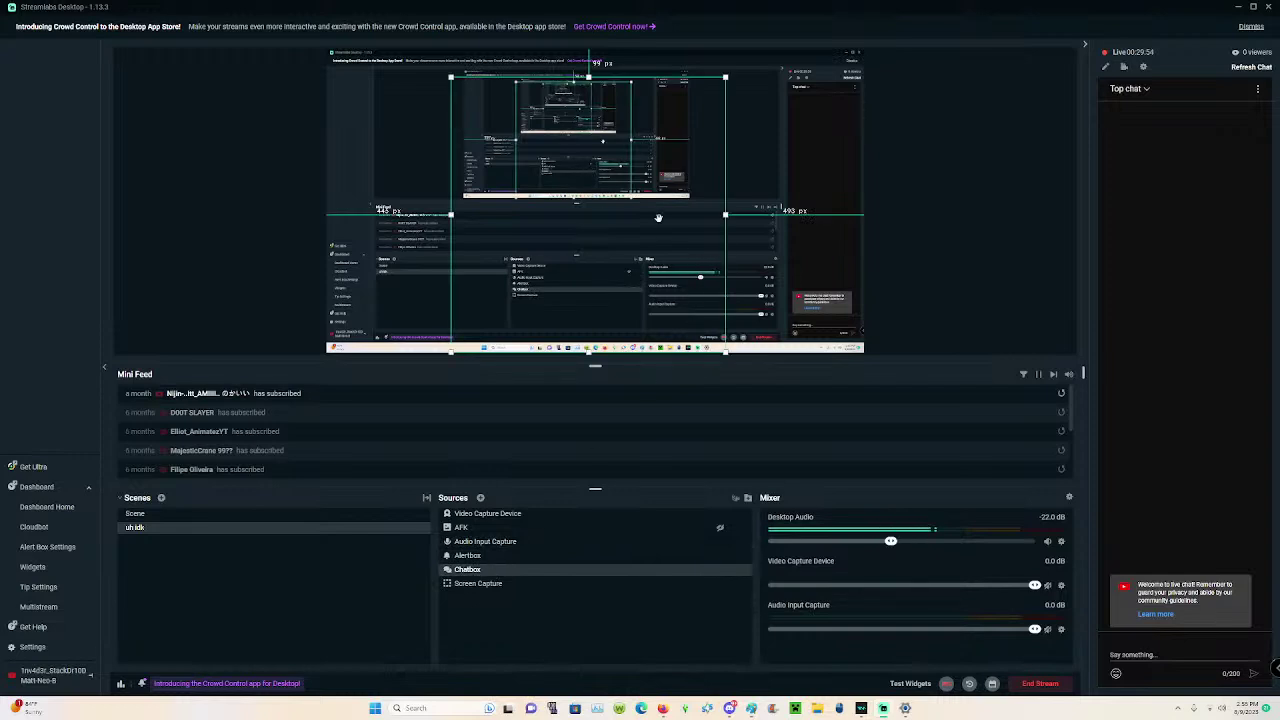
pyautogui.click(751, 708)
# Step: In grey, pencil the first bang strands near the eyes, redrawing one as a rightward curve
pyautogui.scroll(8, 624, 465)
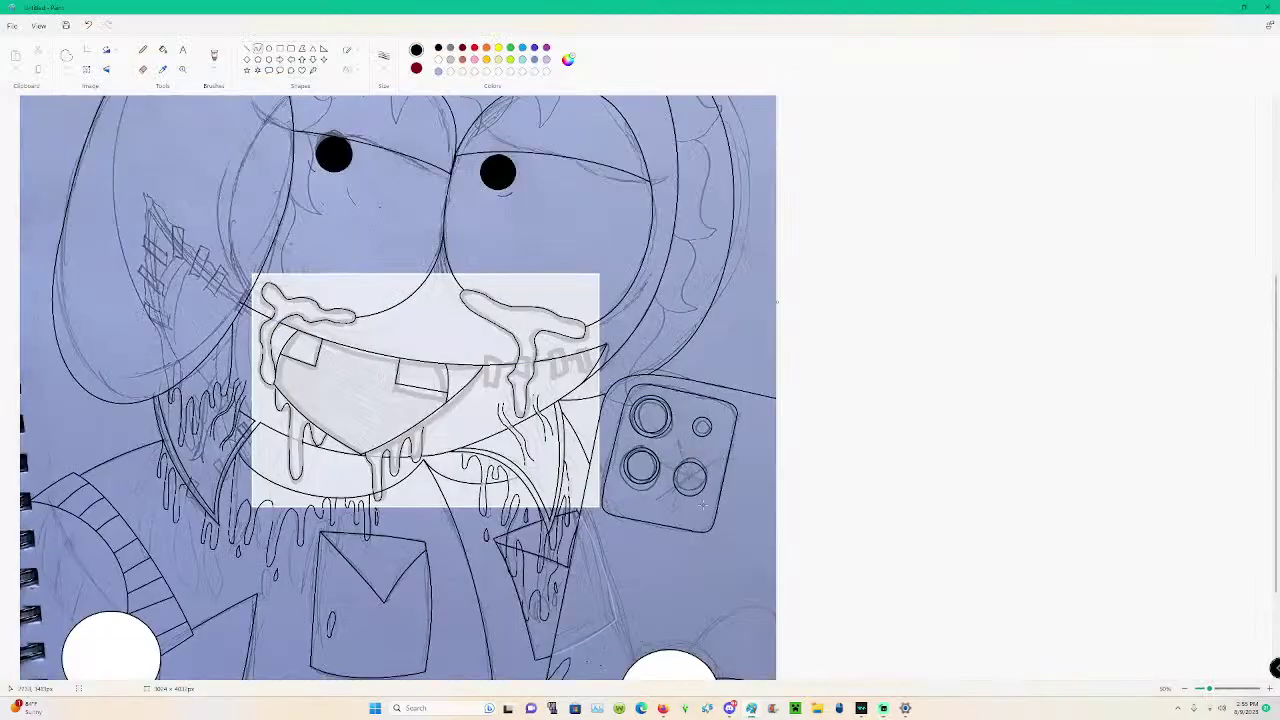
pyautogui.scroll(-8, 611, 315)
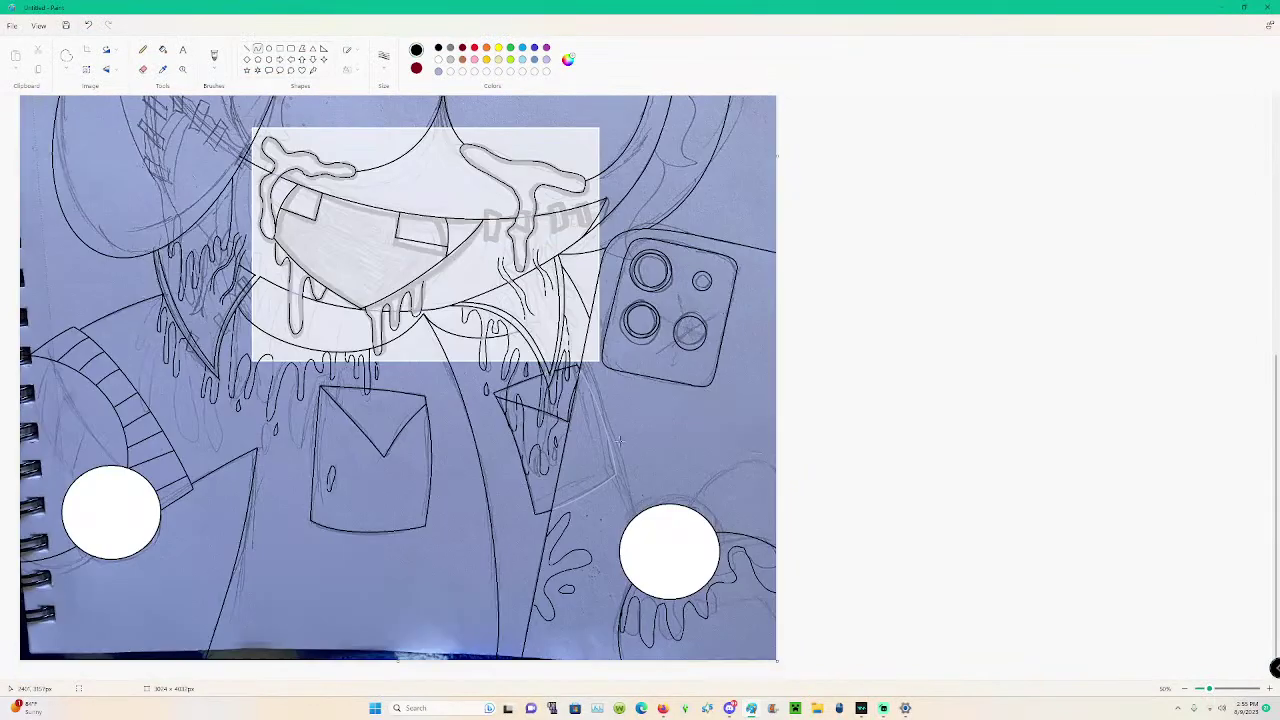
pyautogui.scroll(5, 560, 446)
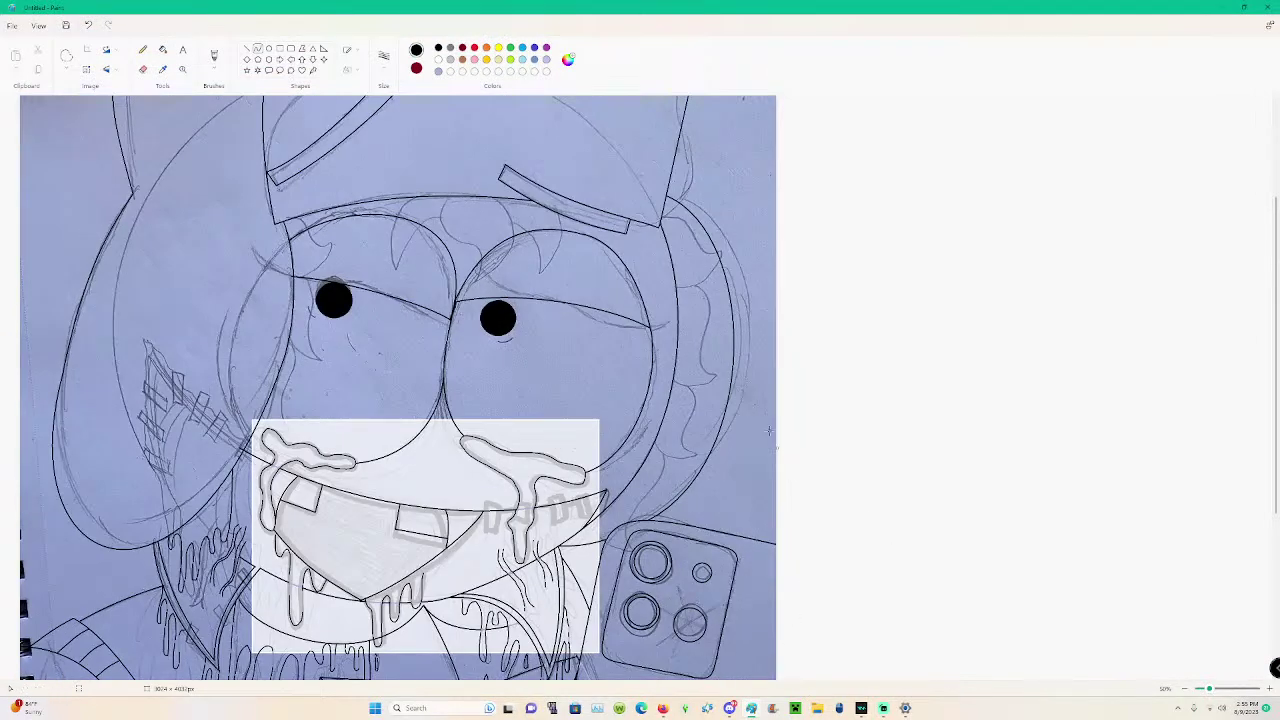
pyautogui.click(450, 47)
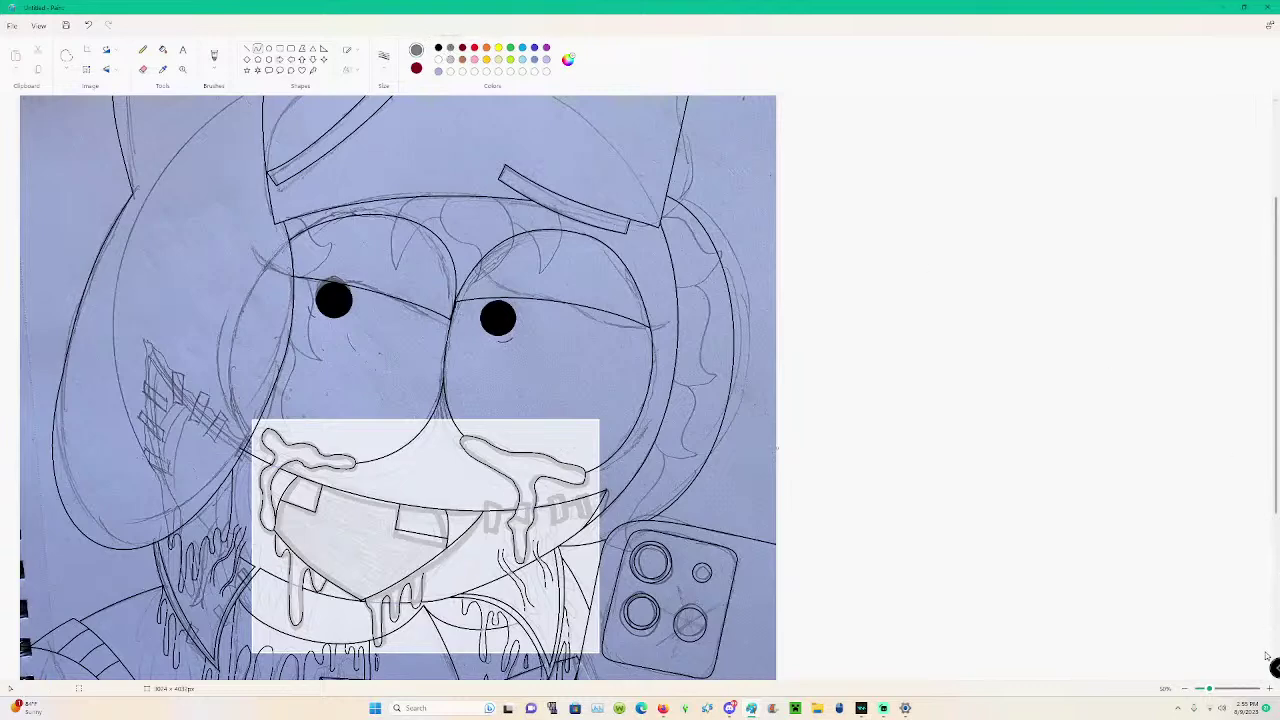
pyautogui.click(1268, 688)
pyautogui.hscroll(4, 647, 329)
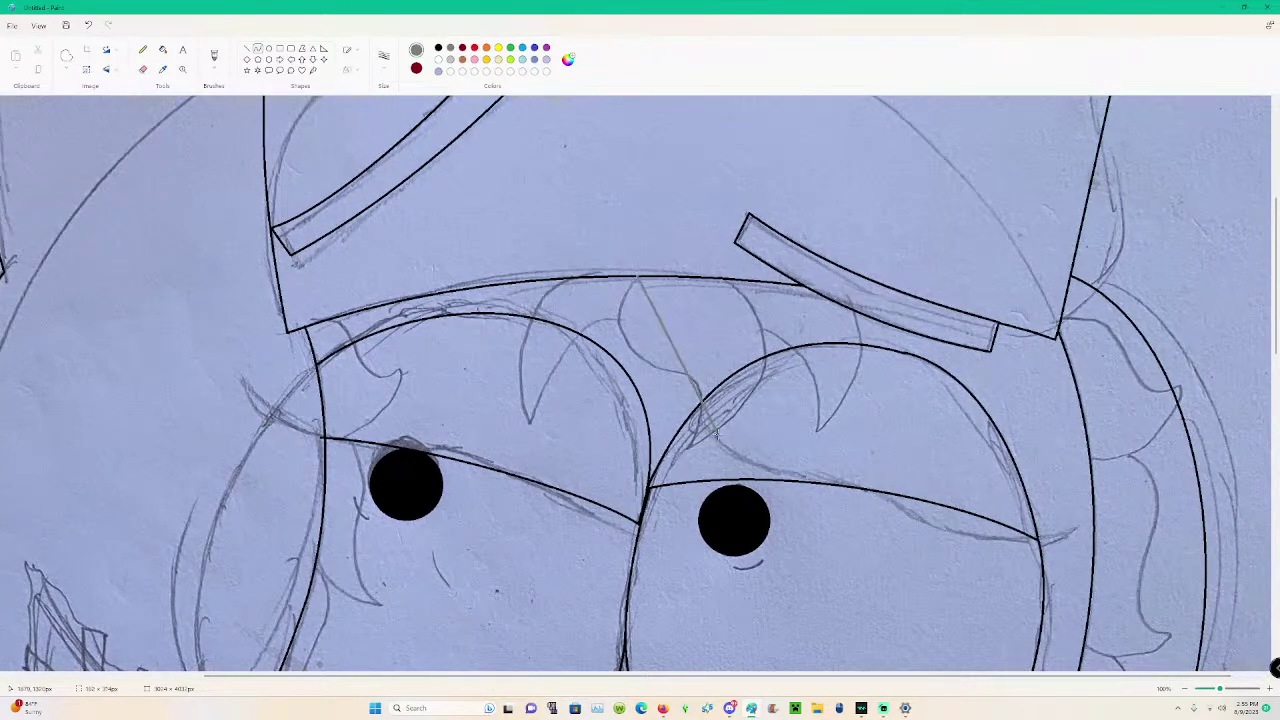
pyautogui.moveTo(633, 279)
pyautogui.mouseDown()
pyautogui.moveTo(630, 381)
pyautogui.moveTo(726, 444)
pyautogui.mouseUp()
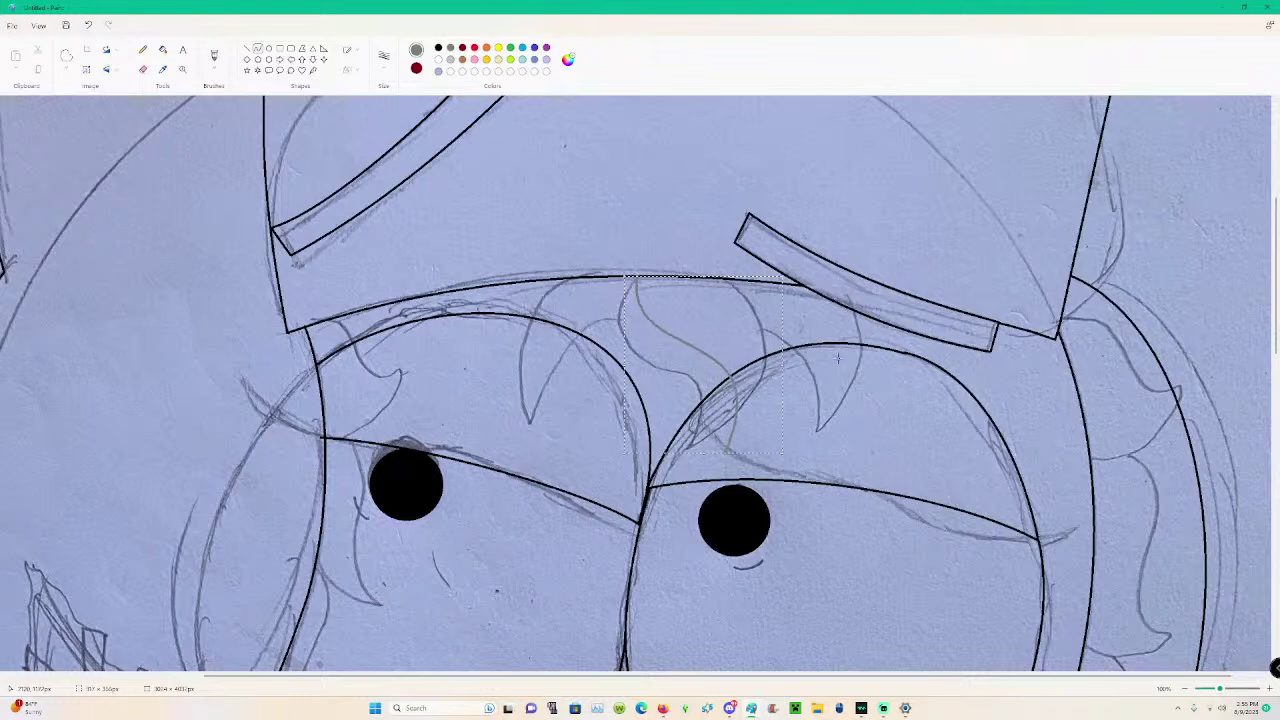
pyautogui.moveTo(768, 286)
pyautogui.mouseDown()
pyautogui.moveTo(759, 384)
pyautogui.moveTo(726, 458)
pyautogui.moveTo(732, 446)
pyautogui.mouseUp()
pyautogui.hotkey('ctrl', 'z')
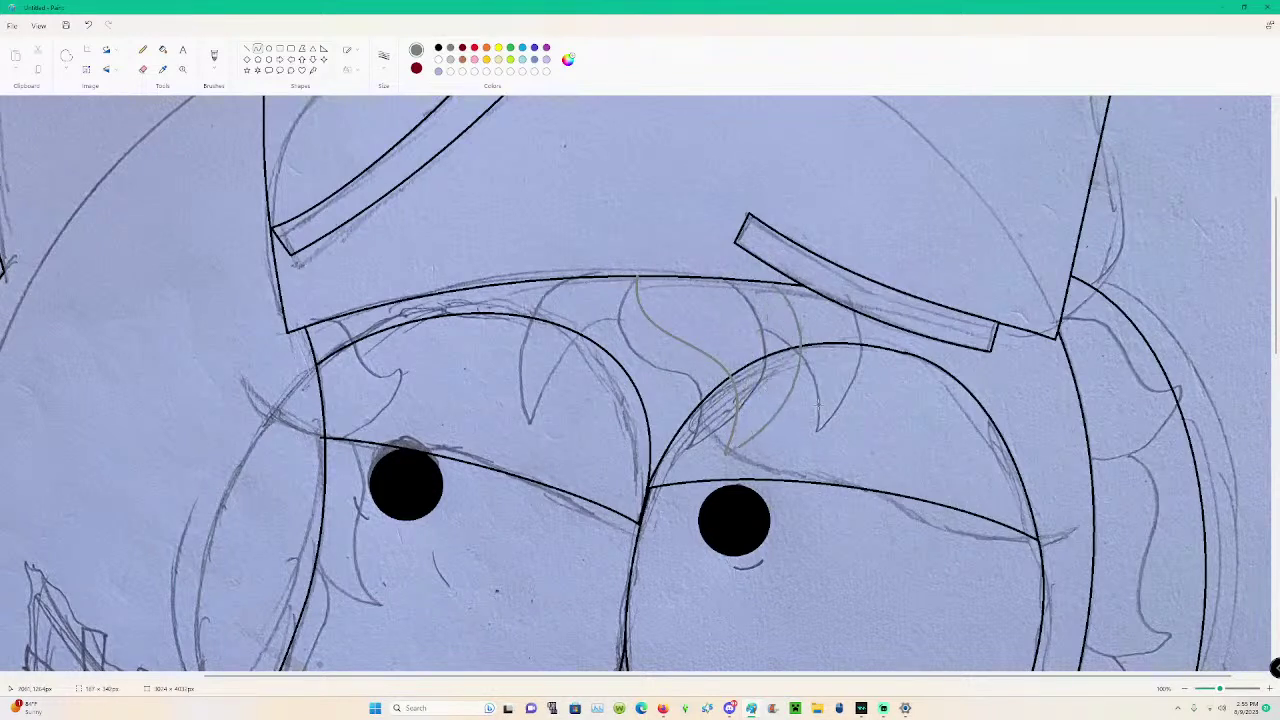
pyautogui.moveTo(774, 282); pyautogui.dragTo(729, 451)
# Step: Add more curved grey bang strands on the left and right of the forehead
pyautogui.moveTo(726, 284); pyautogui.dragTo(848, 455)
pyautogui.moveTo(638, 304); pyautogui.dragTo(576, 434)
pyautogui.hotkey('ctrl', 'z')
pyautogui.moveTo(621, 306)
pyautogui.mouseDown()
pyautogui.moveTo(574, 432)
pyautogui.moveTo(544, 280)
pyautogui.moveTo(565, 398)
pyautogui.mouseUp()
pyautogui.moveTo(534, 278)
pyautogui.mouseDown()
pyautogui.moveTo(572, 416)
pyautogui.moveTo(528, 350)
pyautogui.mouseUp()
pyautogui.moveTo(491, 281); pyautogui.dragTo(576, 434)
pyautogui.moveTo(855, 312)
pyautogui.mouseDown()
pyautogui.moveTo(856, 392)
pyautogui.moveTo(828, 438)
pyautogui.moveTo(877, 440)
pyautogui.mouseUp()
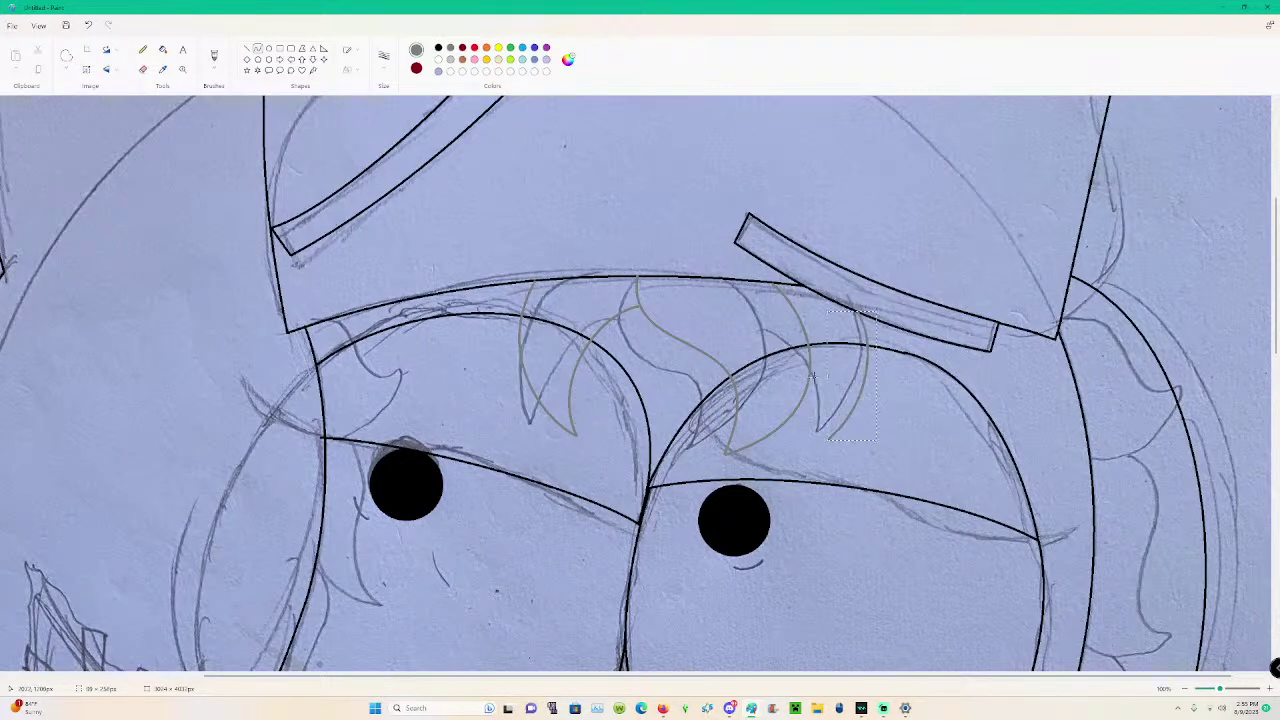
pyautogui.moveTo(812, 375)
pyautogui.mouseDown()
pyautogui.moveTo(828, 440)
pyautogui.moveTo(822, 385)
pyautogui.mouseUp()
# Step: Switch between the Discord chat and the Streamlabs window, ending in Discord
pyautogui.click(733, 708)
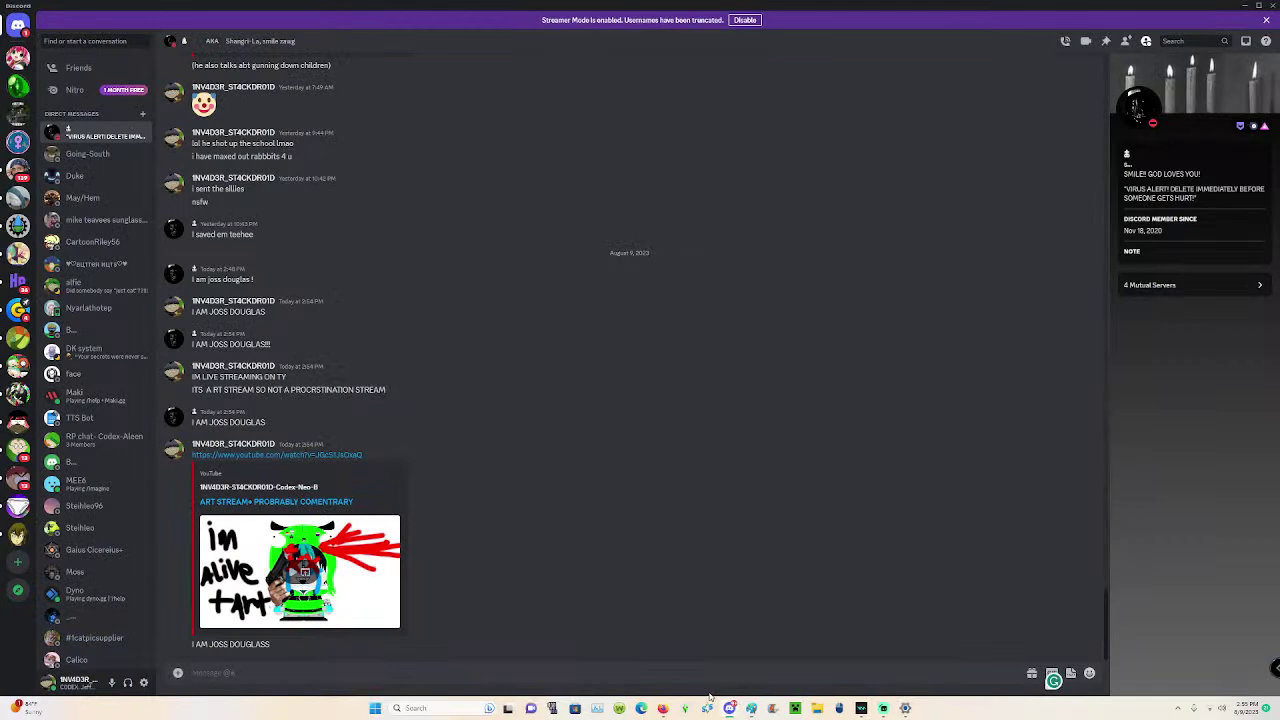
pyautogui.click(883, 708)
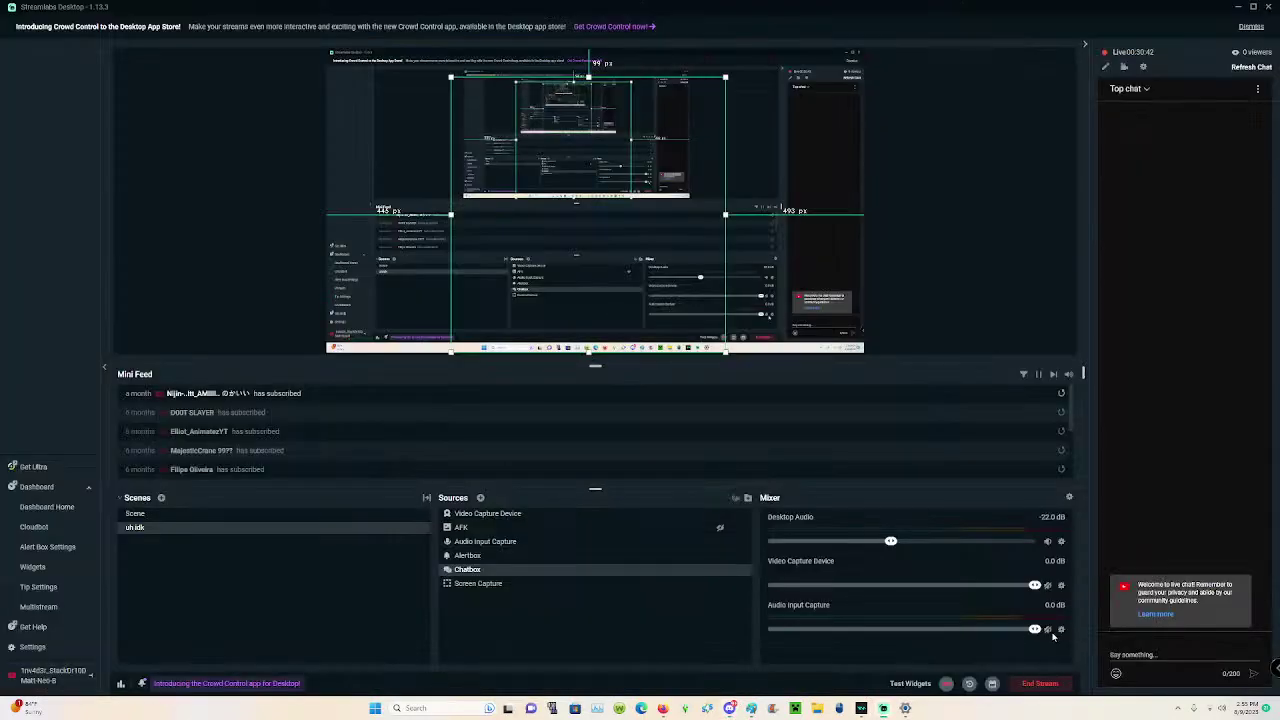
pyautogui.click(733, 708)
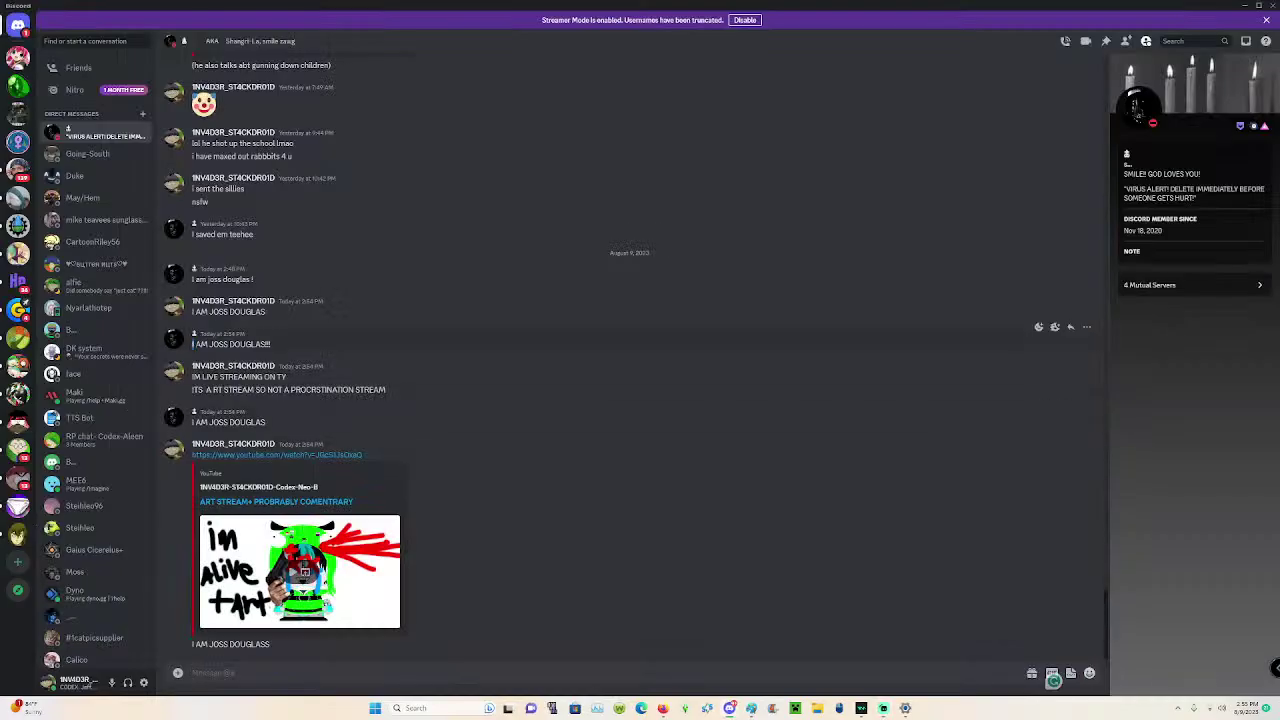
# Step: Join the community server's General voice channel and check the microphone device list
pyautogui.moveTo(194, 344); pyautogui.dragTo(276, 366)
pyautogui.click(614, 389)
pyautogui.click(751, 708)
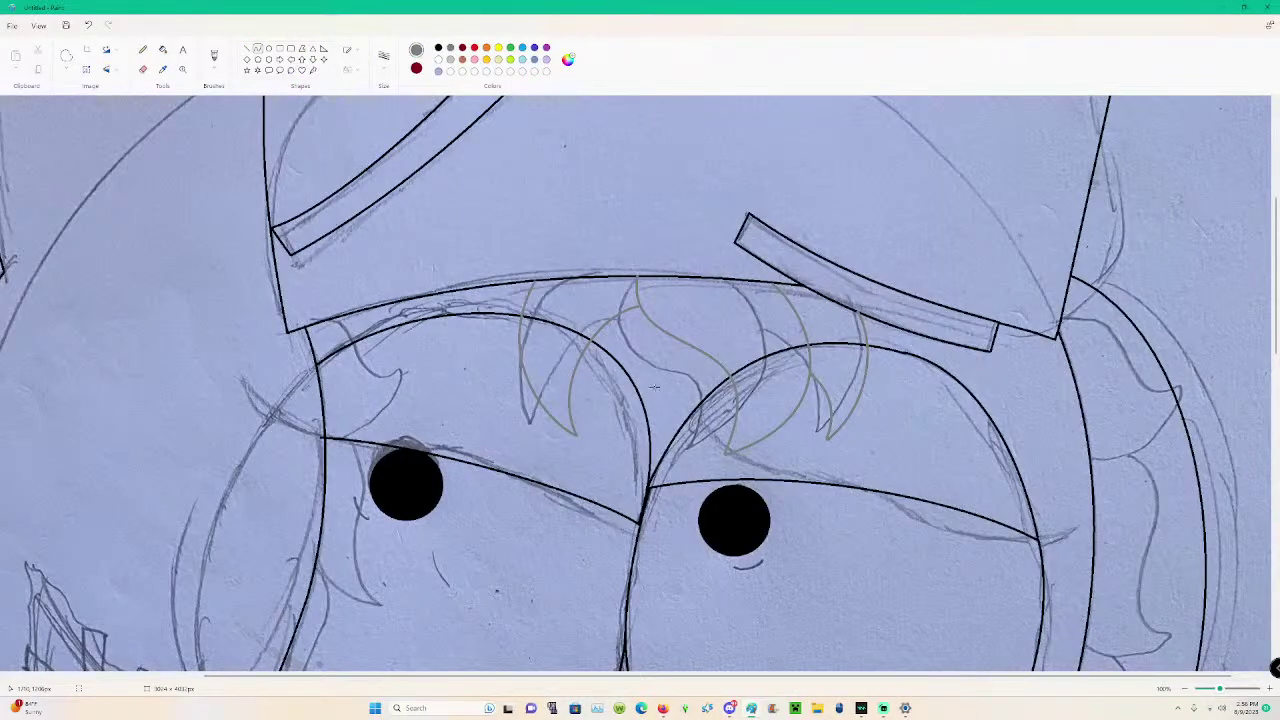
pyautogui.click(727, 707)
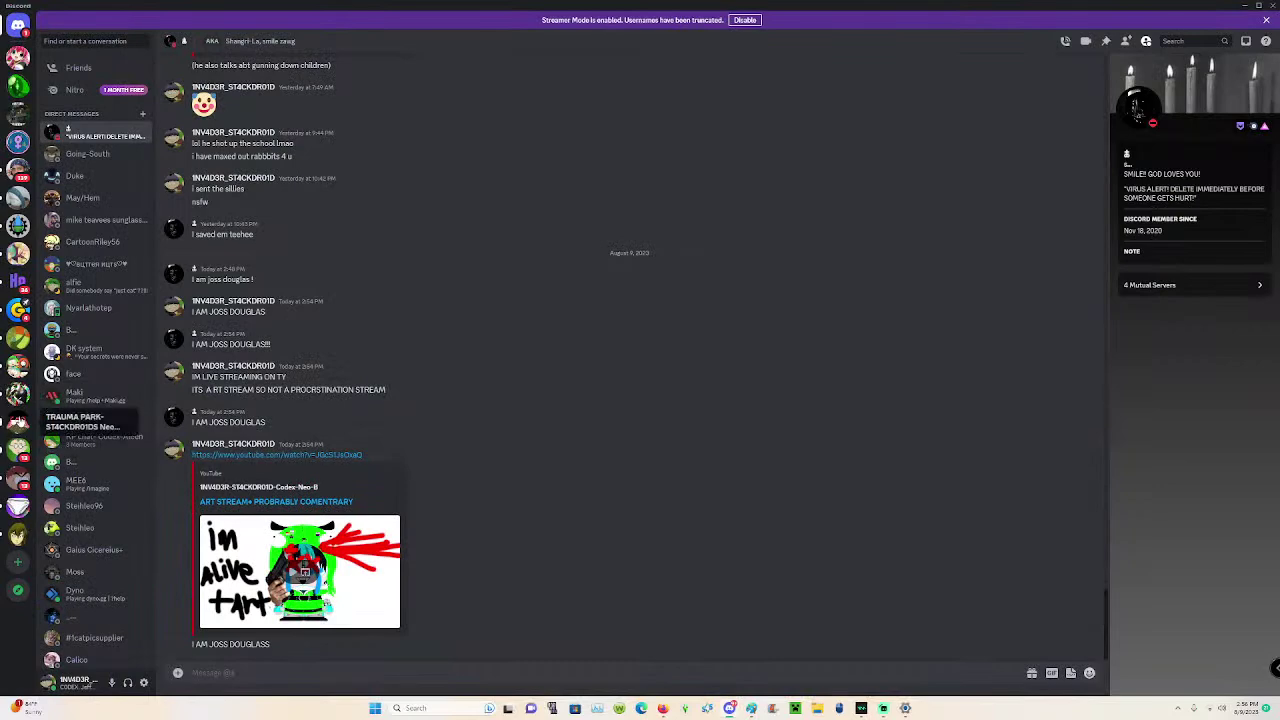
pyautogui.click(20, 428)
pyautogui.click(68, 391)
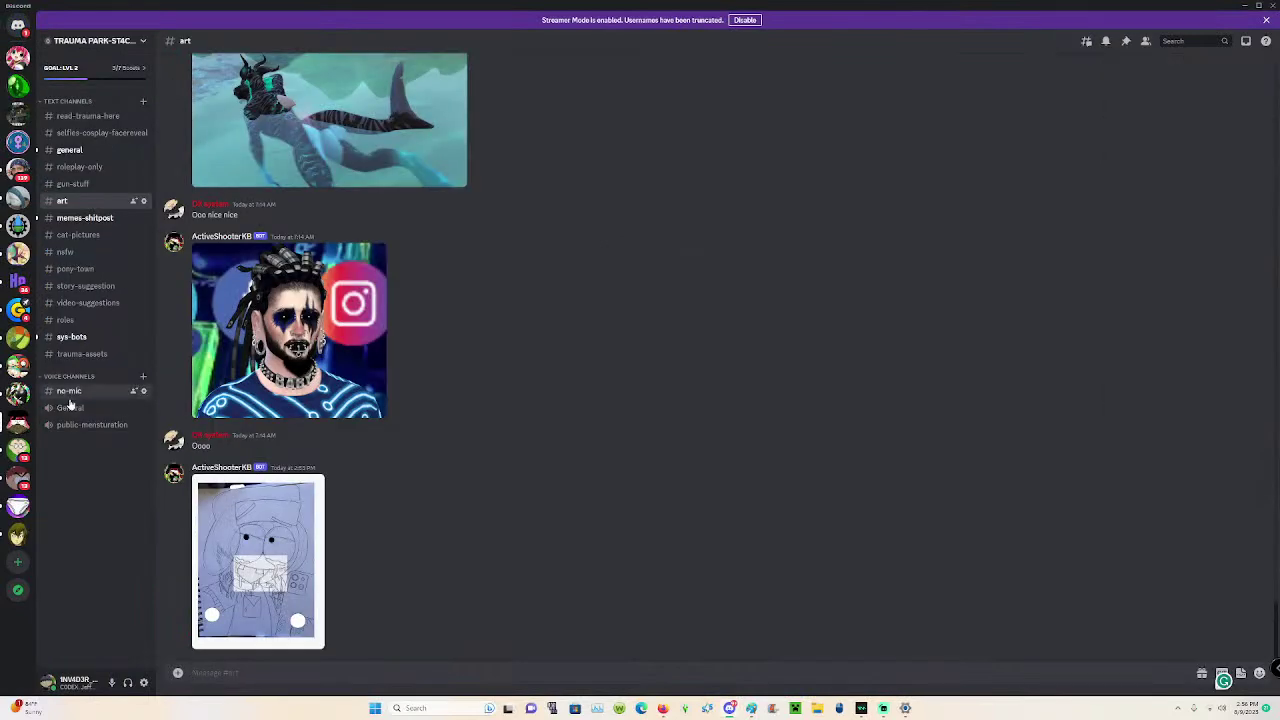
pyautogui.click(95, 408)
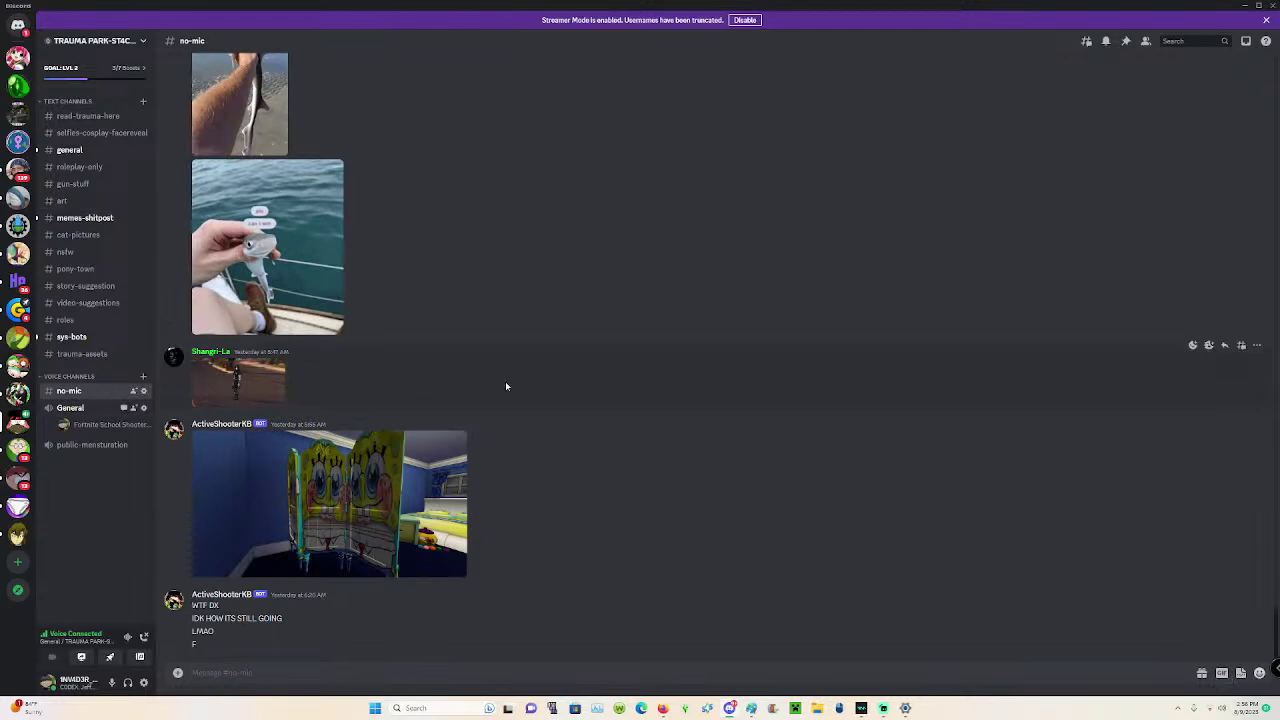
pyautogui.click(90, 408)
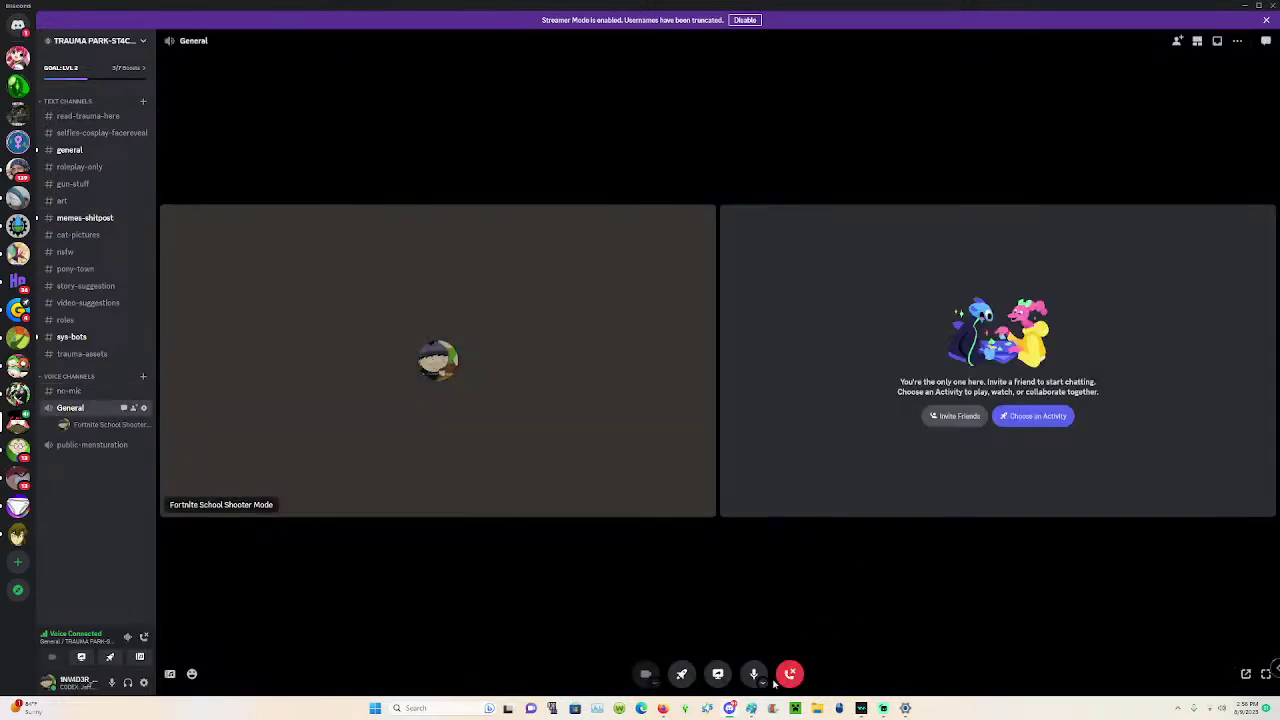
pyautogui.click(766, 683)
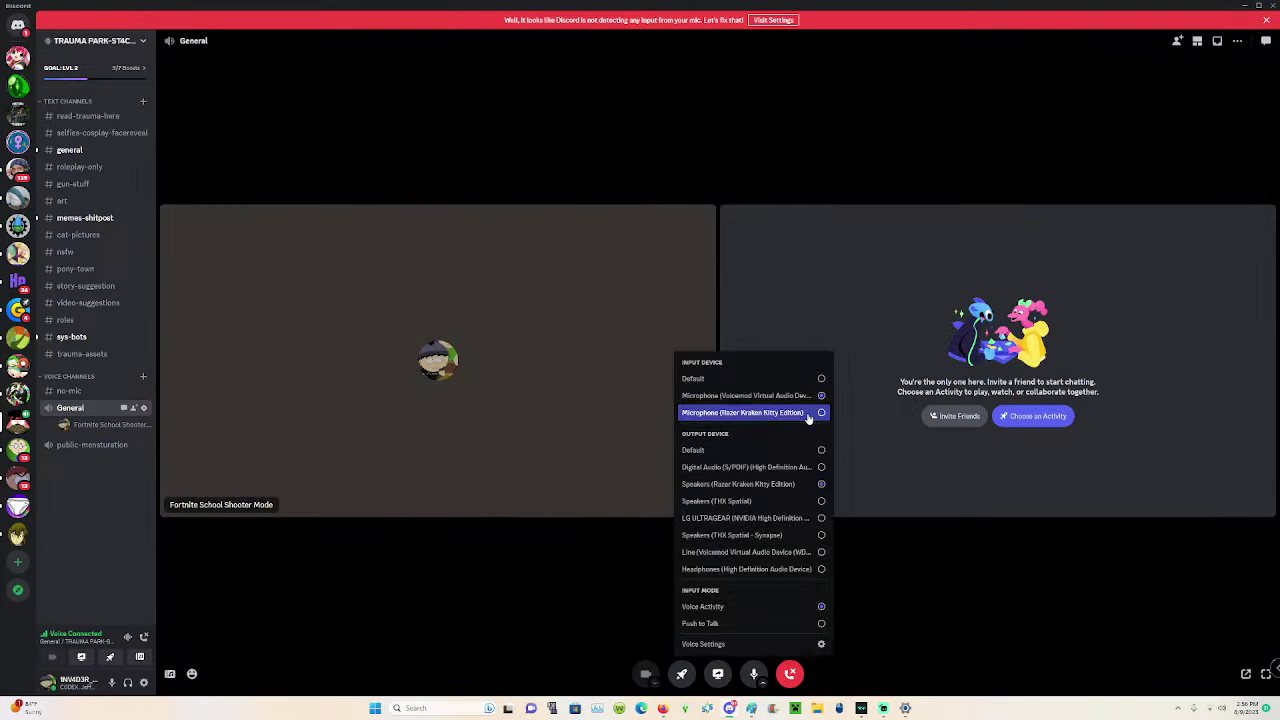
pyautogui.click(450, 596)
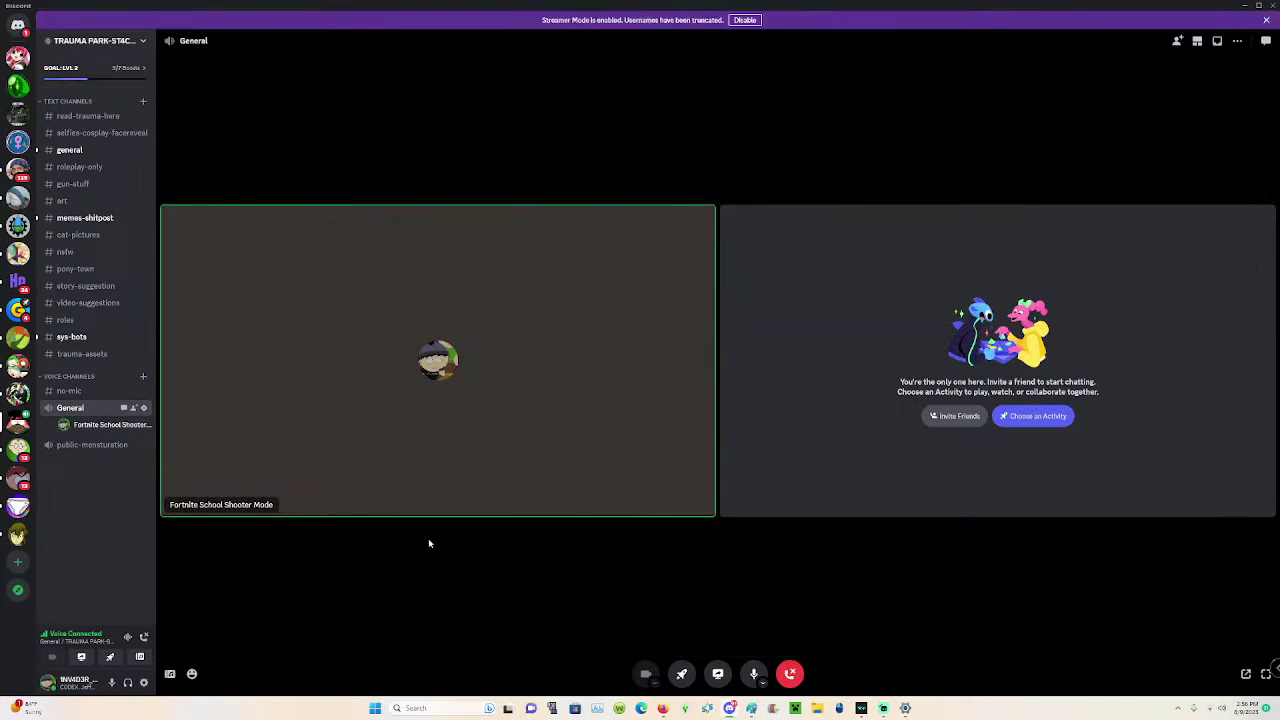
# Step: Send 'ALSO' in the direct message conversation
pyautogui.click(18, 24)
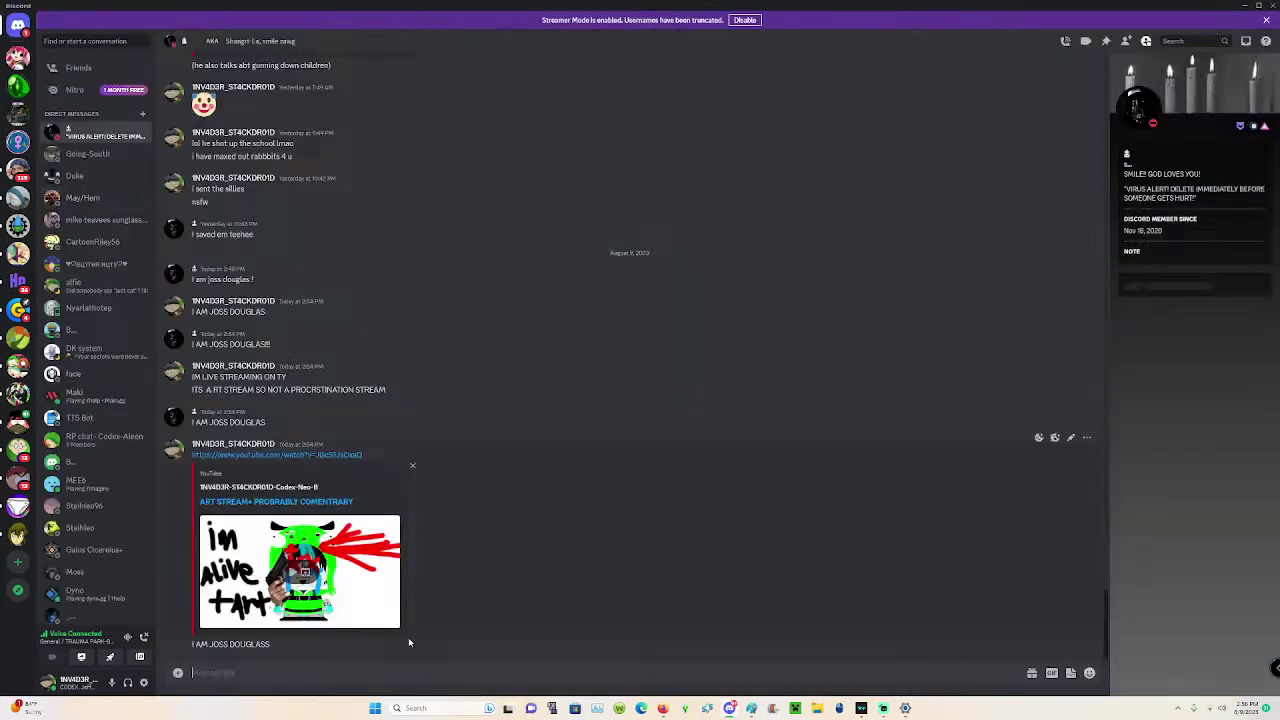
pyautogui.write('ALSO IN')
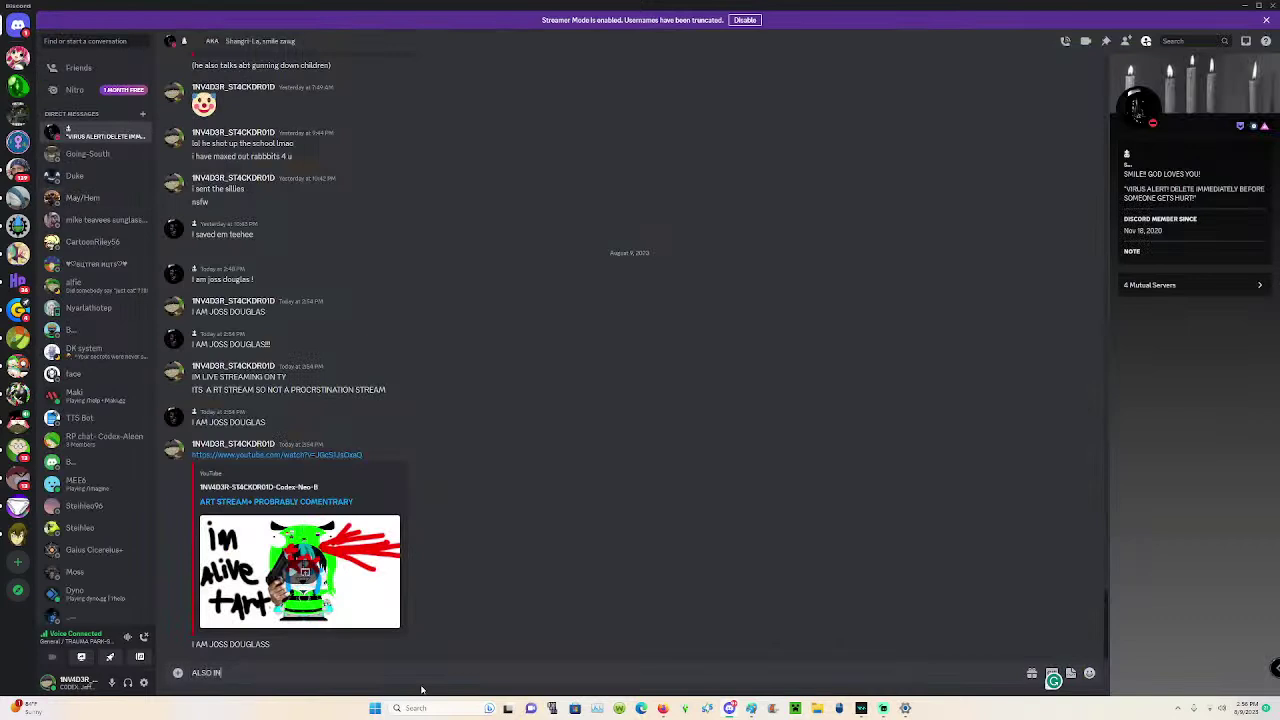
pyautogui.press('Return')
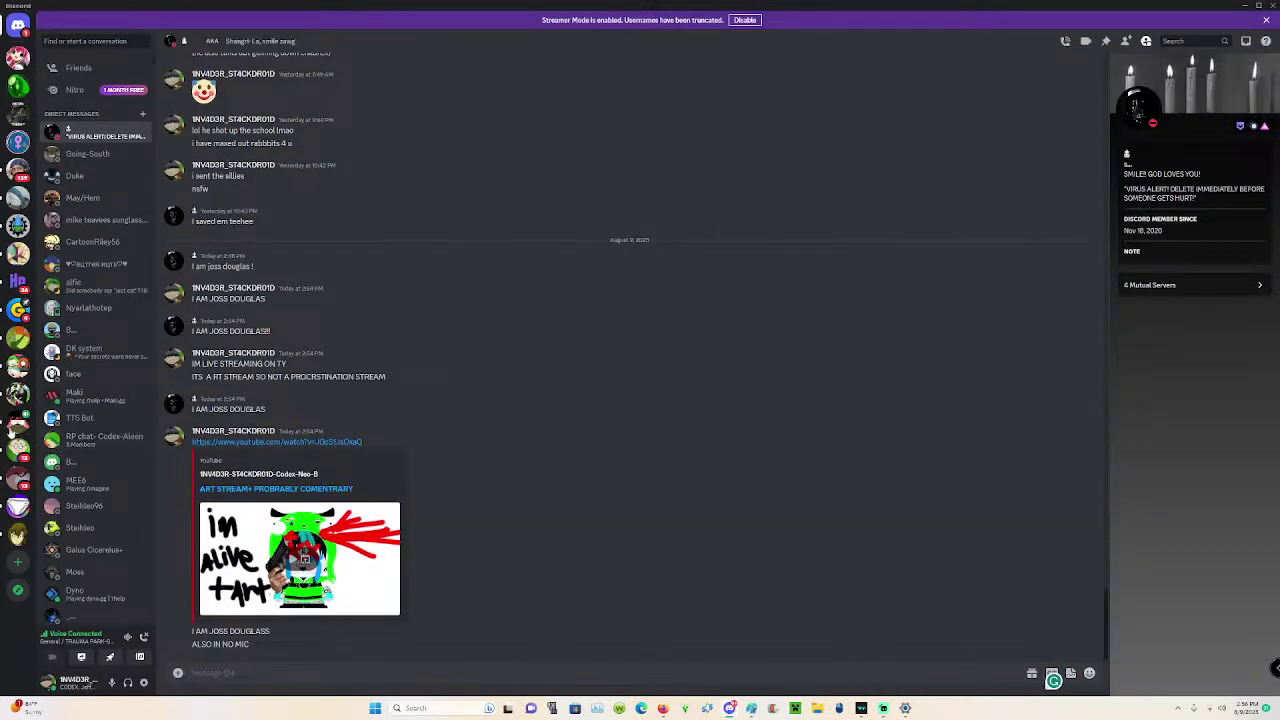
# Step: Share Screen 1 live in the General voice call, then bring Streamlabs forward
pyautogui.click(18, 424)
pyautogui.click(718, 673)
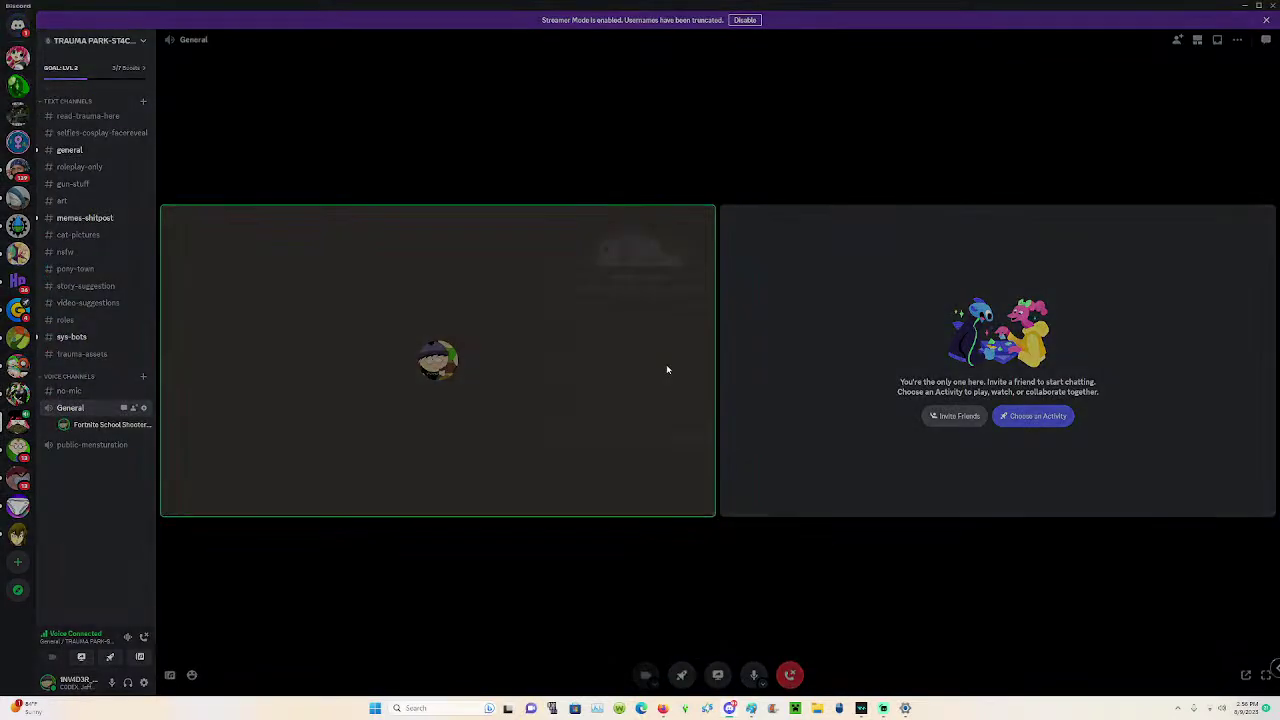
pyautogui.click(596, 296)
pyautogui.click(580, 340)
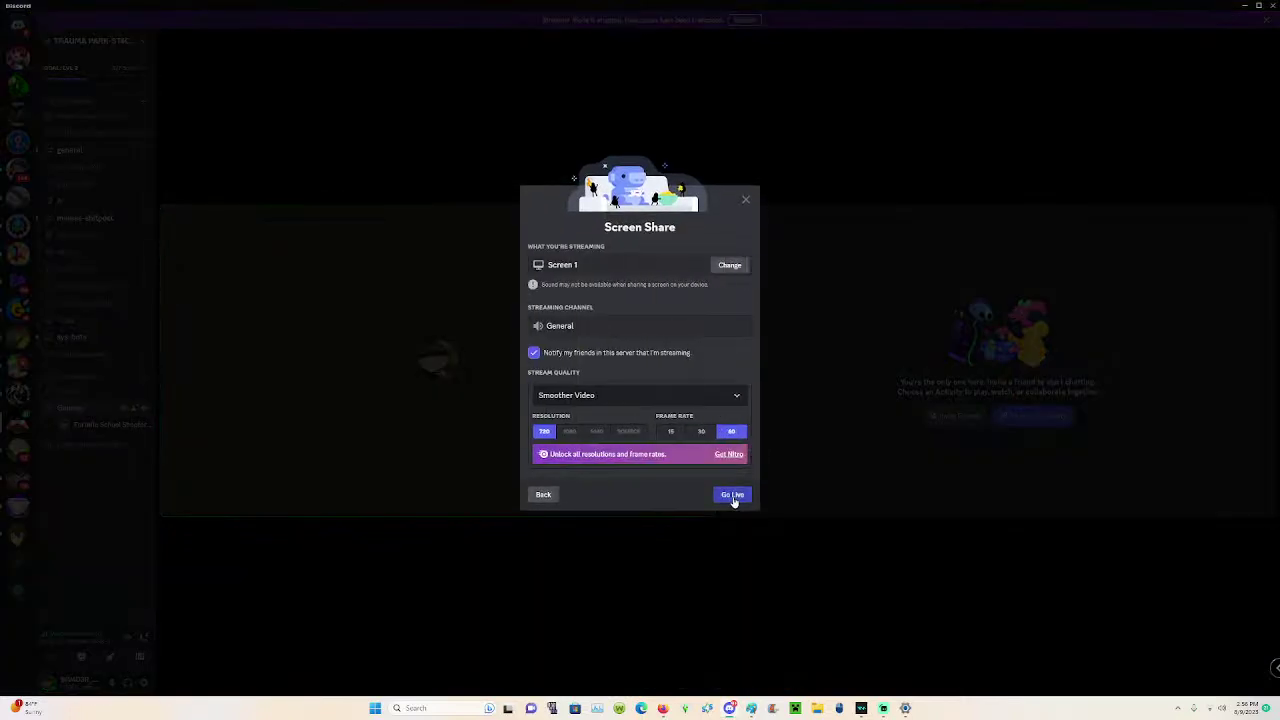
pyautogui.click(733, 491)
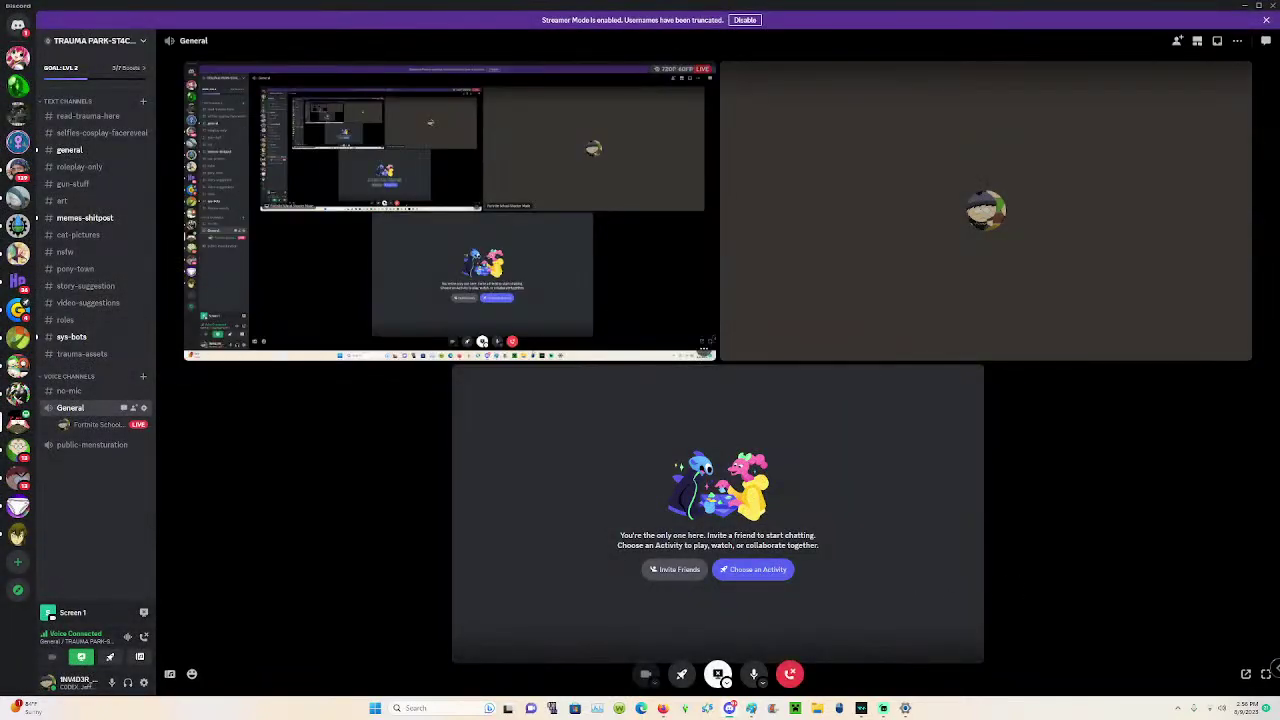
pyautogui.click(883, 708)
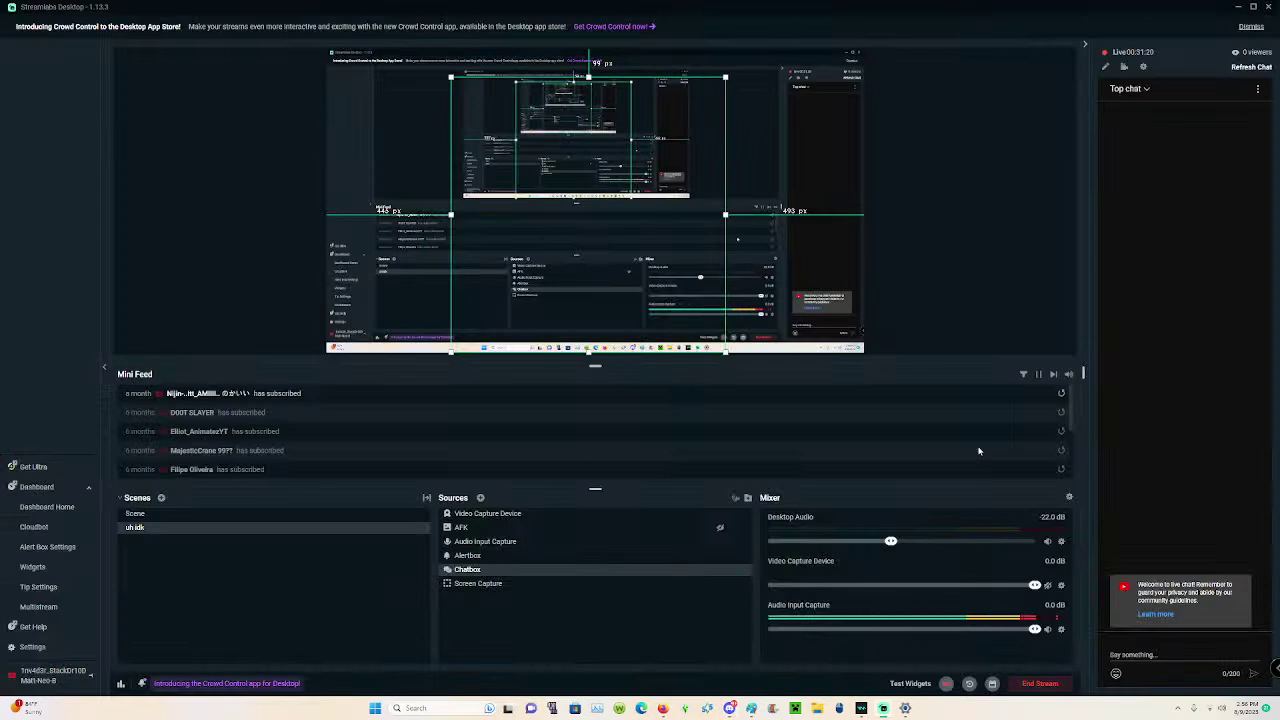
# Step: Check on Paint, Streamlabs and the Discord General voice call and its direct messages
pyautogui.click(751, 708)
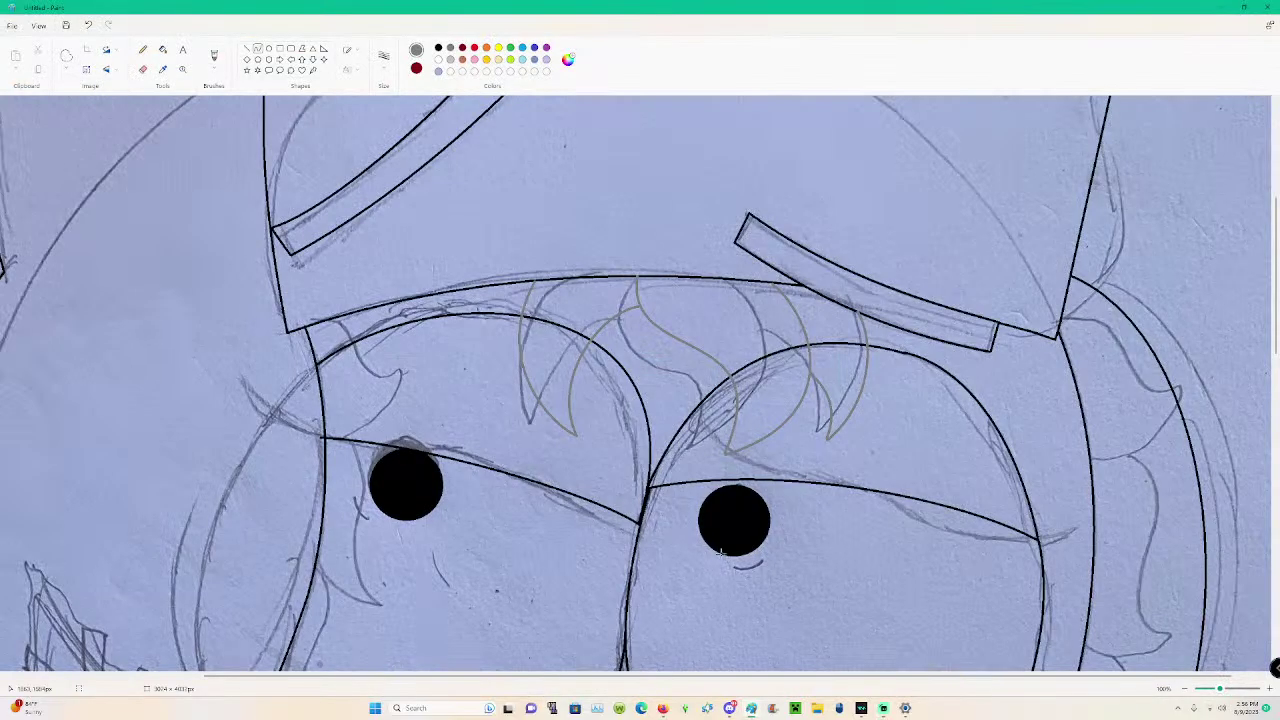
pyautogui.scroll(-6, 830, 420)
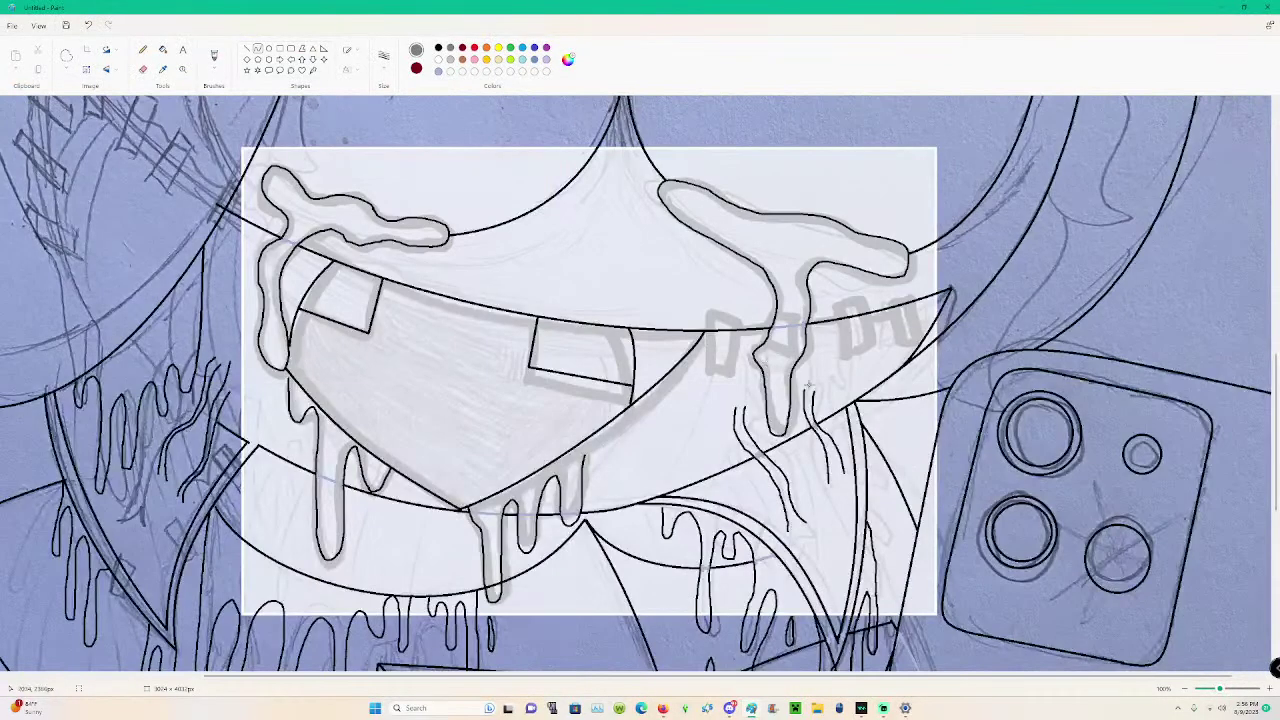
pyautogui.click(729, 708)
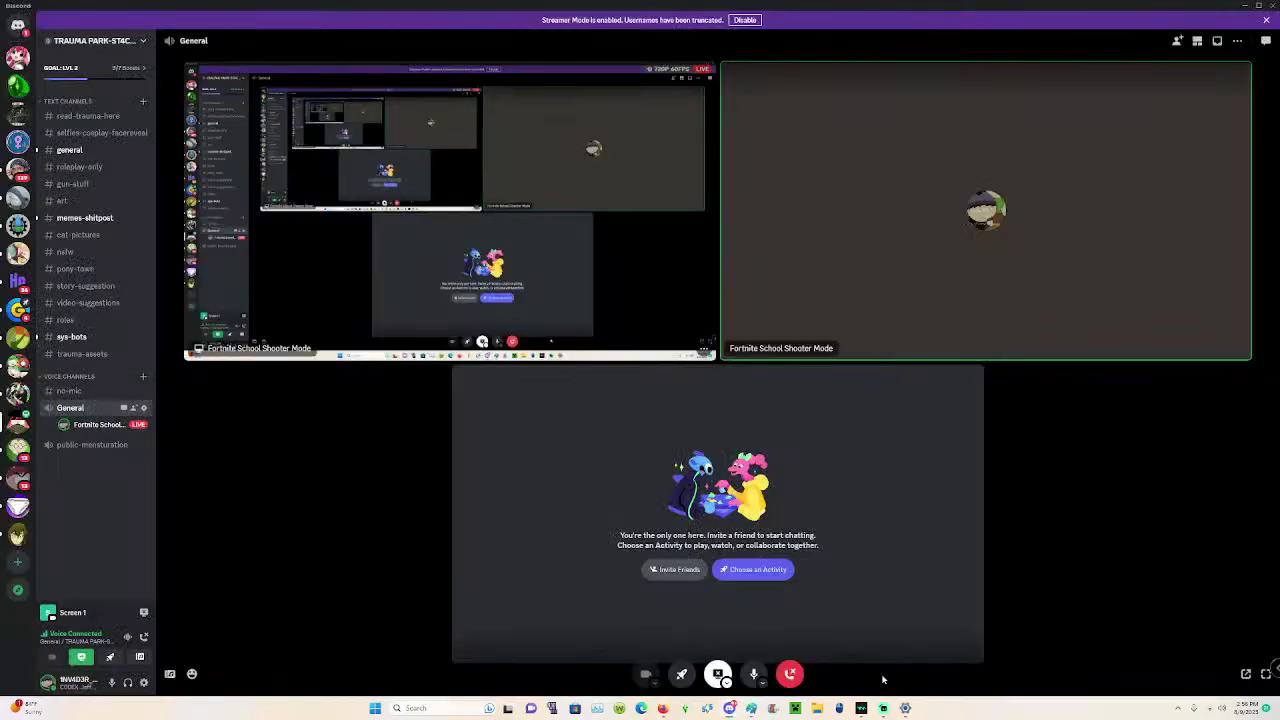
pyautogui.click(878, 710)
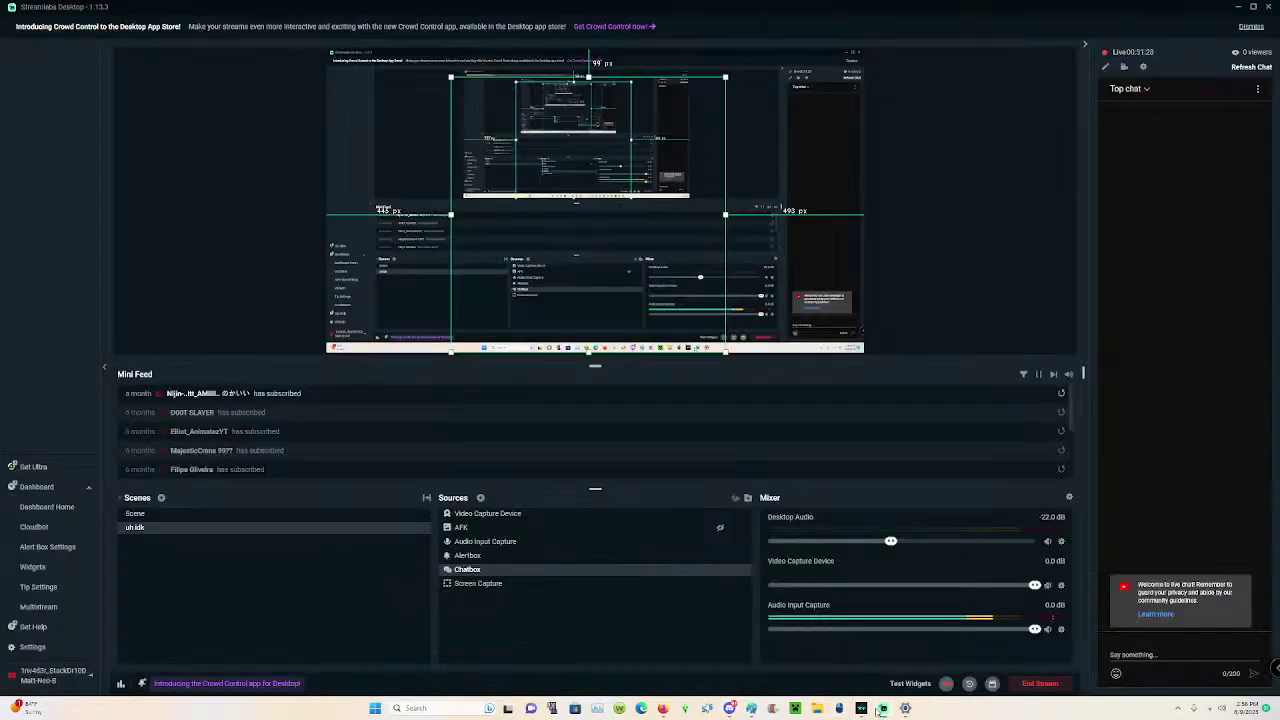
pyautogui.moveTo(752, 708)
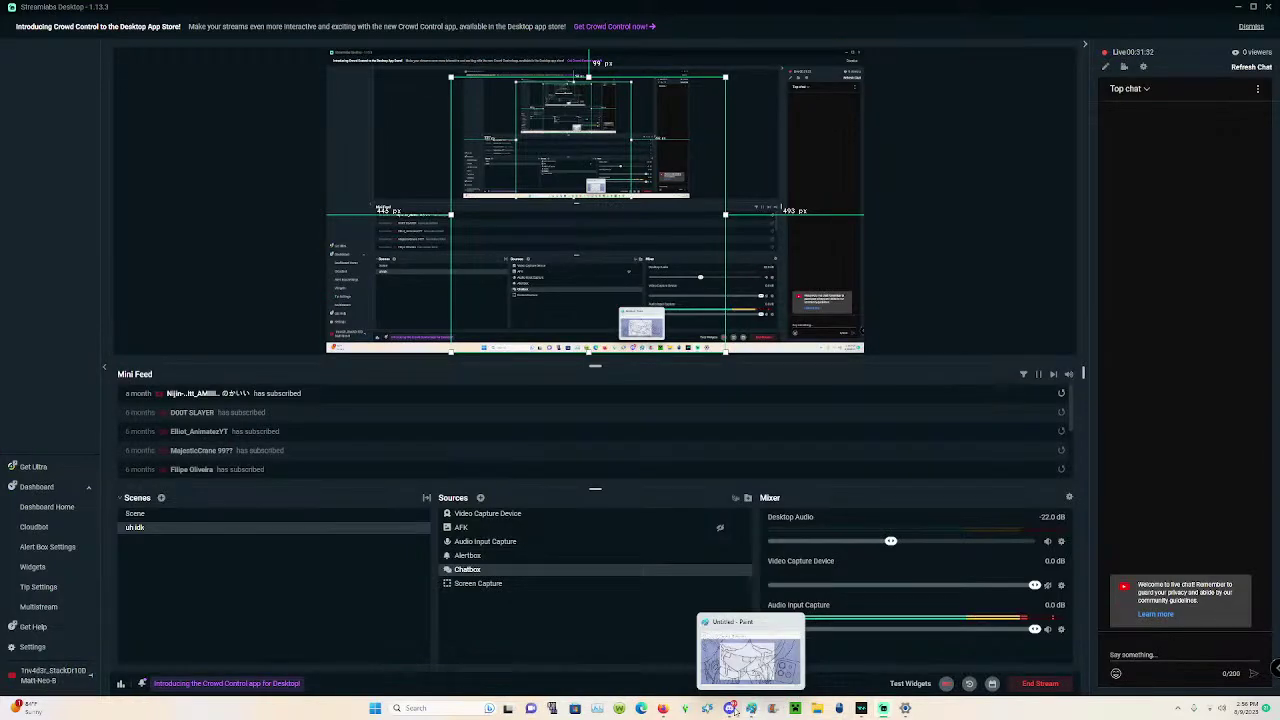
pyautogui.click(729, 708)
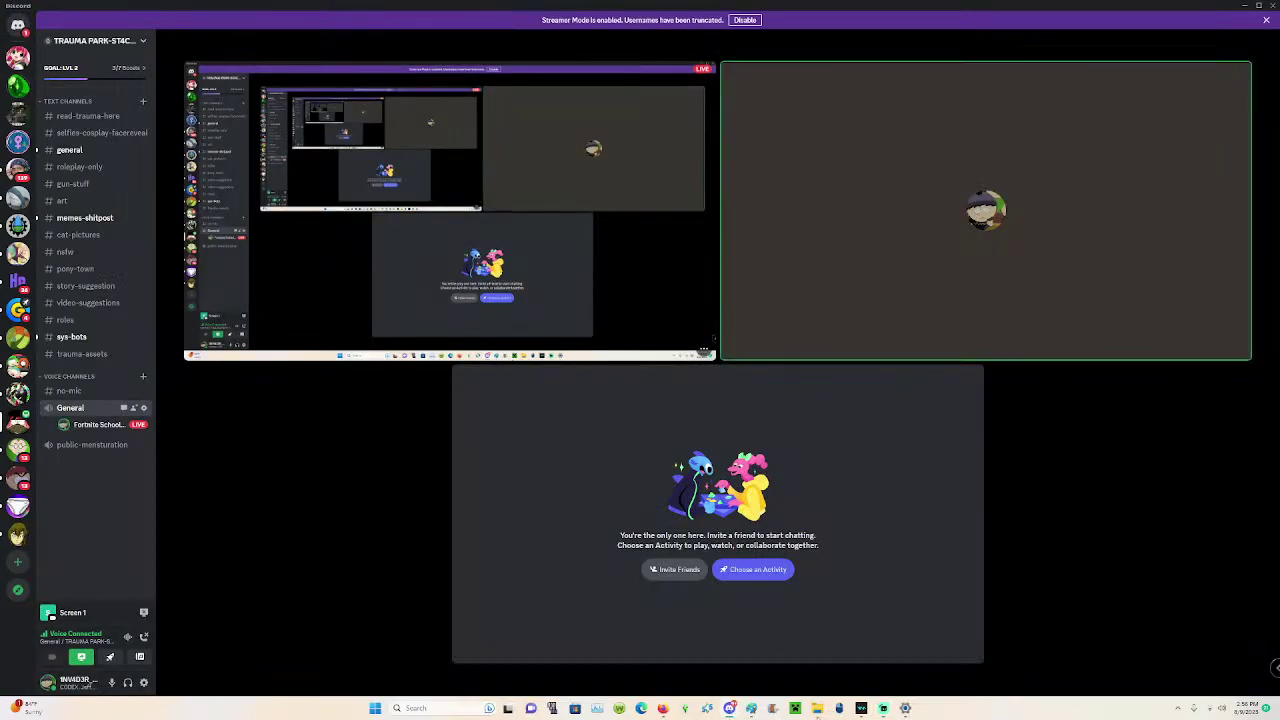
pyautogui.click(17, 25)
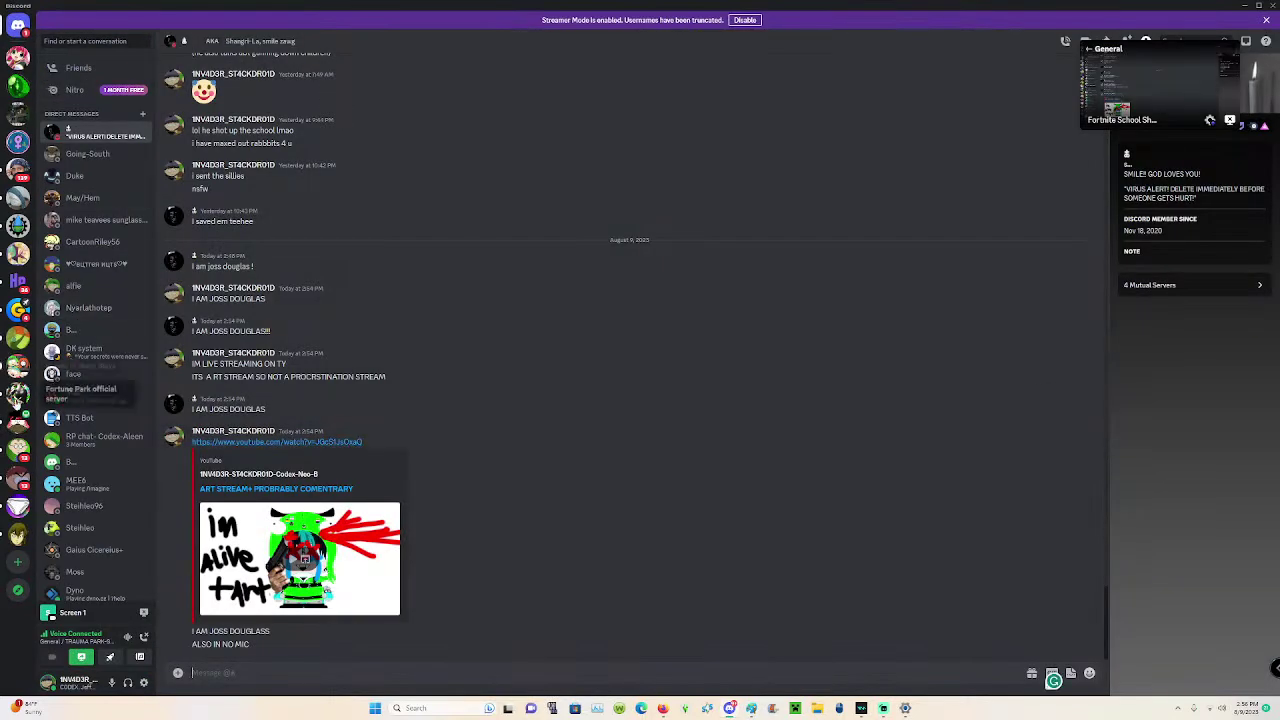
pyautogui.click(17, 370)
# Step: From Streamlabs, launch Voicemod, dismiss the audio configuration error and continue setup to the test step
pyautogui.click(883, 708)
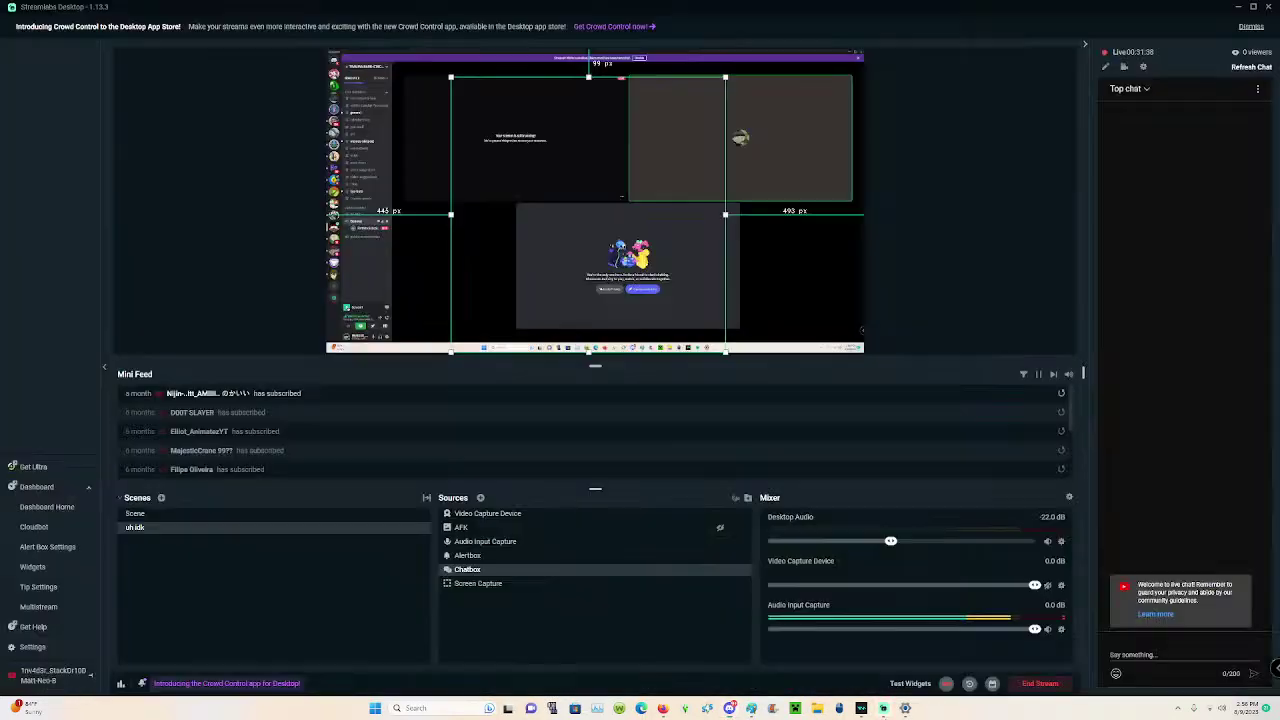
pyautogui.click(861, 708)
pyautogui.click(388, 384)
pyautogui.click(531, 431)
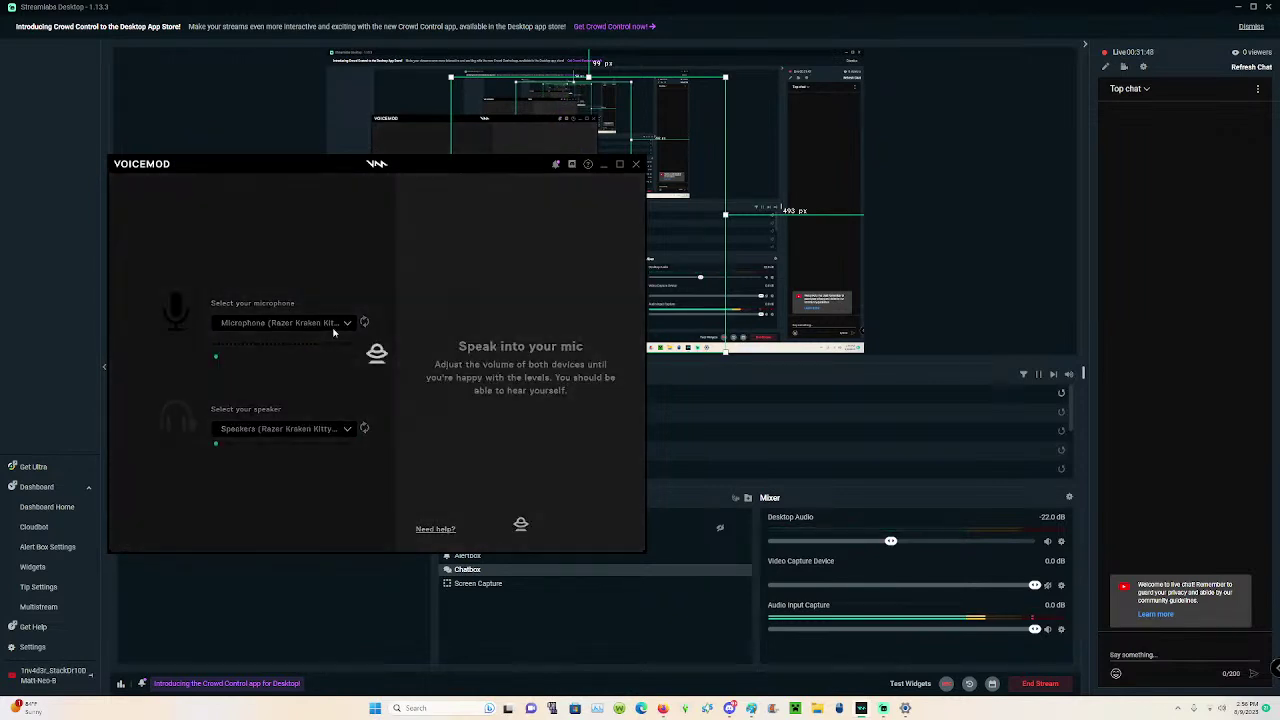
pyautogui.click(522, 430)
pyautogui.click(526, 436)
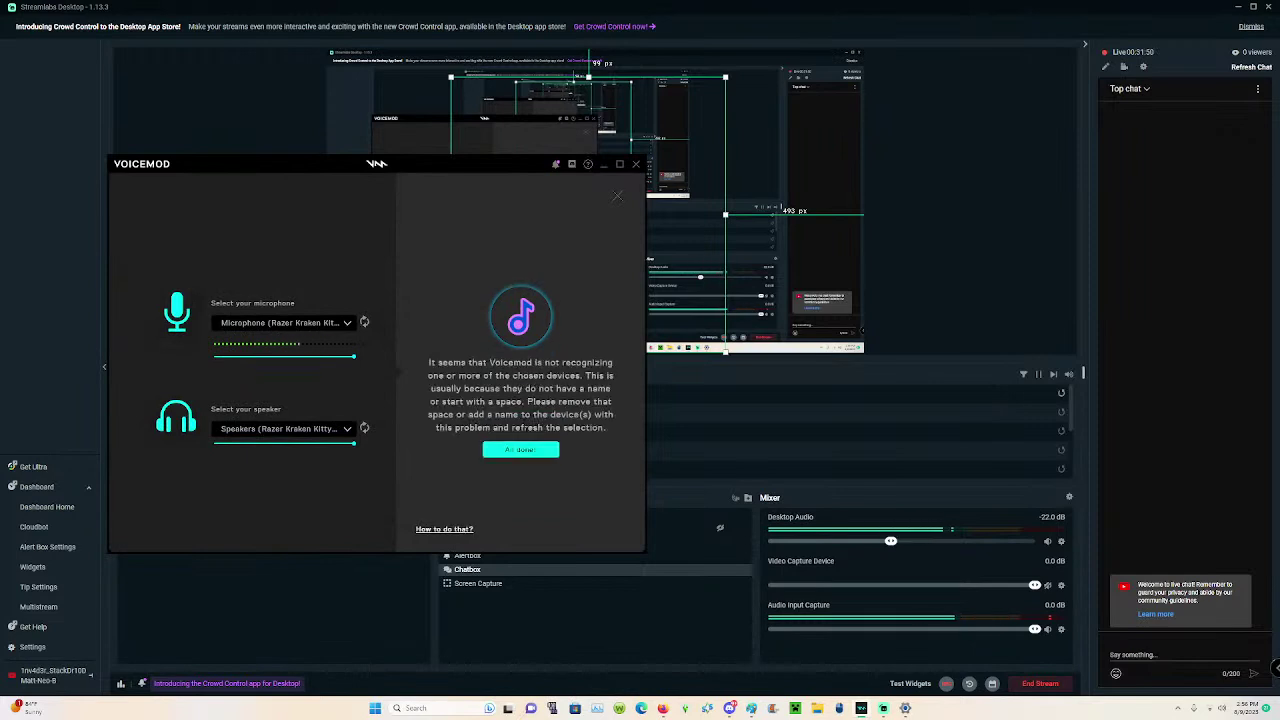
pyautogui.click(522, 450)
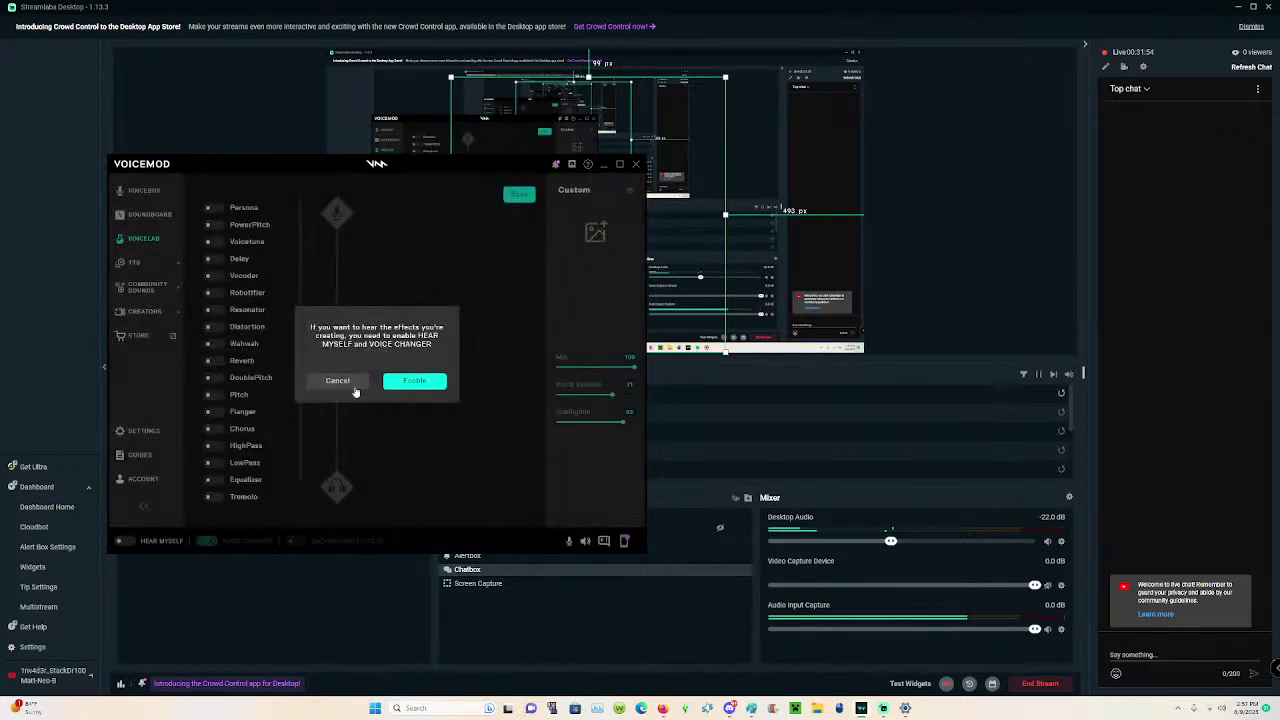
pyautogui.click(337, 381)
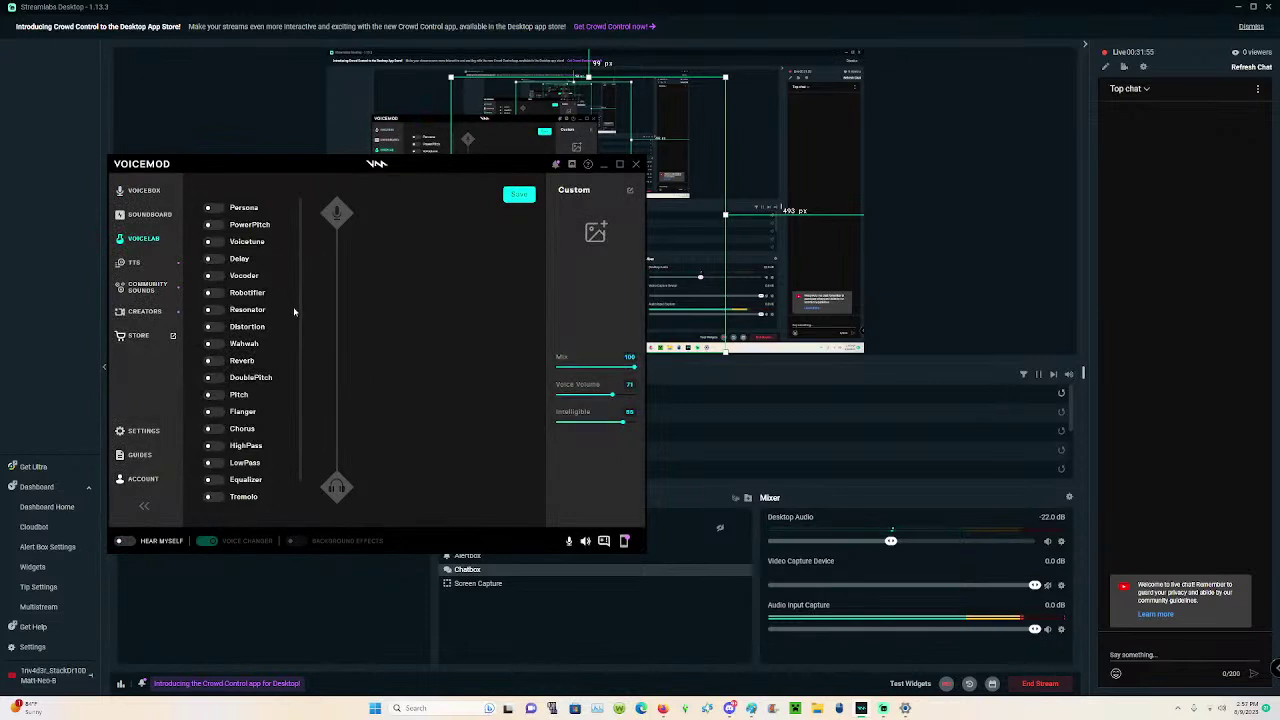
# Step: Play a clip from the Voicemod Soundboard, then bring the Paint drawing back to front
pyautogui.click(147, 214)
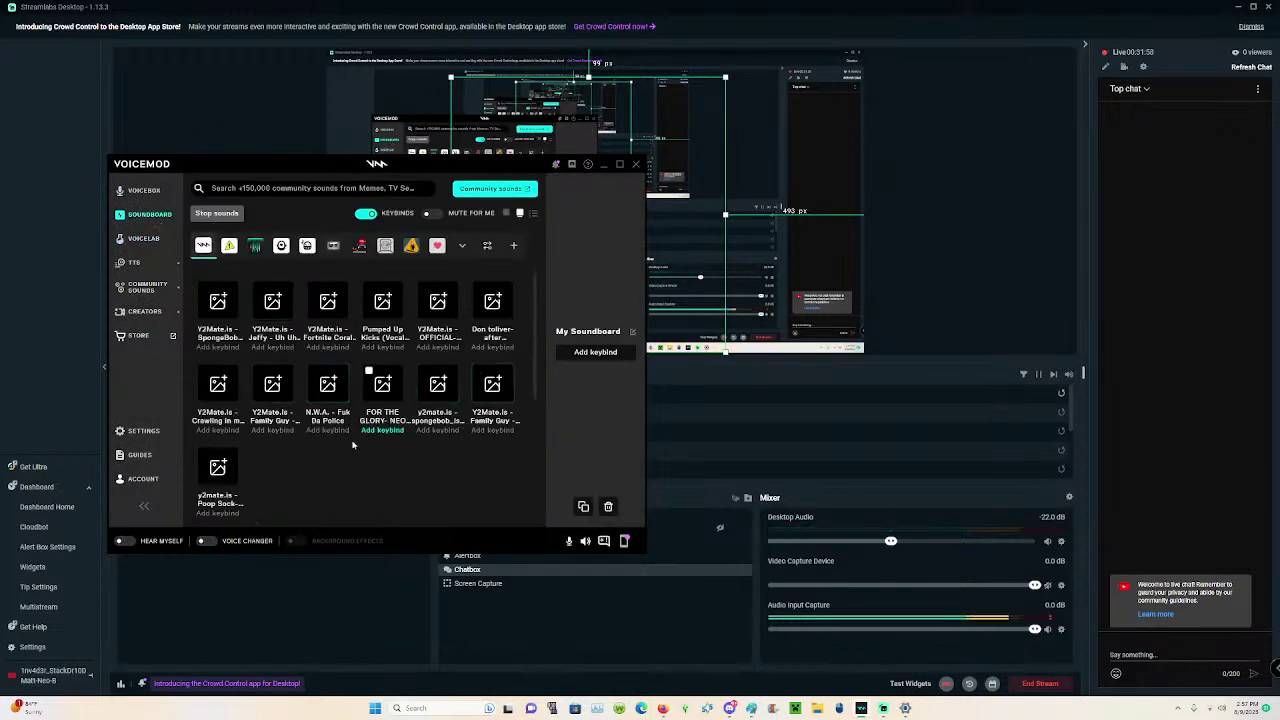
pyautogui.click(220, 467)
pyautogui.hotkey('alt', 'Tab')
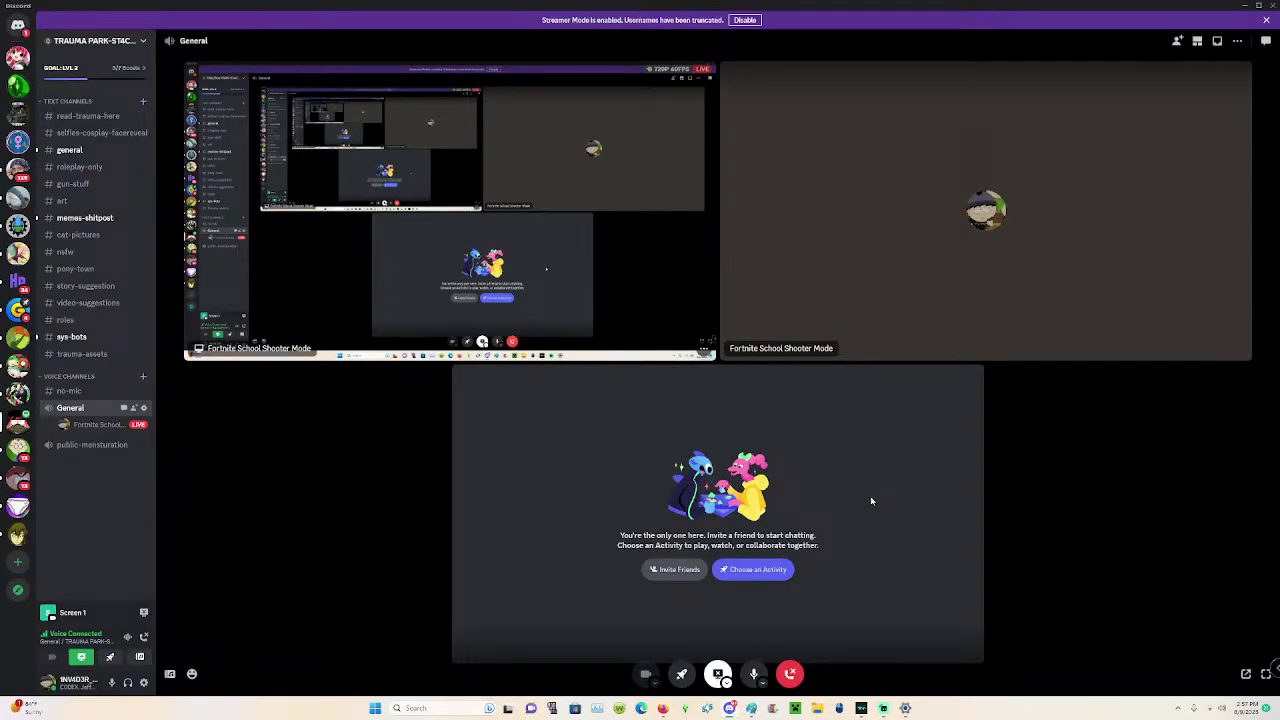
pyautogui.moveTo(858, 709)
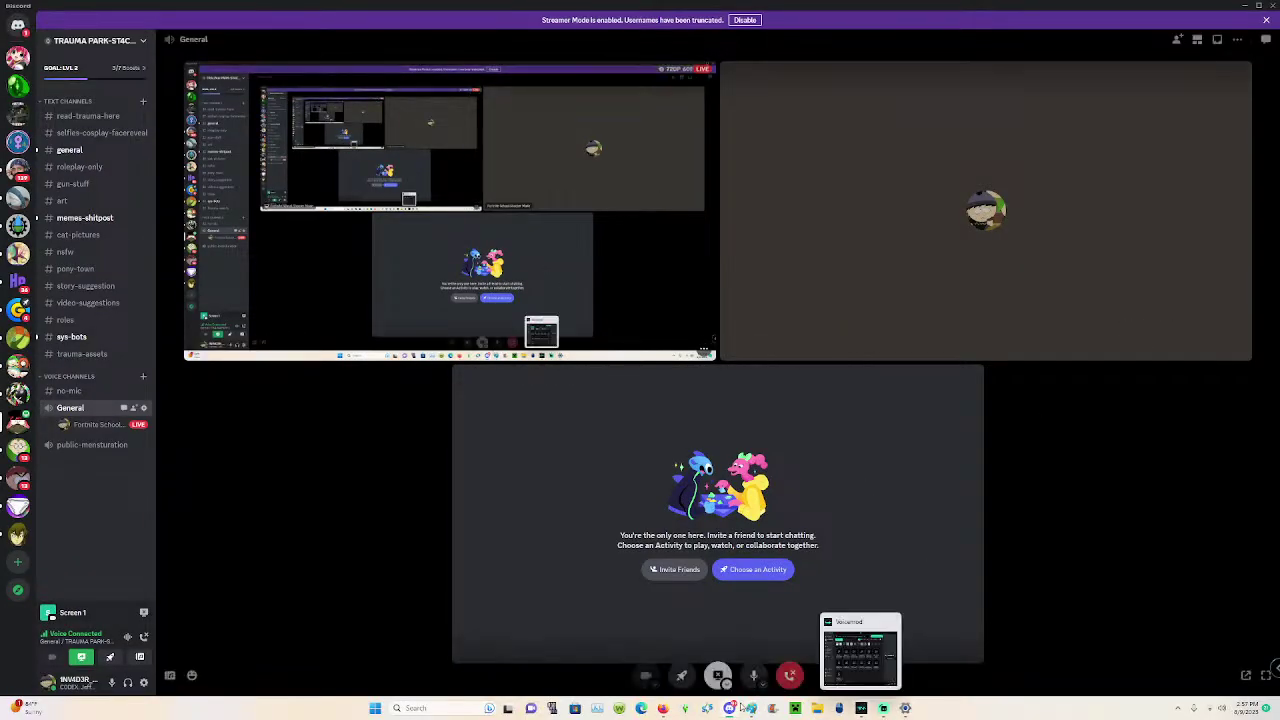
pyautogui.click(751, 708)
# Step: With a black Pencil at 200% zoom, draw a short drip under the mouth, then return to 100%
pyautogui.scroll(-3, 700, 452)
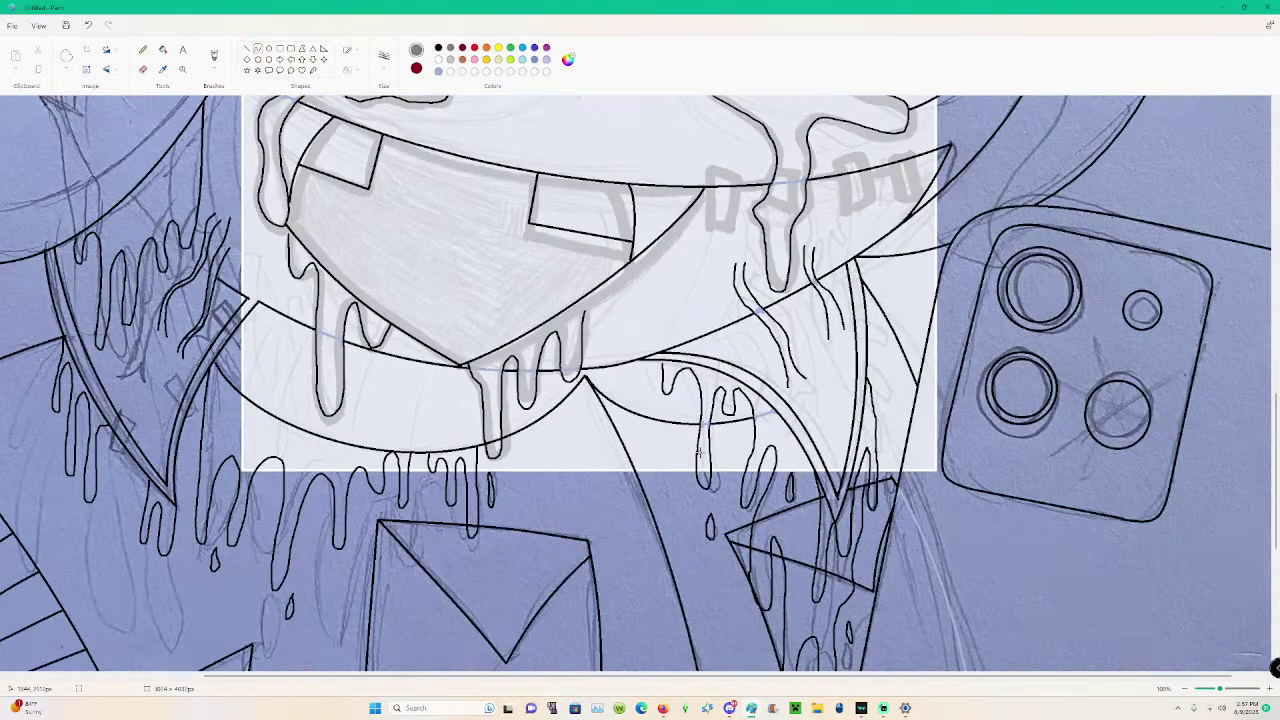
pyautogui.click(143, 49)
pyautogui.click(438, 47)
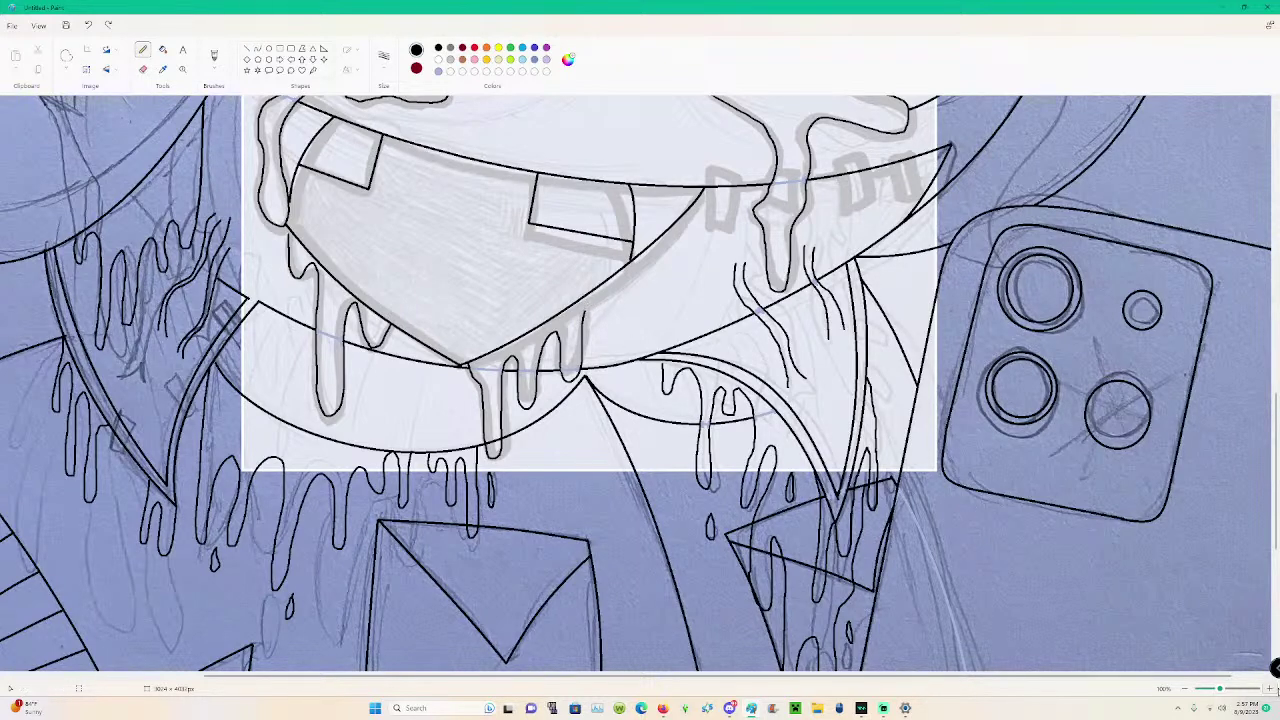
pyautogui.click(1270, 688)
pyautogui.hscroll(5, 687, 494)
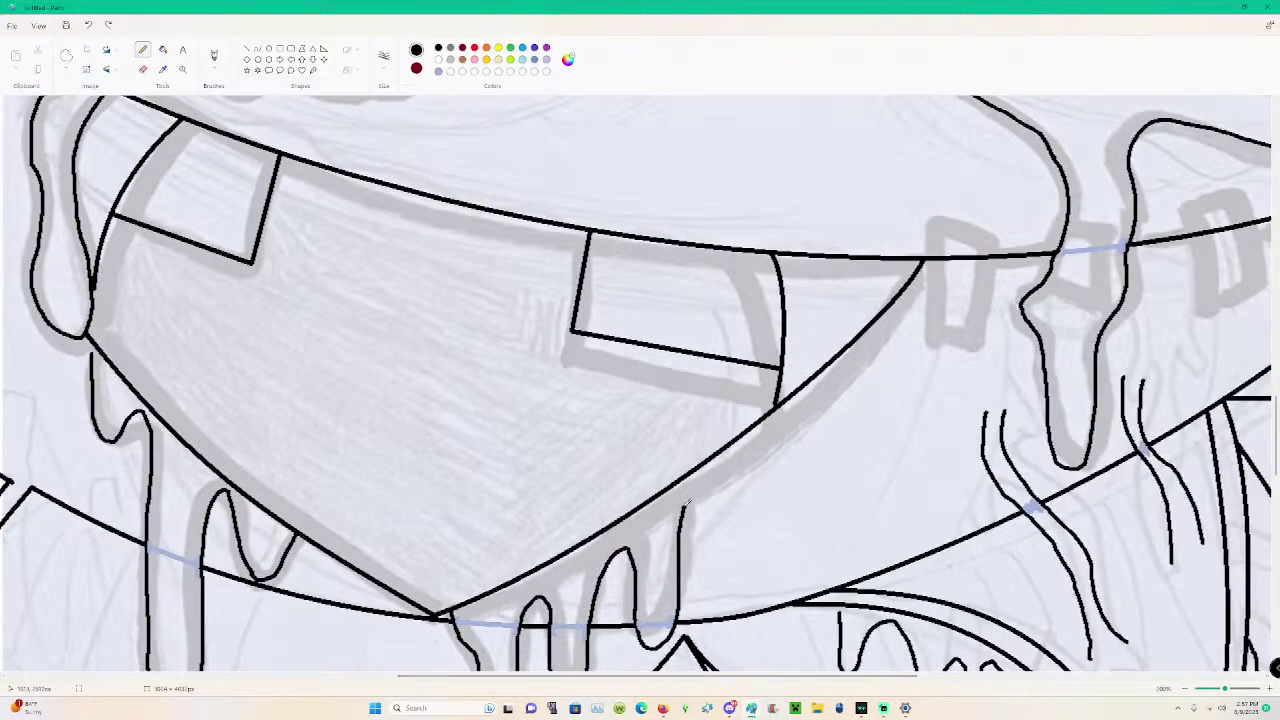
pyautogui.moveTo(704, 498); pyautogui.dragTo(711, 462)
pyautogui.click(1185, 691)
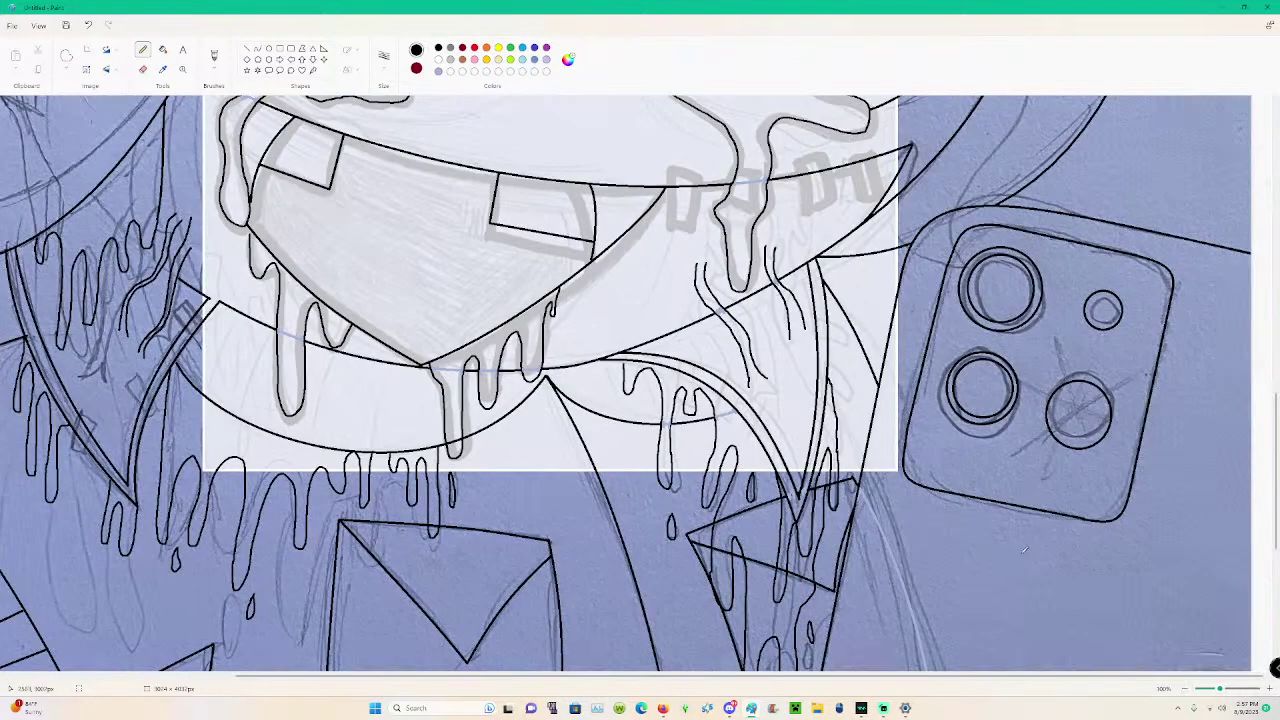
pyautogui.hscroll(-5, 1024, 549)
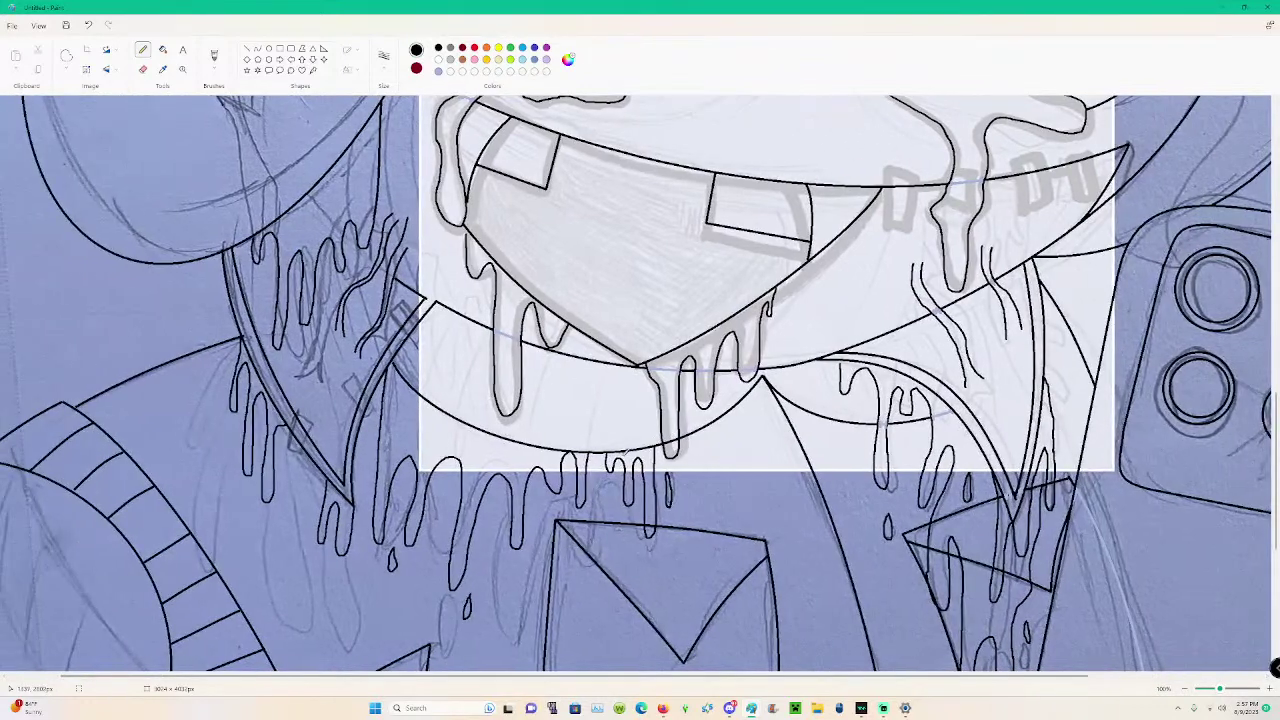
pyautogui.scroll(-3, 623, 455)
pyautogui.scroll(7, 623, 455)
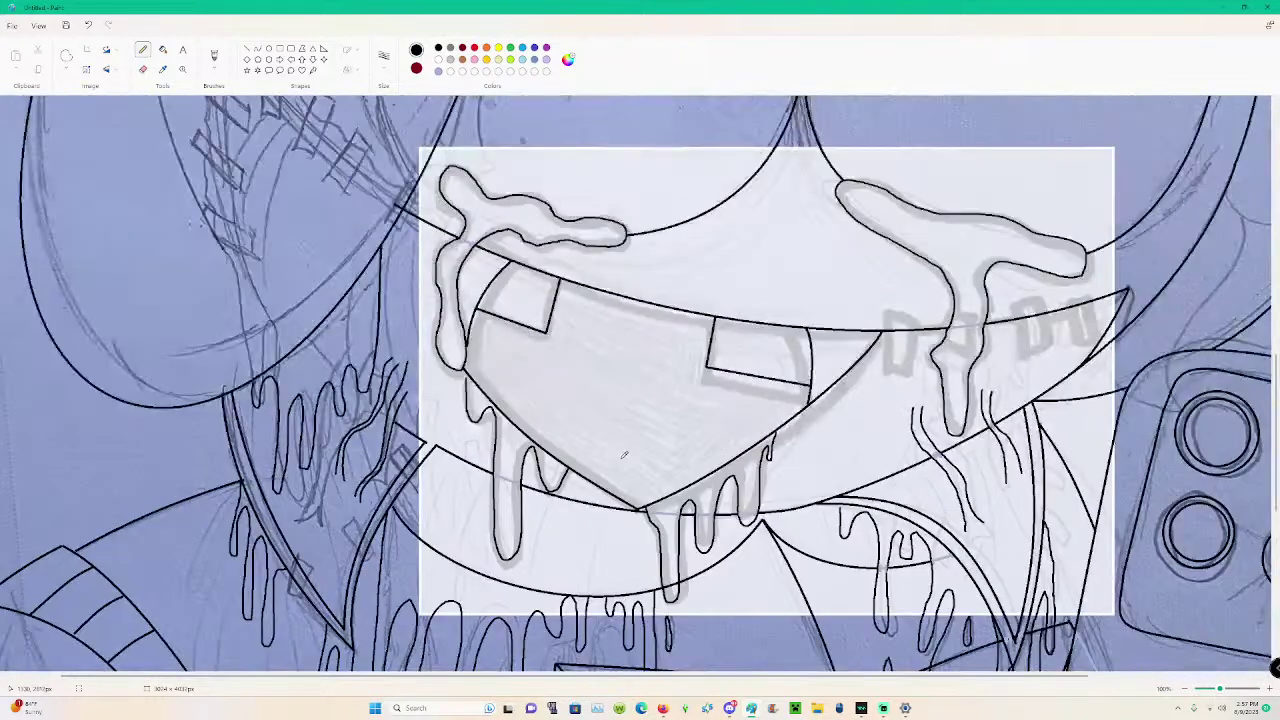
pyautogui.click(439, 71)
pyautogui.click(163, 50)
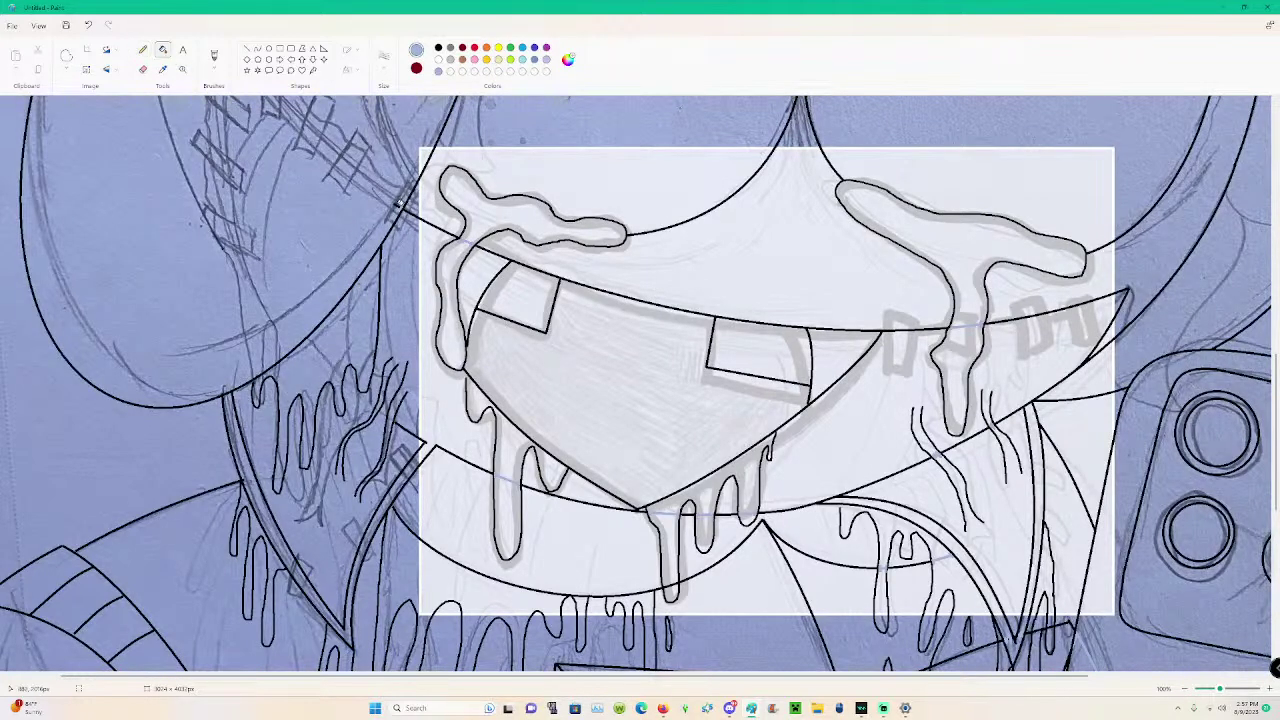
pyautogui.click(726, 709)
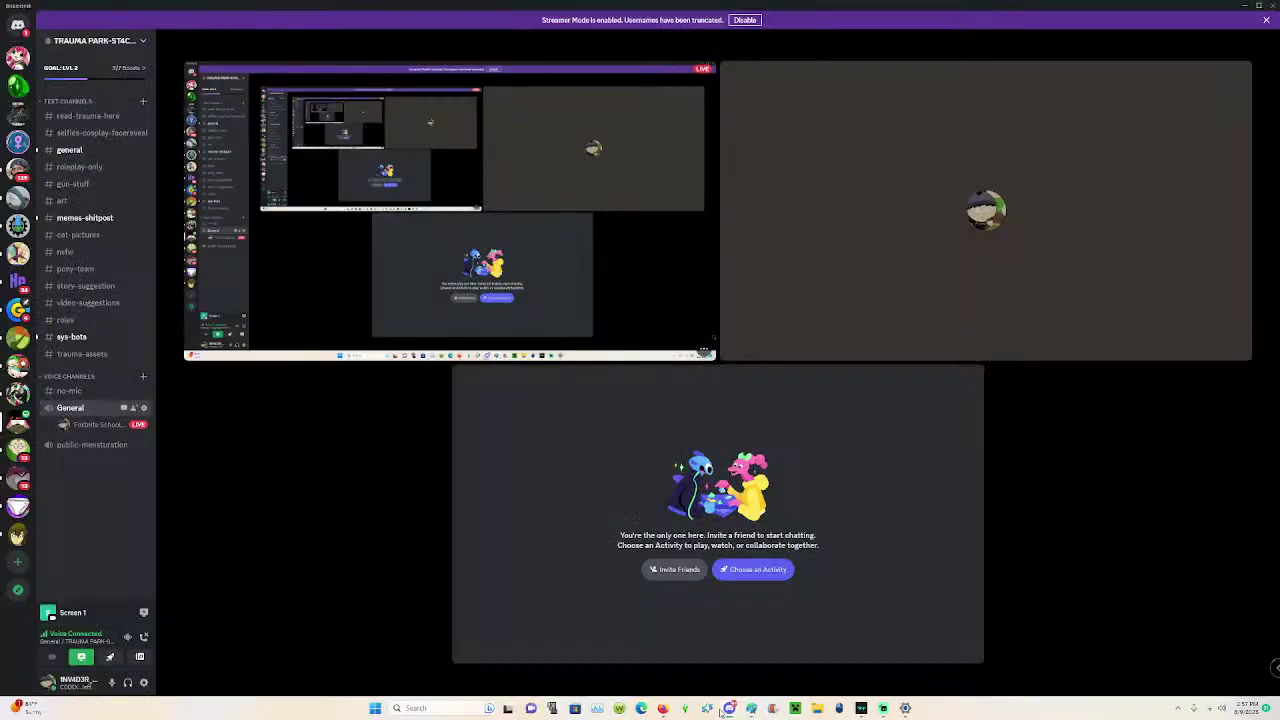
pyautogui.click(861, 708)
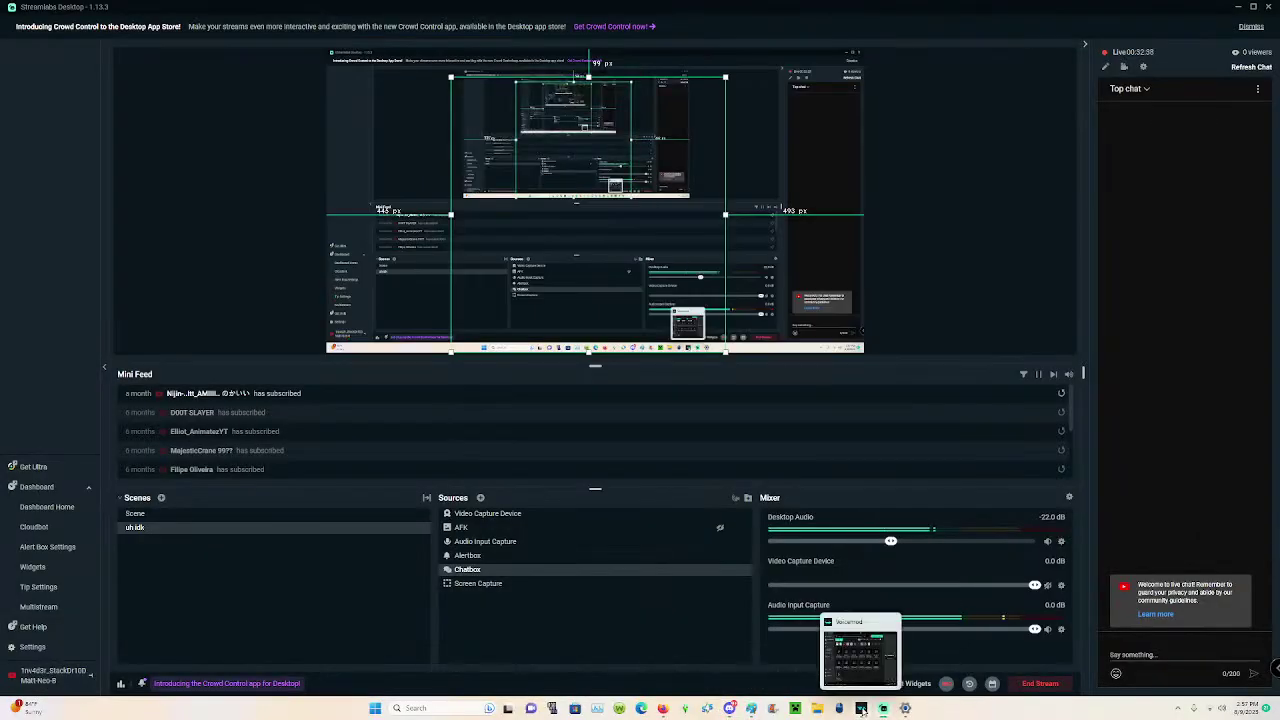
pyautogui.click(861, 708)
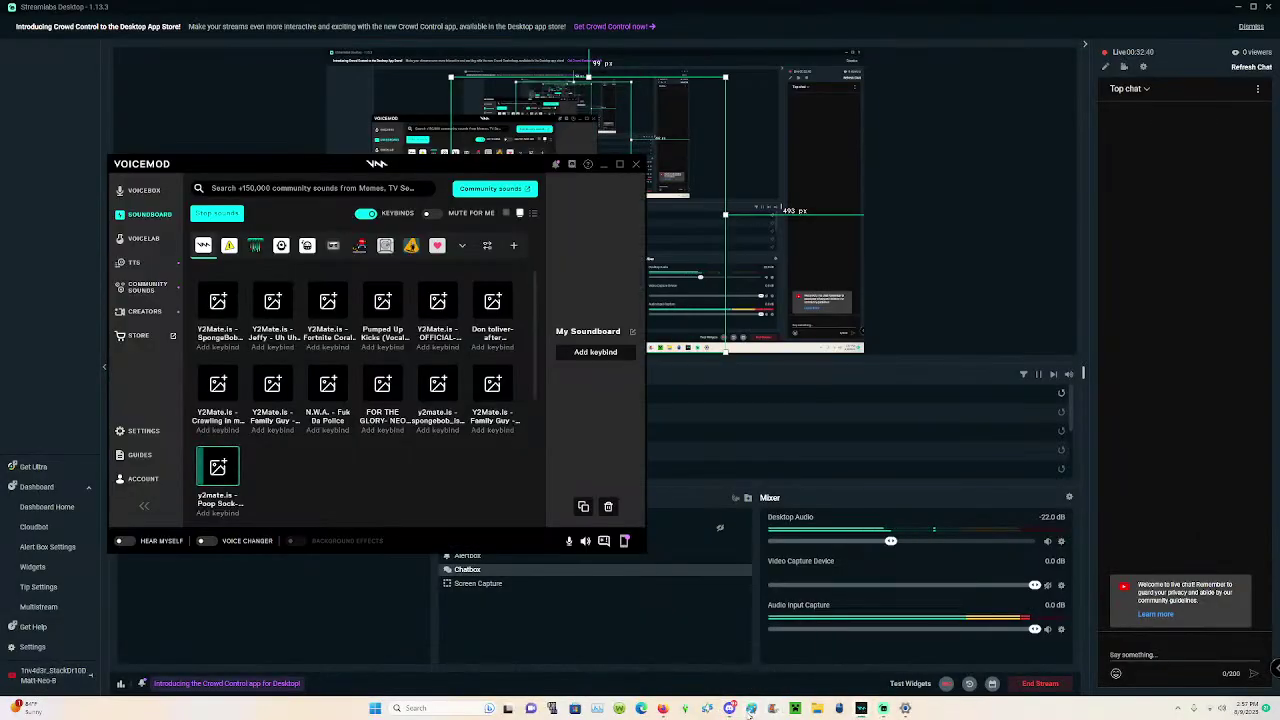
pyautogui.click(751, 708)
# Step: Pencil a grey hair strand curling down from the hat's right corner, then free-form select it
pyautogui.scroll(3, 724, 573)
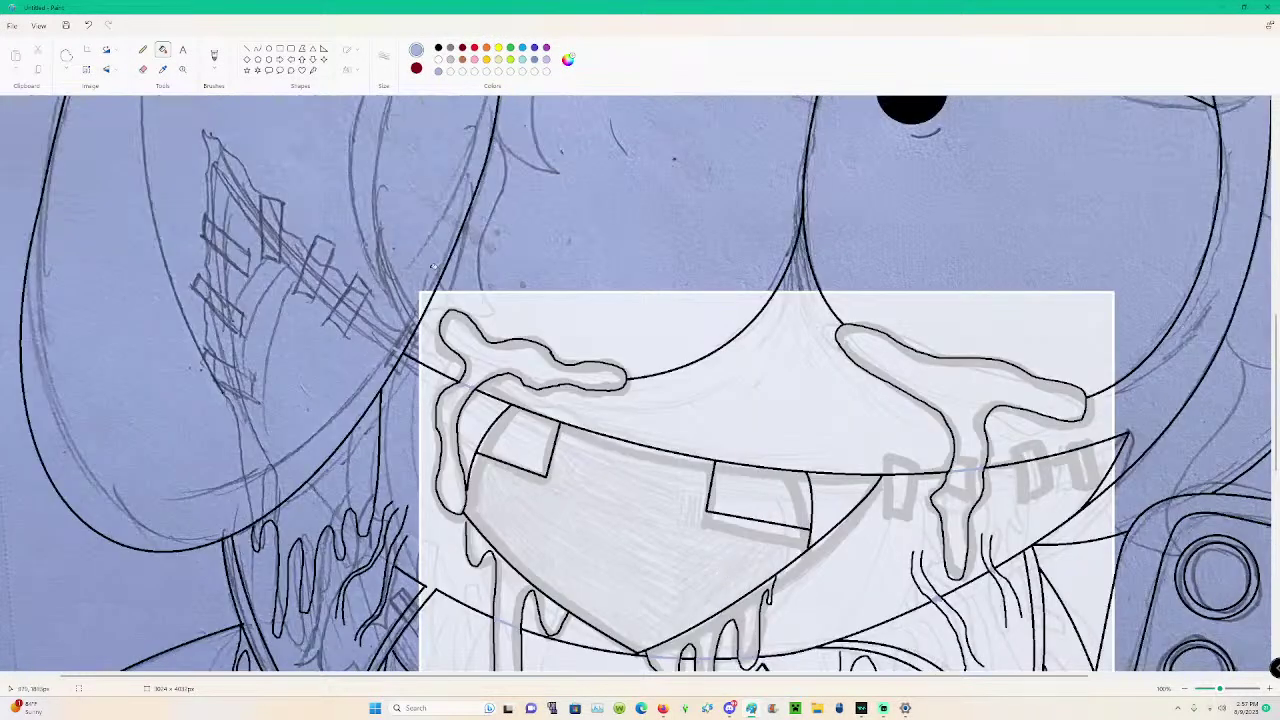
pyautogui.click(257, 48)
pyautogui.scroll(9, 645, 453)
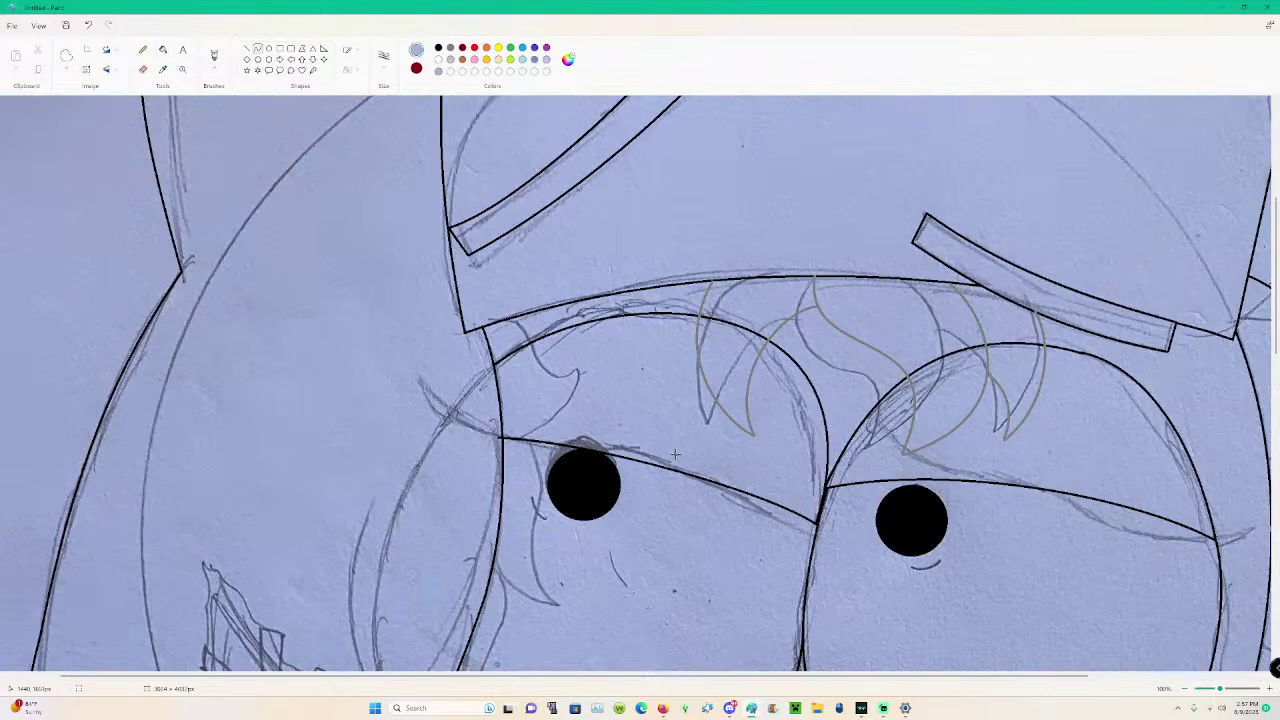
pyautogui.moveTo(593, 674); pyautogui.dragTo(769, 676)
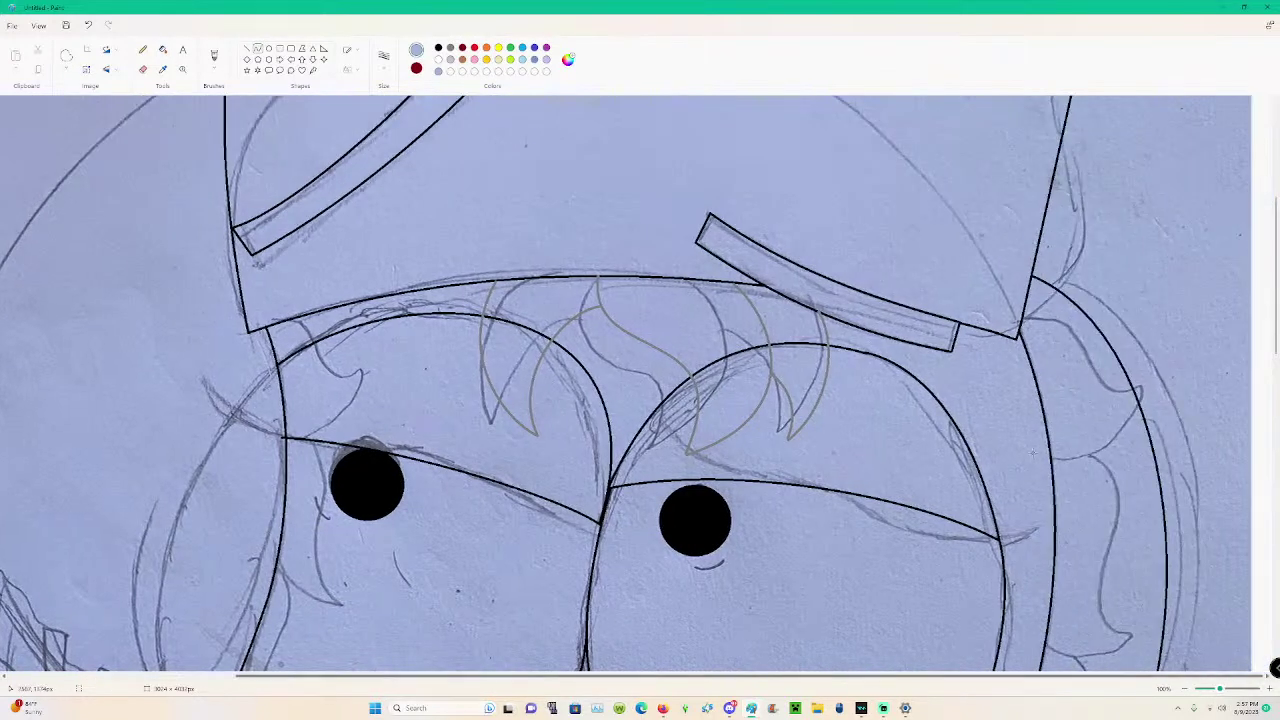
pyautogui.click(731, 709)
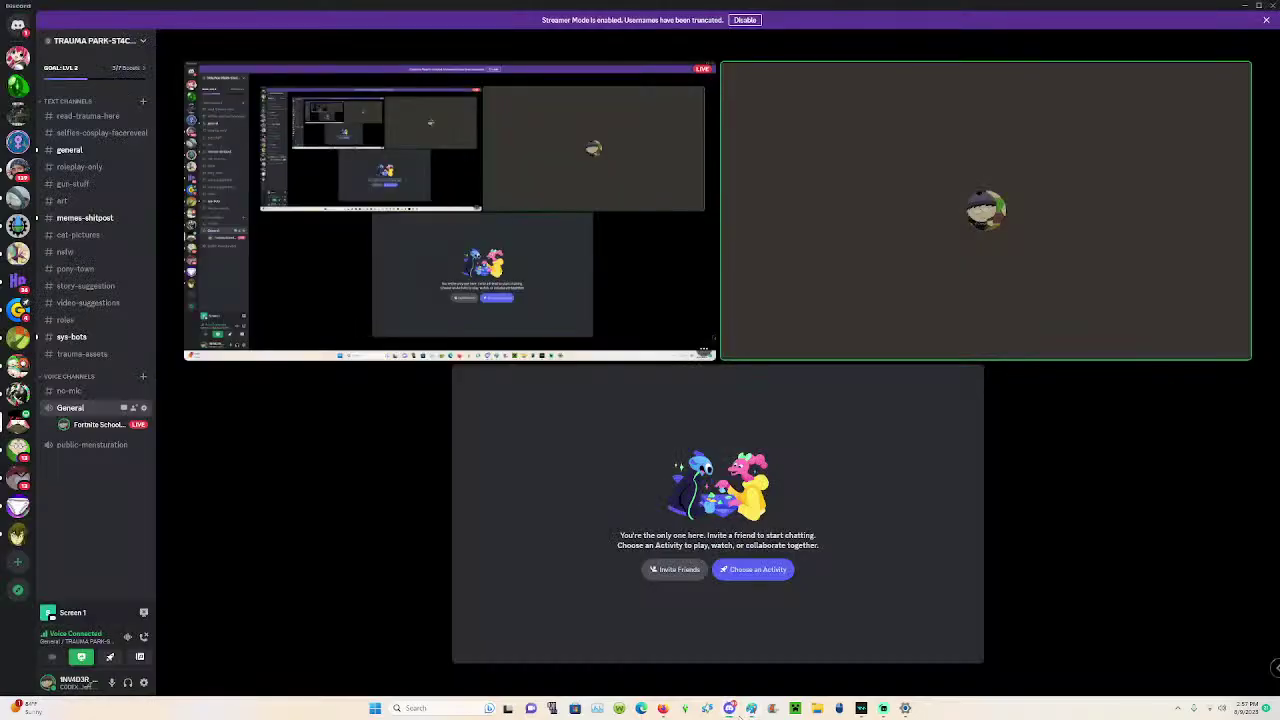
pyautogui.click(751, 708)
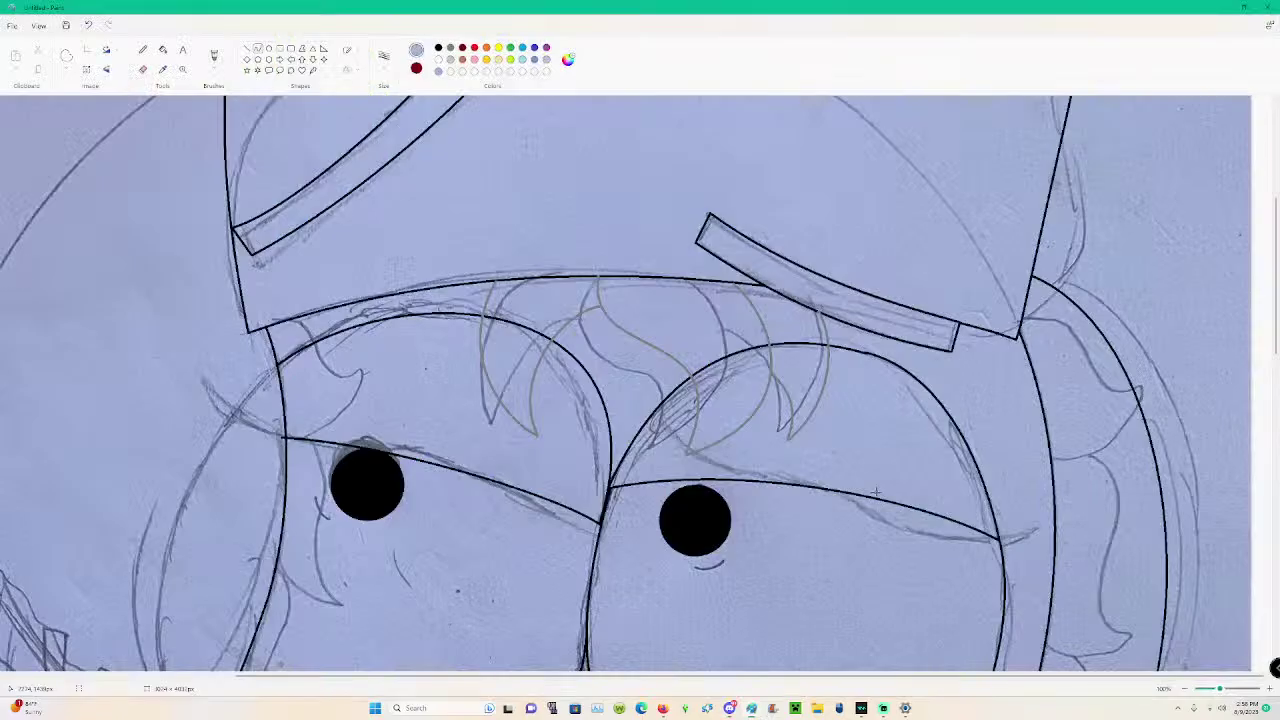
pyautogui.click(438, 47)
pyautogui.moveTo(1025, 318); pyautogui.dragTo(1138, 389)
pyautogui.moveTo(1026, 320)
pyautogui.mouseDown()
pyautogui.moveTo(1136, 382)
pyautogui.moveTo(1062, 445)
pyautogui.moveTo(1090, 448)
pyautogui.moveTo(1138, 392)
pyautogui.mouseUp()
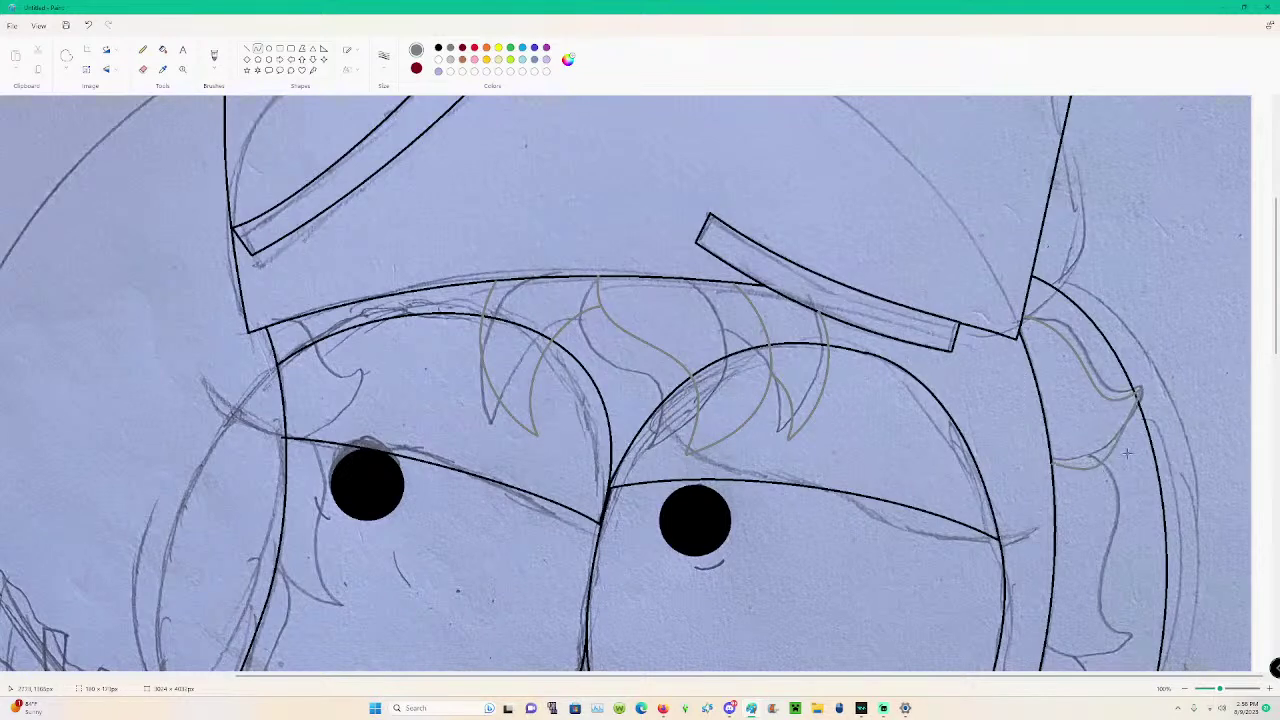
# Step: Draw a second thin strand beside the first and join its bottom to the outline
pyautogui.scroll(-3, 1205, 461)
pyautogui.moveTo(1098, 317); pyautogui.dragTo(1126, 500)
pyautogui.moveTo(1084, 420); pyautogui.dragTo(1090, 414)
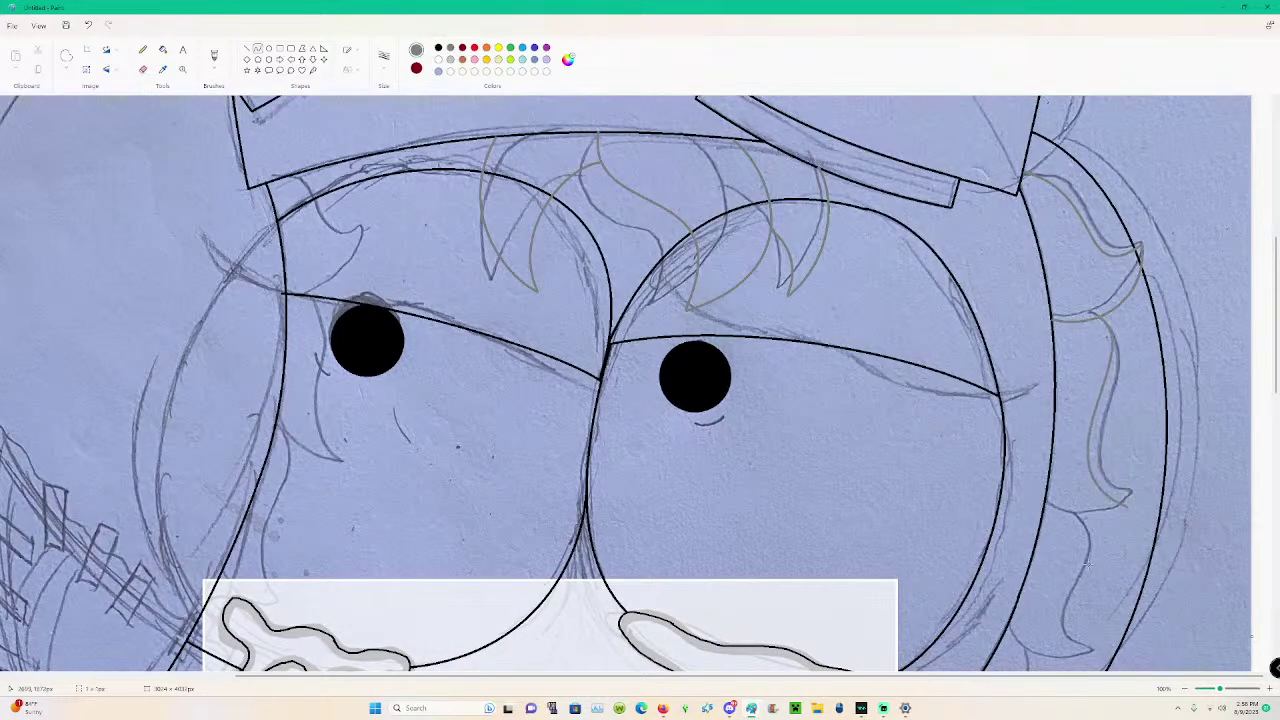
pyautogui.moveTo(1042, 513); pyautogui.dragTo(1125, 505)
# Step: Add and bend several curved strands along the ring, commit them, then switch to Discord
pyautogui.scroll(-3, 1175, 532)
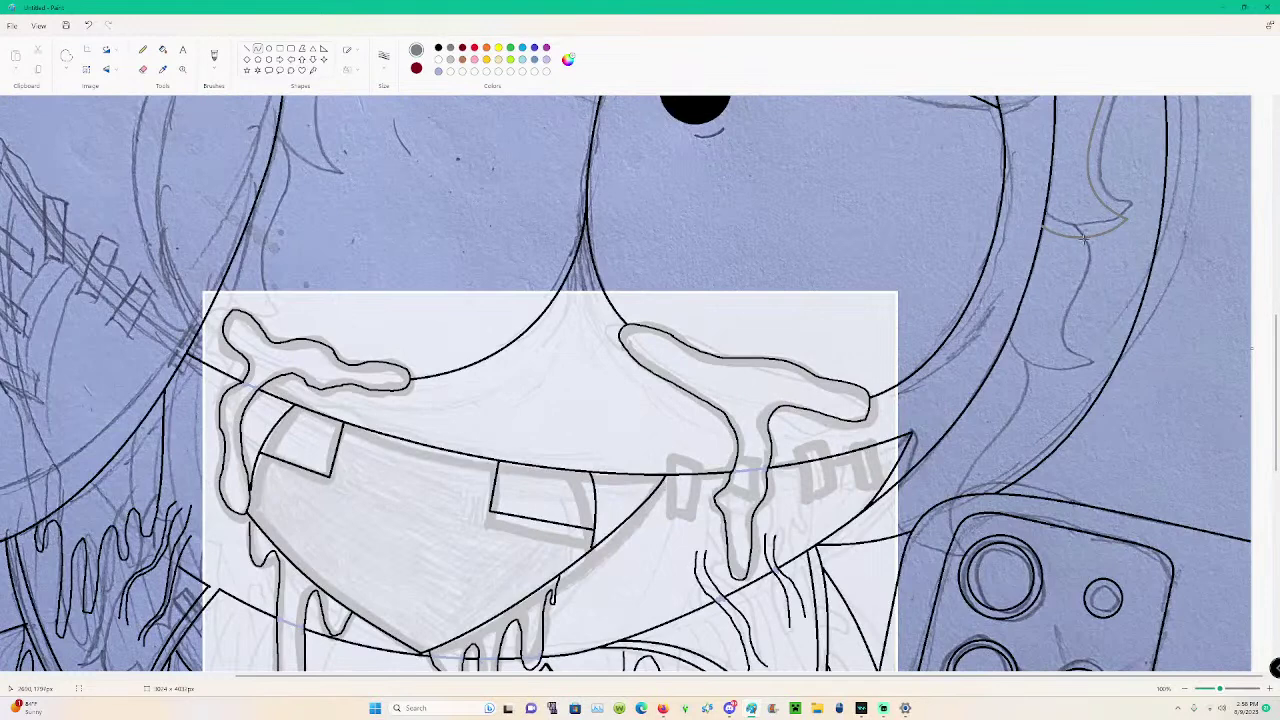
pyautogui.moveTo(1084, 235); pyautogui.dragTo(1084, 362)
pyautogui.moveTo(1088, 284)
pyautogui.mouseDown()
pyautogui.moveTo(1016, 328)
pyautogui.moveTo(1050, 360)
pyautogui.moveTo(1082, 367)
pyautogui.mouseUp()
pyautogui.moveTo(1008, 342); pyautogui.dragTo(1045, 380)
pyautogui.scroll(-3, 1122, 431)
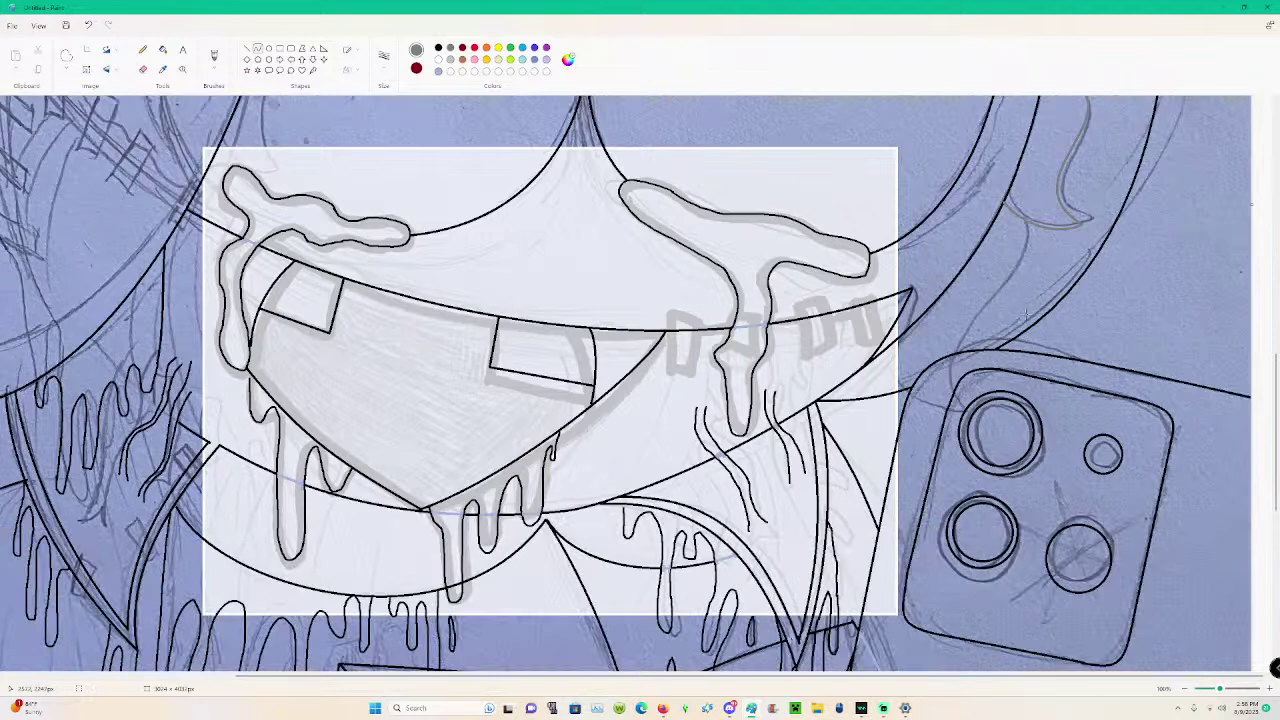
pyautogui.moveTo(1025, 218); pyautogui.dragTo(962, 345)
pyautogui.moveTo(990, 285); pyautogui.dragTo(962, 295)
pyautogui.moveTo(880, 348); pyautogui.dragTo(905, 378)
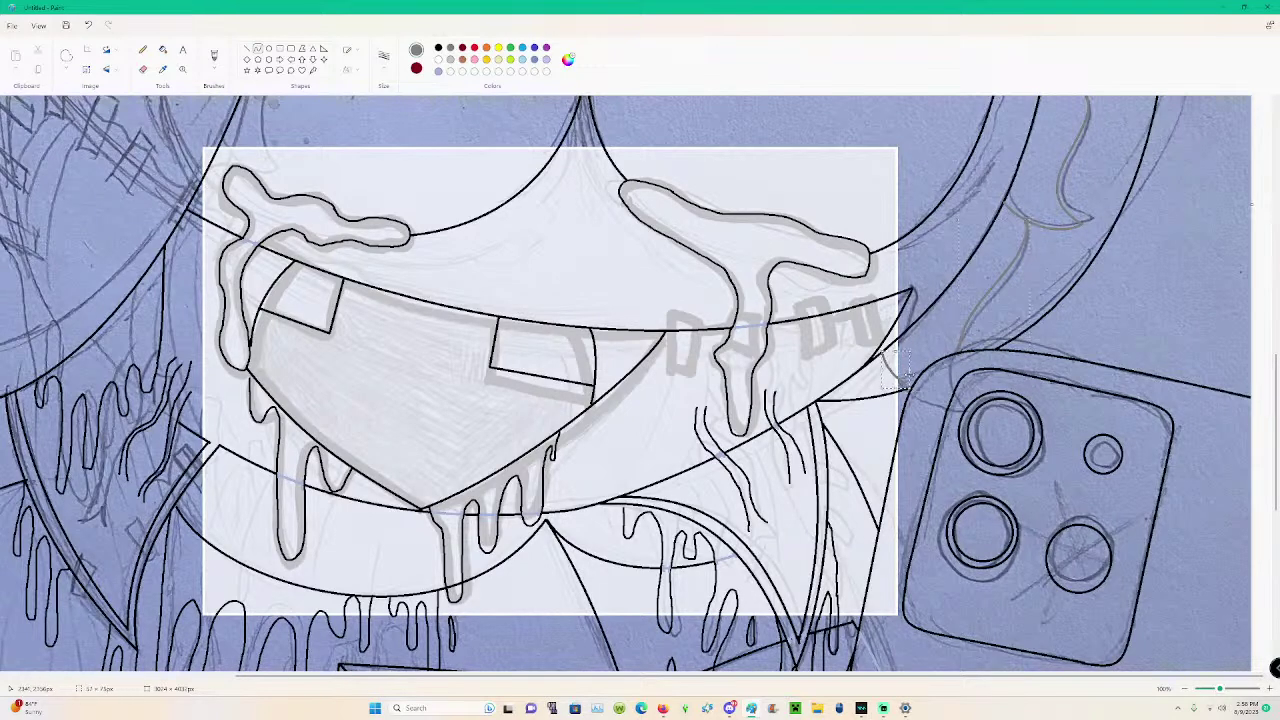
pyautogui.click(939, 381)
pyautogui.click(729, 708)
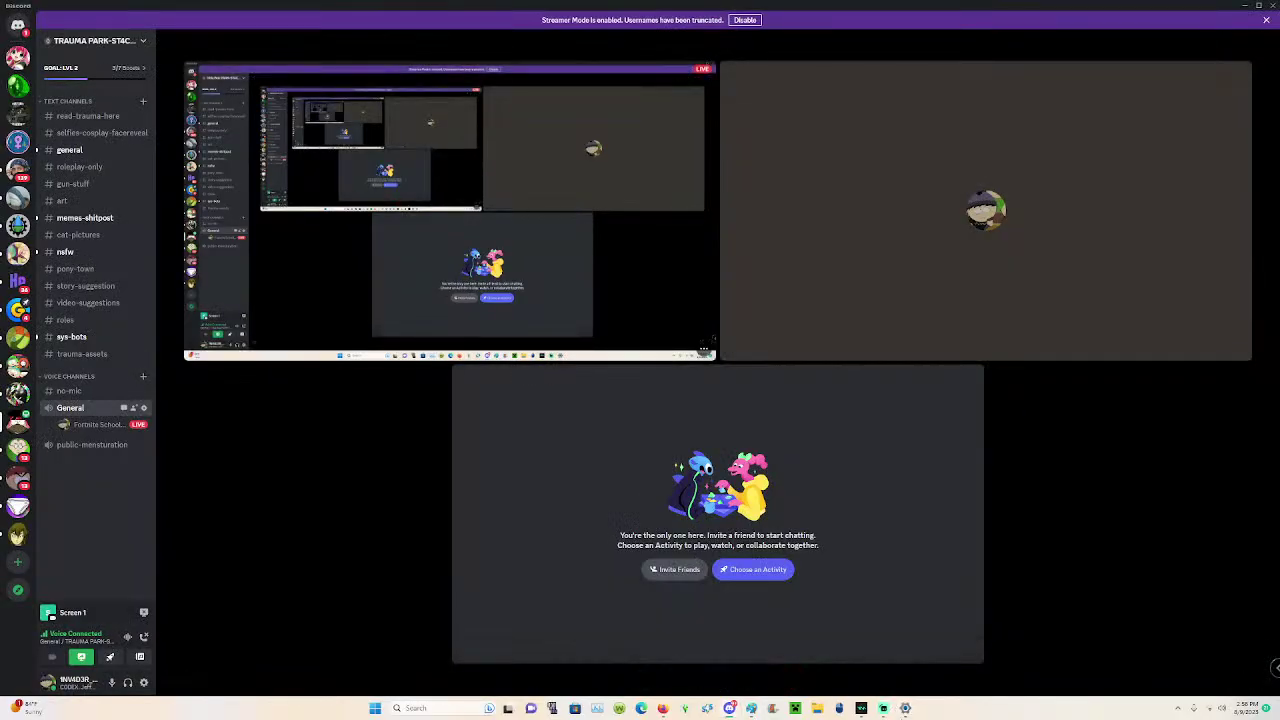
# Step: Bucket-fill the bangs strand outlines across the top of the forehead black
pyautogui.click(882, 711)
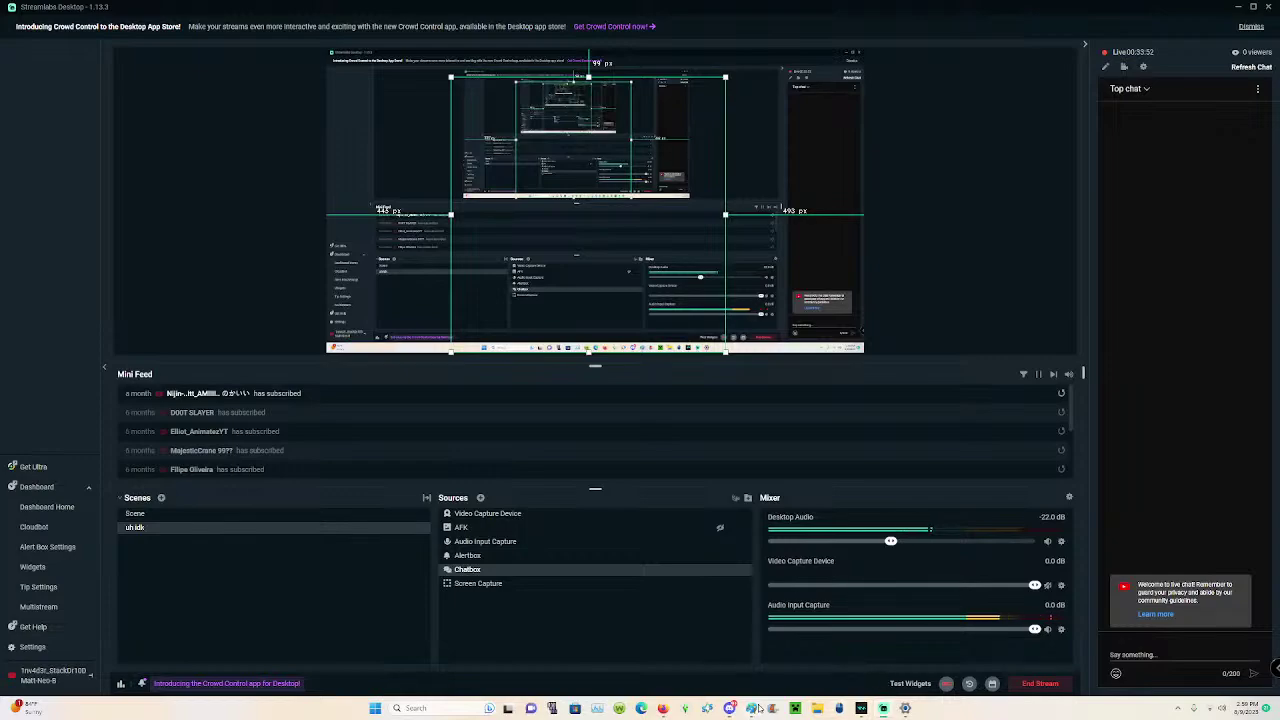
pyautogui.click(753, 709)
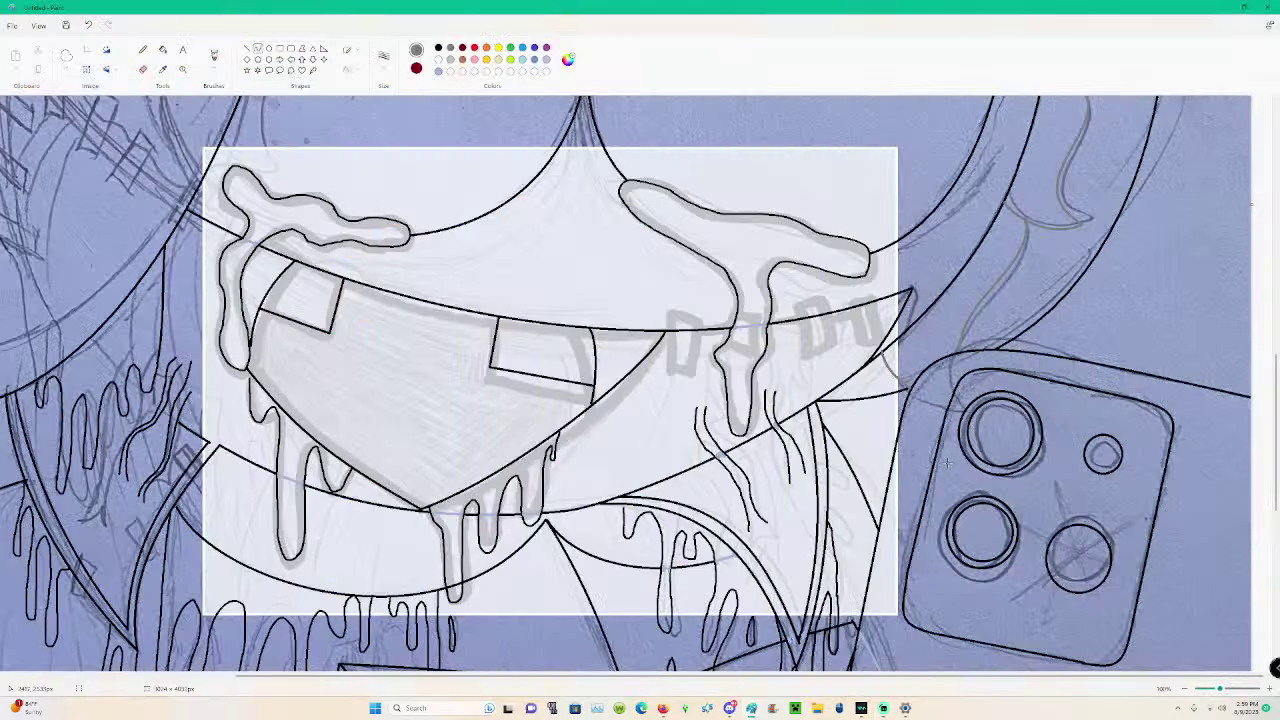
pyautogui.scroll(5, 947, 462)
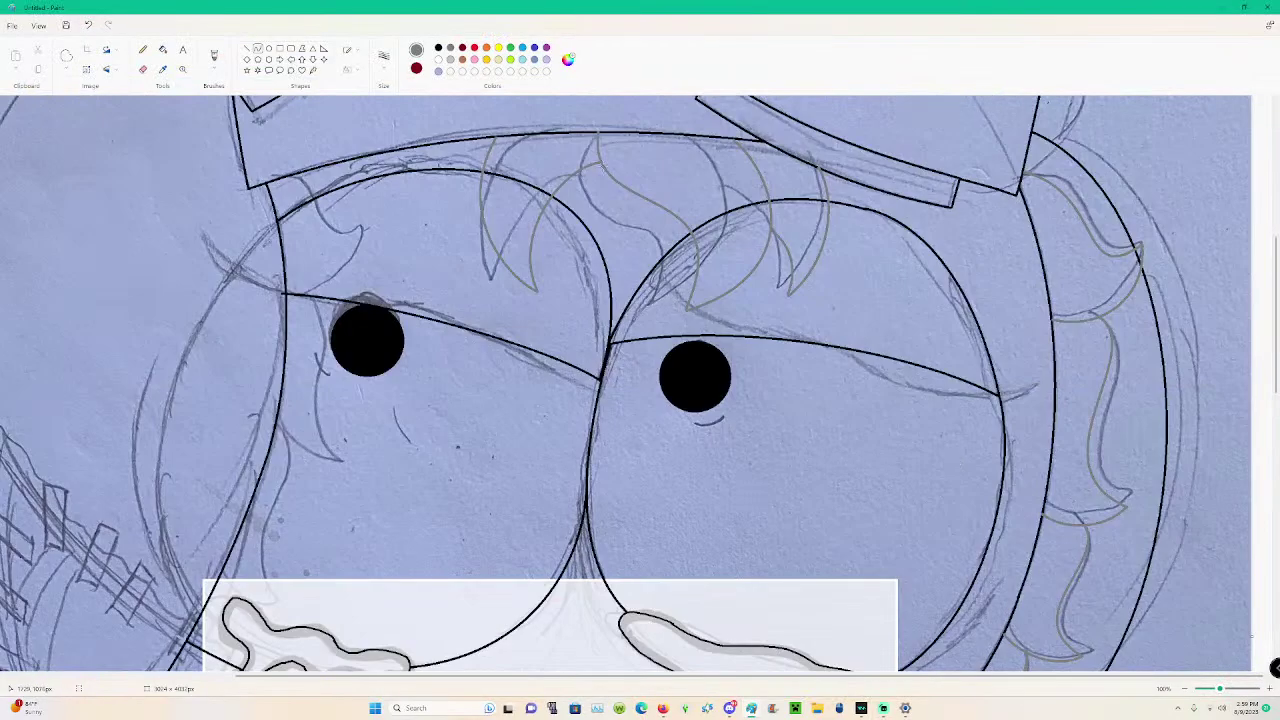
pyautogui.click(163, 49)
pyautogui.click(438, 71)
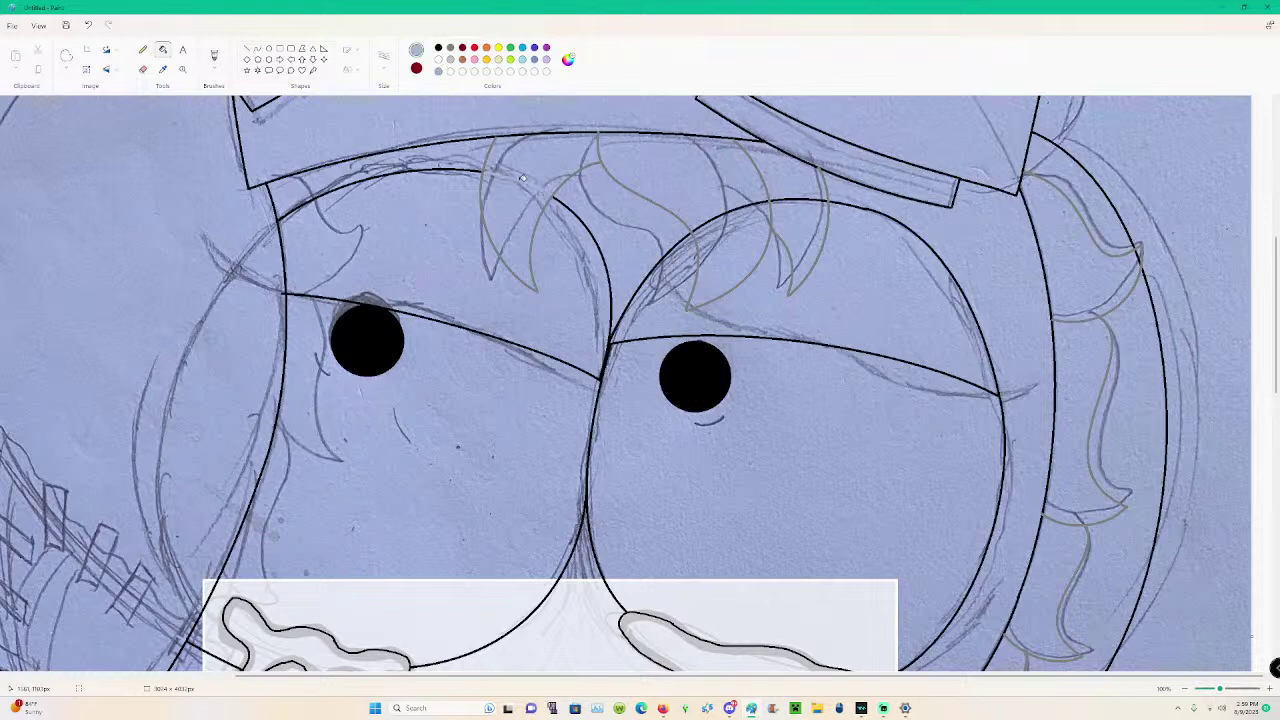
pyautogui.click(757, 203)
pyautogui.click(811, 196)
pyautogui.click(438, 48)
pyautogui.click(500, 136)
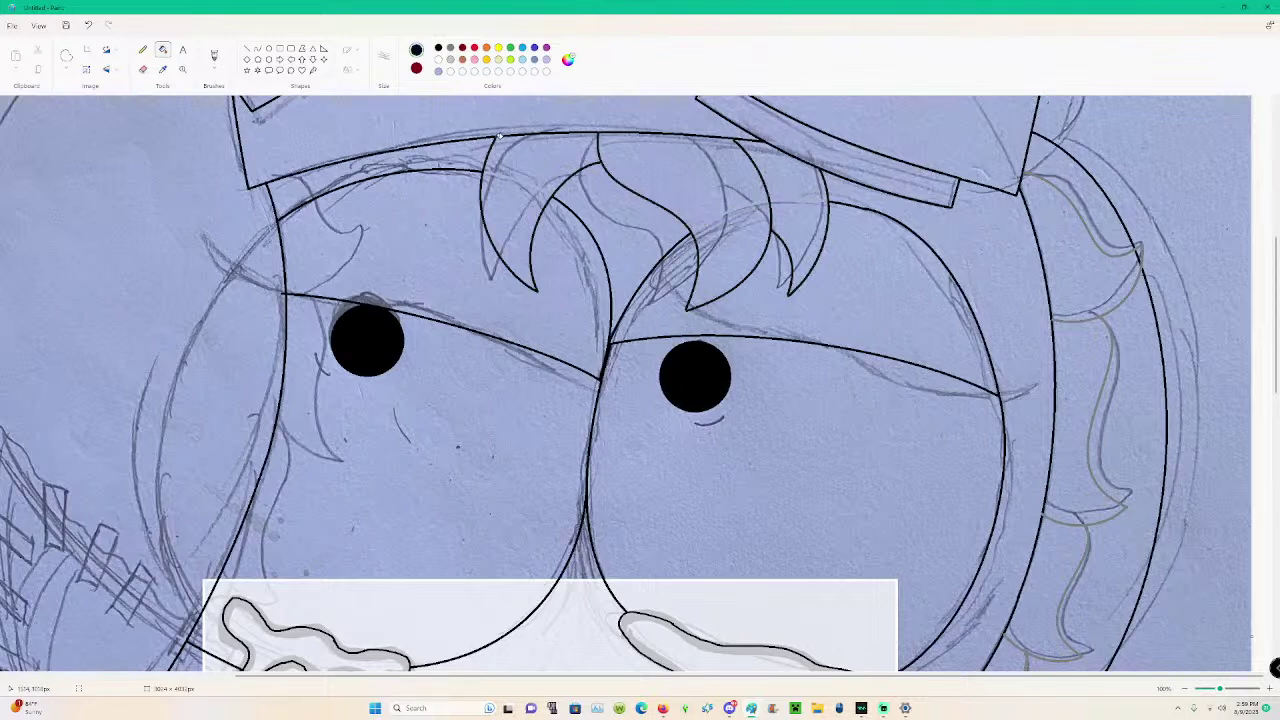
# Step: Trace a black sketch line to the right of the mouth box
pyautogui.click(439, 71)
pyautogui.scroll(-5, 1118, 408)
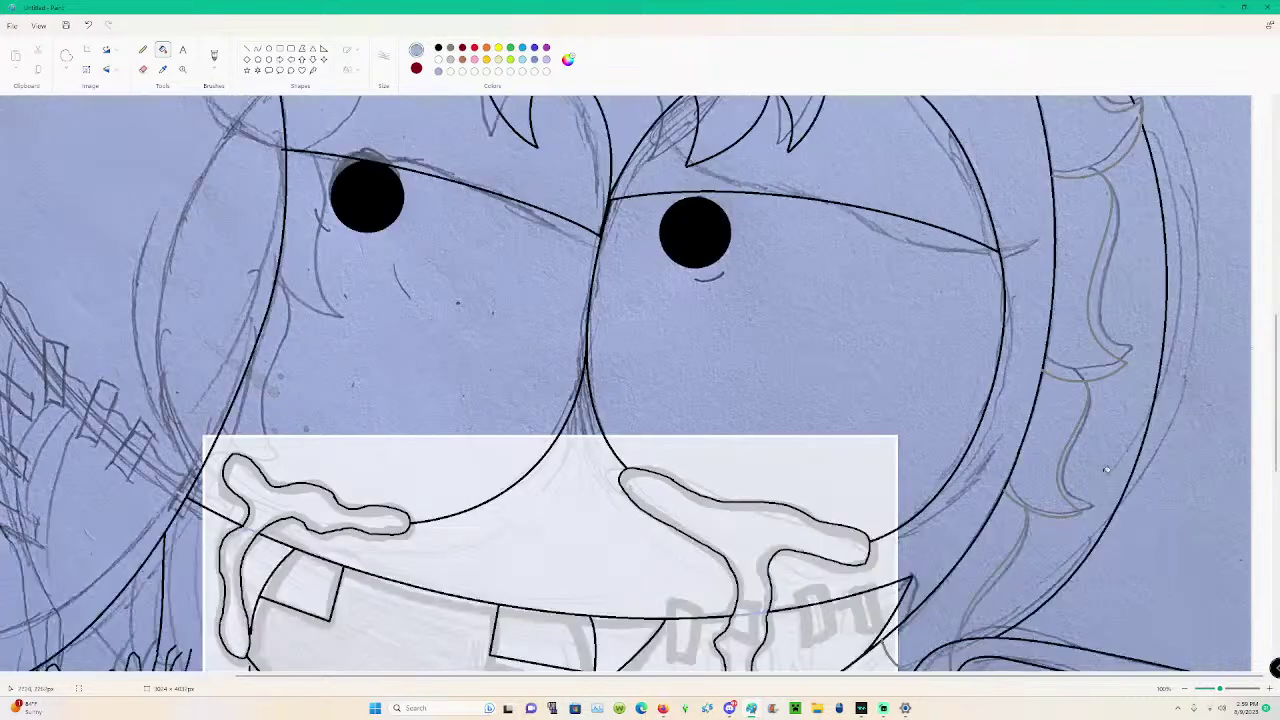
pyautogui.click(438, 48)
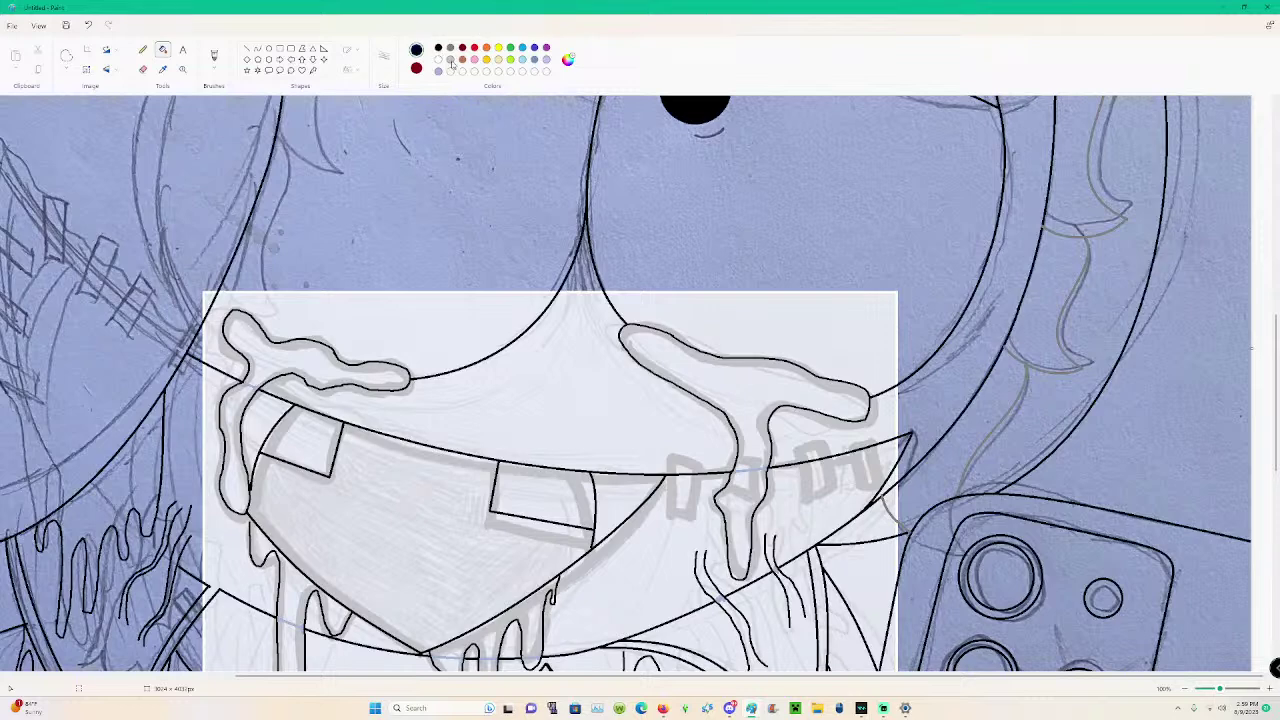
pyautogui.moveTo(880, 497); pyautogui.dragTo(908, 528)
pyautogui.scroll(8, 1055, 407)
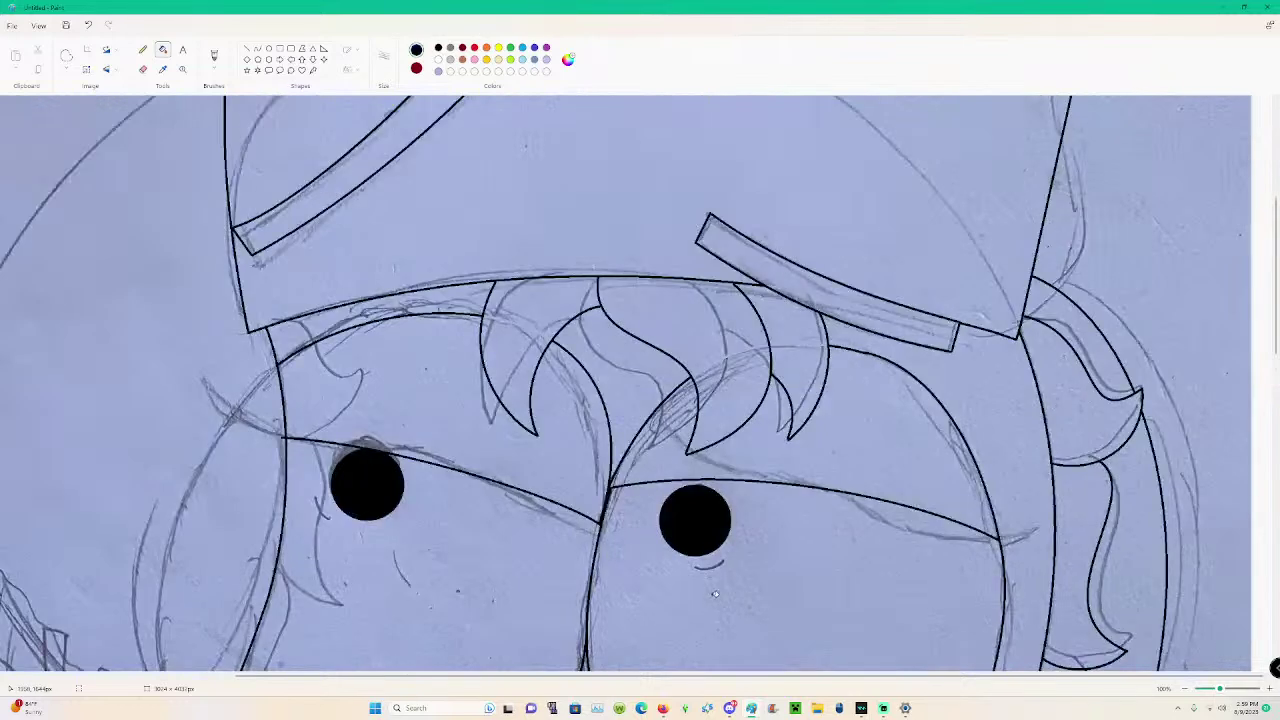
pyautogui.scroll(-5, 544, 467)
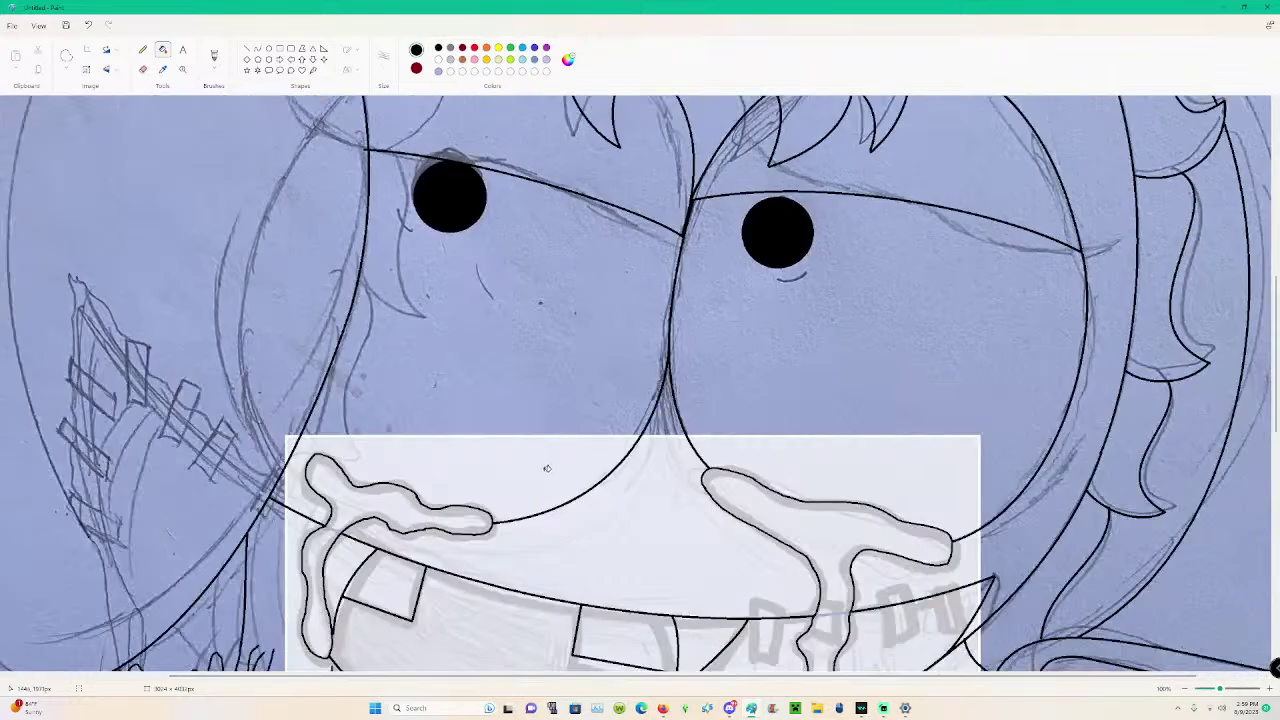
pyautogui.scroll(3, 547, 467)
# Step: Draw Curve-tool lines for the side strand by the left eye, down to the mouth box
pyautogui.click(257, 49)
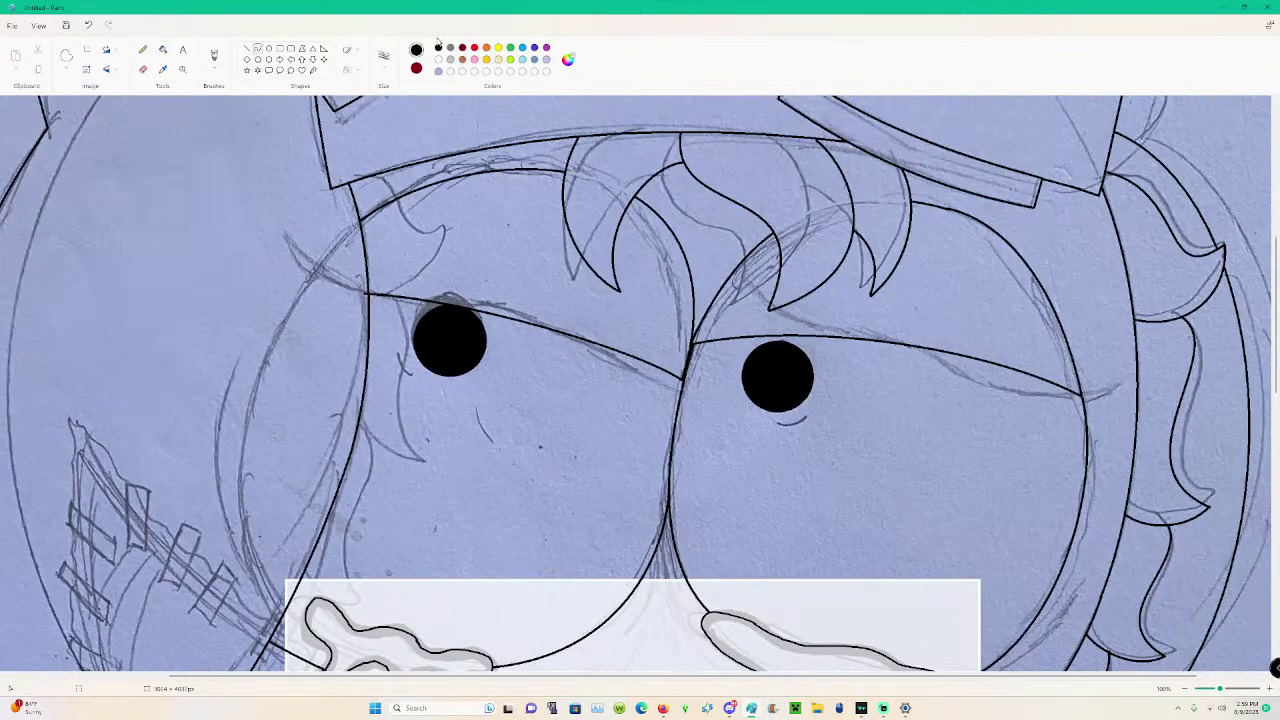
pyautogui.moveTo(376, 175)
pyautogui.mouseDown()
pyautogui.moveTo(438, 228)
pyautogui.moveTo(403, 240)
pyautogui.mouseUp()
pyautogui.moveTo(368, 293); pyautogui.dragTo(452, 285)
pyautogui.scroll(-3, 453, 291)
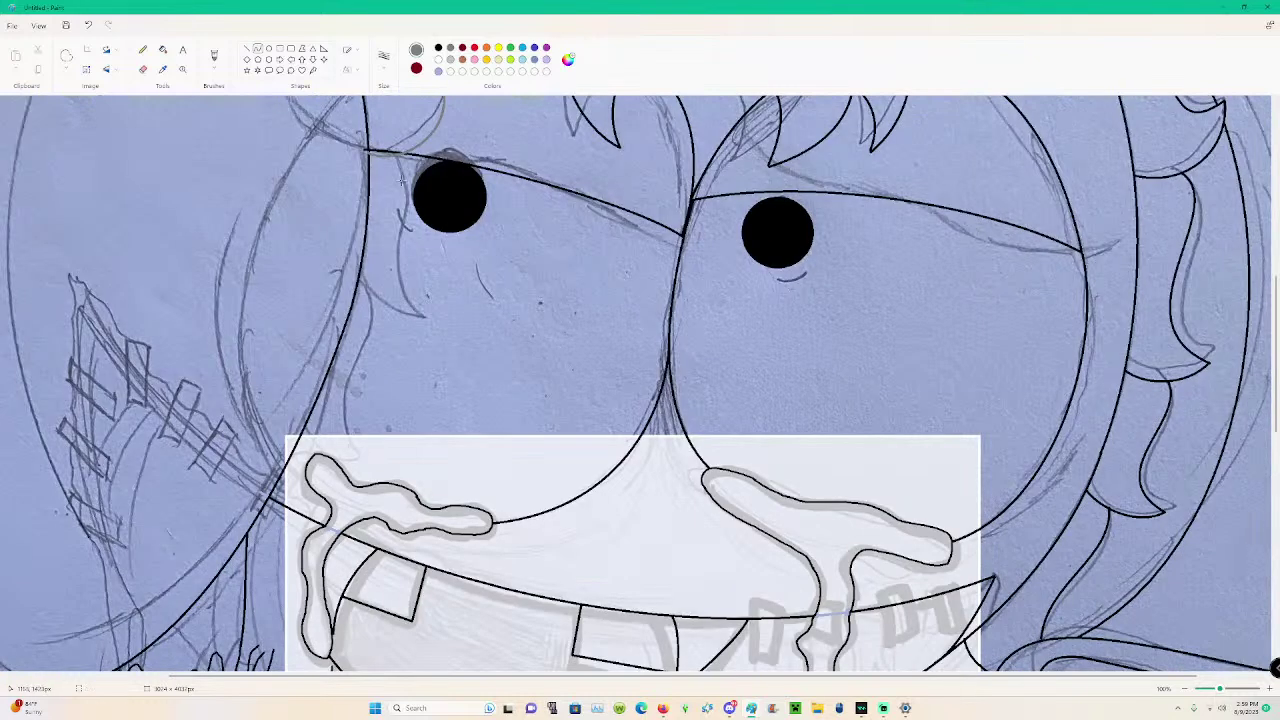
pyautogui.moveTo(399, 154); pyautogui.dragTo(392, 310)
pyautogui.hscroll(-3, 597, 676)
pyautogui.moveTo(558, 315)
pyautogui.mouseDown()
pyautogui.moveTo(538, 456)
pyautogui.moveTo(550, 464)
pyautogui.moveTo(522, 455)
pyautogui.mouseUp()
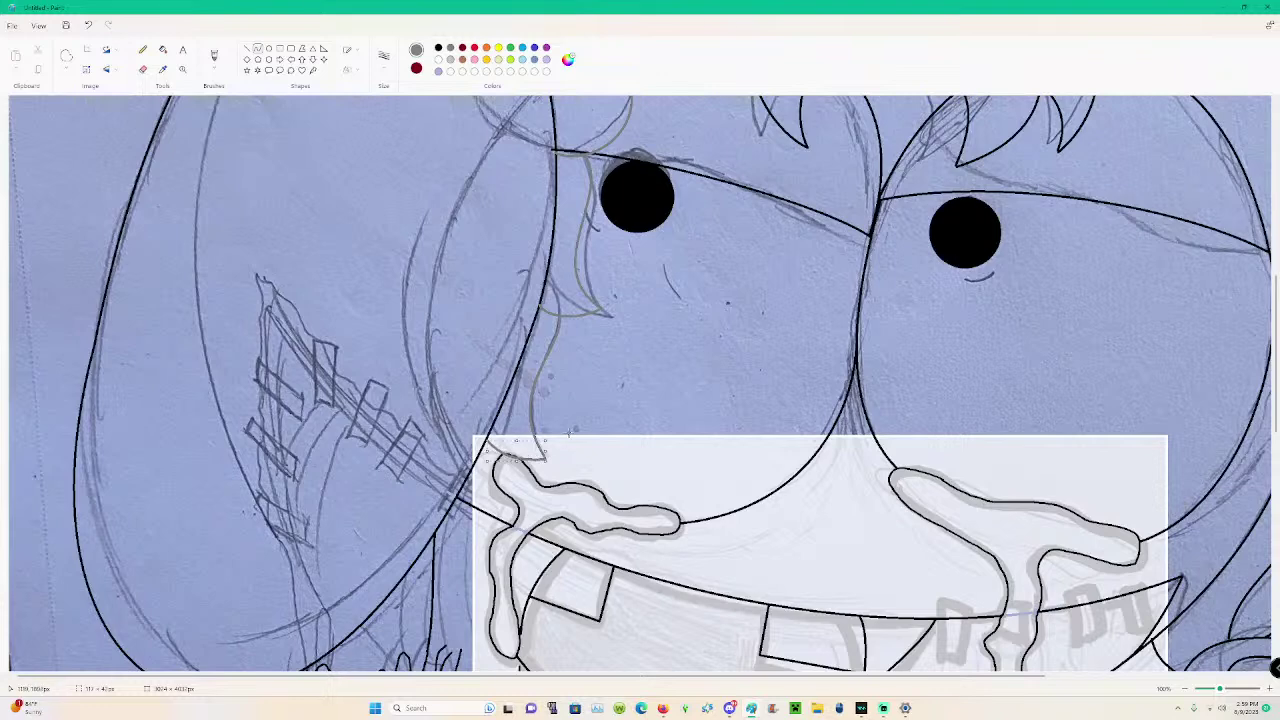
pyautogui.scroll(3, 578, 316)
# Step: Bucket-fill the left-eye strand lines black, then switch over to Discord
pyautogui.click(163, 69)
pyautogui.click(438, 71)
pyautogui.click(163, 49)
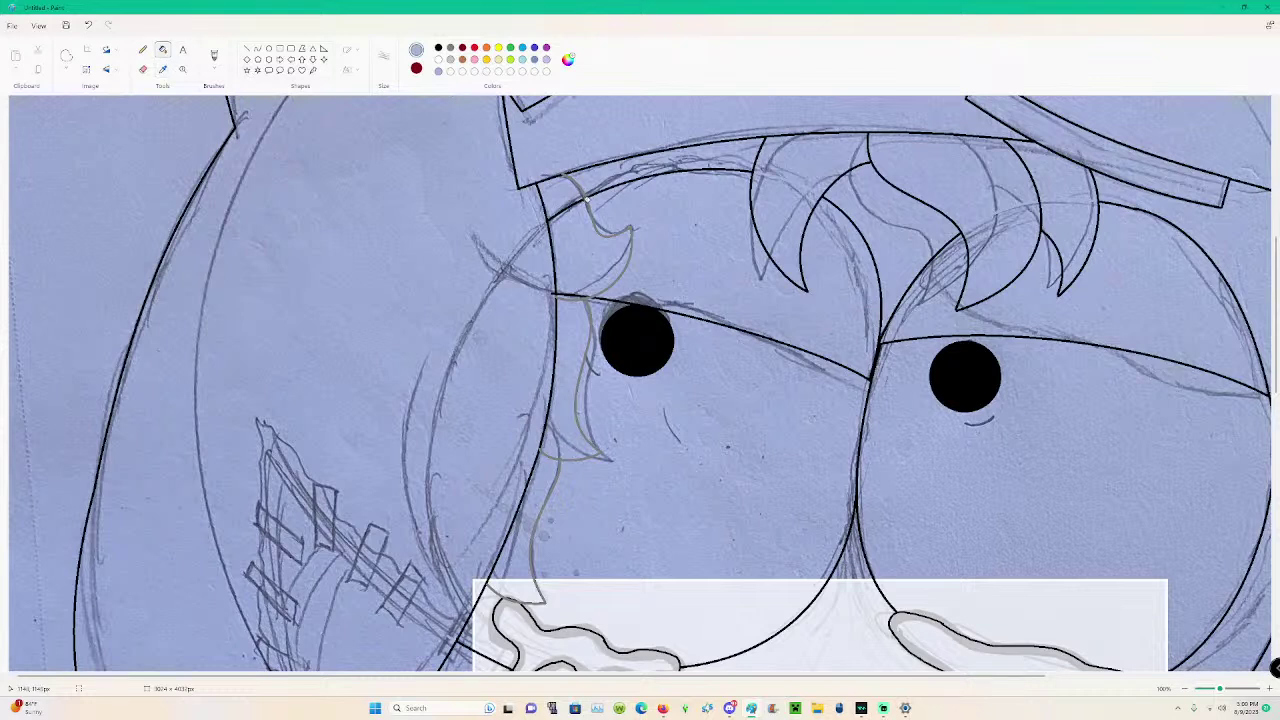
pyautogui.click(257, 49)
pyautogui.click(142, 49)
pyautogui.click(163, 49)
pyautogui.click(438, 47)
pyautogui.click(569, 174)
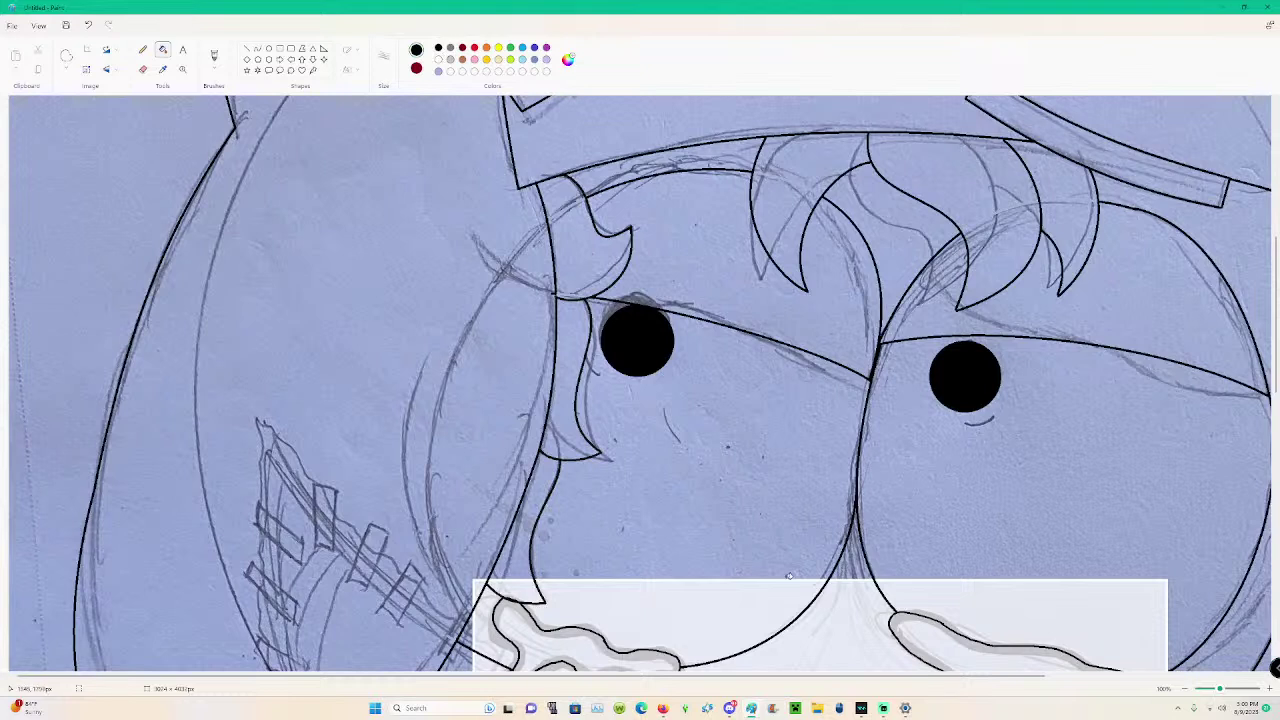
pyautogui.click(722, 707)
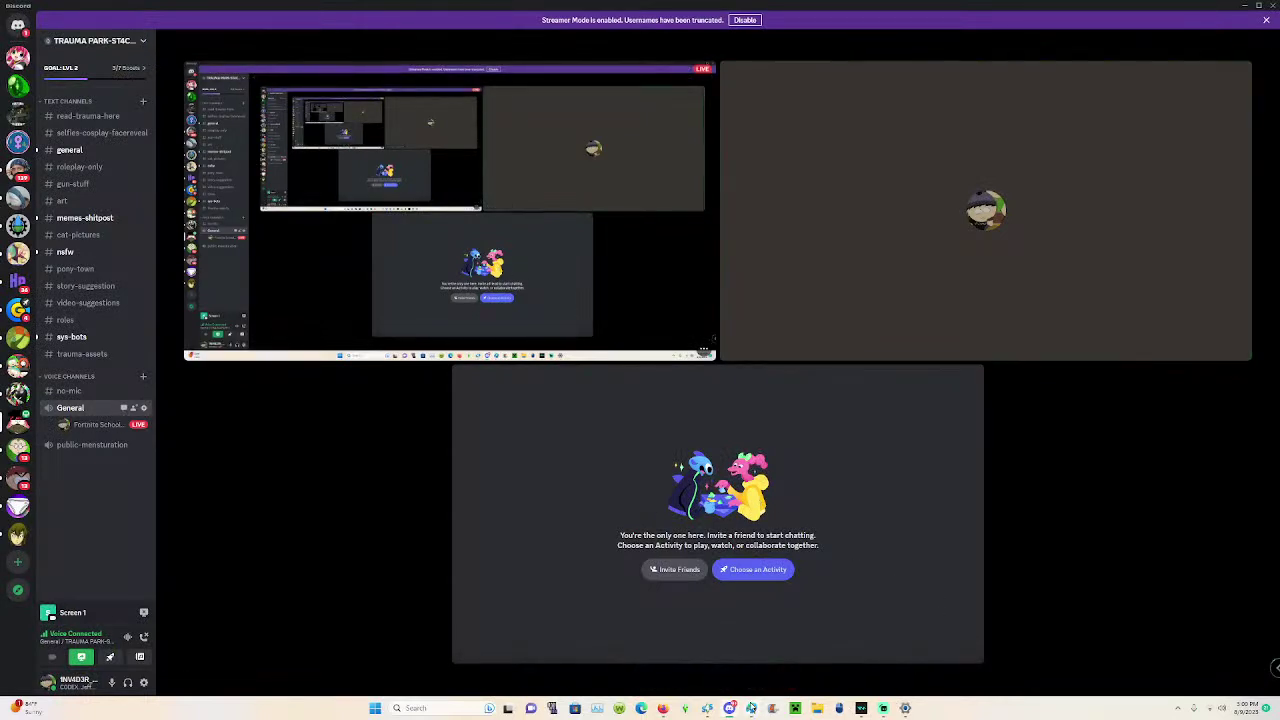
# Step: In the browser's Billy Joe Shaver tab, play the Set Me on Fire music video
pyautogui.click(663, 708)
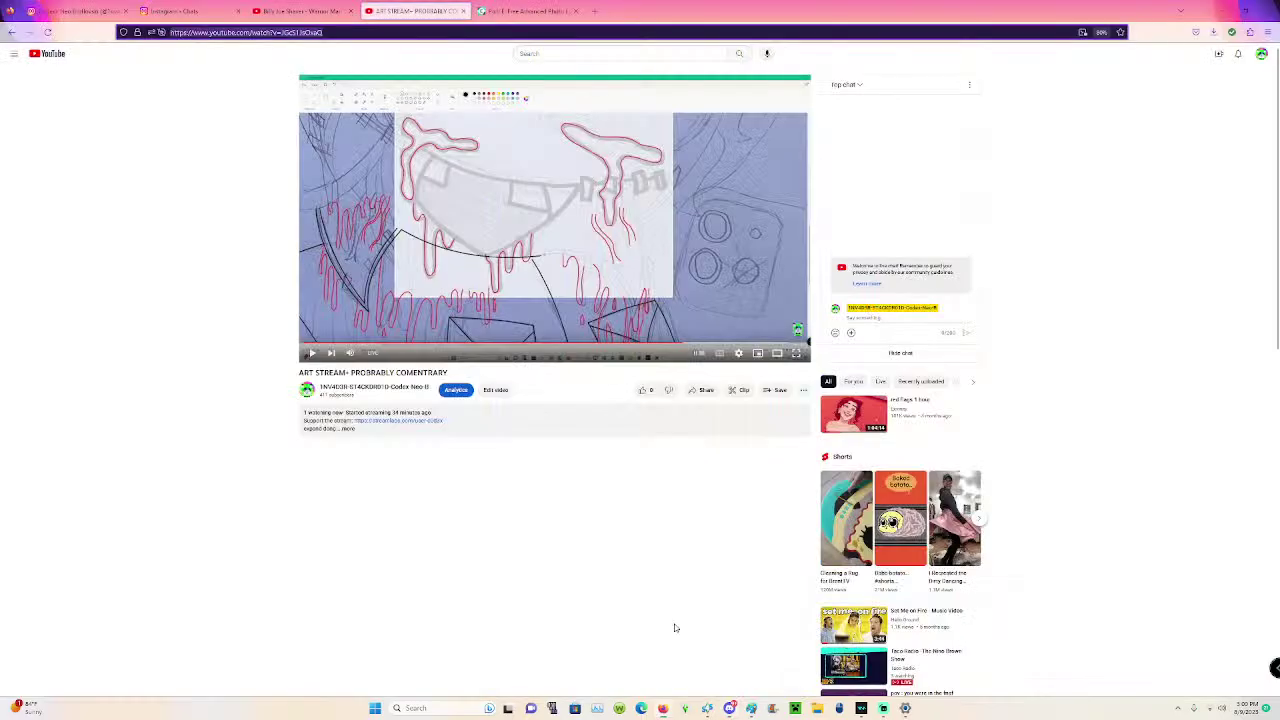
pyautogui.click(522, 10)
pyautogui.click(412, 10)
pyautogui.click(357, 7)
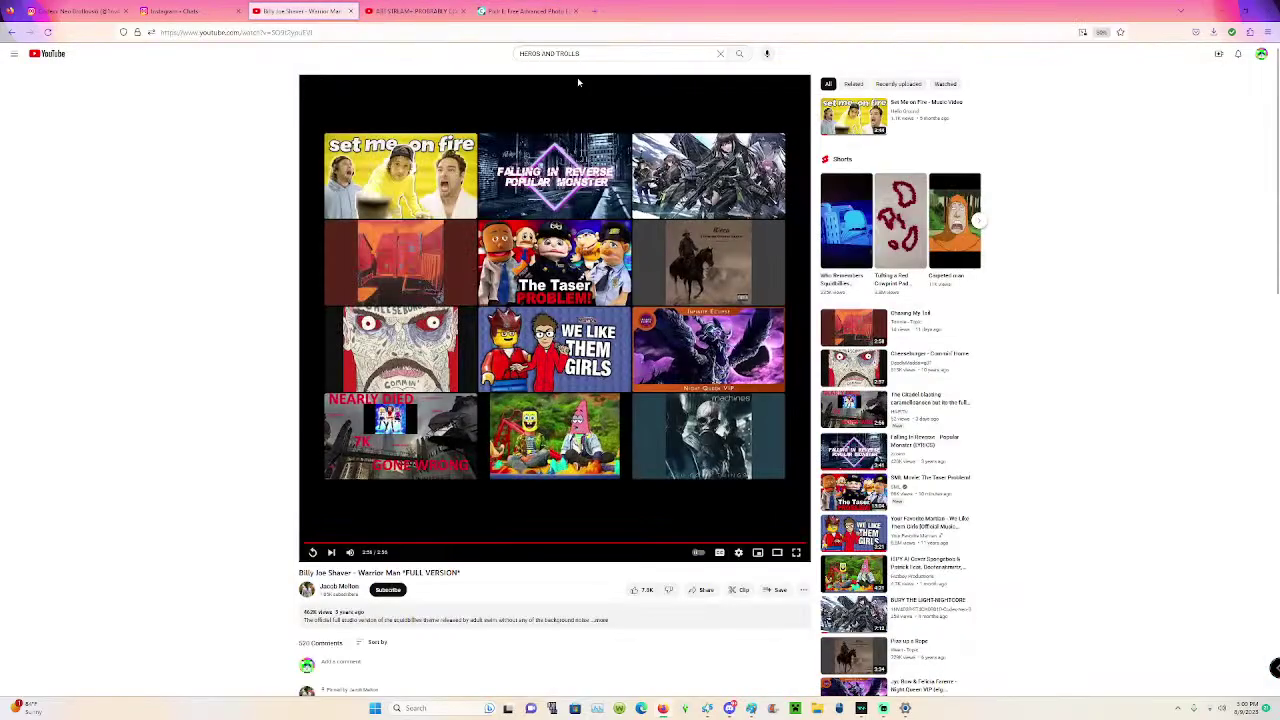
pyautogui.click(393, 180)
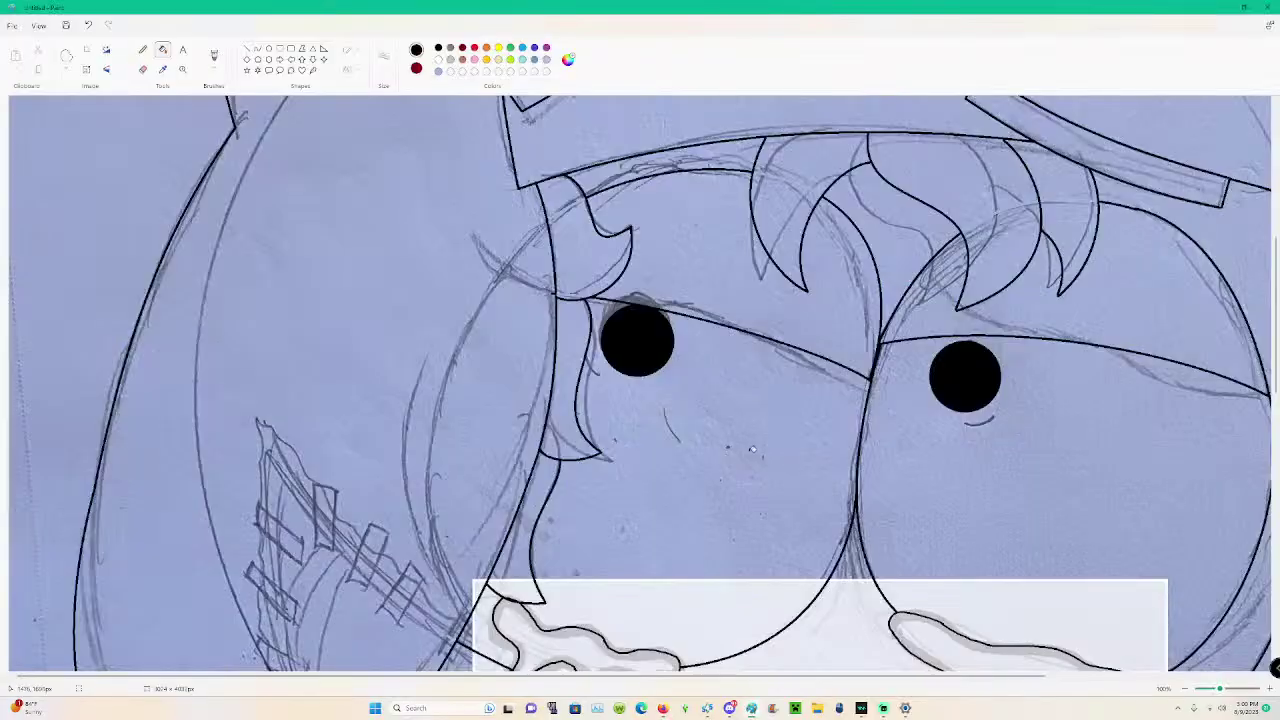
# Step: Zoom out to 50% and draw a short curve near the sketch's lower-right edge
pyautogui.scroll(-6, 750, 465)
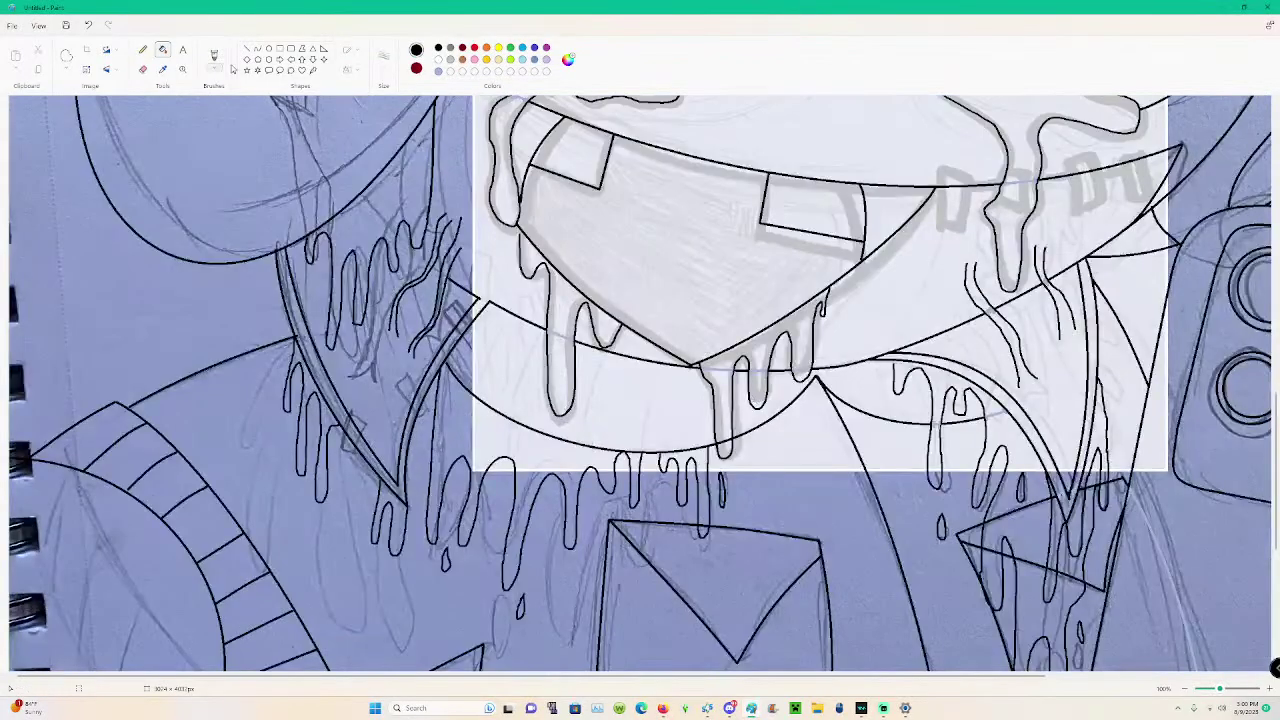
pyautogui.scroll(4, 640, 385)
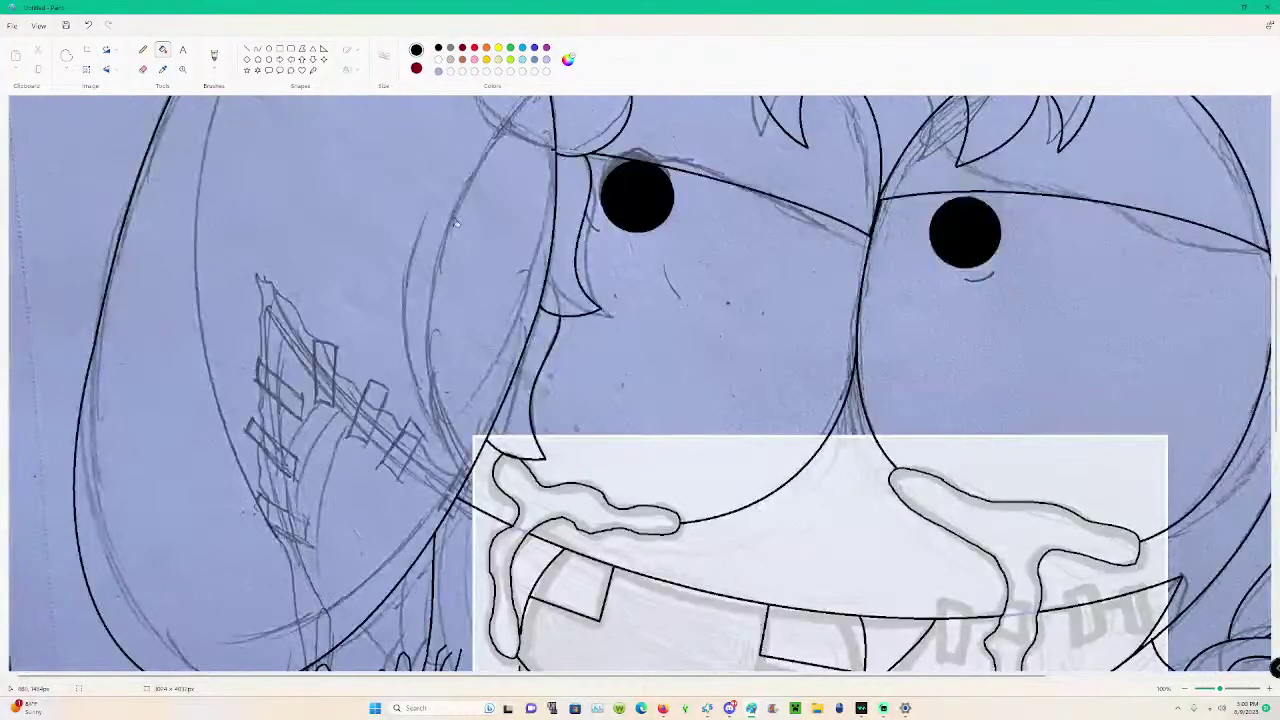
pyautogui.click(1184, 688)
pyautogui.scroll(-2, 765, 479)
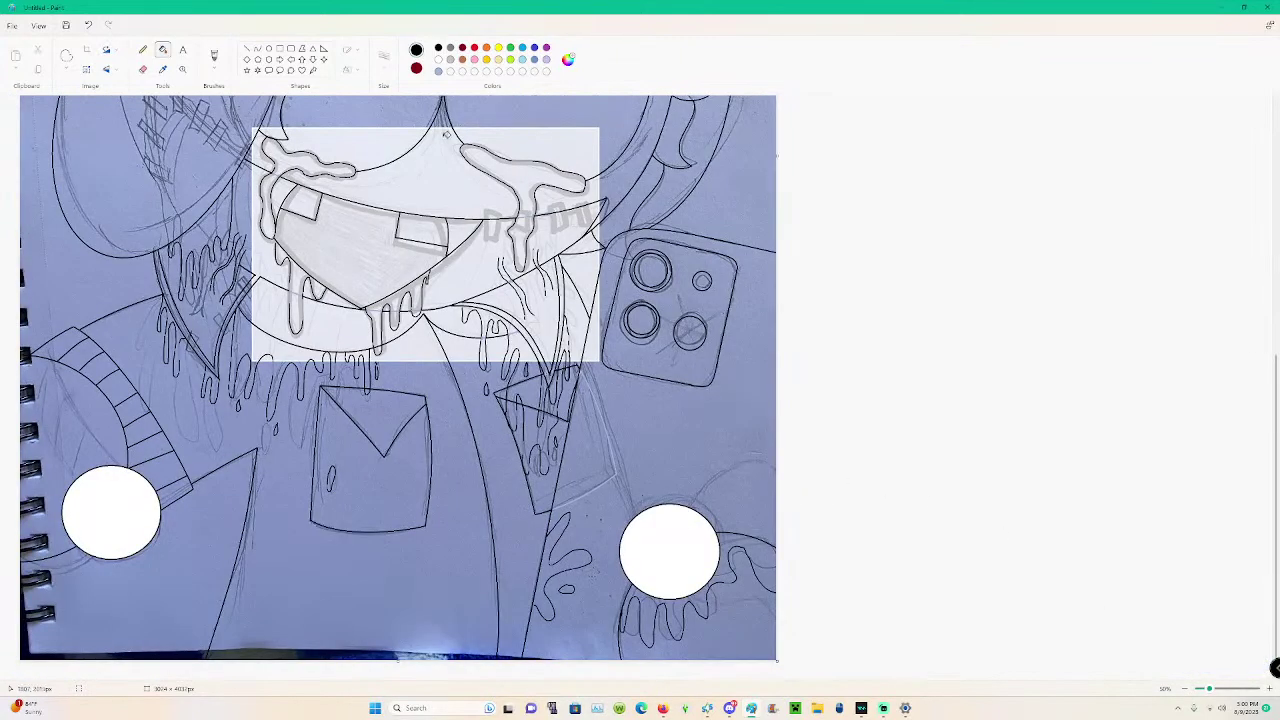
pyautogui.click(257, 50)
pyautogui.moveTo(690, 508)
pyautogui.mouseDown()
pyautogui.moveTo(768, 466)
pyautogui.moveTo(693, 448)
pyautogui.moveTo(707, 421)
pyautogui.moveTo(791, 476)
pyautogui.moveTo(764, 463)
pyautogui.mouseUp()
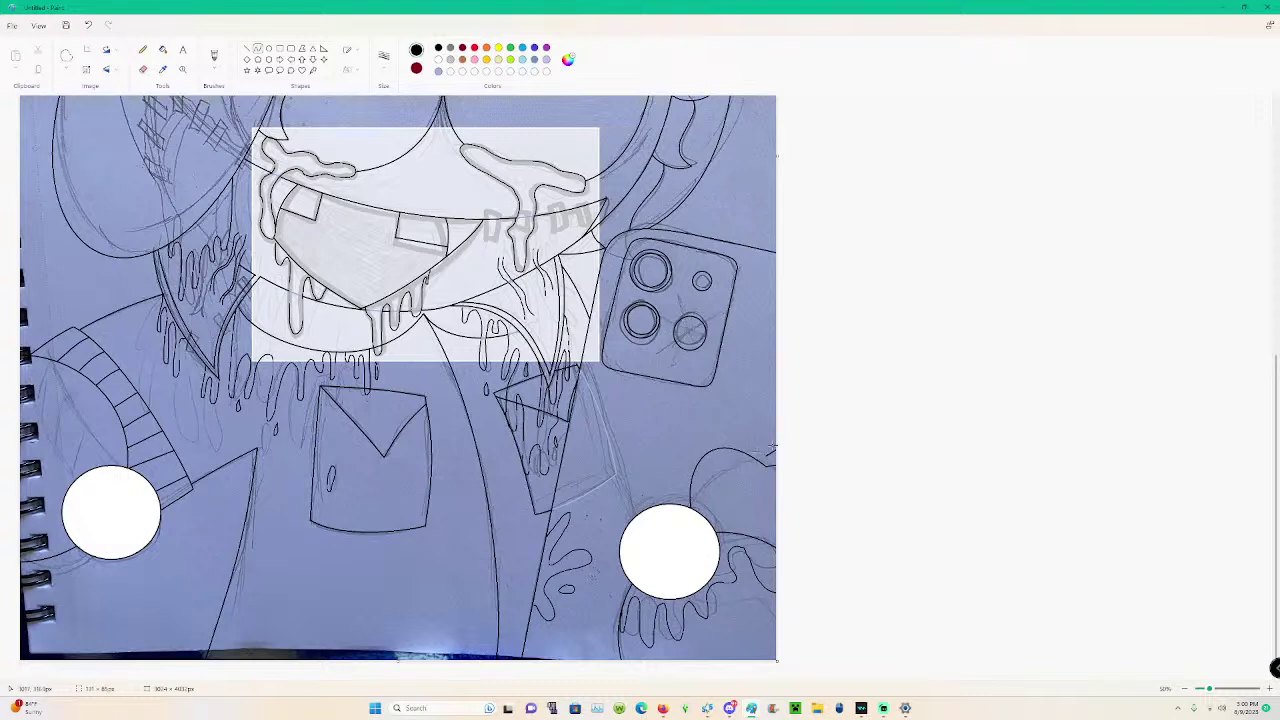
pyautogui.moveTo(766, 454)
pyautogui.mouseDown()
pyautogui.moveTo(793, 450)
pyautogui.moveTo(769, 449)
pyautogui.moveTo(778, 456)
pyautogui.mouseUp()
pyautogui.click(811, 487)
# Step: Check the live stream in Streamlabs Desktop, then return to the Paint drawing
pyautogui.scroll(5, 829, 471)
pyautogui.scroll(-5, 728, 425)
pyautogui.click(884, 708)
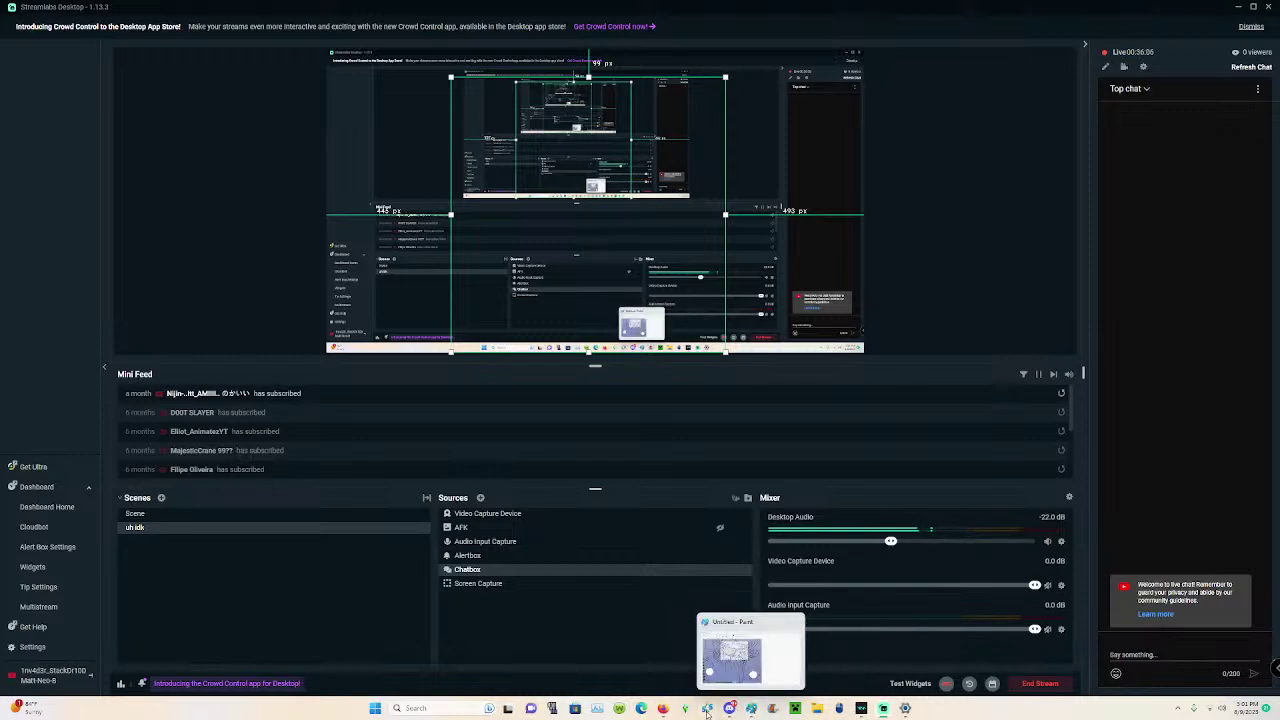
pyautogui.click(750, 708)
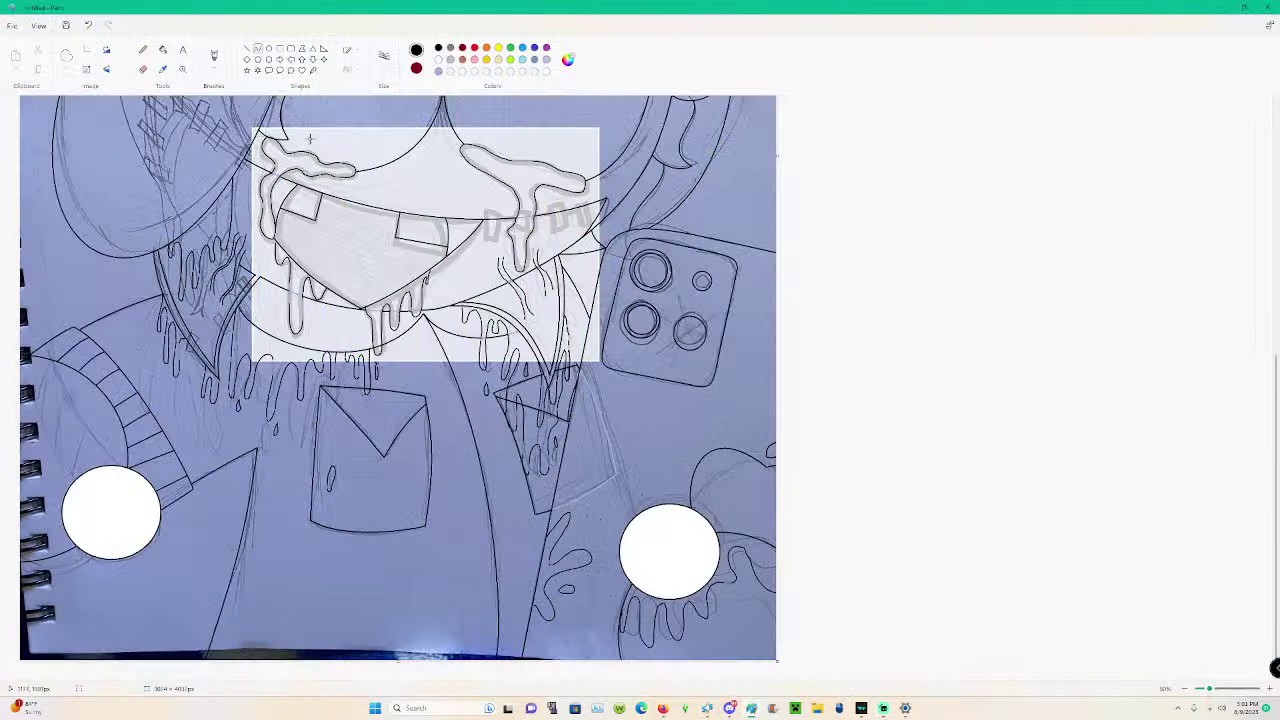
# Step: At 100% zoom, curve a line along a left drip and choose a new line thickness
pyautogui.click(1269, 688)
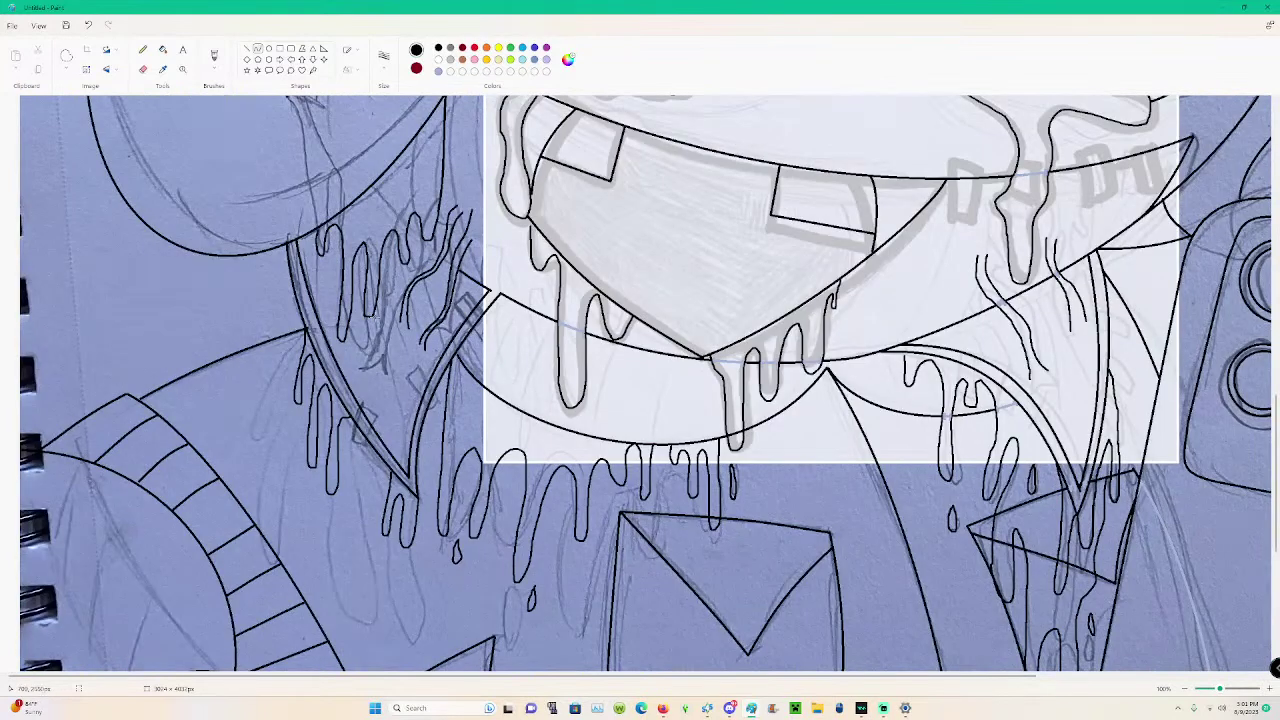
pyautogui.moveTo(372, 316); pyautogui.dragTo(378, 430)
pyautogui.moveTo(382, 380)
pyautogui.mouseDown()
pyautogui.moveTo(428, 405)
pyautogui.moveTo(470, 400)
pyautogui.moveTo(488, 350)
pyautogui.moveTo(373, 311)
pyautogui.mouseUp()
pyautogui.click(384, 57)
pyautogui.click(400, 165)
pyautogui.click(384, 57)
pyautogui.click(383, 57)
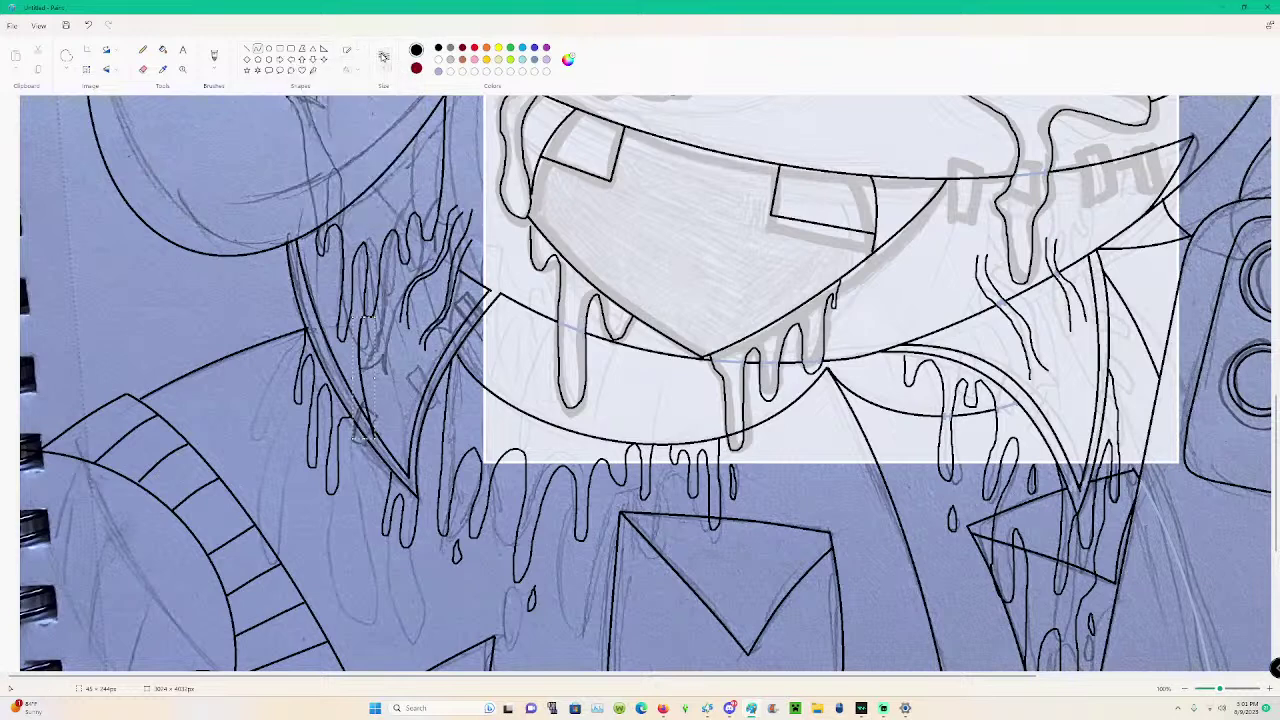
pyautogui.click(384, 57)
pyautogui.click(495, 300)
pyautogui.click(384, 57)
pyautogui.click(405, 133)
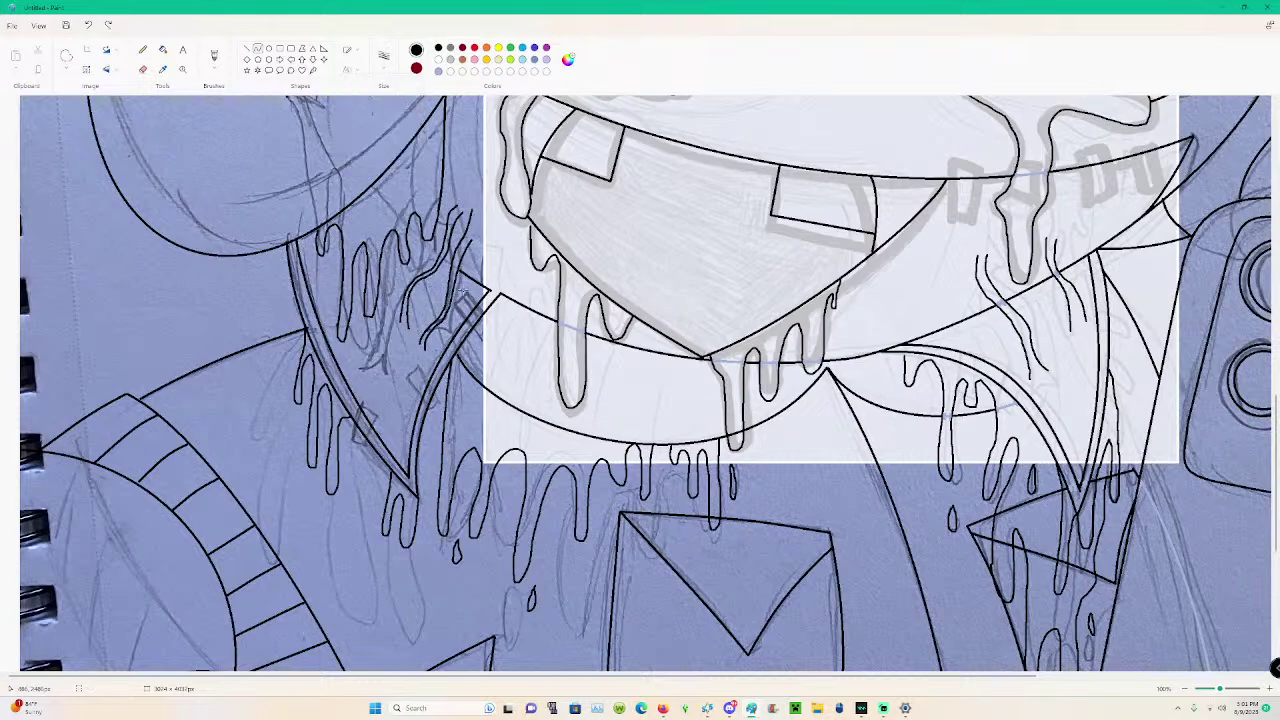
# Step: Pencil over the drip strands left of the mouth box, using Ctrl+Z/Ctrl+Y to fix strokes
pyautogui.moveTo(445, 265)
pyautogui.mouseDown()
pyautogui.moveTo(403, 472)
pyautogui.moveTo(413, 312)
pyautogui.moveTo(404, 466)
pyautogui.moveTo(380, 310)
pyautogui.mouseUp()
pyautogui.moveTo(396, 236); pyautogui.dragTo(372, 424)
pyautogui.moveTo(394, 258); pyautogui.dragTo(376, 442)
pyautogui.moveTo(397, 236); pyautogui.dragTo(378, 416)
pyautogui.hotkey('ctrl', 'z')
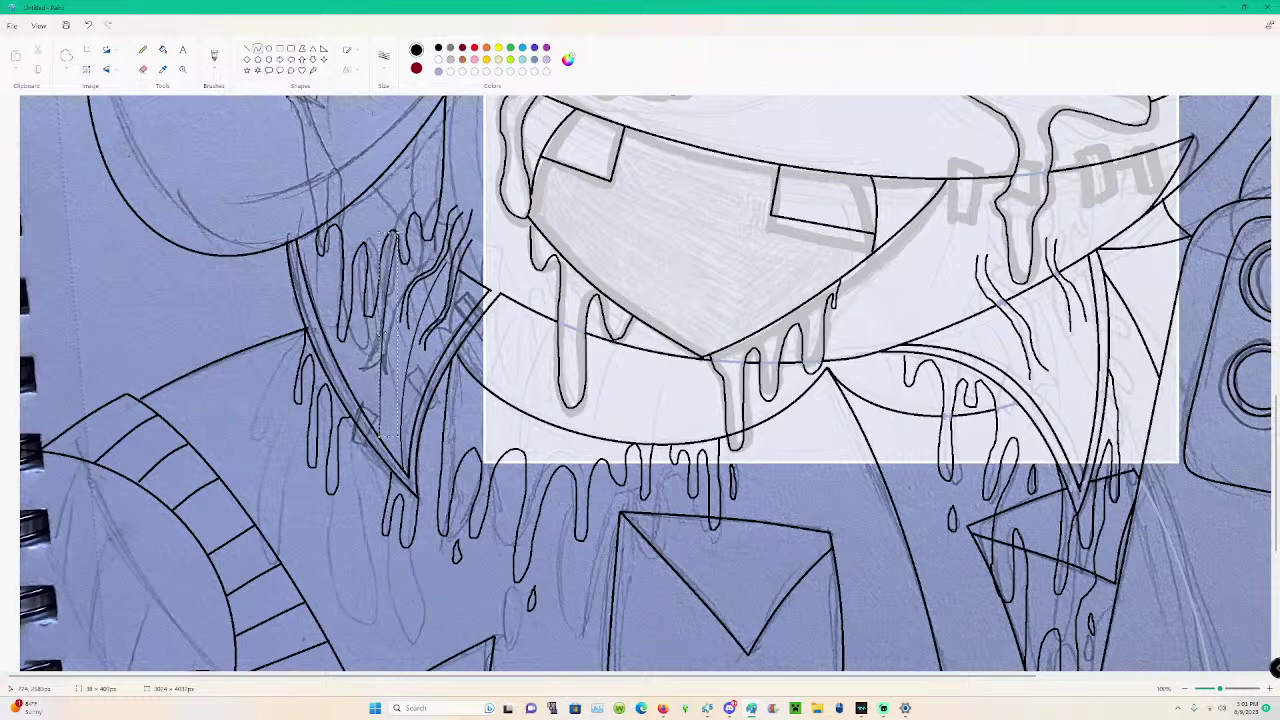
pyautogui.hotkey('ctrl', 'y')
pyautogui.moveTo(338, 229); pyautogui.dragTo(322, 310)
pyautogui.moveTo(336, 232)
pyautogui.mouseDown()
pyautogui.moveTo(320, 318)
pyautogui.moveTo(320, 303)
pyautogui.mouseUp()
pyautogui.hotkey('ctrl', 'z')
pyautogui.hotkey('ctrl', 'y')
# Step: Select and resize thin strips near the mouth box edge, then clear the selection
pyautogui.scroll(3, 447, 424)
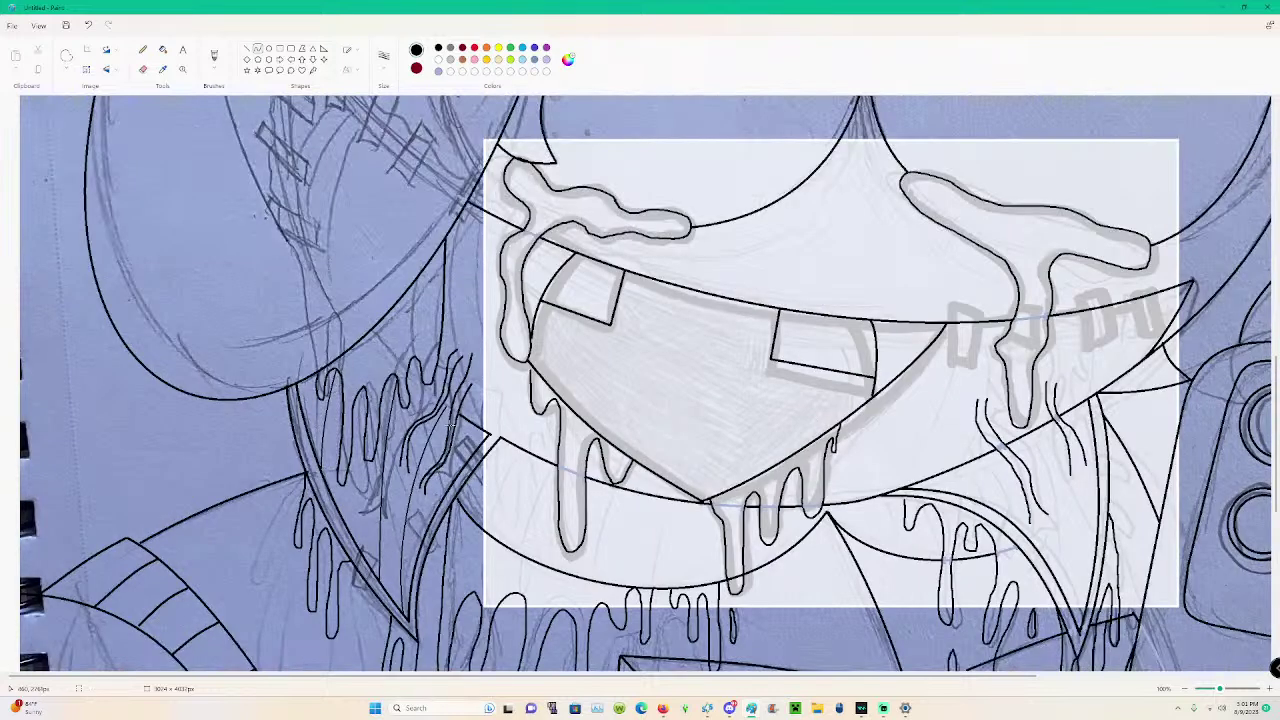
pyautogui.moveTo(497, 221); pyautogui.dragTo(487, 272)
pyautogui.moveTo(472, 210); pyautogui.dragTo(451, 354)
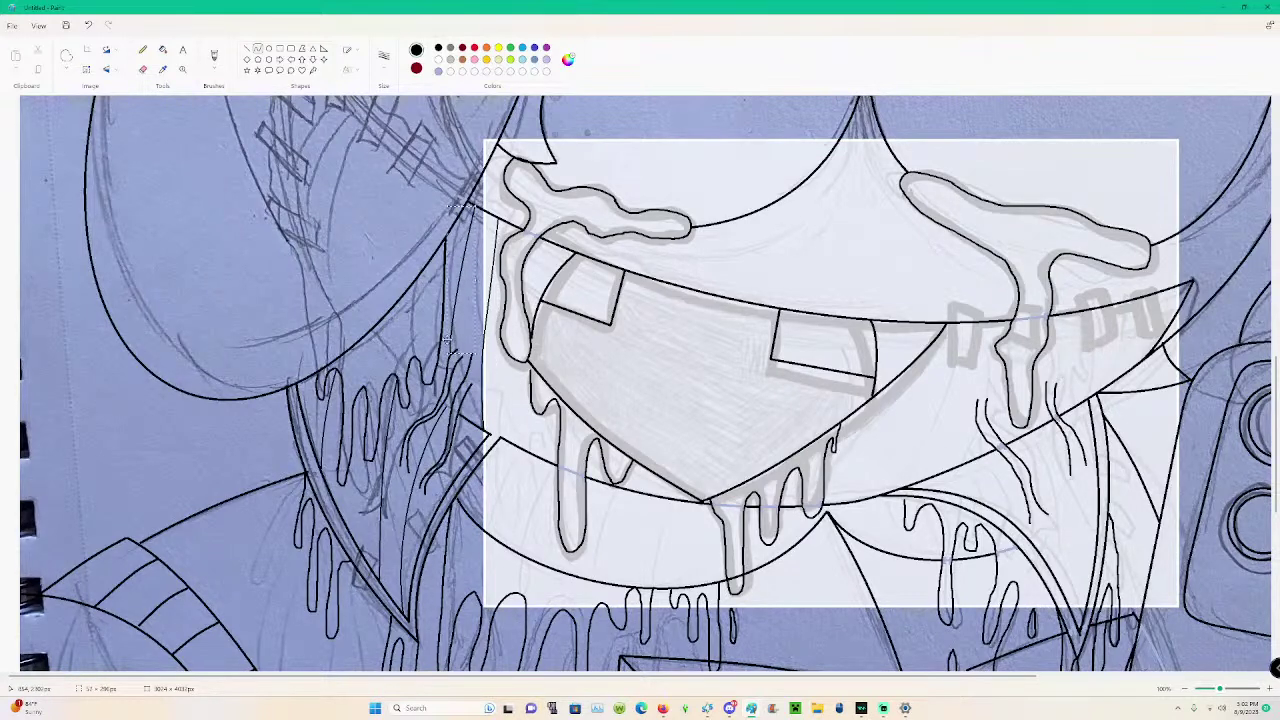
pyautogui.moveTo(500, 431); pyautogui.dragTo(510, 354)
pyautogui.click(526, 404)
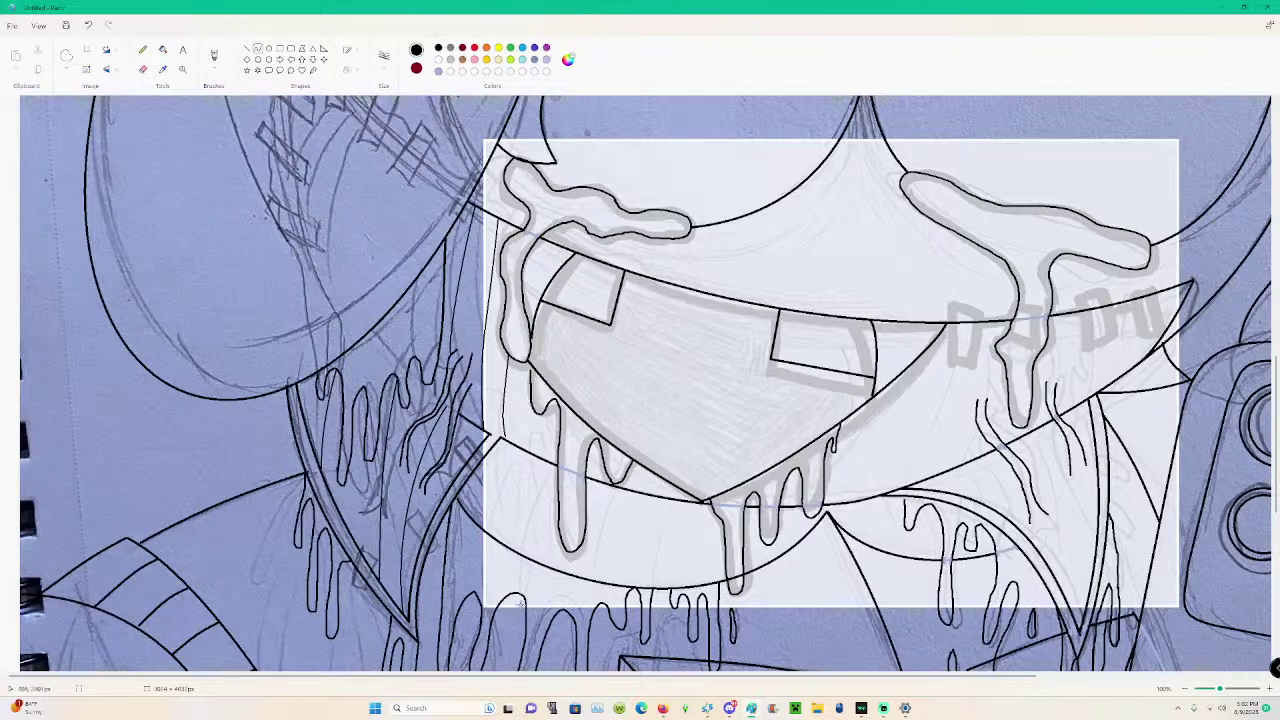
# Step: Select and delete the small stray line fragment near the mouth
pyautogui.hscroll(5, 524, 672)
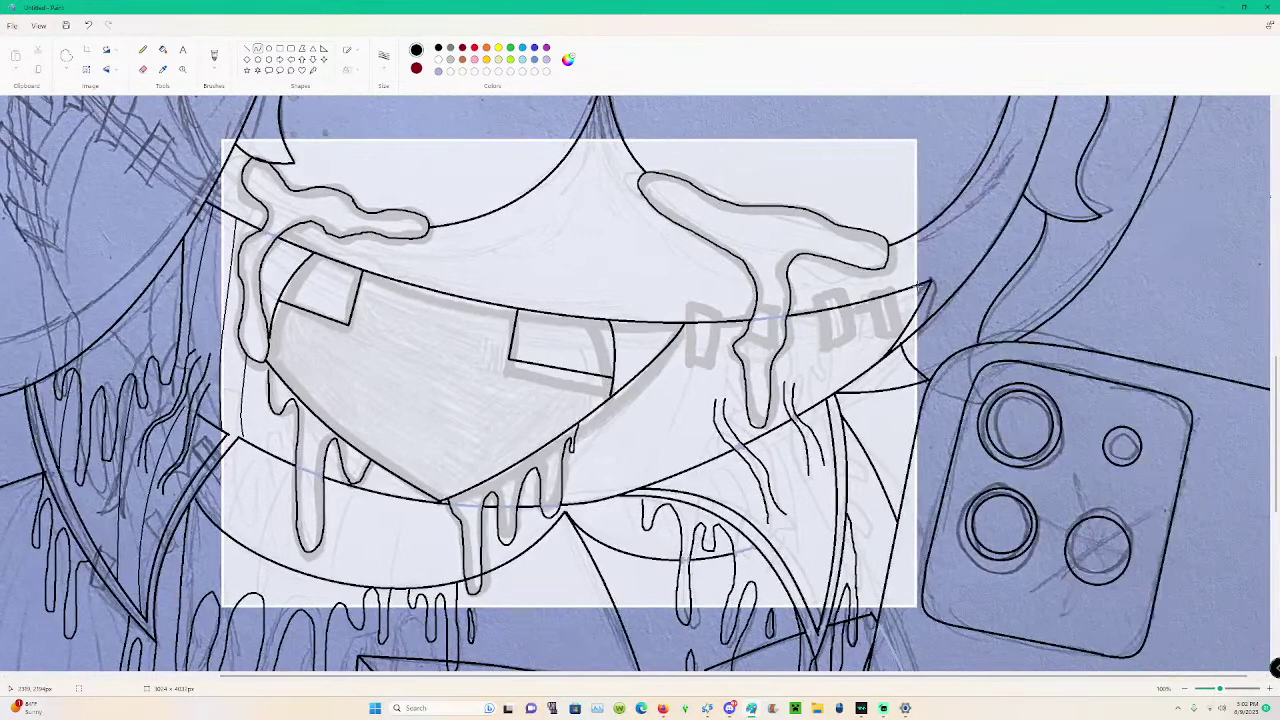
pyautogui.moveTo(919, 285)
pyautogui.mouseDown()
pyautogui.moveTo(905, 322)
pyautogui.moveTo(876, 330)
pyautogui.moveTo(864, 370)
pyautogui.moveTo(876, 322)
pyautogui.moveTo(873, 340)
pyautogui.mouseUp()
pyautogui.press('Delete')
# Step: Draw four thin vertical tooth lines across the right side of the grinning mouth
pyautogui.click(898, 343)
pyautogui.moveTo(830, 311); pyautogui.dragTo(819, 396)
pyautogui.moveTo(733, 322)
pyautogui.mouseDown()
pyautogui.moveTo(730, 430)
pyautogui.moveTo(733, 390)
pyautogui.mouseUp()
pyautogui.moveTo(697, 324)
pyautogui.mouseDown()
pyautogui.moveTo(680, 472)
pyautogui.moveTo(684, 424)
pyautogui.mouseUp()
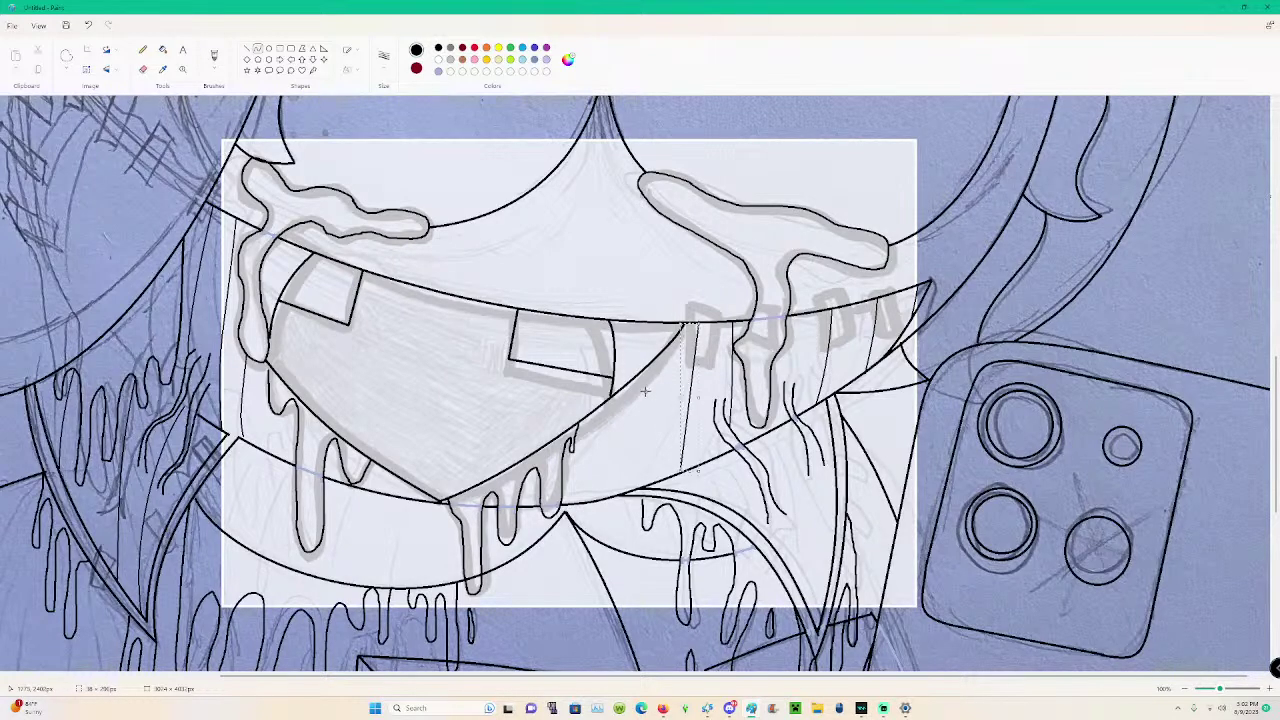
pyautogui.moveTo(643, 373); pyautogui.dragTo(622, 492)
# Step: Draw one more vertical tooth line and two bent drool strands in the mouth's right side
pyautogui.scroll(-3, 754, 438)
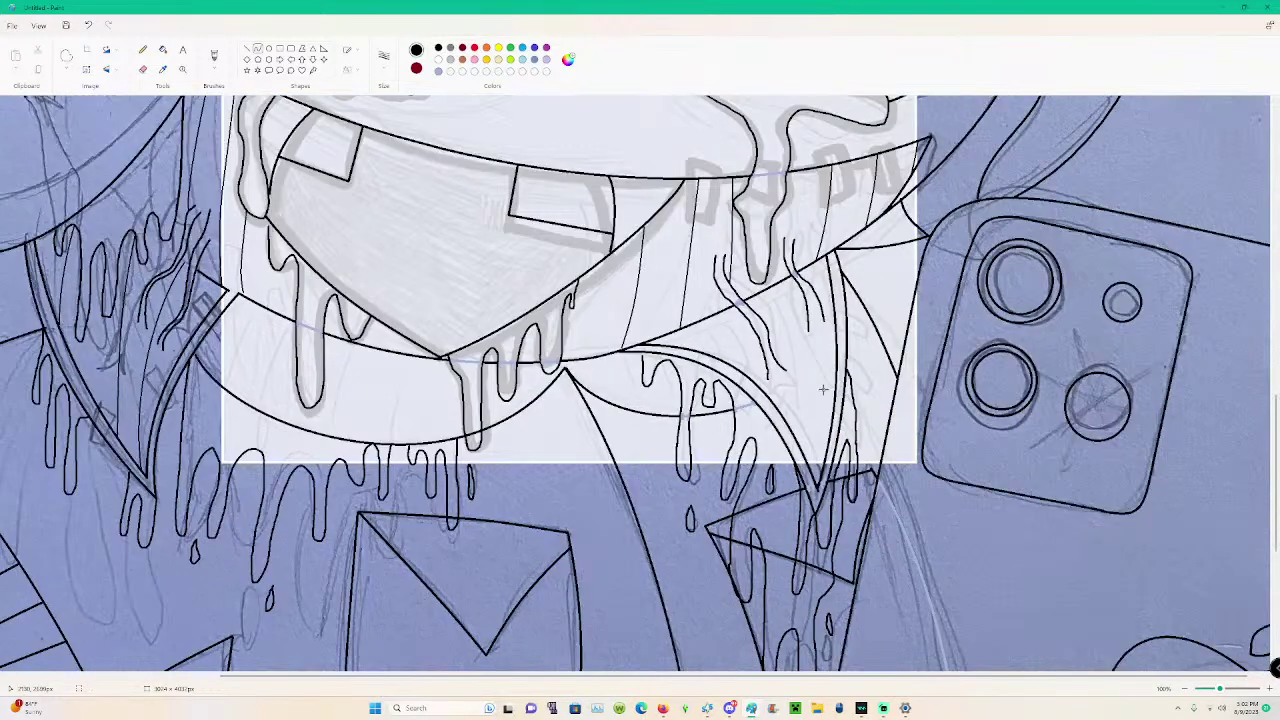
pyautogui.moveTo(778, 285); pyautogui.dragTo(798, 424)
pyautogui.moveTo(728, 308)
pyautogui.mouseDown()
pyautogui.moveTo(754, 380)
pyautogui.moveTo(752, 358)
pyautogui.moveTo(702, 334)
pyautogui.moveTo(710, 356)
pyautogui.moveTo(702, 346)
pyautogui.mouseUp()
pyautogui.moveTo(810, 264)
pyautogui.mouseDown()
pyautogui.moveTo(834, 350)
pyautogui.moveTo(823, 292)
pyautogui.moveTo(838, 330)
pyautogui.mouseUp()
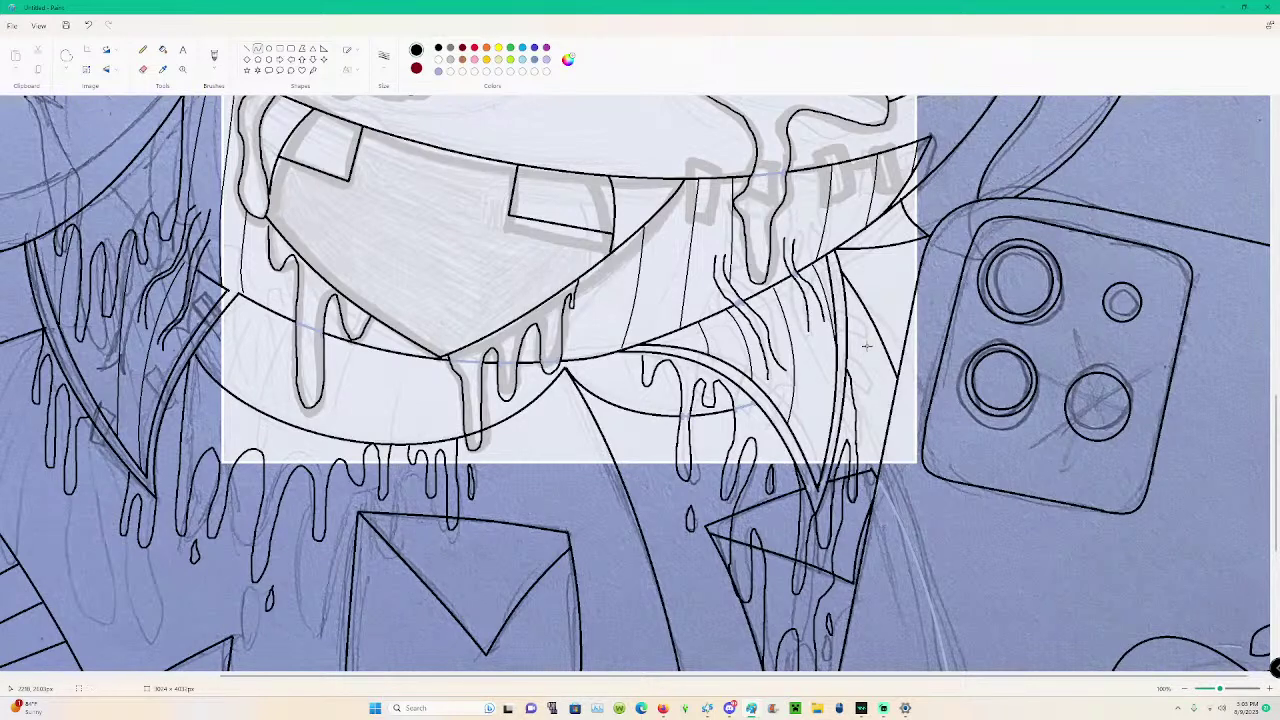
pyautogui.scroll(-3, 867, 345)
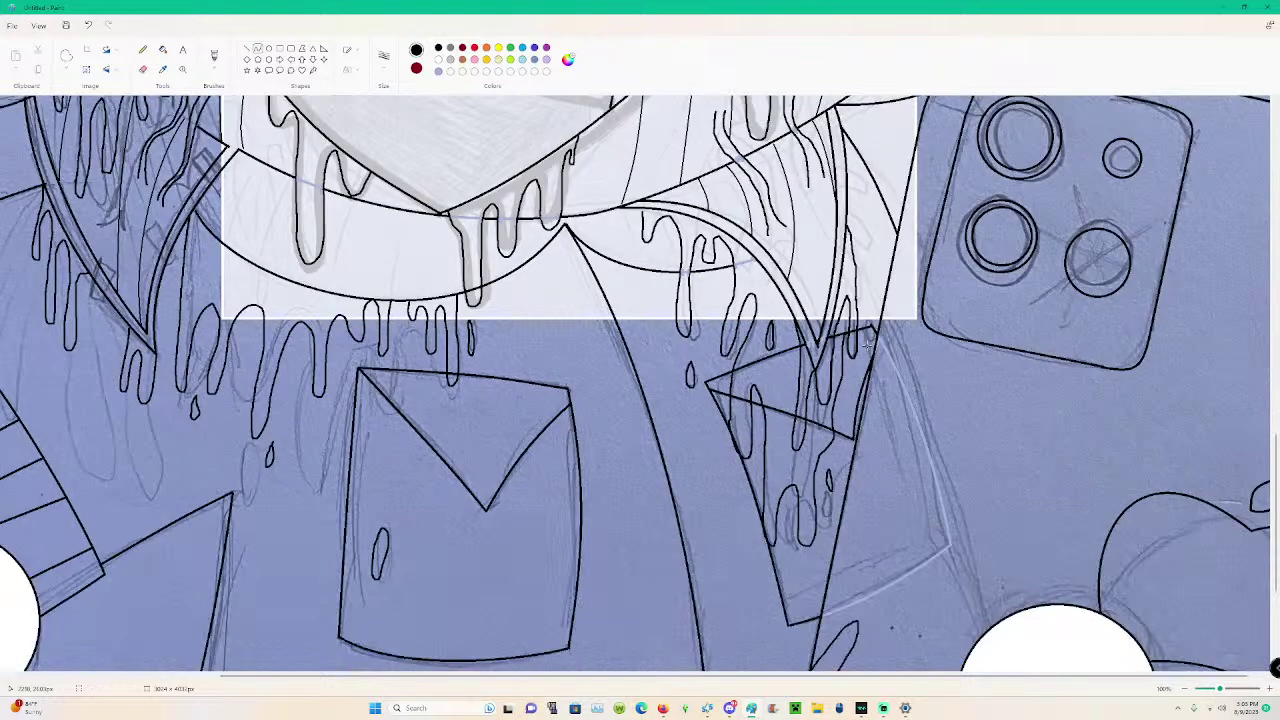
pyautogui.scroll(-3, 867, 345)
pyautogui.scroll(6, 867, 345)
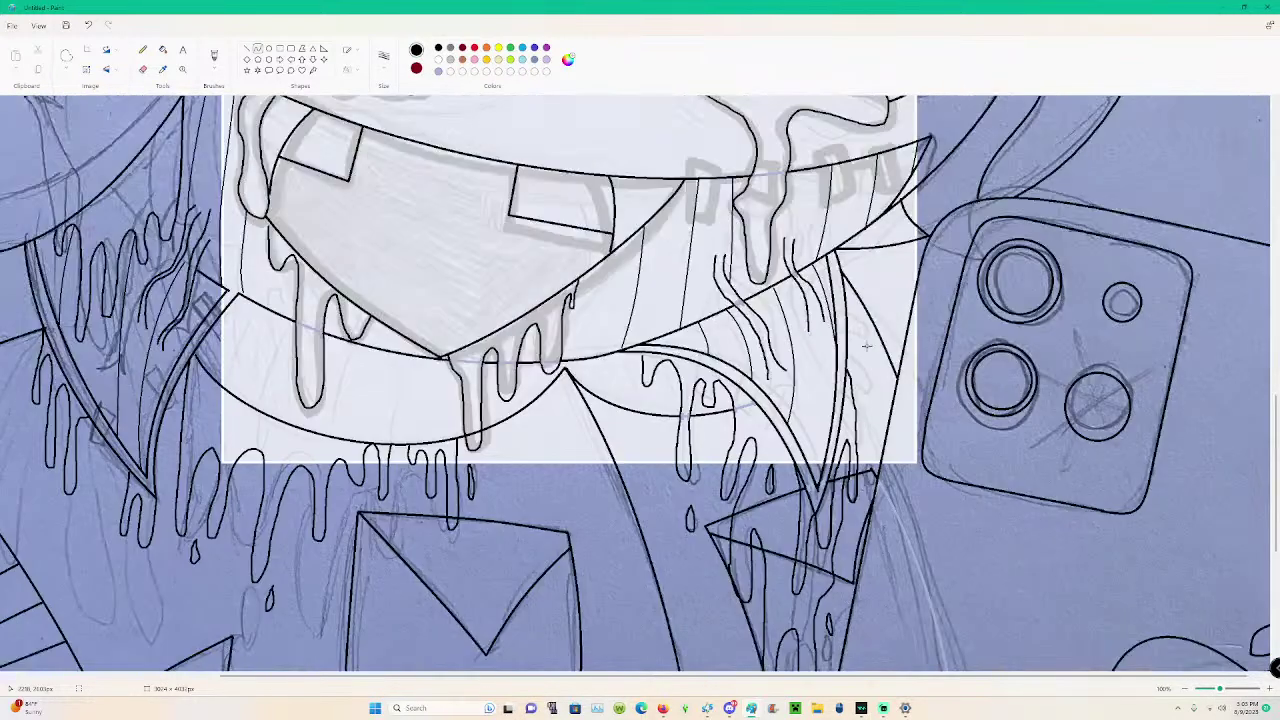
pyautogui.scroll(3, 867, 345)
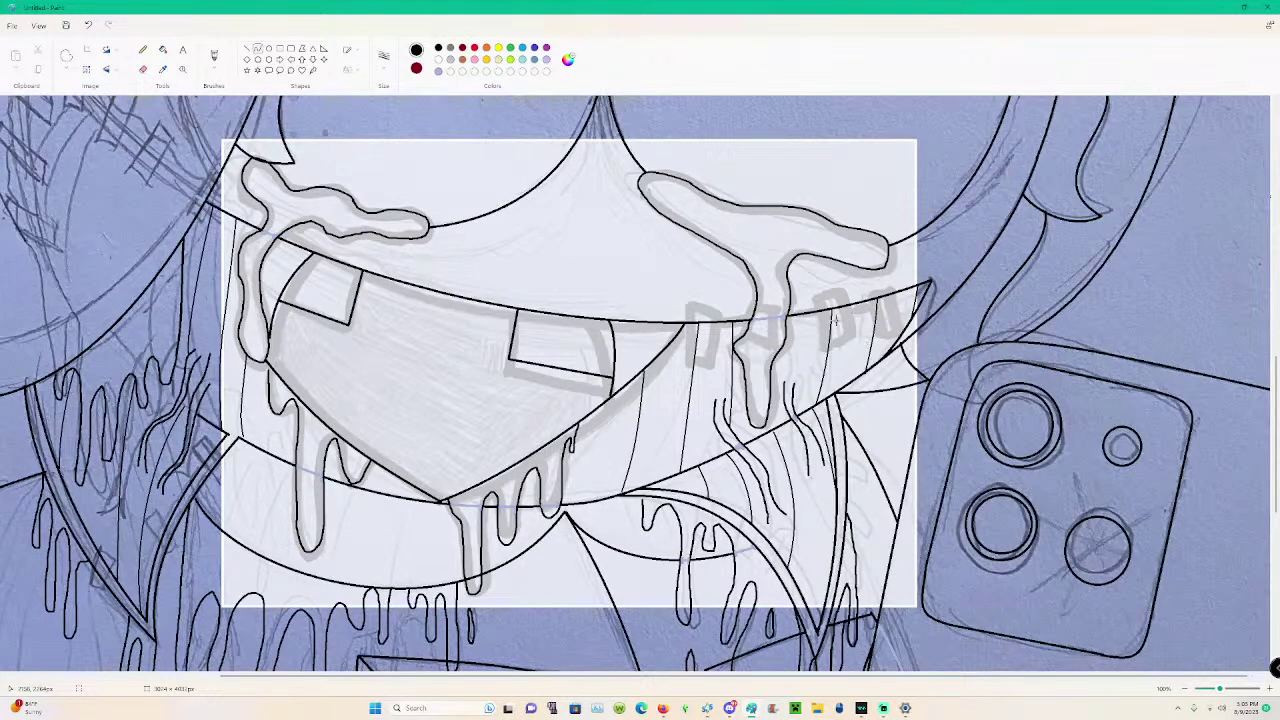
pyautogui.scroll(-3, 835, 318)
pyautogui.scroll(3, 874, 354)
pyautogui.scroll(12, 792, 364)
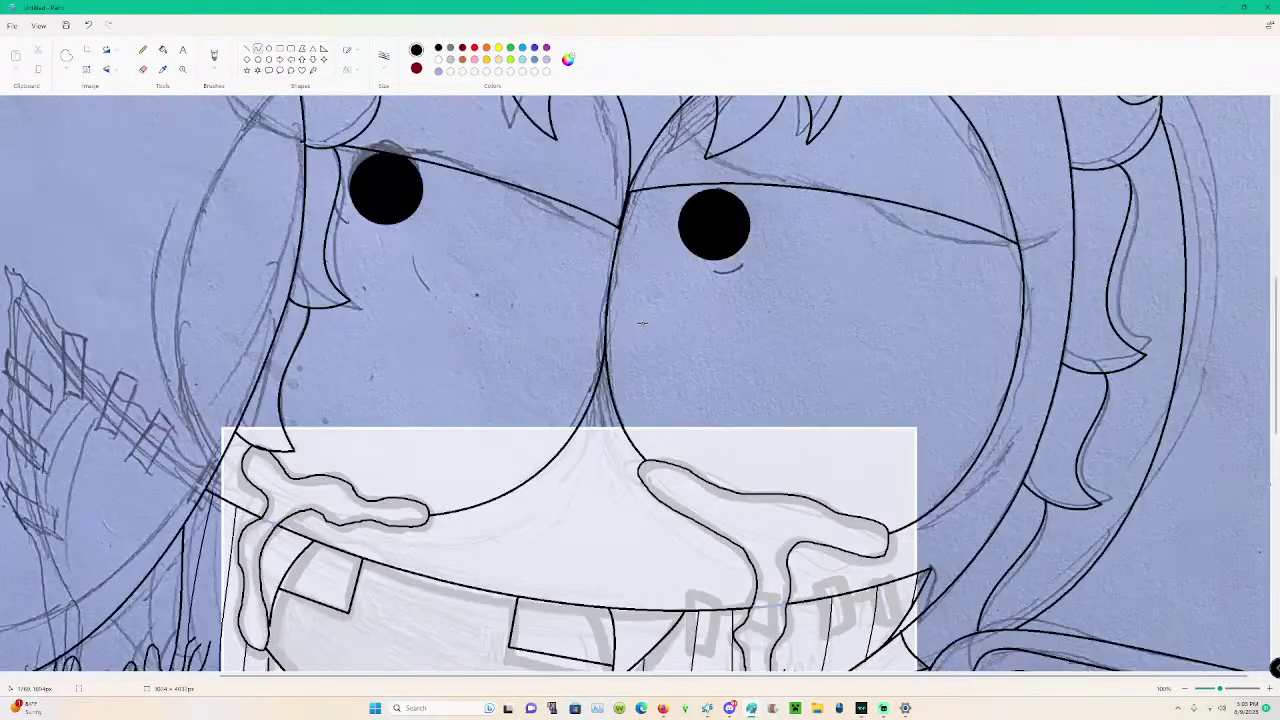
pyautogui.scroll(-15, 802, 374)
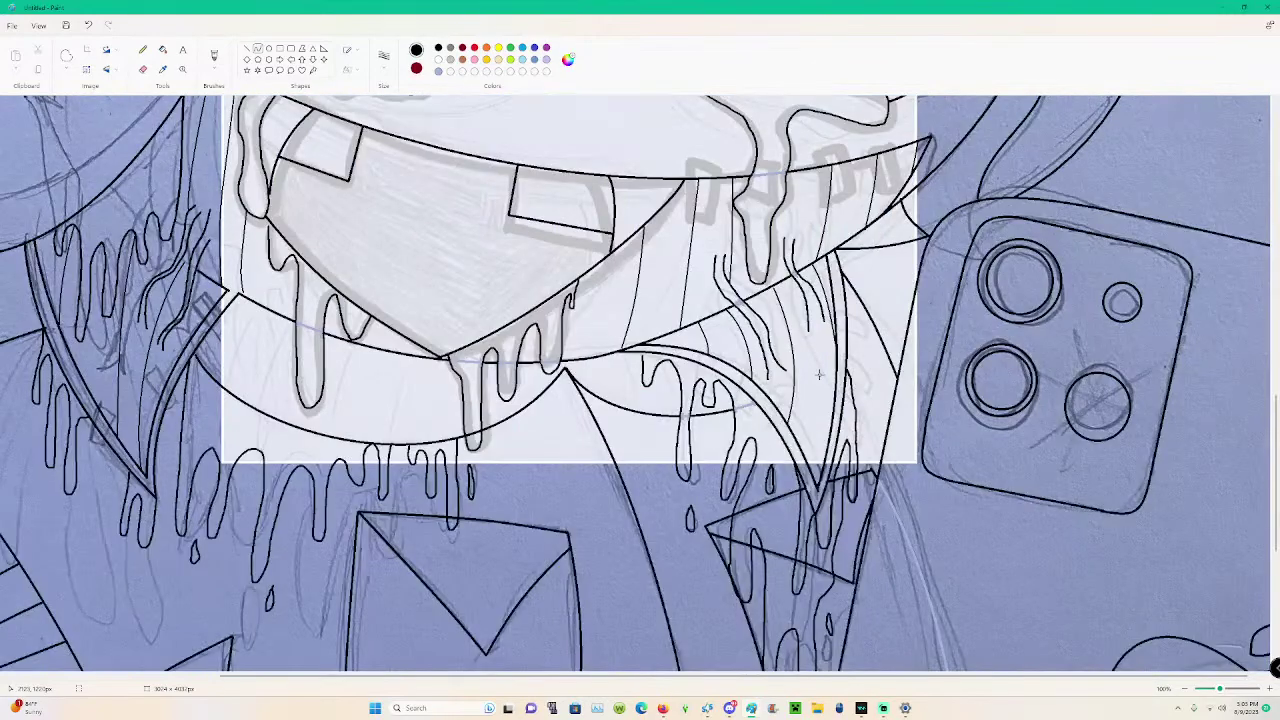
pyautogui.scroll(3, 820, 373)
pyautogui.scroll(9, 818, 373)
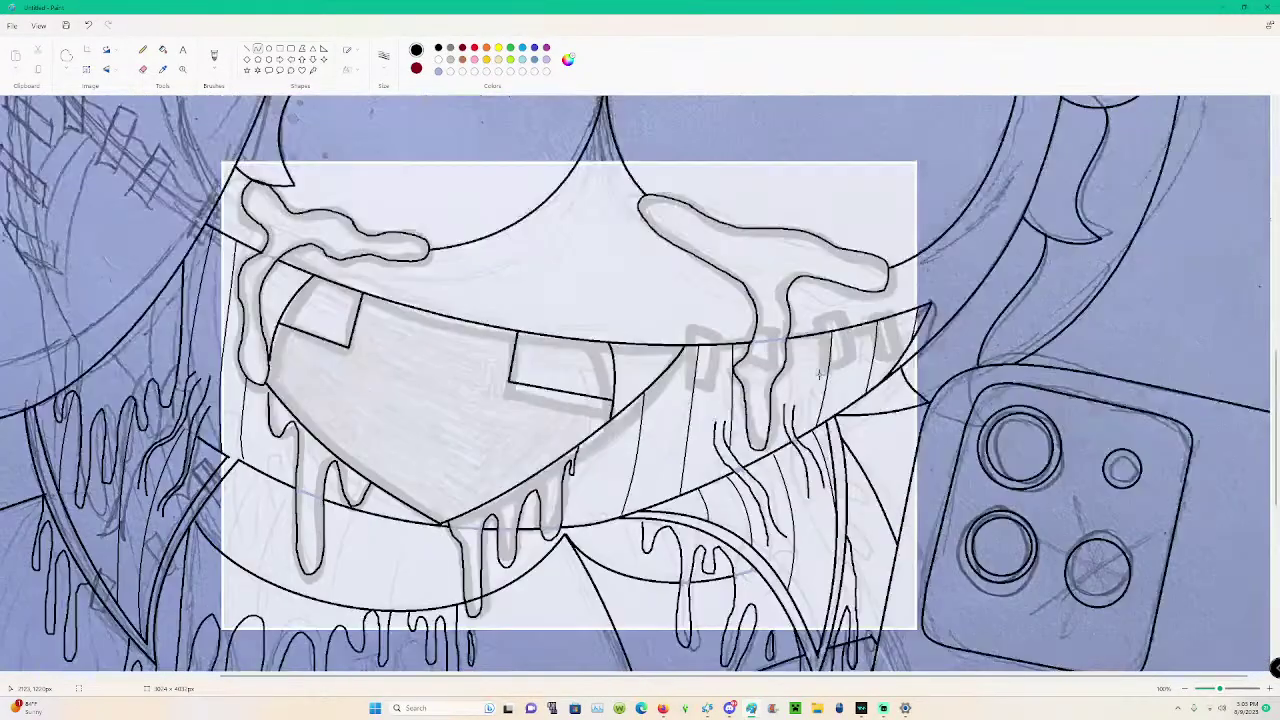
pyautogui.scroll(-3, 845, 490)
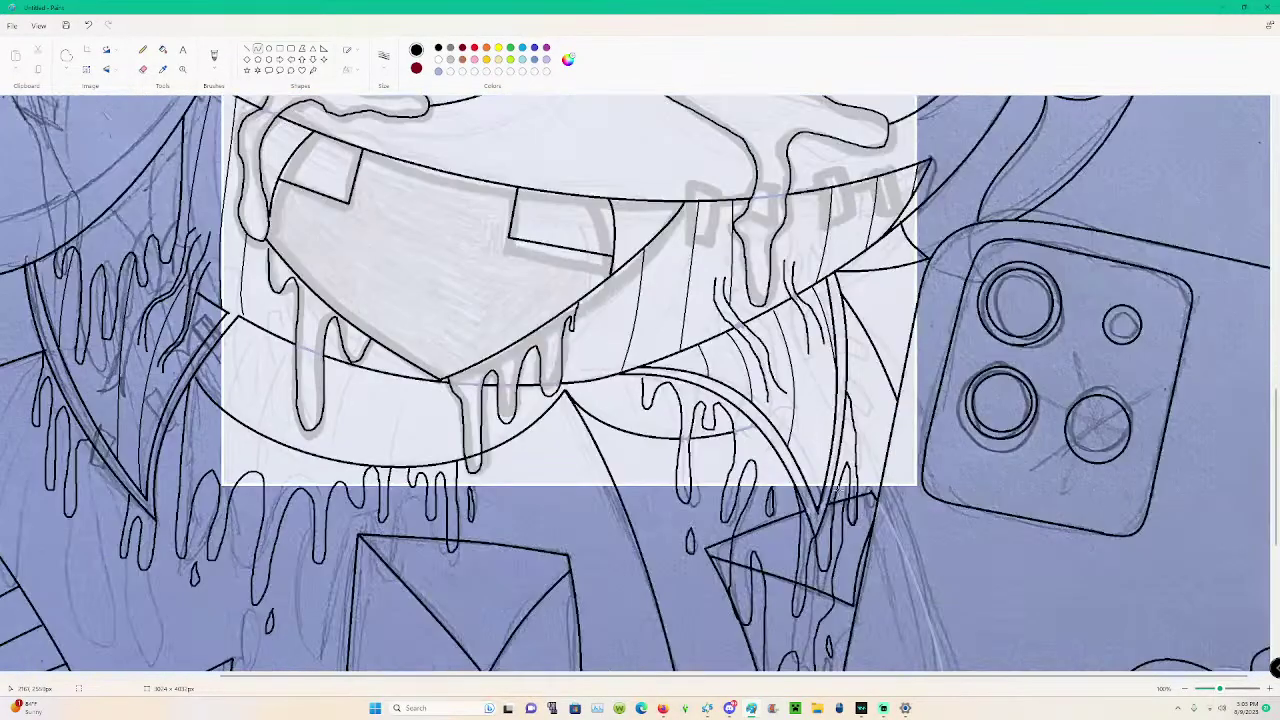
pyautogui.scroll(-2, 886, 503)
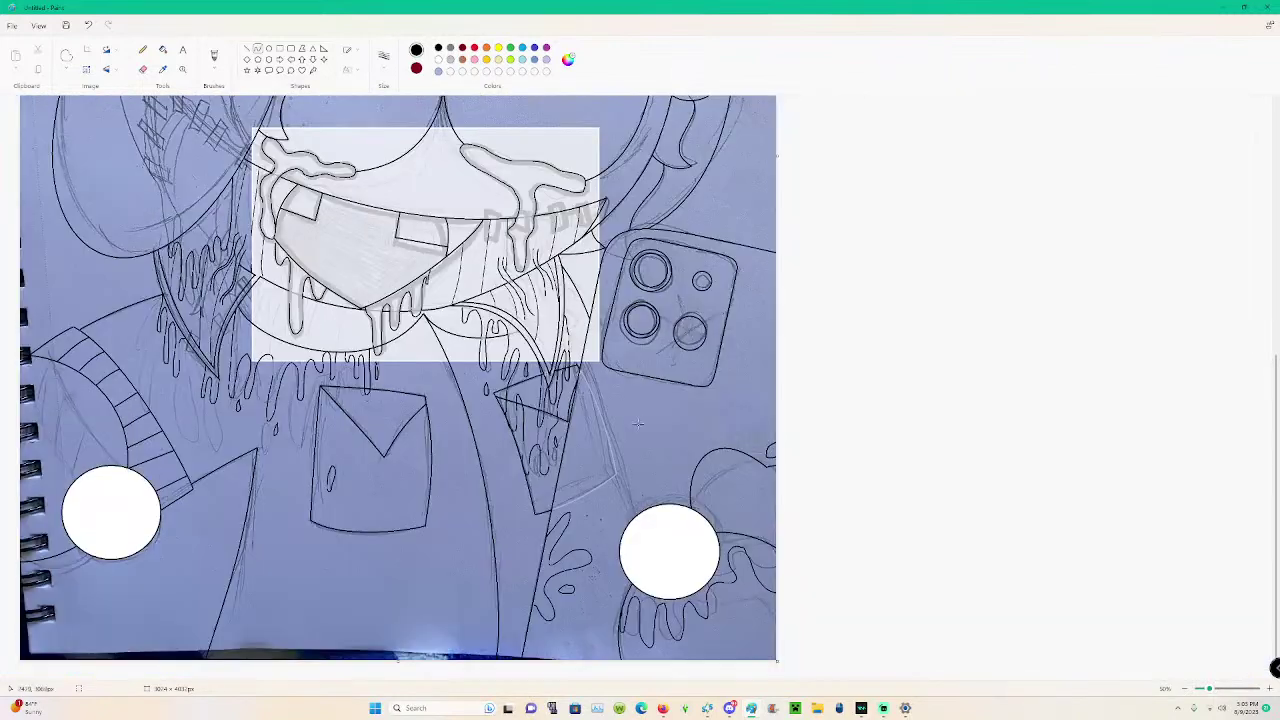
pyautogui.scroll(3, 638, 425)
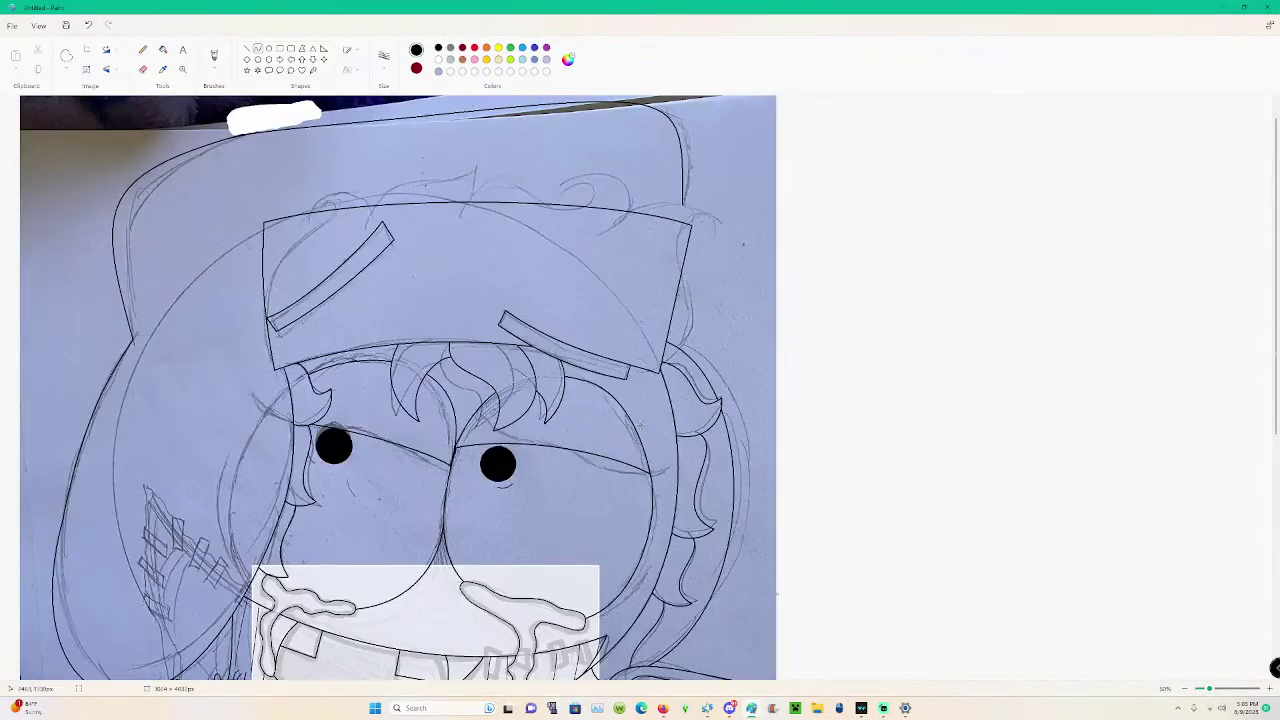
pyautogui.scroll(-9, 640, 425)
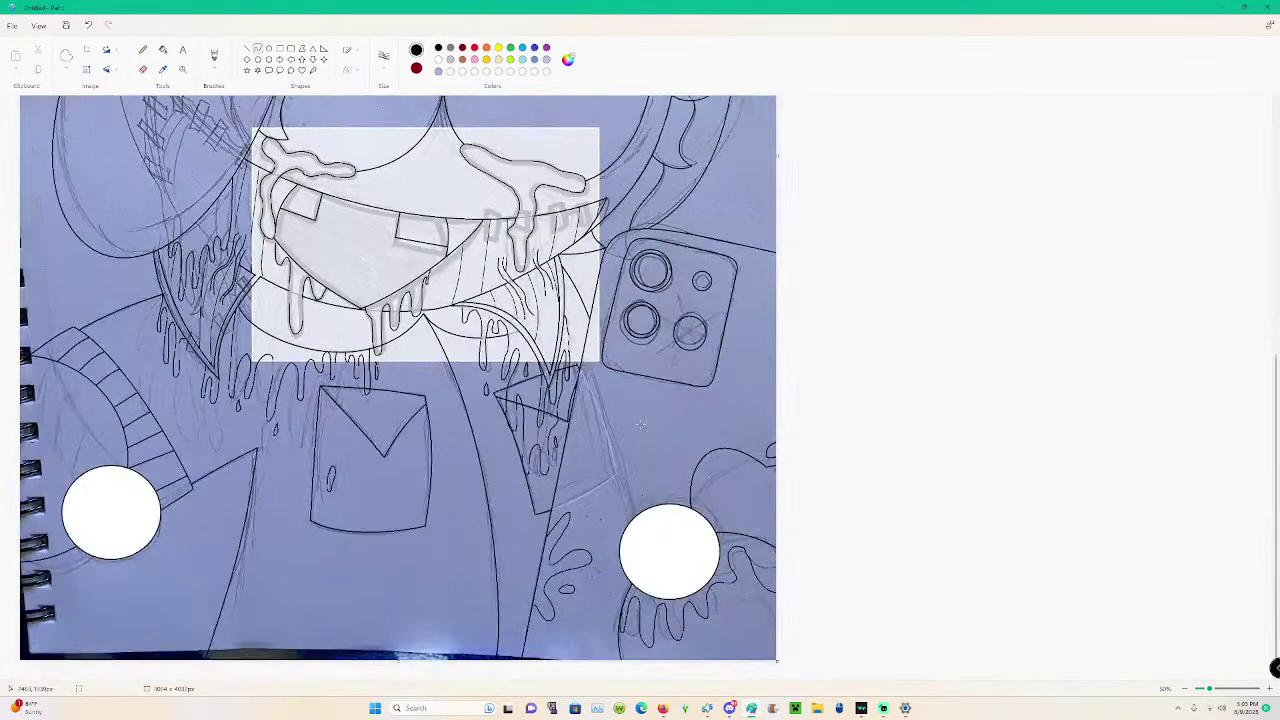
pyautogui.scroll(6, 640, 425)
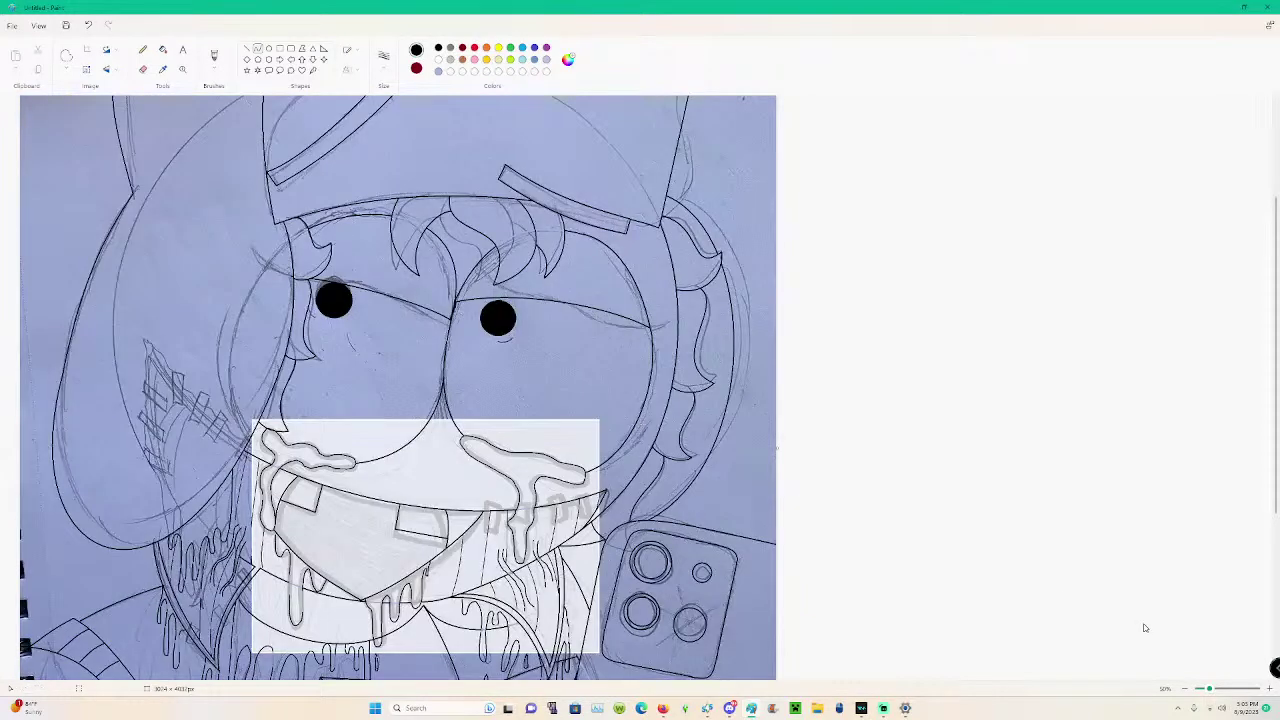
pyautogui.click(1269, 688)
pyautogui.scroll(-10, 809, 470)
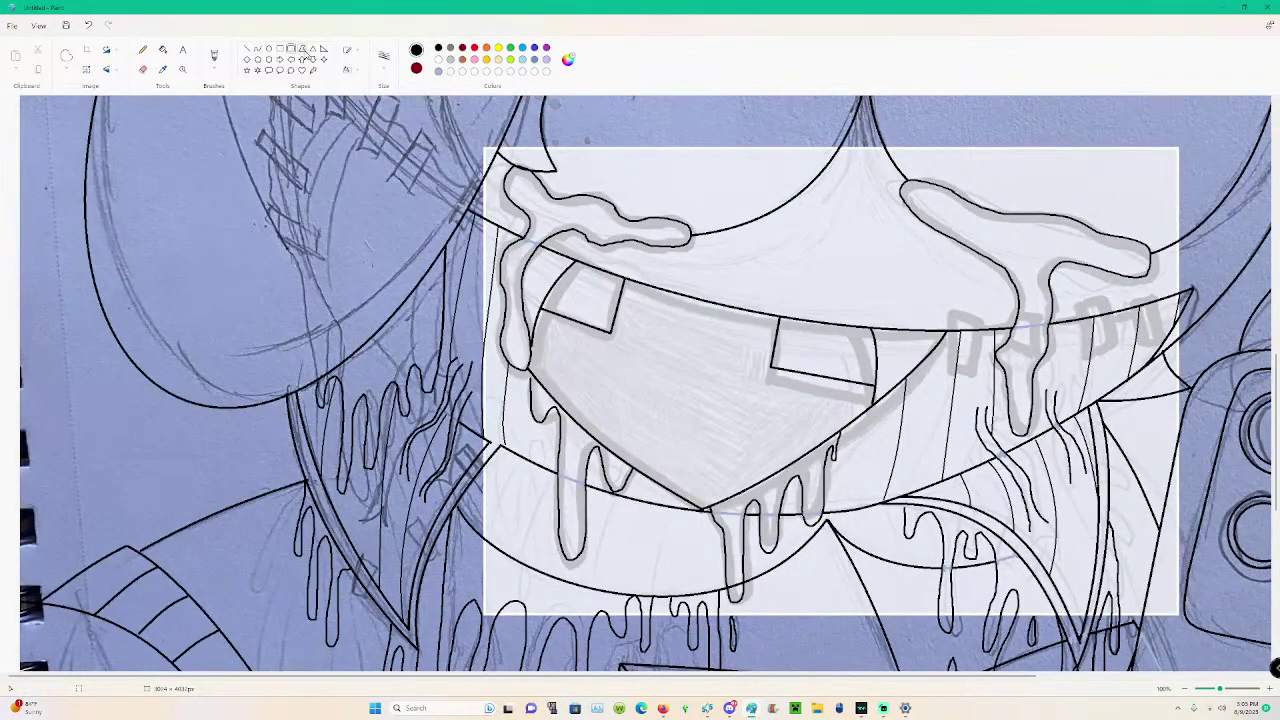
# Step: Set the shape outline to Solid color and Color 2 to white
pyautogui.click(350, 49)
pyautogui.click(362, 110)
pyautogui.click(416, 68)
pyautogui.click(439, 60)
# Step: Draw an 8px white highlight across the mouth's left outline, then switch to Discord
pyautogui.scroll(-3, 489, 288)
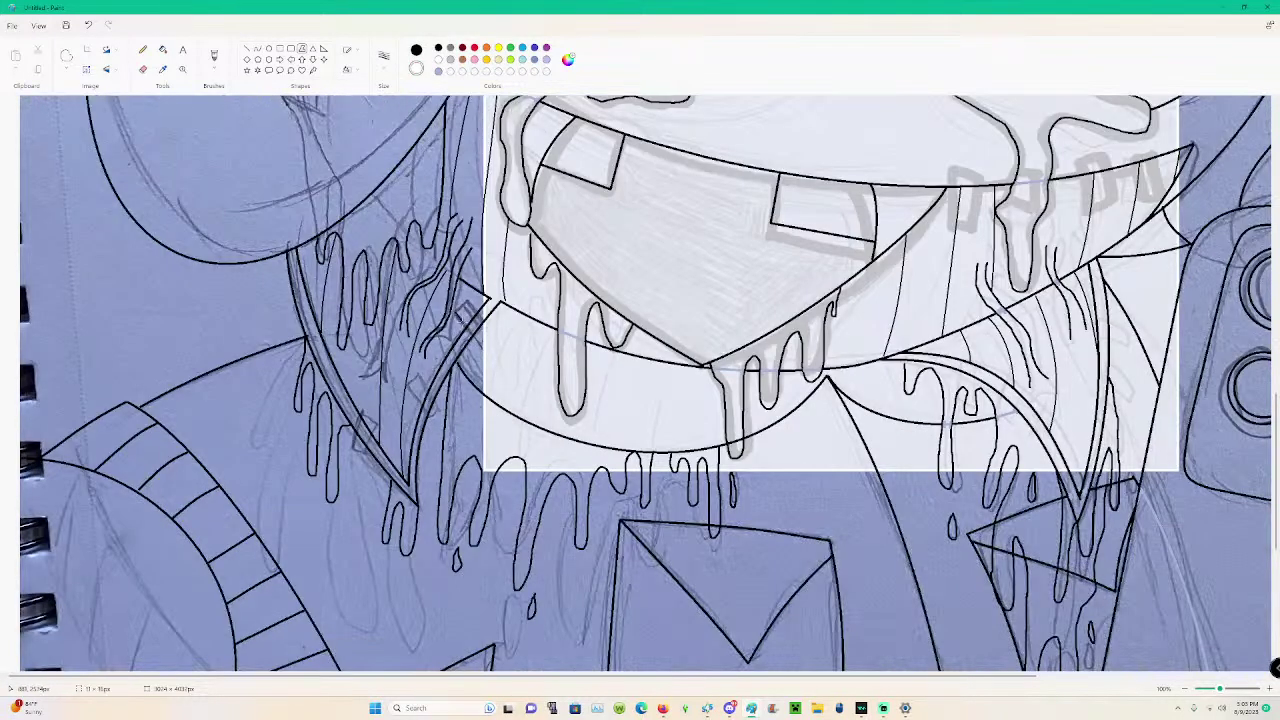
pyautogui.click(384, 60)
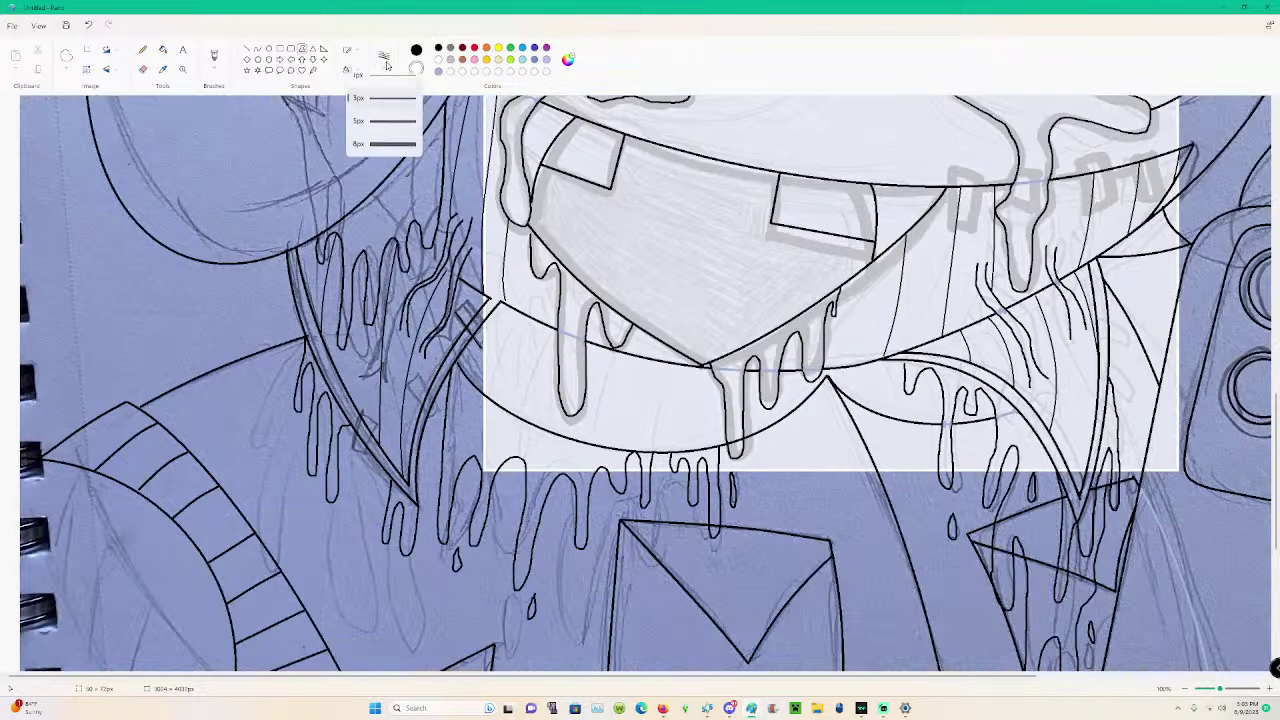
pyautogui.click(392, 136)
pyautogui.moveTo(492, 329); pyautogui.dragTo(470, 305)
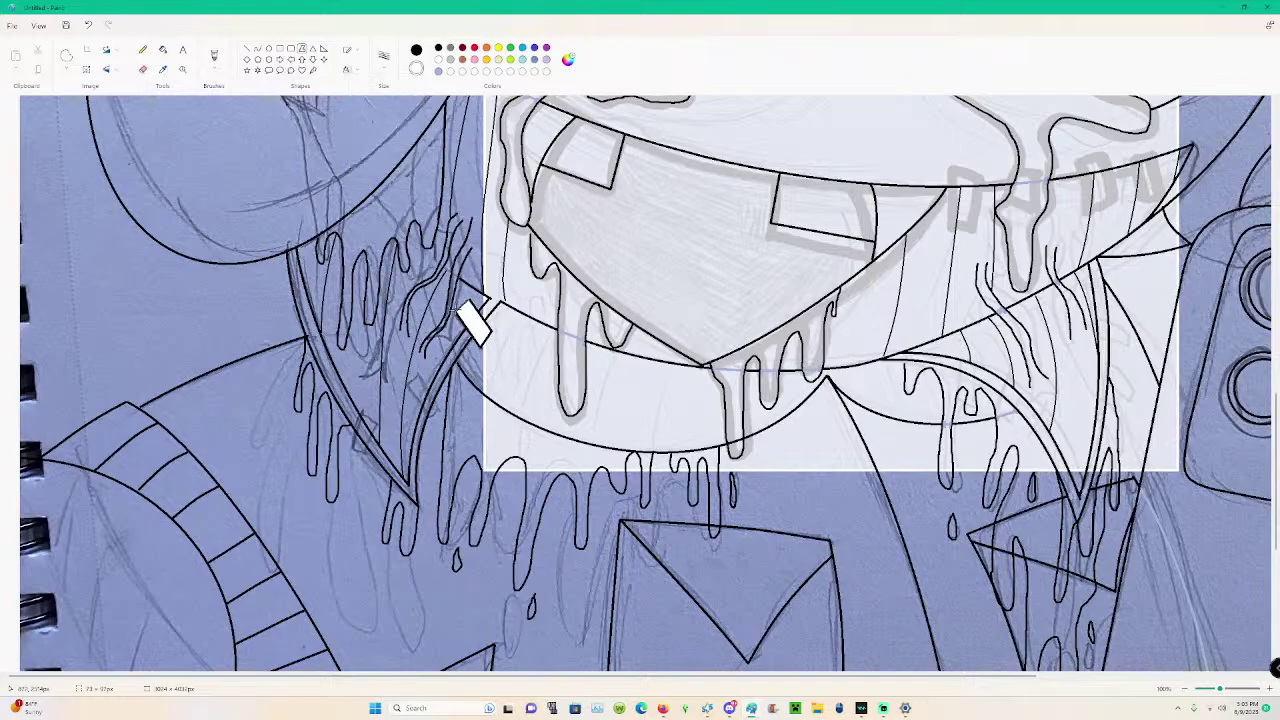
pyautogui.click(720, 708)
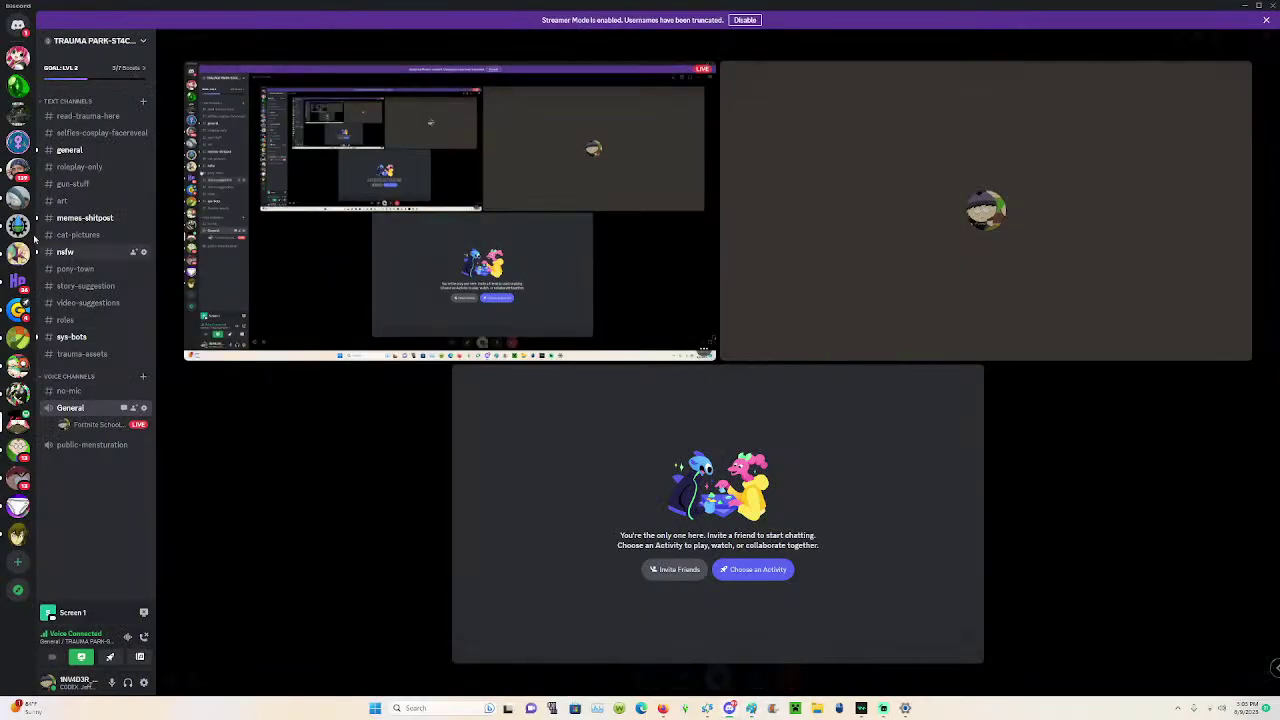
# Step: Check Discord's direct messages and the General voice channel, then return to Paint
pyautogui.click(17, 25)
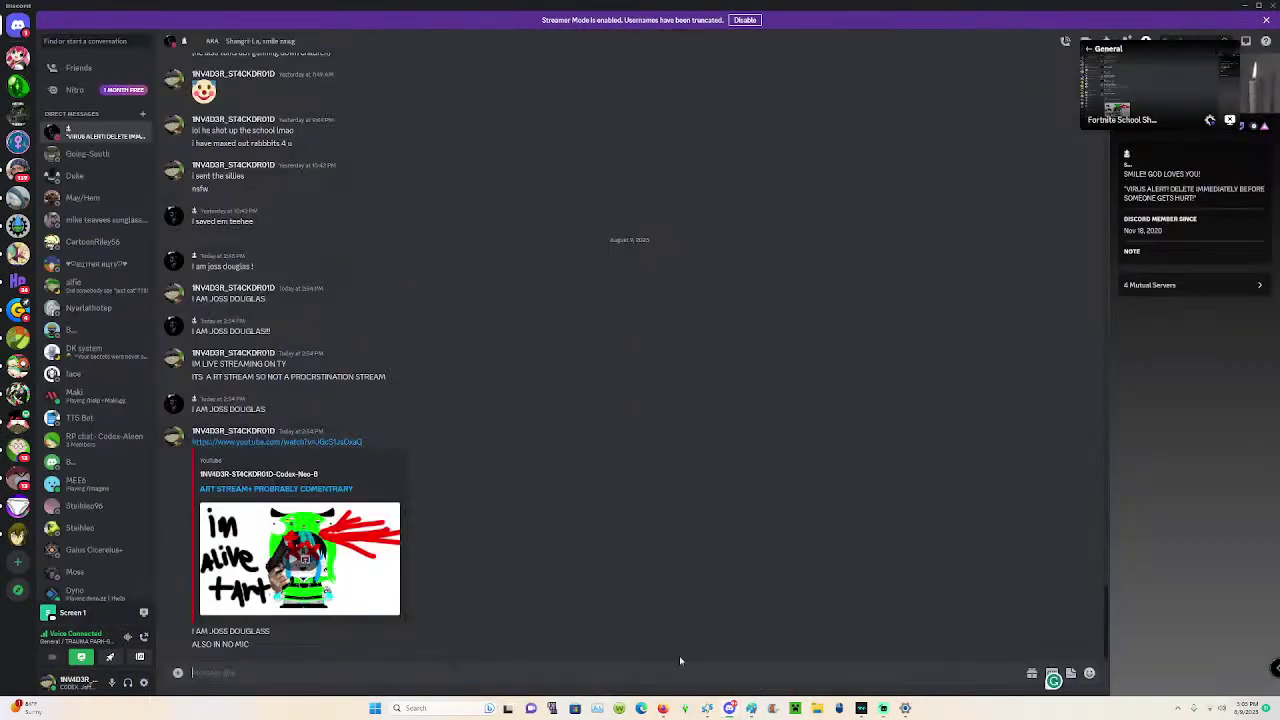
pyautogui.click(18, 416)
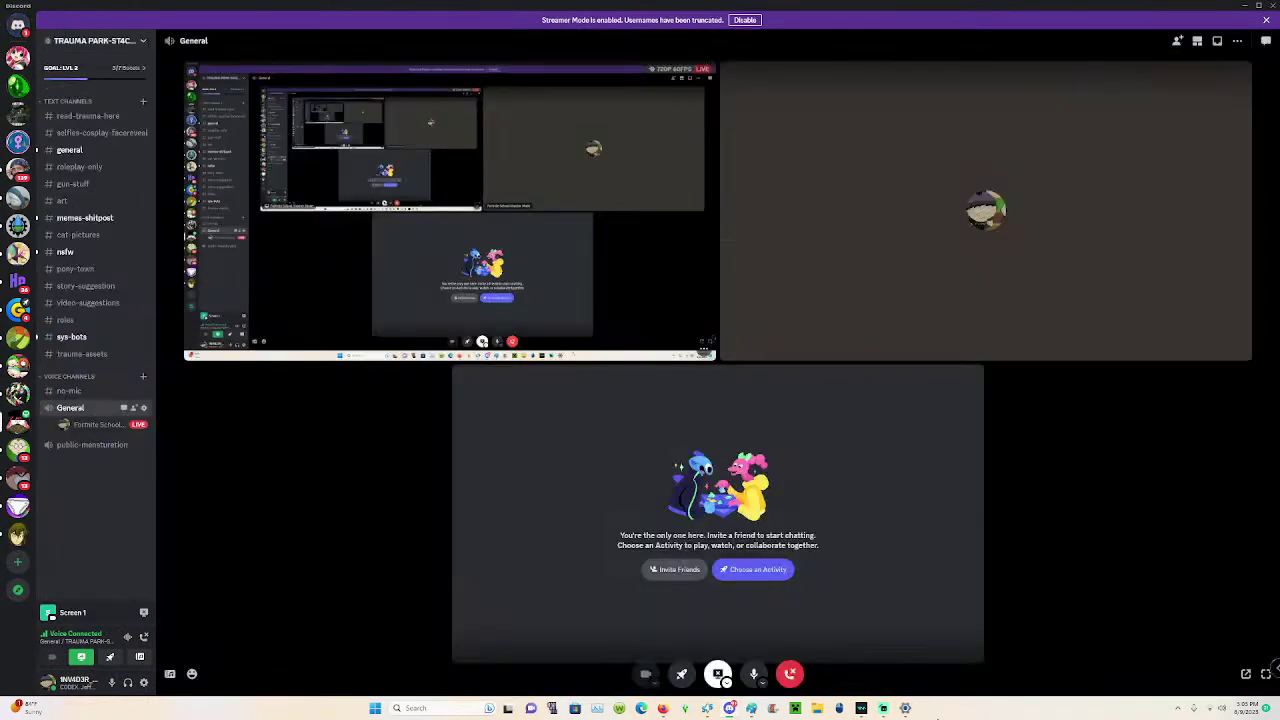
pyautogui.click(861, 708)
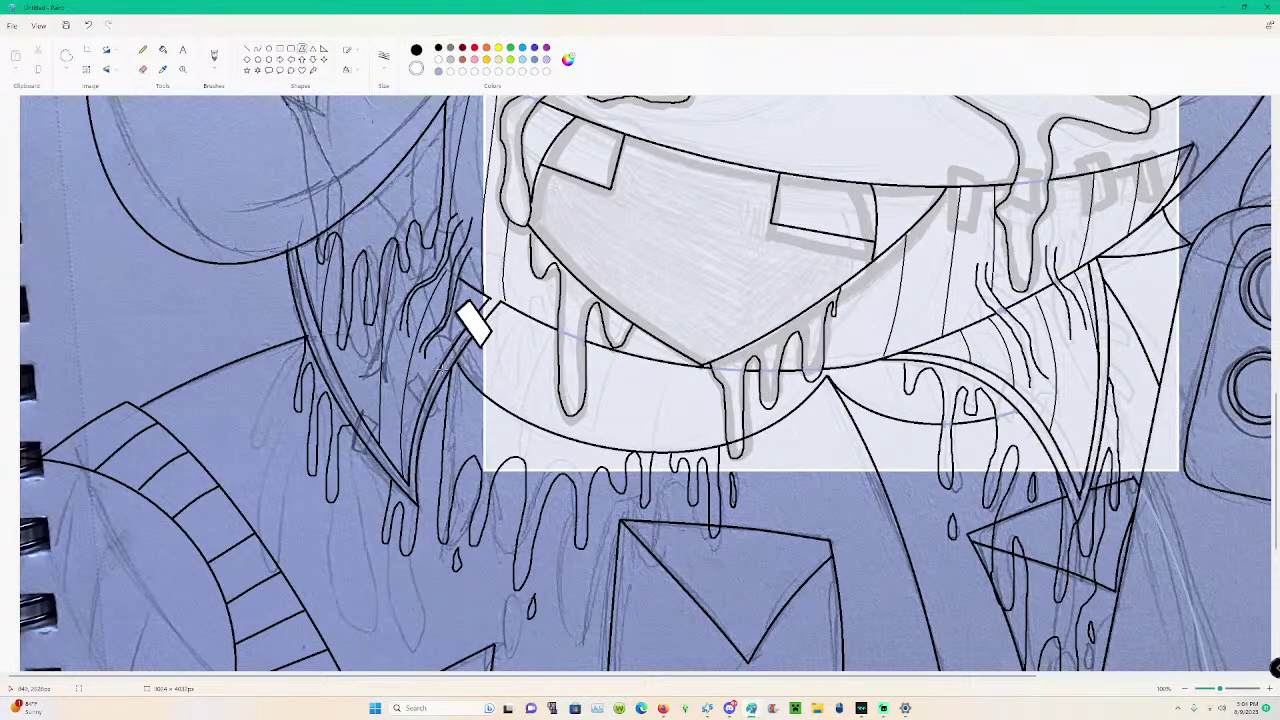
# Step: Draw two more short 8px white highlight strokes on the outline left of the mouth
pyautogui.moveTo(424, 386); pyautogui.dragTo(446, 414)
pyautogui.moveTo(474, 320)
pyautogui.mouseDown()
pyautogui.moveTo(489, 329)
pyautogui.moveTo(467, 303)
pyautogui.mouseUp()
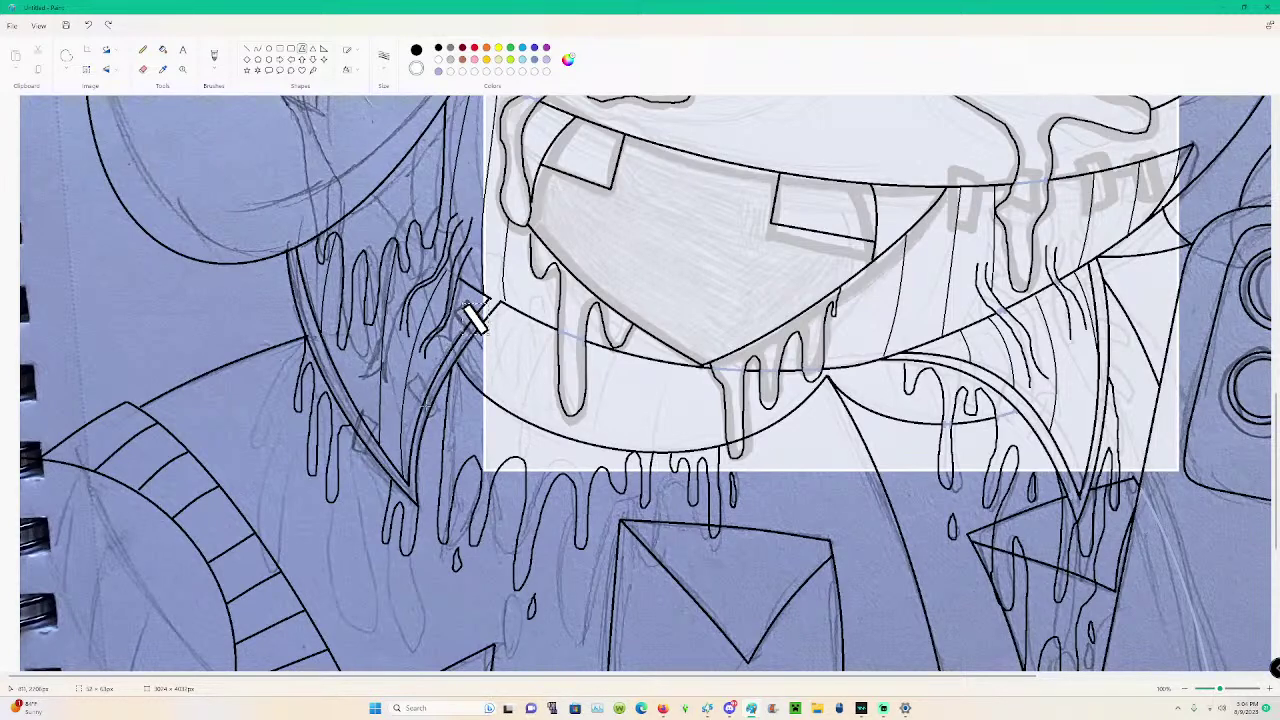
pyautogui.moveTo(426, 392)
pyautogui.mouseDown()
pyautogui.moveTo(434, 432)
pyautogui.moveTo(417, 397)
pyautogui.moveTo(352, 434)
pyautogui.moveTo(351, 454)
pyautogui.mouseUp()
pyautogui.click(471, 433)
pyautogui.click(364, 454)
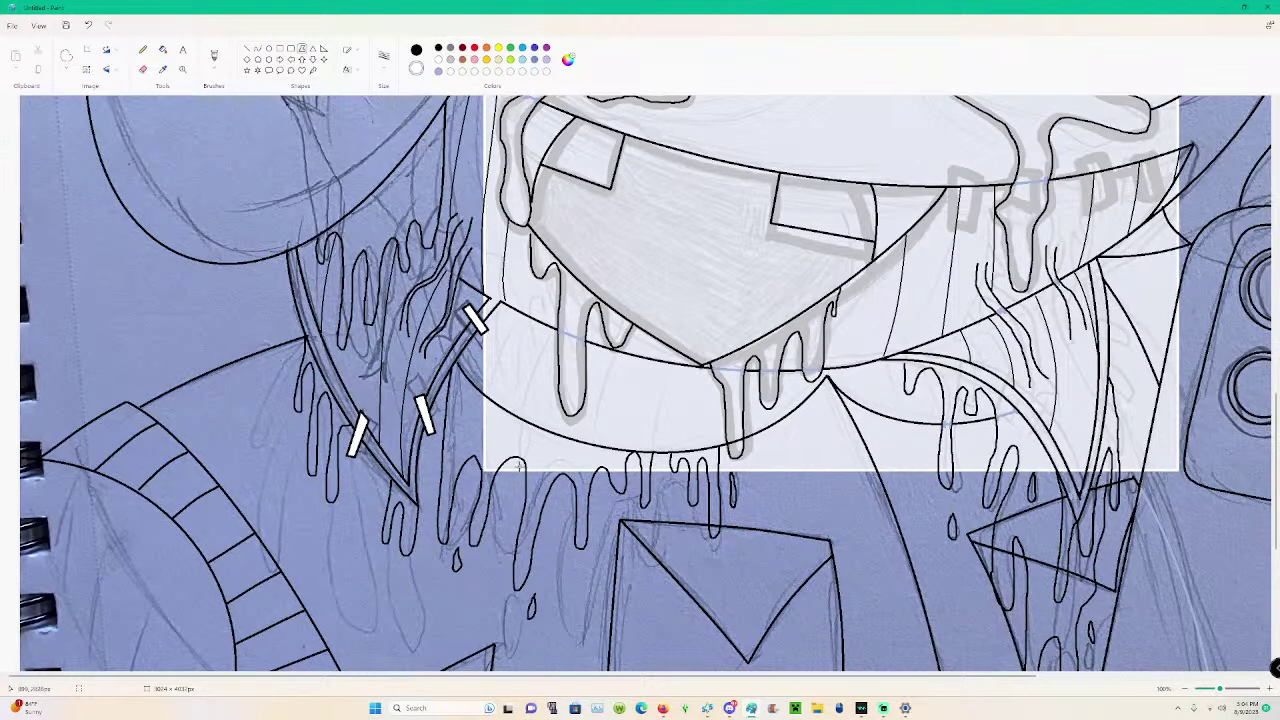
pyautogui.scroll(-3, 799, 498)
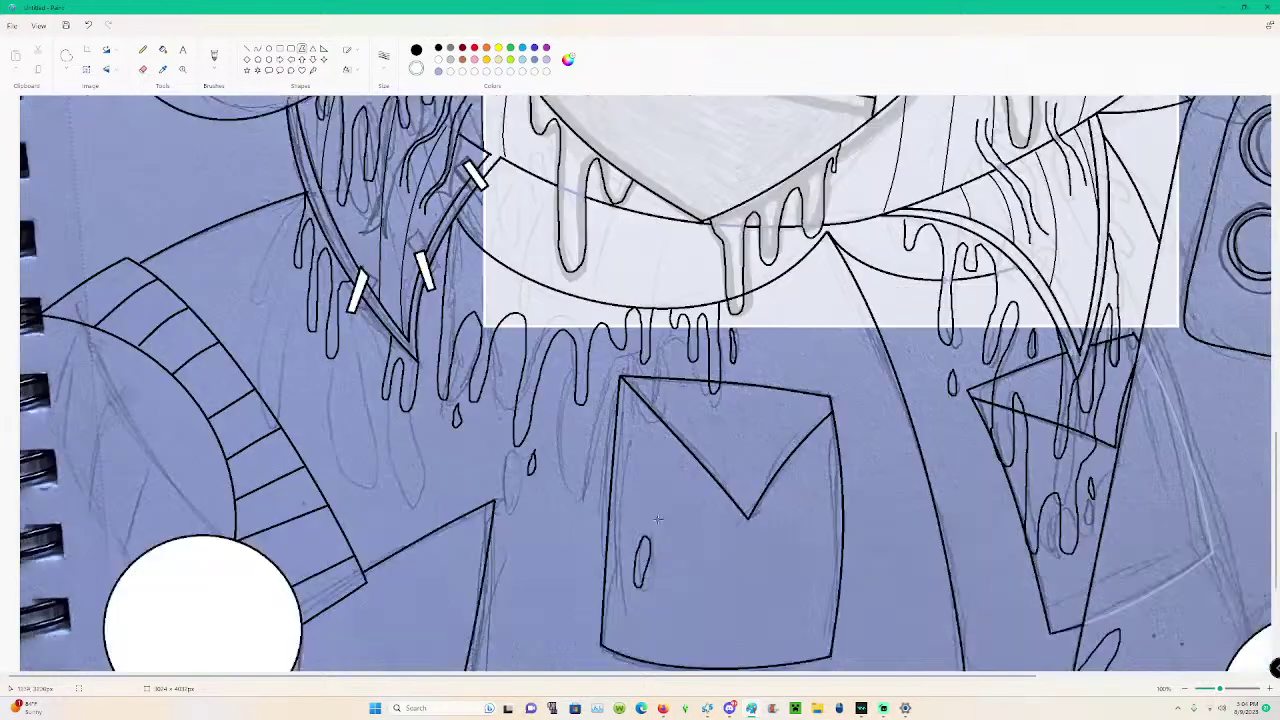
pyautogui.scroll(6, 660, 512)
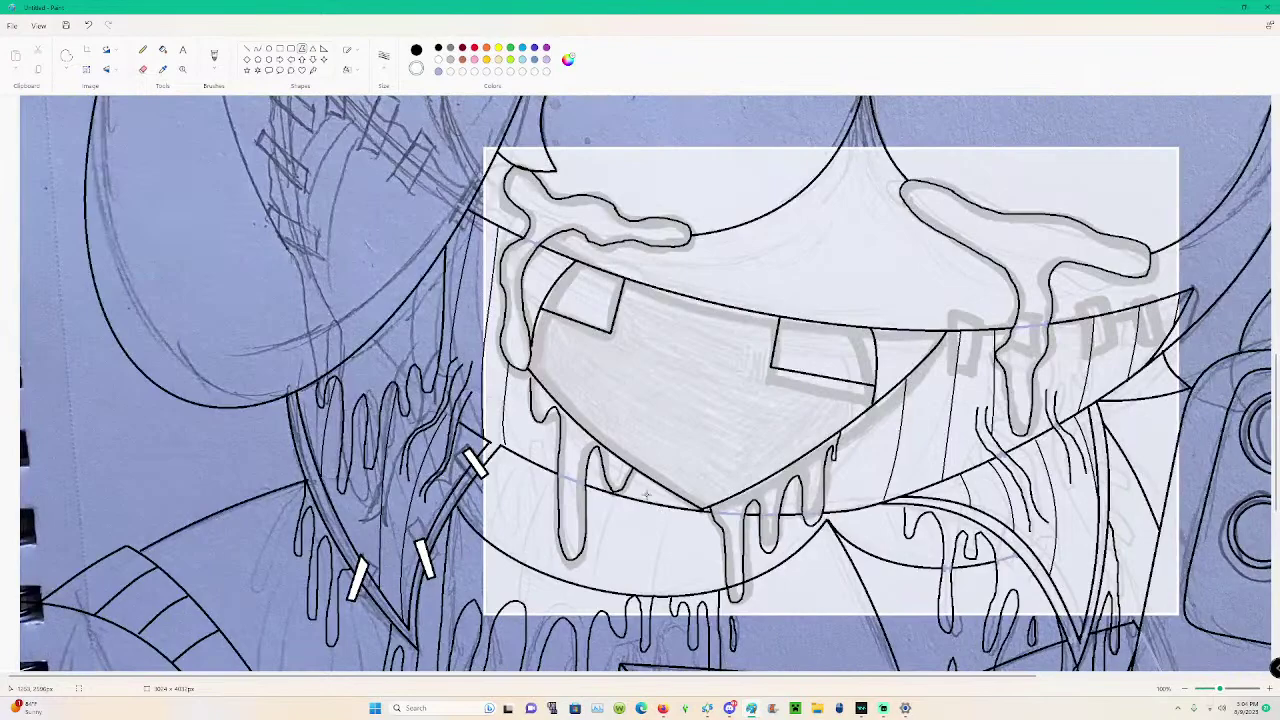
# Step: Switch from Discord to Chrome's YouTube tab and start the ZUTOMAYO music video
pyautogui.click(839, 708)
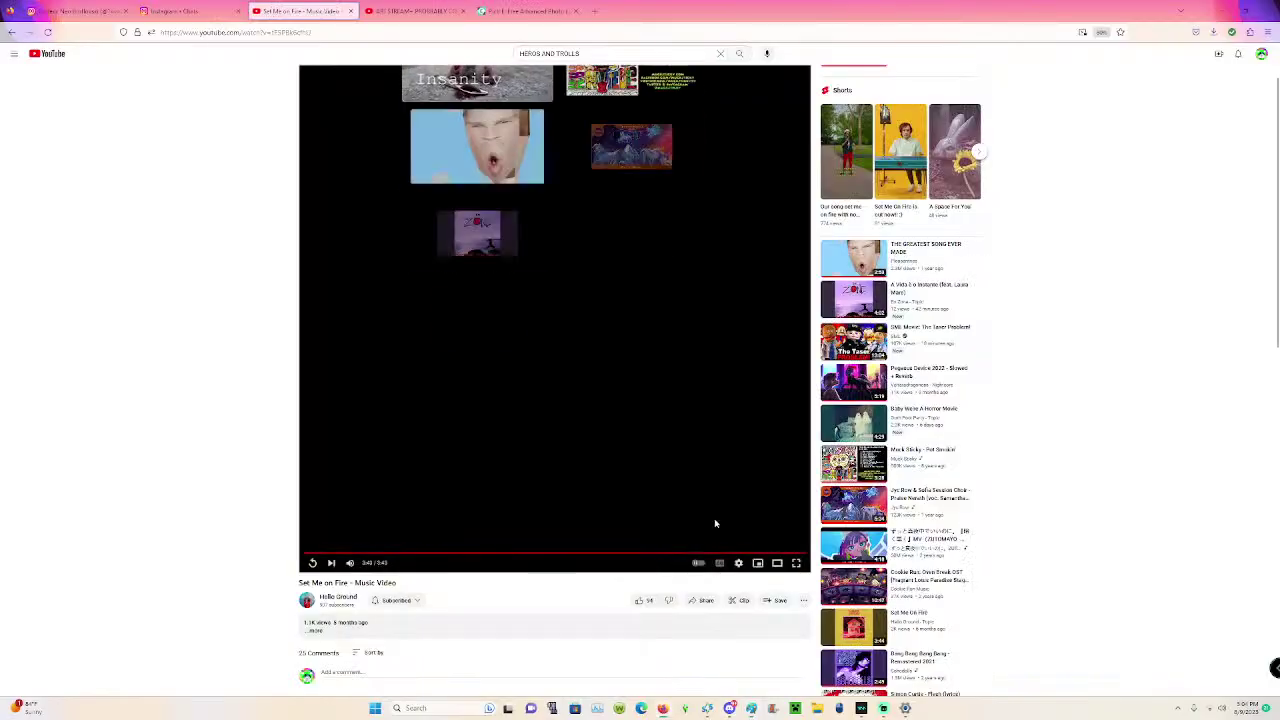
pyautogui.click(615, 238)
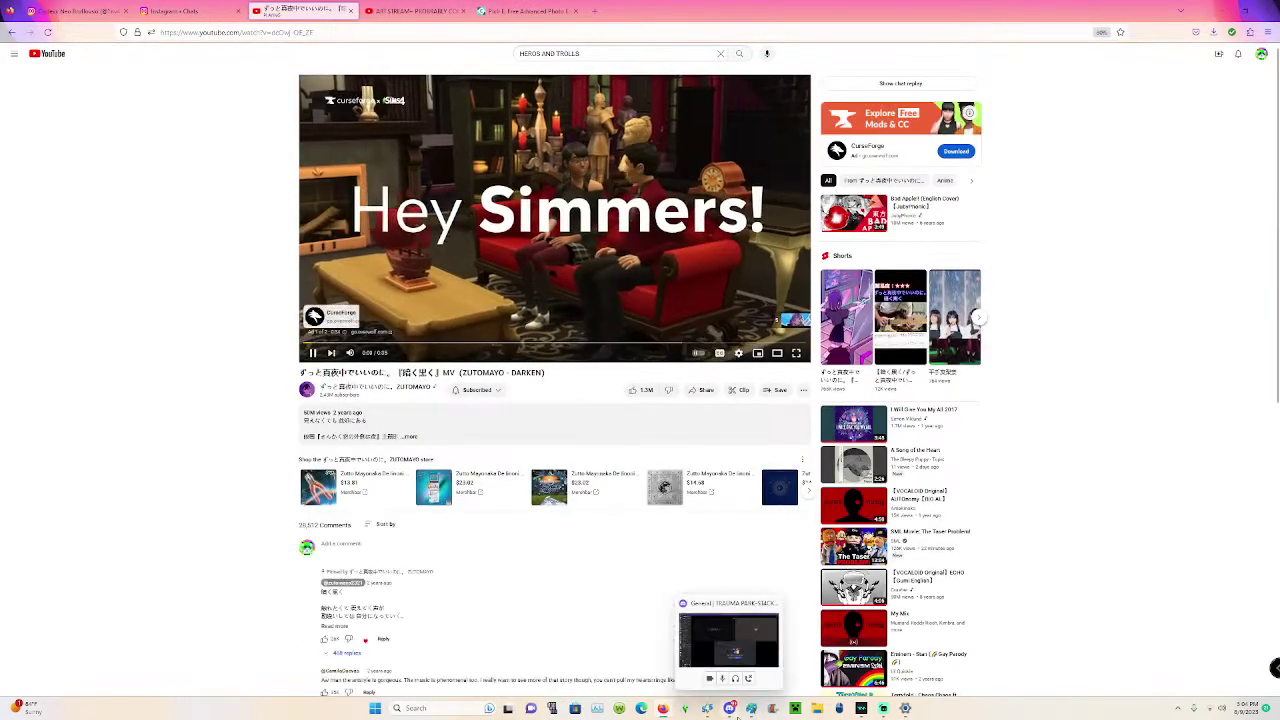
pyautogui.click(733, 710)
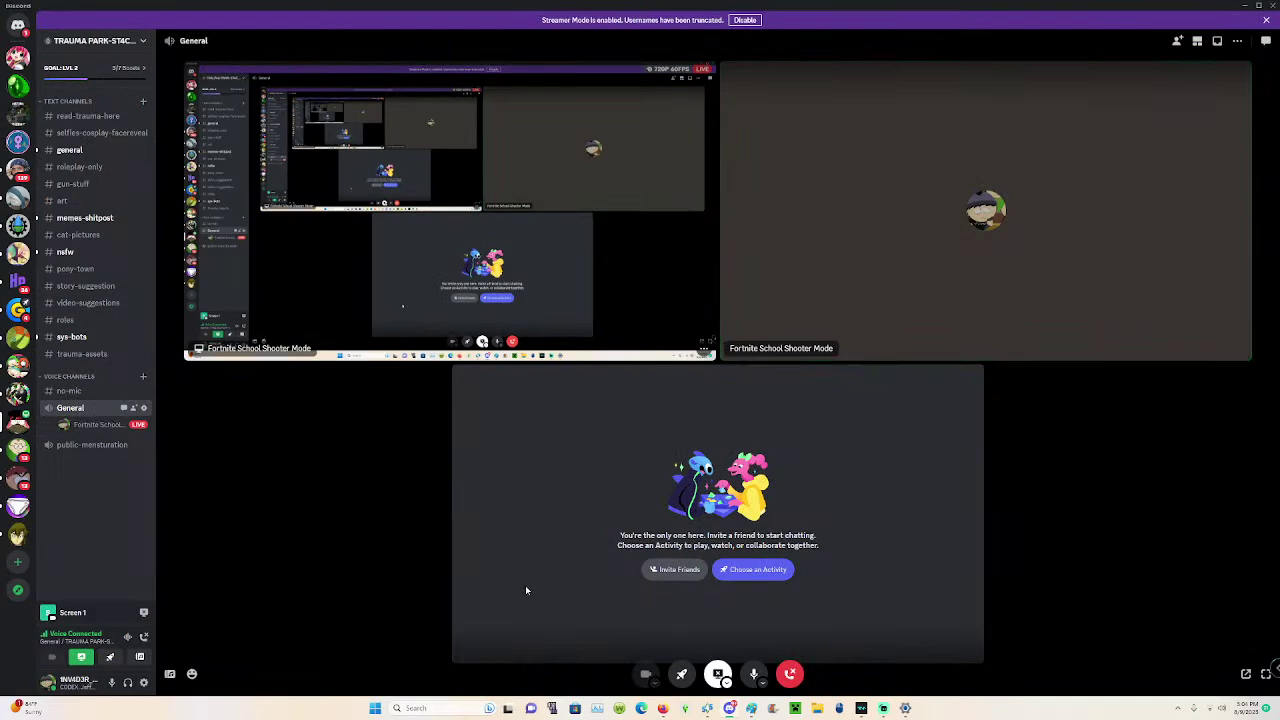
pyautogui.hotkey('alt', 'Tab')
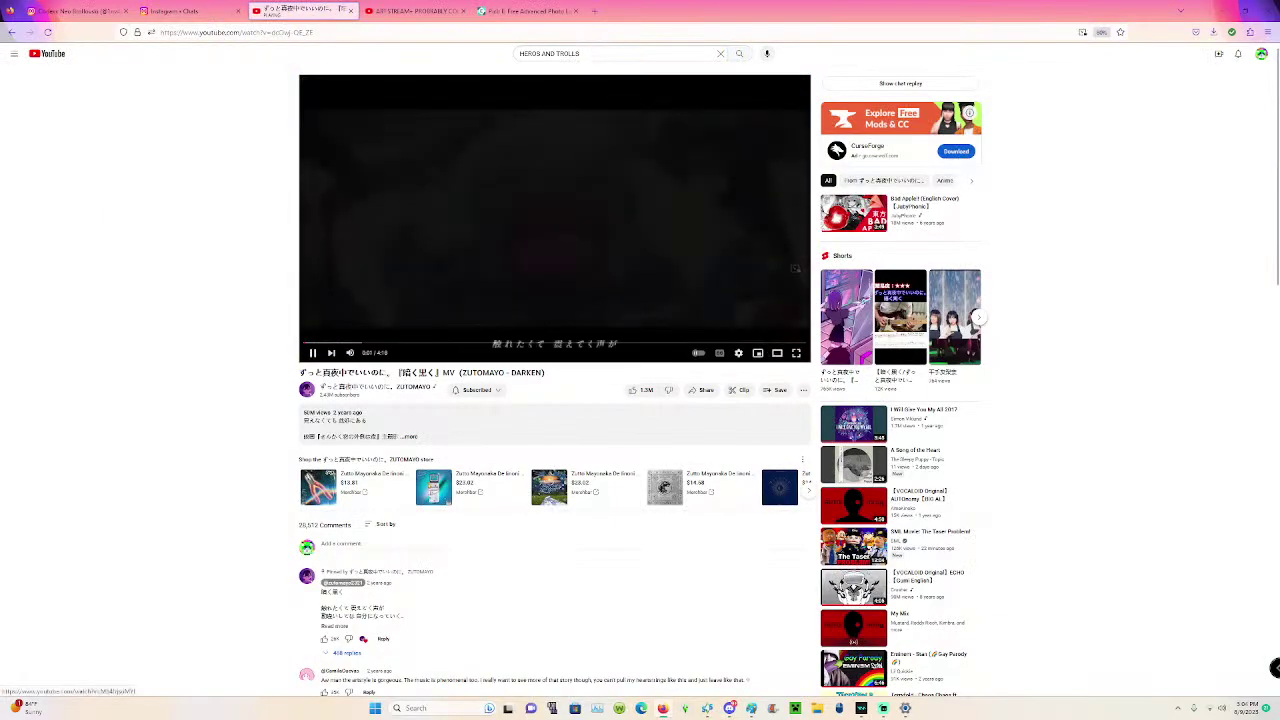
pyautogui.click(880, 709)
# Step: Close the Voicemod soundboard and lower Audio Input Capture to -2.9 dB in Streamlabs
pyautogui.click(861, 708)
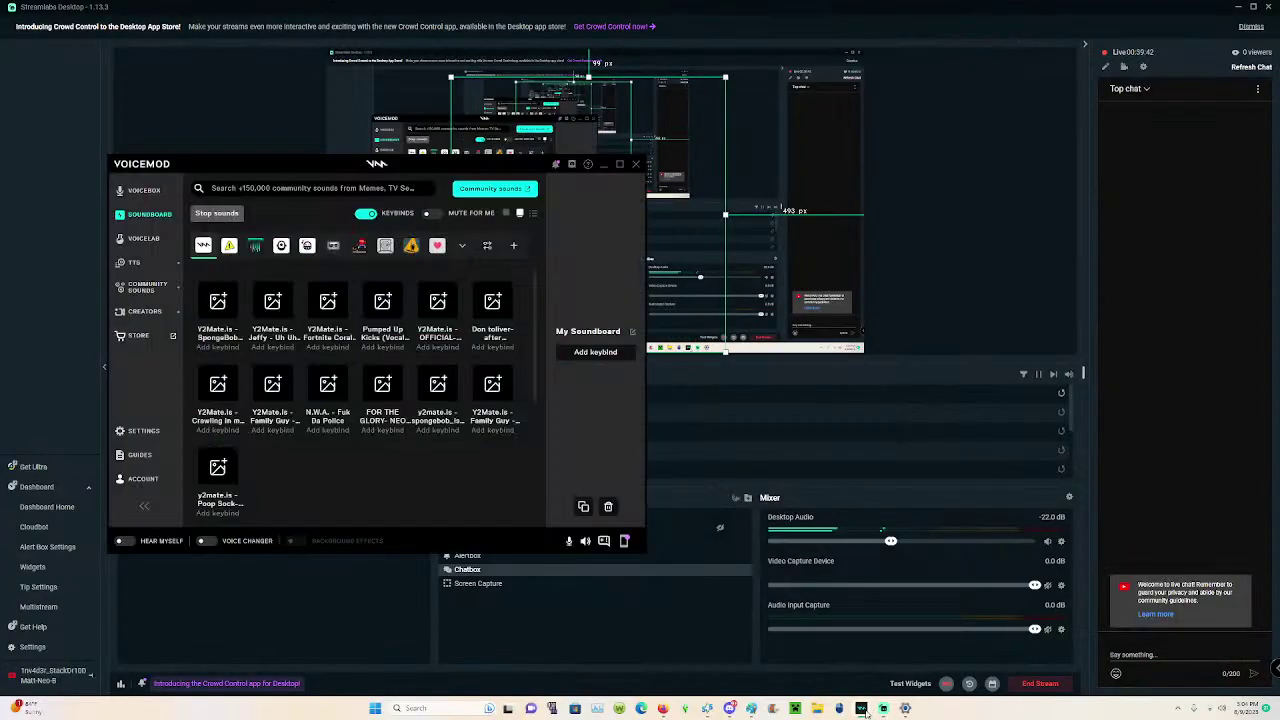
pyautogui.click(861, 708)
pyautogui.scroll(-2, 1013, 629)
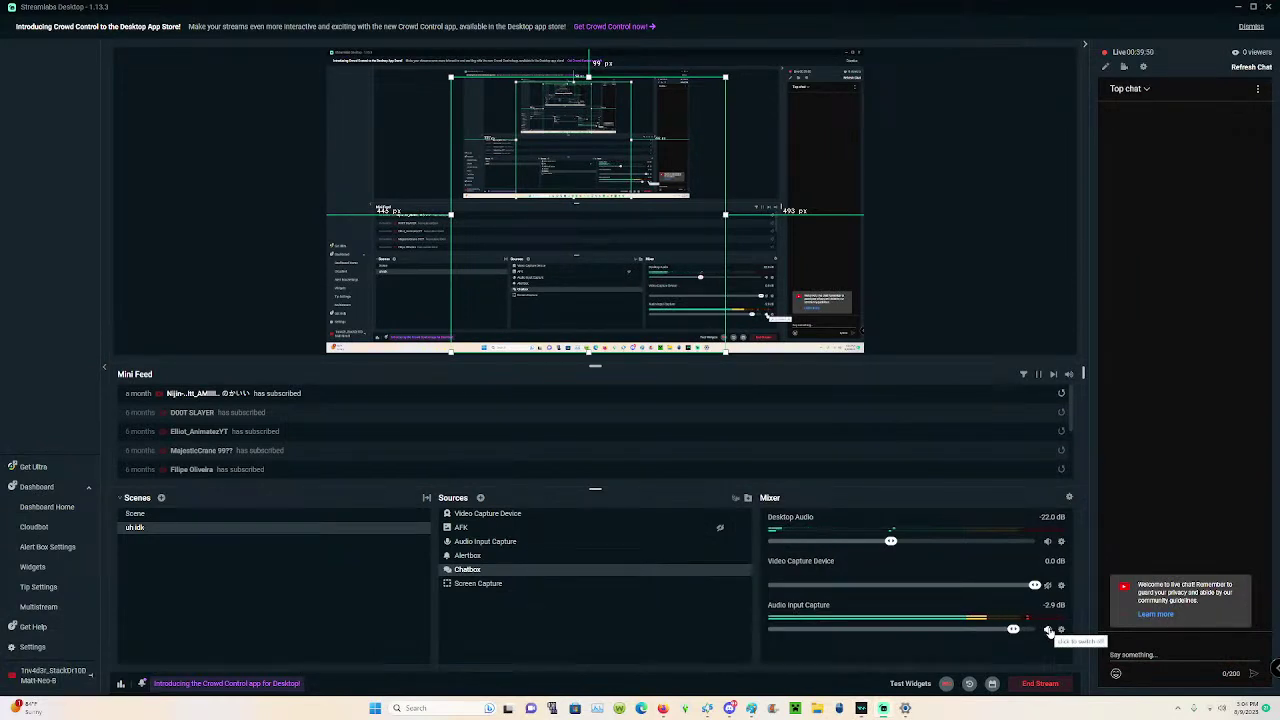
pyautogui.click(750, 710)
# Step: Add a short stitch outline along the mouth panel's left edge
pyautogui.scroll(-3, 482, 490)
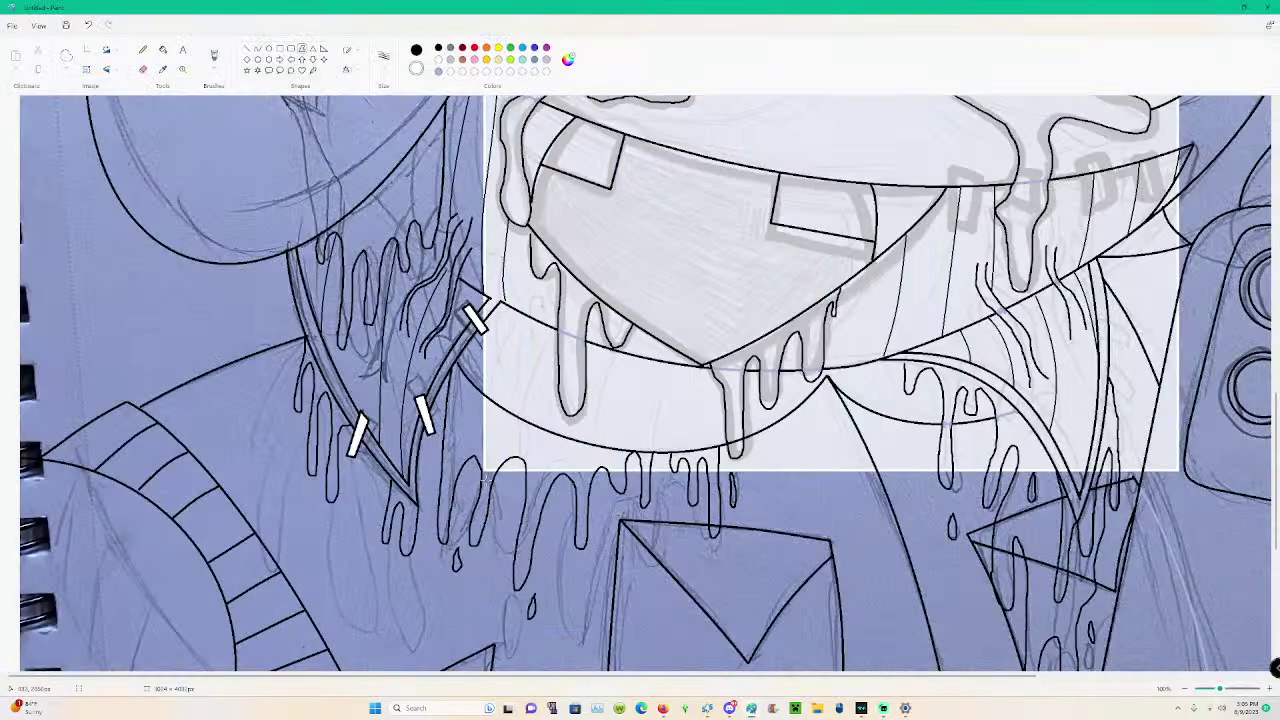
pyautogui.scroll(6, 482, 479)
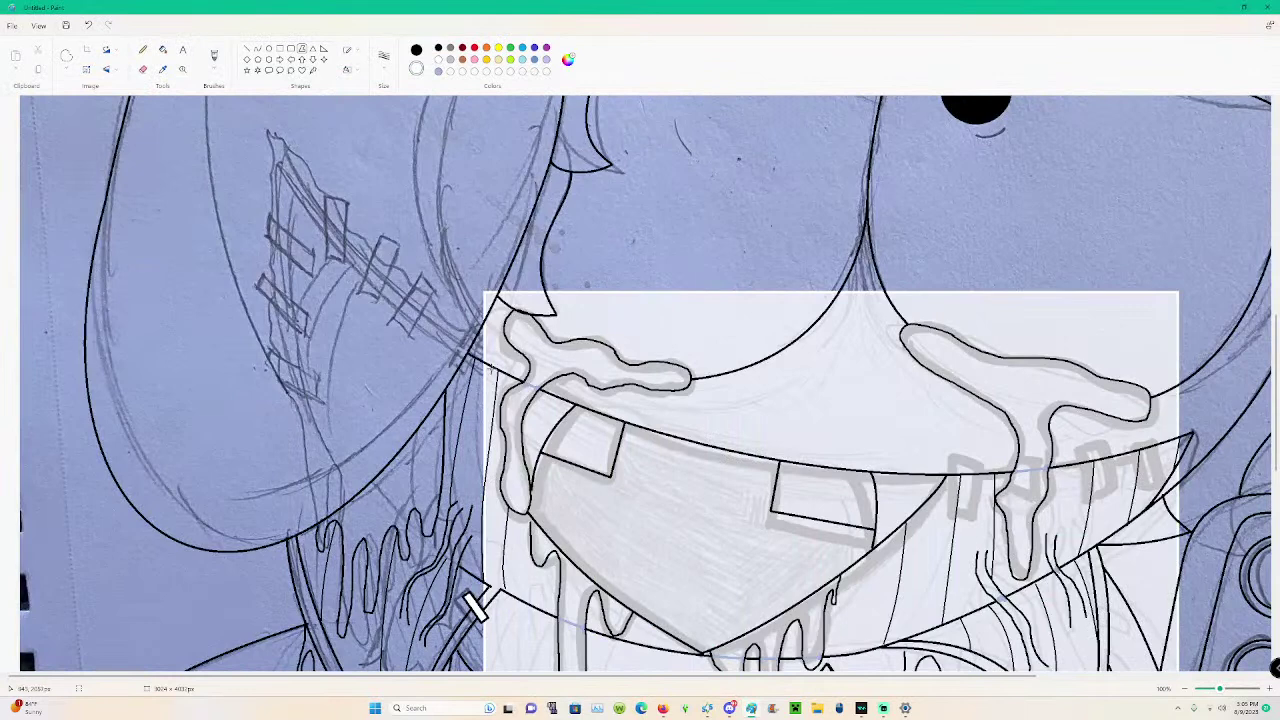
pyautogui.moveTo(491, 356); pyautogui.dragTo(491, 374)
pyautogui.click(529, 380)
pyautogui.moveTo(489, 345); pyautogui.dragTo(490, 369)
pyautogui.moveTo(503, 354)
pyautogui.mouseDown()
pyautogui.moveTo(508, 378)
pyautogui.moveTo(504, 366)
pyautogui.mouseUp()
pyautogui.click(546, 373)
# Step: Draw a row of stitch marks along the upper mouth seam toward the phone
pyautogui.hscroll(3, 526, 668)
pyautogui.scroll(-2, 784, 564)
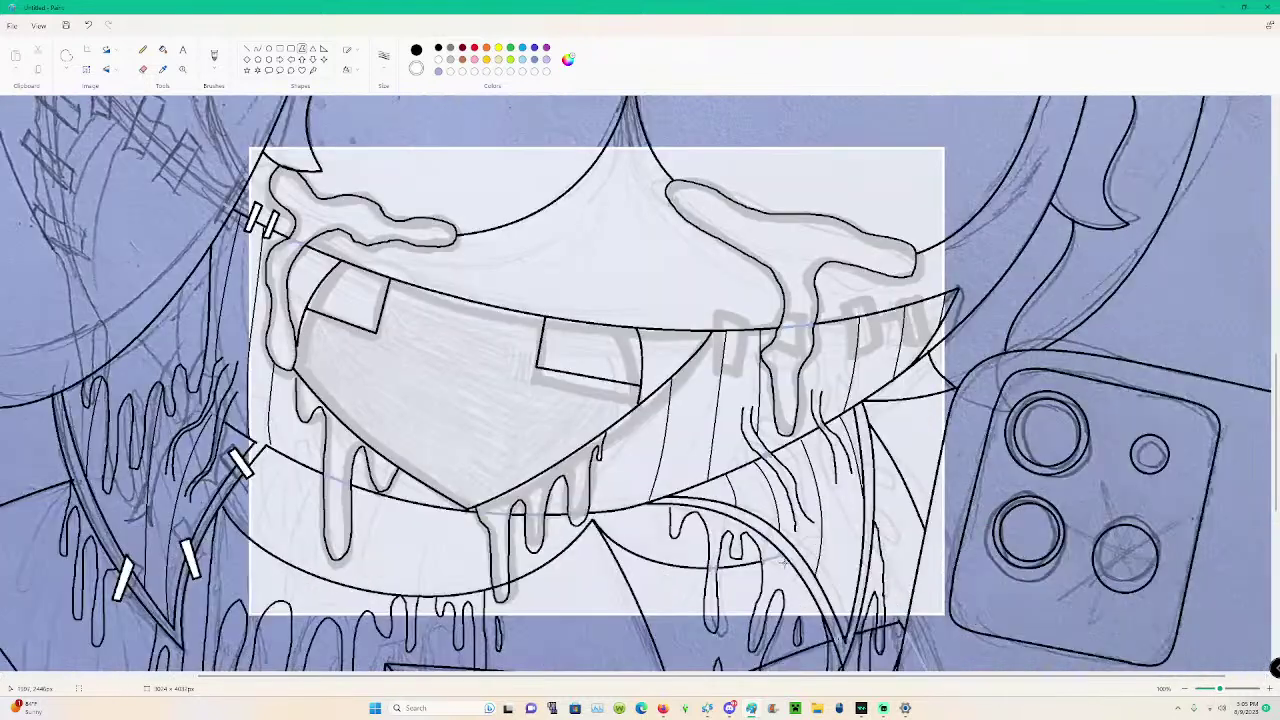
pyautogui.moveTo(717, 314); pyautogui.dragTo(740, 344)
pyautogui.moveTo(748, 316); pyautogui.dragTo(748, 344)
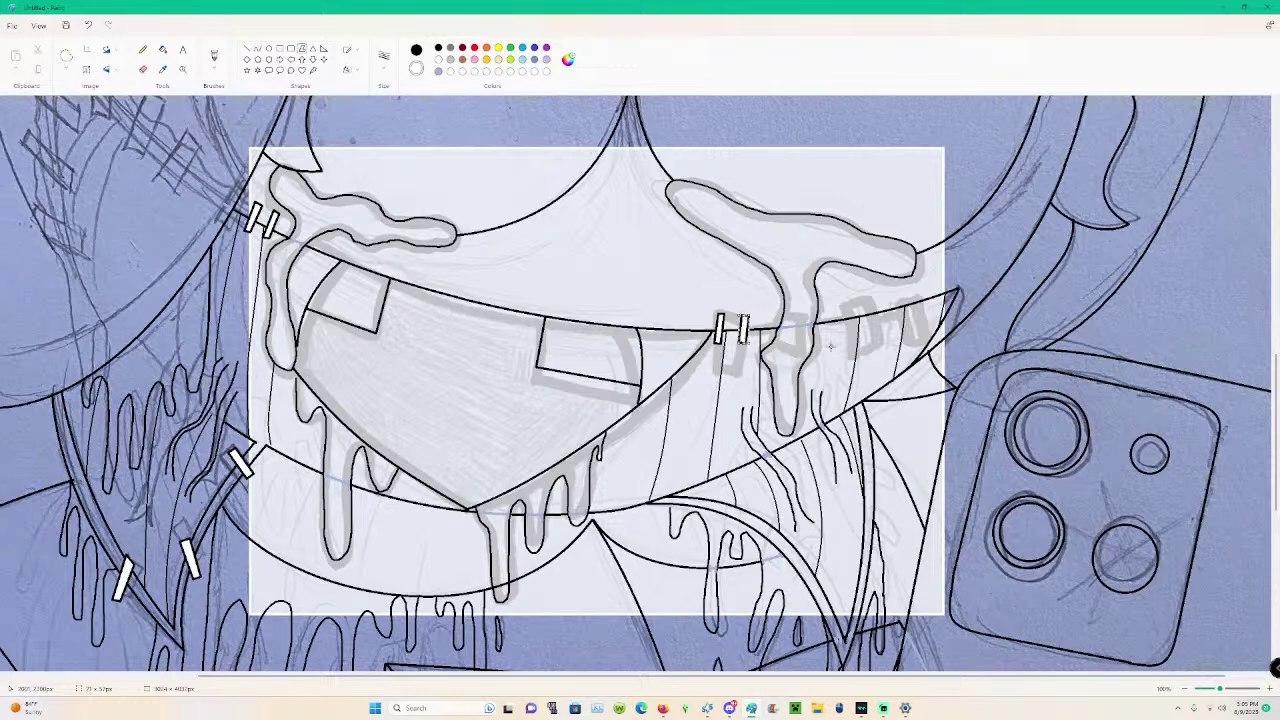
pyautogui.moveTo(821, 308)
pyautogui.mouseDown()
pyautogui.moveTo(822, 337)
pyautogui.moveTo(830, 314)
pyautogui.mouseUp()
pyautogui.moveTo(855, 305)
pyautogui.mouseDown()
pyautogui.moveTo(856, 332)
pyautogui.moveTo(862, 304)
pyautogui.mouseUp()
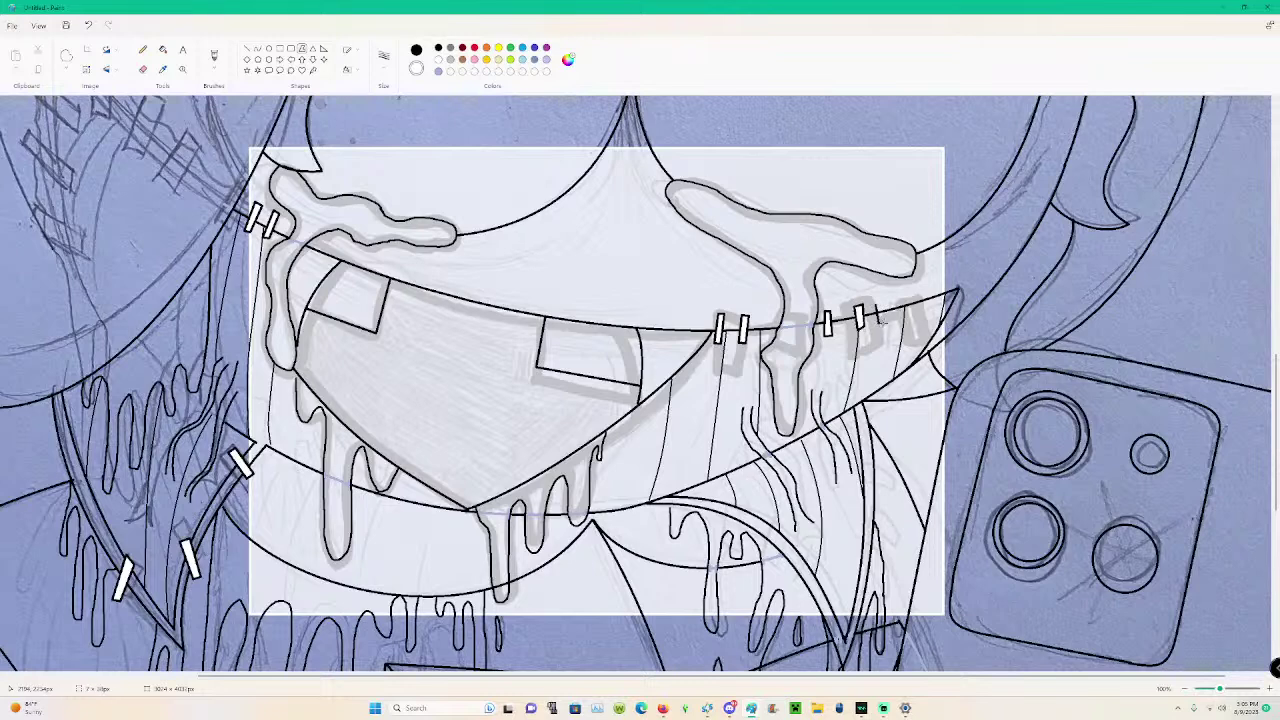
pyautogui.moveTo(879, 322); pyautogui.dragTo(881, 300)
# Step: Undo the misplaced seam strokes and add a white slanted stitch at the row's end
pyautogui.hotkey('ctrl', 'z')
pyautogui.hotkey('ctrl', 'z')
pyautogui.moveTo(885, 321); pyautogui.dragTo(887, 297)
pyautogui.hotkey('ctrl', 'z')
pyautogui.moveTo(885, 321)
pyautogui.mouseDown()
pyautogui.moveTo(887, 296)
pyautogui.moveTo(950, 286)
pyautogui.mouseUp()
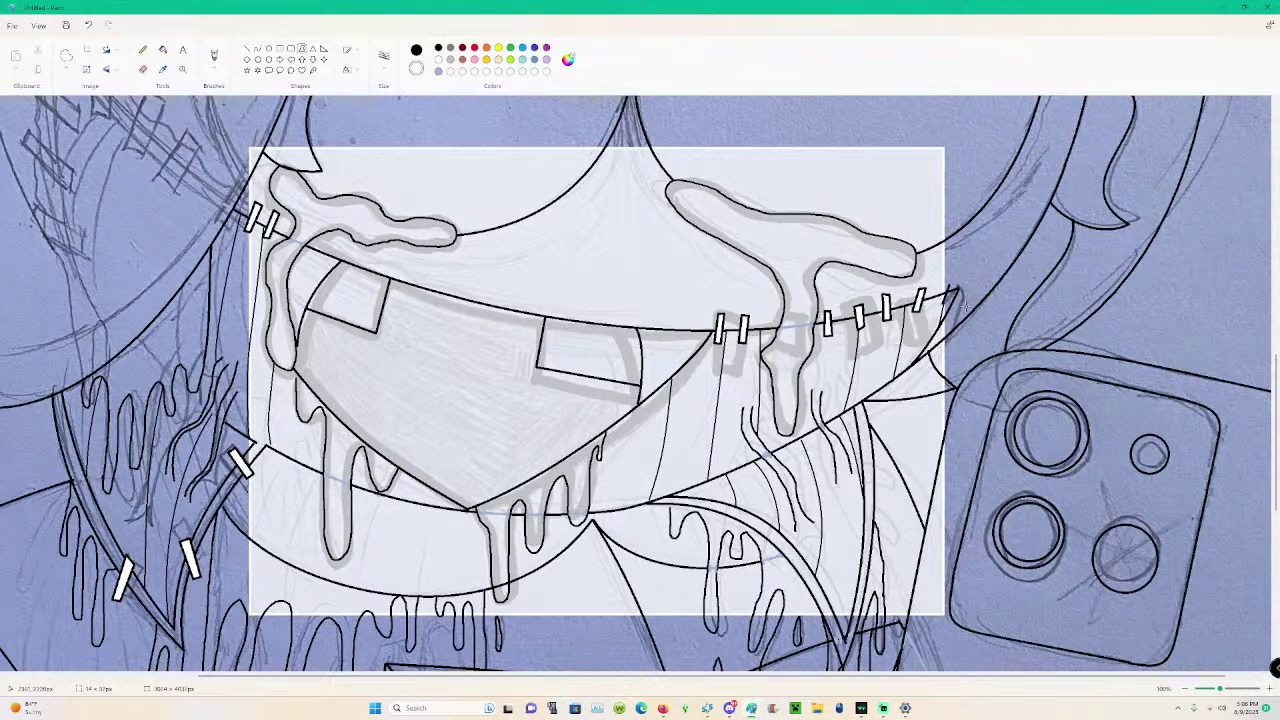
pyautogui.hotkey('ctrl', 'z')
pyautogui.moveTo(944, 313); pyautogui.dragTo(954, 301)
pyautogui.scroll(-3, 902, 402)
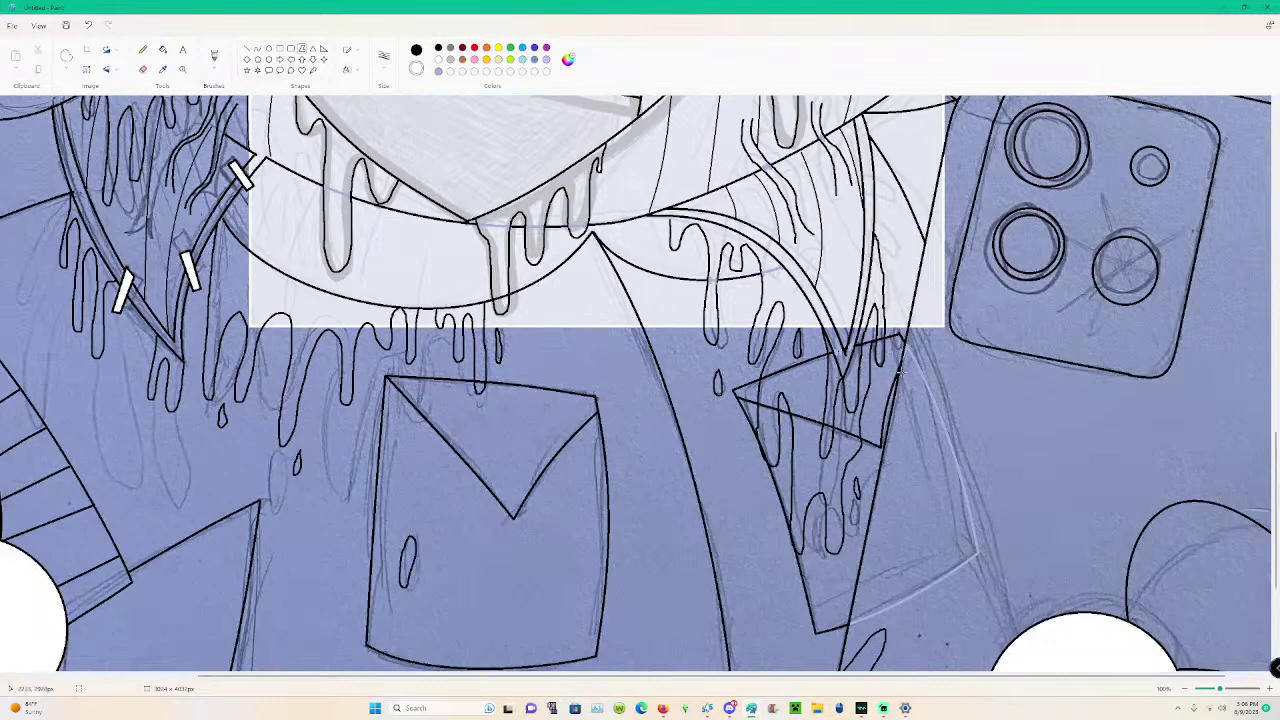
pyautogui.scroll(2, 811, 316)
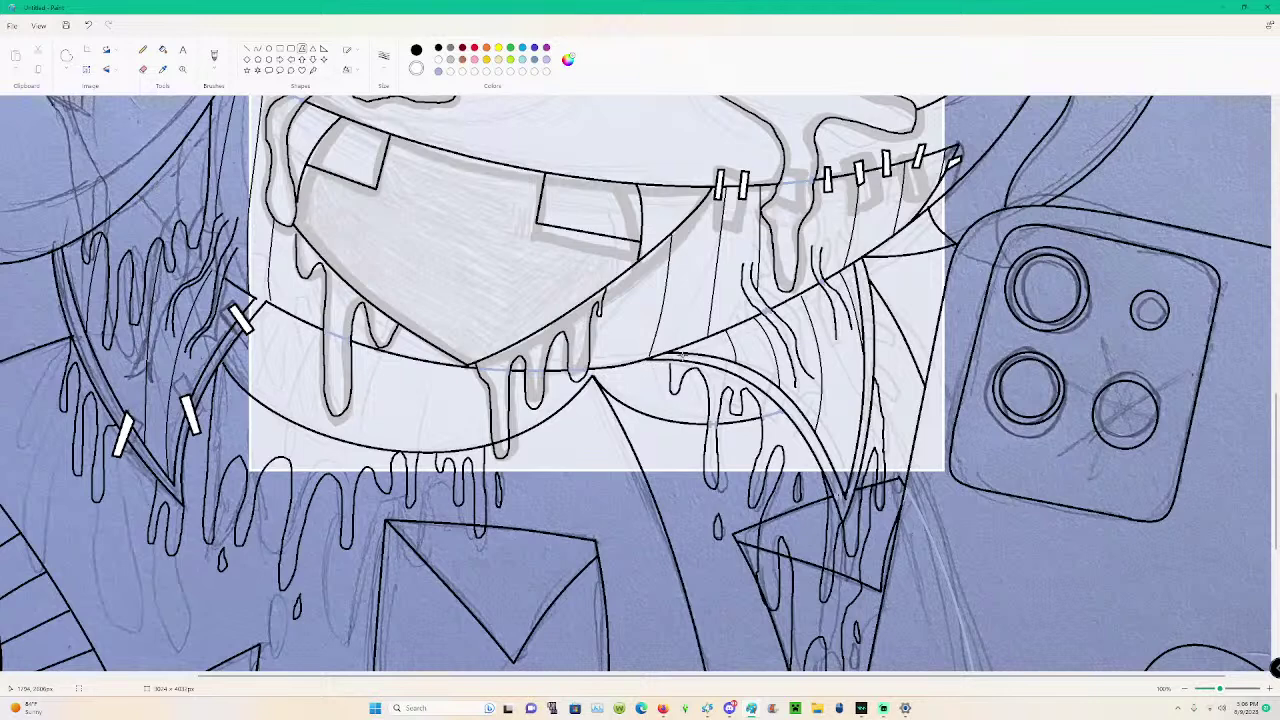
# Step: Add three white stitch marks down the lower mouth curve
pyautogui.moveTo(680, 352)
pyautogui.mouseDown()
pyautogui.moveTo(678, 376)
pyautogui.moveTo(692, 369)
pyautogui.moveTo(726, 390)
pyautogui.moveTo(728, 362)
pyautogui.moveTo(745, 392)
pyautogui.moveTo(754, 362)
pyautogui.mouseUp()
pyautogui.click(776, 388)
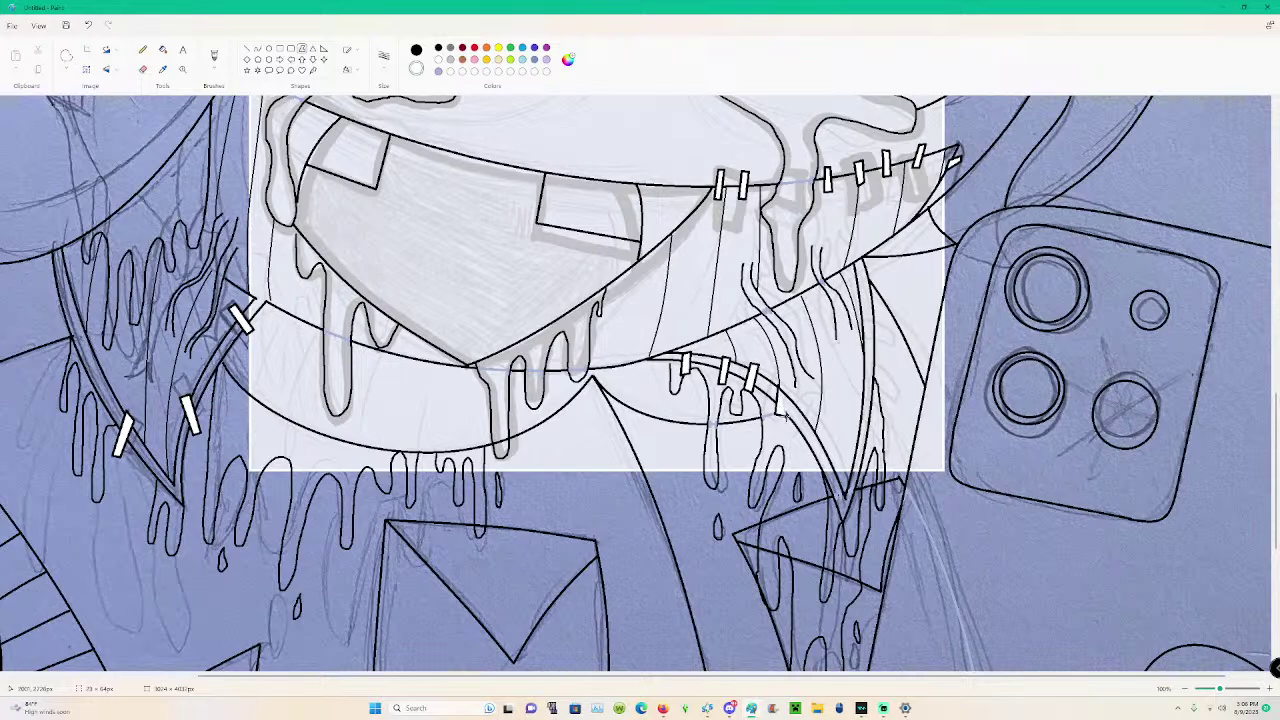
pyautogui.moveTo(786, 414)
pyautogui.mouseDown()
pyautogui.moveTo(788, 378)
pyautogui.moveTo(801, 448)
pyautogui.moveTo(808, 416)
pyautogui.mouseUp()
pyautogui.moveTo(833, 500)
pyautogui.mouseDown()
pyautogui.moveTo(834, 538)
pyautogui.moveTo(838, 492)
pyautogui.mouseUp()
pyautogui.click(874, 491)
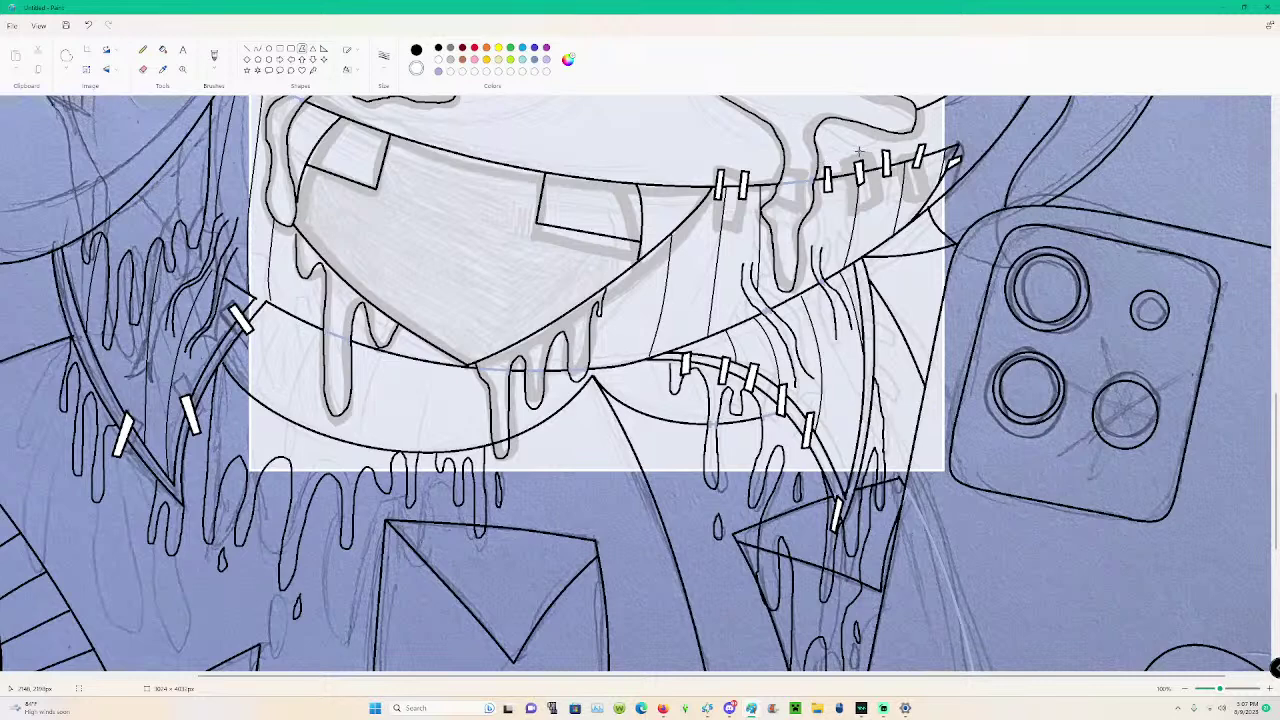
# Step: Undo the lower-curve stitches, restore one, and draw white stitches down the diagonal line by the phone
pyautogui.hotkey('ctrl', 'z')
pyautogui.hotkey('ctrl', 'z')
pyautogui.hotkey('ctrl', 'z')
pyautogui.hotkey('ctrl', 'z')
pyautogui.hotkey('ctrl', 'z')
pyautogui.hotkey('ctrl', 'z')
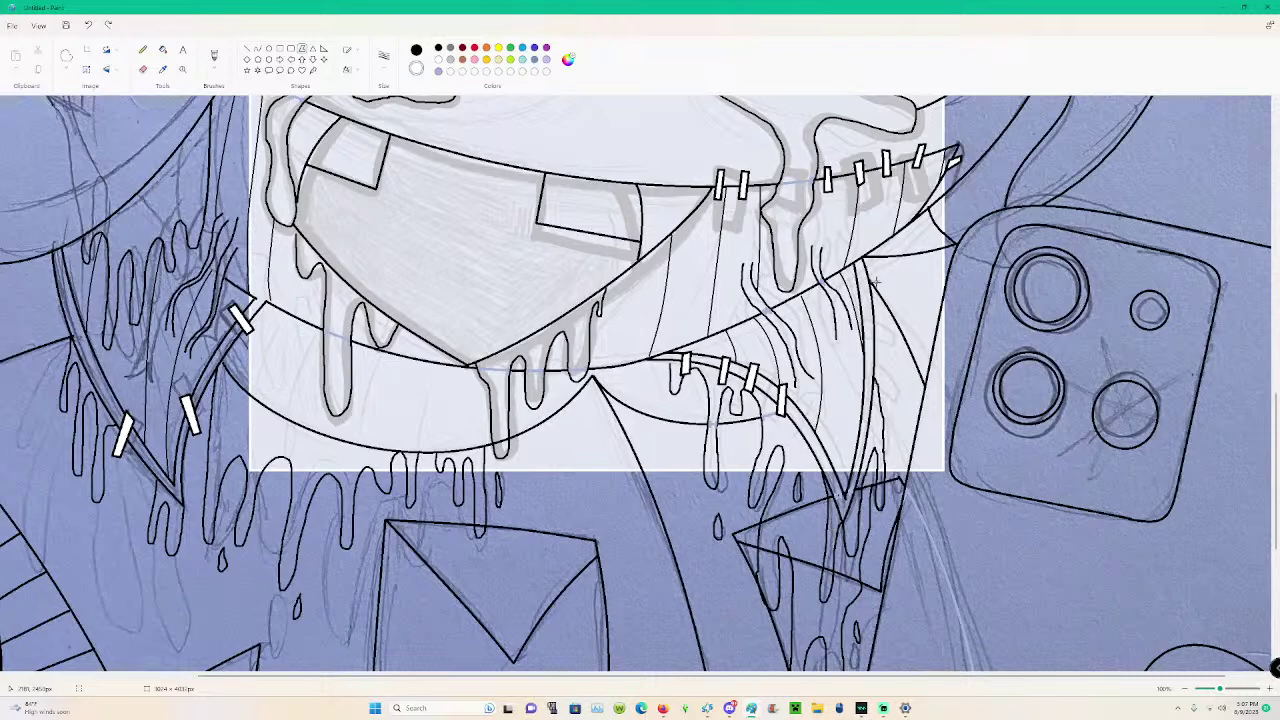
pyautogui.hotkey('ctrl', 'y')
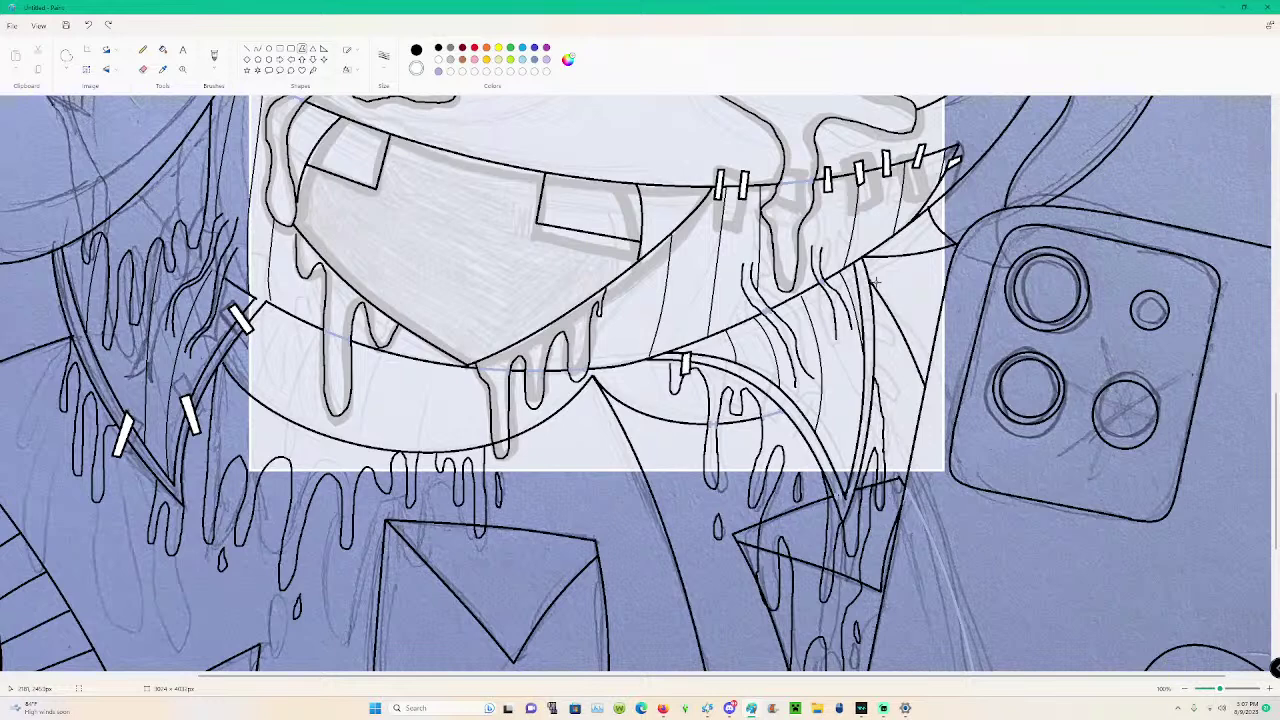
pyautogui.moveTo(875, 282)
pyautogui.mouseDown()
pyautogui.moveTo(860, 302)
pyautogui.moveTo(876, 327)
pyautogui.moveTo(852, 300)
pyautogui.moveTo(868, 312)
pyautogui.moveTo(878, 368)
pyautogui.moveTo(862, 340)
pyautogui.mouseUp()
pyautogui.moveTo(875, 406); pyautogui.dragTo(875, 376)
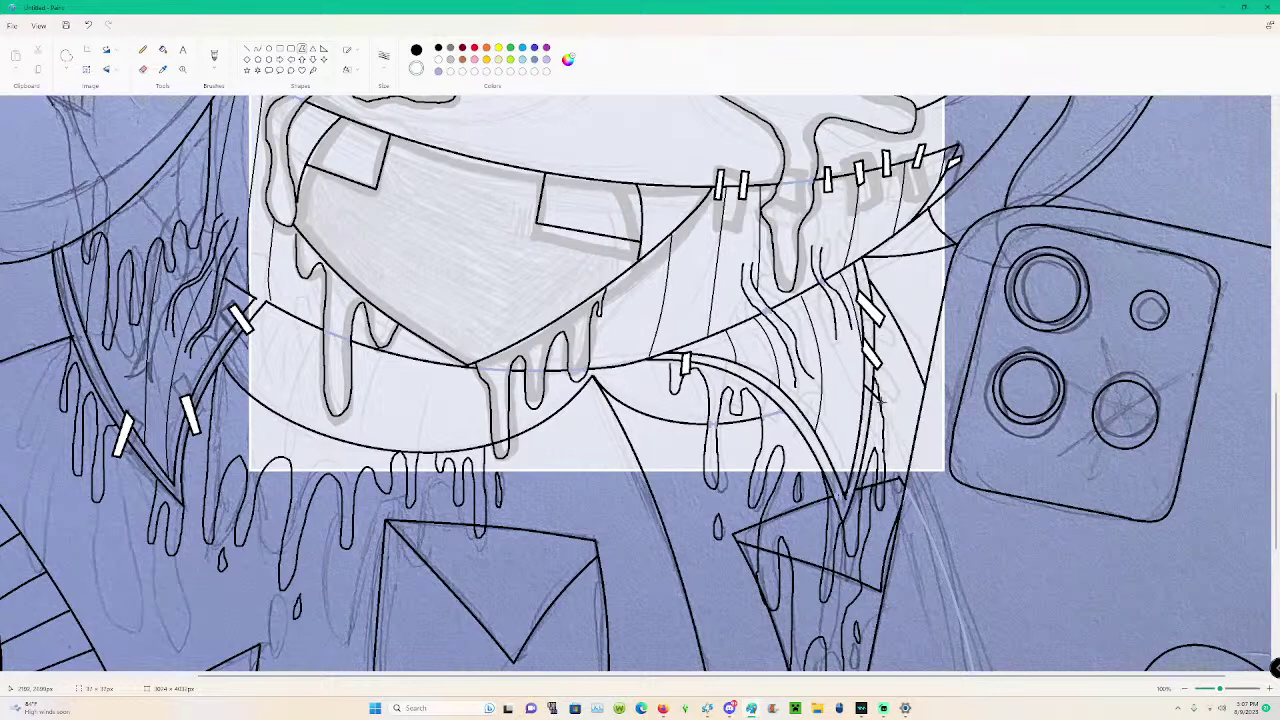
pyautogui.moveTo(873, 405); pyautogui.dragTo(863, 385)
pyautogui.moveTo(850, 465)
pyautogui.mouseDown()
pyautogui.moveTo(860, 505)
pyautogui.moveTo(856, 450)
pyautogui.mouseUp()
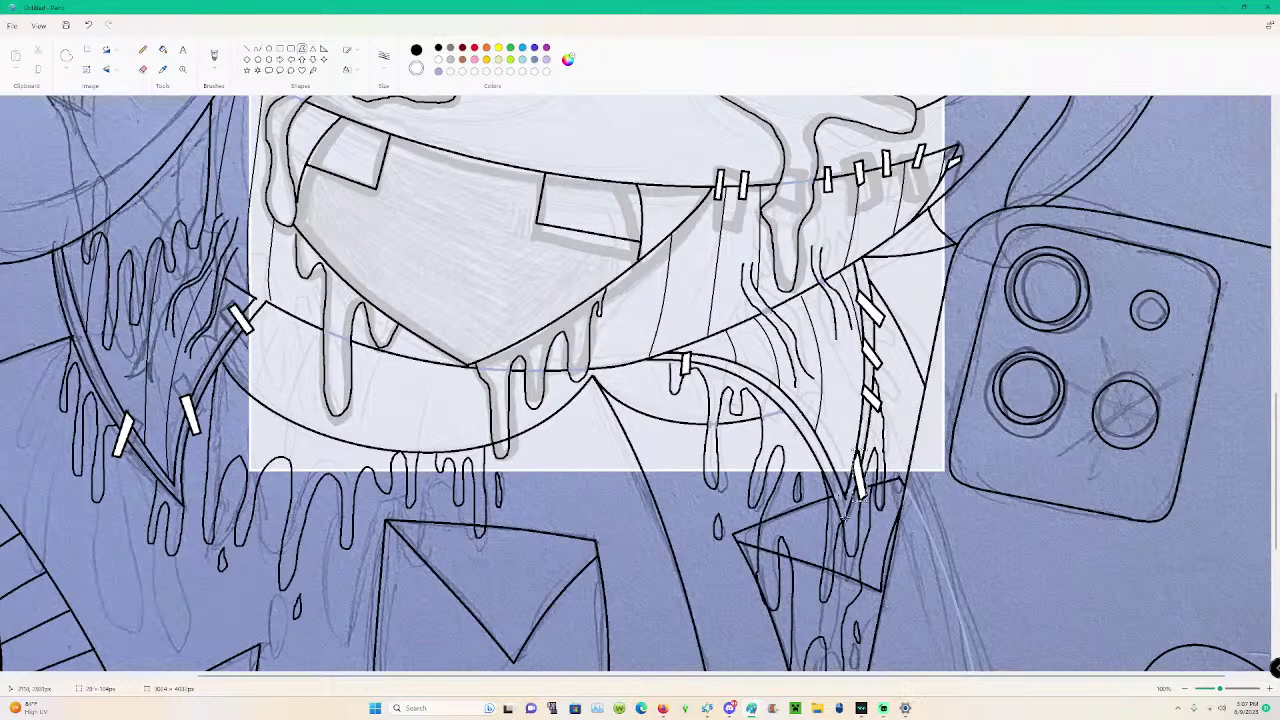
pyautogui.moveTo(826, 518); pyautogui.dragTo(831, 484)
pyautogui.click(1186, 689)
pyautogui.scroll(3, 598, 452)
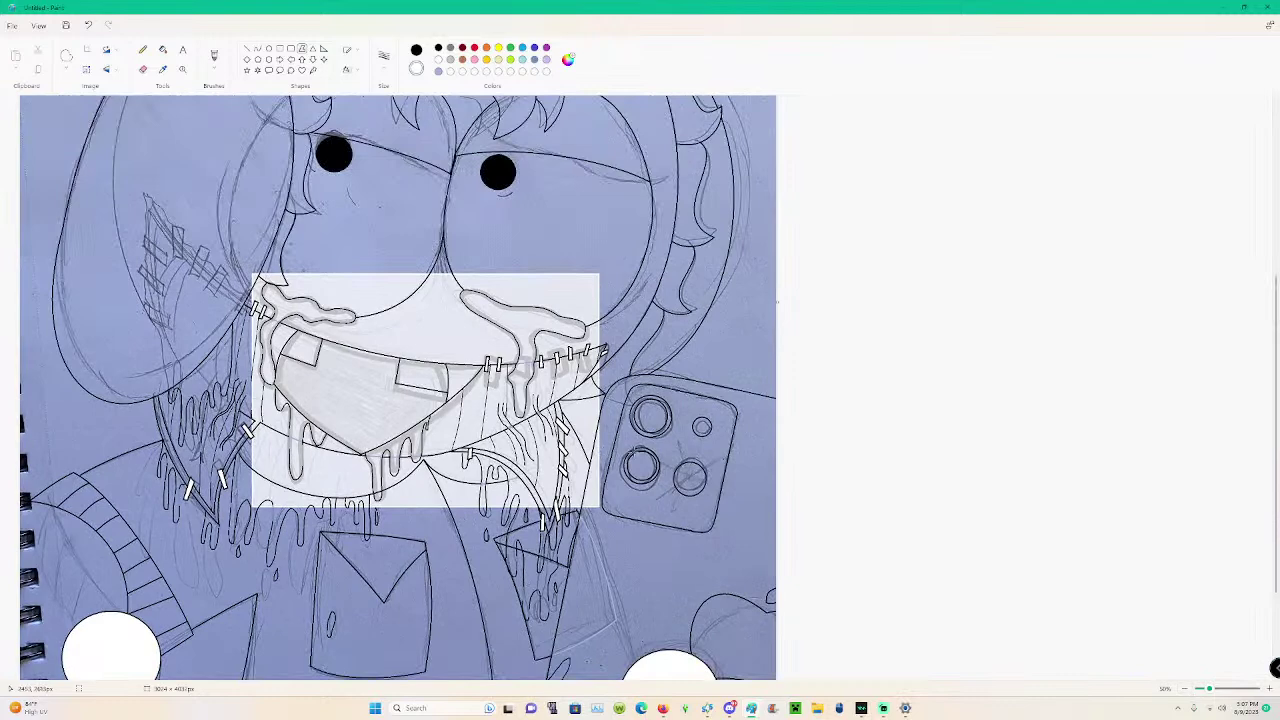
pyautogui.scroll(3, 635, 451)
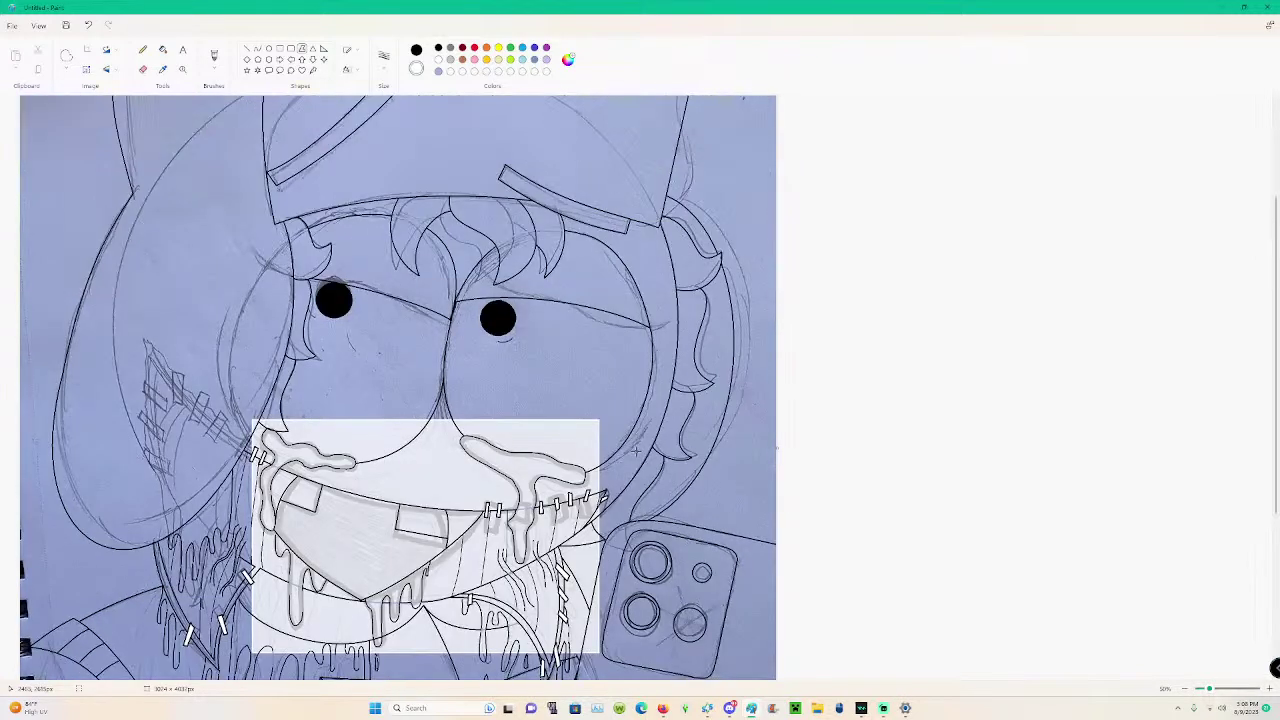
pyautogui.scroll(-6, 635, 451)
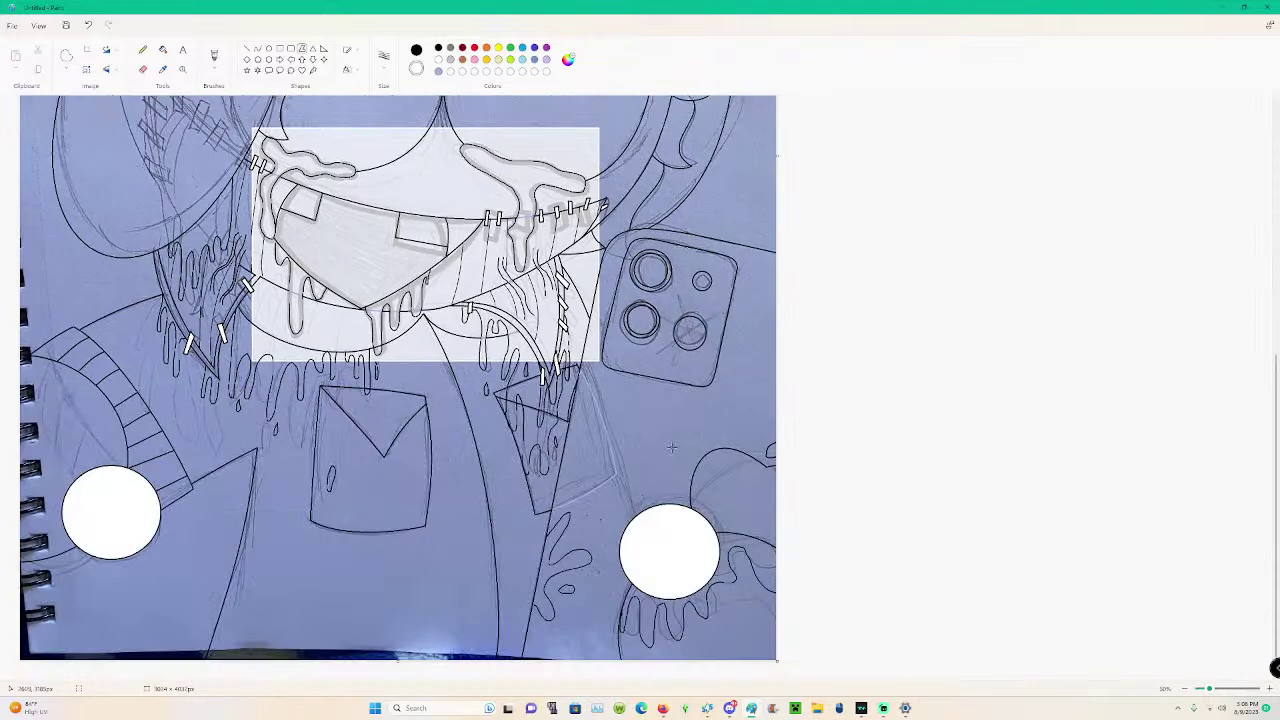
pyautogui.click(728, 709)
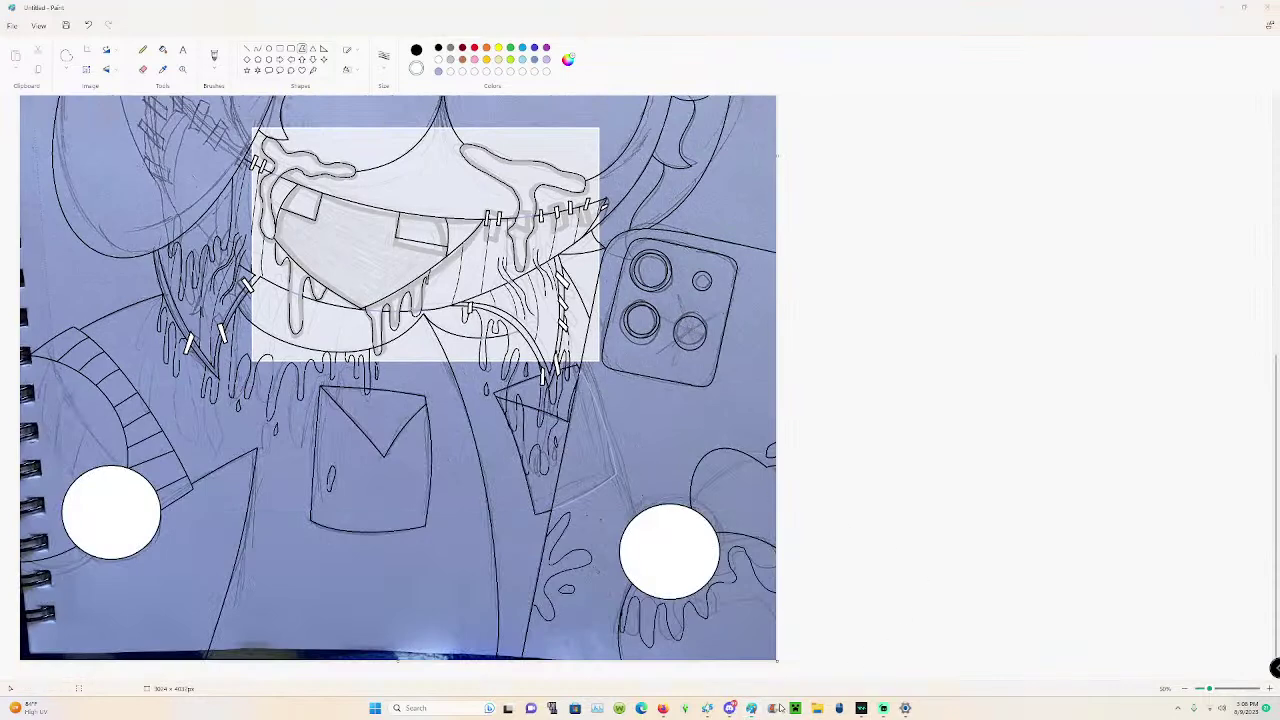
pyautogui.click(882, 708)
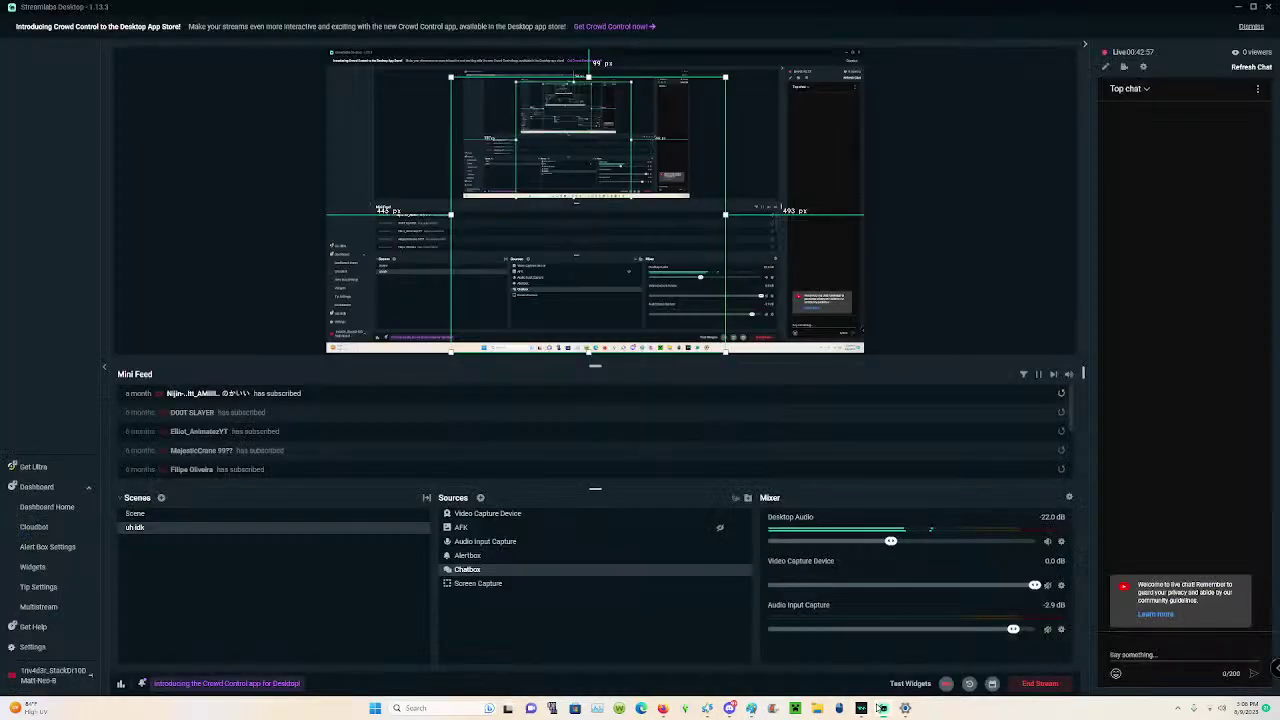
pyautogui.click(731, 709)
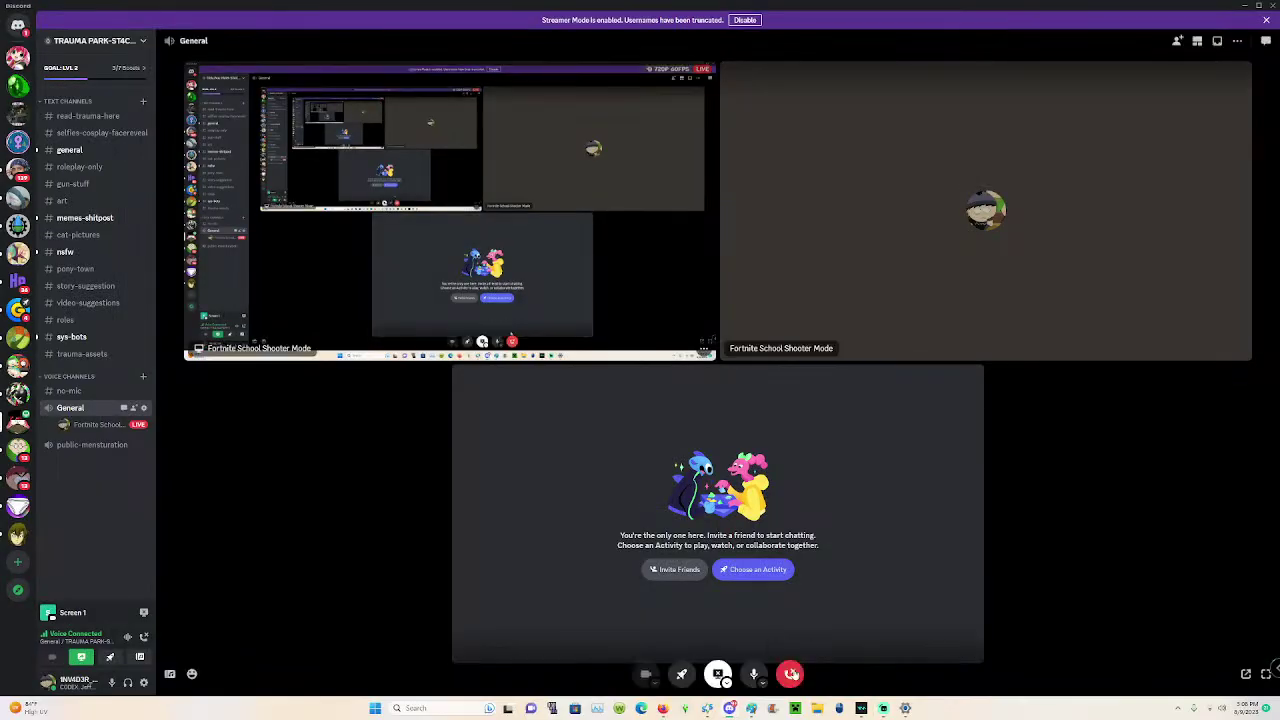
pyautogui.click(751, 708)
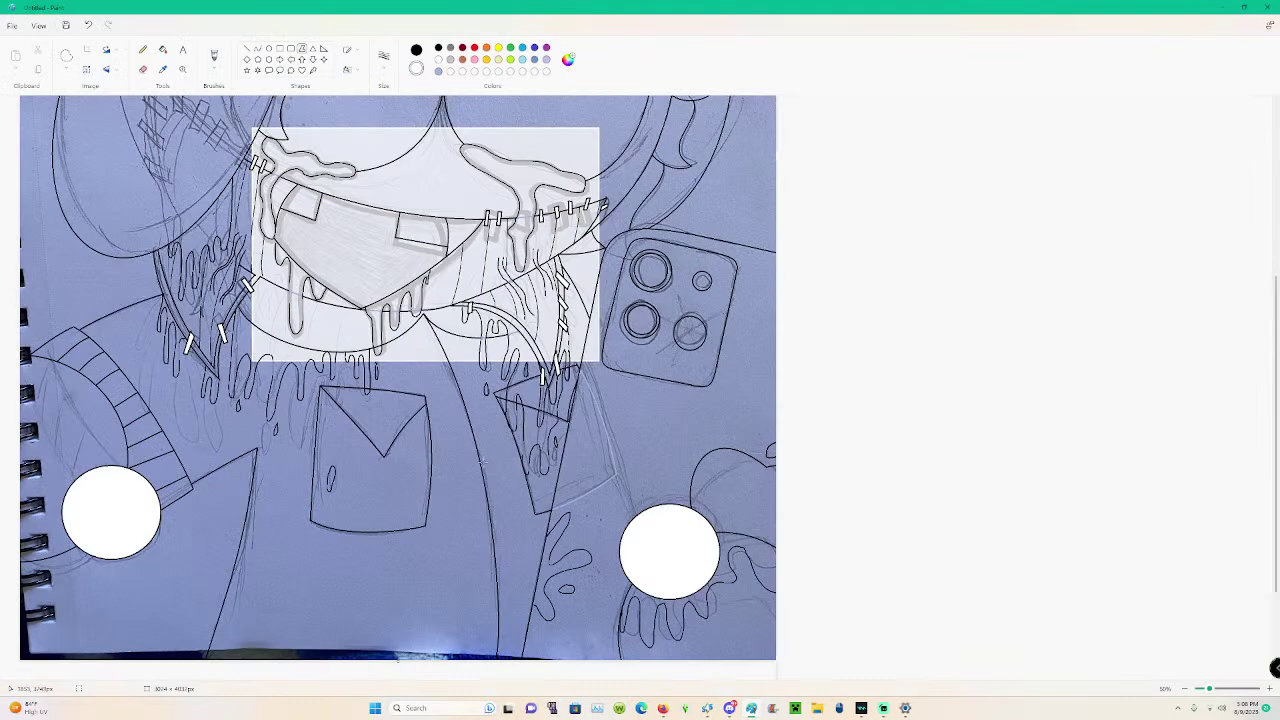
# Step: Select the Line shape and zoom back to 100% on the mouth
pyautogui.scroll(5, 490, 460)
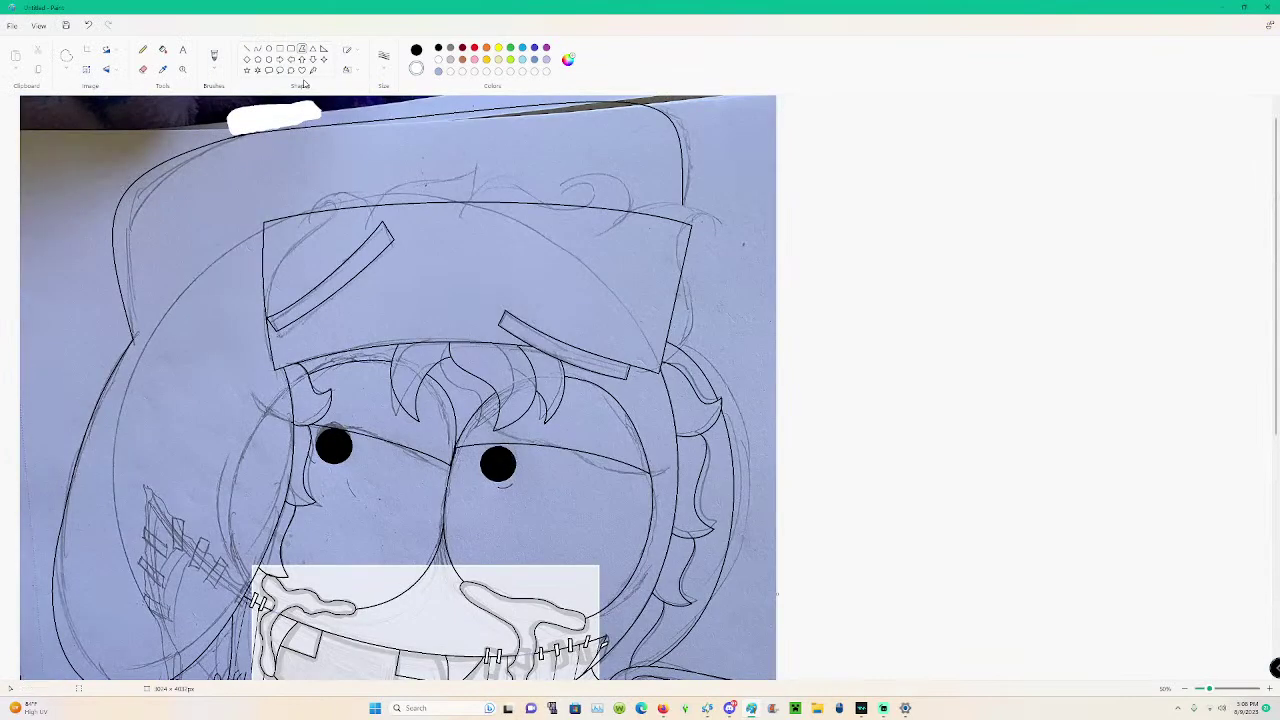
pyautogui.click(247, 49)
pyautogui.scroll(-5, 717, 237)
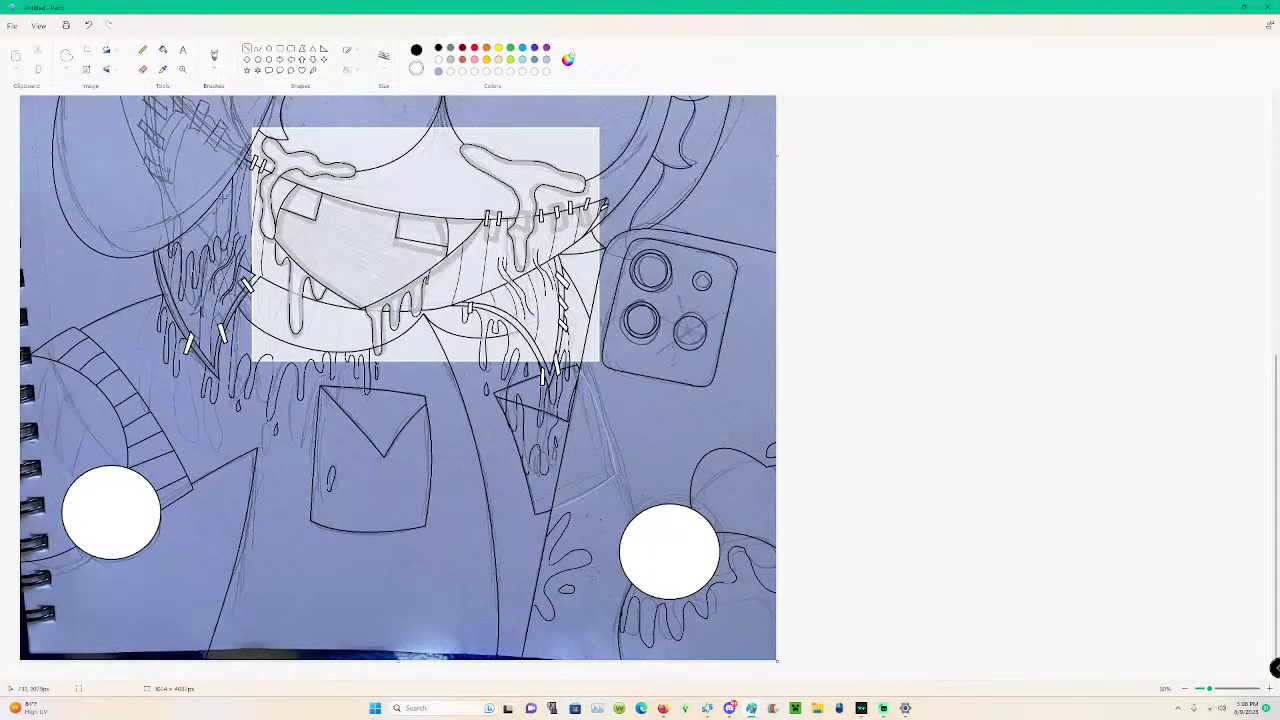
pyautogui.scroll(3, 708, 477)
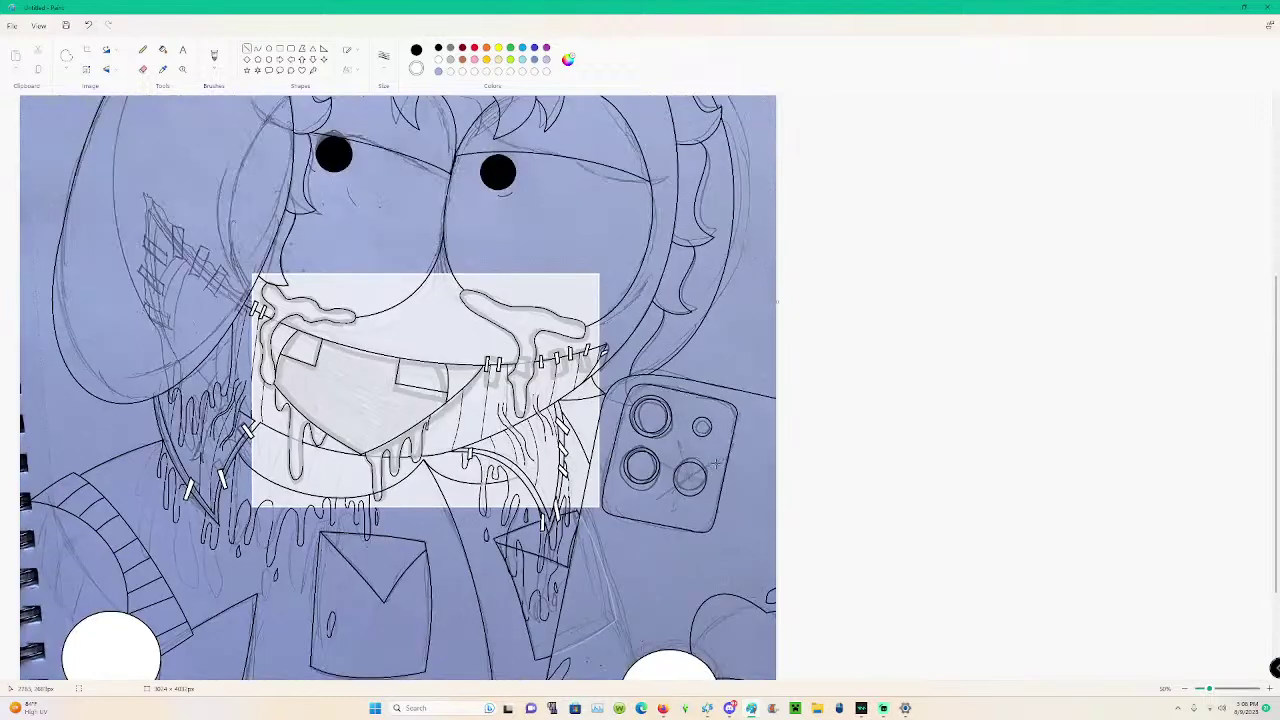
pyautogui.scroll(3, 716, 461)
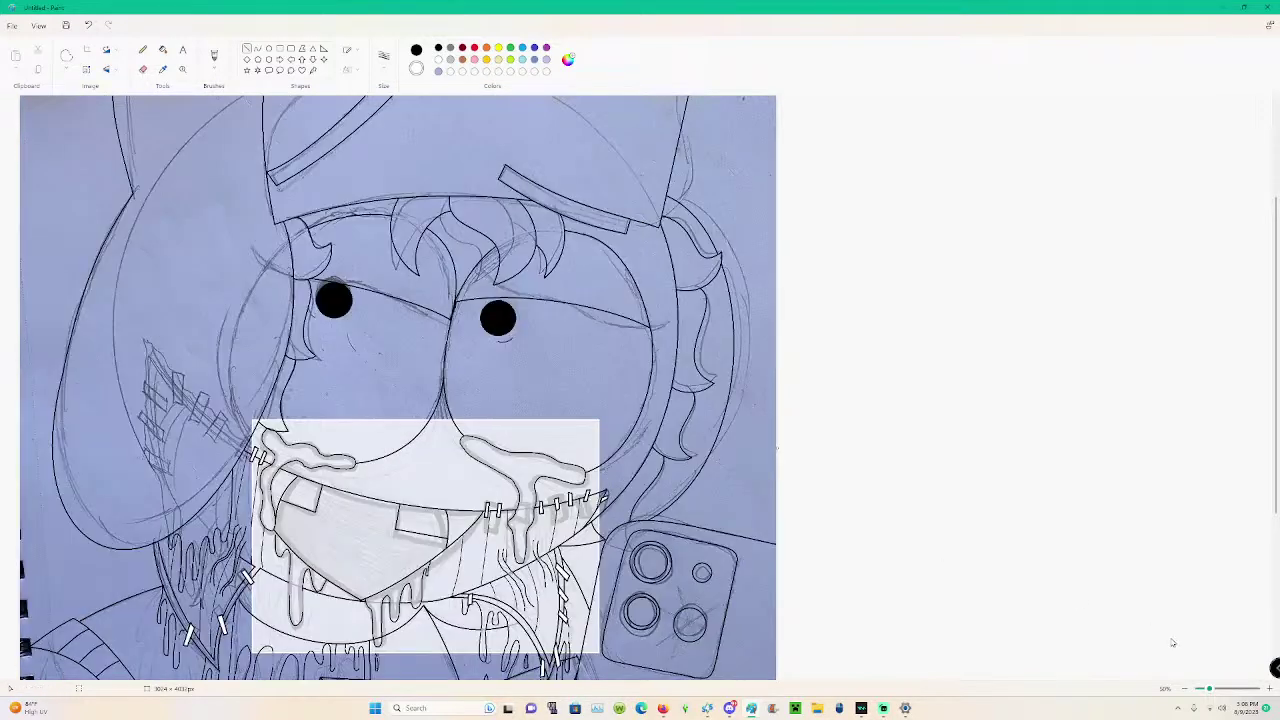
pyautogui.click(1268, 688)
pyautogui.scroll(-8, 1000, 532)
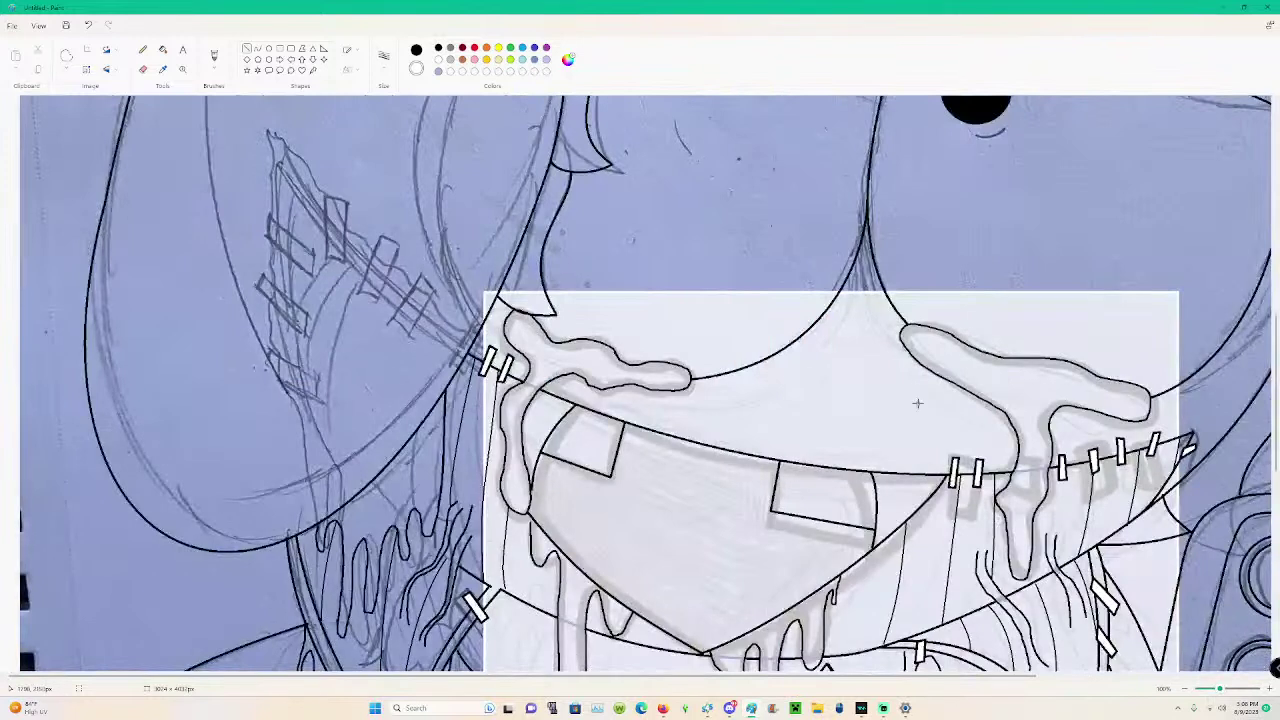
# Step: Ink a thin contour line down the upper right drool blob beside the nose-bridge curve
pyautogui.moveTo(861, 254); pyautogui.dragTo(812, 352)
pyautogui.hotkey('ctrl', 'z')
pyautogui.moveTo(858, 272); pyautogui.dragTo(810, 357)
pyautogui.moveTo(810, 272); pyautogui.dragTo(858, 357)
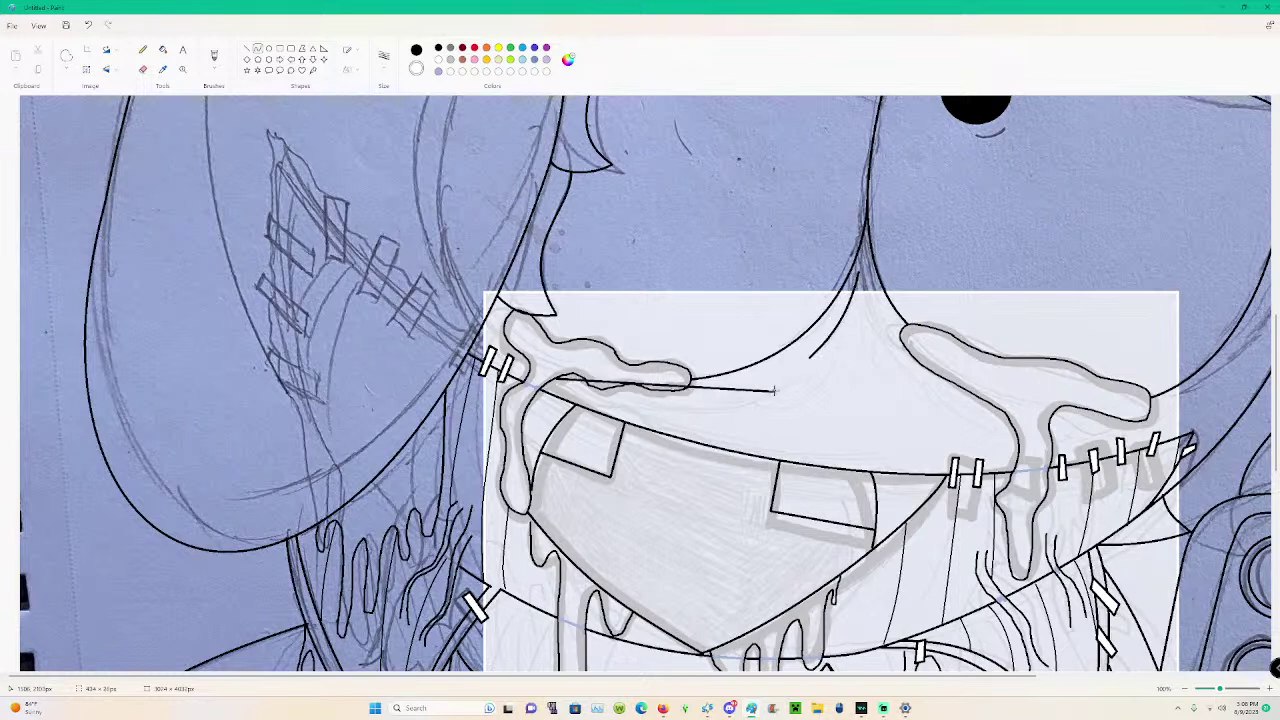
# Step: Draw curves joining the drool outlines into the mouth line, undoing rough strokes
pyautogui.moveTo(556, 381); pyautogui.dragTo(790, 376)
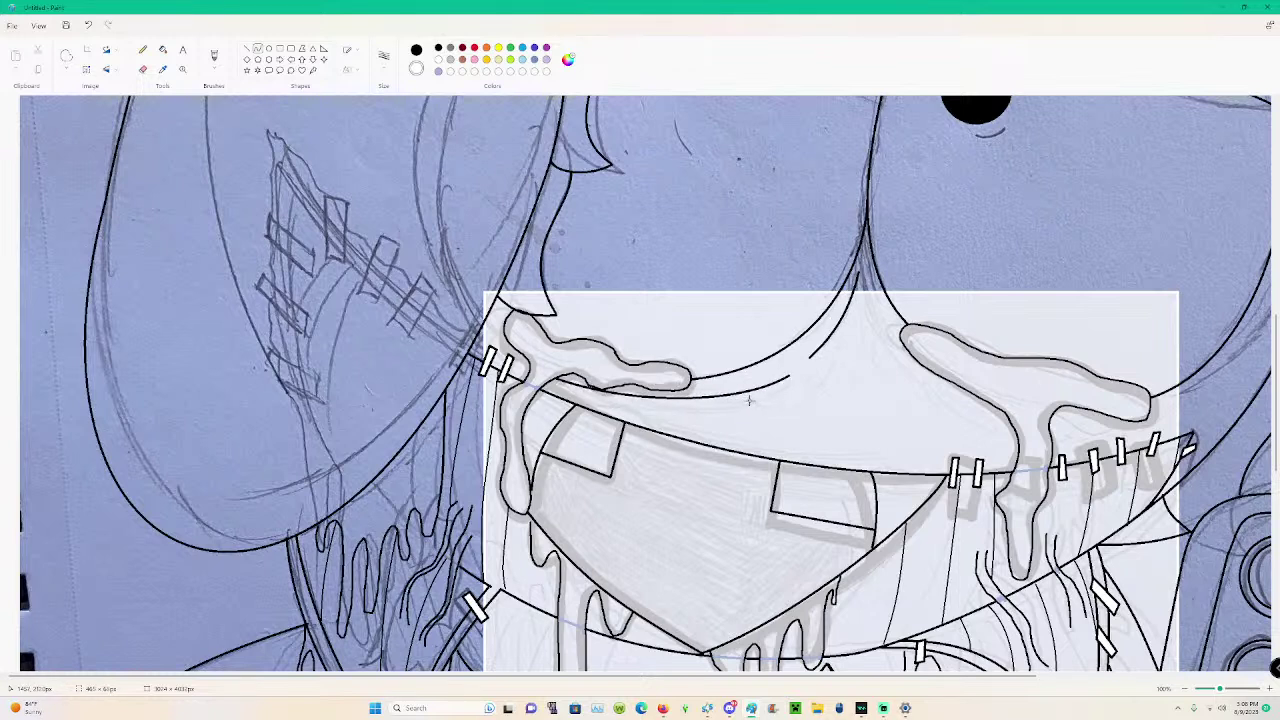
pyautogui.moveTo(838, 328); pyautogui.dragTo(757, 405)
pyautogui.hotkey('ctrl', 'z')
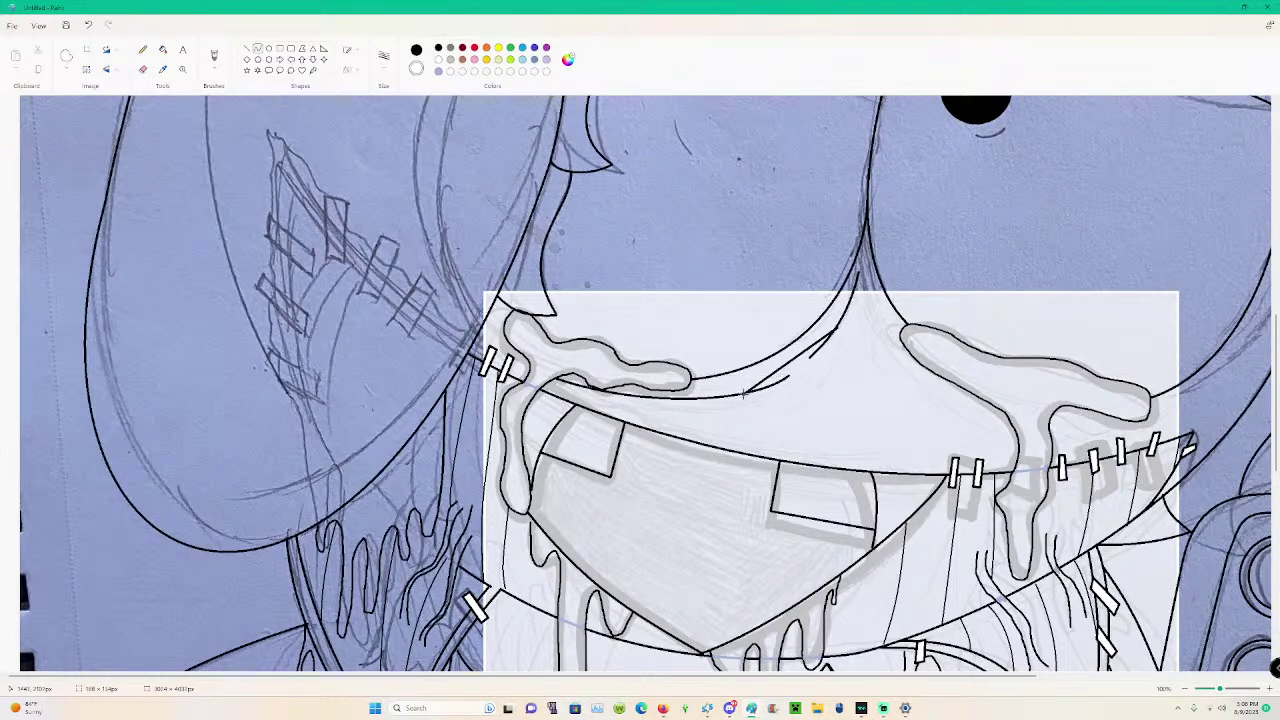
pyautogui.moveTo(838, 330)
pyautogui.mouseDown()
pyautogui.moveTo(790, 380)
pyautogui.moveTo(798, 405)
pyautogui.mouseUp()
pyautogui.hotkey('ctrl', 'z')
pyautogui.moveTo(860, 270); pyautogui.dragTo(910, 380)
pyautogui.hotkey('ctrl', 'z')
pyautogui.moveTo(858, 272)
pyautogui.mouseDown()
pyautogui.moveTo(893, 355)
pyautogui.moveTo(1012, 428)
pyautogui.moveTo(977, 404)
pyautogui.mouseUp()
pyautogui.hotkey('ctrl', 'z')
# Step: Draw a curve rising to the right and free-form select the drip strokes to adjust them
pyautogui.moveTo(1047, 427)
pyautogui.mouseDown()
pyautogui.moveTo(1096, 428)
pyautogui.moveTo(1184, 392)
pyautogui.moveTo(1208, 364)
pyautogui.mouseUp()
pyautogui.moveTo(1168, 415)
pyautogui.mouseDown()
pyautogui.moveTo(1142, 441)
pyautogui.moveTo(1184, 428)
pyautogui.mouseUp()
pyautogui.moveTo(872, 336)
pyautogui.mouseDown()
pyautogui.moveTo(924, 390)
pyautogui.moveTo(975, 409)
pyautogui.moveTo(874, 370)
pyautogui.mouseUp()
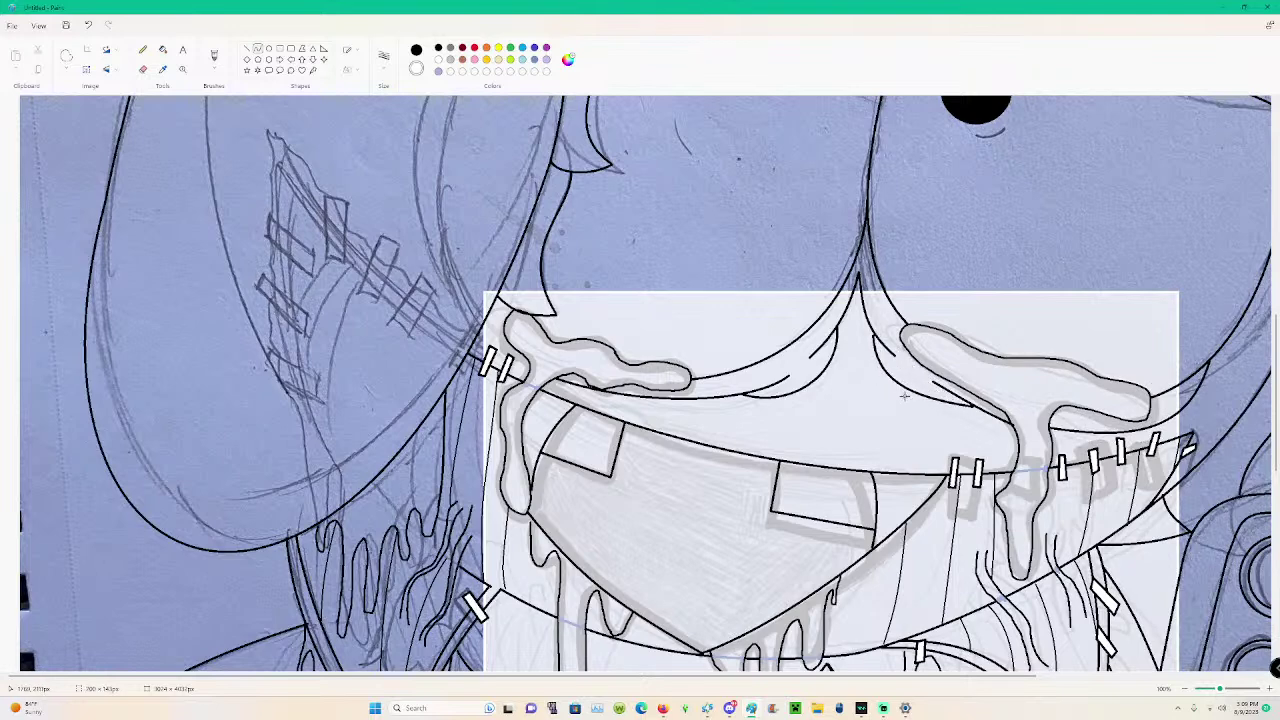
# Step: Drop the free-form selection and glance at the Discord call and YouTube video
pyautogui.click(1012, 426)
pyautogui.click(751, 708)
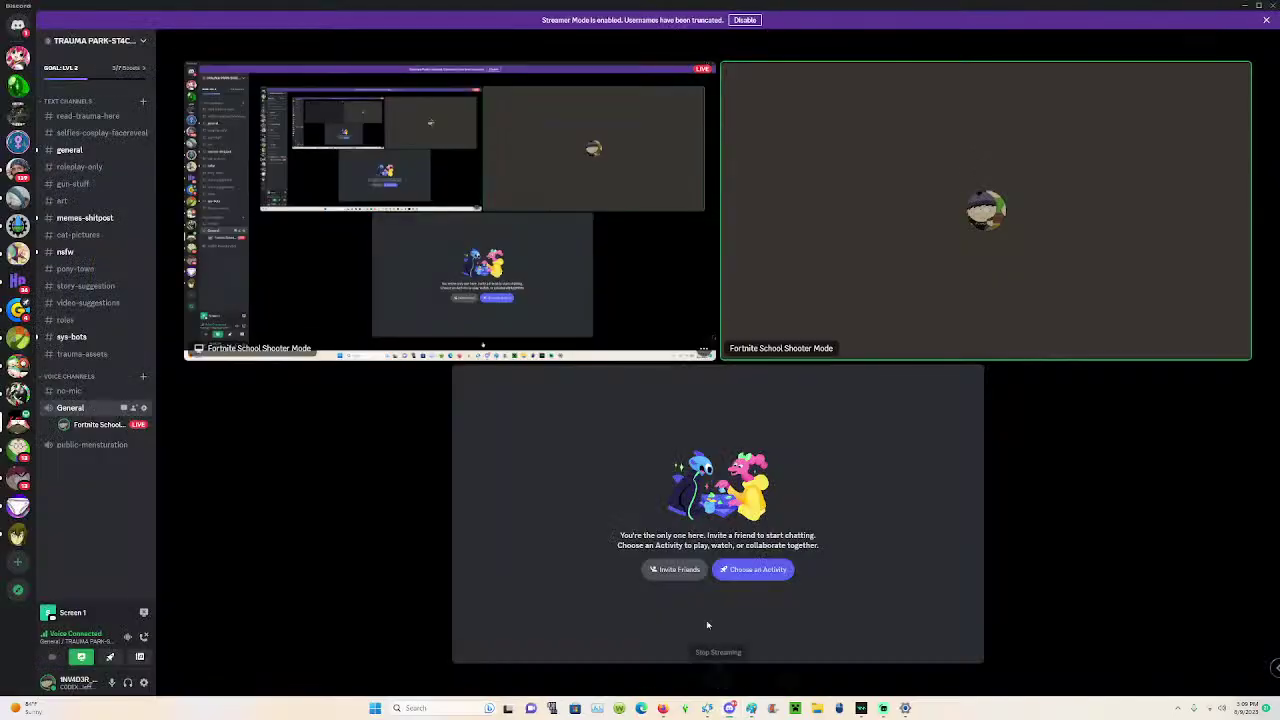
pyautogui.hotkey('alt', 'Tab')
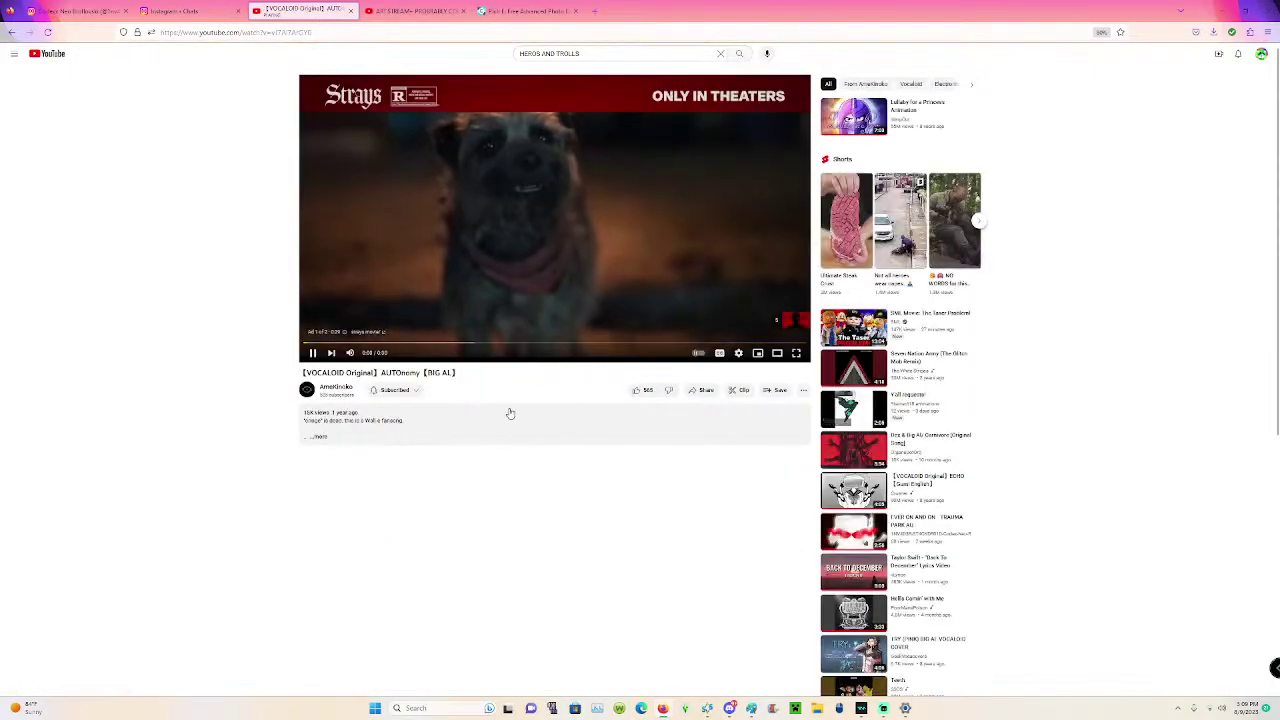
pyautogui.hotkey('alt', 'Tab')
# Step: Scroll around the Paint drawing, then bring up the Discord call
pyautogui.scroll(3, 838, 510)
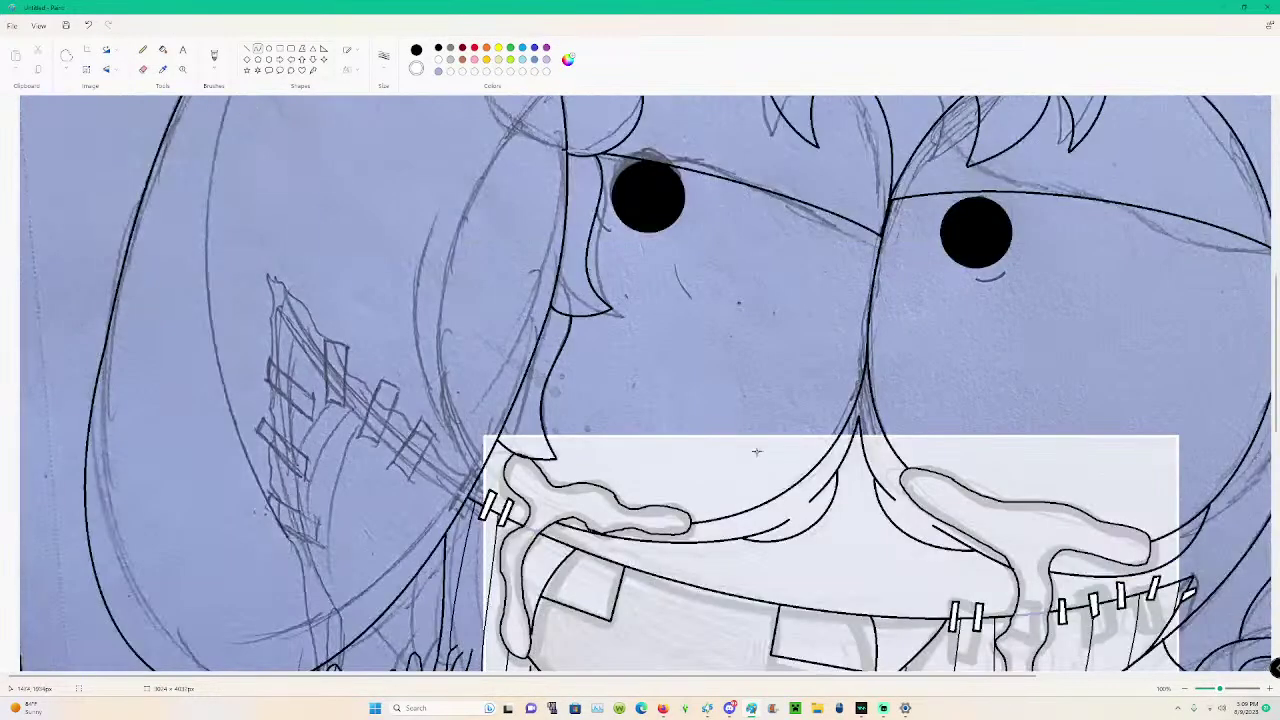
pyautogui.scroll(2, 752, 458)
pyautogui.scroll(-4, 754, 476)
pyautogui.hscroll(2, 1020, 546)
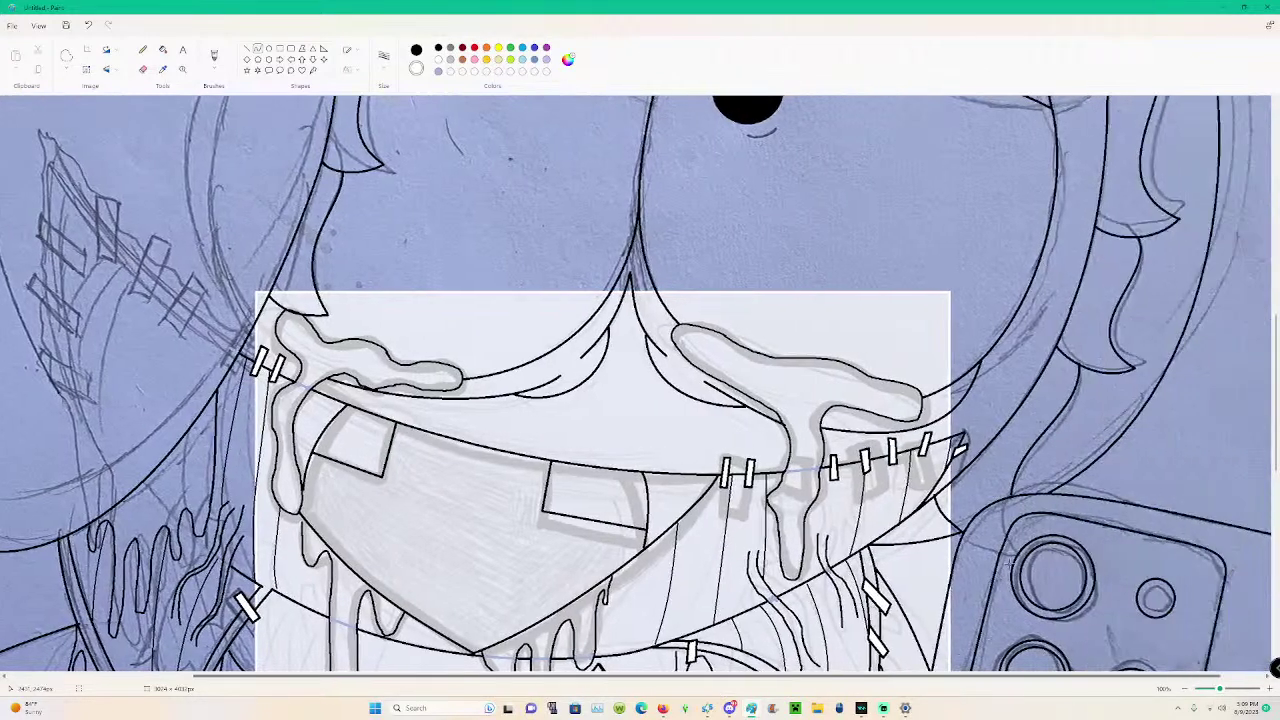
pyautogui.scroll(4, 1020, 546)
pyautogui.scroll(3, 1020, 546)
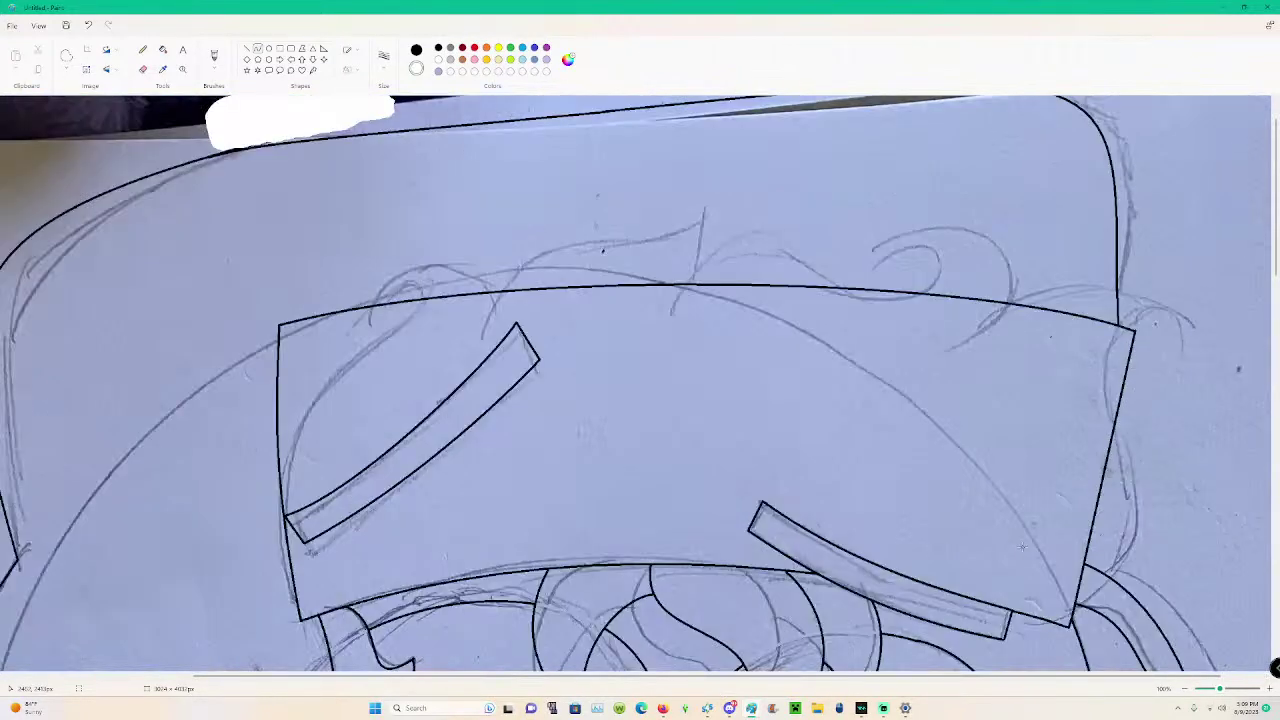
pyautogui.scroll(-6, 1020, 546)
pyautogui.click(730, 708)
# Step: Flip between the YouTube video and the Discord voice call, then return to the Paint sketch
pyautogui.click(663, 708)
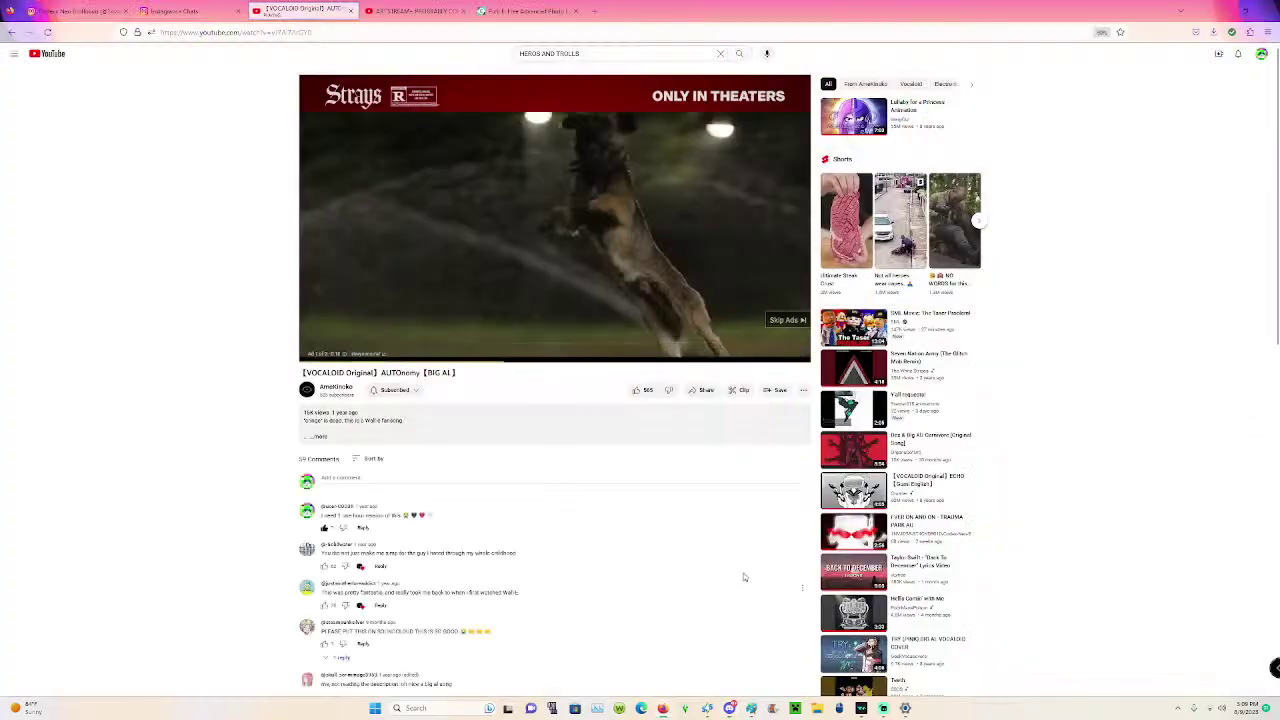
pyautogui.click(730, 708)
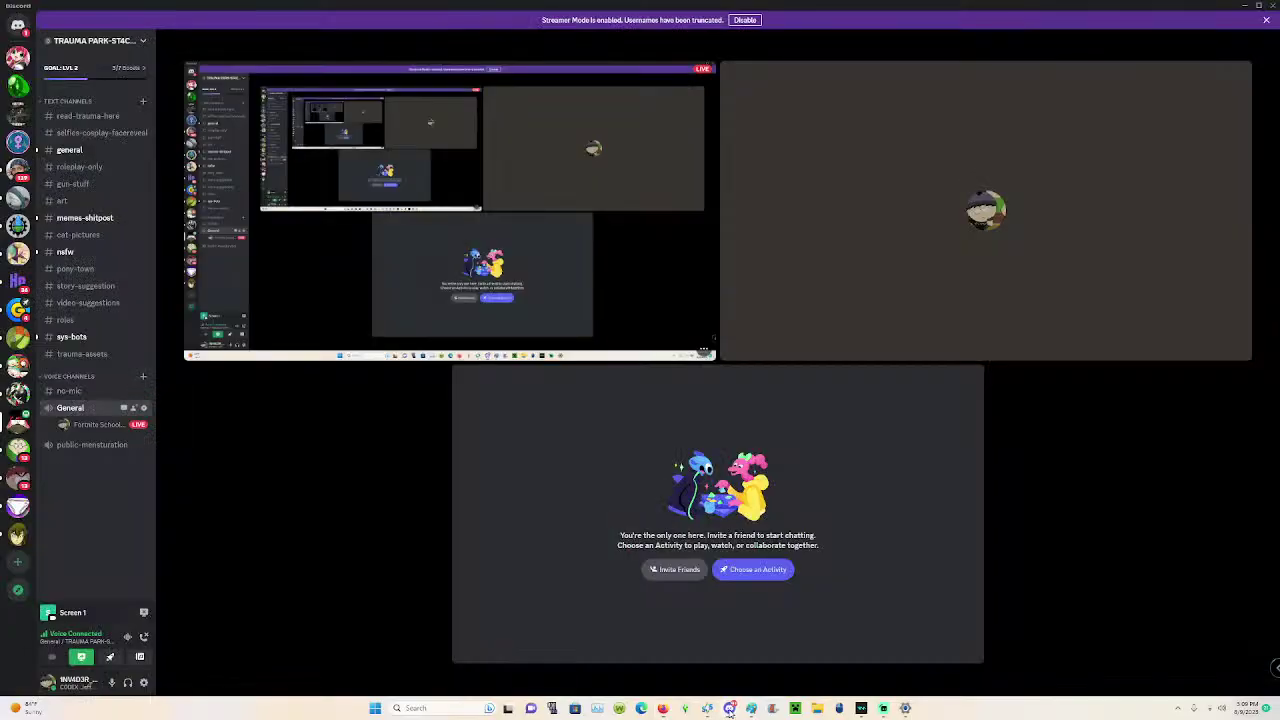
pyautogui.click(751, 708)
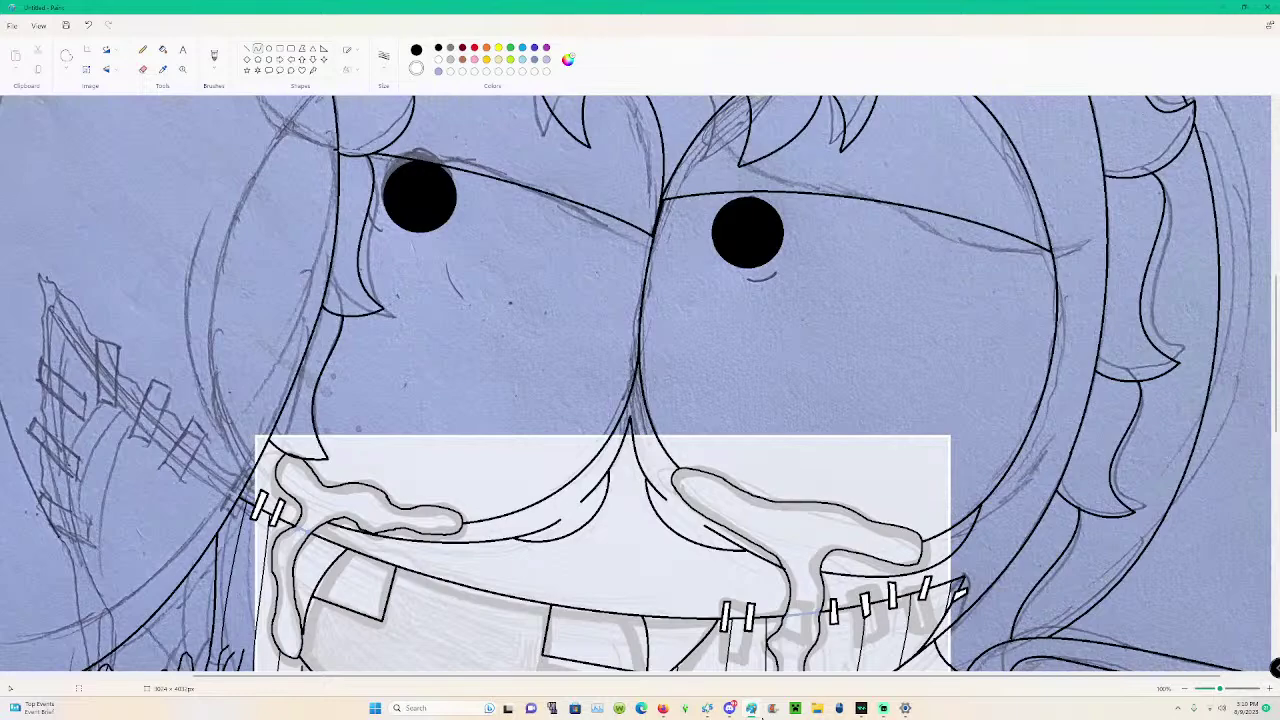
# Step: Zoom out, select the whole canvas and invert its colours
pyautogui.scroll(-4, 1080, 632)
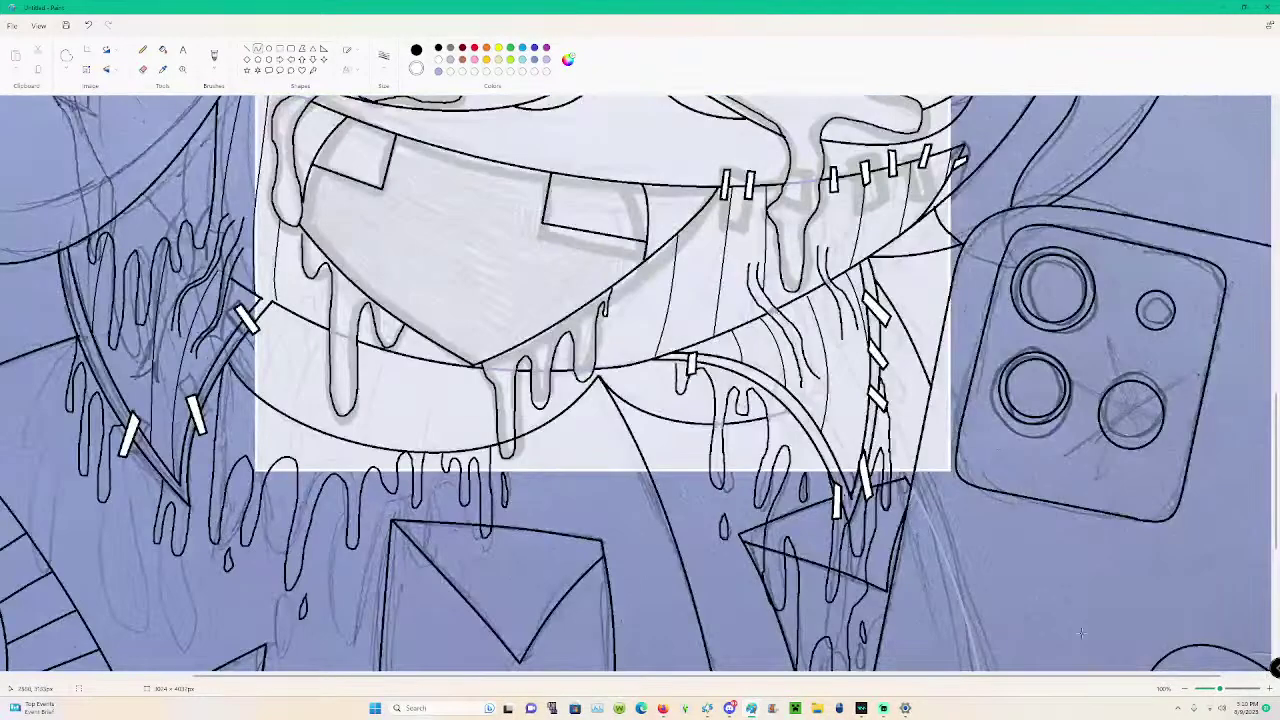
pyautogui.click(1184, 688)
pyautogui.scroll(4, 812, 520)
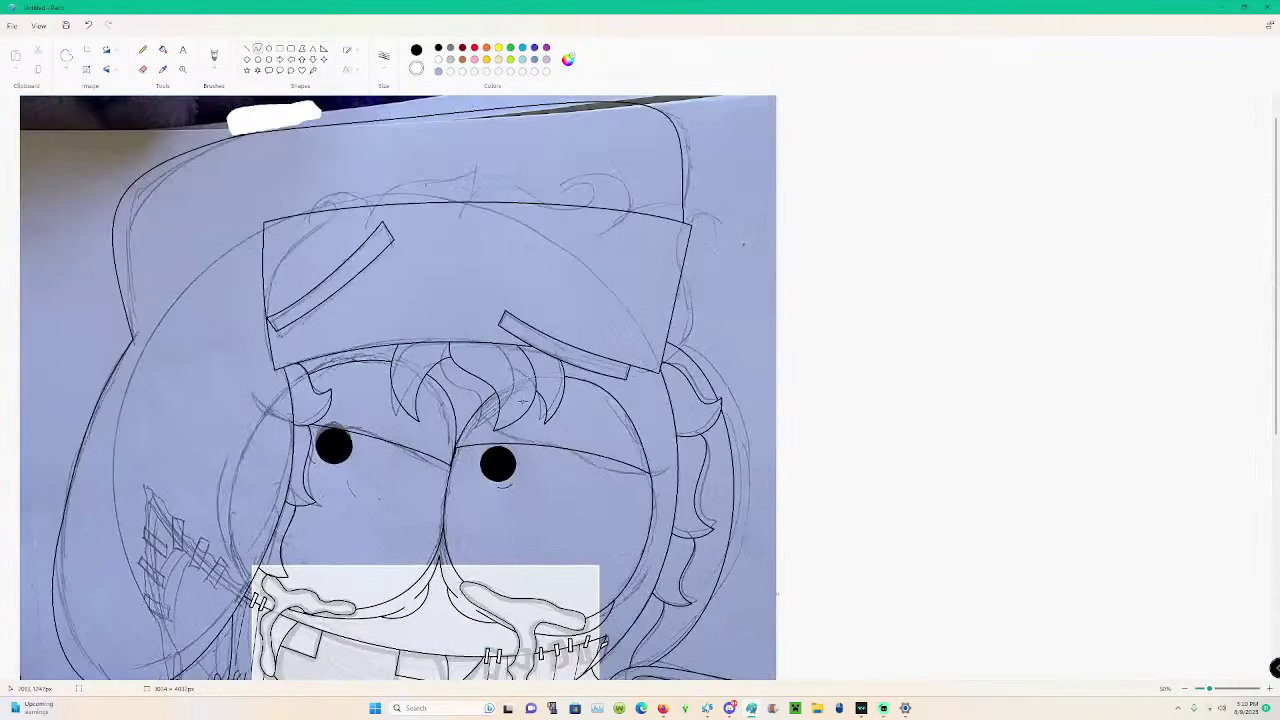
pyautogui.click(67, 70)
pyautogui.click(82, 120)
pyautogui.rightClick(208, 284)
pyautogui.click(268, 459)
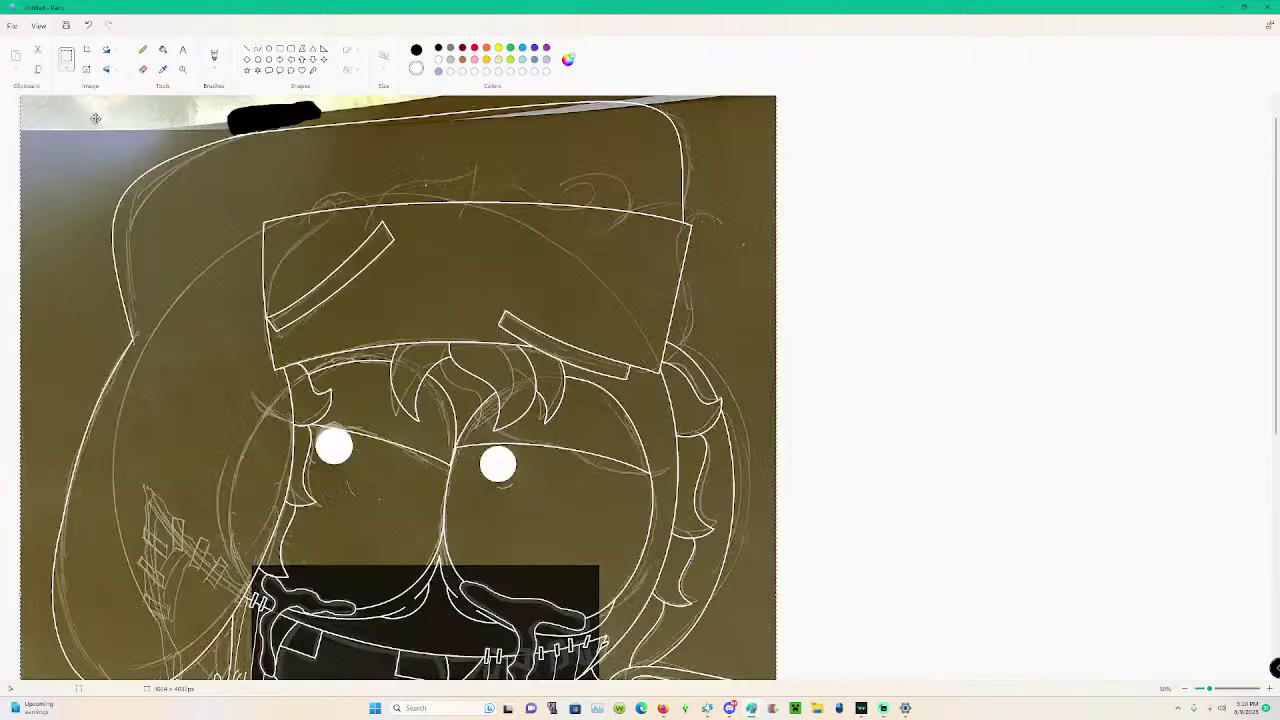
# Step: Convert the image to Black and white in Image properties
pyautogui.click(12, 26)
pyautogui.click(52, 194)
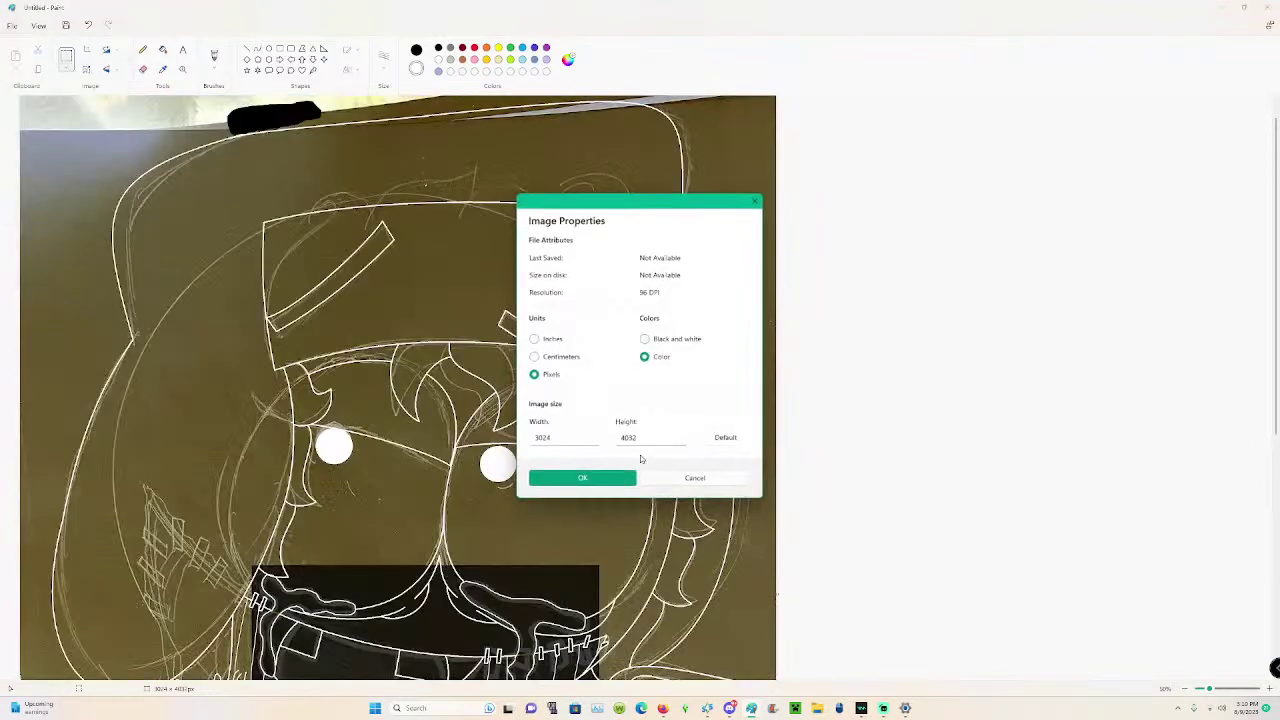
pyautogui.click(675, 342)
pyautogui.click(600, 479)
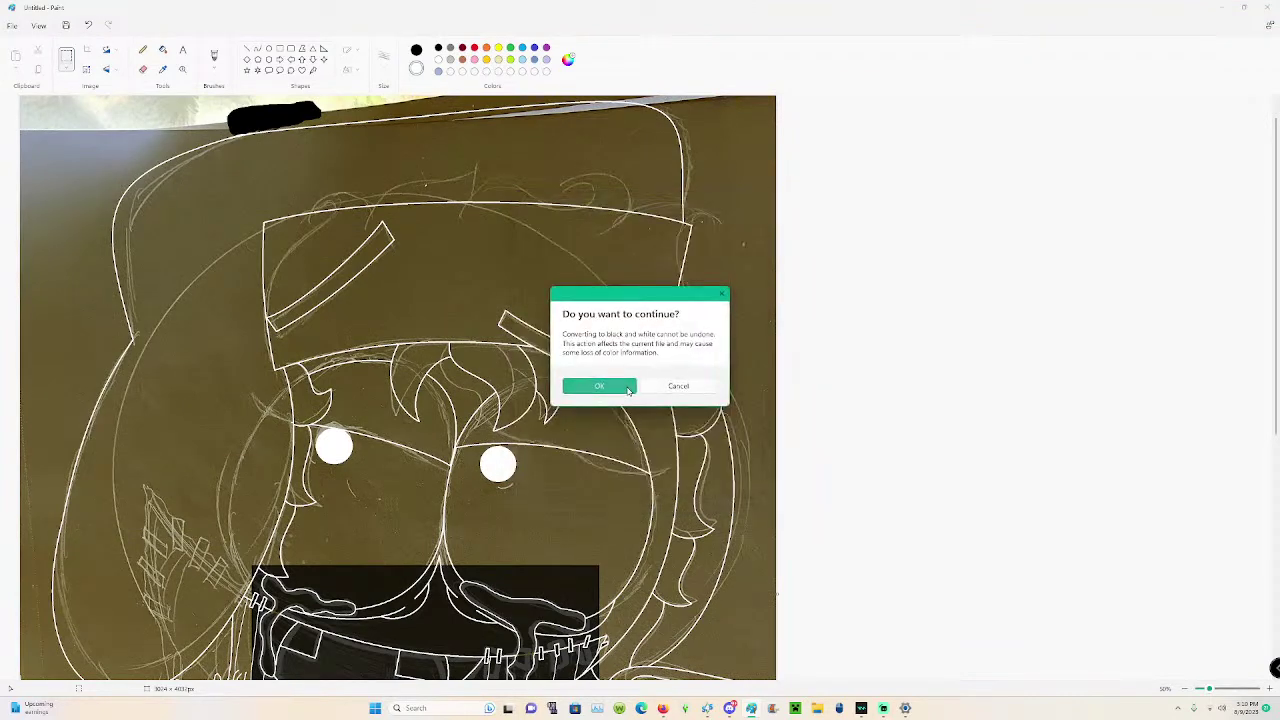
pyautogui.click(628, 386)
# Step: Invert the canvas back to white and set Image properties back to Color
pyautogui.scroll(-5, 659, 430)
pyautogui.rightClick(699, 441)
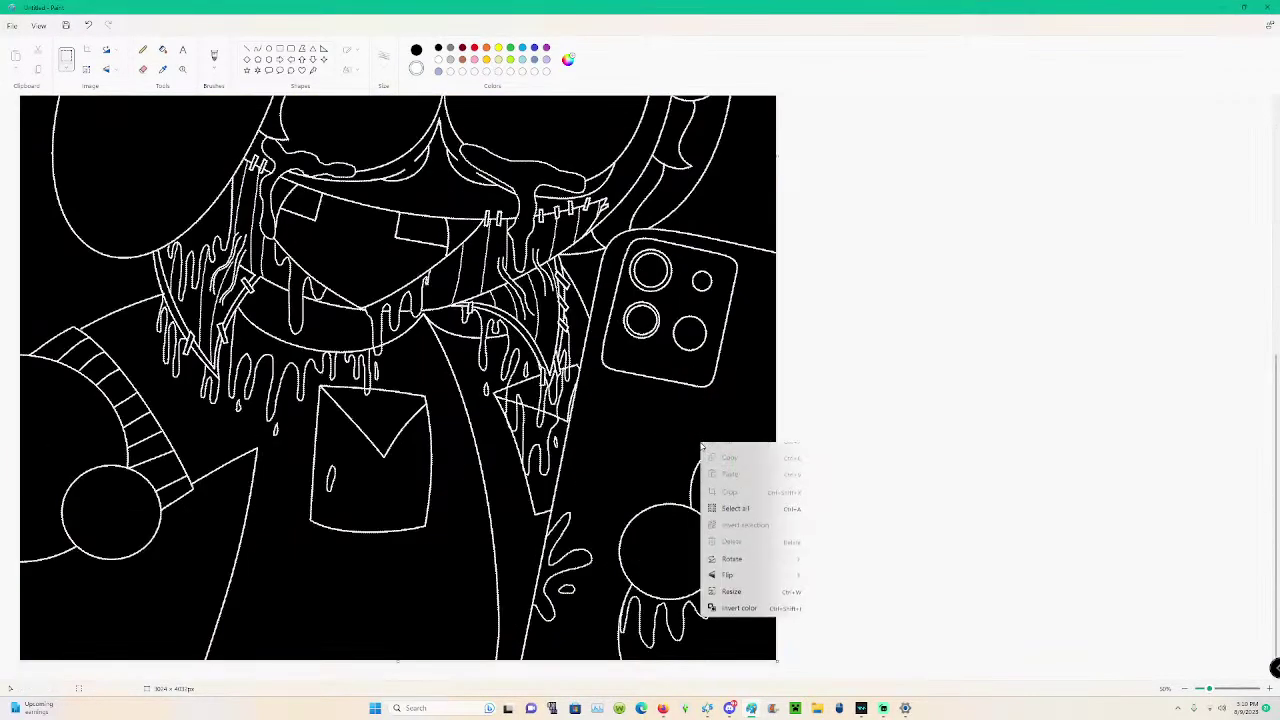
pyautogui.click(735, 622)
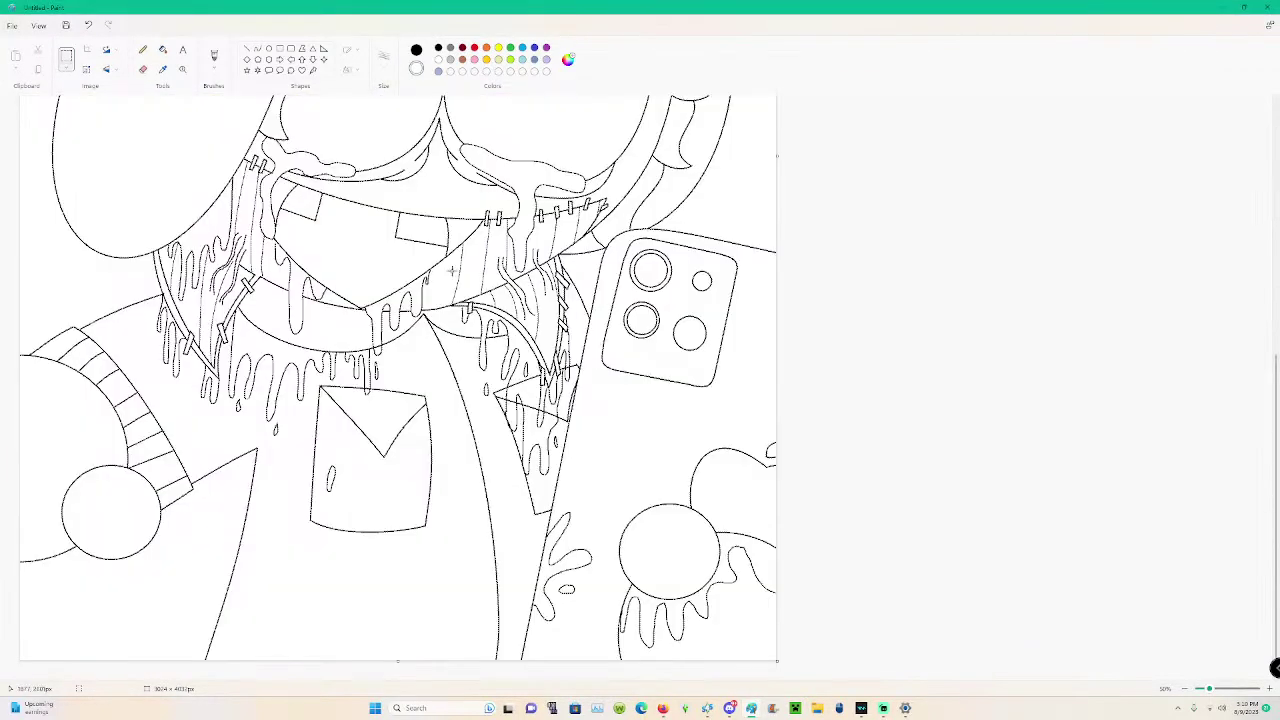
pyautogui.click(13, 25)
pyautogui.click(55, 192)
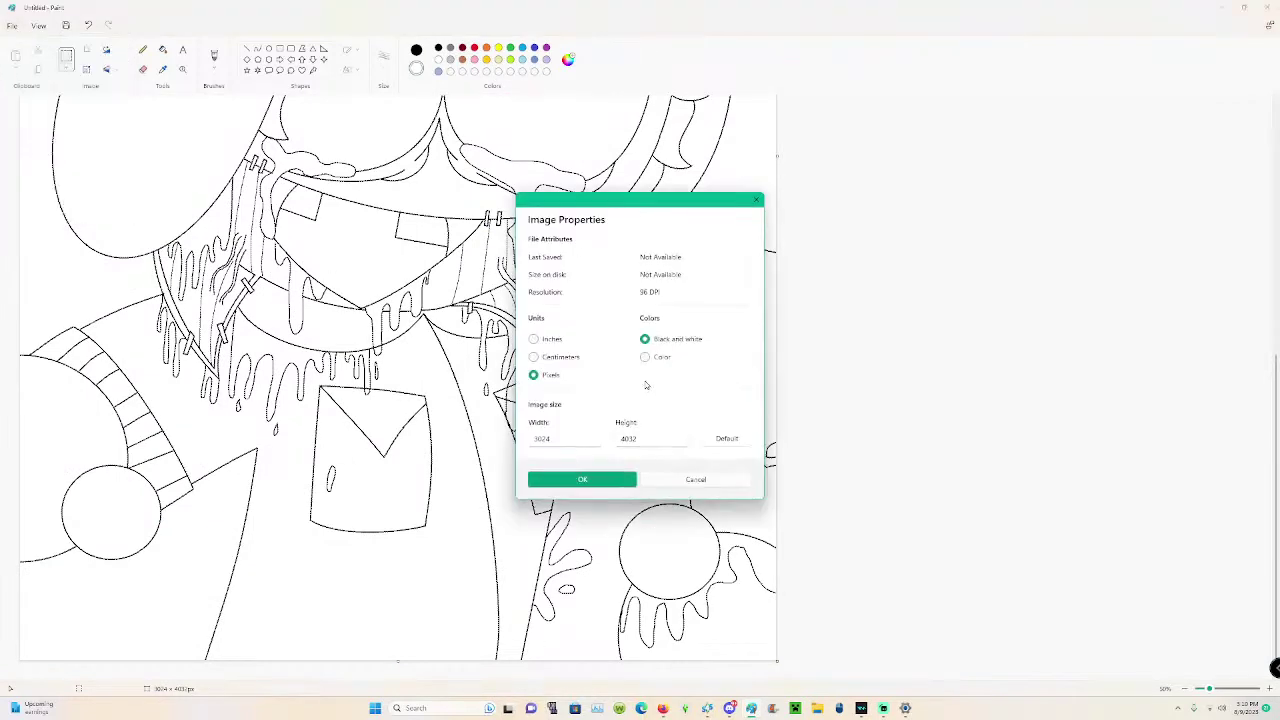
pyautogui.click(644, 357)
pyautogui.click(590, 479)
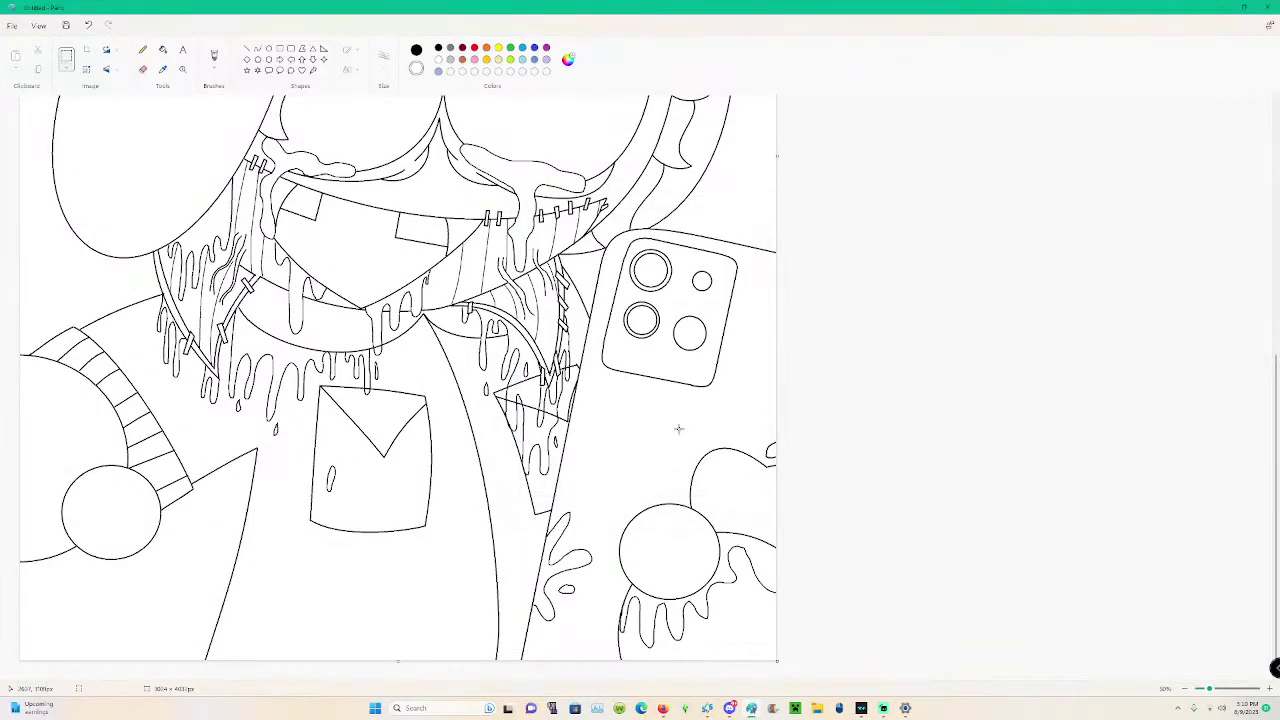
# Step: Zoom out to 25% and save the line art as a PNG named 'kyle'
pyautogui.scroll(5, 678, 428)
pyautogui.click(1186, 686)
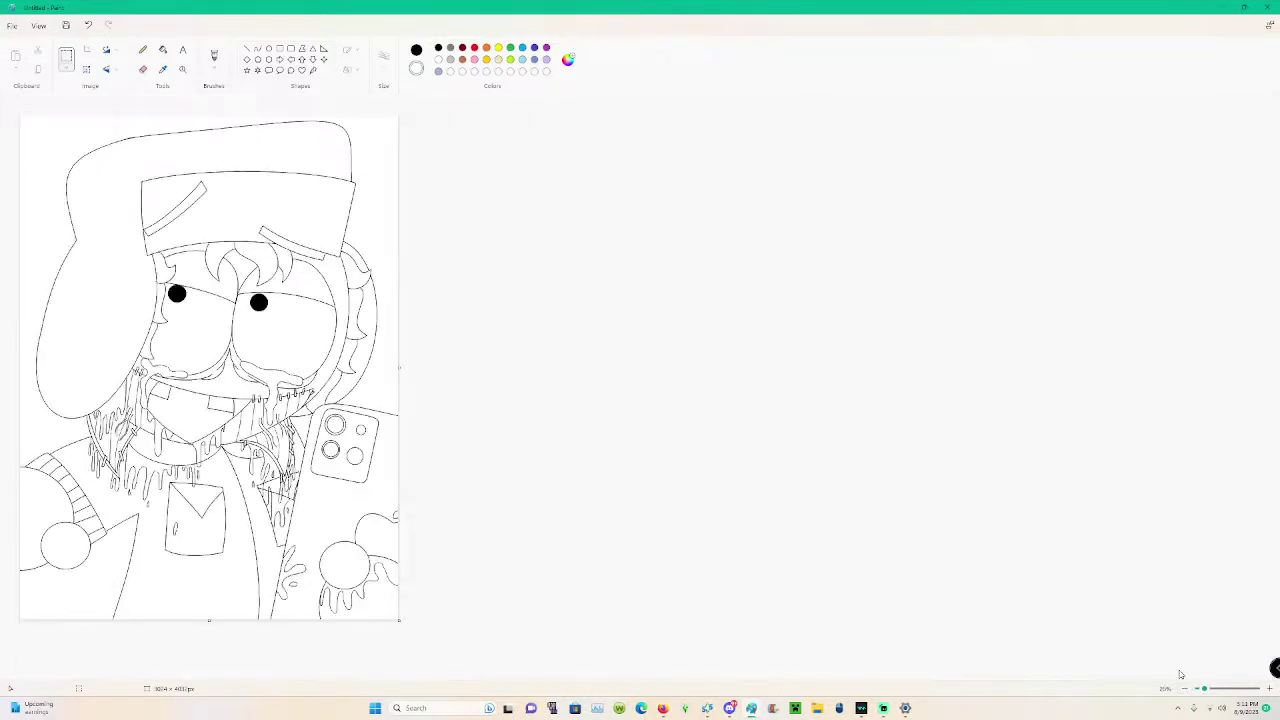
pyautogui.click(66, 25)
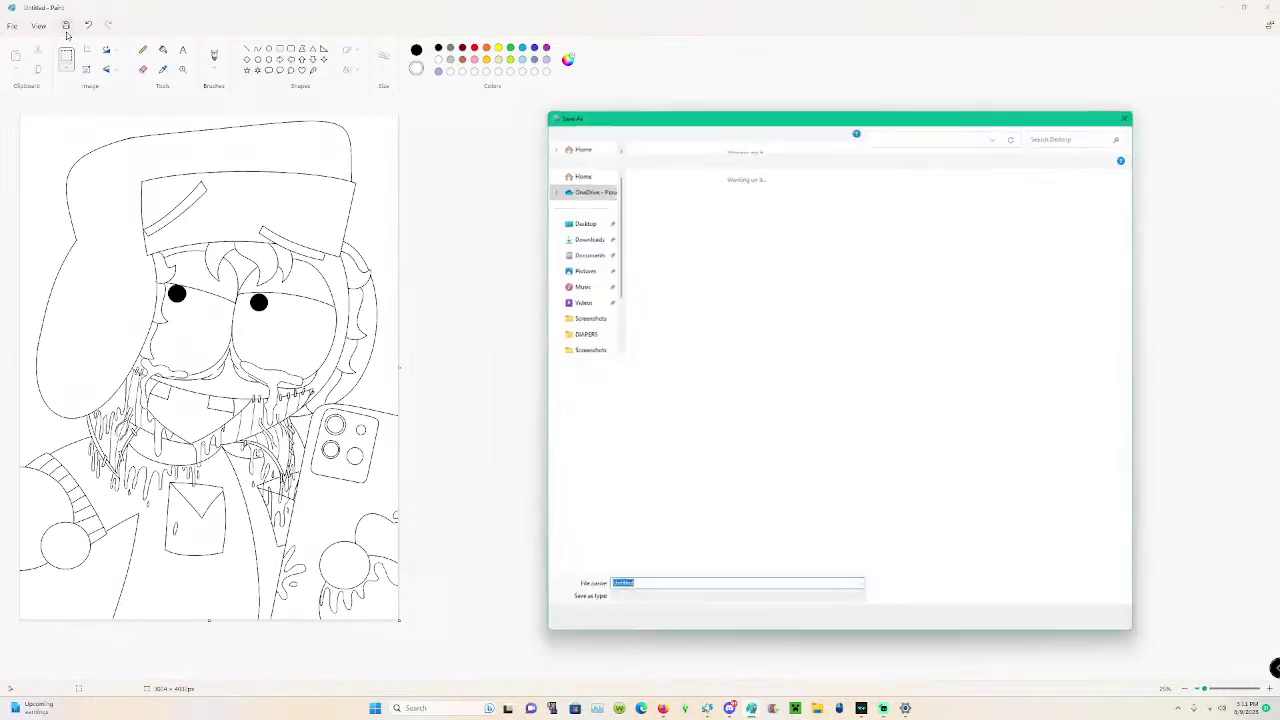
pyautogui.write('kyle')
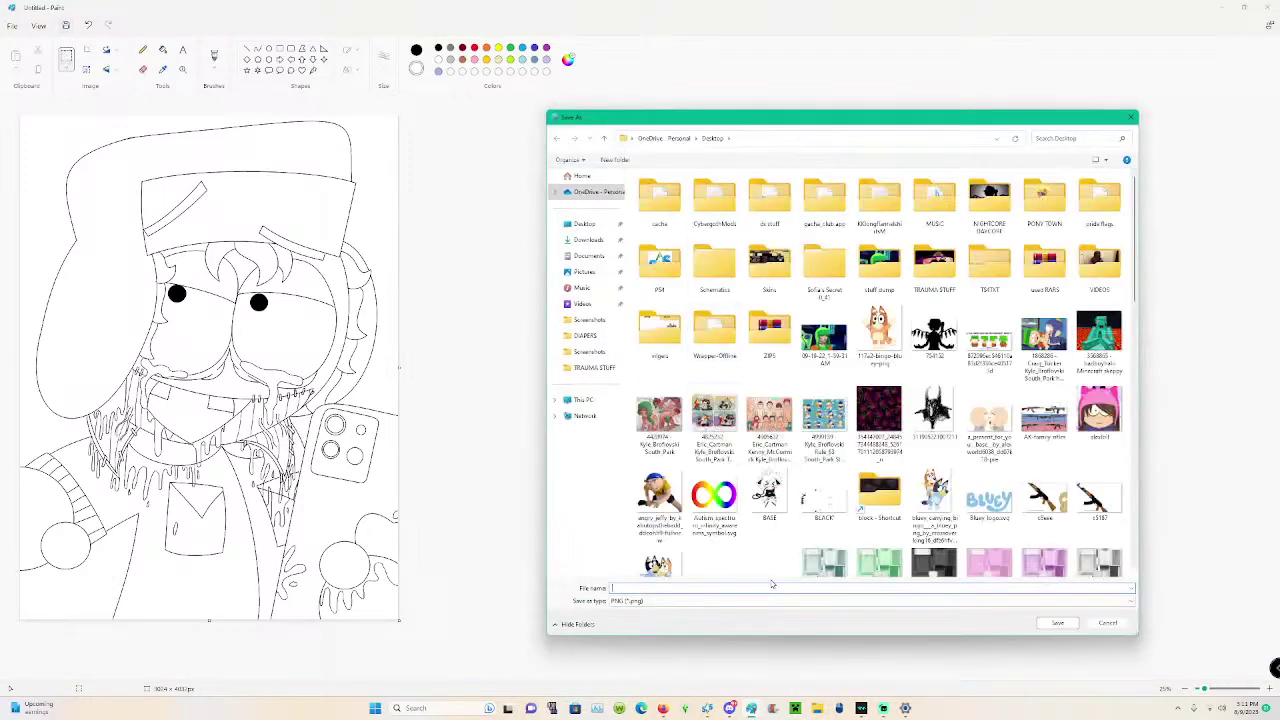
pyautogui.press('Return')
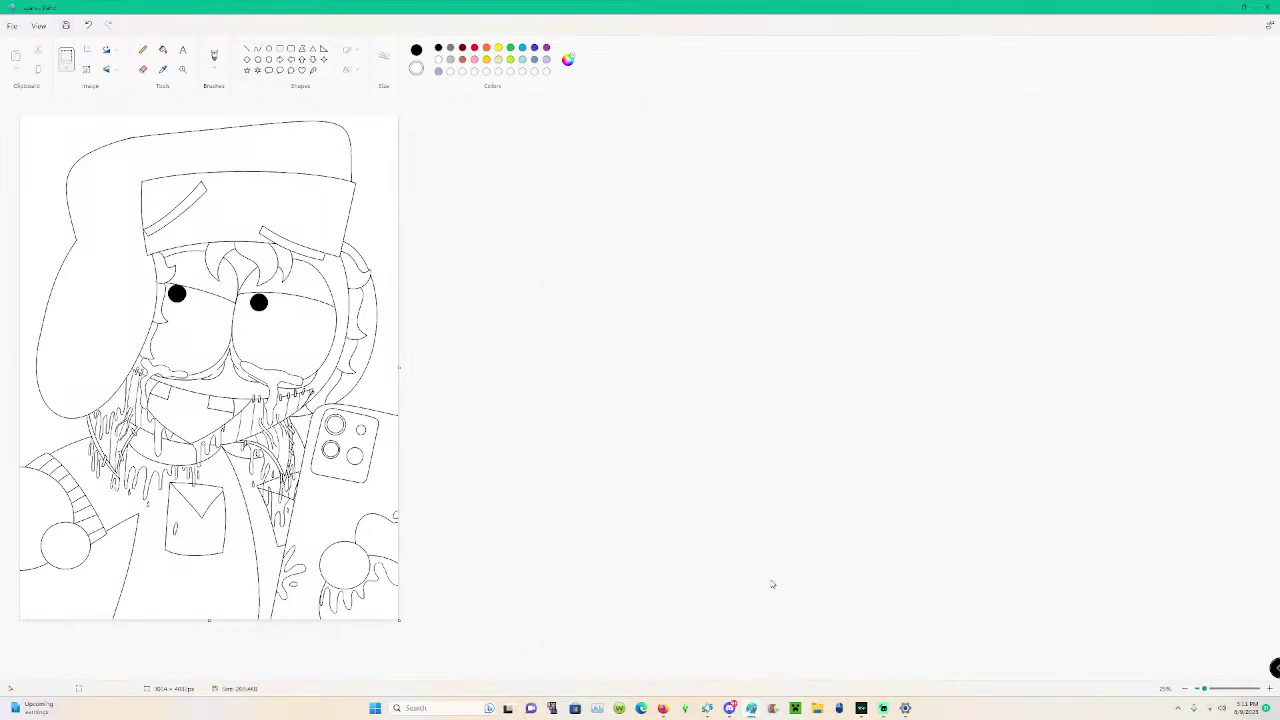
# Step: Open the recent 'scars' file from File Explorer with Open with, bringing it up in Paint
pyautogui.press('super+e')
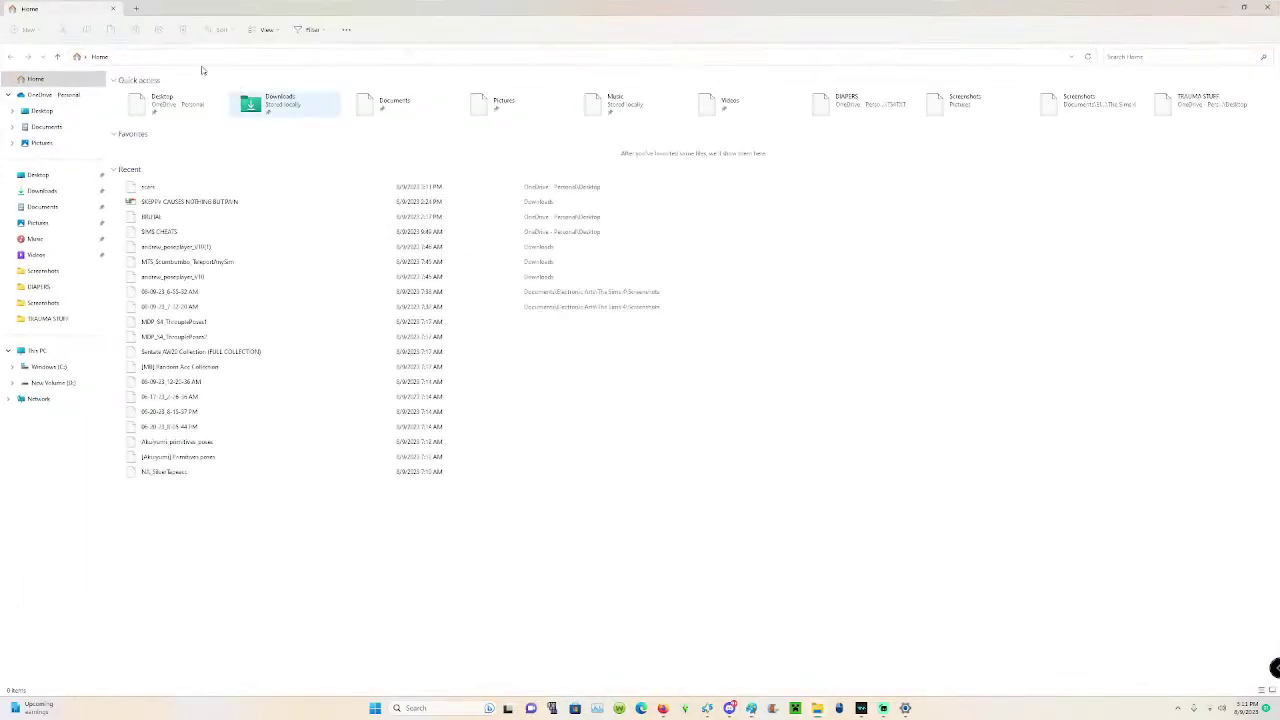
pyautogui.click(1243, 7)
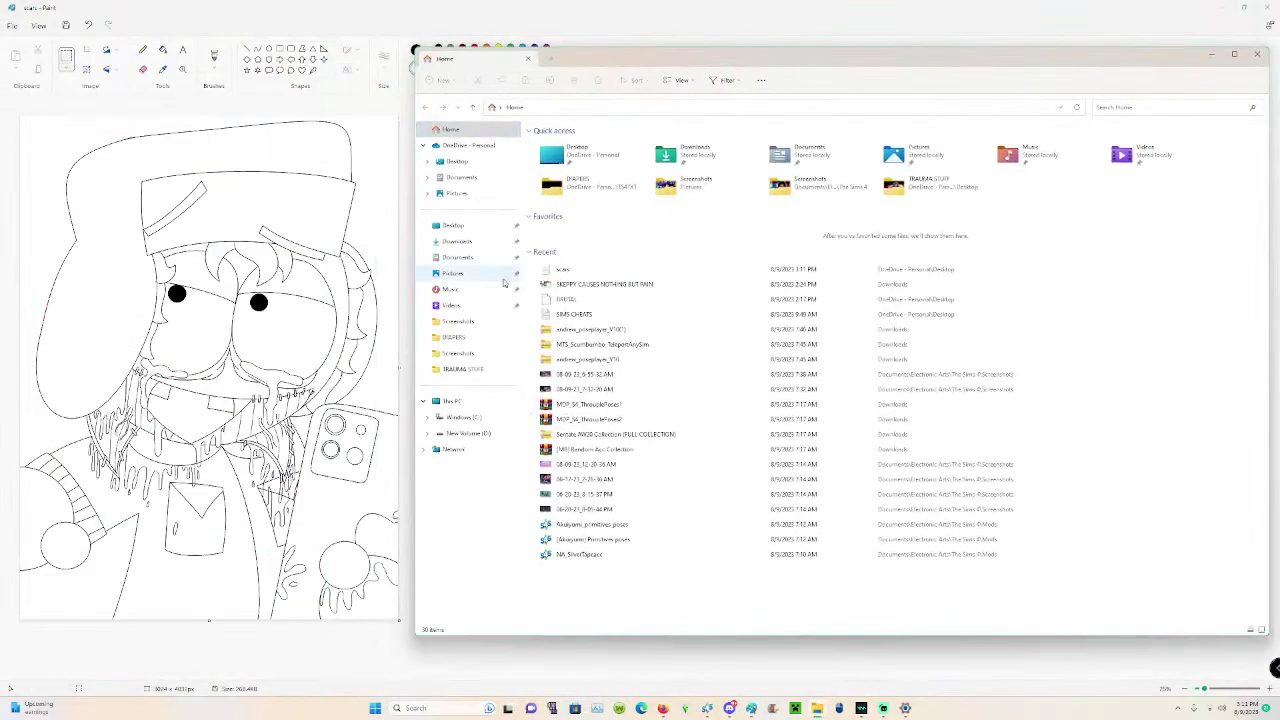
pyautogui.rightClick(565, 276)
pyautogui.moveTo(680, 322)
pyautogui.click(762, 365)
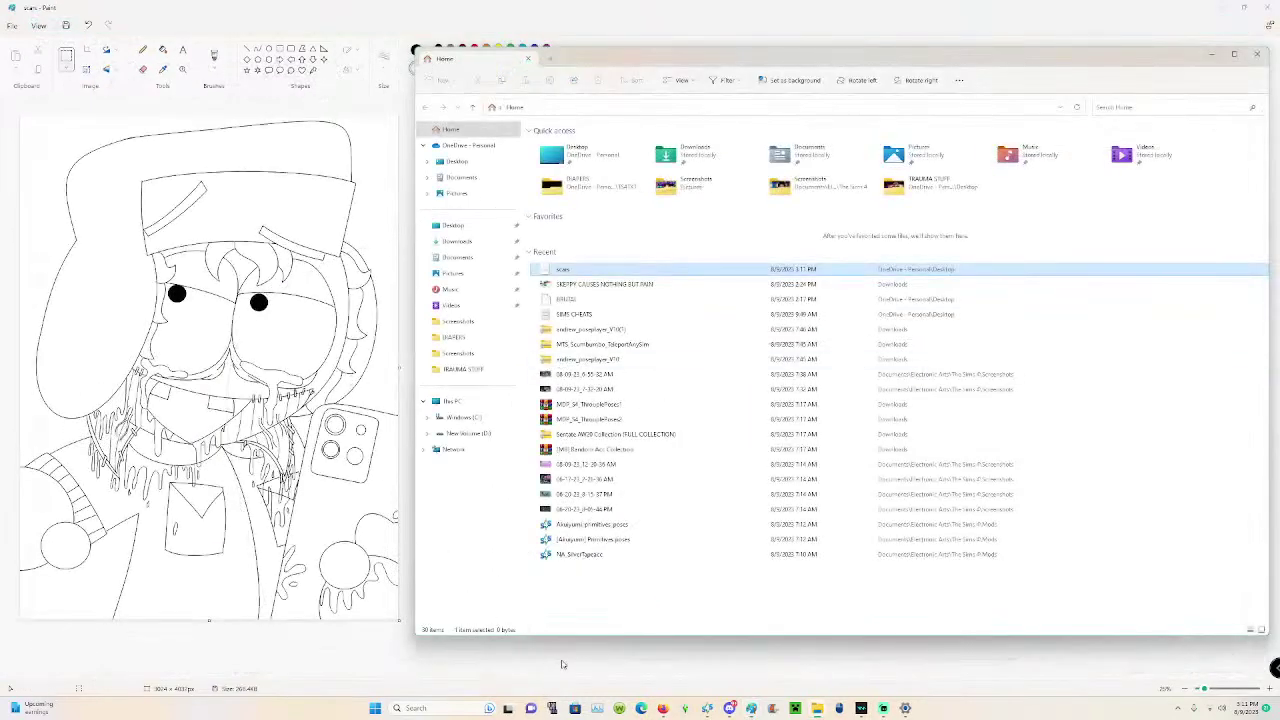
pyautogui.click(563, 663)
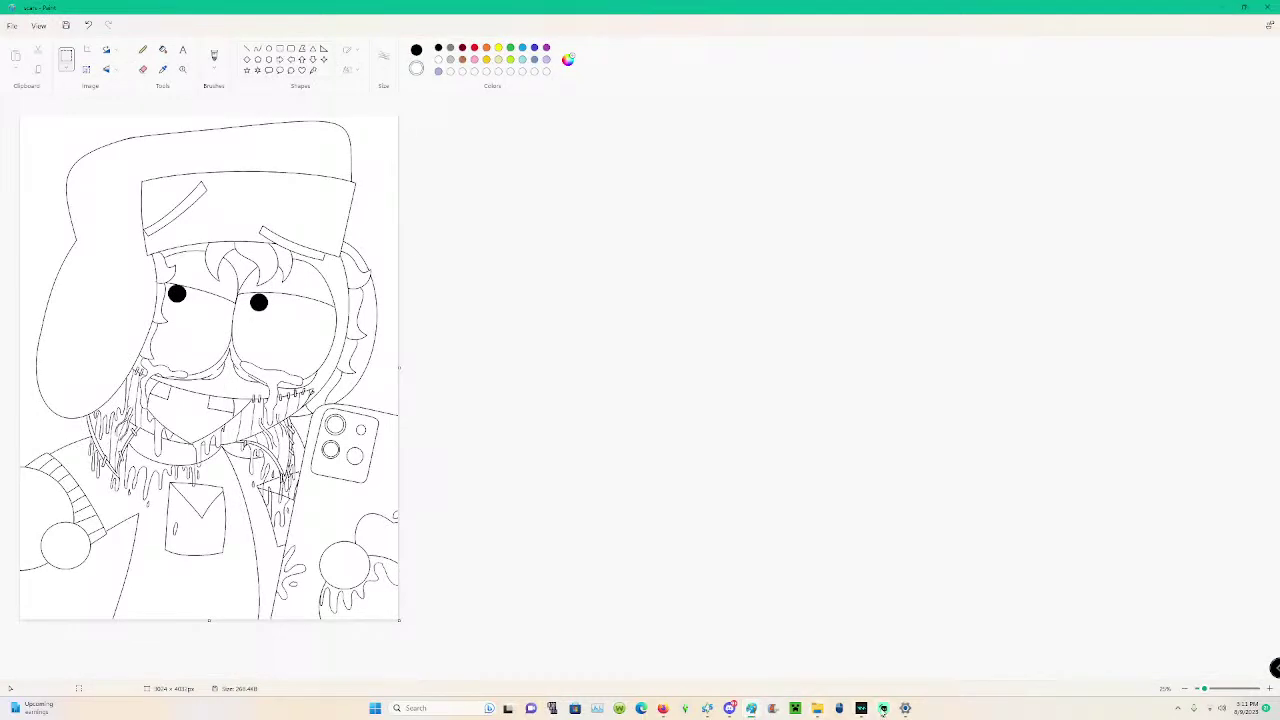
pyautogui.click(883, 708)
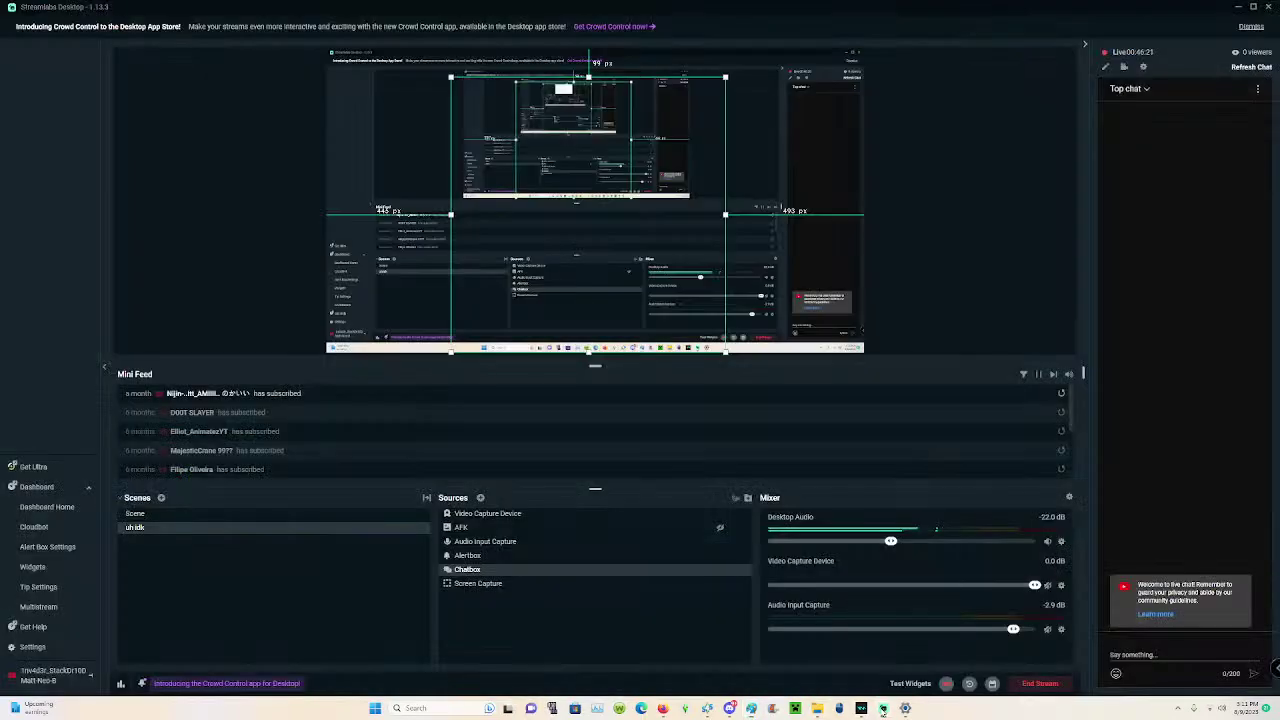
pyautogui.click(752, 709)
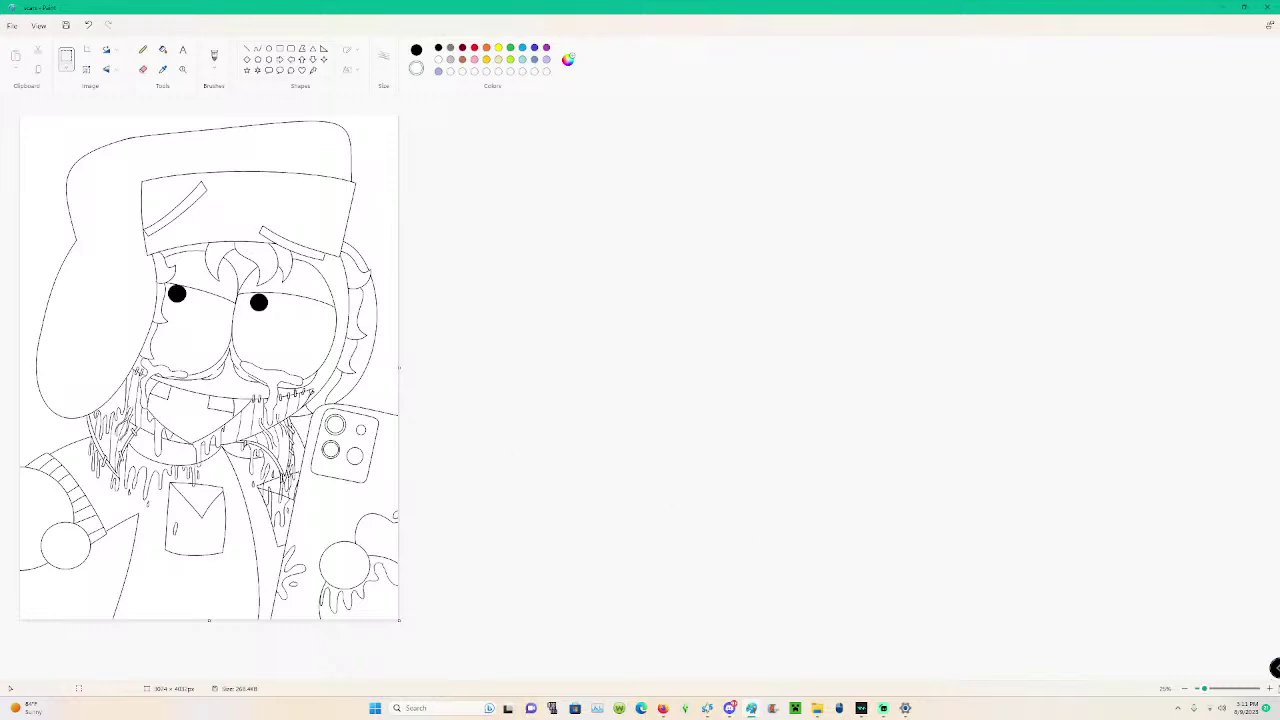
# Step: Zoom to 100% and pencil a short mark by the clips and a line along the mouth's top edge
pyautogui.click(1270, 688)
pyautogui.scroll(-3, 698, 430)
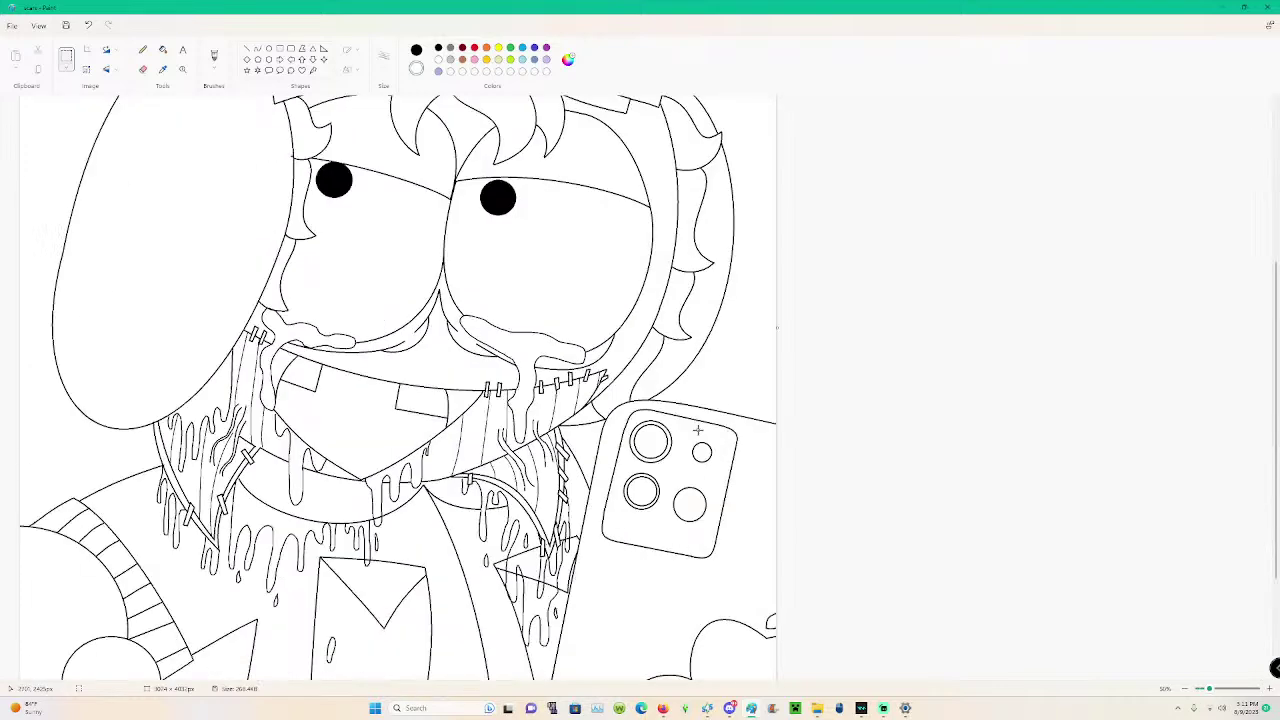
pyautogui.click(1270, 688)
pyautogui.scroll(-3, 652, 341)
pyautogui.click(142, 49)
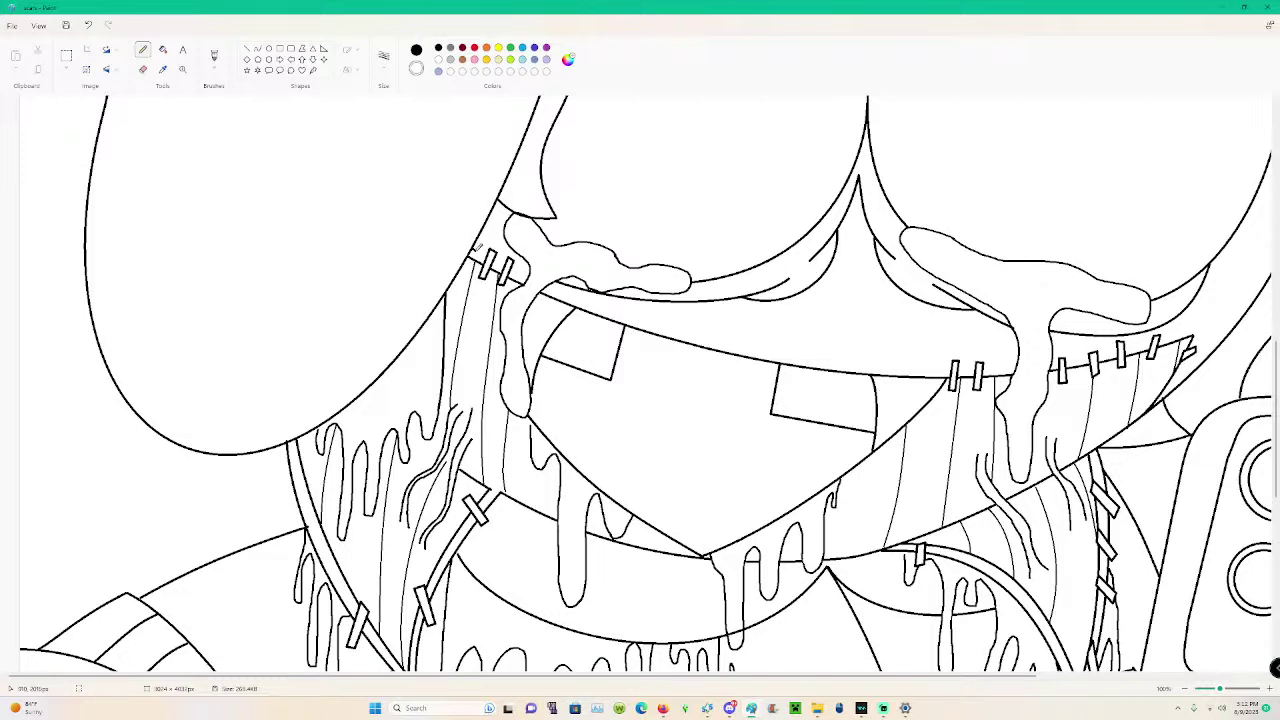
pyautogui.moveTo(496, 254); pyautogui.dragTo(505, 265)
pyautogui.moveTo(556, 286)
pyautogui.mouseDown()
pyautogui.moveTo(750, 344)
pyautogui.moveTo(952, 364)
pyautogui.mouseUp()
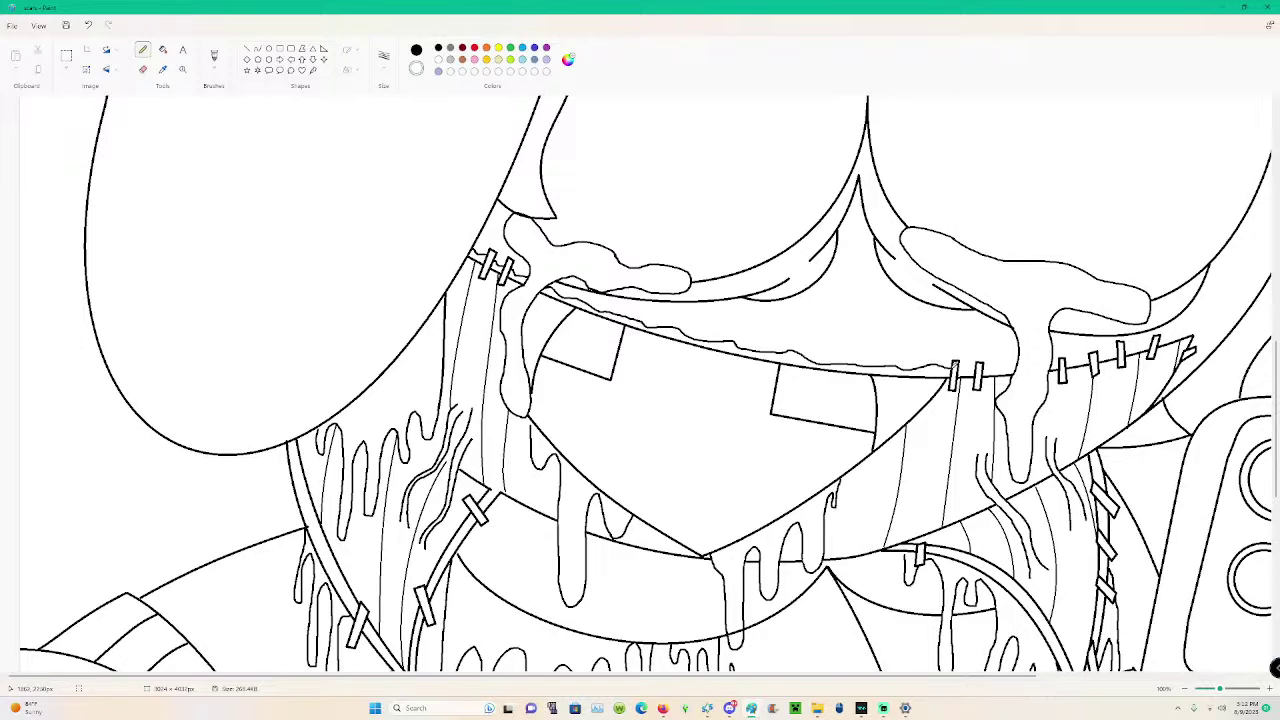
# Step: Extend a thin pencil line along the strap's top edge beside the staples
pyautogui.moveTo(566, 676); pyautogui.dragTo(716, 676)
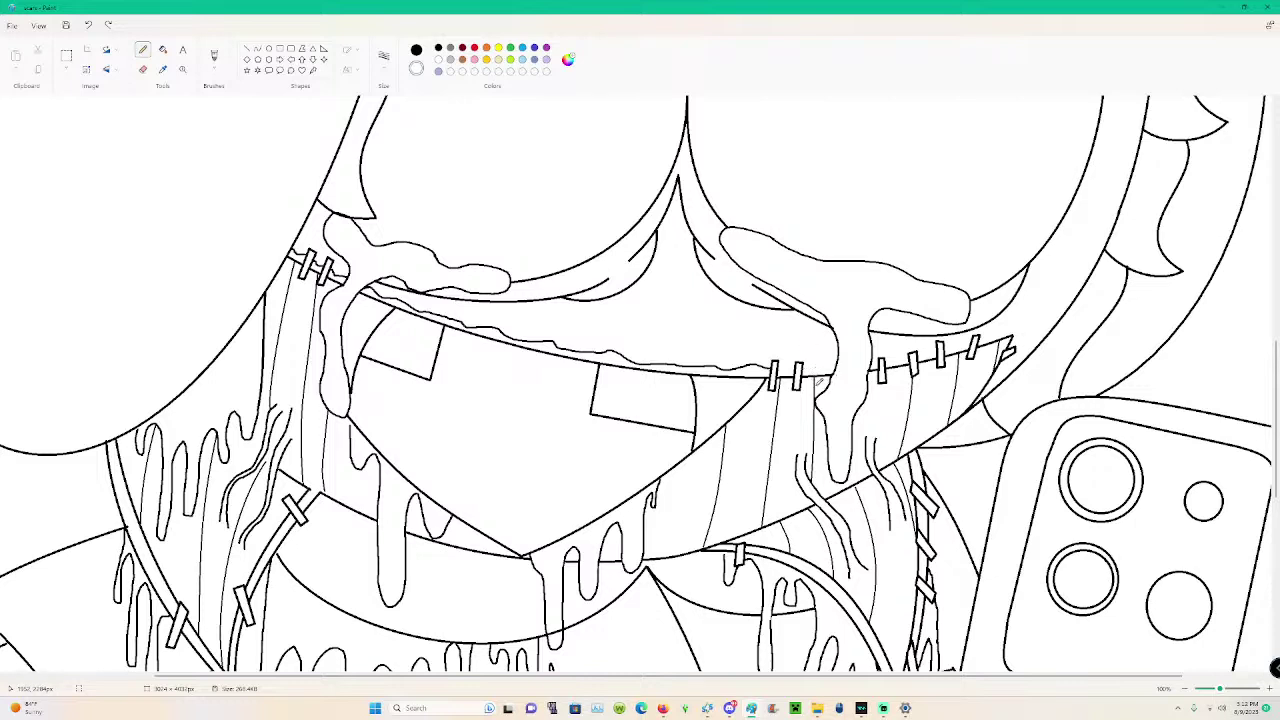
pyautogui.moveTo(780, 367); pyautogui.dragTo(838, 369)
pyautogui.click(862, 709)
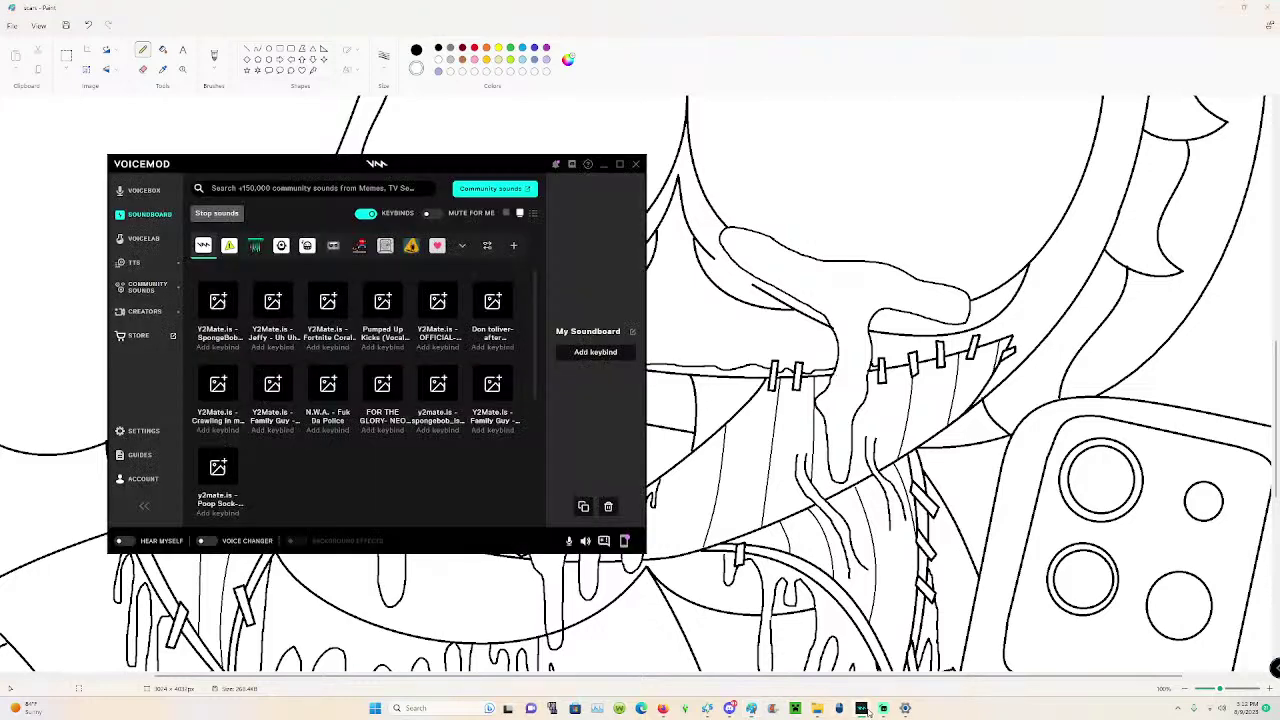
pyautogui.click(882, 709)
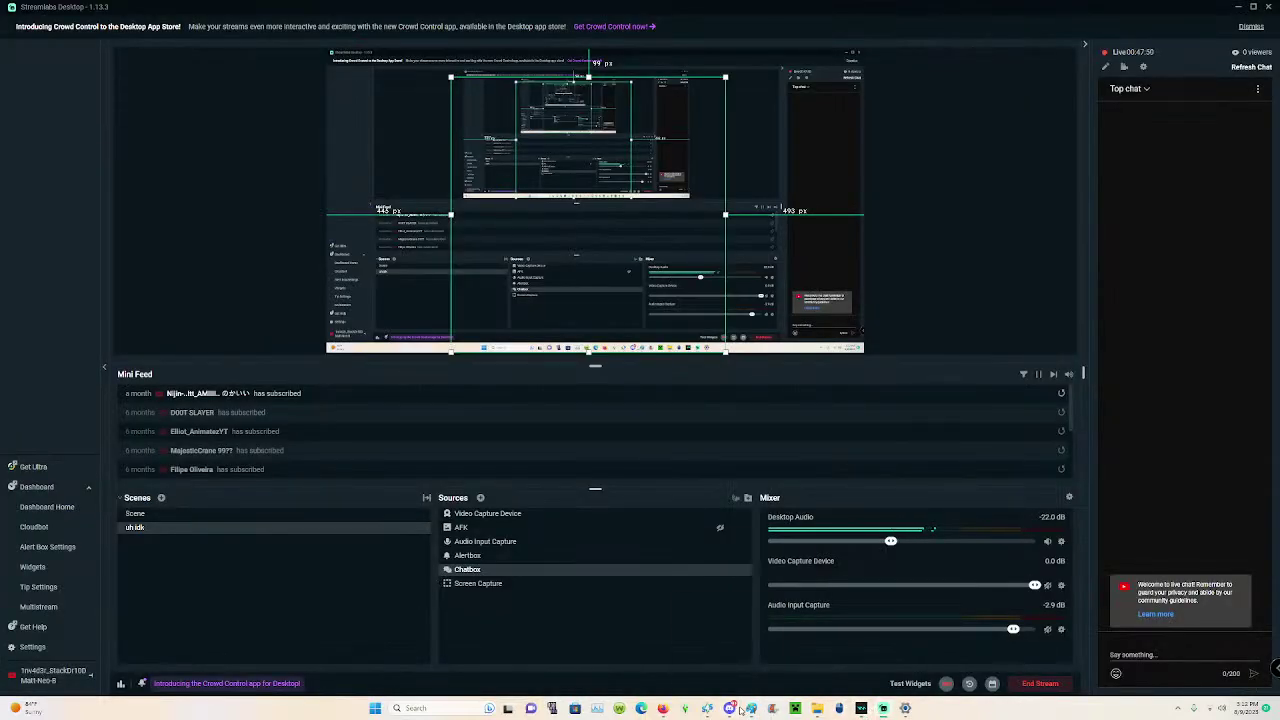
pyautogui.click(752, 709)
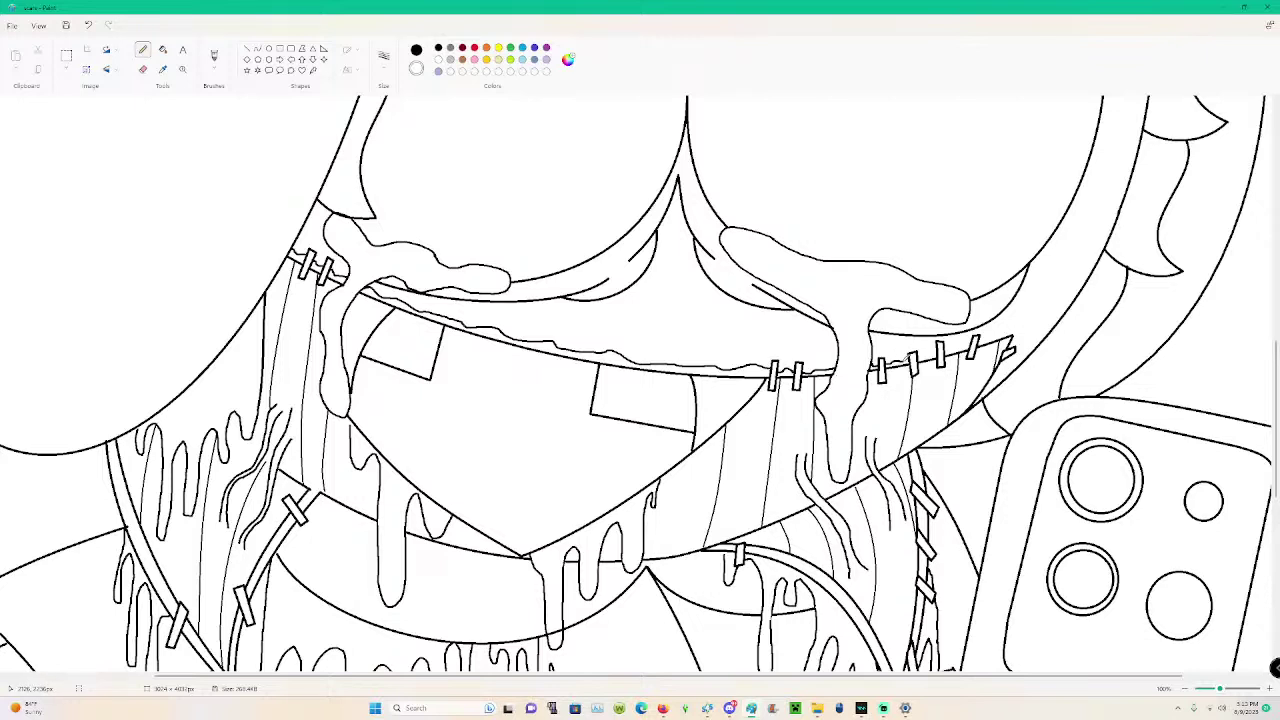
# Step: Redraw the short pencil stroke beside the clothespins on the strap
pyautogui.moveTo(922, 356); pyautogui.dragTo(1031, 324)
pyautogui.hotkey('ctrl', 'z')
pyautogui.moveTo(998, 334)
pyautogui.mouseDown()
pyautogui.moveTo(1033, 312)
pyautogui.moveTo(994, 389)
pyautogui.mouseUp()
# Step: Check the streaming dashboard, return to the drawing and save it
pyautogui.click(882, 708)
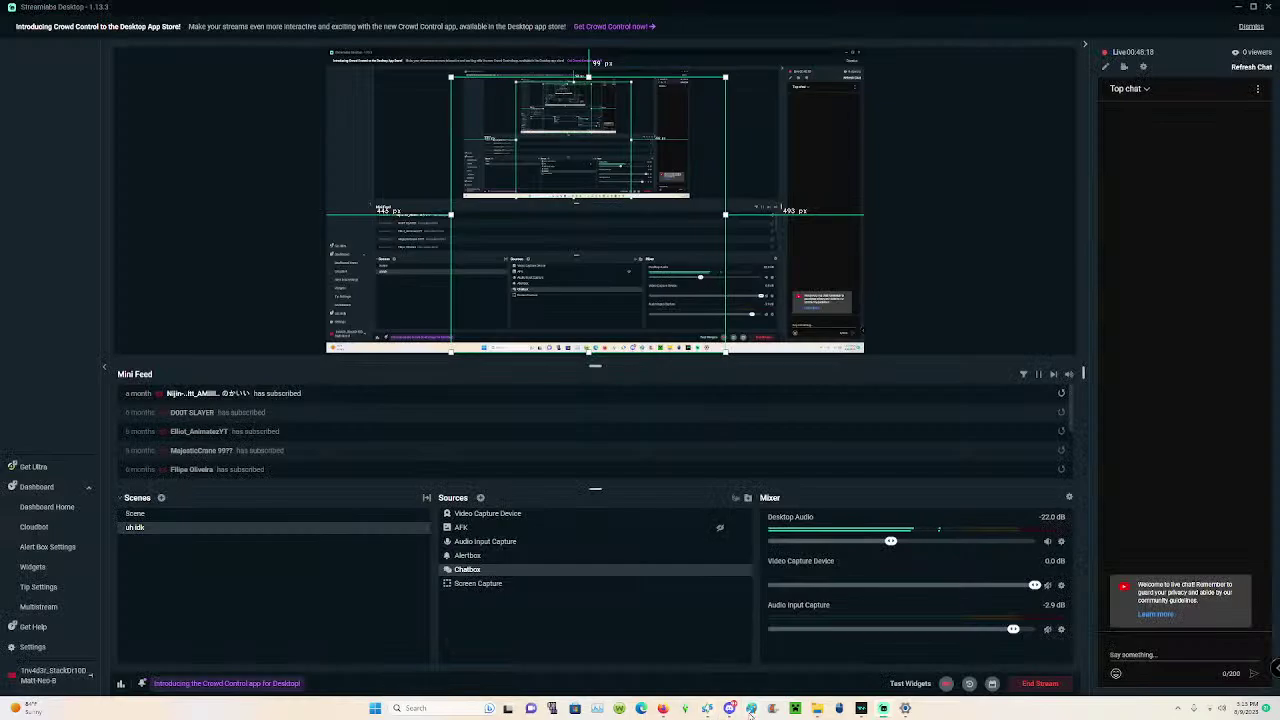
pyautogui.click(751, 708)
pyautogui.scroll(-5, 749, 508)
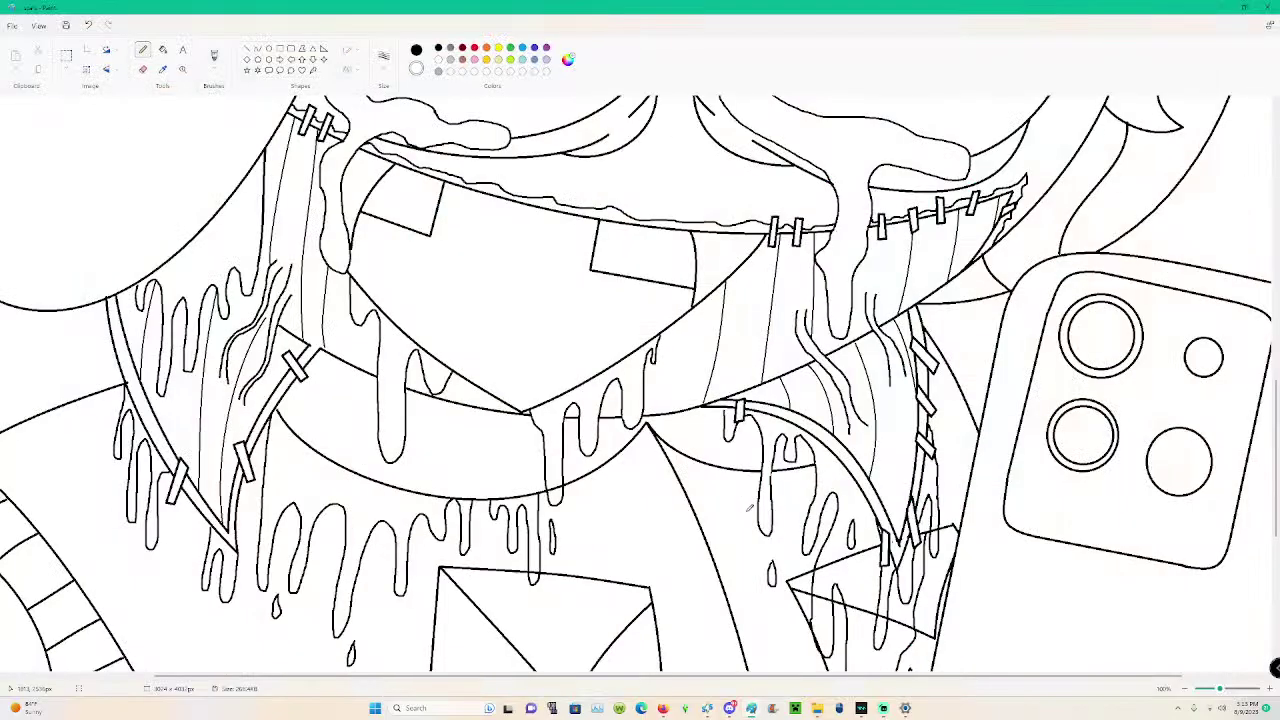
pyautogui.scroll(-5, 829, 515)
pyautogui.scroll(3, 948, 545)
pyautogui.scroll(-1, 948, 545)
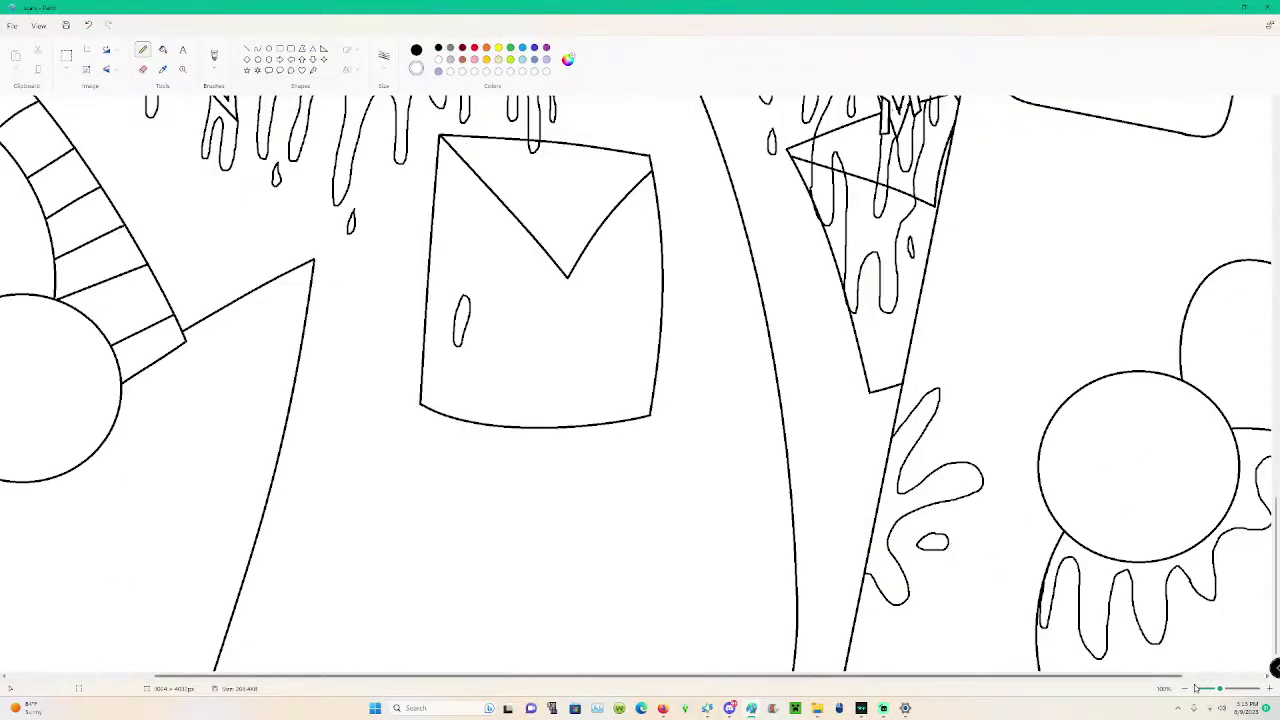
pyautogui.scroll(-1, 650, 433)
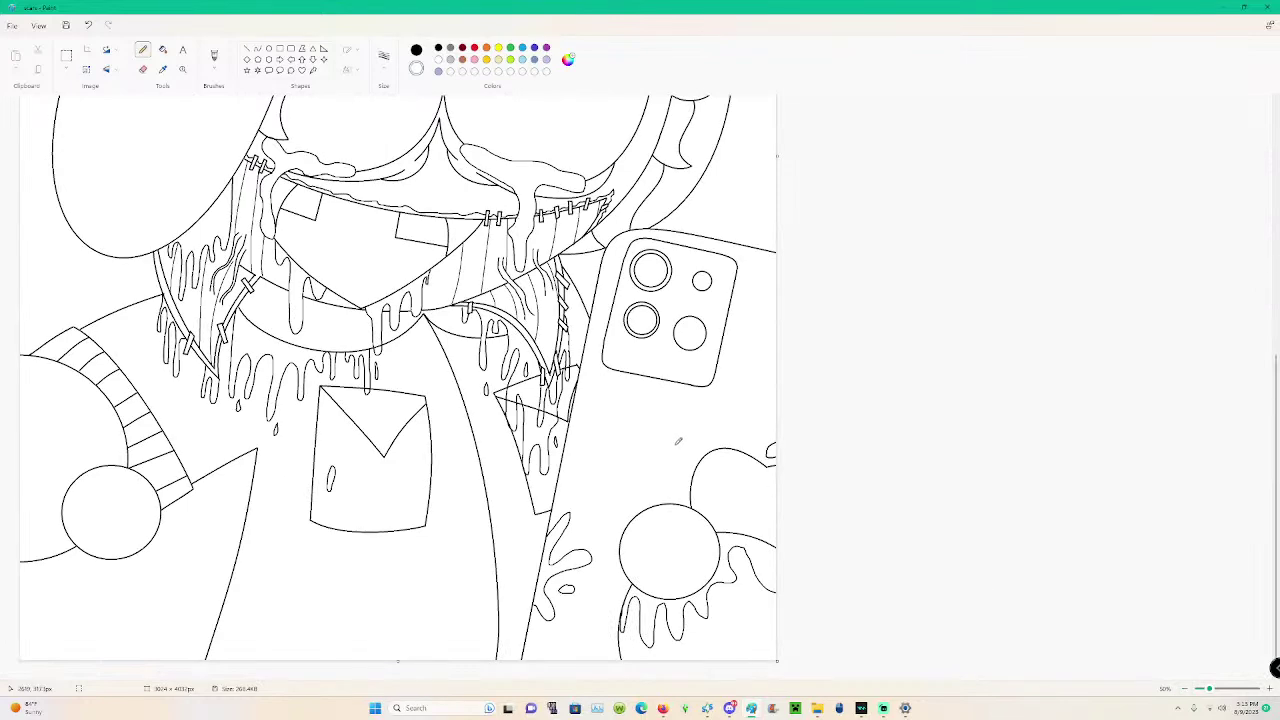
pyautogui.scroll(3, 676, 440)
pyautogui.scroll(-1, 686, 436)
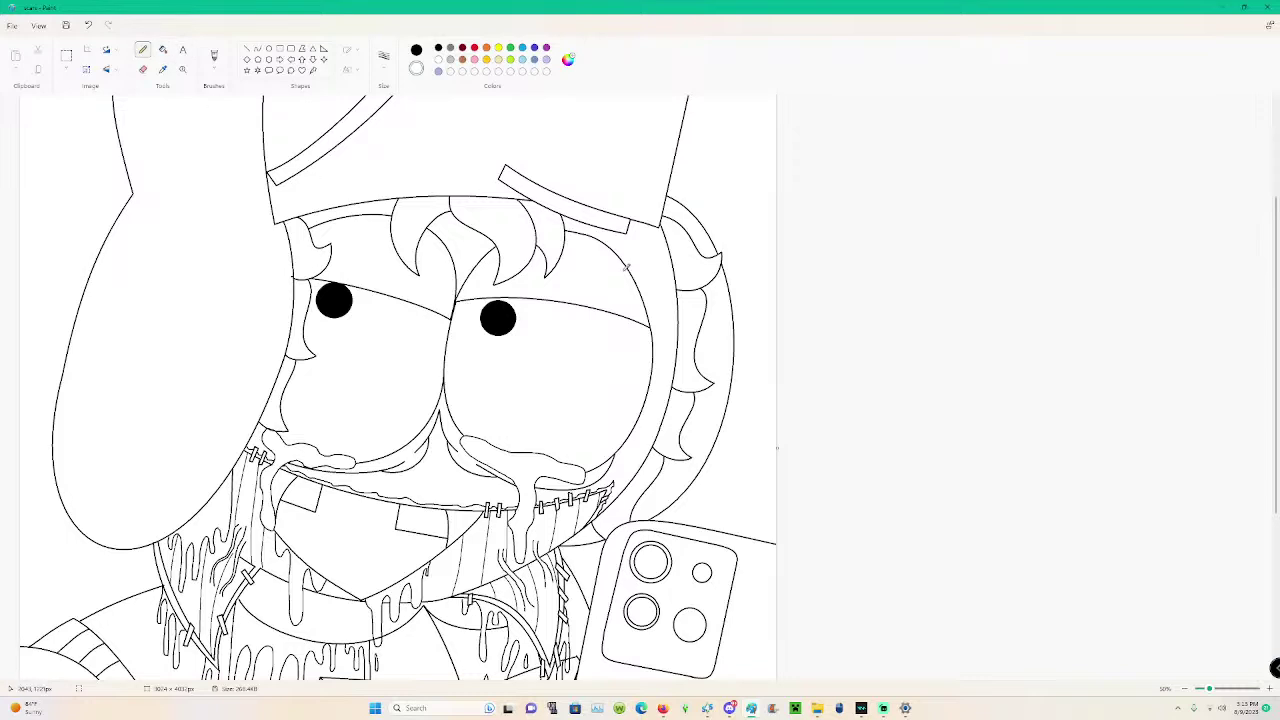
pyautogui.click(65, 25)
# Step: Widen the canvas to the right and paste KYLE4THGRADE from the TRAUMA STUFF\KYLE folder
pyautogui.moveTo(782, 447); pyautogui.dragTo(1158, 430)
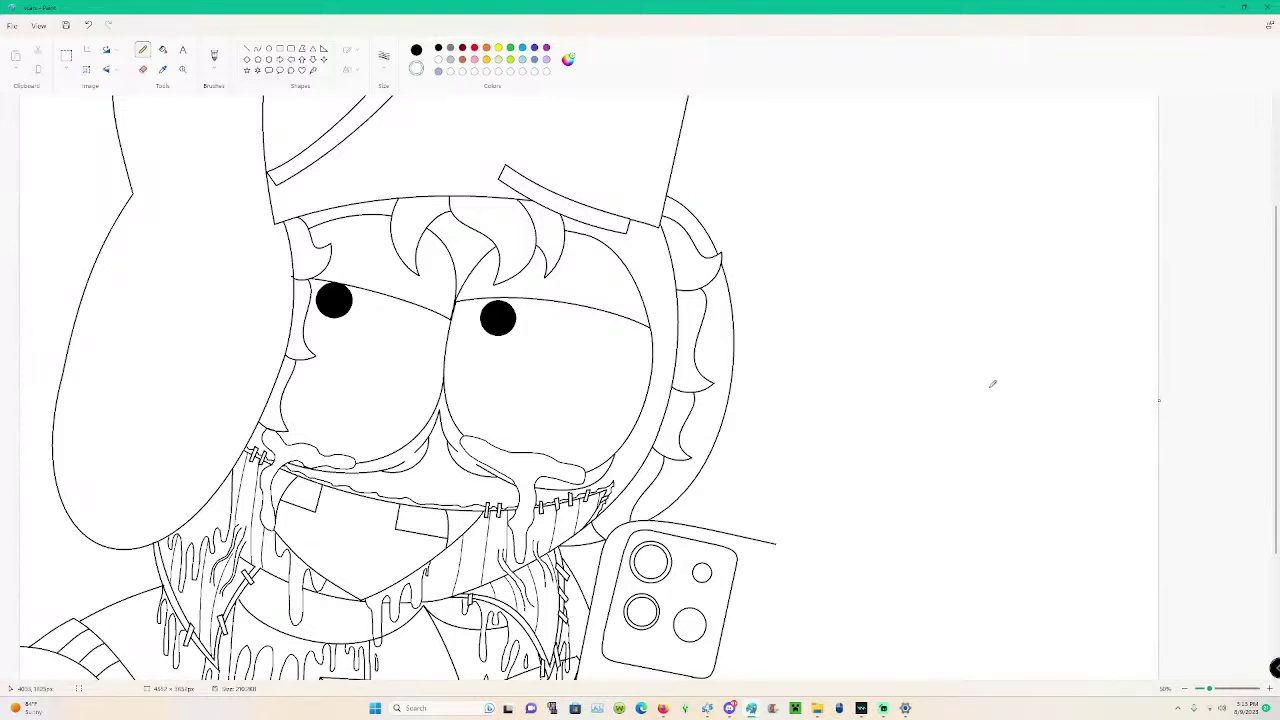
pyautogui.click(12, 68)
pyautogui.click(28, 102)
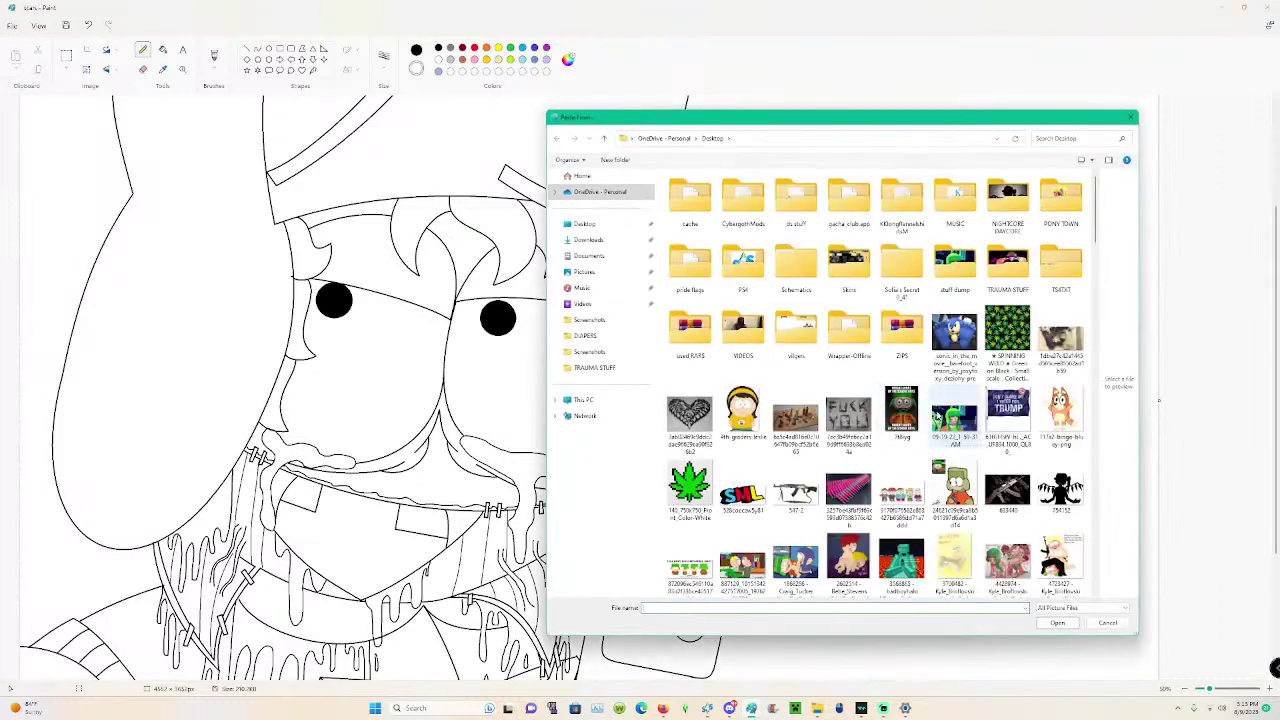
pyautogui.click(1020, 262)
pyautogui.doubleClick(1020, 264)
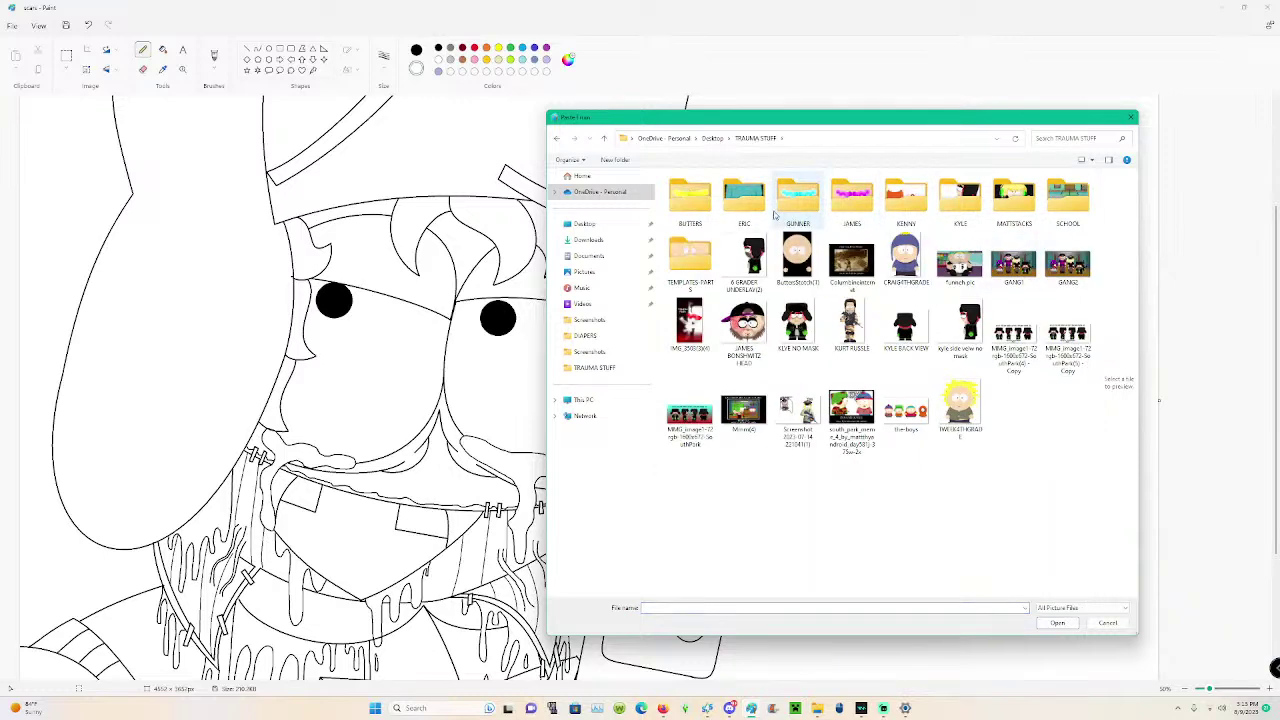
pyautogui.doubleClick(958, 204)
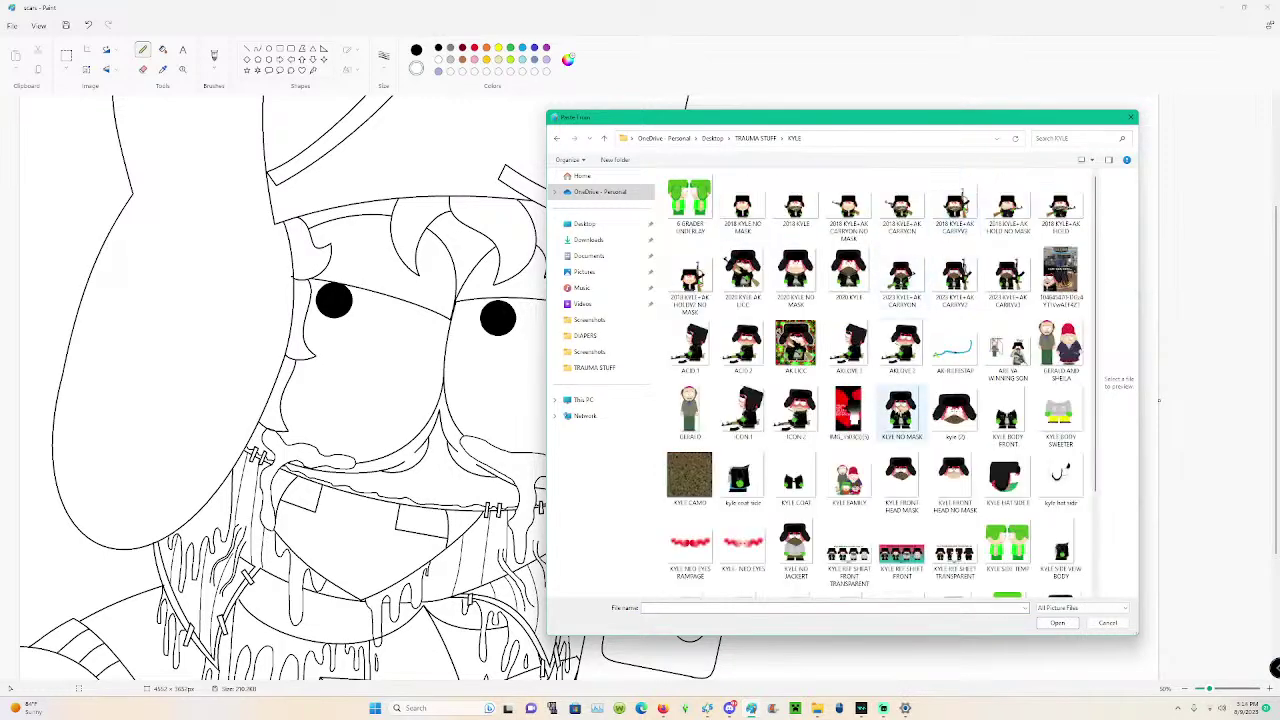
pyautogui.scroll(-3, 955, 300)
pyautogui.doubleClick(1006, 484)
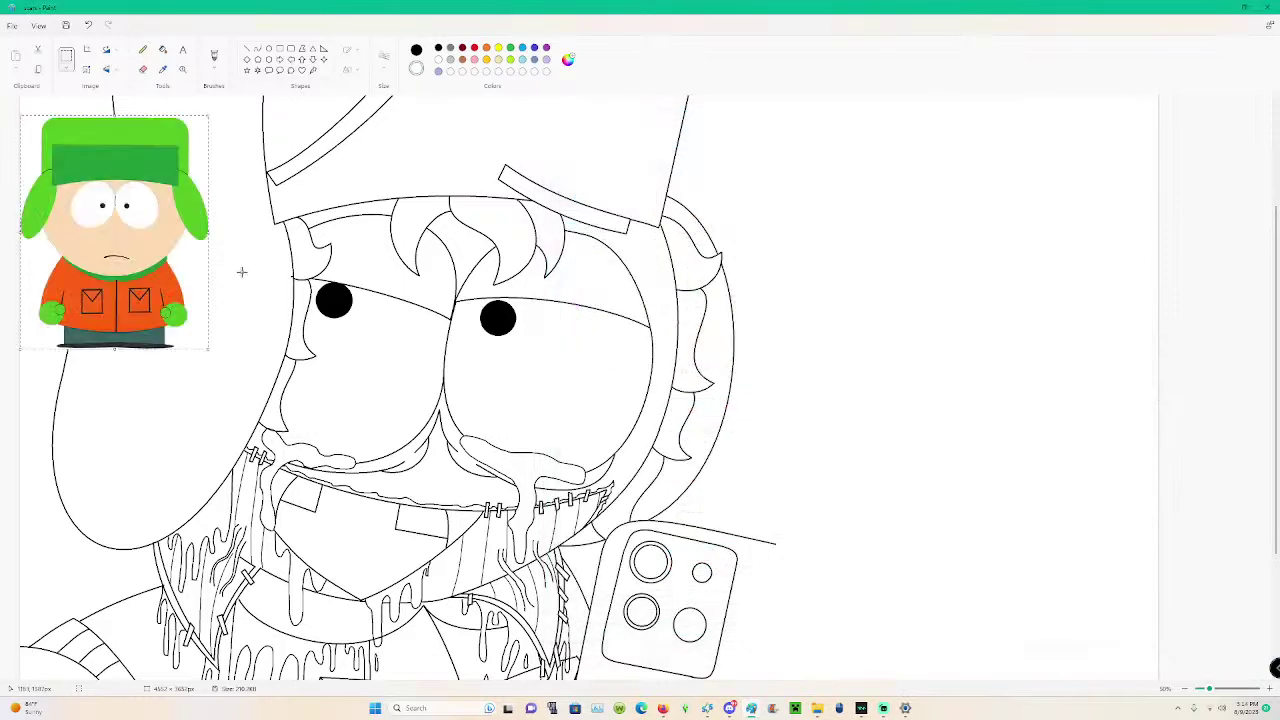
# Step: Move the pasted Kyle picture to the right and sample his hat's green as the colour
pyautogui.moveTo(115, 254); pyautogui.dragTo(897, 300)
pyautogui.click(163, 69)
pyautogui.click(919, 168)
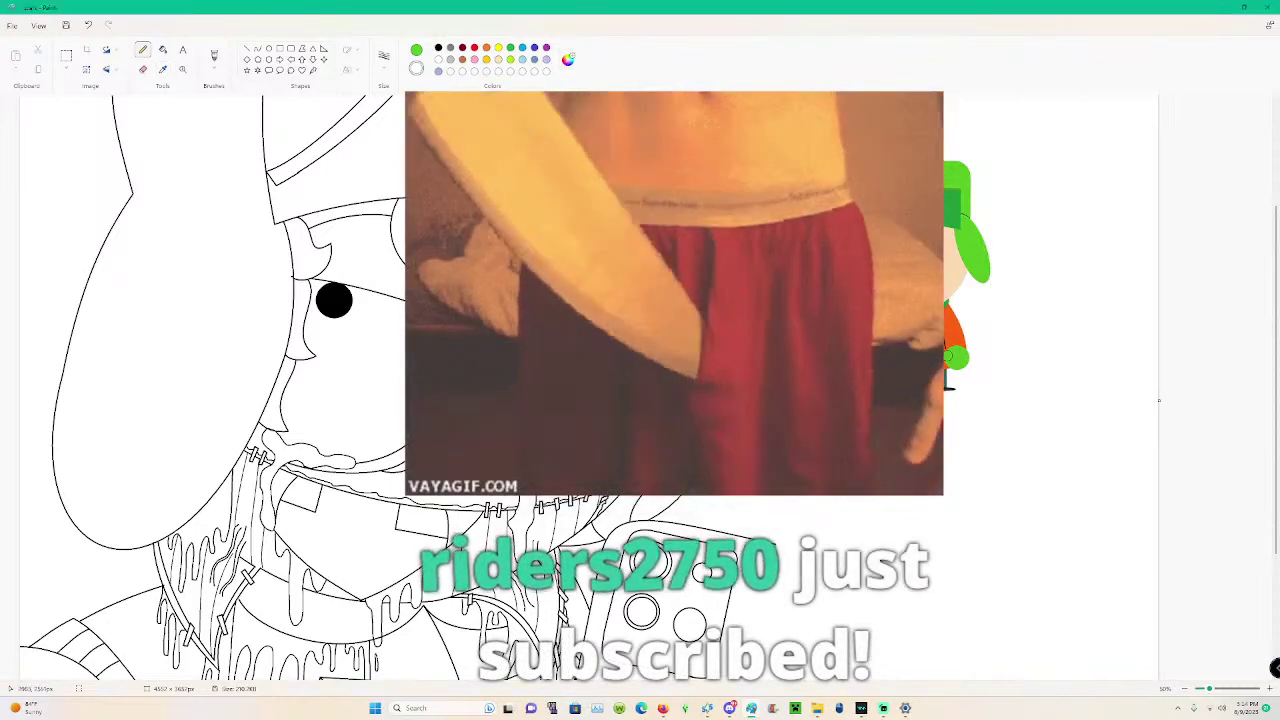
# Step: Start the song playing on YouTube and bring Streamlabs Desktop's stream dashboard to the front
pyautogui.click(861, 708)
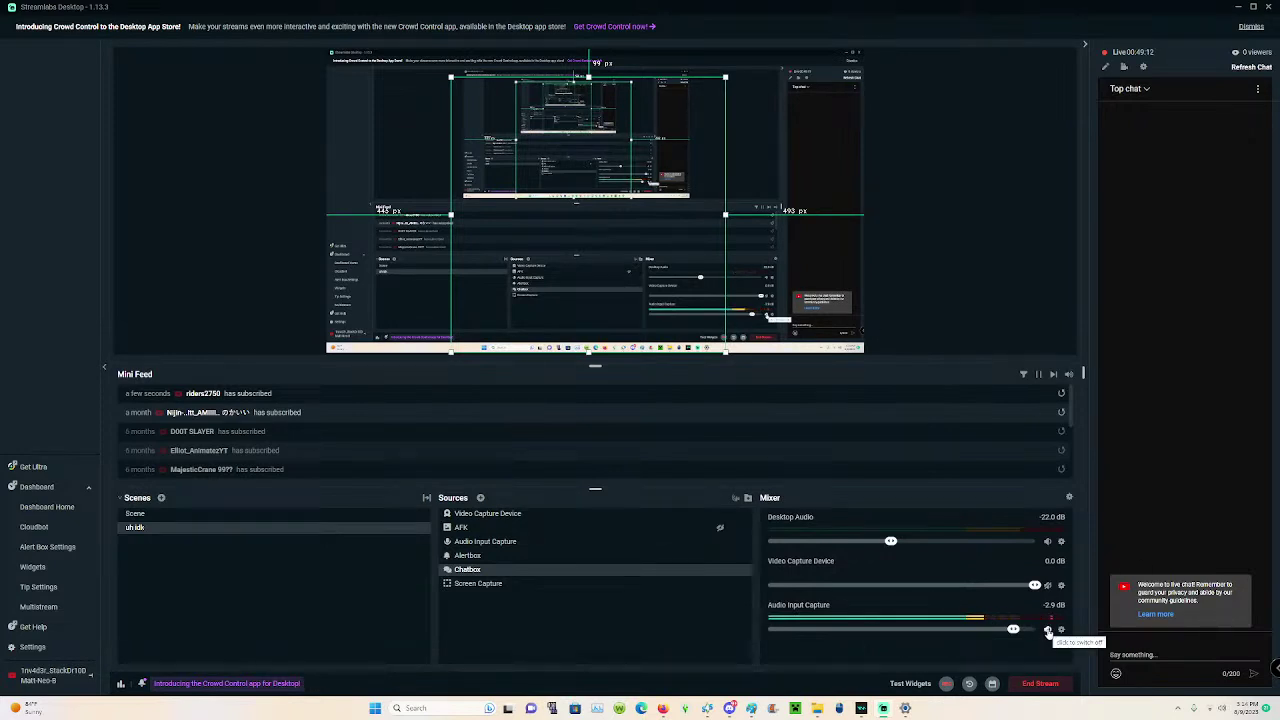
pyautogui.click(666, 708)
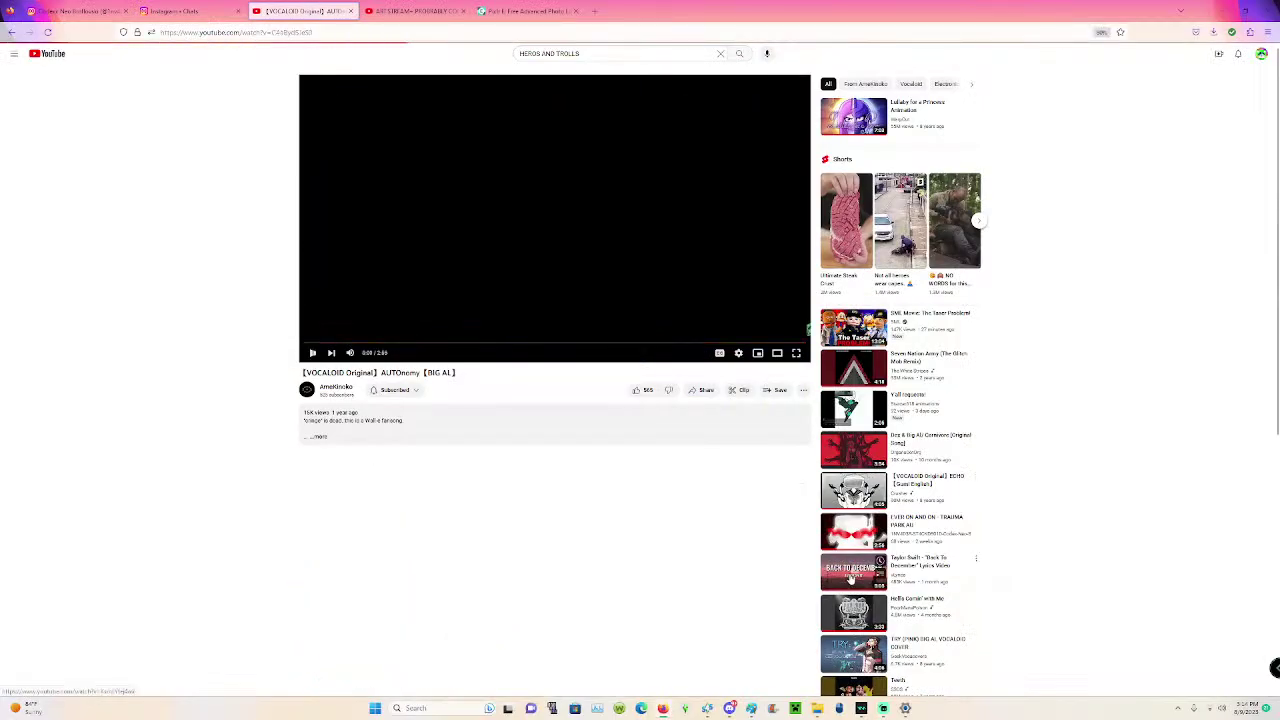
pyautogui.click(880, 709)
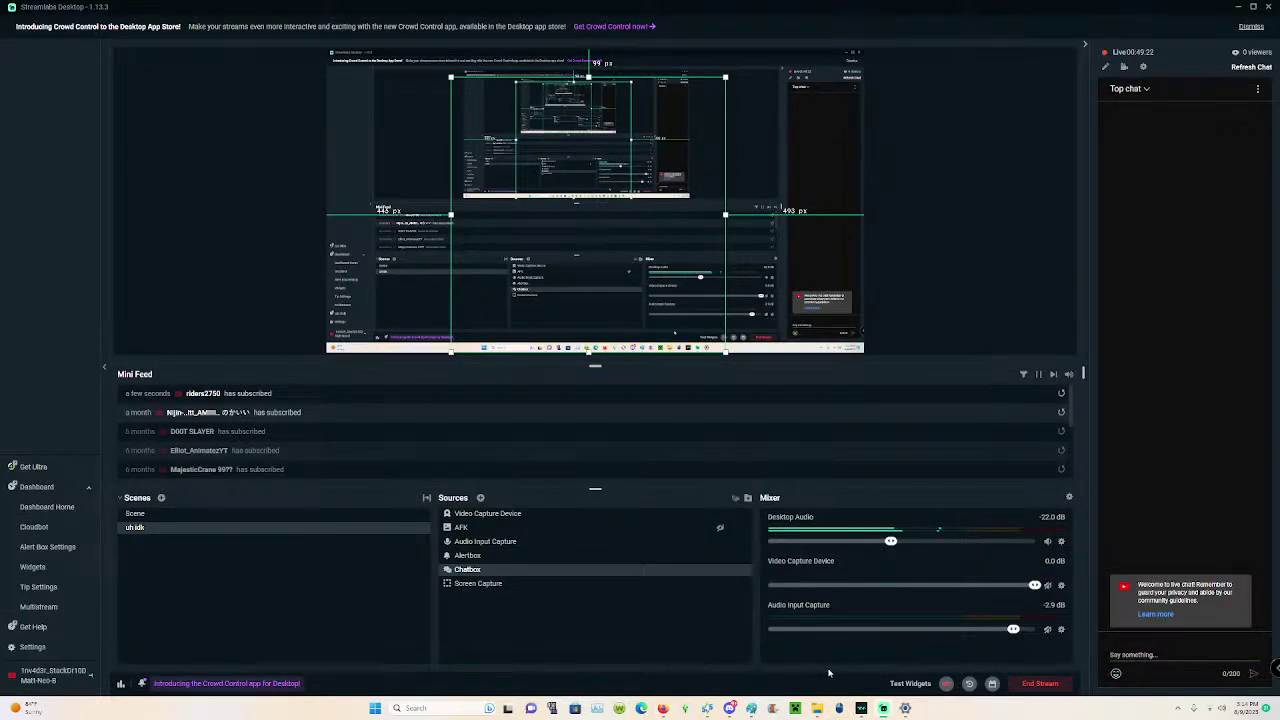
# Step: Sample Kyle's bright and darker hat greens and save both as custom colours
pyautogui.click(1049, 631)
pyautogui.click(751, 708)
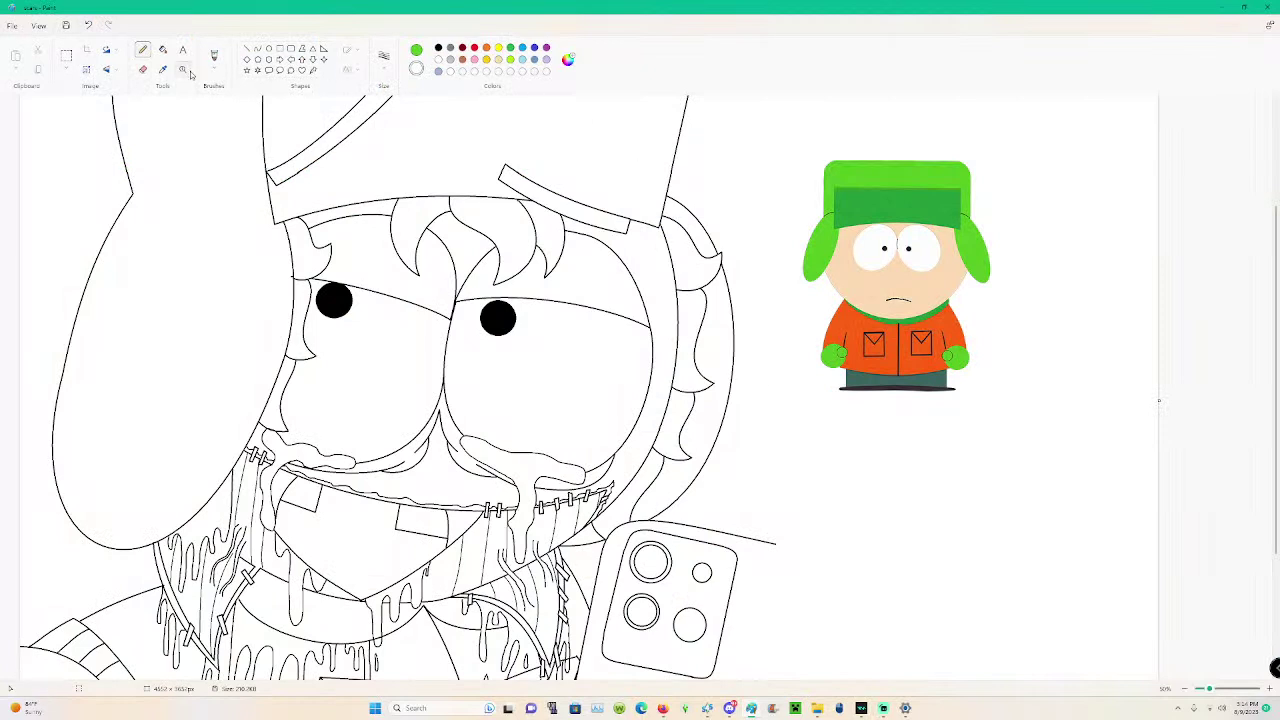
pyautogui.press('i')
pyautogui.click(567, 59)
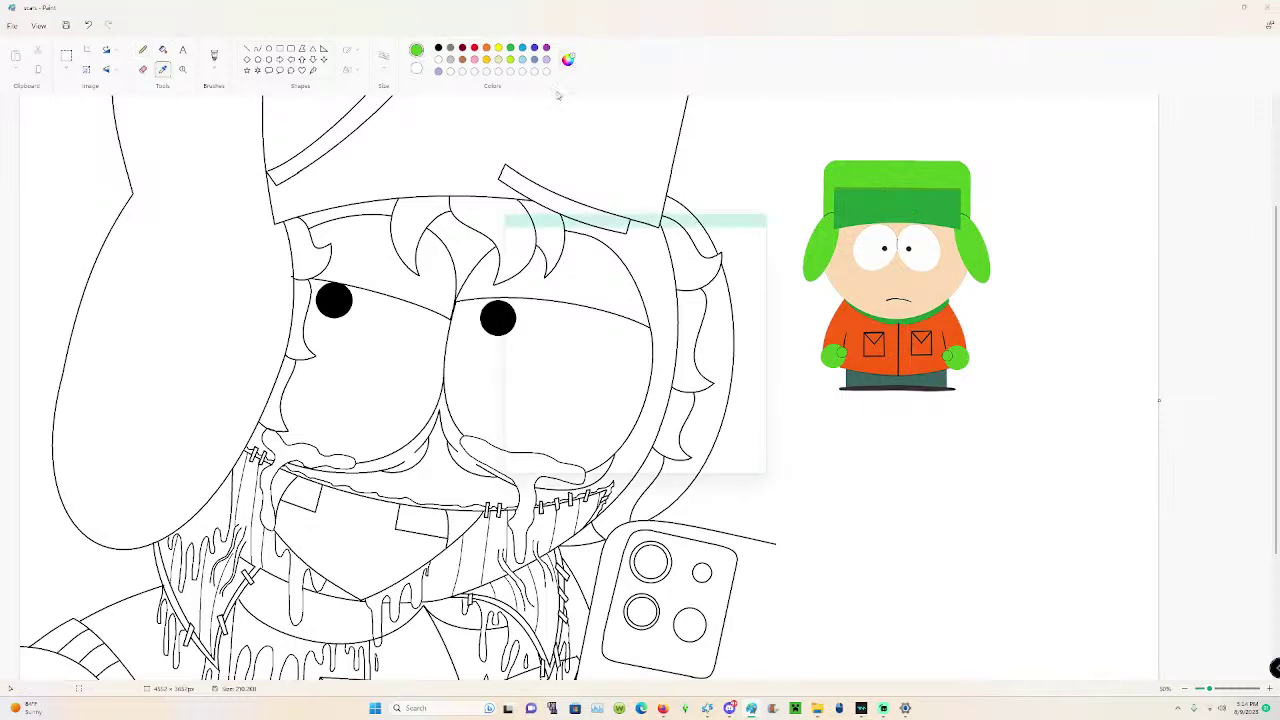
pyautogui.click(569, 481)
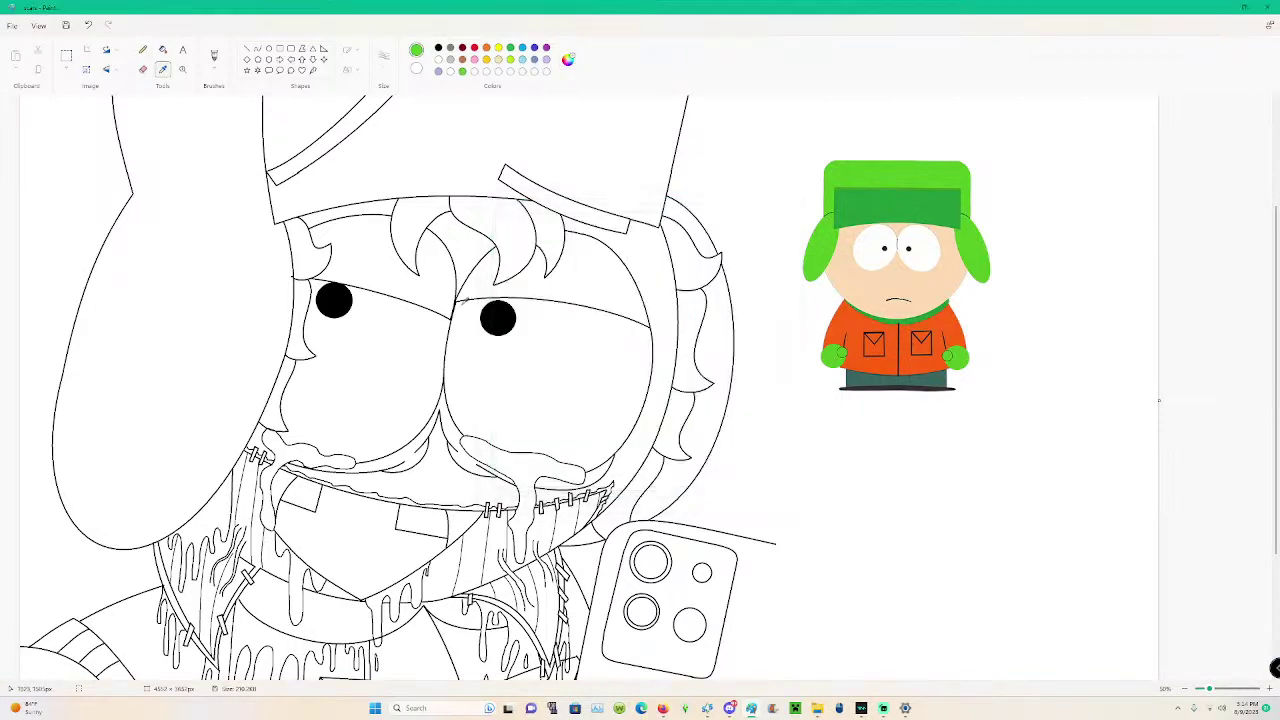
pyautogui.click(922, 204)
pyautogui.click(567, 59)
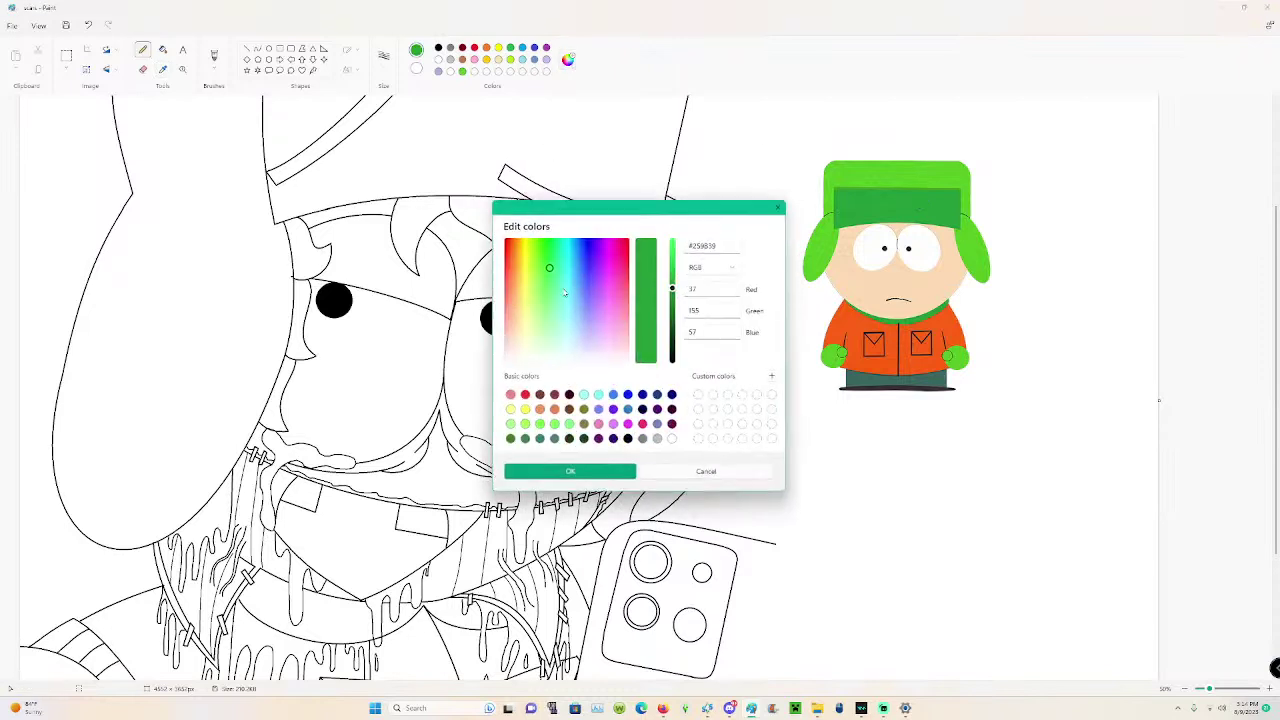
pyautogui.click(569, 481)
# Step: Save the jacket orange and skin peach as custom colours, then undo the pasted reference and canvas widening
pyautogui.click(163, 69)
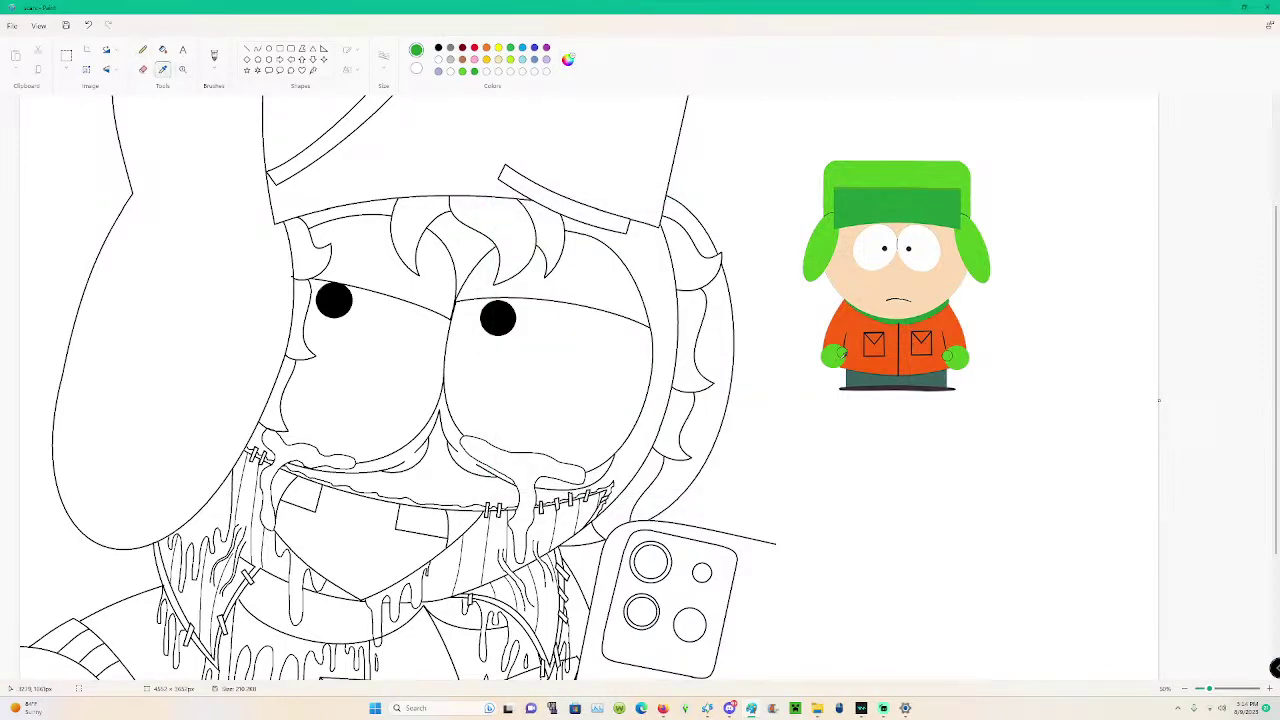
pyautogui.click(857, 322)
pyautogui.click(567, 59)
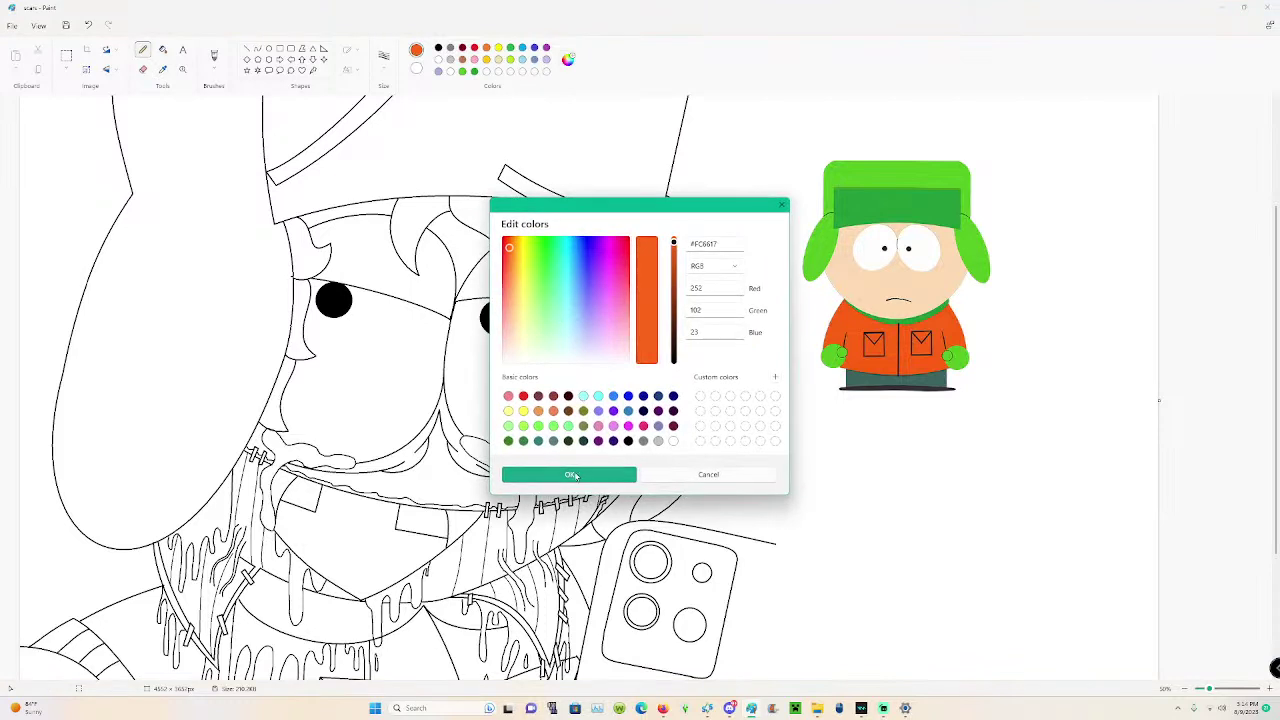
pyautogui.click(569, 473)
pyautogui.click(163, 69)
pyautogui.click(860, 275)
pyautogui.click(567, 59)
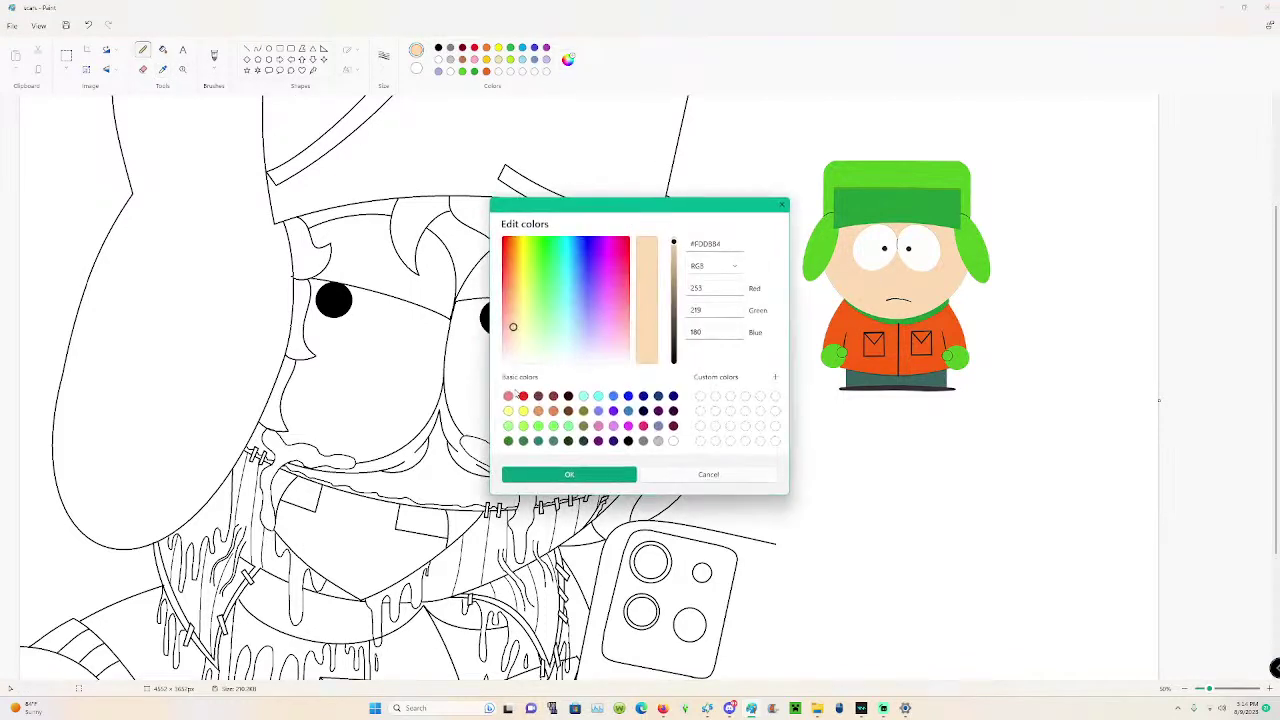
pyautogui.click(569, 473)
pyautogui.scroll(-4, 720, 355)
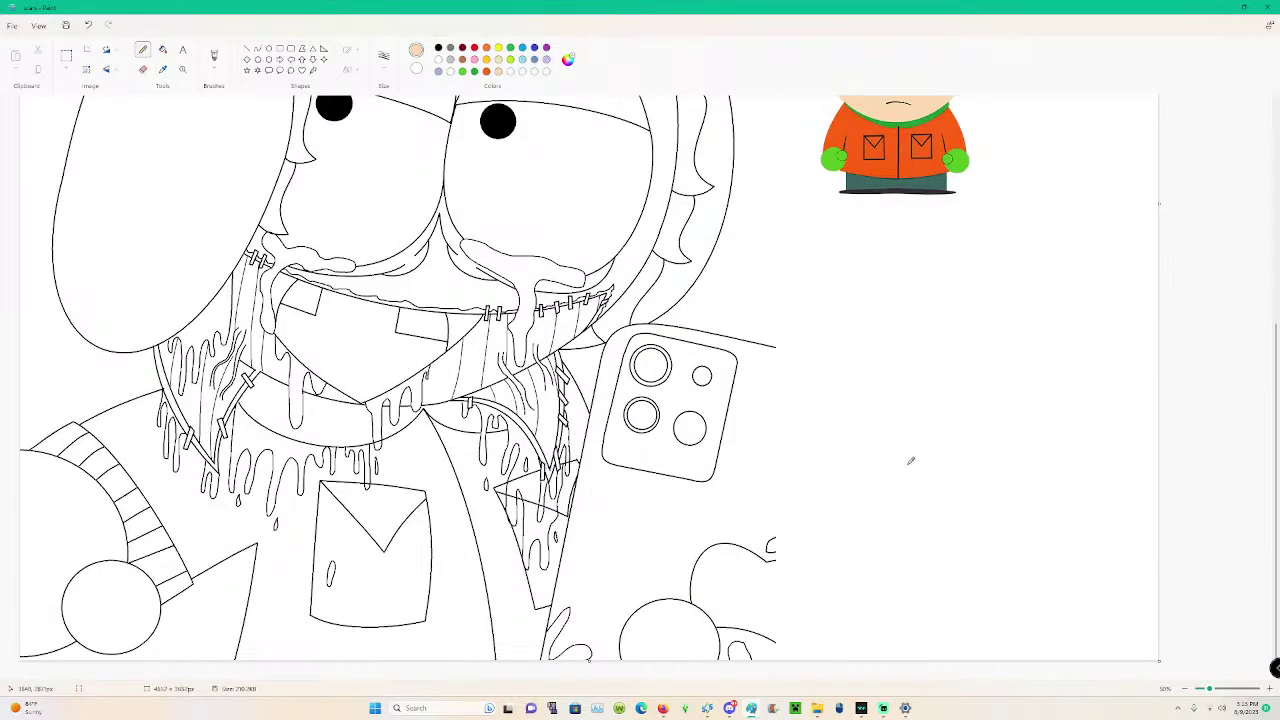
pyautogui.hotkey('ctrl', 'z')
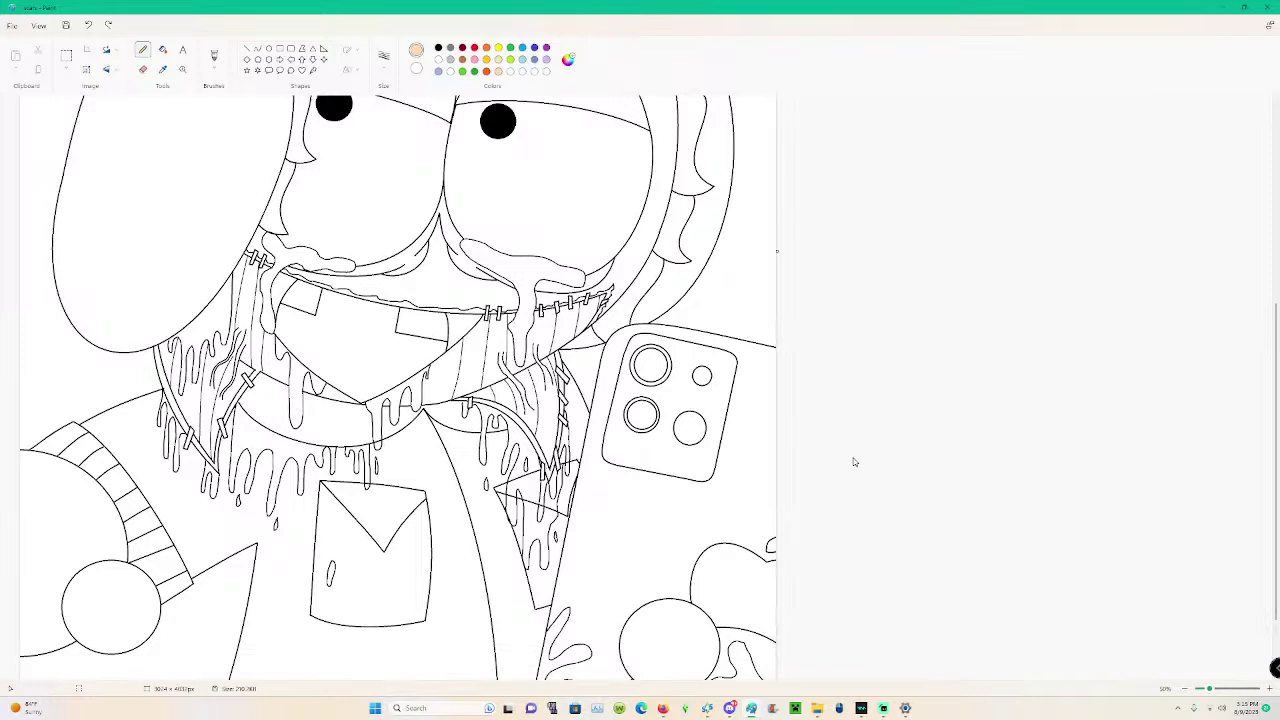
# Step: Fill the hat's side flaps and the band along the right of the face bright green
pyautogui.click(163, 49)
pyautogui.scroll(3, 438, 273)
pyautogui.click(463, 71)
pyautogui.scroll(3, 351, 187)
pyautogui.click(245, 269)
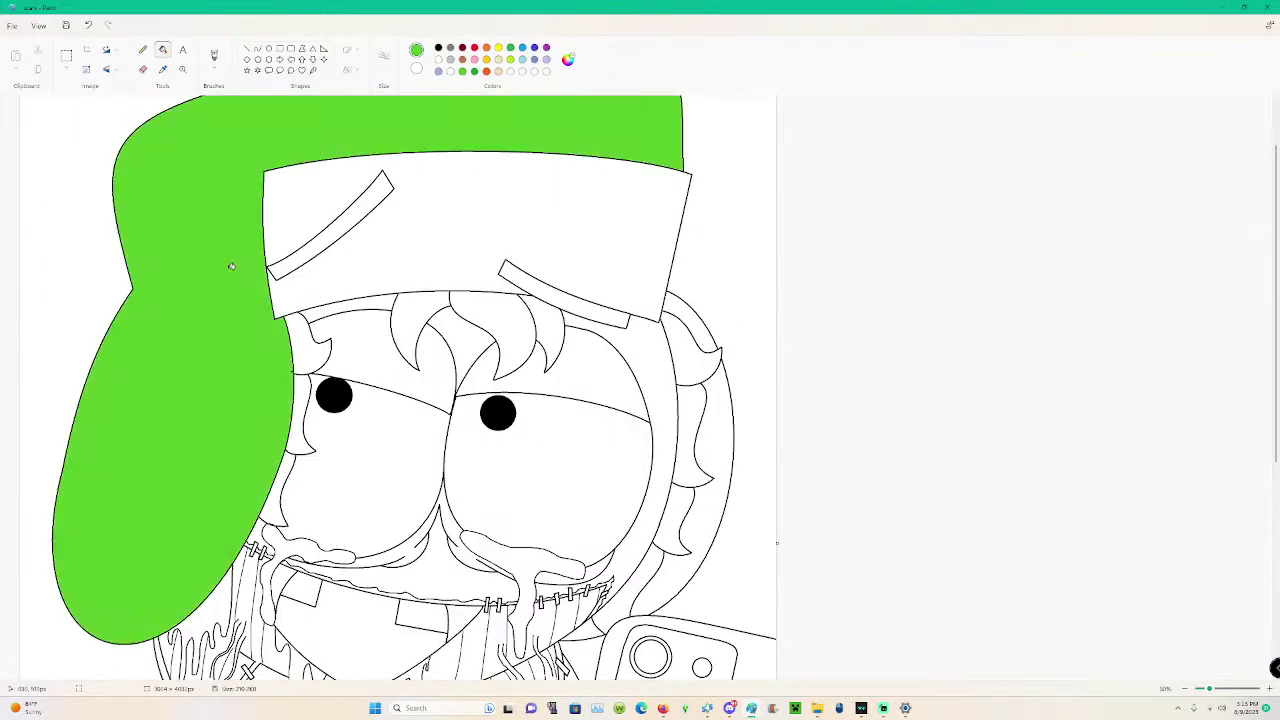
pyautogui.click(706, 398)
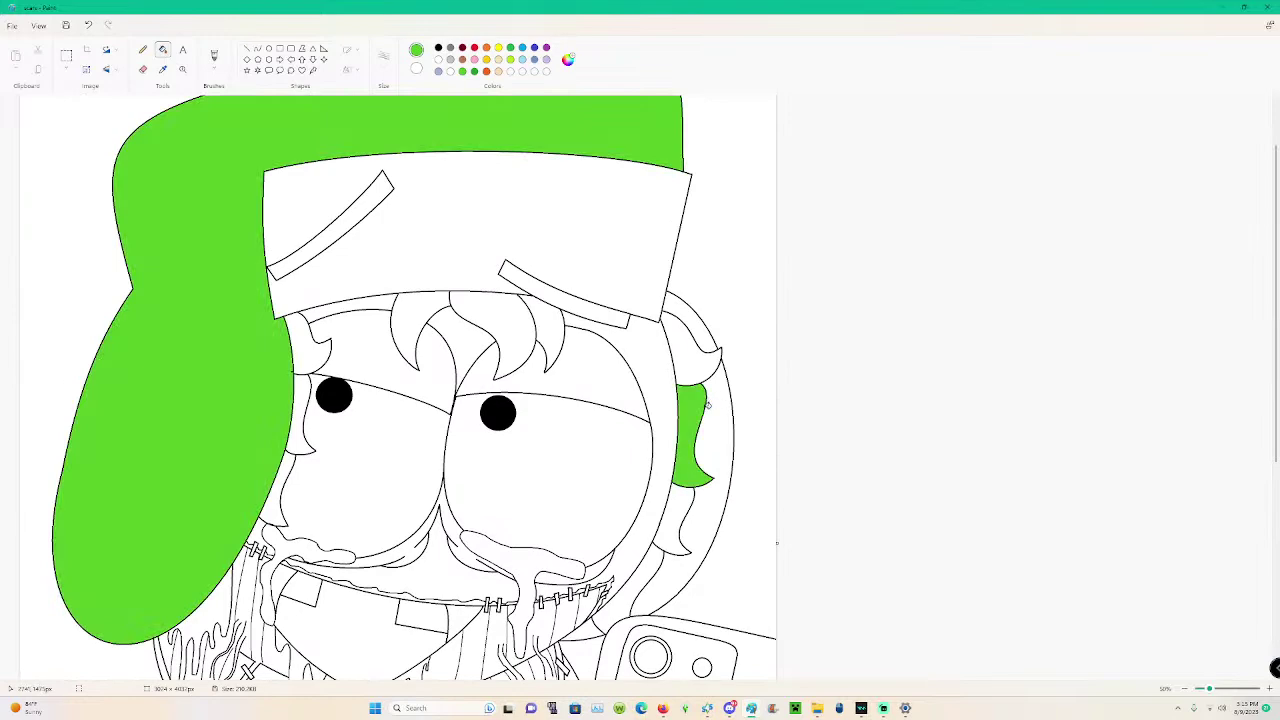
pyautogui.hotkey('ctrl', 'z')
pyautogui.click(719, 403)
pyautogui.click(704, 342)
pyautogui.scroll(-6, 680, 360)
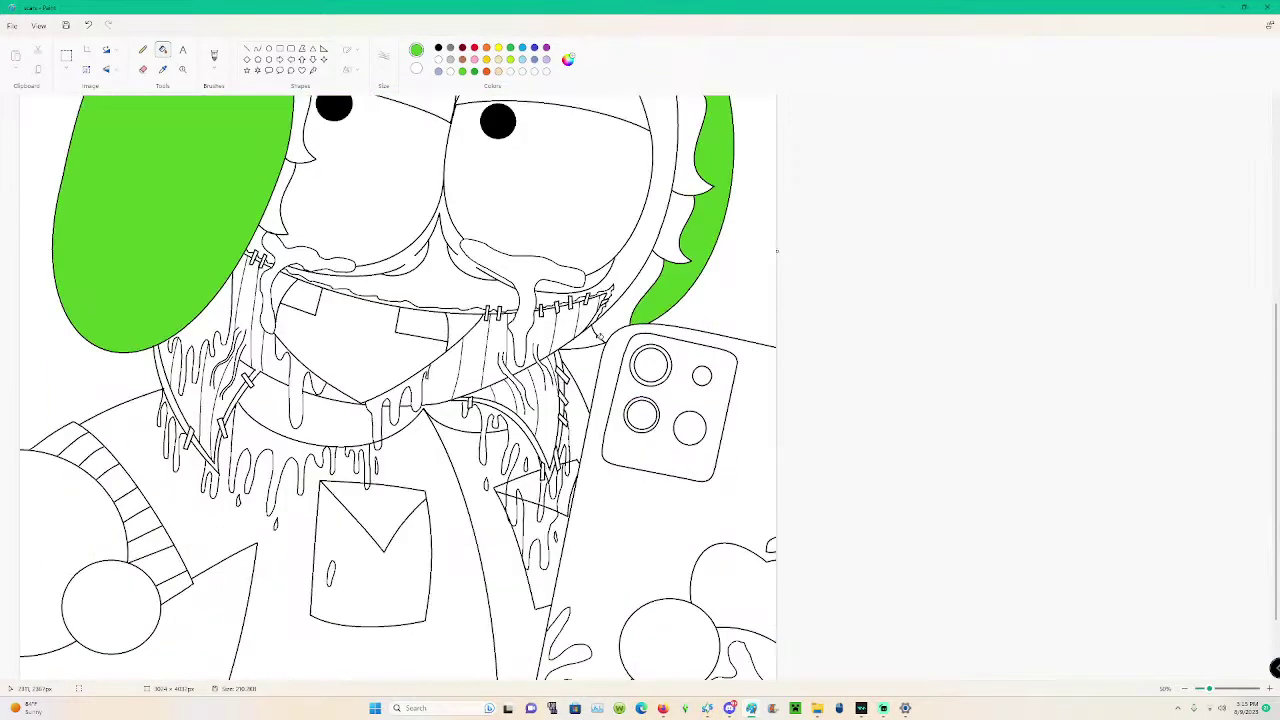
pyautogui.scroll(3, 630, 400)
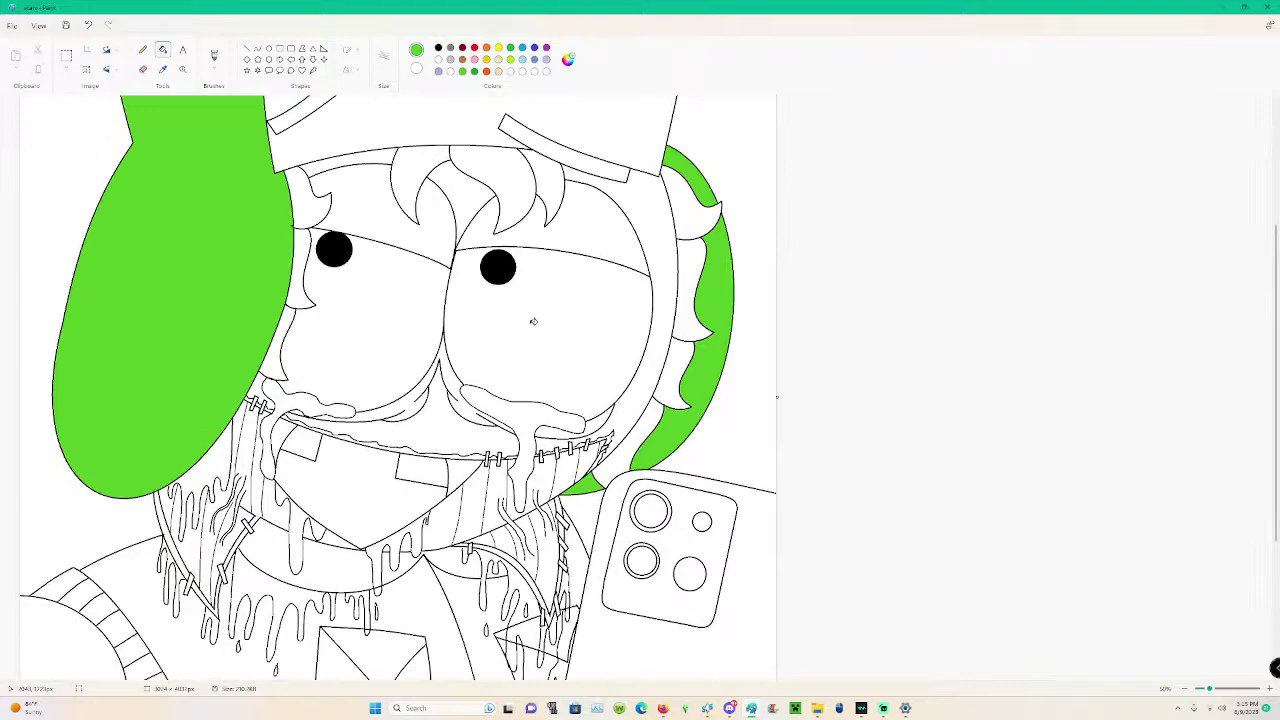
pyautogui.scroll(3, 533, 320)
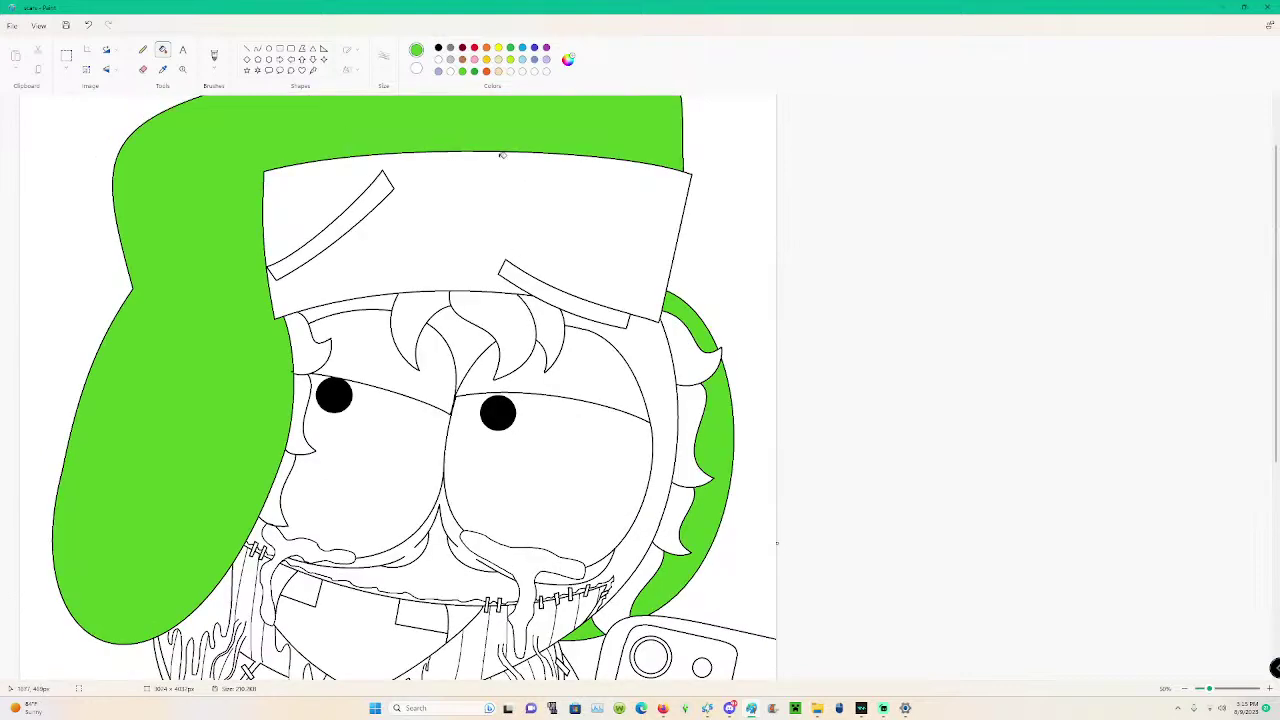
# Step: Fill the hat's front band dark green, undoing the stray collar fills
pyautogui.click(474, 72)
pyautogui.click(480, 218)
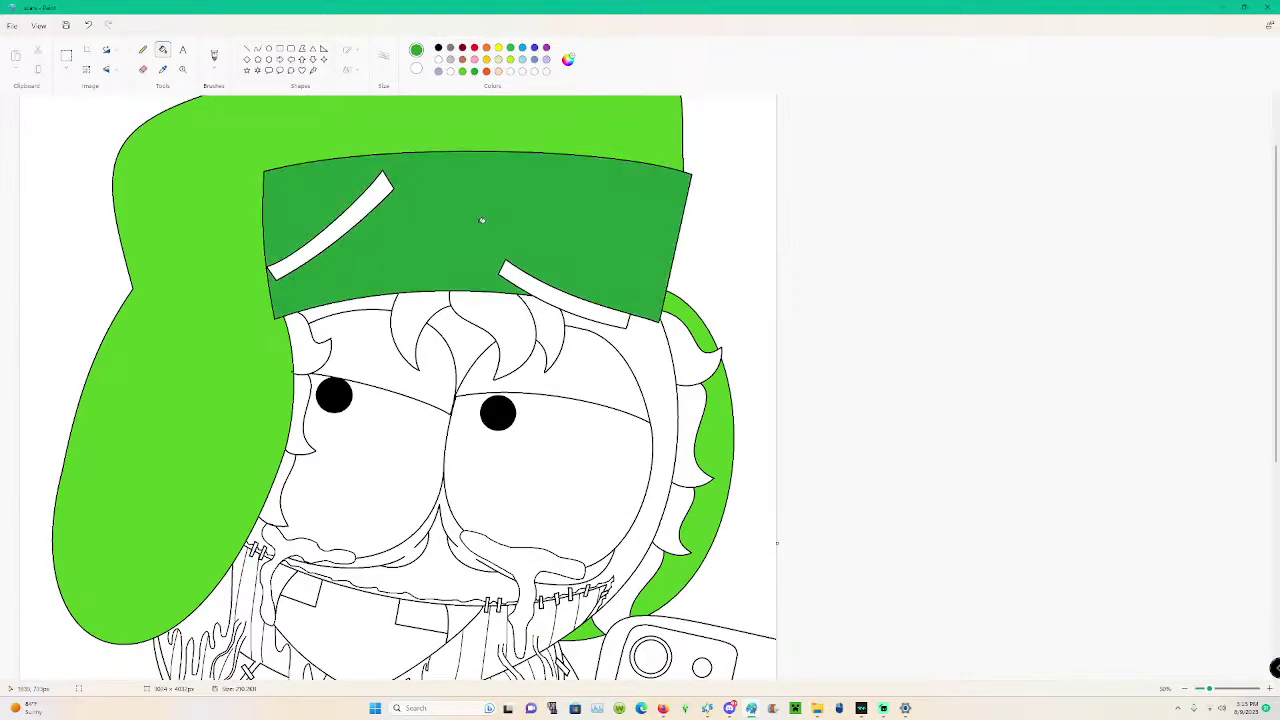
pyautogui.scroll(-8, 515, 282)
pyautogui.click(464, 326)
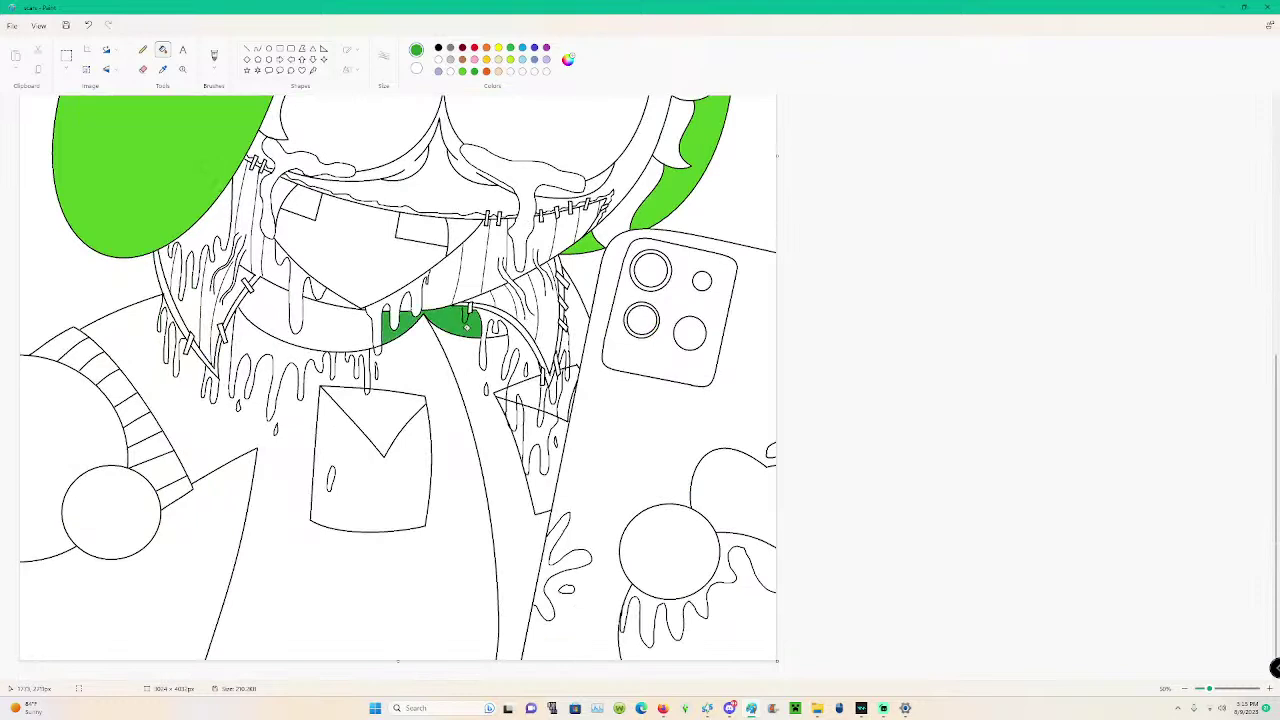
pyautogui.click(352, 319)
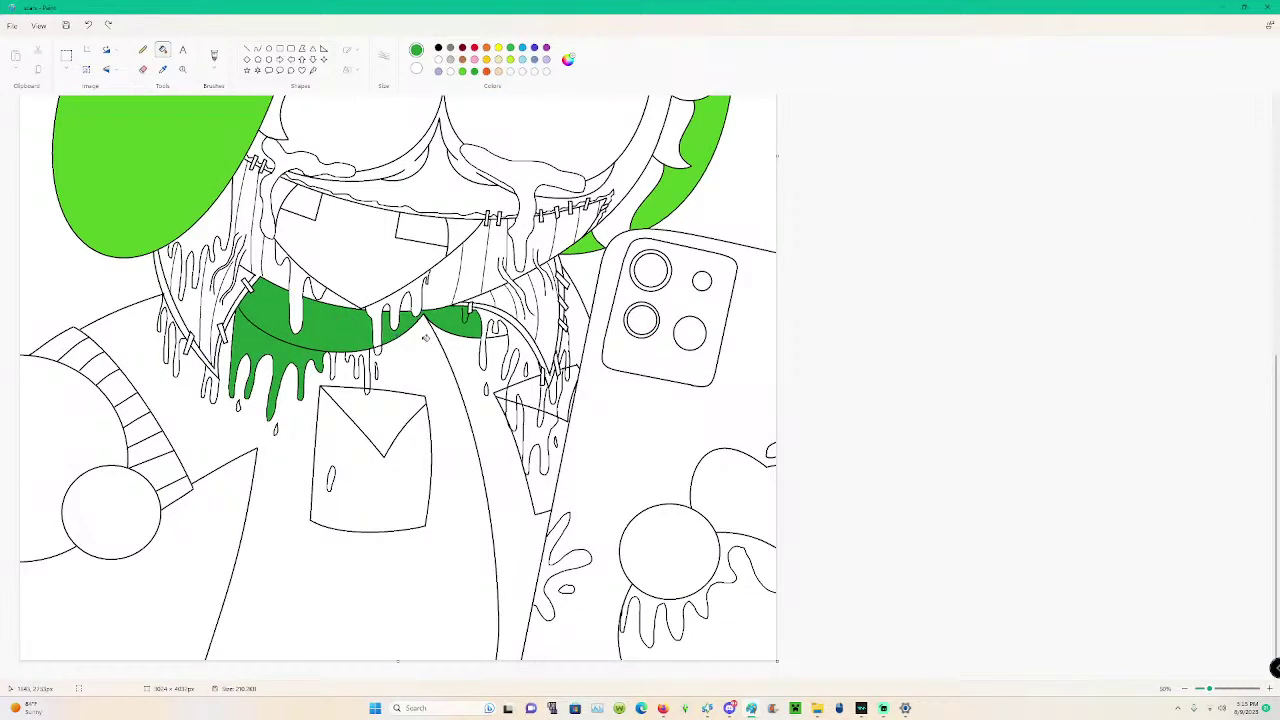
pyautogui.hotkey('ctrl', 'z')
pyautogui.hotkey('ctrl', 'z')
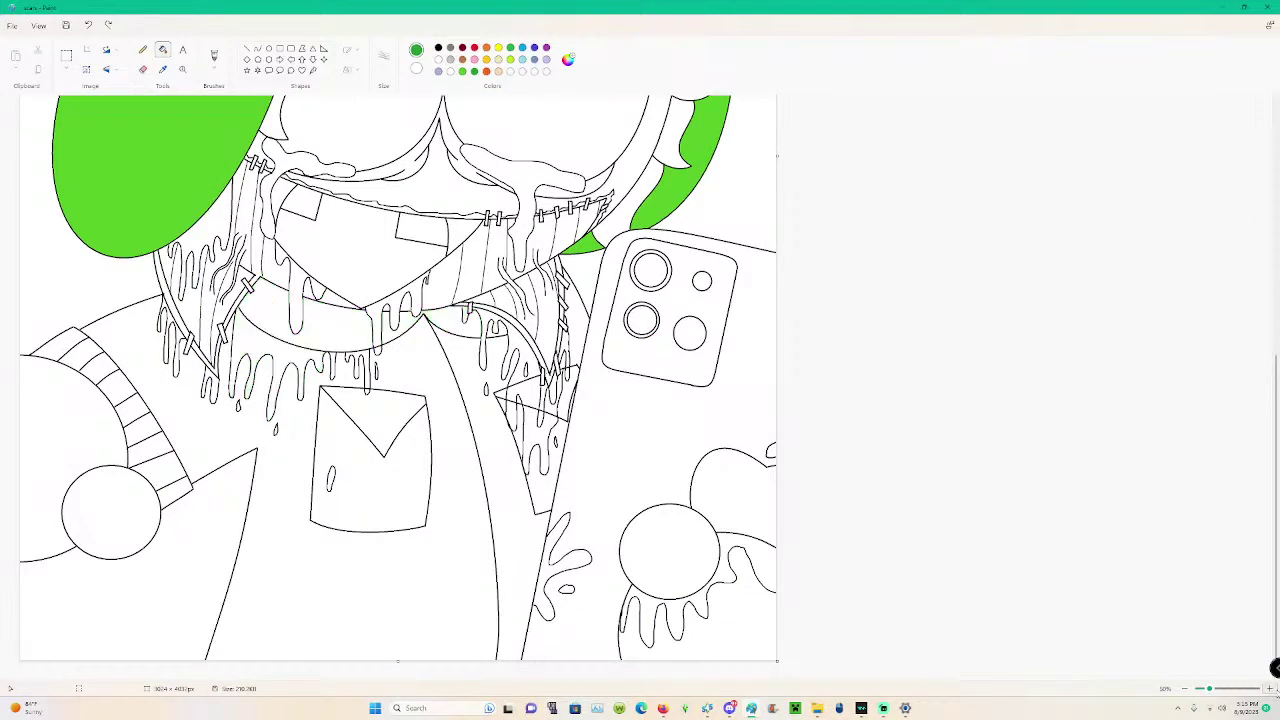
# Step: Zoom to 100% and set up the Curve tool with black at 3px thickness
pyautogui.click(1269, 688)
pyautogui.click(142, 50)
pyautogui.click(438, 48)
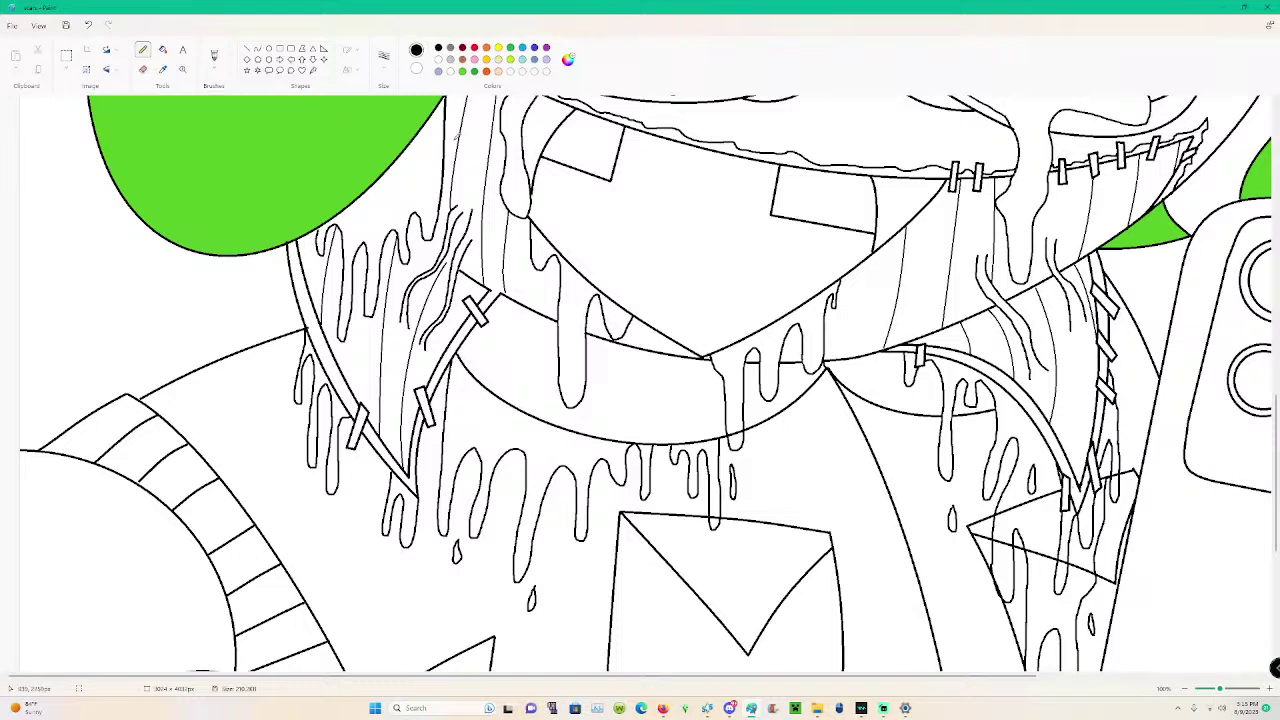
pyautogui.click(258, 48)
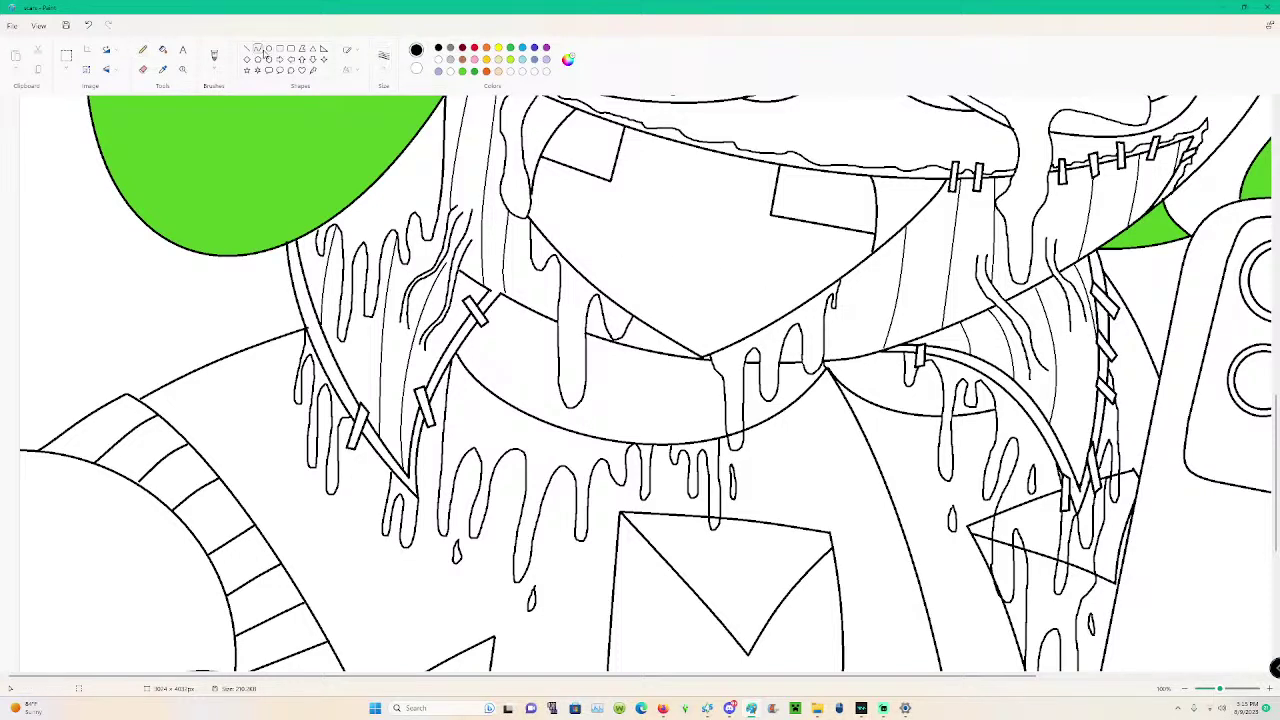
pyautogui.click(384, 64)
pyautogui.click(398, 108)
# Step: Draw two slightly curved dividing lines across the left part of the collar
pyautogui.moveTo(515, 305); pyautogui.dragTo(476, 380)
pyautogui.moveTo(504, 328); pyautogui.dragTo(542, 393)
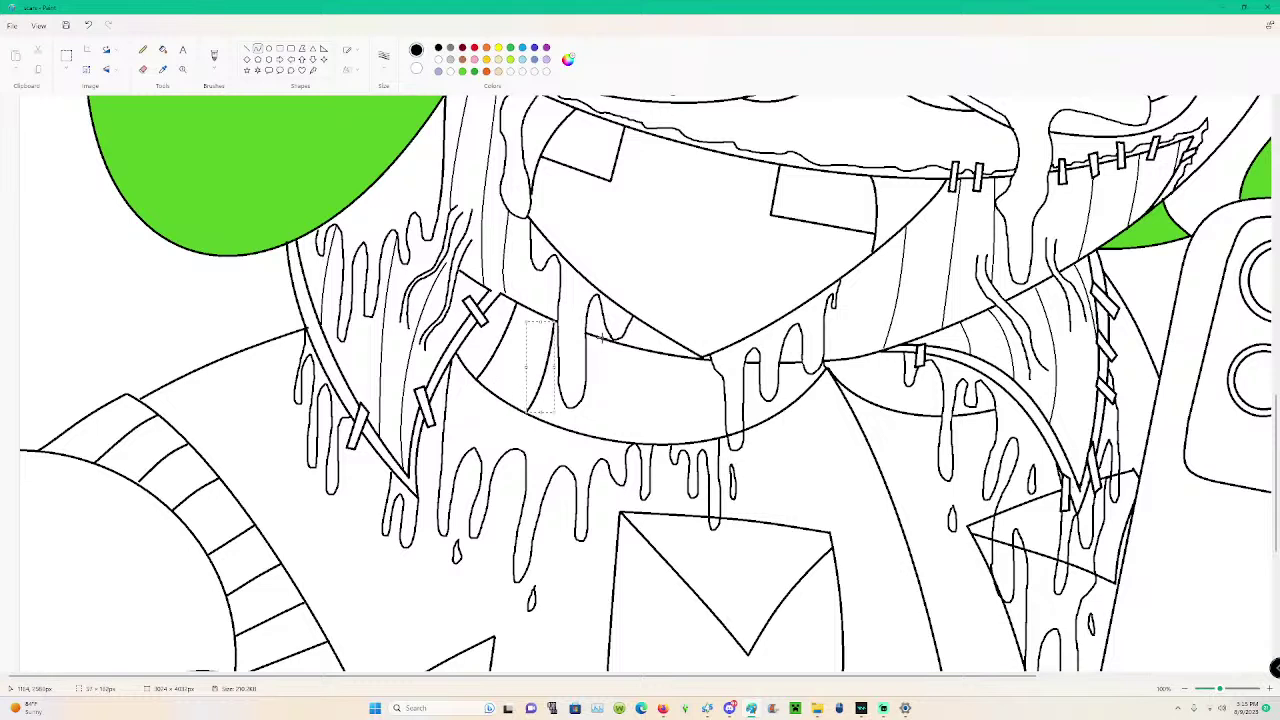
pyautogui.moveTo(603, 338); pyautogui.dragTo(592, 440)
pyautogui.moveTo(600, 390); pyautogui.dragTo(613, 448)
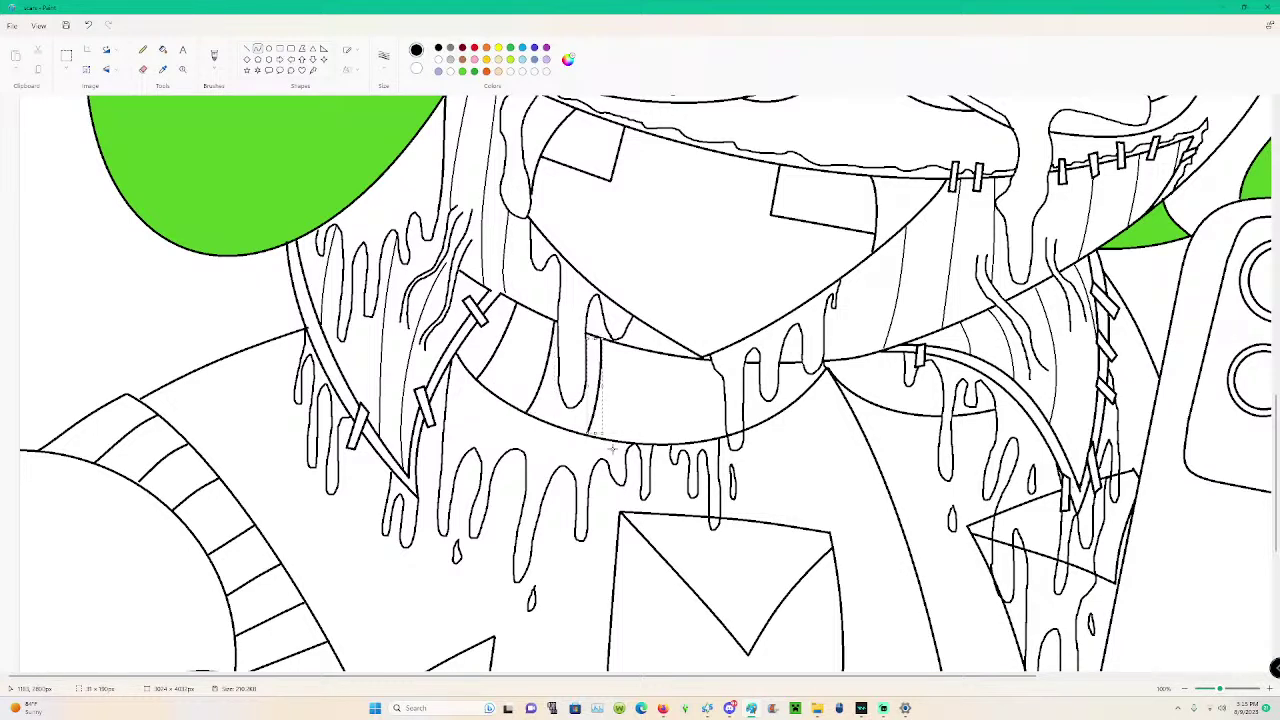
pyautogui.click(690, 708)
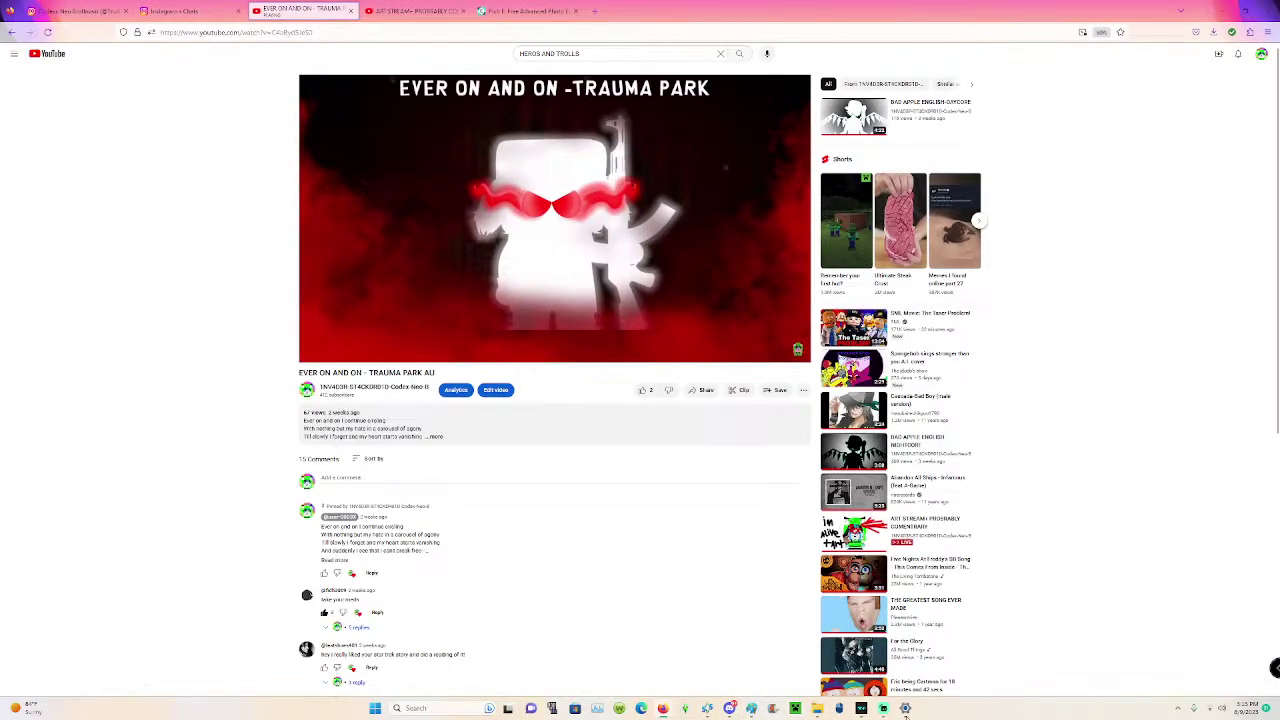
pyautogui.moveTo(757, 711)
pyautogui.click(750, 655)
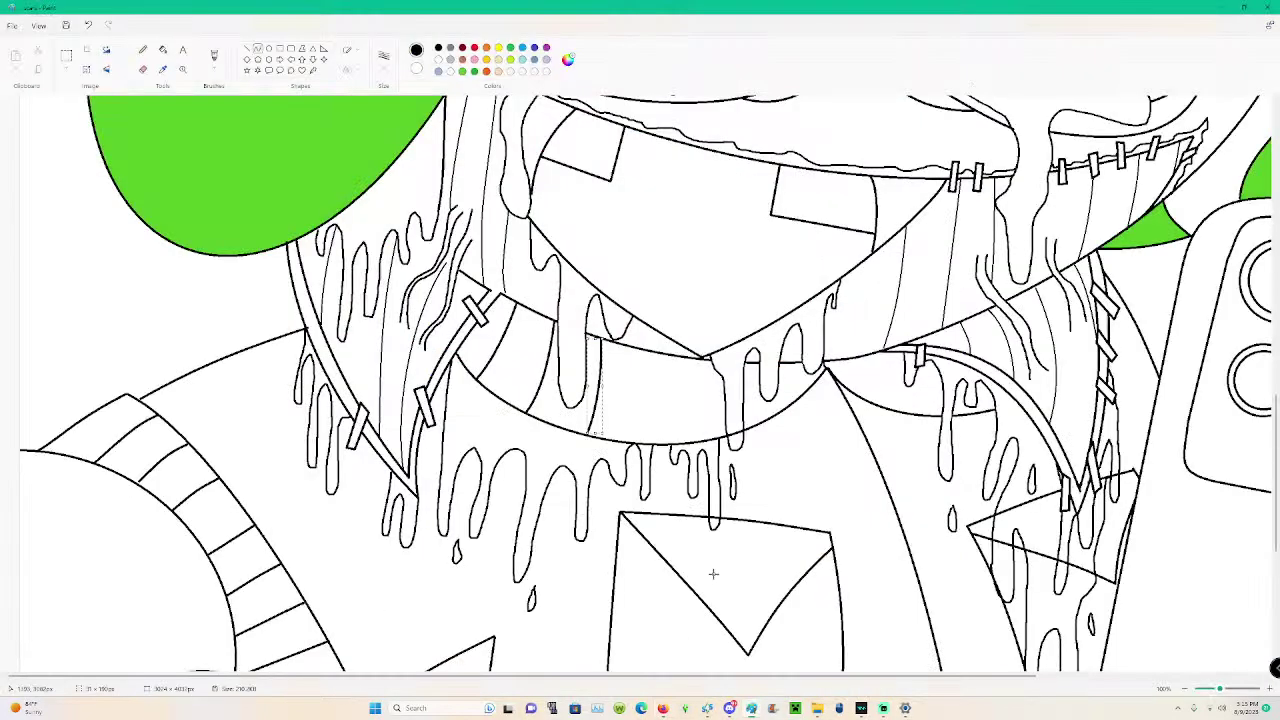
# Step: Add six more vertical dividers across the collar toward the right, redrawing one misplaced line
pyautogui.moveTo(652, 352); pyautogui.dragTo(650, 441)
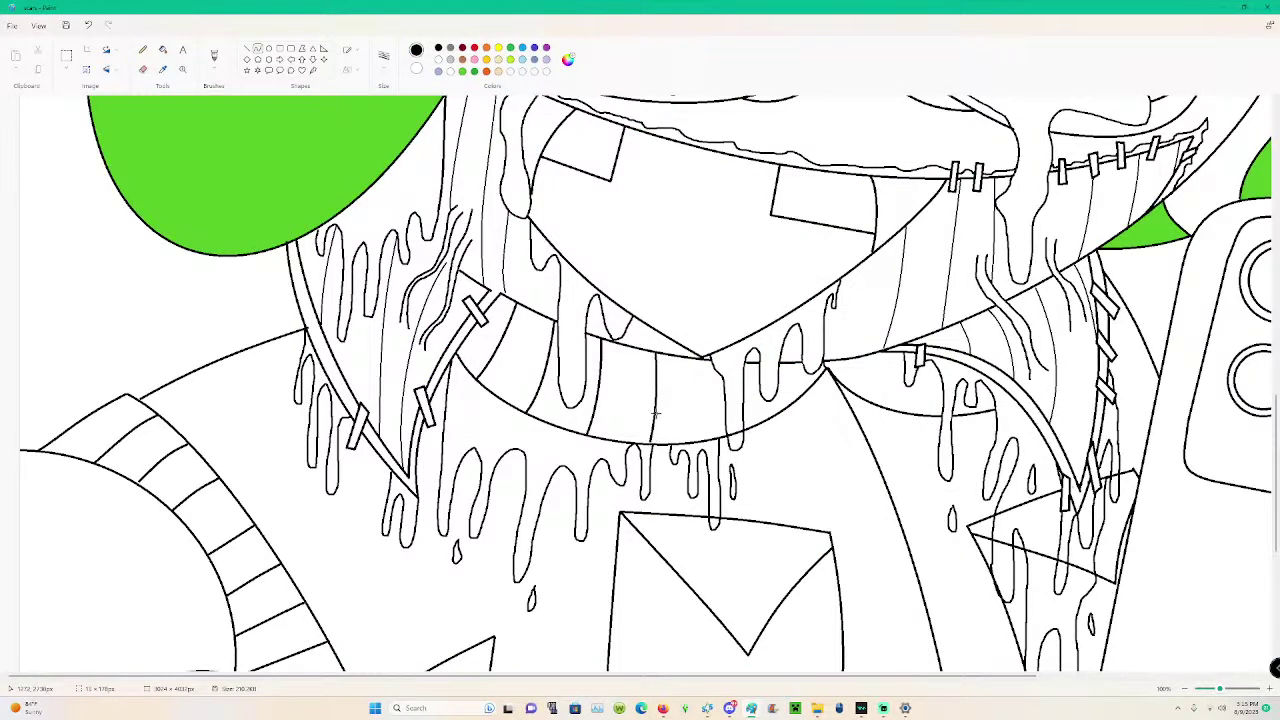
pyautogui.hotkey('ctrl', 'z')
pyautogui.moveTo(662, 354); pyautogui.dragTo(662, 441)
pyautogui.moveTo(709, 358); pyautogui.dragTo(710, 441)
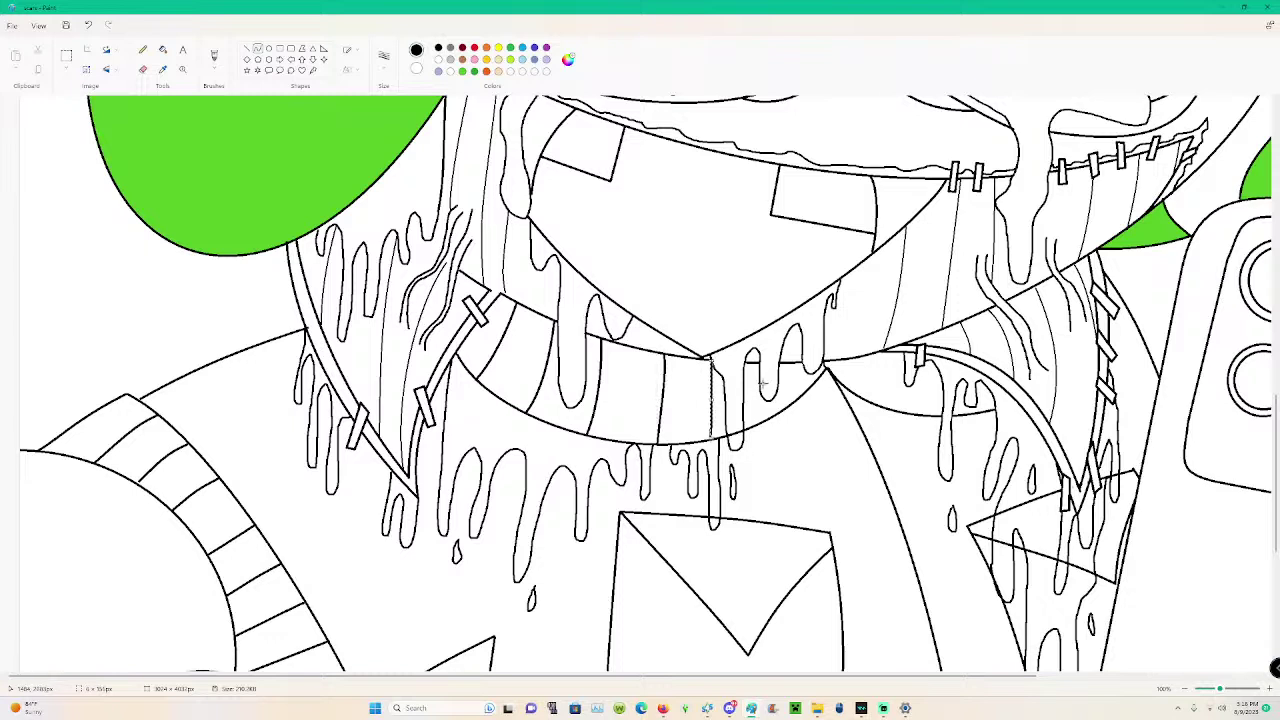
pyautogui.moveTo(783, 360)
pyautogui.mouseDown()
pyautogui.moveTo(784, 414)
pyautogui.moveTo(784, 402)
pyautogui.mouseUp()
pyautogui.moveTo(851, 358); pyautogui.dragTo(852, 394)
pyautogui.moveTo(880, 352); pyautogui.dragTo(892, 409)
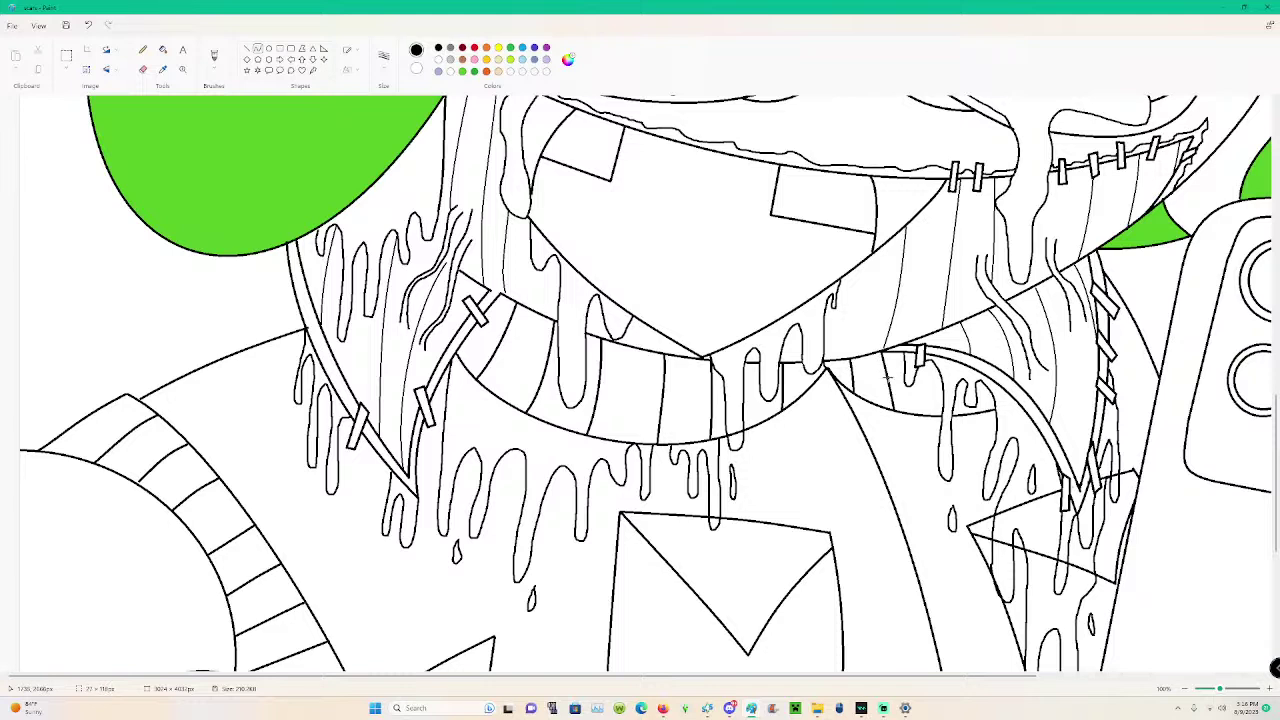
pyautogui.moveTo(929, 360)
pyautogui.mouseDown()
pyautogui.moveTo(940, 414)
pyautogui.moveTo(983, 390)
pyautogui.moveTo(986, 410)
pyautogui.moveTo(979, 393)
pyautogui.mouseUp()
# Step: Fill each collar segment and the gaps between the right drips dark green
pyautogui.click(163, 49)
pyautogui.click(475, 72)
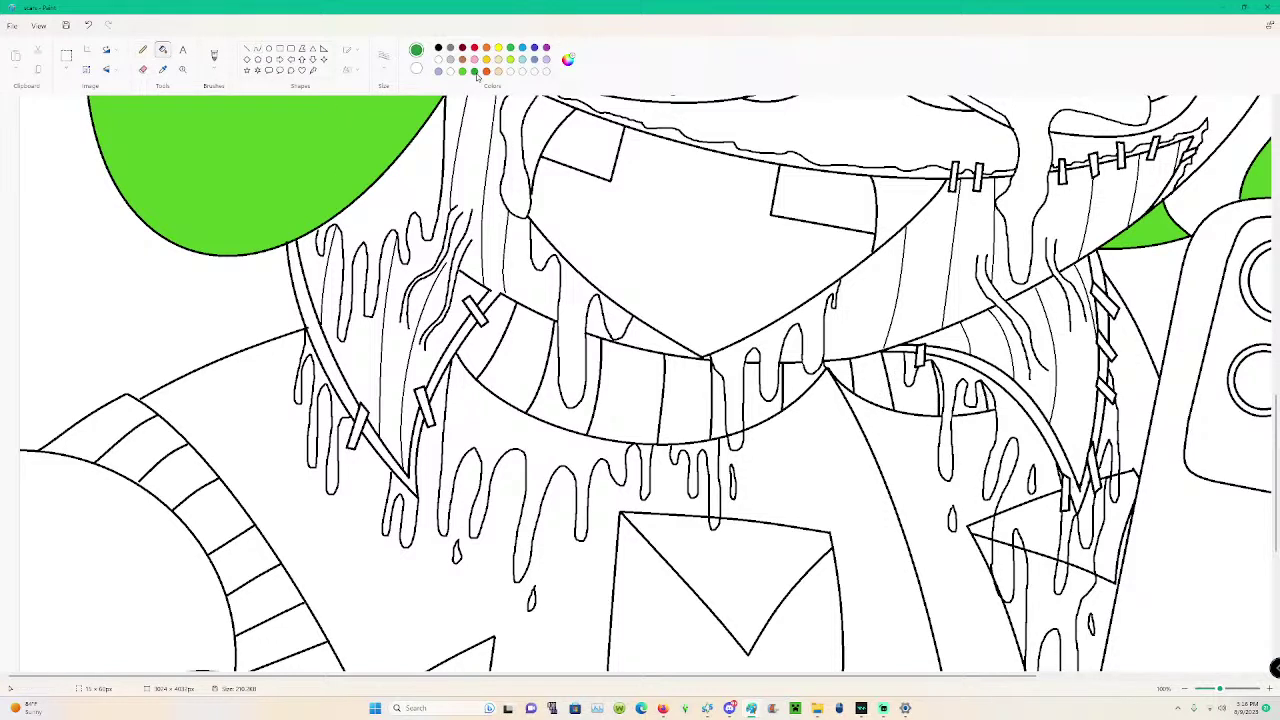
pyautogui.click(526, 347)
pyautogui.click(510, 316)
pyautogui.click(603, 364)
pyautogui.click(623, 367)
pyautogui.click(679, 379)
pyautogui.click(723, 393)
pyautogui.click(757, 397)
pyautogui.click(808, 383)
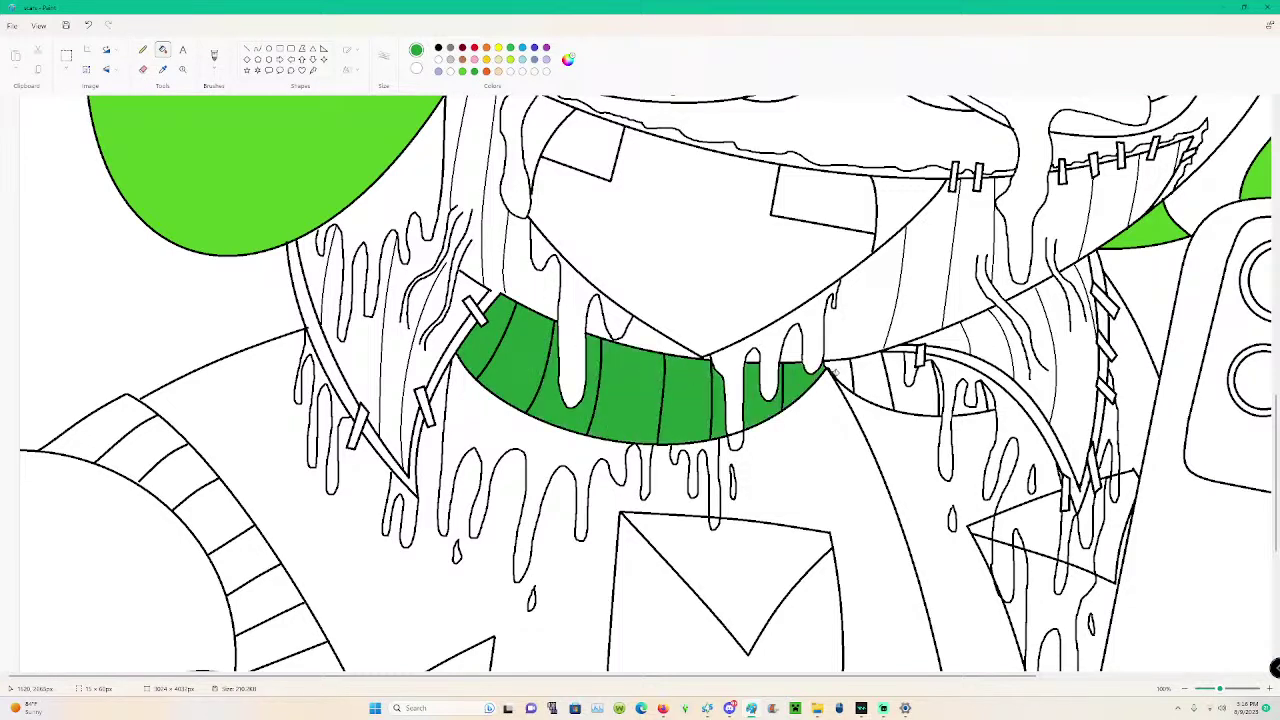
pyautogui.click(840, 376)
pyautogui.click(872, 381)
pyautogui.click(920, 384)
pyautogui.click(963, 401)
pyautogui.click(987, 398)
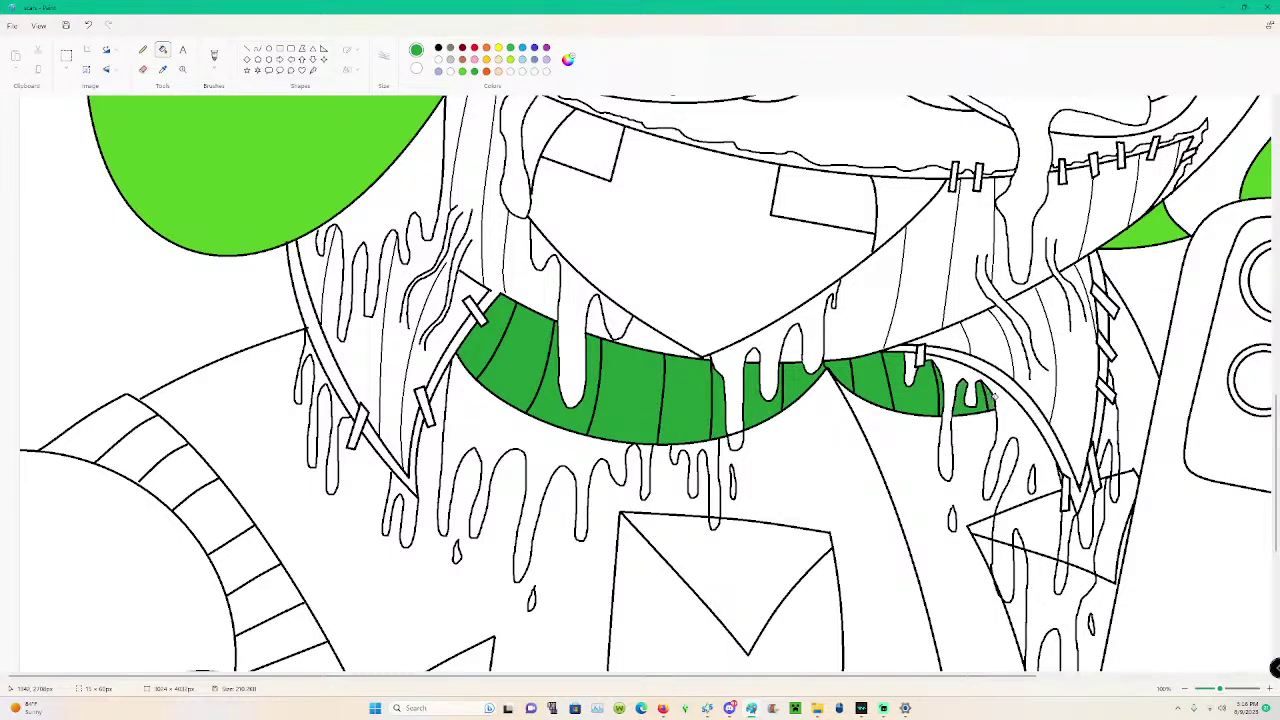
# Step: Fill the sleeve cuff stripes dark green, undoing one spill into the background
pyautogui.scroll(-2, 448, 578)
pyautogui.click(325, 574)
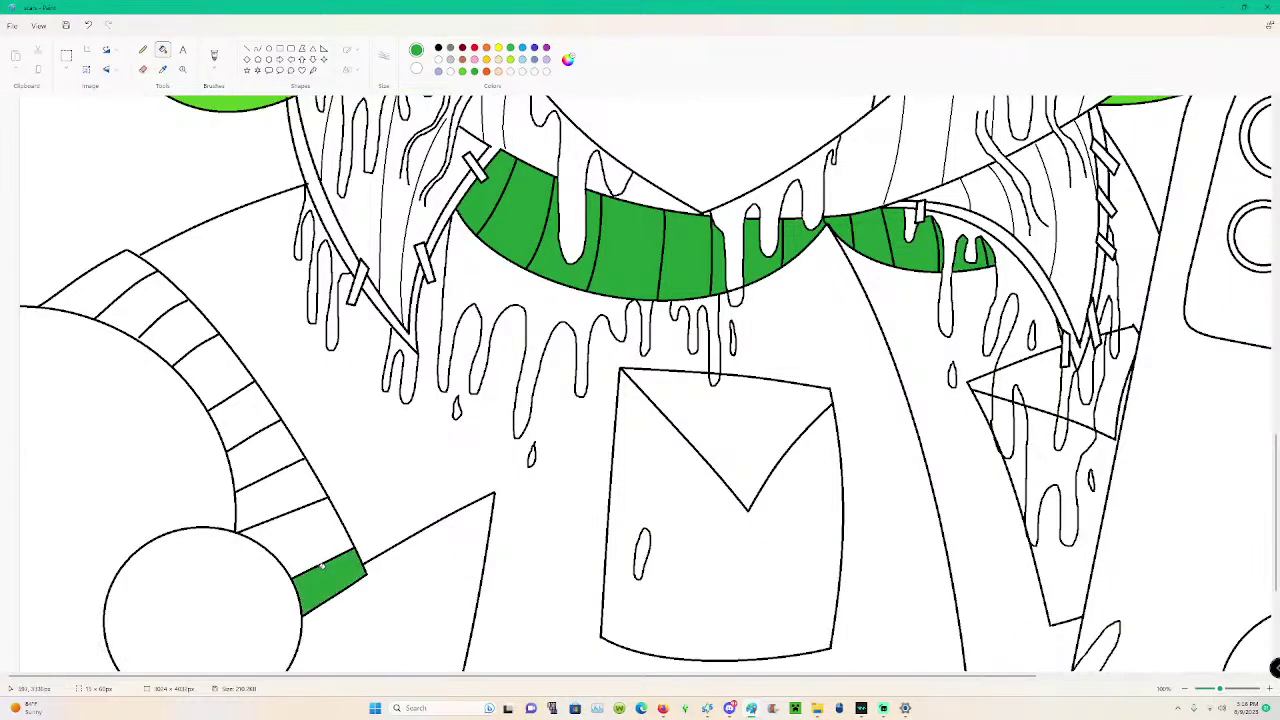
pyautogui.click(298, 532)
pyautogui.click(274, 493)
pyautogui.click(267, 453)
pyautogui.click(240, 410)
pyautogui.click(214, 373)
pyautogui.click(181, 330)
pyautogui.click(137, 300)
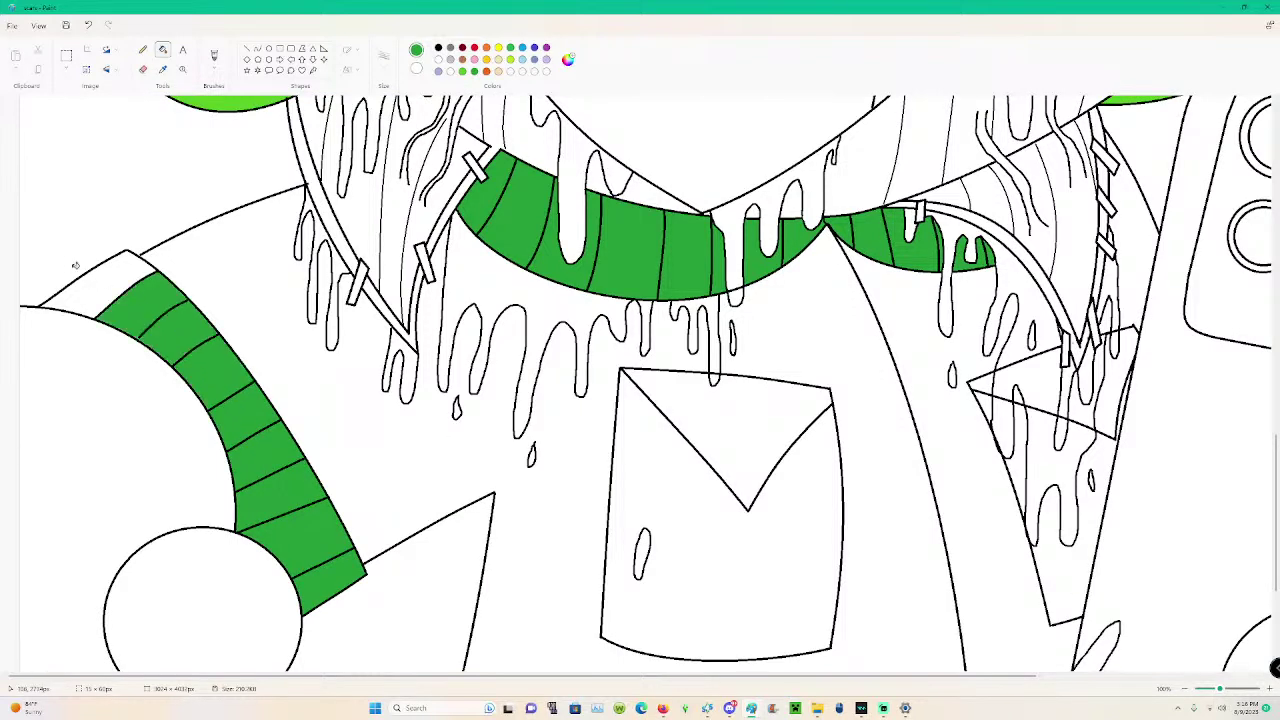
pyautogui.click(76, 265)
pyautogui.hotkey('ctrl', 'z')
pyautogui.click(112, 283)
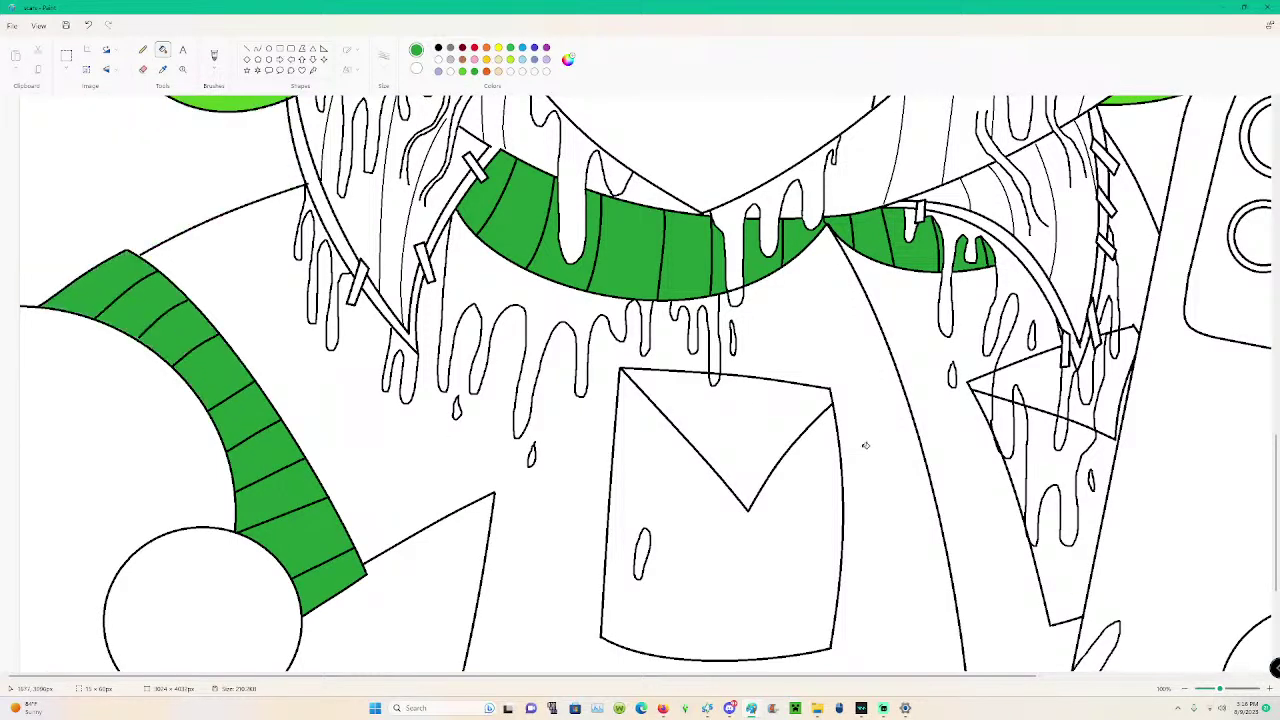
# Step: Fill the envelope, shirt and slivers between the drips and hair strands with jacket orange
pyautogui.click(486, 71)
pyautogui.click(791, 559)
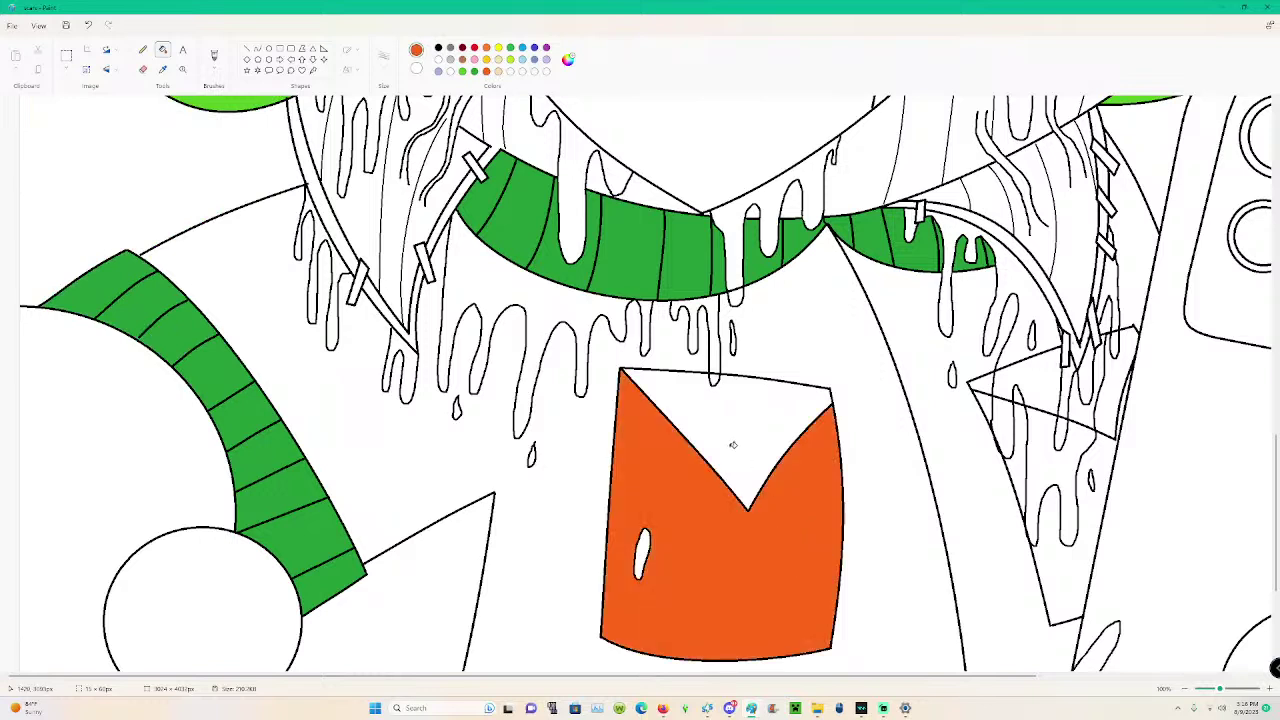
pyautogui.click(734, 443)
pyautogui.click(553, 460)
pyautogui.click(936, 327)
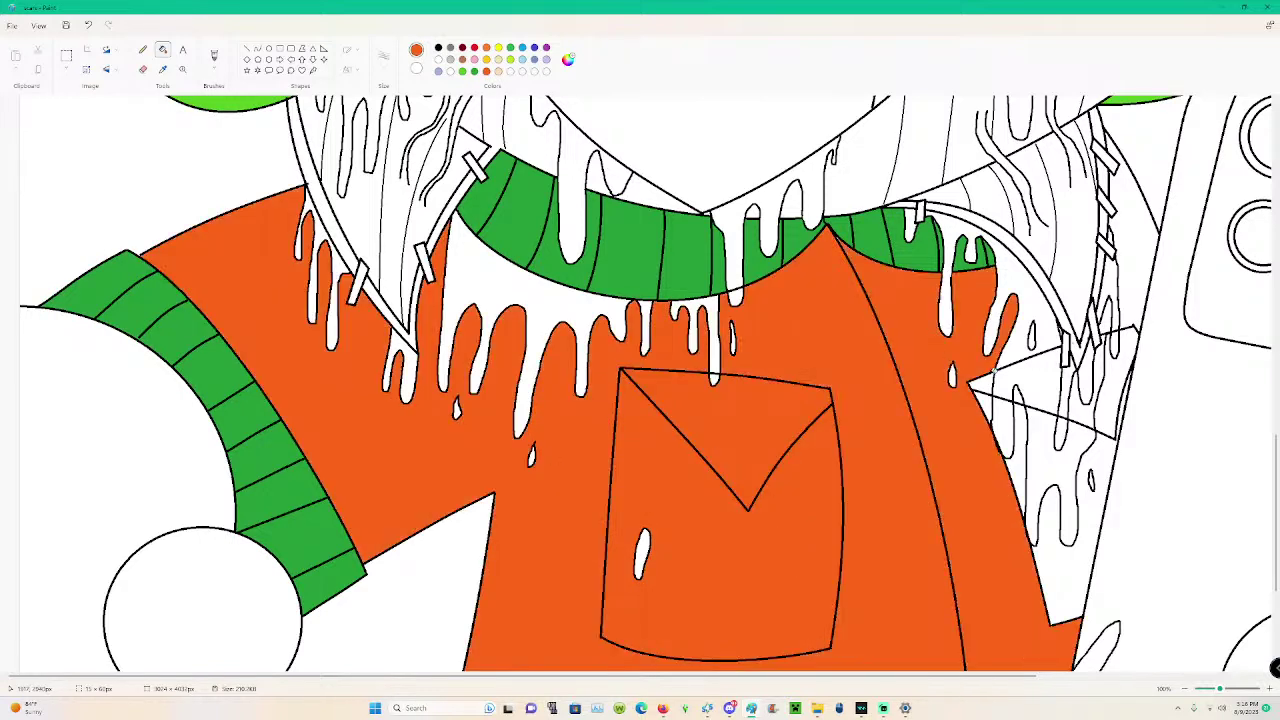
pyautogui.click(1014, 386)
pyautogui.hotkey('ctrl', 'z')
pyautogui.moveTo(769, 677); pyautogui.dragTo(880, 677)
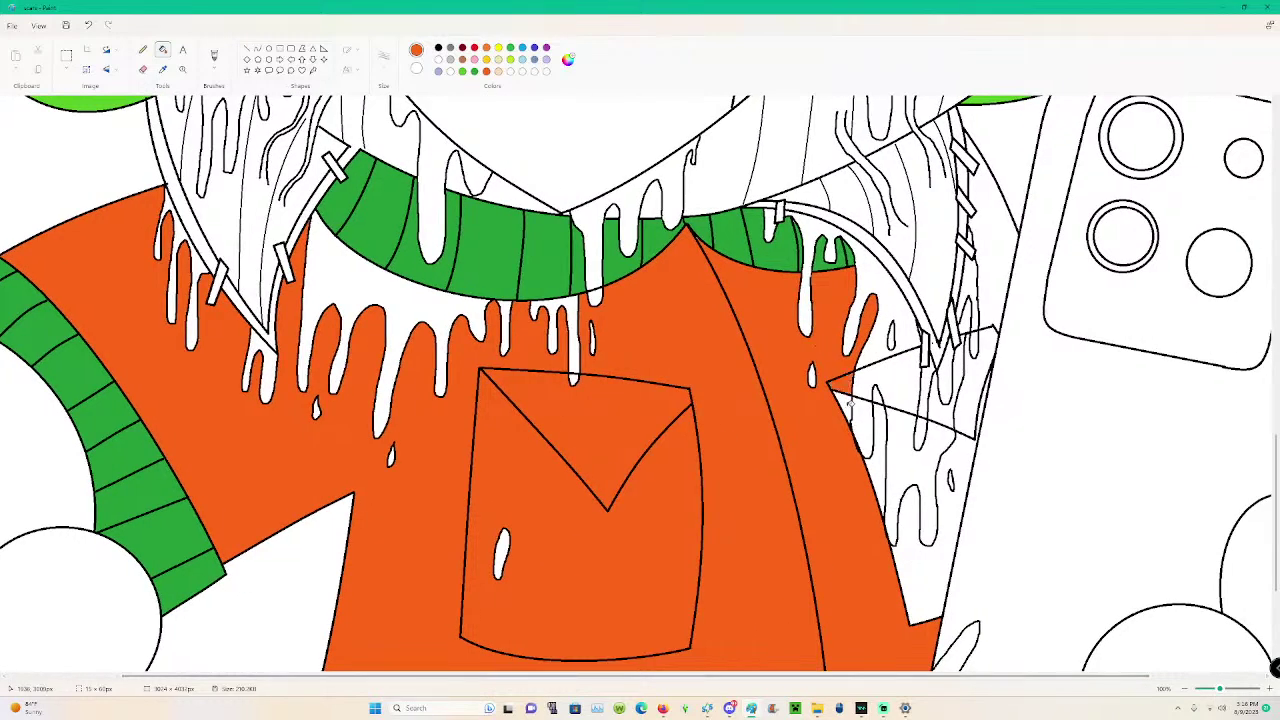
pyautogui.click(945, 519)
pyautogui.click(980, 384)
pyautogui.click(995, 304)
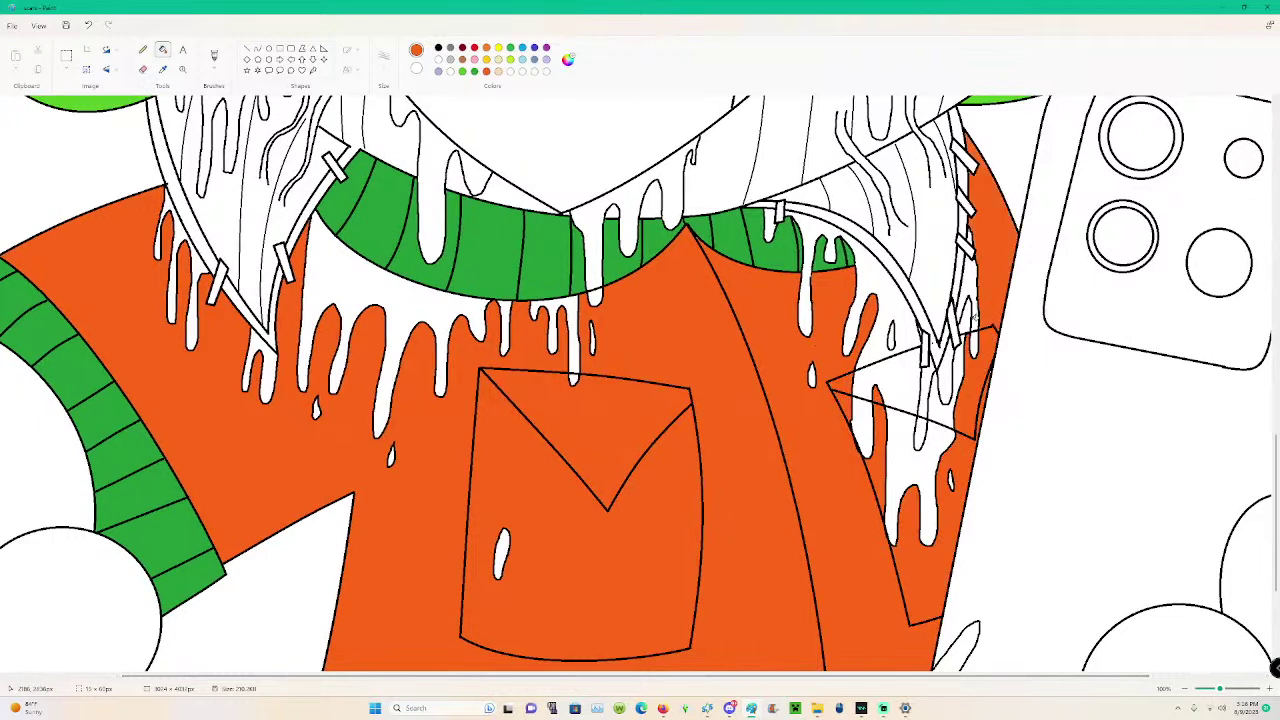
pyautogui.click(970, 321)
# Step: Fill the mouth area, face edges, forehead strip and hair gaps with skin peach
pyautogui.scroll(5, 740, 476)
pyautogui.click(498, 71)
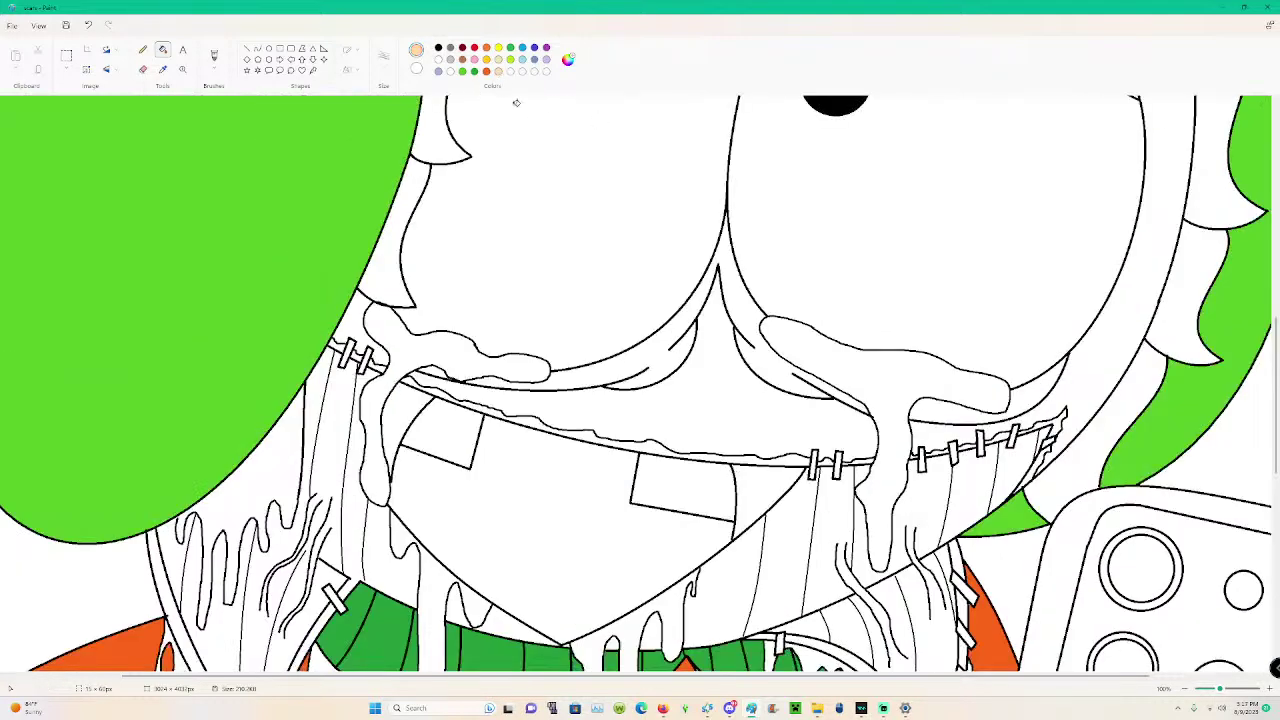
pyautogui.click(722, 377)
pyautogui.click(389, 354)
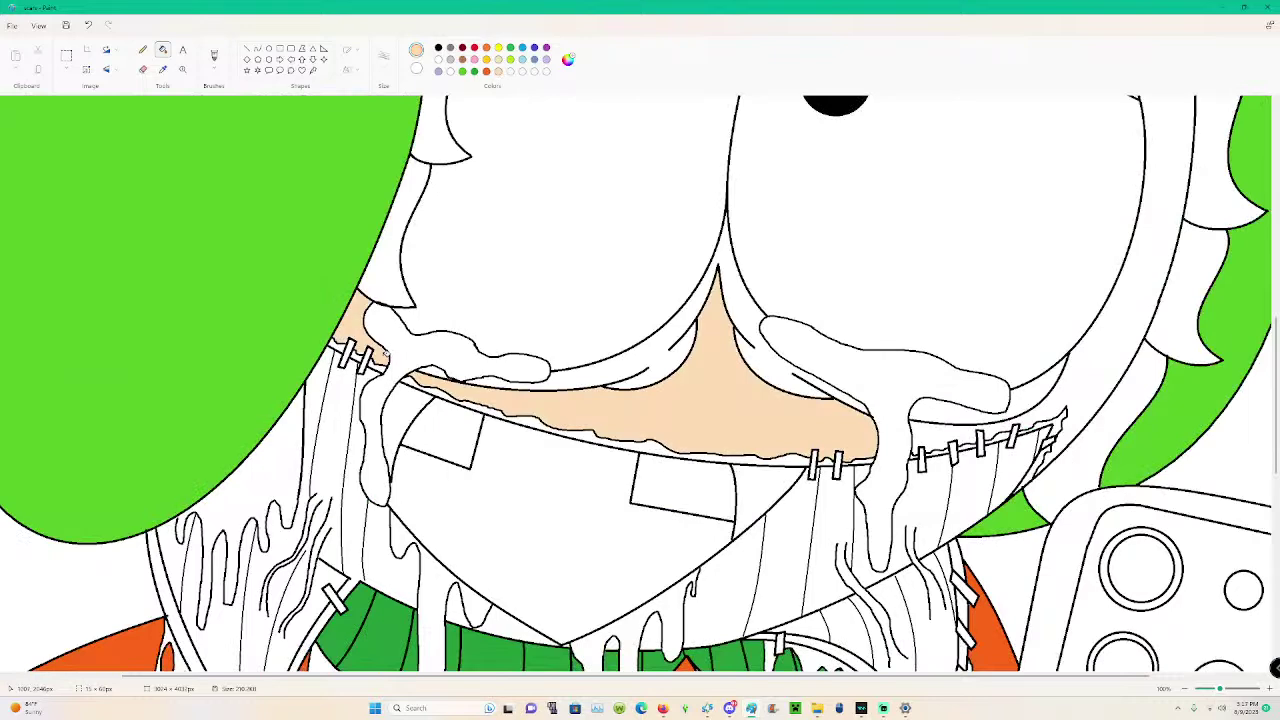
pyautogui.click(1104, 372)
pyautogui.scroll(3, 1108, 365)
pyautogui.scroll(2, 1110, 351)
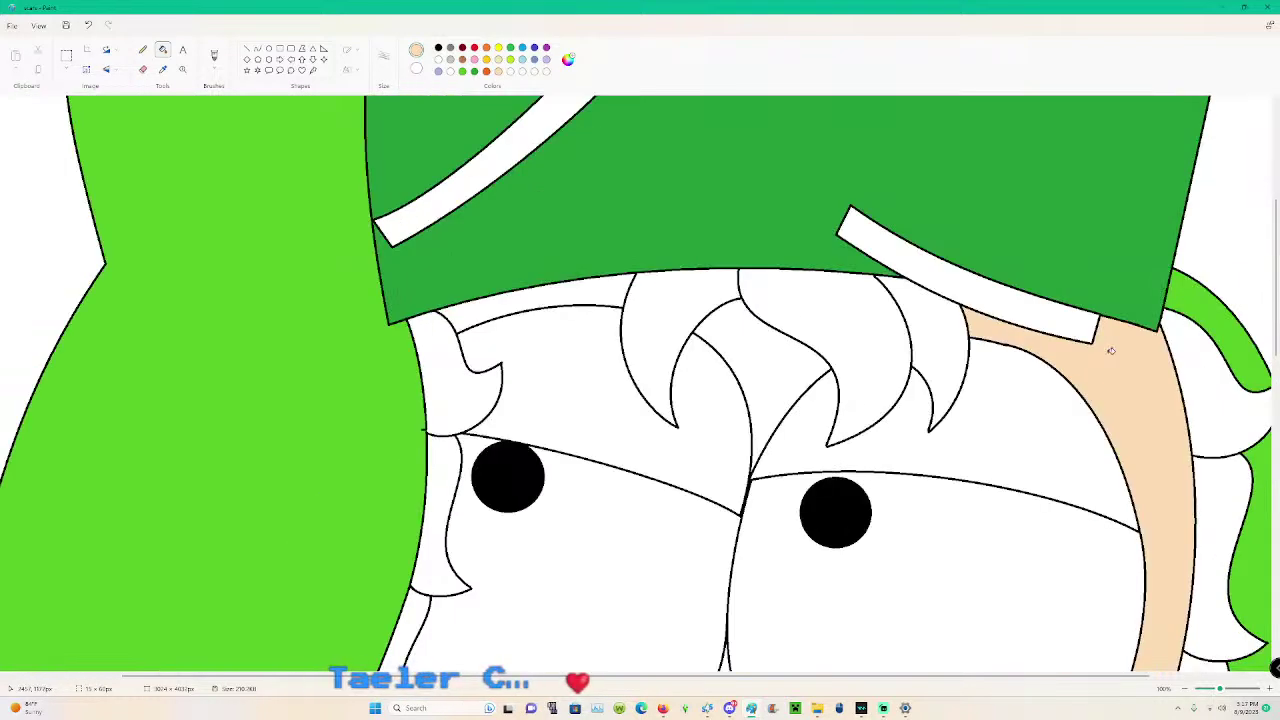
pyautogui.click(623, 285)
pyautogui.click(752, 321)
pyautogui.scroll(-5, 700, 323)
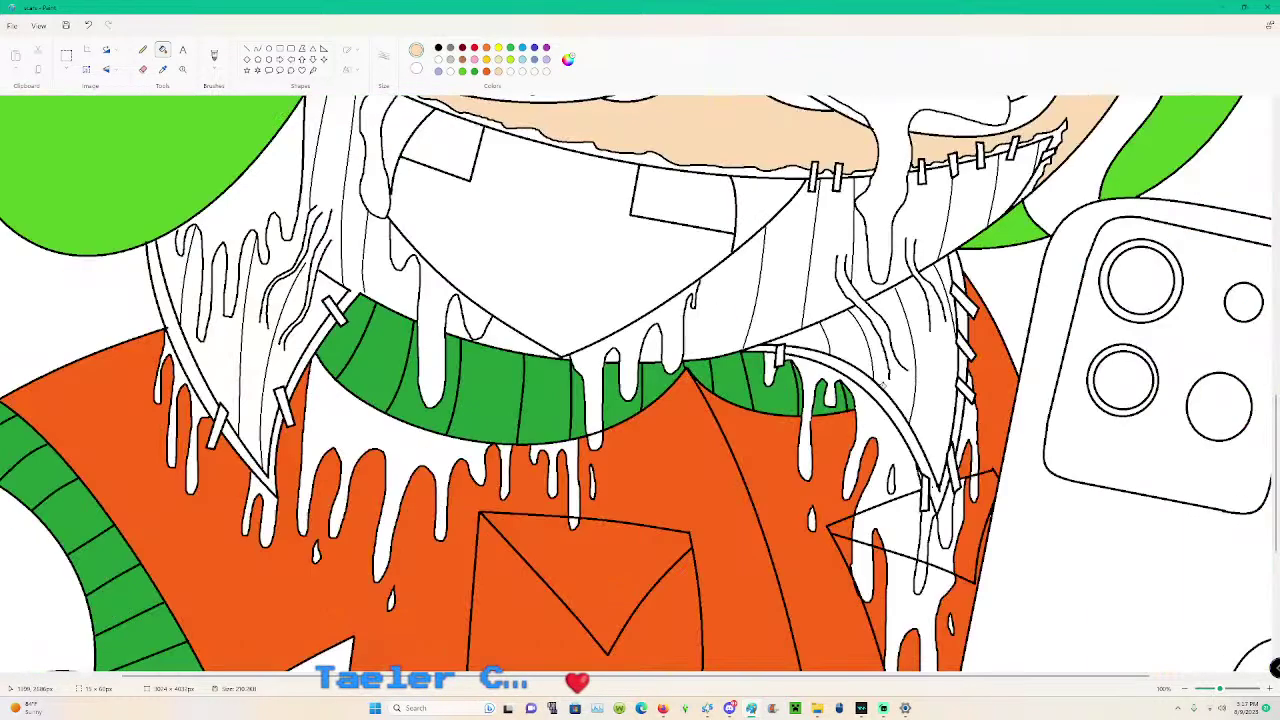
pyautogui.scroll(2, 583, 344)
# Step: Fill the white strips and gaps on both sides of the mouth dark red
pyautogui.click(463, 49)
pyautogui.click(395, 424)
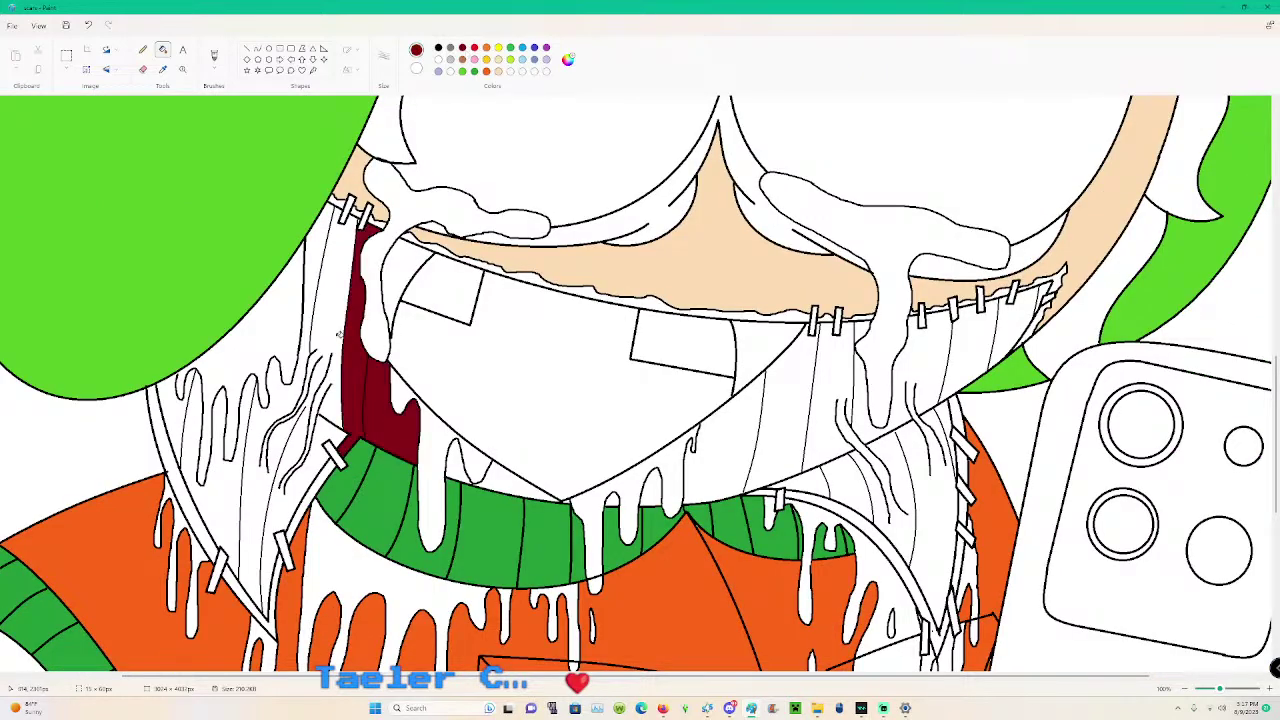
pyautogui.click(338, 338)
pyautogui.click(235, 487)
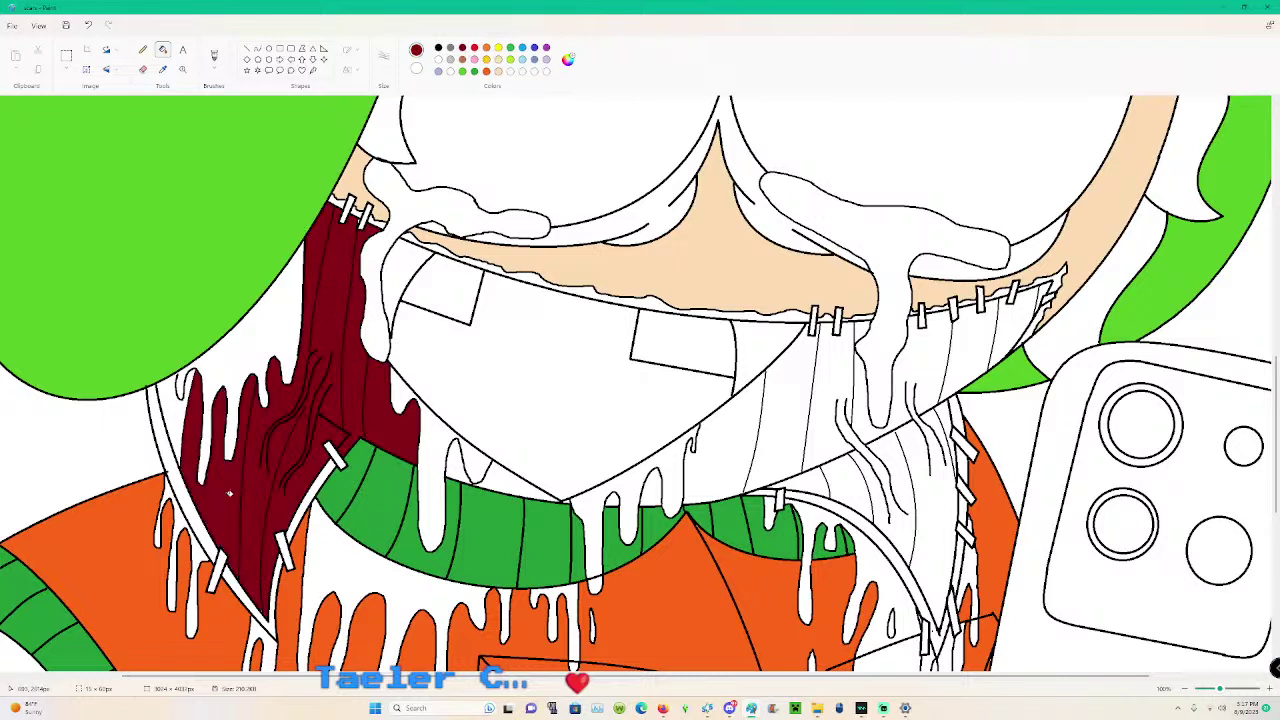
pyautogui.click(180, 424)
pyautogui.click(723, 437)
pyautogui.click(791, 434)
pyautogui.click(870, 400)
pyautogui.click(976, 340)
pyautogui.click(1028, 315)
pyautogui.click(1047, 288)
# Step: Fill the remaining white gaps under the mouth dark red
pyautogui.click(652, 488)
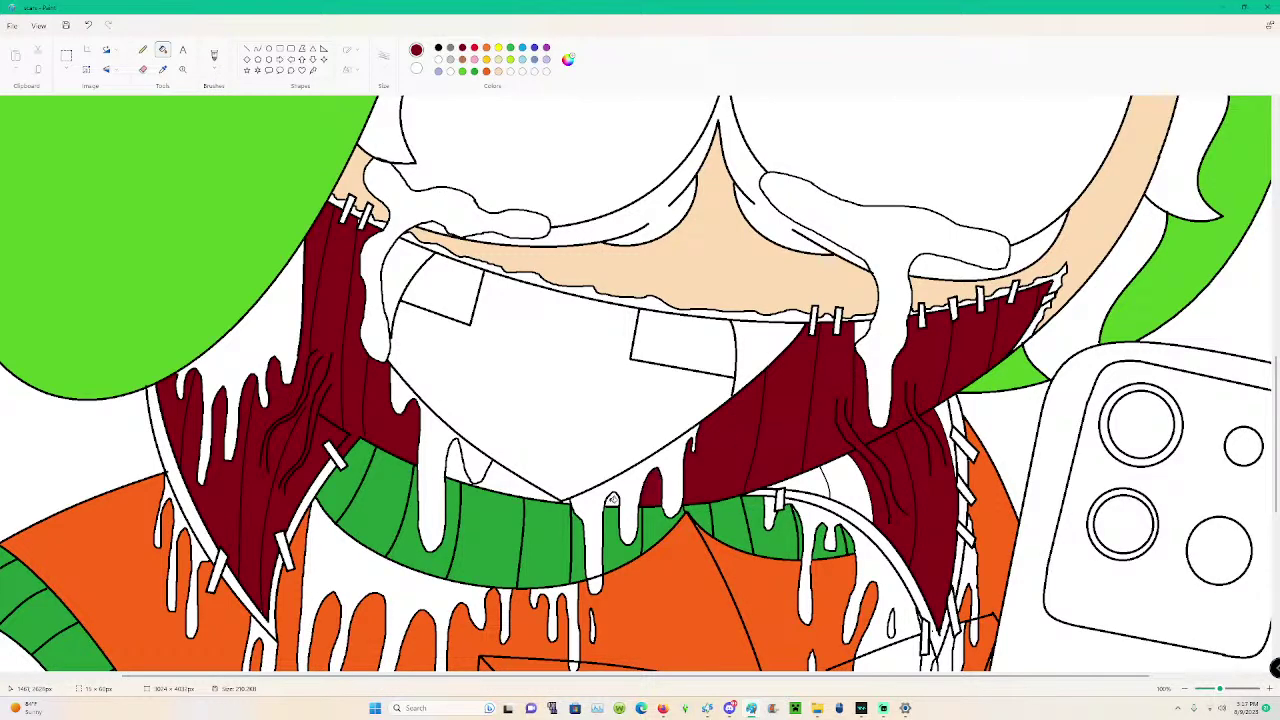
pyautogui.click(612, 499)
pyautogui.click(515, 482)
pyautogui.click(458, 458)
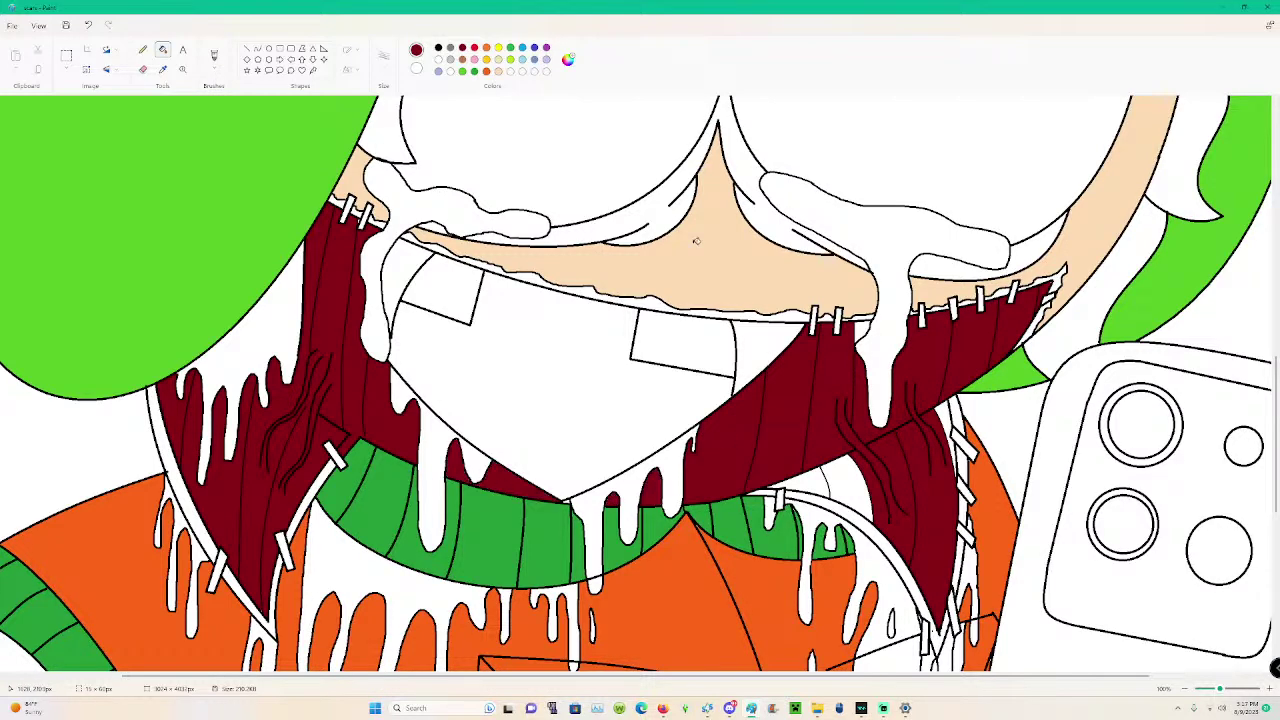
pyautogui.click(568, 59)
# Step: Mix a brighter red #BA001D and fill the area left of the teeth with it
pyautogui.click(676, 277)
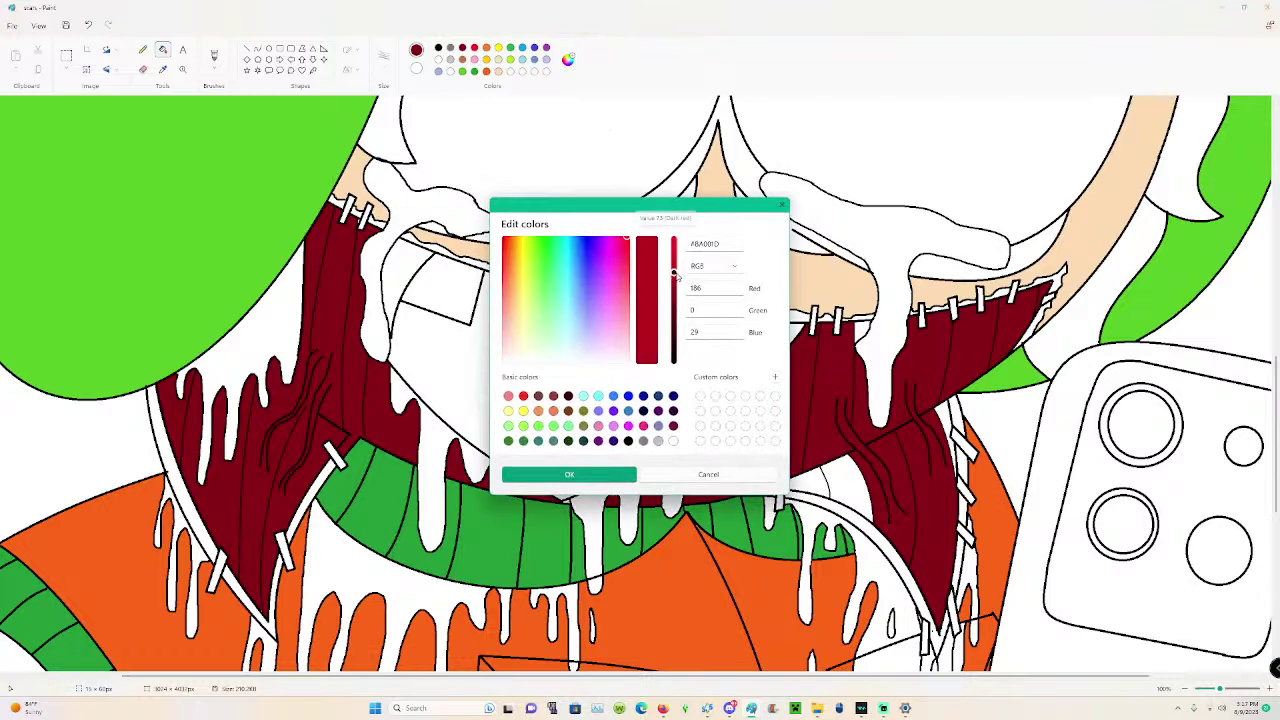
pyautogui.click(569, 474)
pyautogui.click(356, 384)
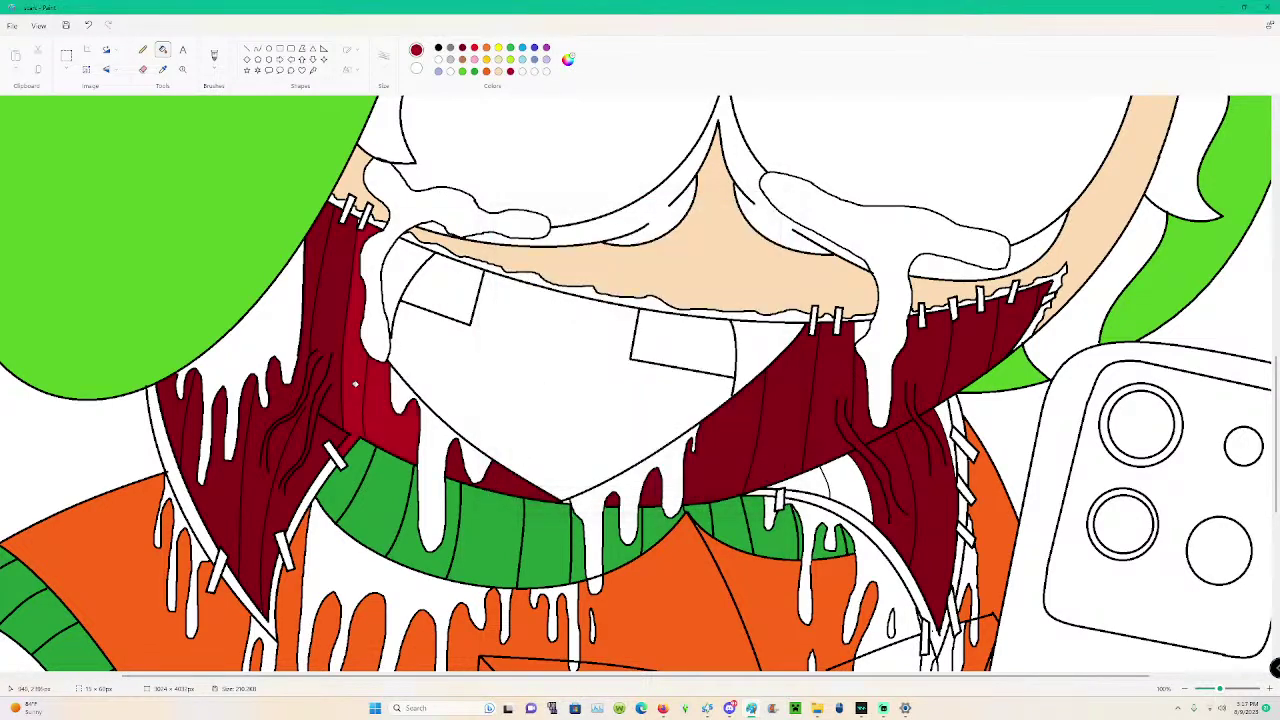
pyautogui.click(319, 244)
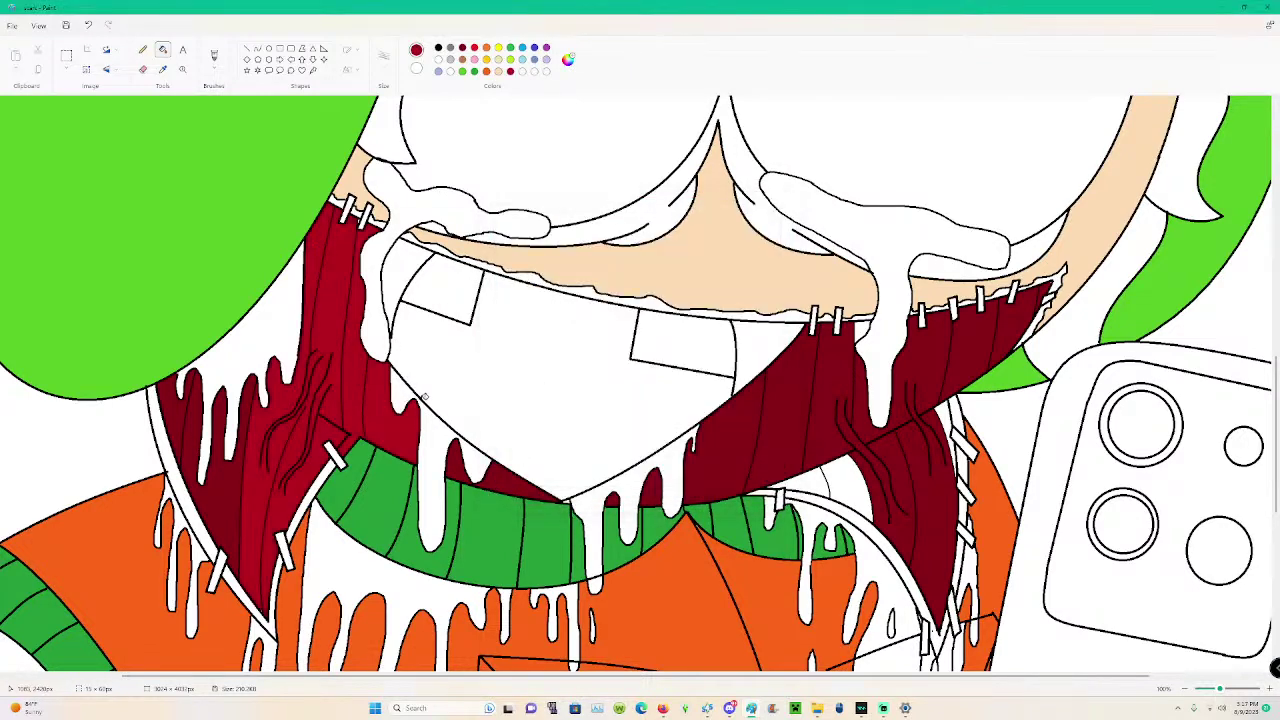
pyautogui.hotkey('ctrl', 'z')
pyautogui.click(260, 489)
# Step: Recolour alternating dark red neck stripes on both sides bright red, undoing misfills
pyautogui.hotkey('ctrl', 'z')
pyautogui.click(260, 489)
pyautogui.hotkey('ctrl', 'z')
pyautogui.click(224, 479)
pyautogui.hotkey('ctrl', 'z')
pyautogui.click(224, 479)
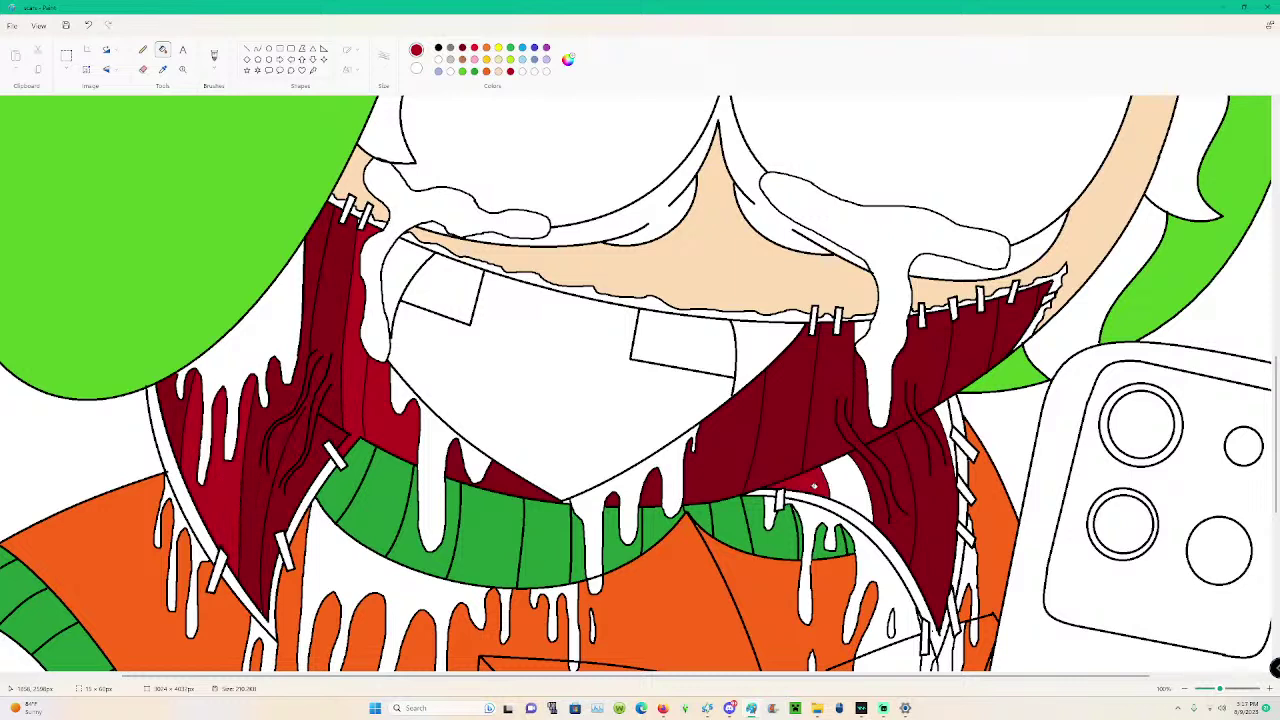
pyautogui.click(933, 481)
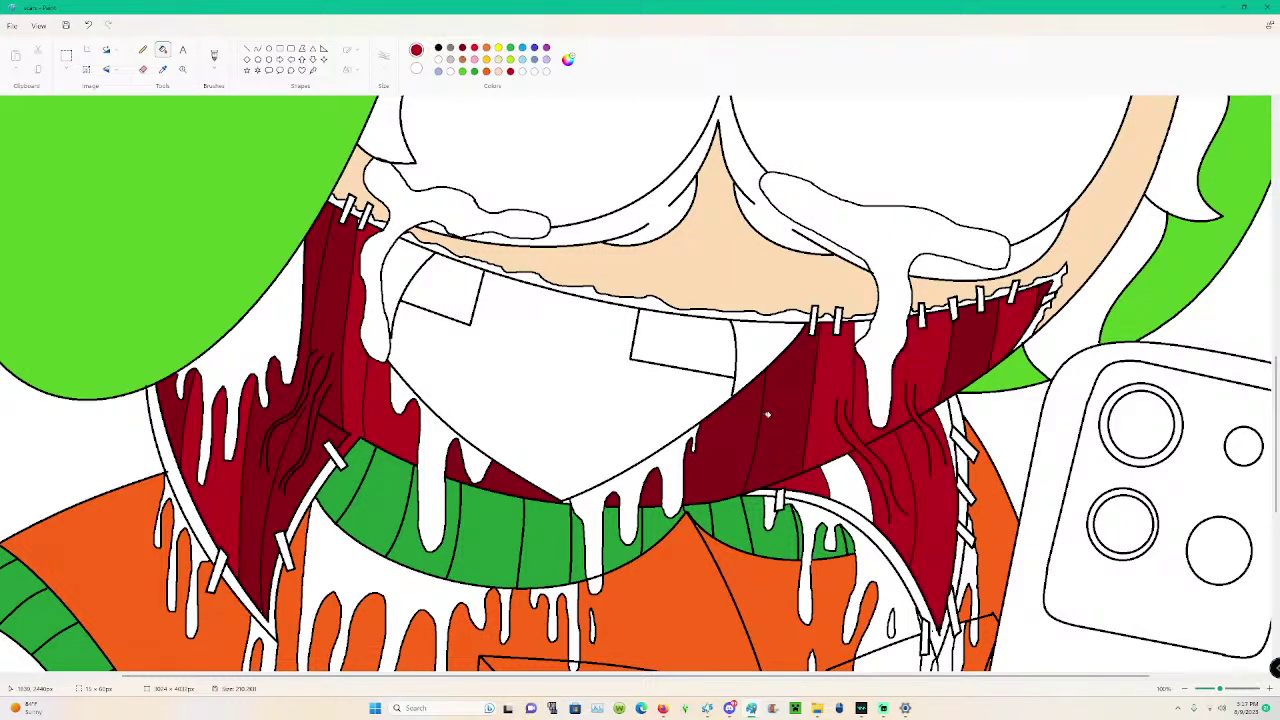
pyautogui.click(717, 437)
pyautogui.click(658, 483)
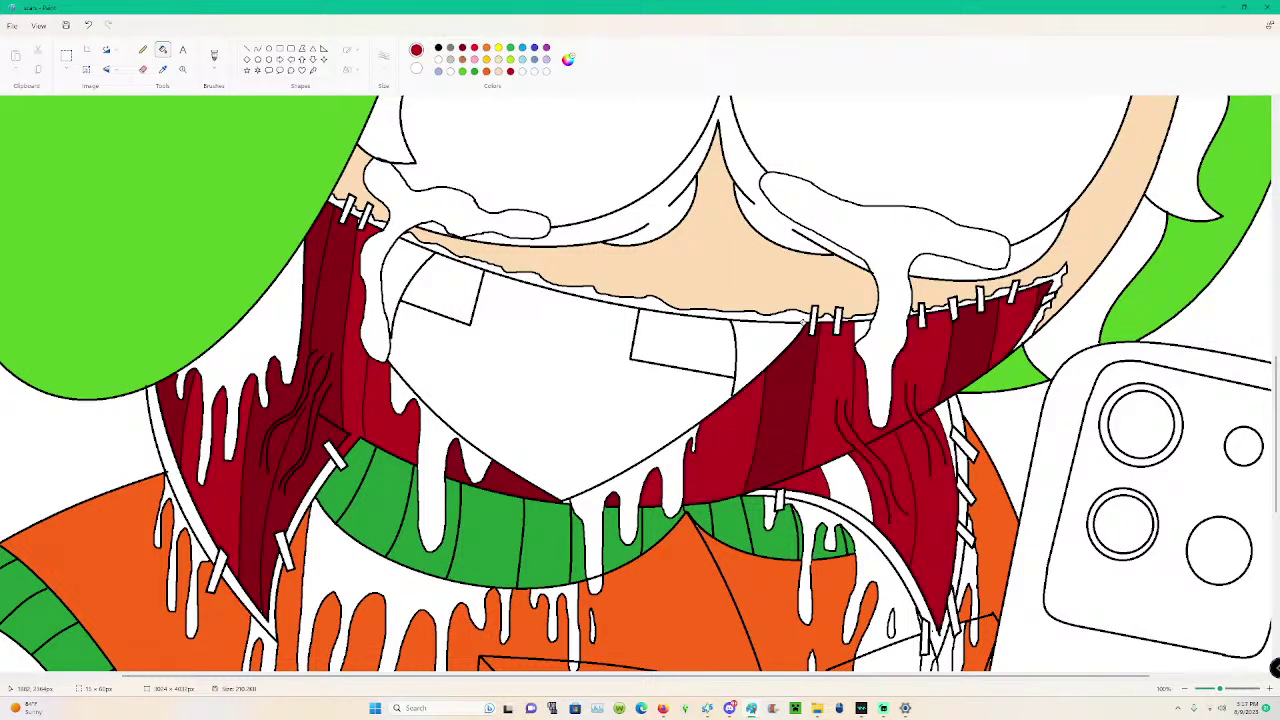
# Step: Touch up two strips in dark red, then mix a brighter red in Edit colors
pyautogui.click(848, 455)
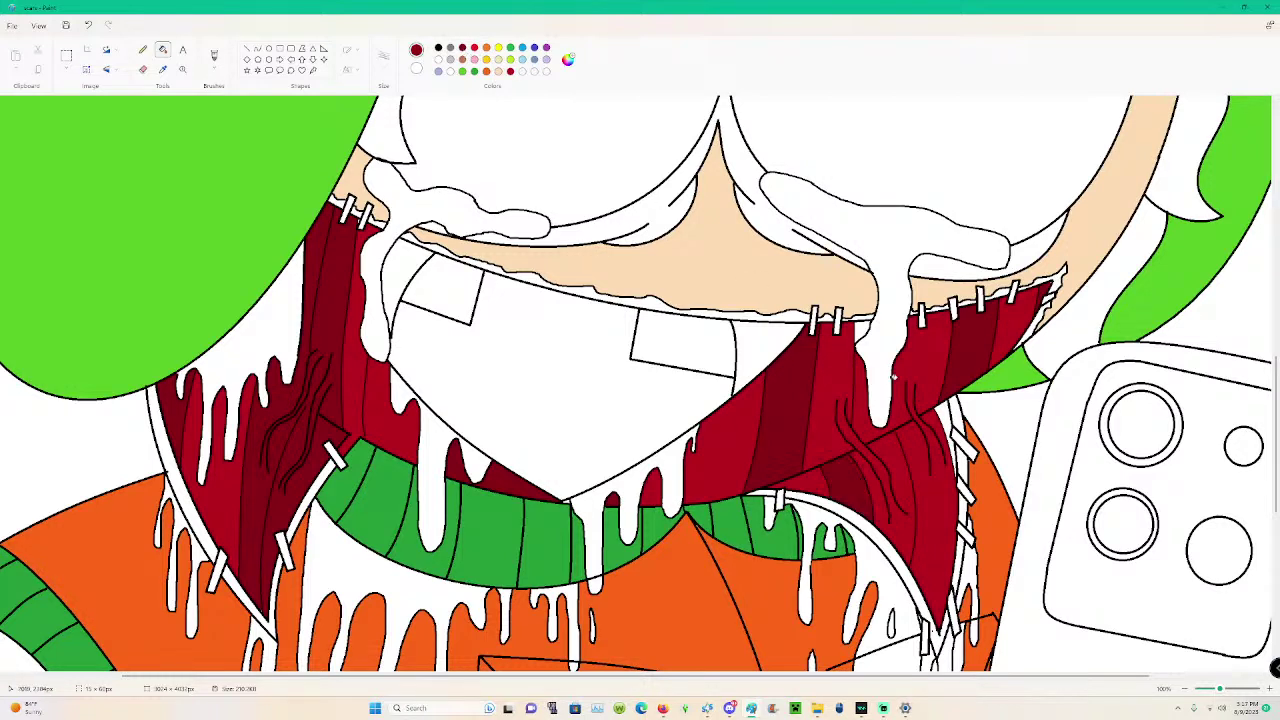
pyautogui.click(947, 408)
pyautogui.click(567, 59)
pyautogui.moveTo(670, 272); pyautogui.dragTo(673, 240)
pyautogui.click(603, 474)
pyautogui.click(638, 483)
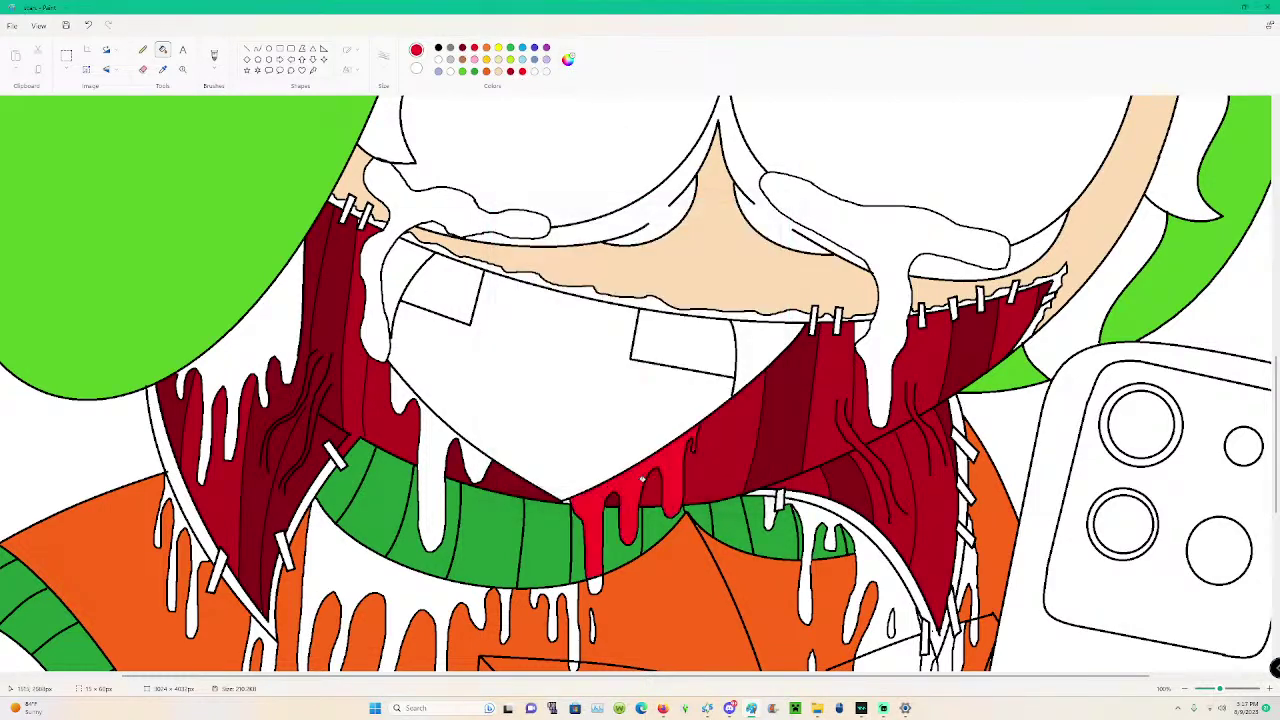
# Step: Fill a drip tip red, then undo it and the accidental outline fill
pyautogui.click(597, 580)
pyautogui.click(568, 497)
pyautogui.hotkey('ctrl', 'z')
pyautogui.scroll(-3, 381, 360)
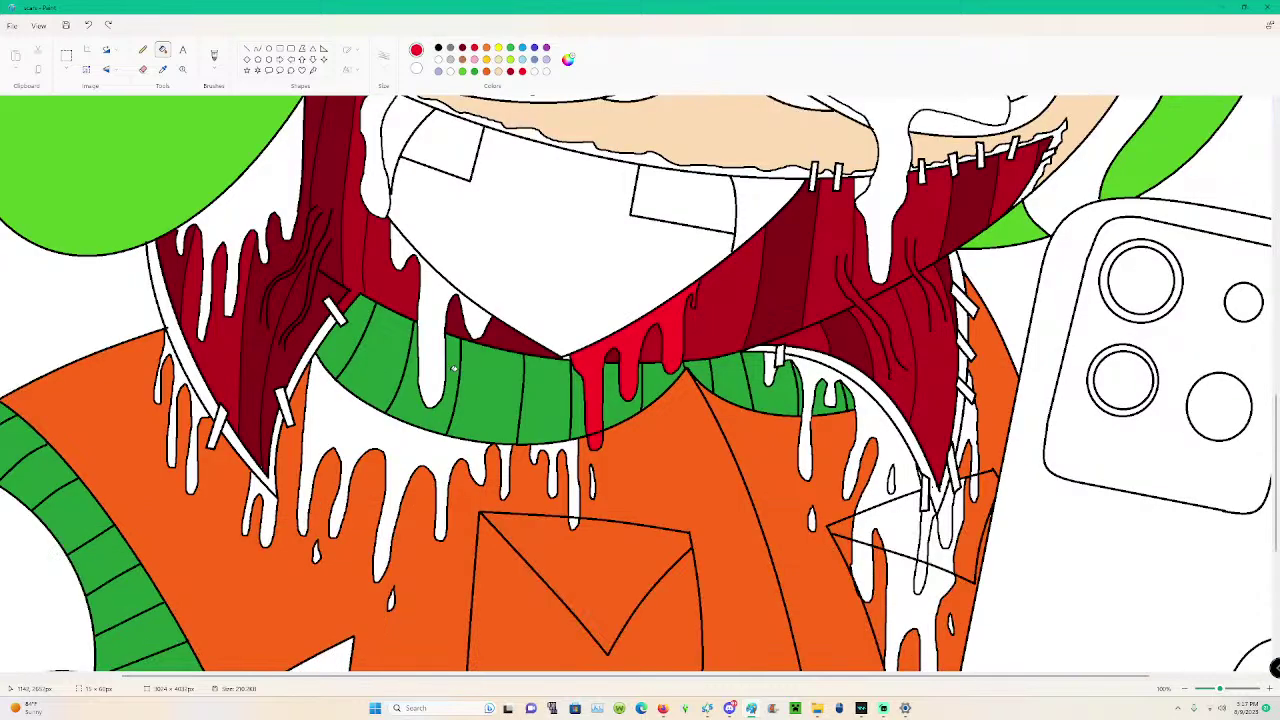
pyautogui.hotkey('ctrl', 'z')
pyautogui.hotkey('ctrl', 'z')
# Step: Bucket-fill the white drips below the collar and over the shirt bright red
pyautogui.click(568, 454)
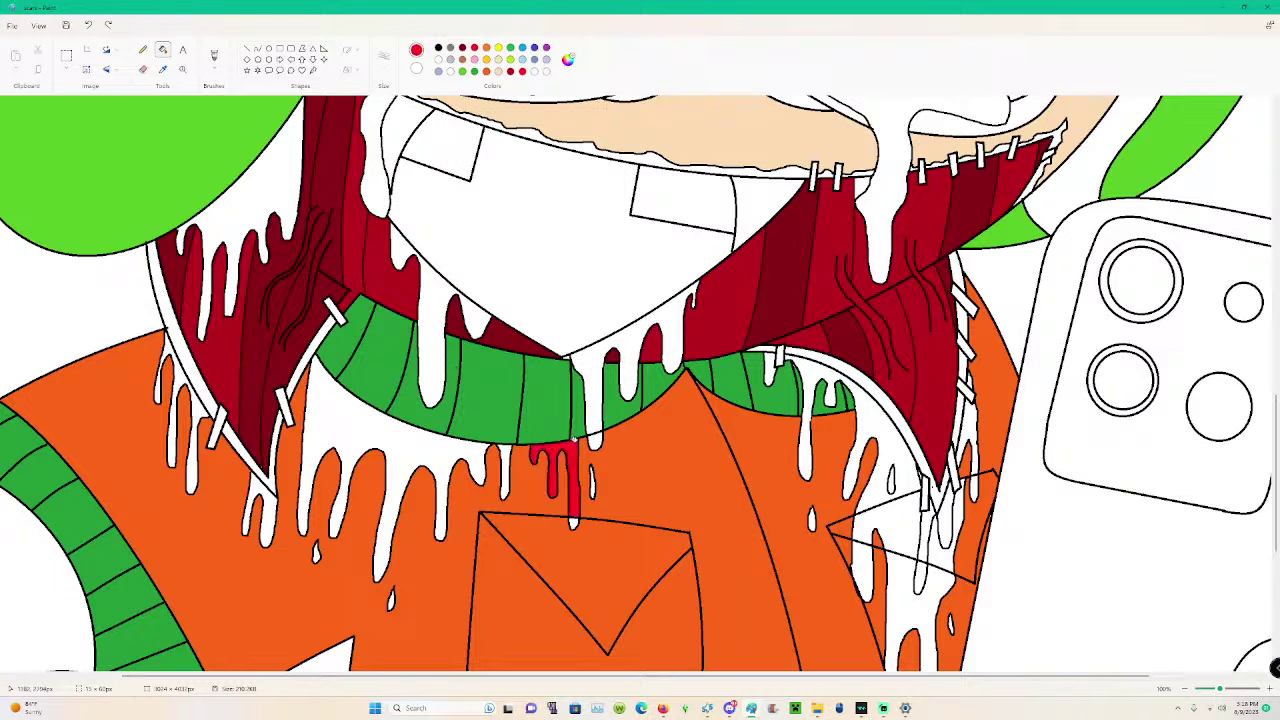
pyautogui.click(592, 484)
pyautogui.click(467, 455)
pyautogui.click(509, 454)
pyautogui.click(391, 598)
pyautogui.click(317, 553)
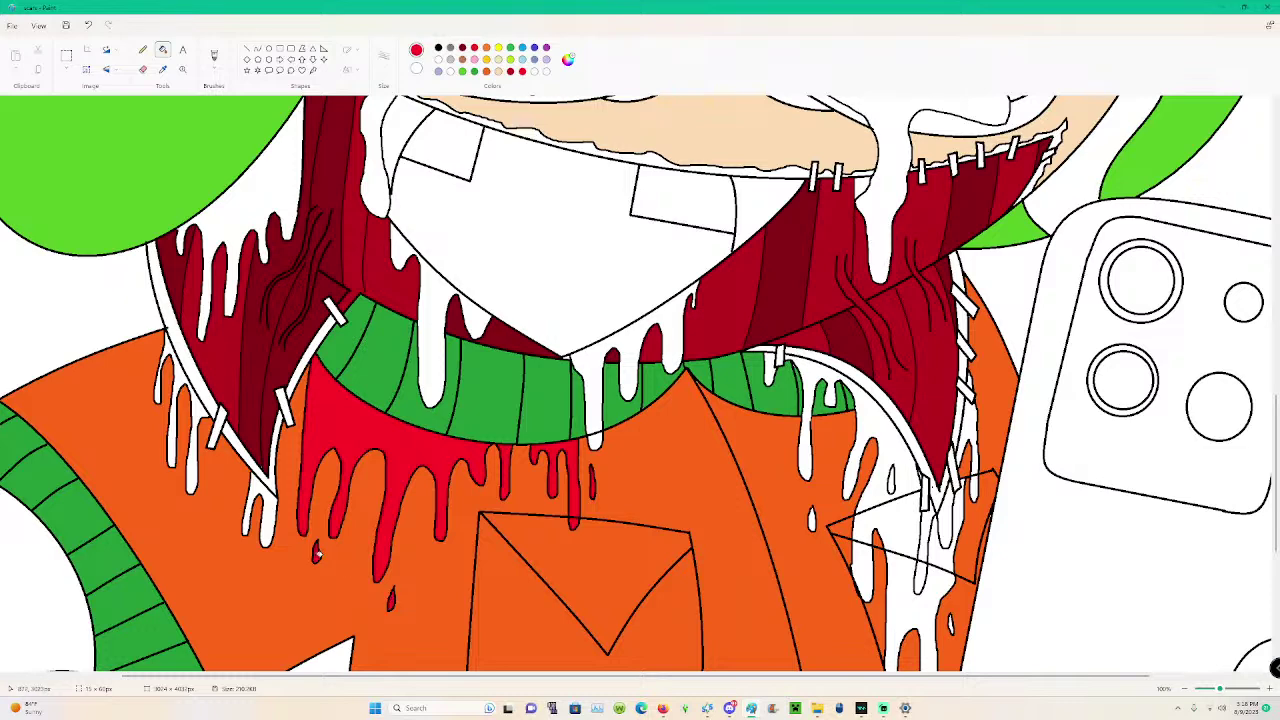
pyautogui.click(270, 510)
pyautogui.click(205, 400)
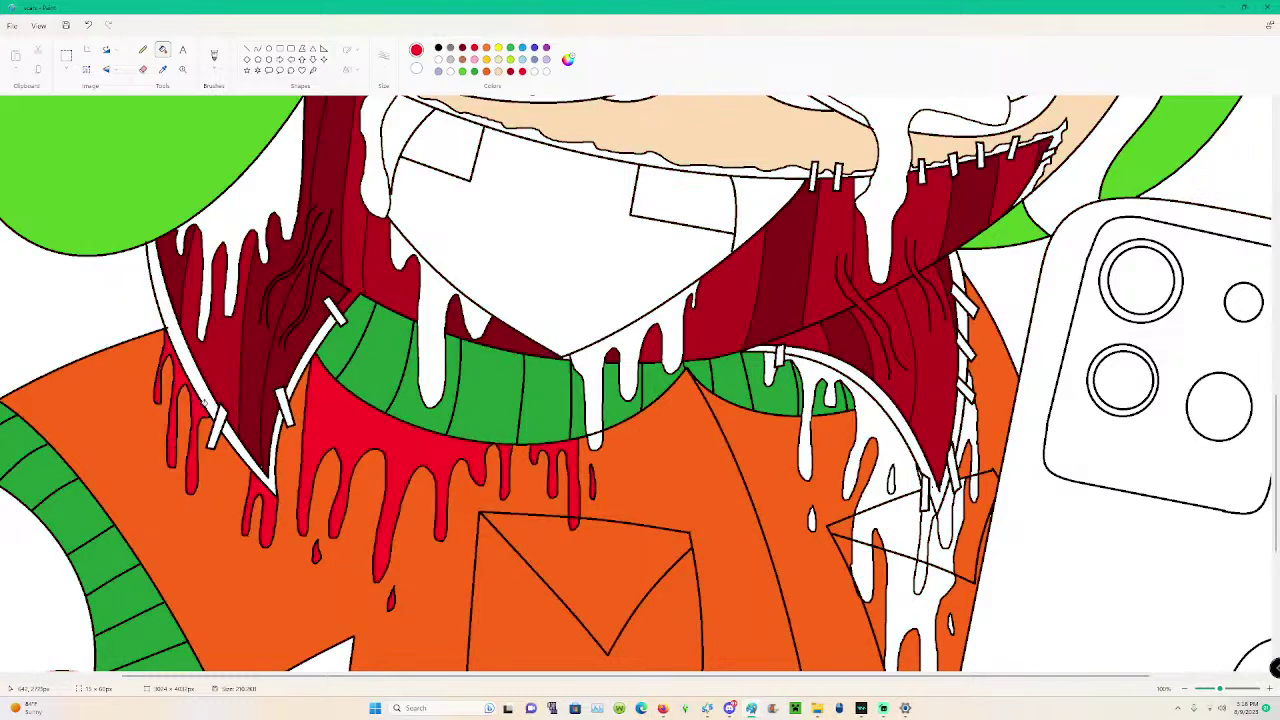
pyautogui.click(275, 203)
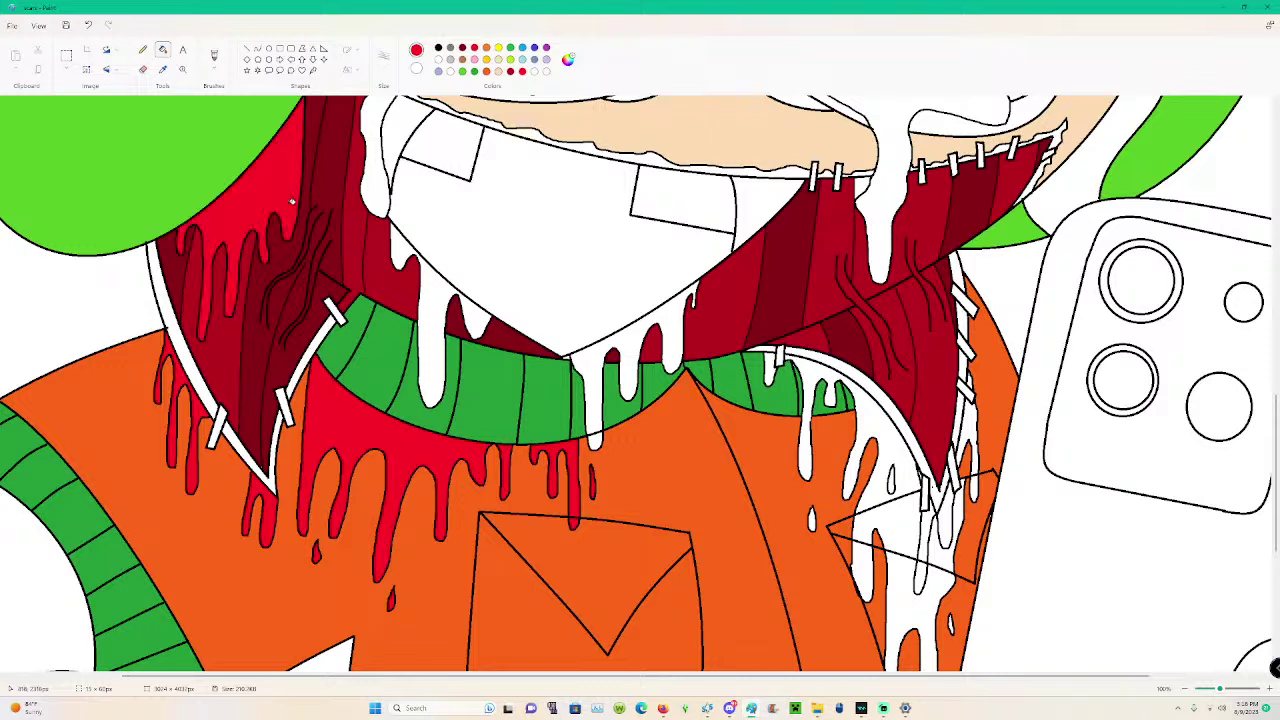
# Step: Darken the gore band's edges and the slivers by the stitches with dark red
pyautogui.click(511, 72)
pyautogui.click(327, 330)
pyautogui.click(271, 483)
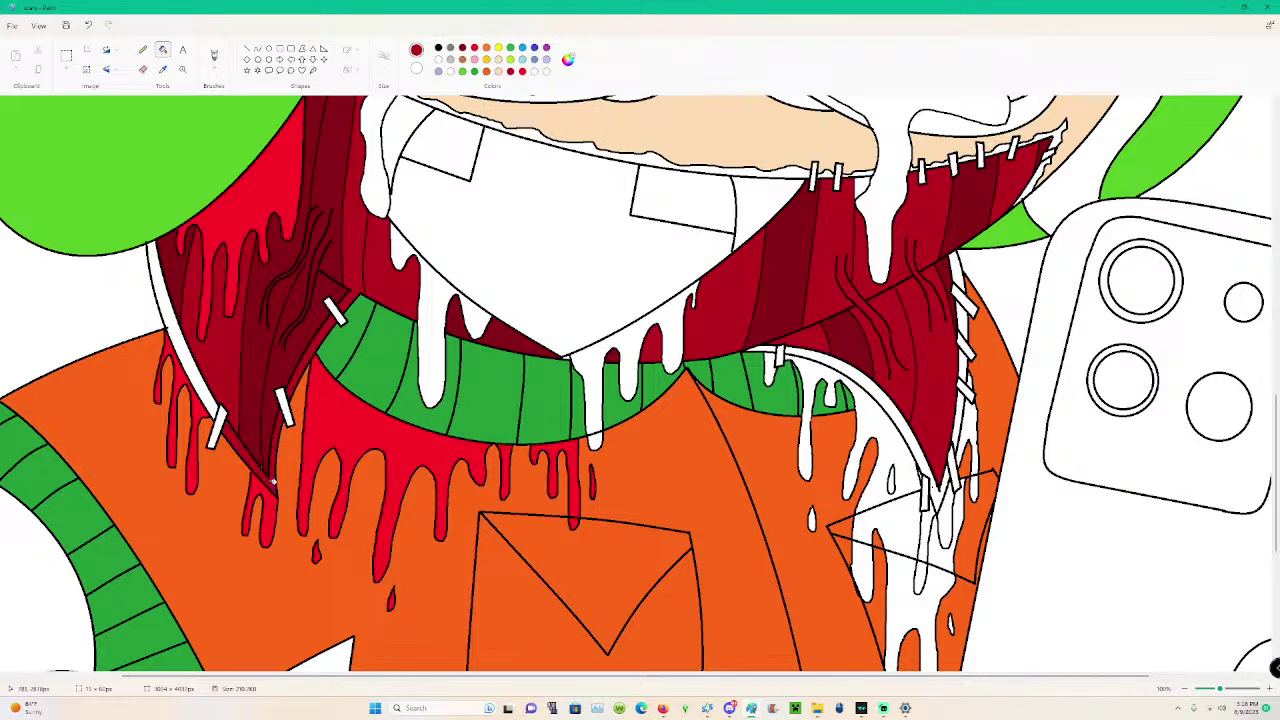
pyautogui.click(209, 401)
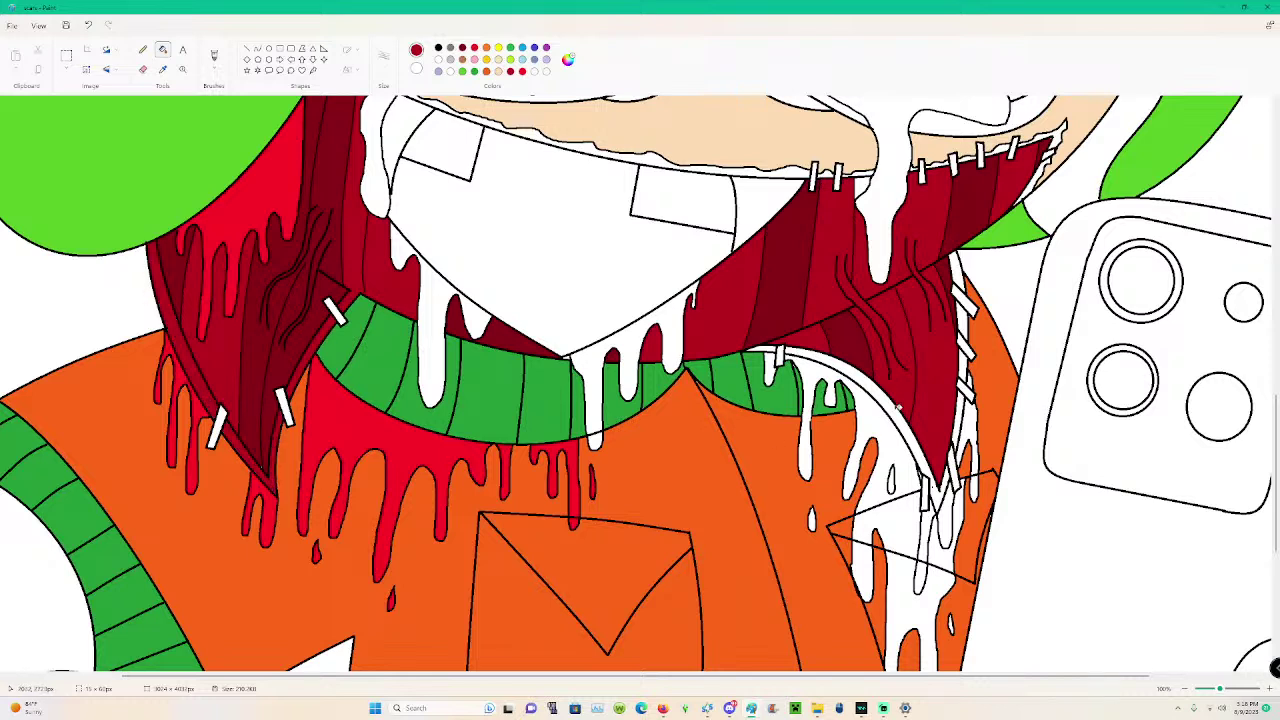
pyautogui.click(898, 408)
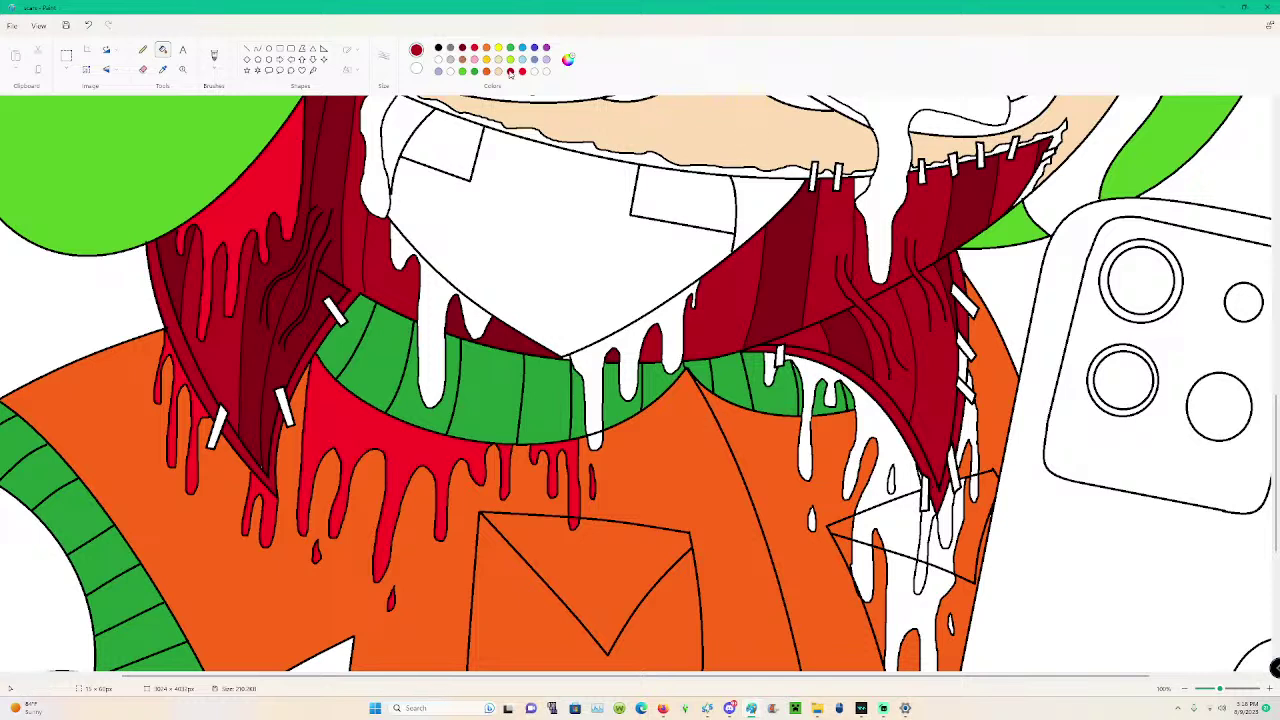
pyautogui.click(464, 50)
pyautogui.click(834, 362)
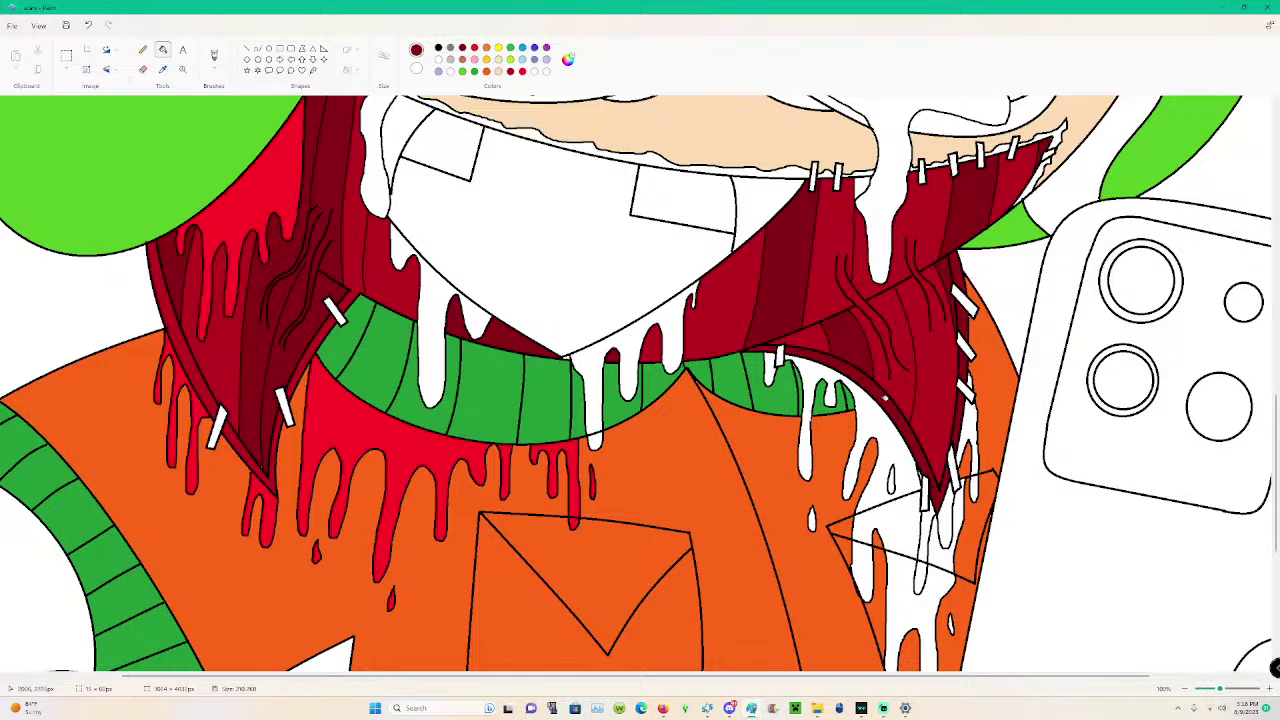
pyautogui.click(700, 709)
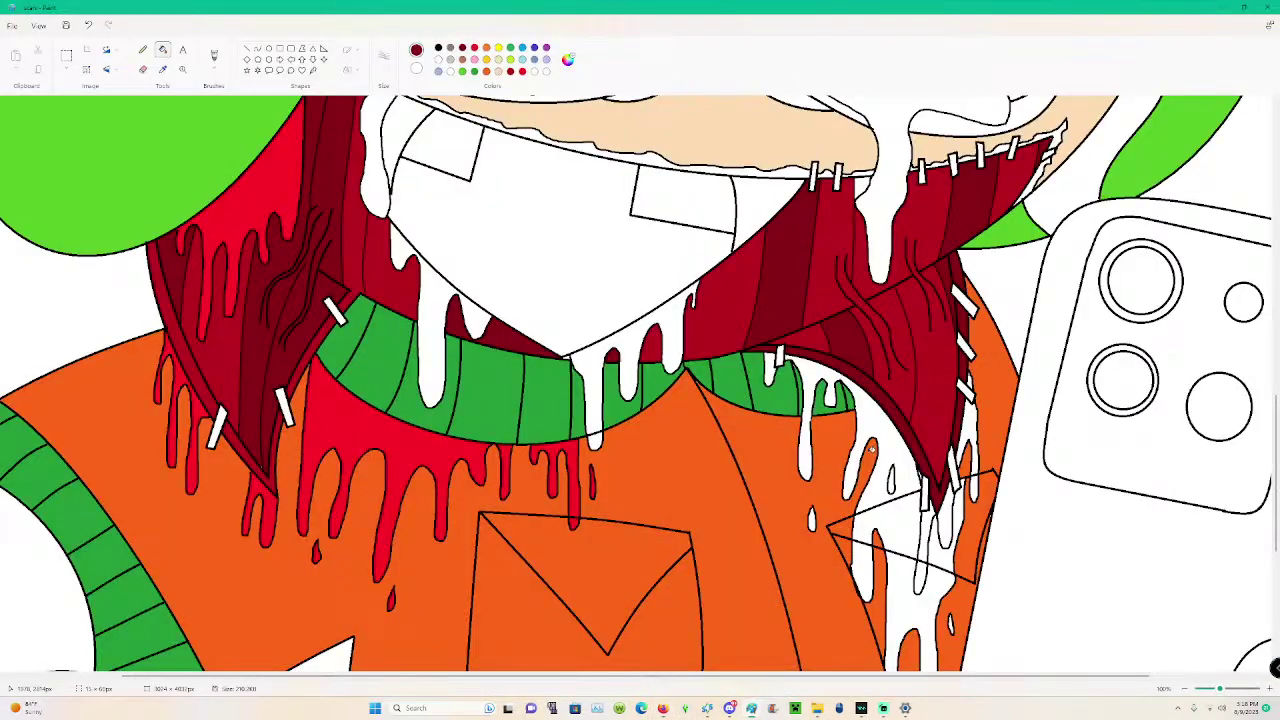
pyautogui.scroll(3, 702, 453)
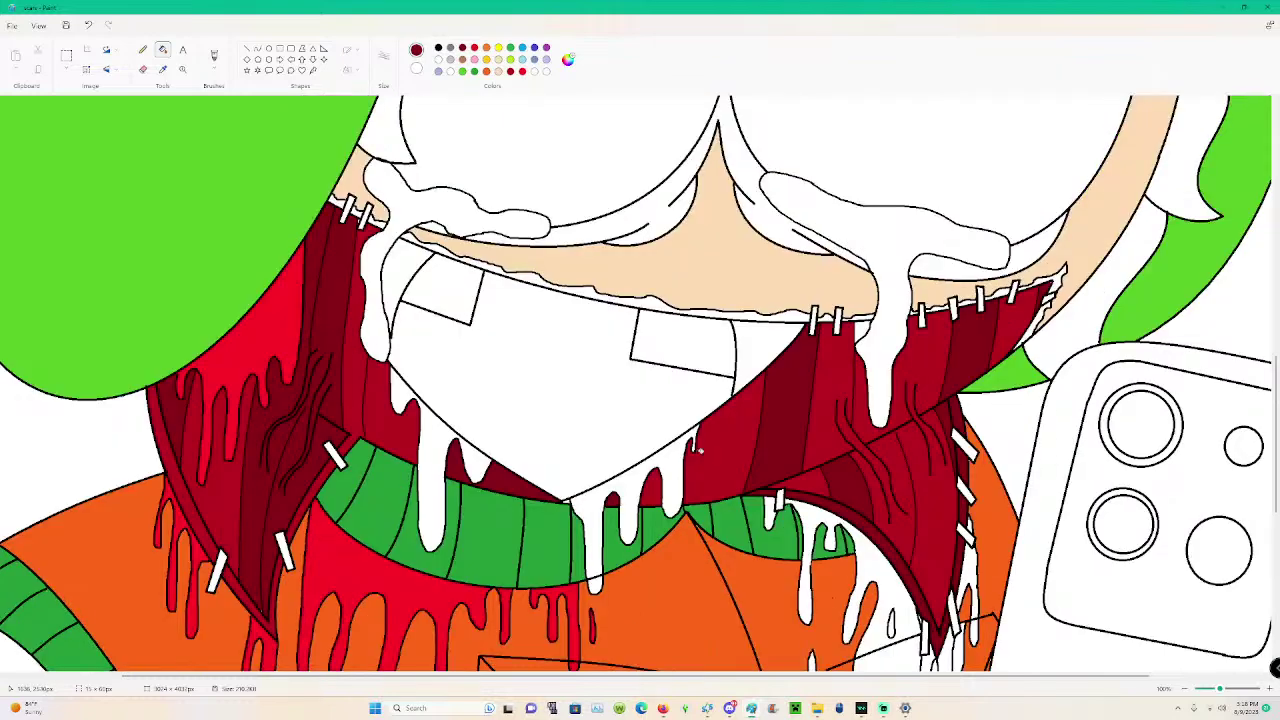
# Step: Shift the peach swatch to pink #FDA99B and fill the thin lip strip above the teeth
pyautogui.click(498, 72)
pyautogui.click(568, 59)
pyautogui.moveTo(509, 324); pyautogui.dragTo(506, 316)
pyautogui.click(551, 472)
pyautogui.click(592, 290)
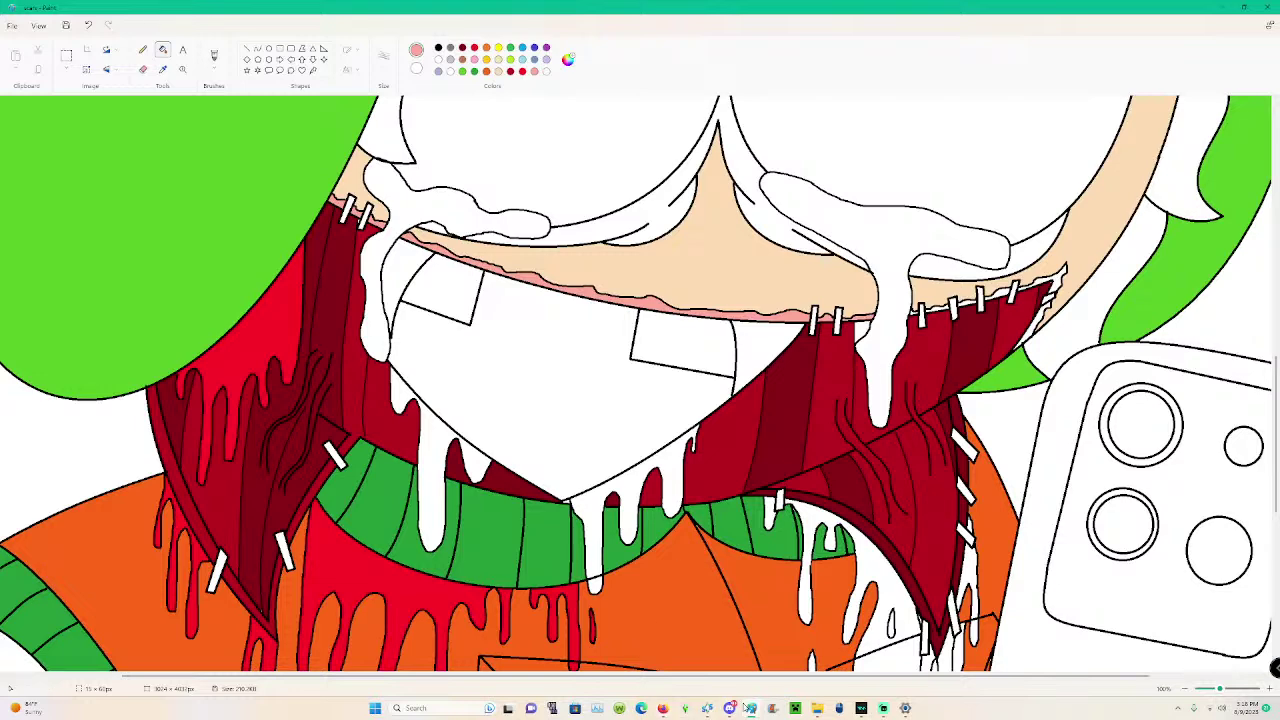
pyautogui.click(665, 708)
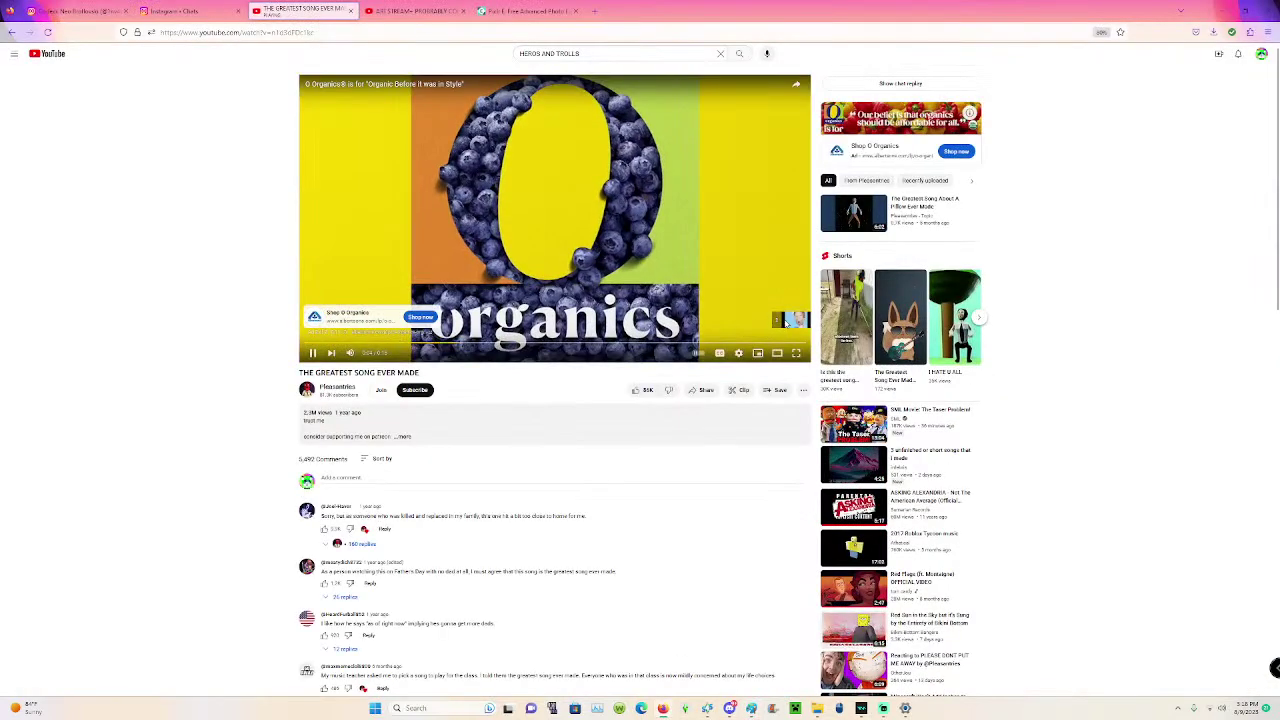
pyautogui.click(789, 321)
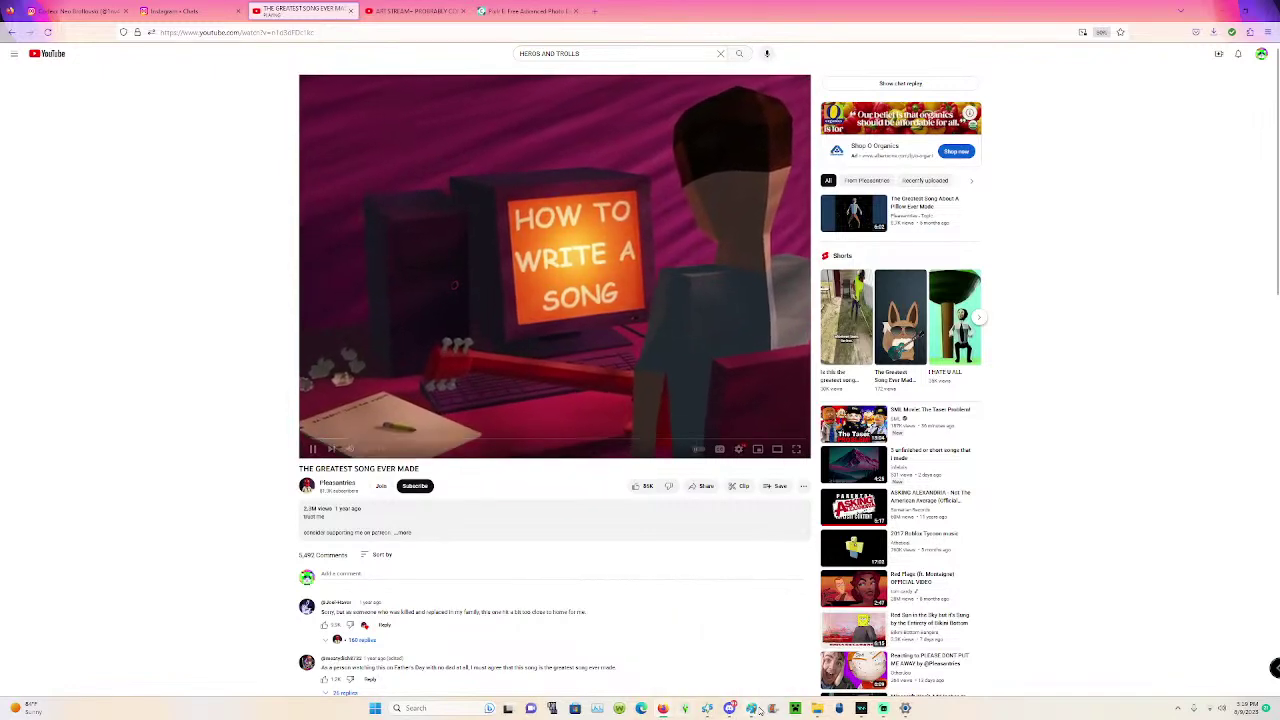
pyautogui.click(733, 660)
pyautogui.moveTo(1060, 268)
pyautogui.mouseDown()
pyautogui.moveTo(1032, 288)
pyautogui.moveTo(922, 308)
pyautogui.mouseUp()
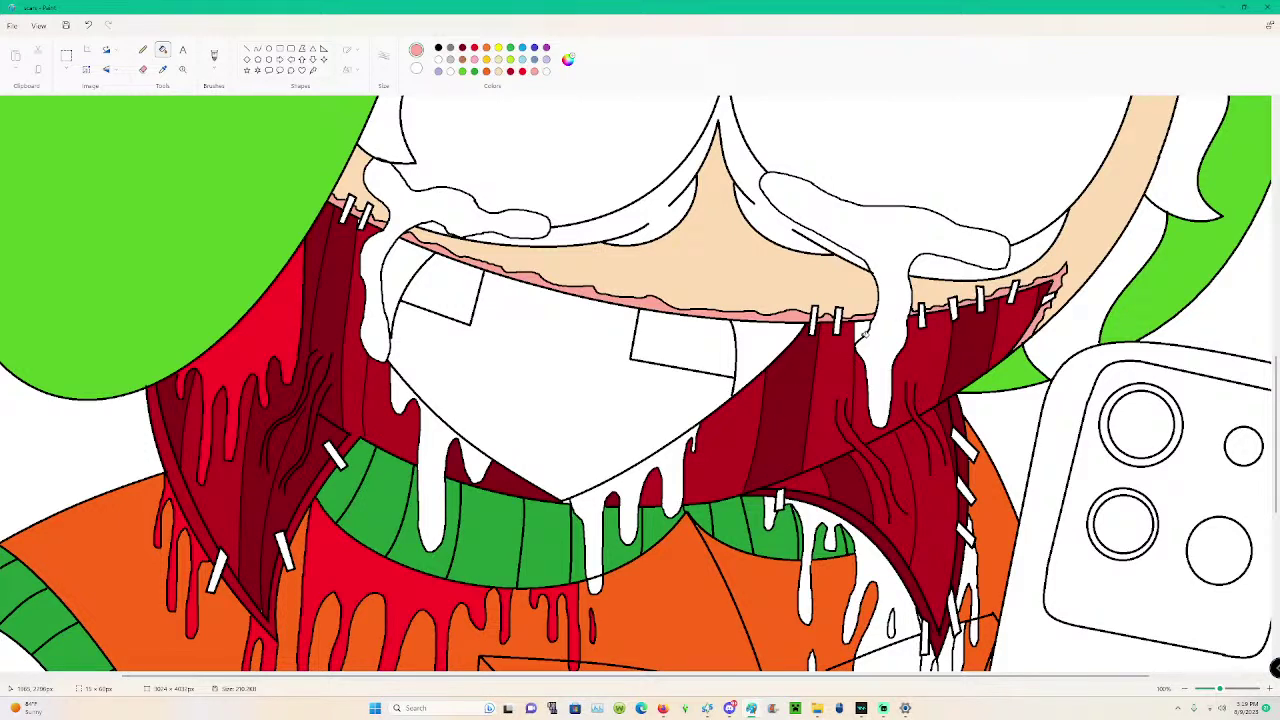
# Step: Fill the inside of the mouth black
pyautogui.click(522, 72)
pyautogui.scroll(-3, 767, 428)
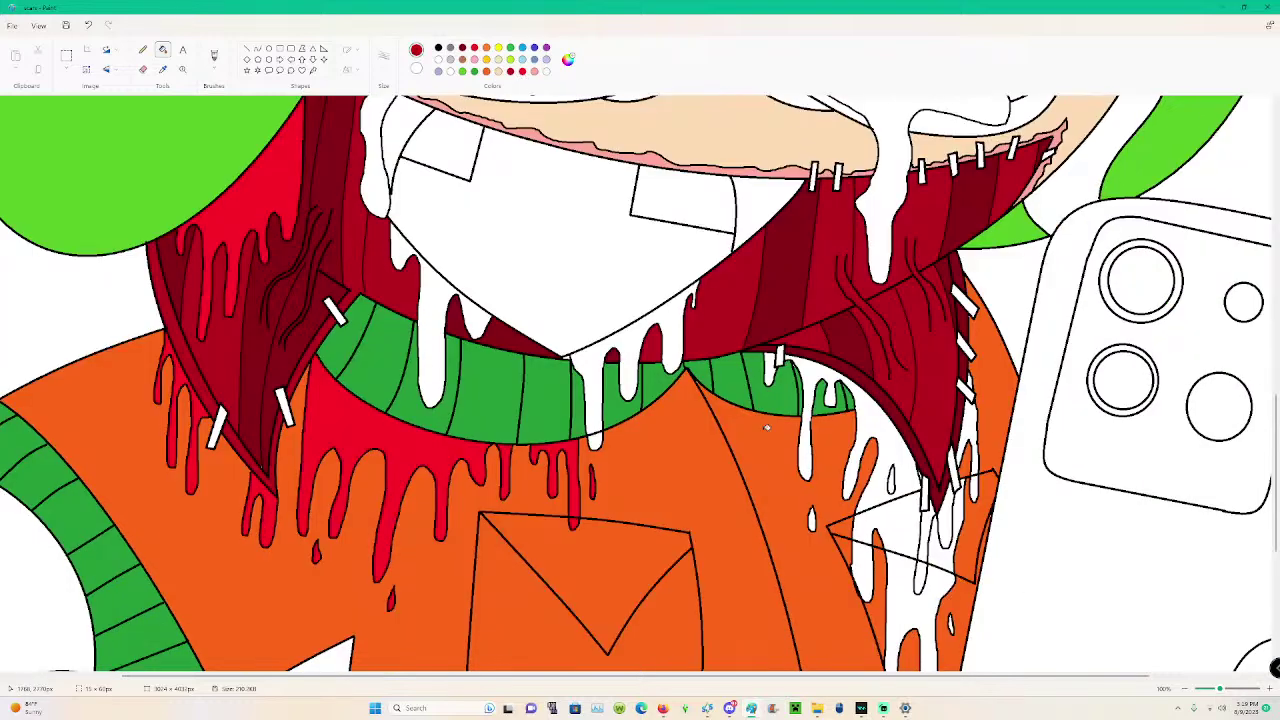
pyautogui.scroll(3, 641, 441)
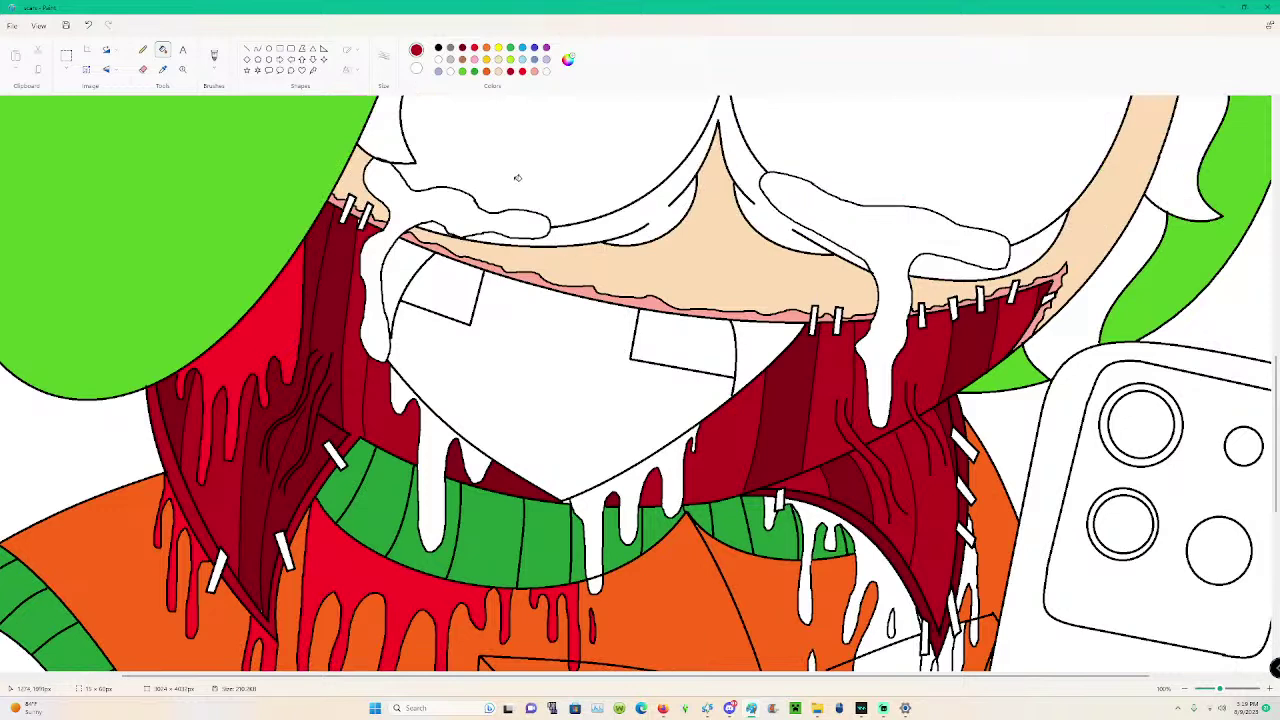
pyautogui.click(438, 47)
pyautogui.click(538, 394)
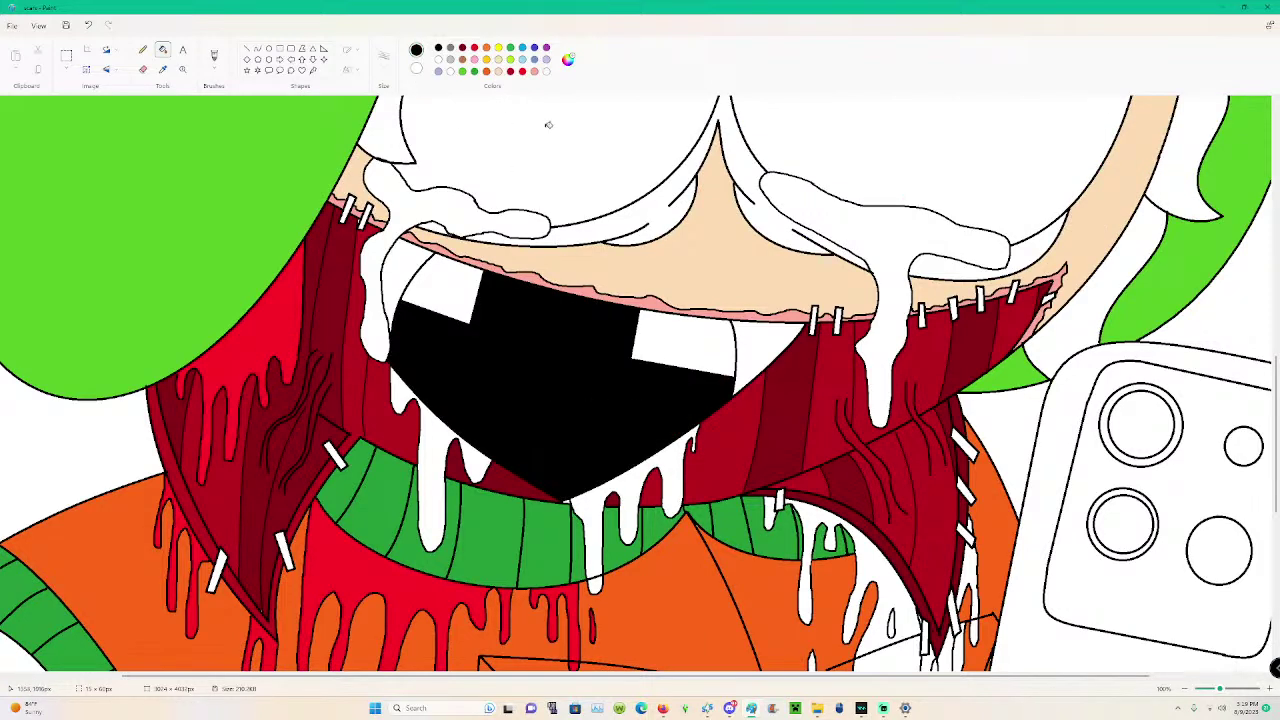
# Step: Fill the left and right tear streaks light blue, undoing the misplaced drip fills
pyautogui.click(526, 60)
pyautogui.click(440, 427)
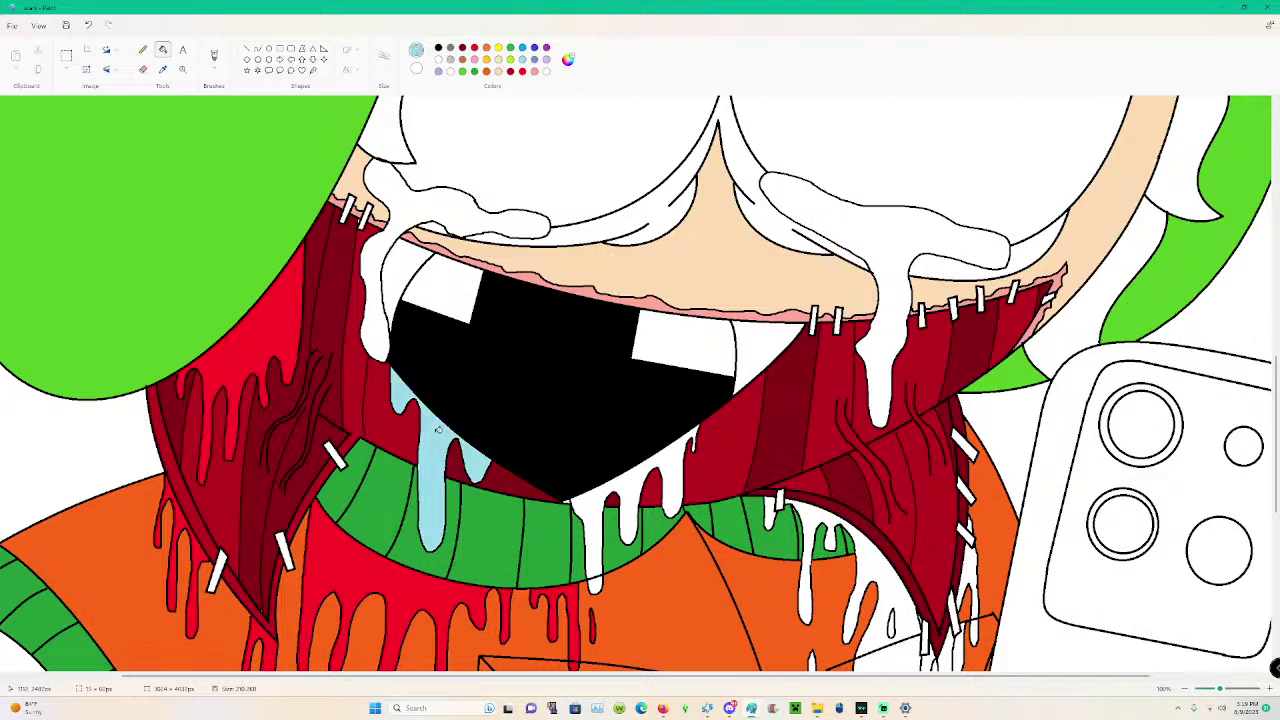
pyautogui.click(614, 483)
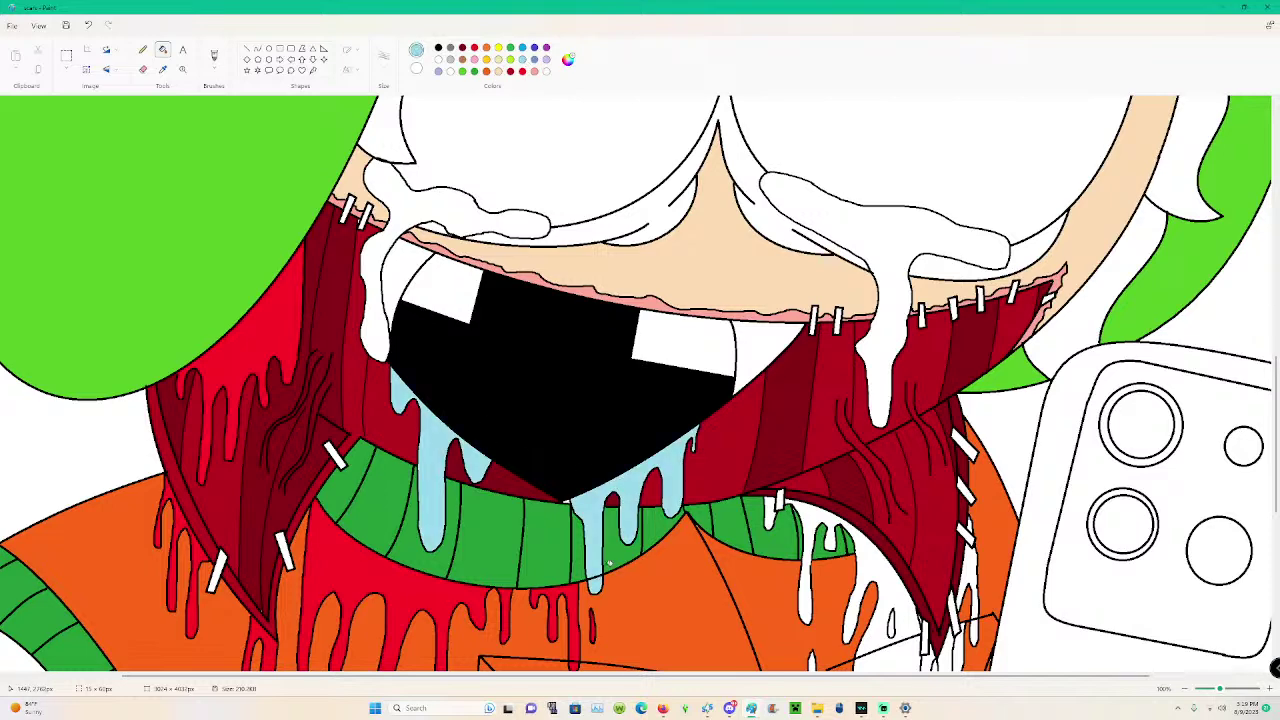
pyautogui.scroll(-3, 657, 483)
pyautogui.scroll(3, 657, 483)
pyautogui.hotkey('ctrl', 'z')
pyautogui.hotkey('ctrl', 'z')
pyautogui.click(520, 222)
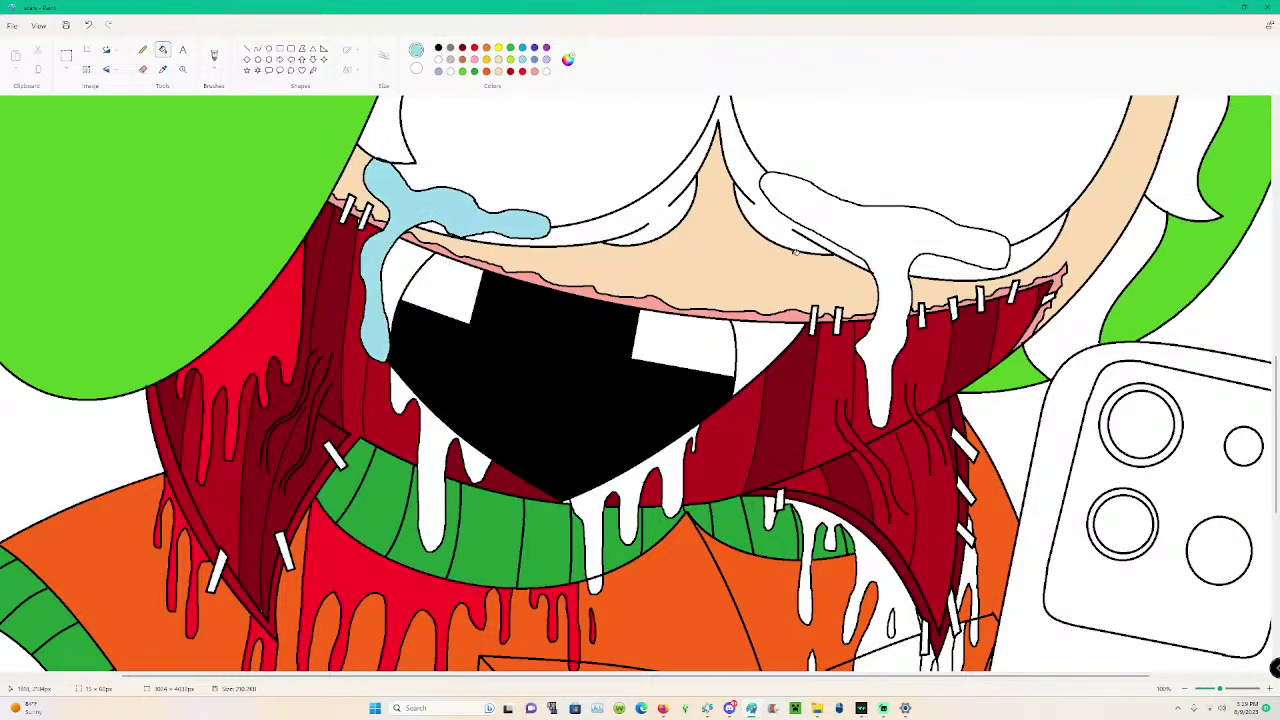
pyautogui.click(871, 228)
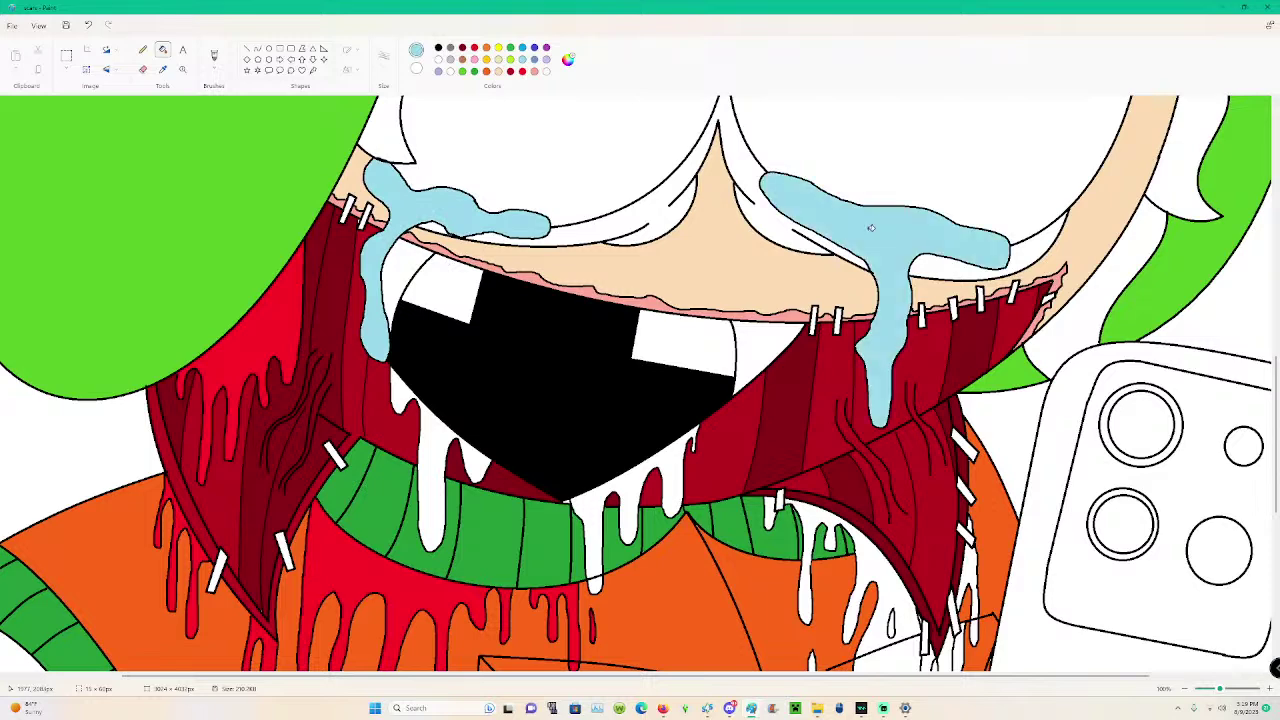
pyautogui.scroll(2, 871, 228)
# Step: Darken the peach to tan #D9BC9A and fill the brow and under-eye regions
pyautogui.click(498, 72)
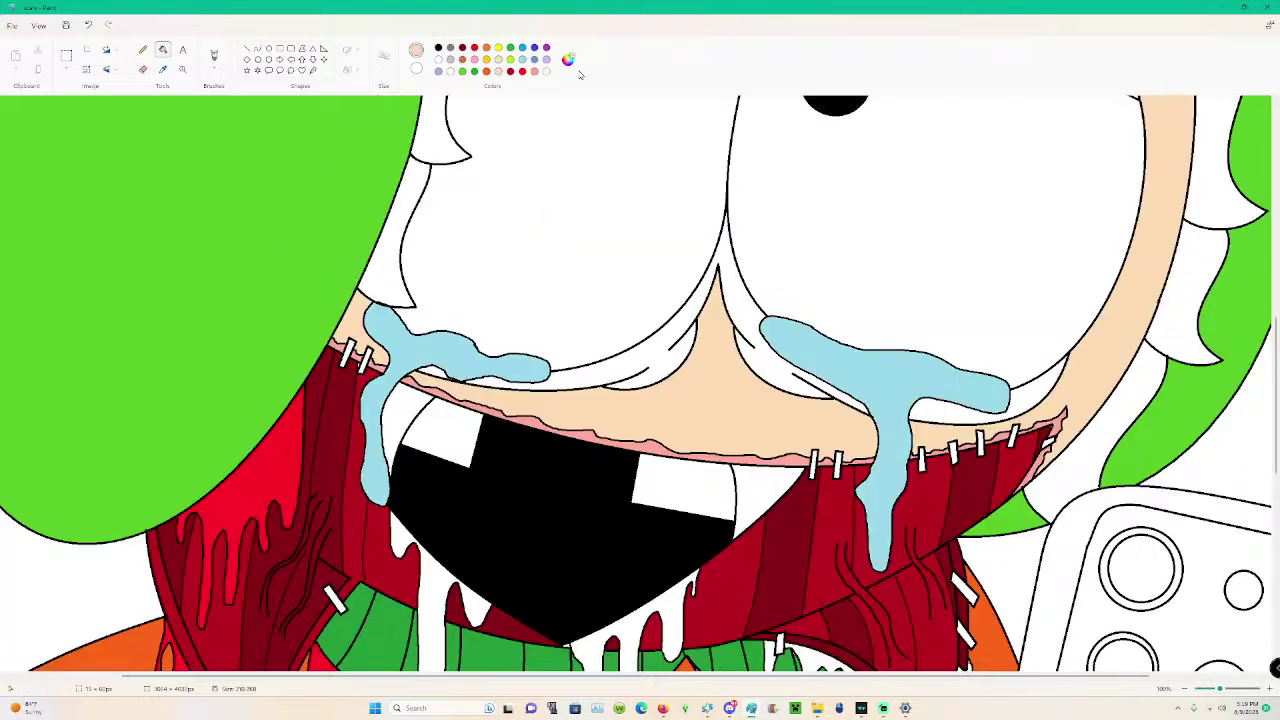
pyautogui.click(567, 62)
pyautogui.moveTo(674, 281); pyautogui.dragTo(674, 262)
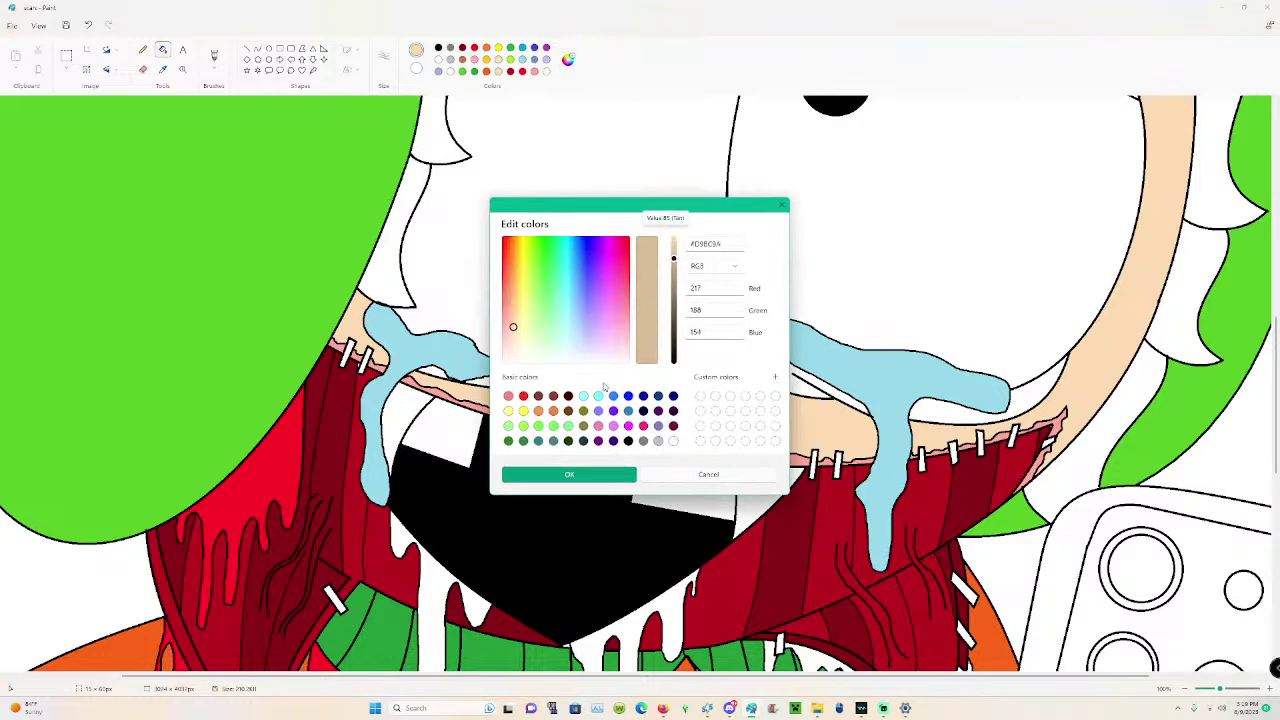
pyautogui.click(578, 476)
pyautogui.click(601, 375)
pyautogui.scroll(4, 793, 353)
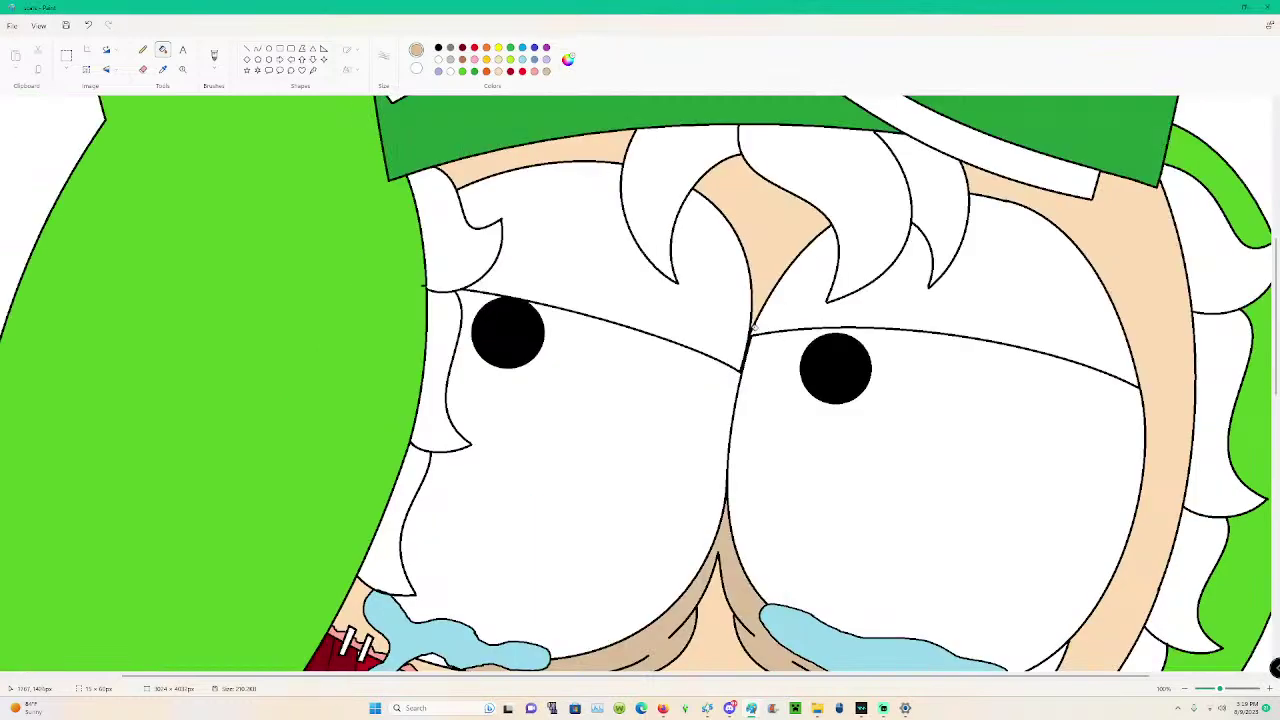
pyautogui.click(720, 320)
pyautogui.click(795, 307)
pyautogui.scroll(-10, 801, 364)
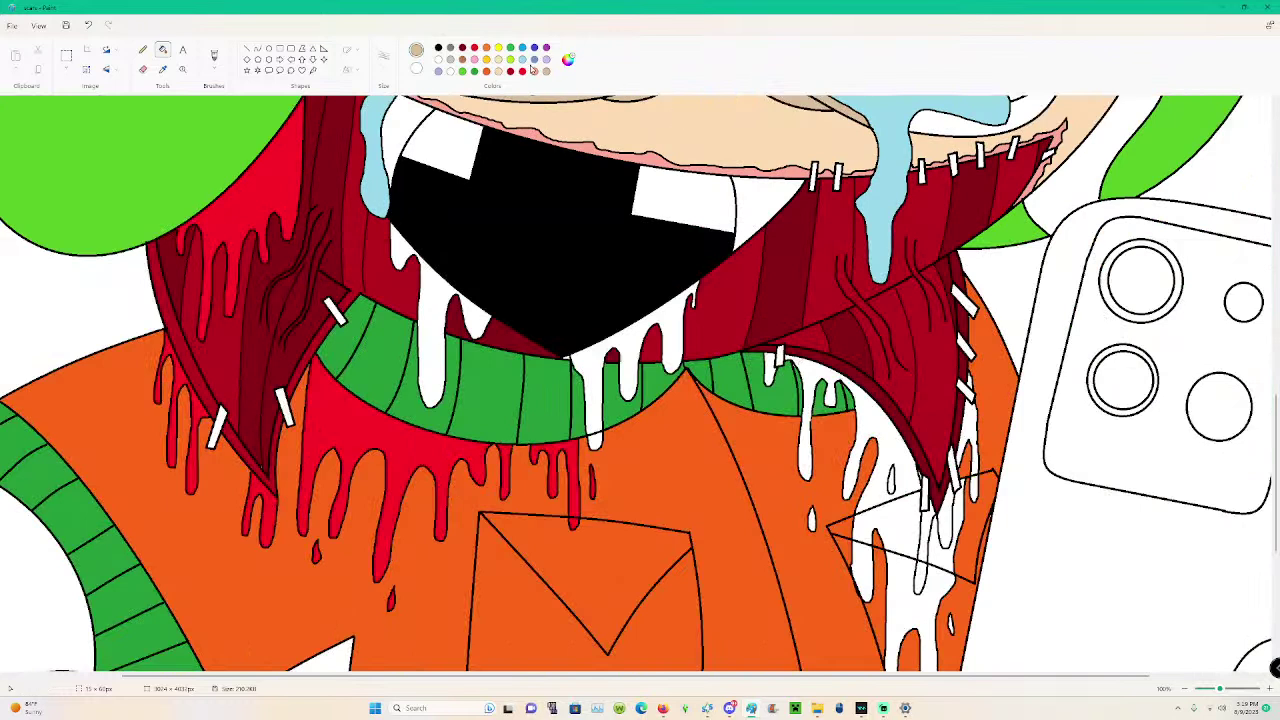
# Step: Fill the drips under the mouth and the large right drip group bright red
pyautogui.click(522, 71)
pyautogui.click(425, 279)
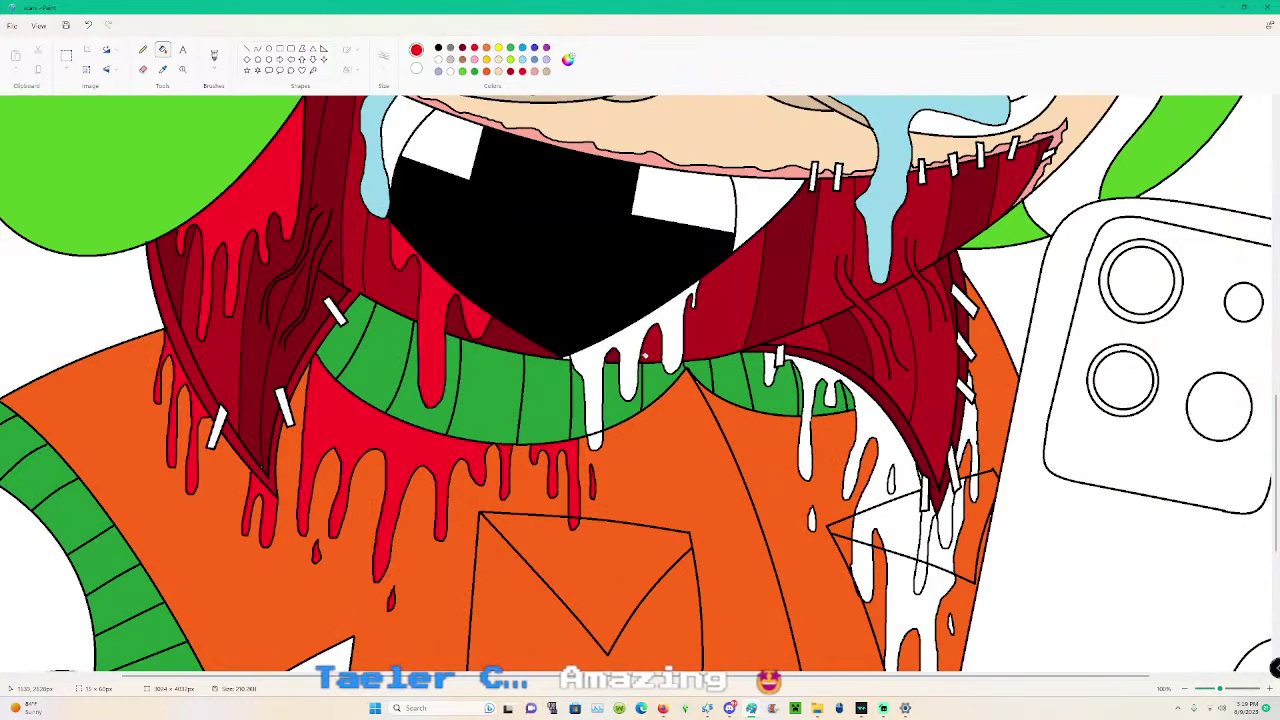
pyautogui.click(673, 338)
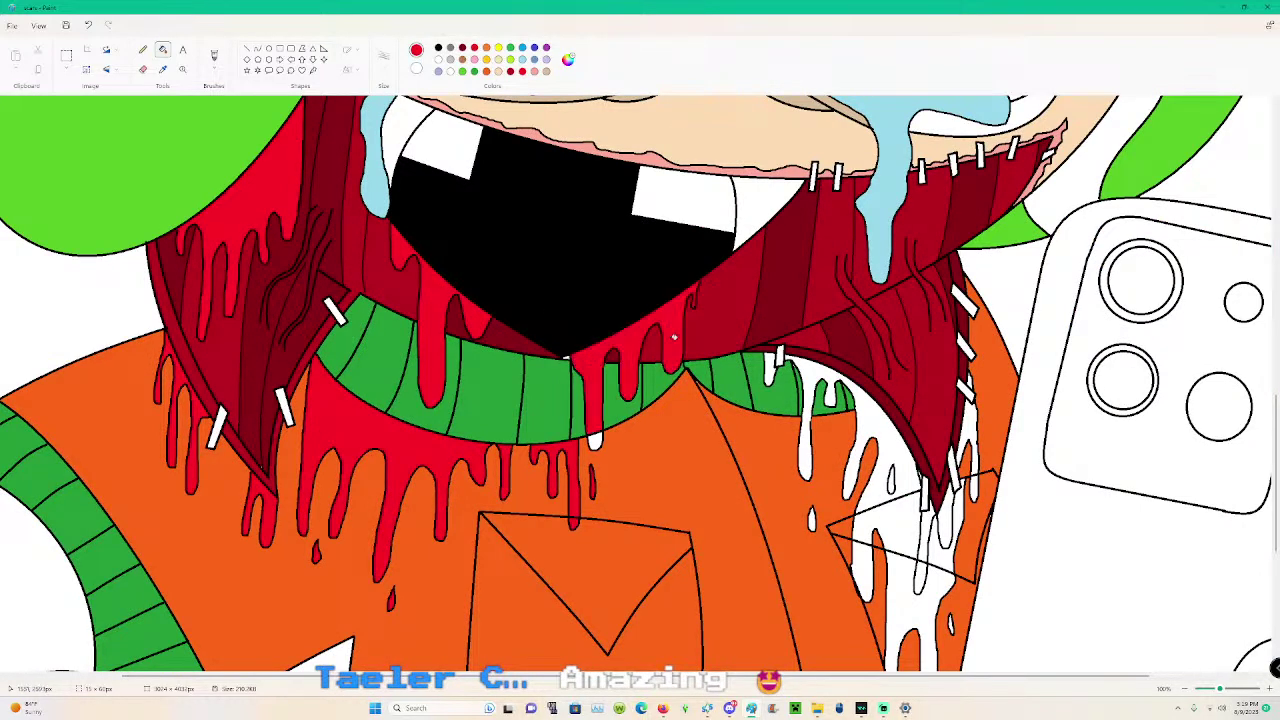
pyautogui.click(878, 408)
pyautogui.click(899, 511)
pyautogui.click(935, 553)
pyautogui.click(927, 582)
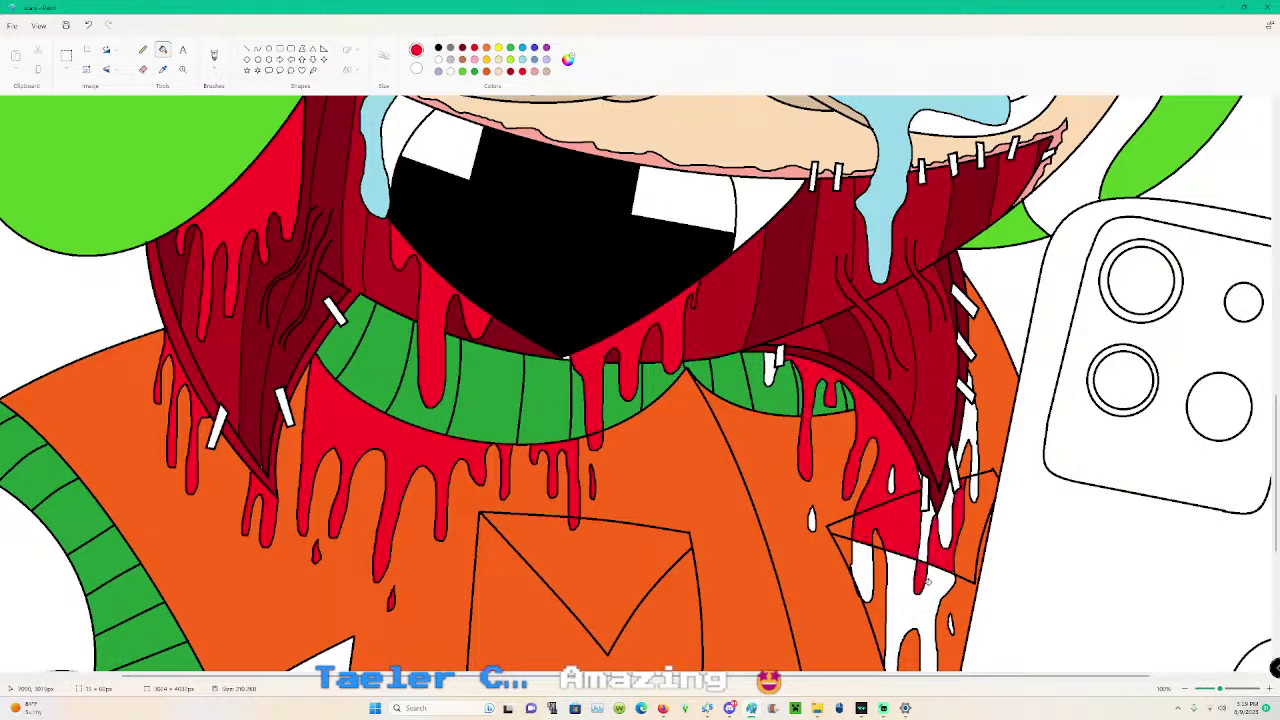
# Step: Redo a misplaced drip fill and fill more white drips red
pyautogui.hotkey('ctrl', 'z')
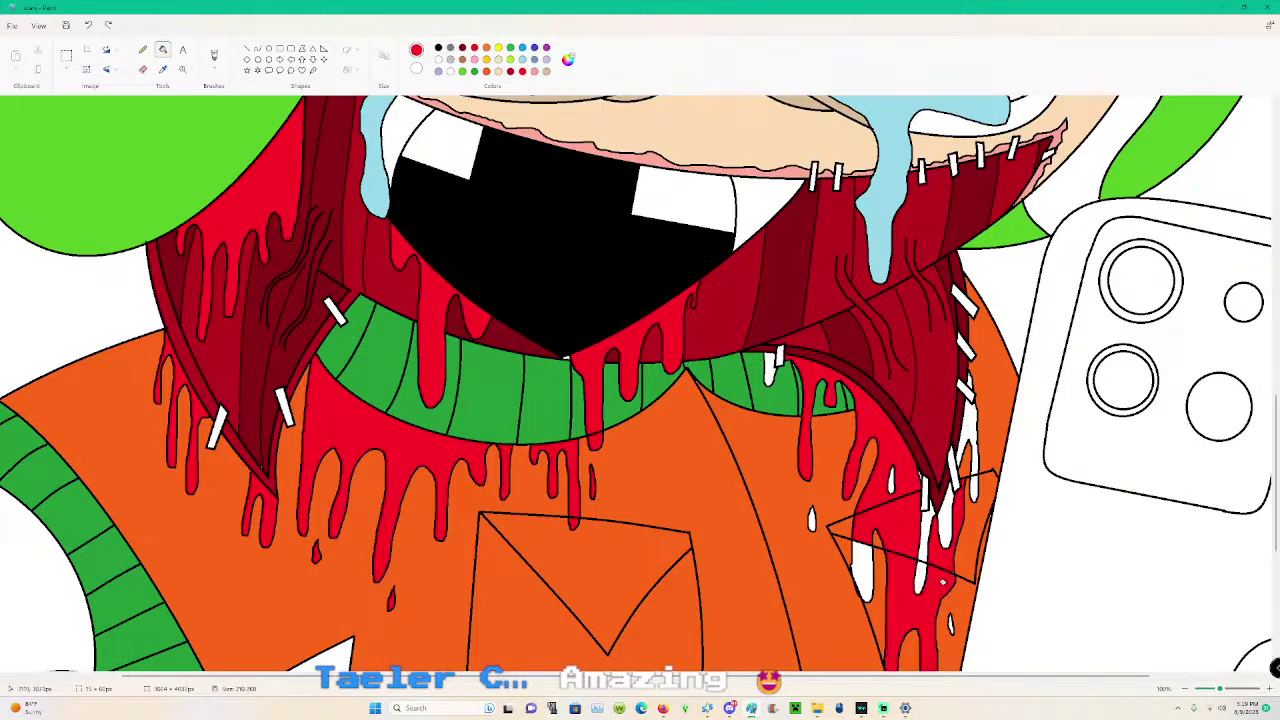
pyautogui.click(940, 582)
pyautogui.scroll(-3, 922, 538)
pyautogui.click(864, 412)
pyautogui.click(888, 338)
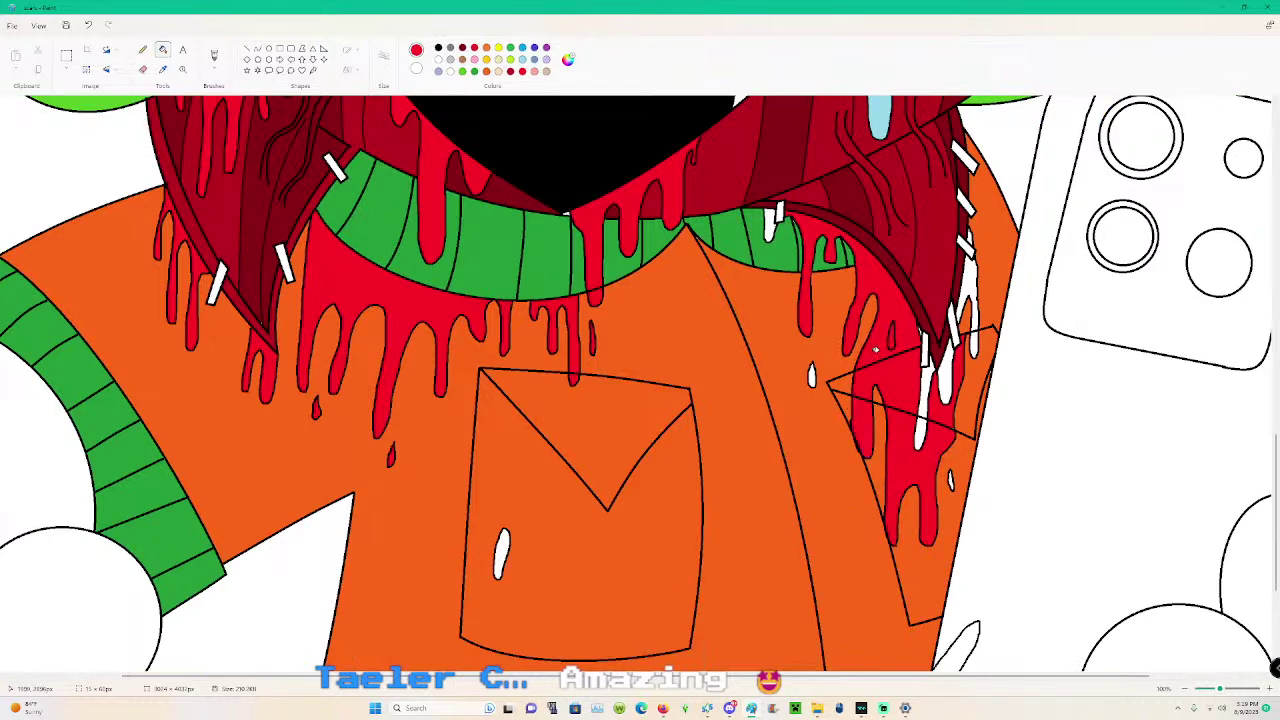
pyautogui.hotkey('ctrl', 'z')
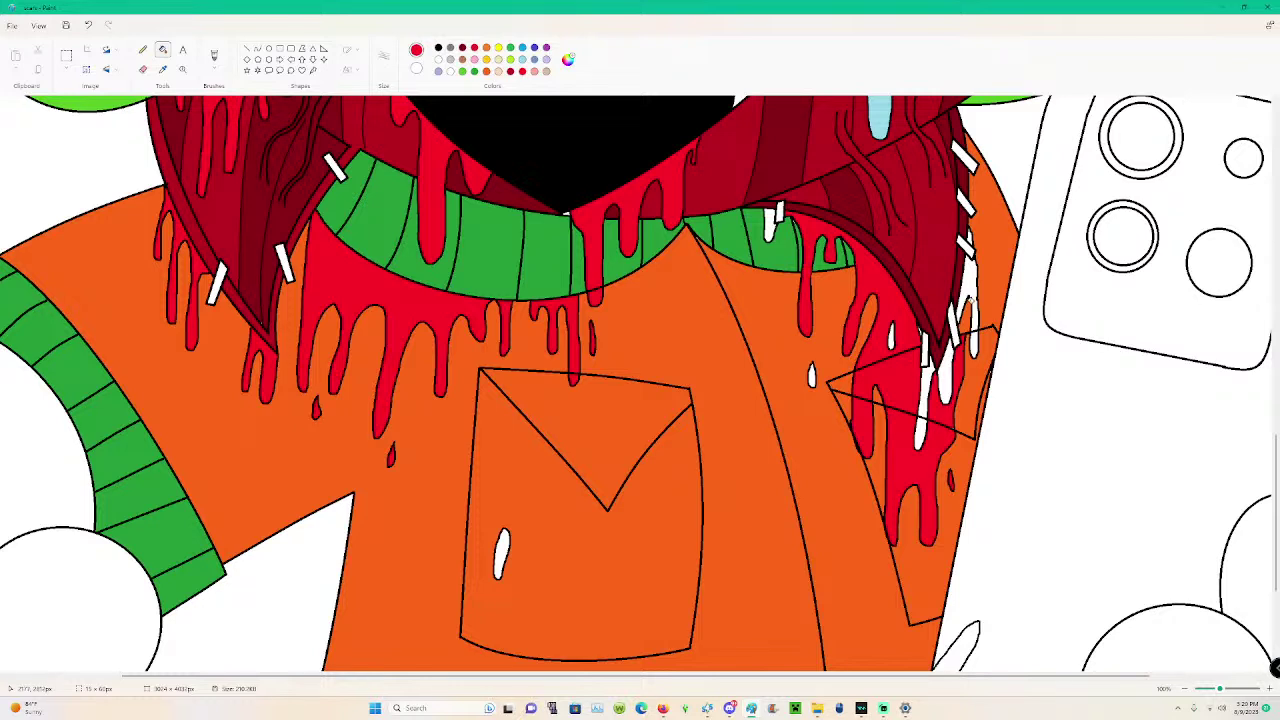
# Step: Fill the remaining white slivers, the pocket highlight and a hair-drip highlight red
pyautogui.click(970, 307)
pyautogui.click(950, 360)
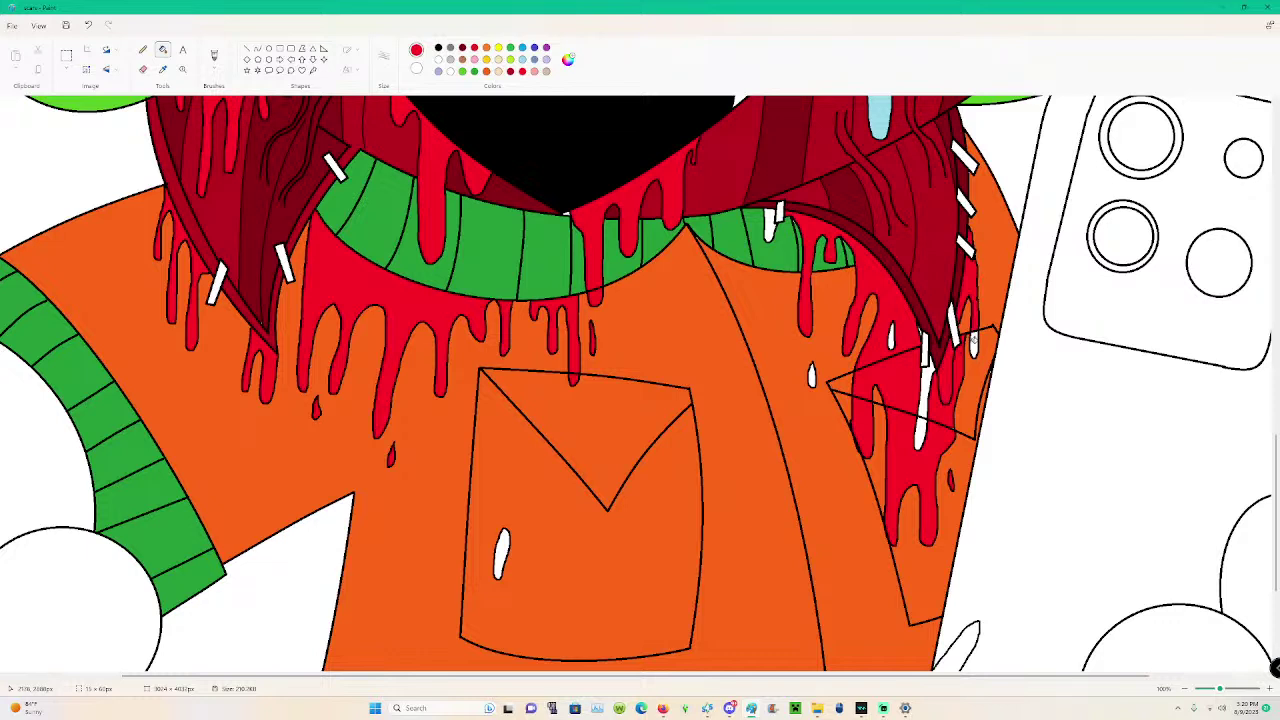
pyautogui.click(928, 366)
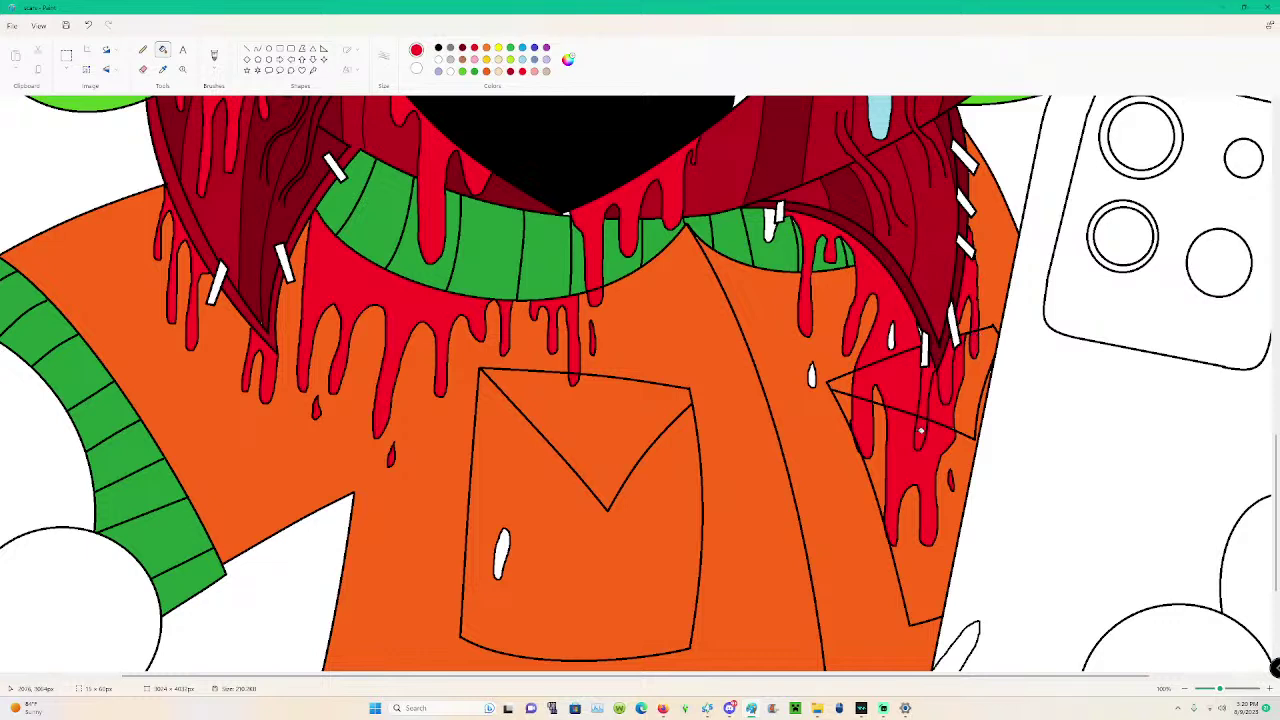
pyautogui.click(892, 338)
pyautogui.click(503, 542)
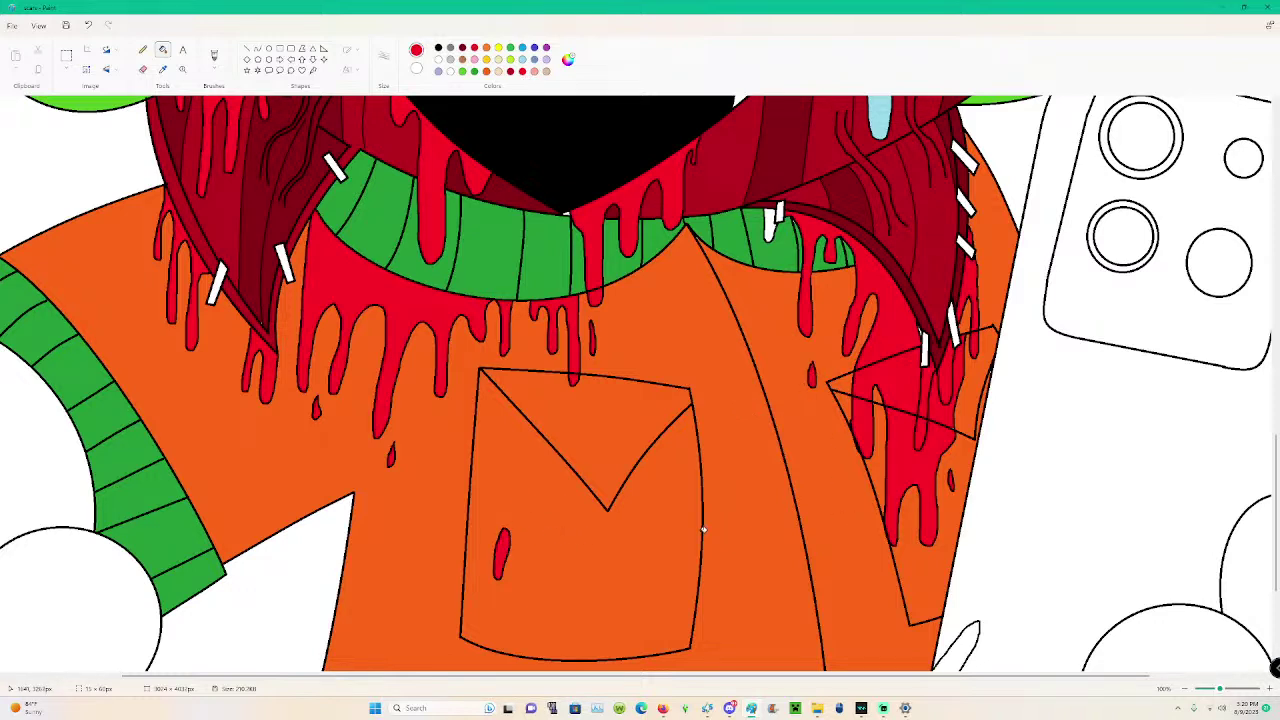
pyautogui.click(772, 214)
# Step: Lighten the red to a light pink in Edit colors
pyautogui.scroll(3, 885, 511)
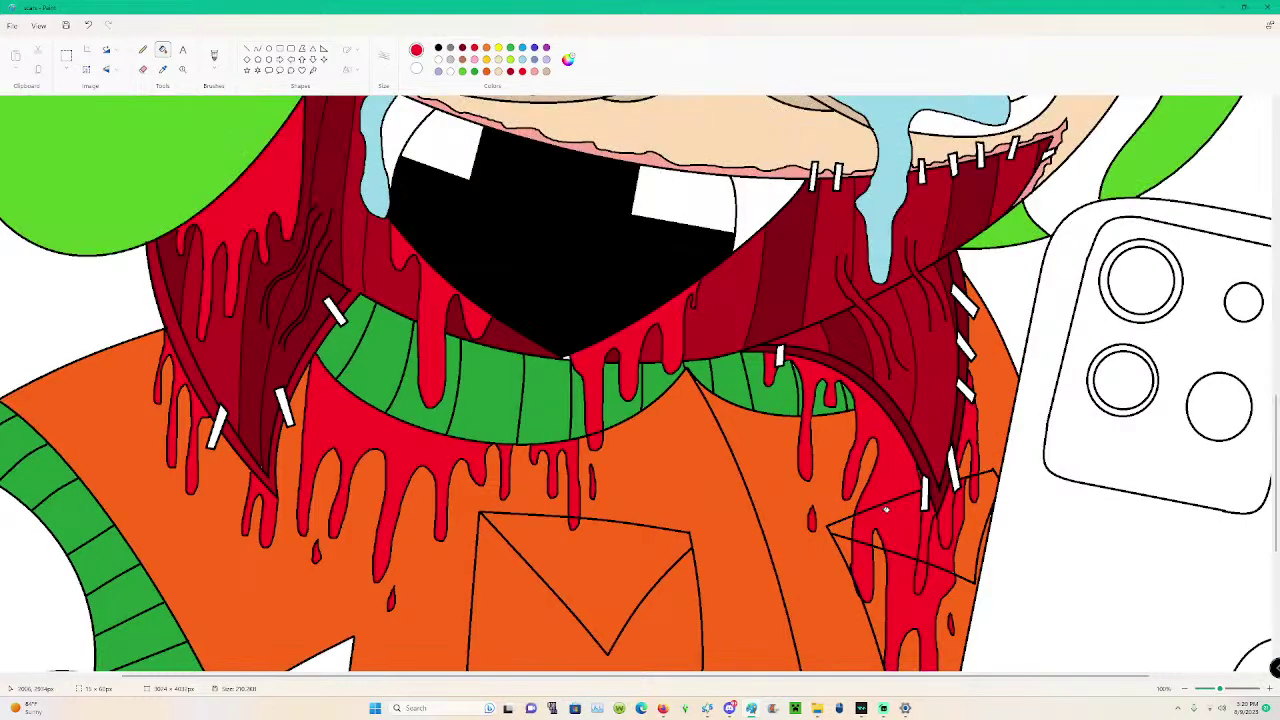
pyautogui.scroll(10, 885, 511)
pyautogui.scroll(-5, 885, 511)
pyautogui.scroll(3, 885, 511)
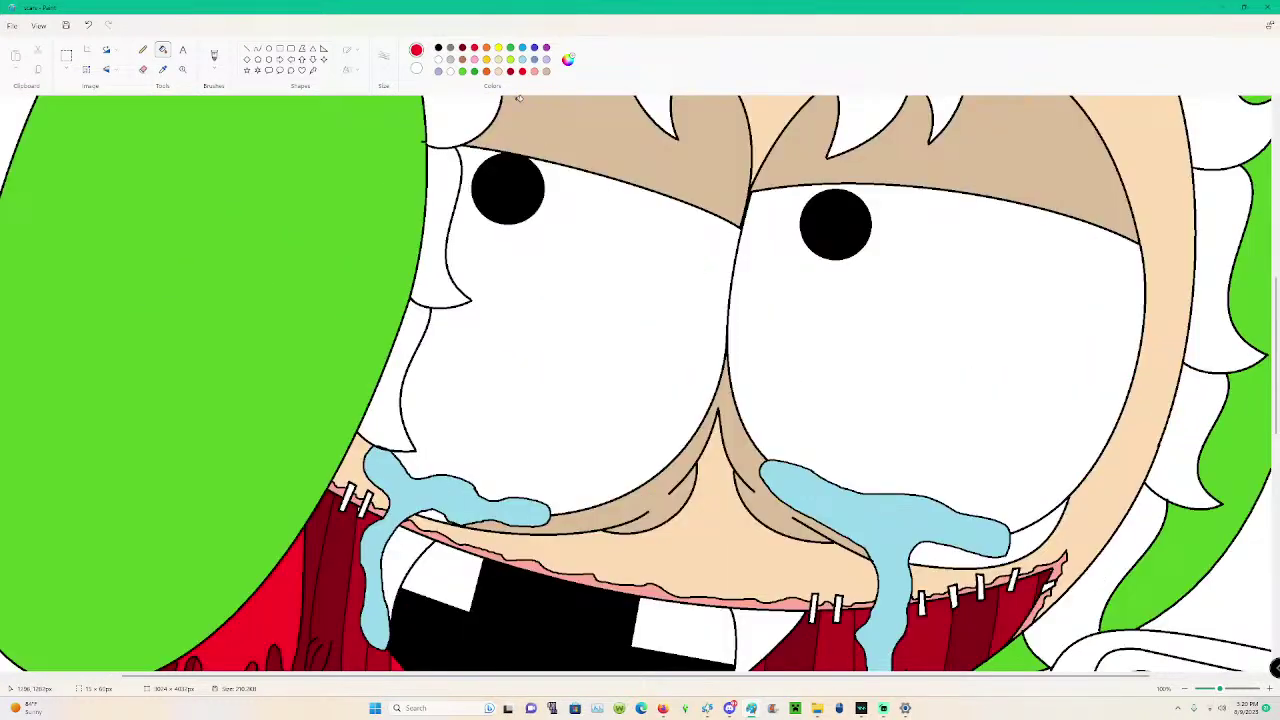
pyautogui.click(568, 59)
pyautogui.moveTo(628, 262); pyautogui.dragTo(630, 312)
pyautogui.click(600, 474)
# Step: Fill both eye whites and the strip under the right tear light pink
pyautogui.click(590, 433)
pyautogui.click(831, 421)
pyautogui.scroll(-5, 833, 422)
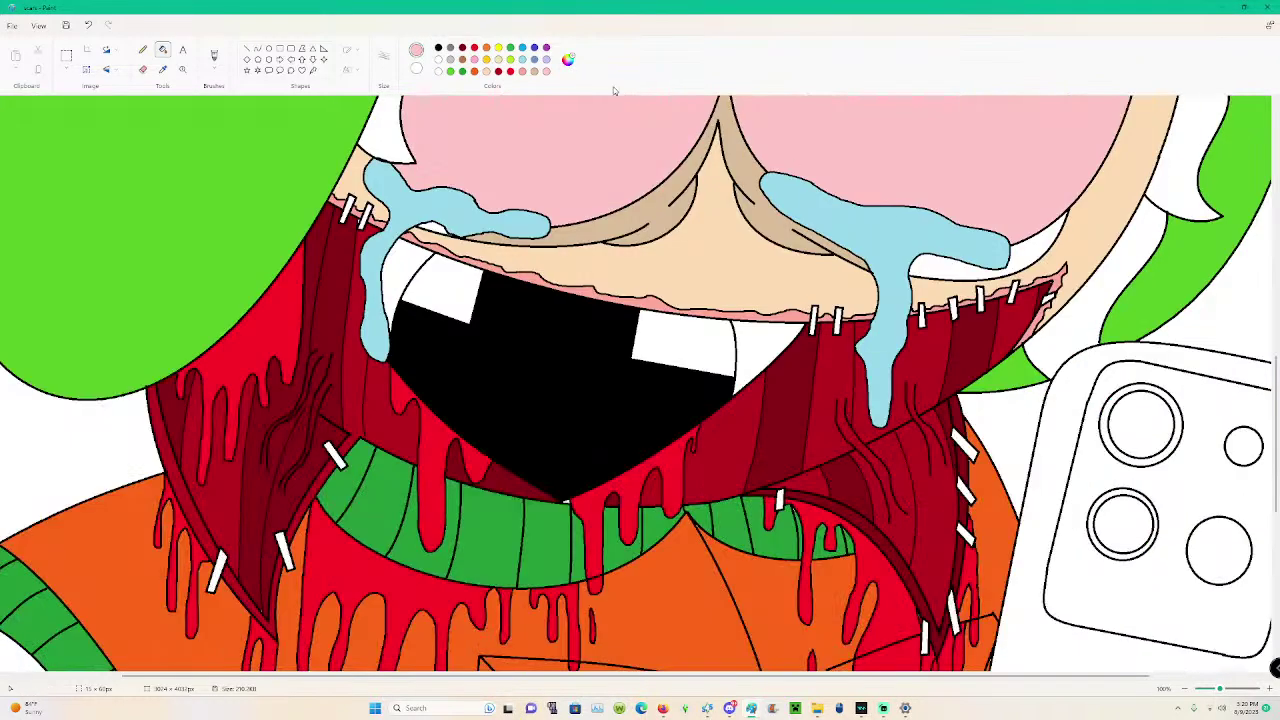
pyautogui.click(924, 265)
pyautogui.scroll(3, 883, 283)
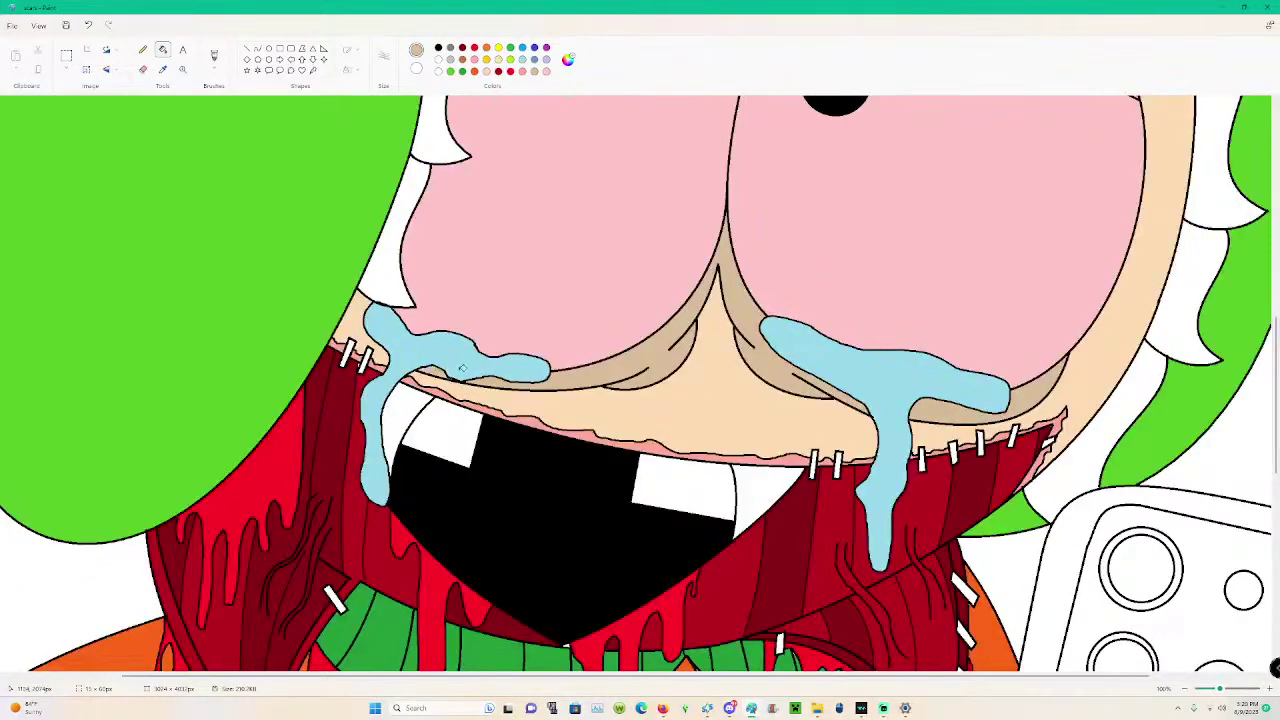
pyautogui.scroll(5, 680, 394)
pyautogui.scroll(-3, 716, 400)
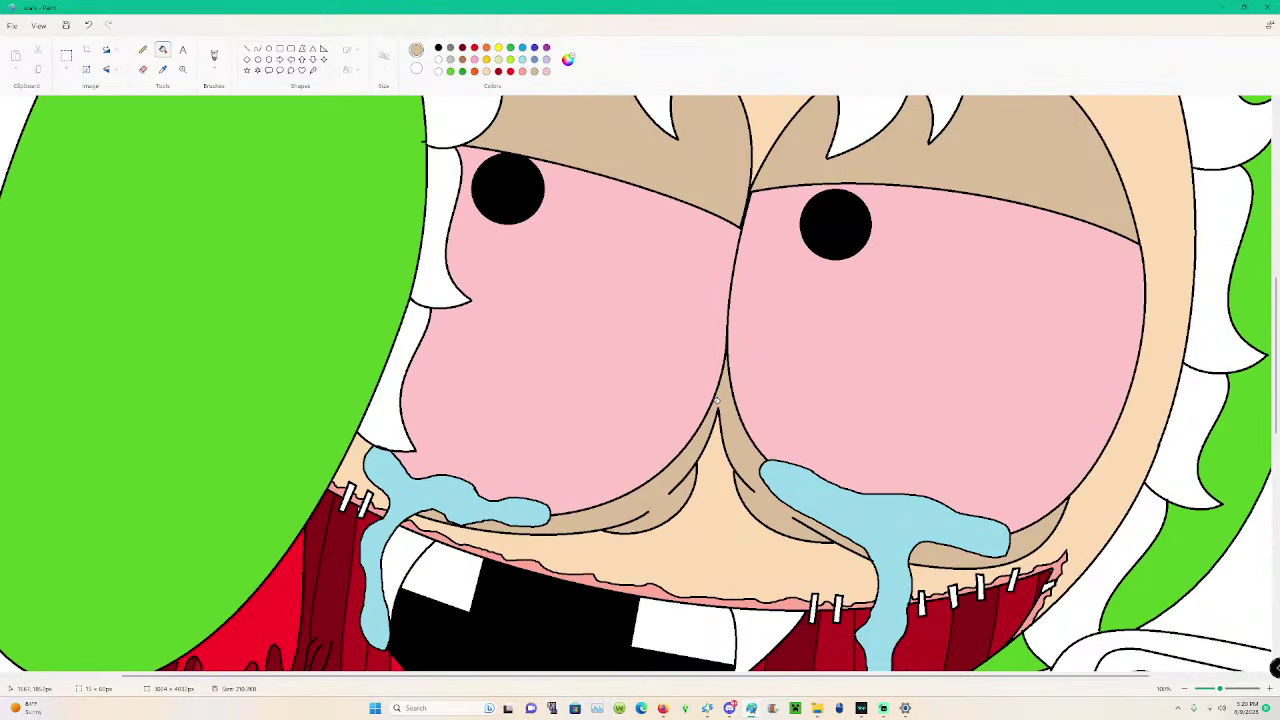
# Step: Fill the left, right and middle hair locks red
pyautogui.scroll(3, 716, 400)
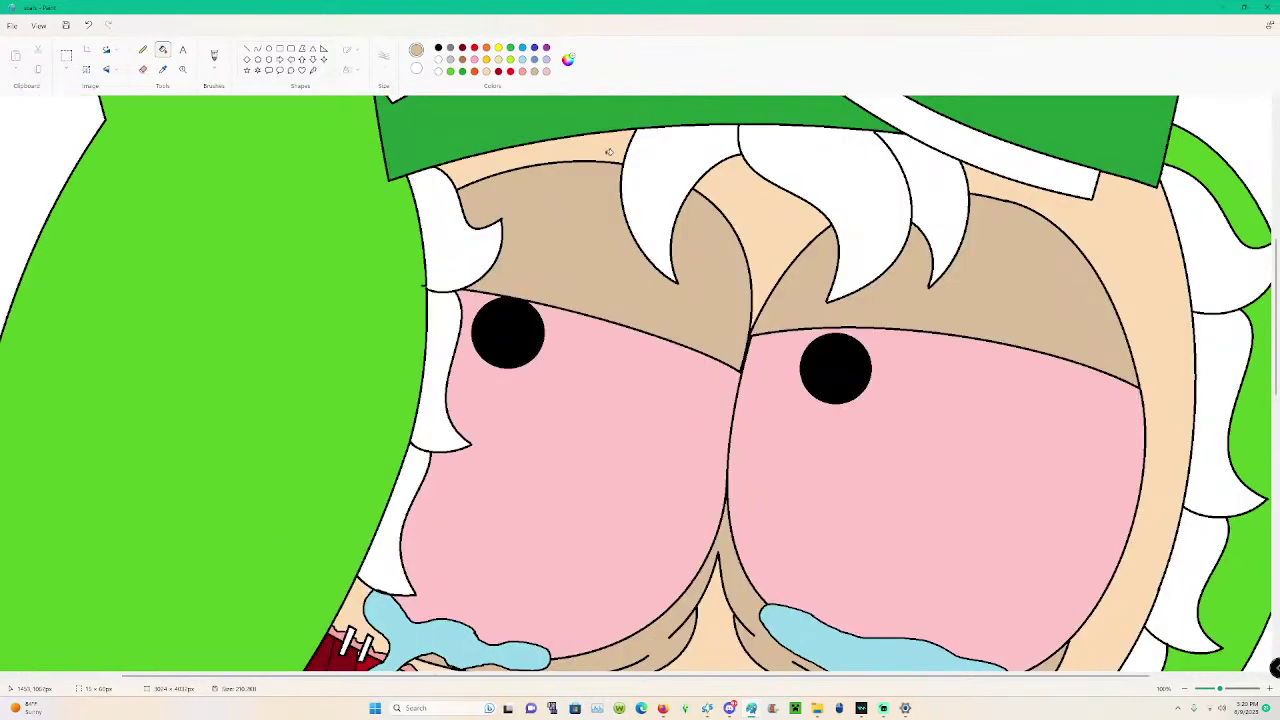
pyautogui.click(510, 71)
pyautogui.click(461, 239)
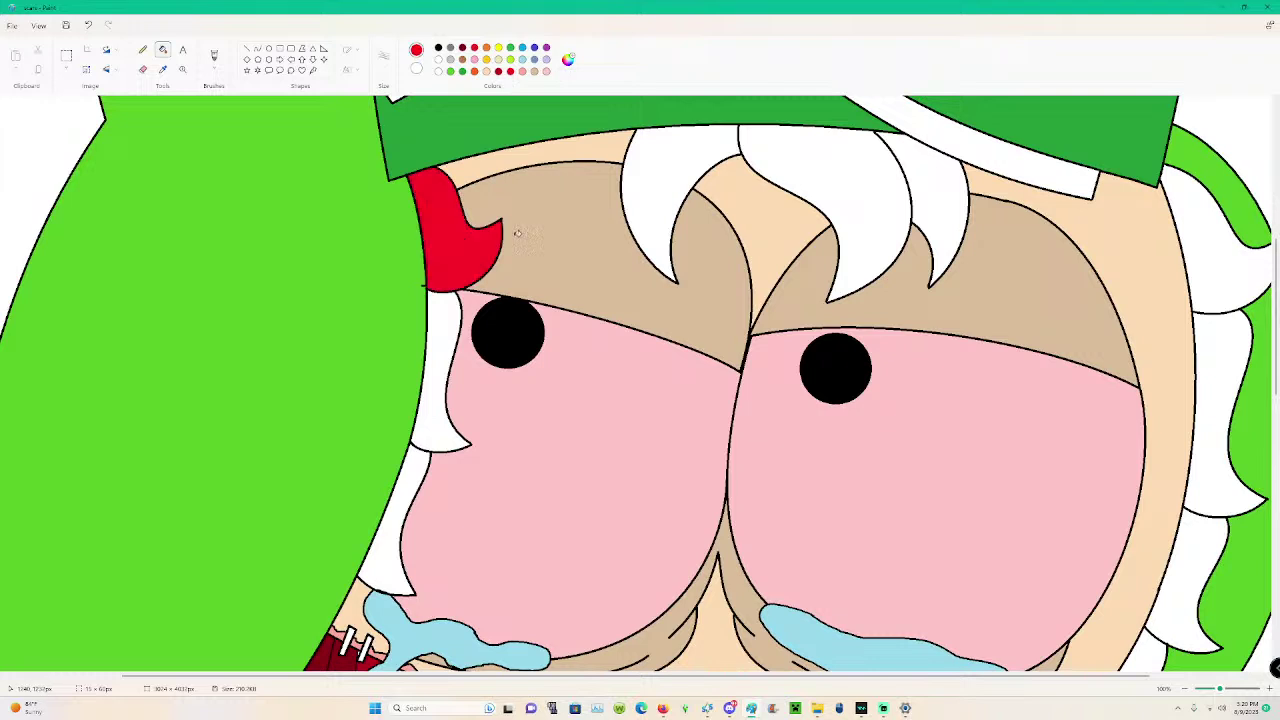
pyautogui.click(1217, 249)
pyautogui.click(960, 208)
# Step: Fill the middle lock and both side hair strips a lighter red, #FF5558
pyautogui.click(569, 60)
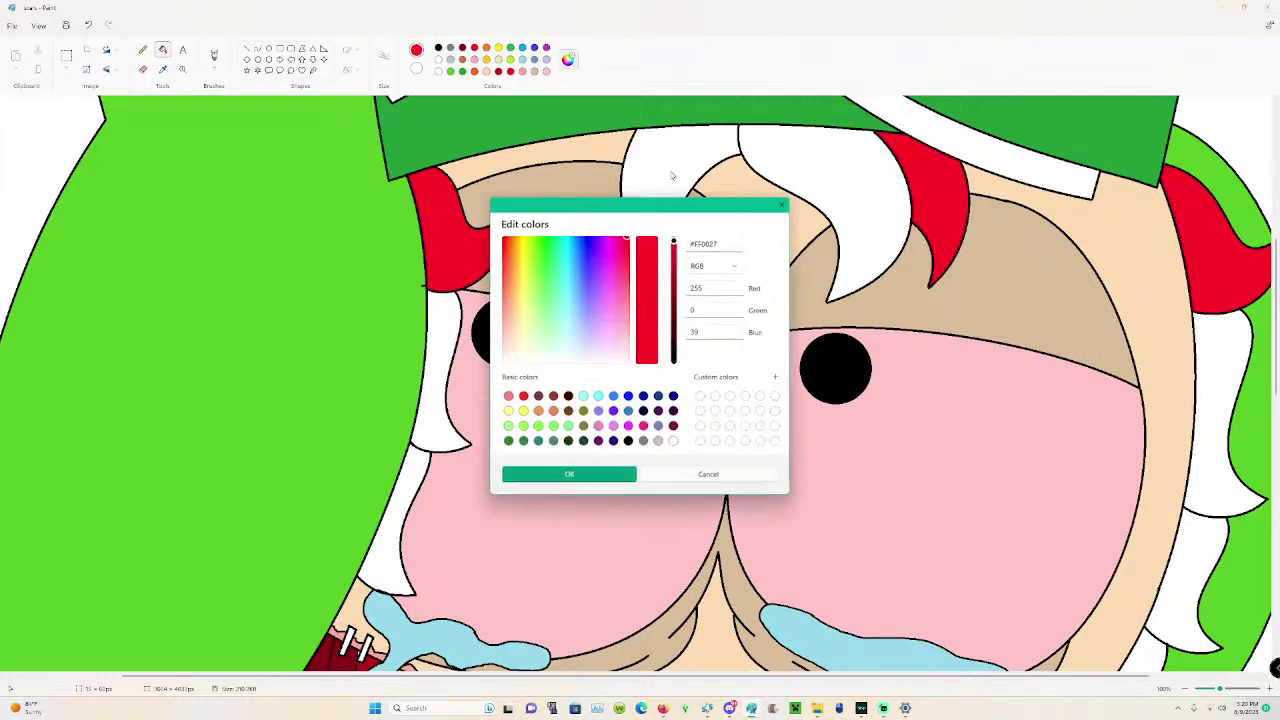
pyautogui.moveTo(630, 255); pyautogui.dragTo(649, 283)
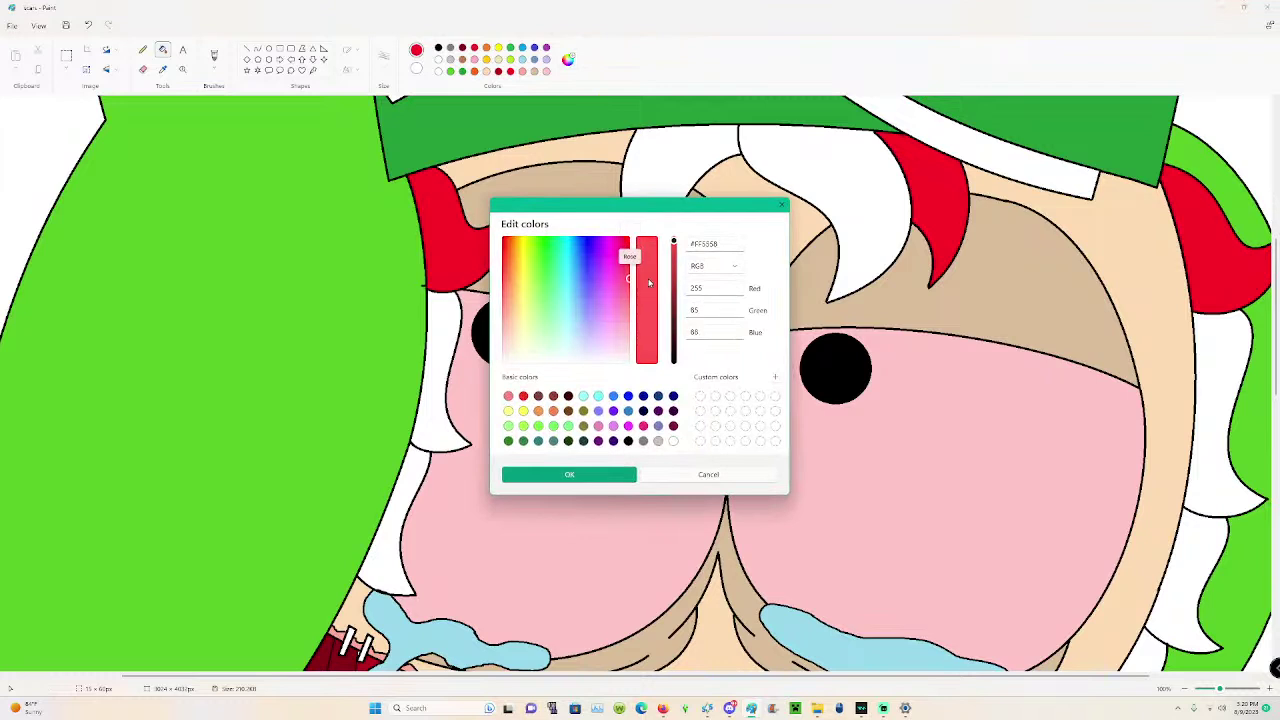
pyautogui.click(569, 474)
pyautogui.click(781, 145)
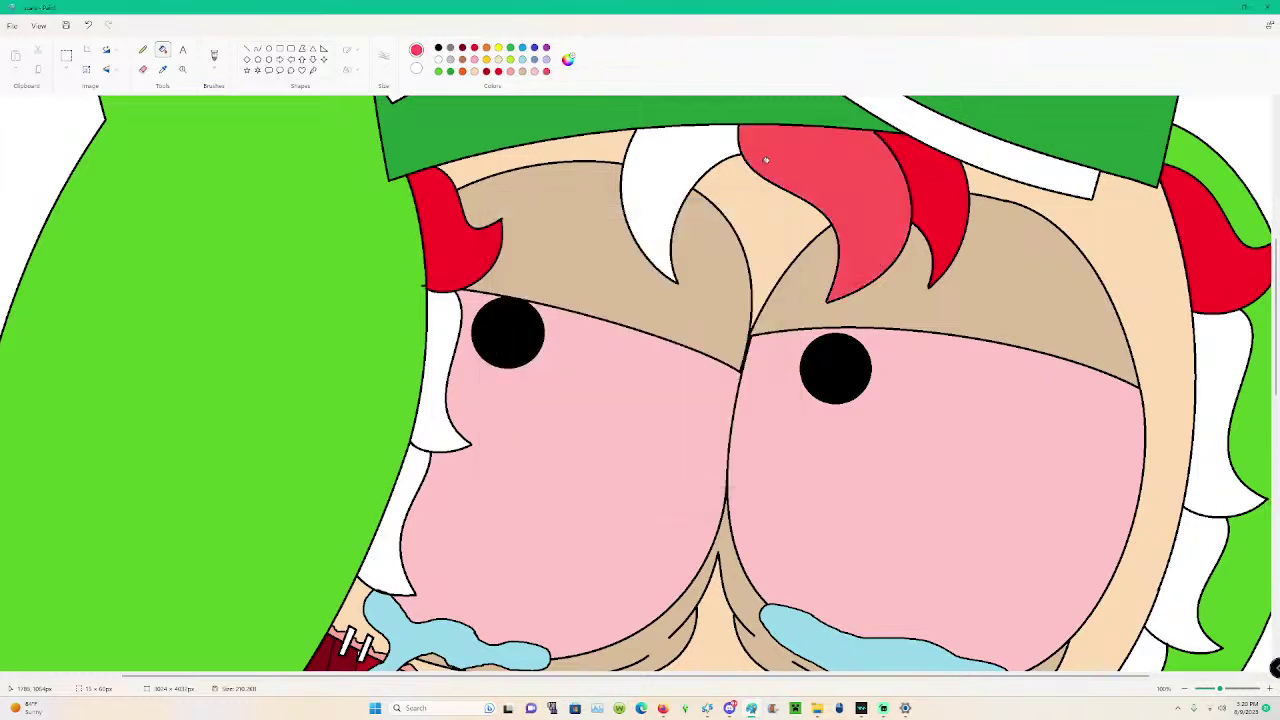
pyautogui.click(441, 361)
pyautogui.click(1226, 333)
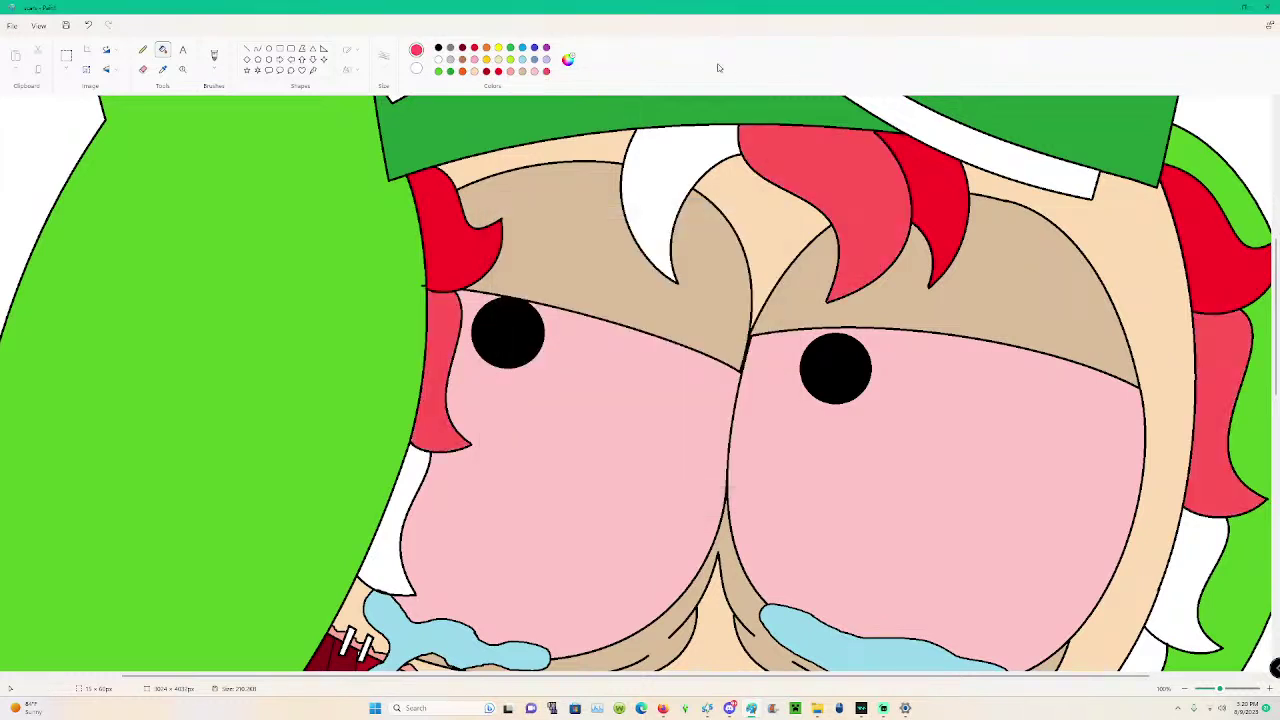
# Step: Fill the lower-left, top-centre and lower-right hair strips a pinker red, #FF7C7E
pyautogui.click(568, 59)
pyautogui.moveTo(629, 288); pyautogui.dragTo(640, 302)
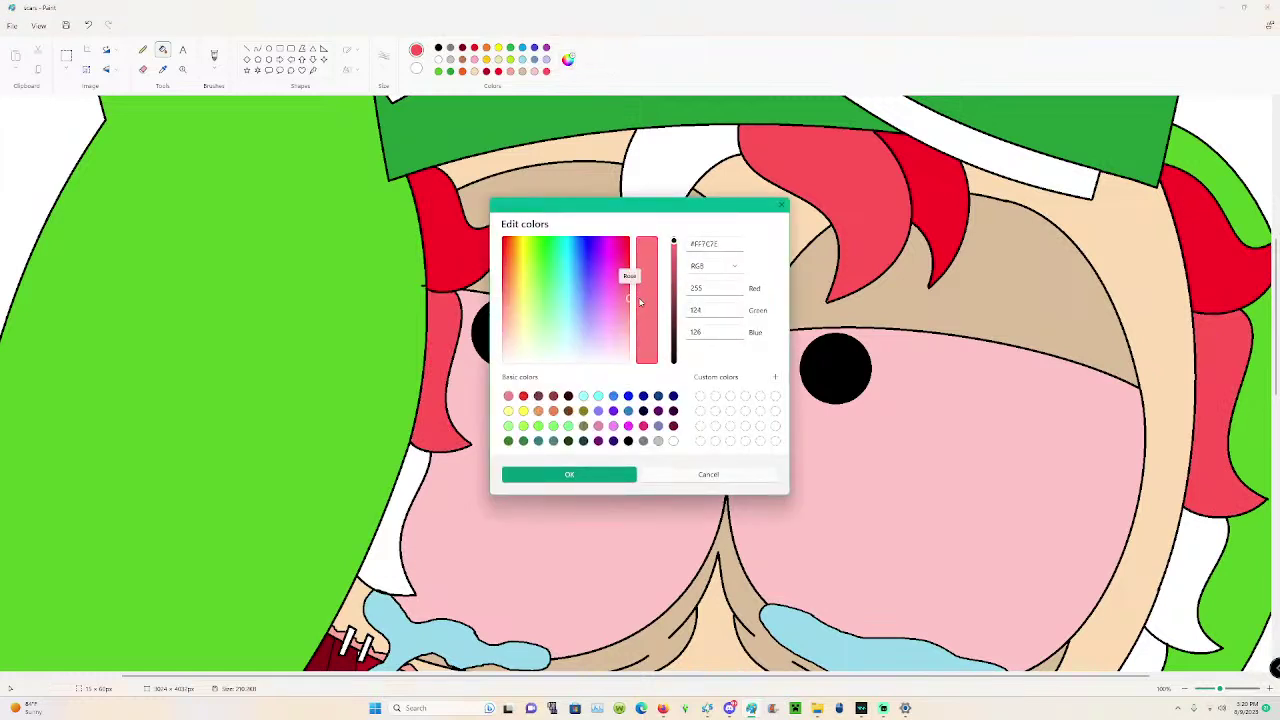
pyautogui.click(569, 474)
pyautogui.click(420, 468)
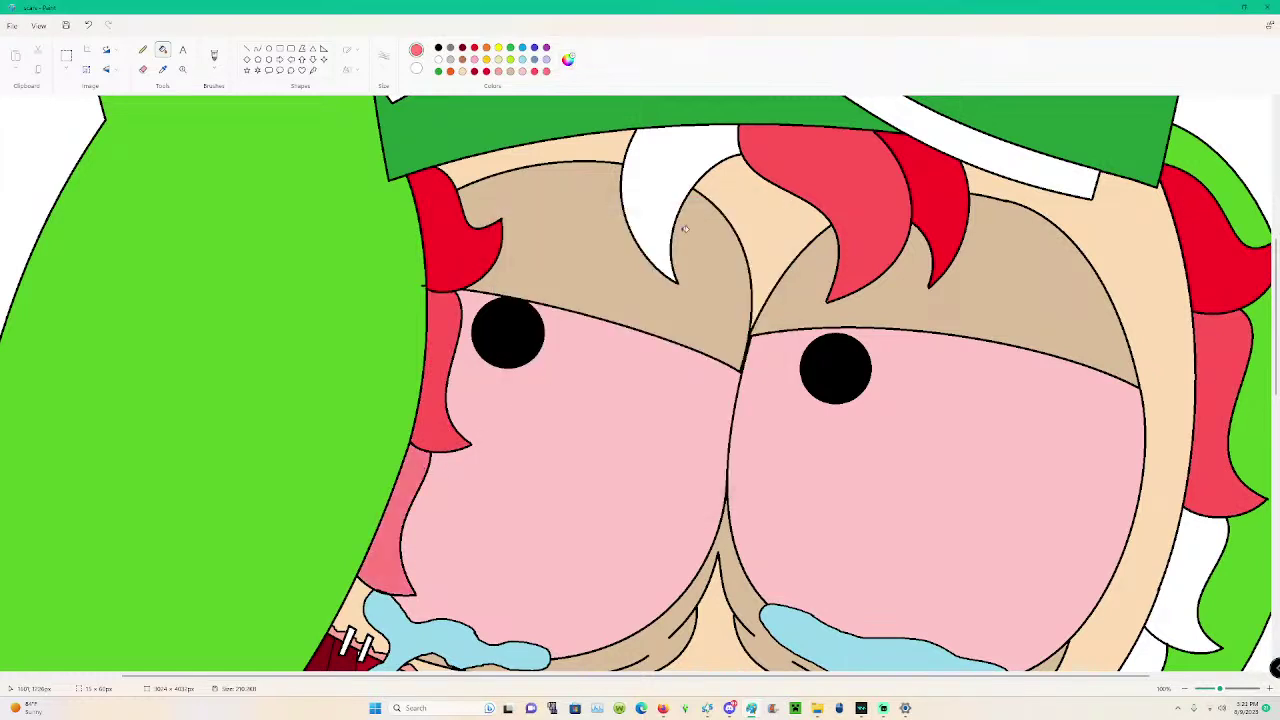
pyautogui.click(659, 171)
pyautogui.click(1198, 573)
pyautogui.scroll(-3, 1143, 505)
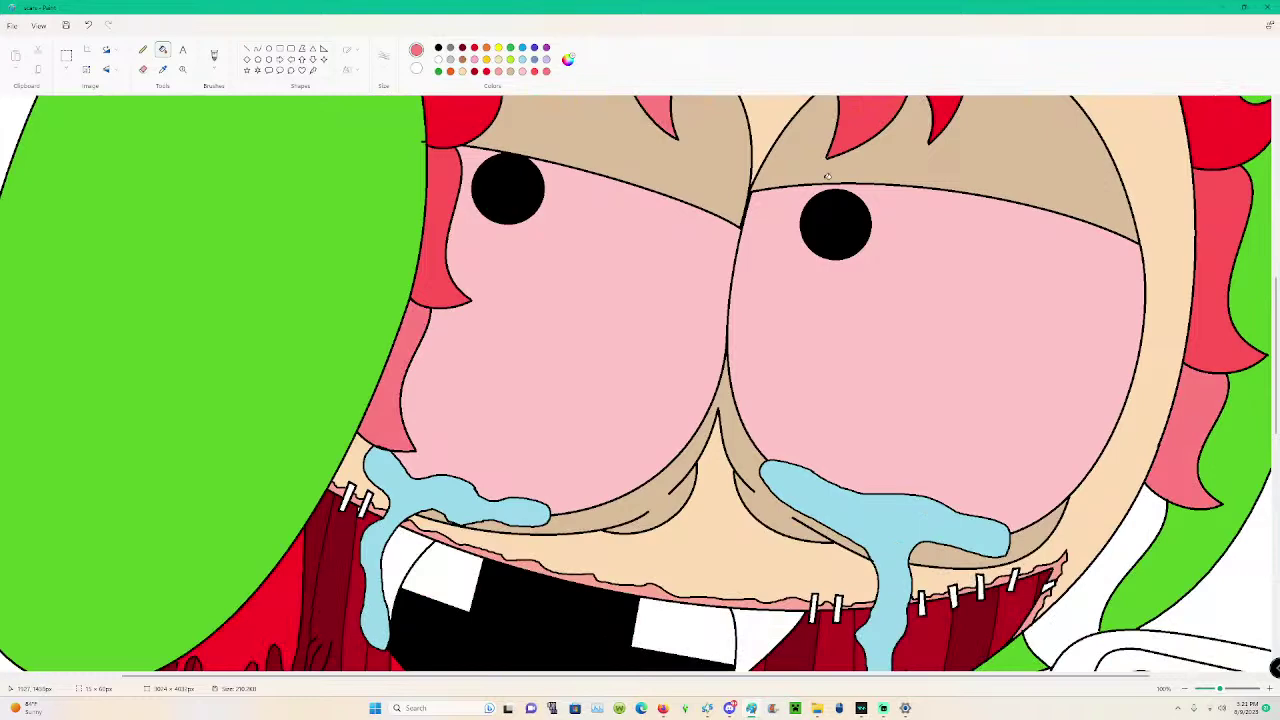
# Step: Fill the lower-right hair strip pale pink #FFA8A9 and zoom out to the whole figure
pyautogui.click(568, 59)
pyautogui.click(630, 320)
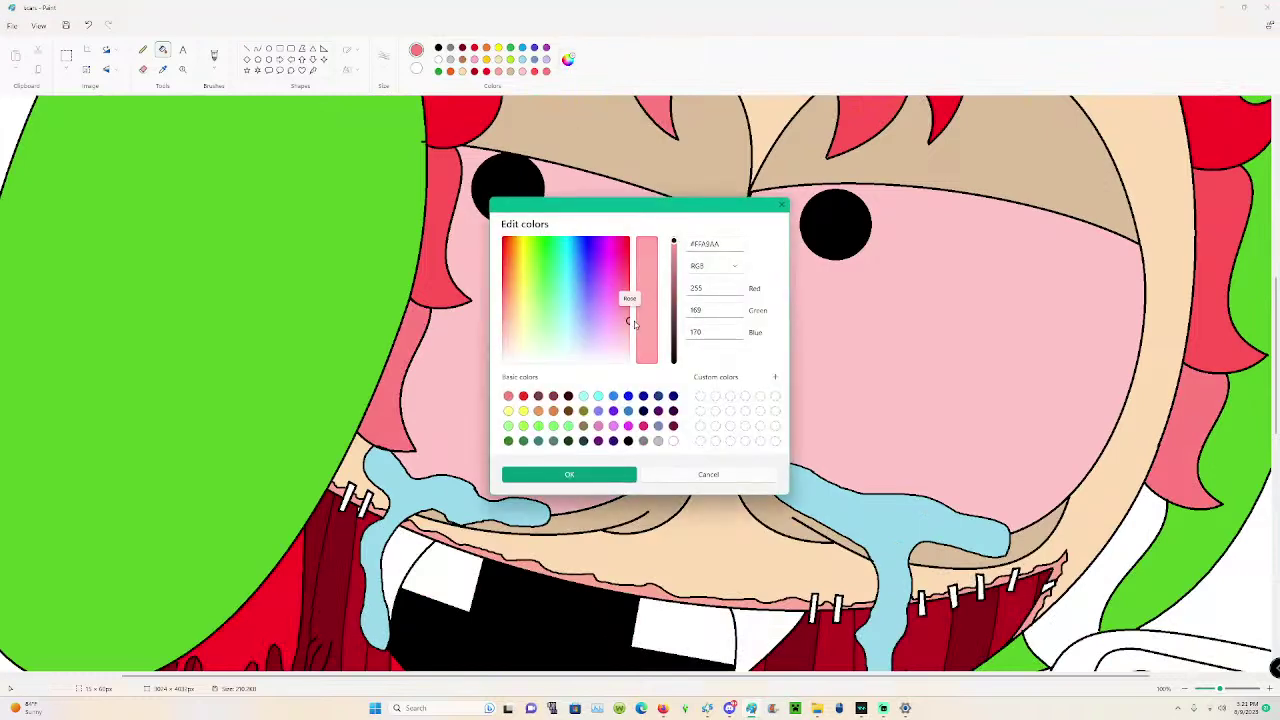
pyautogui.click(569, 474)
pyautogui.click(1155, 511)
pyautogui.scroll(-3, 1127, 514)
pyautogui.scroll(-3, 1127, 514)
pyautogui.scroll(6, 1110, 505)
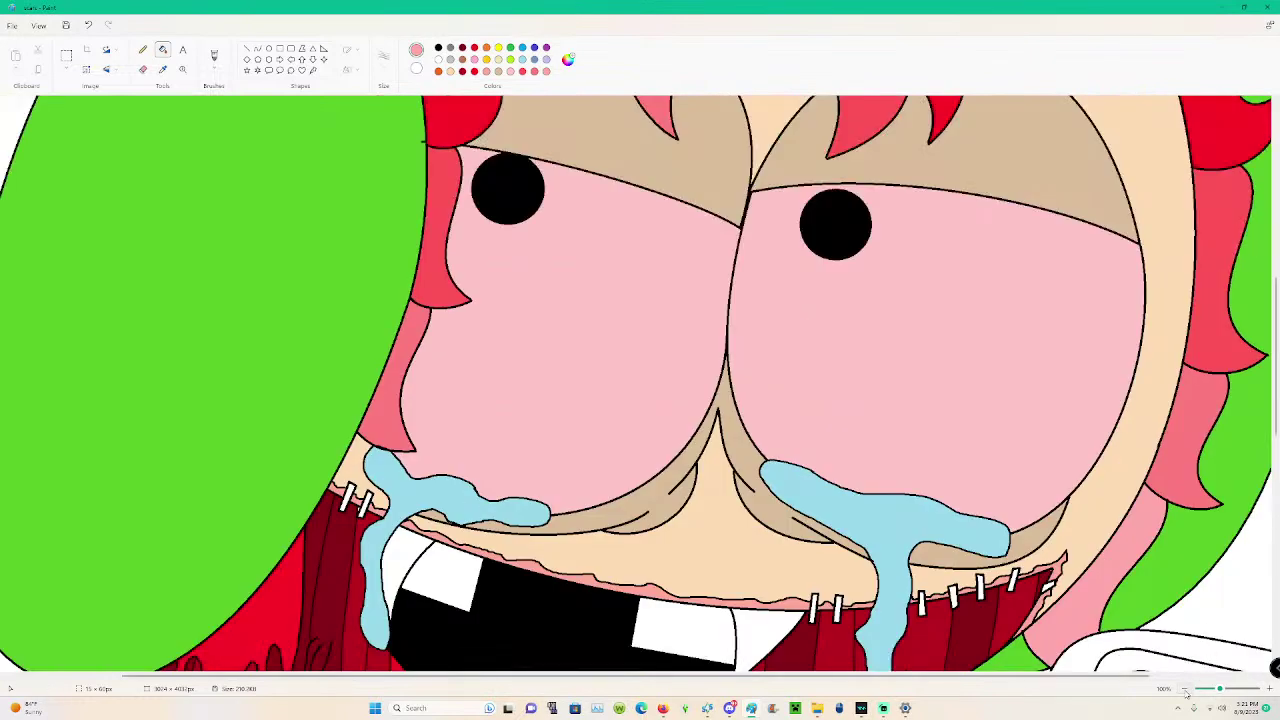
pyautogui.click(1185, 688)
# Step: Sample the hat's light green and fill both mittens and the left hand circle green
pyautogui.scroll(-3, 765, 430)
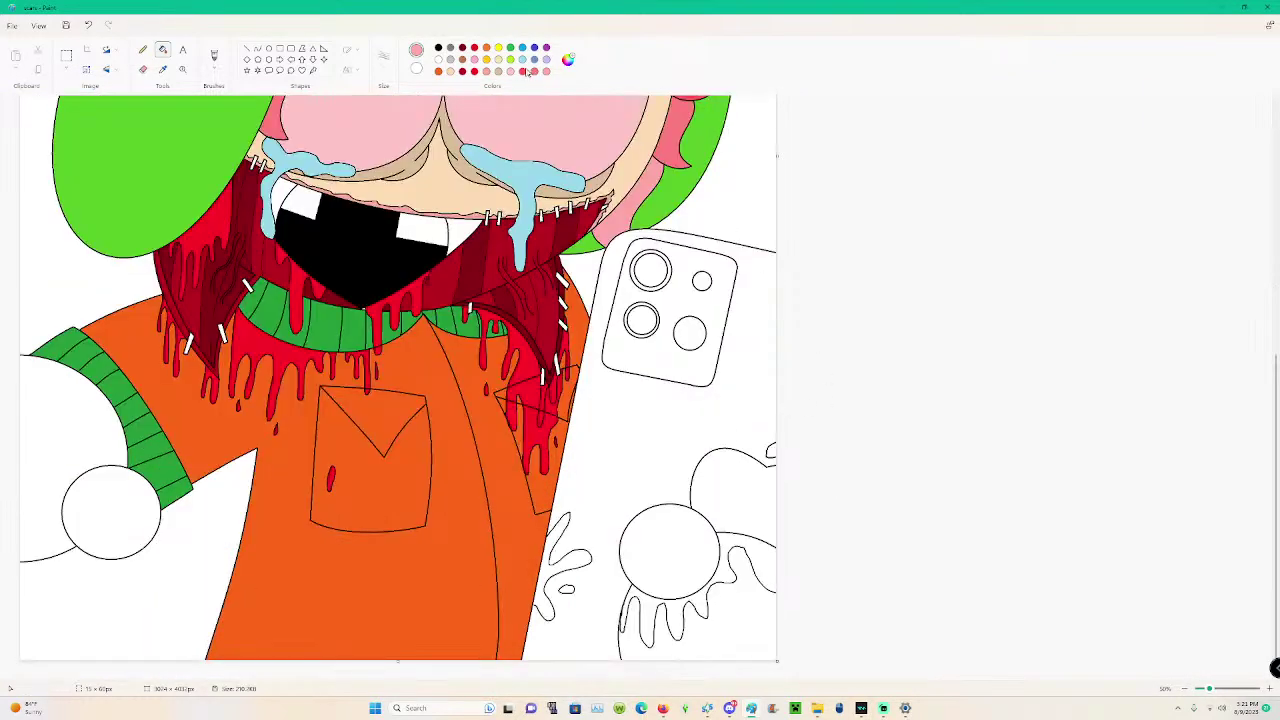
pyautogui.click(162, 69)
pyautogui.click(98, 248)
pyautogui.click(34, 426)
pyautogui.click(127, 476)
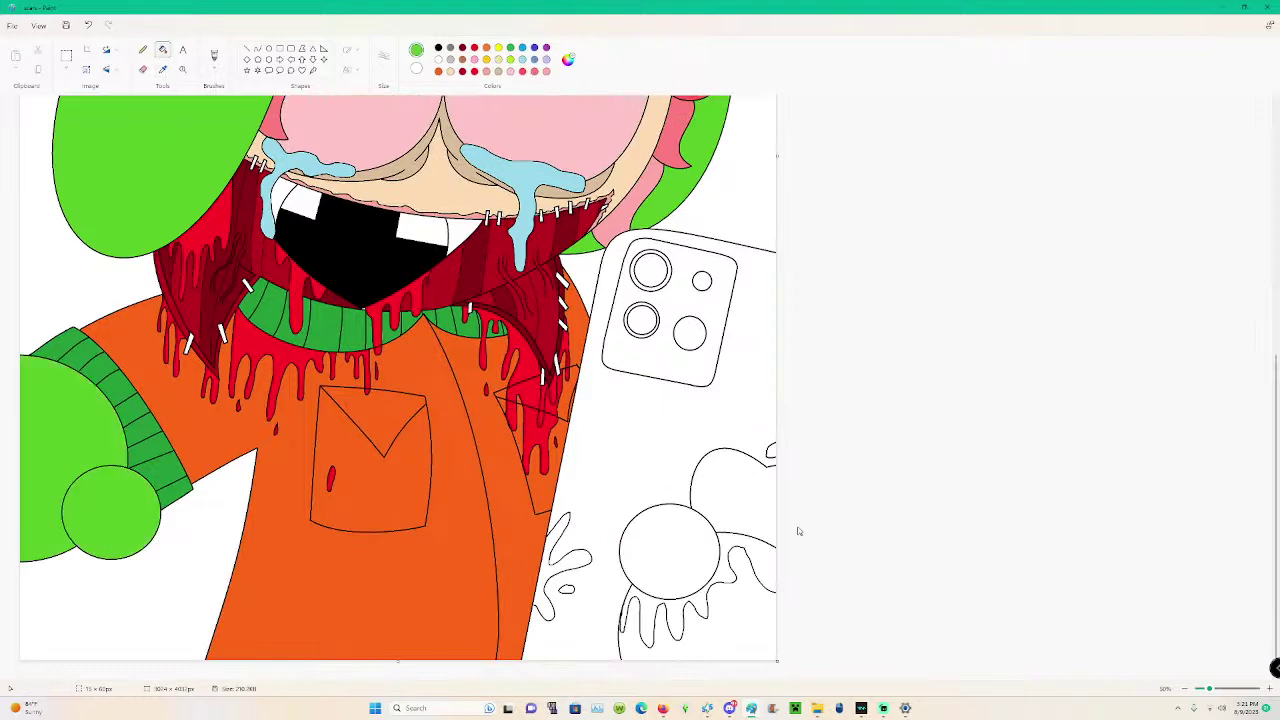
pyautogui.click(736, 618)
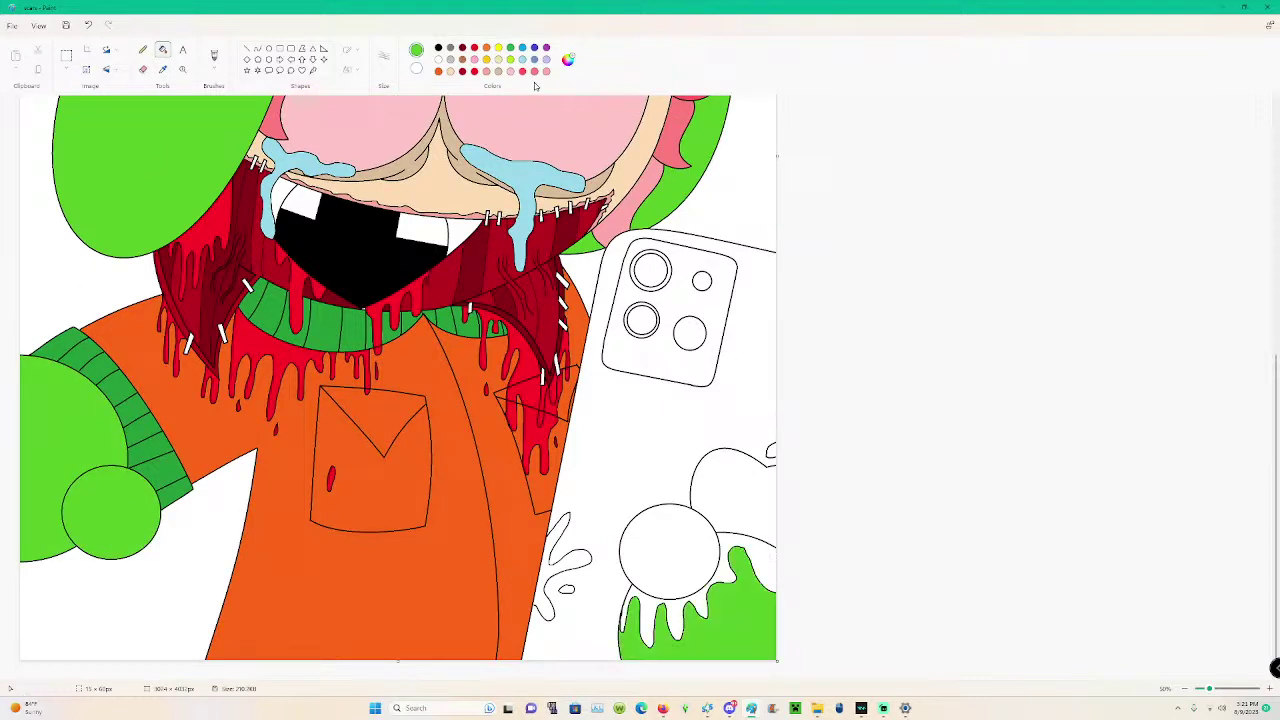
# Step: Fill the splatter on the right mitten and the nearby splash shapes red
pyautogui.click(476, 72)
pyautogui.click(707, 555)
pyautogui.click(705, 556)
pyautogui.click(560, 537)
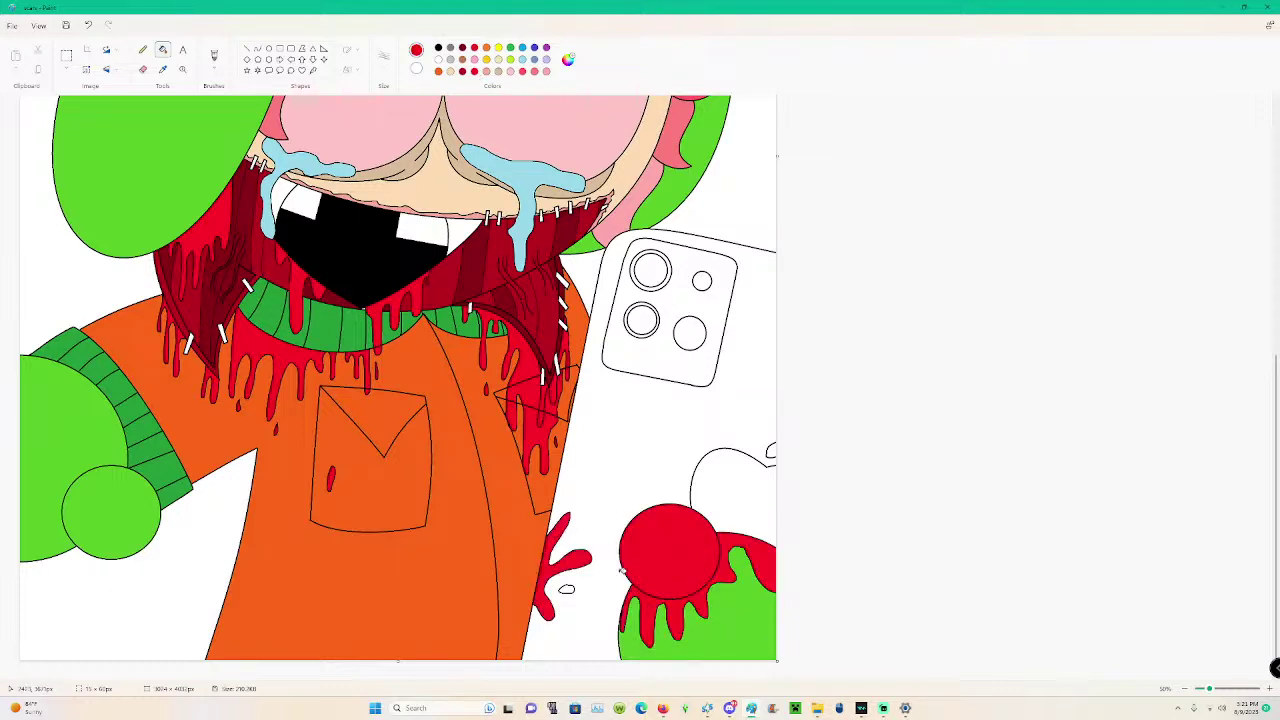
pyautogui.click(567, 589)
# Step: Fill the phone body light grey, the camera bump dark grey, and both large lenses black
pyautogui.click(450, 59)
pyautogui.click(622, 425)
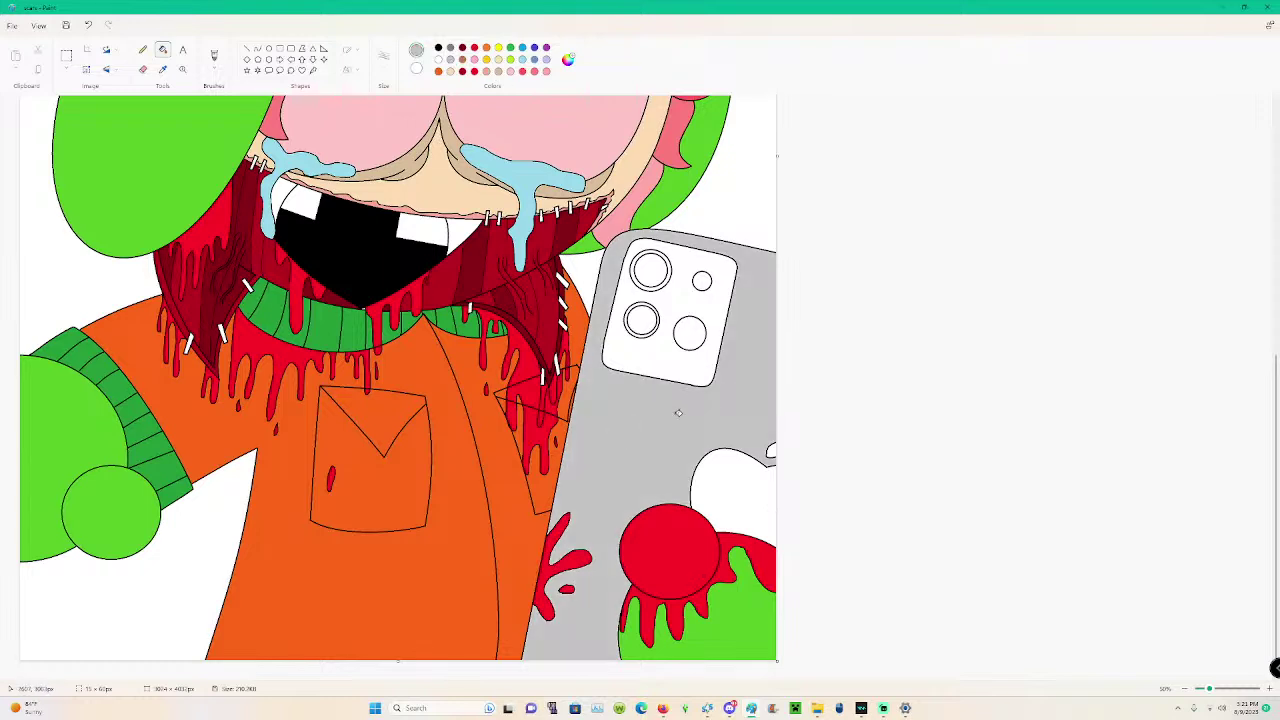
pyautogui.click(450, 47)
pyautogui.click(648, 339)
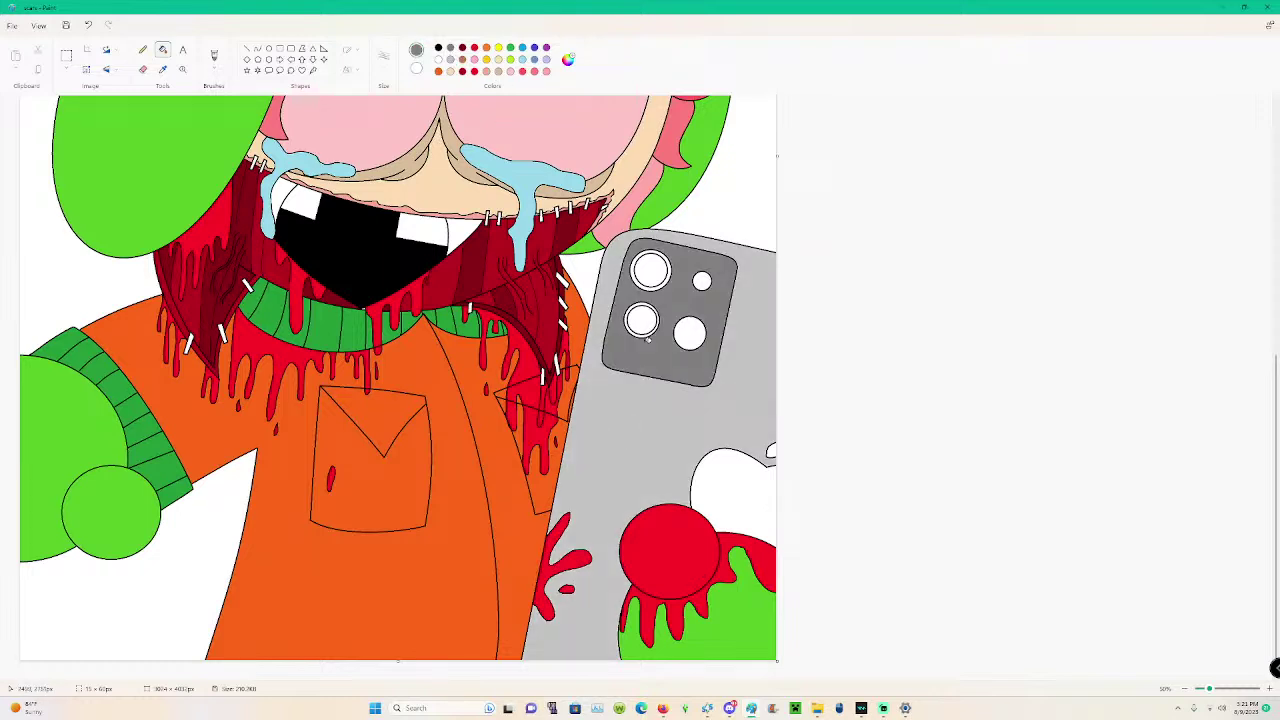
pyautogui.click(439, 48)
pyautogui.click(650, 262)
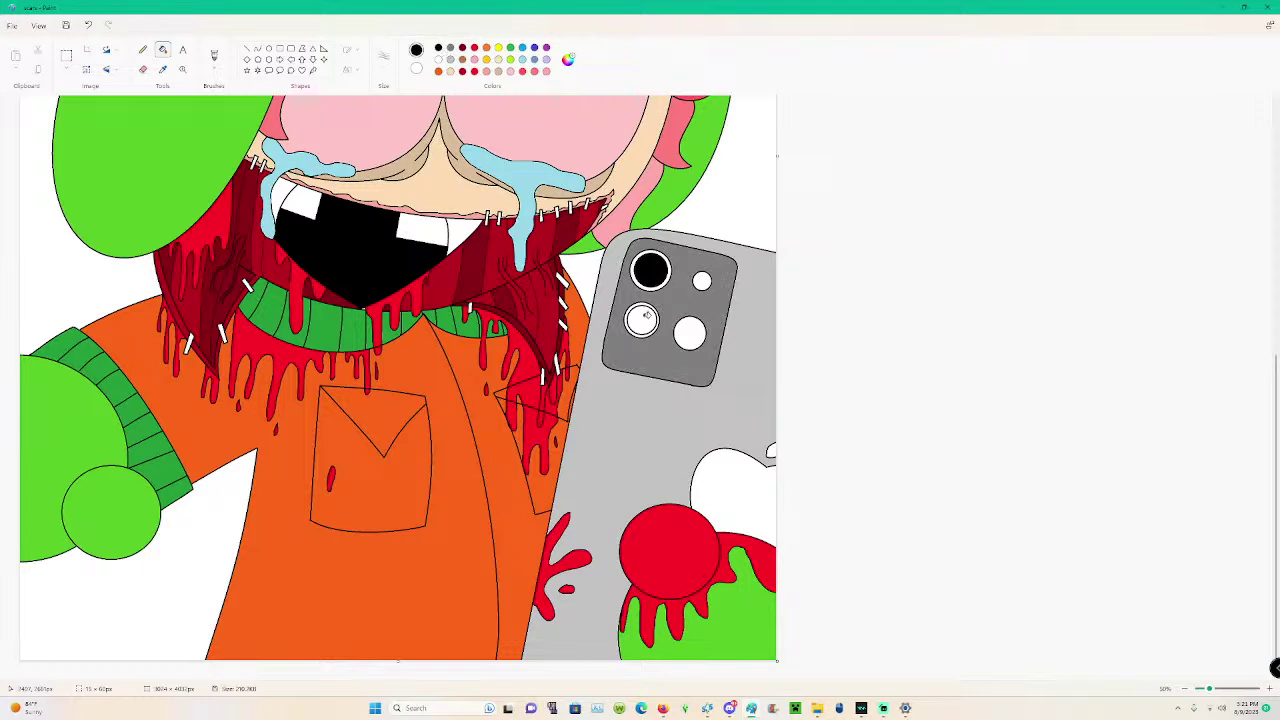
pyautogui.click(646, 316)
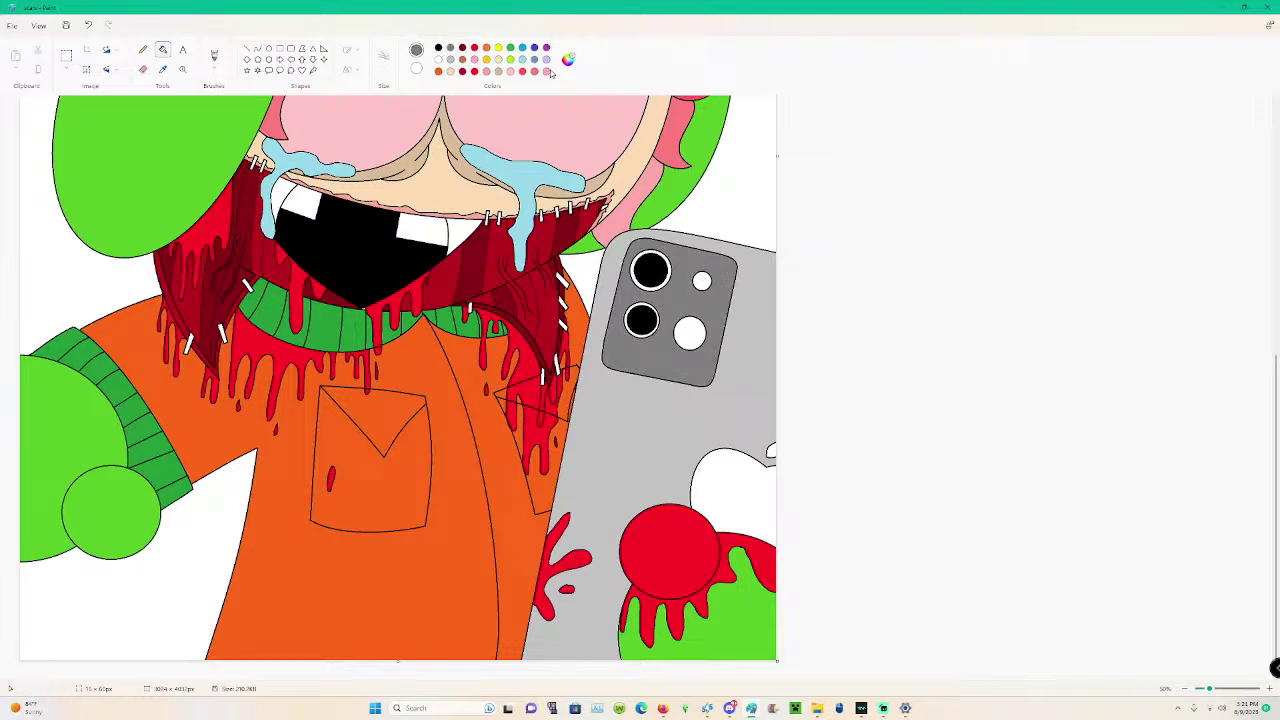
# Step: Define custom dark grey #525252 and fill the lens rings and small camera circles with it
pyautogui.click(568, 59)
pyautogui.click(674, 322)
pyautogui.click(569, 474)
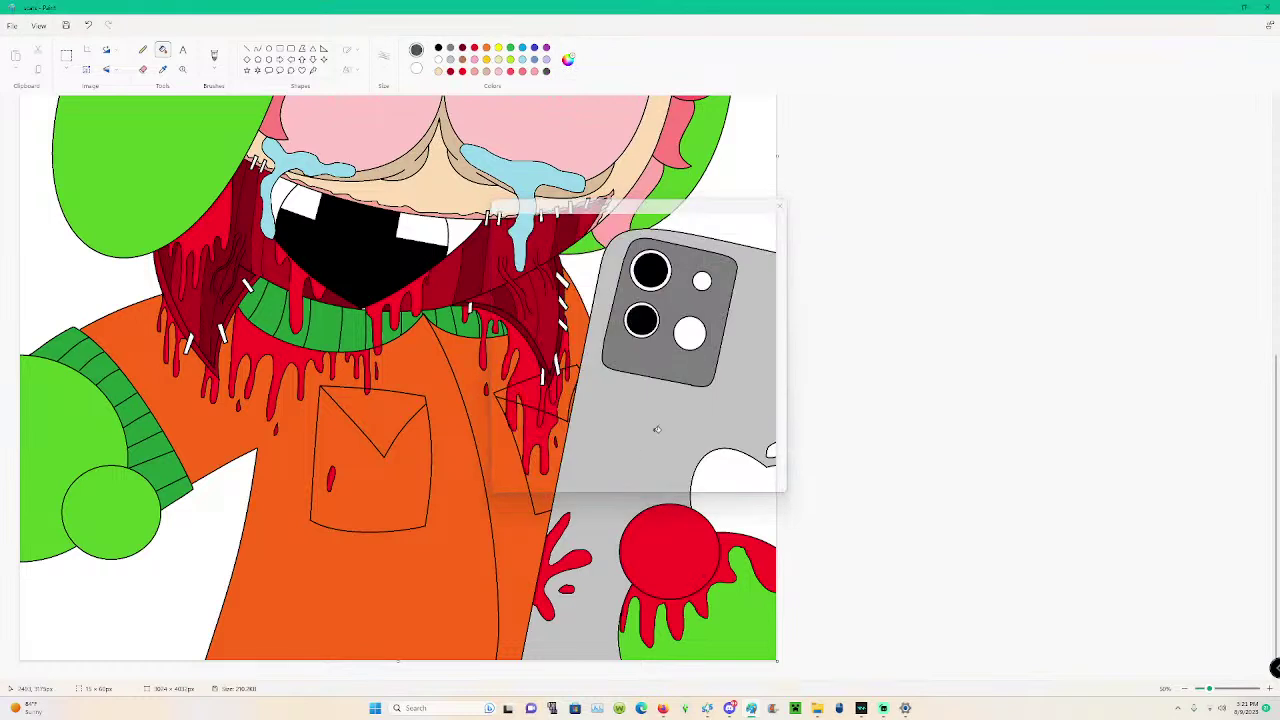
pyautogui.click(671, 259)
pyautogui.click(649, 330)
pyautogui.click(705, 280)
pyautogui.click(697, 340)
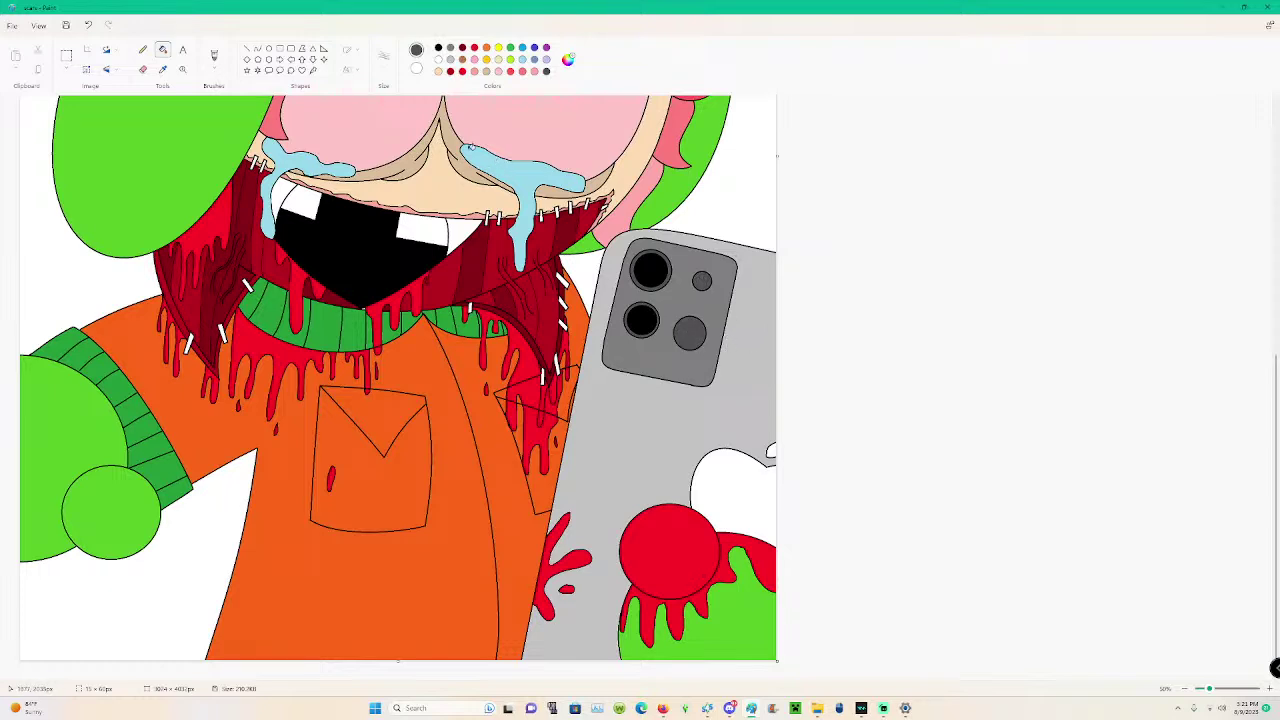
pyautogui.click(248, 71)
pyautogui.click(324, 62)
# Step: Draw a solid white four-point star sparkle over the phone's camera
pyautogui.click(354, 72)
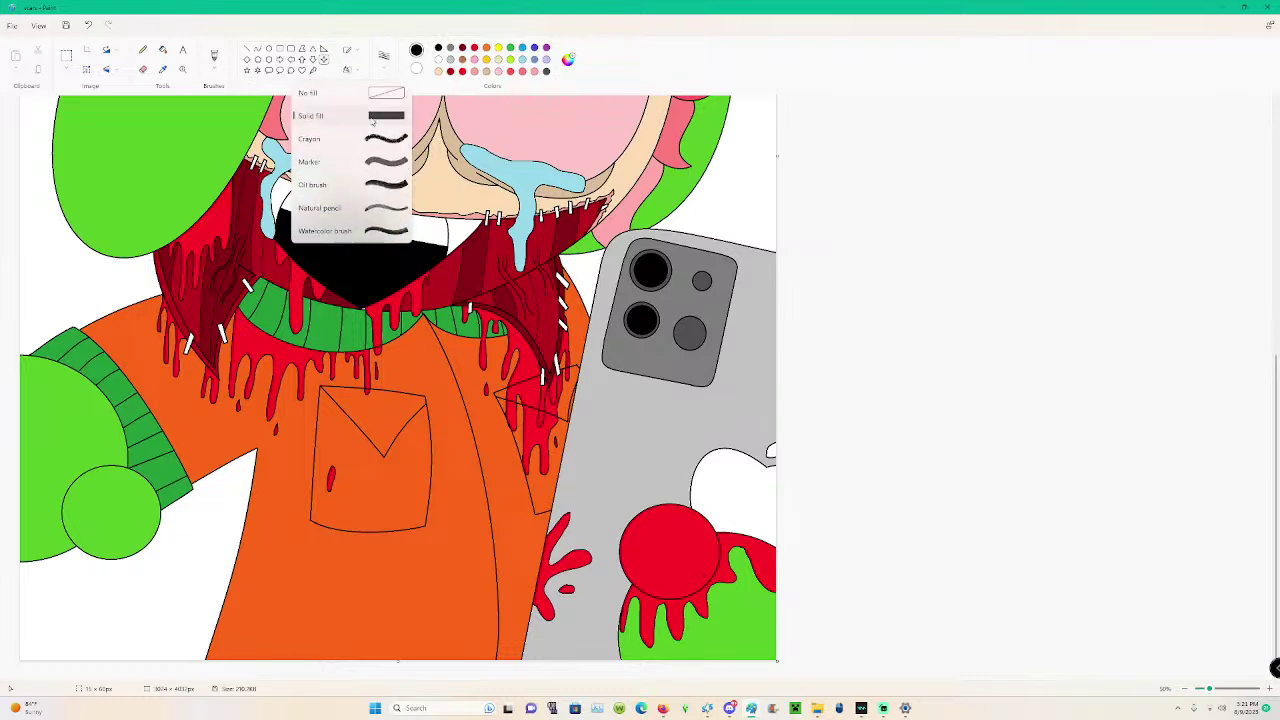
pyautogui.click(367, 114)
pyautogui.moveTo(667, 304)
pyautogui.mouseDown()
pyautogui.moveTo(752, 390)
pyautogui.moveTo(720, 359)
pyautogui.mouseUp()
pyautogui.click(690, 400)
# Step: Eyedrop the hair's red and fill both hat stripes red
pyautogui.scroll(3, 657, 415)
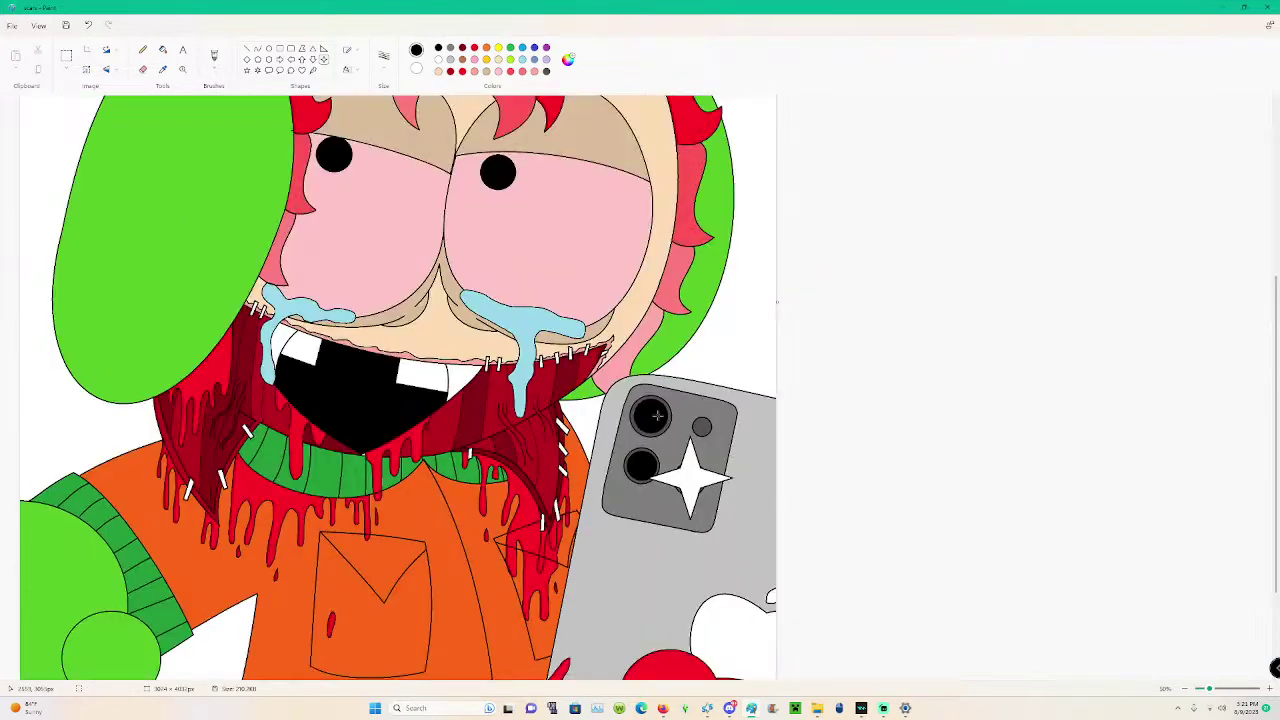
pyautogui.scroll(2, 657, 415)
pyautogui.scroll(3, 658, 415)
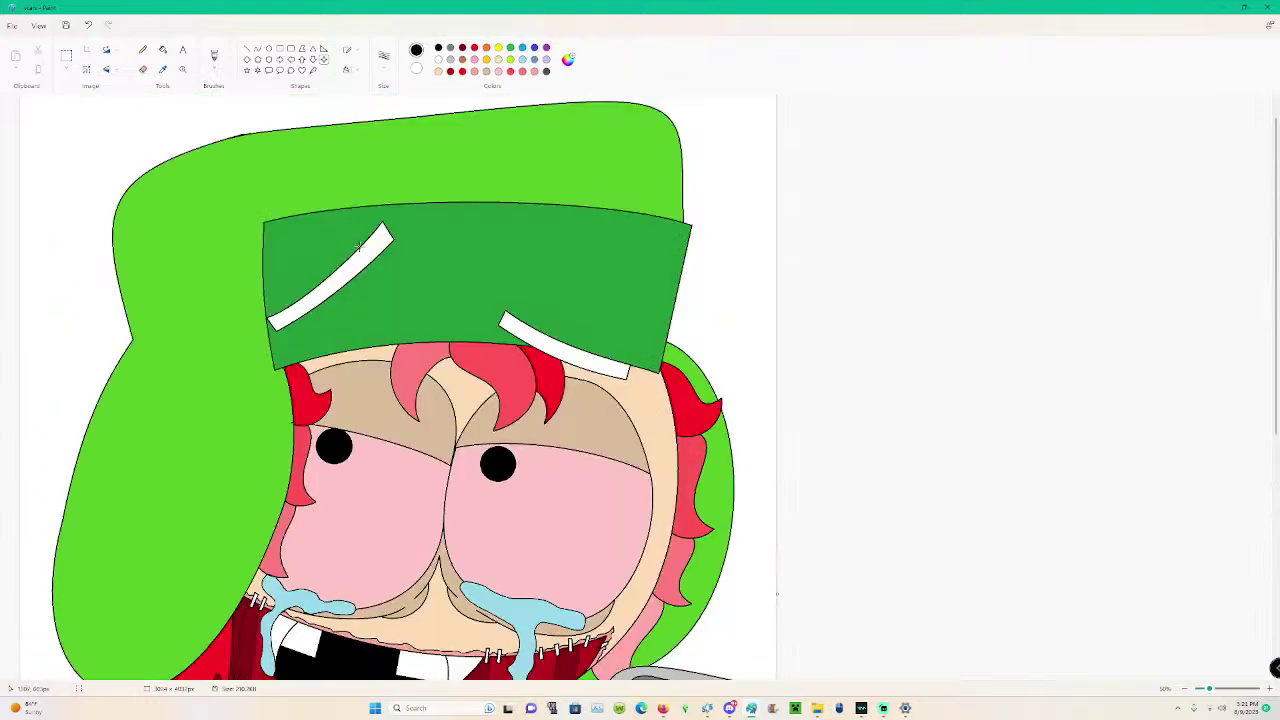
pyautogui.click(162, 69)
pyautogui.click(541, 376)
pyautogui.click(162, 49)
pyautogui.click(379, 244)
pyautogui.click(530, 330)
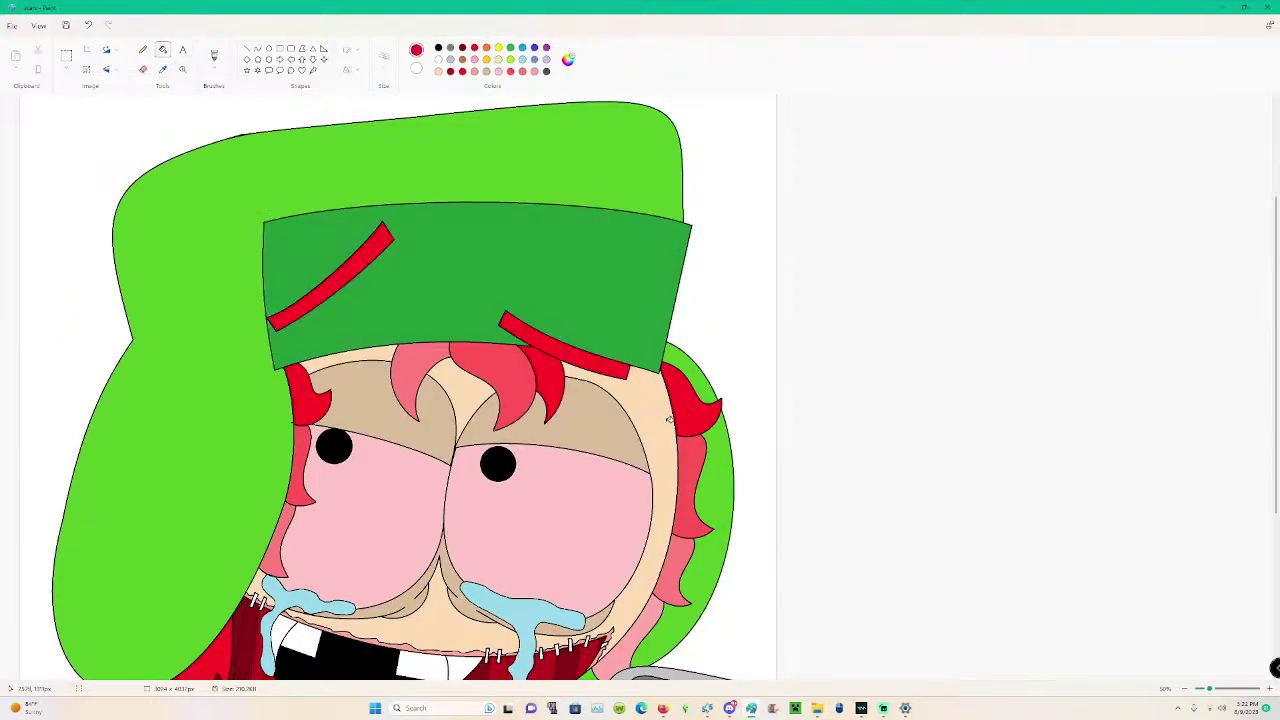
# Step: Try light pink on the two front teeth, then undo both fills to keep them white
pyautogui.scroll(-6, 689, 414)
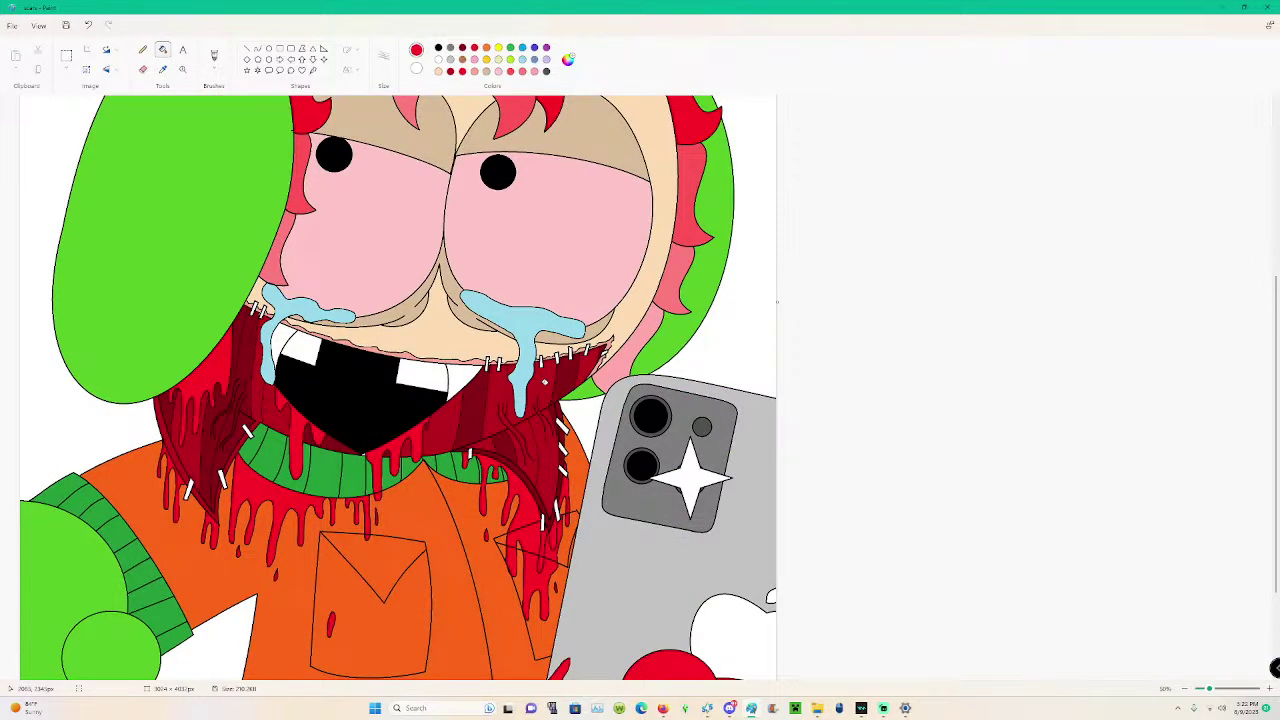
pyautogui.click(499, 71)
pyautogui.click(435, 377)
pyautogui.click(308, 350)
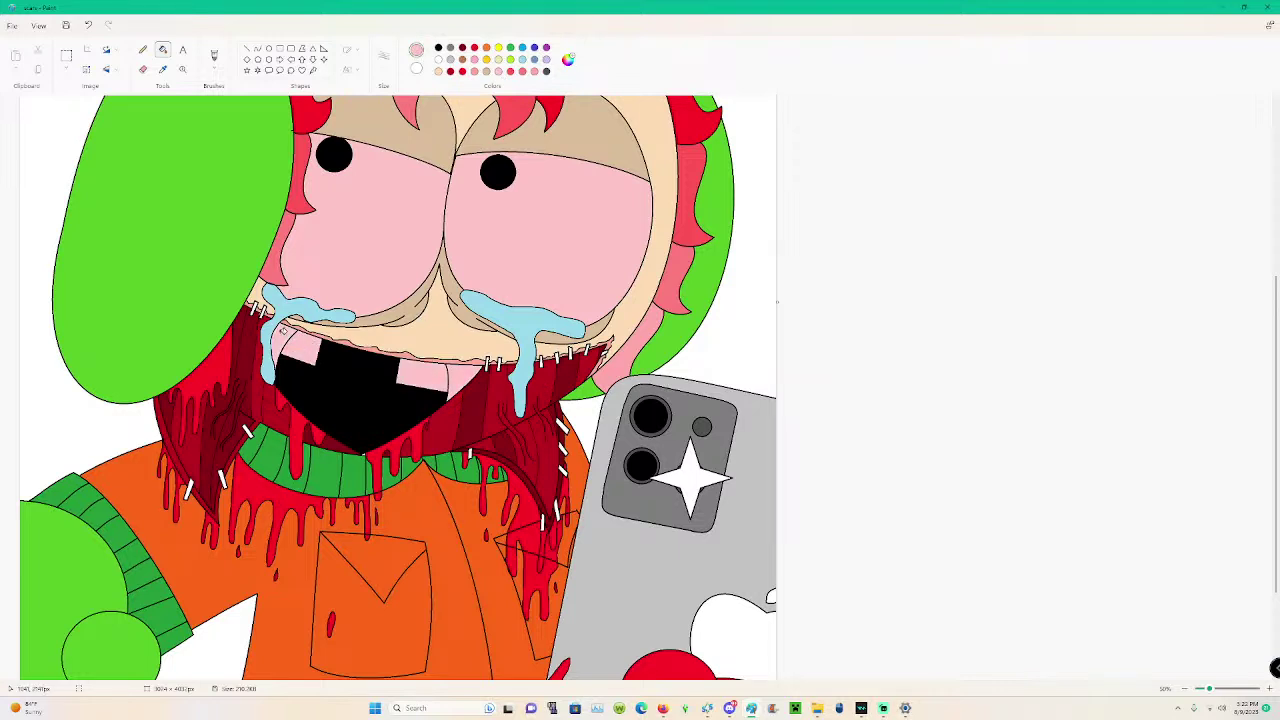
pyautogui.hotkey('ctrl', 'z')
pyautogui.hotkey('ctrl', 'z')
pyautogui.hotkey('ctrl', 'z')
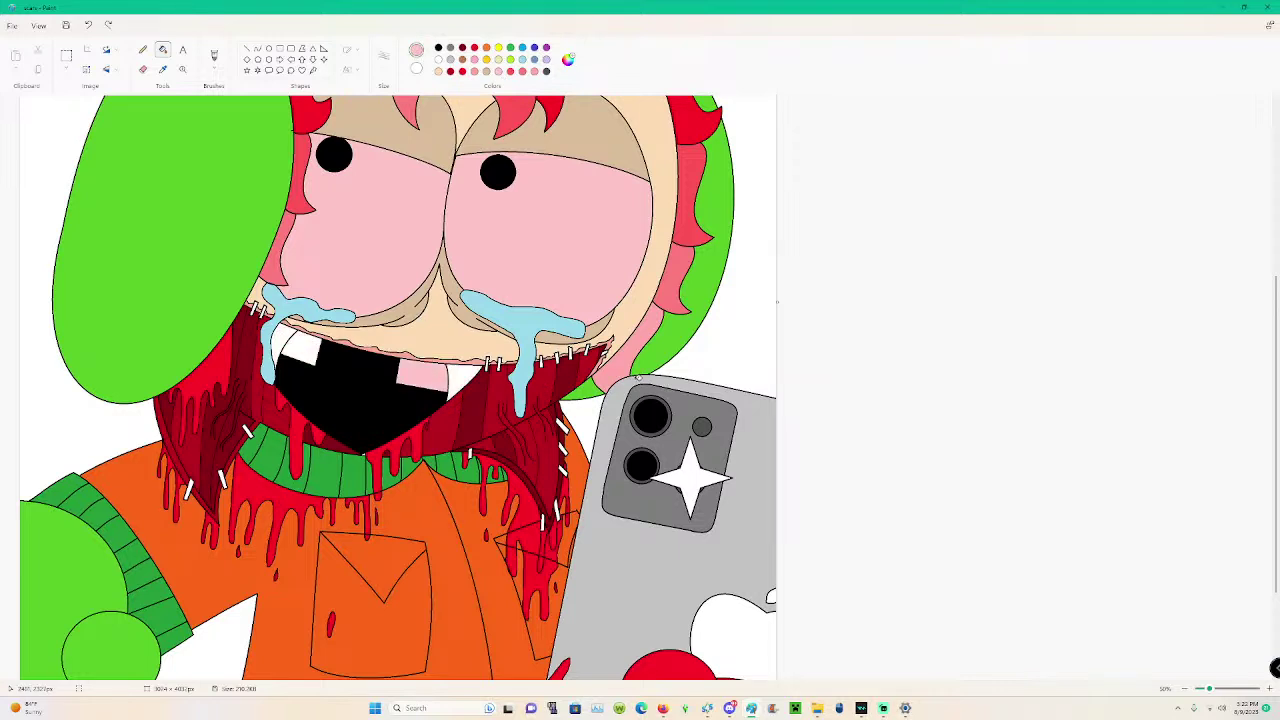
pyautogui.hotkey('ctrl', 'z')
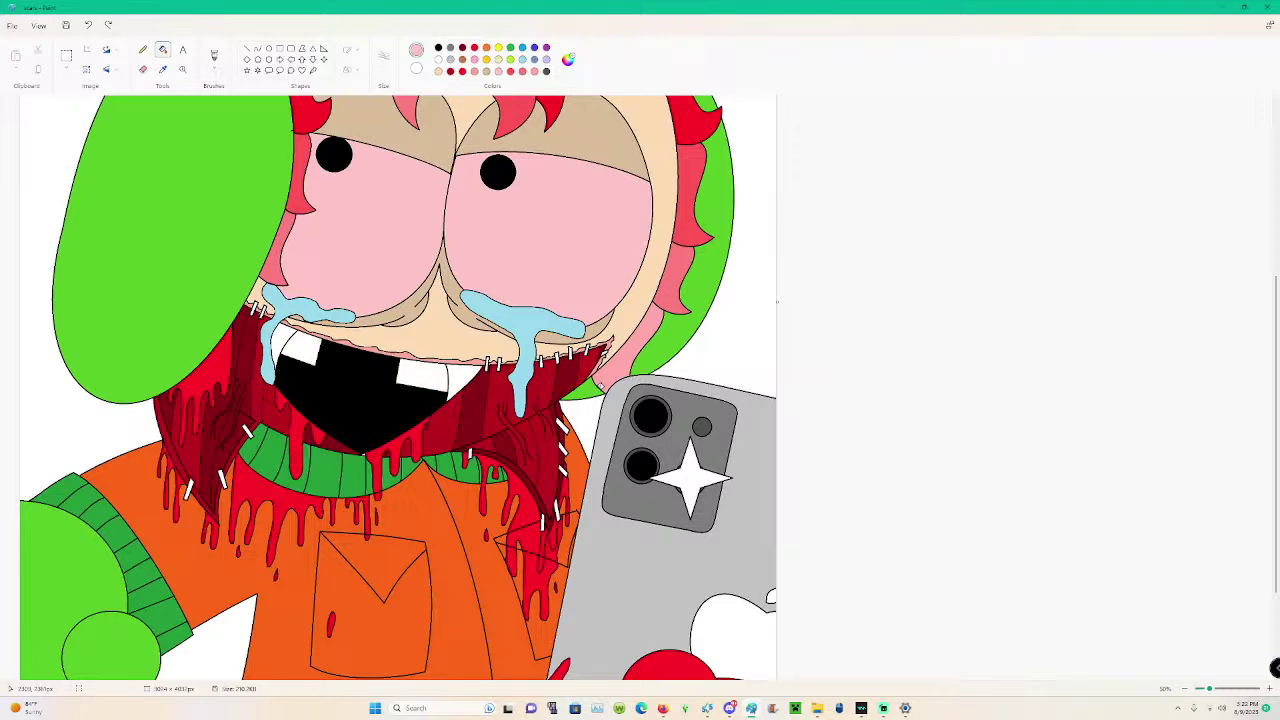
pyautogui.scroll(3, 600, 385)
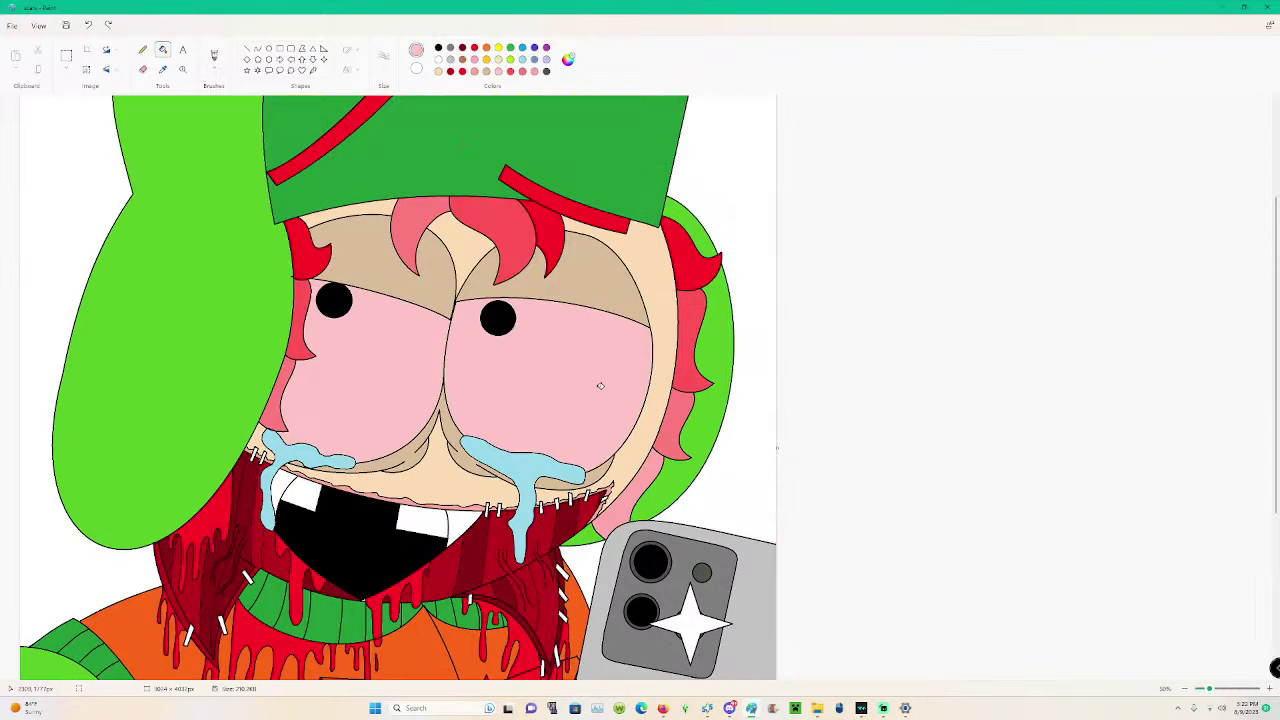
pyautogui.scroll(-6, 600, 385)
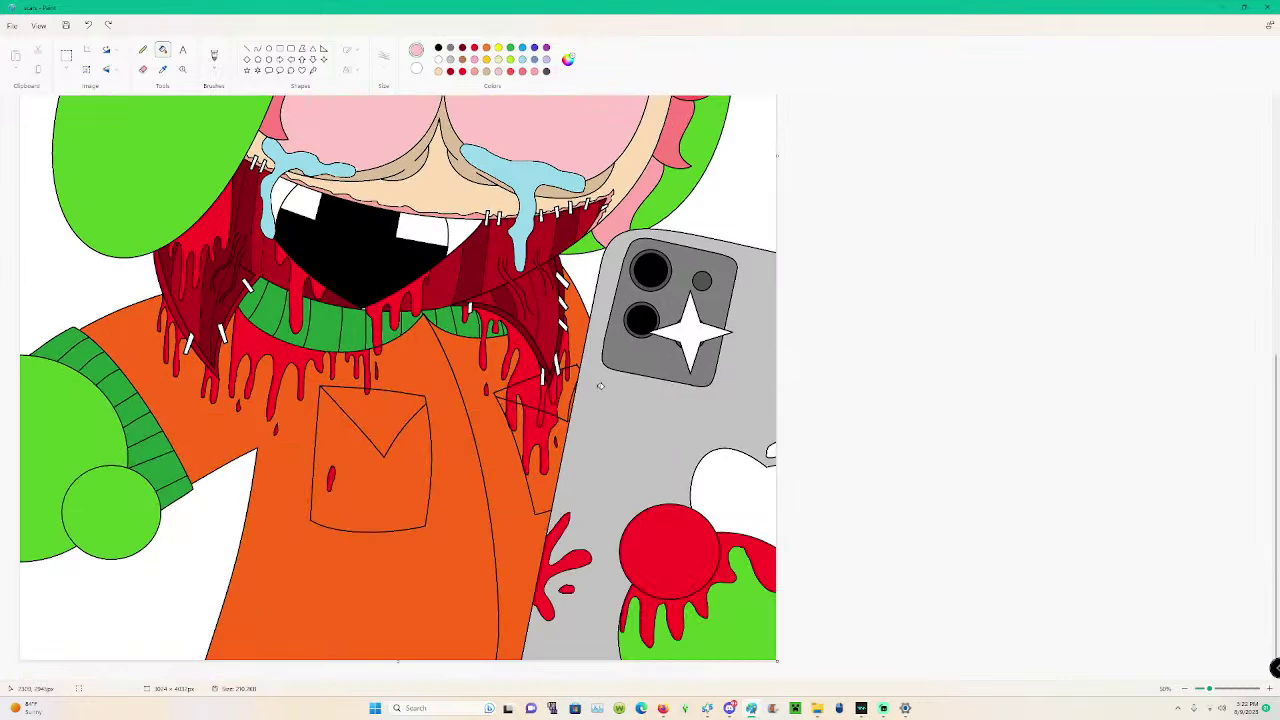
# Step: Fill the phone's logo shape and edge gap grey, save, and zoom out to the whole drawing
pyautogui.scroll(6, 600, 385)
pyautogui.scroll(-6, 600, 385)
pyautogui.click(440, 60)
pyautogui.click(450, 48)
pyautogui.click(744, 478)
pyautogui.click(771, 451)
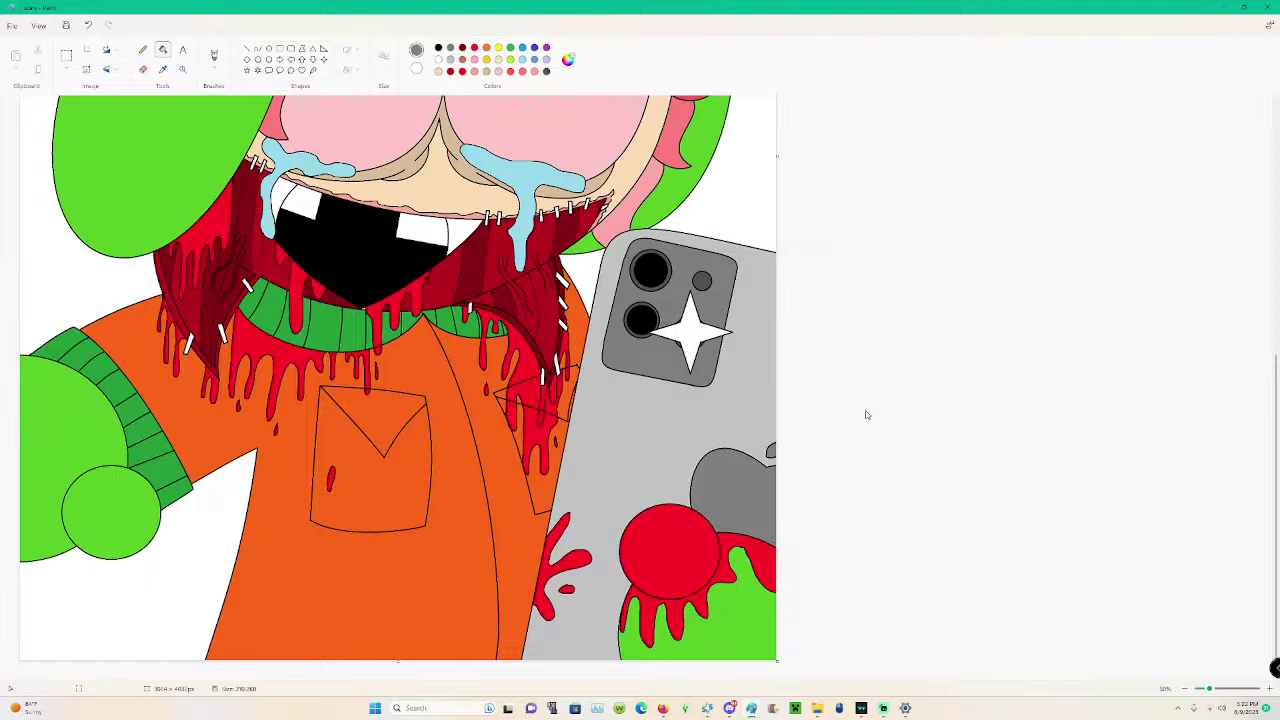
pyautogui.click(66, 24)
pyautogui.click(1184, 688)
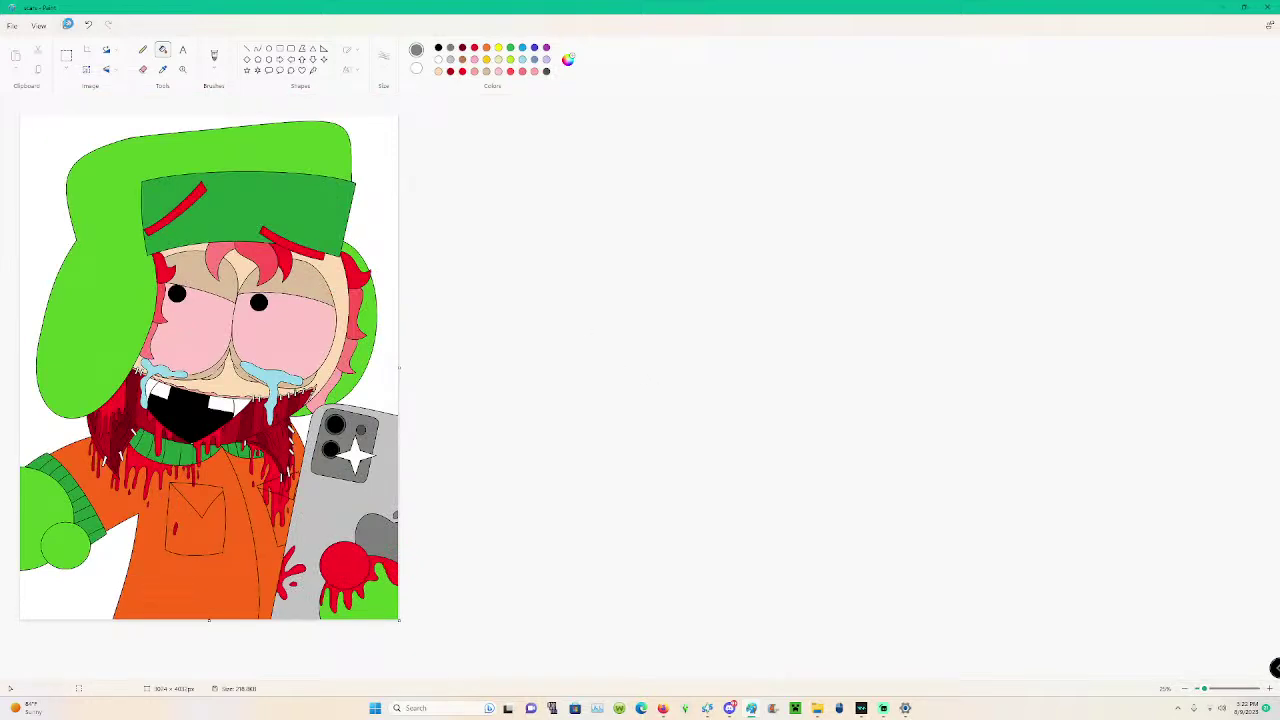
# Step: Switch from the Discord window to the Streamlabs Desktop dashboard
pyautogui.click(752, 708)
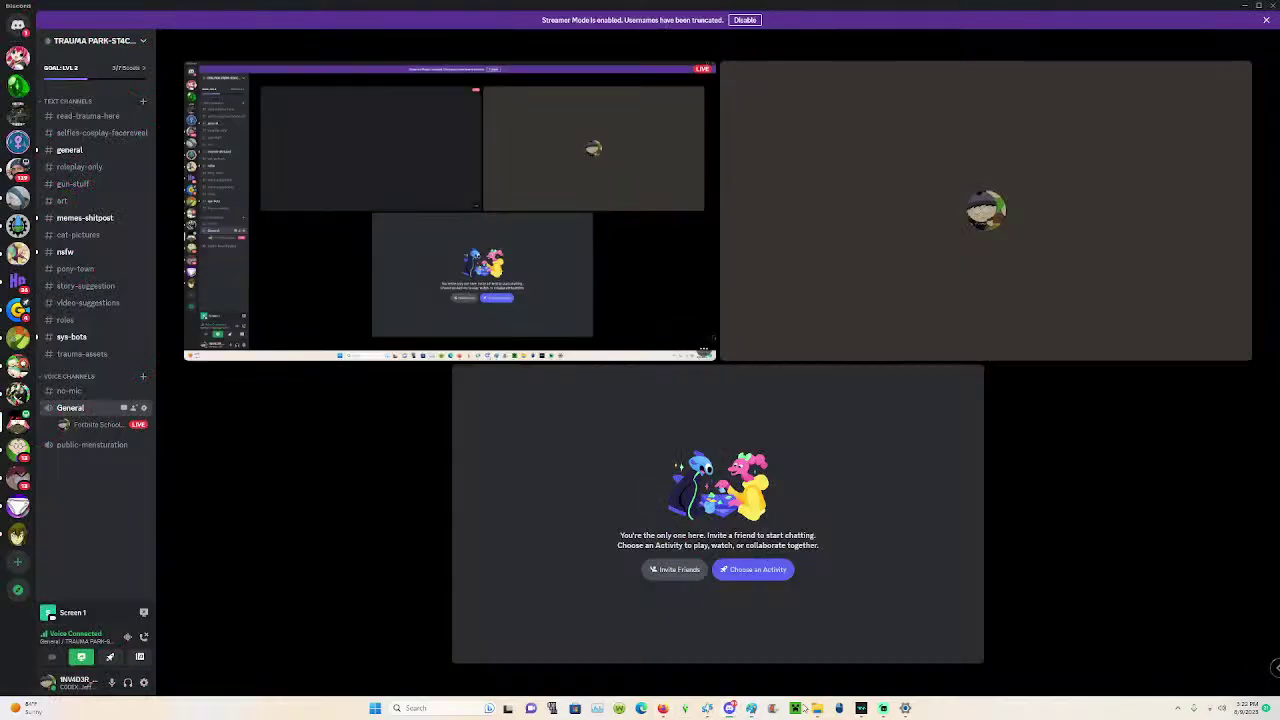
pyautogui.click(883, 708)
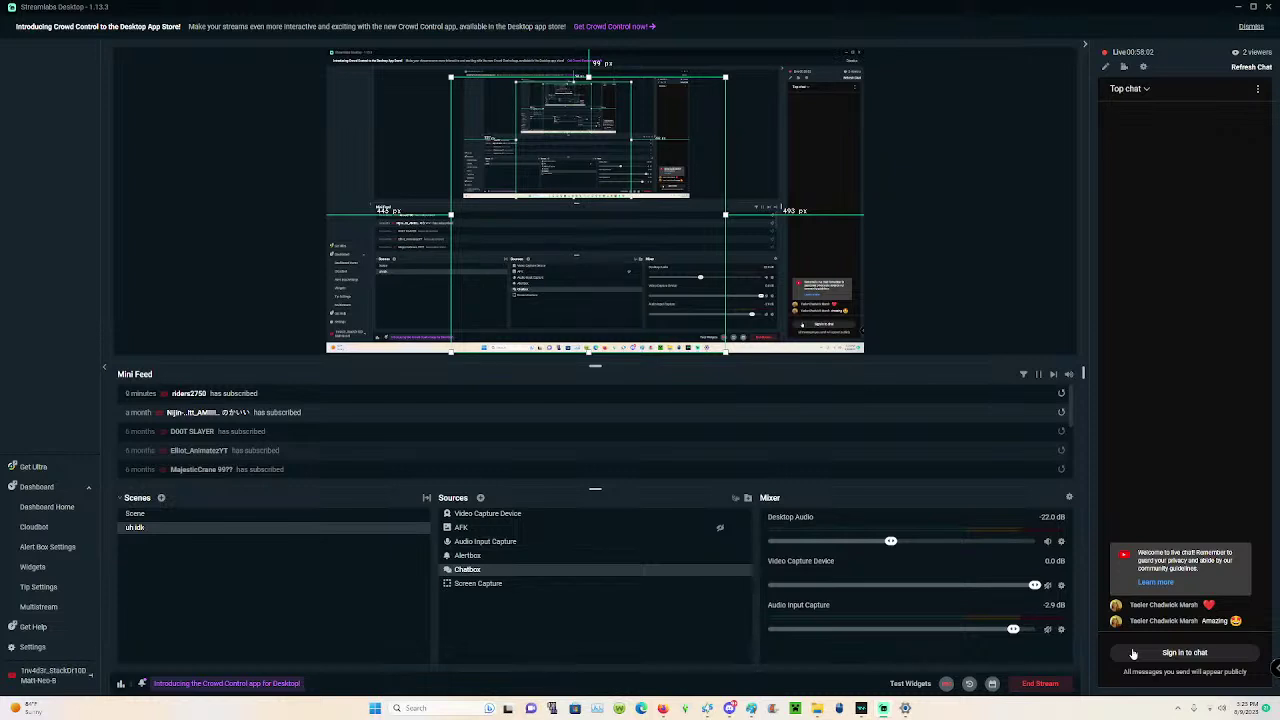
# Step: Sign in to the stream chat, unmute Audio Input Capture, and go back to Paint
pyautogui.click(1133, 654)
pyautogui.click(1046, 631)
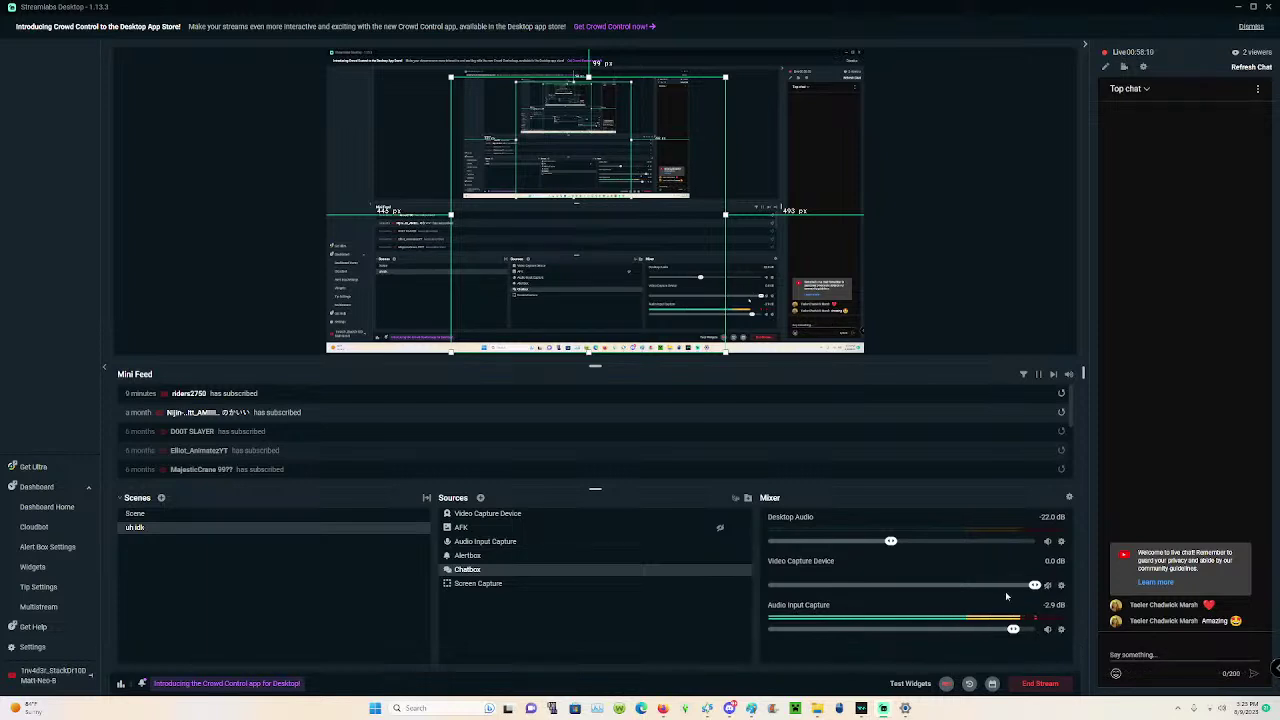
pyautogui.click(751, 708)
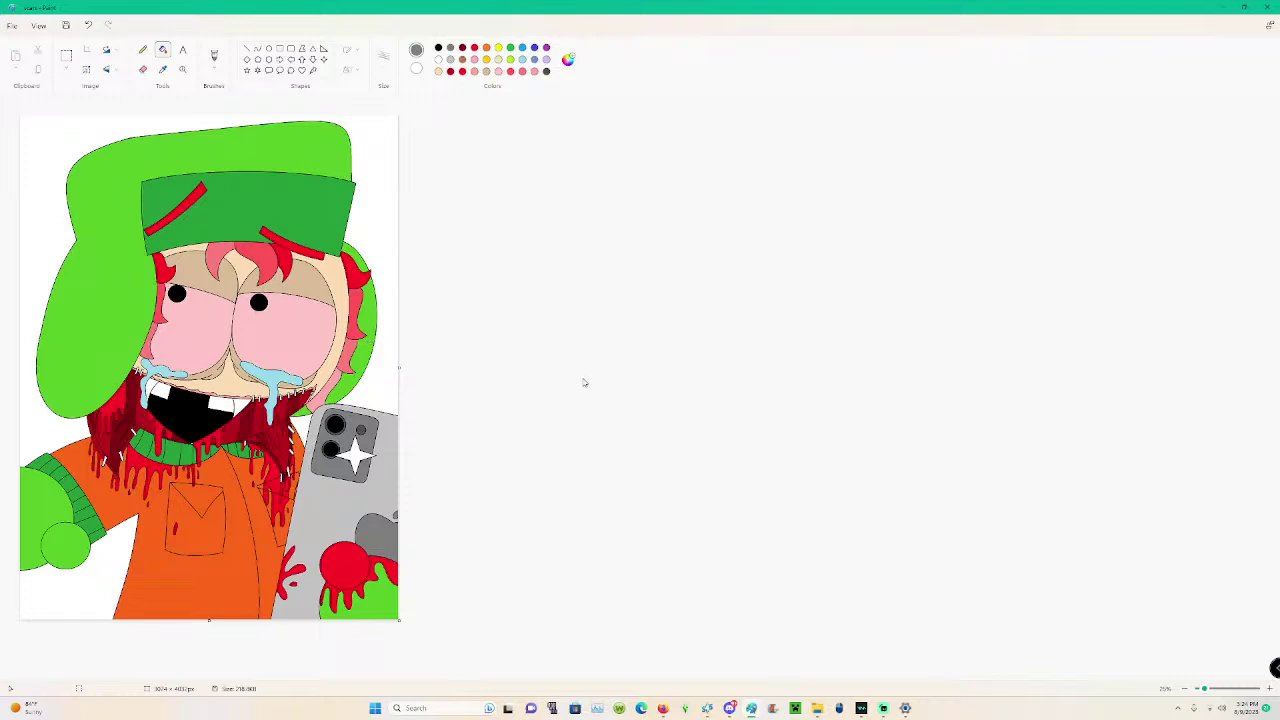
# Step: Check the stream, then zoom the Paint drawing to 100% on the mouth
pyautogui.click(884, 708)
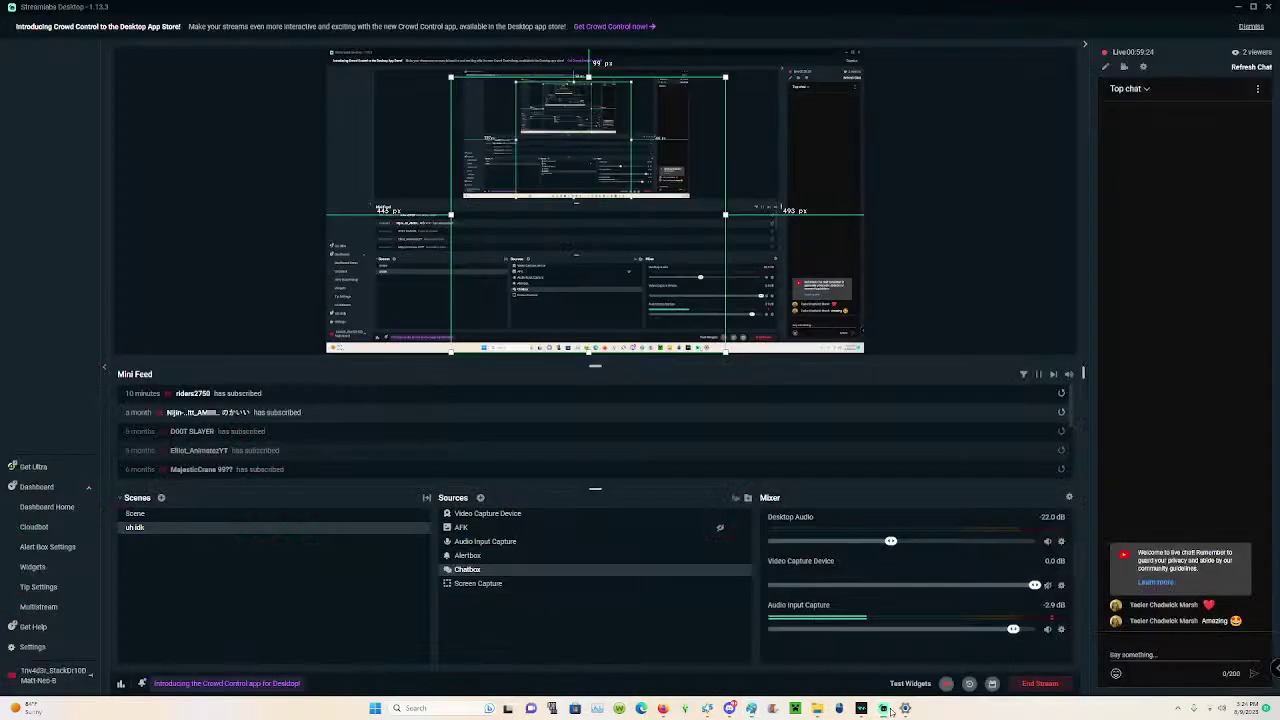
pyautogui.click(751, 708)
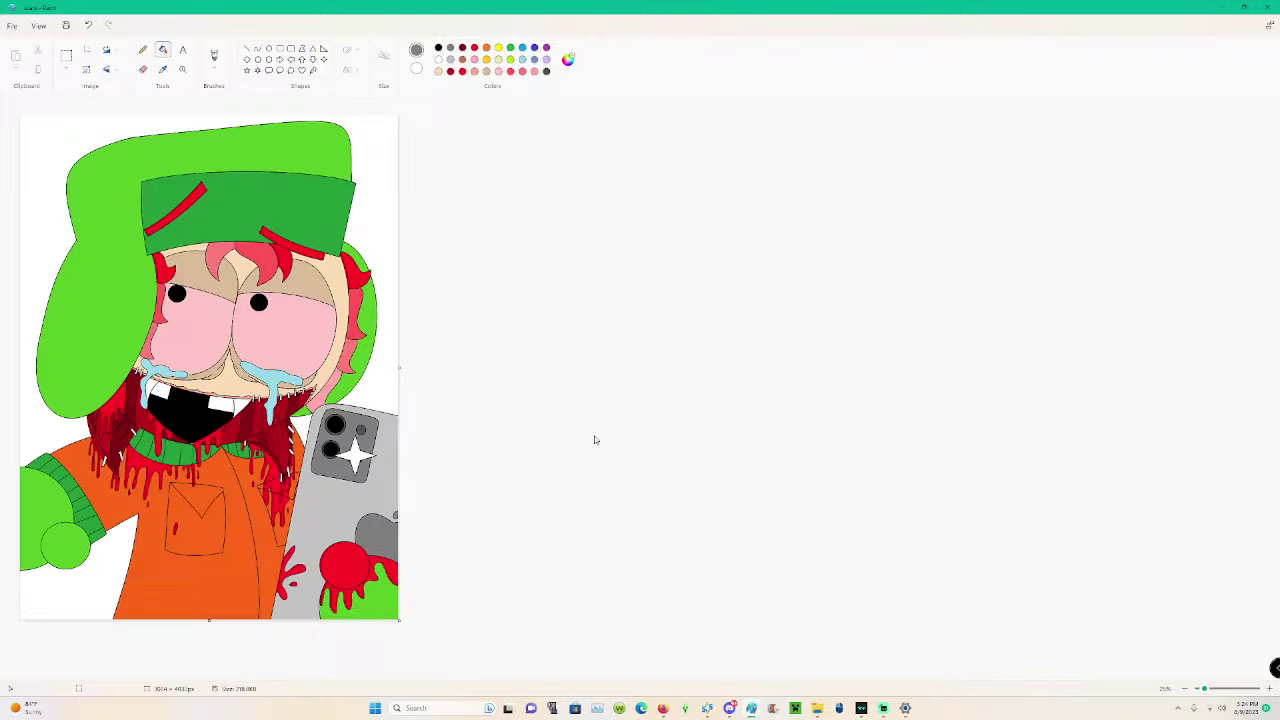
pyautogui.click(1269, 688)
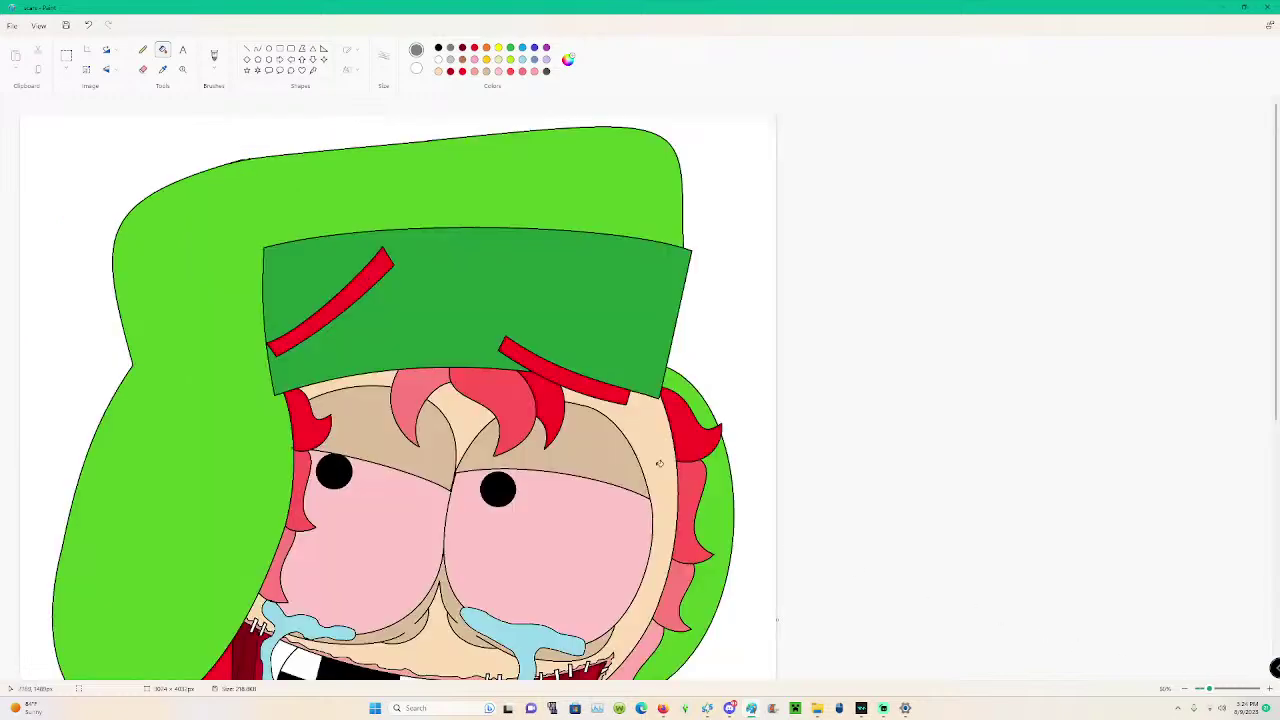
pyautogui.scroll(-5, 1051, 594)
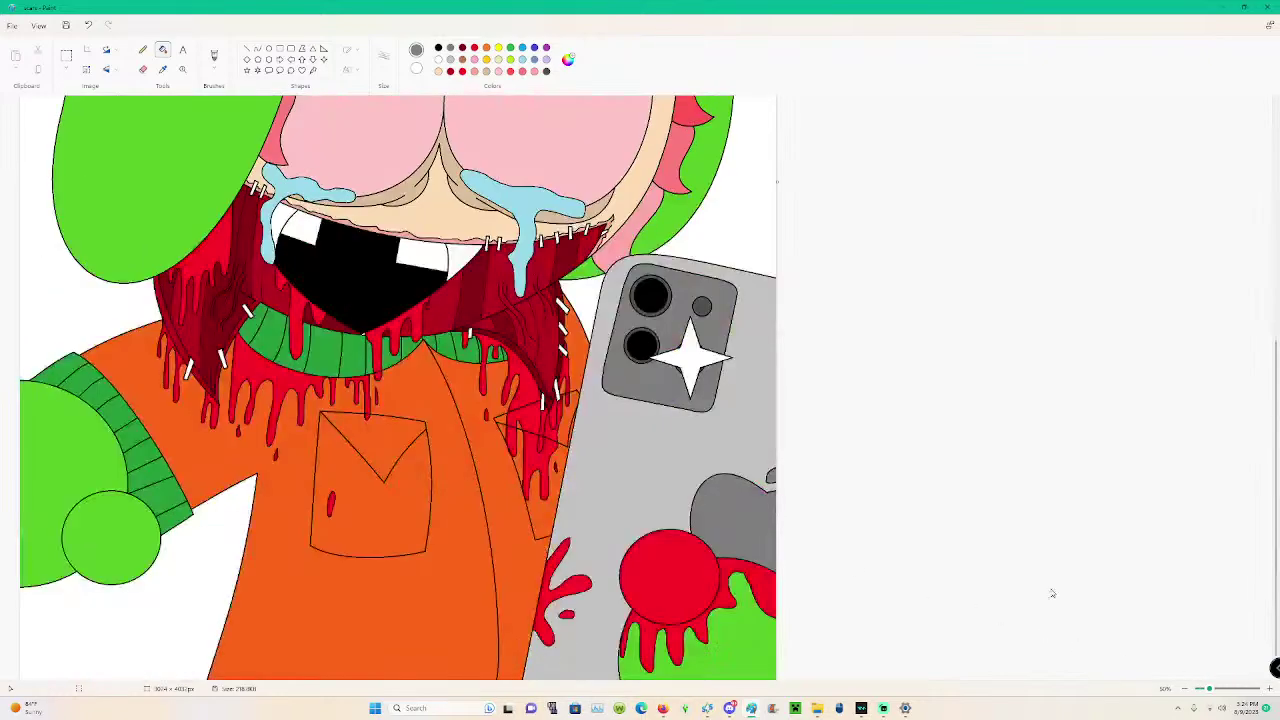
pyautogui.click(1269, 688)
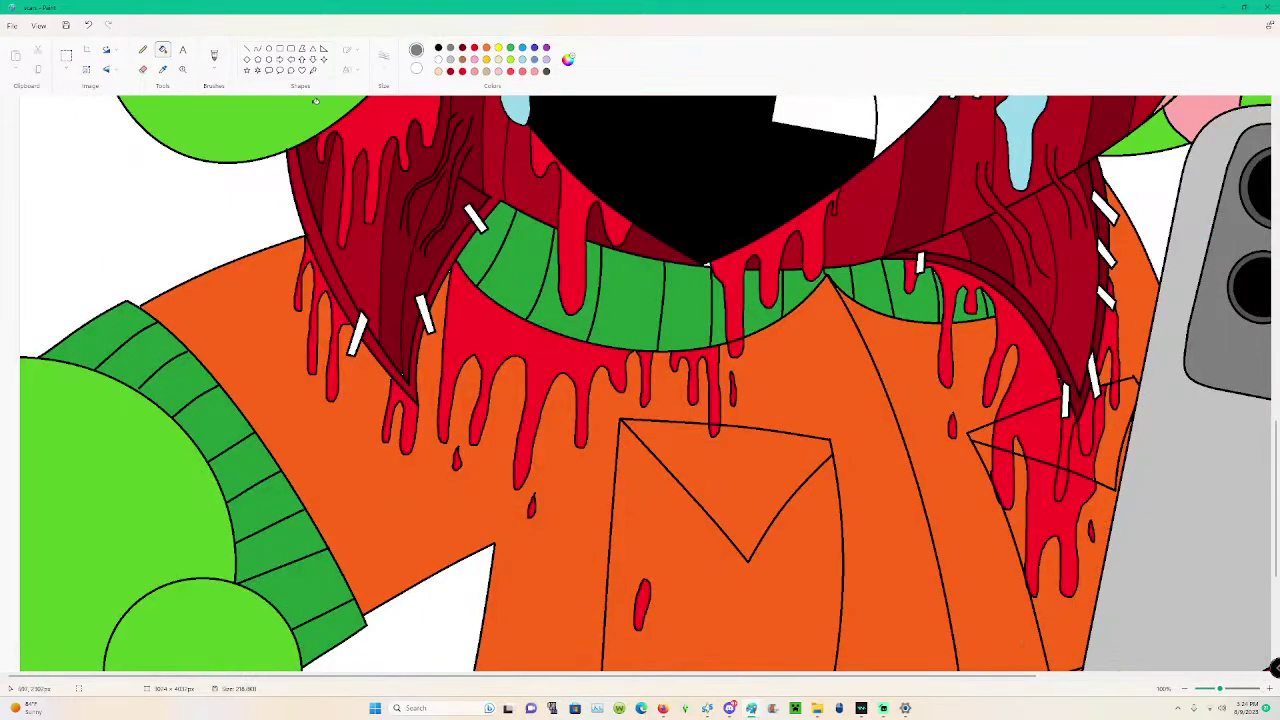
# Step: Draw a small black pencil loop on the green collar
pyautogui.click(143, 49)
pyautogui.click(437, 48)
pyautogui.moveTo(655, 350)
pyautogui.mouseDown()
pyautogui.moveTo(666, 329)
pyautogui.moveTo(676, 346)
pyautogui.mouseUp()
# Step: Sample the blood red and fill each green collar segment with it
pyautogui.click(162, 69)
pyautogui.click(461, 271)
pyautogui.click(162, 49)
pyautogui.click(487, 254)
pyautogui.click(530, 272)
pyautogui.click(576, 306)
pyautogui.click(606, 300)
pyautogui.click(644, 302)
pyautogui.click(687, 302)
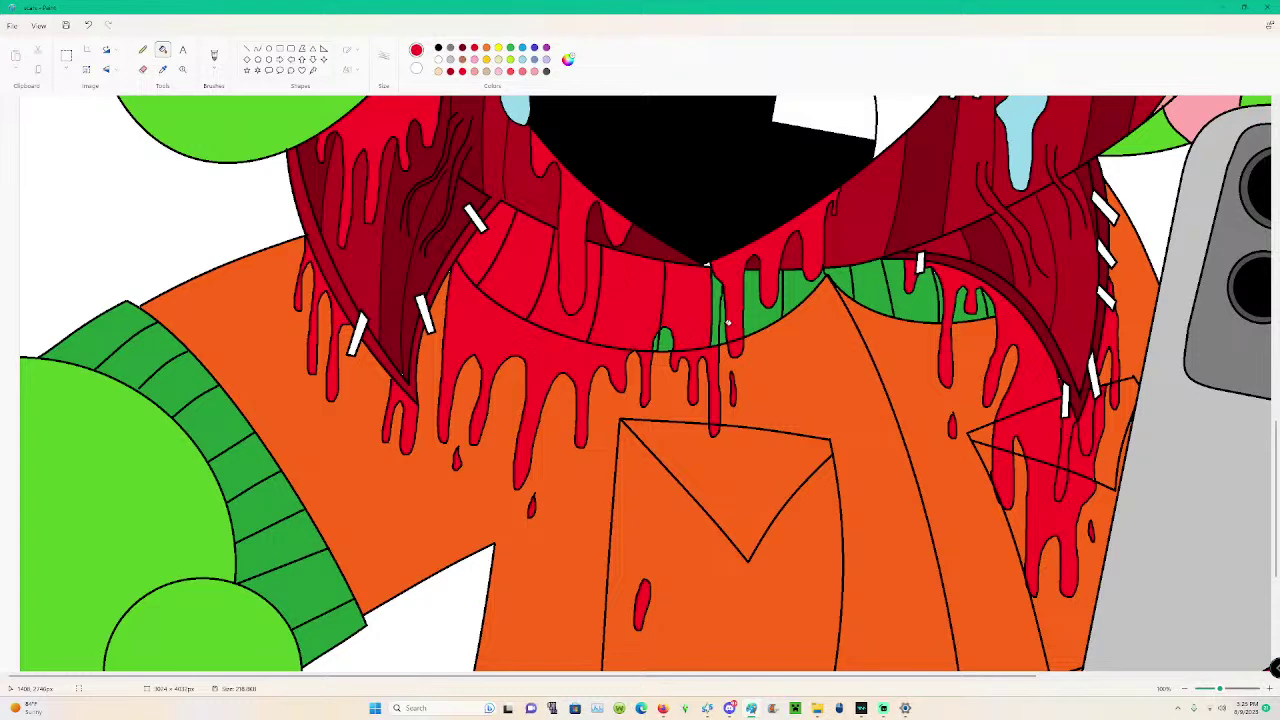
pyautogui.click(716, 300)
# Step: Inspect the sampled red in the custom colour editor, then look over the drawing
pyautogui.click(567, 60)
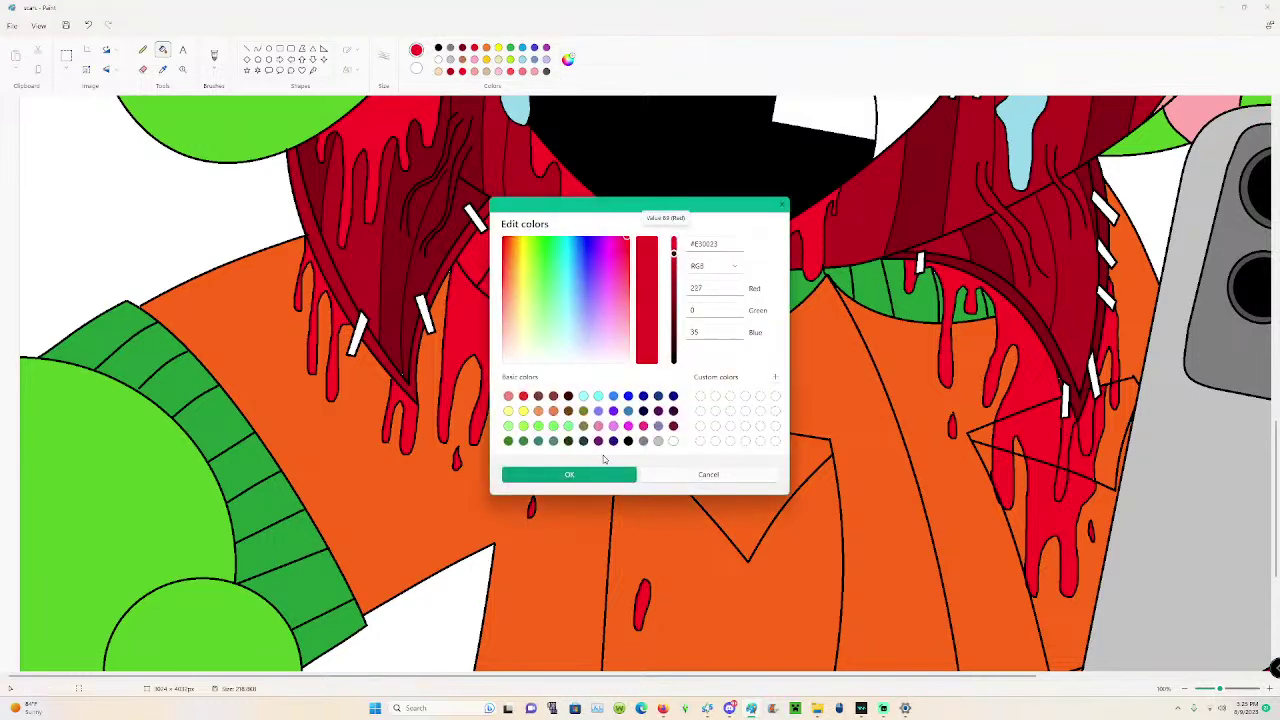
pyautogui.click(602, 474)
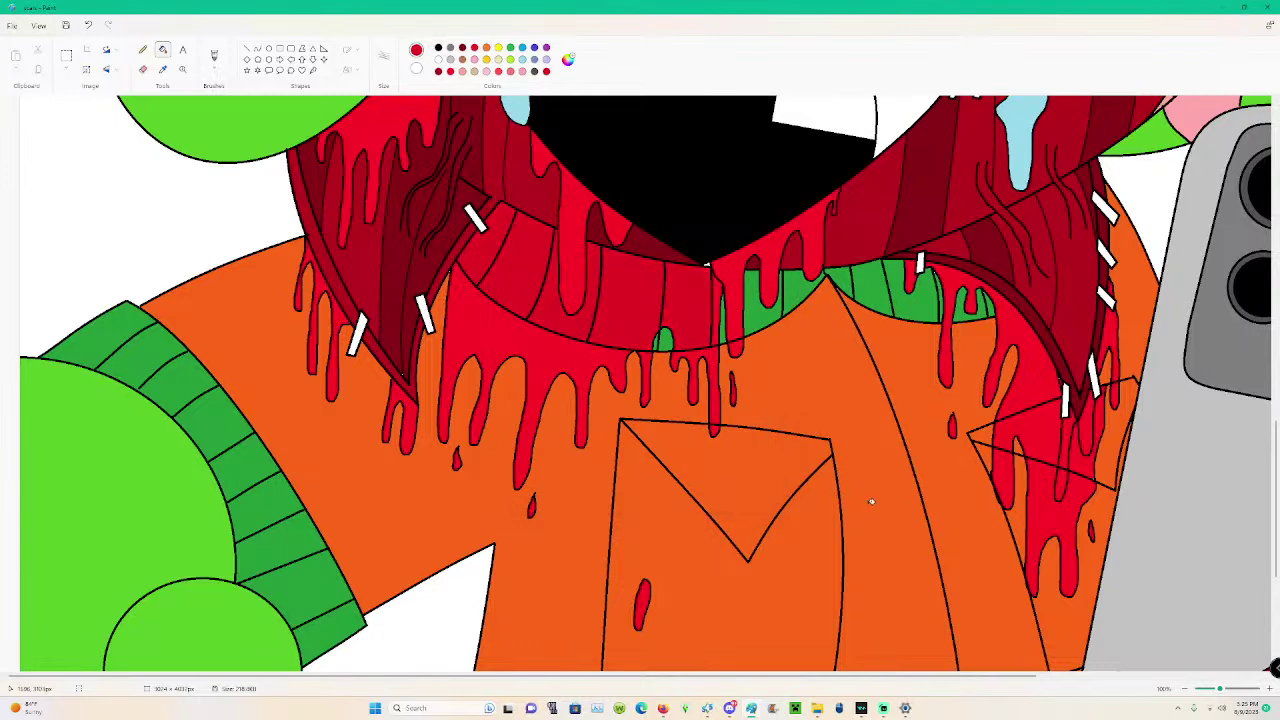
pyautogui.scroll(3, 871, 500)
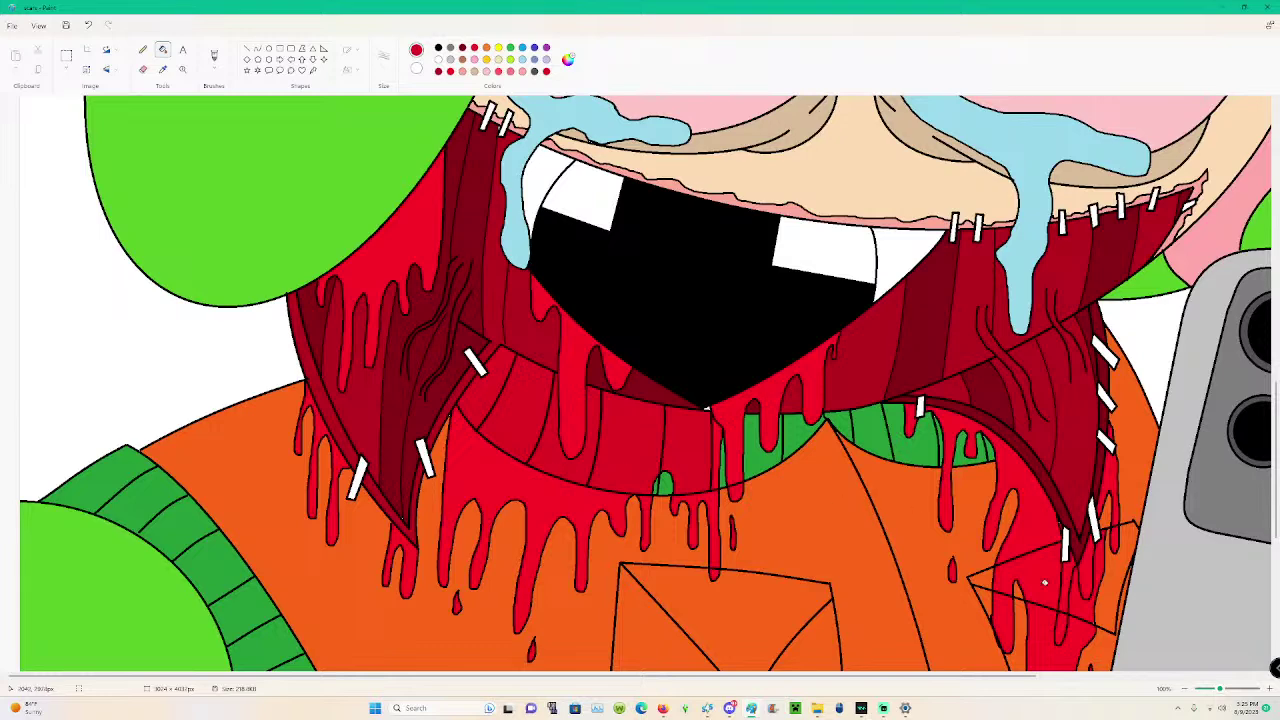
pyautogui.moveTo(1219, 690); pyautogui.dragTo(1208, 690)
pyautogui.scroll(6, 688, 336)
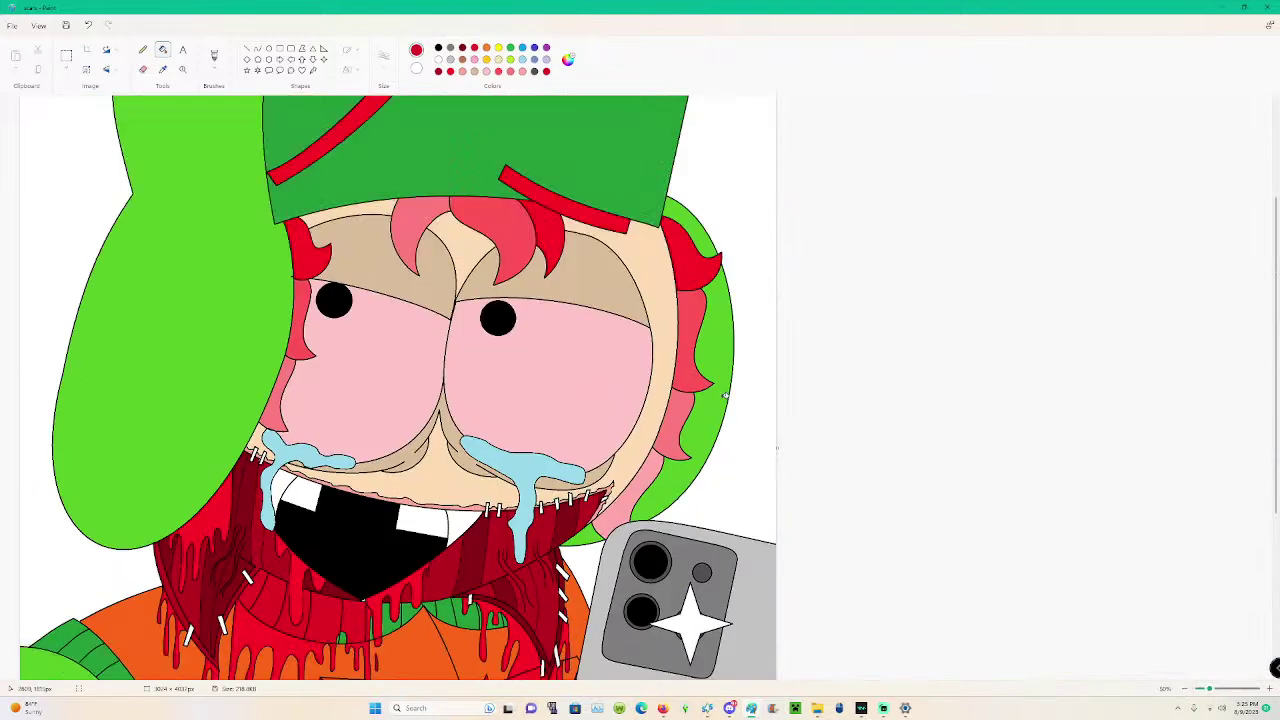
pyautogui.scroll(3, 522, 228)
pyautogui.scroll(-9, 521, 229)
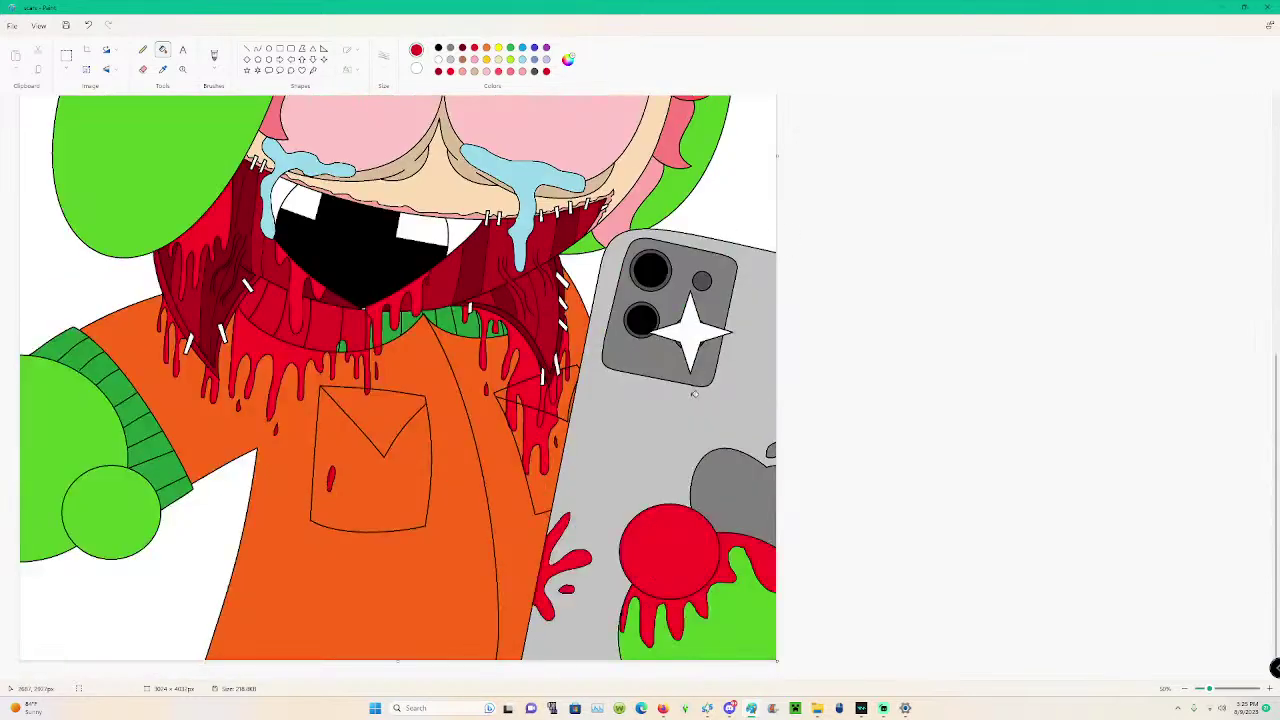
pyautogui.scroll(3, 535, 505)
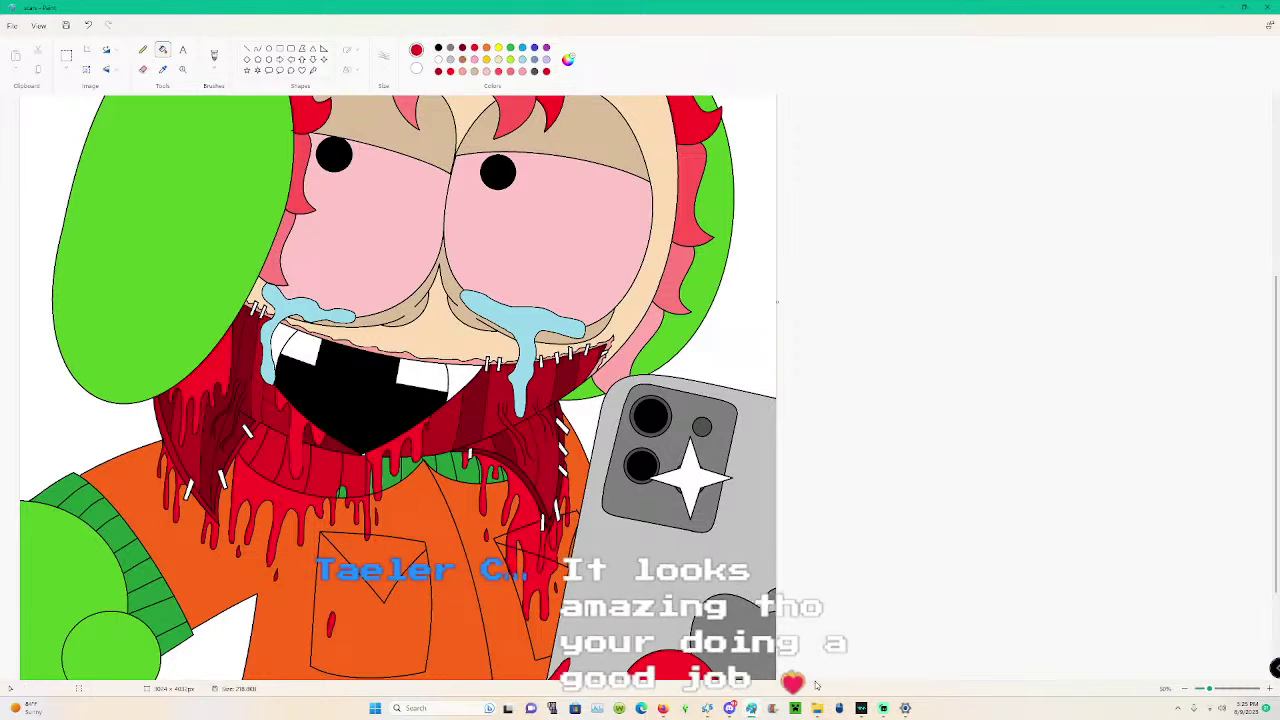
# Step: Glance at the Discord voice channel and the Streamlabs stream, then return to Paint
pyautogui.click(729, 709)
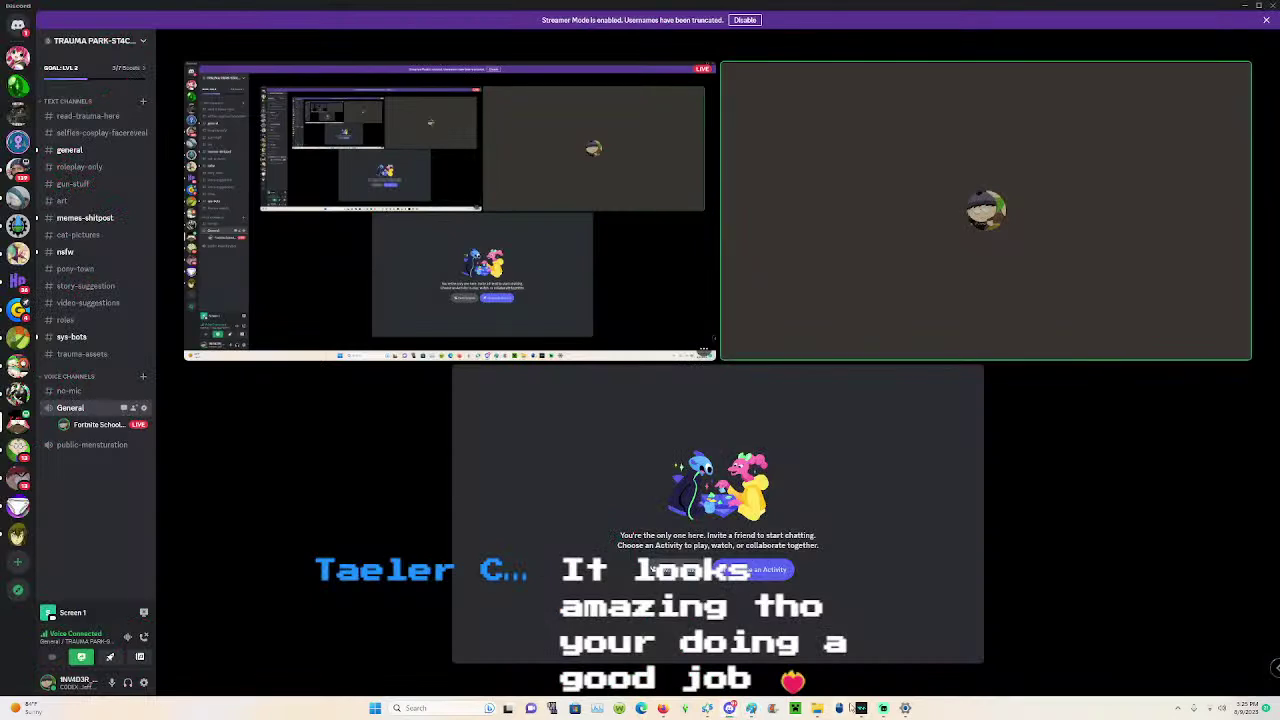
pyautogui.click(884, 709)
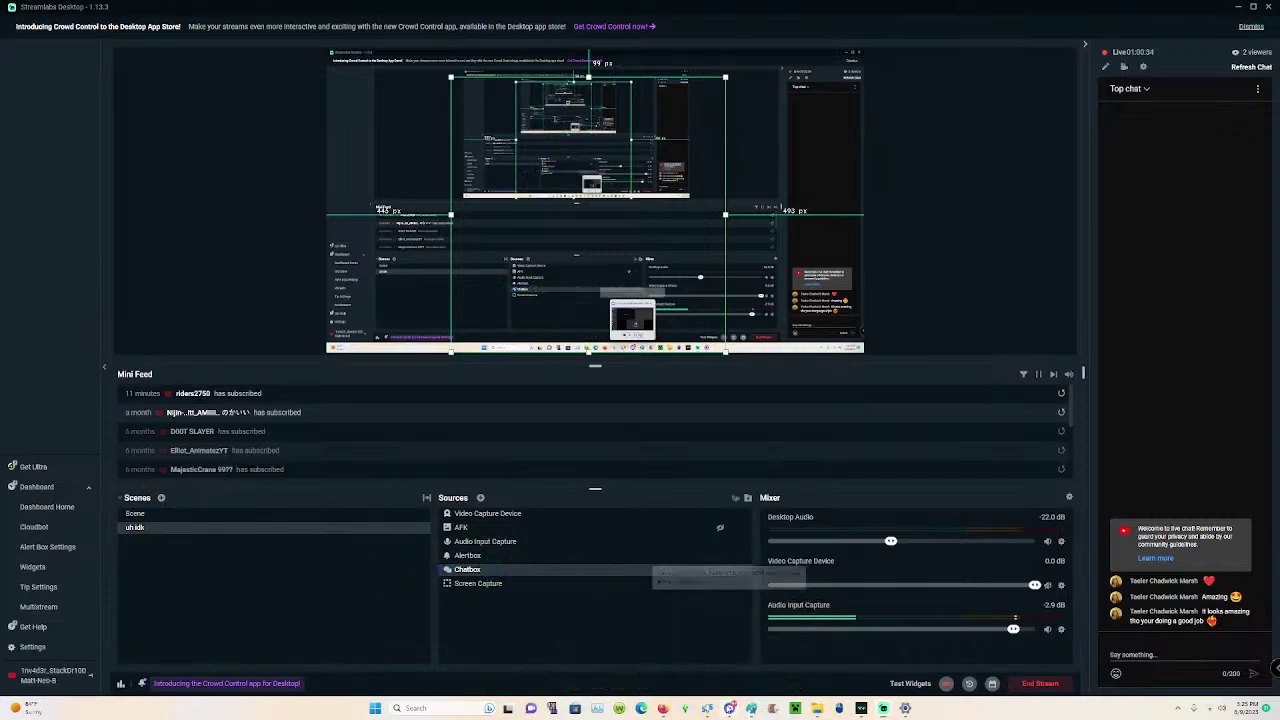
pyautogui.click(772, 708)
pyautogui.click(752, 708)
# Step: Scroll over the drawing and select the Curve tool with black as the colour
pyautogui.scroll(5, 680, 583)
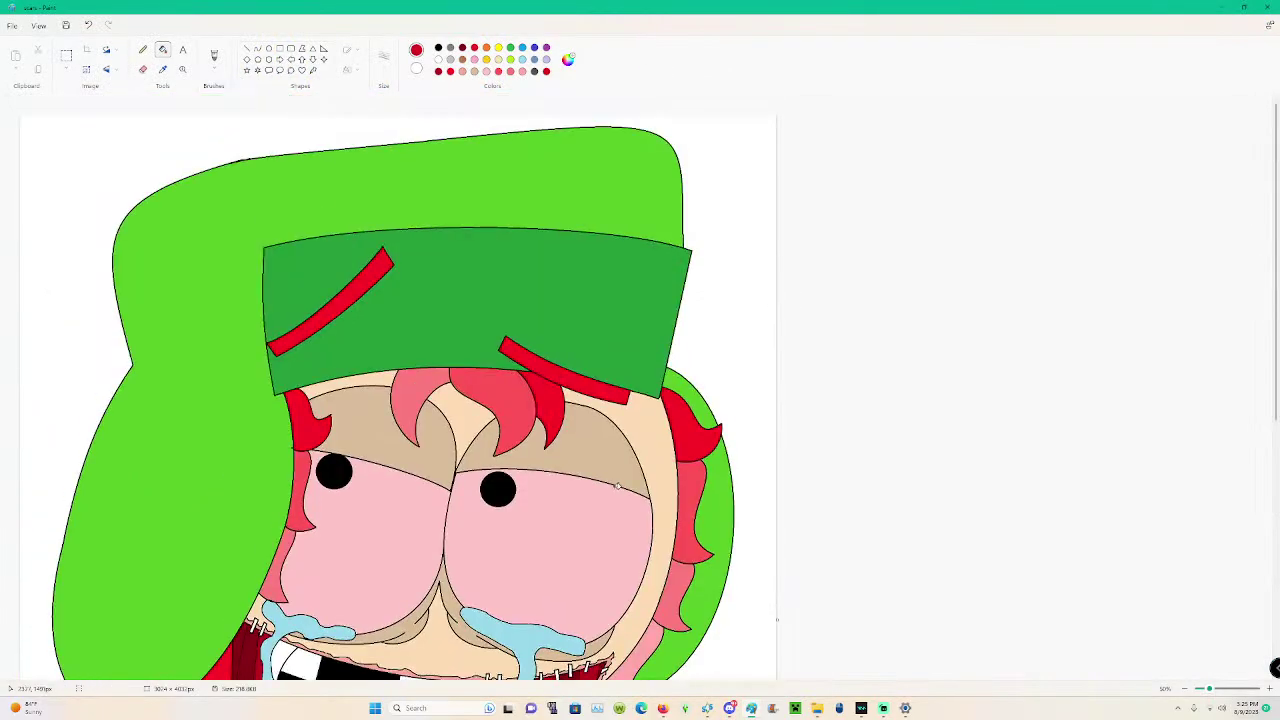
pyautogui.scroll(-5, 600, 385)
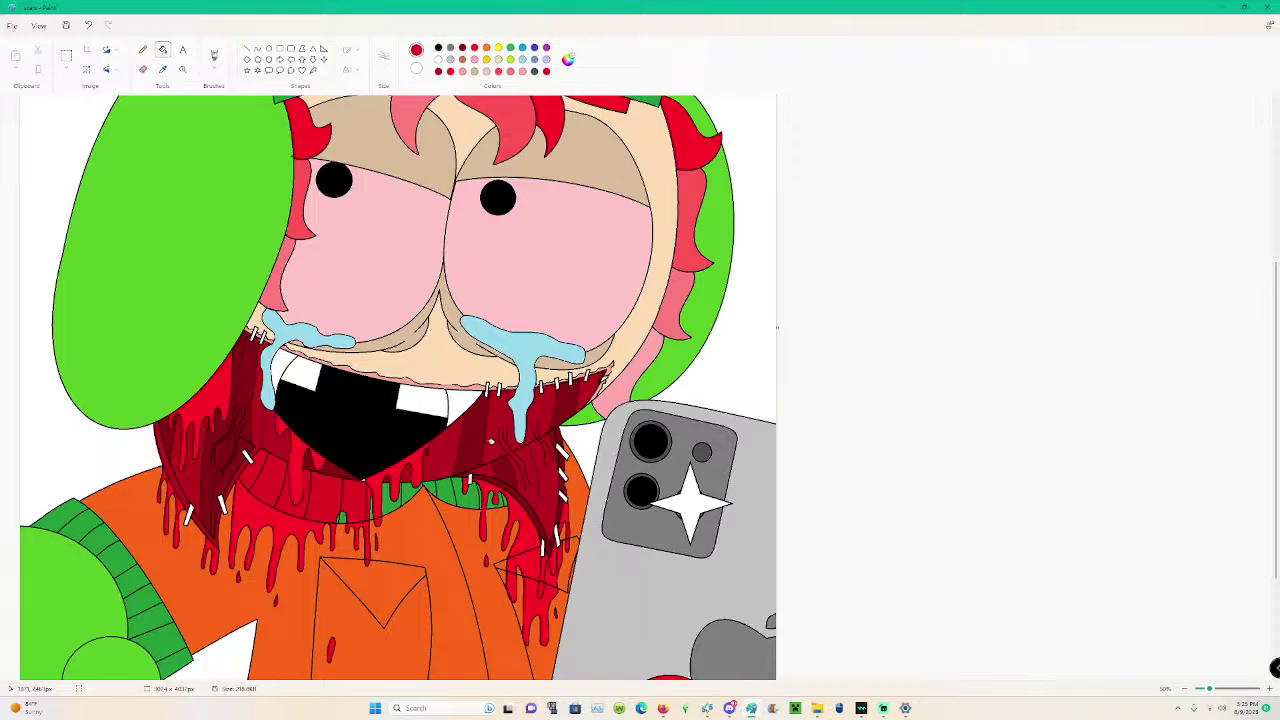
pyautogui.scroll(4, 410, 456)
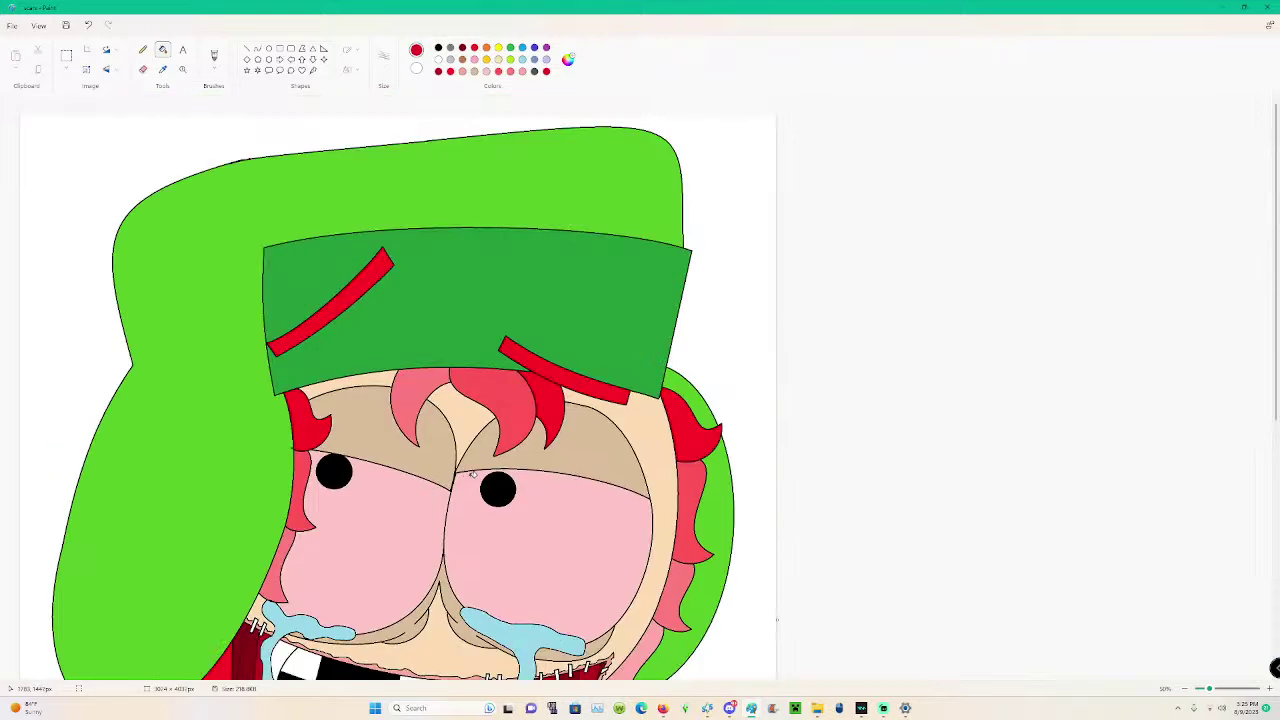
pyautogui.scroll(-2, 466, 475)
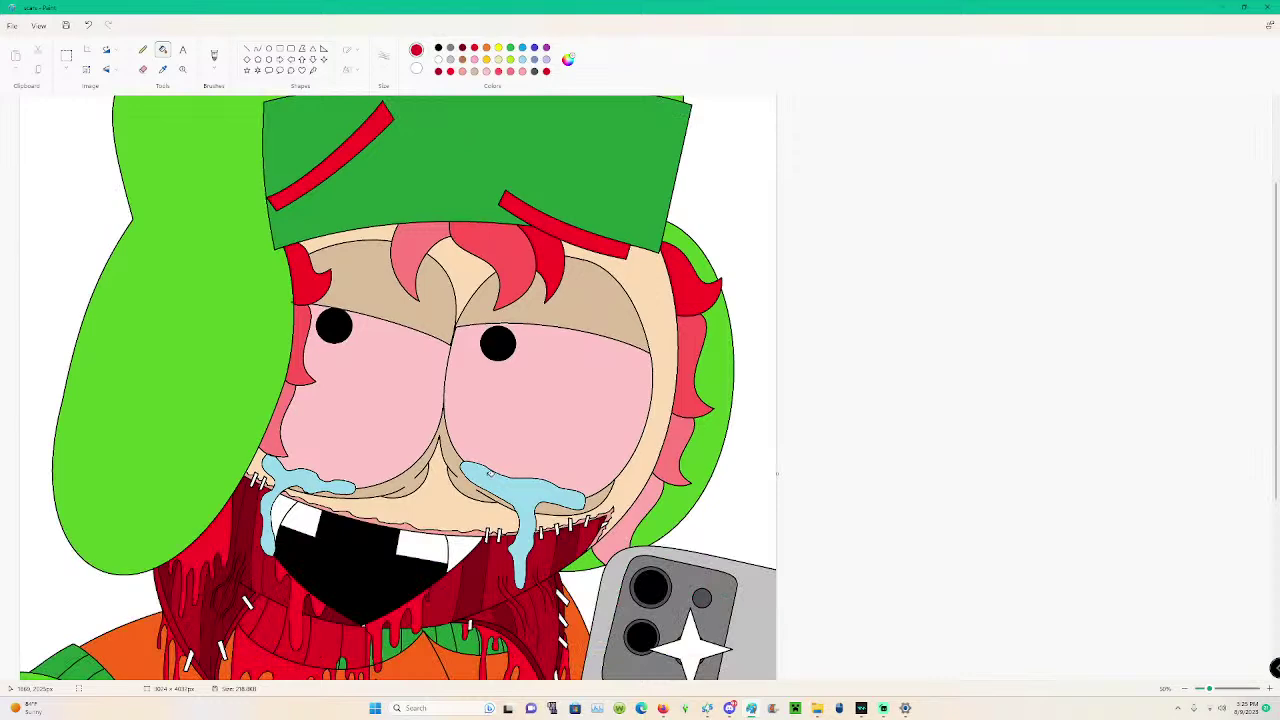
pyautogui.scroll(-3, 477, 508)
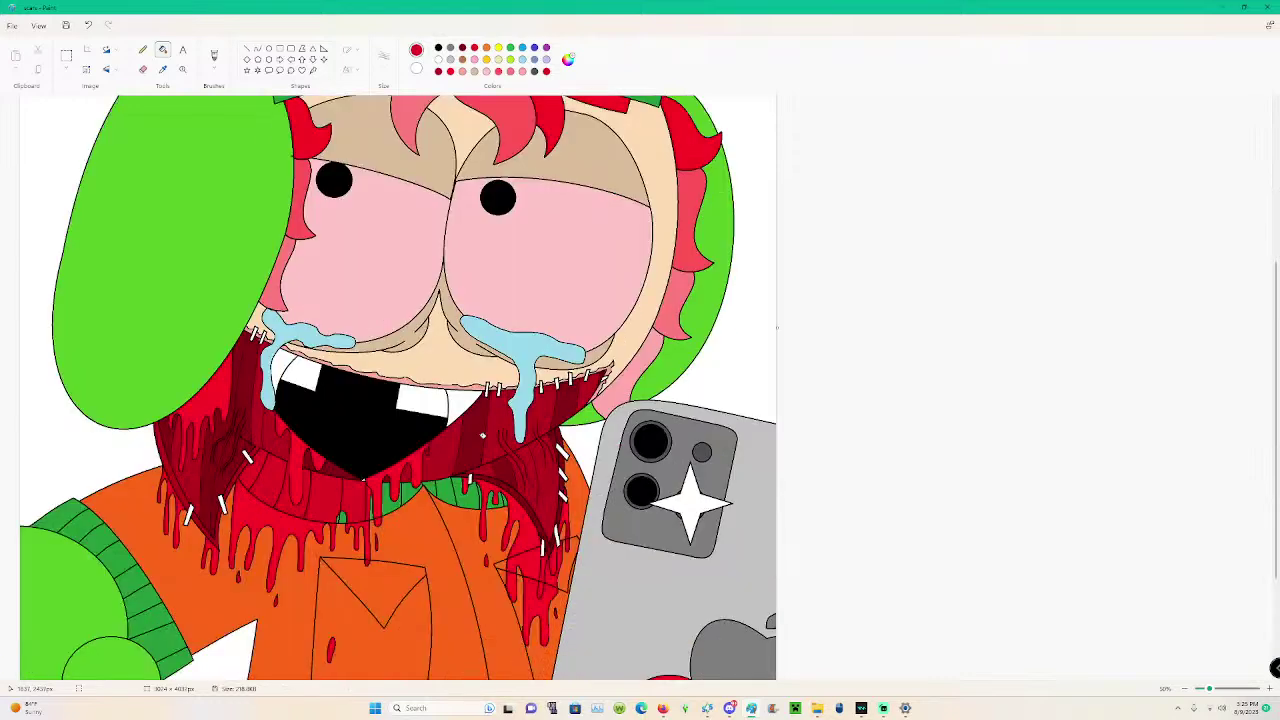
pyautogui.scroll(6, 482, 436)
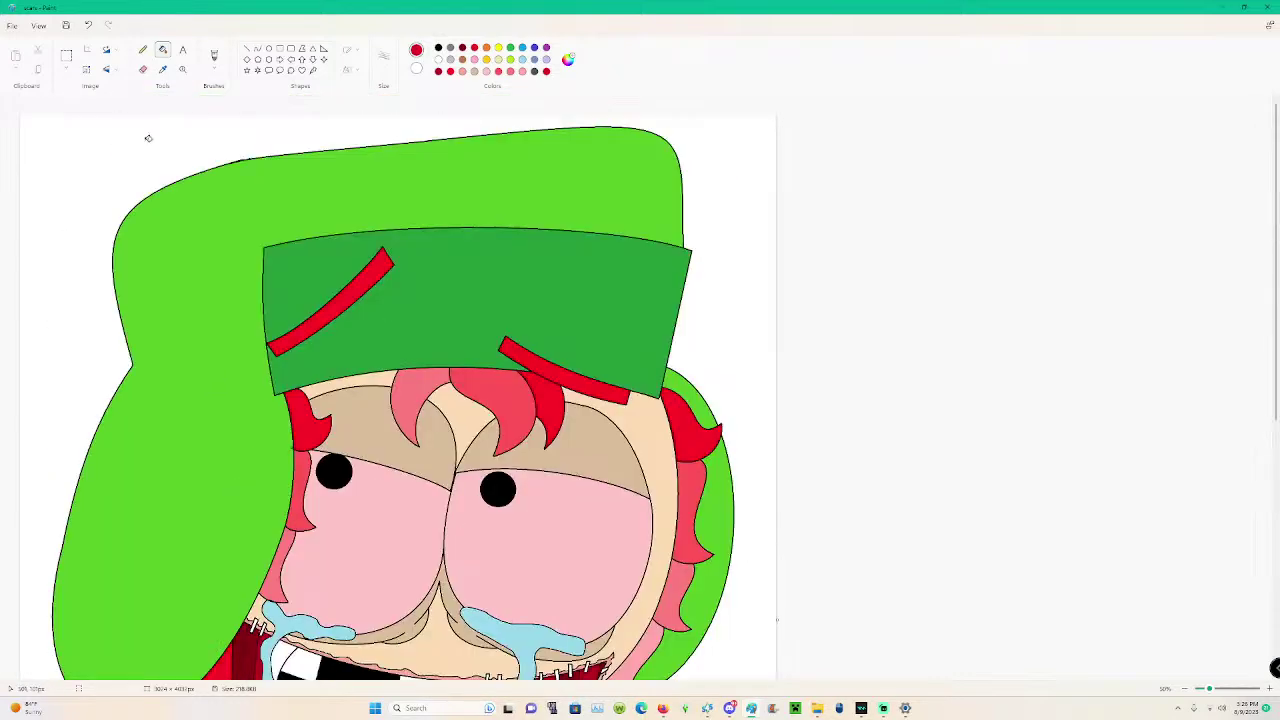
pyautogui.click(258, 48)
pyautogui.click(439, 49)
# Step: Review the whole canvas again, then switch to the web browser
pyautogui.scroll(-6, 597, 407)
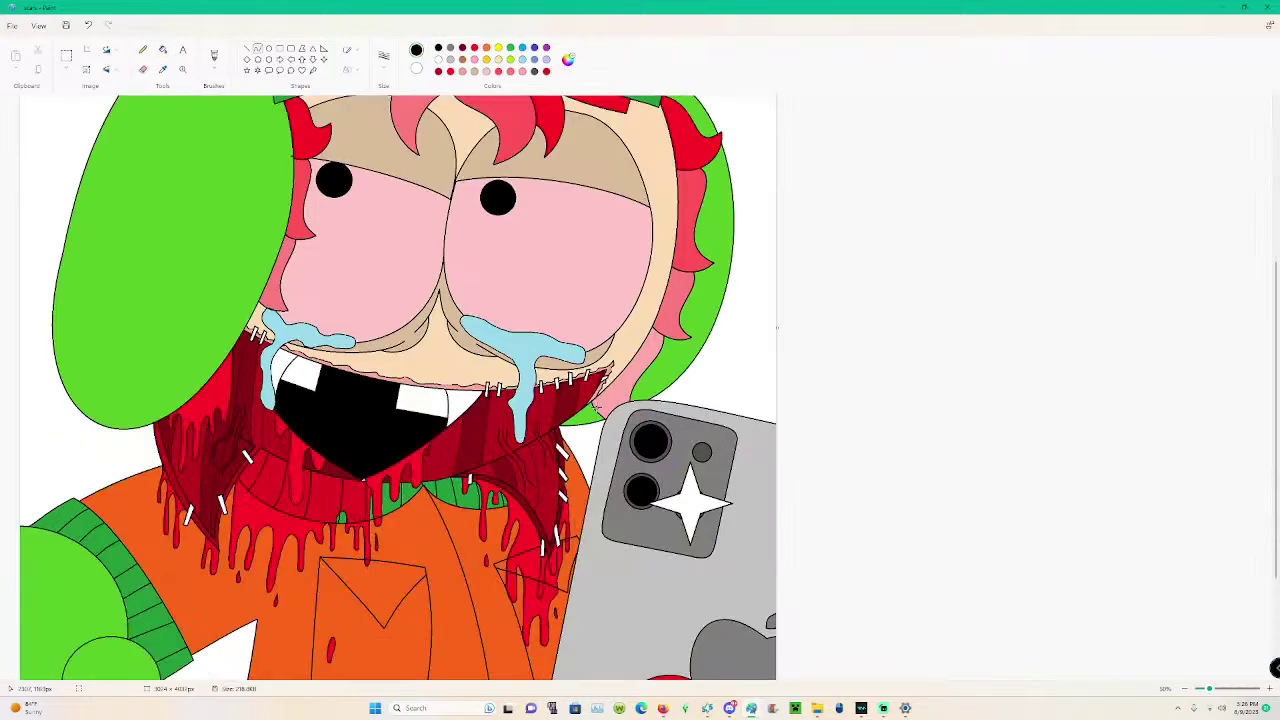
pyautogui.scroll(-3, 597, 407)
pyautogui.scroll(9, 596, 407)
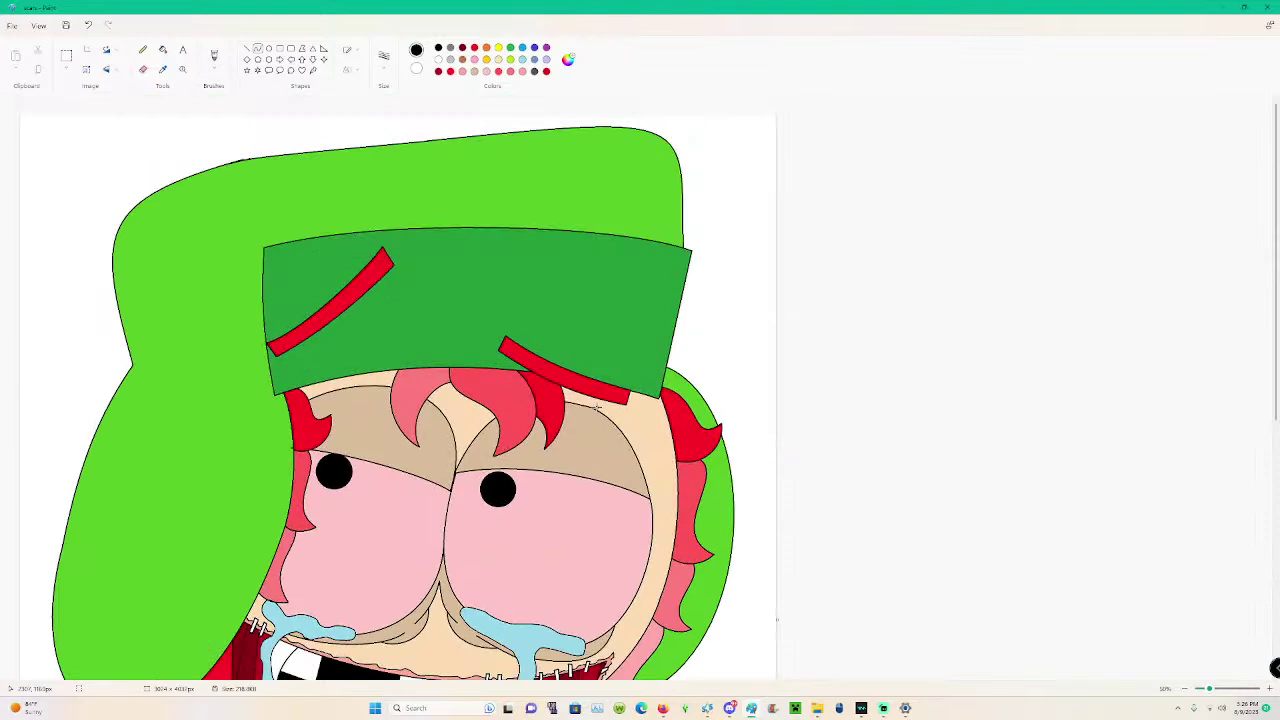
pyautogui.scroll(-6, 597, 407)
pyautogui.scroll(-3, 707, 487)
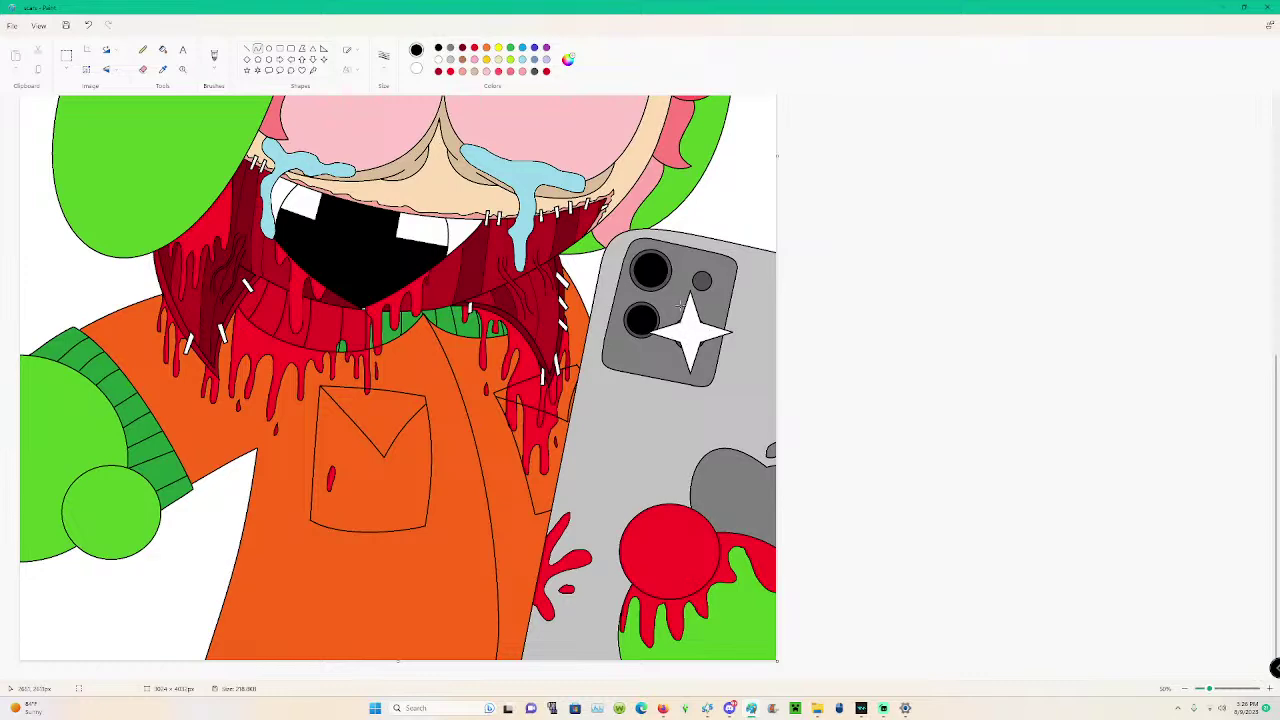
pyautogui.scroll(2, 690, 337)
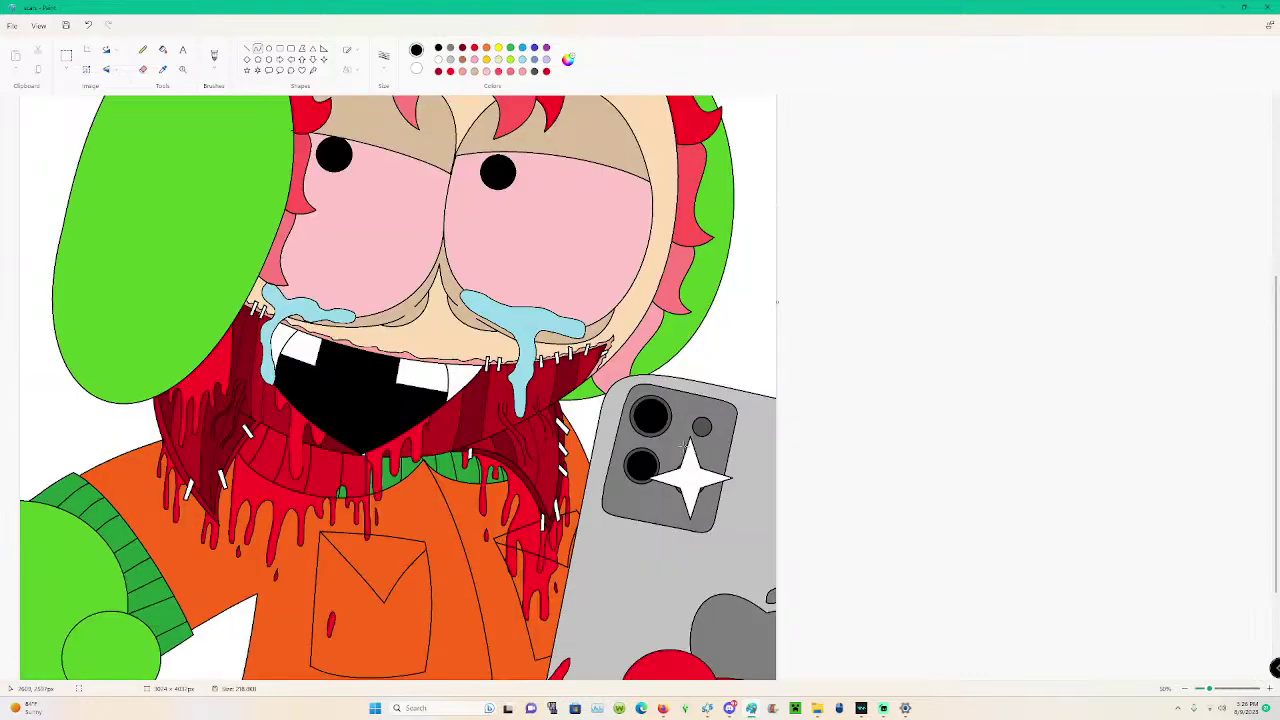
pyautogui.scroll(6, 690, 450)
pyautogui.scroll(-8, 712, 432)
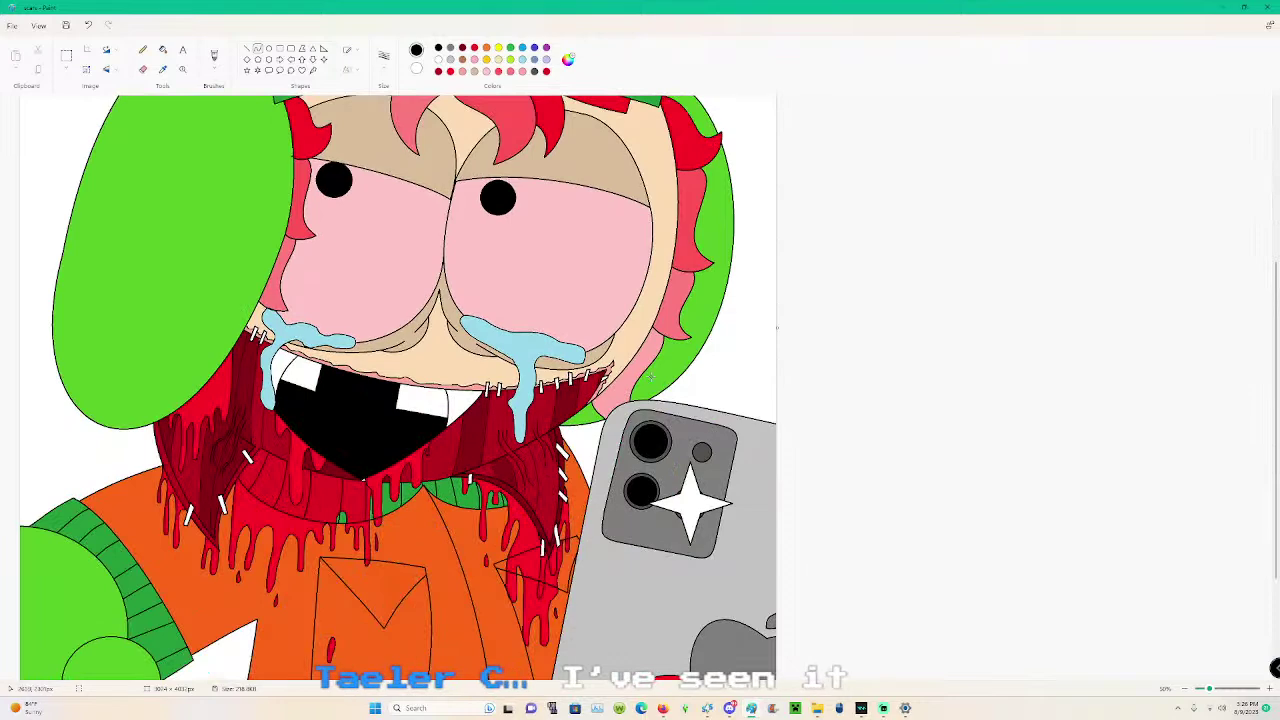
pyautogui.scroll(8, 700, 430)
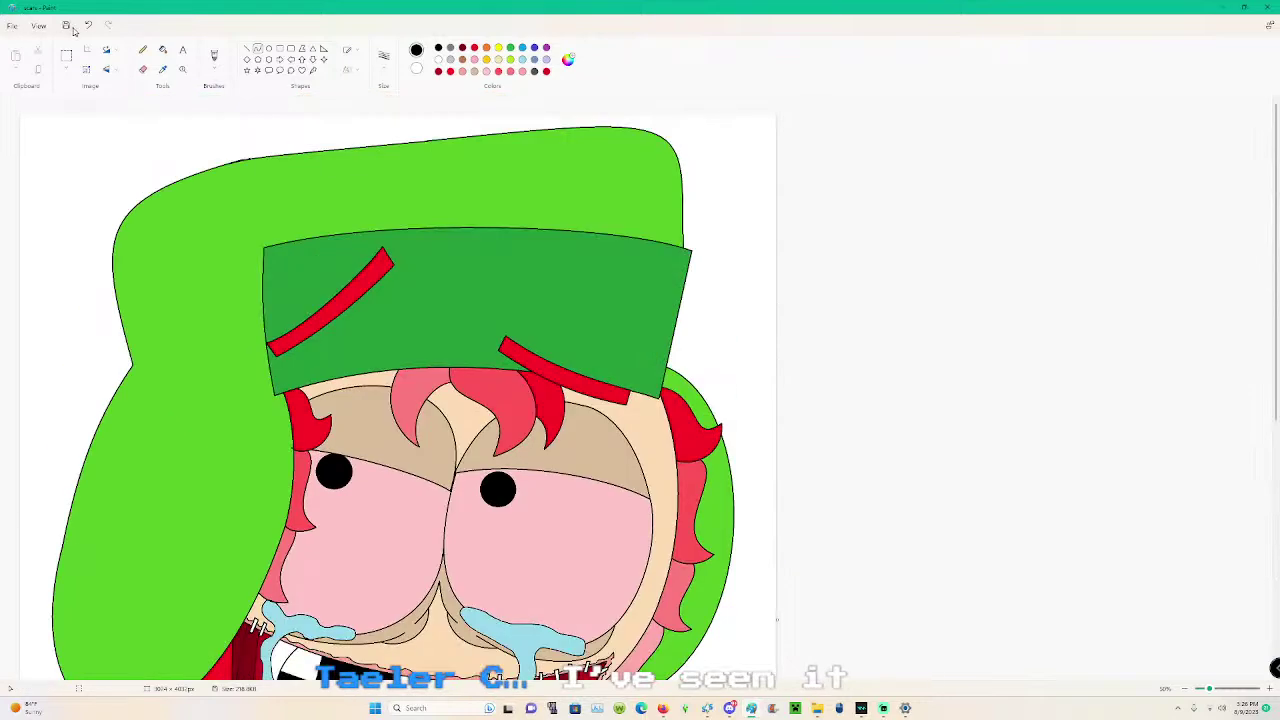
pyautogui.click(731, 707)
# Step: Open the scars drawing from the computer in Pixlr E
pyautogui.click(480, 9)
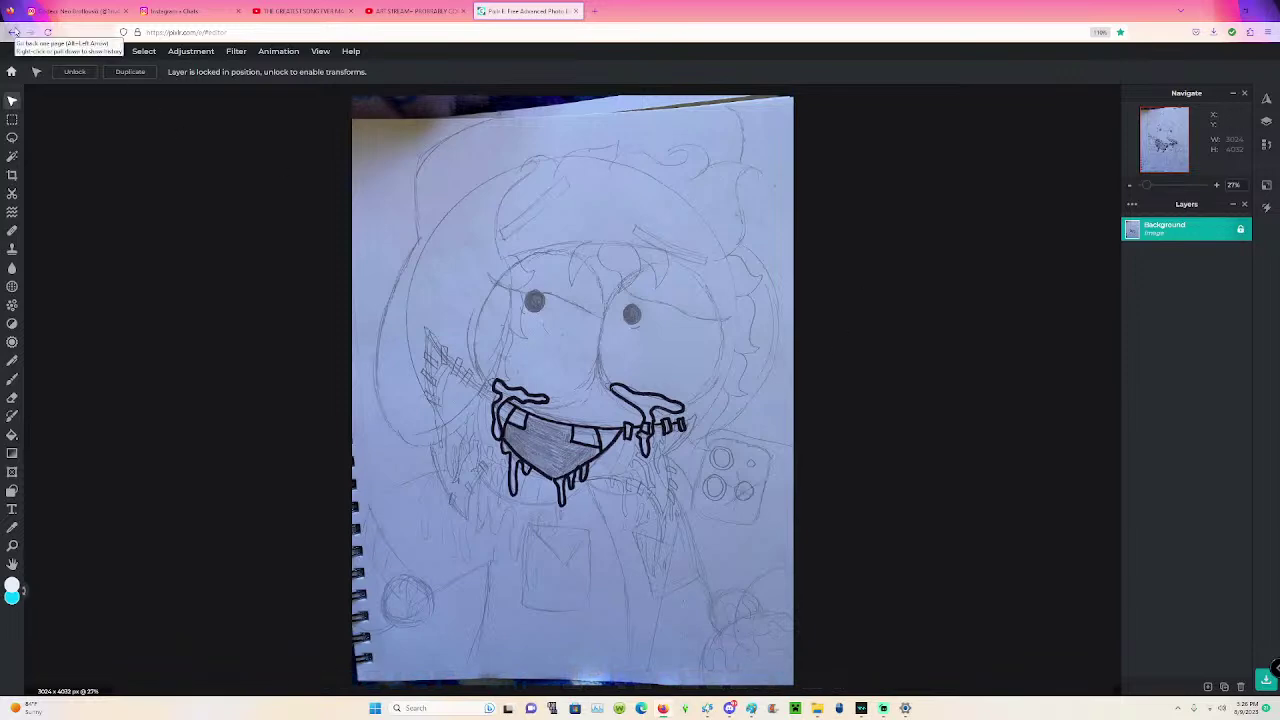
pyautogui.click(13, 31)
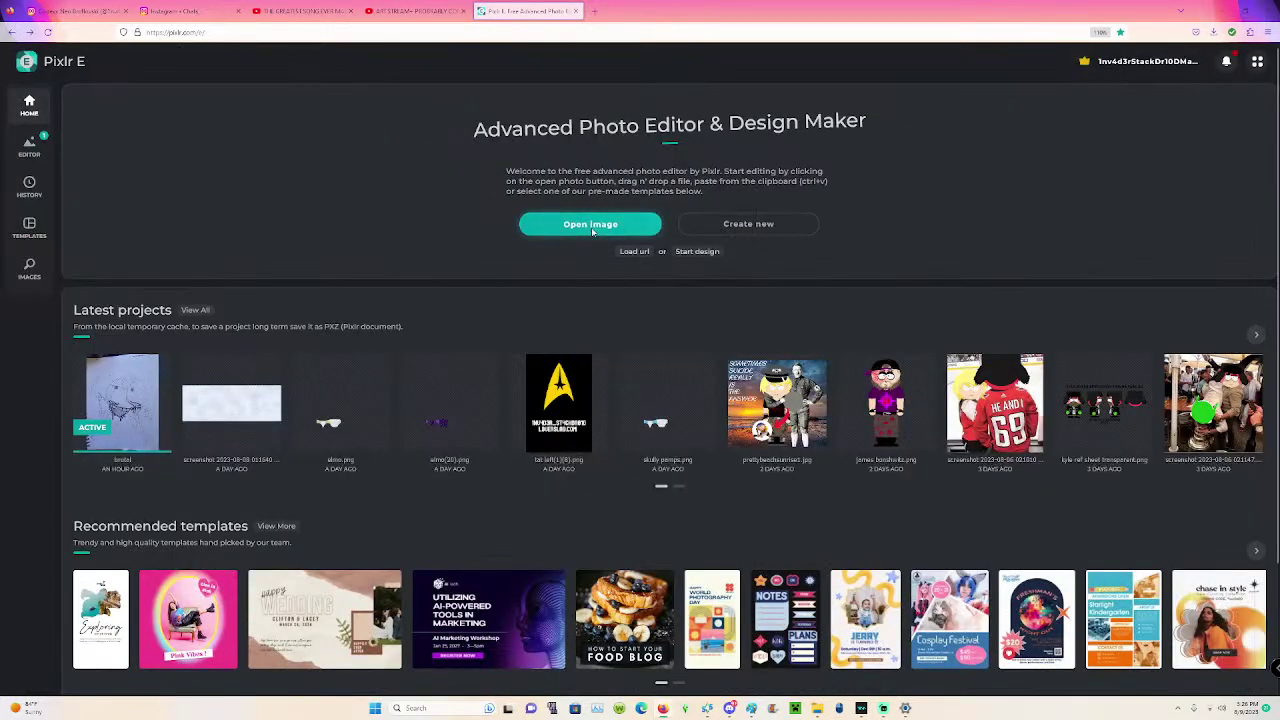
pyautogui.click(590, 226)
pyautogui.doubleClick(204, 105)
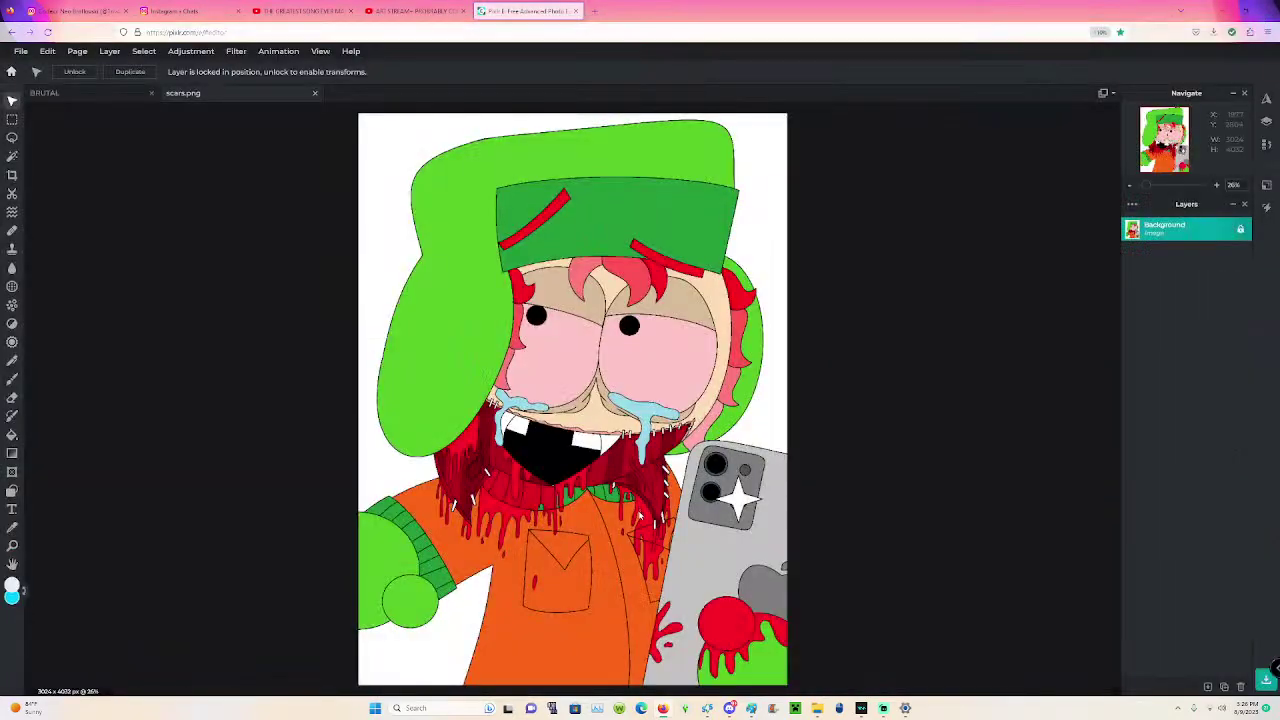
pyautogui.scroll(10, 633, 486)
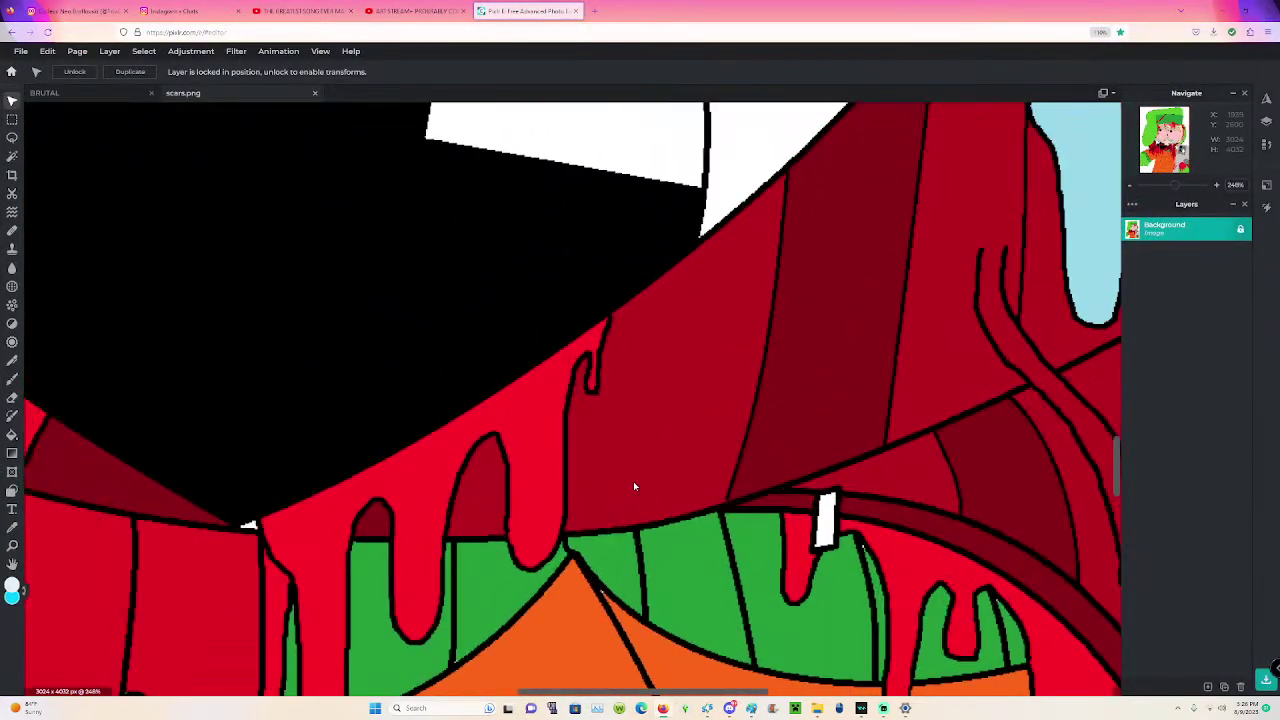
pyautogui.scroll(-3, 633, 486)
pyautogui.scroll(3, 633, 486)
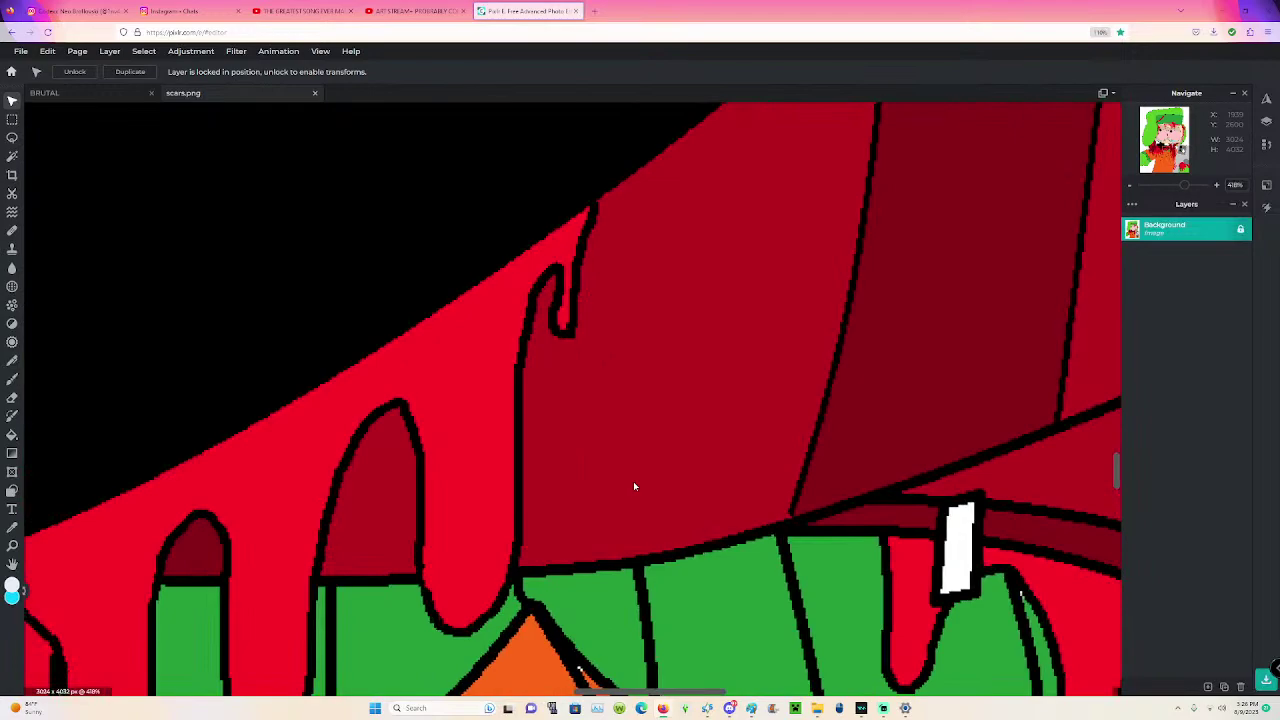
pyautogui.scroll(-10, 633, 486)
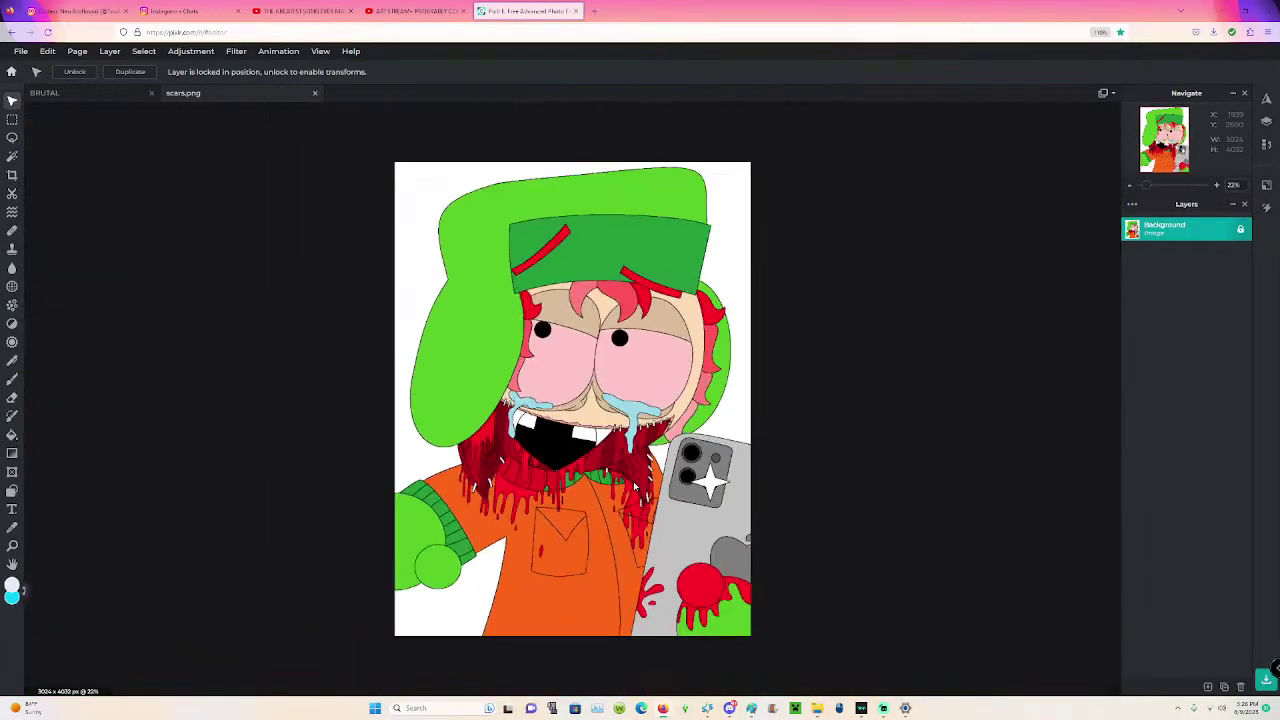
# Step: Magic Wand the white background, clear it to transparency and deselect
pyautogui.click(12, 156)
pyautogui.click(409, 194)
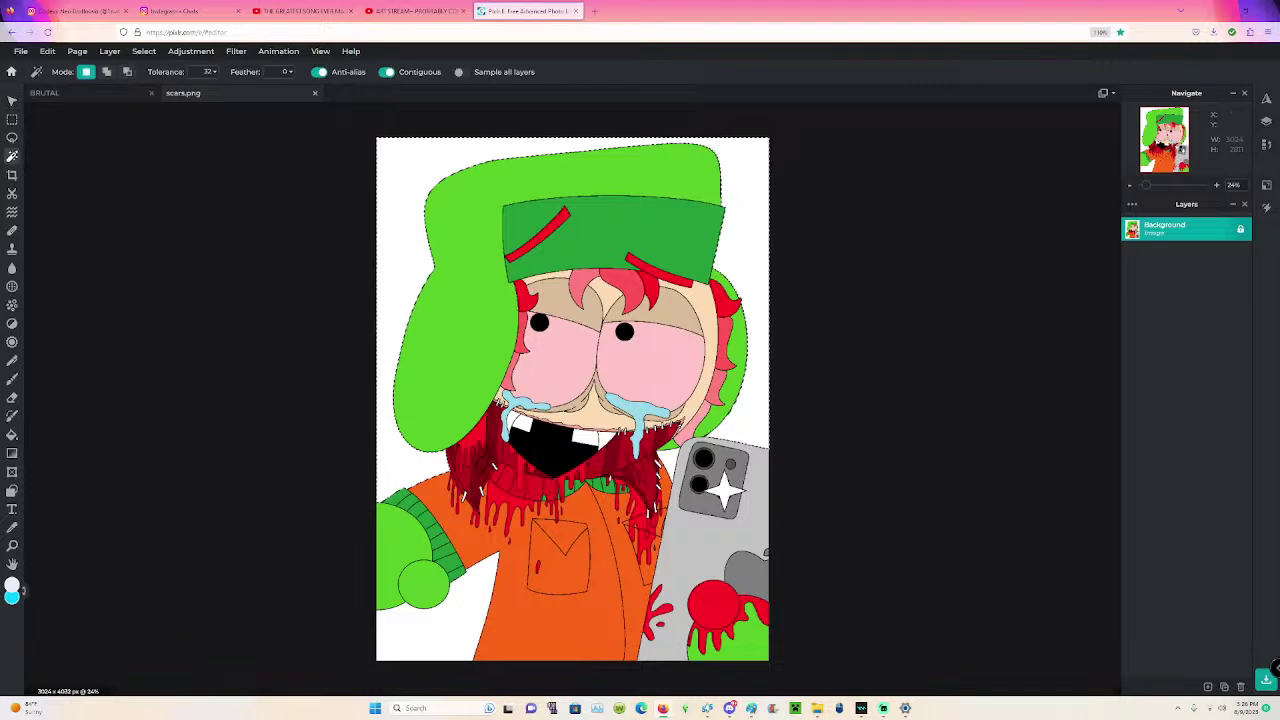
pyautogui.click(47, 51)
pyautogui.click(80, 131)
pyautogui.hotkey('ctrl', 'd')
# Step: Select the leftover bottom-left white area and clear it to transparency
pyautogui.click(45, 51)
pyautogui.click(80, 130)
pyautogui.click(442, 609)
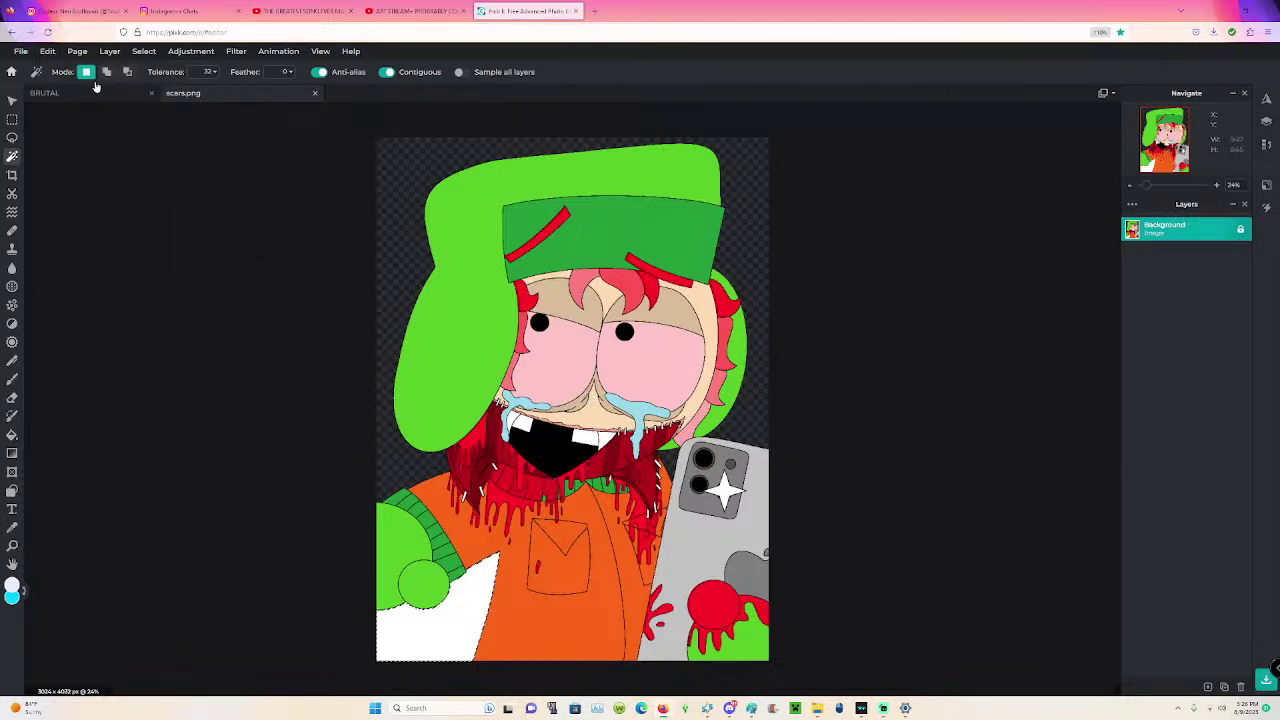
pyautogui.click(47, 51)
pyautogui.click(88, 137)
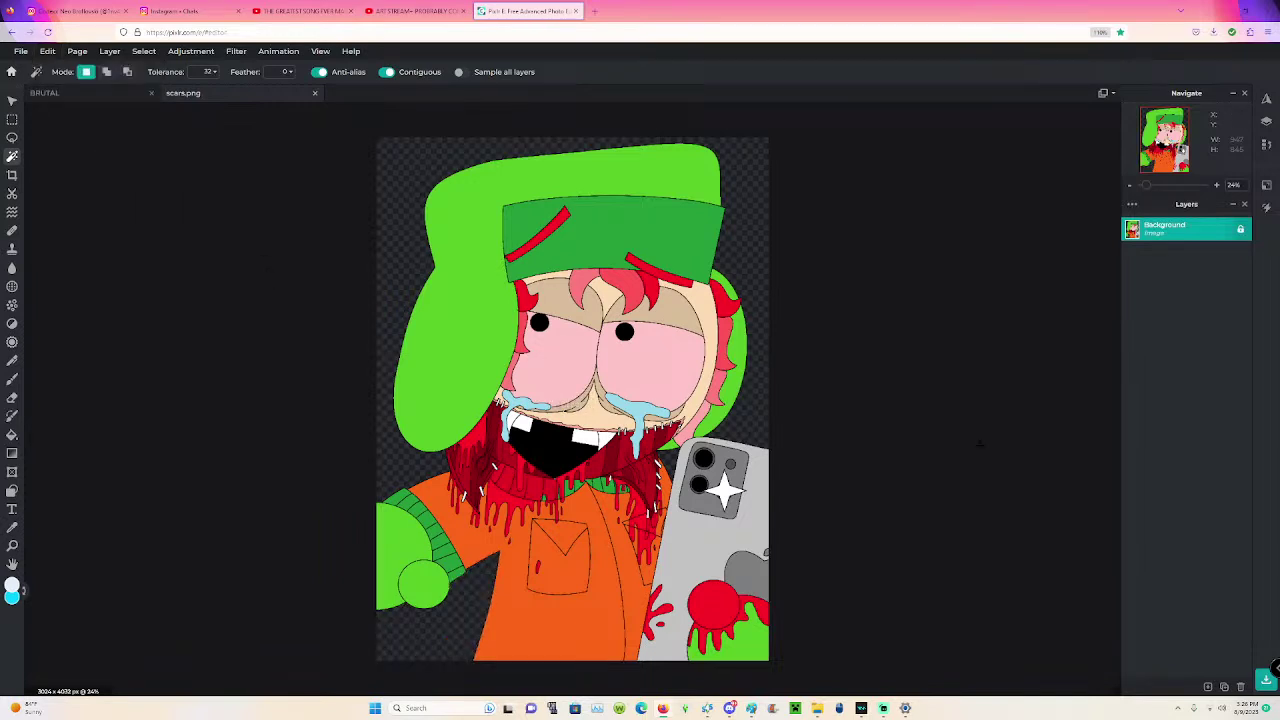
# Step: Save the drawing as scars.png with transparency enabled
pyautogui.click(20, 51)
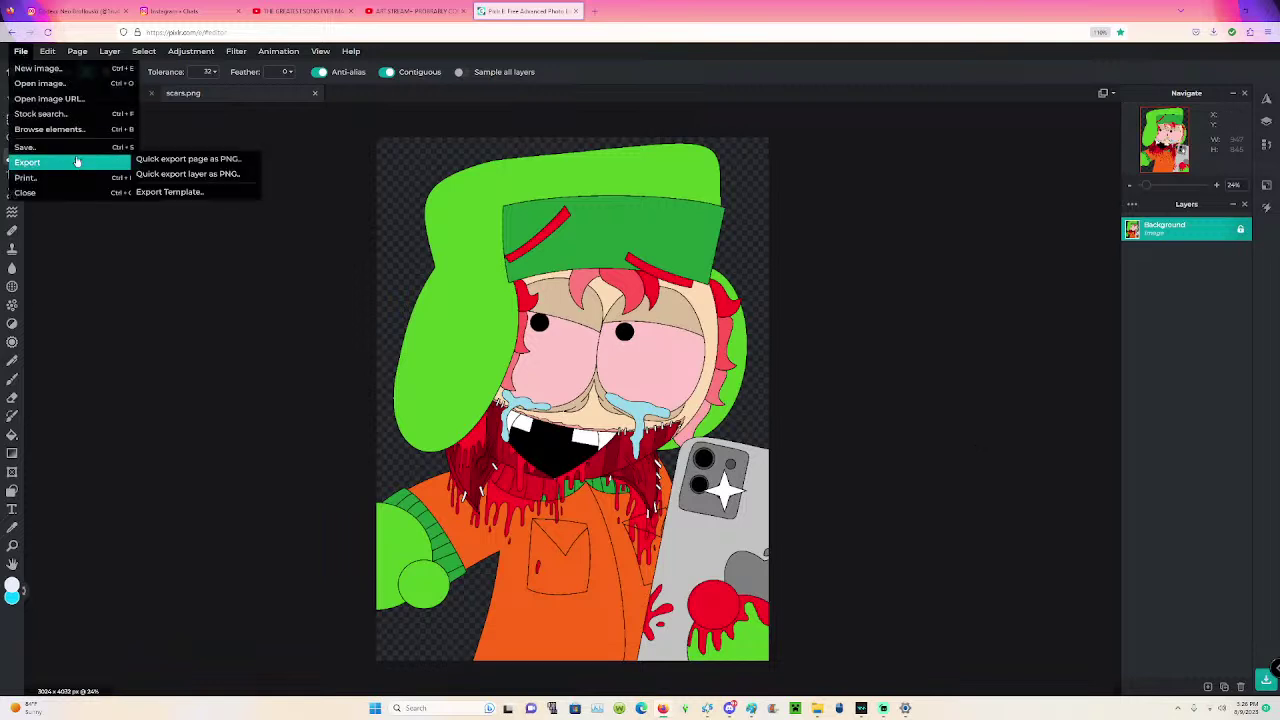
pyautogui.click(84, 150)
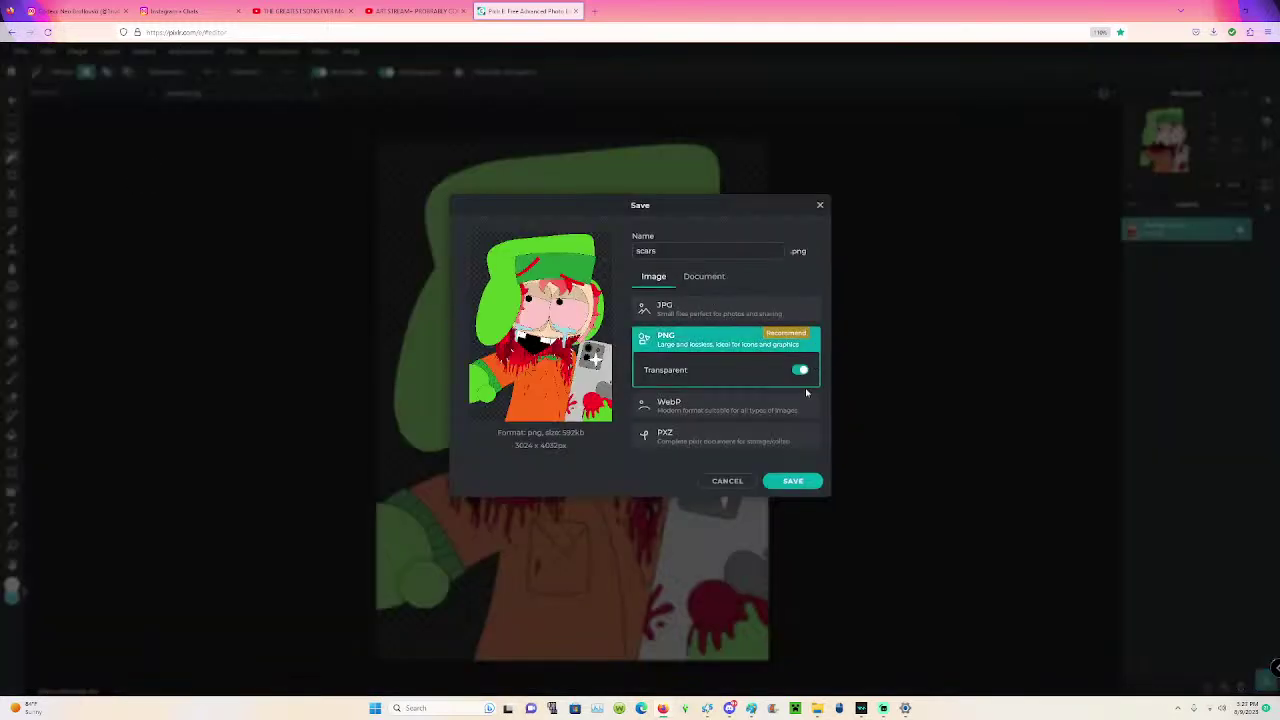
pyautogui.click(814, 482)
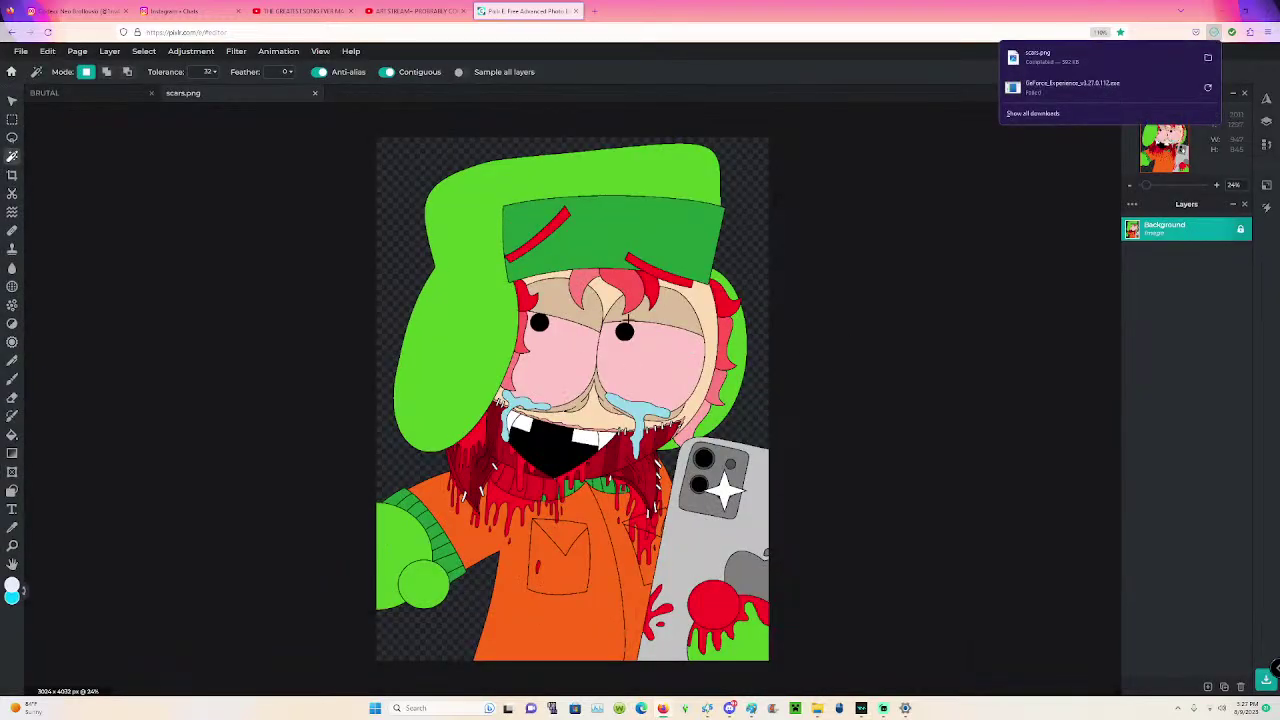
pyautogui.scroll(10, 613, 384)
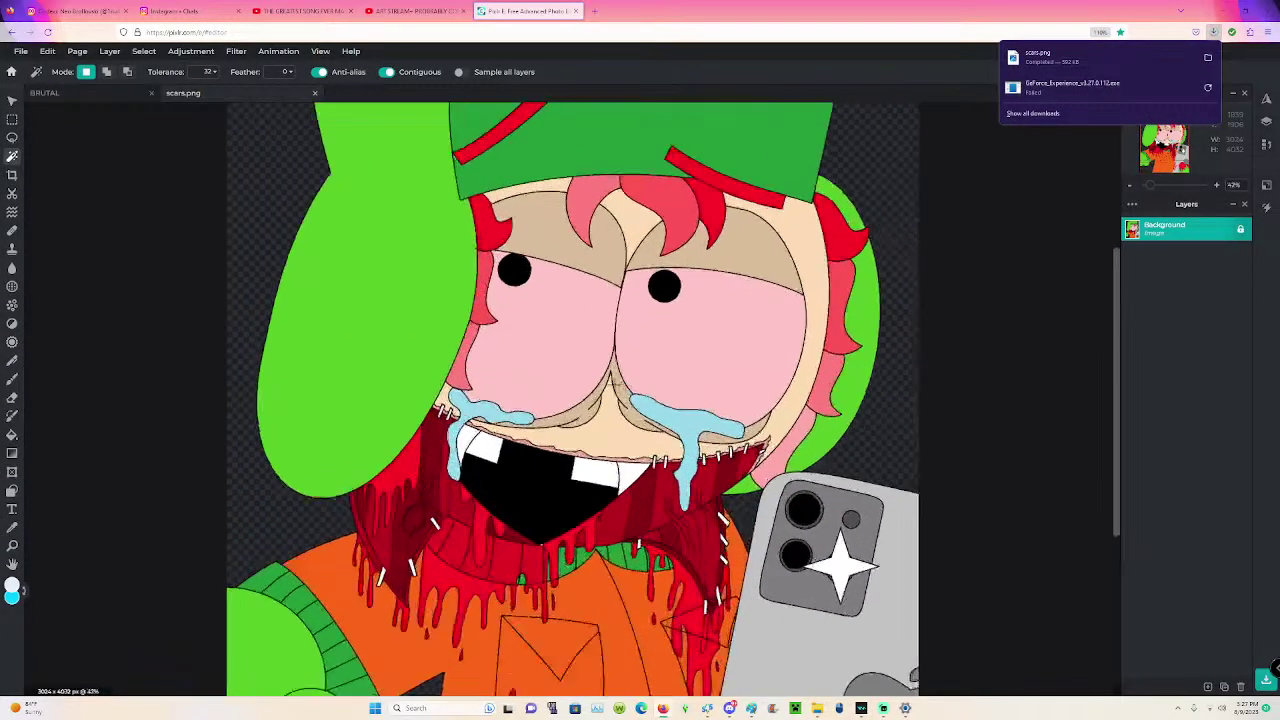
pyautogui.scroll(5, 452, 345)
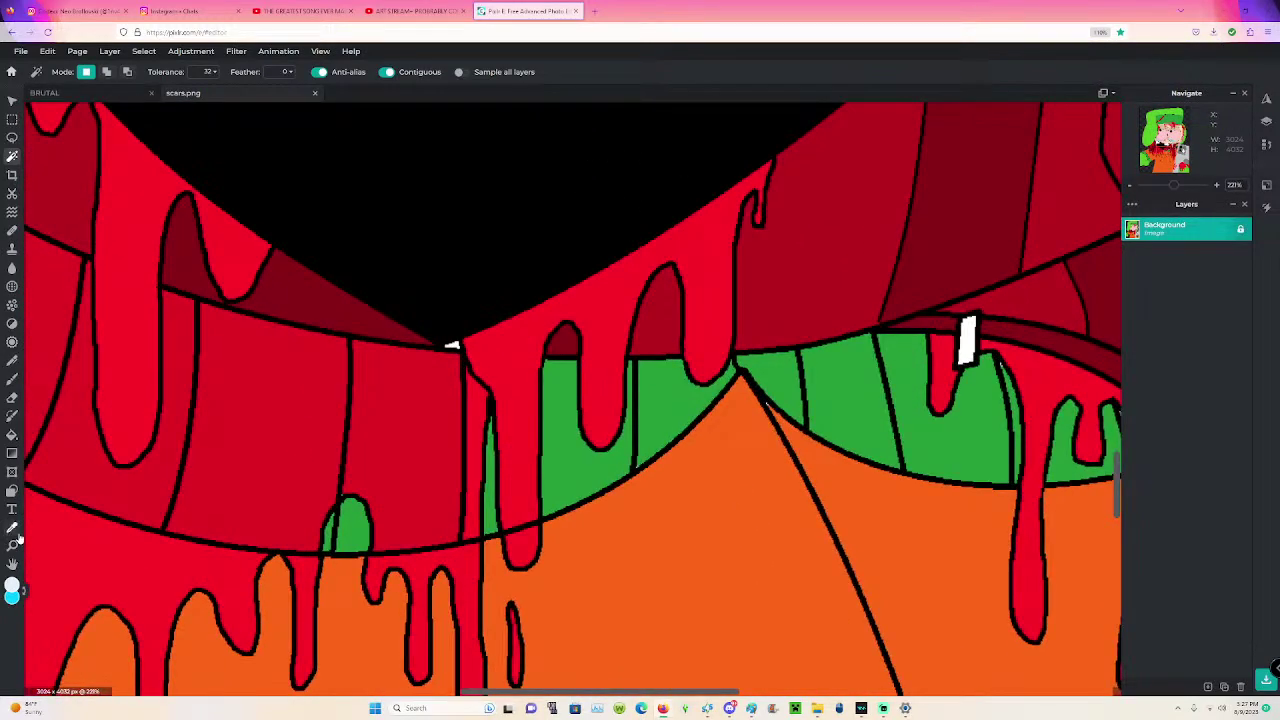
# Step: Sample the dark blood red, choose Paint Bucket, then check Discord and Streamlabs
pyautogui.click(12, 527)
pyautogui.click(343, 300)
pyautogui.click(12, 435)
pyautogui.scroll(2, 477, 343)
pyautogui.scroll(-15, 540, 385)
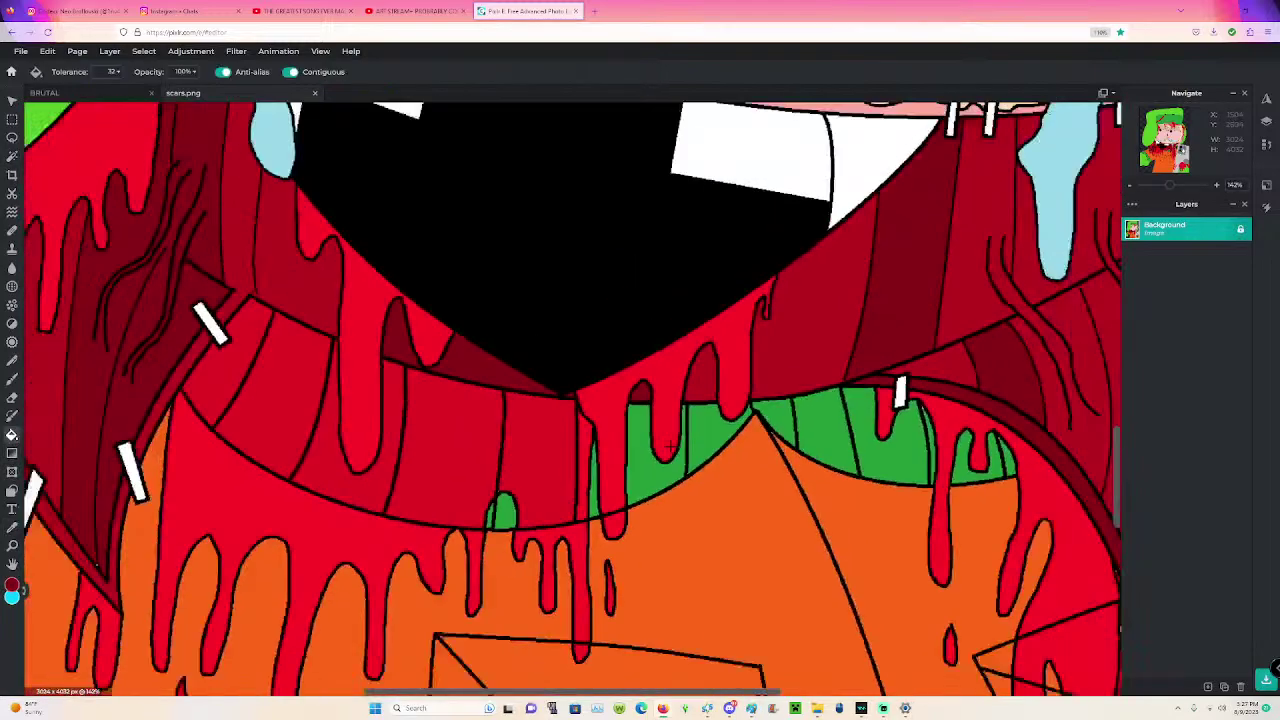
pyautogui.scroll(-5, 540, 385)
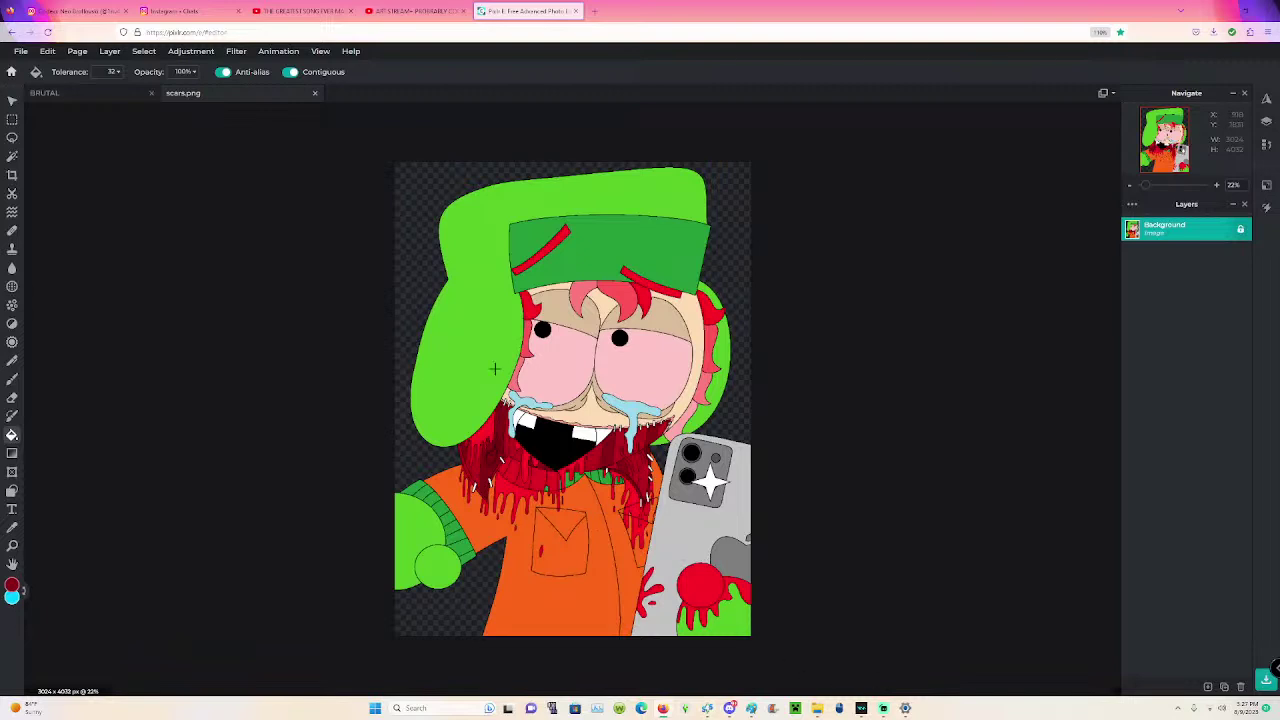
pyautogui.click(730, 708)
pyautogui.click(883, 708)
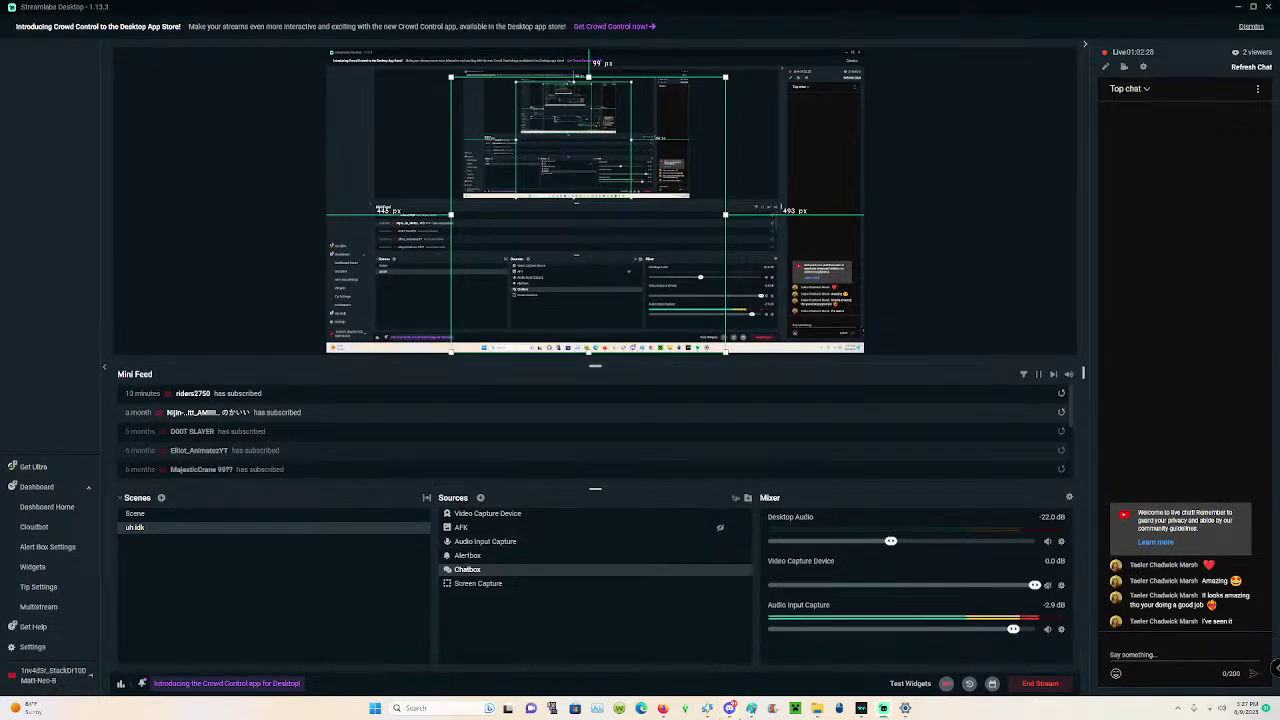
pyautogui.moveTo(742, 708)
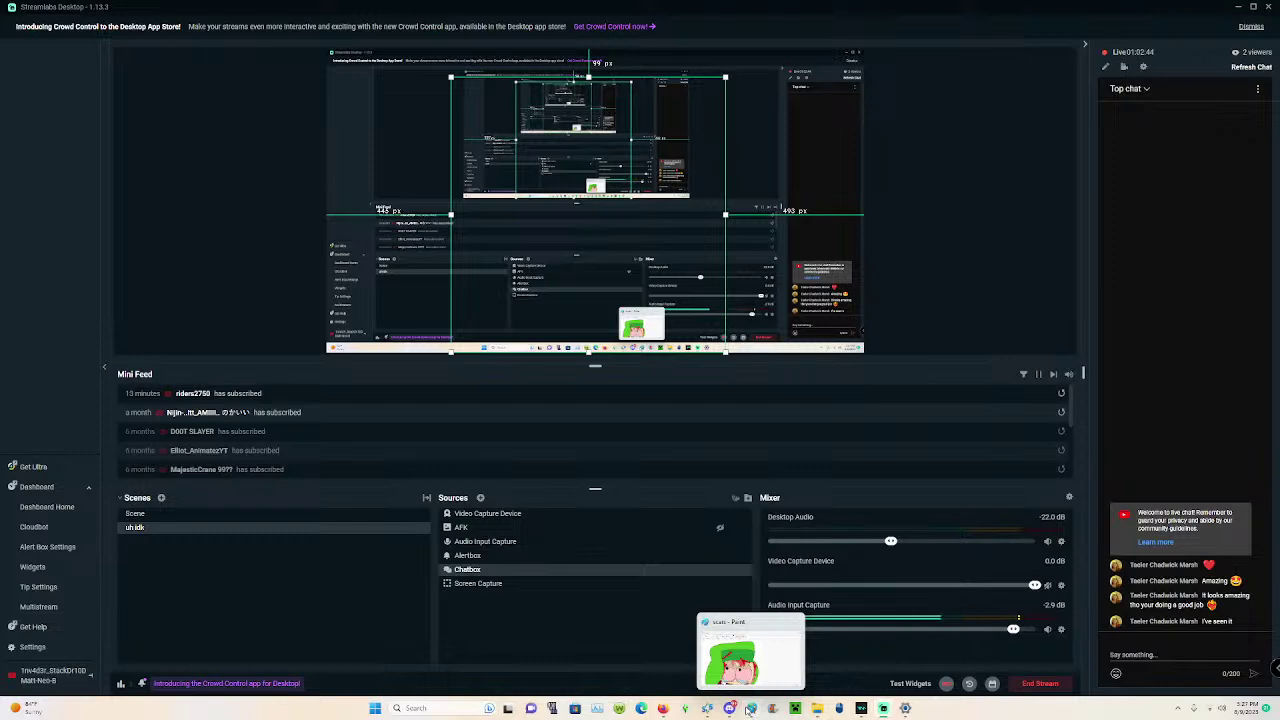
# Step: Search Google Images for 'apple logo' in a new browser tab
pyautogui.click(663, 708)
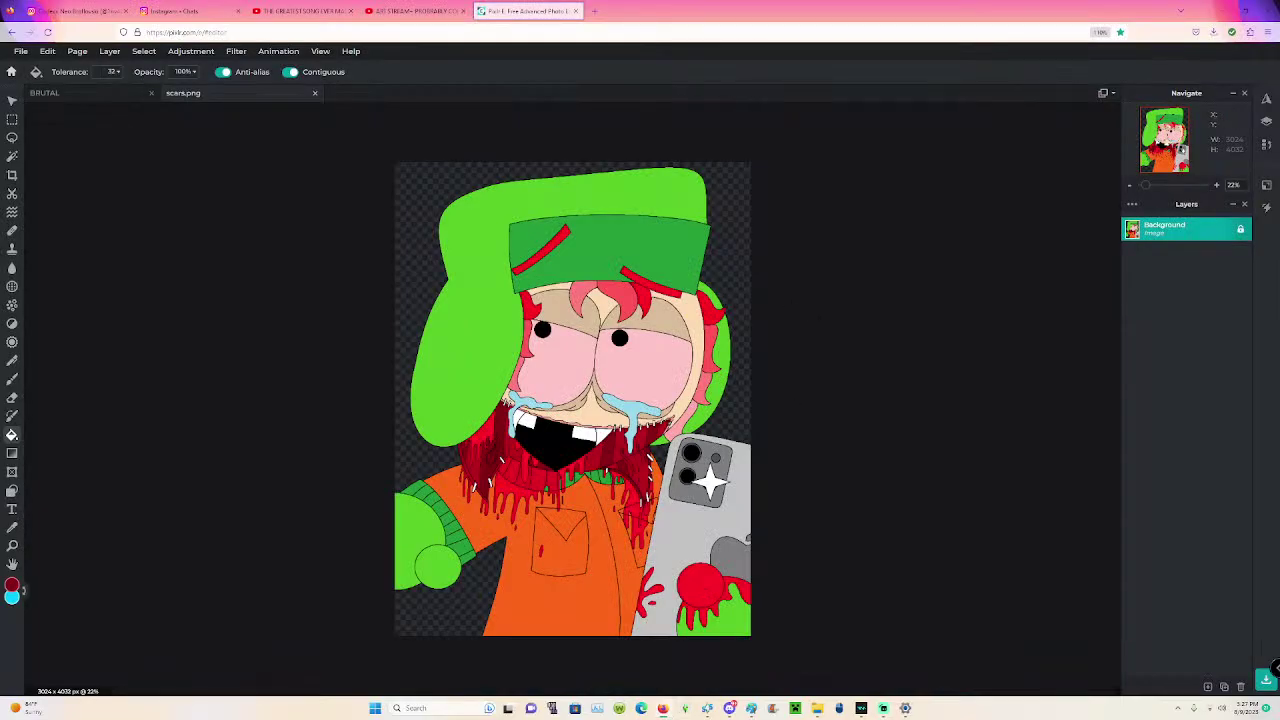
pyautogui.click(598, 5)
pyautogui.write('spple logo')
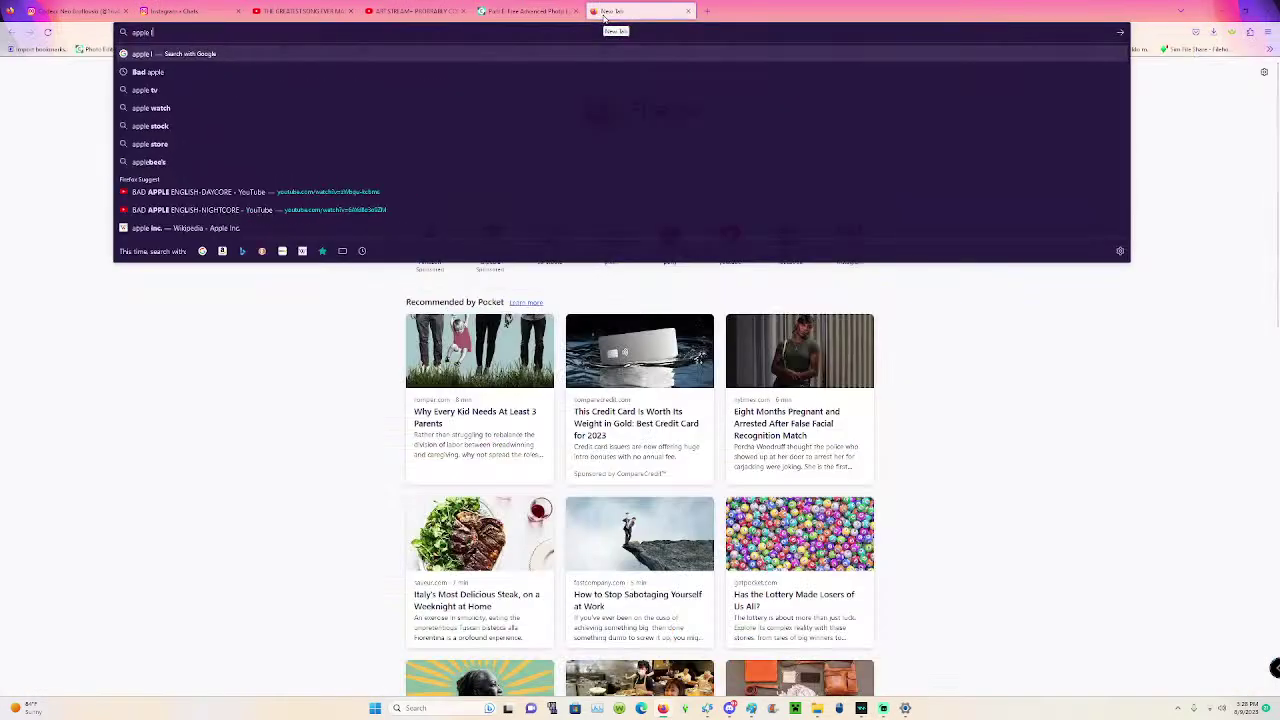
pyautogui.press('Return')
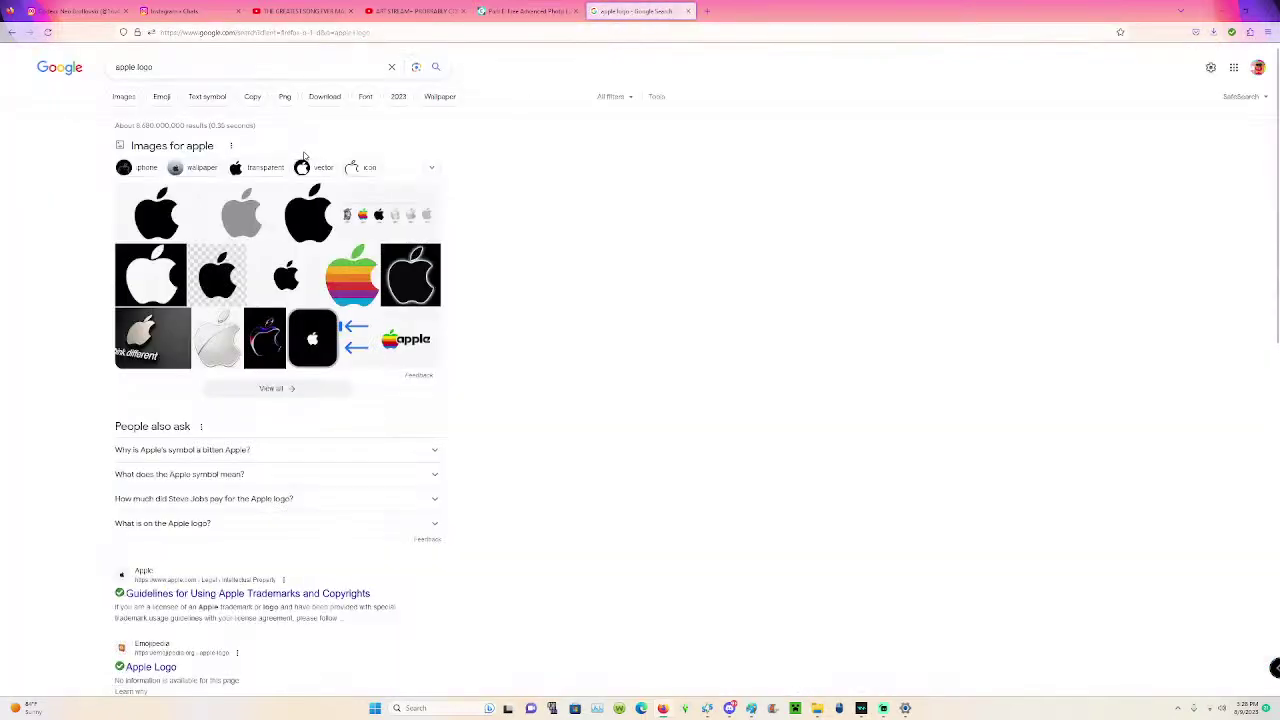
pyautogui.click(124, 96)
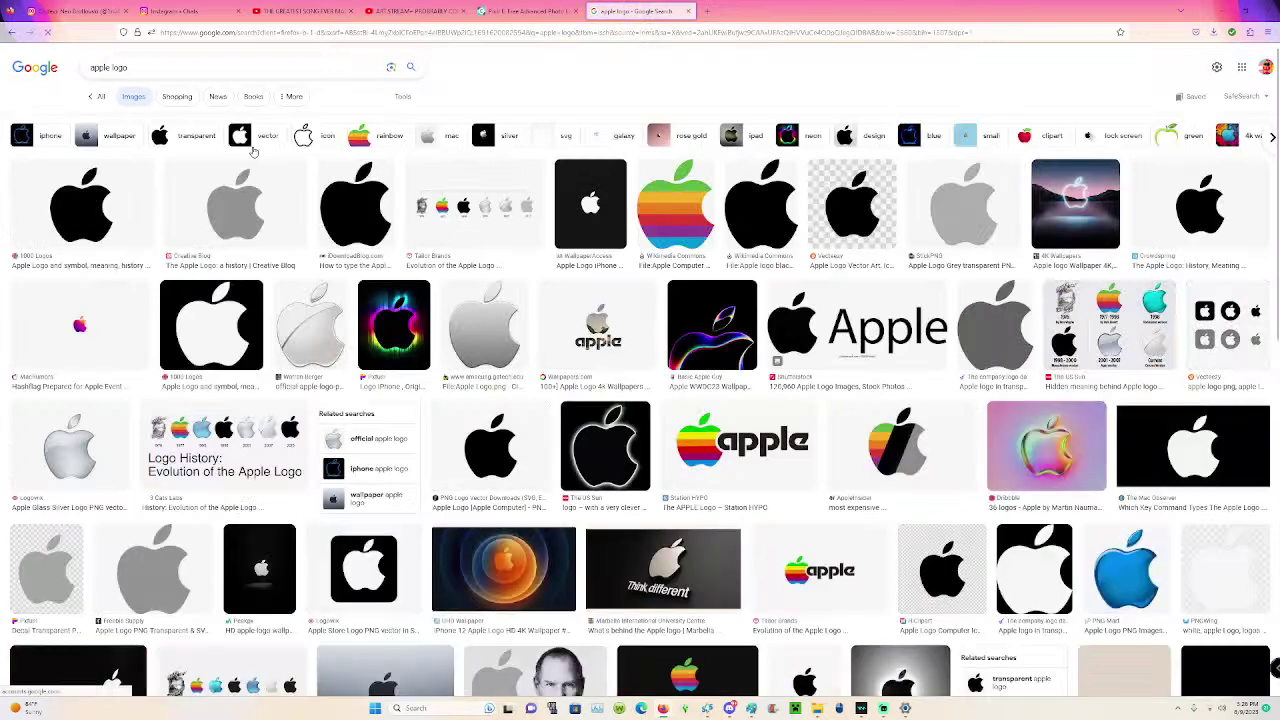
# Step: Preview the grey Apple logo and save the image to disk
pyautogui.click(395, 320)
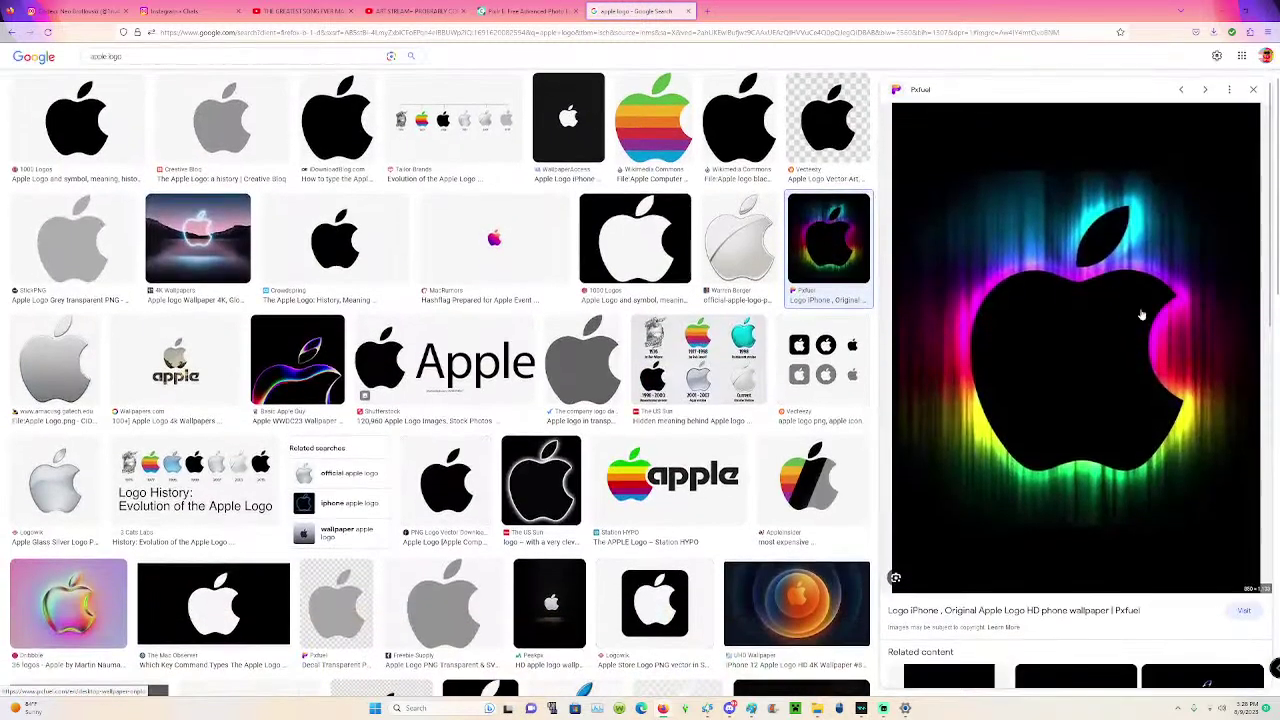
pyautogui.click(1253, 89)
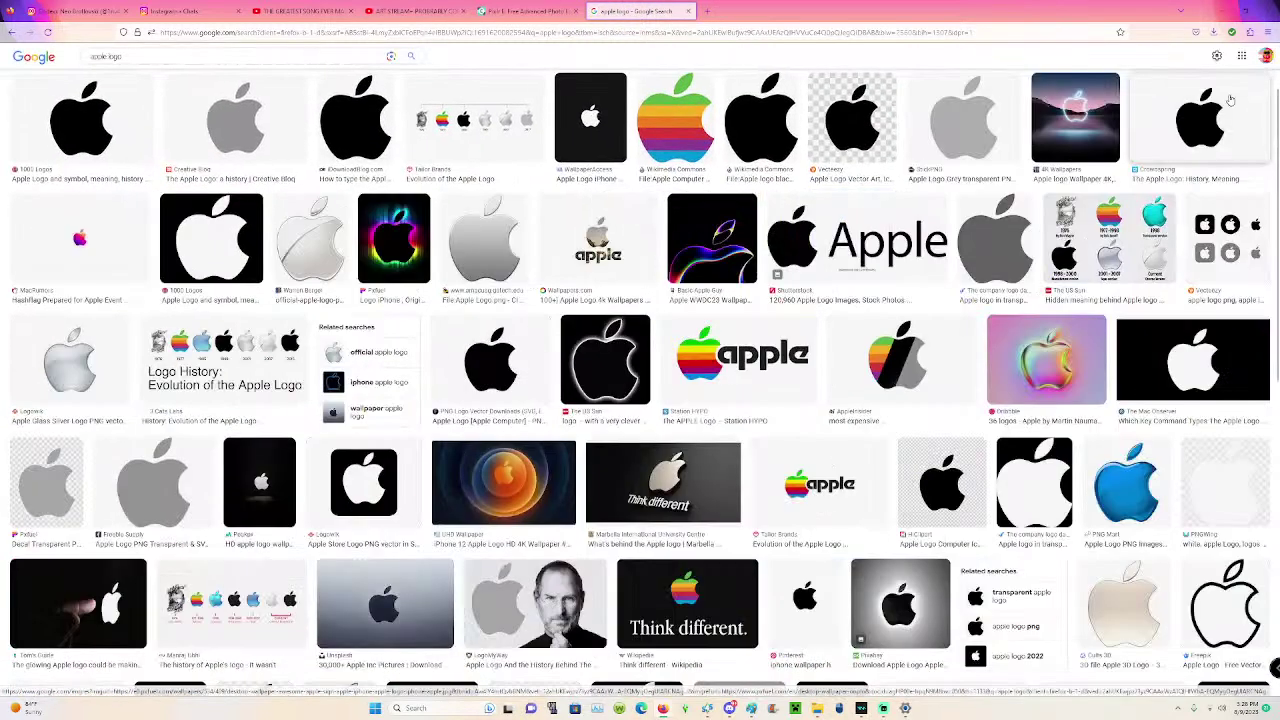
pyautogui.scroll(1, 370, 187)
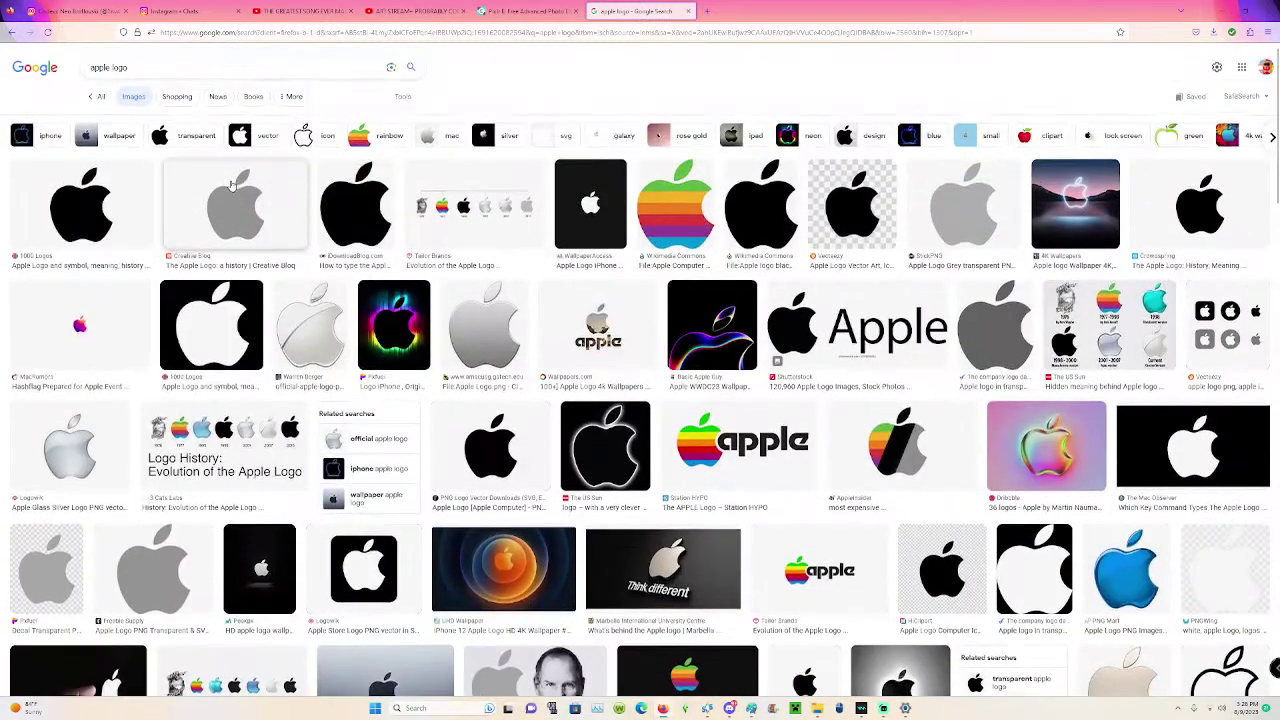
pyautogui.click(220, 195)
pyautogui.rightClick(1042, 213)
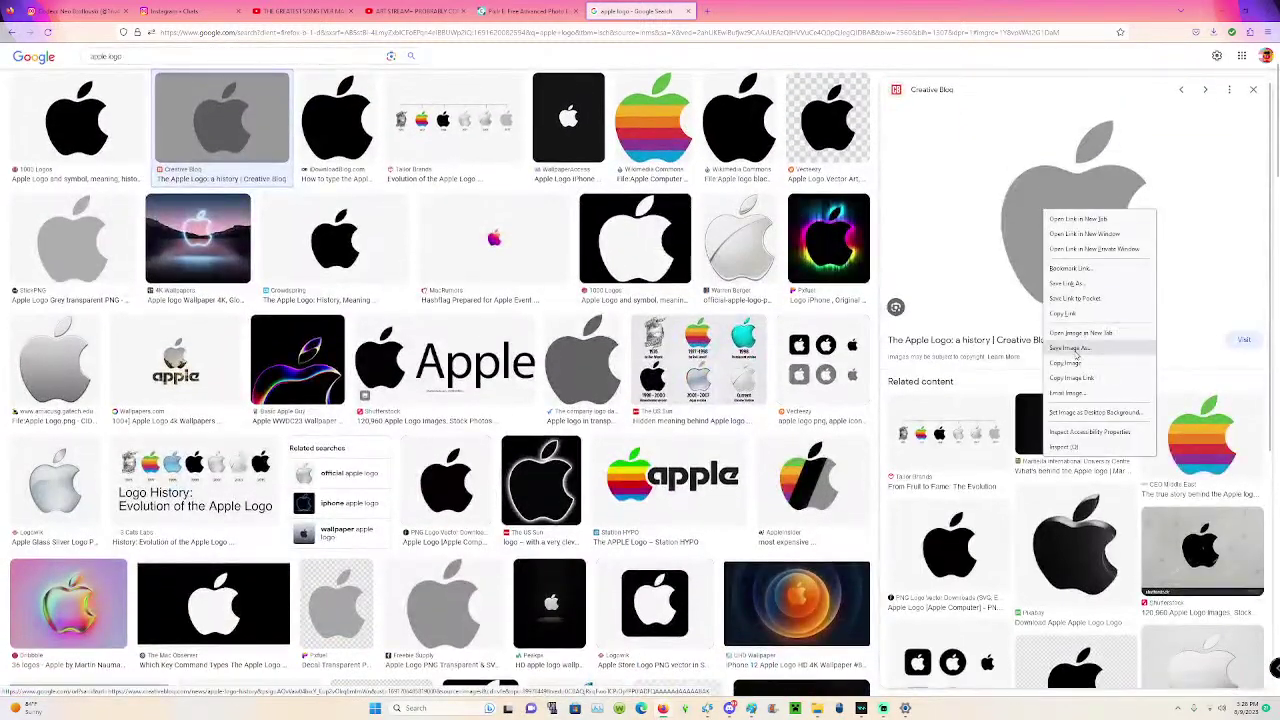
pyautogui.click(1070, 346)
pyautogui.click(1214, 654)
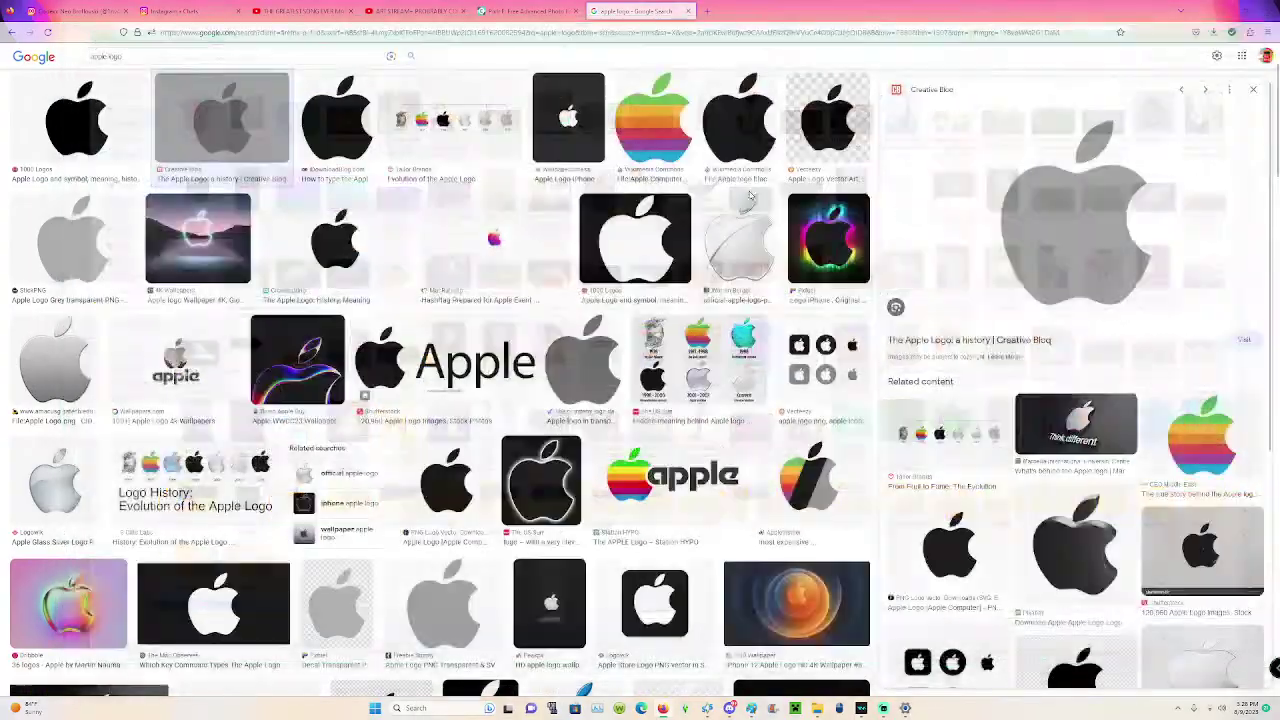
# Step: Open the downloaded Apple logo file from Pixlr's File > Open image
pyautogui.click(415, 11)
pyautogui.click(525, 11)
pyautogui.click(20, 51)
pyautogui.click(51, 86)
pyautogui.click(196, 107)
# Step: Open the Apple logo and clear its white background to transparency
pyautogui.doubleClick(196, 107)
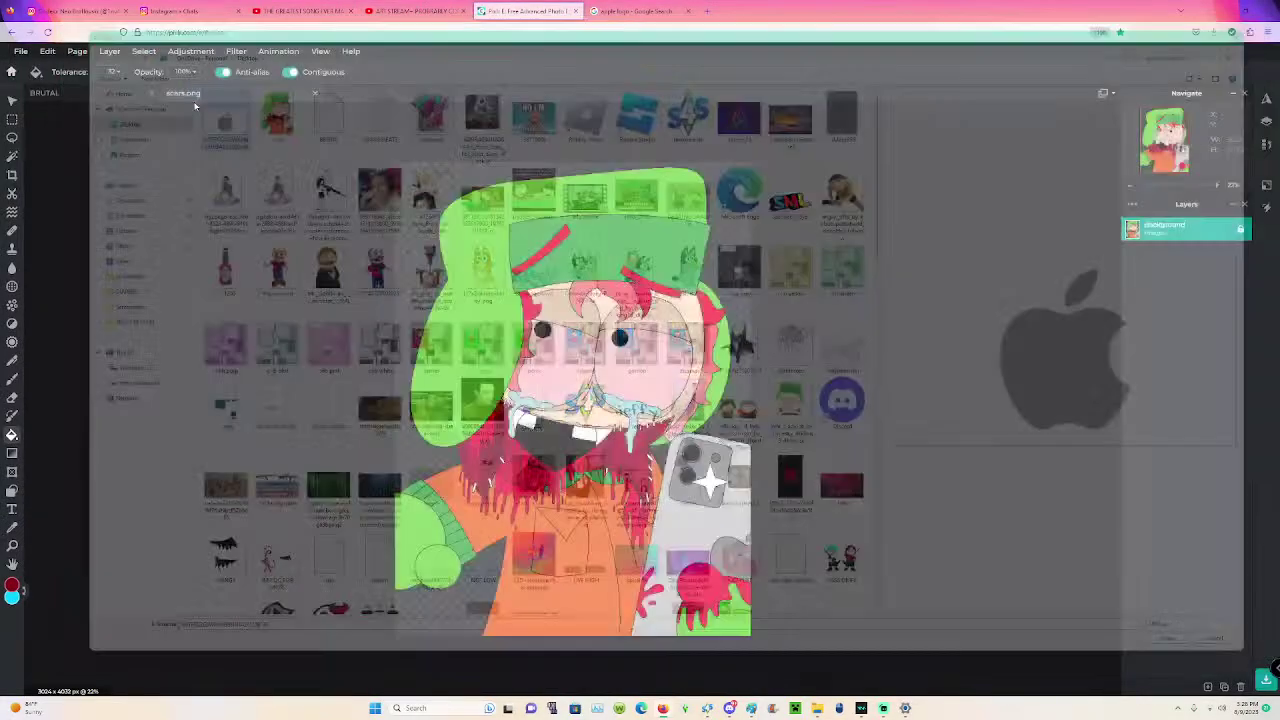
pyautogui.click(12, 156)
pyautogui.click(431, 280)
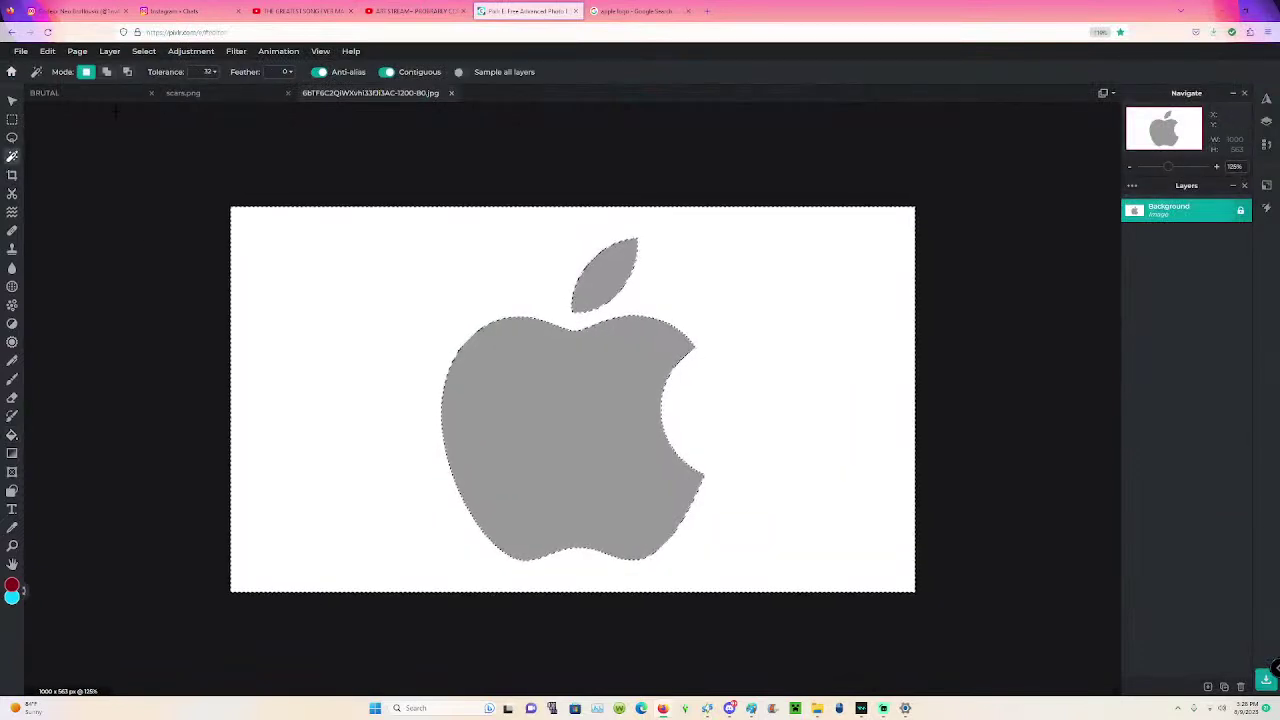
pyautogui.click(47, 51)
pyautogui.click(52, 131)
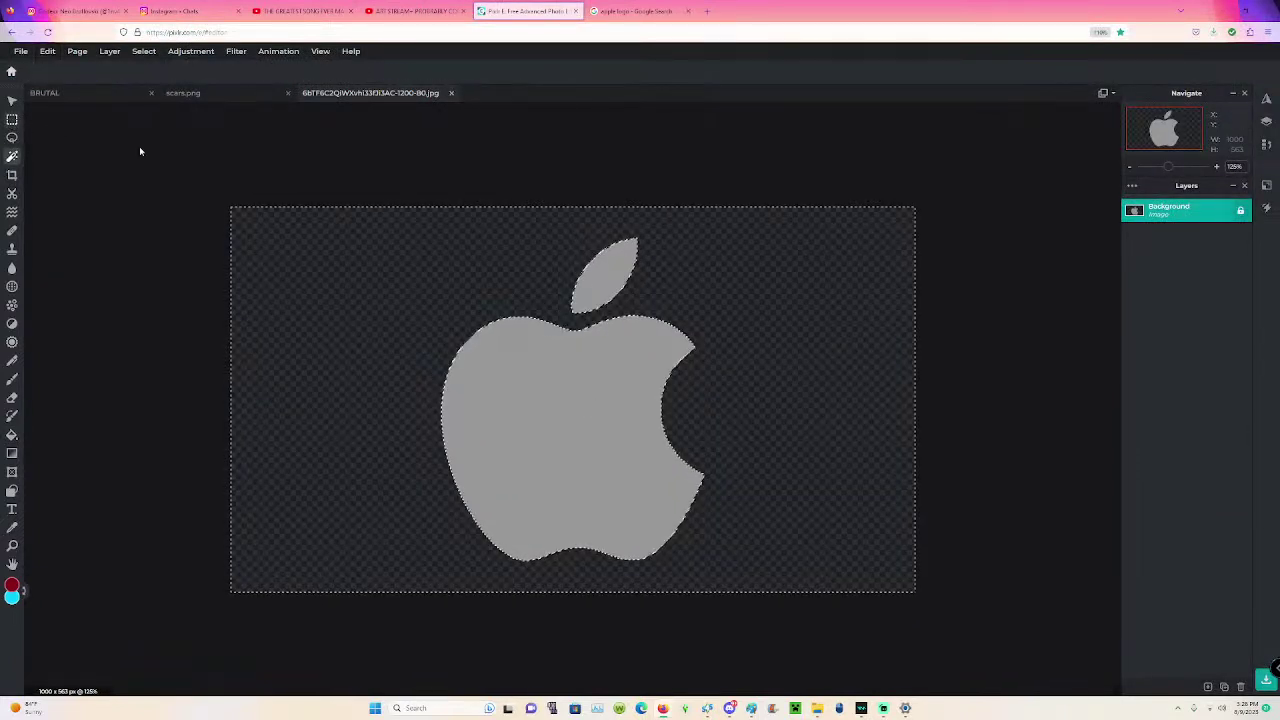
pyautogui.press('m')
# Step: Try Hue/Saturation, then apply the black-to-white Color lookup gradient to the apple
pyautogui.click(190, 51)
pyautogui.click(220, 129)
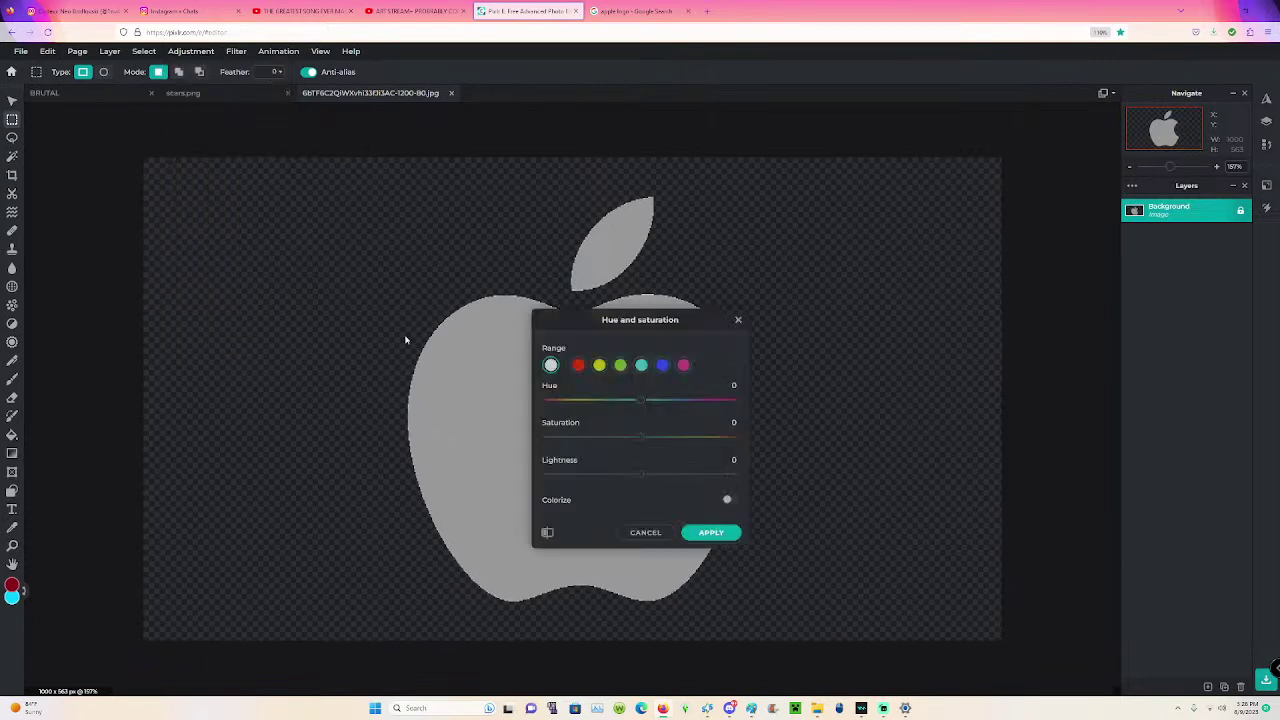
pyautogui.click(640, 531)
pyautogui.click(10, 530)
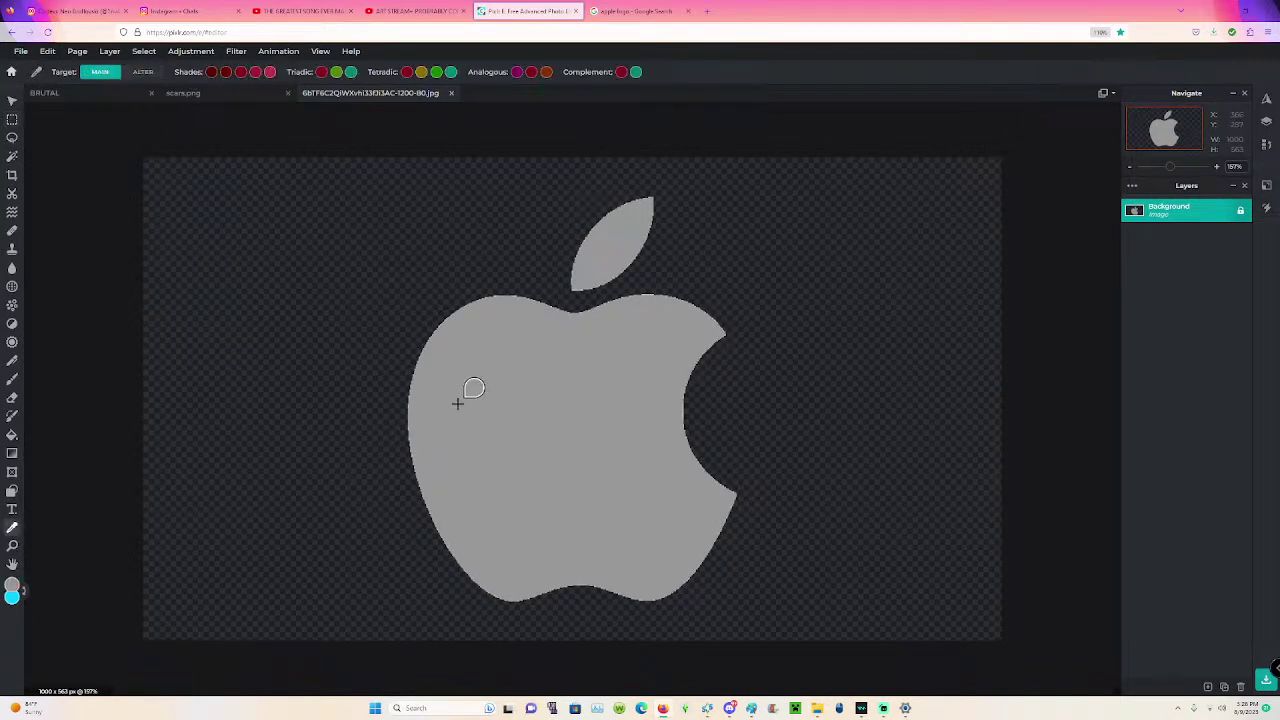
pyautogui.click(190, 51)
pyautogui.click(213, 209)
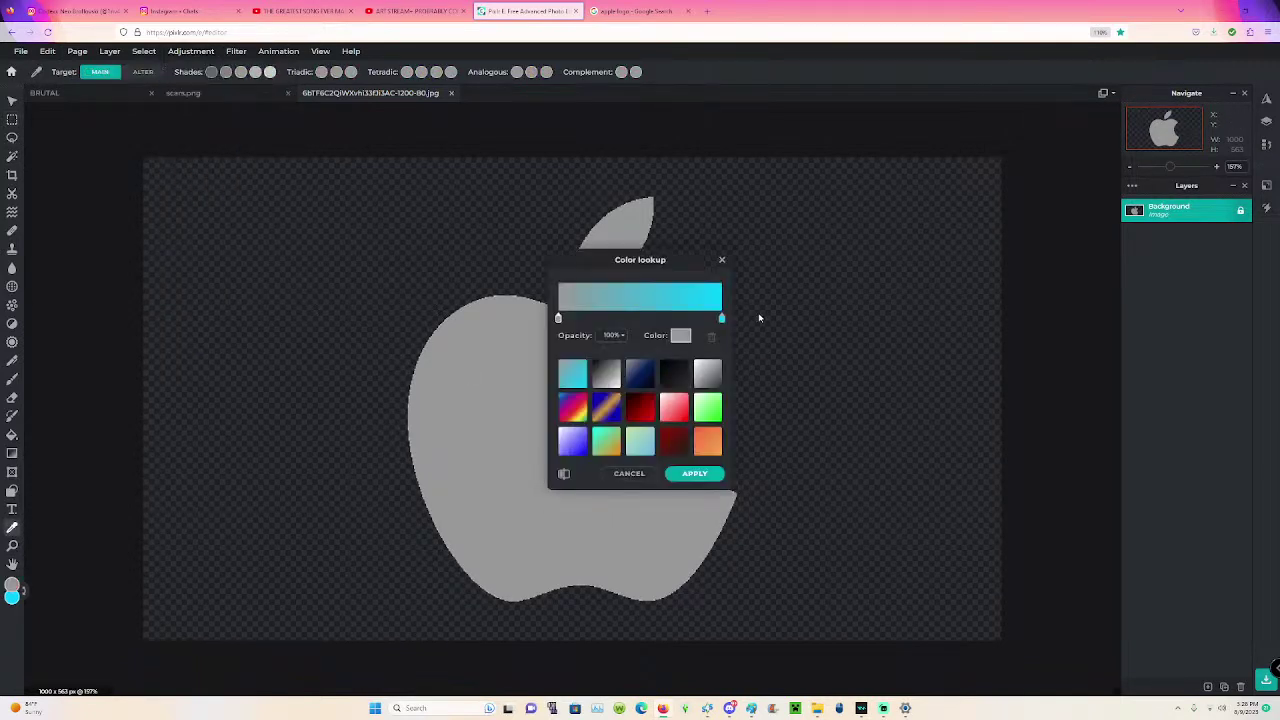
pyautogui.click(707, 373)
pyautogui.click(721, 319)
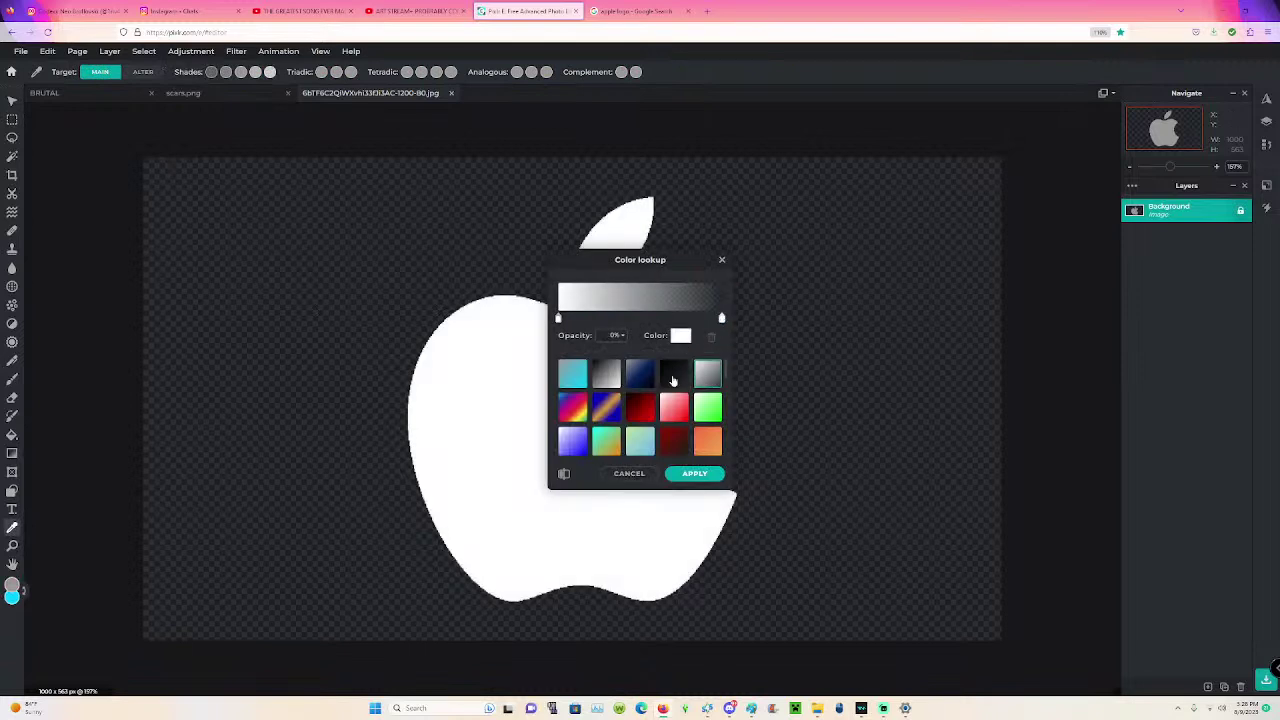
pyautogui.click(606, 373)
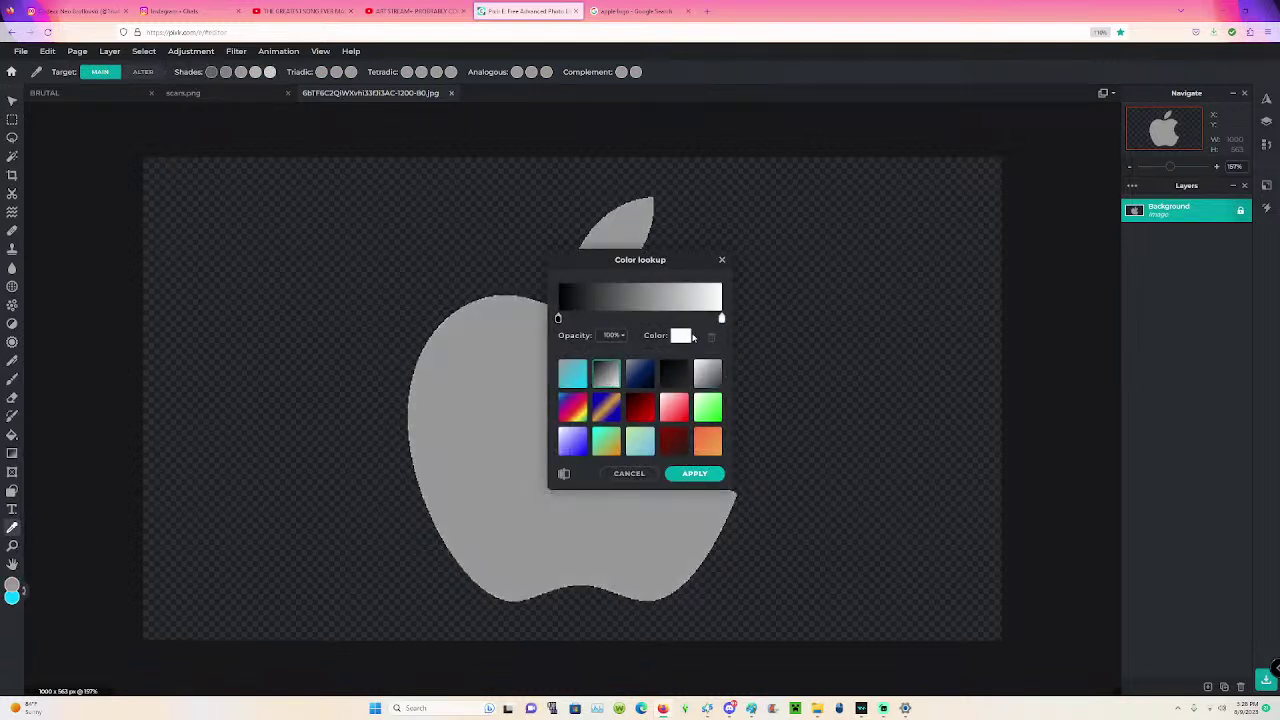
# Step: Set both Color lookup gradient stops to grey and apply a flat grey
pyautogui.click(685, 336)
pyautogui.click(524, 461)
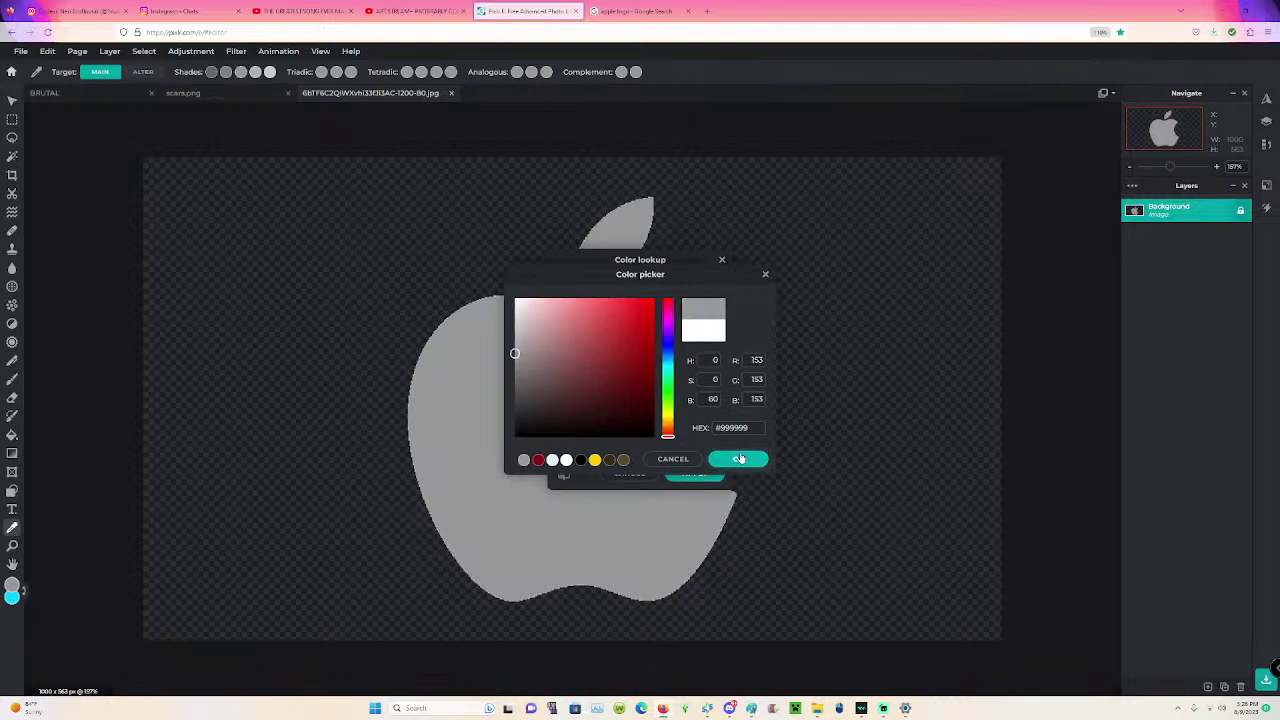
pyautogui.click(738, 459)
pyautogui.click(558, 320)
pyautogui.click(680, 336)
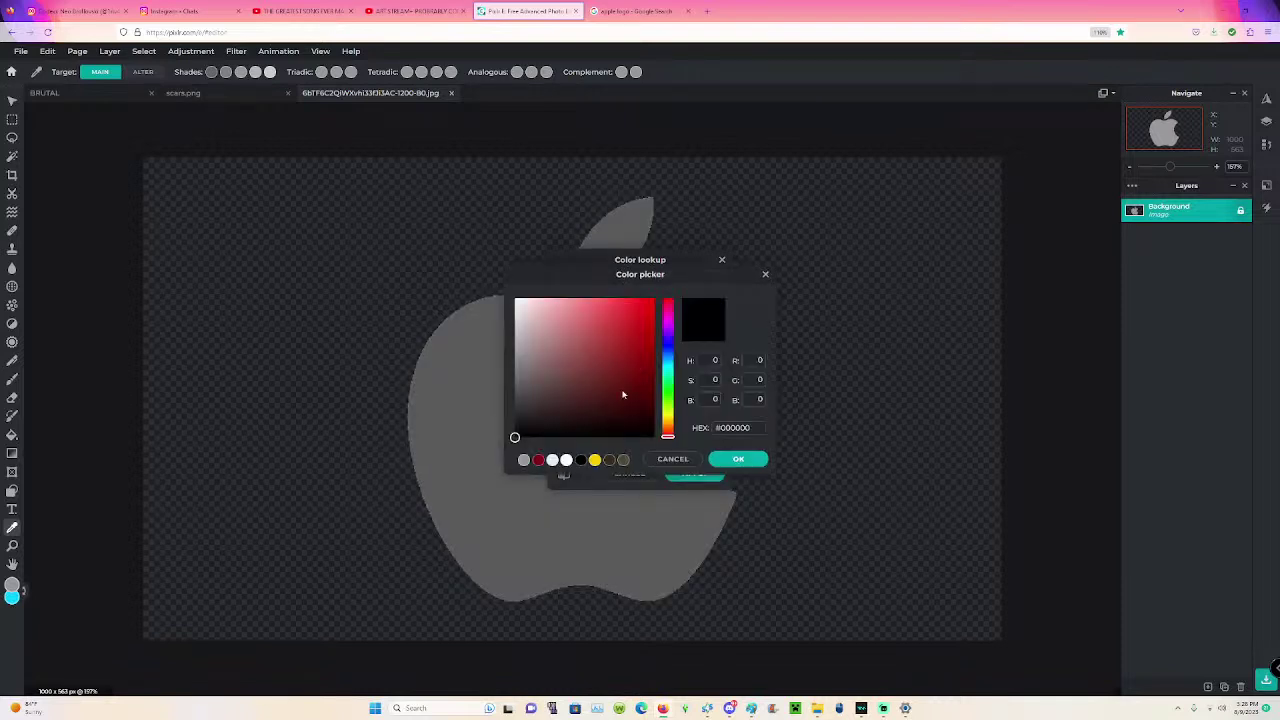
pyautogui.click(524, 461)
pyautogui.click(738, 459)
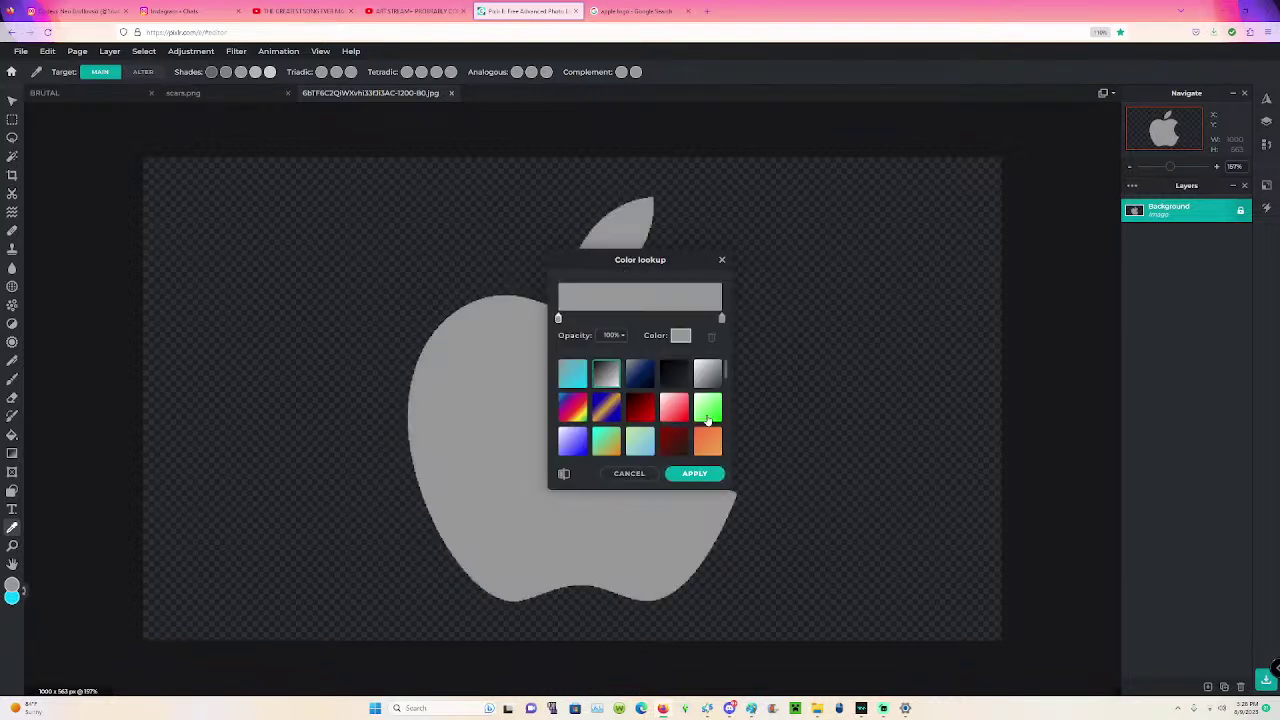
pyautogui.click(692, 473)
# Step: Rectangle-select the apple logo and copy it
pyautogui.click(12, 119)
pyautogui.moveTo(375, 132); pyautogui.dragTo(788, 640)
pyautogui.click(47, 51)
pyautogui.click(93, 118)
# Step: In scars.png, add a new layer and move it below the Background layer
pyautogui.click(242, 97)
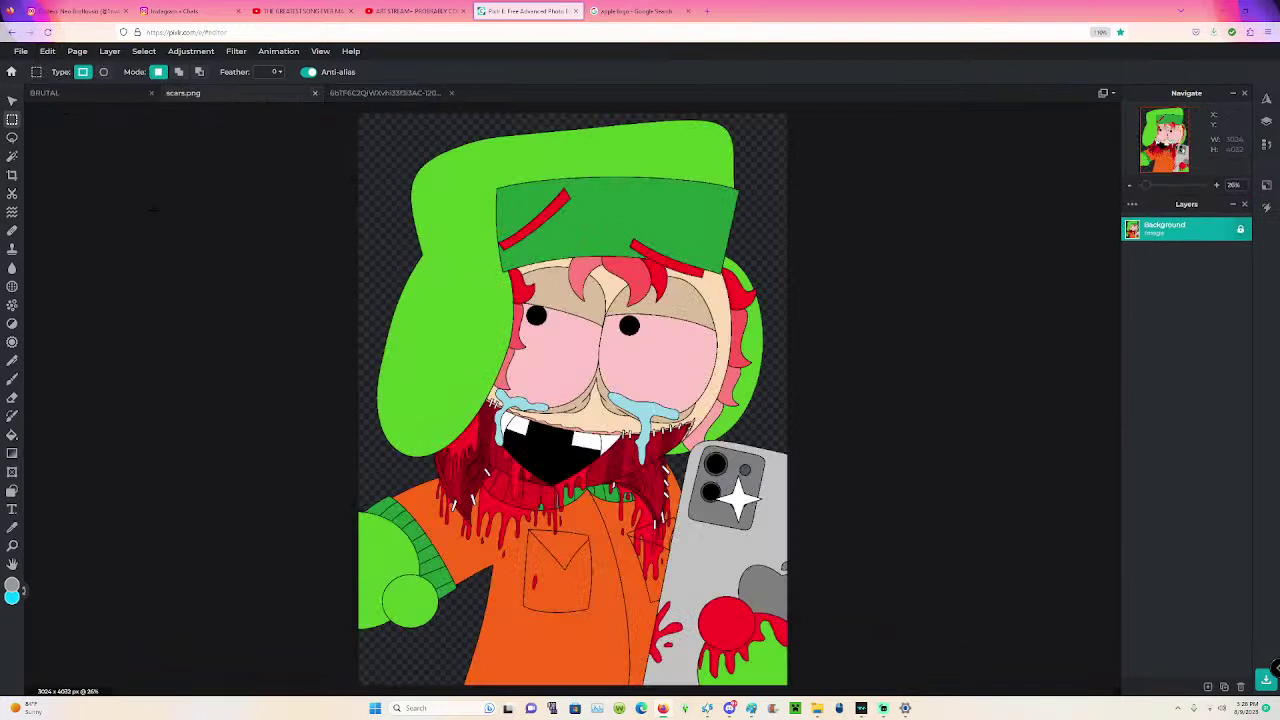
pyautogui.click(47, 51)
pyautogui.scroll(-2, 315, 205)
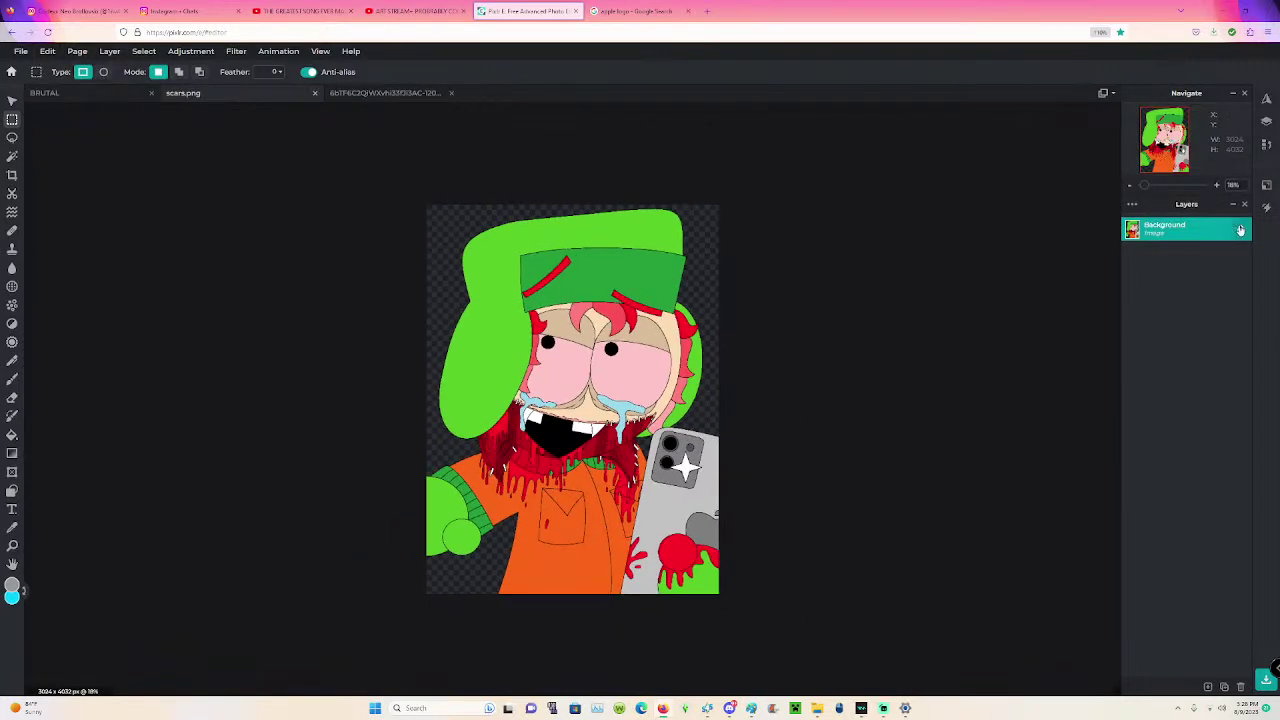
pyautogui.click(110, 51)
pyautogui.click(140, 80)
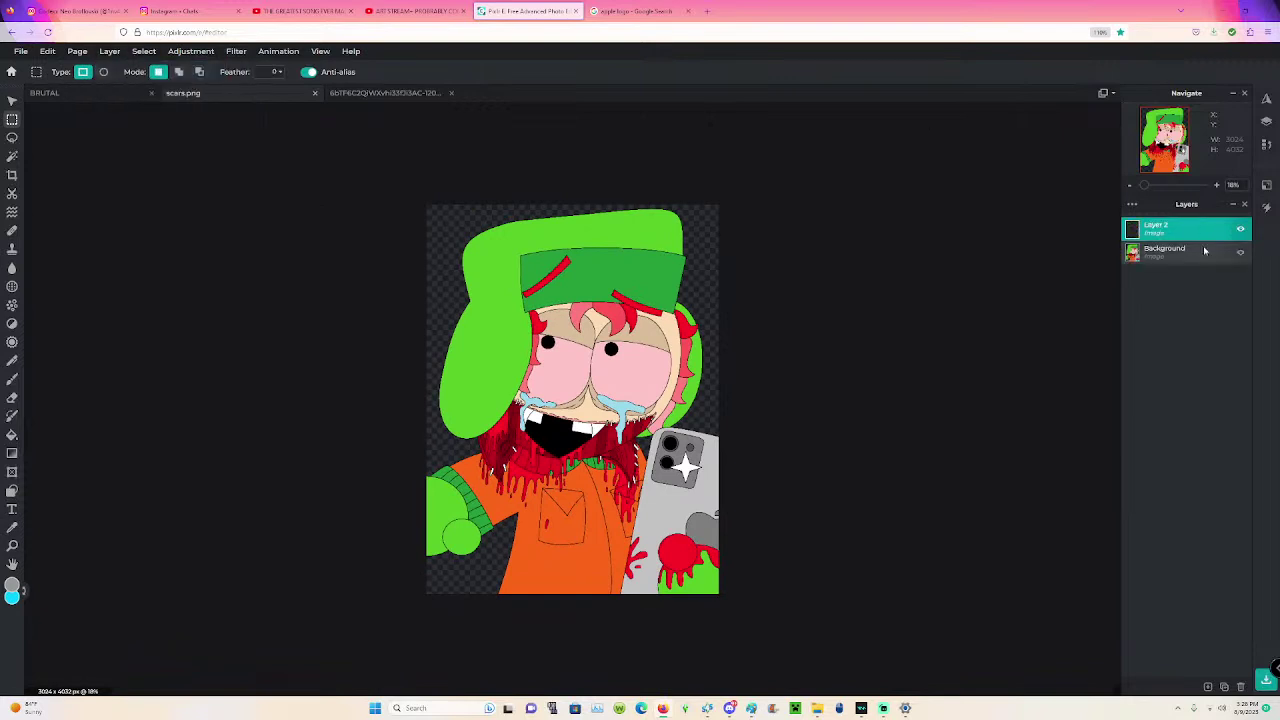
pyautogui.moveTo(1191, 263); pyautogui.dragTo(1191, 258)
# Step: Paste the grey apple logo and move it to the canvas's top-left corner
pyautogui.click(47, 51)
pyautogui.click(55, 140)
pyautogui.scroll(1, 574, 403)
pyautogui.click(12, 101)
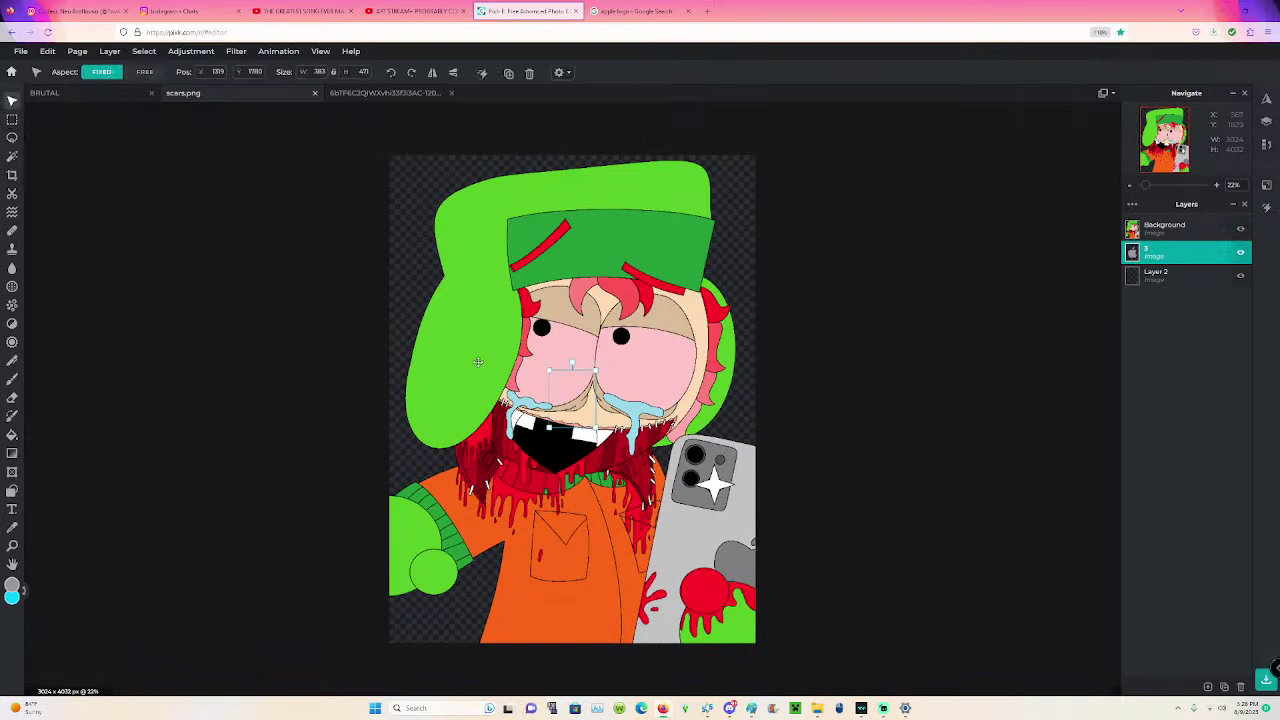
pyautogui.moveTo(556, 392); pyautogui.dragTo(421, 192)
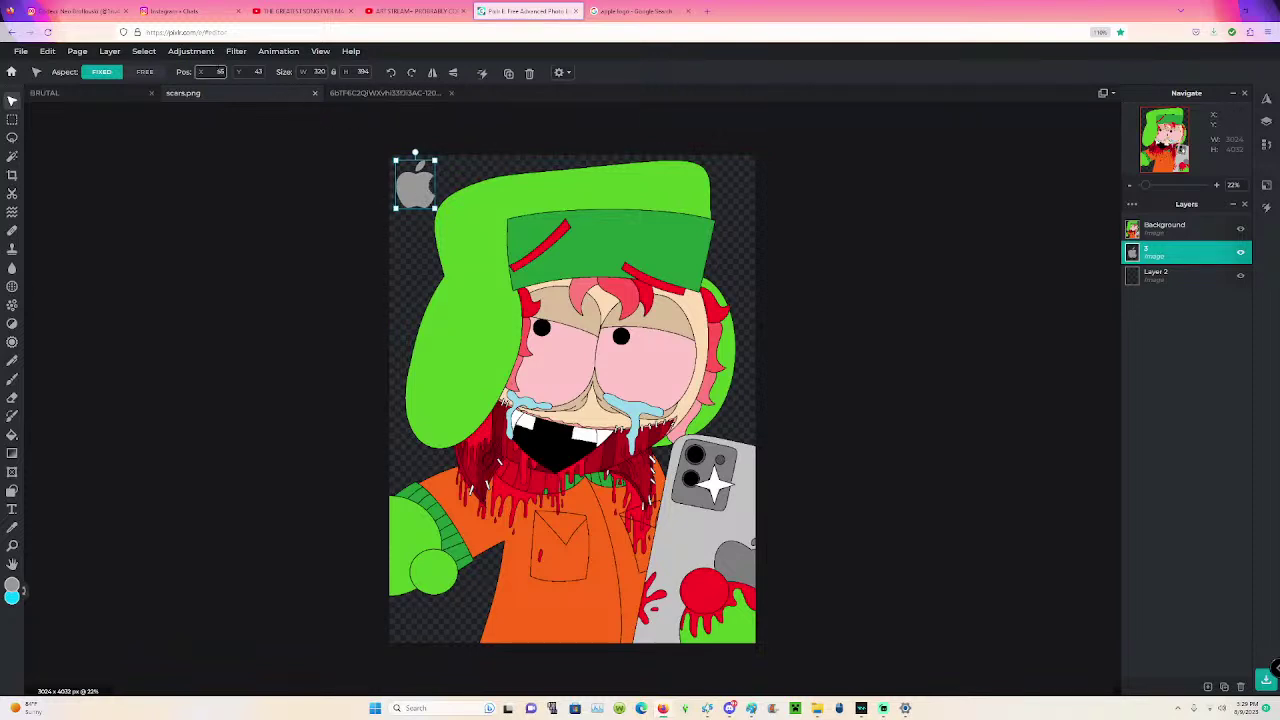
pyautogui.click(110, 51)
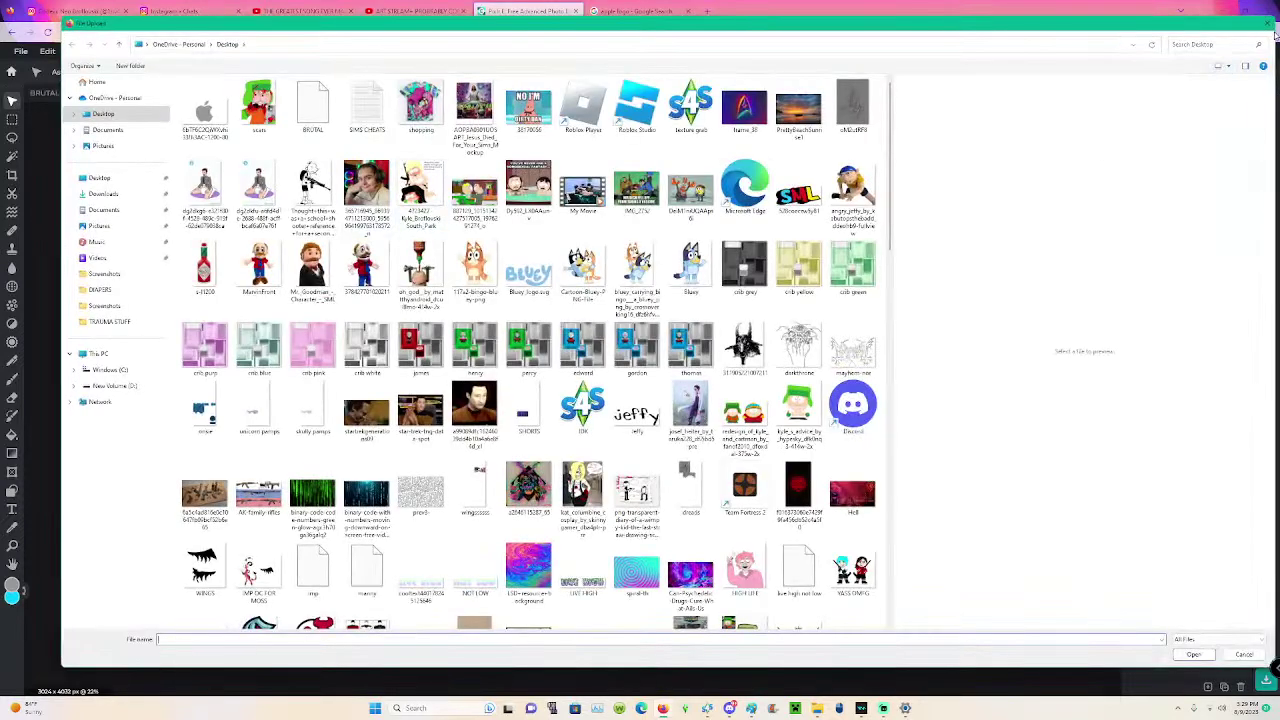
# Step: Duplicate the apple layer several times, placing each copy lower down the left edge
pyautogui.click(1268, 24)
pyautogui.click(143, 51)
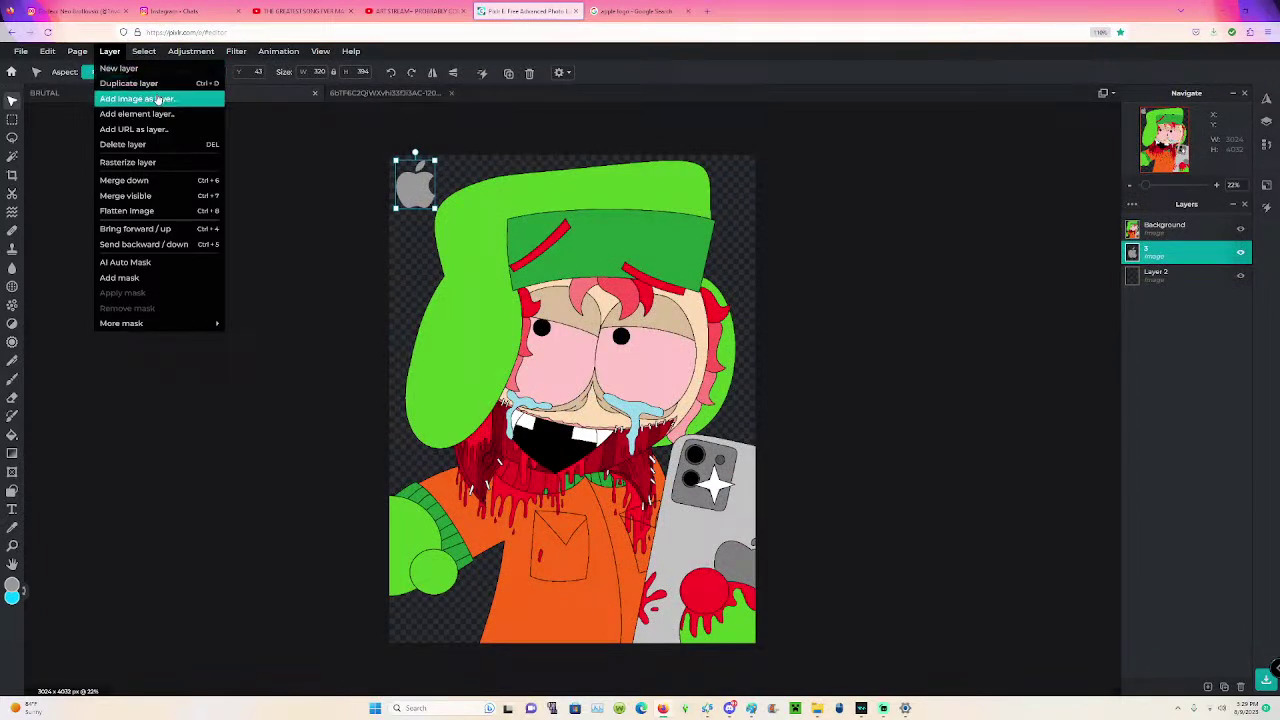
pyautogui.moveTo(414, 184); pyautogui.dragTo(410, 285)
pyautogui.click(112, 51)
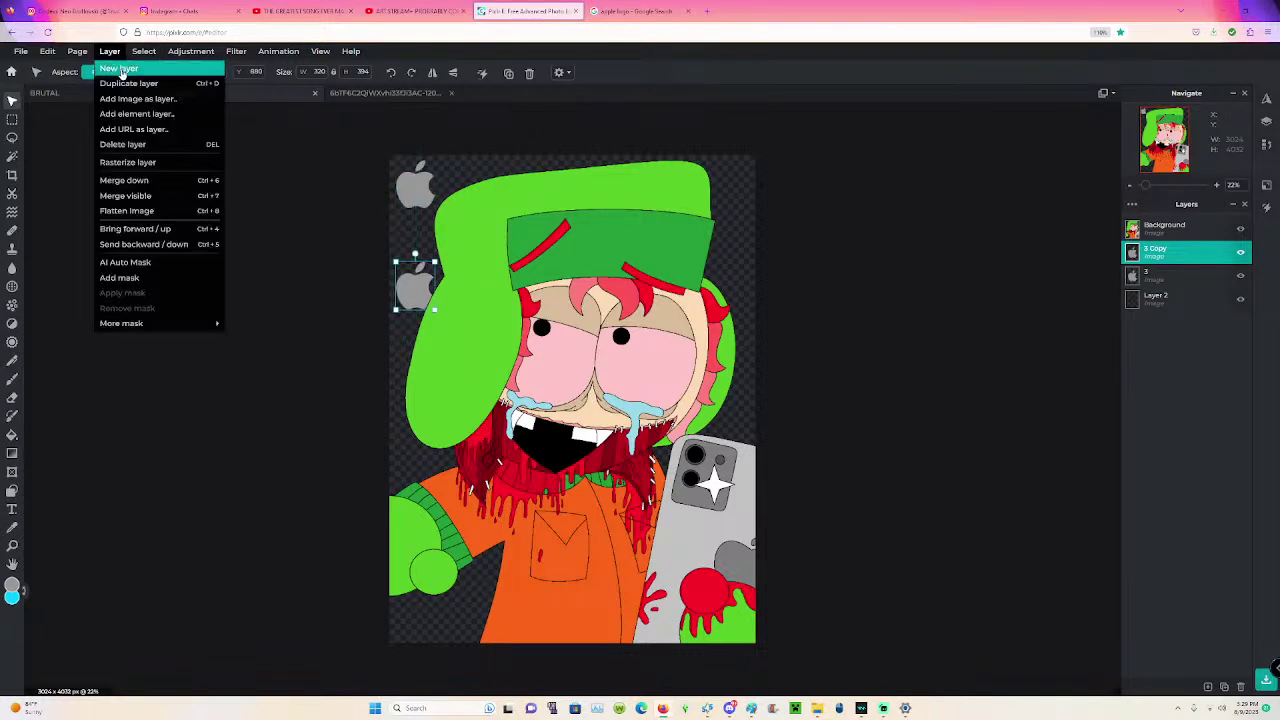
pyautogui.click(128, 83)
pyautogui.moveTo(414, 300); pyautogui.dragTo(423, 470)
pyautogui.click(110, 51)
pyautogui.click(135, 83)
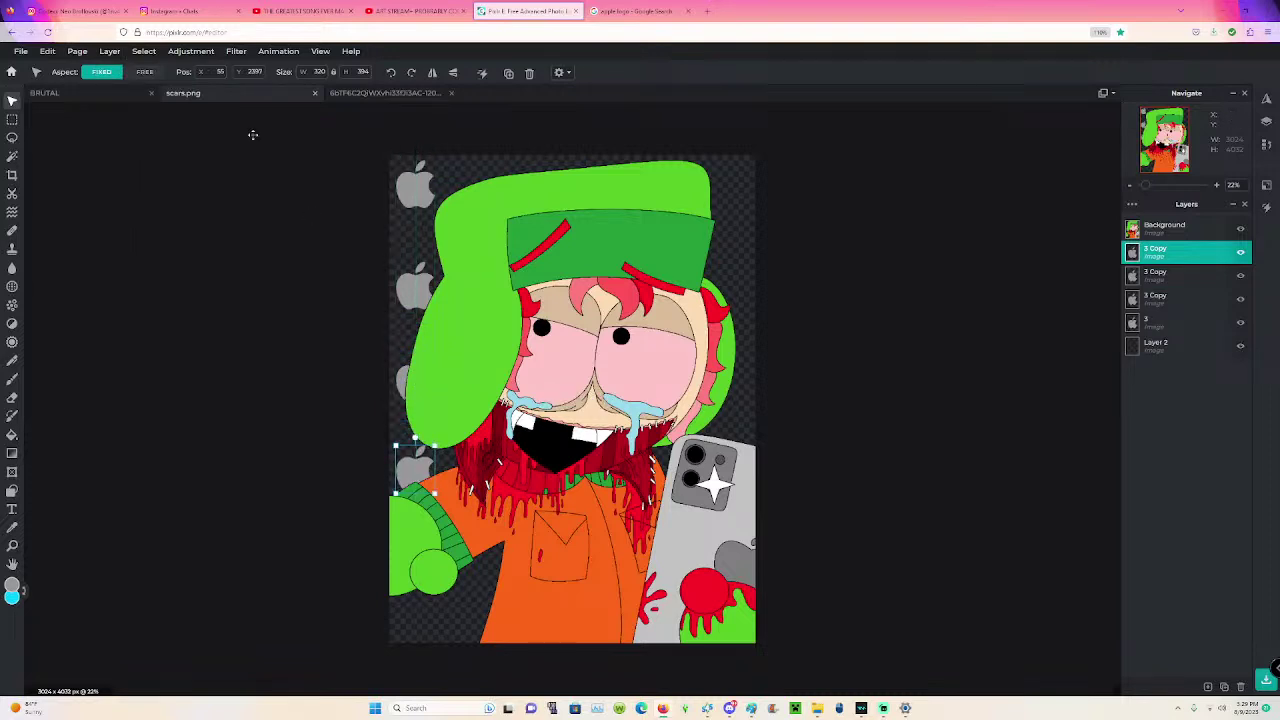
pyautogui.click(110, 51)
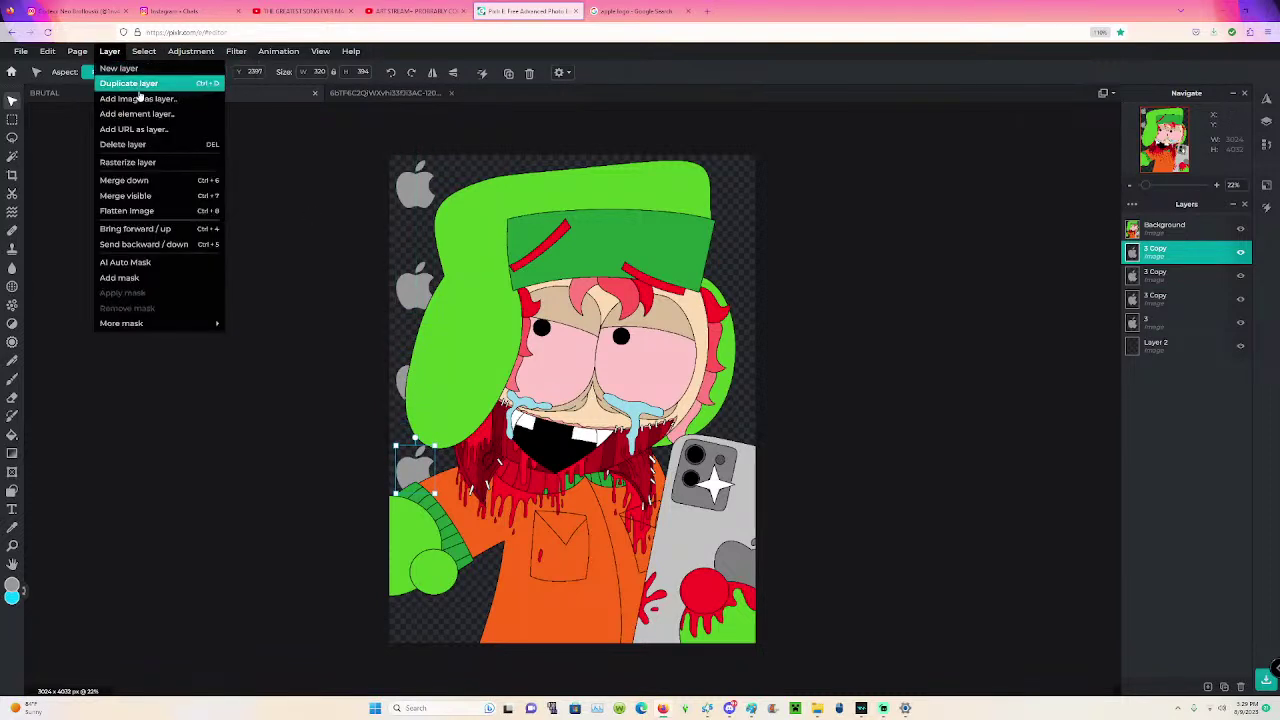
pyautogui.click(130, 83)
pyautogui.moveTo(433, 467); pyautogui.dragTo(427, 614)
pyautogui.click(110, 51)
pyautogui.click(130, 83)
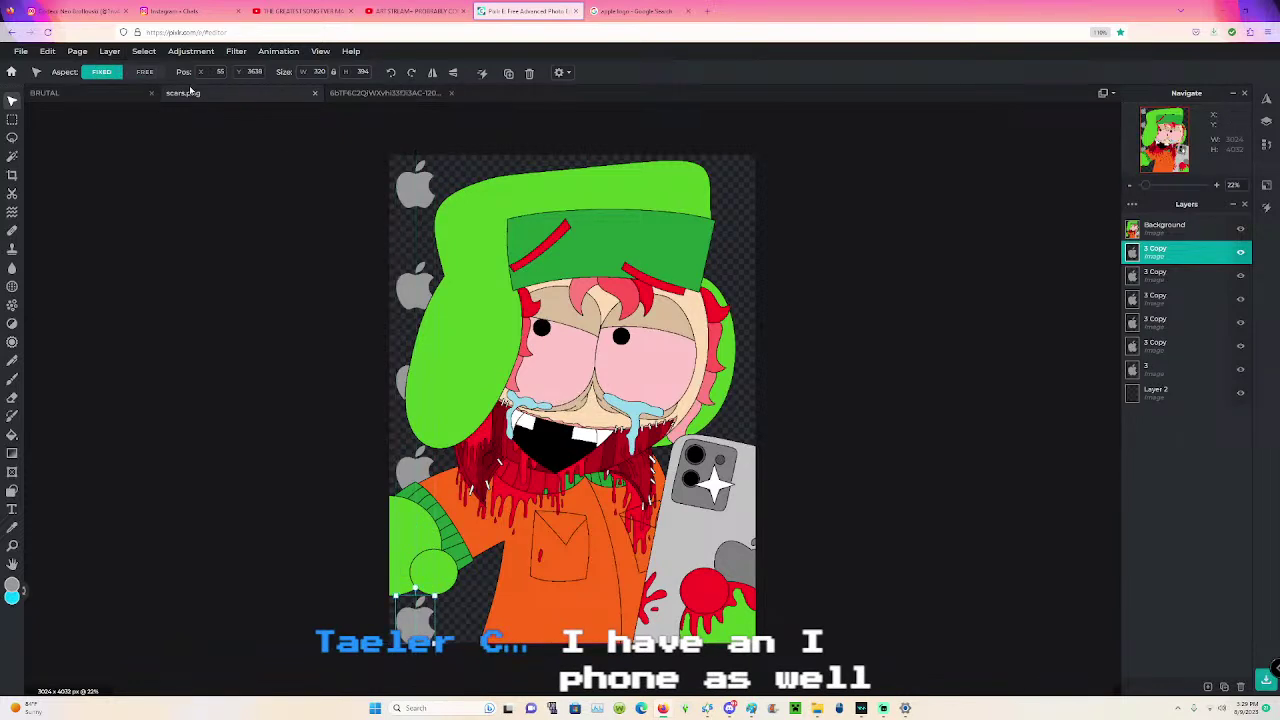
# Step: Merge the stacked apple copies down into a single column layer
pyautogui.click(110, 51)
pyautogui.click(150, 180)
pyautogui.click(110, 51)
pyautogui.click(150, 180)
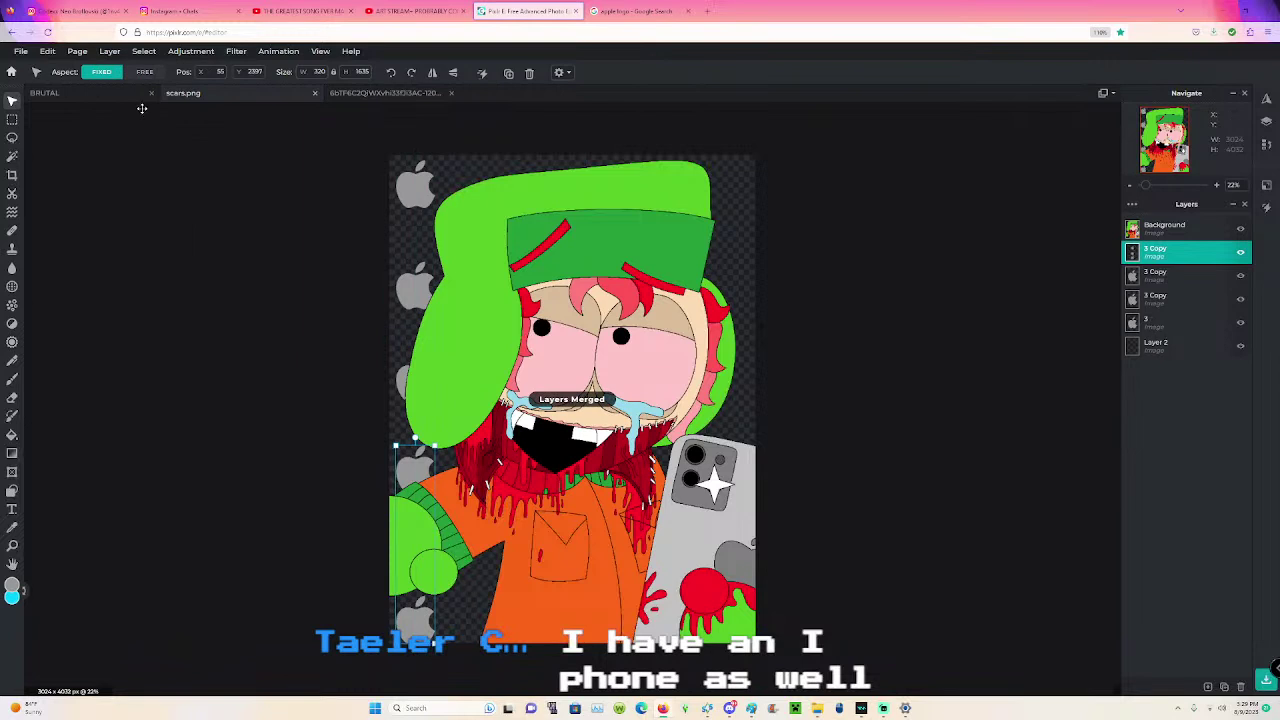
pyautogui.click(110, 51)
pyautogui.click(150, 178)
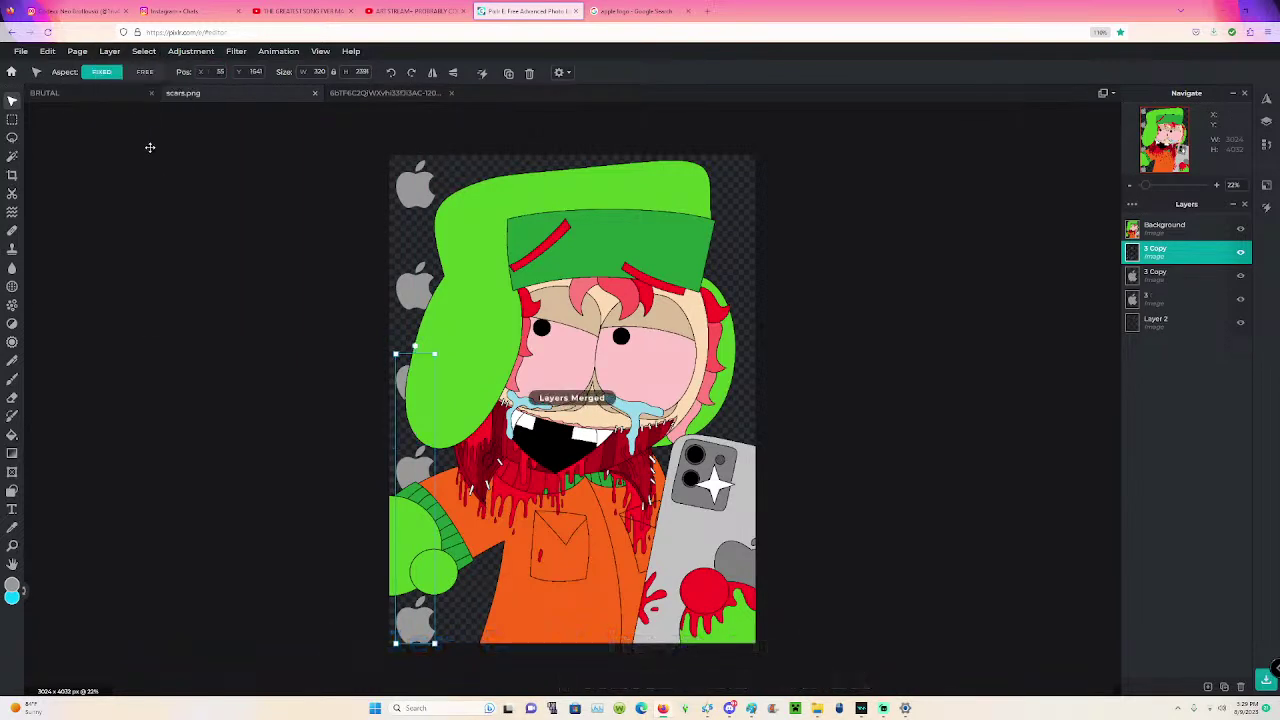
pyautogui.click(110, 51)
pyautogui.click(150, 178)
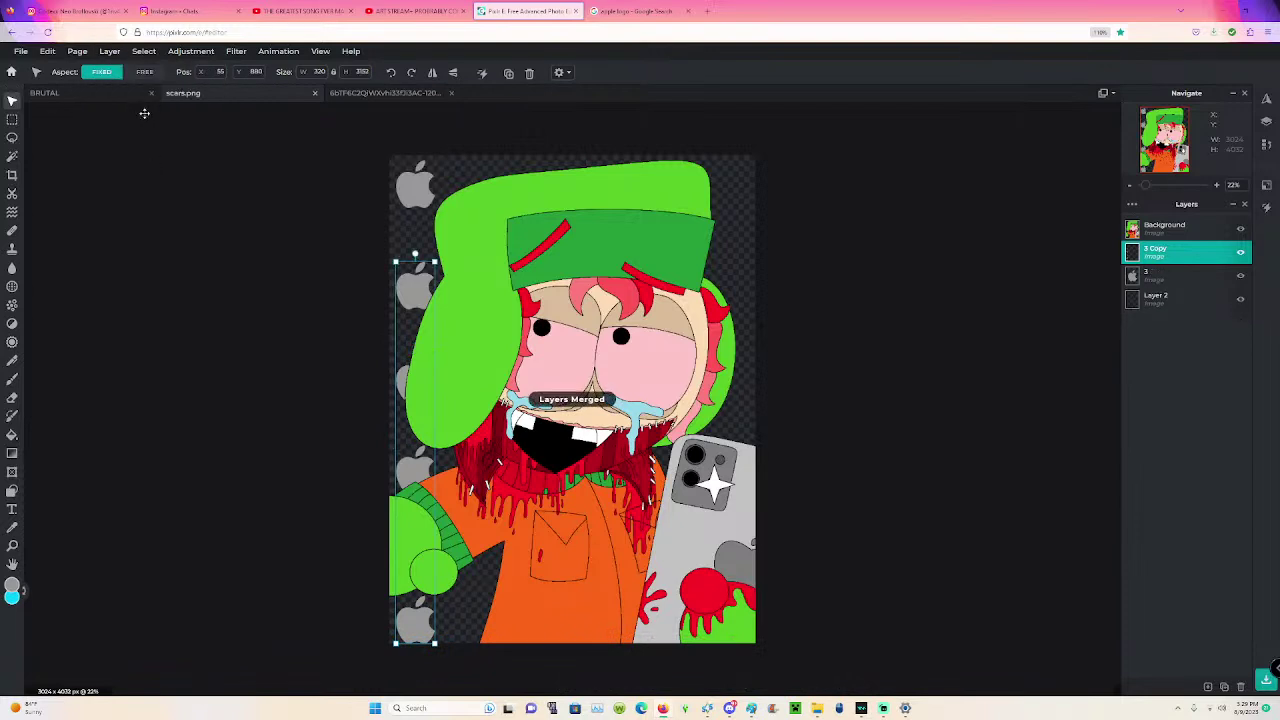
pyautogui.click(110, 51)
pyautogui.click(150, 178)
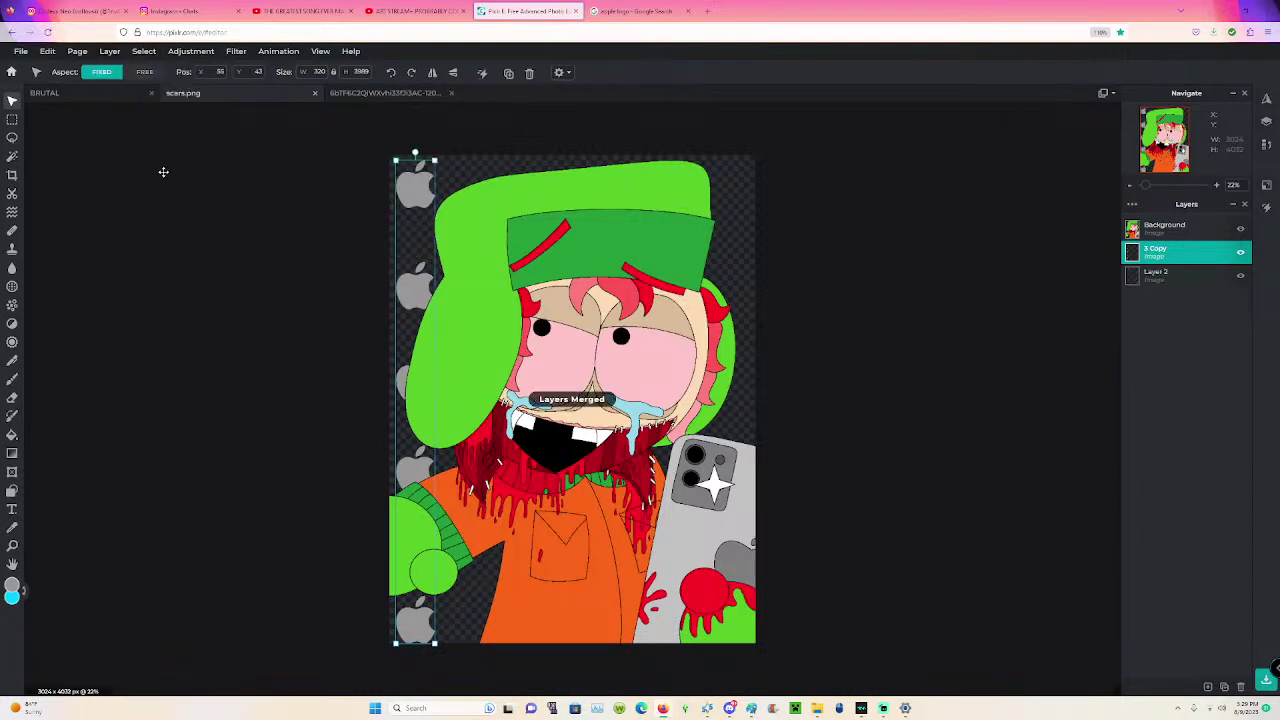
pyautogui.click(110, 51)
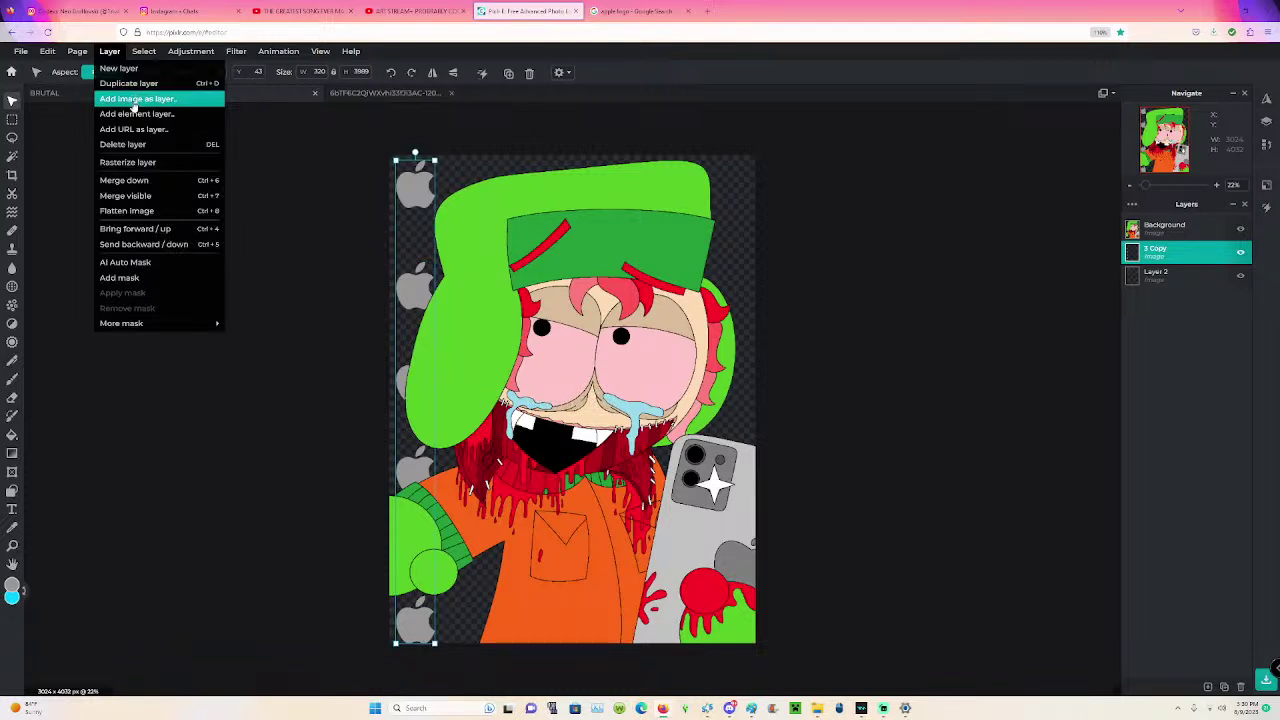
# Step: Duplicate the apple column four times, shifting the copies right and slightly offset toward the right edge
pyautogui.click(128, 83)
pyautogui.moveTo(429, 209); pyautogui.dragTo(505, 177)
pyautogui.click(110, 51)
pyautogui.click(128, 83)
pyautogui.moveTo(493, 190); pyautogui.dragTo(650, 236)
pyautogui.click(110, 51)
pyautogui.click(128, 83)
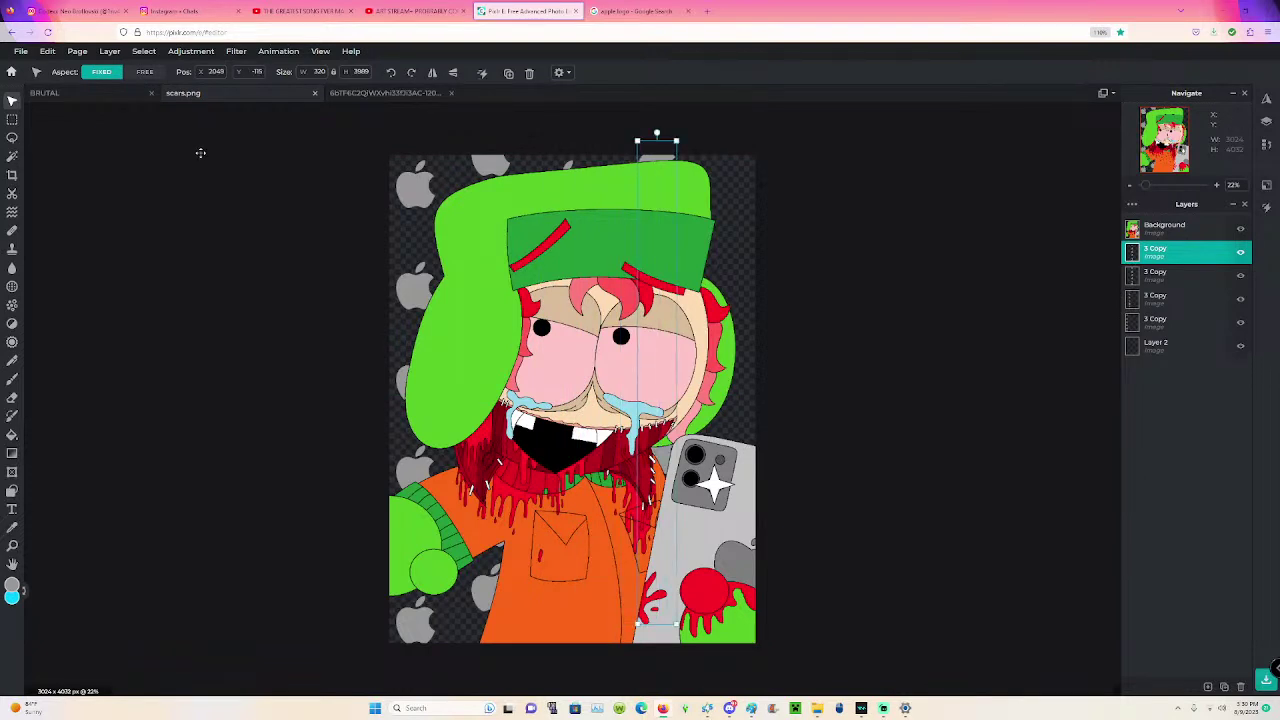
pyautogui.click(110, 51)
pyautogui.click(128, 83)
pyautogui.moveTo(655, 262); pyautogui.dragTo(729, 226)
# Step: Add a new empty Layer 13 and move it beneath Layer 2
pyautogui.click(1138, 371)
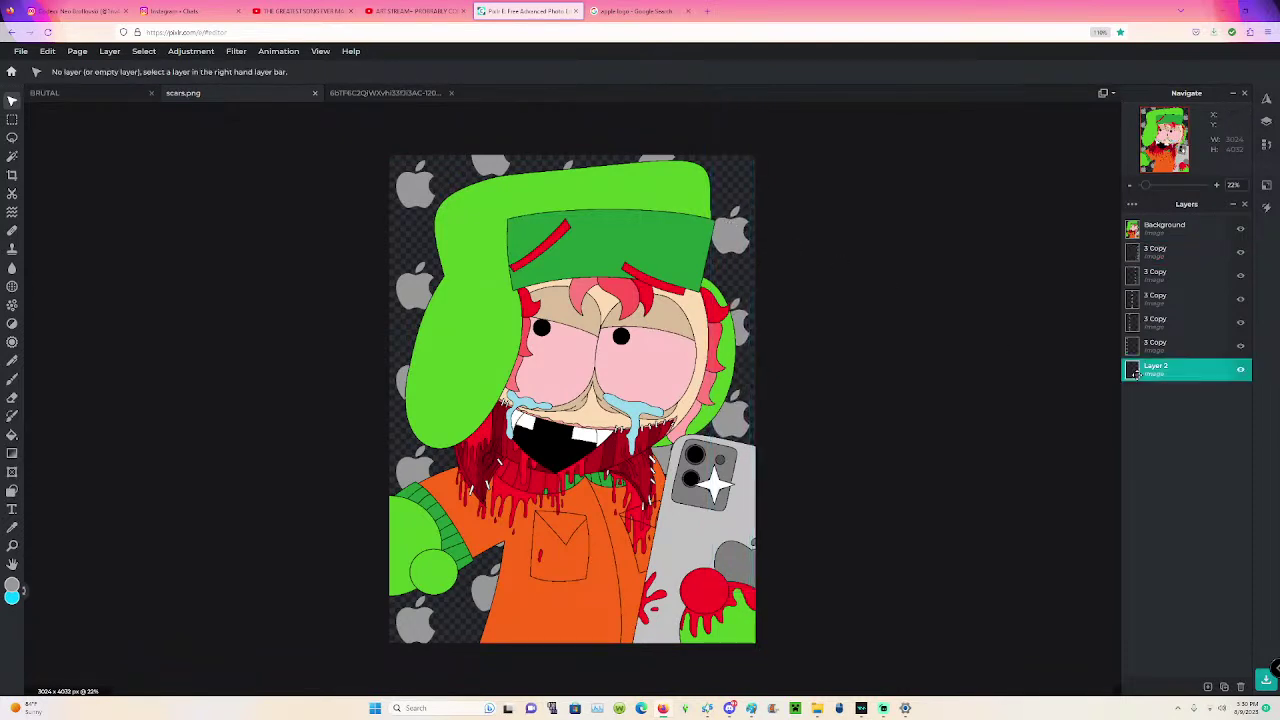
pyautogui.click(110, 51)
pyautogui.click(118, 64)
pyautogui.moveTo(1145, 370); pyautogui.dragTo(1150, 395)
pyautogui.scroll(-1, 817, 389)
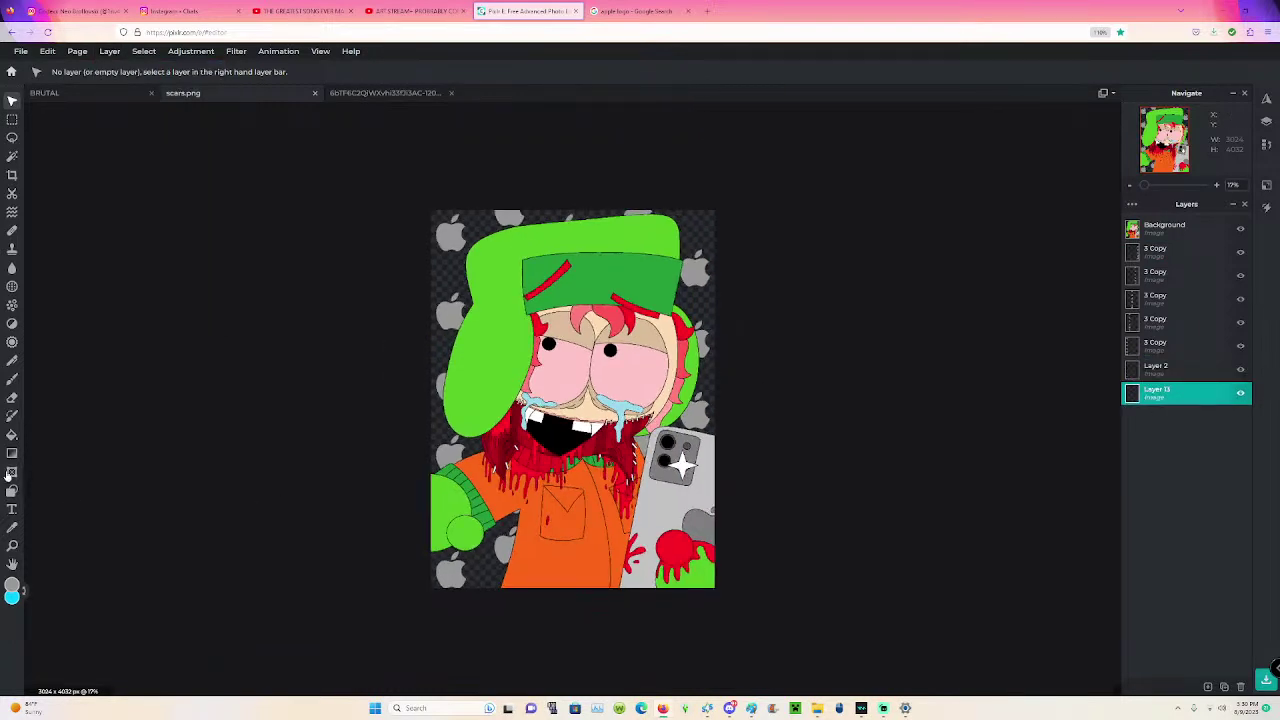
# Step: Try the white-to-red gradient preset across Layer 13, undoing both attempts
pyautogui.click(12, 453)
pyautogui.click(248, 75)
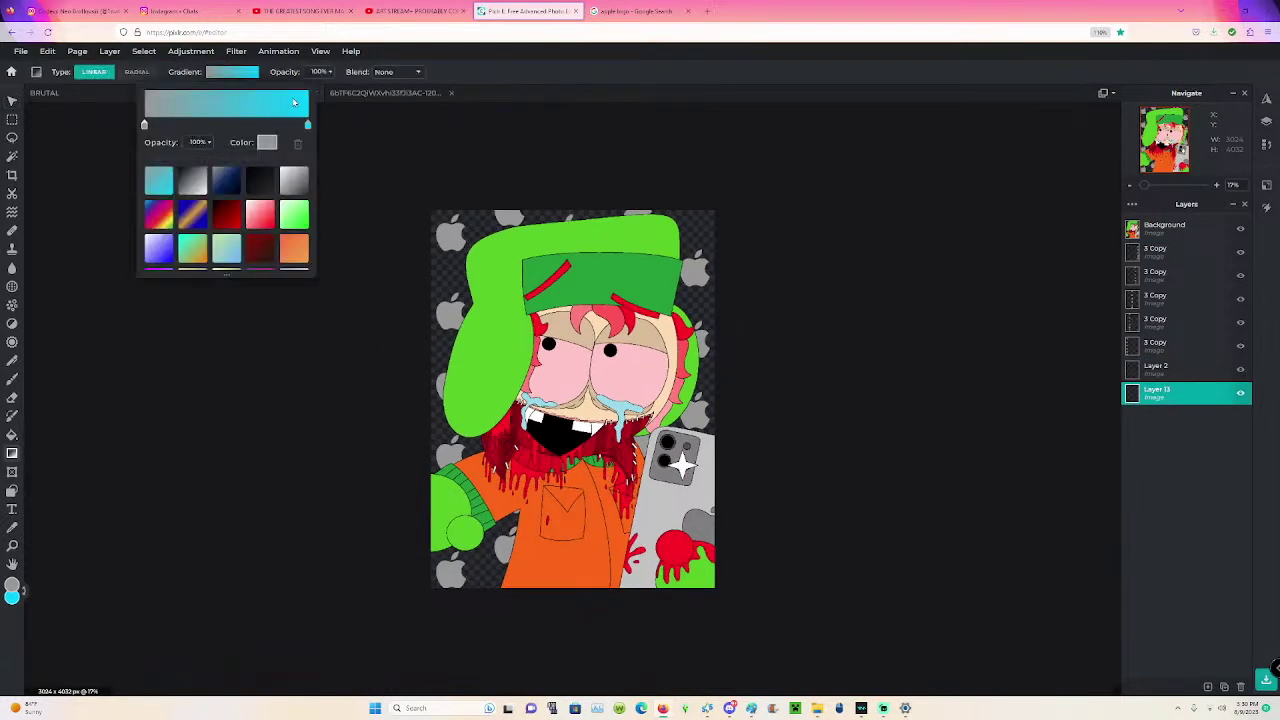
pyautogui.click(256, 213)
pyautogui.moveTo(572, 398); pyautogui.dragTo(928, 643)
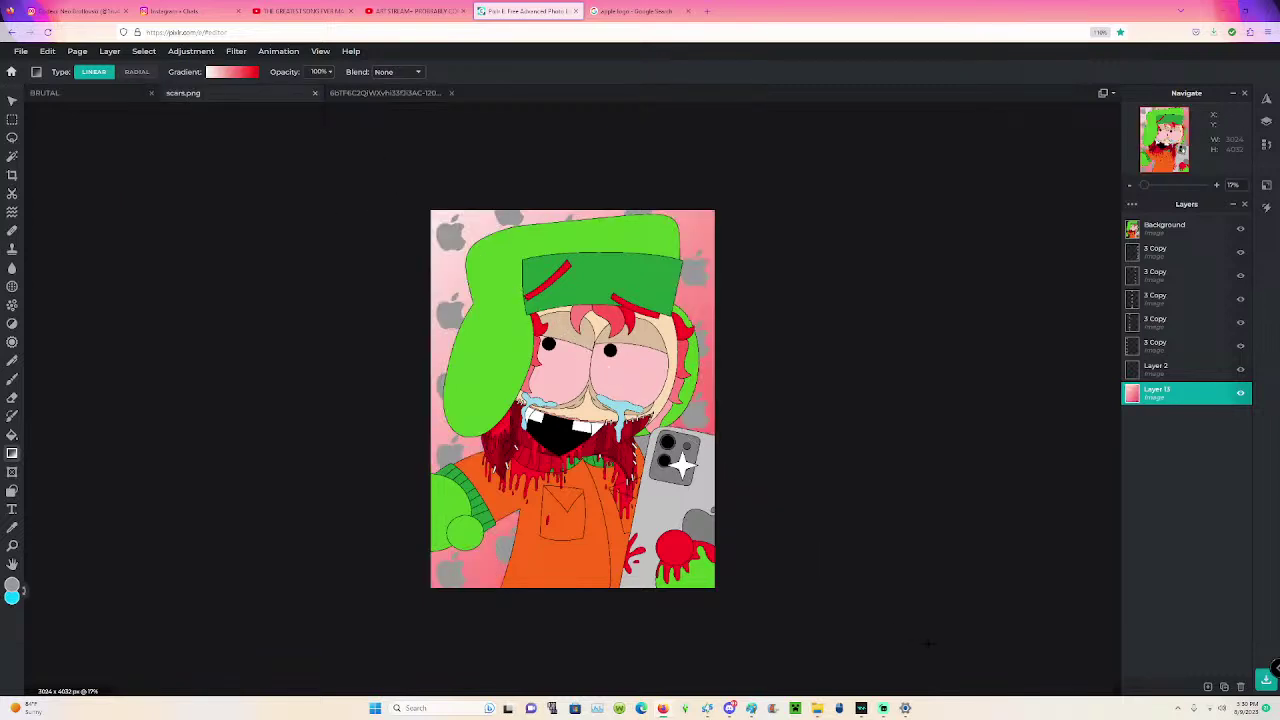
pyautogui.hotkey('ctrl', 'z')
pyautogui.moveTo(480, 286); pyautogui.dragTo(740, 624)
pyautogui.hotkey('ctrl', 'z')
# Step: Darken the gradient's red end to maroon in the gradient editor
pyautogui.click(238, 75)
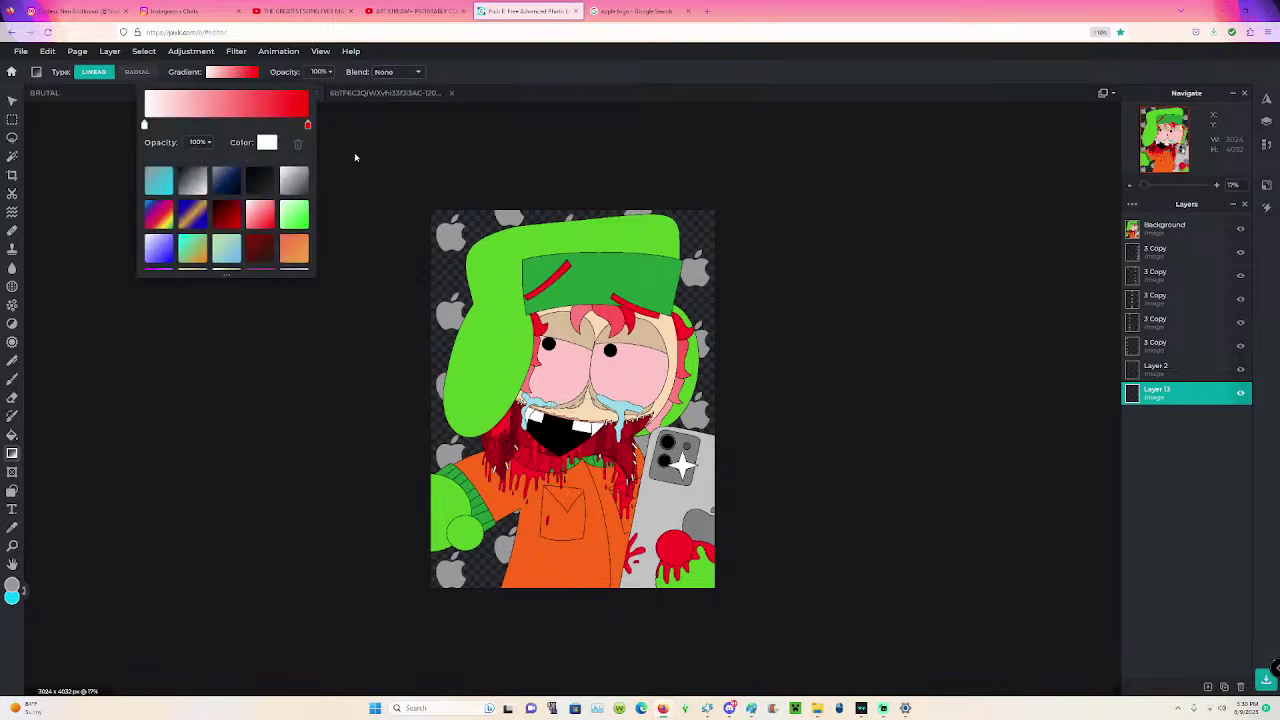
pyautogui.click(308, 127)
pyautogui.click(267, 142)
pyautogui.moveTo(660, 365); pyautogui.dragTo(654, 400)
pyautogui.click(738, 459)
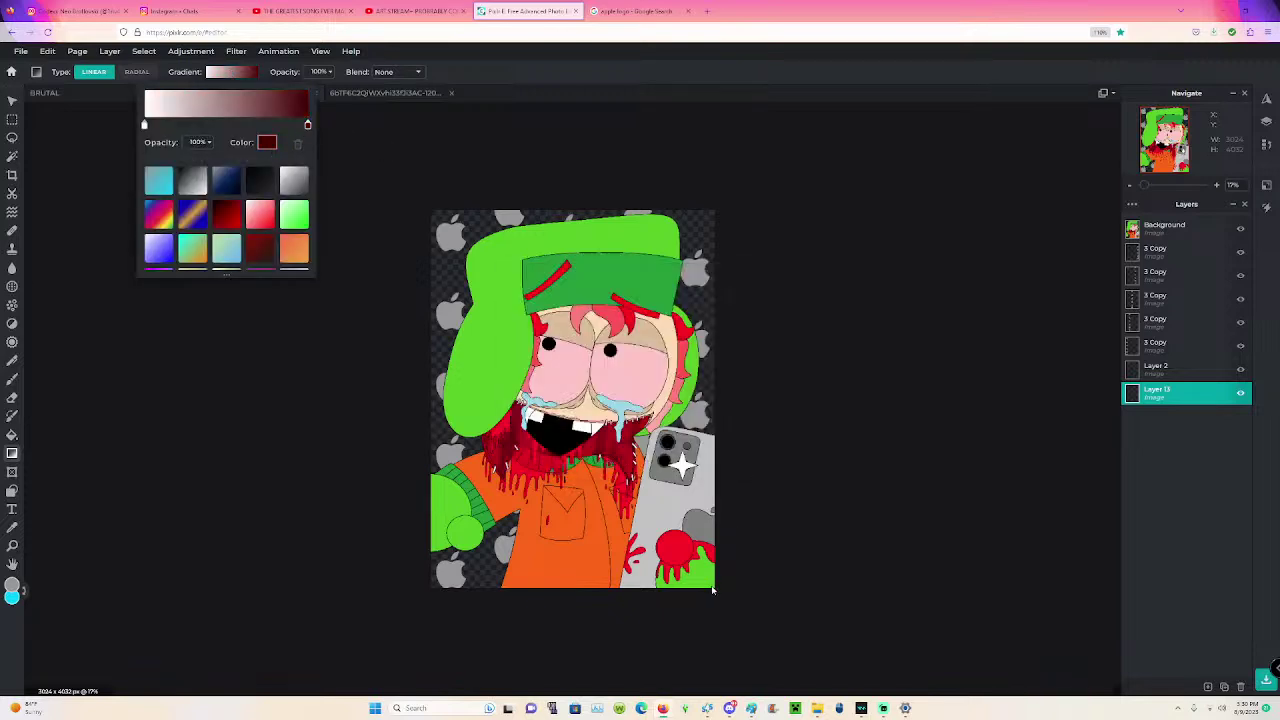
pyautogui.click(712, 590)
# Step: Redraw the white-to-maroon gradient on Layer 13 until the top-left is light
pyautogui.moveTo(712, 590); pyautogui.dragTo(395, 163)
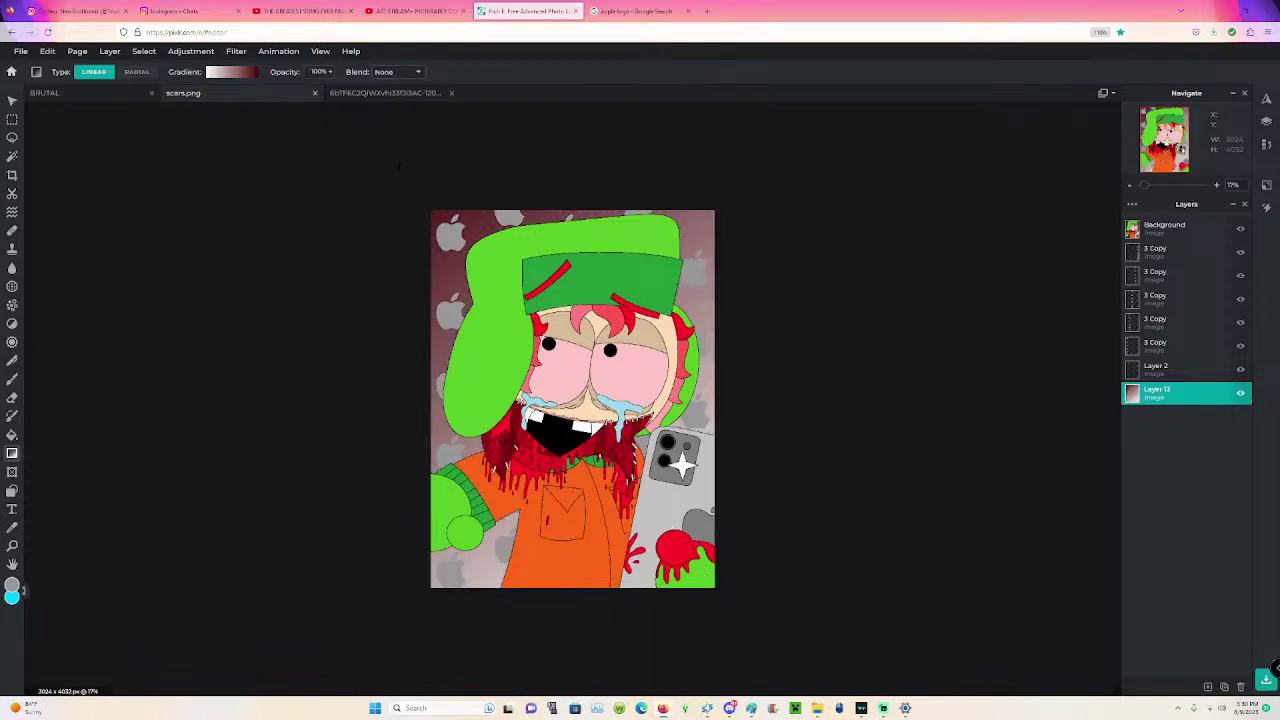
pyautogui.moveTo(529, 271); pyautogui.dragTo(423, 163)
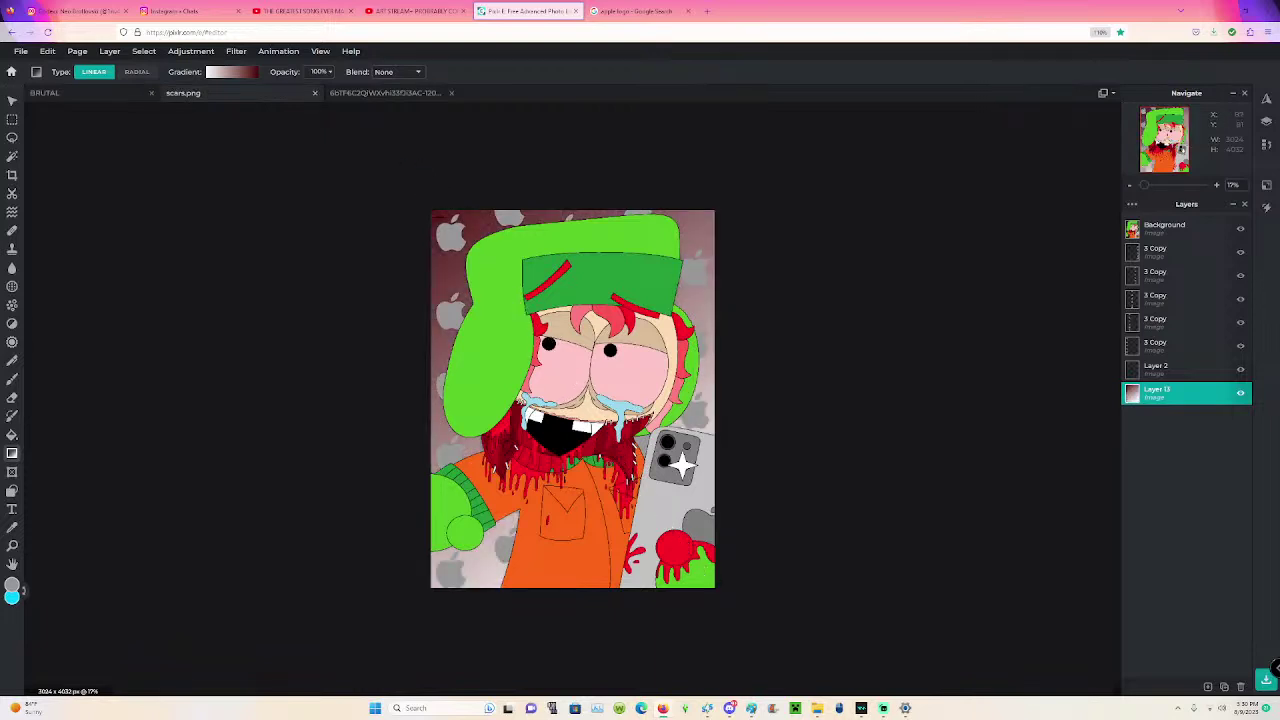
pyautogui.hotkey('ctrl', 'z')
pyautogui.moveTo(563, 351); pyautogui.dragTo(448, 240)
pyautogui.moveTo(540, 340); pyautogui.dragTo(436, 230)
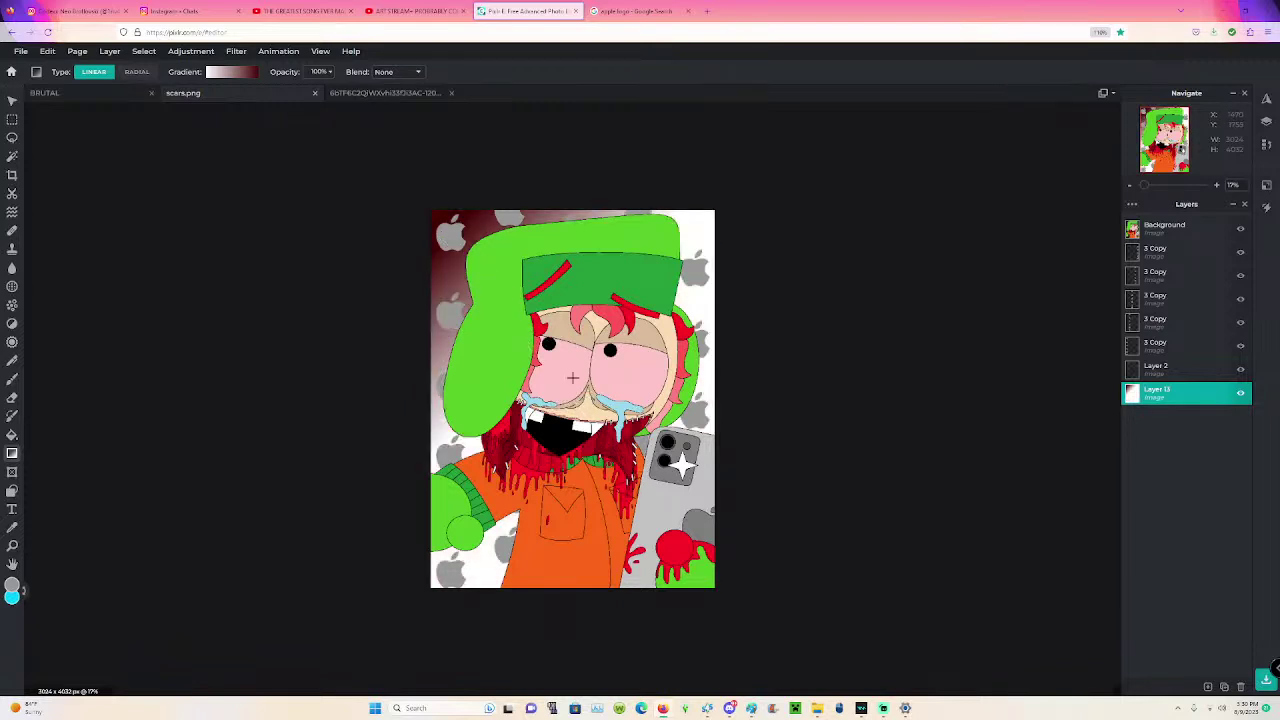
pyautogui.moveTo(584, 390); pyautogui.dragTo(449, 233)
pyautogui.moveTo(499, 297); pyautogui.dragTo(496, 298)
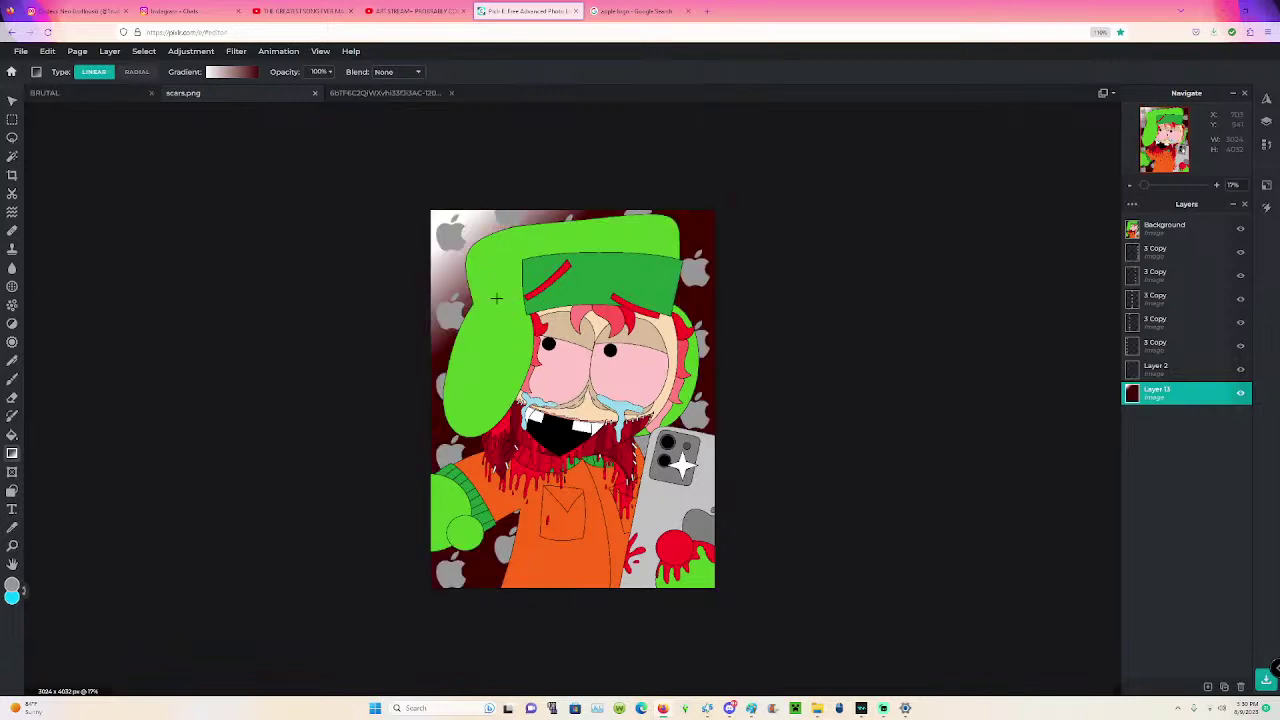
pyautogui.moveTo(451, 241); pyautogui.dragTo(566, 355)
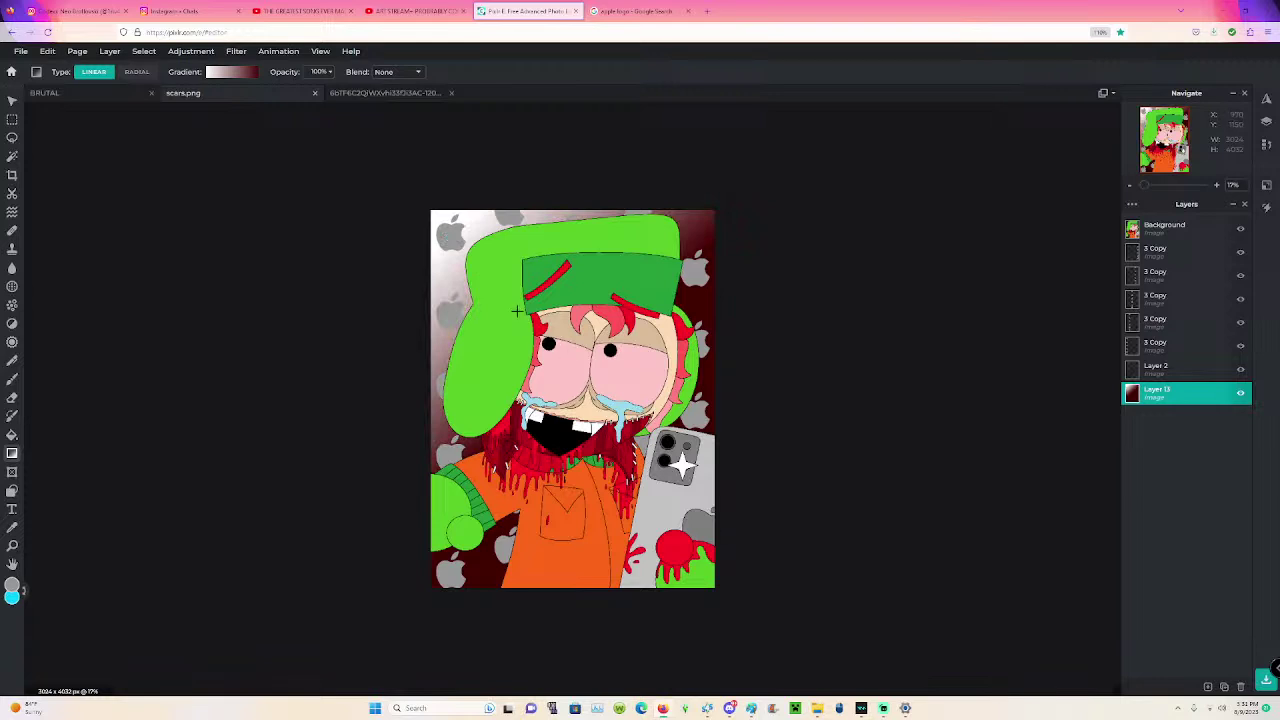
pyautogui.moveTo(463, 268); pyautogui.dragTo(590, 360)
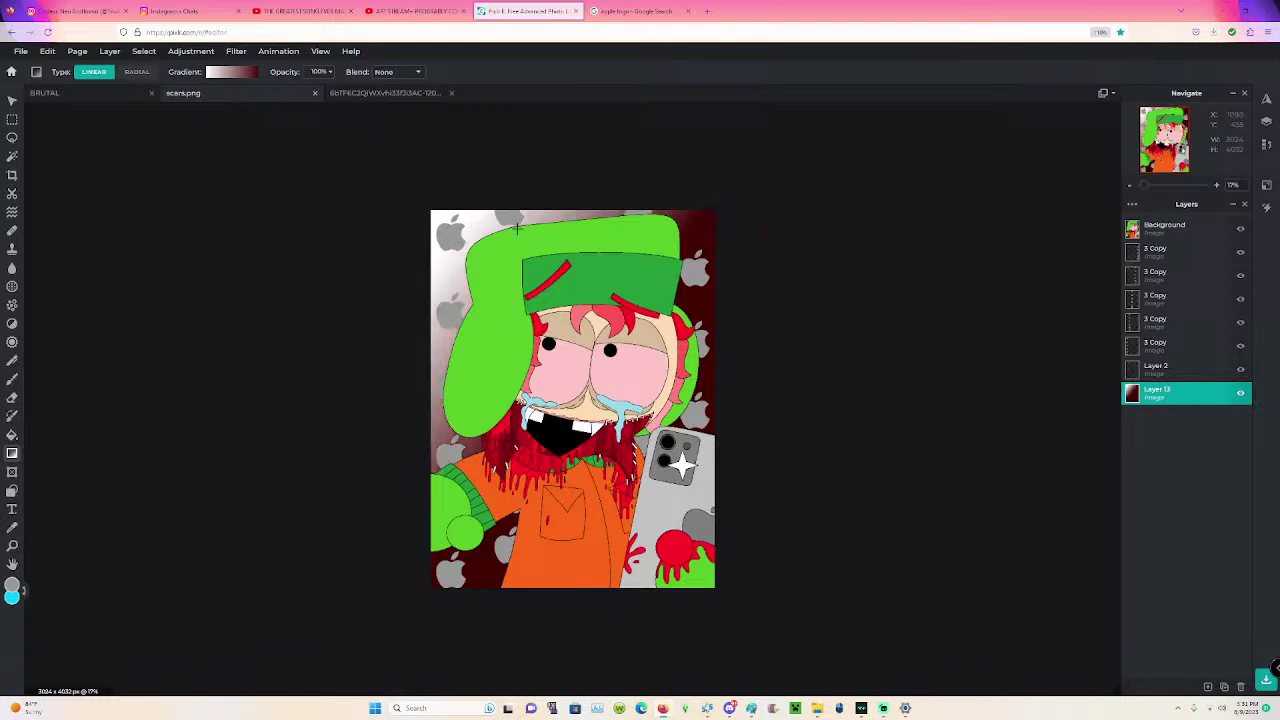
# Step: Mirror the gradient layer with the Move tool's horizontal and vertical flip buttons
pyautogui.click(14, 101)
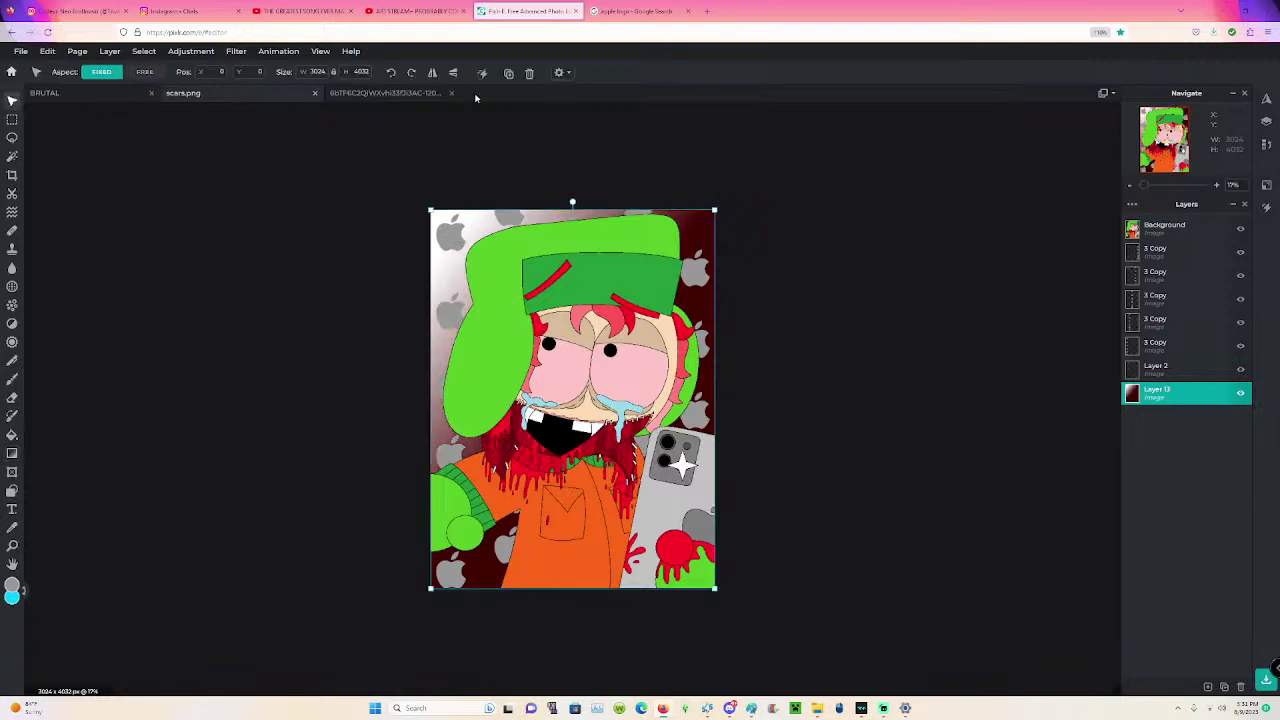
pyautogui.click(432, 73)
pyautogui.click(451, 74)
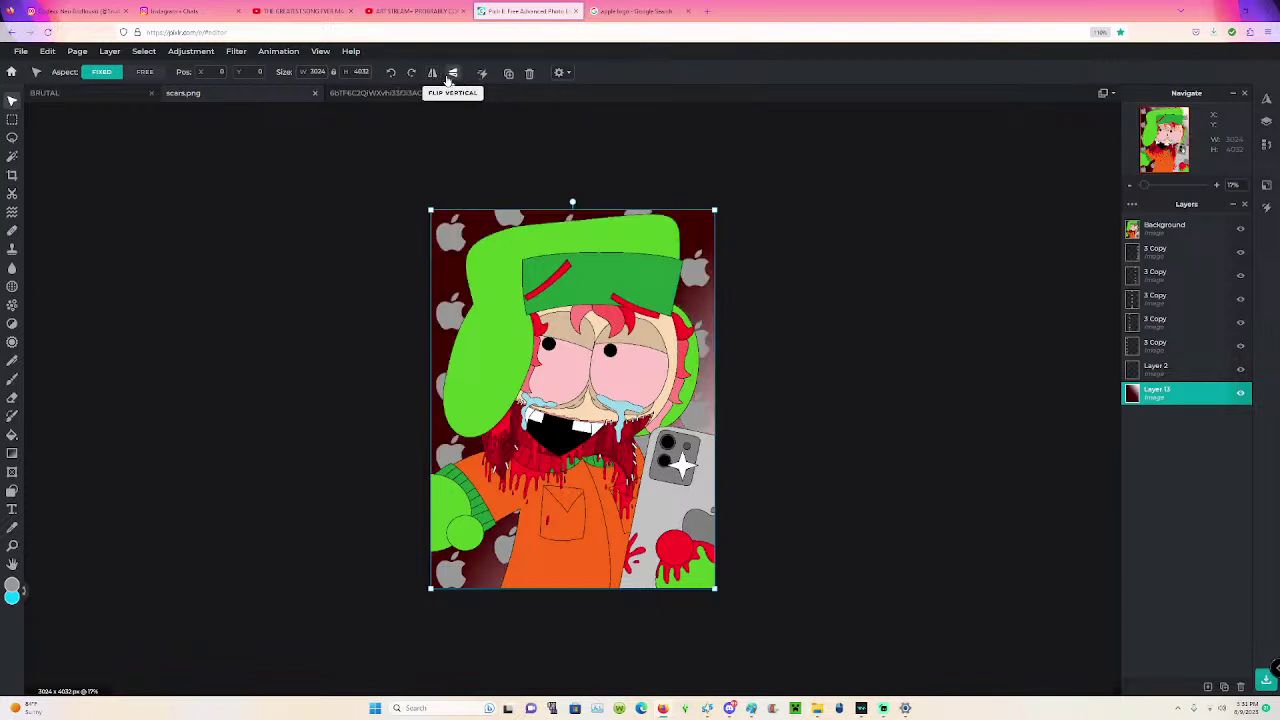
pyautogui.click(450, 76)
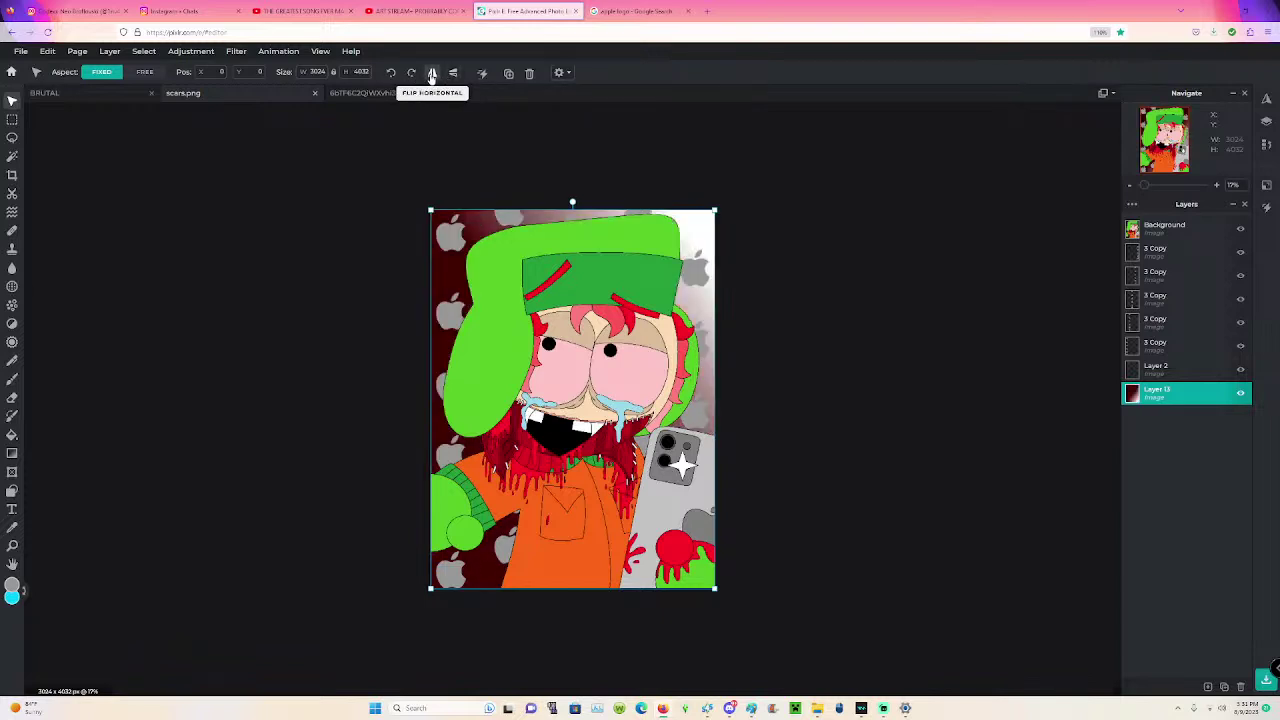
# Step: Flip the gradient so dark red sits on the right, then apply Auto pop
pyautogui.click(432, 75)
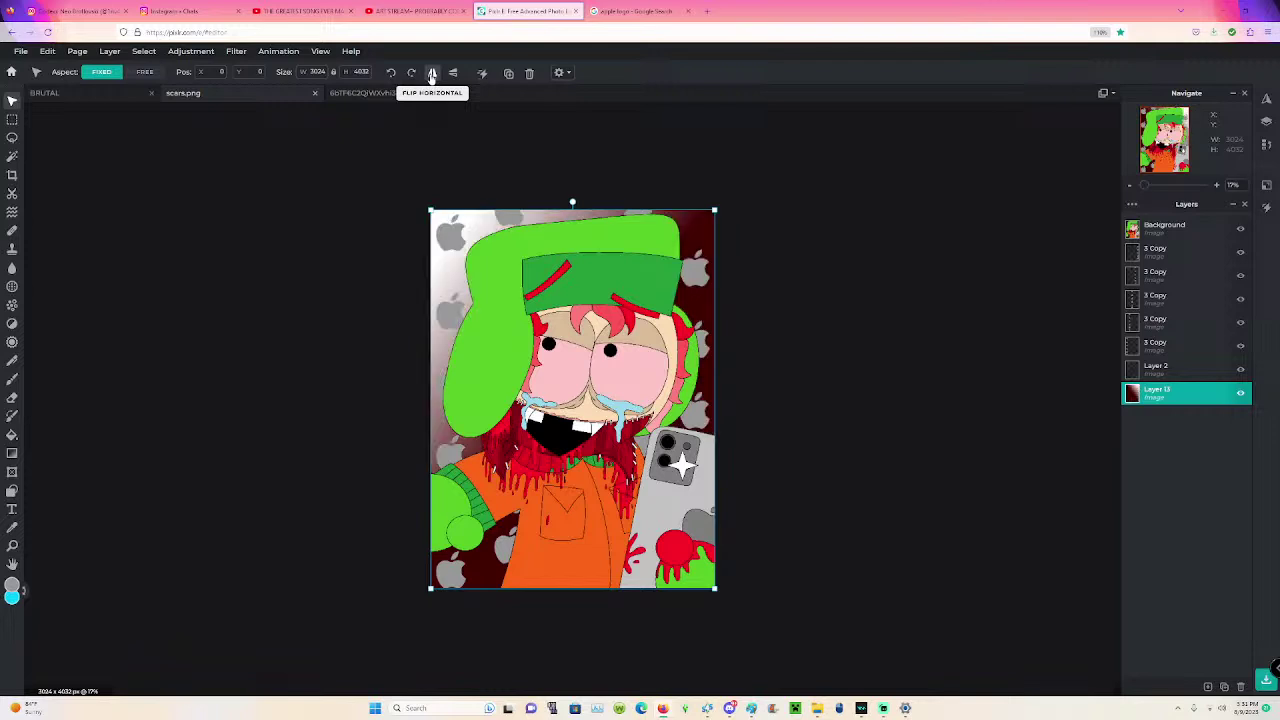
pyautogui.click(12, 120)
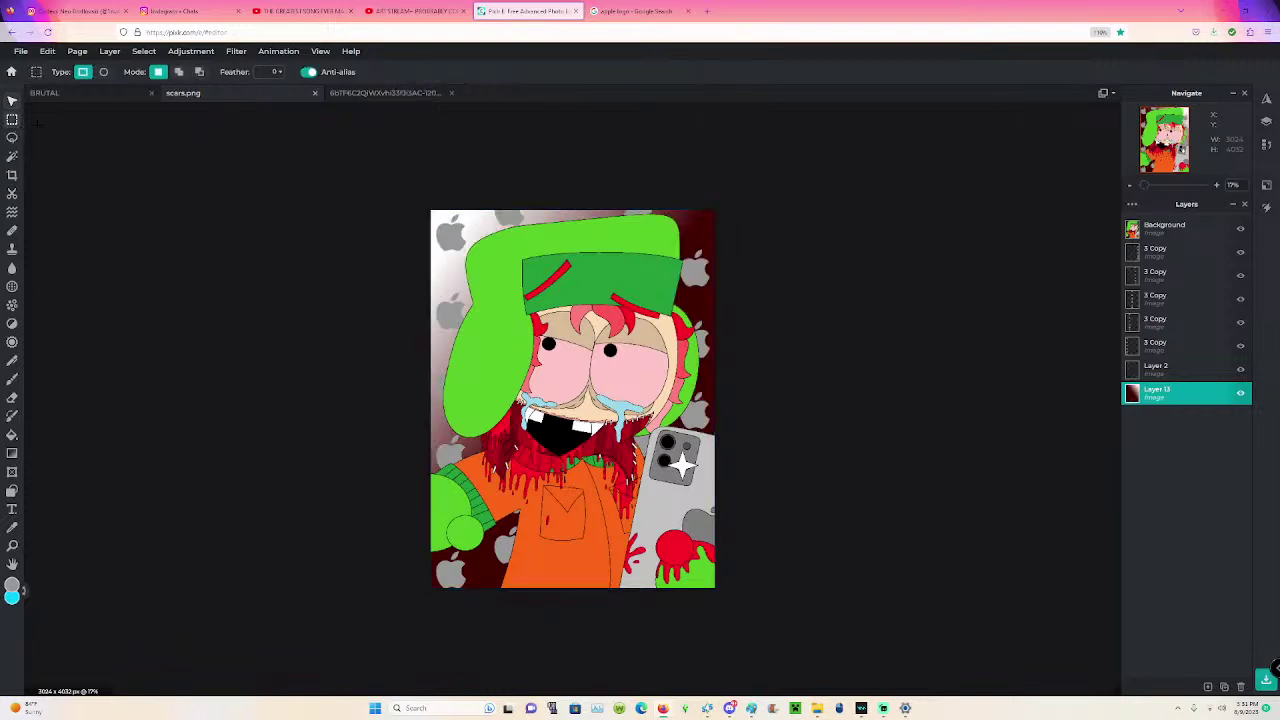
pyautogui.click(214, 51)
pyautogui.click(190, 83)
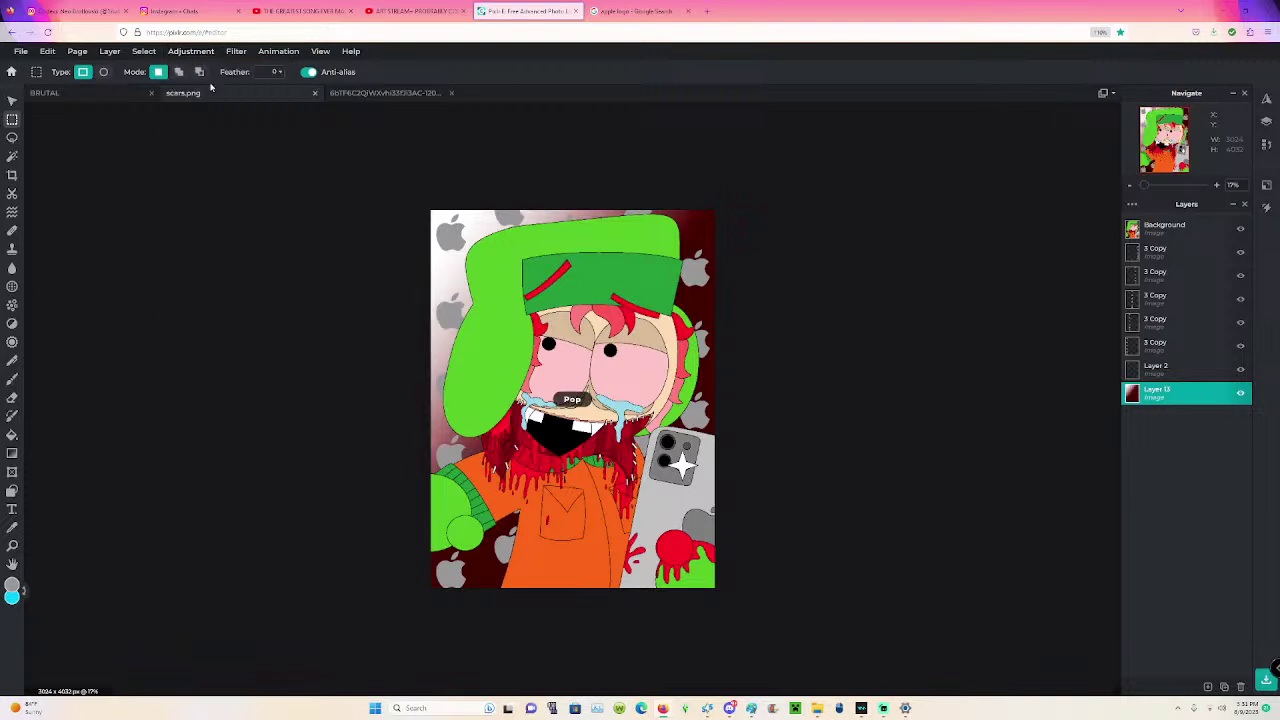
pyautogui.click(195, 53)
pyautogui.rightClick(201, 92)
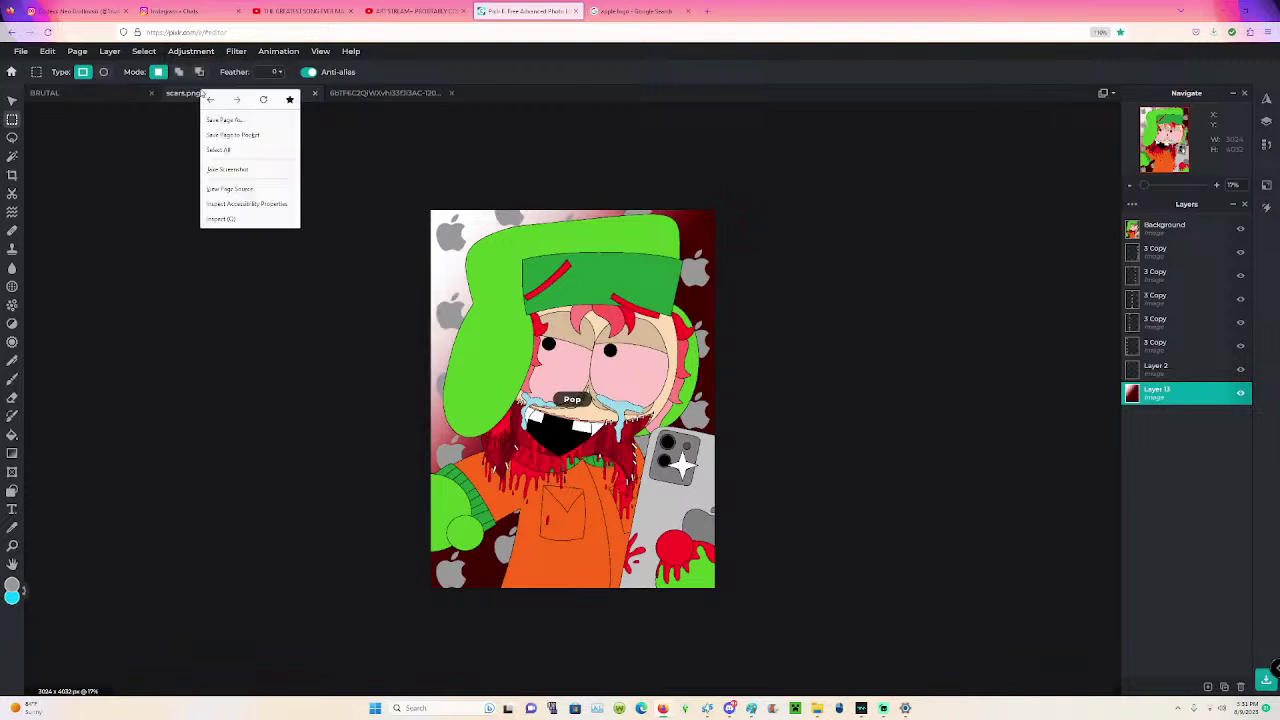
pyautogui.click(757, 206)
pyautogui.scroll(1, 853, 425)
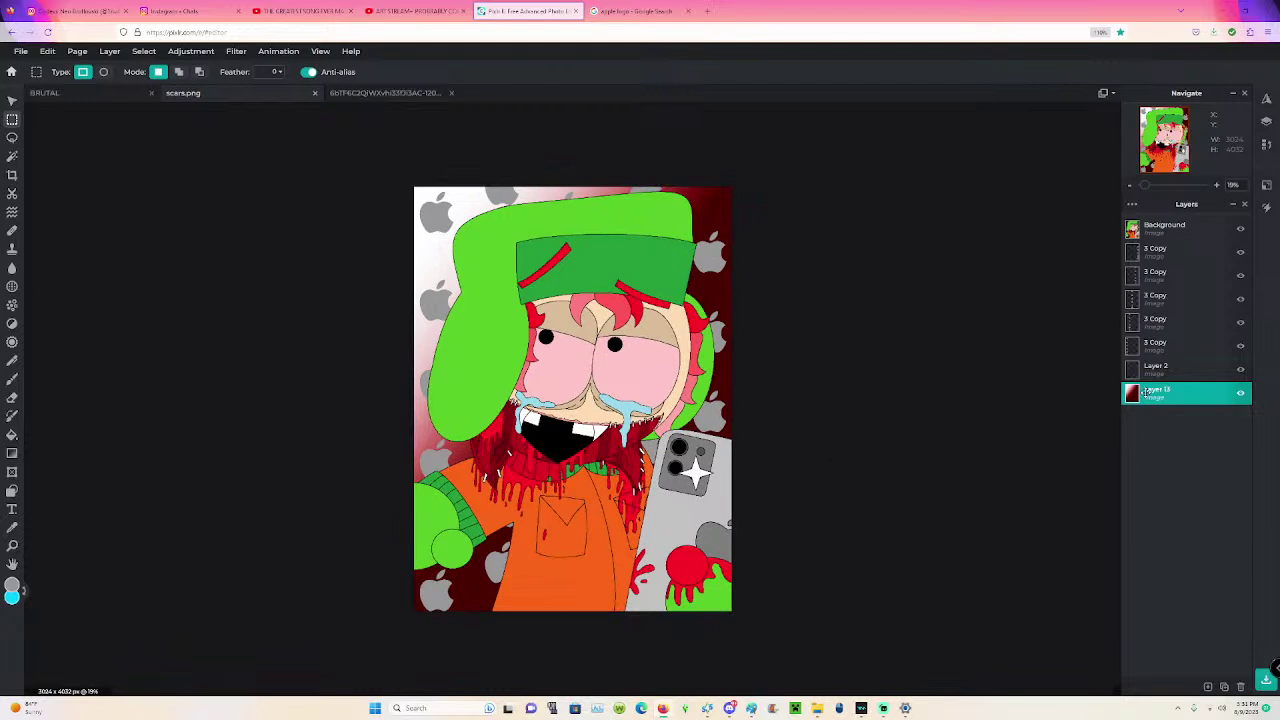
# Step: Merge the four extra 3 Copy layers down into one, then go to the home page
pyautogui.click(1172, 253)
pyautogui.click(110, 51)
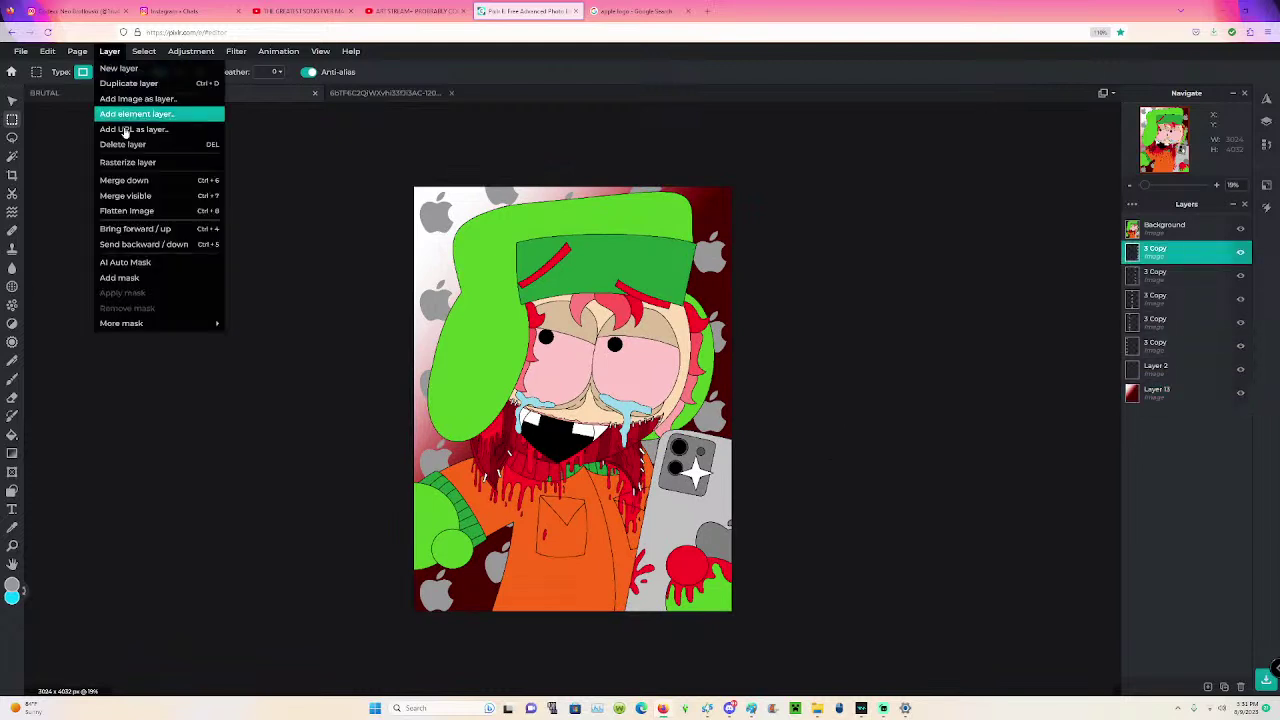
pyautogui.click(124, 180)
pyautogui.click(110, 51)
pyautogui.click(124, 180)
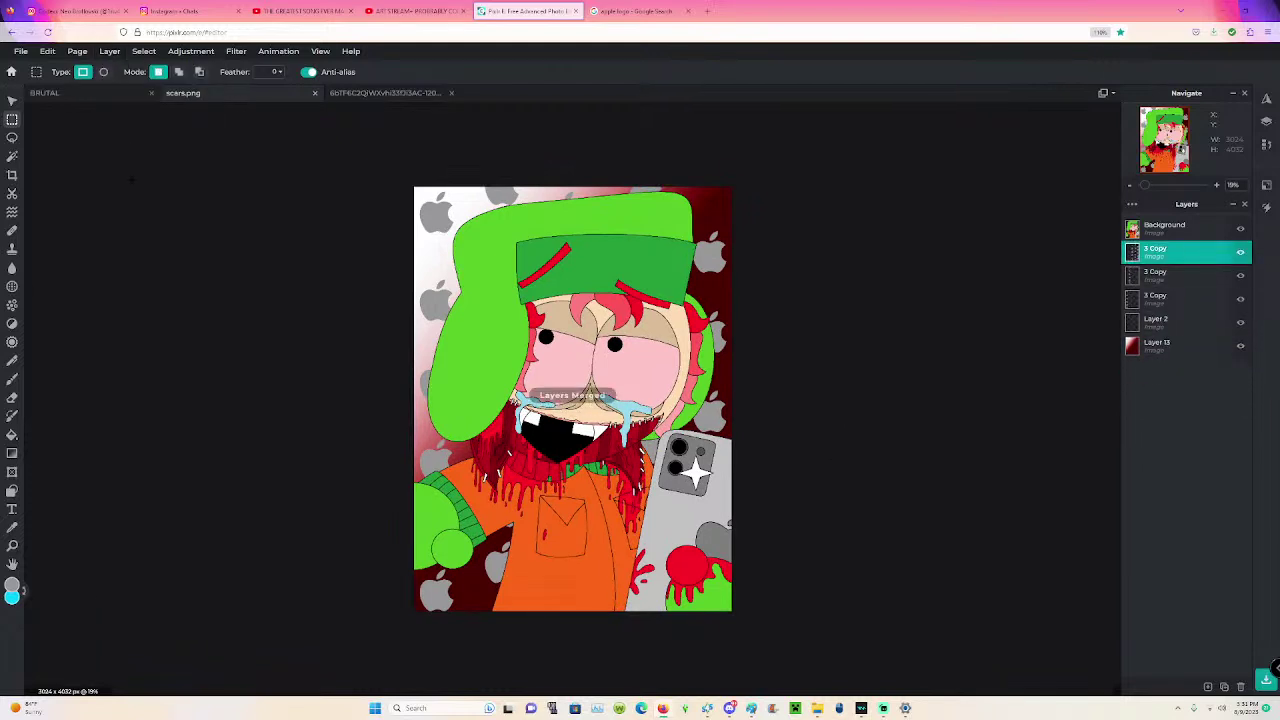
pyautogui.click(110, 51)
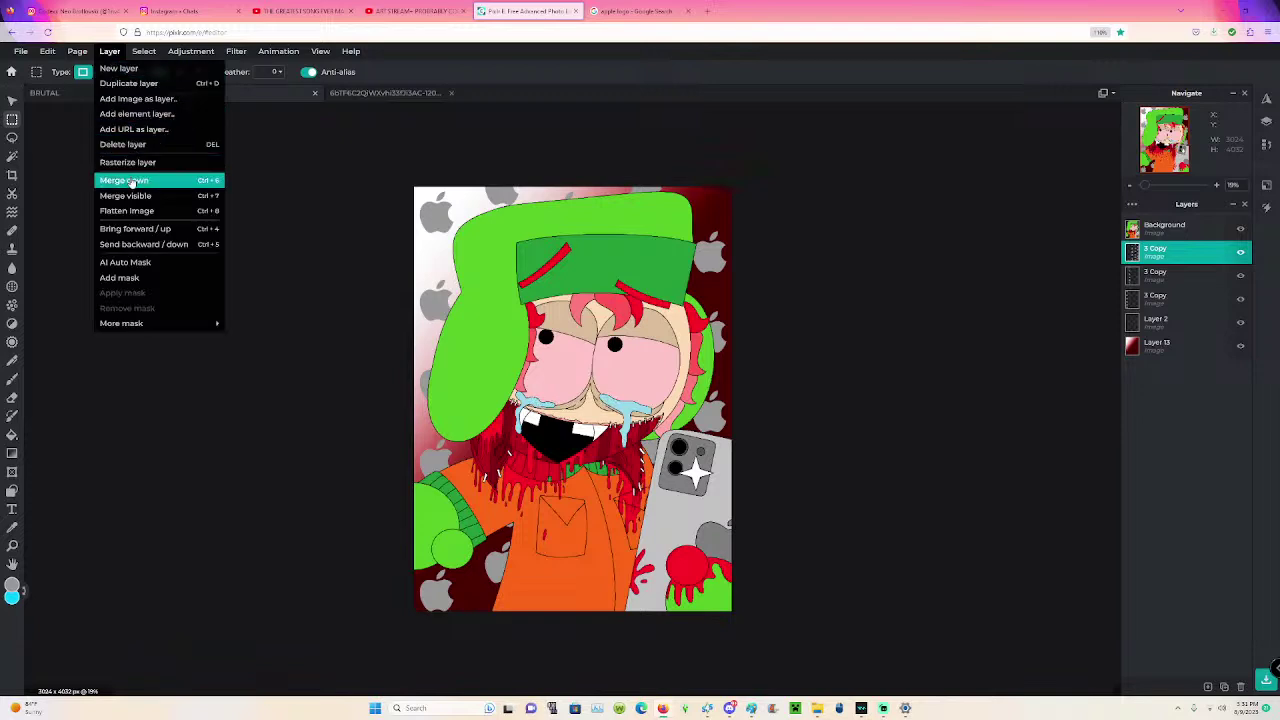
pyautogui.click(131, 181)
pyautogui.click(110, 51)
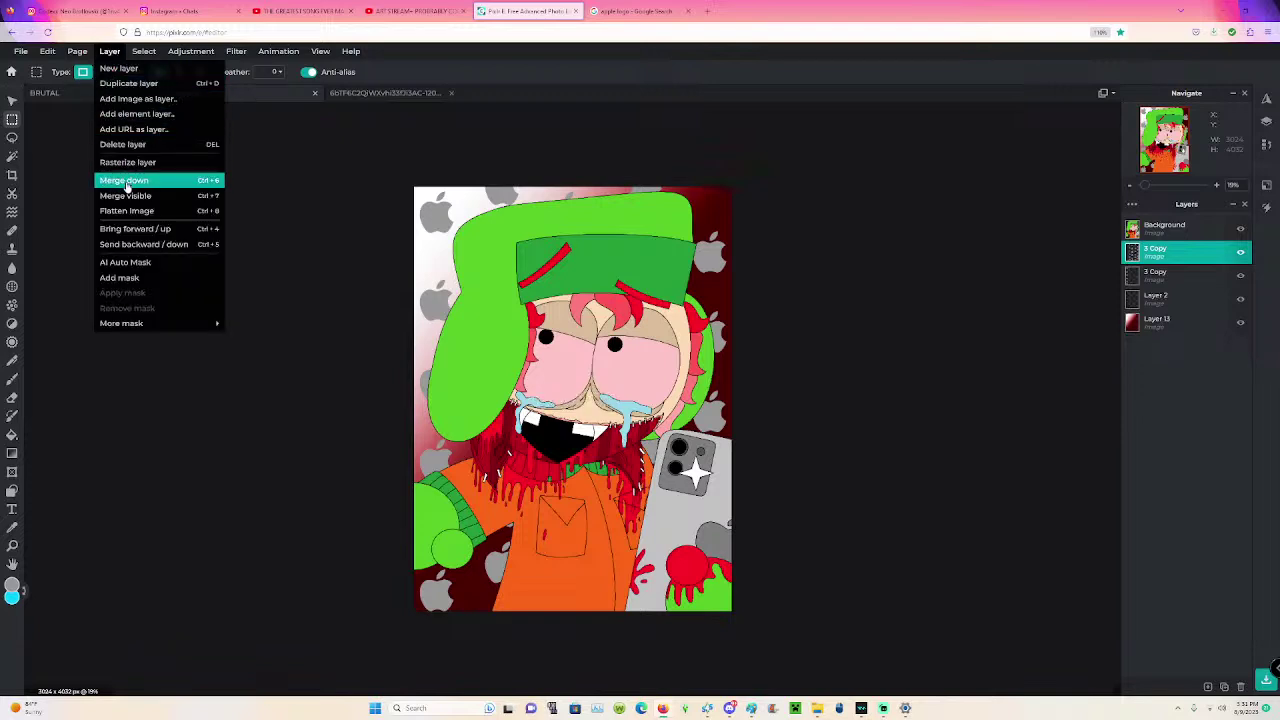
pyautogui.click(126, 184)
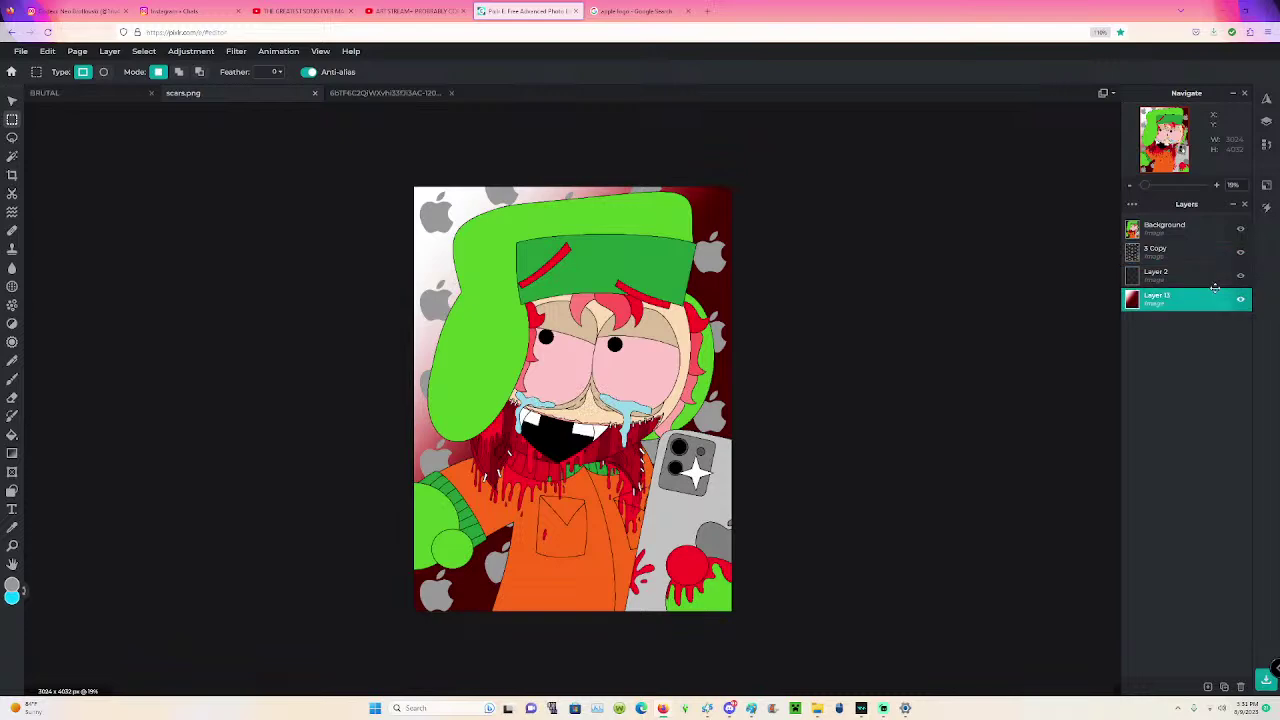
pyautogui.click(110, 51)
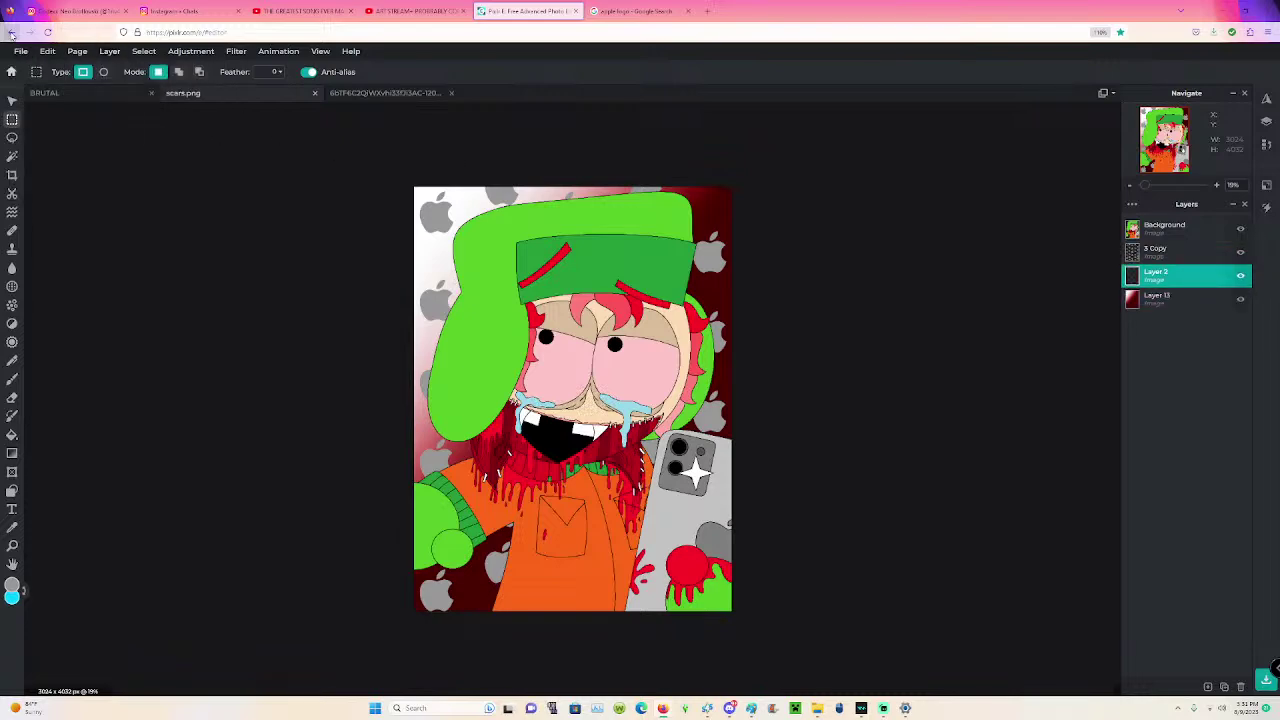
pyautogui.click(11, 32)
# Step: Browse the list of all temporary projects, then return to the home page
pyautogui.click(195, 310)
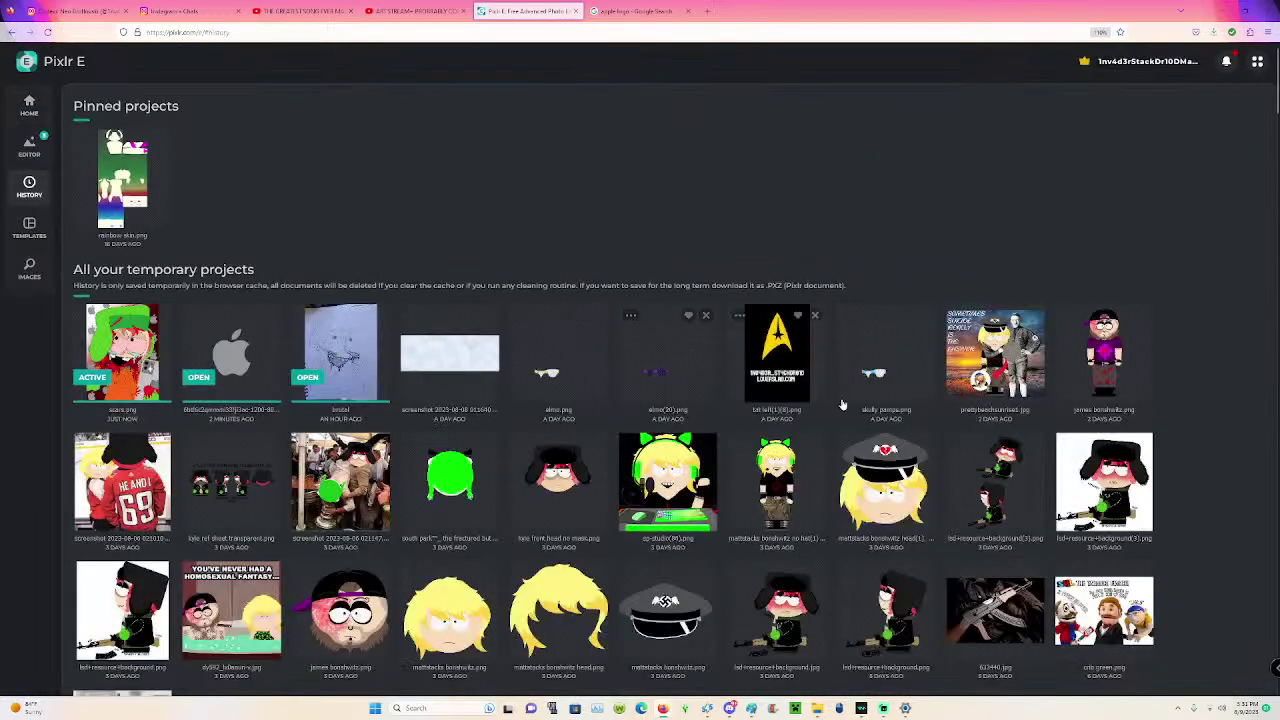
pyautogui.scroll(-2, 938, 400)
pyautogui.scroll(-6, 938, 400)
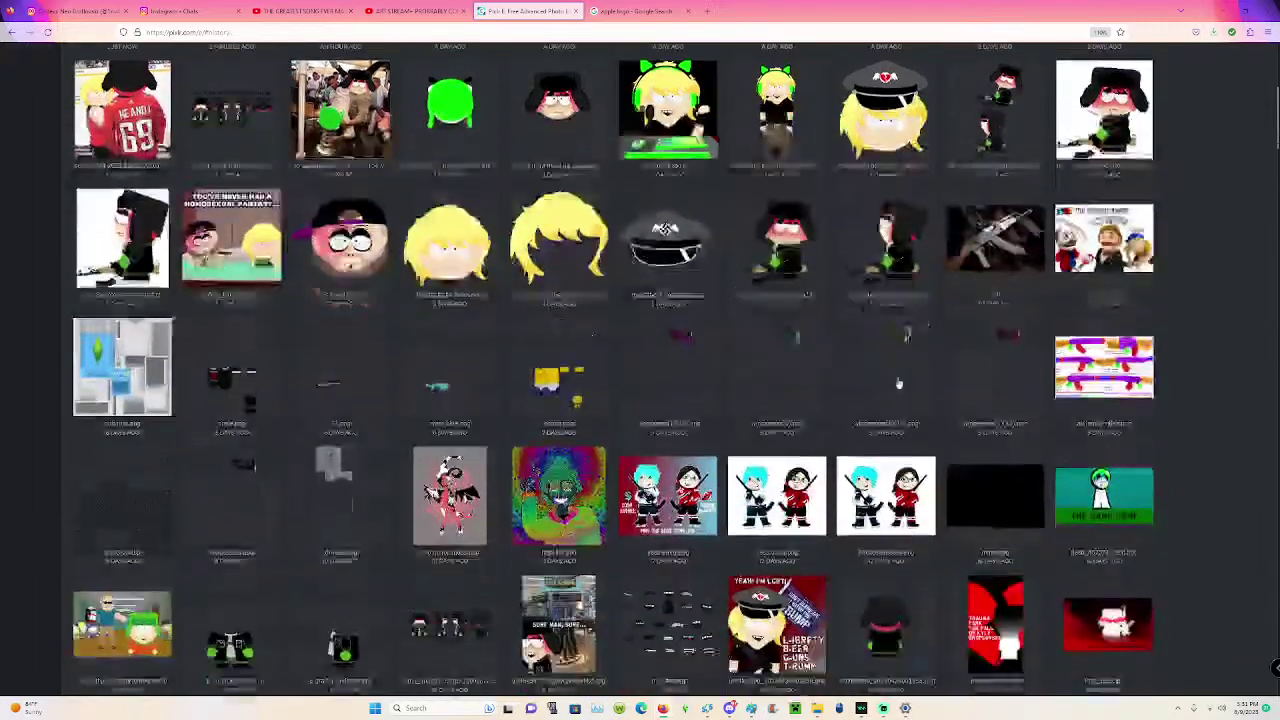
pyautogui.scroll(-2, 825, 365)
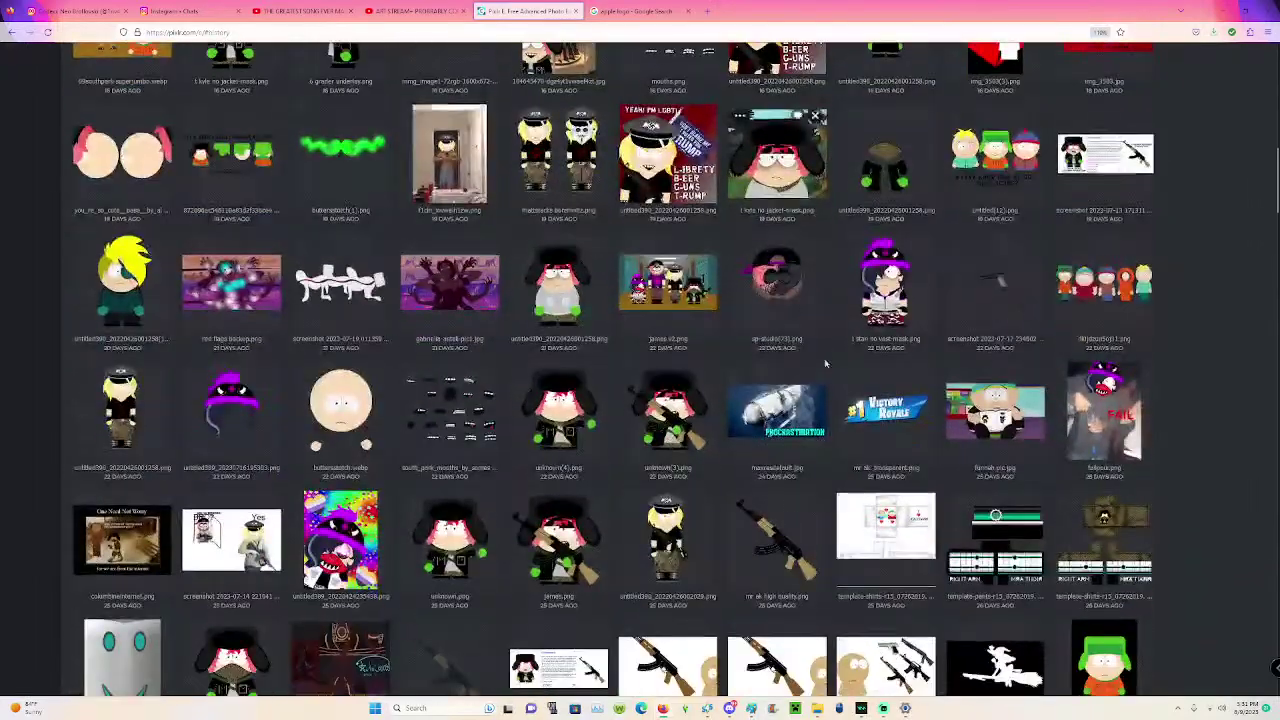
pyautogui.scroll(-1, 820, 380)
pyautogui.scroll(10, 690, 430)
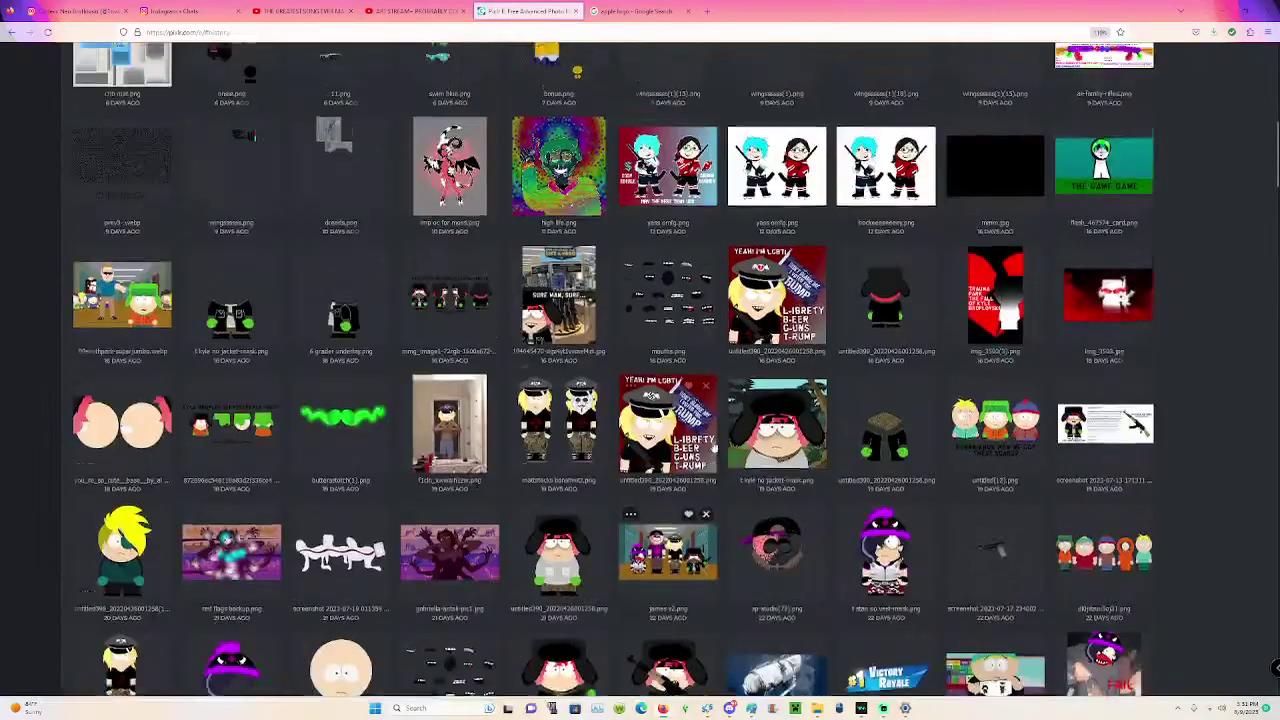
pyautogui.scroll(5, 925, 512)
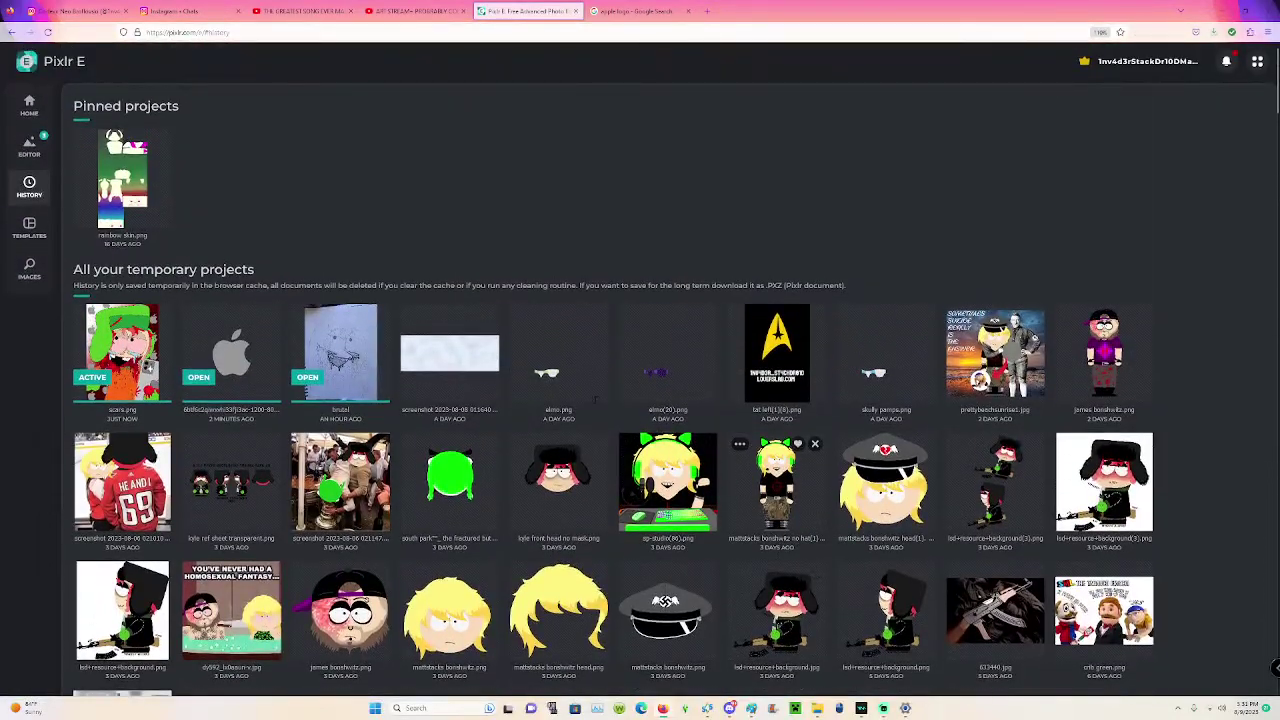
pyautogui.click(38, 110)
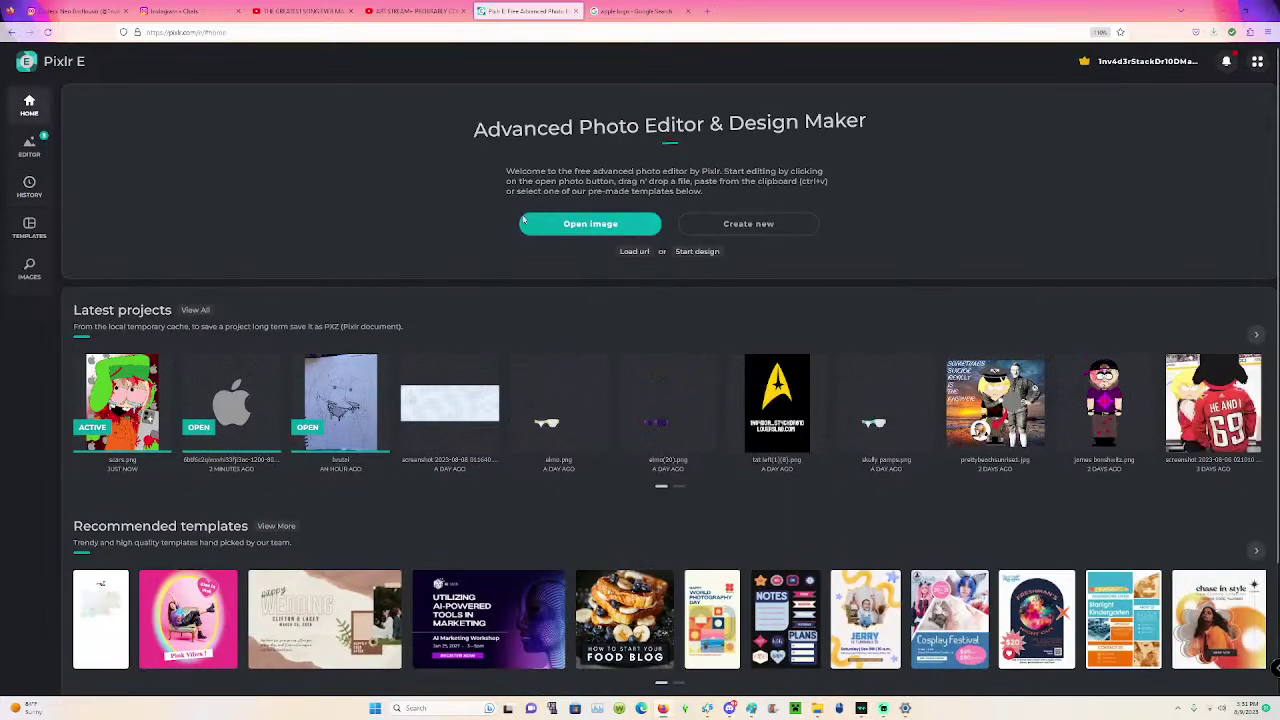
# Step: Look through Desktop files in the Open image chooser, then close it without opening anything
pyautogui.click(560, 221)
pyautogui.scroll(-5, 718, 388)
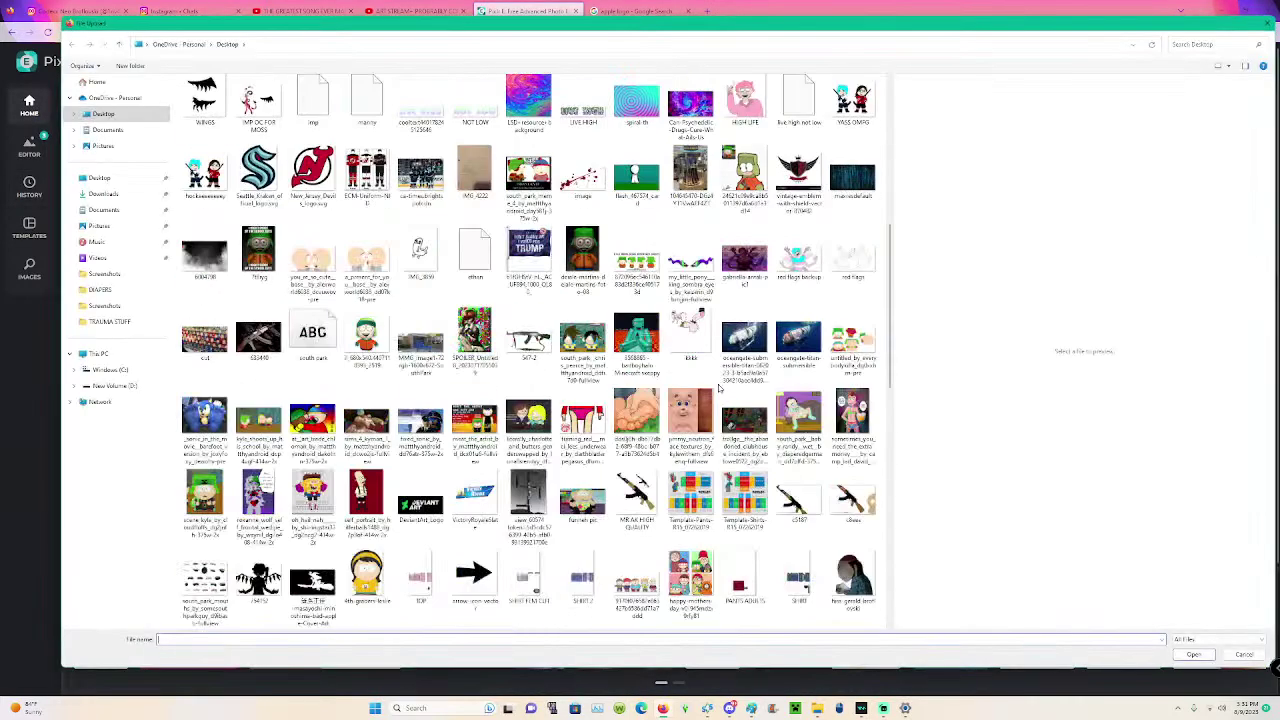
pyautogui.scroll(-10, 718, 388)
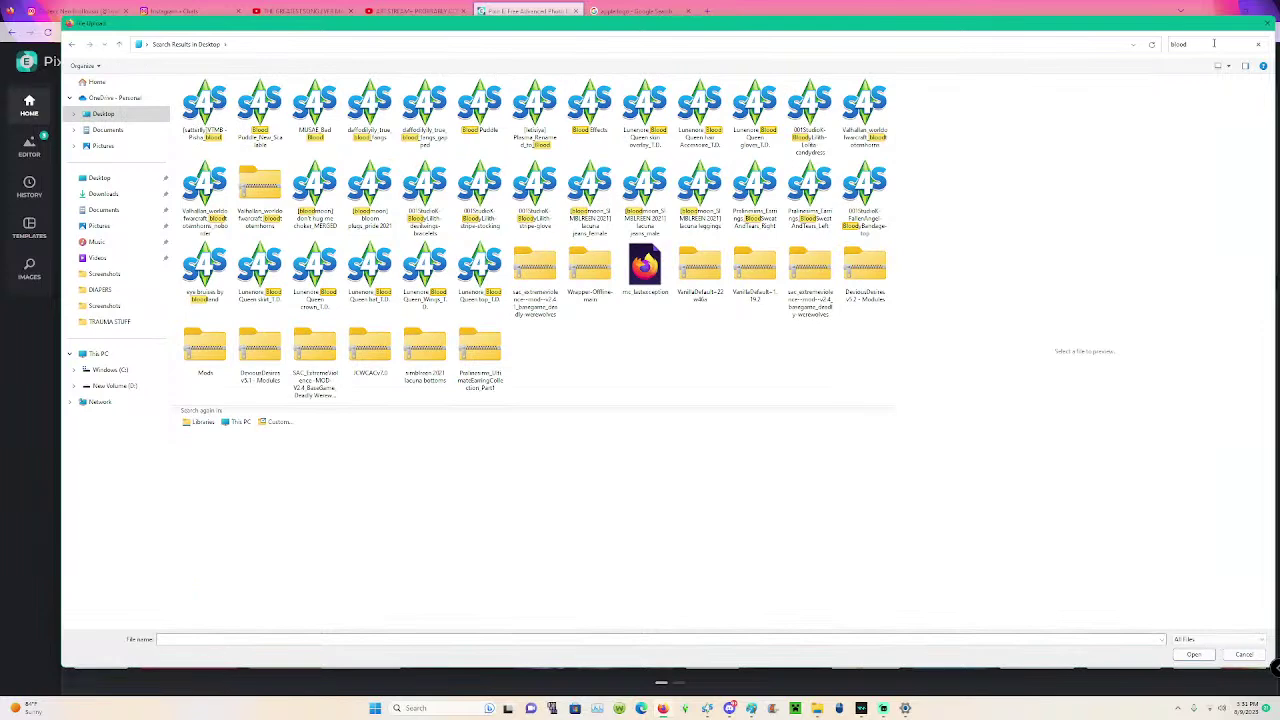
pyautogui.press('BackSpace')
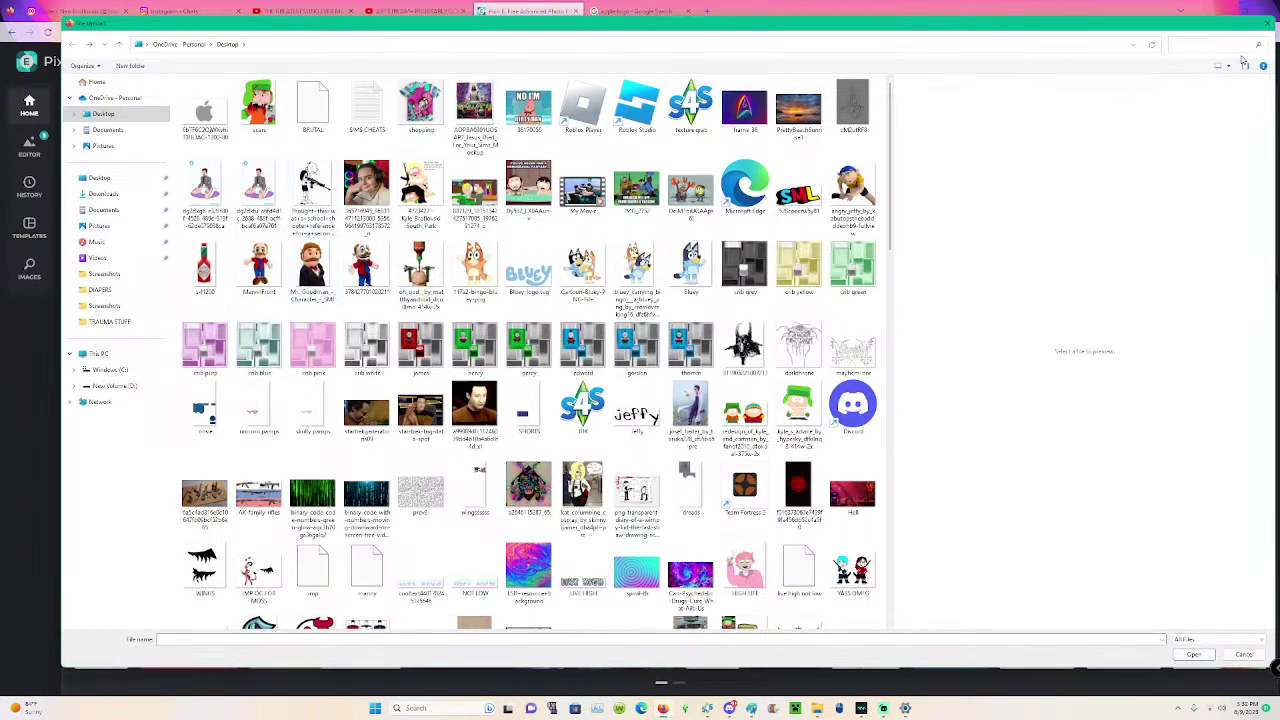
pyautogui.click(1266, 24)
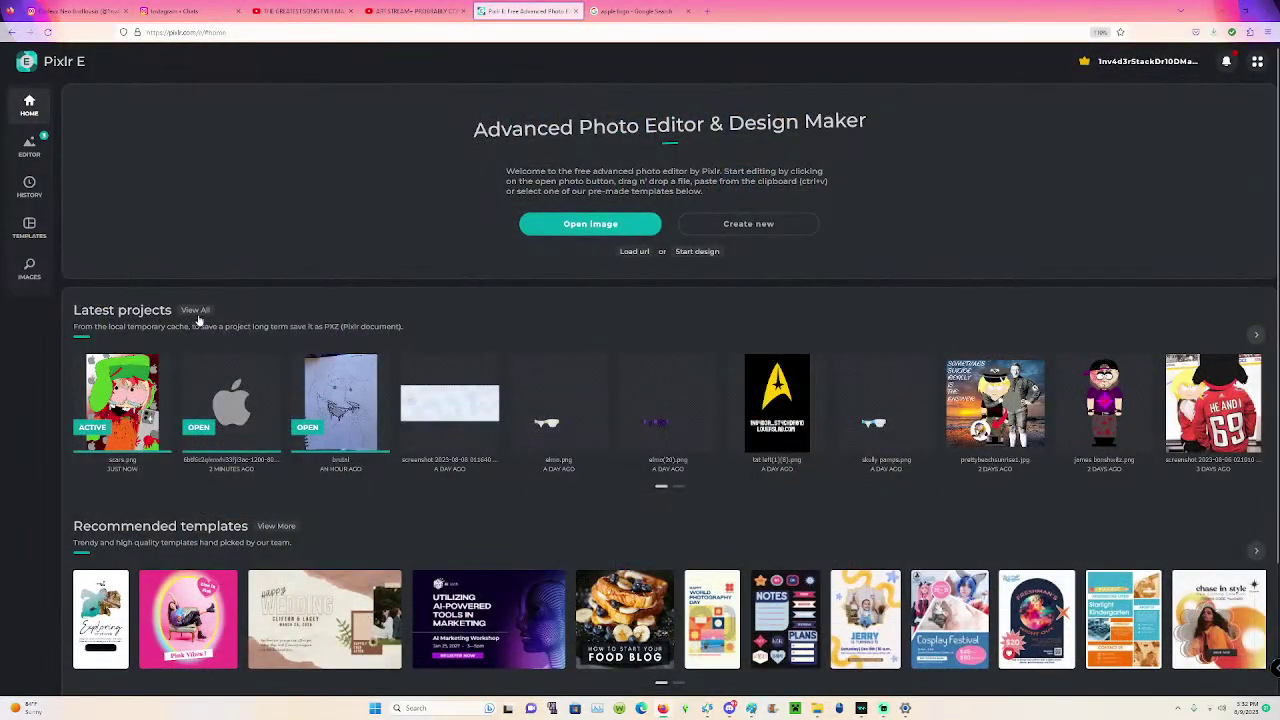
# Step: Scroll through the temporary projects again, then bring Streamlabs Desktop to the front
pyautogui.click(195, 311)
pyautogui.scroll(-4, 838, 318)
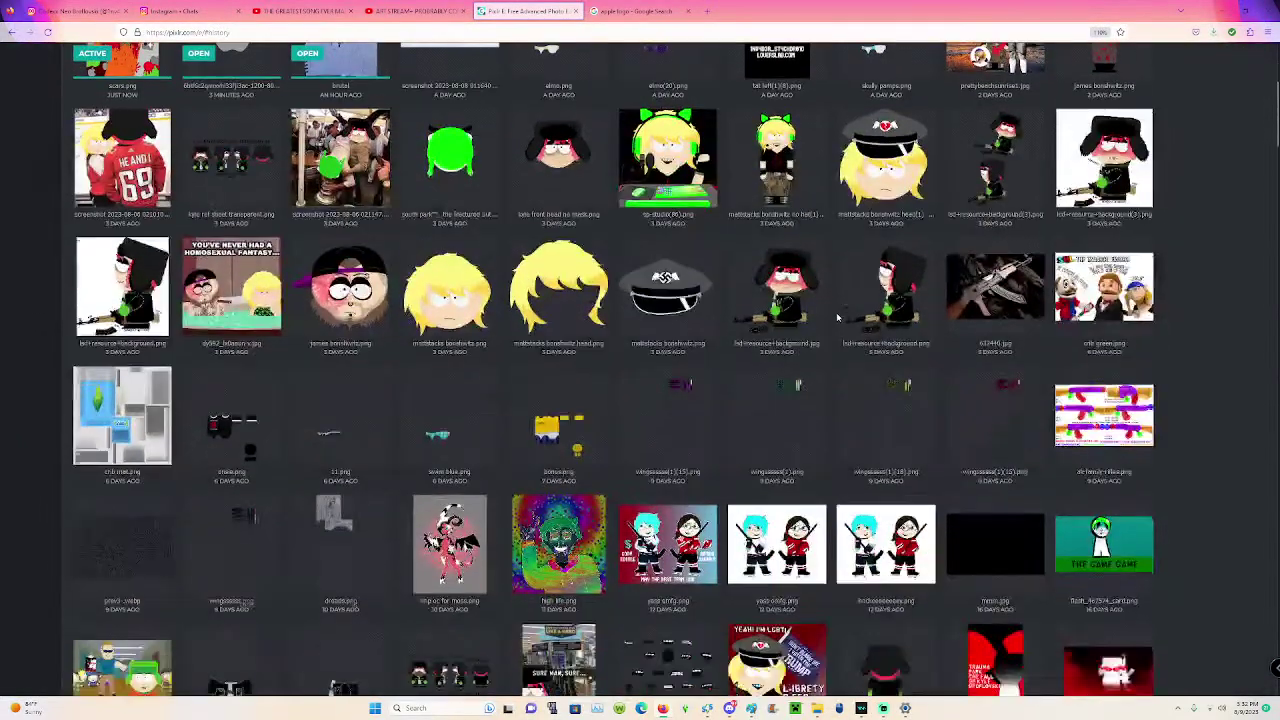
pyautogui.scroll(-5, 838, 318)
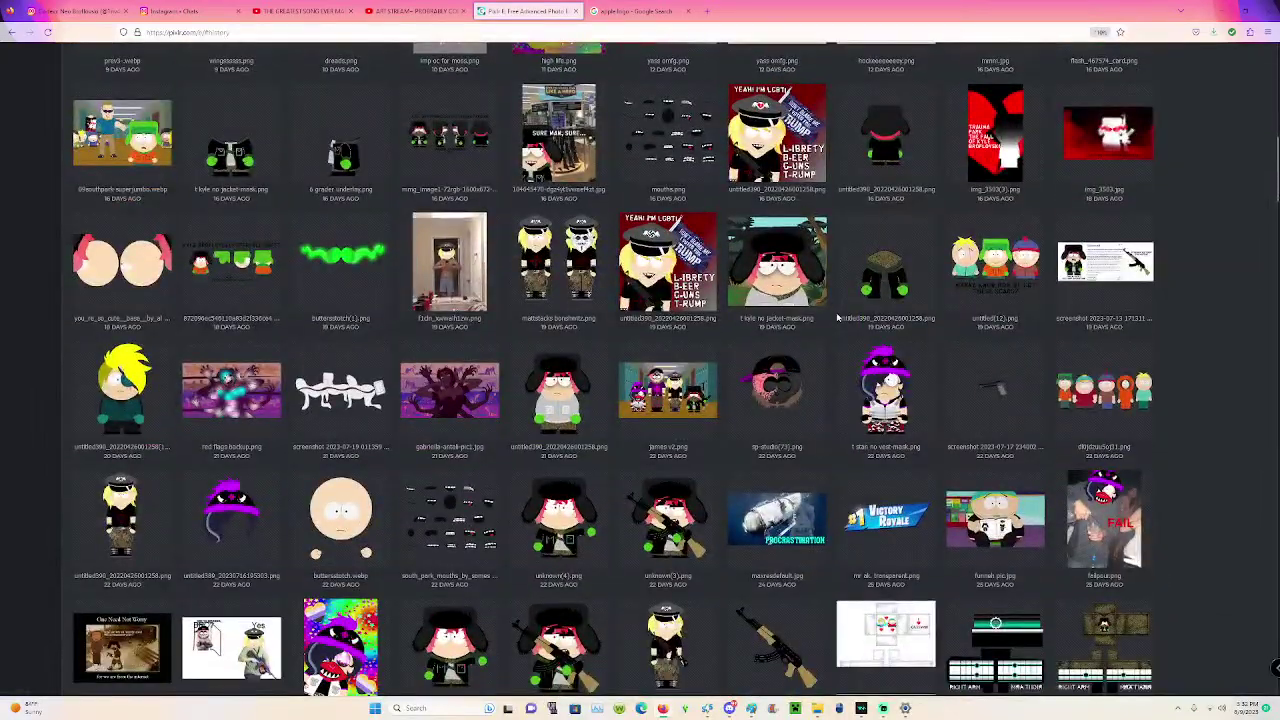
pyautogui.scroll(-4, 838, 318)
pyautogui.scroll(2, 838, 318)
pyautogui.scroll(4, 838, 318)
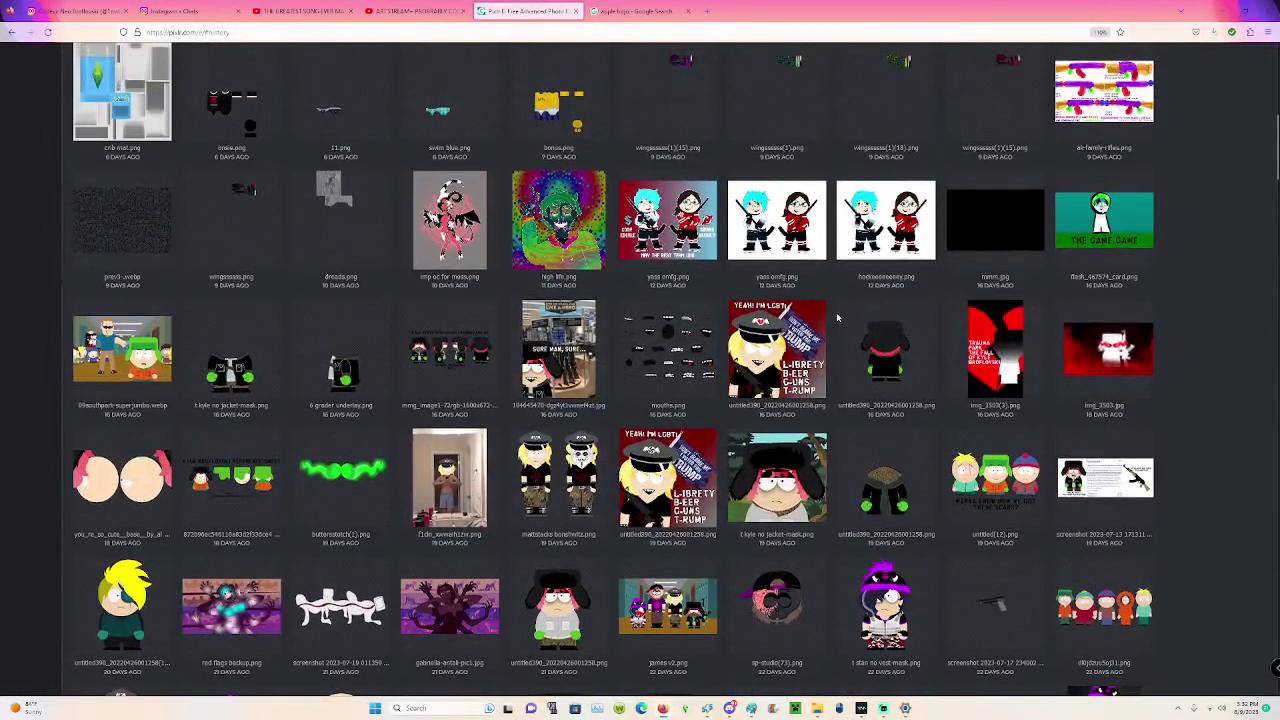
pyautogui.scroll(3, 838, 318)
pyautogui.scroll(3, 838, 318)
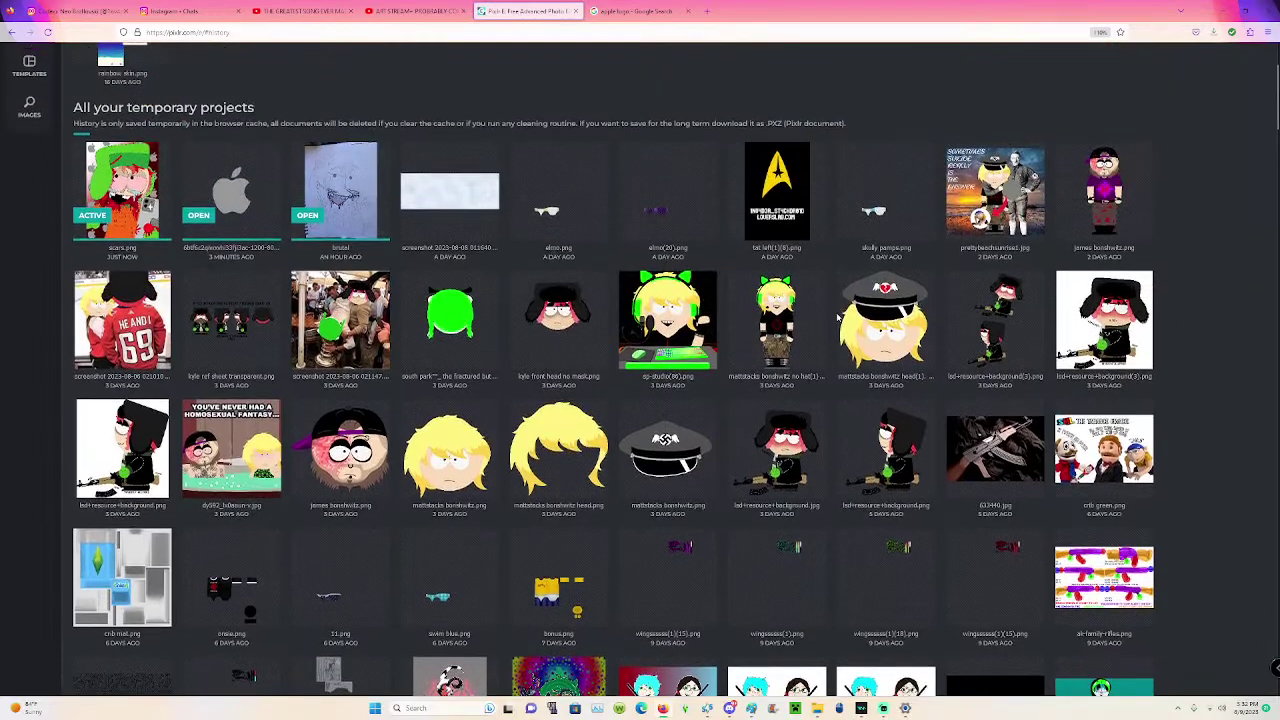
pyautogui.scroll(-5, 838, 318)
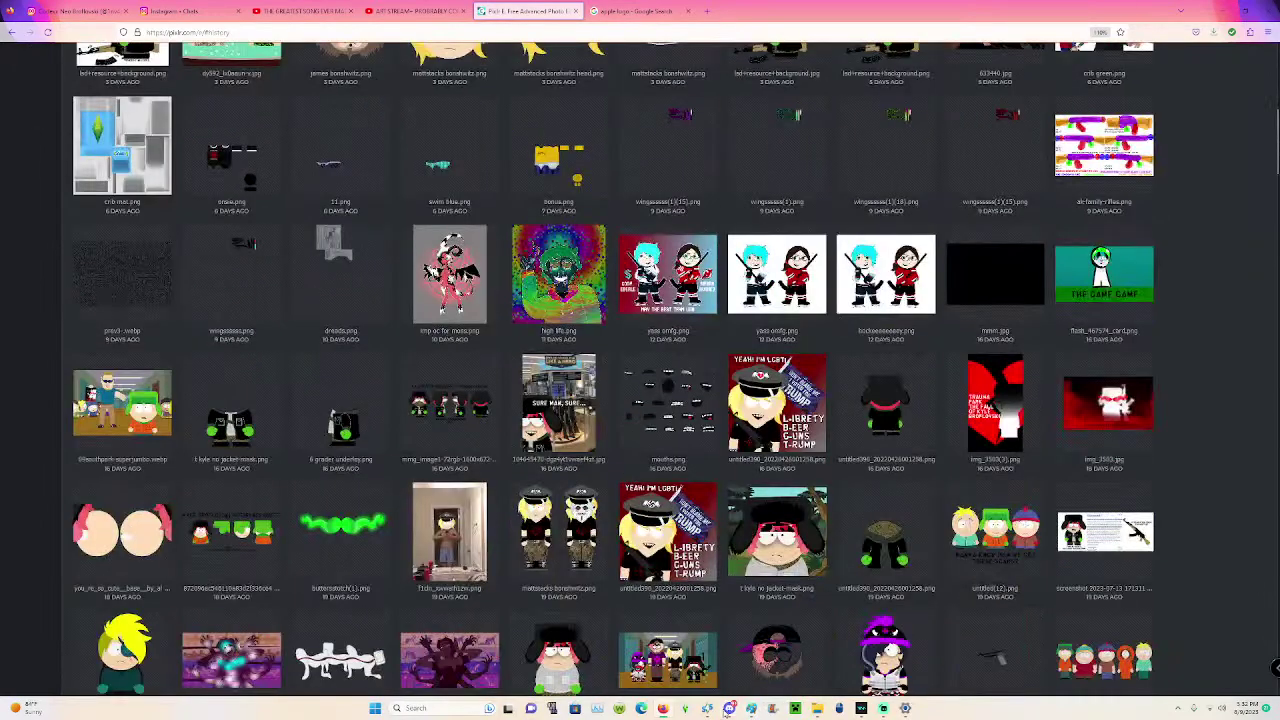
pyautogui.click(882, 708)
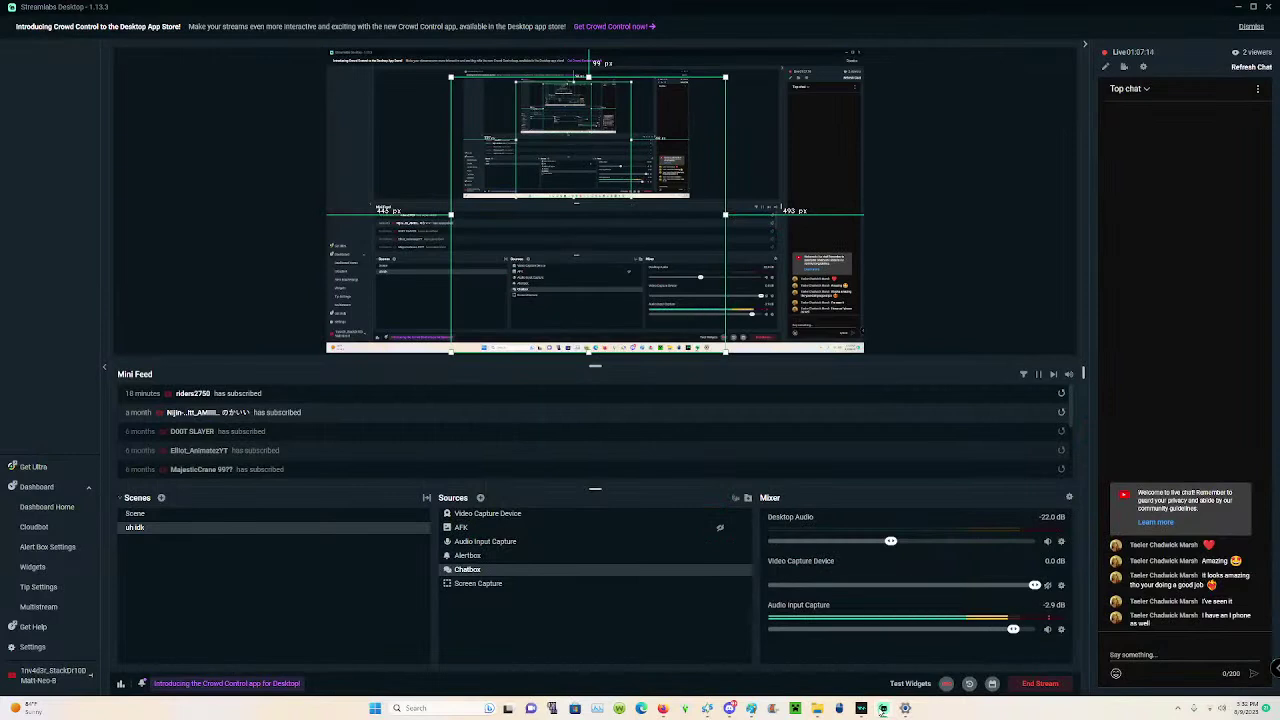
# Step: Glance at the Kyle drawing in Paint, then return to Pixlr E's project history
pyautogui.click(752, 710)
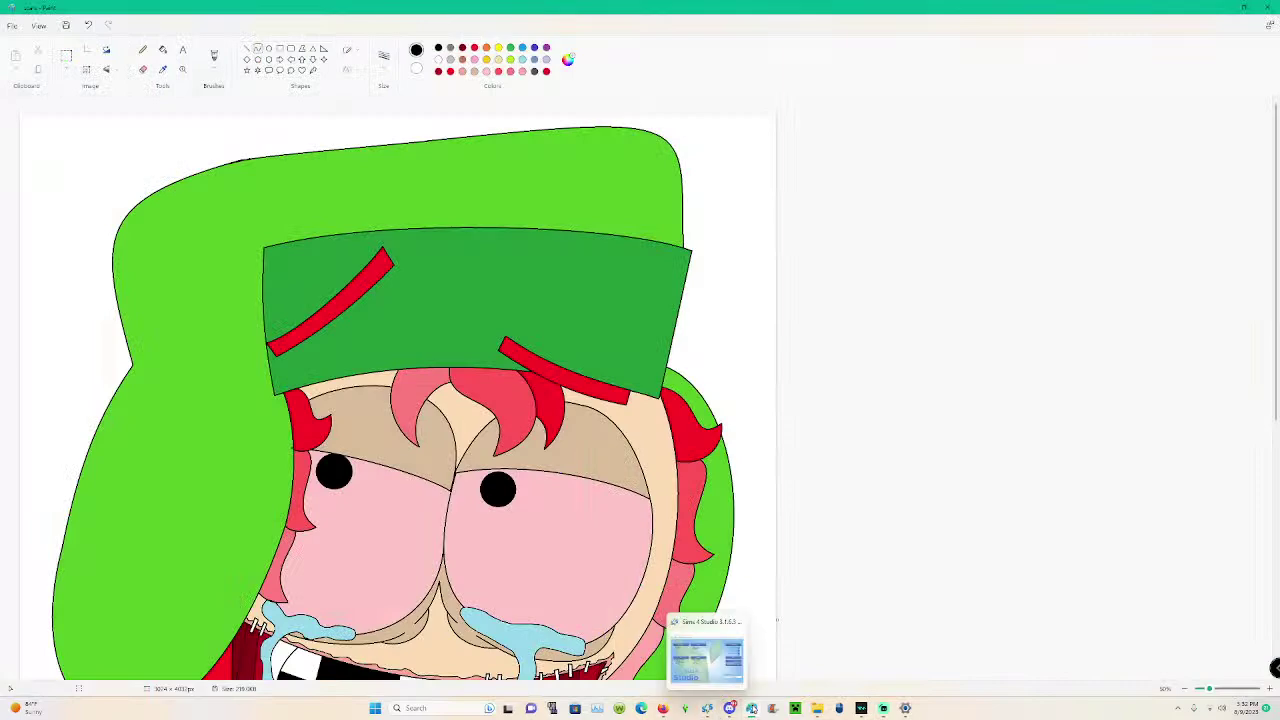
pyautogui.click(675, 710)
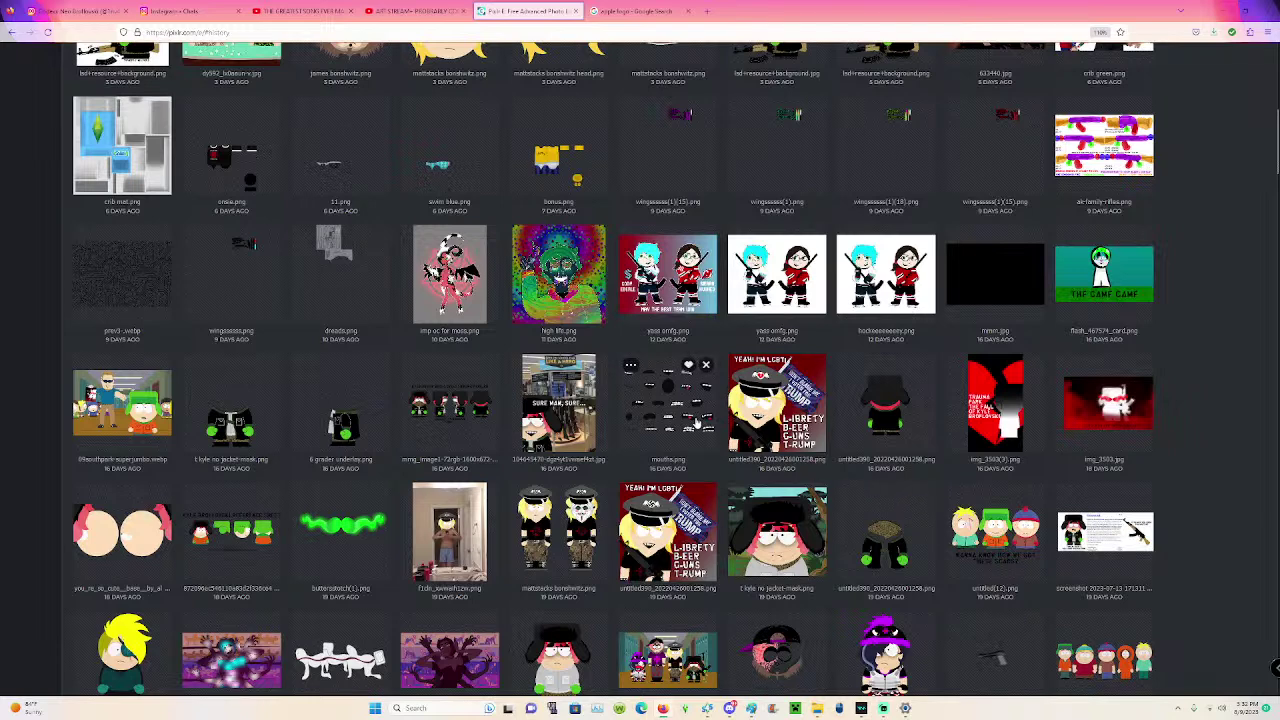
# Step: Scroll up and down through the temporary projects thumbnails
pyautogui.scroll(4, 785, 430)
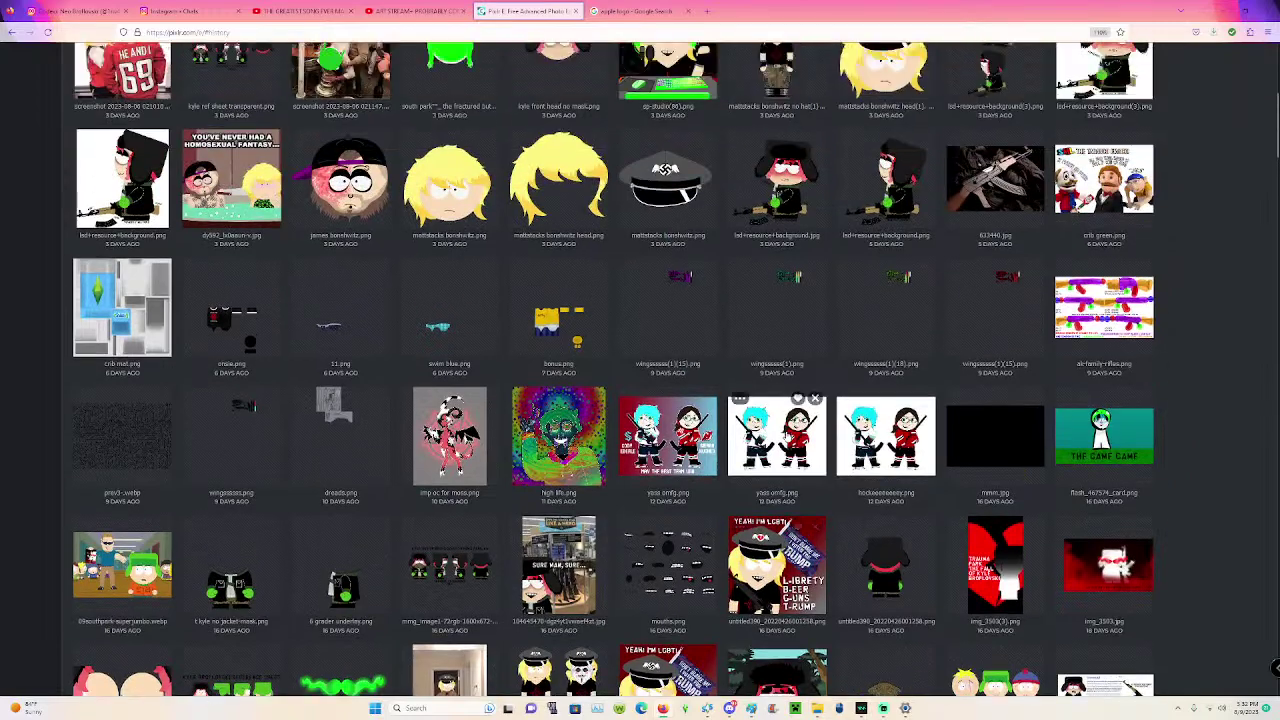
pyautogui.scroll(2, 787, 436)
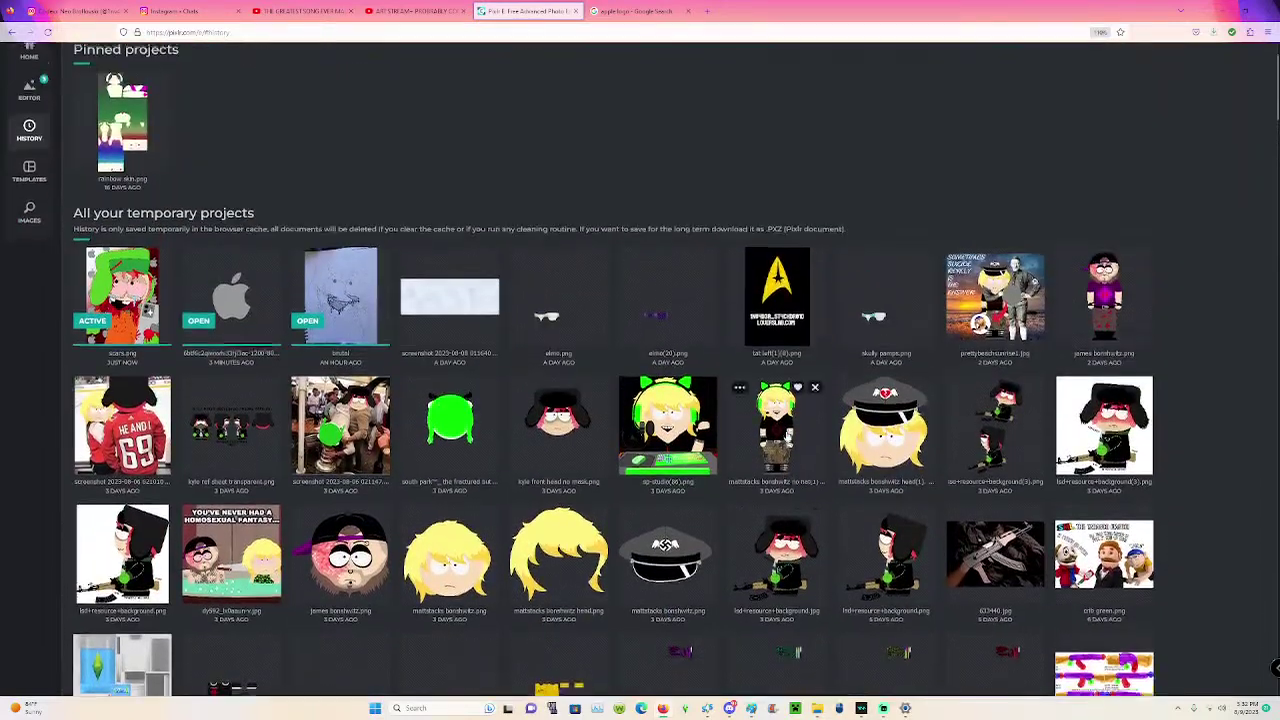
pyautogui.scroll(-5, 830, 440)
pyautogui.scroll(-1, 883, 446)
pyautogui.scroll(-2, 883, 446)
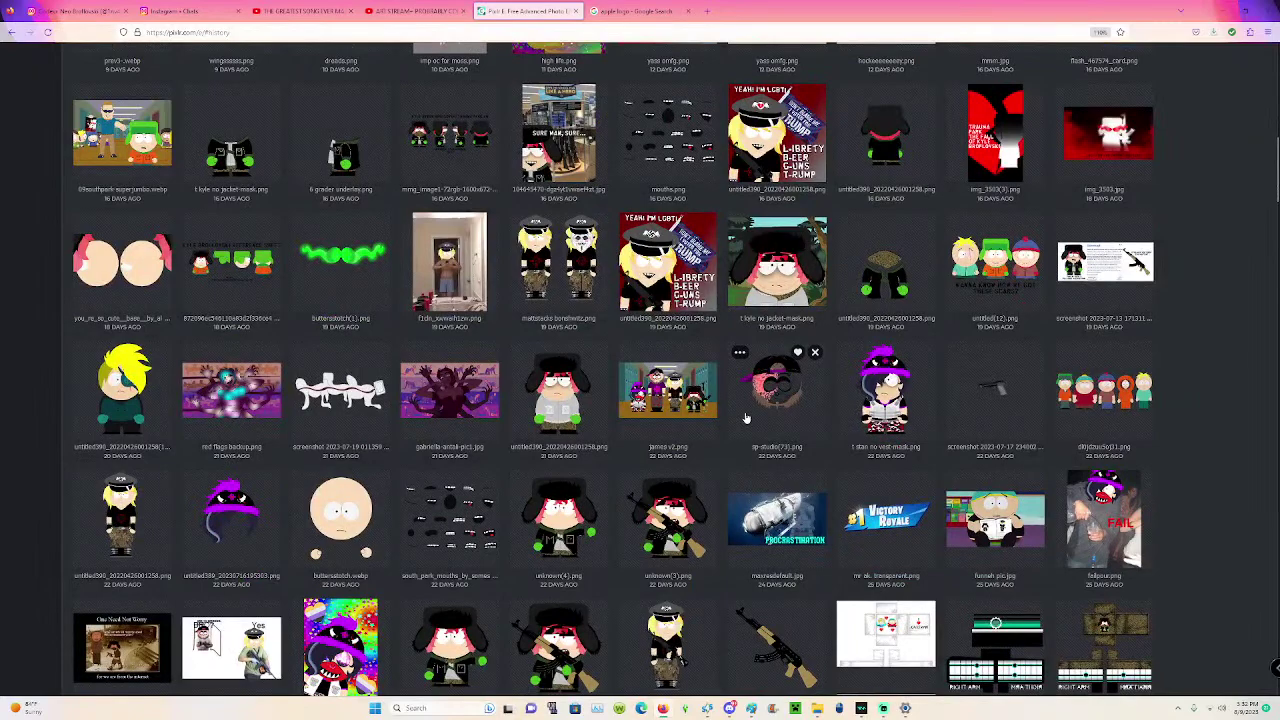
pyautogui.scroll(3, 745, 418)
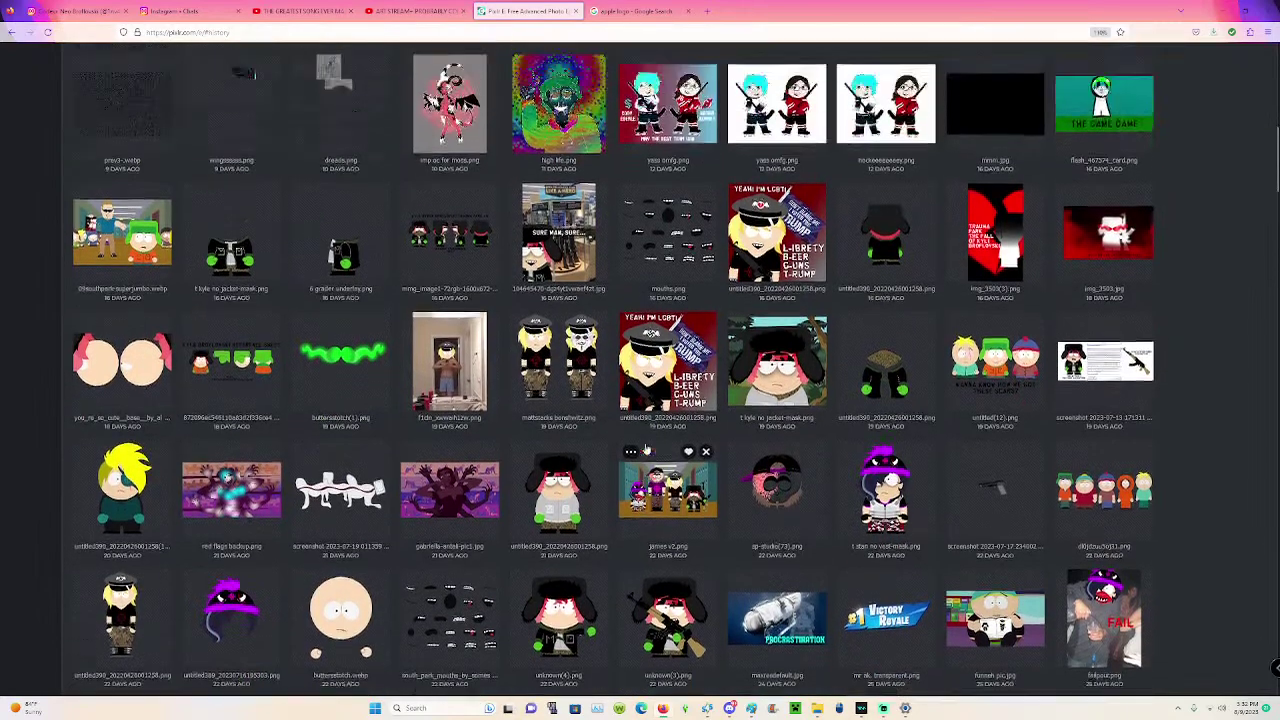
pyautogui.scroll(-9, 716, 490)
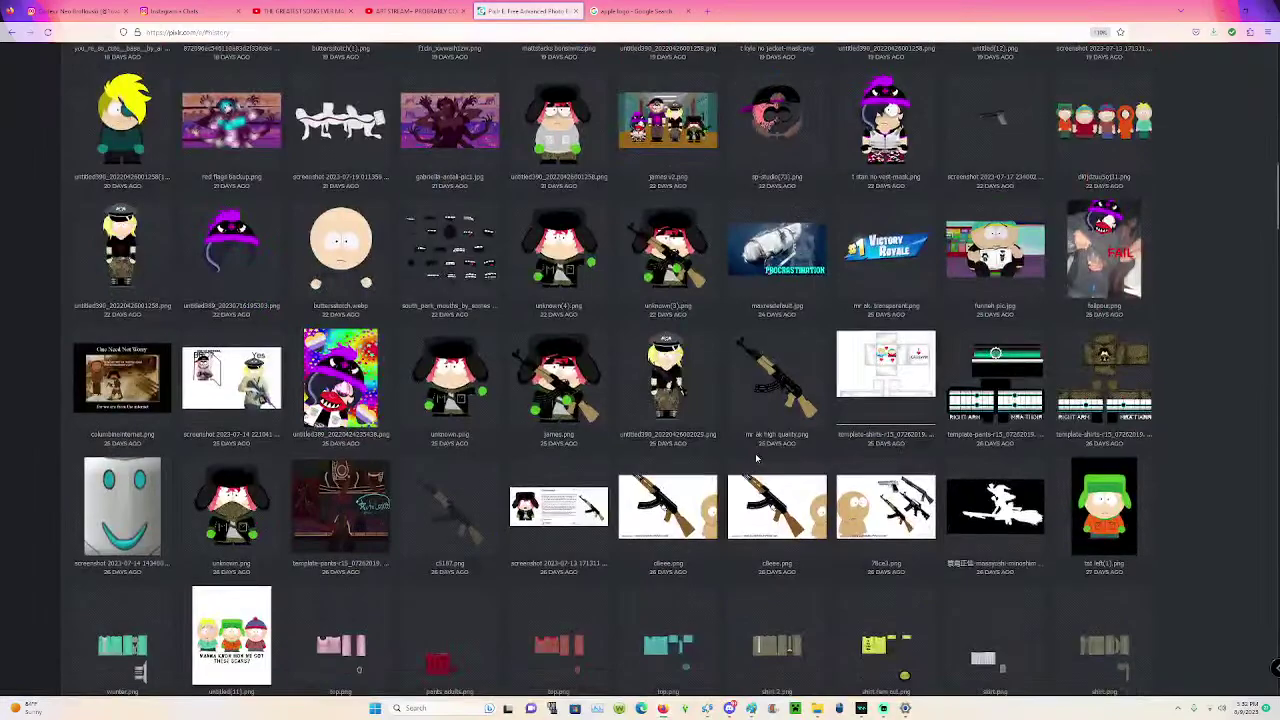
pyautogui.scroll(10, 716, 490)
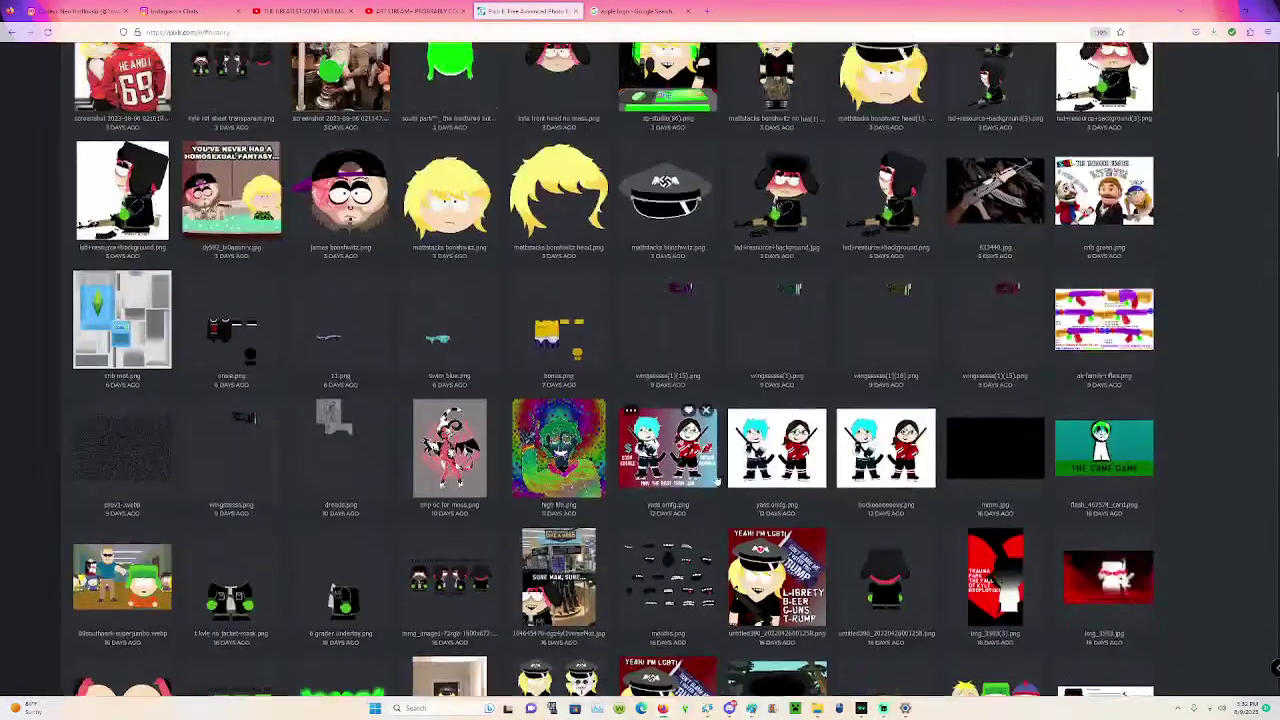
pyautogui.scroll(-3, 716, 481)
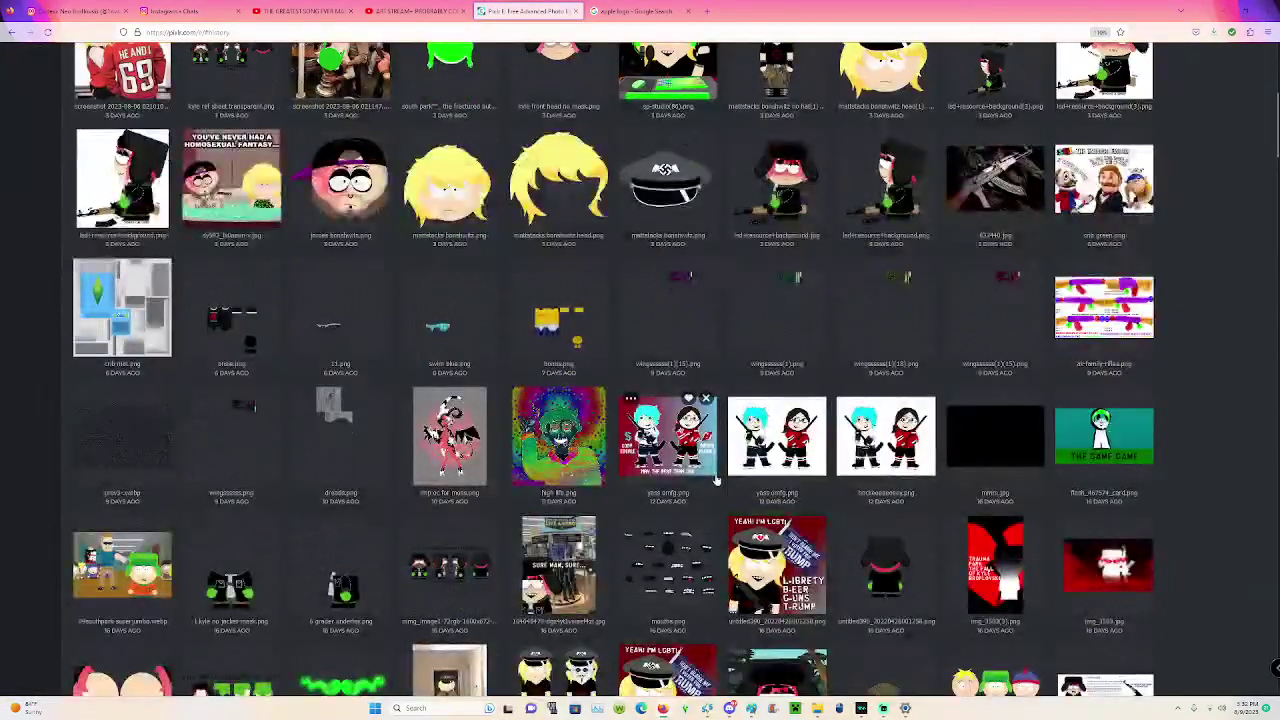
pyautogui.scroll(3, 716, 481)
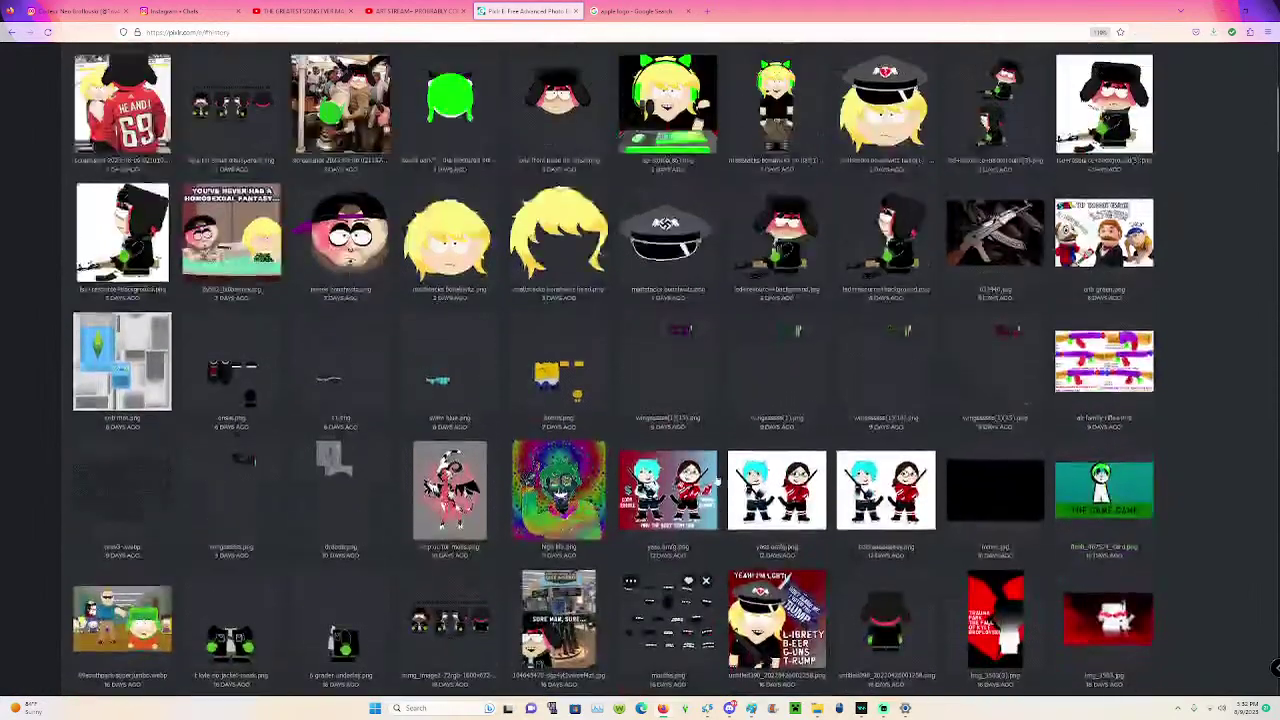
pyautogui.scroll(1, 407, 221)
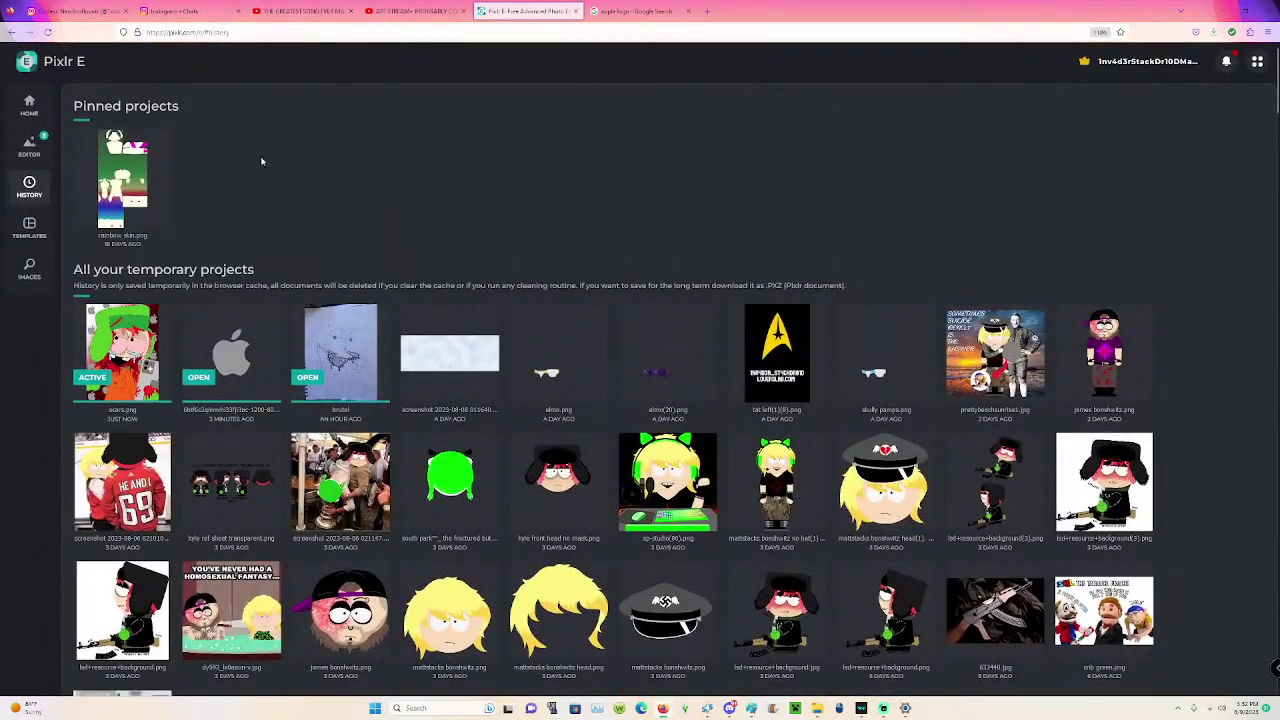
# Step: Open image.png from the Desktop as a new document, after checking Downloads
pyautogui.click(29, 104)
pyautogui.click(548, 222)
pyautogui.scroll(-9, 750, 353)
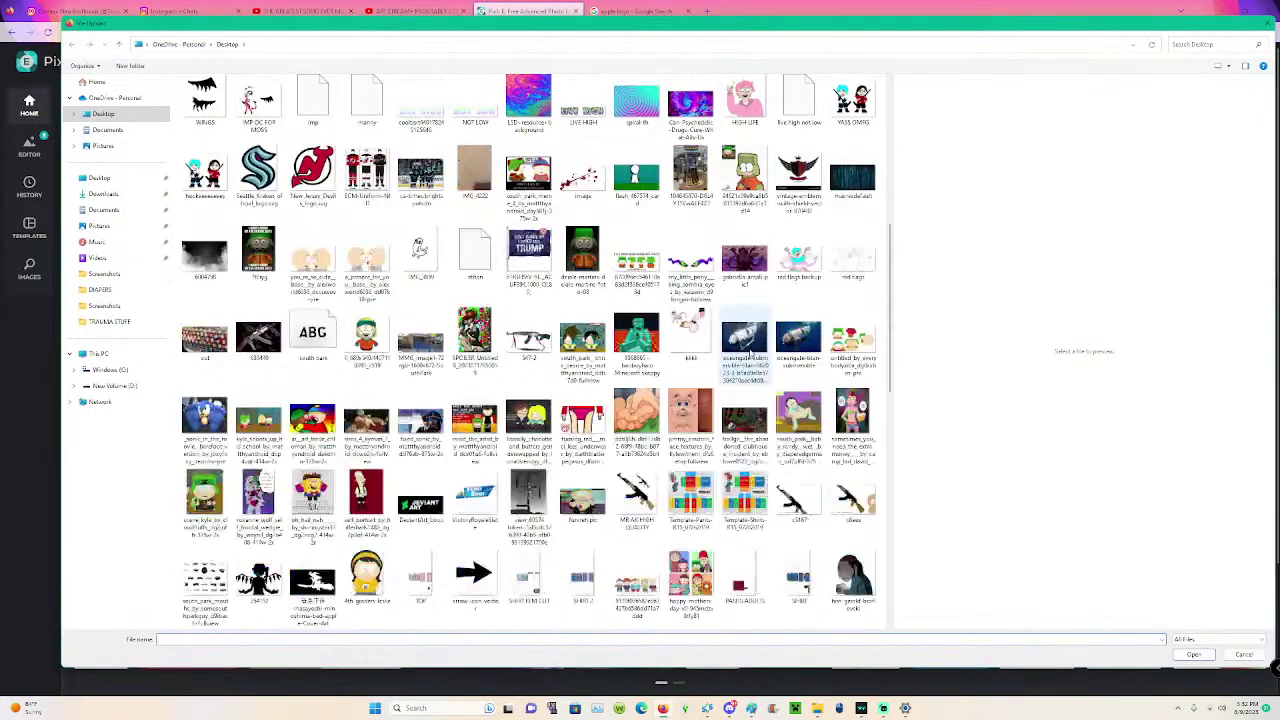
pyautogui.scroll(-7, 750, 353)
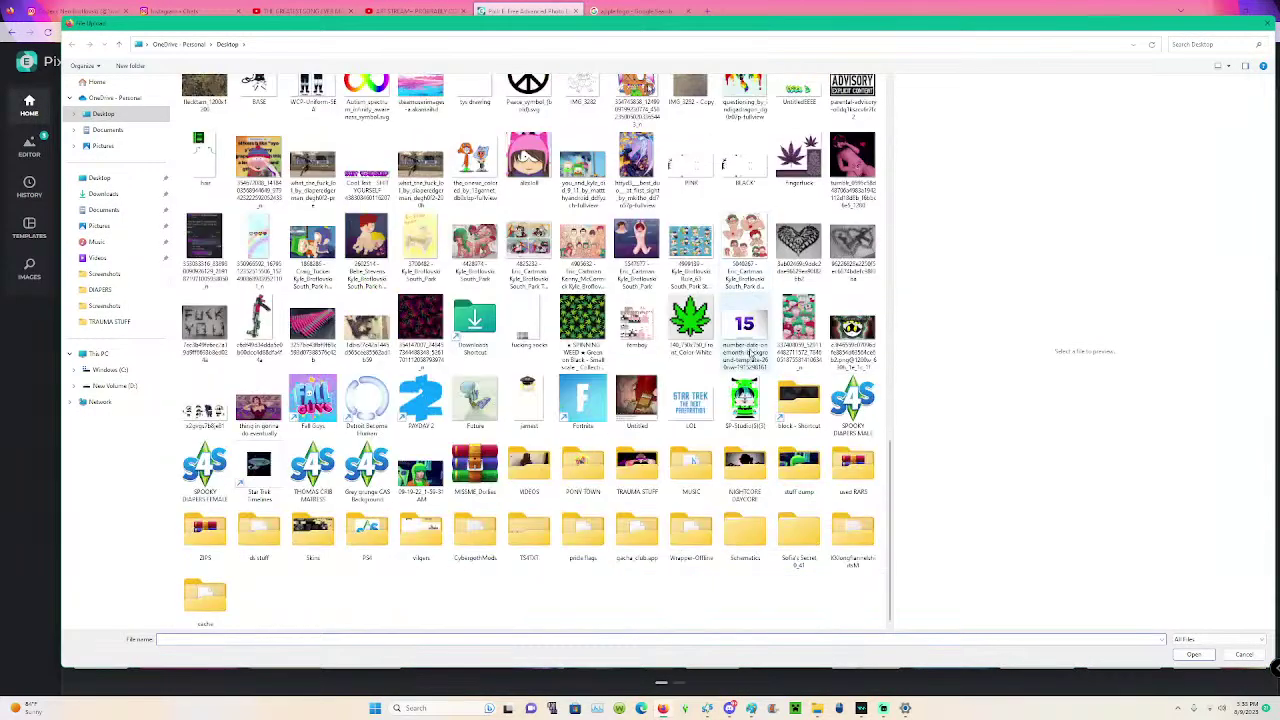
pyautogui.click(103, 193)
pyautogui.scroll(-2, 535, 291)
pyautogui.scroll(-2, 535, 291)
pyautogui.scroll(4, 535, 291)
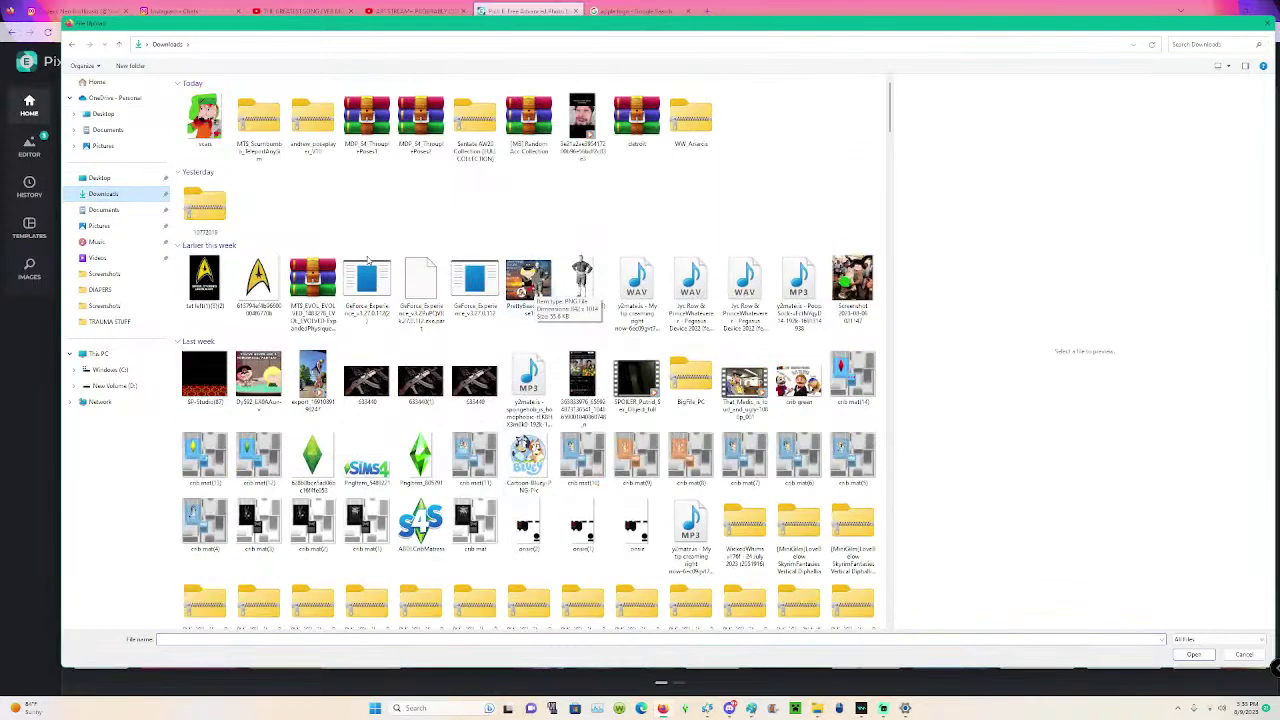
pyautogui.click(99, 177)
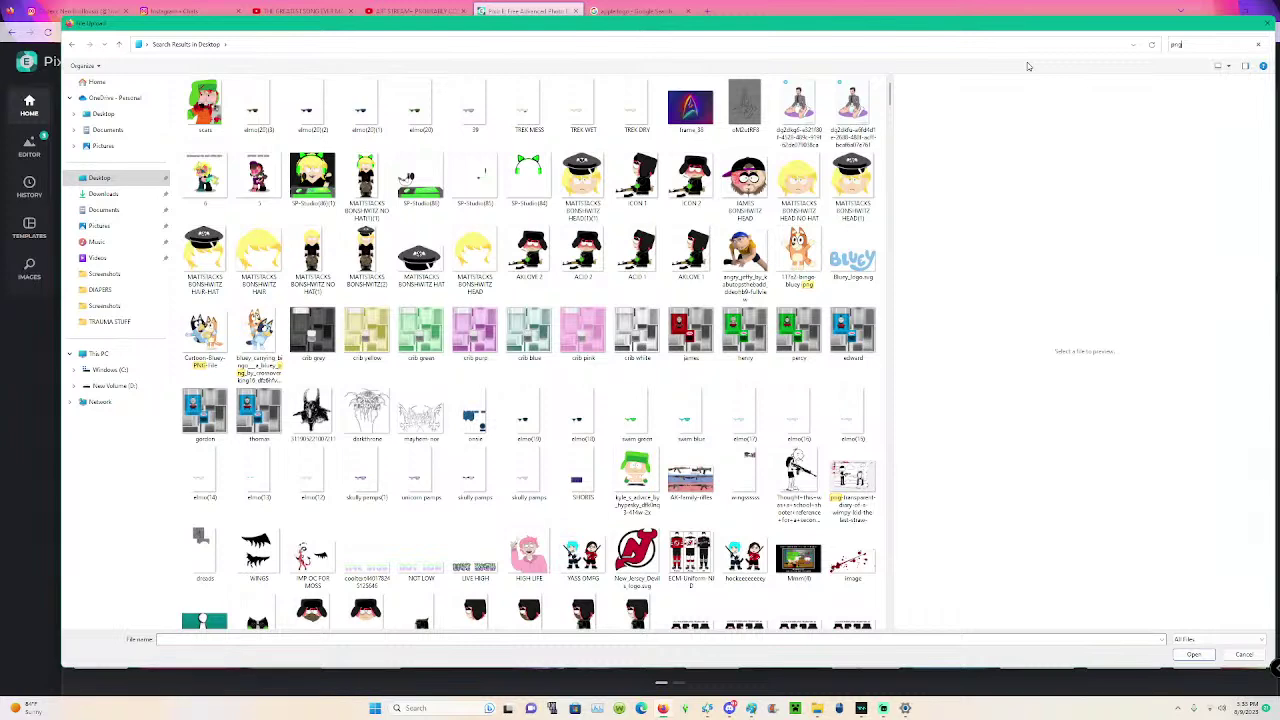
pyautogui.doubleClick(852, 558)
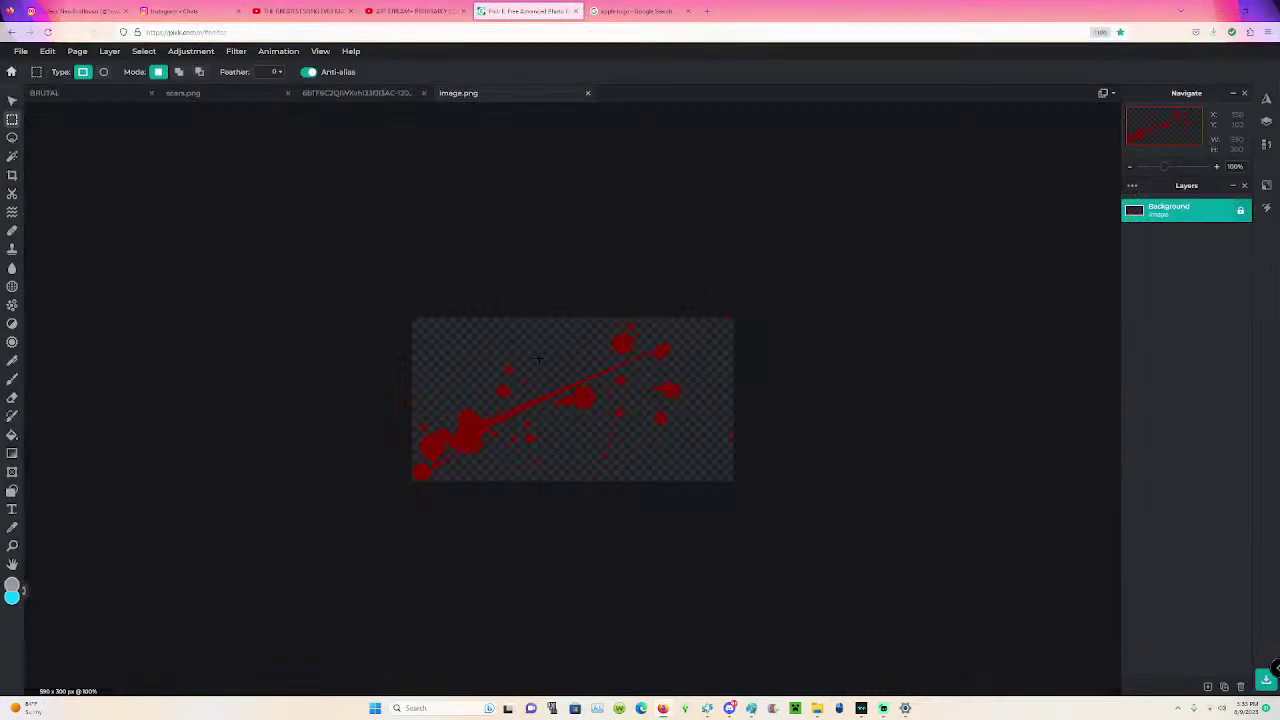
# Step: Add the red splatter image file as a new layer in the Kyle artwork
pyautogui.click(405, 93)
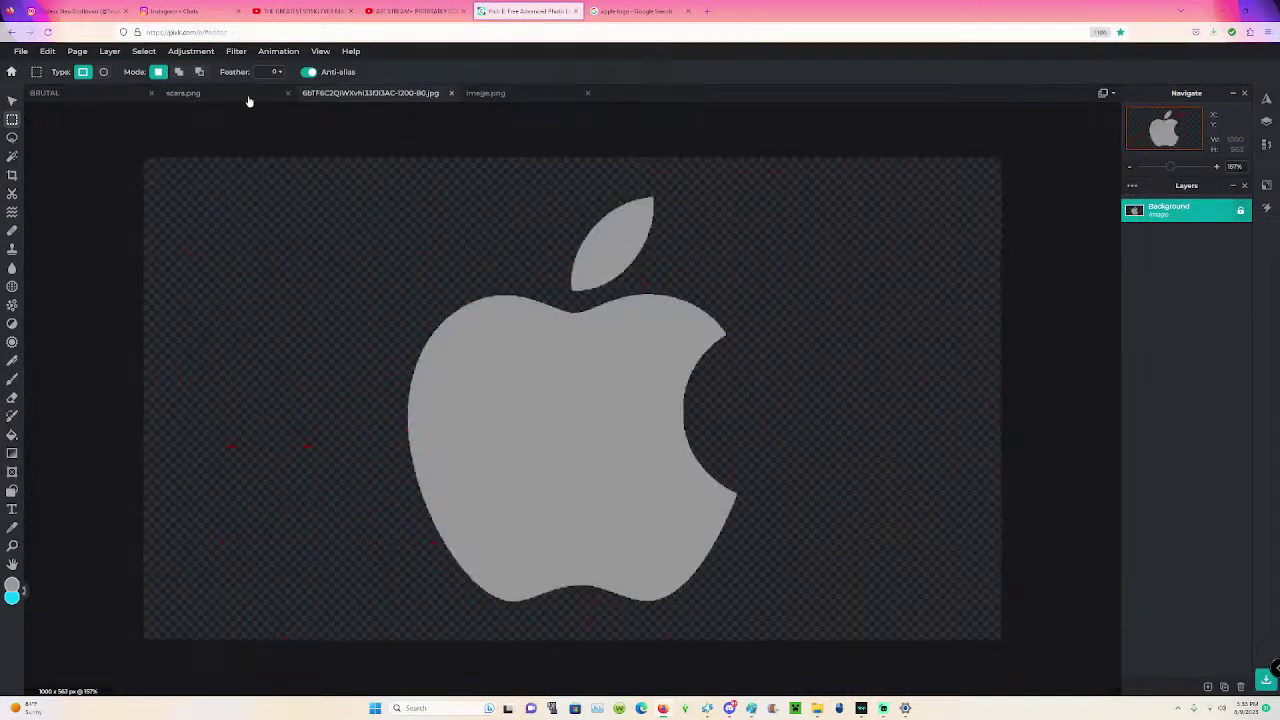
pyautogui.click(186, 93)
pyautogui.click(110, 51)
pyautogui.click(137, 98)
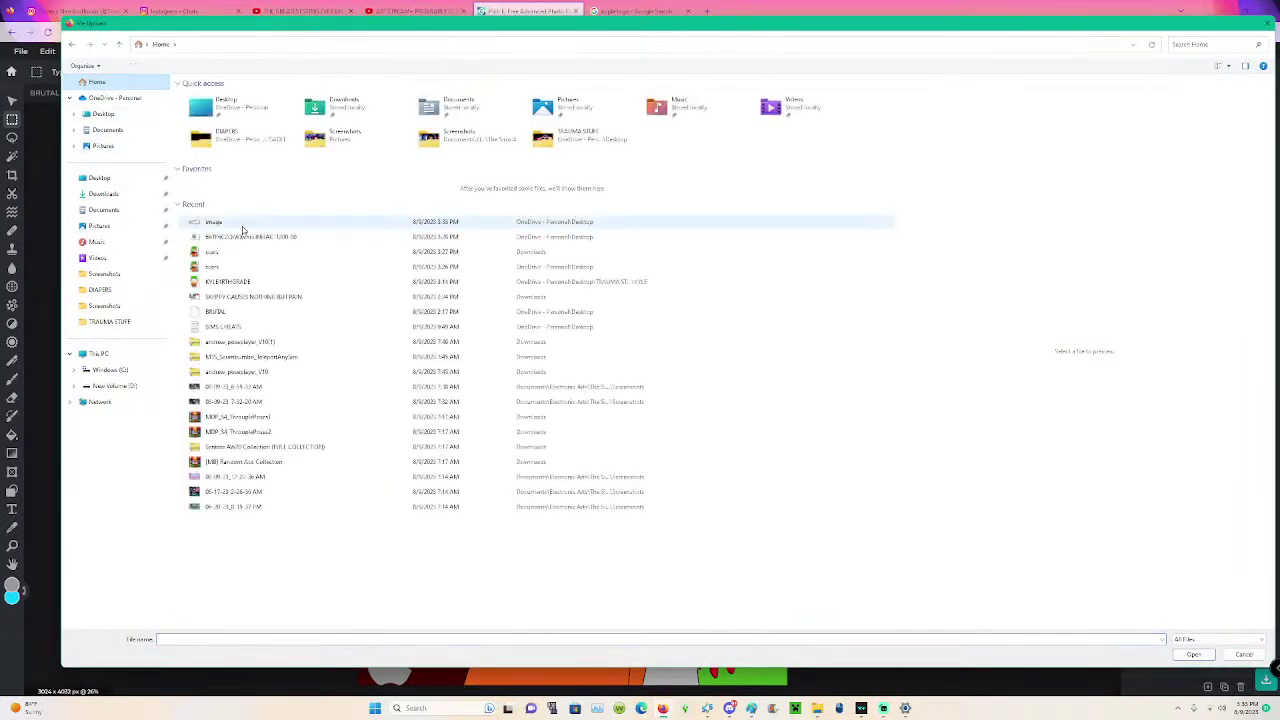
pyautogui.doubleClick(240, 226)
# Step: Move, shrink and rotate the splatter layer diagonally into place
pyautogui.click(12, 100)
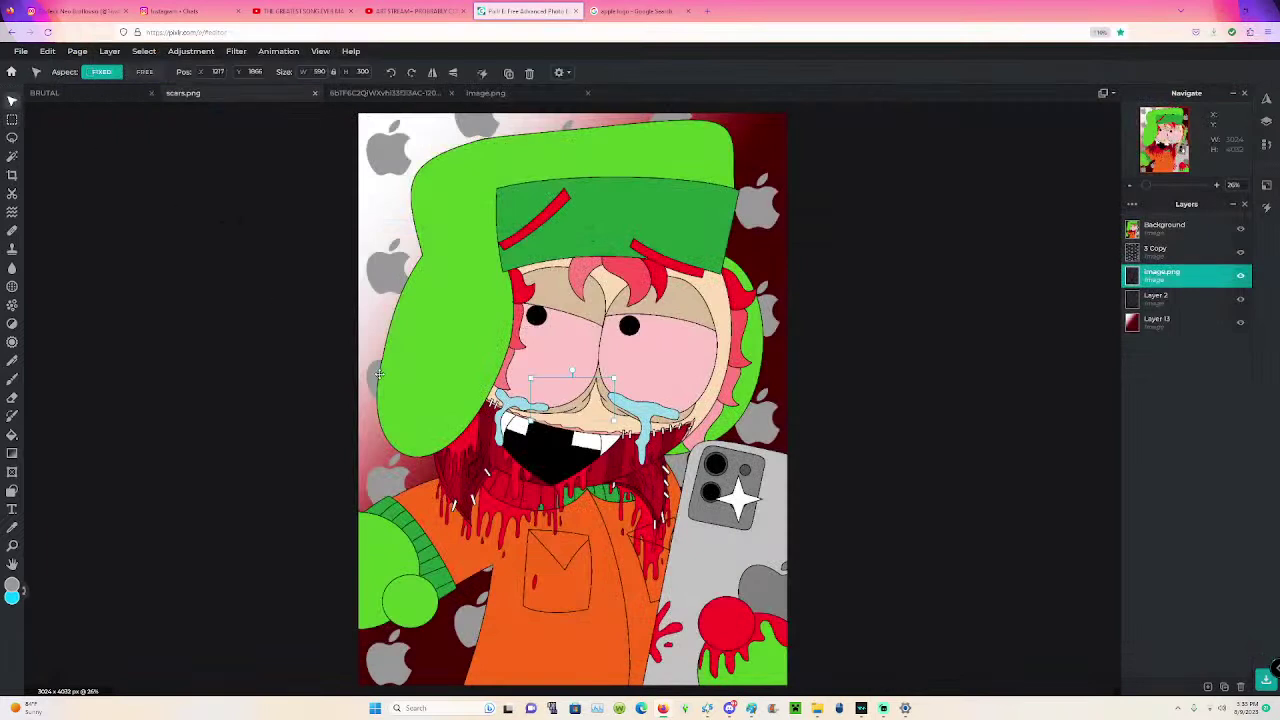
pyautogui.scroll(-2, 568, 377)
pyautogui.moveTo(577, 377); pyautogui.dragTo(519, 343)
pyautogui.moveTo(830, 266); pyautogui.dragTo(591, 201)
pyautogui.moveTo(558, 154)
pyautogui.mouseDown()
pyautogui.moveTo(474, 169)
pyautogui.moveTo(566, 214)
pyautogui.moveTo(548, 173)
pyautogui.mouseUp()
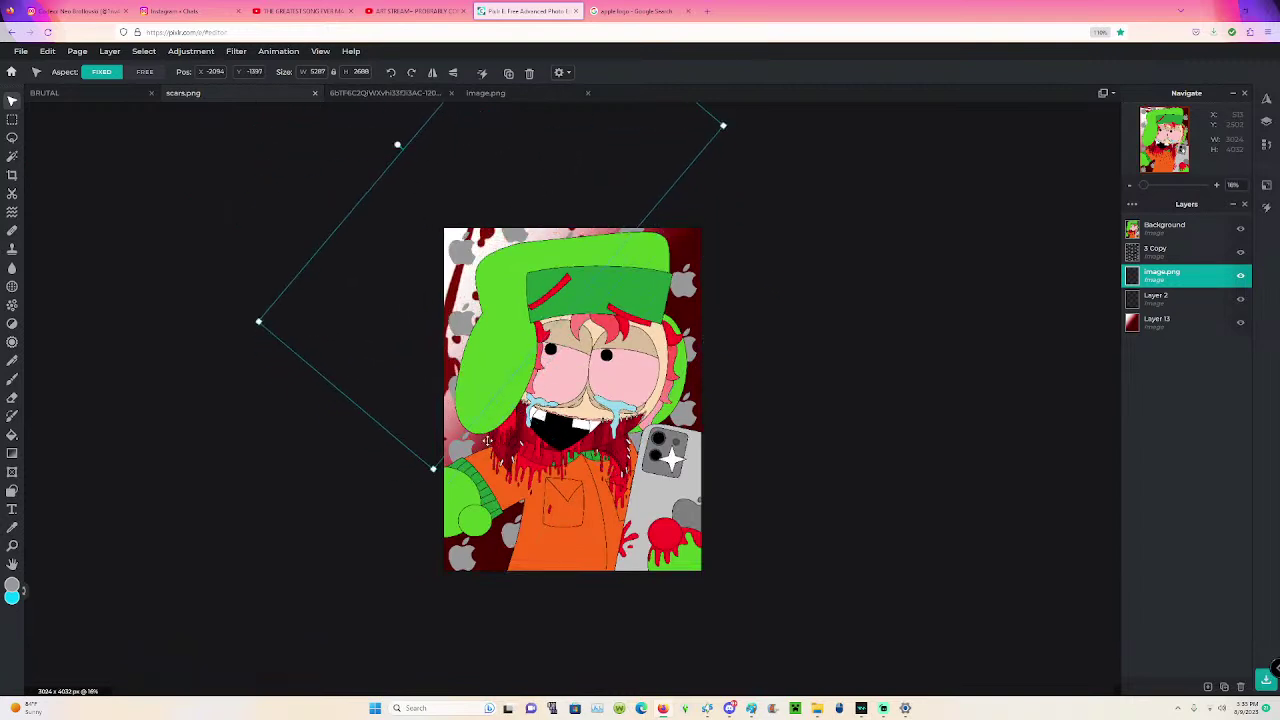
pyautogui.moveTo(507, 264); pyautogui.dragTo(537, 245)
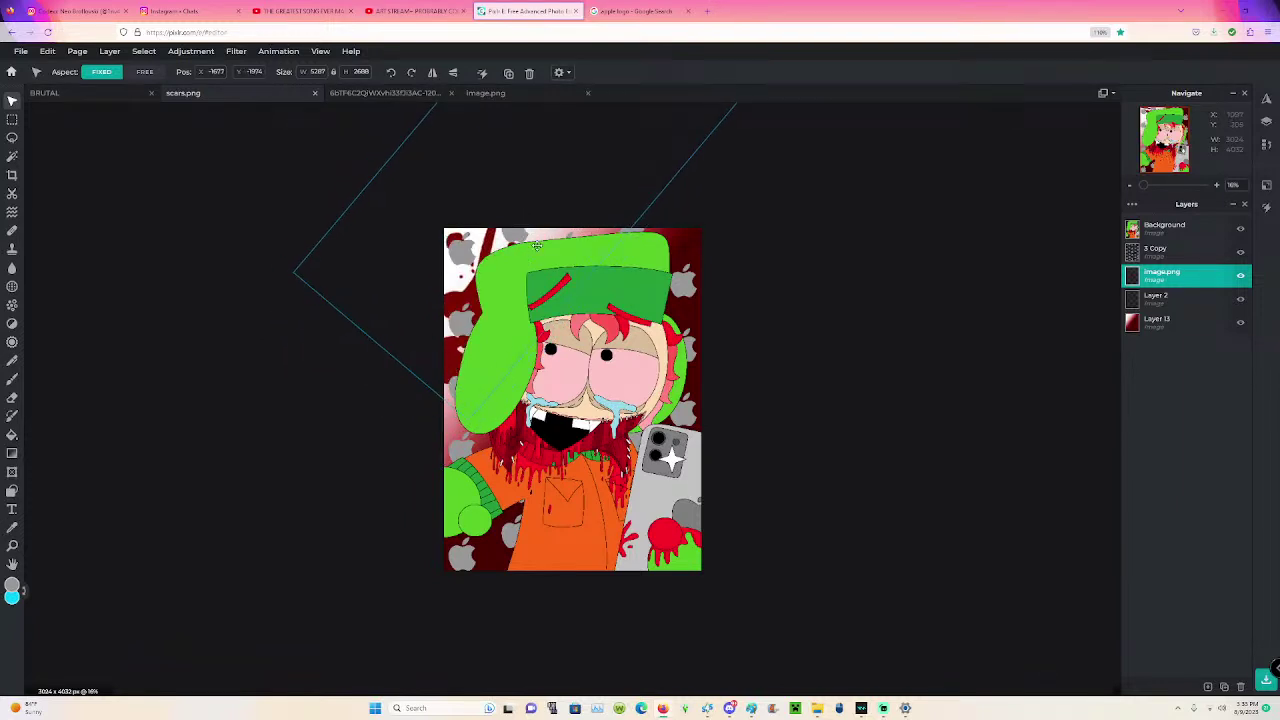
pyautogui.scroll(-2, 550, 265)
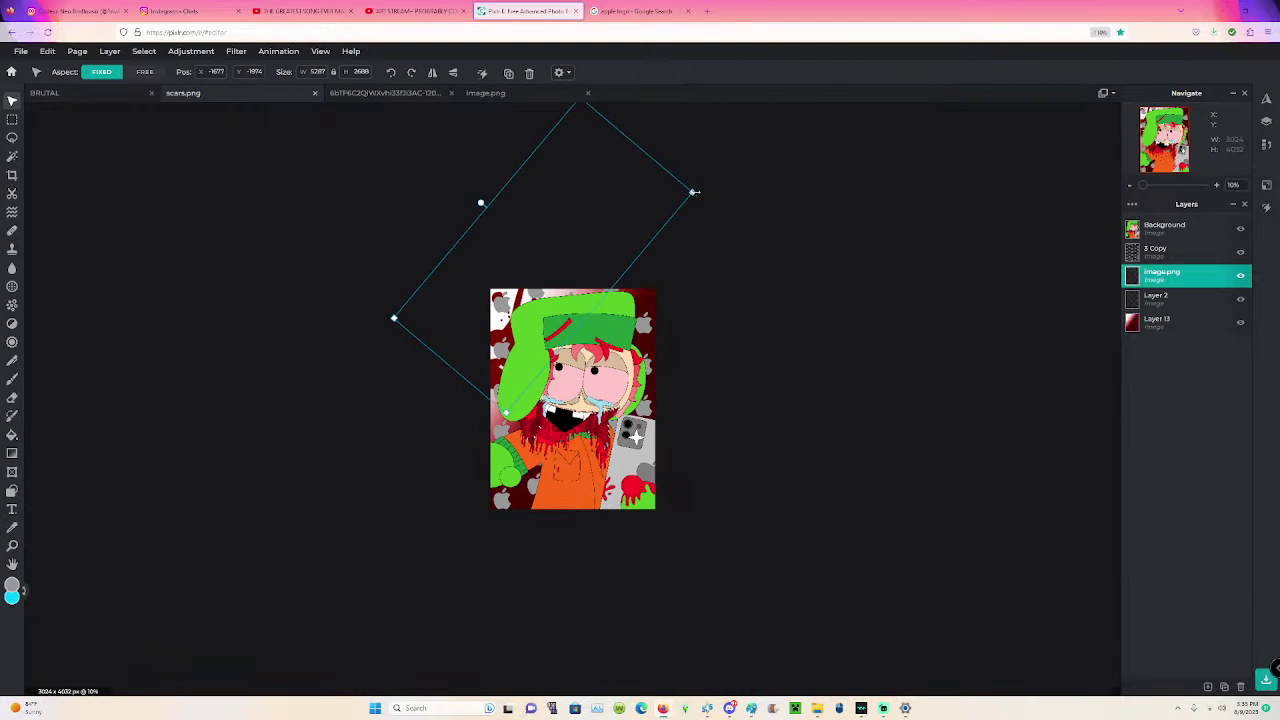
pyautogui.moveTo(693, 192); pyautogui.dragTo(596, 232)
# Step: Free-transform the splatter to stretch it wider and taller, then apply the transform
pyautogui.click(45, 51)
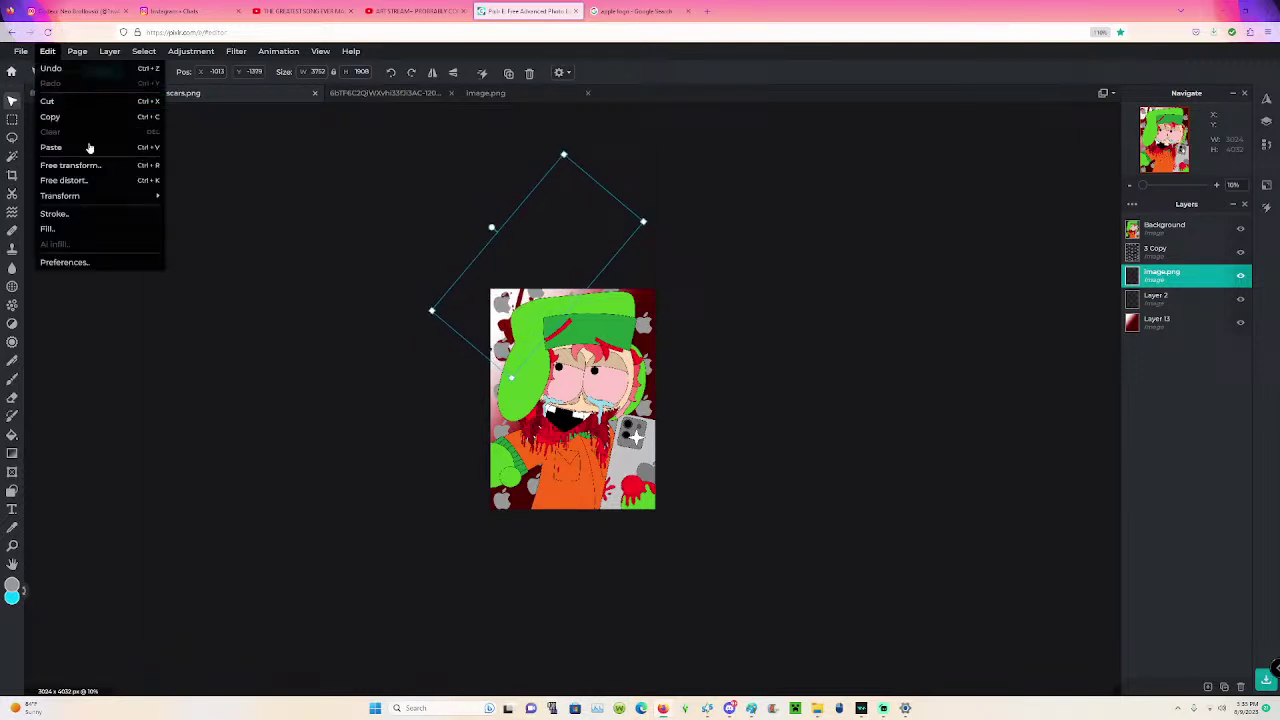
pyautogui.click(94, 166)
pyautogui.moveTo(623, 267); pyautogui.dragTo(643, 267)
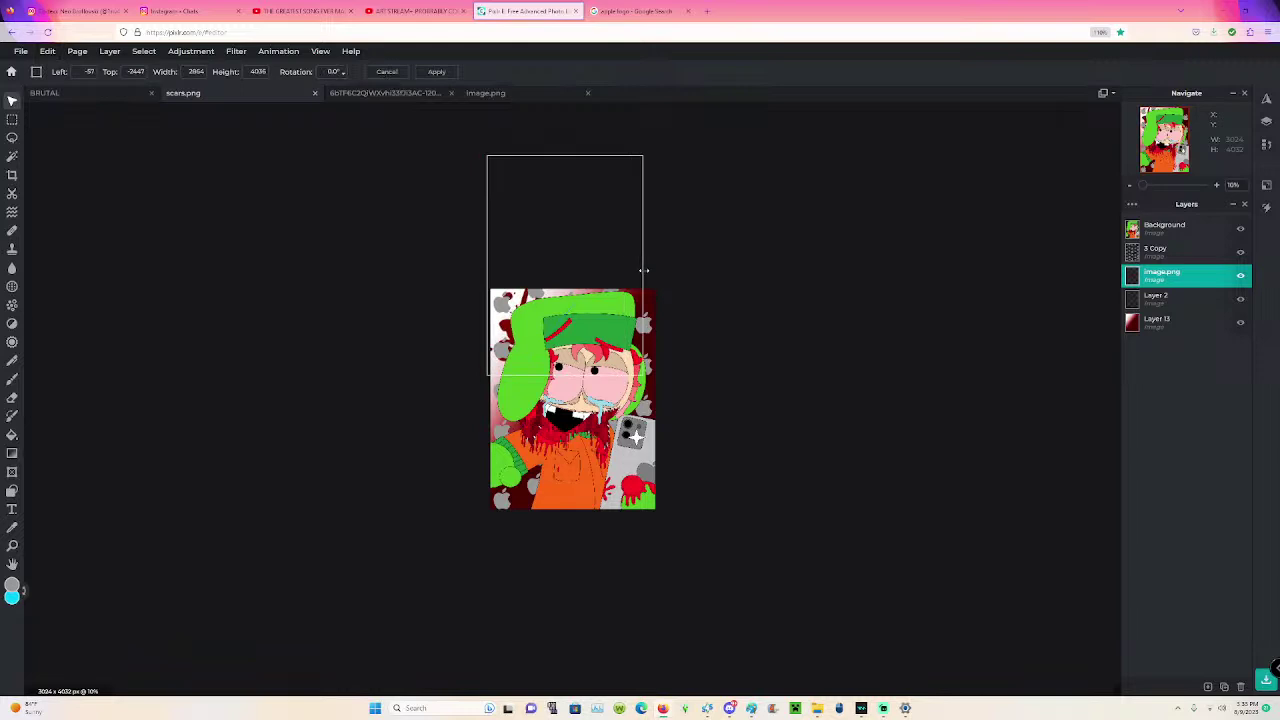
pyautogui.moveTo(565, 376); pyautogui.dragTo(568, 391)
pyautogui.click(791, 371)
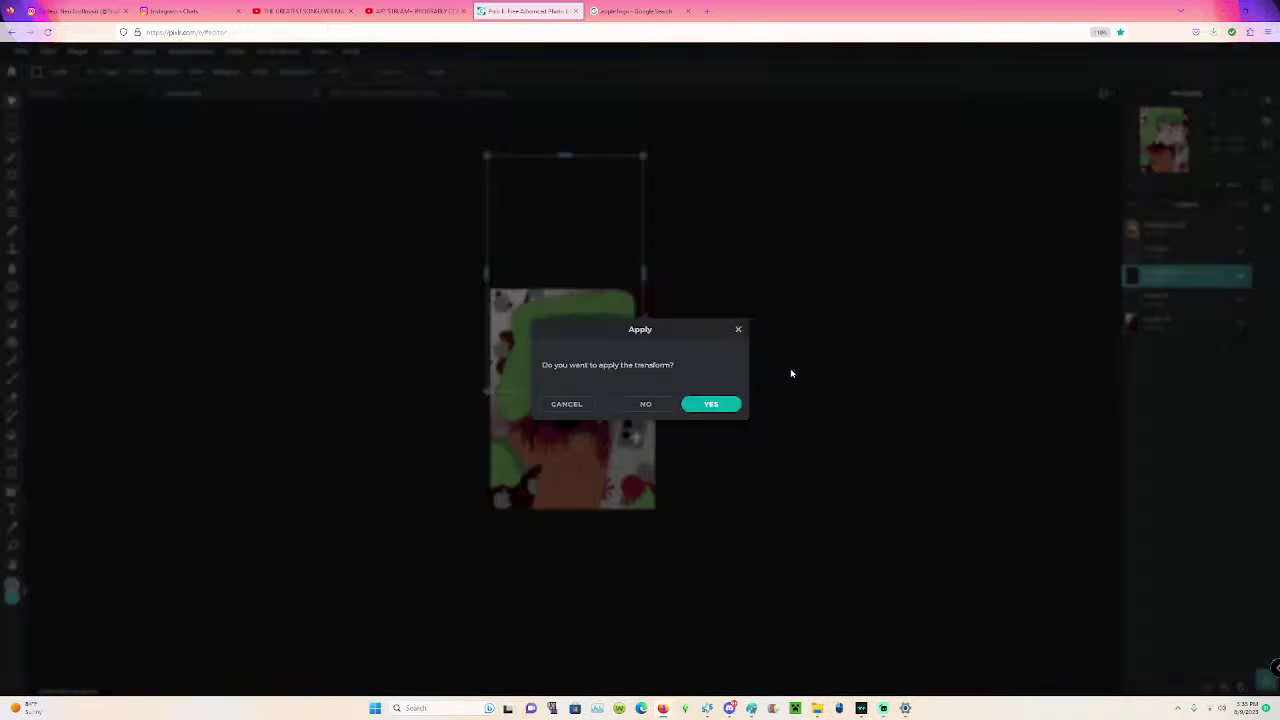
pyautogui.click(713, 403)
# Step: Switch to rectangular selection and bring the Discord call window forward
pyautogui.scroll(3, 717, 408)
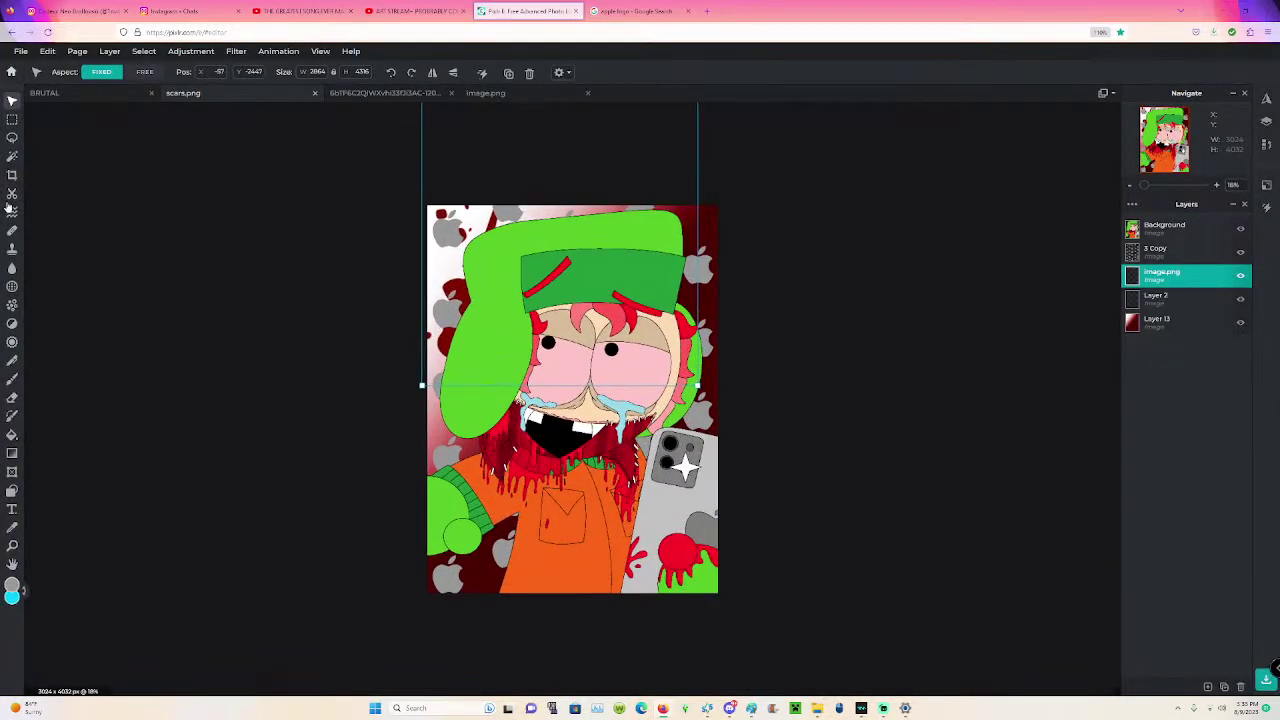
pyautogui.click(12, 119)
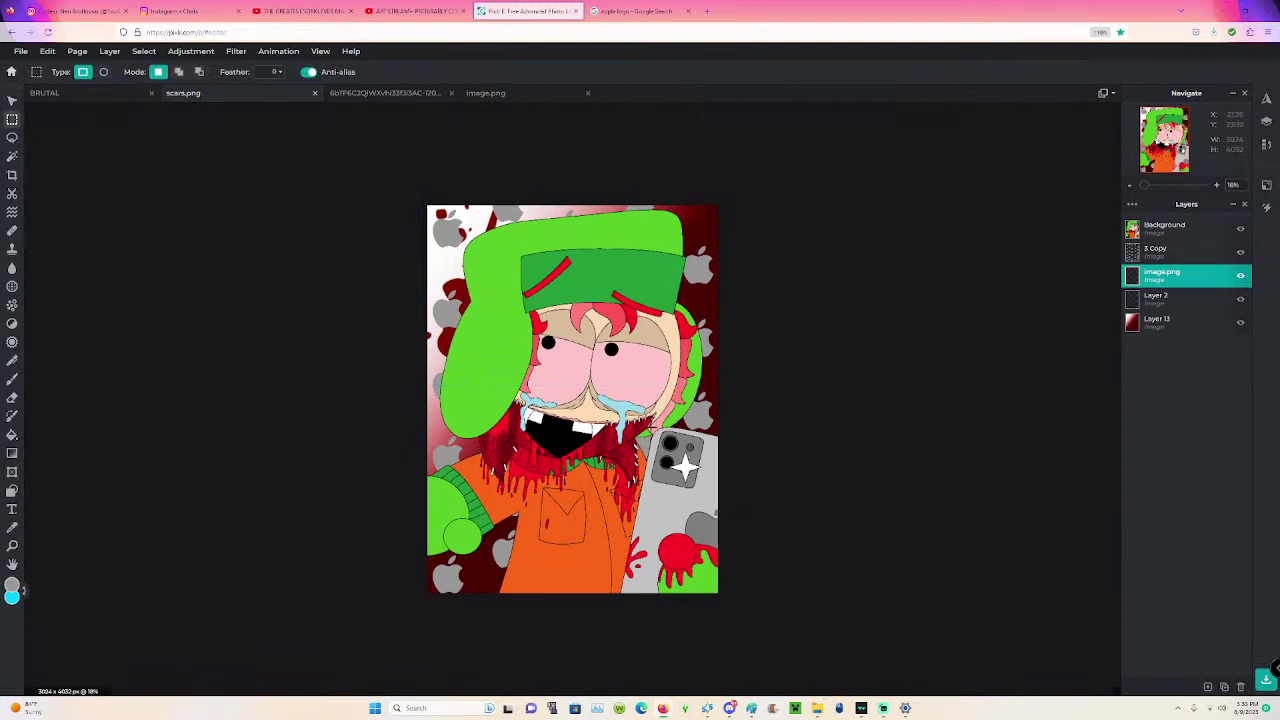
pyautogui.scroll(1, 572, 399)
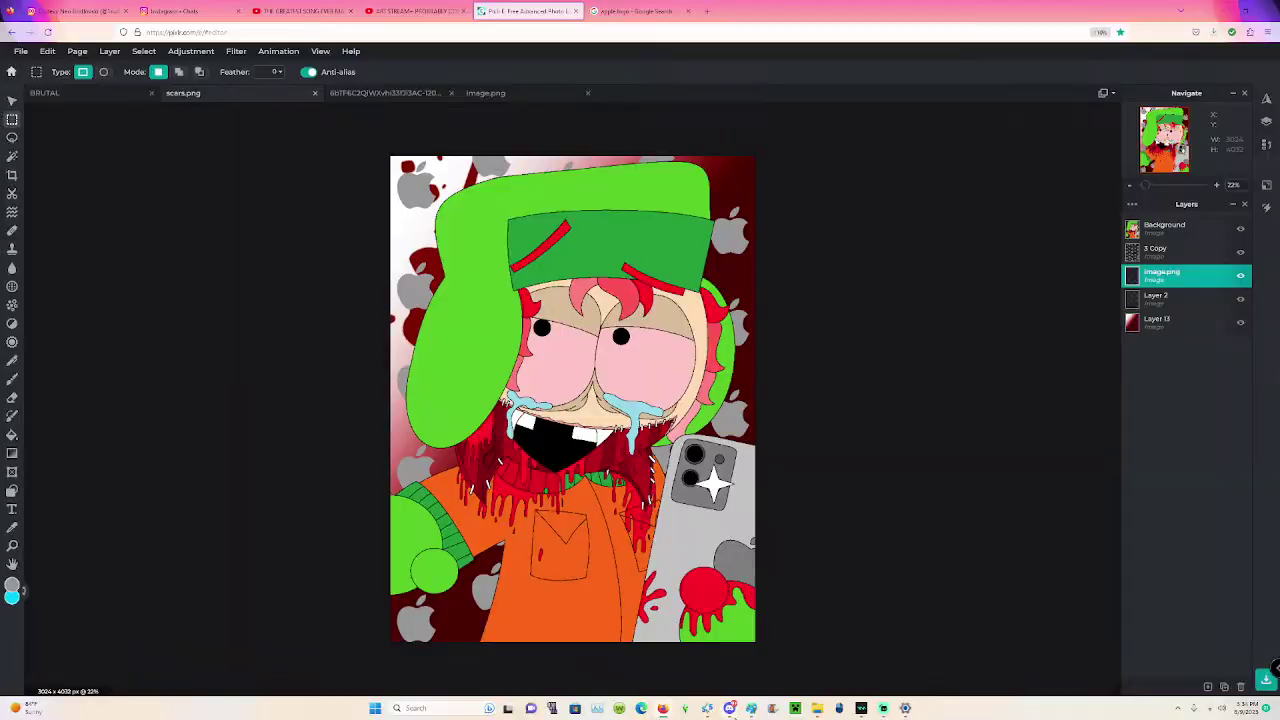
pyautogui.click(751, 708)
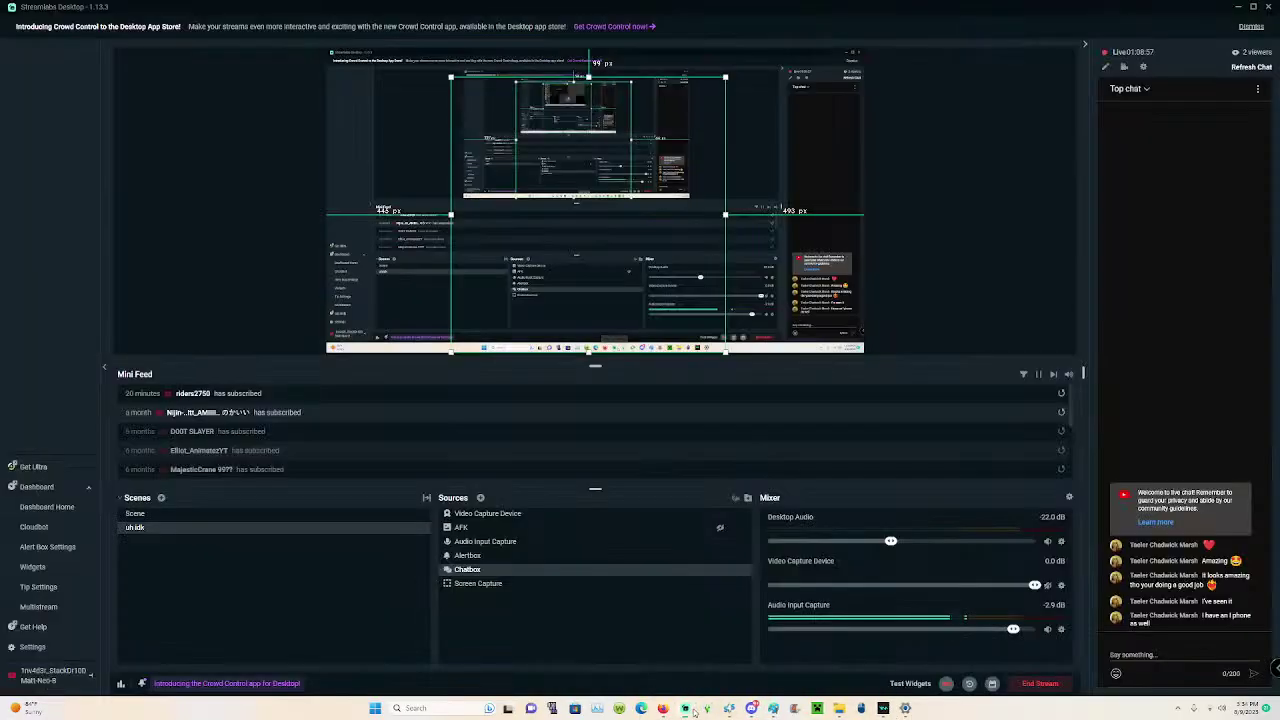
# Step: Check the stream in Streamlabs Desktop and close the YouTube ART STREAM browser tab
pyautogui.click(689, 710)
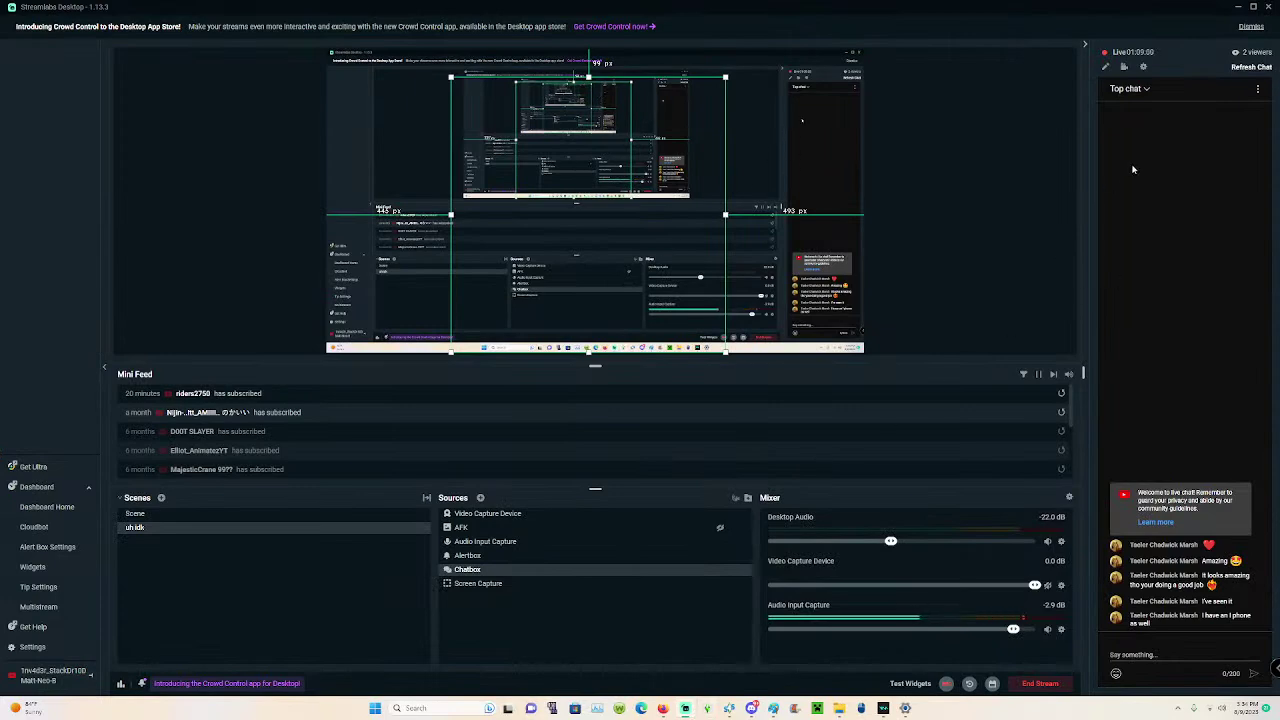
pyautogui.hotkey('alt', 'Tab')
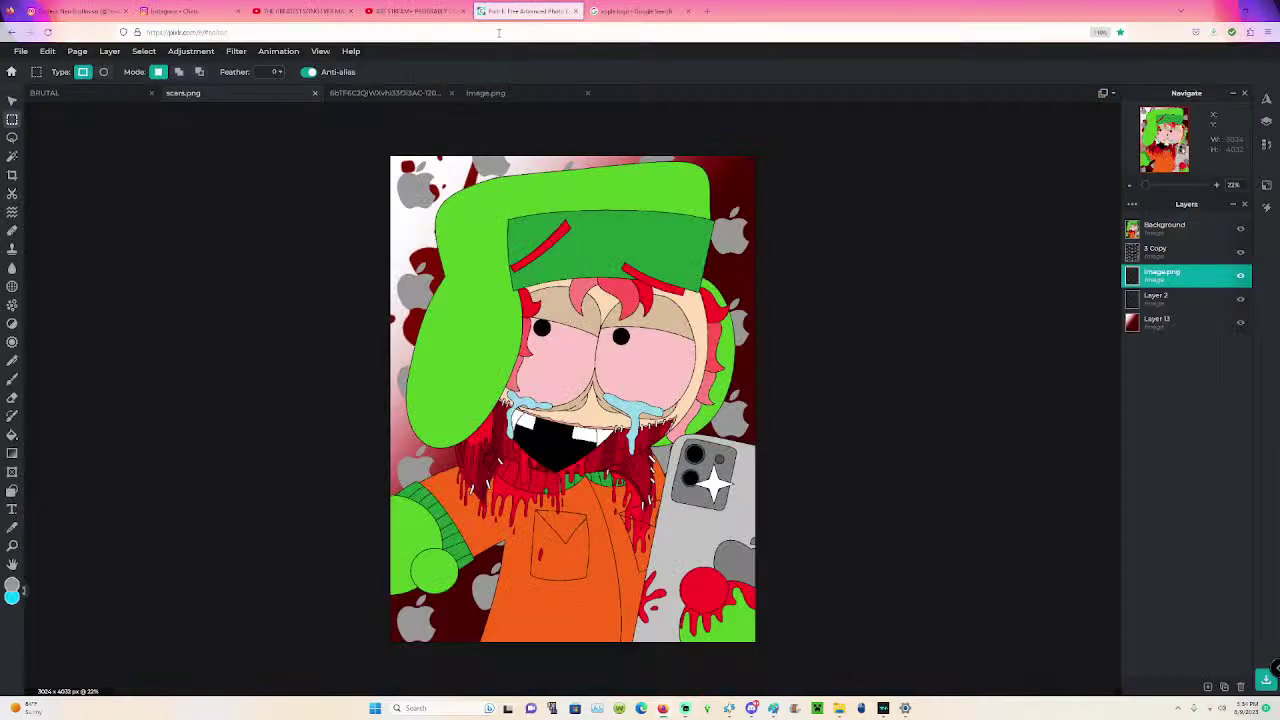
pyautogui.click(464, 12)
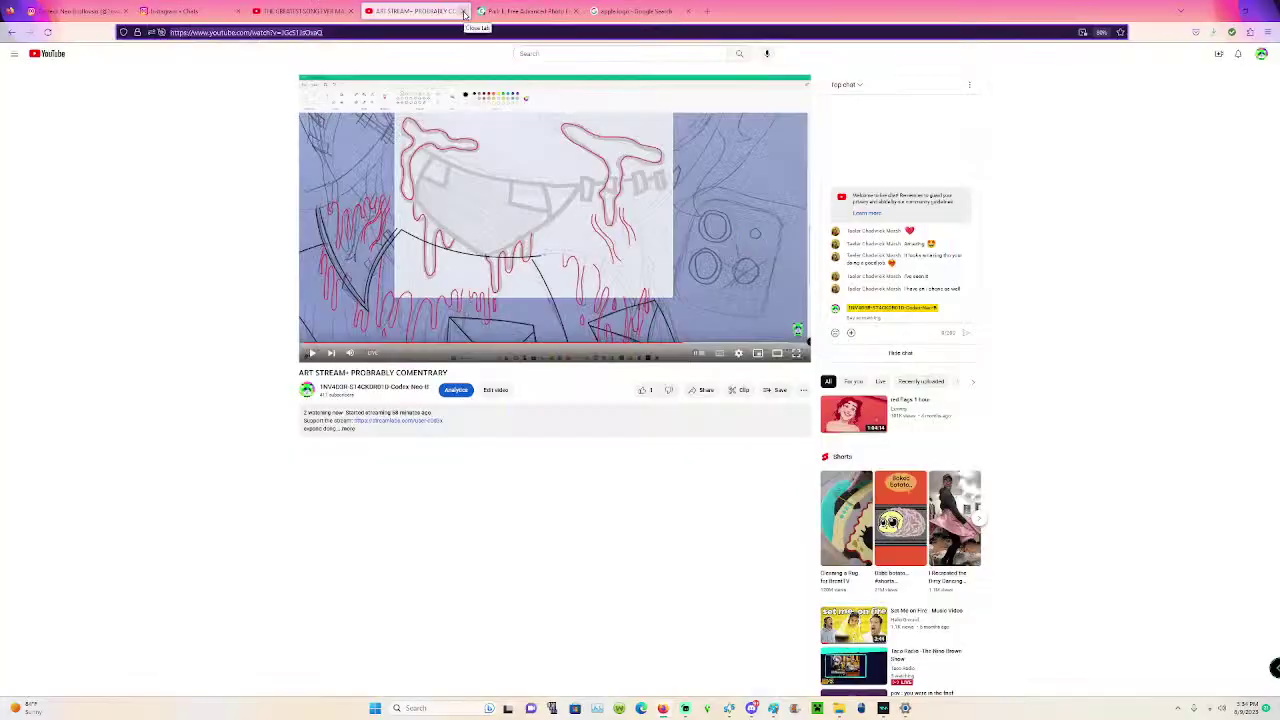
pyautogui.click(464, 12)
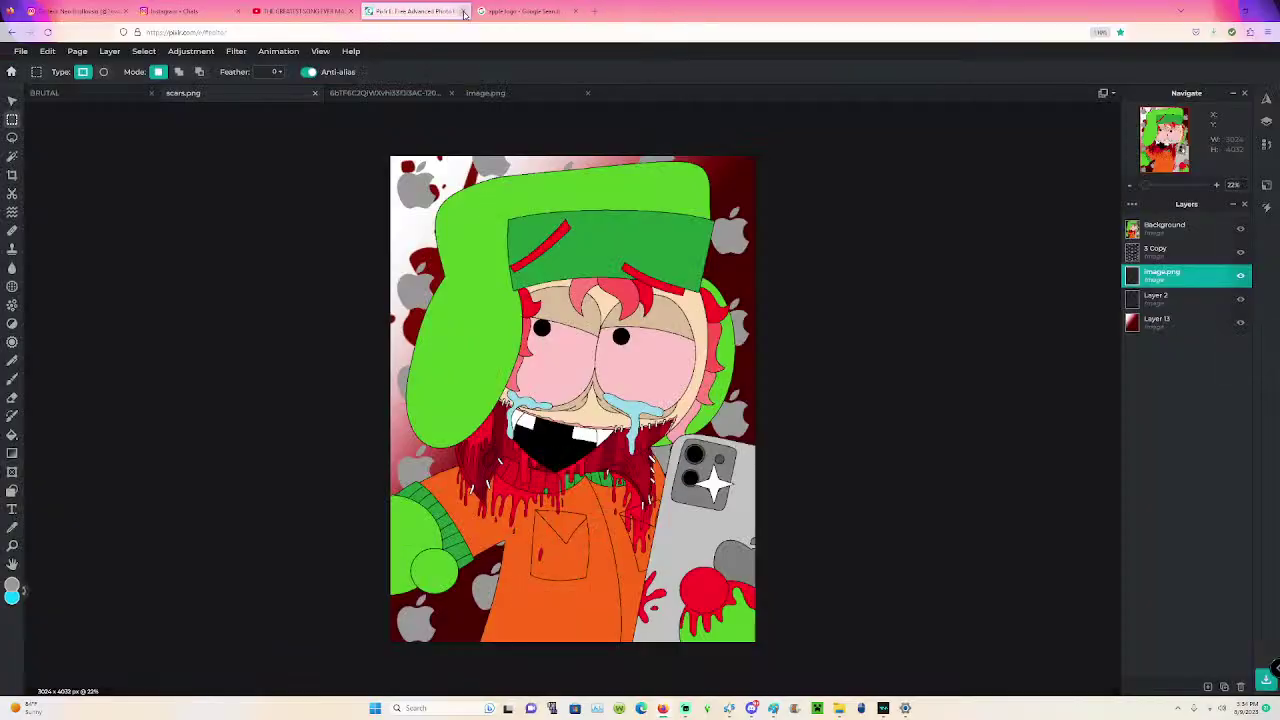
# Step: Look over Discord, the Voicemod soundboard and Streamlabs, then return to the Pixlr editor
pyautogui.click(753, 709)
pyautogui.click(882, 705)
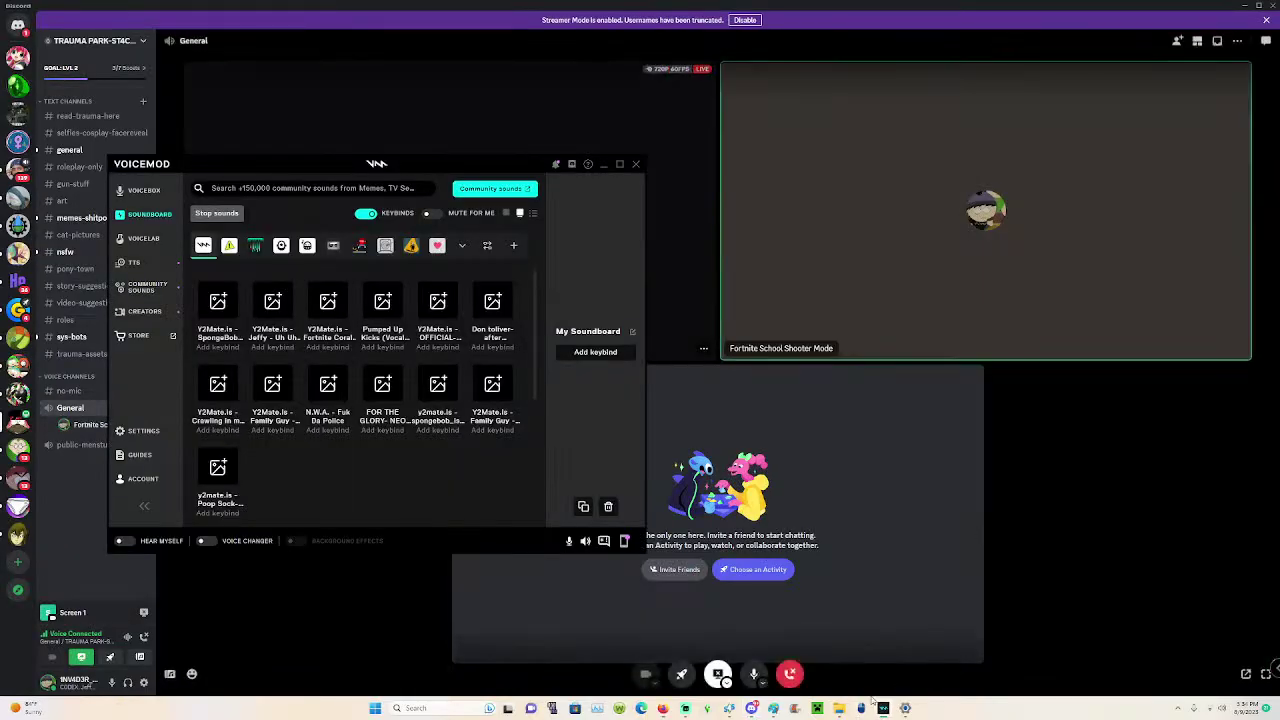
pyautogui.click(686, 708)
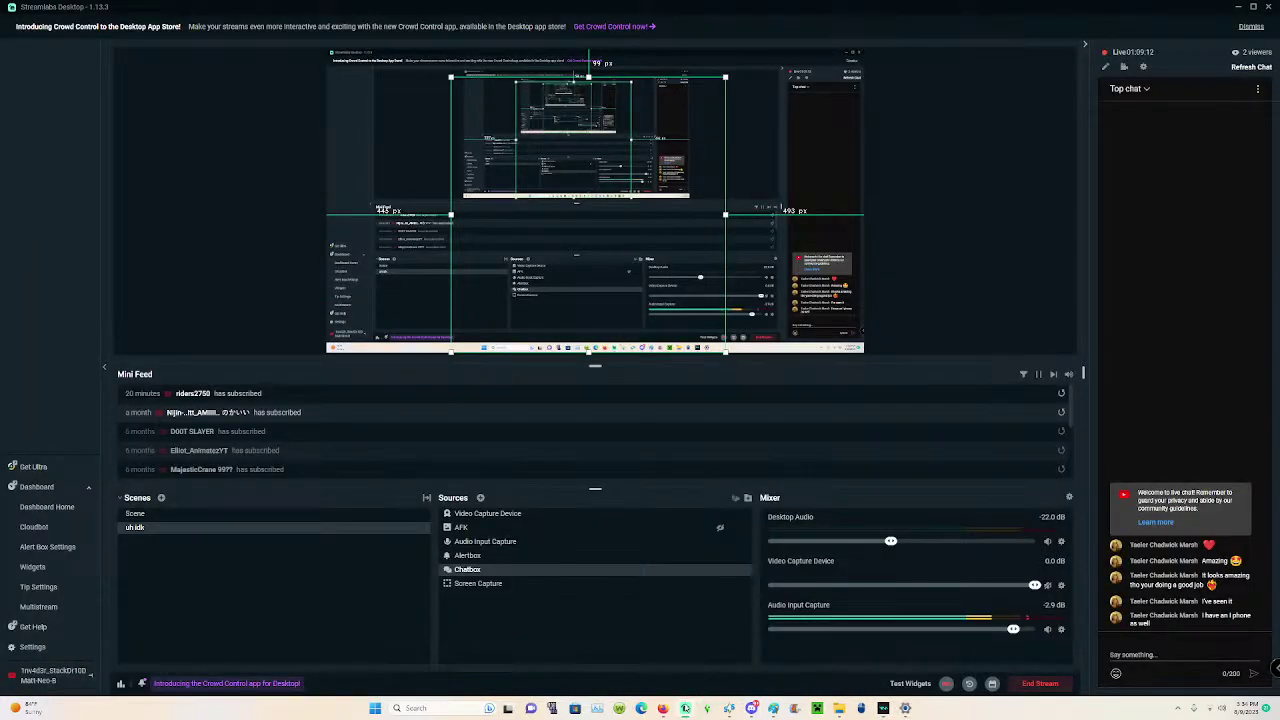
pyautogui.click(669, 713)
pyautogui.scroll(2, 794, 508)
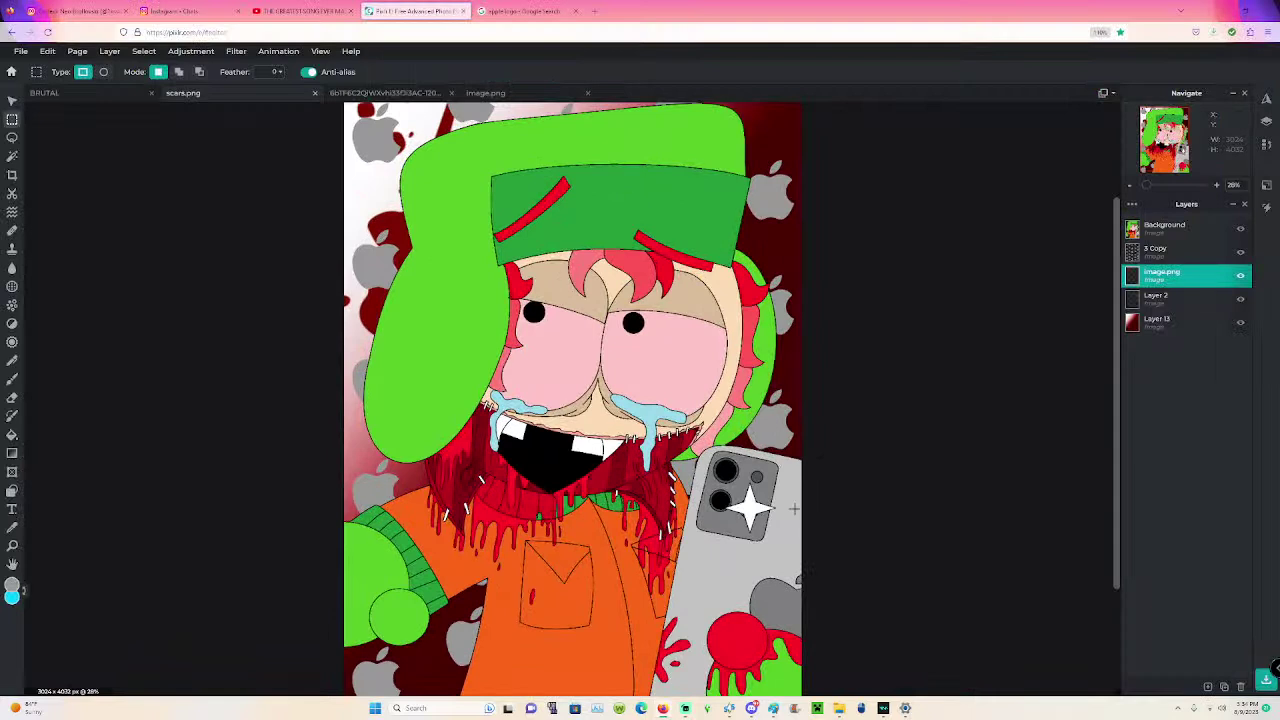
# Step: Scale the splatter layer down to 1655x2494 and reposition it
pyautogui.scroll(-2, 421, 474)
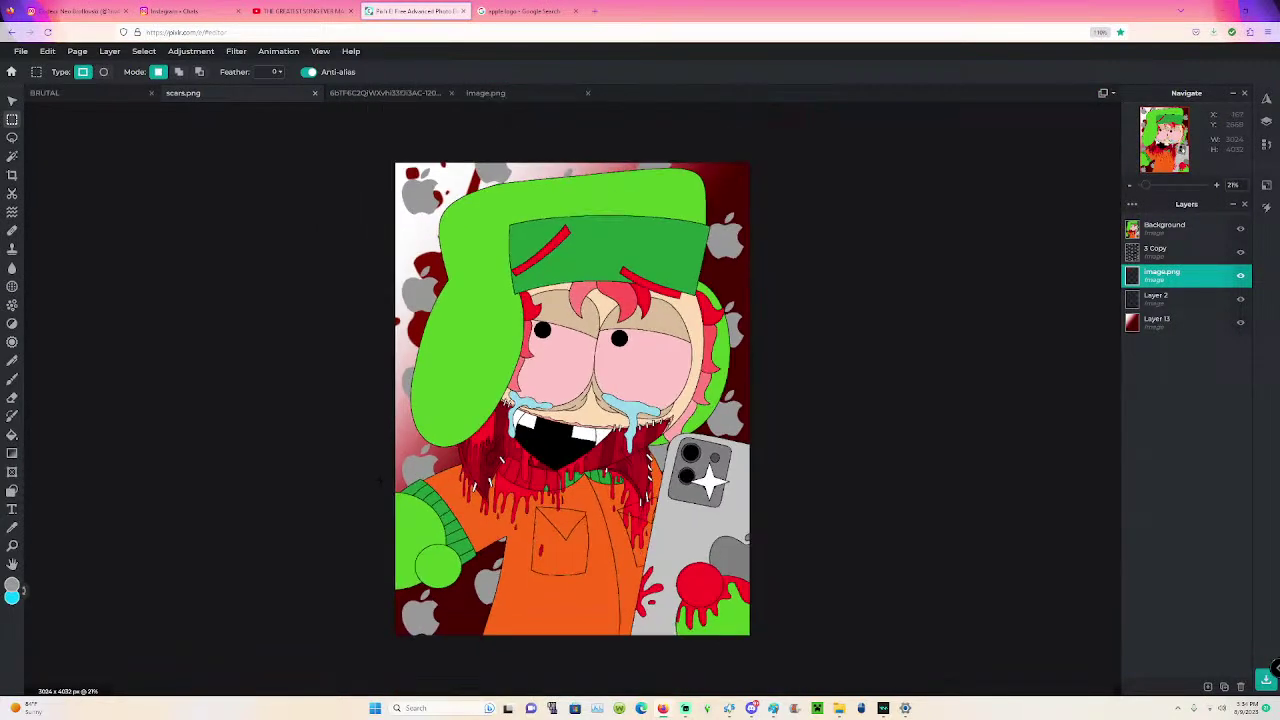
pyautogui.click(12, 100)
pyautogui.scroll(-1, 514, 404)
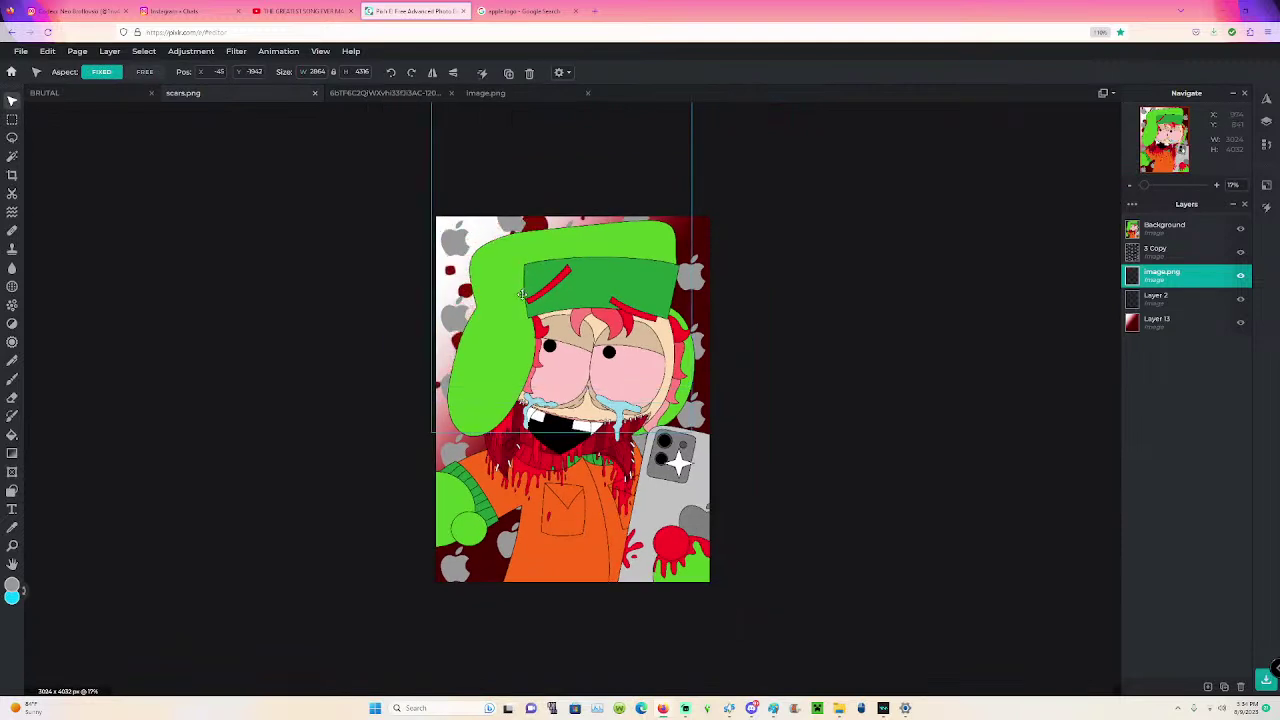
pyautogui.moveTo(480, 466); pyautogui.dragTo(467, 358)
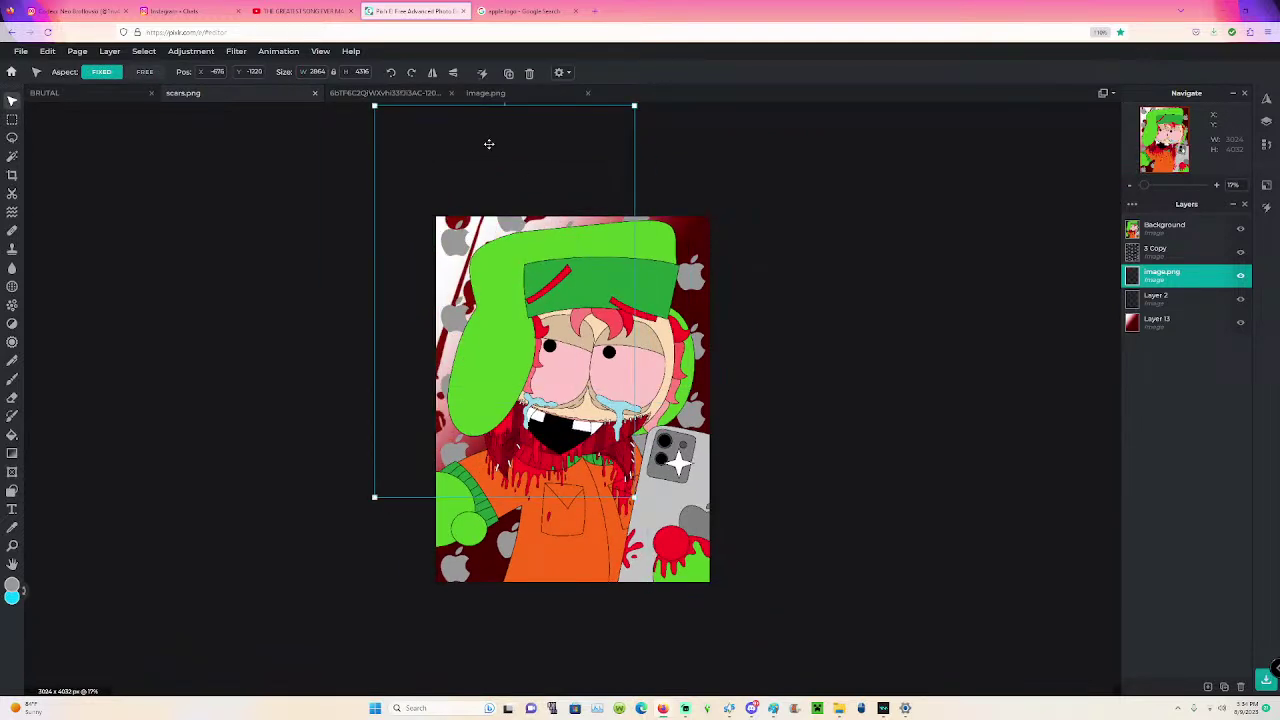
pyautogui.moveTo(634, 497); pyautogui.dragTo(523, 329)
pyautogui.moveTo(477, 294); pyautogui.dragTo(519, 328)
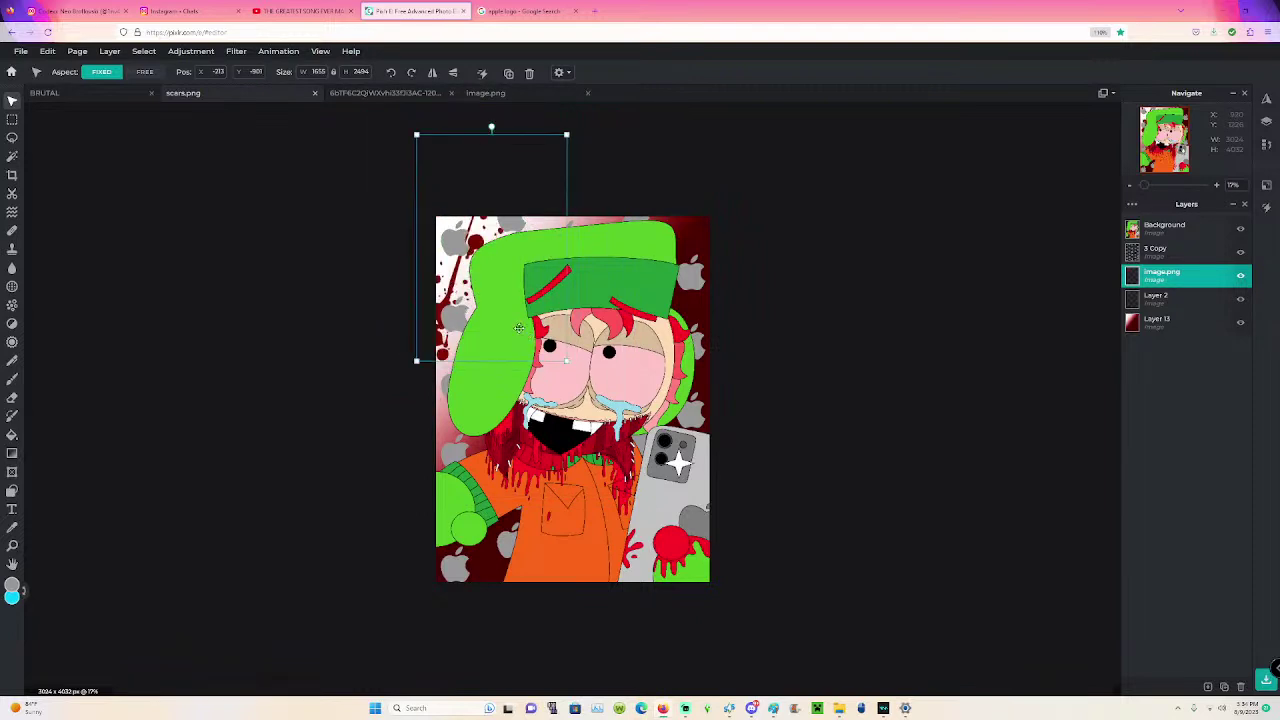
pyautogui.moveTo(465, 271); pyautogui.dragTo(457, 270)
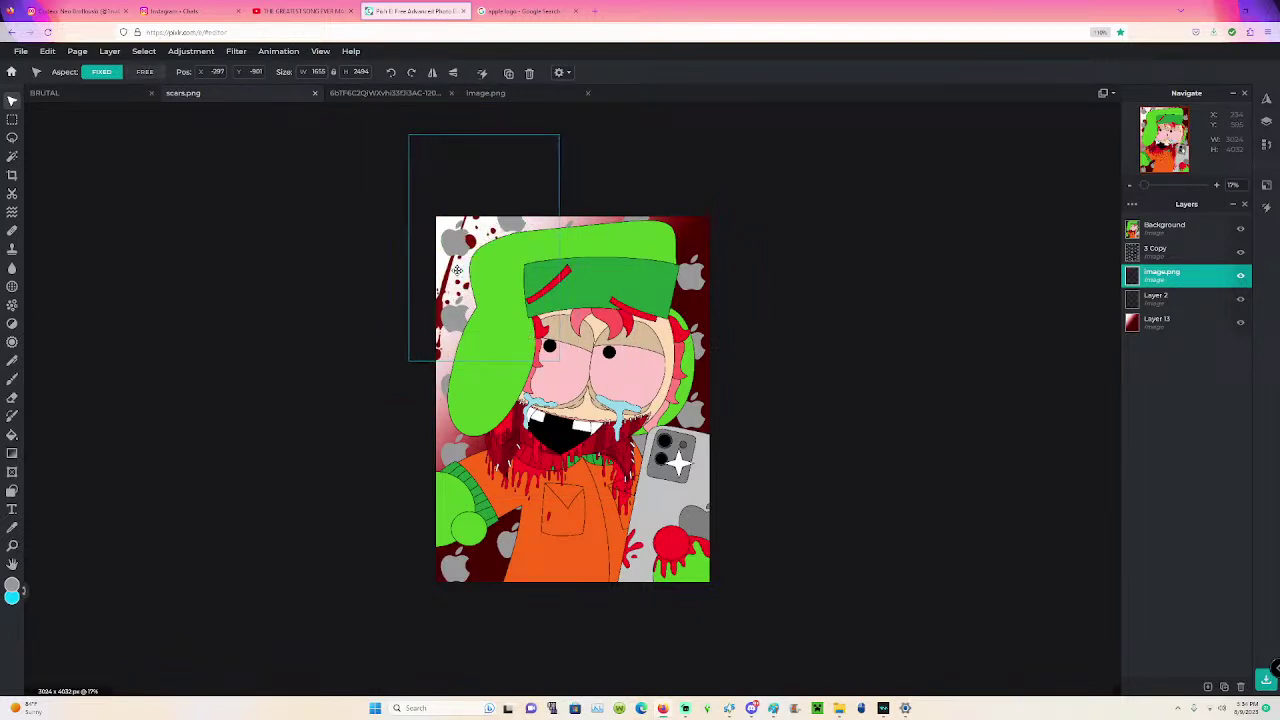
# Step: Duplicate the splatter layer, moving the copy right and tilting it slightly
pyautogui.click(110, 51)
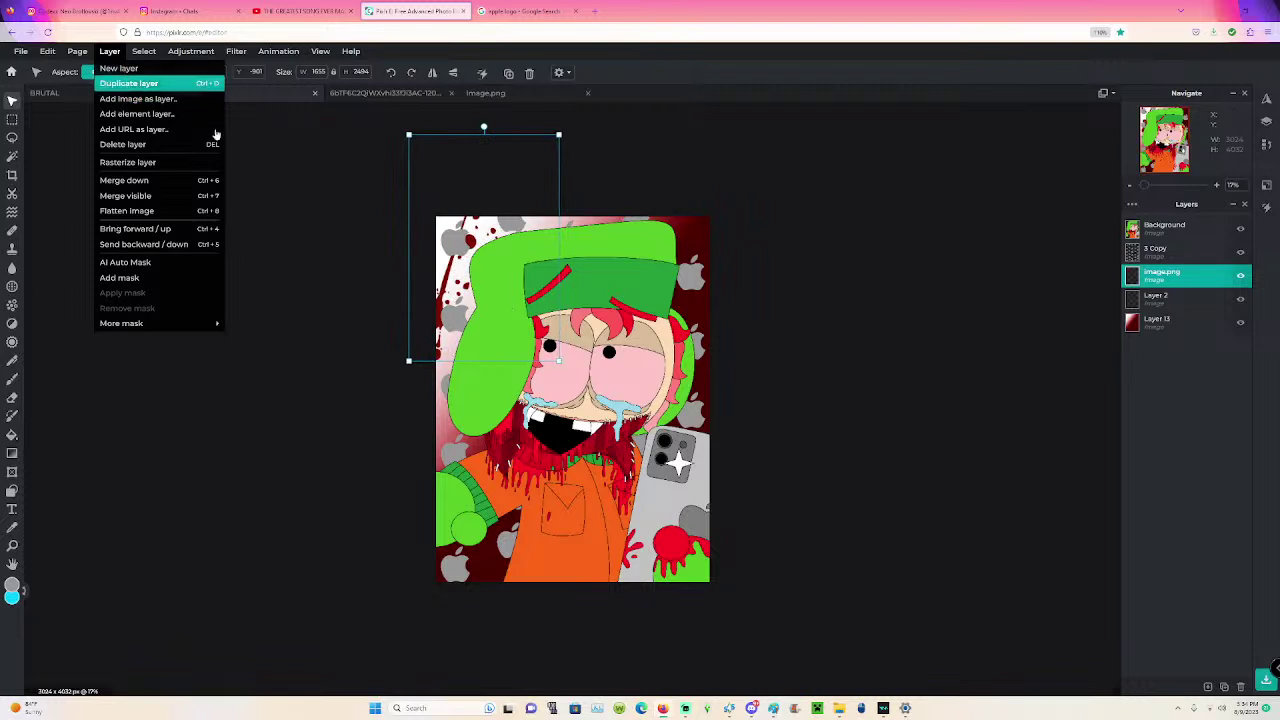
pyautogui.click(140, 82)
pyautogui.moveTo(481, 242); pyautogui.dragTo(522, 257)
pyautogui.moveTo(523, 141); pyautogui.dragTo(566, 158)
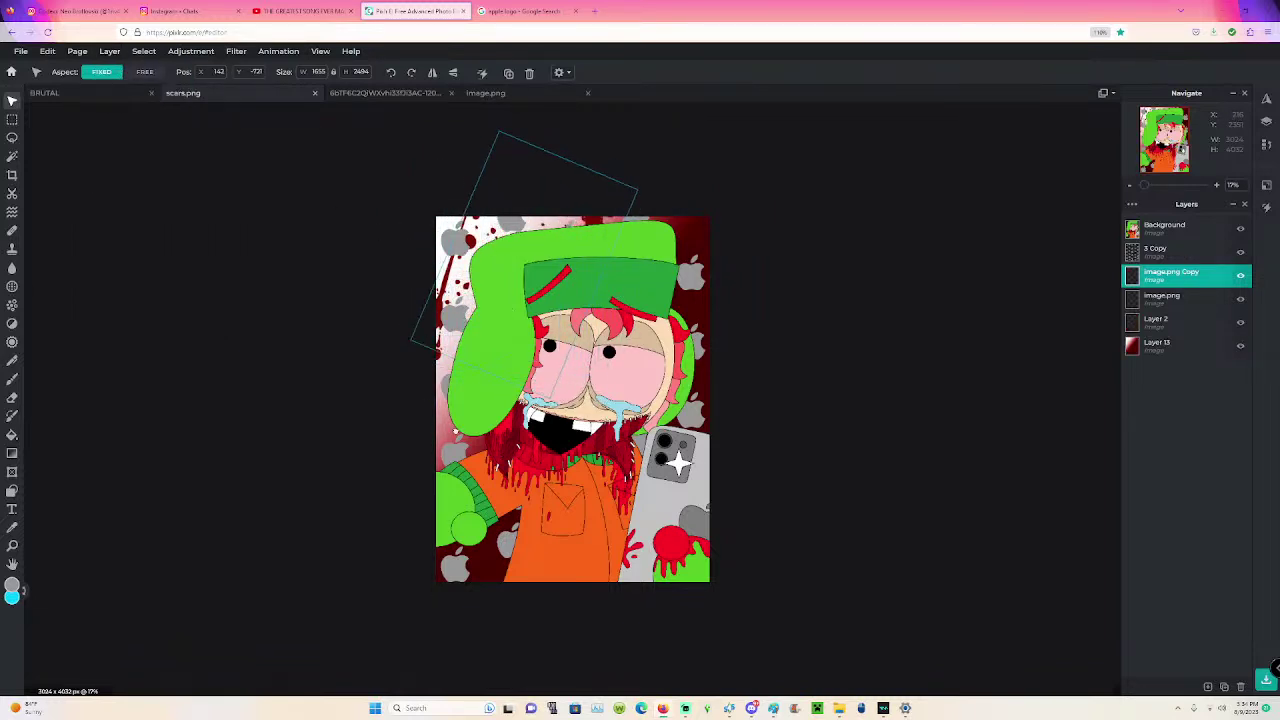
pyautogui.moveTo(457, 431); pyautogui.dragTo(483, 436)
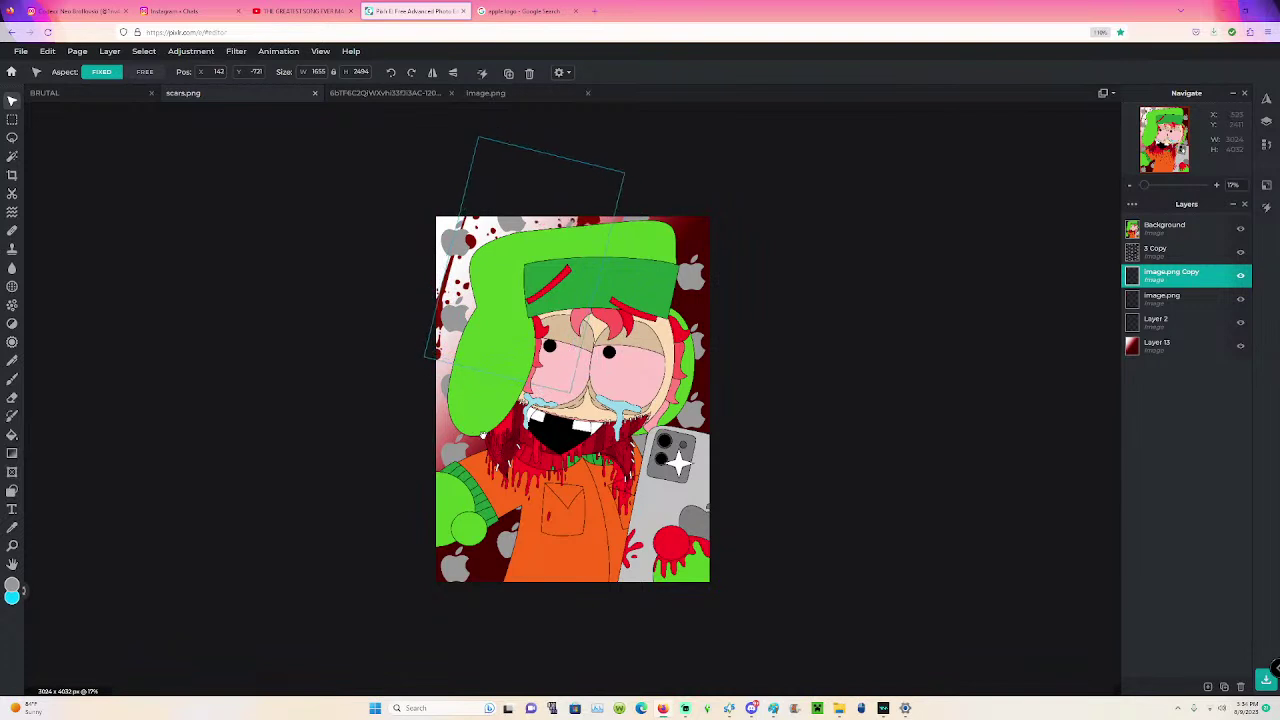
# Step: Make two more splatter copies and move one down over the lower left
pyautogui.click(143, 51)
pyautogui.click(136, 84)
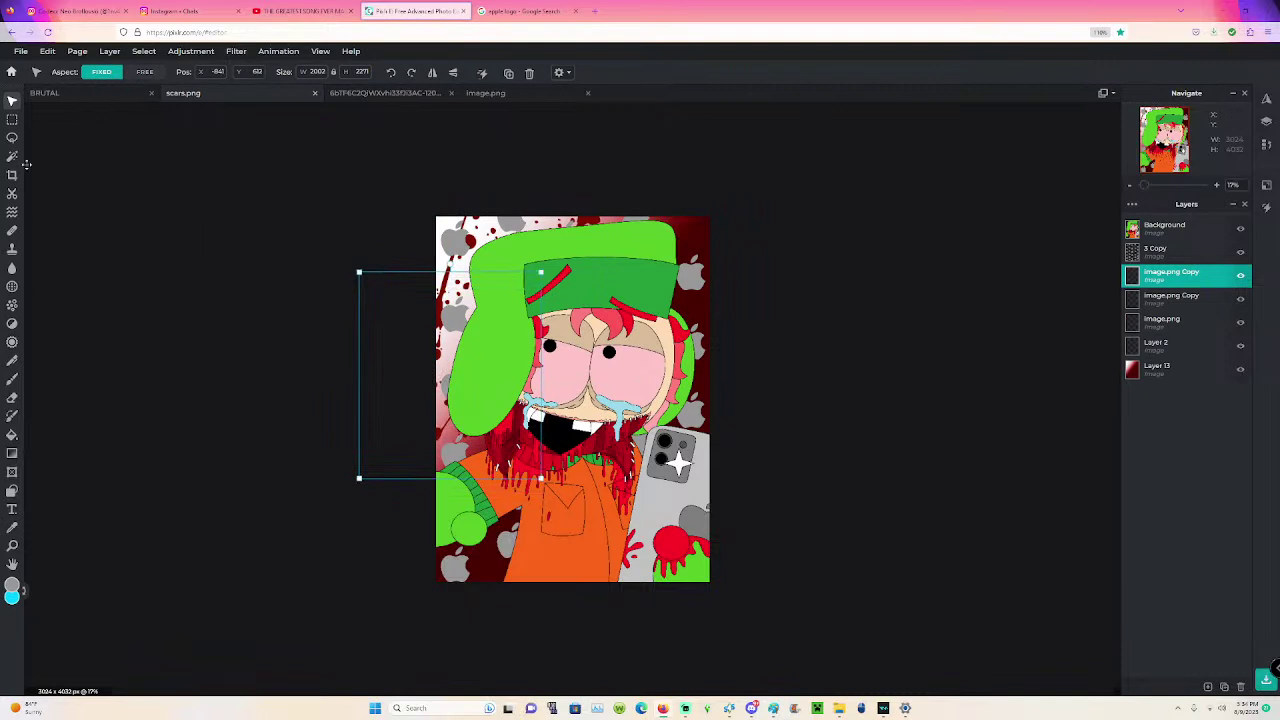
pyautogui.click(110, 51)
pyautogui.click(136, 84)
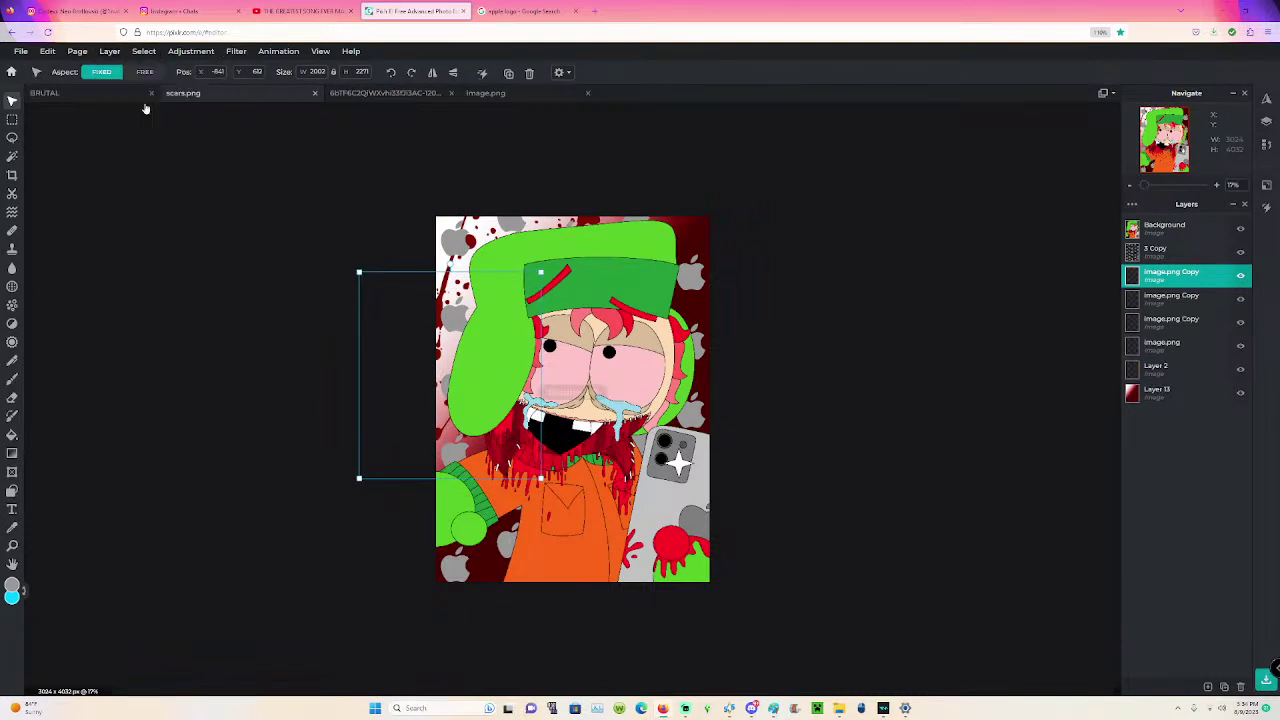
pyautogui.moveTo(520, 373); pyautogui.dragTo(553, 484)
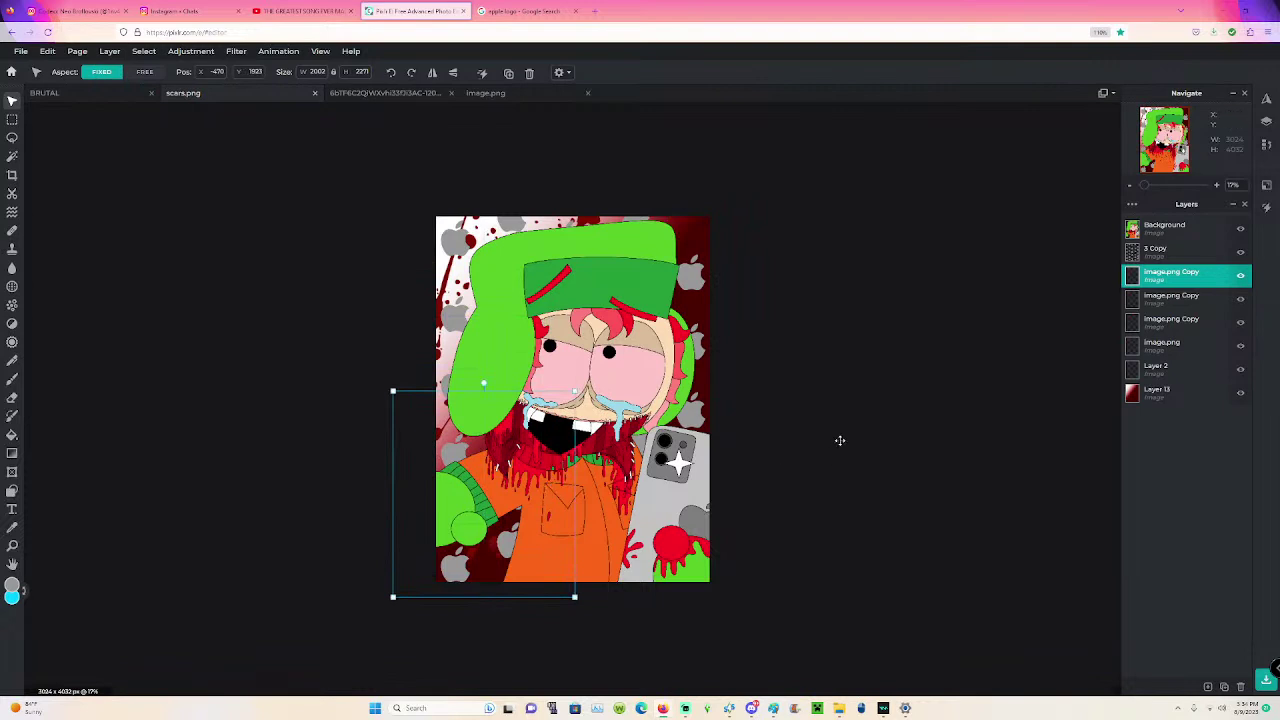
# Step: Add two further splatter copies, moving one toward the right side
pyautogui.click(110, 51)
pyautogui.click(146, 100)
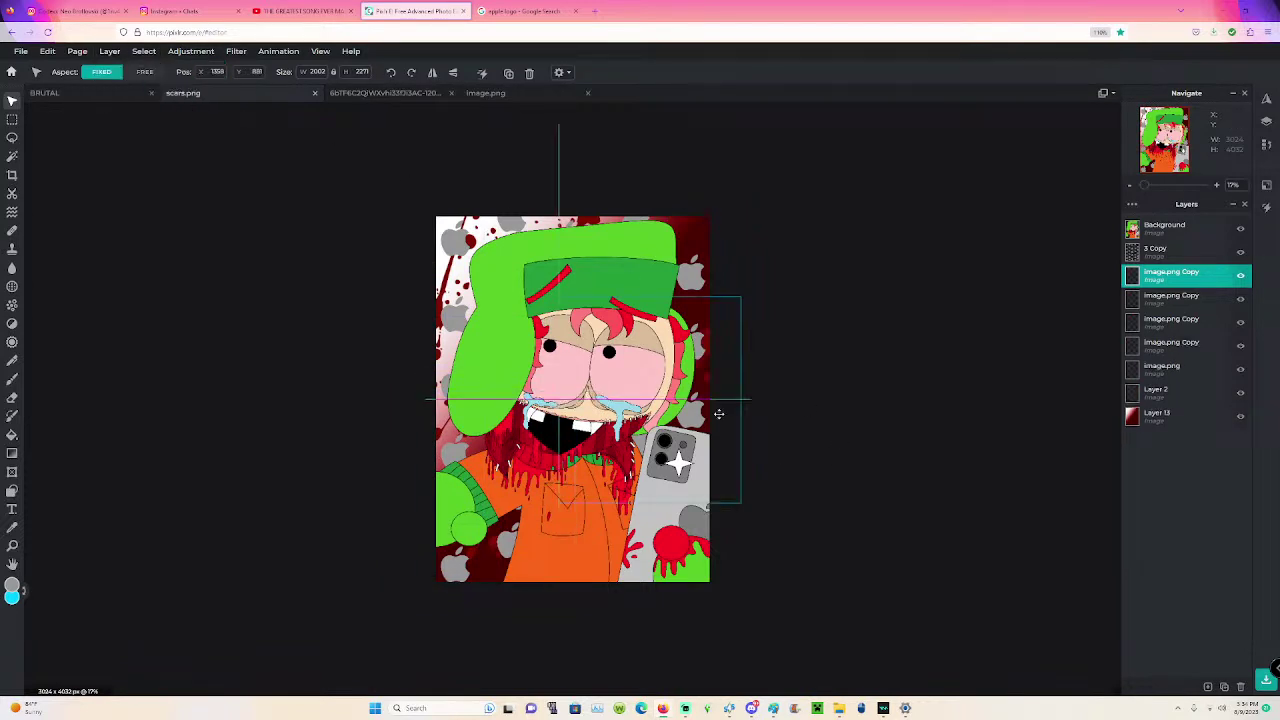
pyautogui.click(110, 51)
pyautogui.click(130, 82)
pyautogui.moveTo(765, 272); pyautogui.dragTo(783, 382)
pyautogui.click(12, 119)
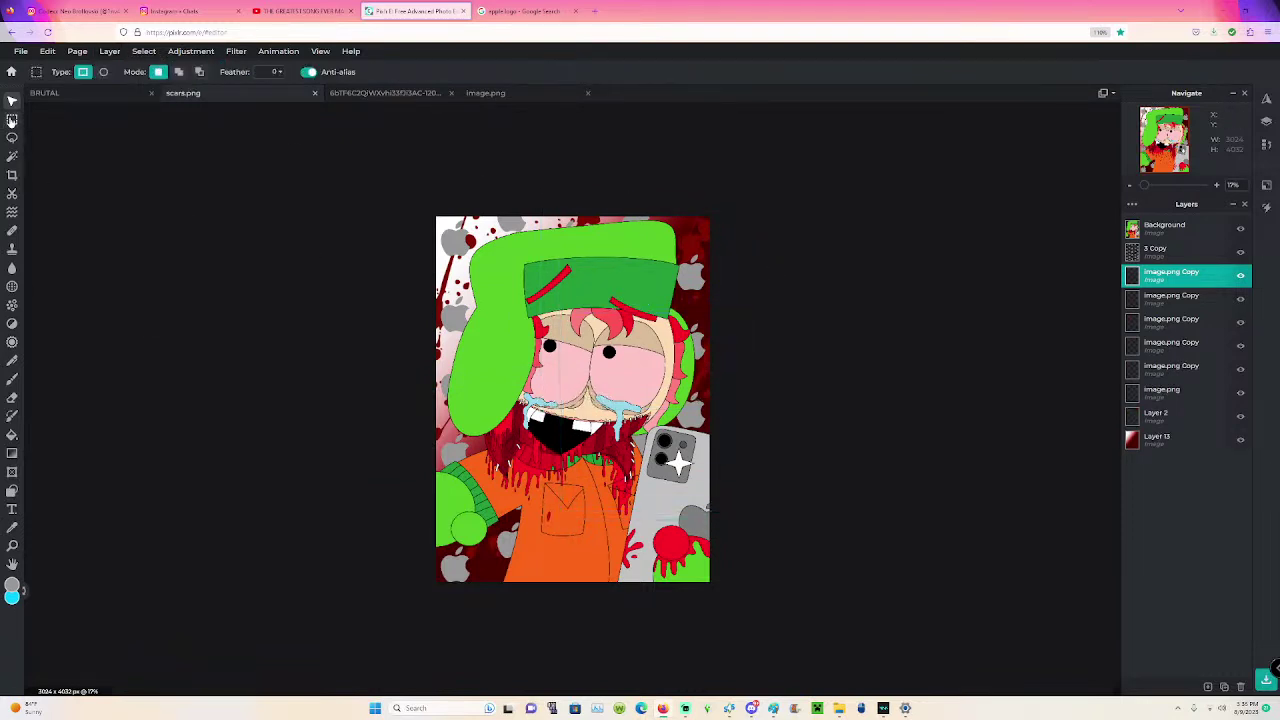
pyautogui.scroll(2, 572, 400)
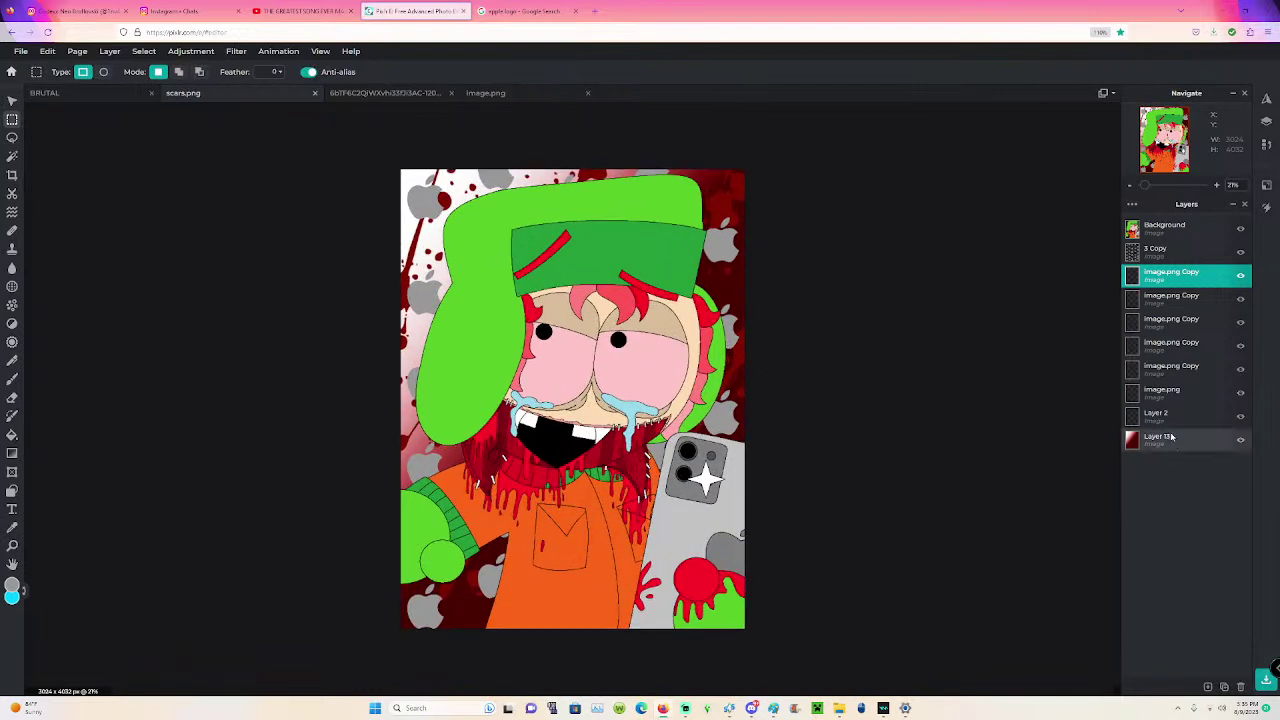
# Step: Duplicate the Background layer
pyautogui.click(1165, 228)
pyautogui.click(110, 51)
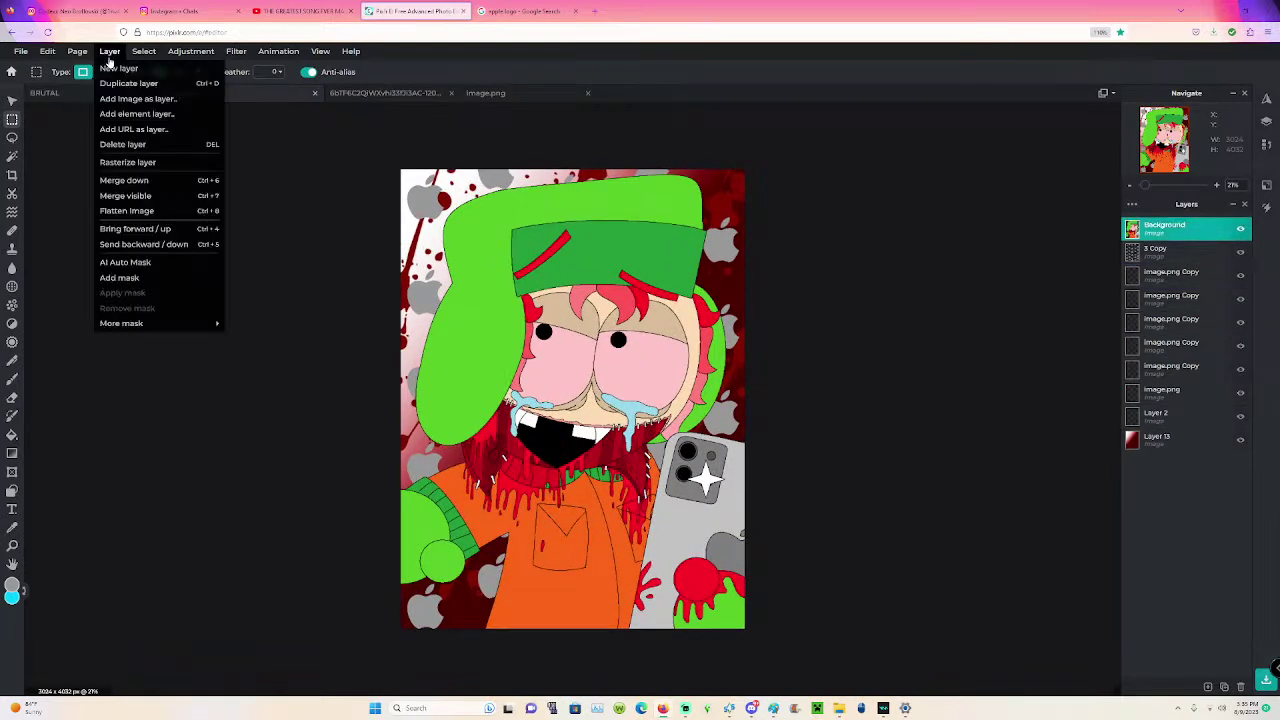
pyautogui.click(125, 80)
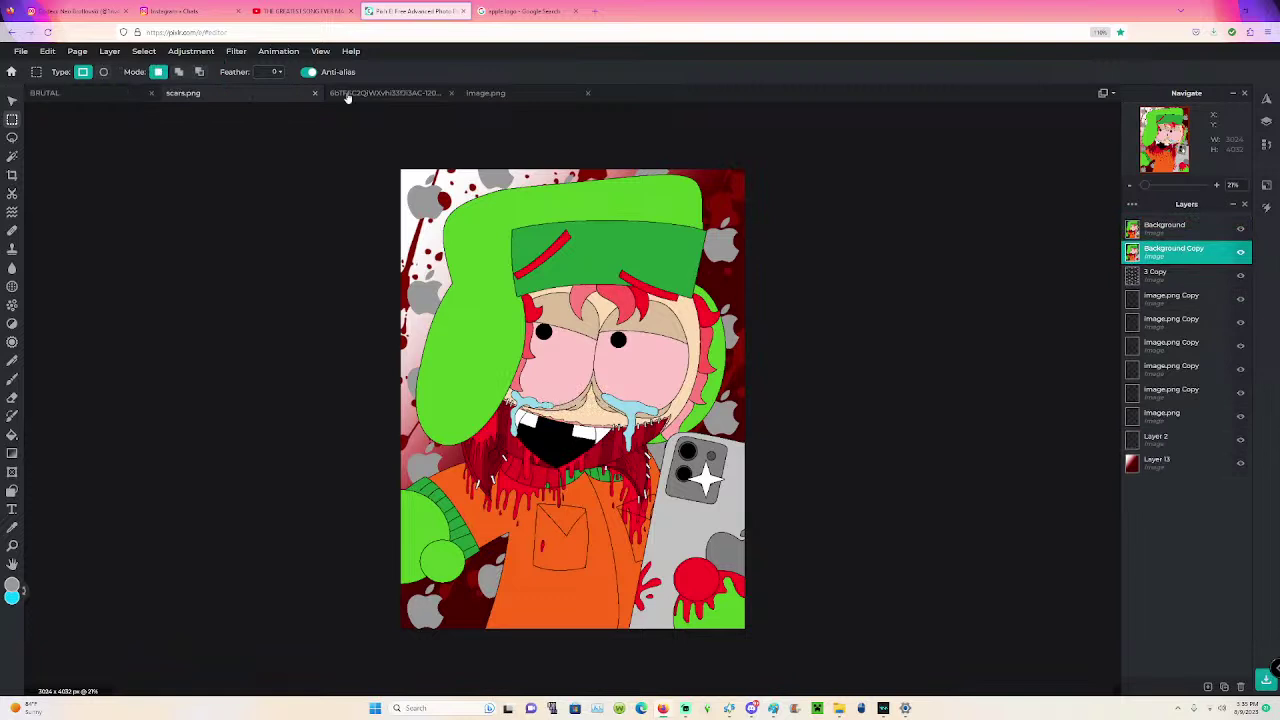
# Step: Give the Background copy a white outline about 30 thick
pyautogui.click(188, 52)
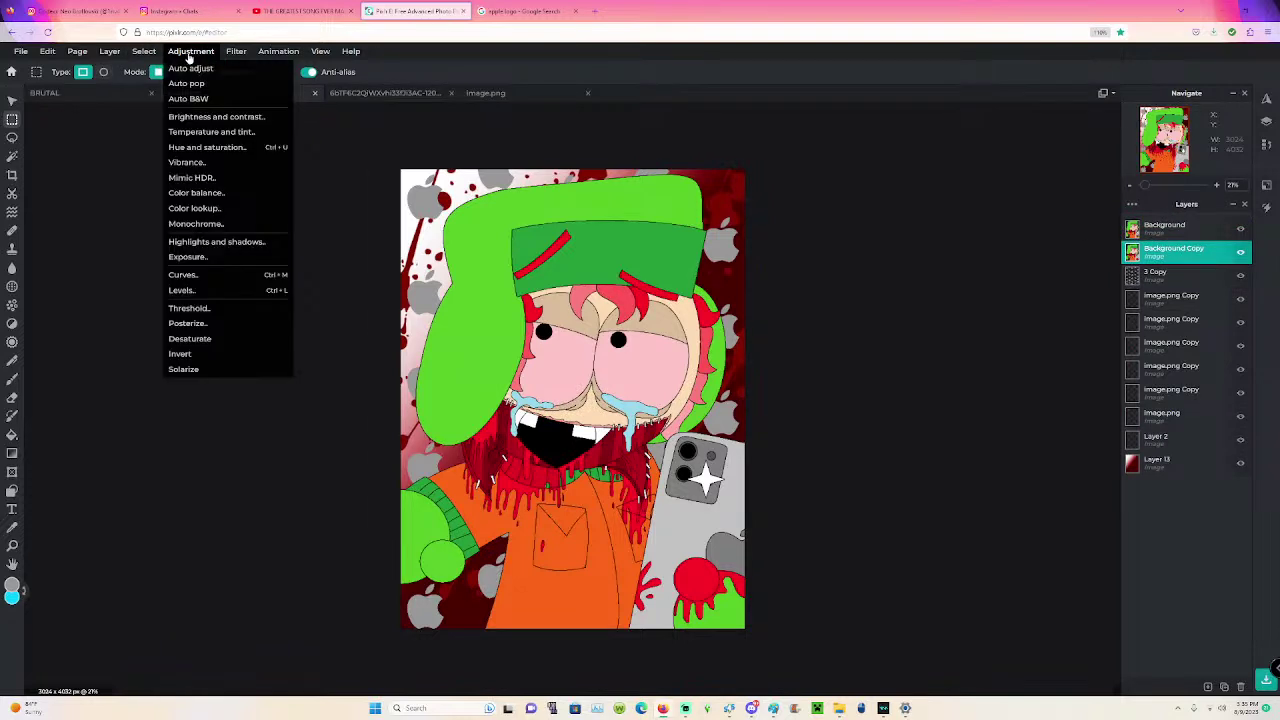
pyautogui.click(234, 50)
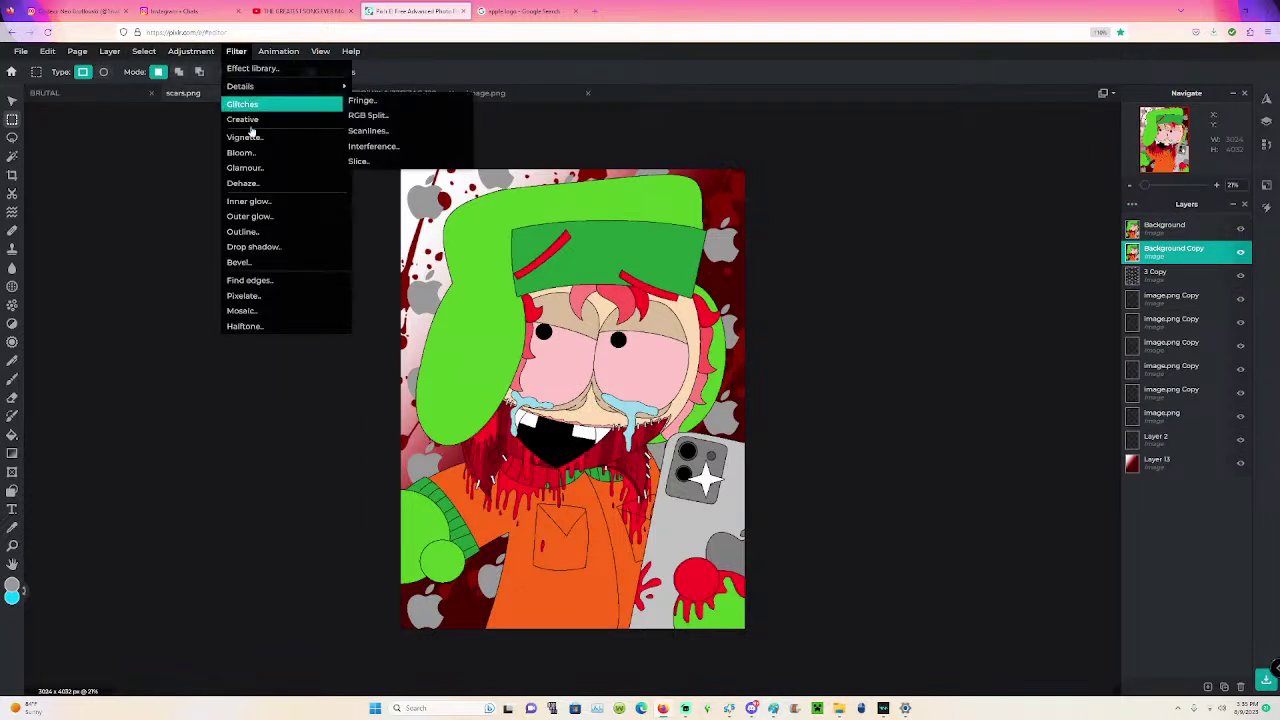
pyautogui.click(268, 232)
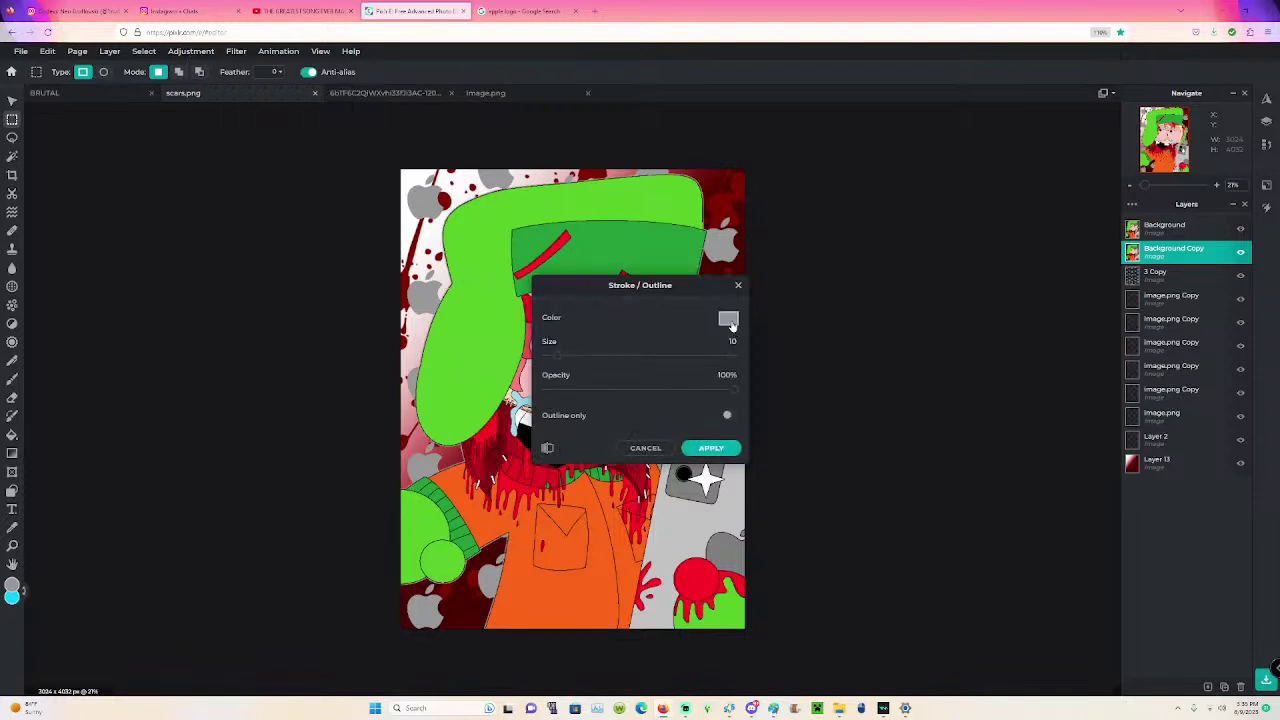
pyautogui.click(730, 328)
pyautogui.moveTo(618, 357); pyautogui.dragTo(512, 293)
pyautogui.press('Return')
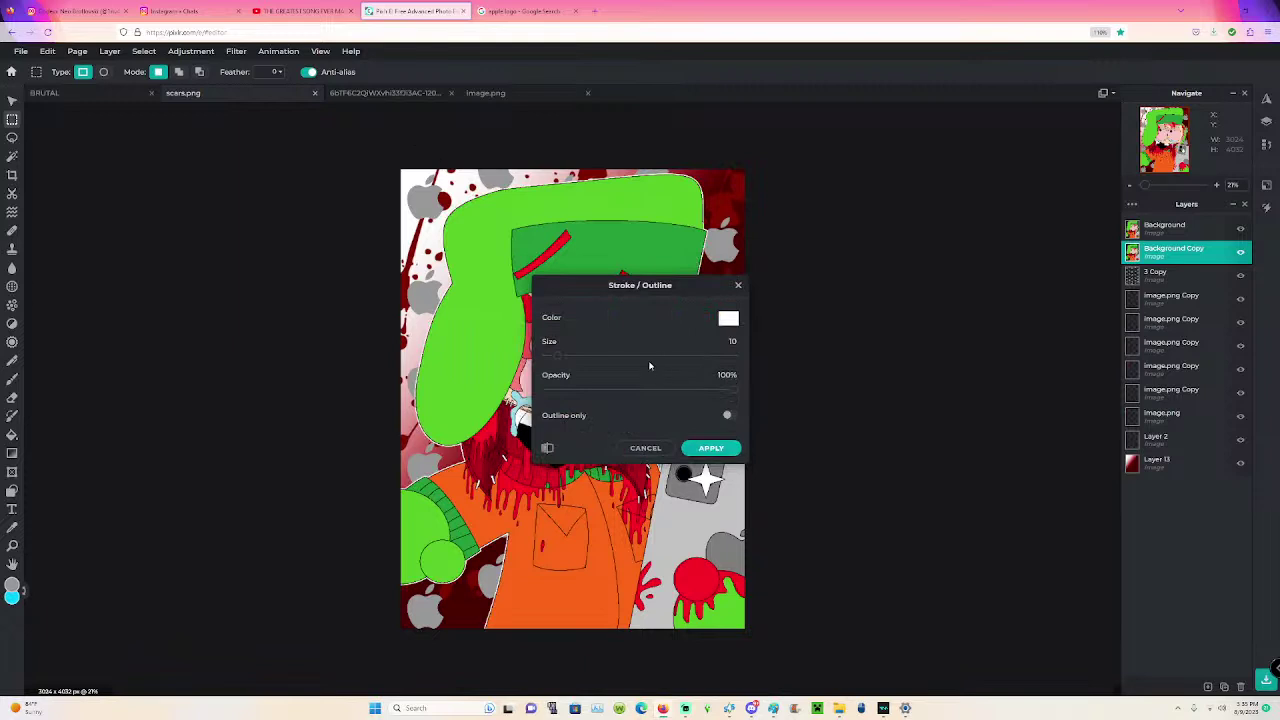
pyautogui.moveTo(559, 359); pyautogui.dragTo(585, 363)
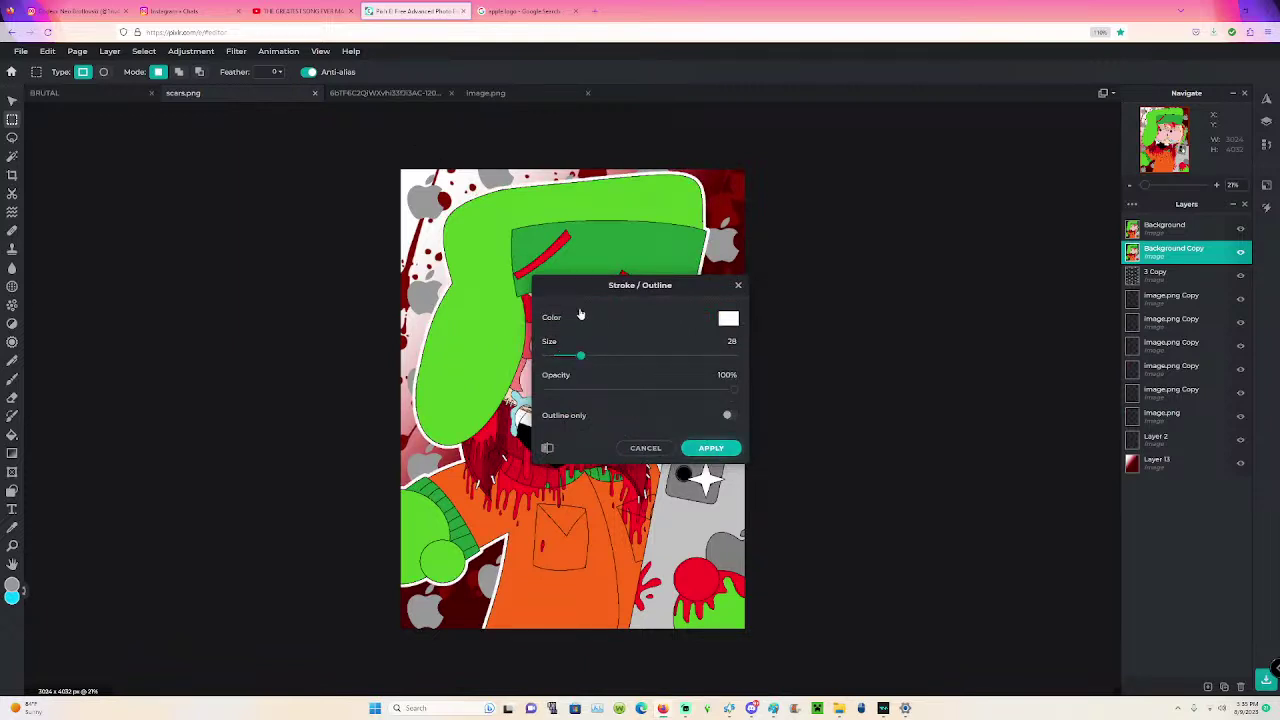
pyautogui.press('Return')
# Step: Apply a drop shadow with 80% opacity, heavy blur and -22px vertical offset
pyautogui.click(190, 51)
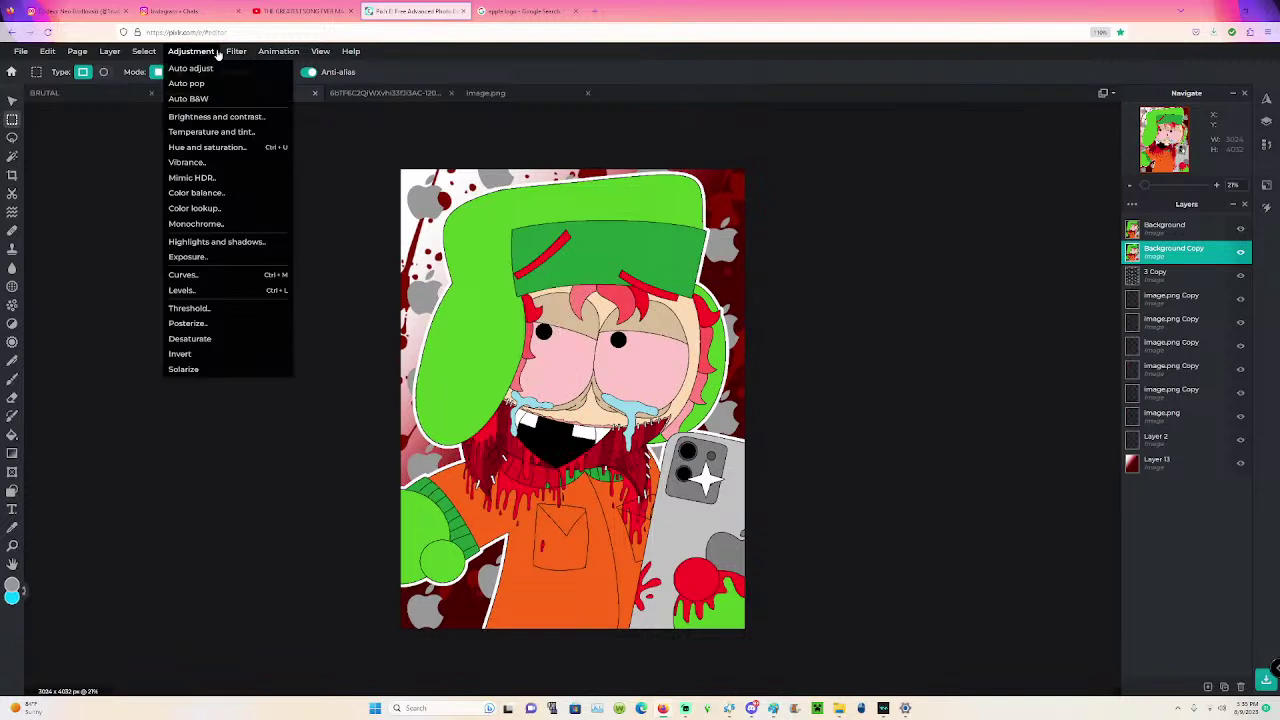
pyautogui.moveTo(236, 51)
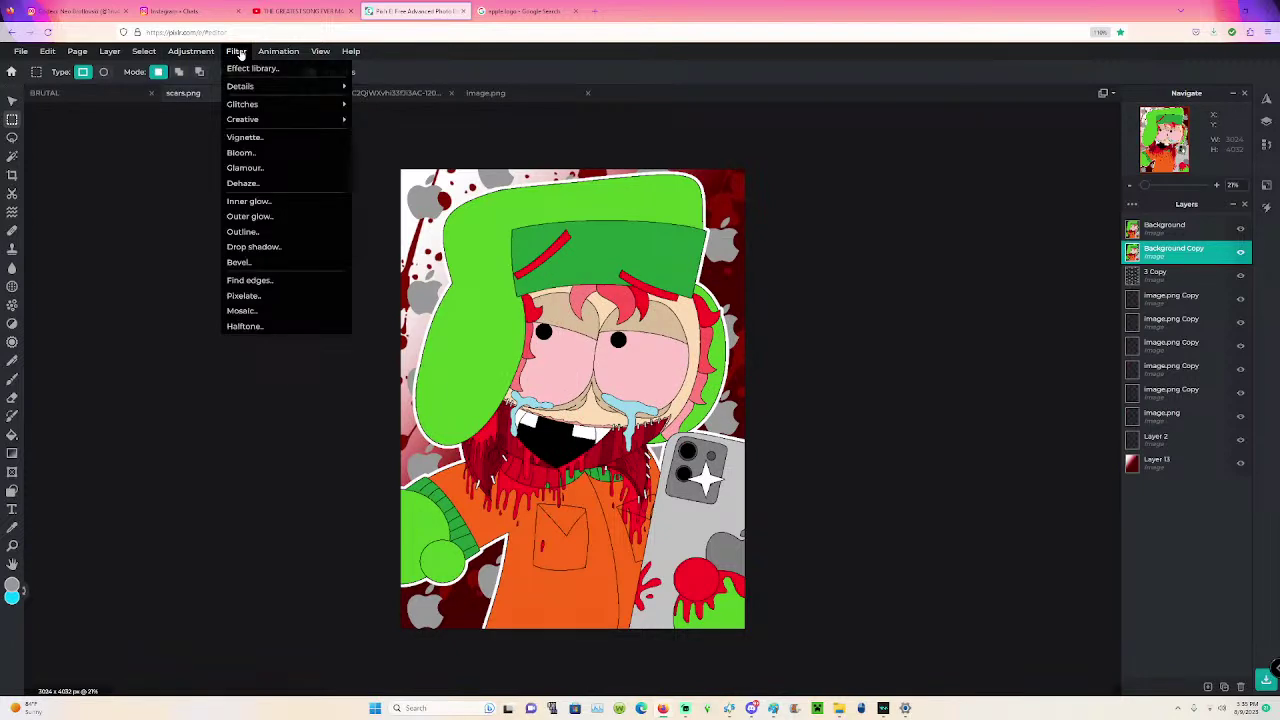
pyautogui.click(294, 257)
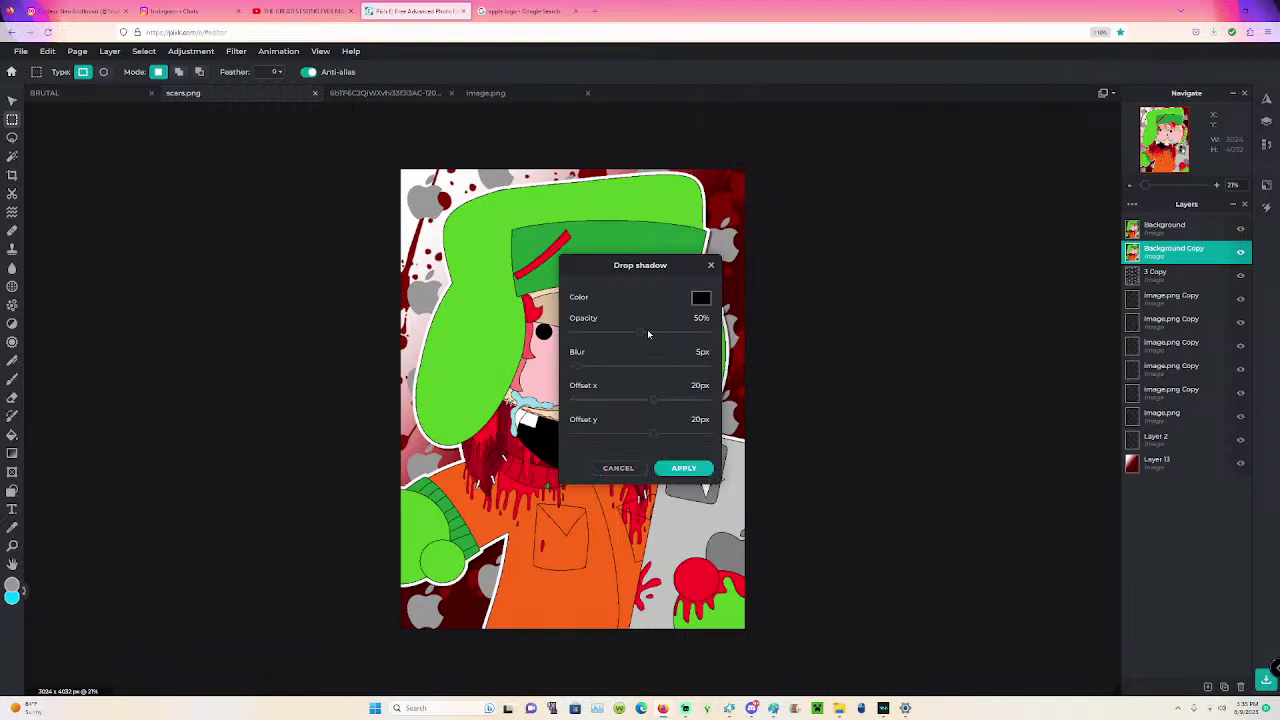
pyautogui.moveTo(652, 340); pyautogui.dragTo(657, 337)
pyautogui.moveTo(594, 370); pyautogui.dragTo(596, 398)
pyautogui.moveTo(656, 440); pyautogui.dragTo(625, 433)
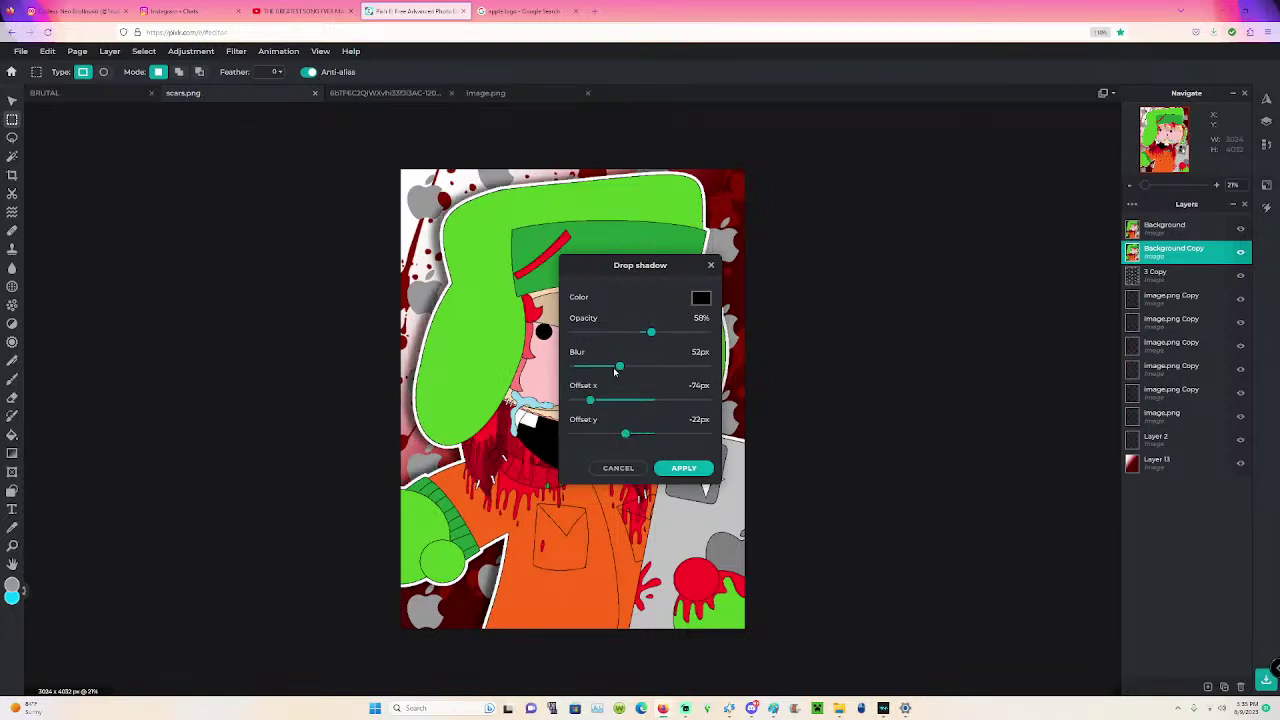
pyautogui.moveTo(651, 335); pyautogui.dragTo(680, 333)
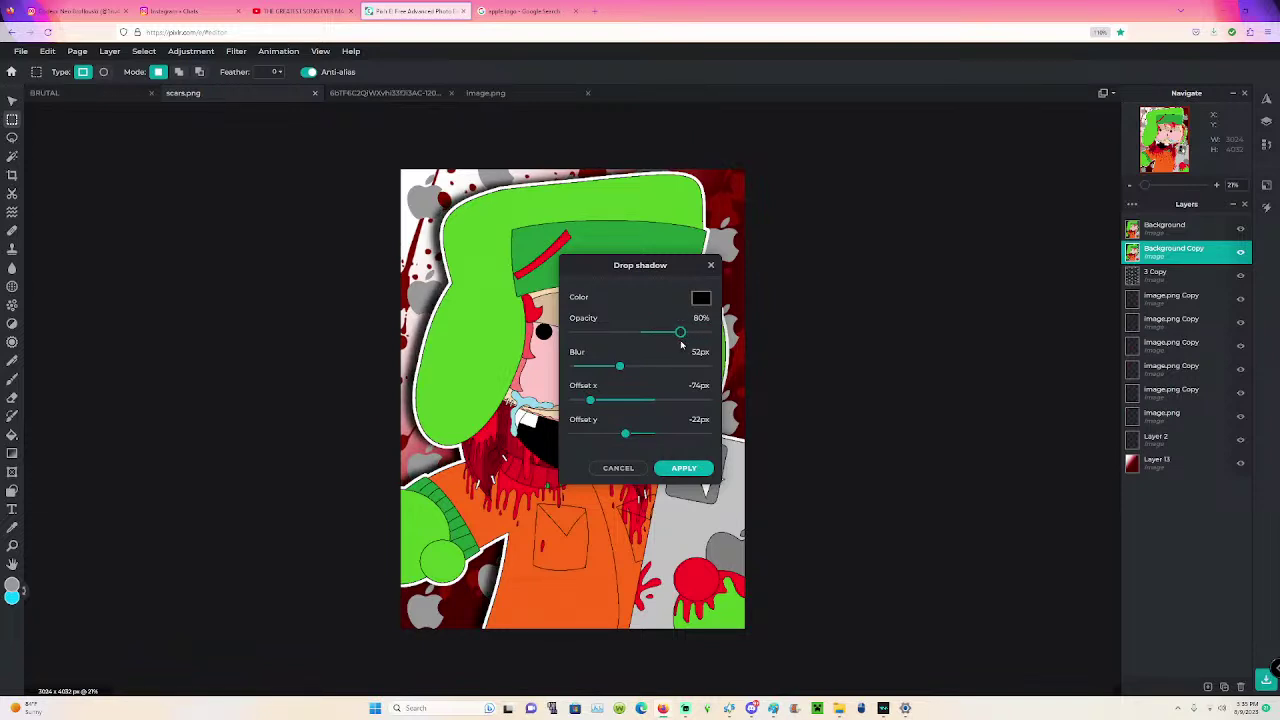
pyautogui.moveTo(632, 372); pyautogui.dragTo(660, 370)
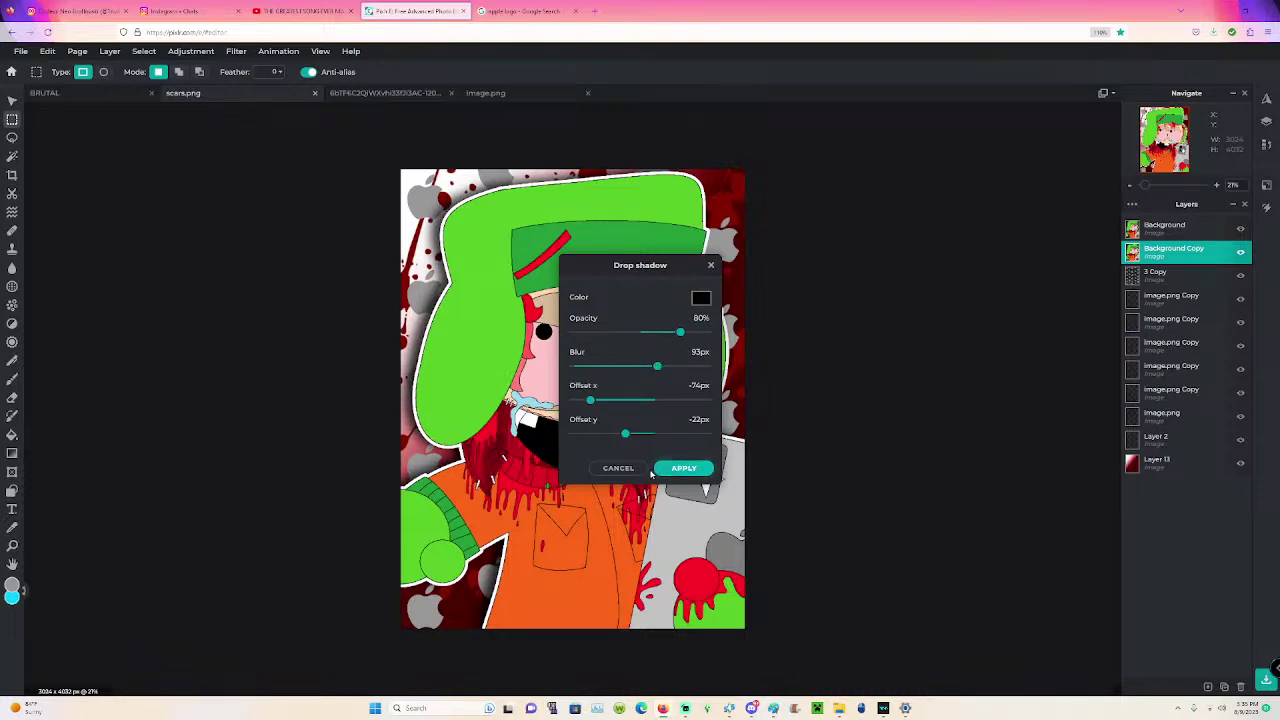
pyautogui.click(688, 470)
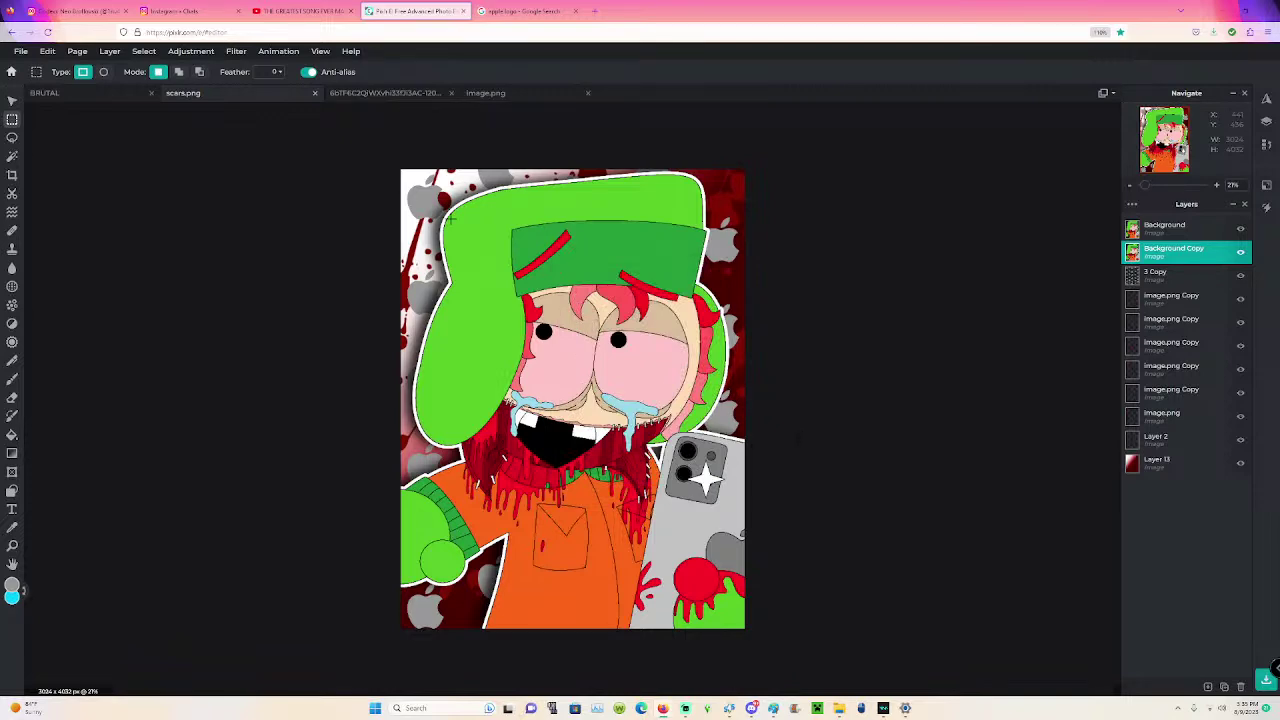
# Step: Boost the Background layer's colours with Auto pop
pyautogui.click(1165, 225)
pyautogui.scroll(1, 741, 363)
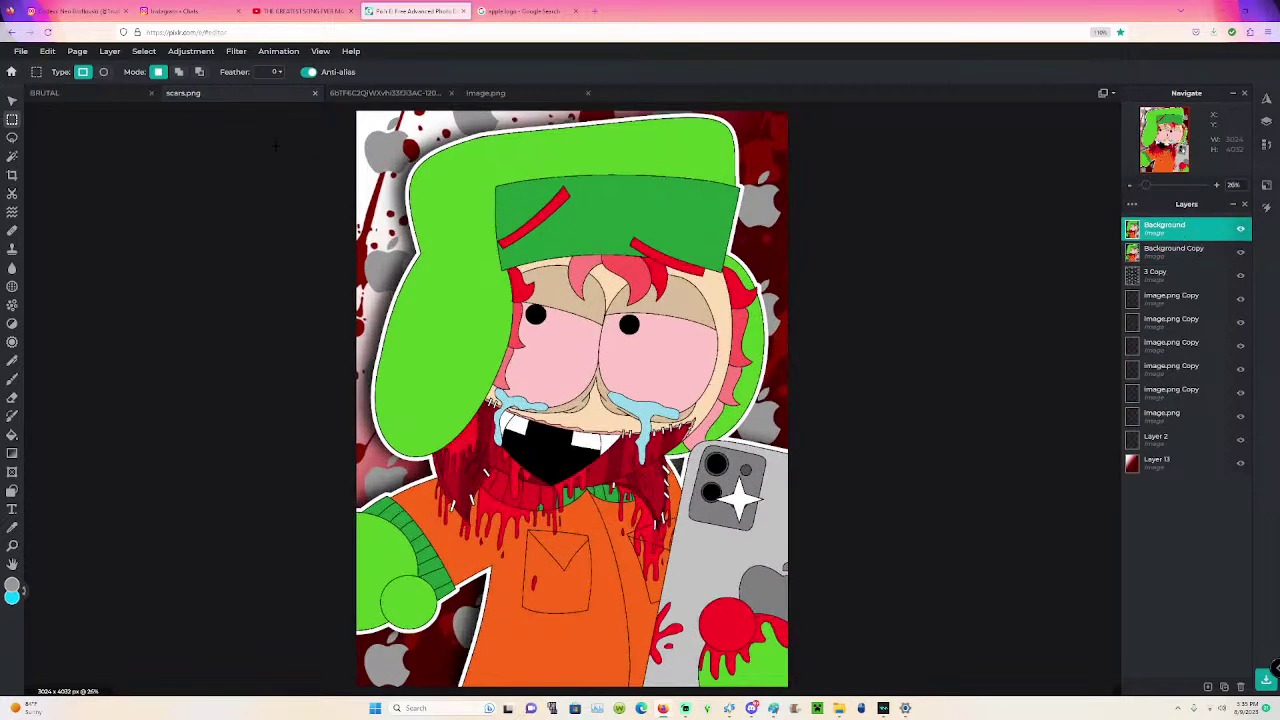
pyautogui.click(204, 34)
pyautogui.press('Escape')
pyautogui.click(190, 51)
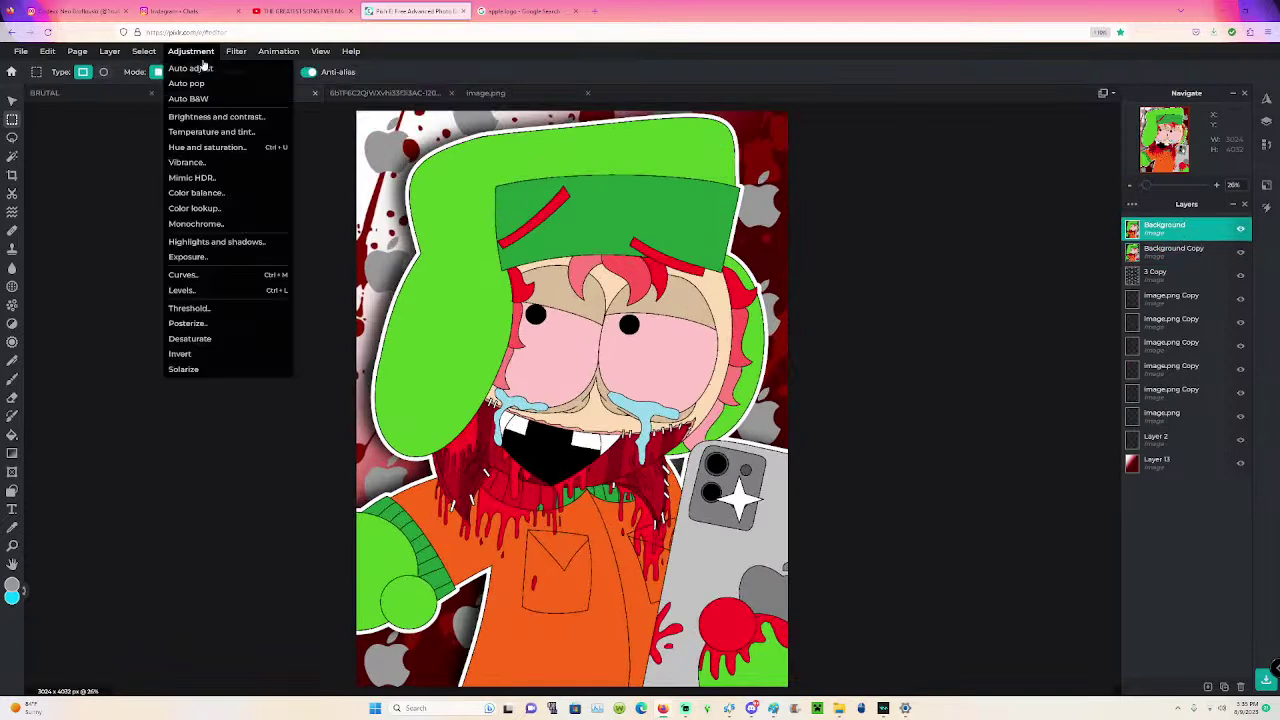
pyautogui.click(204, 86)
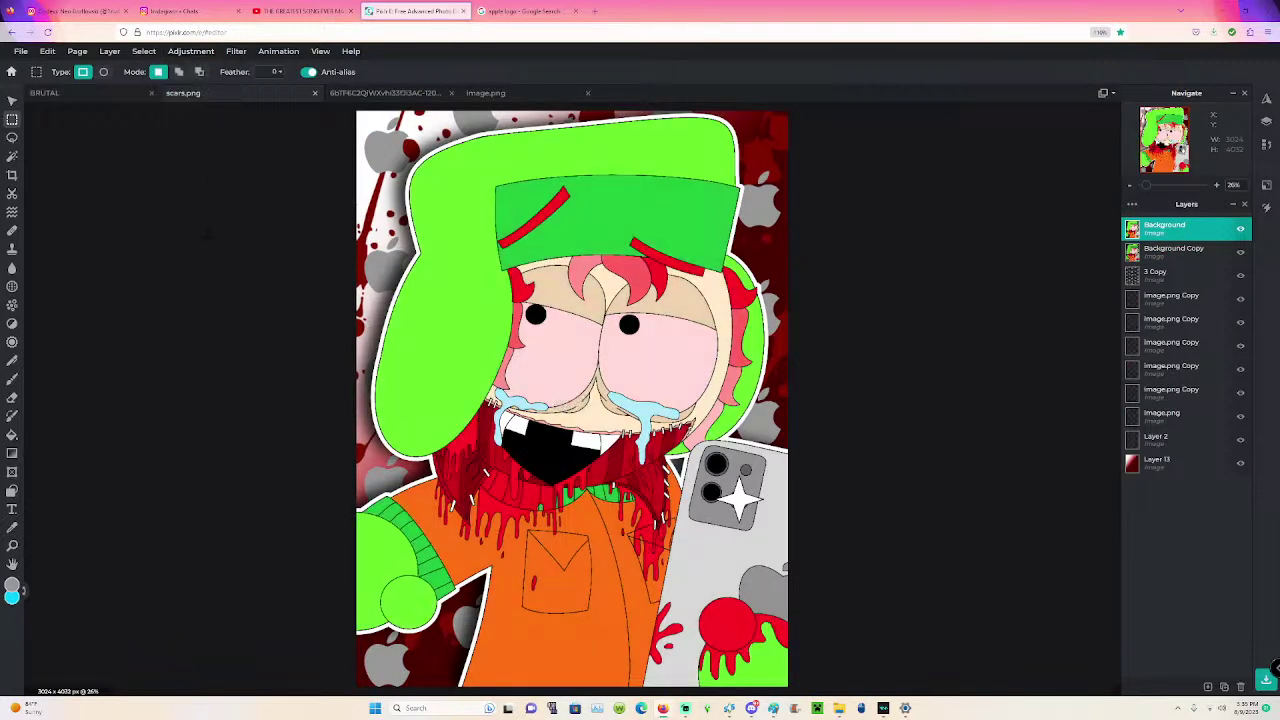
pyautogui.scroll(-1, 260, 243)
pyautogui.scroll(1, 260, 243)
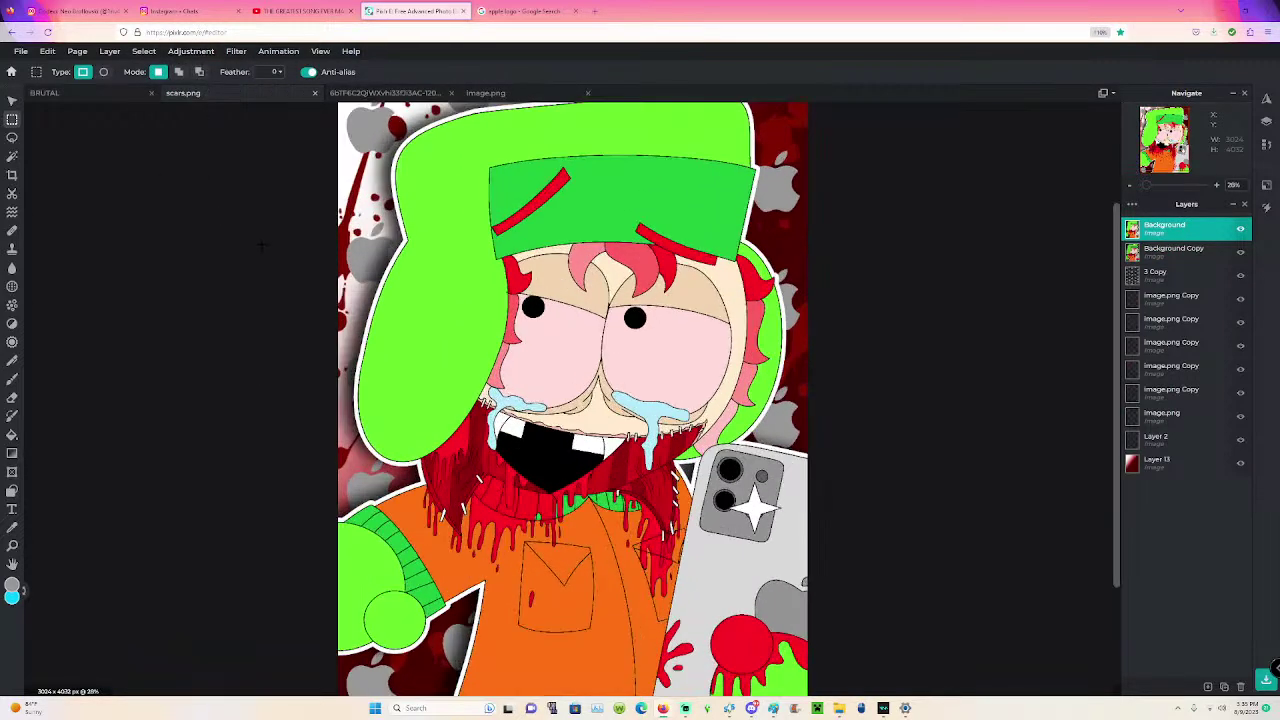
pyautogui.scroll(1, 260, 243)
pyautogui.scroll(-2, 260, 243)
# Step: Duplicate the Background layer again
pyautogui.click(110, 51)
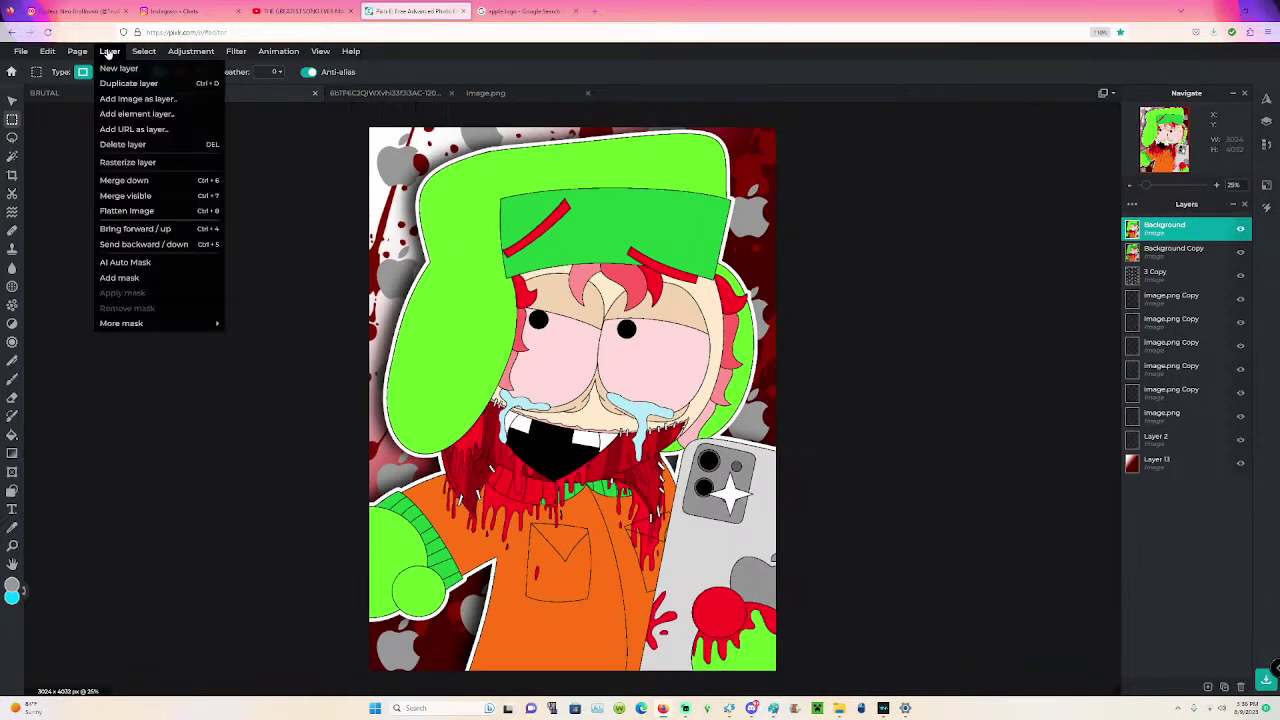
pyautogui.click(146, 86)
pyautogui.scroll(-2, 440, 400)
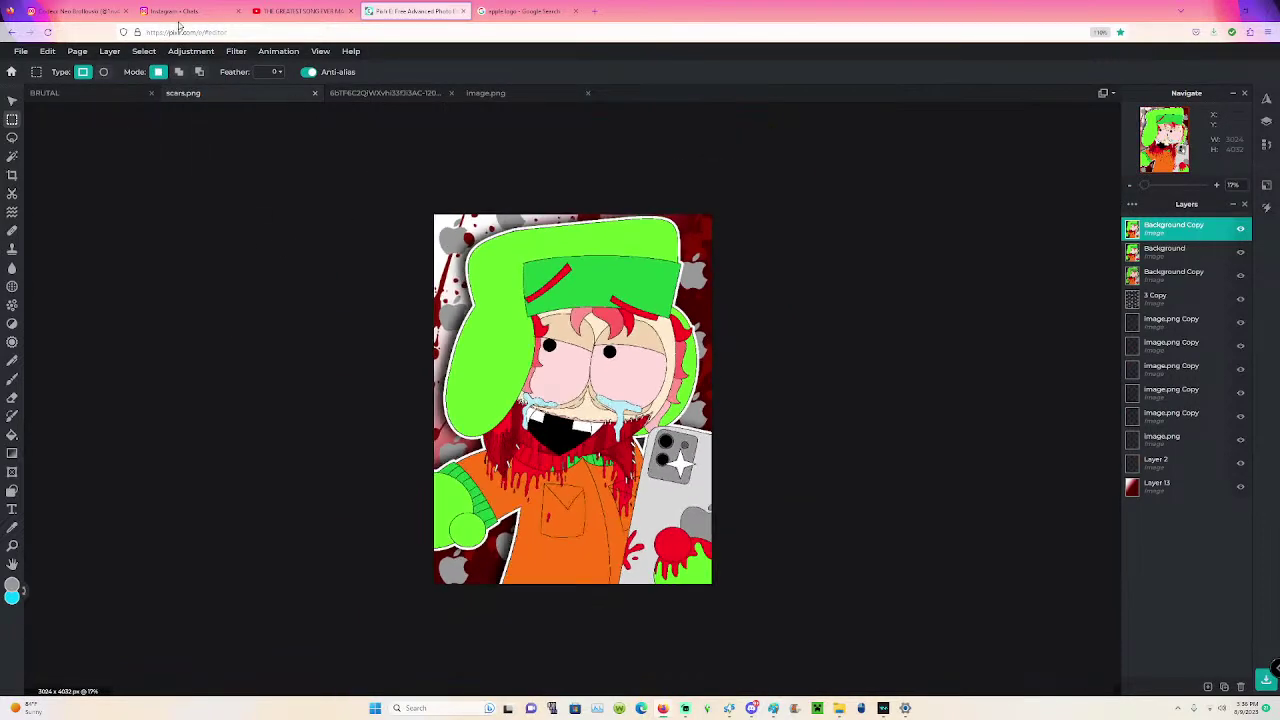
# Step: Try darkening and desaturating the layer in Hue and saturation, then cancel
pyautogui.click(190, 51)
pyautogui.click(190, 51)
pyautogui.click(212, 150)
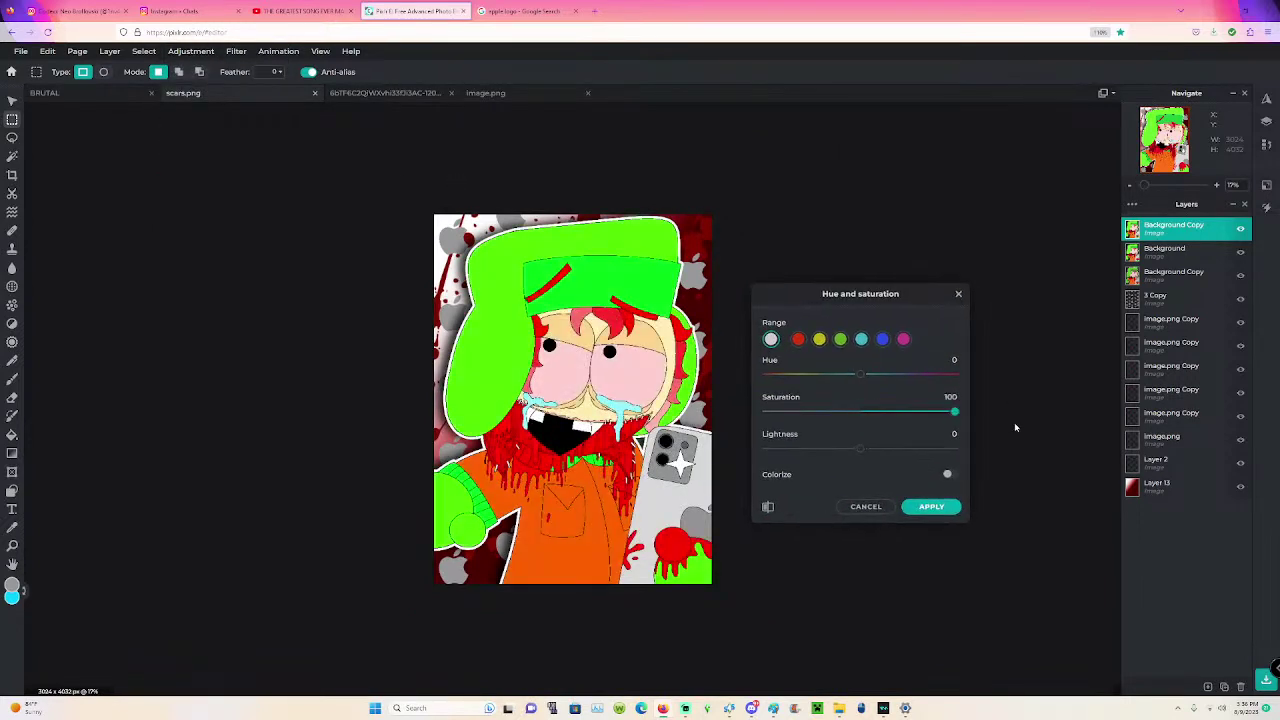
pyautogui.moveTo(860, 449); pyautogui.dragTo(826, 449)
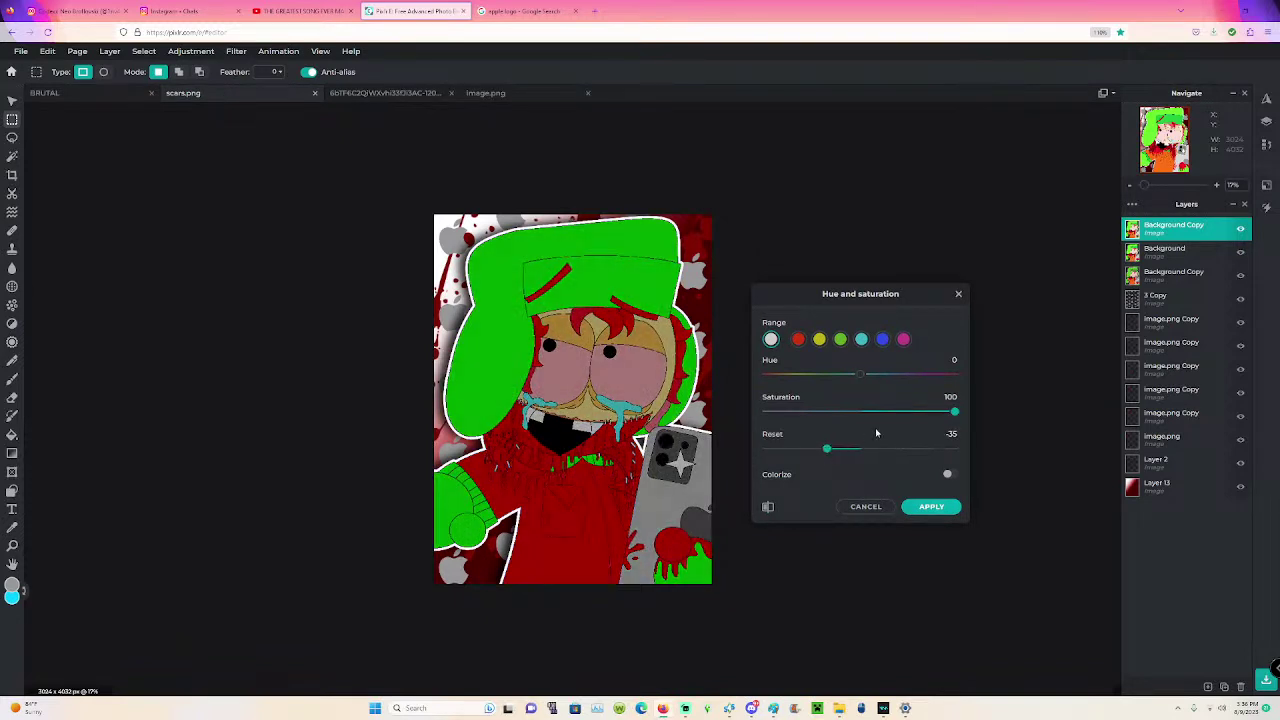
pyautogui.moveTo(892, 412); pyautogui.dragTo(836, 449)
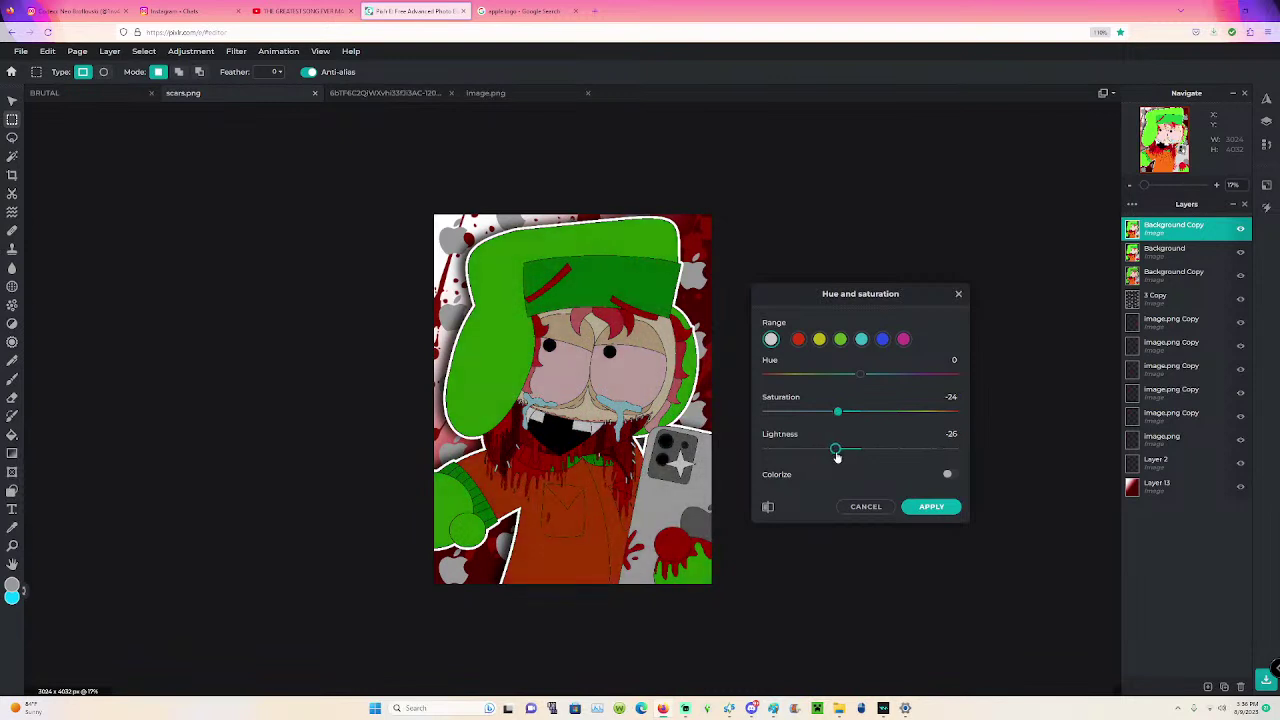
pyautogui.click(862, 506)
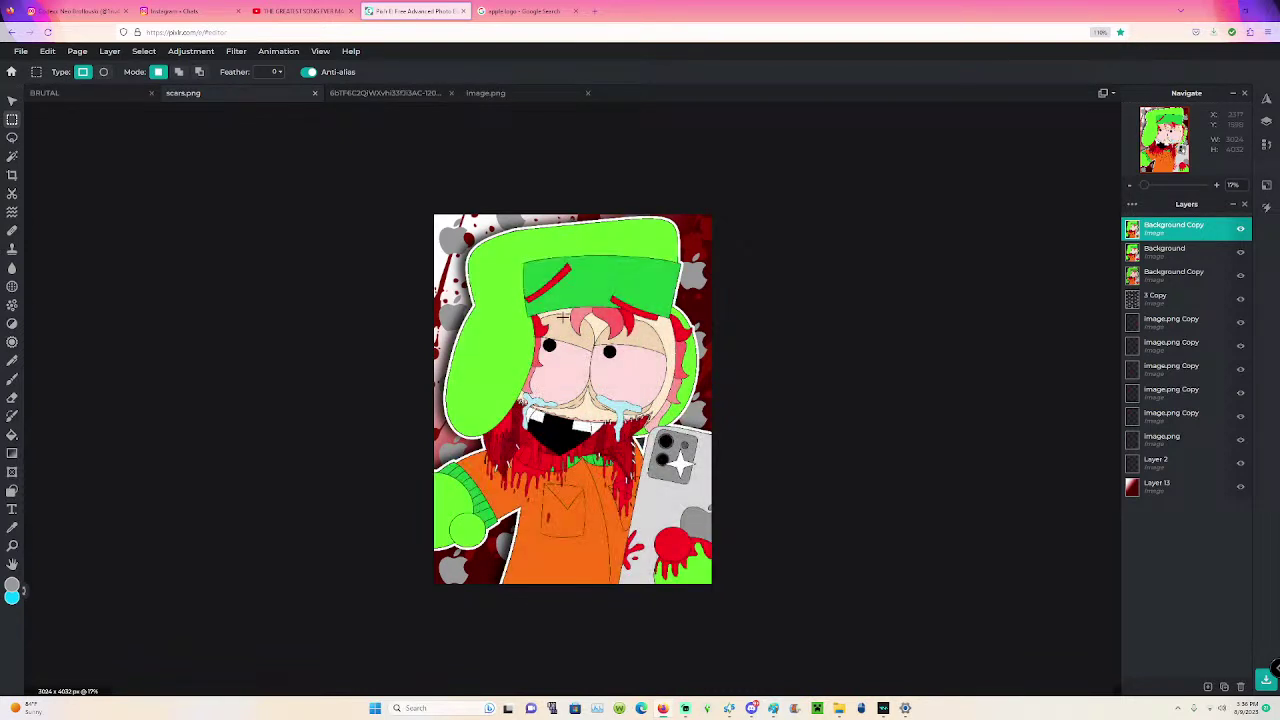
# Step: Turn the Background Copy black with Lightness -100 and set its opacity to 42
pyautogui.click(112, 51)
pyautogui.click(220, 140)
pyautogui.moveTo(864, 511); pyautogui.dragTo(628, 511)
pyautogui.click(944, 563)
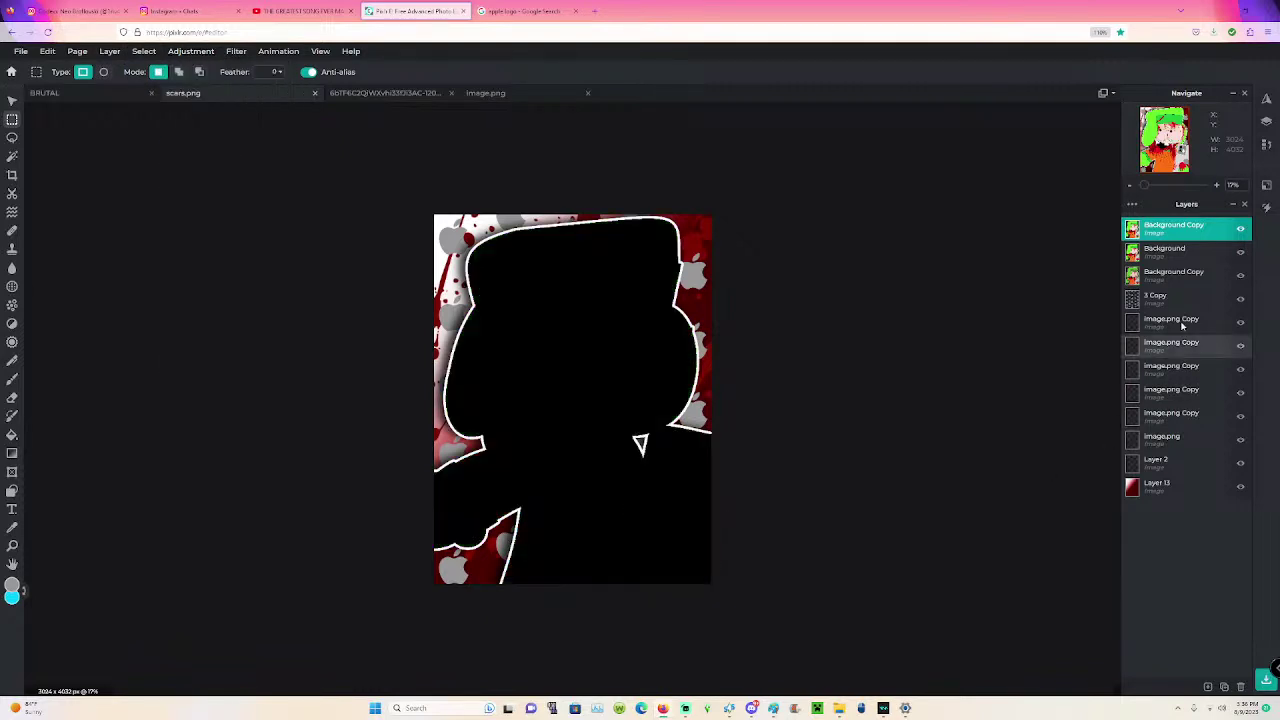
pyautogui.click(1155, 232)
pyautogui.moveTo(1046, 320); pyautogui.dragTo(1057, 323)
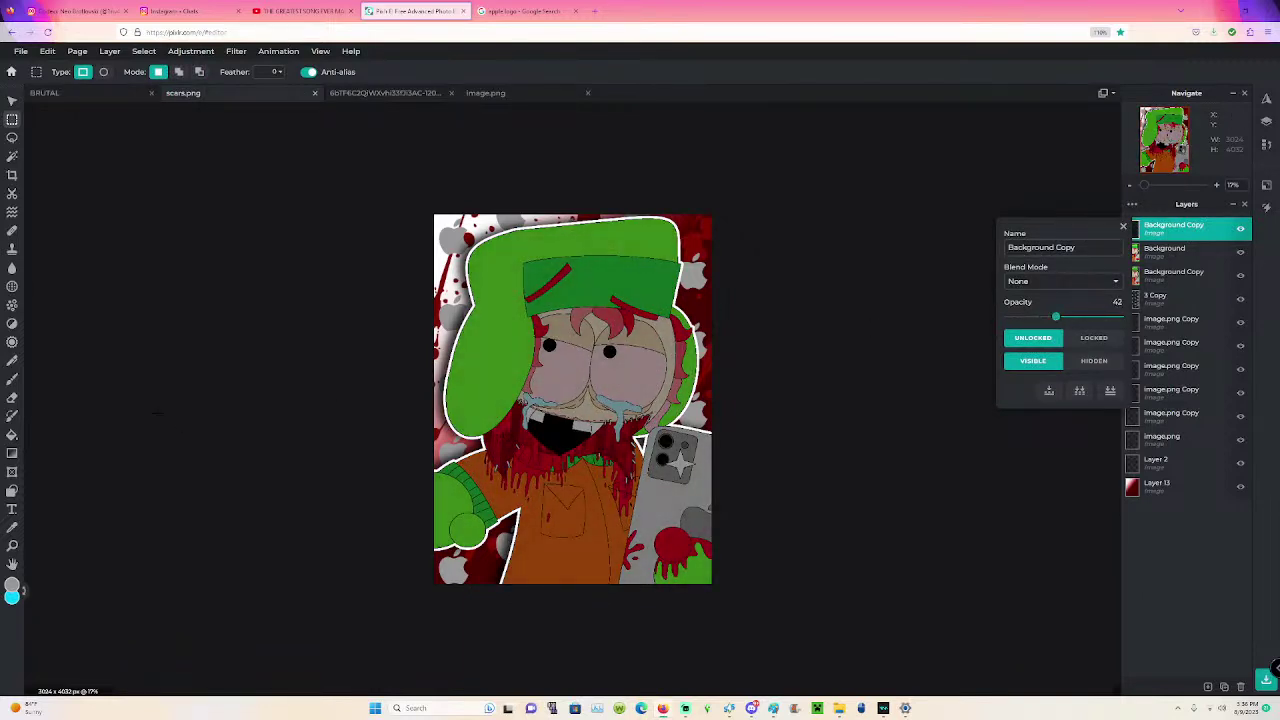
# Step: Set up a soft-edged 500px eraser
pyautogui.click(12, 397)
pyautogui.click(100, 76)
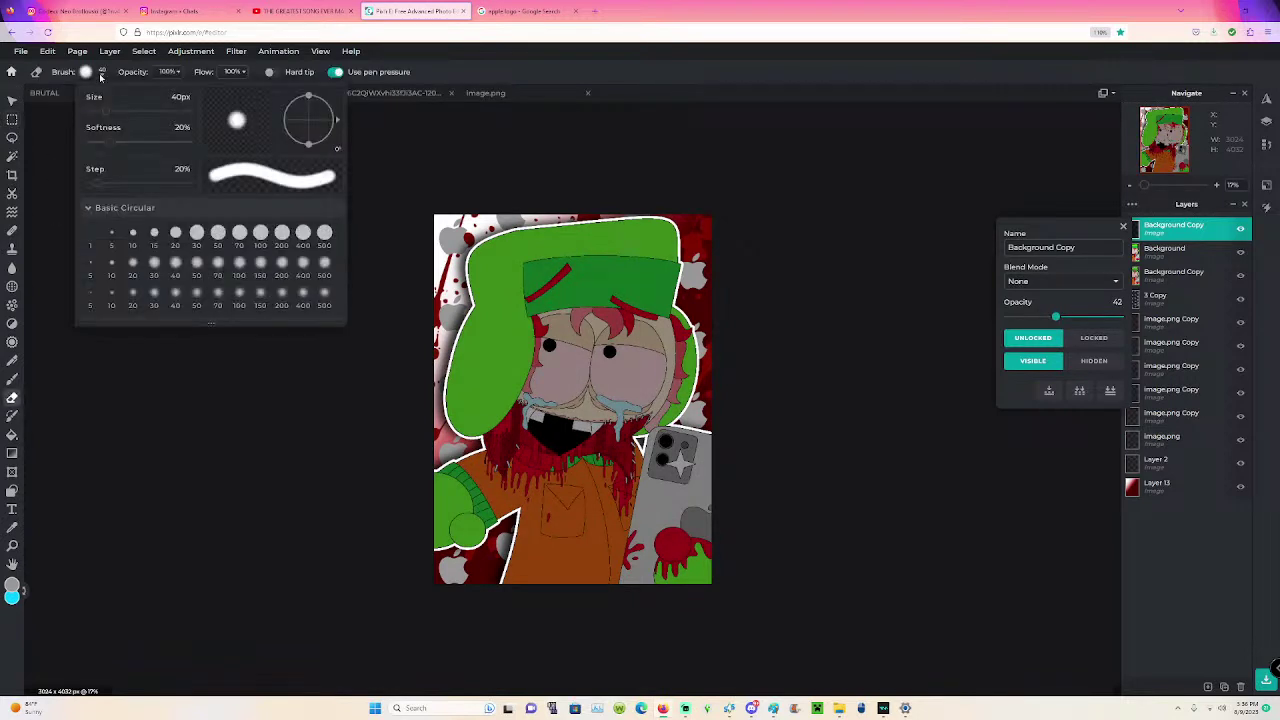
pyautogui.click(324, 292)
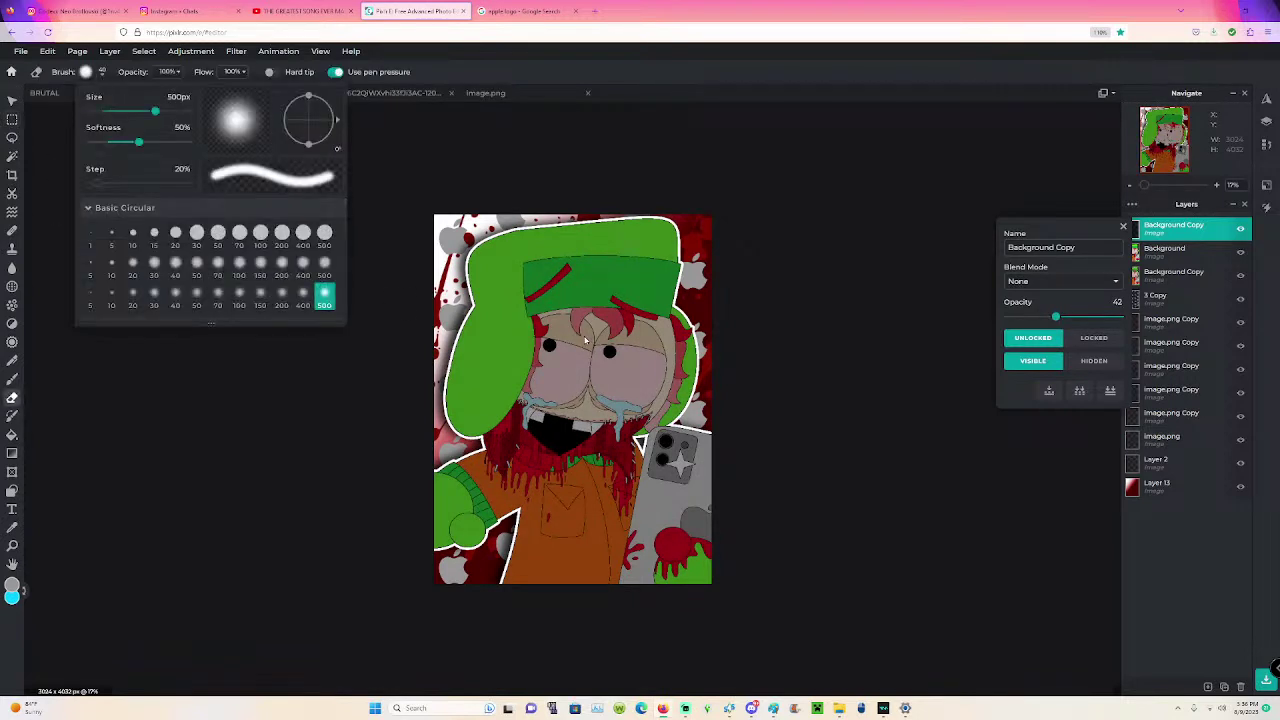
pyautogui.click(86, 73)
pyautogui.click(152, 144)
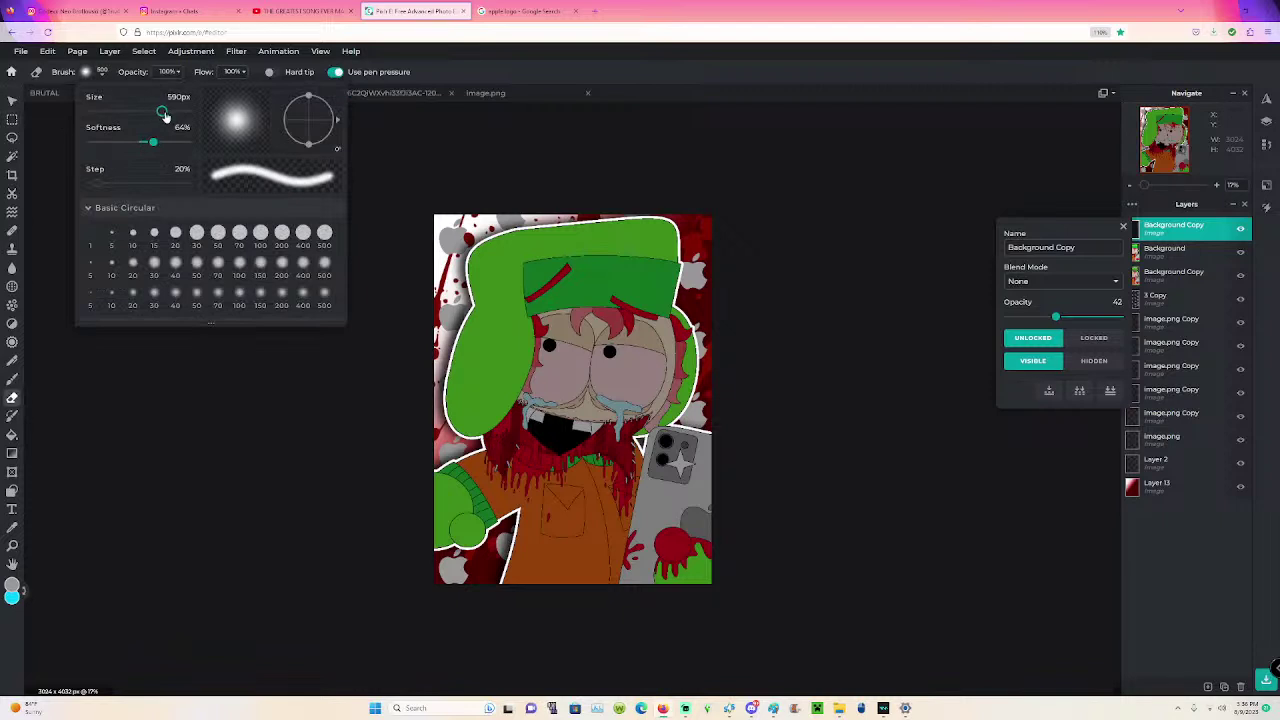
pyautogui.click(96, 80)
pyautogui.press('[')
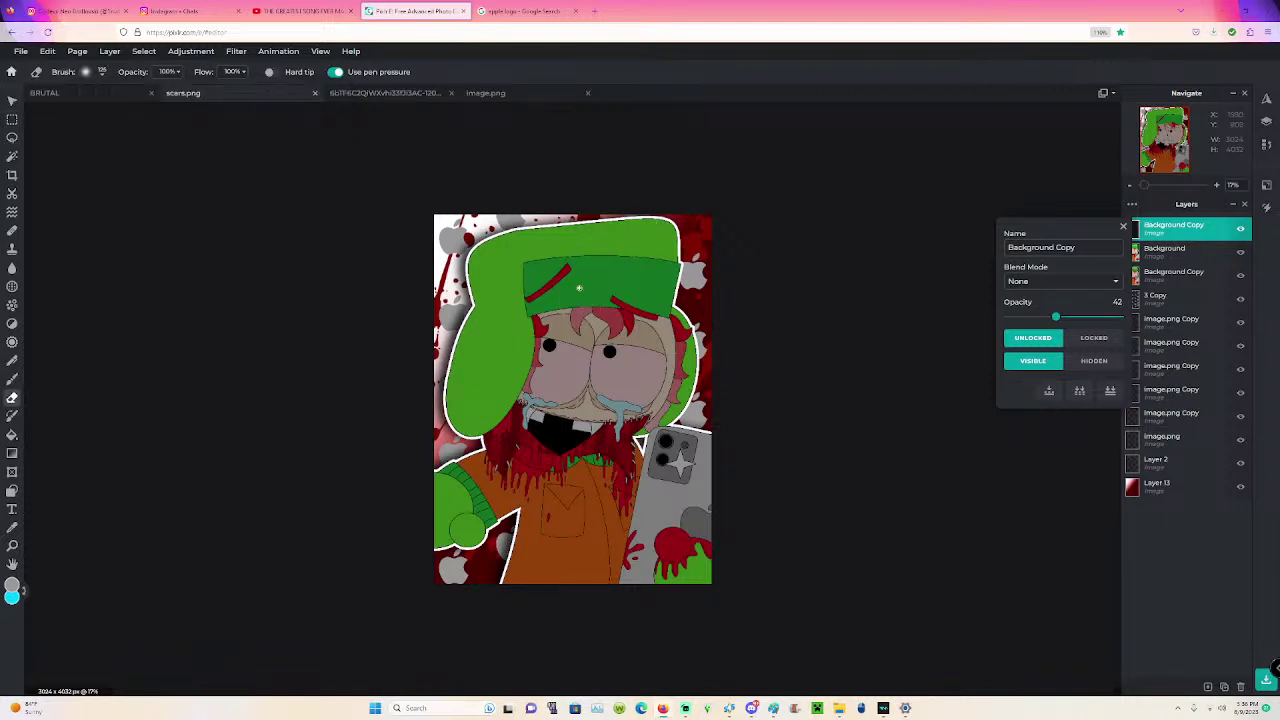
pyautogui.click(105, 79)
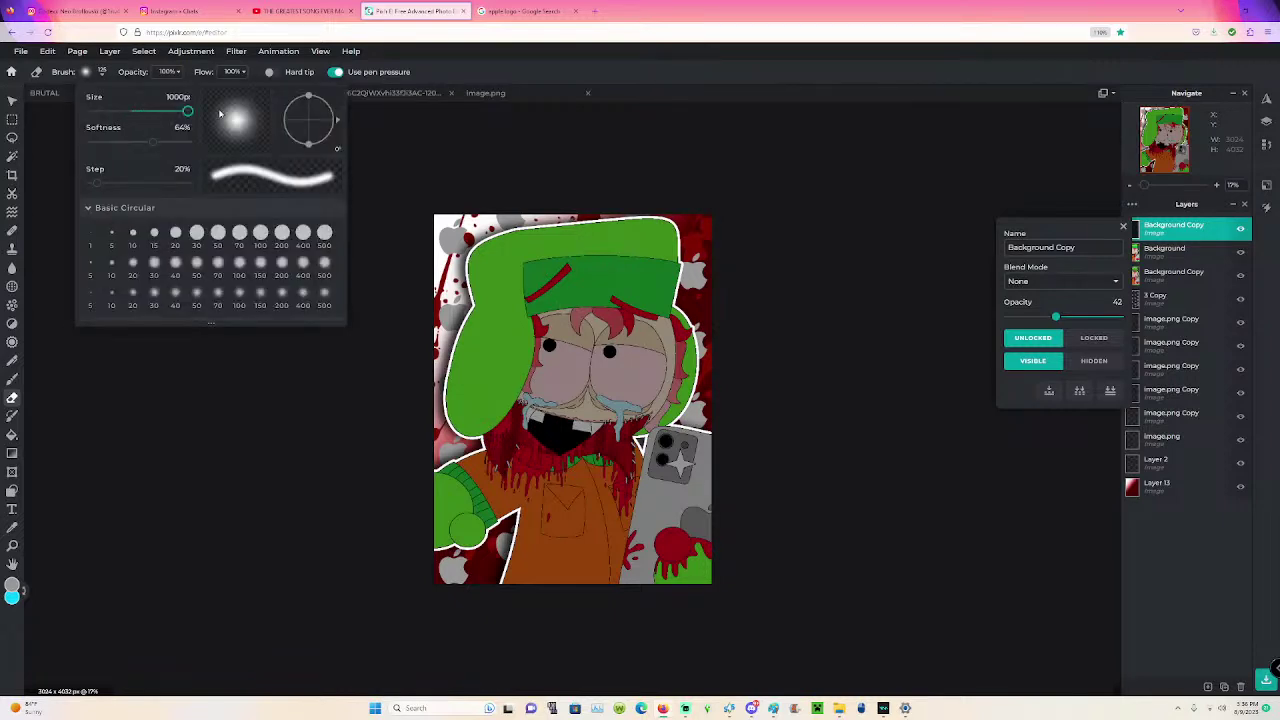
pyautogui.moveTo(153, 143); pyautogui.dragTo(170, 143)
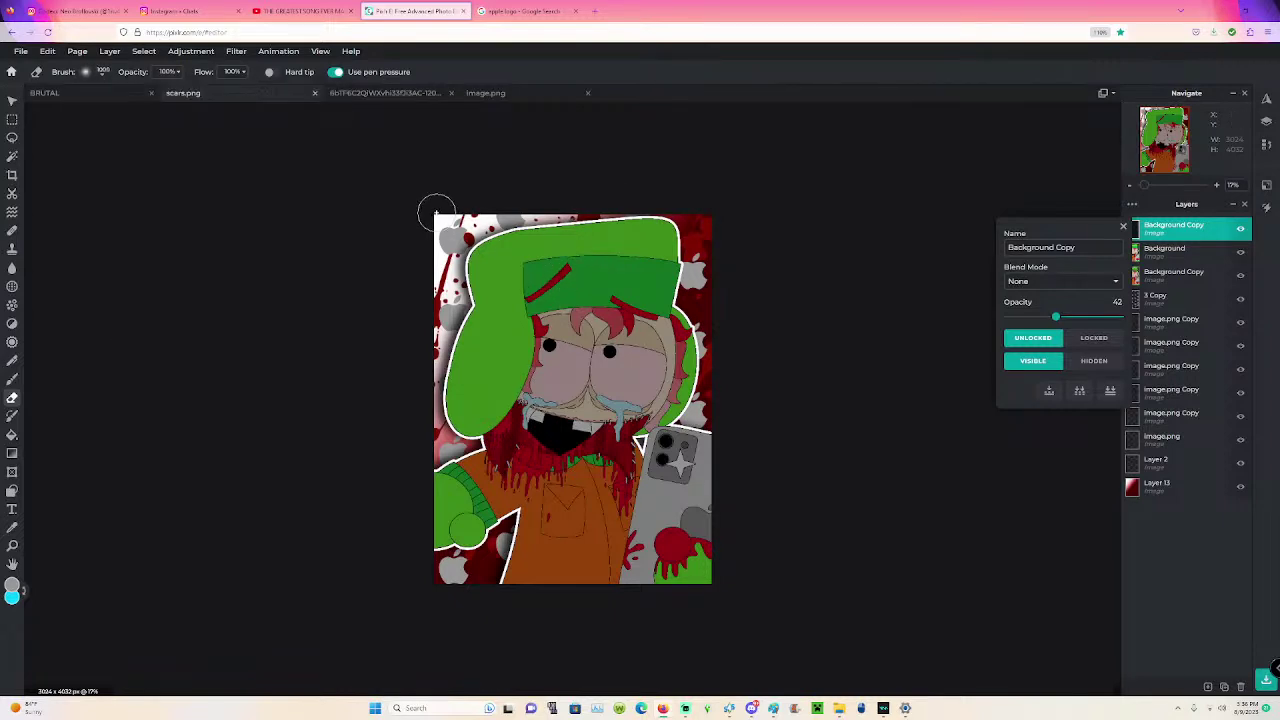
pyautogui.scroll(2, 560, 327)
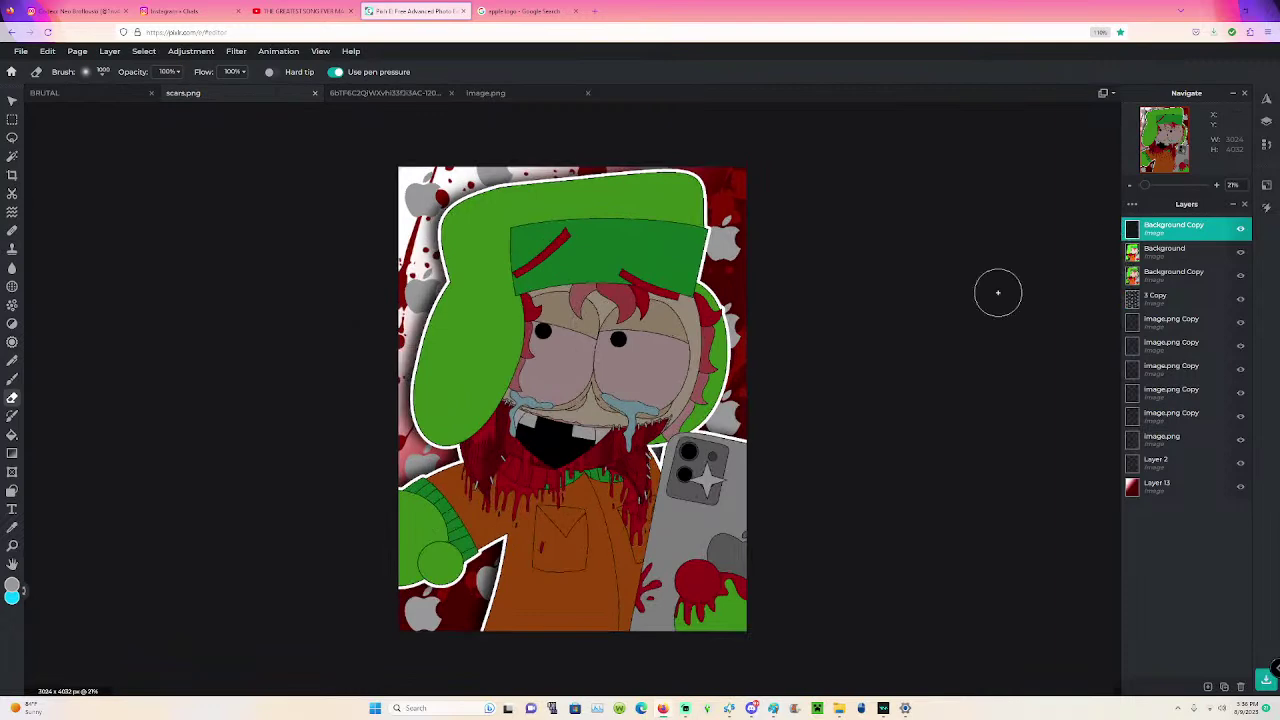
pyautogui.scroll(2, 572, 395)
# Step: Erase shading over the left hat flap, cheeks, eyes and phone; raise layer opacity to 67
pyautogui.moveTo(383, 382)
pyautogui.mouseDown()
pyautogui.moveTo(401, 352)
pyautogui.moveTo(450, 253)
pyautogui.moveTo(397, 388)
pyautogui.moveTo(459, 316)
pyautogui.moveTo(434, 381)
pyautogui.moveTo(450, 143)
pyautogui.moveTo(649, 114)
pyautogui.moveTo(682, 121)
pyautogui.moveTo(555, 124)
pyautogui.moveTo(722, 122)
pyautogui.moveTo(511, 231)
pyautogui.moveTo(622, 187)
pyautogui.moveTo(581, 201)
pyautogui.mouseUp()
pyautogui.moveTo(575, 325)
pyautogui.mouseDown()
pyautogui.moveTo(553, 316)
pyautogui.moveTo(545, 340)
pyautogui.moveTo(637, 298)
pyautogui.moveTo(700, 330)
pyautogui.moveTo(640, 290)
pyautogui.mouseUp()
pyautogui.moveTo(740, 475)
pyautogui.mouseDown()
pyautogui.moveTo(774, 515)
pyautogui.moveTo(765, 494)
pyautogui.moveTo(763, 522)
pyautogui.moveTo(775, 478)
pyautogui.mouseUp()
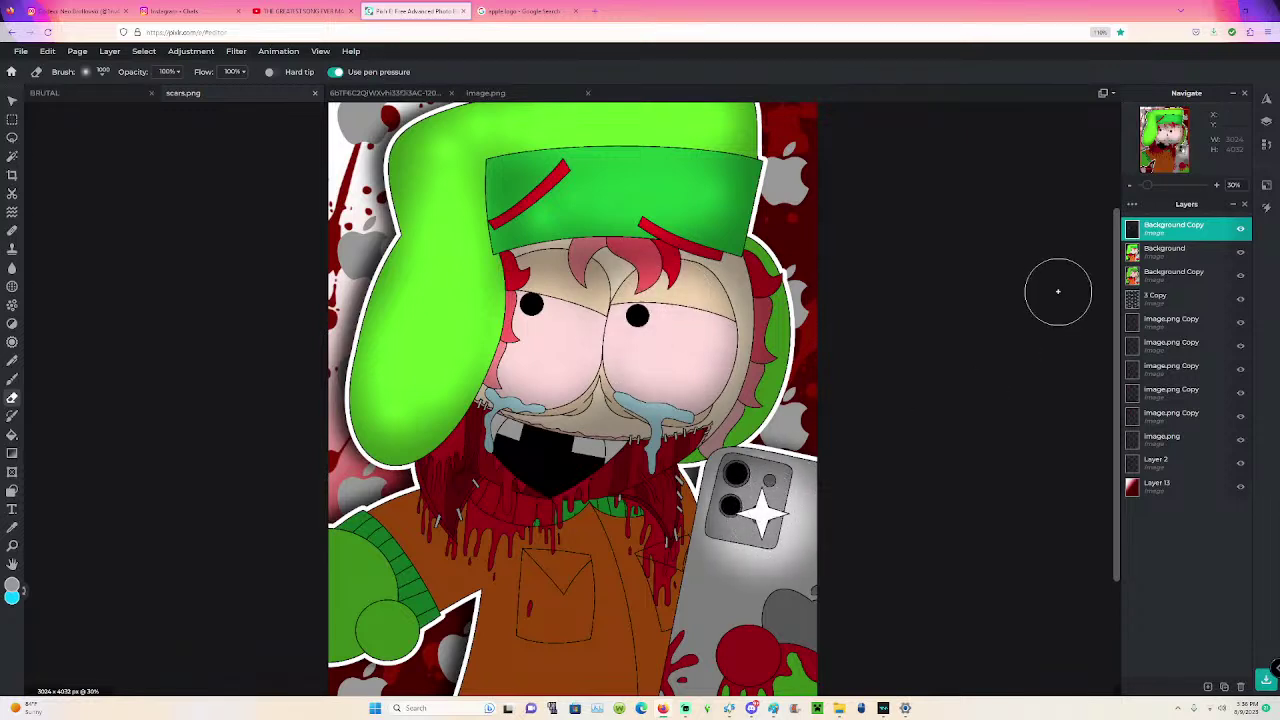
pyautogui.click(1158, 233)
pyautogui.moveTo(1058, 318)
pyautogui.mouseDown()
pyautogui.moveTo(1100, 317)
pyautogui.moveTo(1083, 316)
pyautogui.mouseUp()
pyautogui.click(1123, 226)
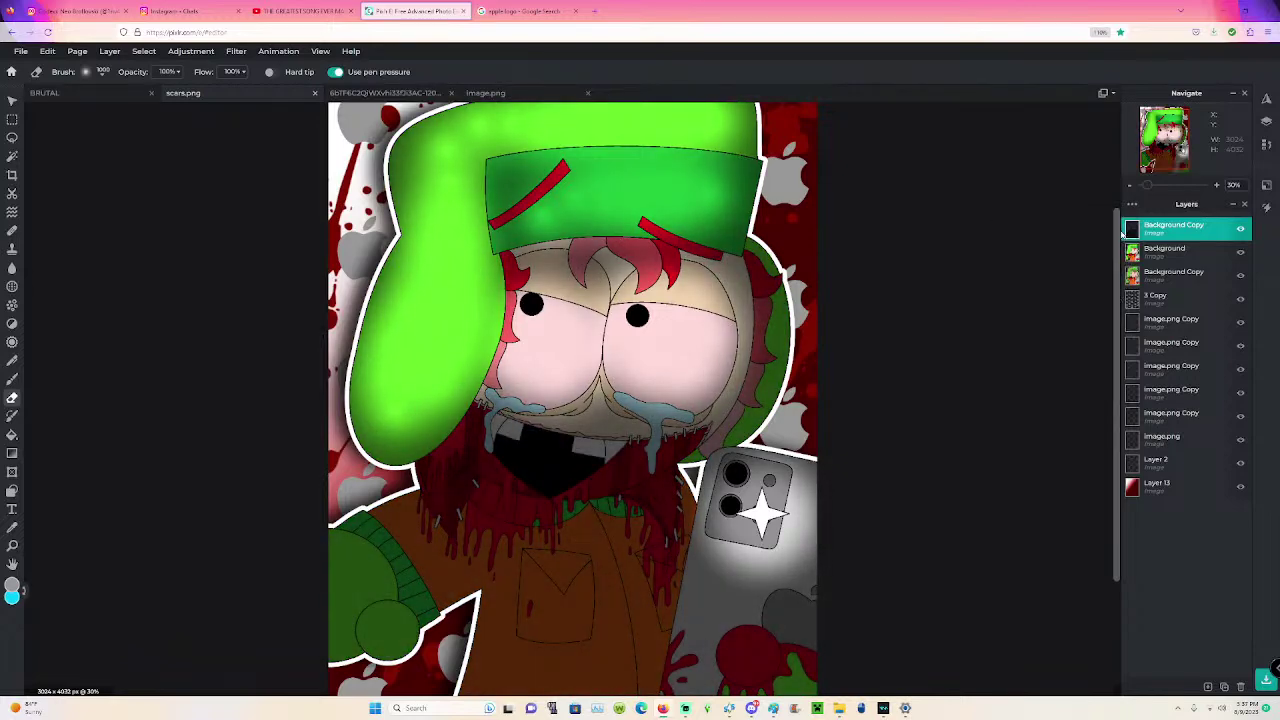
# Step: Erase shading on the right face, hair, beard, hat band, shirt chest and phone corner
pyautogui.moveTo(770, 260); pyautogui.dragTo(715, 425)
pyautogui.moveTo(471, 443)
pyautogui.mouseDown()
pyautogui.moveTo(449, 493)
pyautogui.moveTo(556, 461)
pyautogui.moveTo(666, 465)
pyautogui.moveTo(629, 489)
pyautogui.moveTo(642, 502)
pyautogui.moveTo(589, 514)
pyautogui.moveTo(569, 497)
pyautogui.moveTo(517, 521)
pyautogui.moveTo(489, 507)
pyautogui.moveTo(477, 548)
pyautogui.mouseUp()
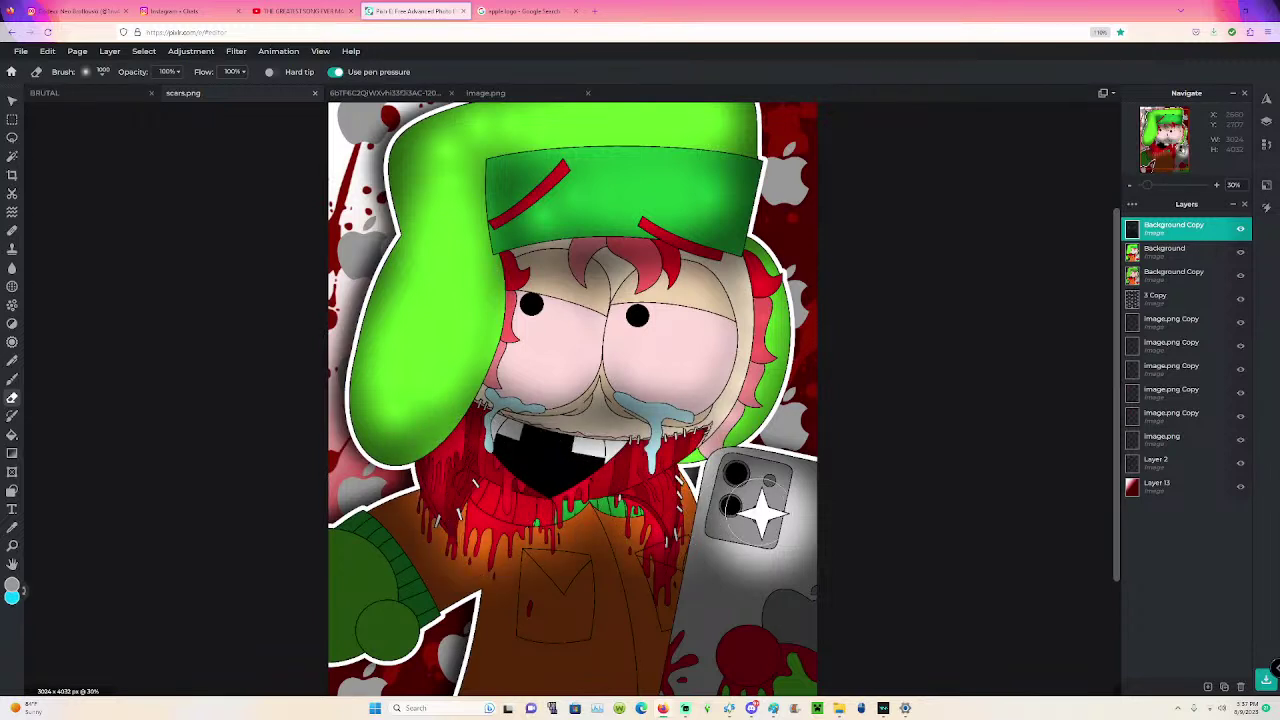
pyautogui.scroll(-2, 745, 630)
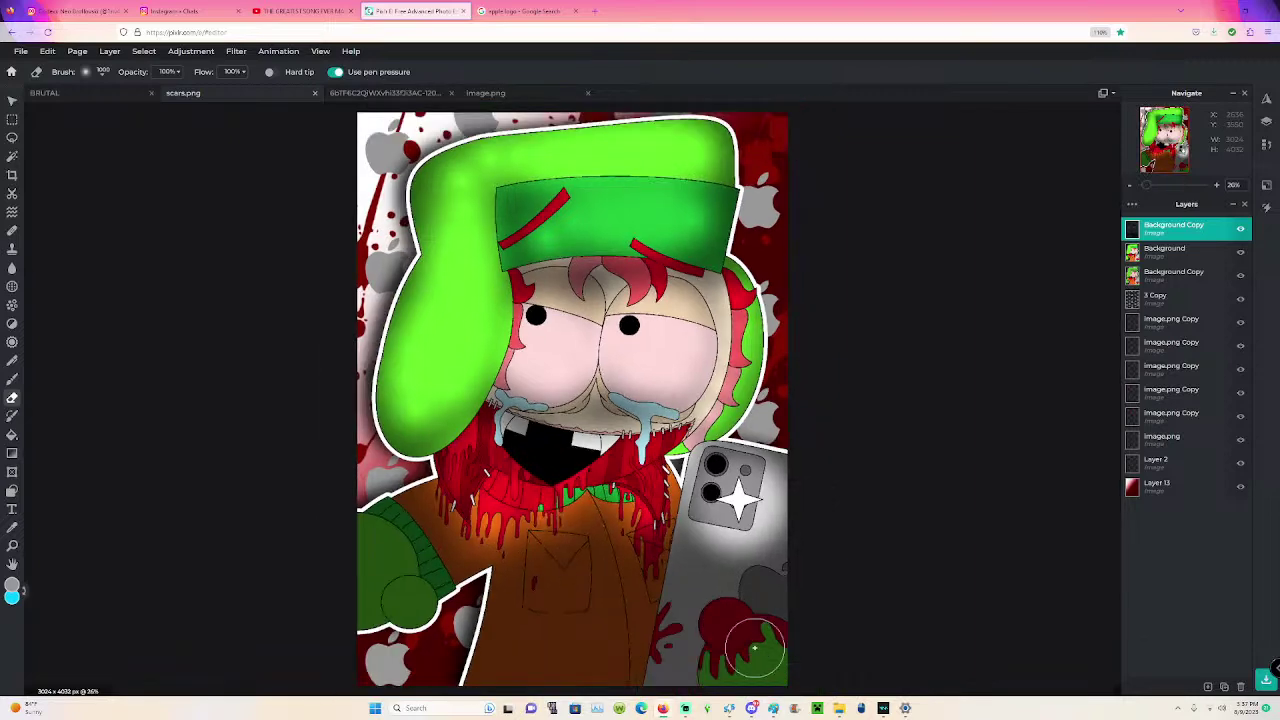
pyautogui.moveTo(666, 278)
pyautogui.mouseDown()
pyautogui.moveTo(719, 246)
pyautogui.moveTo(554, 258)
pyautogui.mouseUp()
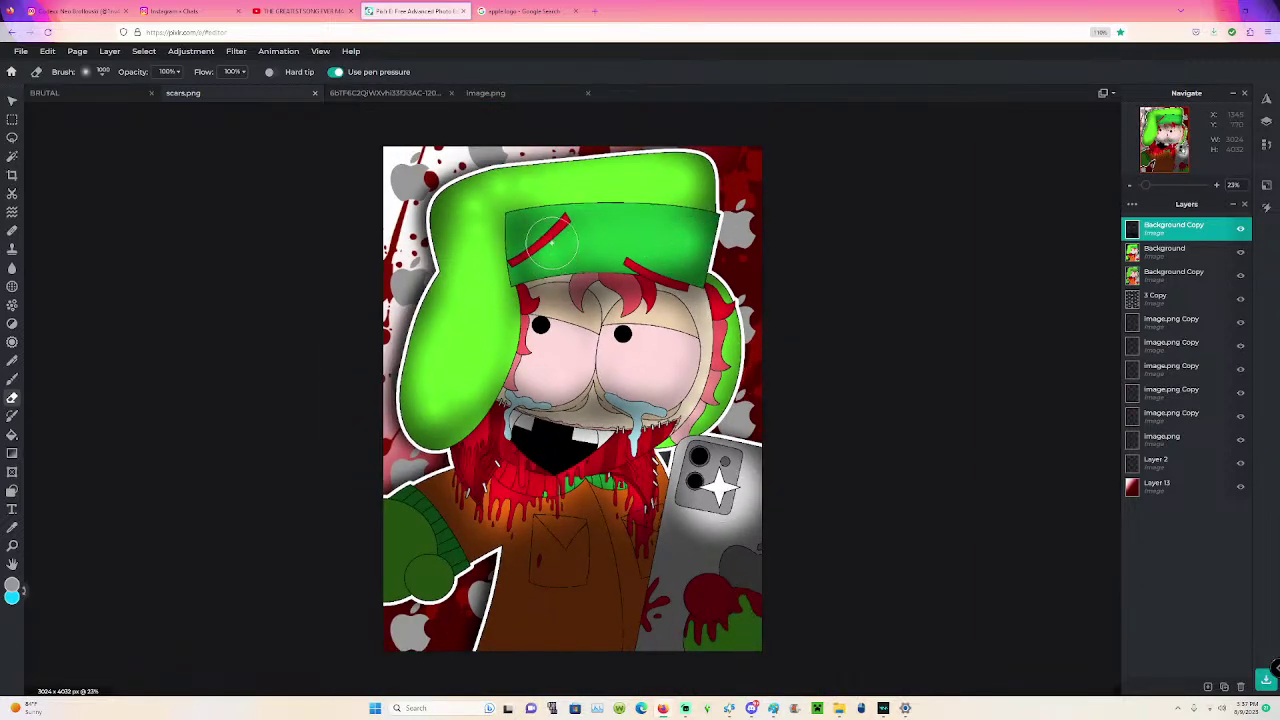
pyautogui.moveTo(646, 476)
pyautogui.mouseDown()
pyautogui.moveTo(592, 517)
pyautogui.moveTo(611, 527)
pyautogui.moveTo(616, 500)
pyautogui.moveTo(586, 514)
pyautogui.mouseUp()
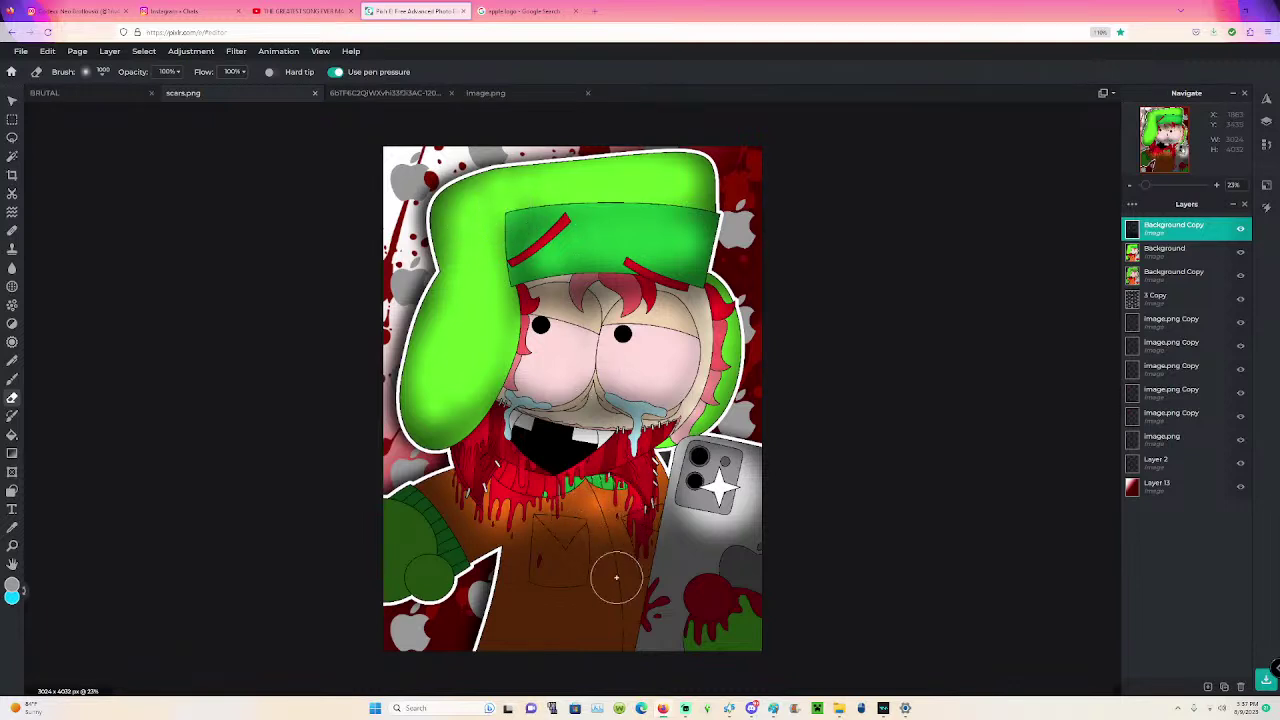
pyautogui.moveTo(726, 589)
pyautogui.mouseDown()
pyautogui.moveTo(737, 563)
pyautogui.moveTo(755, 569)
pyautogui.mouseUp()
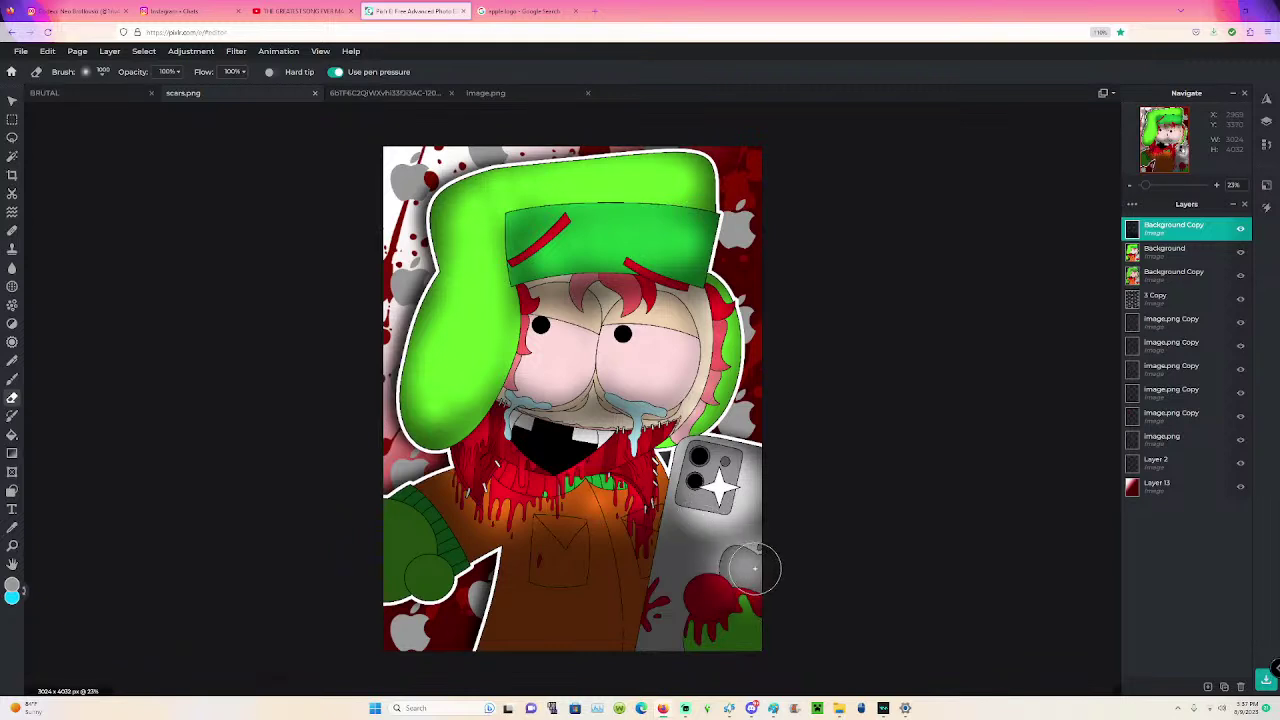
# Step: Raise the top shading layer's opacity to 86
pyautogui.click(1192, 228)
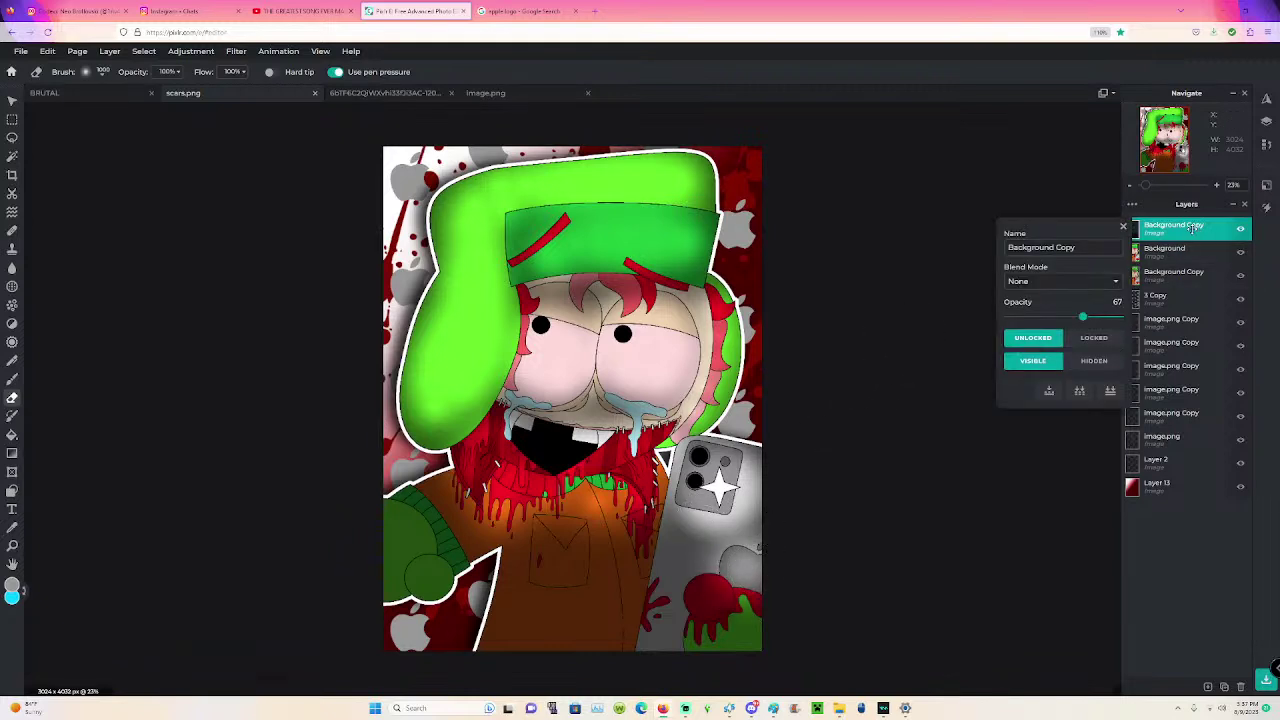
pyautogui.moveTo(1092, 322); pyautogui.dragTo(1104, 317)
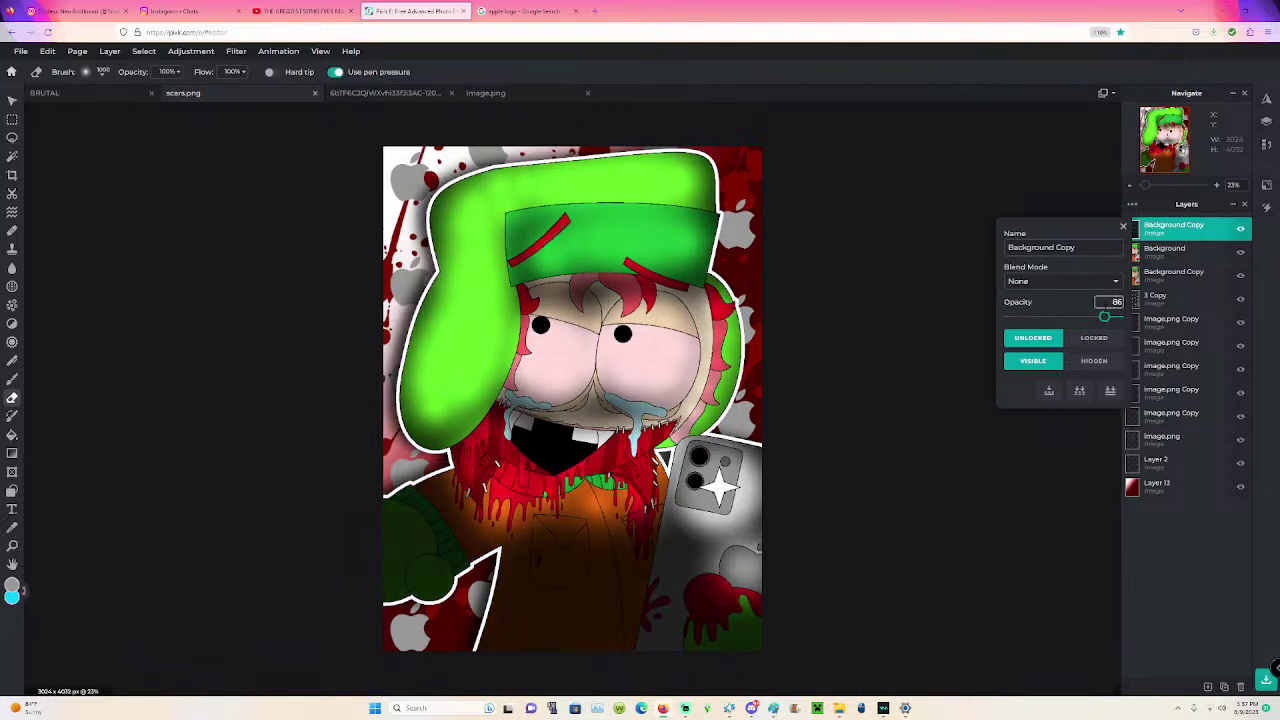
pyautogui.click(1122, 227)
pyautogui.scroll(1, 600, 295)
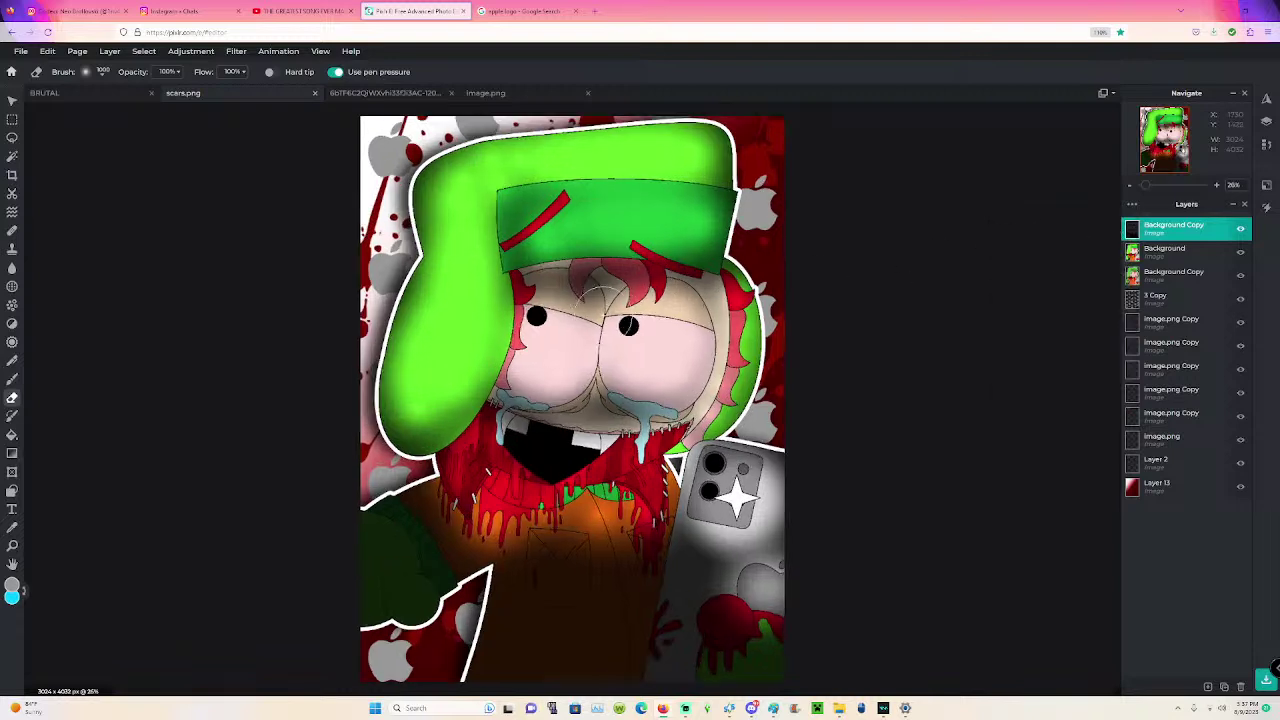
# Step: Set the paint colour to black
pyautogui.click(12, 585)
pyautogui.click(816, 493)
pyautogui.click(959, 493)
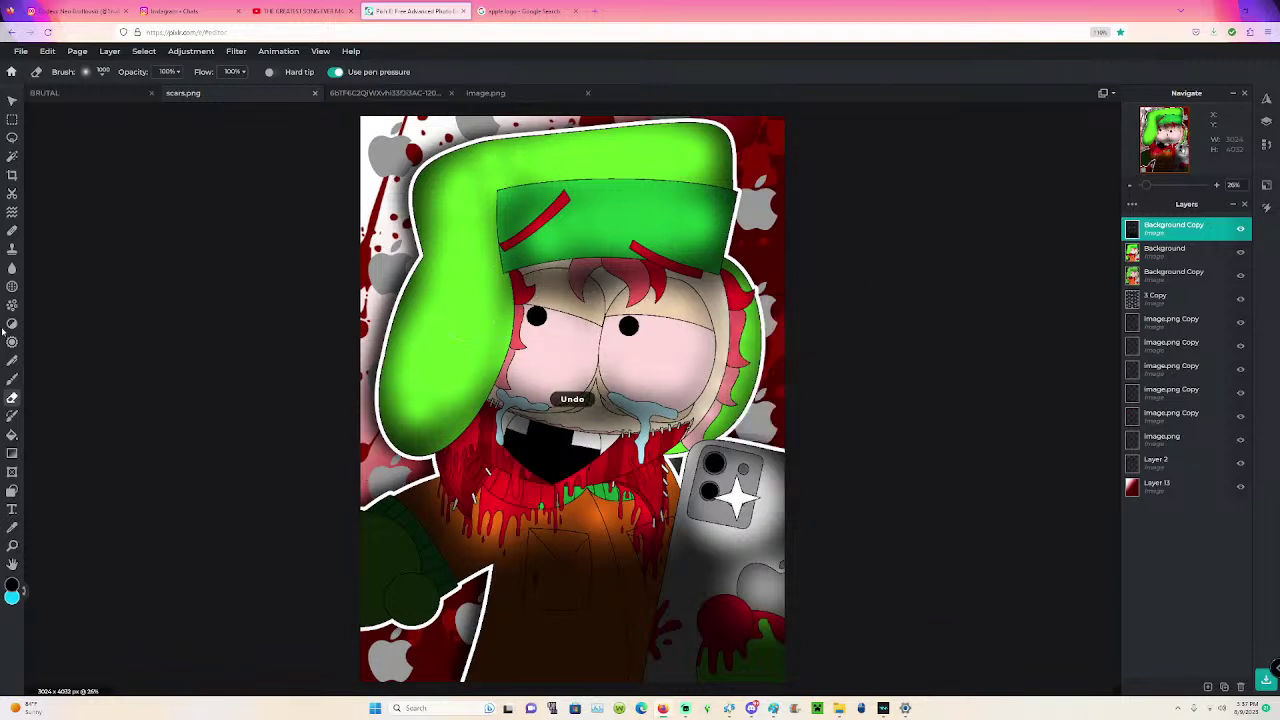
# Step: Set up a 500px brush with slightly softer edges
pyautogui.click(12, 379)
pyautogui.click(85, 72)
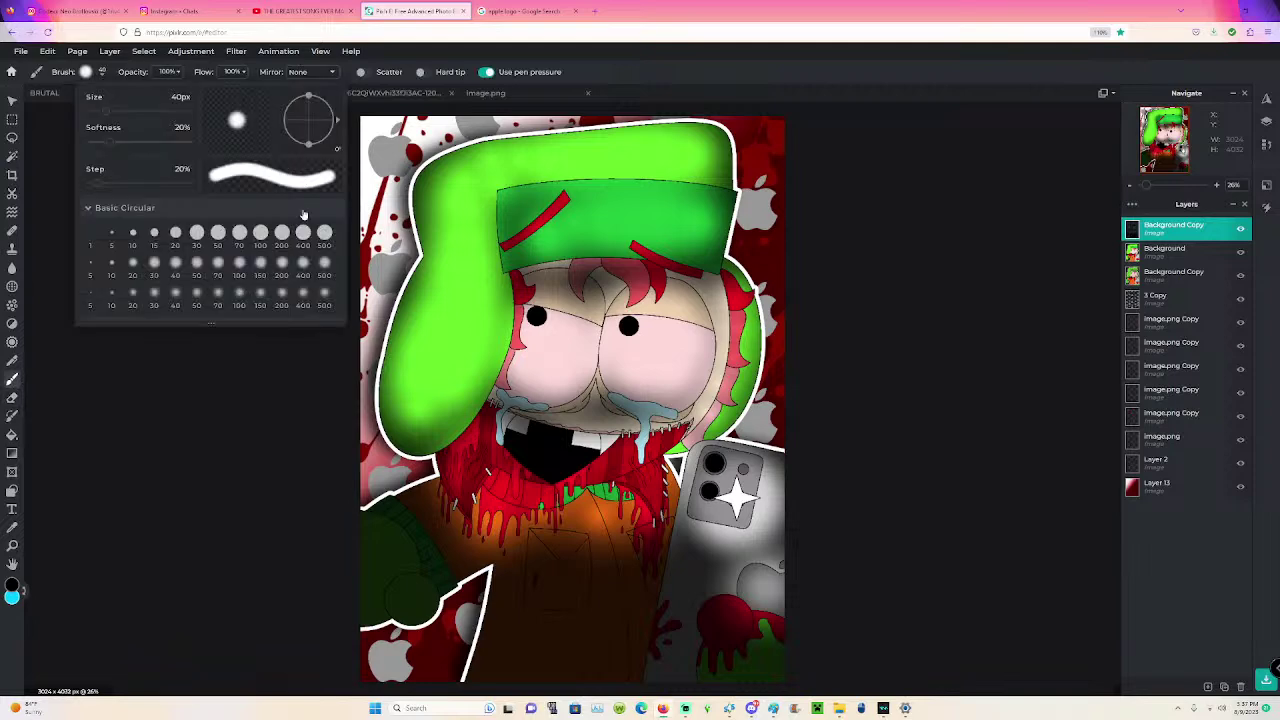
pyautogui.click(324, 278)
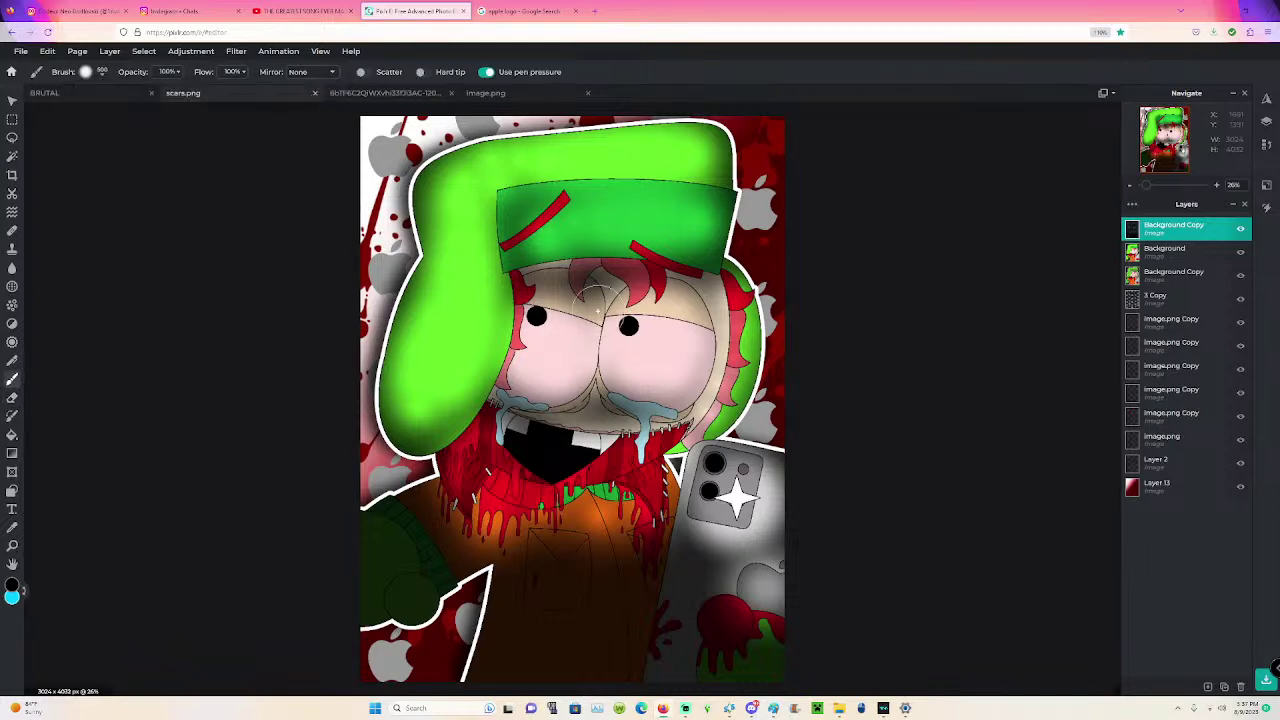
pyautogui.click(100, 76)
pyautogui.moveTo(115, 143); pyautogui.dragTo(118, 142)
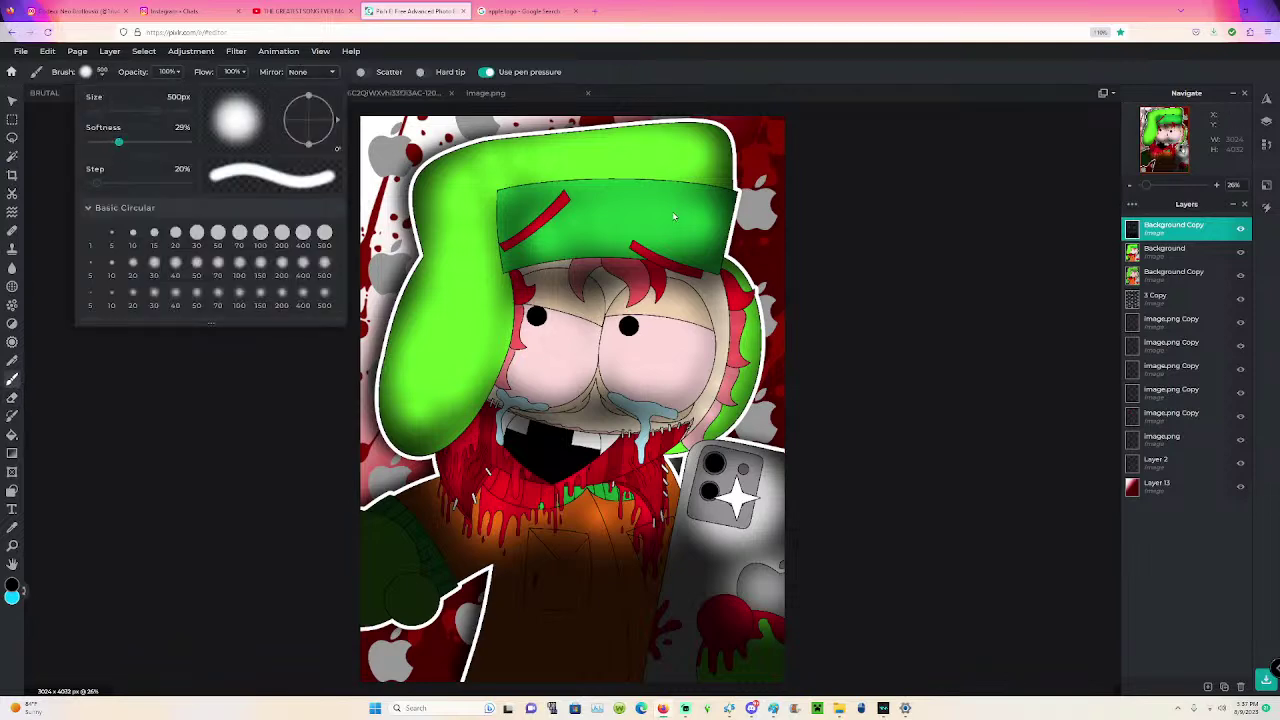
# Step: Paint dark soft shading along the hat's top and left edges down to the collar
pyautogui.scroll(2, 568, 409)
pyautogui.moveTo(575, 360)
pyautogui.mouseDown()
pyautogui.moveTo(529, 314)
pyautogui.moveTo(549, 302)
pyautogui.mouseUp()
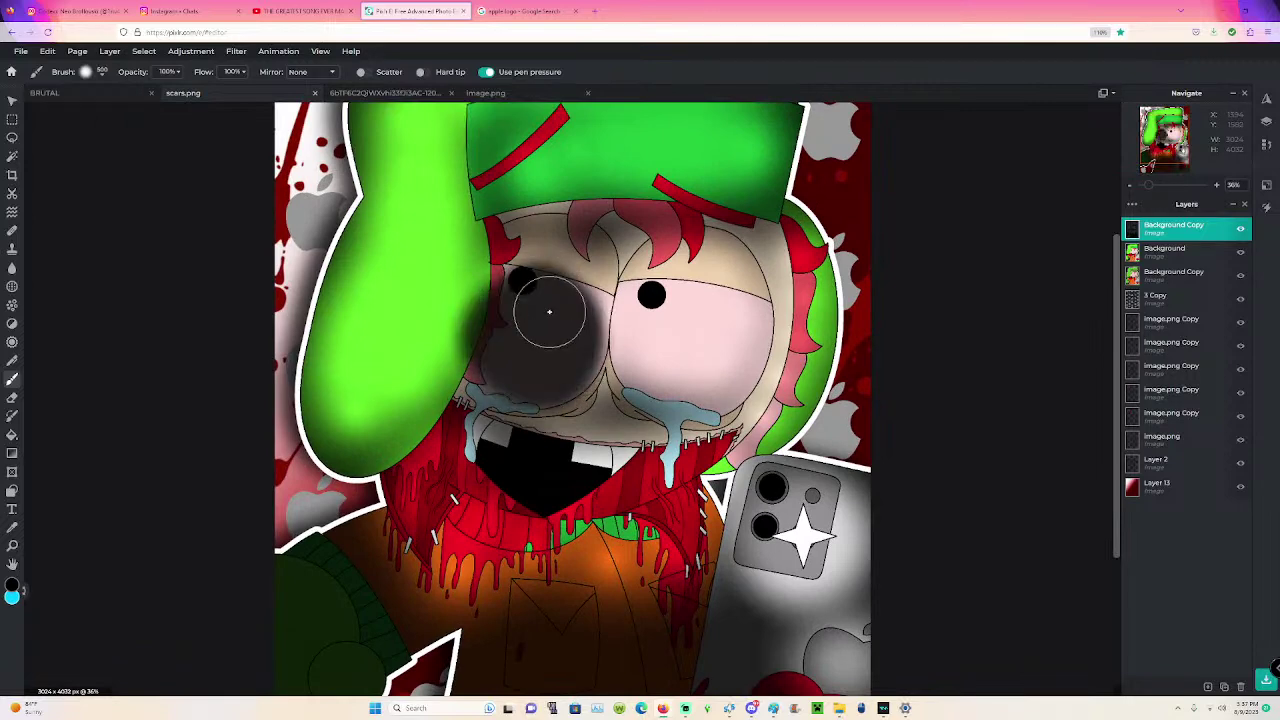
pyautogui.hotkey('ctrl', 'z')
pyautogui.scroll(-2, 571, 400)
pyautogui.moveTo(430, 445)
pyautogui.mouseDown()
pyautogui.moveTo(400, 428)
pyautogui.moveTo(395, 366)
pyautogui.moveTo(418, 242)
pyautogui.moveTo(452, 177)
pyautogui.moveTo(542, 147)
pyautogui.moveTo(658, 142)
pyautogui.moveTo(740, 165)
pyautogui.mouseUp()
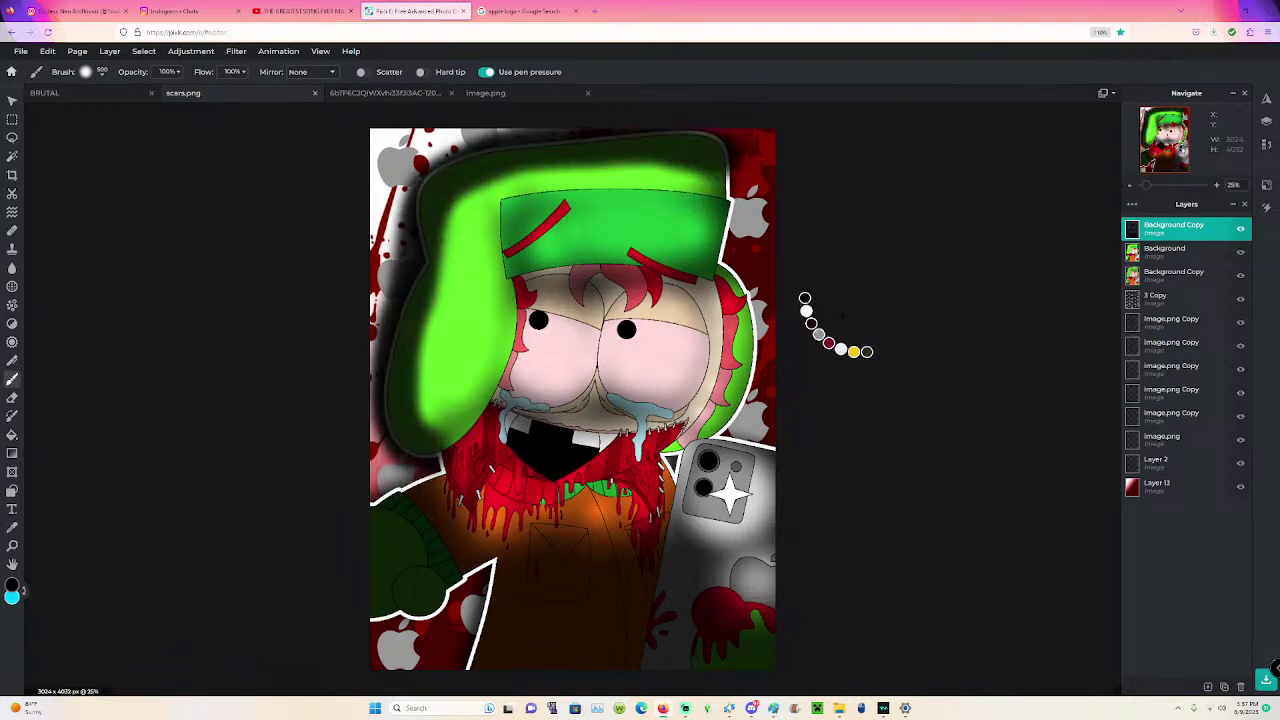
pyautogui.hotkey('ctrl', 'z')
pyautogui.moveTo(418, 252)
pyautogui.mouseDown()
pyautogui.moveTo(426, 184)
pyautogui.moveTo(460, 160)
pyautogui.moveTo(688, 141)
pyautogui.moveTo(748, 148)
pyautogui.moveTo(762, 180)
pyautogui.mouseUp()
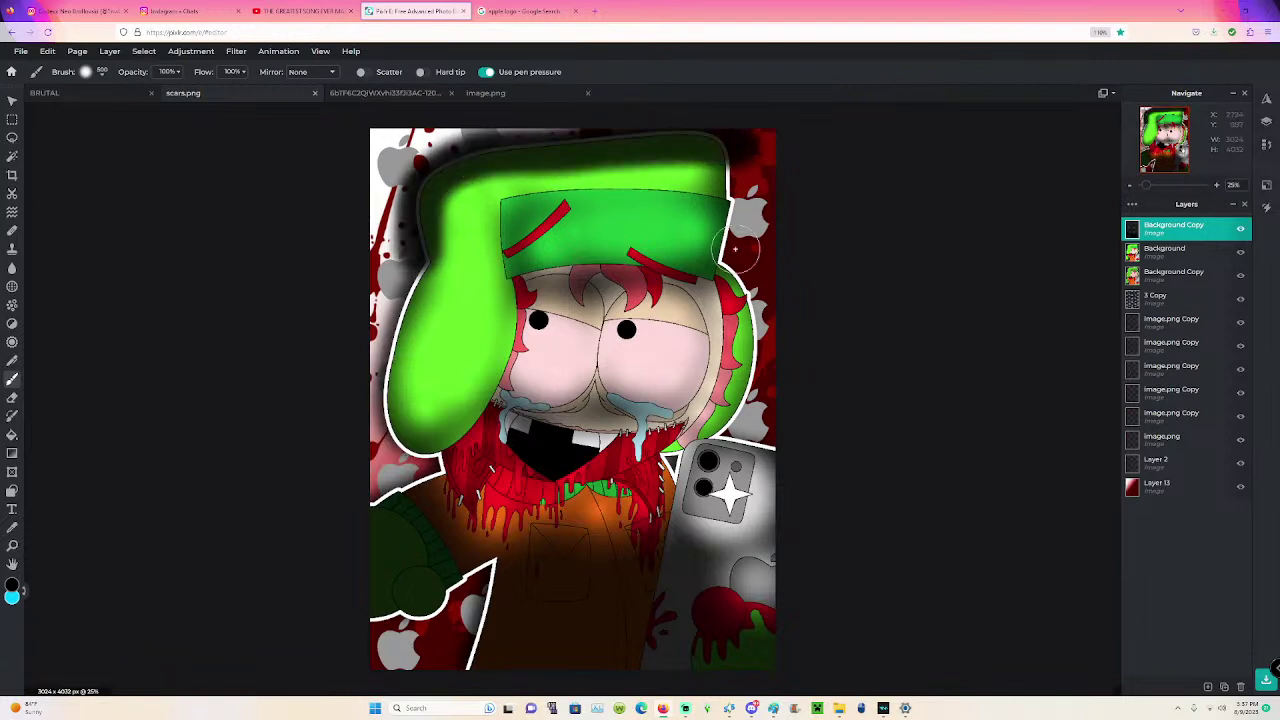
pyautogui.moveTo(398, 302)
pyautogui.mouseDown()
pyautogui.moveTo(416, 253)
pyautogui.moveTo(384, 398)
pyautogui.moveTo(389, 441)
pyautogui.moveTo(429, 448)
pyautogui.mouseUp()
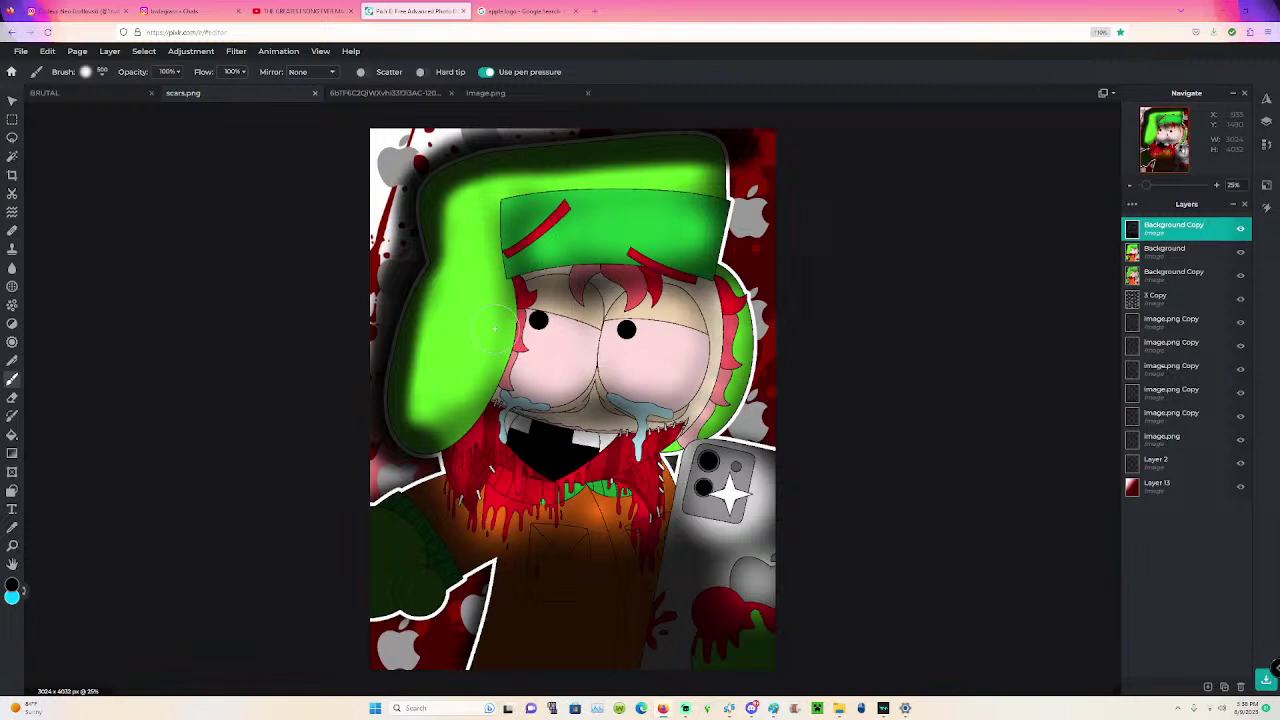
# Step: Magic-wand the area around the figure on Background, then Edit > Clear it on Background Copy
pyautogui.click(12, 156)
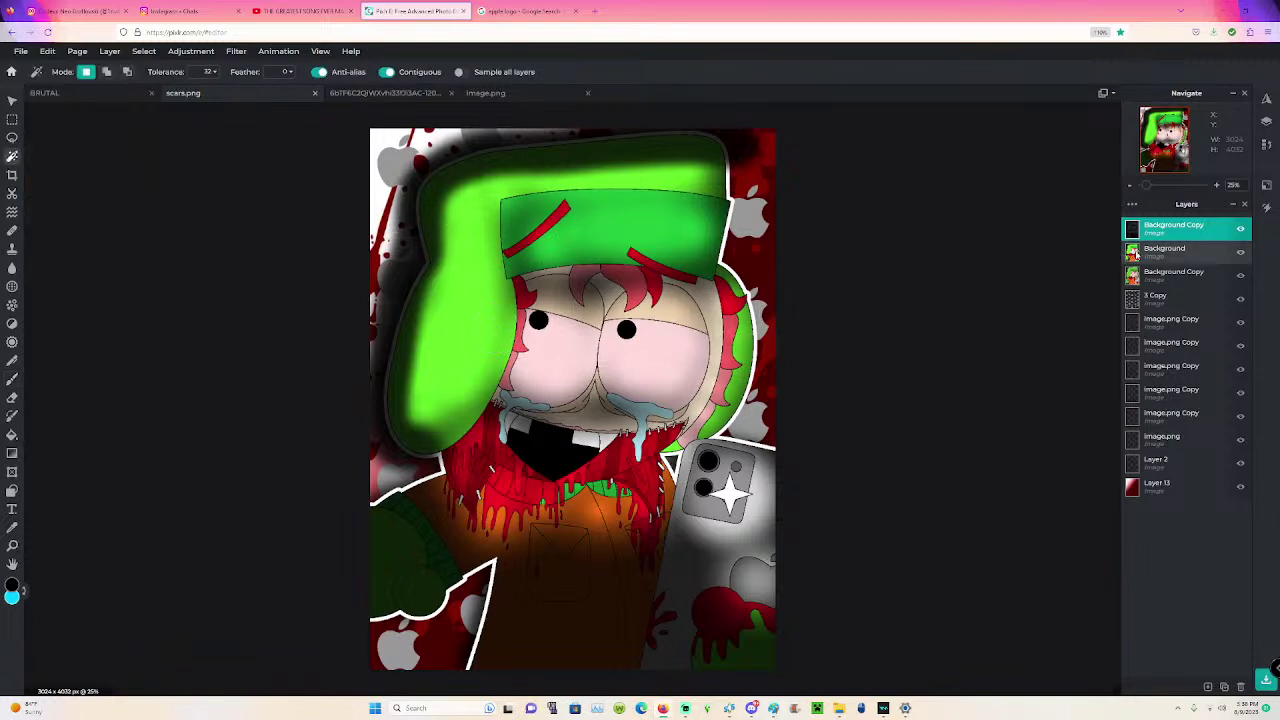
pyautogui.click(1135, 250)
pyautogui.click(400, 145)
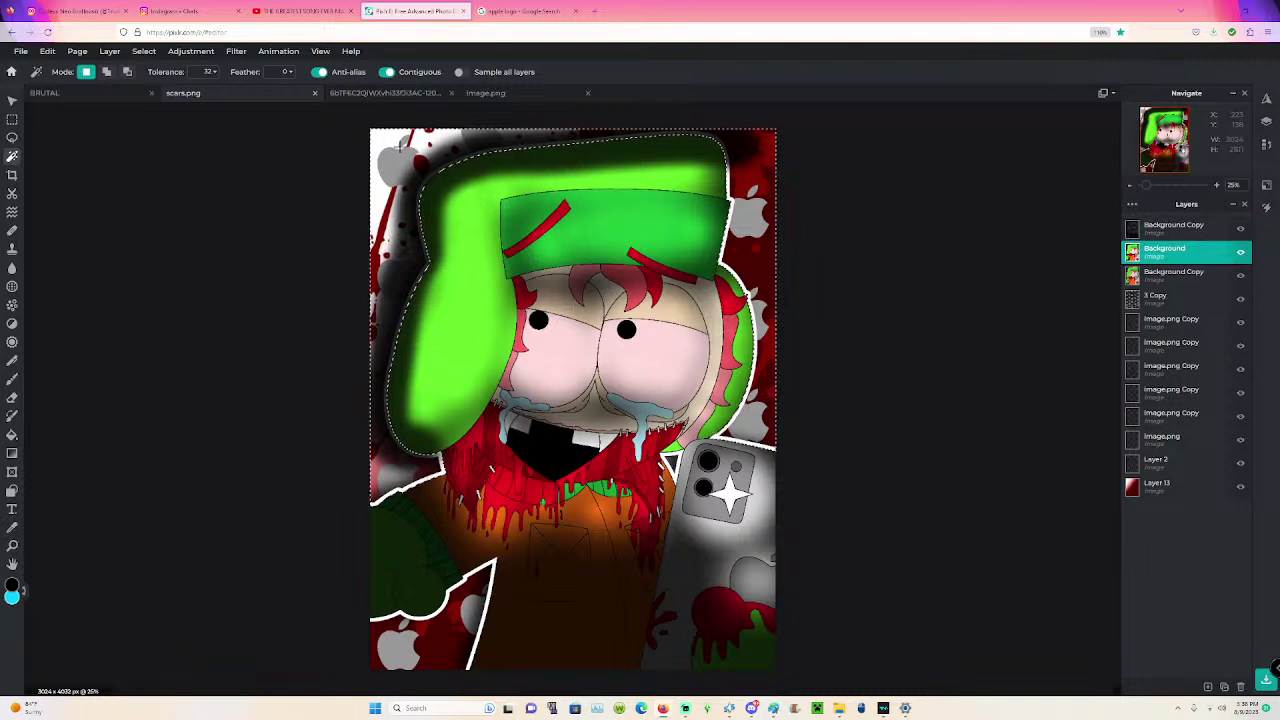
pyautogui.click(1173, 227)
pyautogui.click(47, 51)
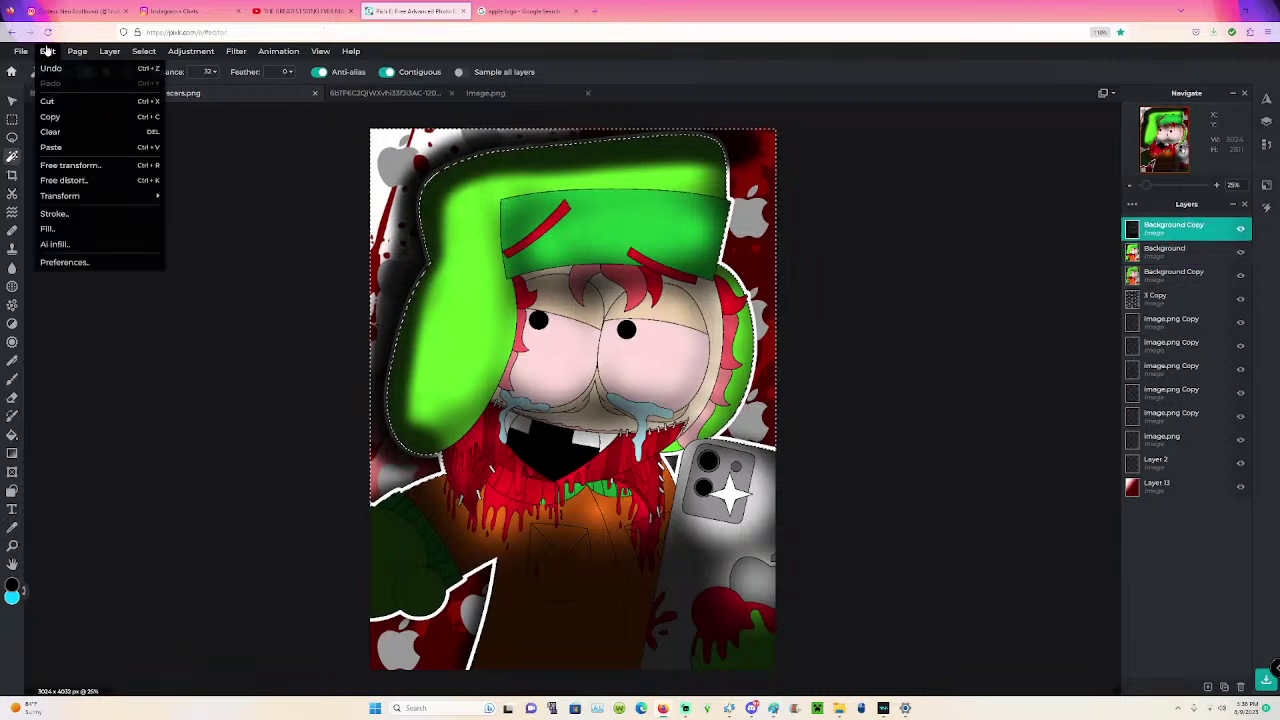
pyautogui.click(45, 129)
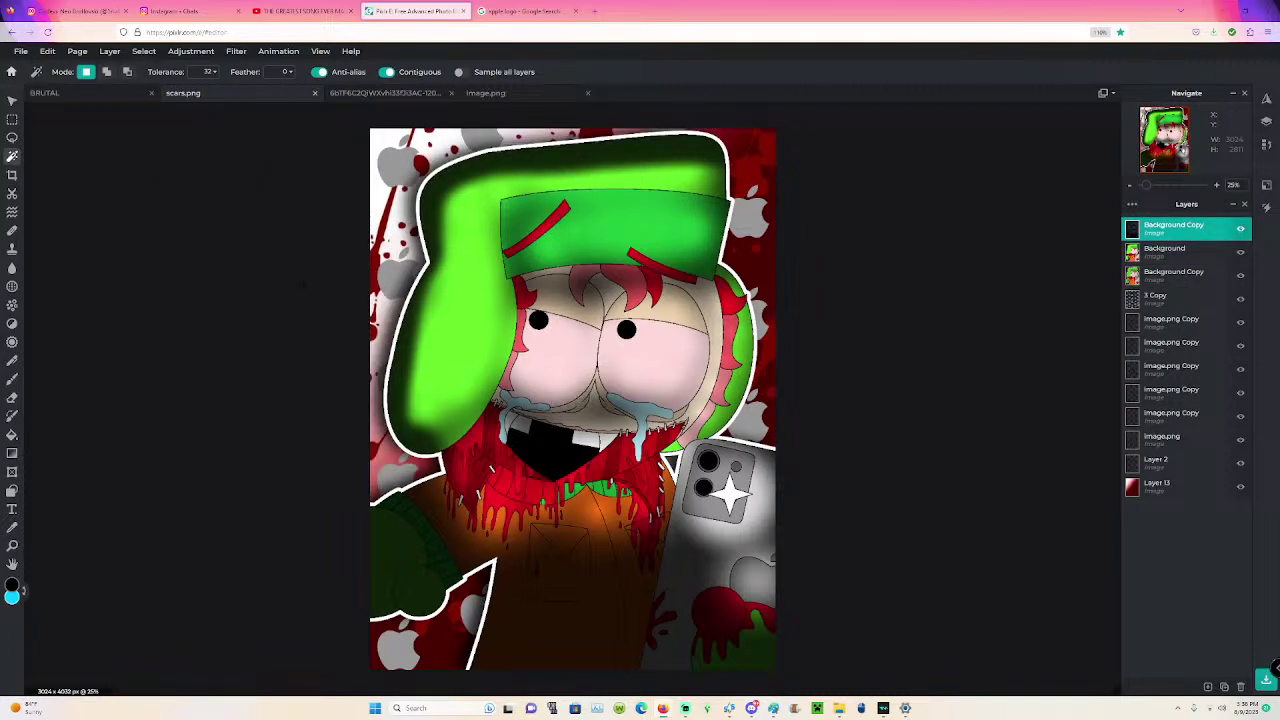
# Step: Erase leftover shading on the hat's lower left and left flap, then switch to Streamlabs Desktop
pyautogui.click(1196, 226)
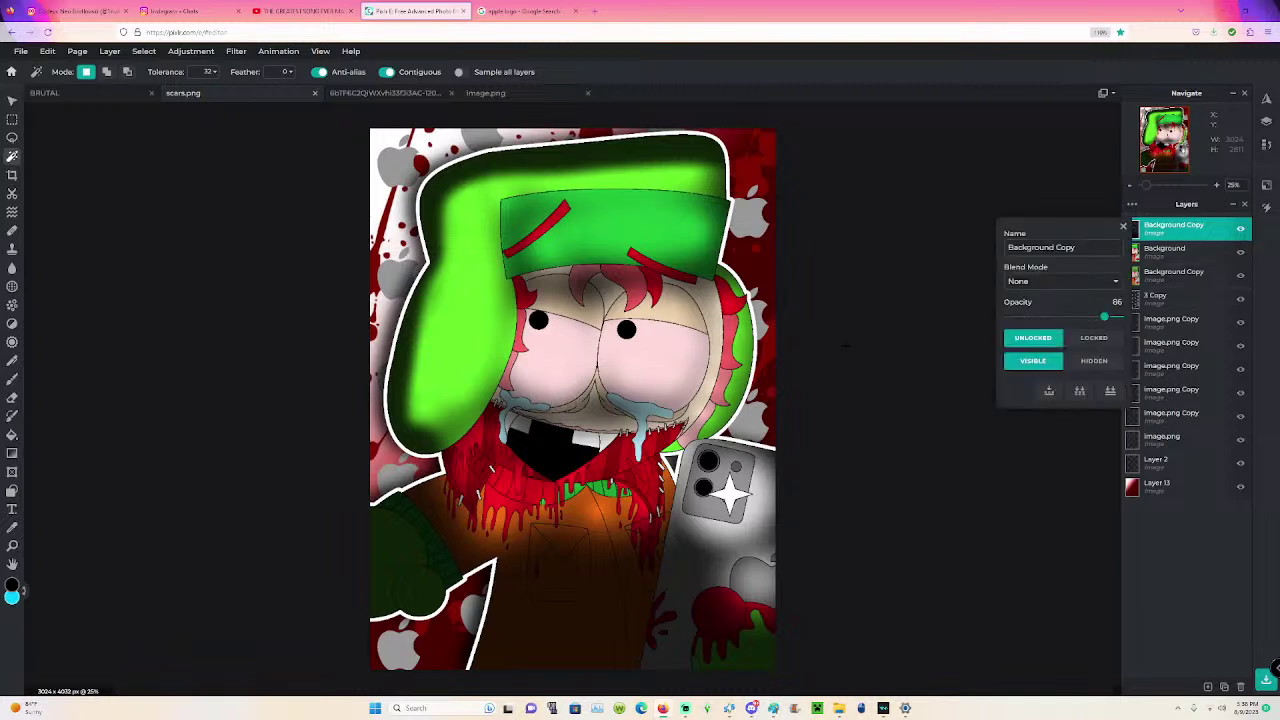
pyautogui.click(12, 398)
pyautogui.scroll(1, 274, 360)
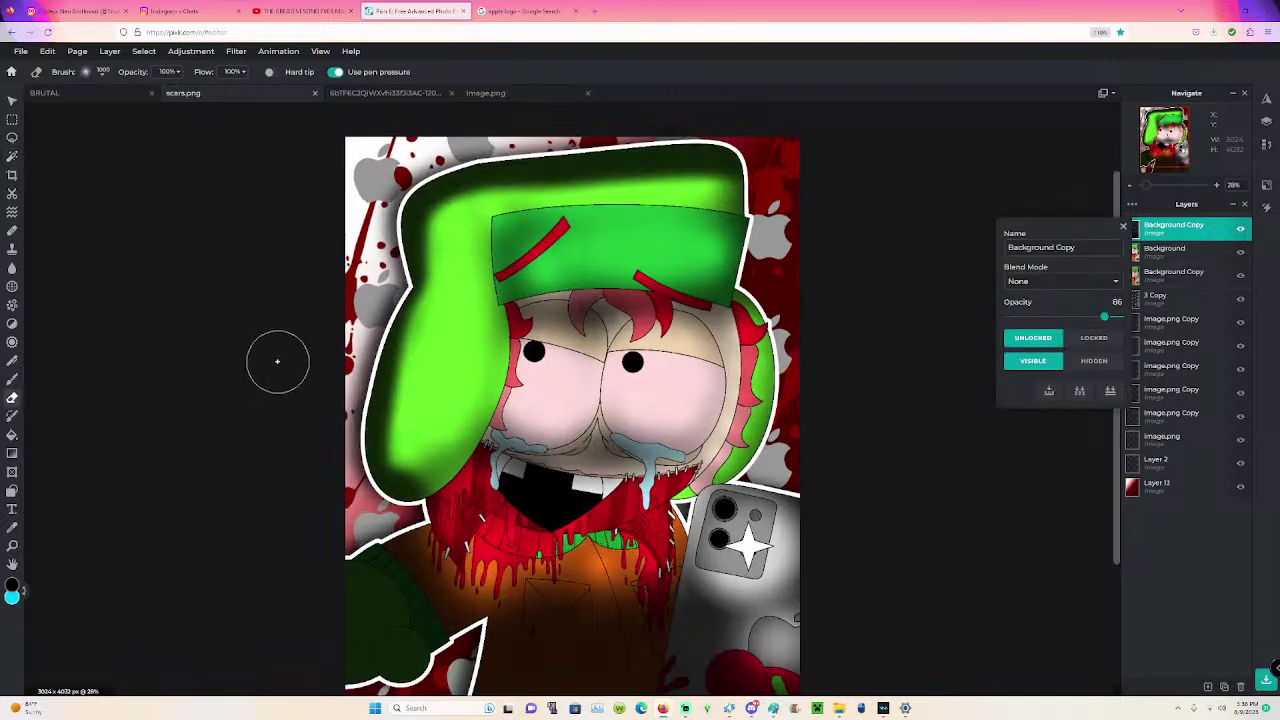
pyautogui.moveTo(410, 452); pyautogui.dragTo(419, 410)
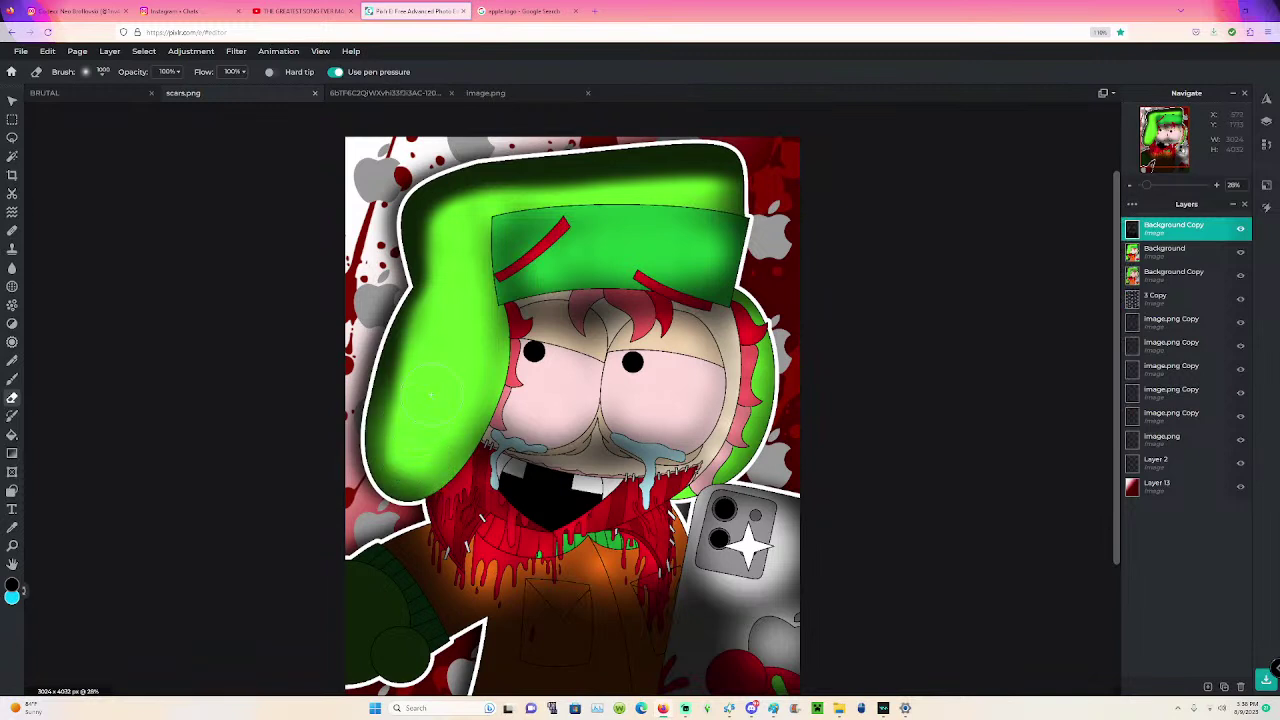
pyautogui.moveTo(436, 363); pyautogui.dragTo(428, 387)
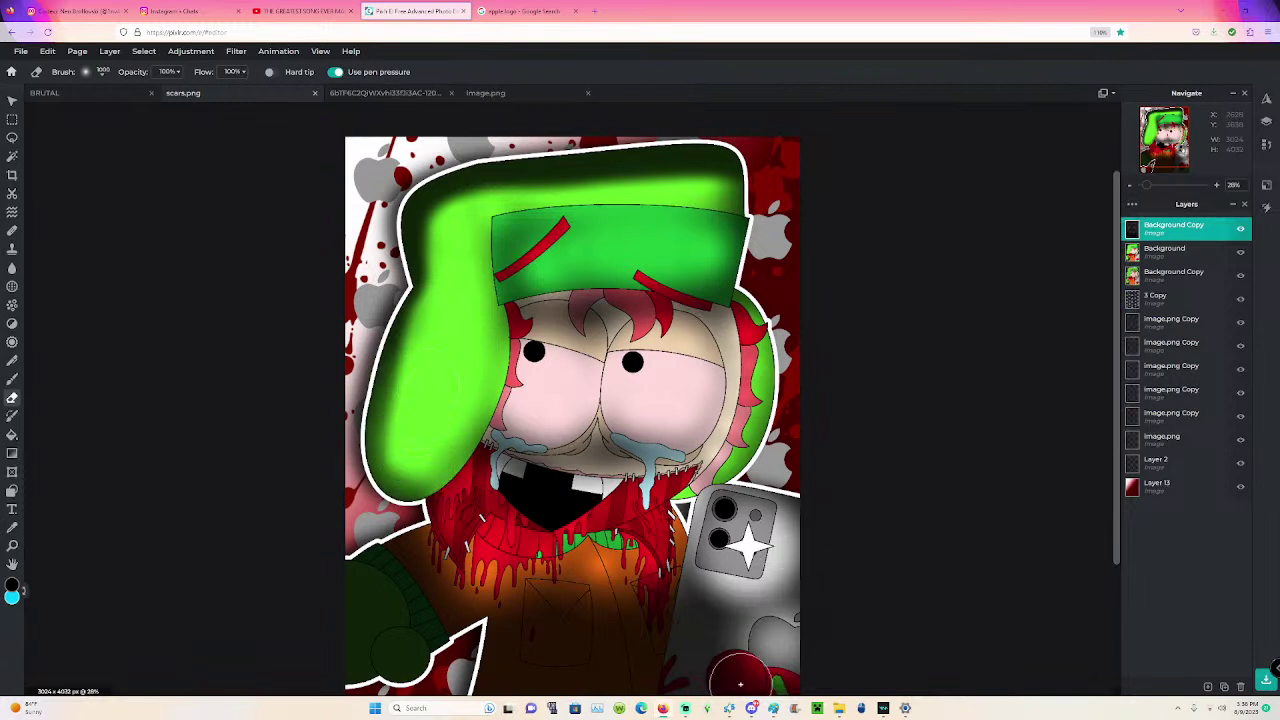
pyautogui.click(686, 709)
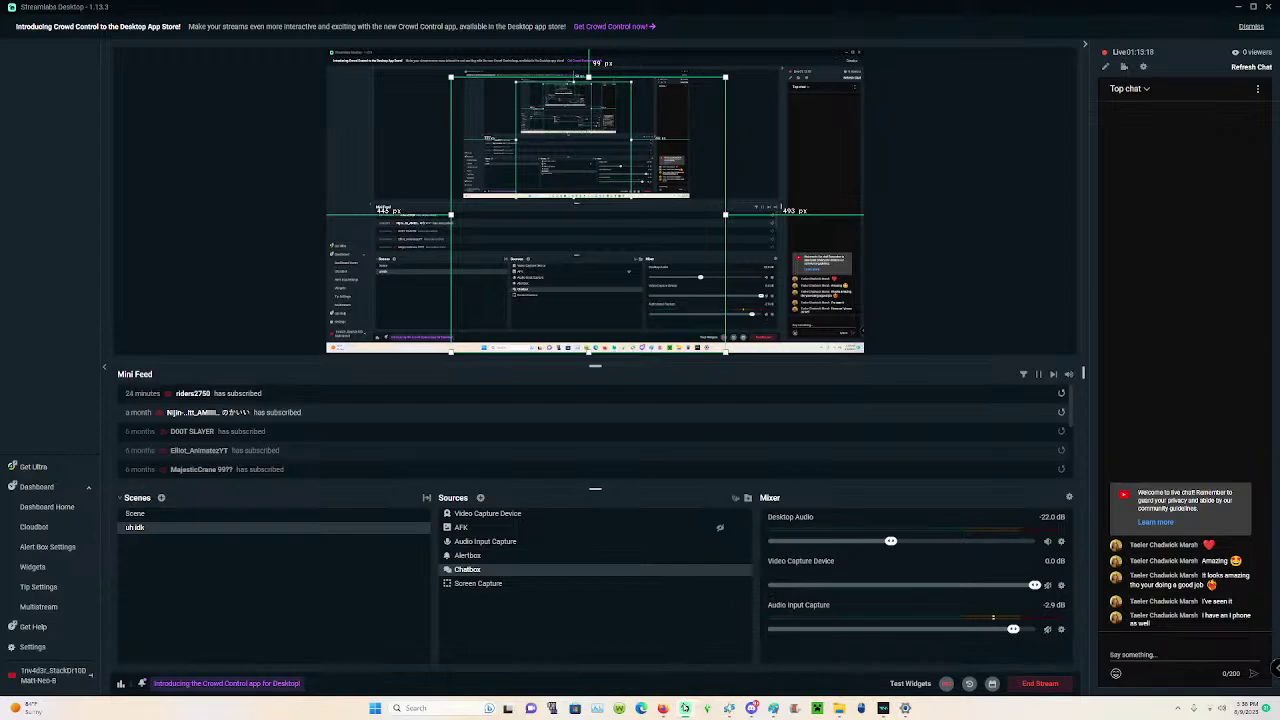
# Step: Start the 'Red Flags (ft. Montaigne) OFFICIAL VIDEO' on YouTube, then return to Pixlr E
pyautogui.hotkey('alt', 'Tab')
pyautogui.hotkey('ctrl', 'shift', 'Tab')
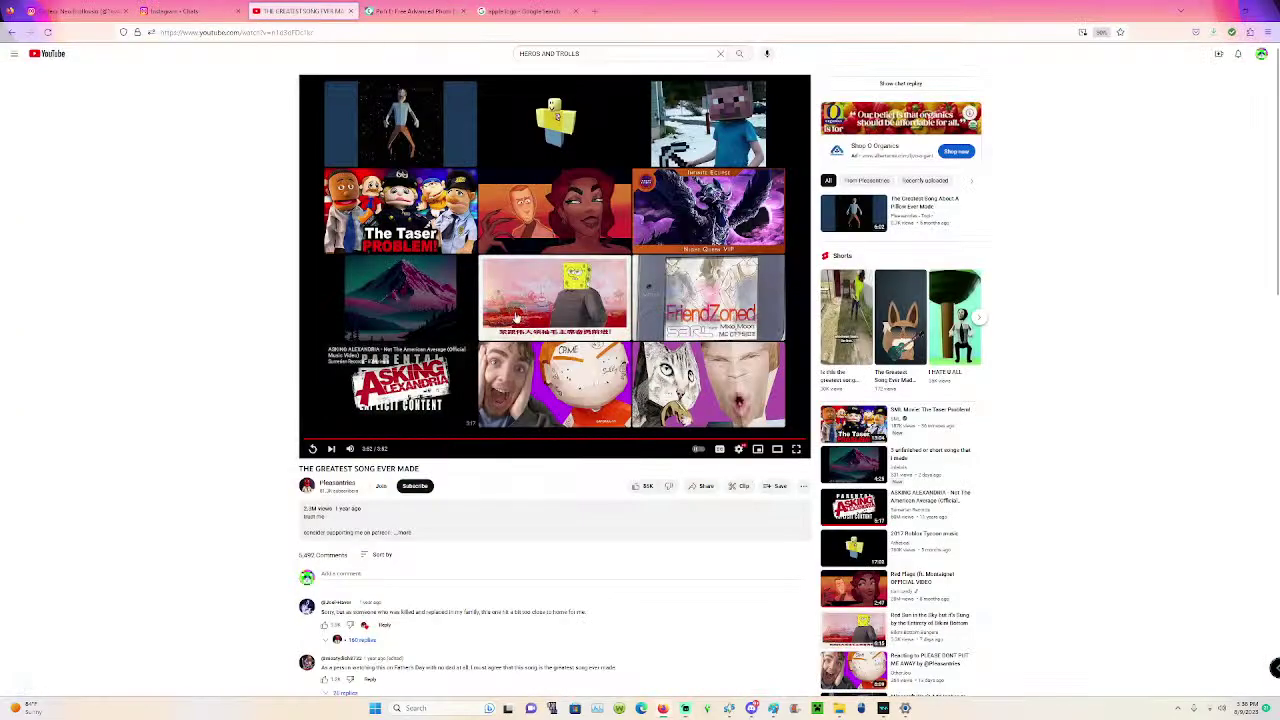
pyautogui.click(540, 215)
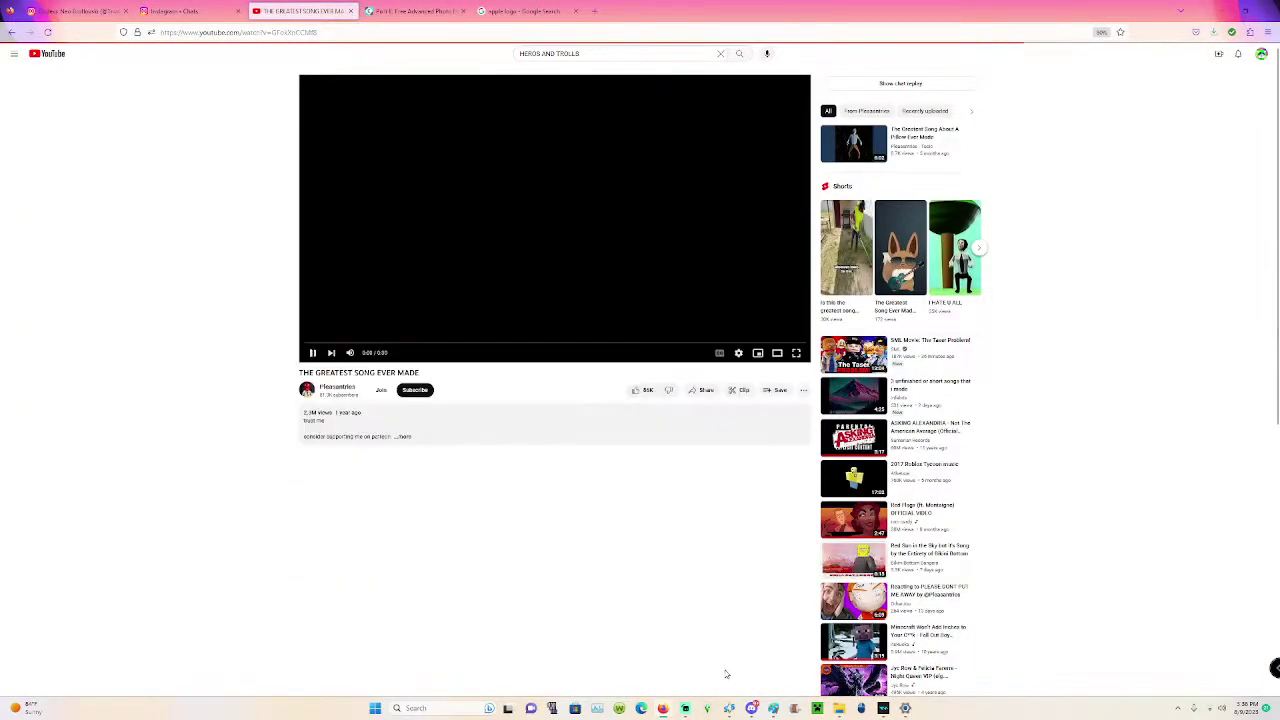
pyautogui.moveTo(729, 708)
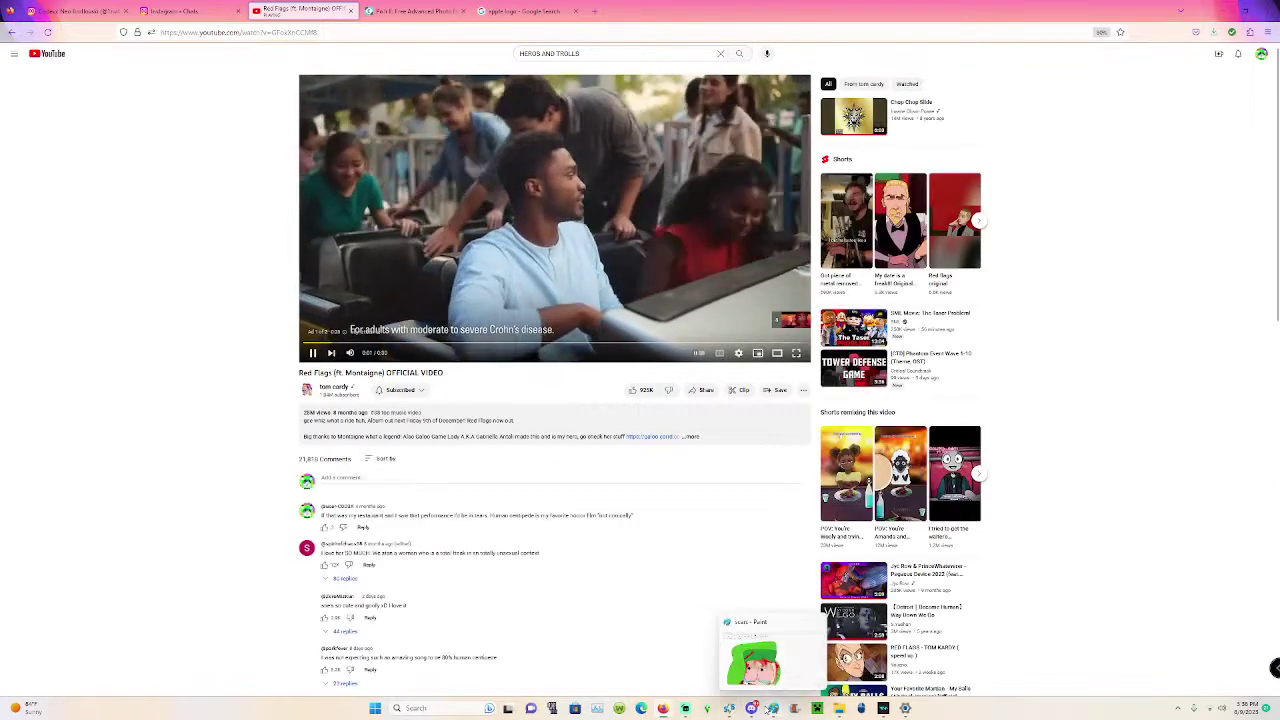
pyautogui.click(403, 10)
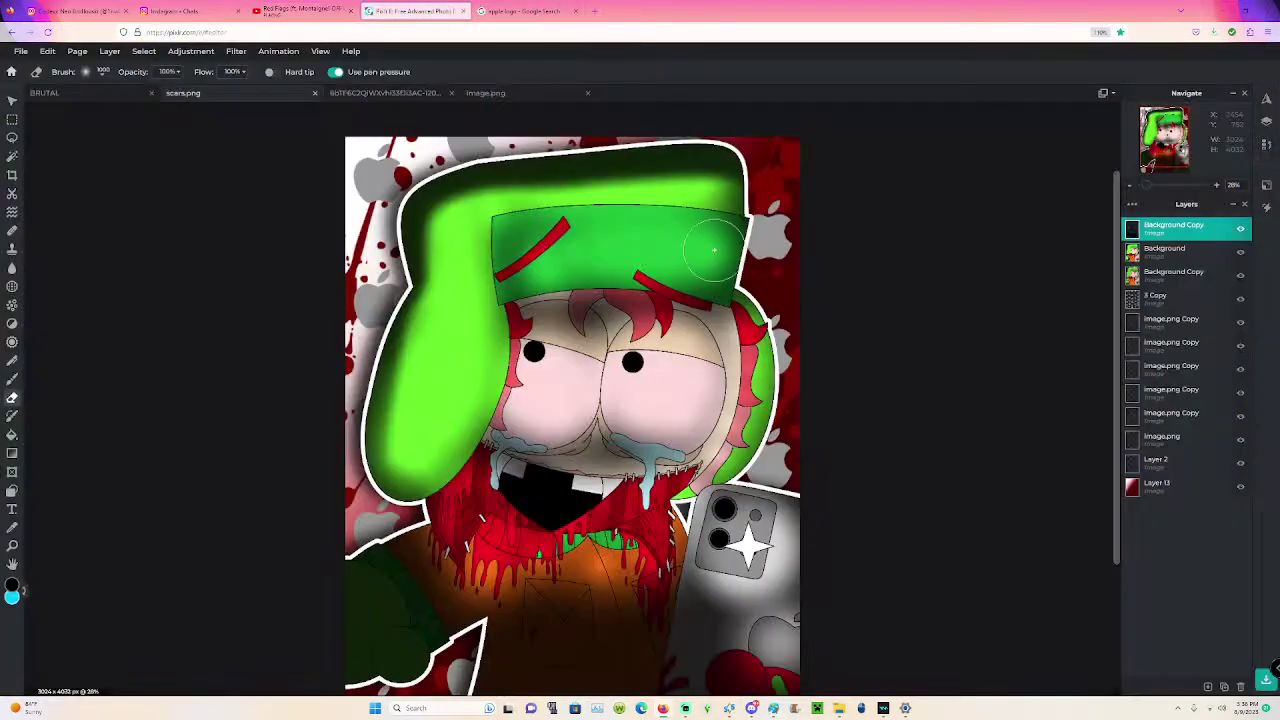
# Step: Zoom in, pick the Paint Bucket and its Opacity field, then go to the Red Flags YouTube tab
pyautogui.hotkey('ctrl', '+')
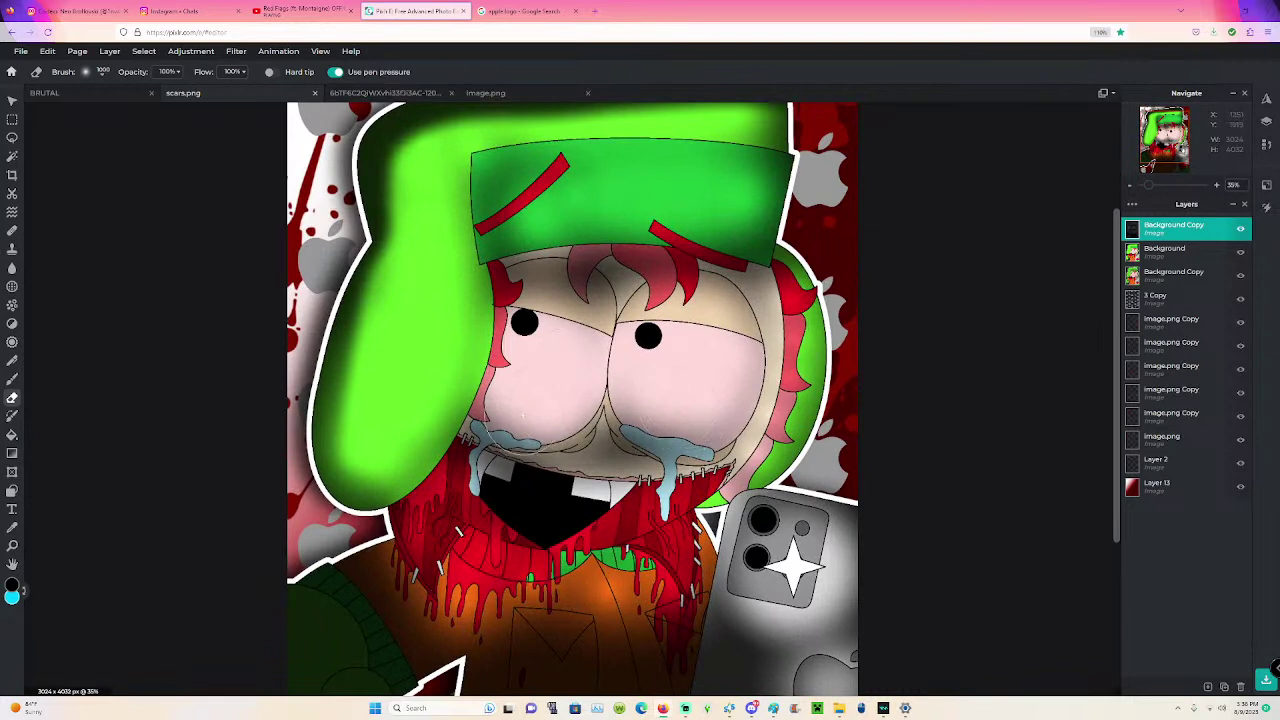
pyautogui.click(12, 434)
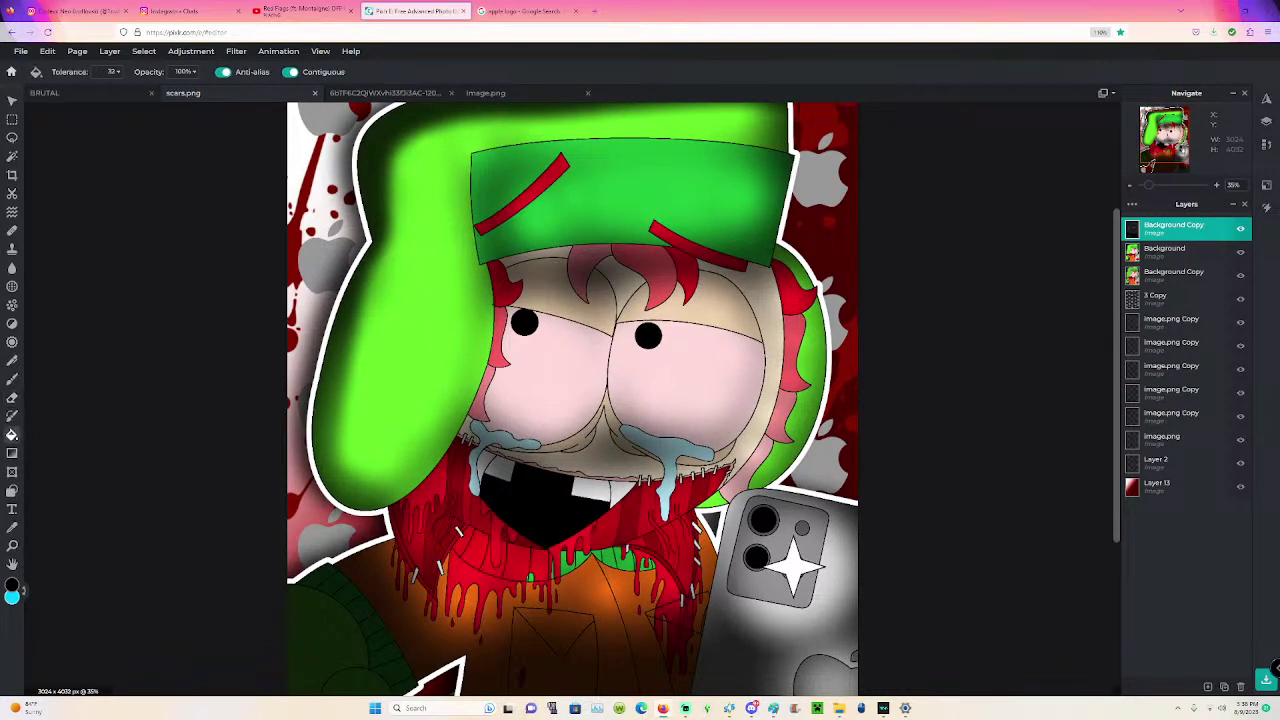
pyautogui.click(192, 74)
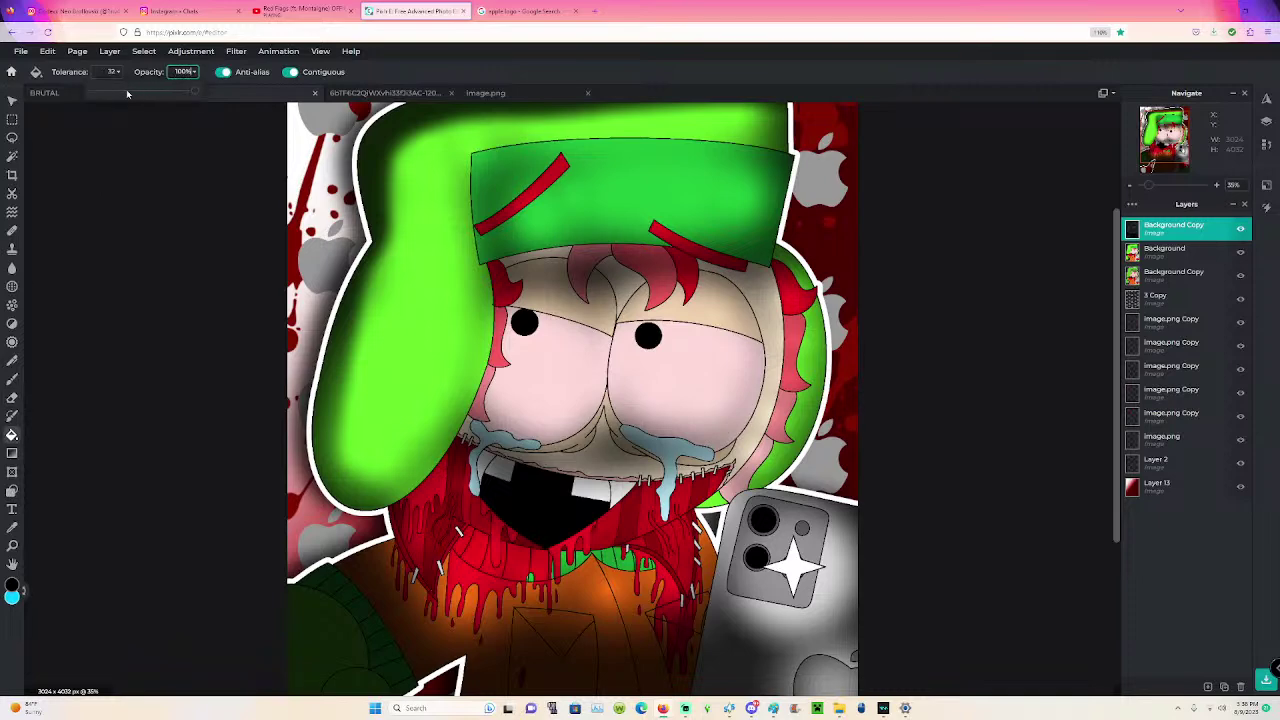
pyautogui.click(303, 8)
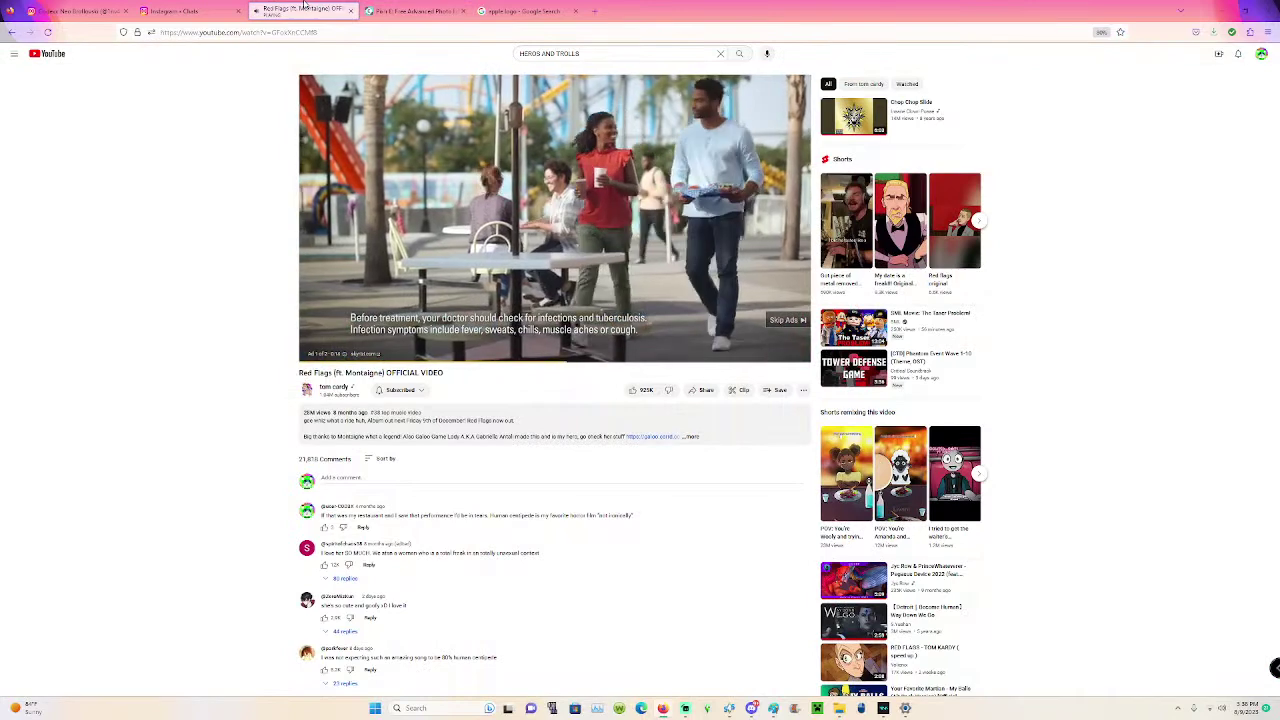
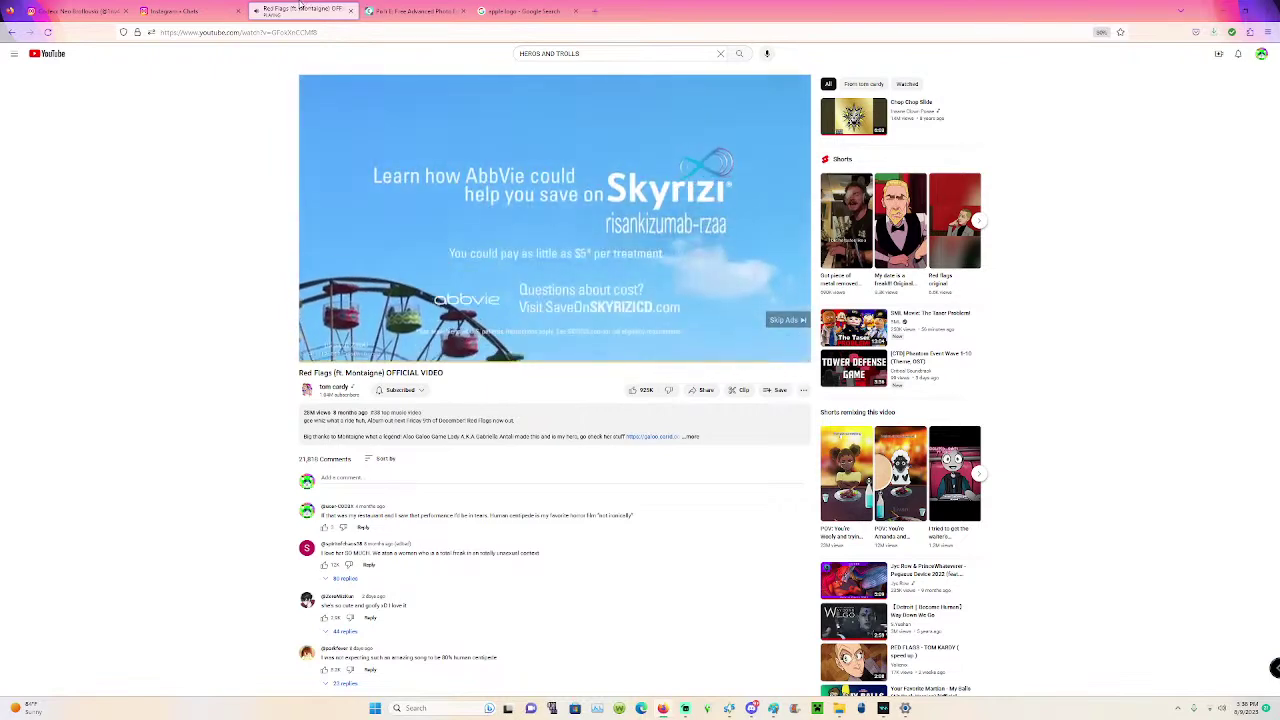
# Step: Skip both YouTube ads so Red Flags plays, then go back to the Pixlr E tab
pyautogui.click(779, 319)
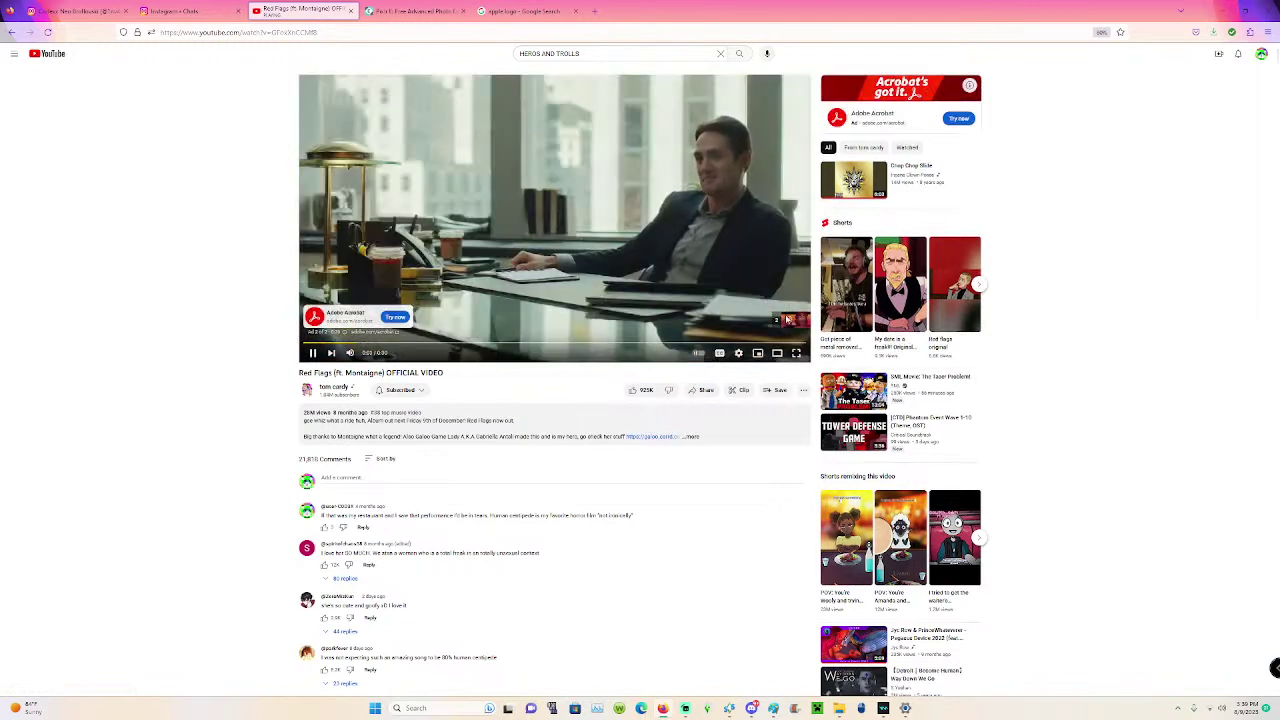
pyautogui.click(789, 322)
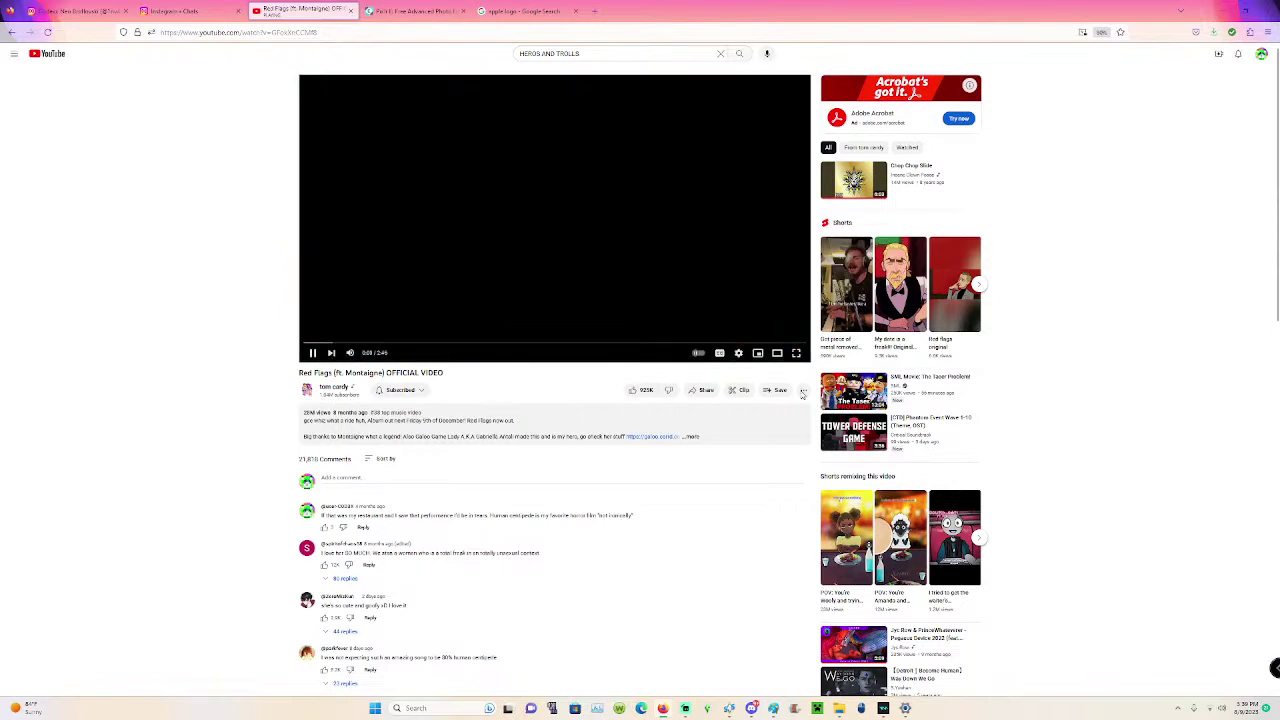
pyautogui.click(416, 9)
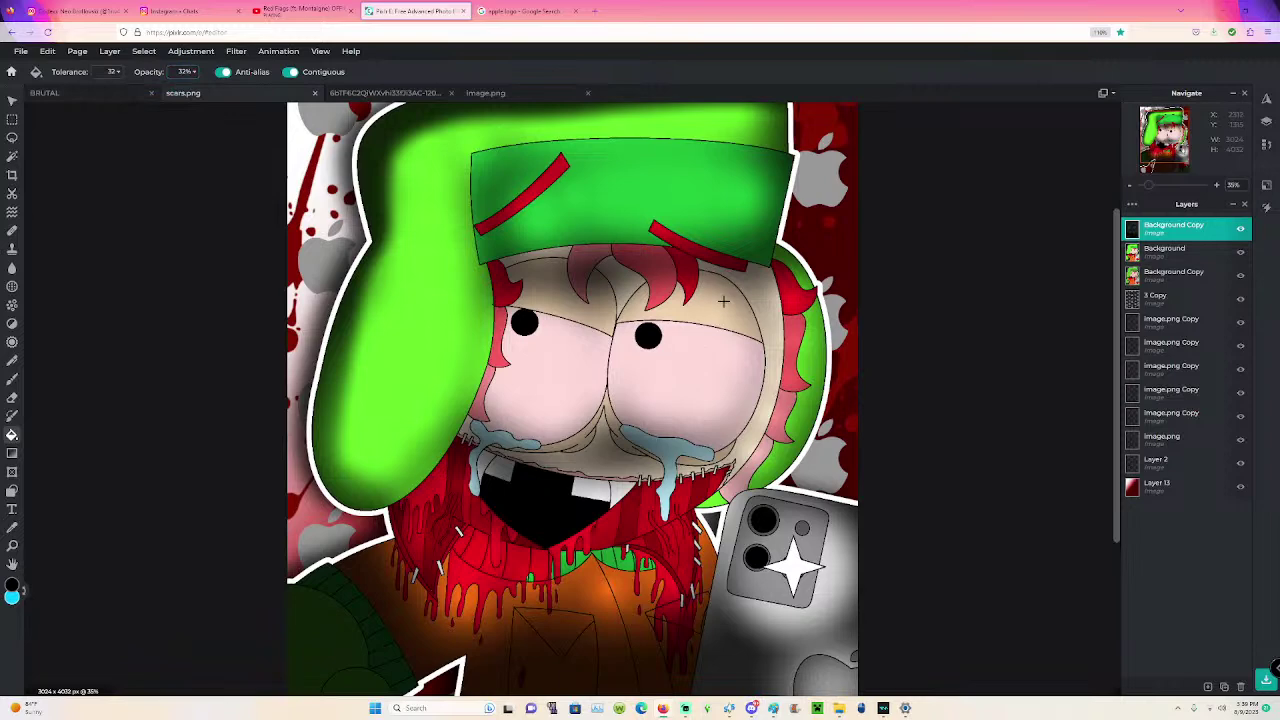
# Step: Undo the glossy lighting, duplicate the top layer, emboss it dark-glossy and fade it to 24 opacity
pyautogui.scroll(-2, 804, 379)
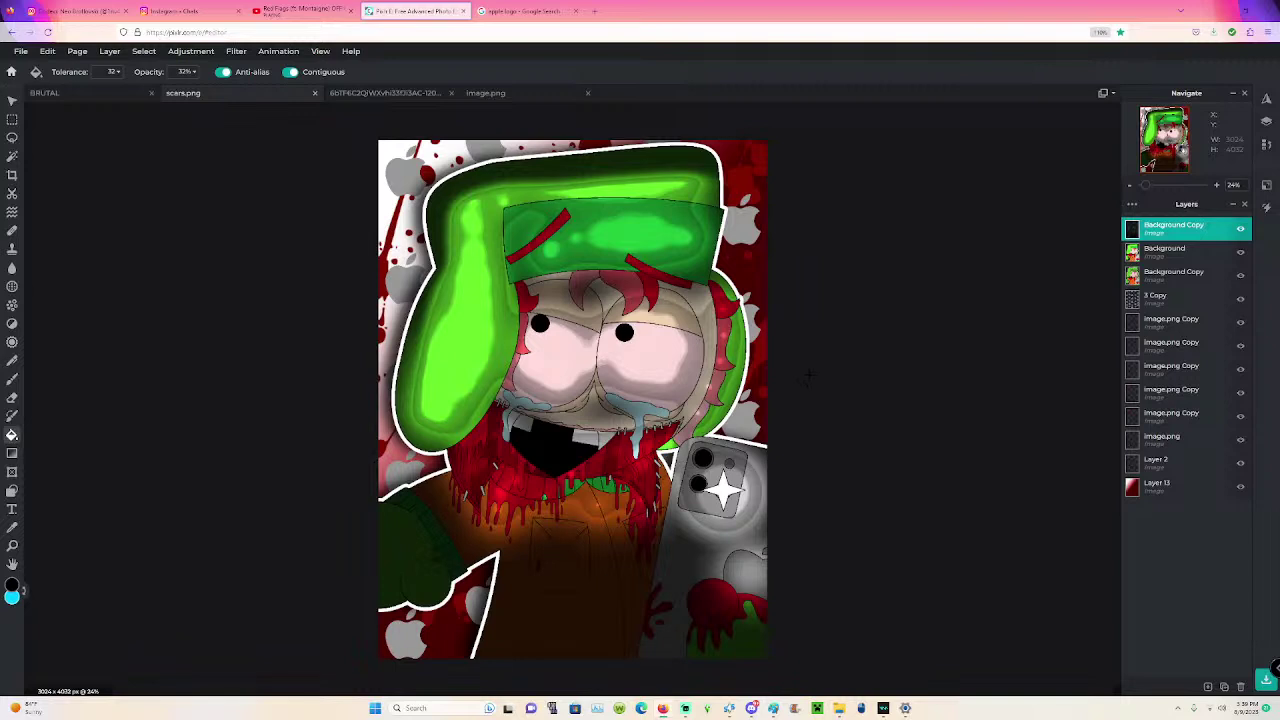
pyautogui.hotkey('ctrl', 'z')
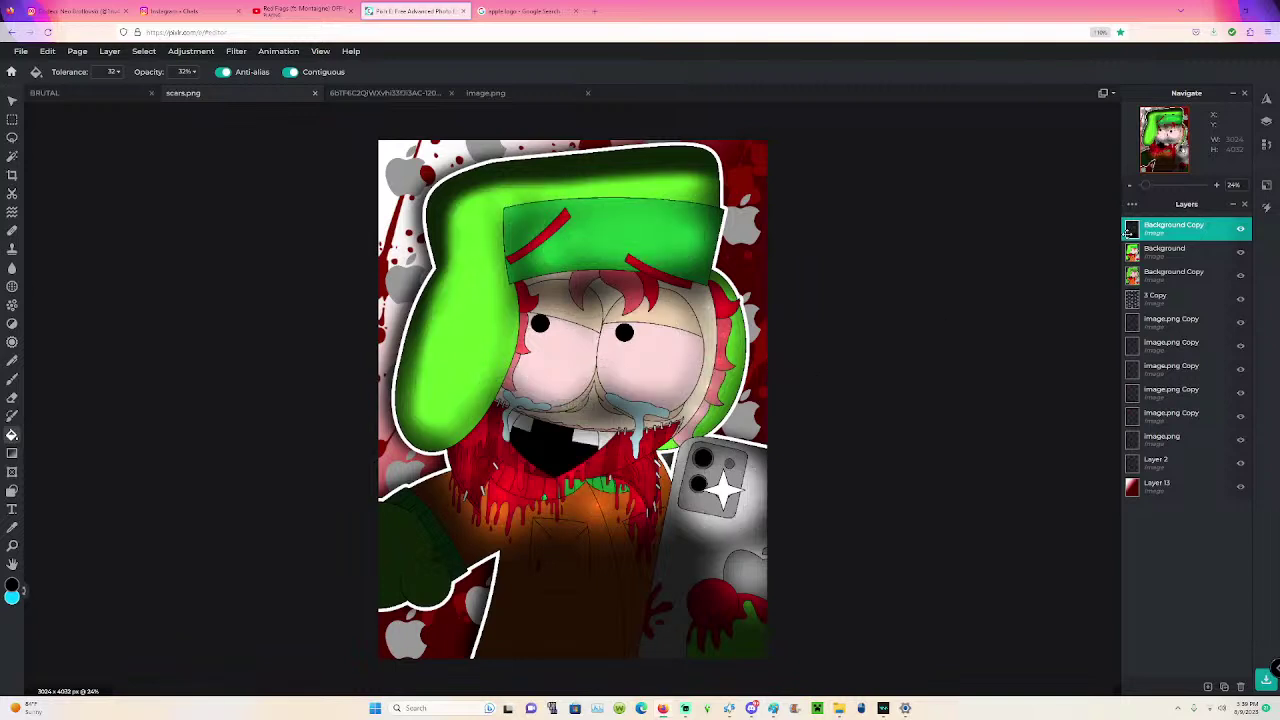
pyautogui.click(110, 51)
pyautogui.click(125, 80)
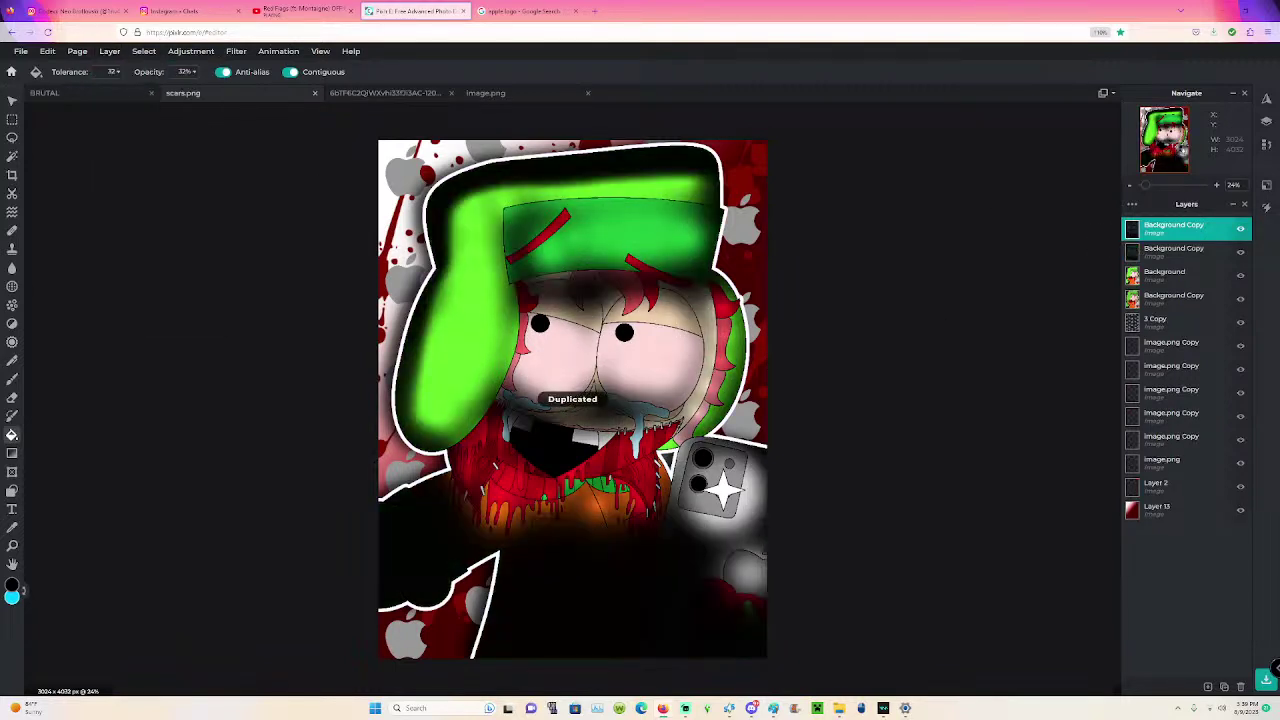
pyautogui.click(542, 373)
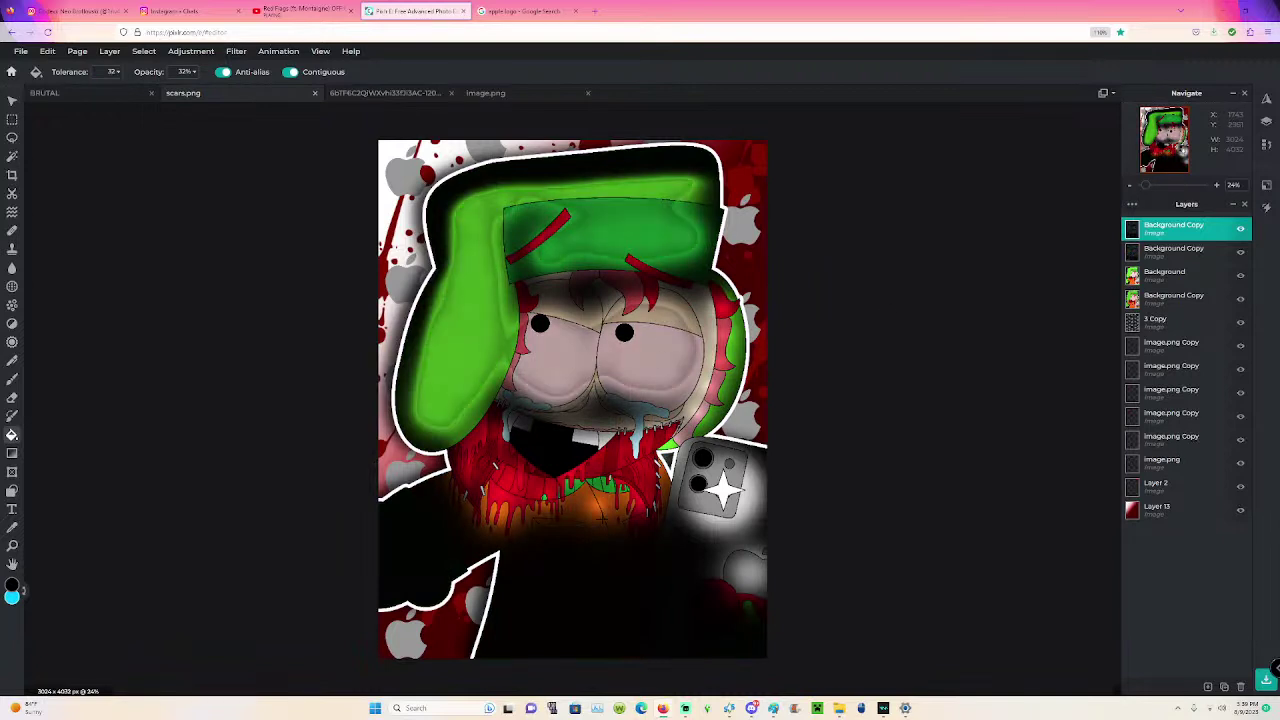
pyautogui.click(1170, 230)
pyautogui.moveTo(1104, 318)
pyautogui.mouseDown()
pyautogui.moveTo(1008, 328)
pyautogui.moveTo(1036, 333)
pyautogui.moveTo(1024, 330)
pyautogui.mouseUp()
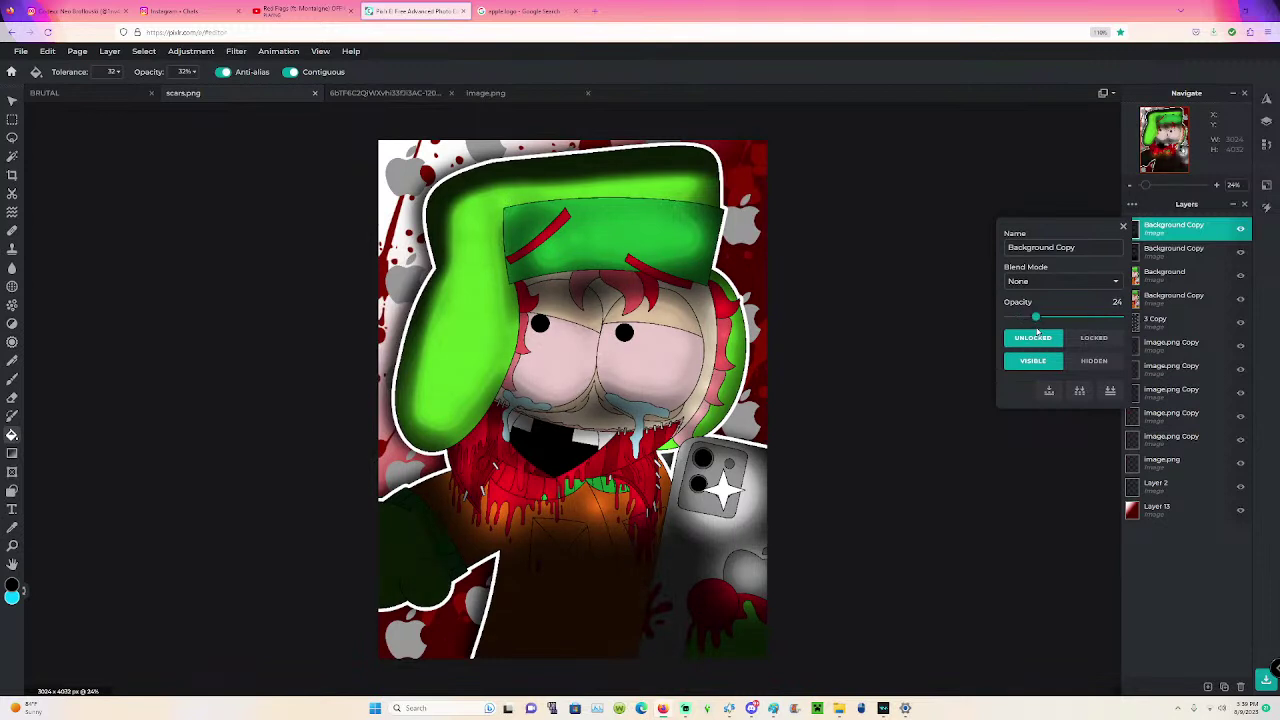
# Step: On the Background layer, fill-darken the right-side hair and the cheek area between eyes and mouth
pyautogui.click(1124, 228)
pyautogui.click(1165, 272)
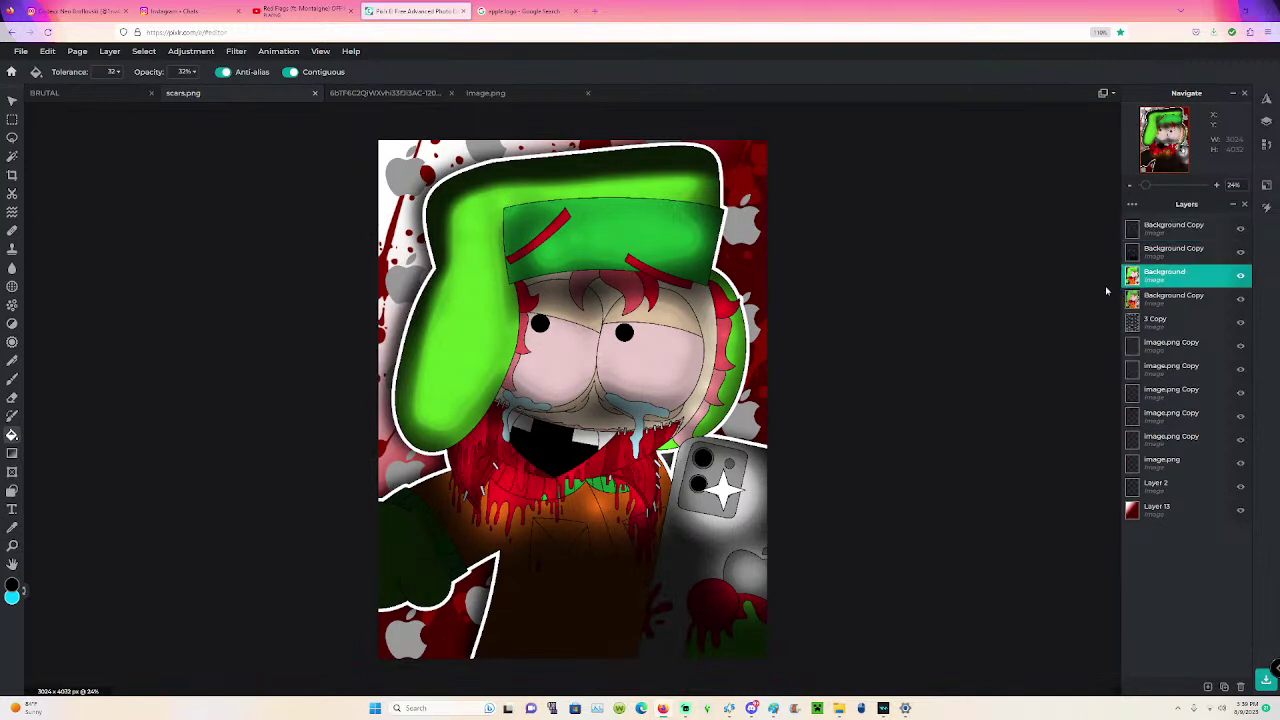
pyautogui.scroll(1, 573, 300)
pyautogui.click(554, 271)
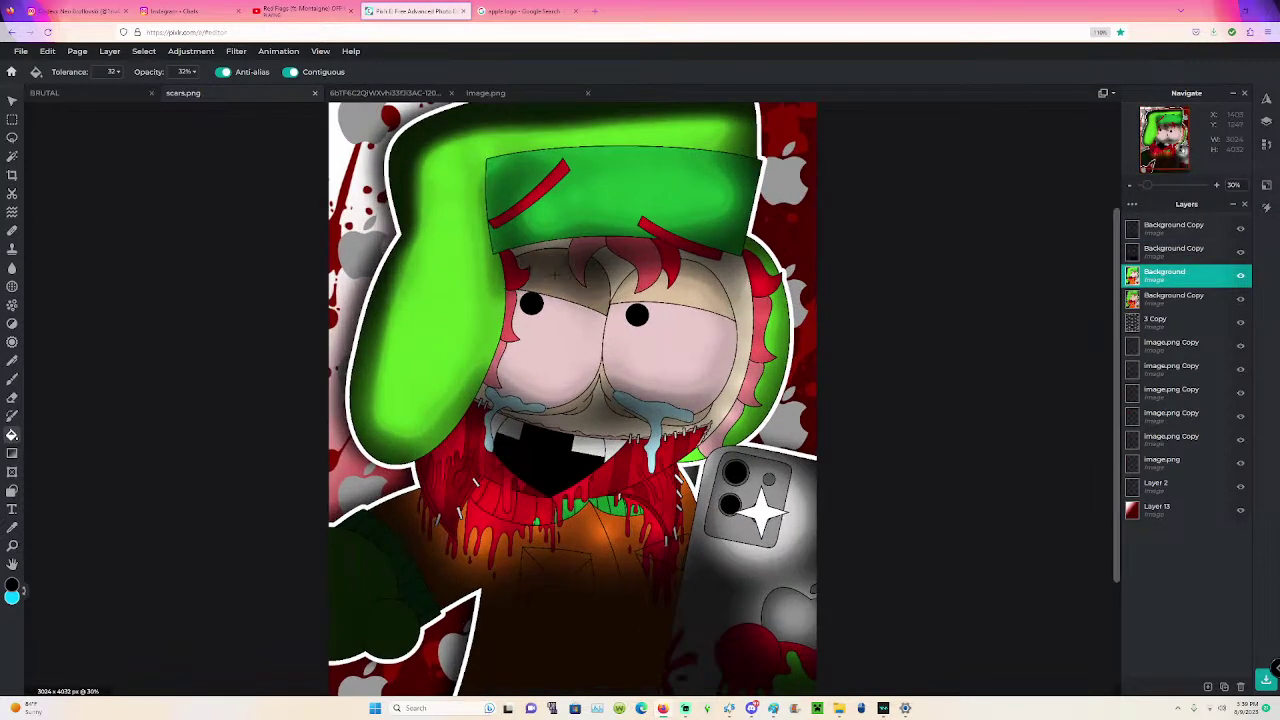
pyautogui.click(704, 289)
pyautogui.scroll(1, 640, 400)
pyautogui.click(590, 397)
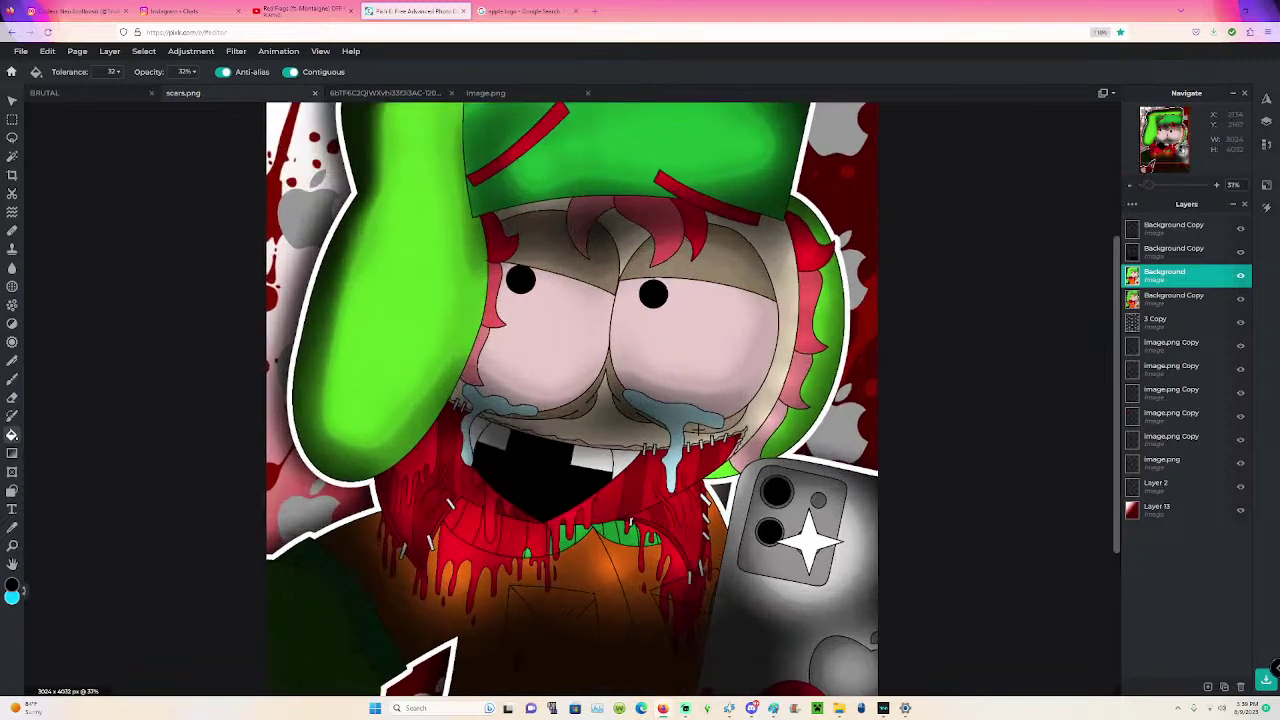
pyautogui.scroll(-4, 572, 399)
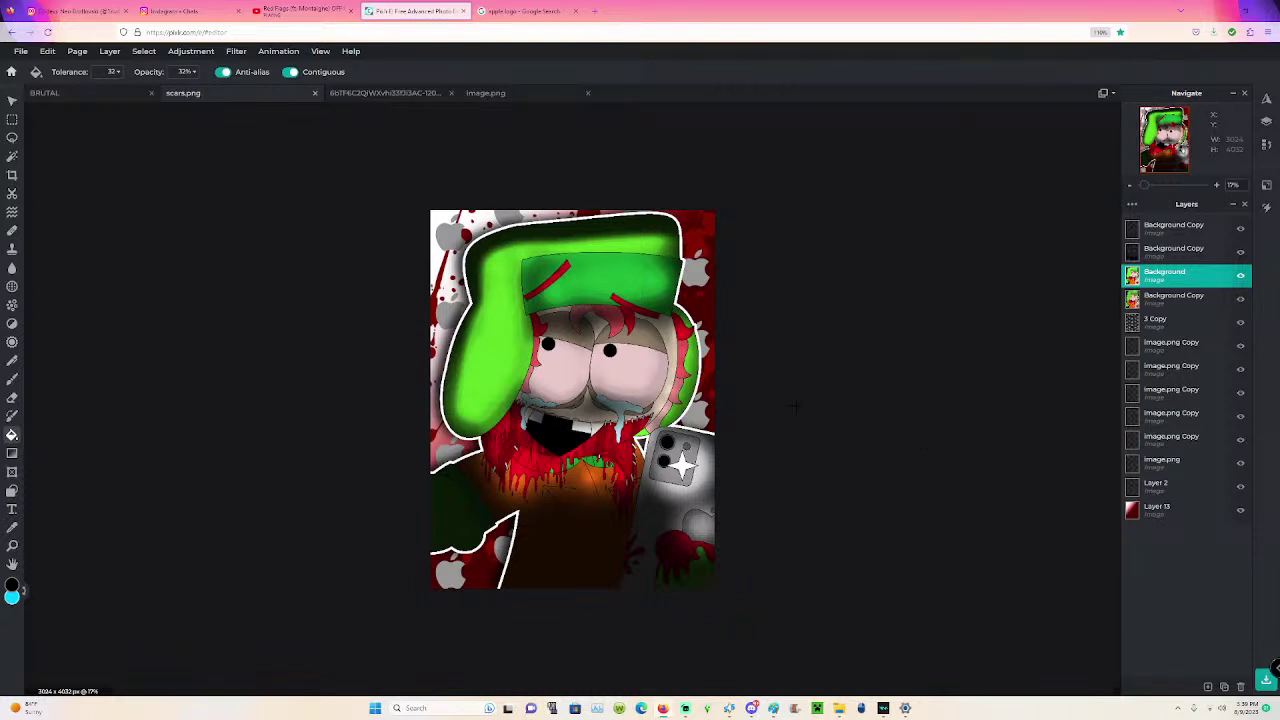
pyautogui.scroll(1, 990, 333)
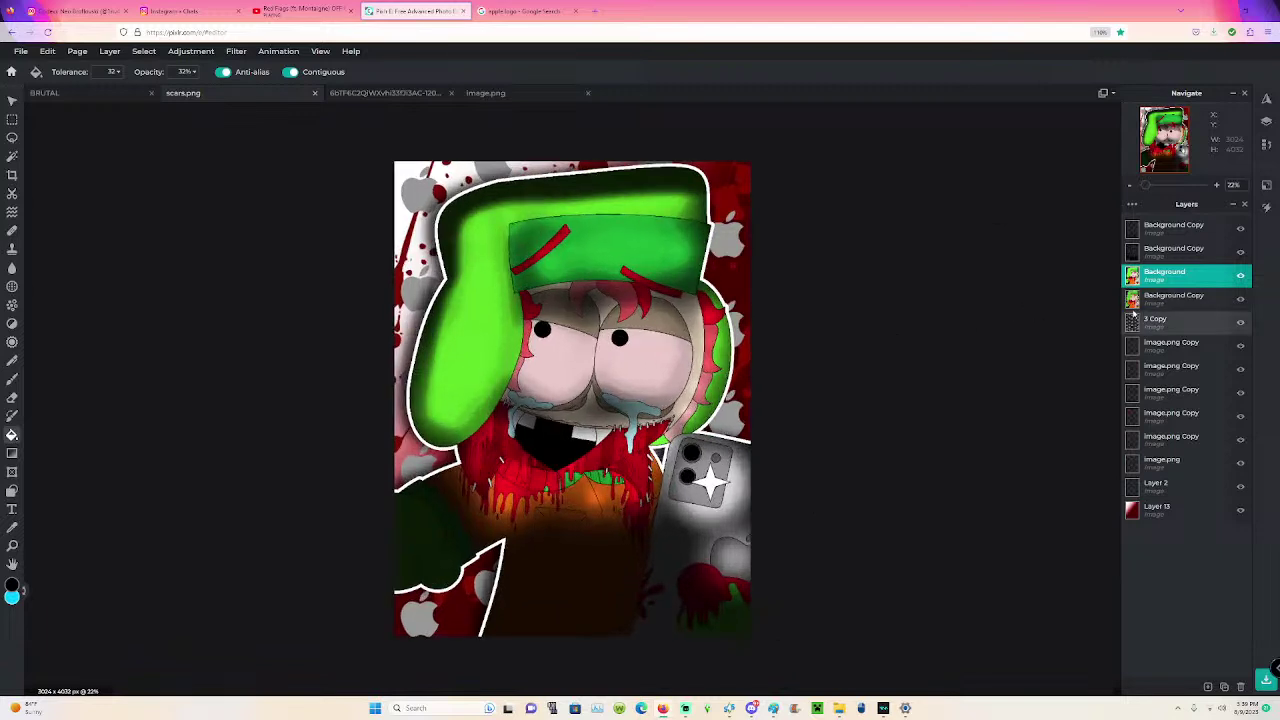
pyautogui.click(1164, 299)
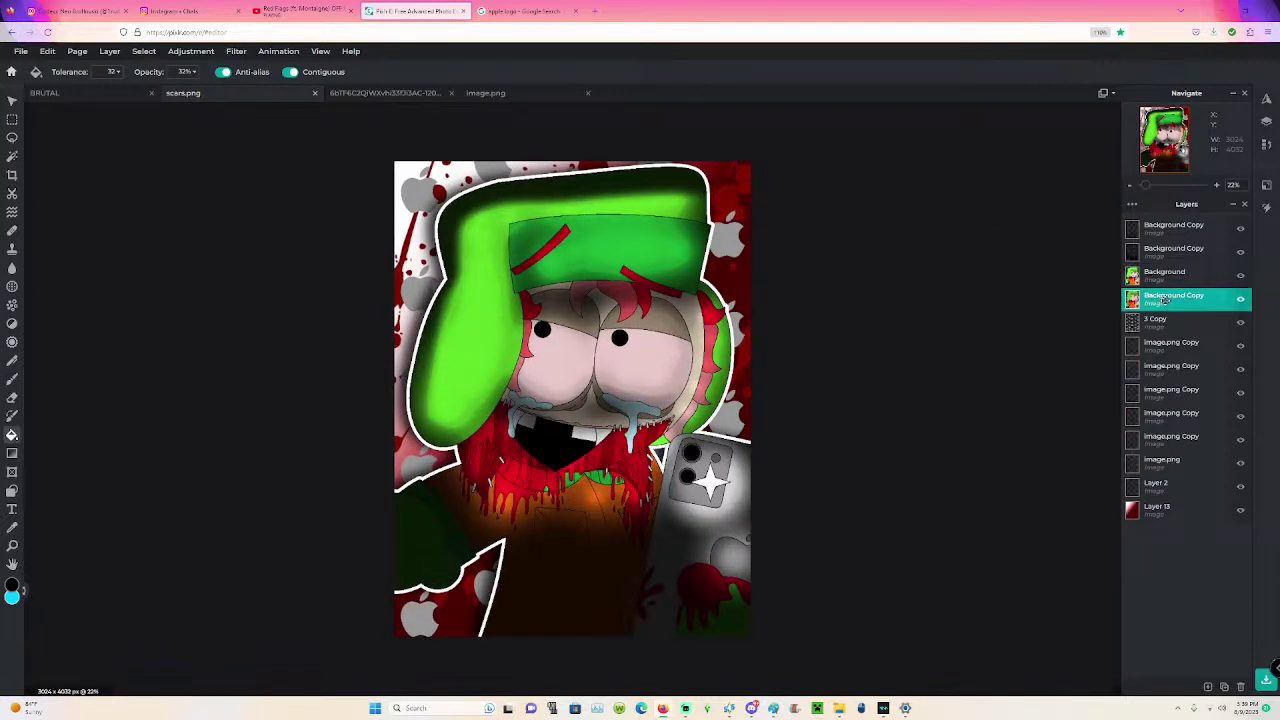
# Step: Set the top overlay layer's opacity back to 24 after briefly raising it to 55
pyautogui.click(12, 379)
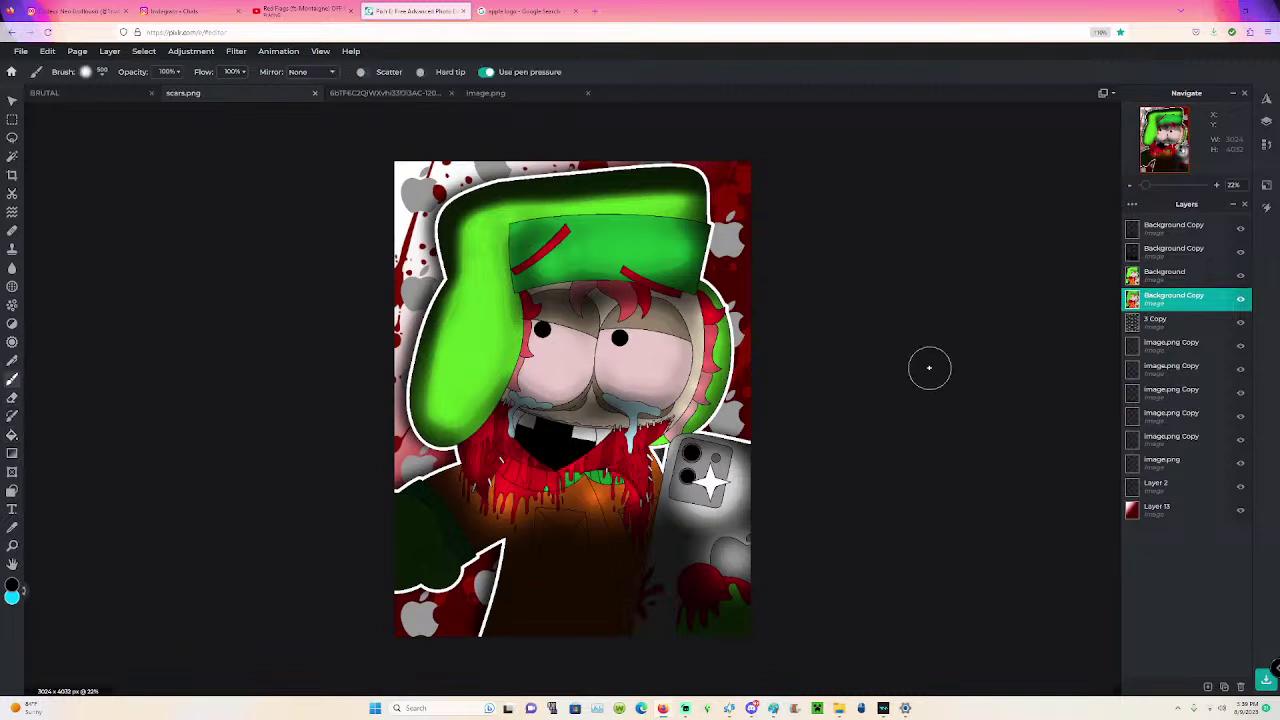
pyautogui.click(1174, 249)
pyautogui.click(1174, 249)
pyautogui.moveTo(1118, 341); pyautogui.dragTo(1056, 322)
pyautogui.click(1174, 226)
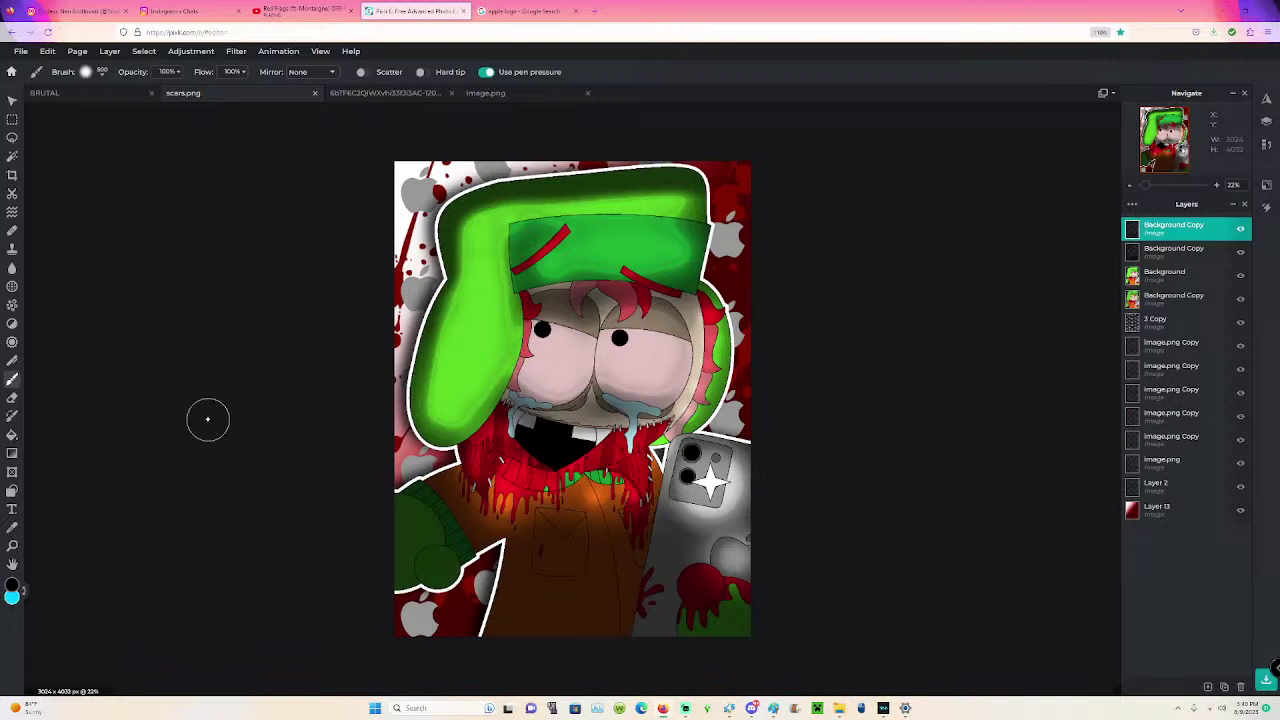
# Step: Erase the dark overlay from Kyle's lower jacket and the phone's lower part
pyautogui.click(13, 398)
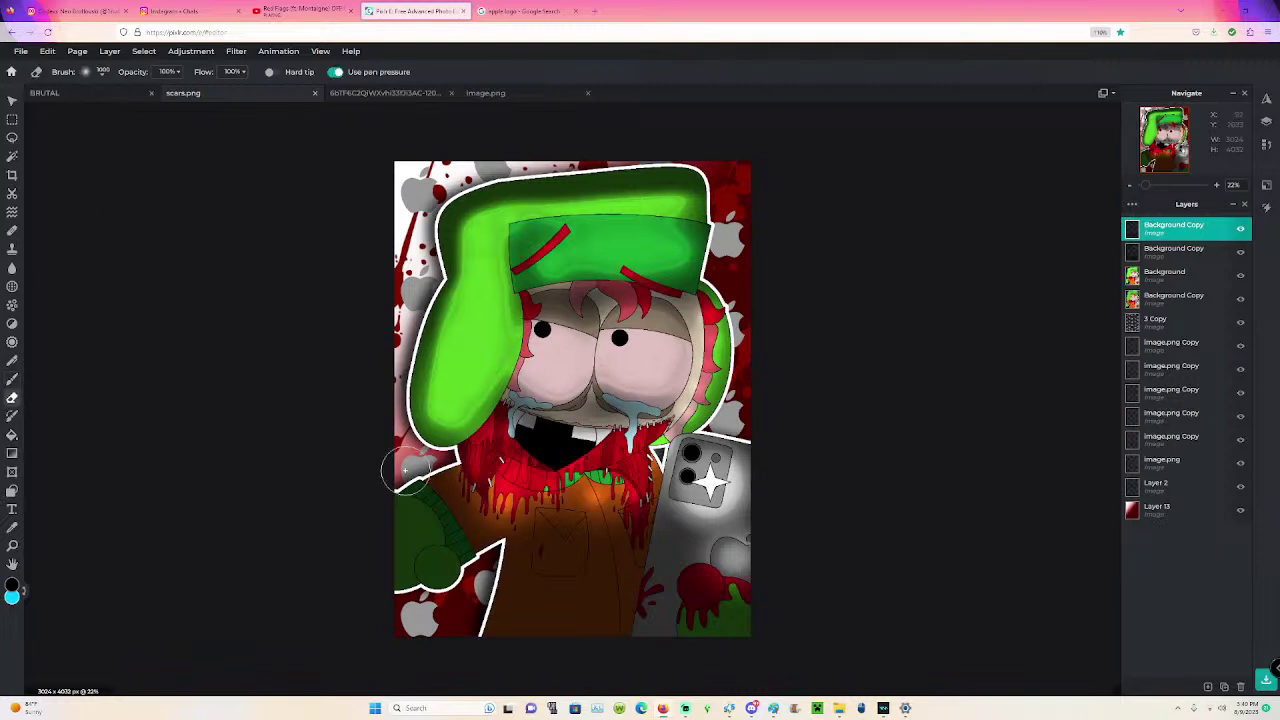
pyautogui.moveTo(593, 517)
pyautogui.mouseDown()
pyautogui.moveTo(562, 506)
pyautogui.moveTo(626, 517)
pyautogui.moveTo(555, 571)
pyautogui.moveTo(608, 534)
pyautogui.moveTo(612, 555)
pyautogui.moveTo(555, 607)
pyautogui.moveTo(534, 590)
pyautogui.moveTo(539, 552)
pyautogui.moveTo(605, 560)
pyautogui.moveTo(547, 528)
pyautogui.moveTo(419, 508)
pyautogui.moveTo(451, 501)
pyautogui.moveTo(429, 523)
pyautogui.mouseUp()
pyautogui.moveTo(705, 533)
pyautogui.mouseDown()
pyautogui.moveTo(649, 609)
pyautogui.moveTo(694, 583)
pyautogui.moveTo(706, 617)
pyautogui.mouseUp()
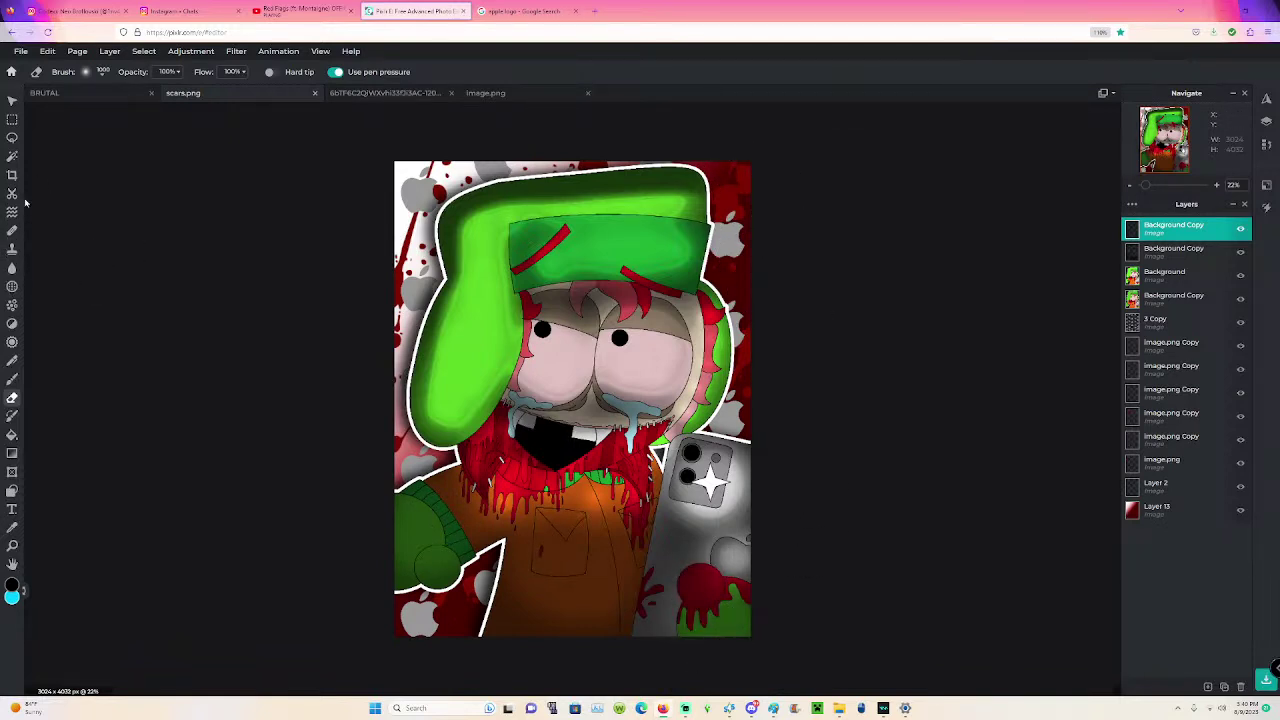
pyautogui.click(12, 156)
pyautogui.click(1173, 297)
# Step: Magic-wand the area around the figure outline and clear it from the top overlay layer
pyautogui.click(1165, 273)
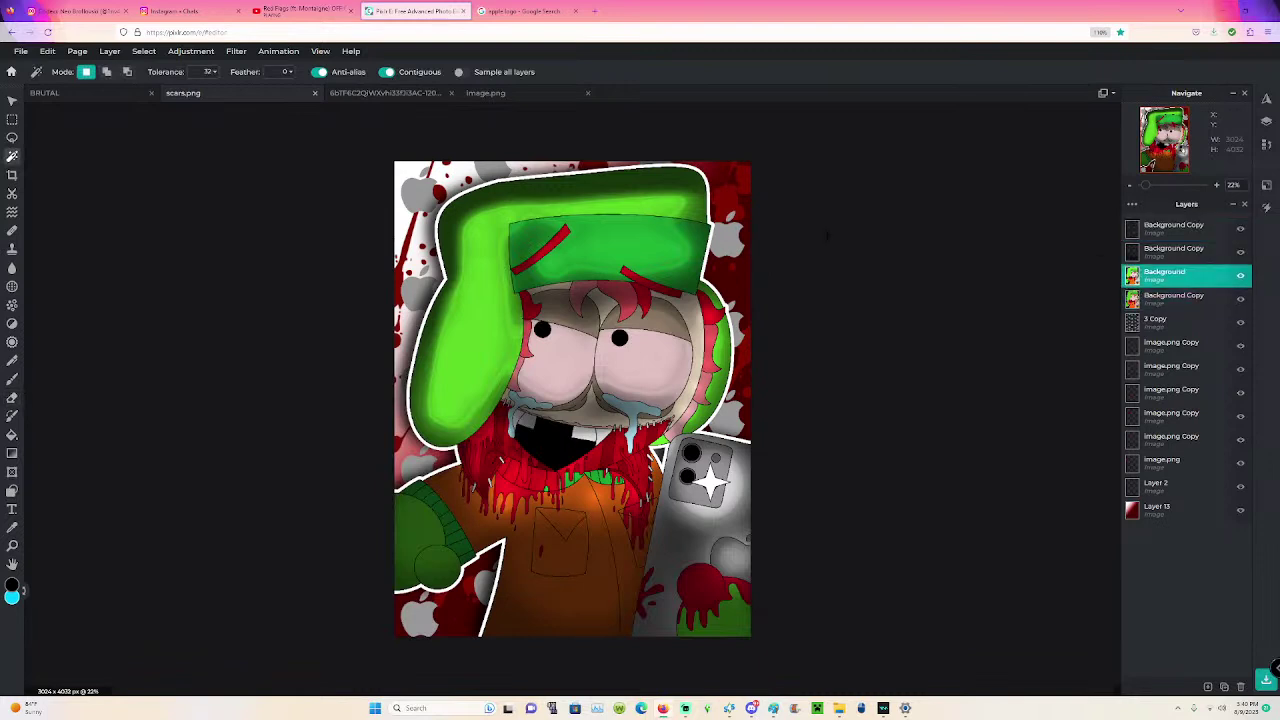
pyautogui.click(730, 236)
pyautogui.click(1173, 228)
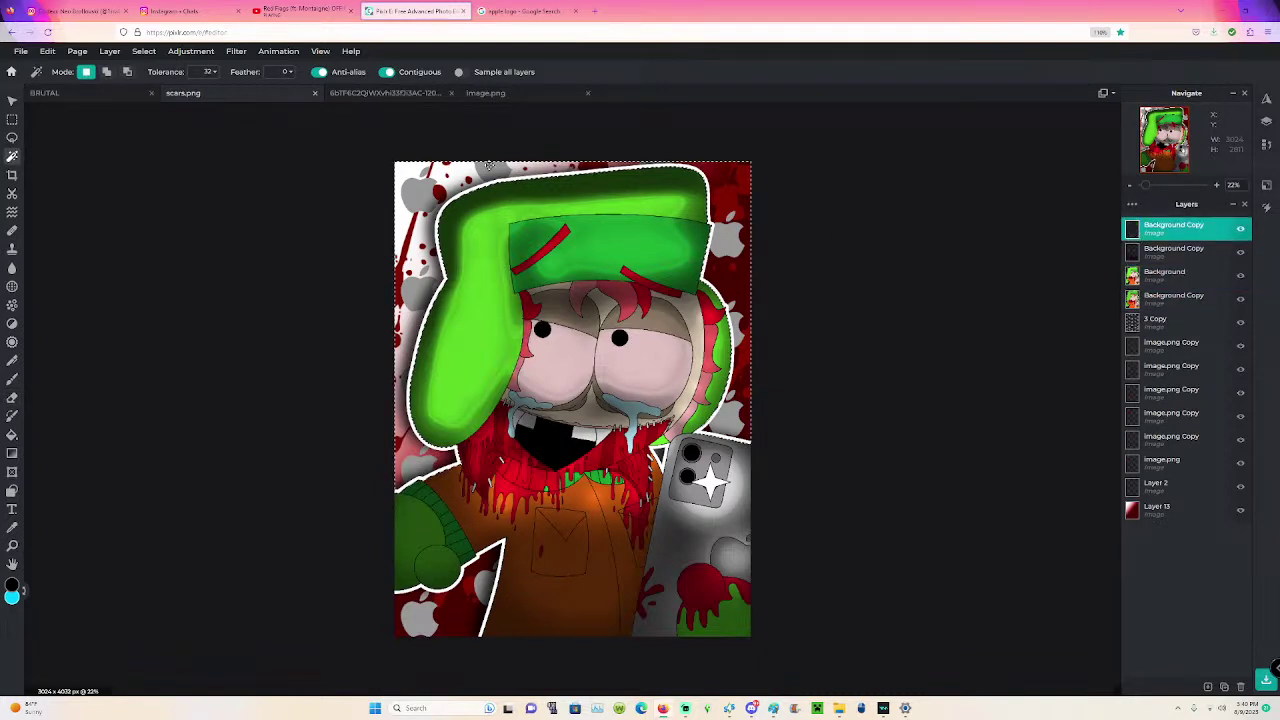
pyautogui.click(47, 51)
pyautogui.click(60, 132)
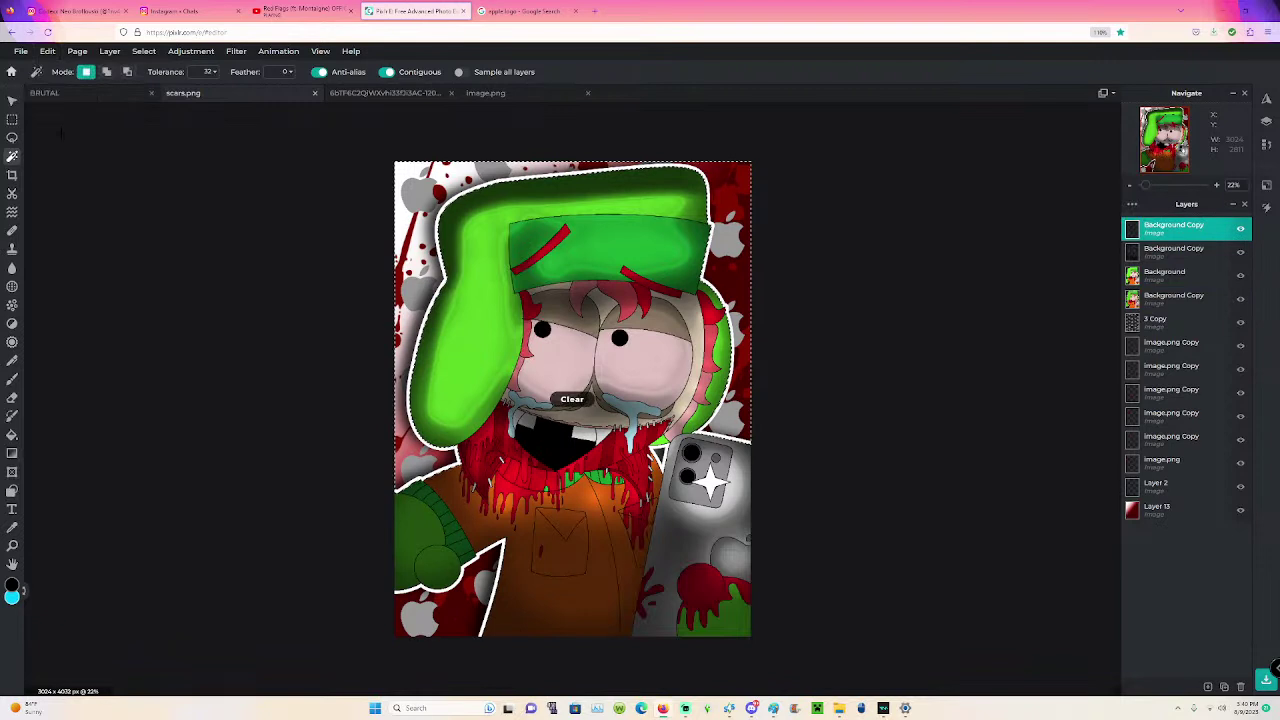
pyautogui.click(12, 119)
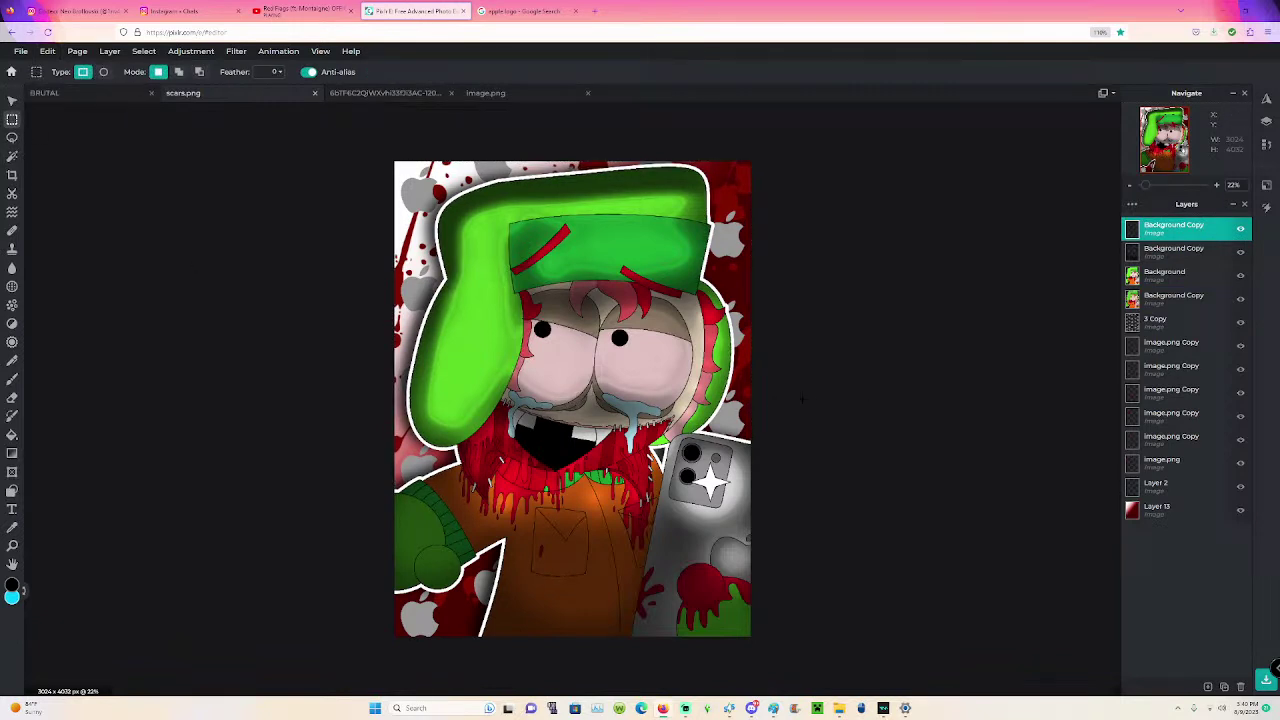
# Step: Add a new empty layer above Background and set the paint colour to red
pyautogui.scroll(1, 811, 397)
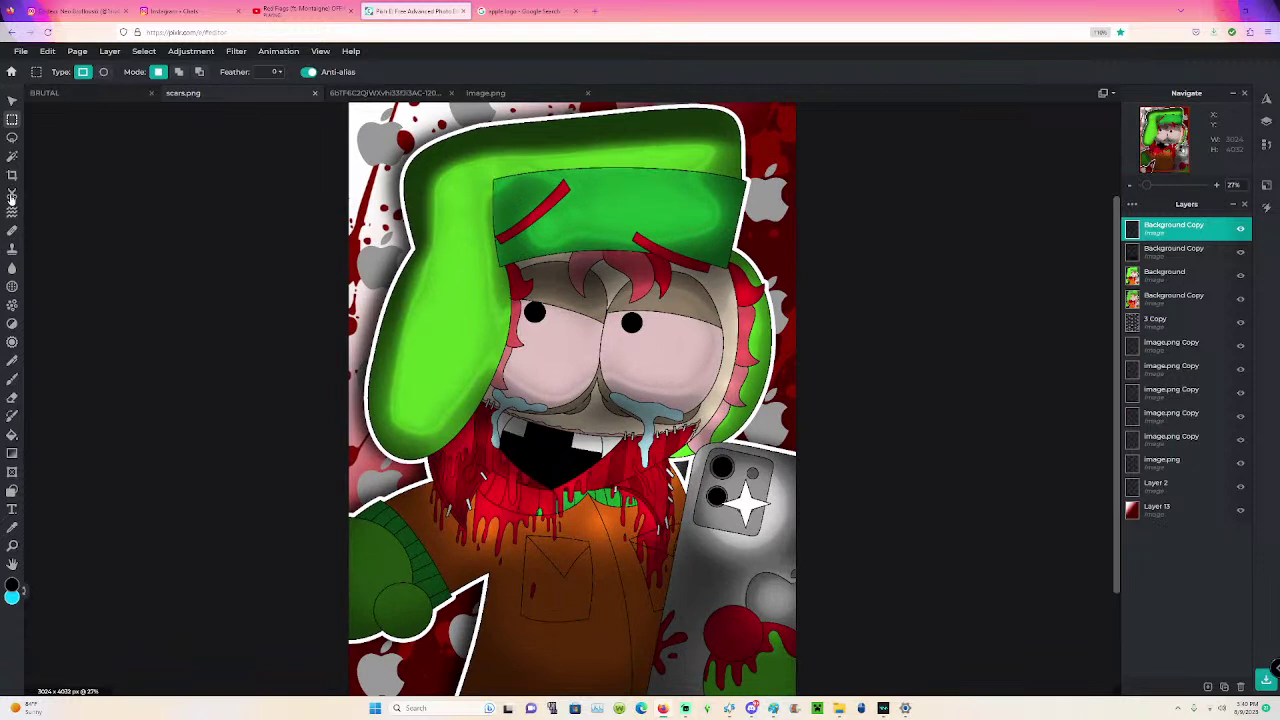
pyautogui.click(12, 156)
pyautogui.click(1172, 295)
pyautogui.click(1165, 271)
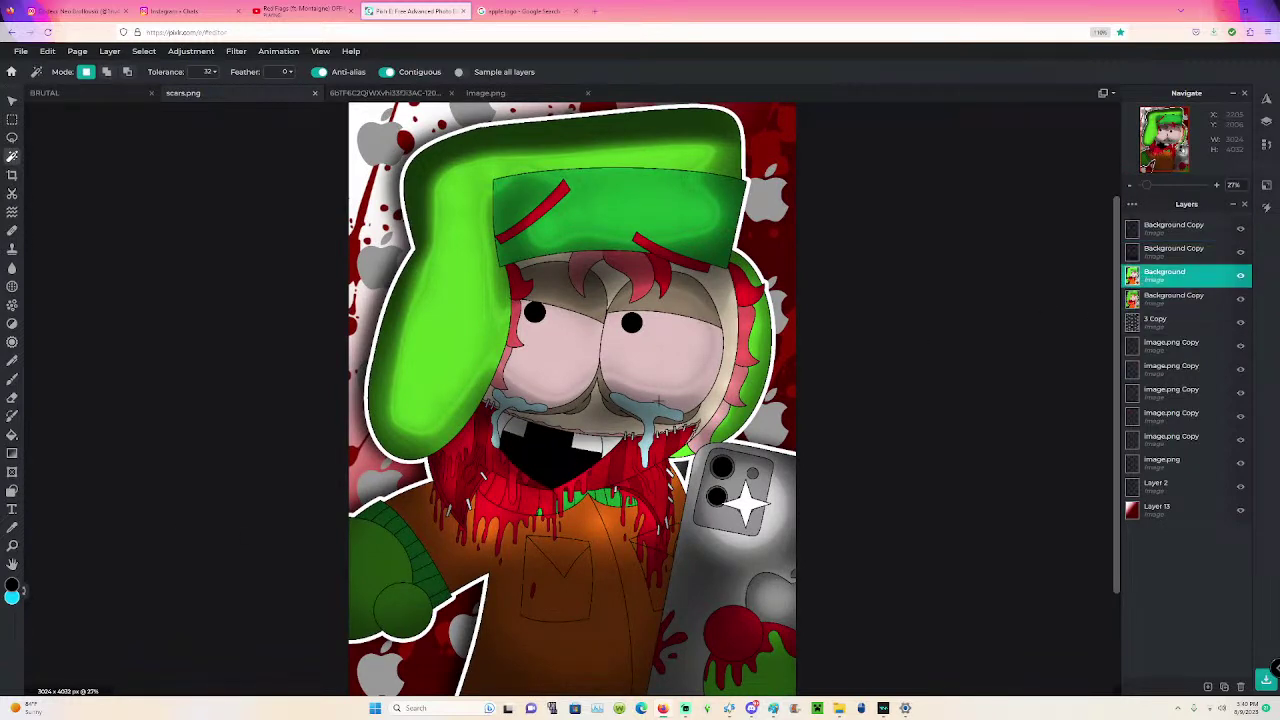
pyautogui.click(110, 51)
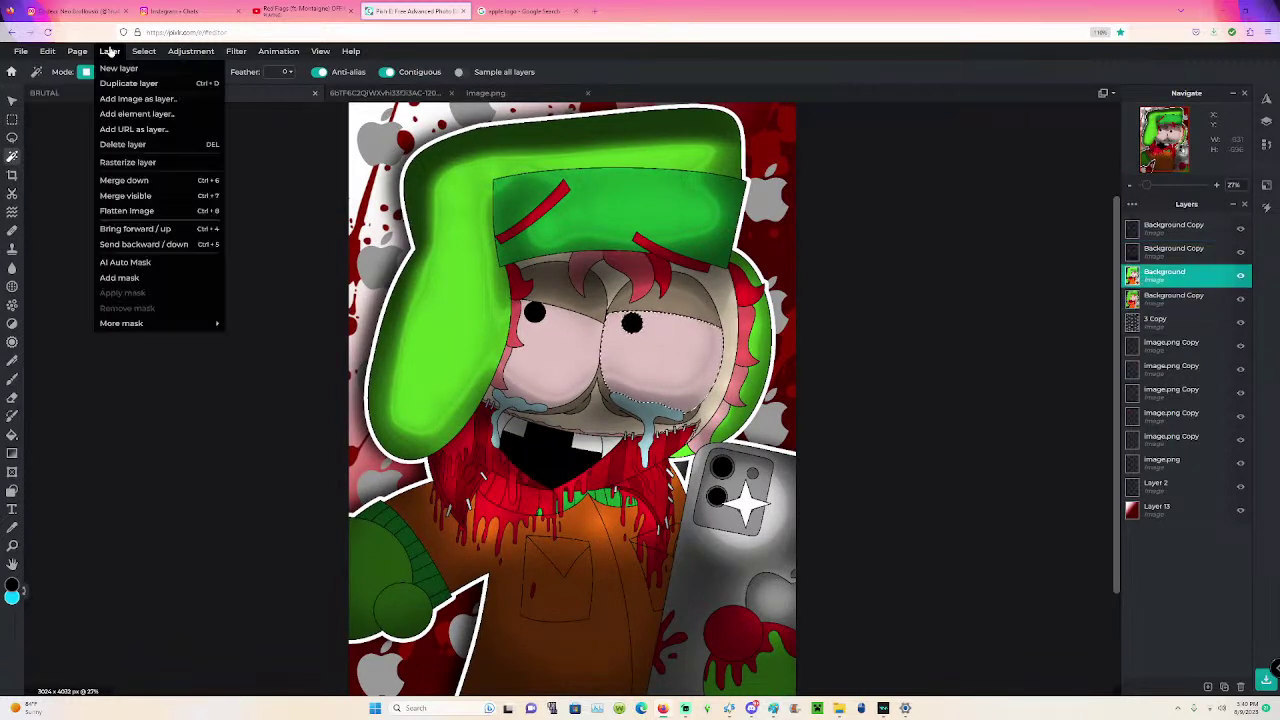
pyautogui.click(112, 66)
pyautogui.click(12, 585)
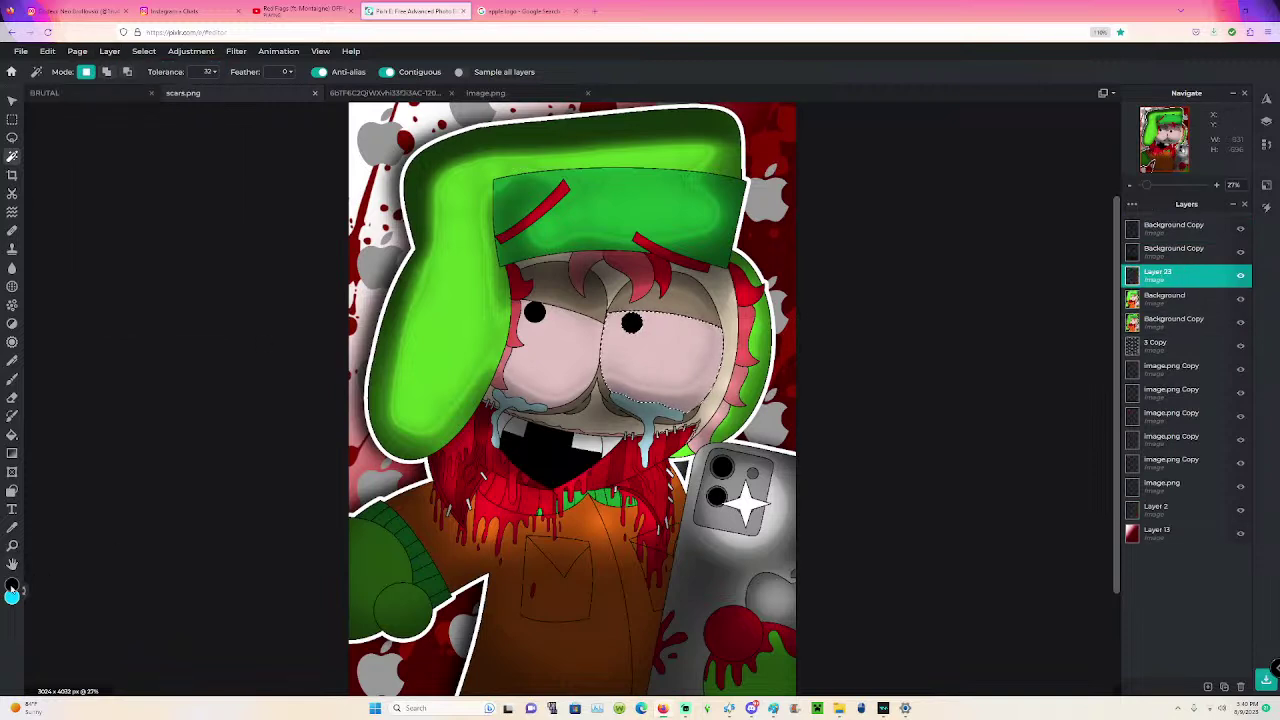
pyautogui.click(865, 335)
pyautogui.click(960, 498)
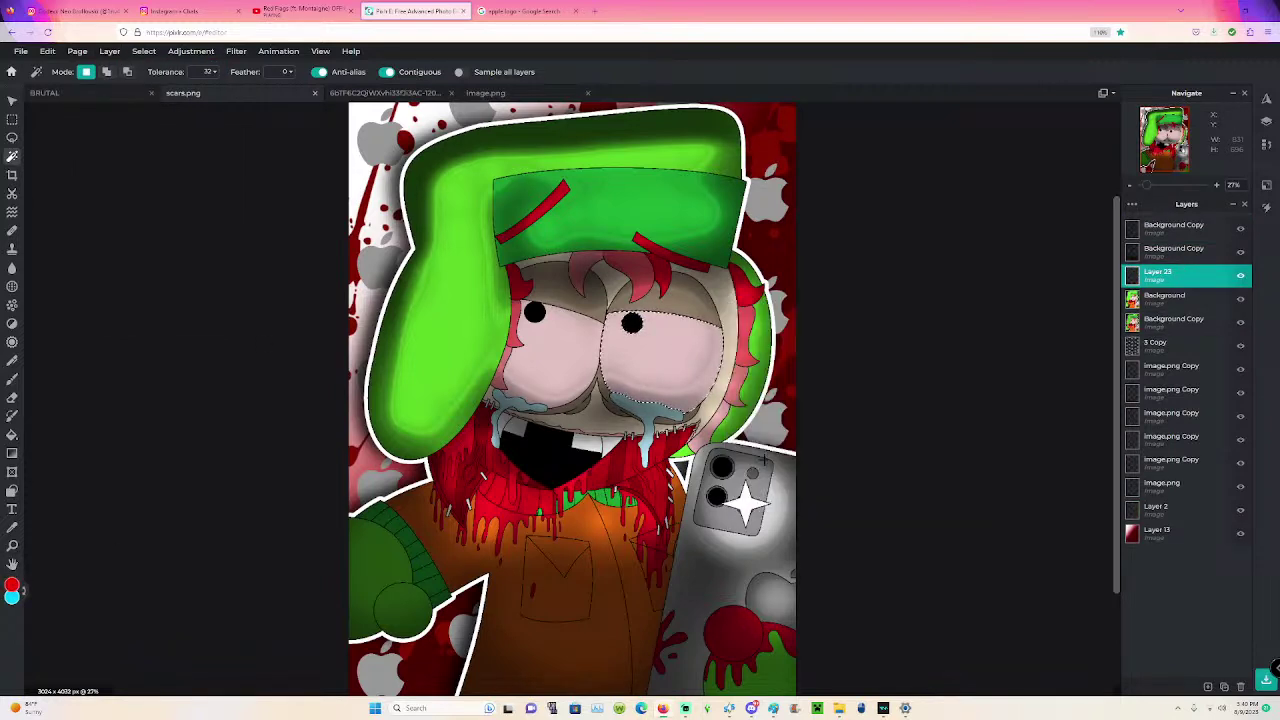
# Step: Brush red along the right eye's right edge and lower Layer 23 opacity to 58
pyautogui.click(12, 378)
pyautogui.scroll(2, 573, 465)
pyautogui.moveTo(782, 240)
pyautogui.mouseDown()
pyautogui.moveTo(798, 345)
pyautogui.moveTo(753, 400)
pyautogui.moveTo(664, 425)
pyautogui.mouseUp()
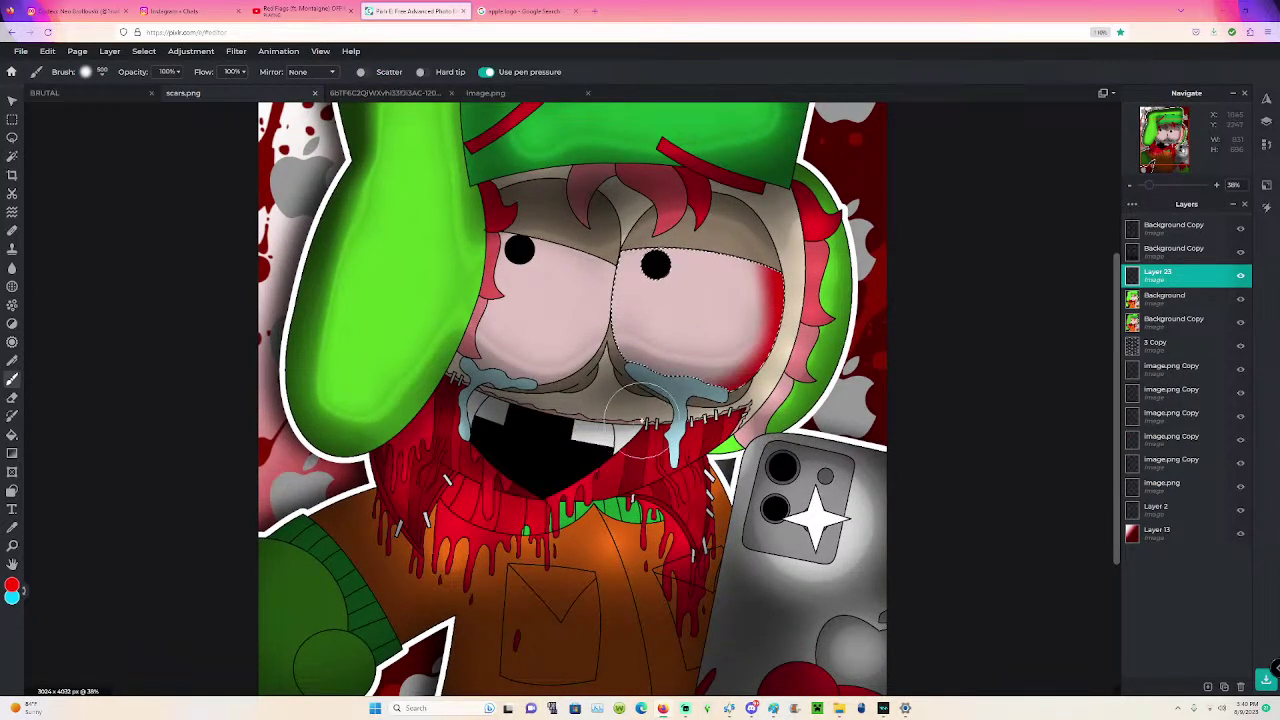
pyautogui.click(1165, 275)
pyautogui.click(1074, 364)
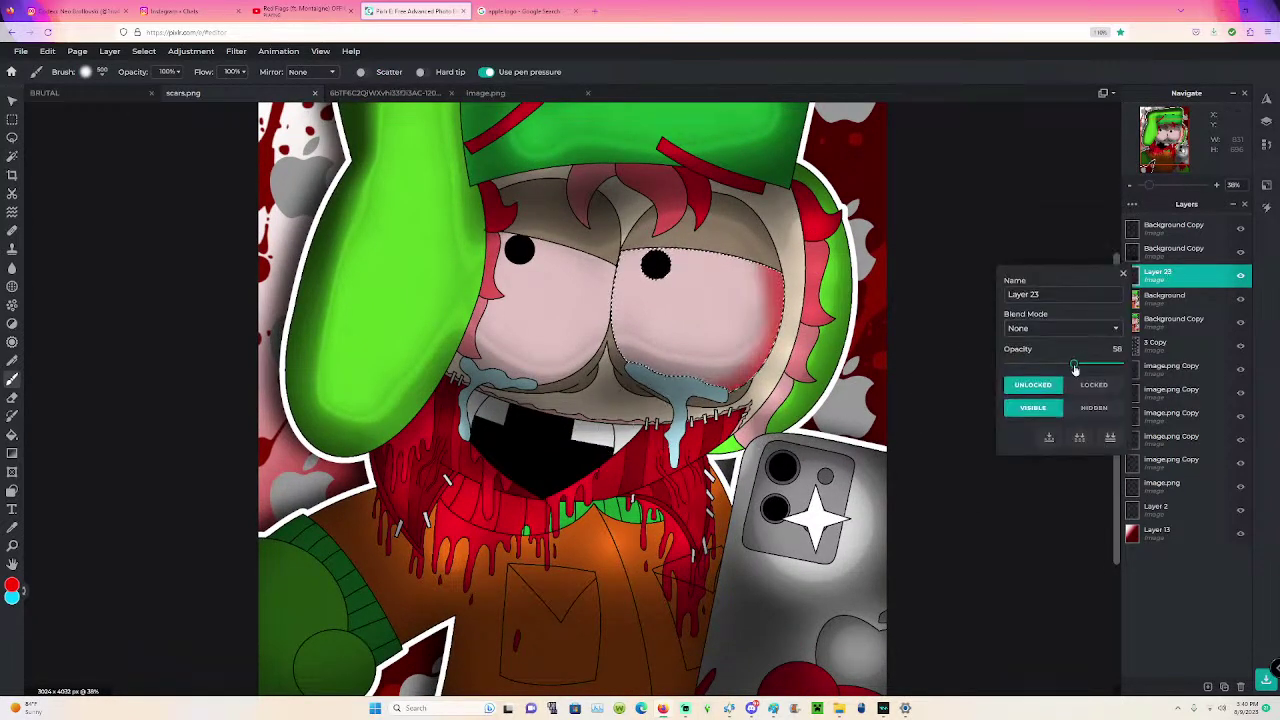
# Step: Select the left cheek and try red shading along its bottom, then undo it
pyautogui.press('w')
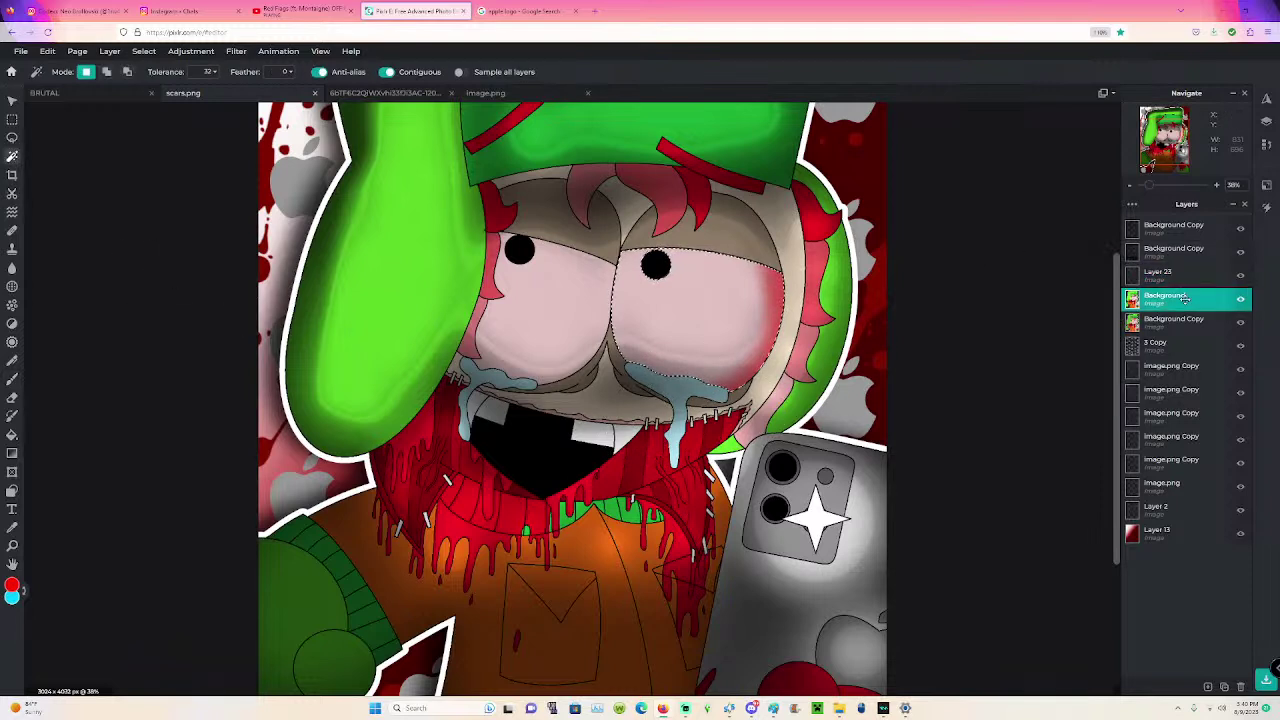
pyautogui.click(591, 306)
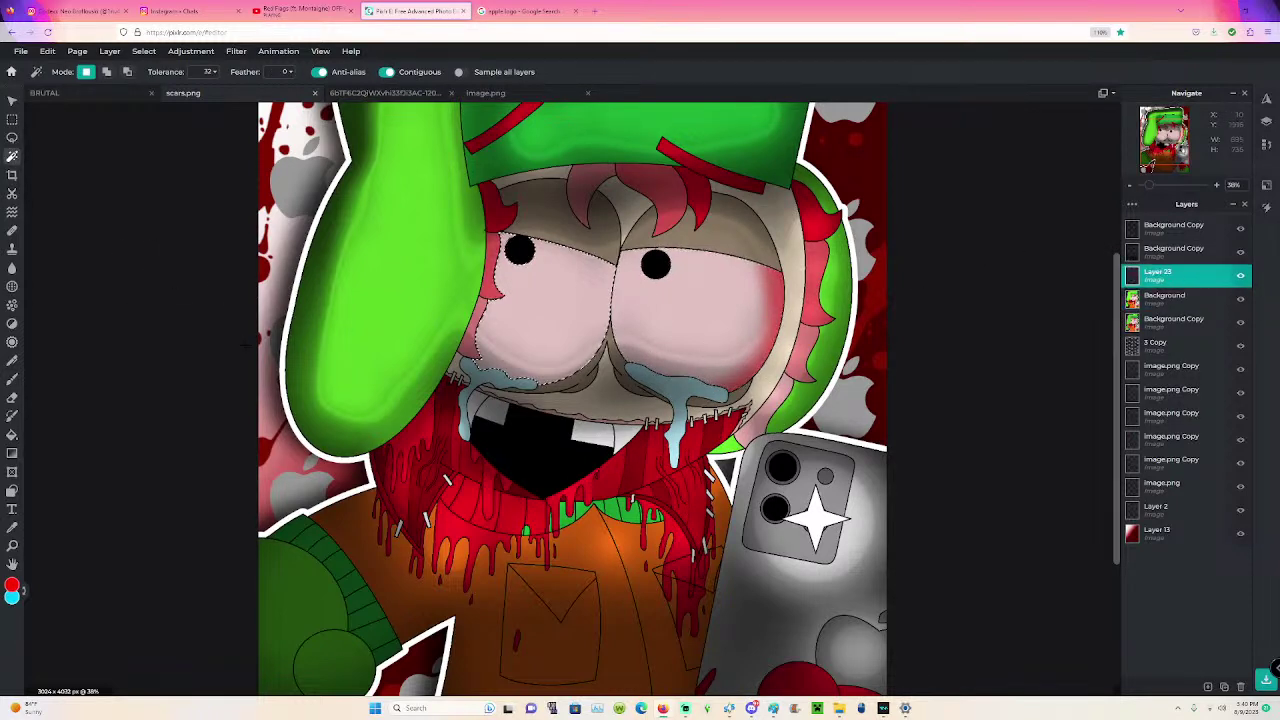
pyautogui.click(12, 378)
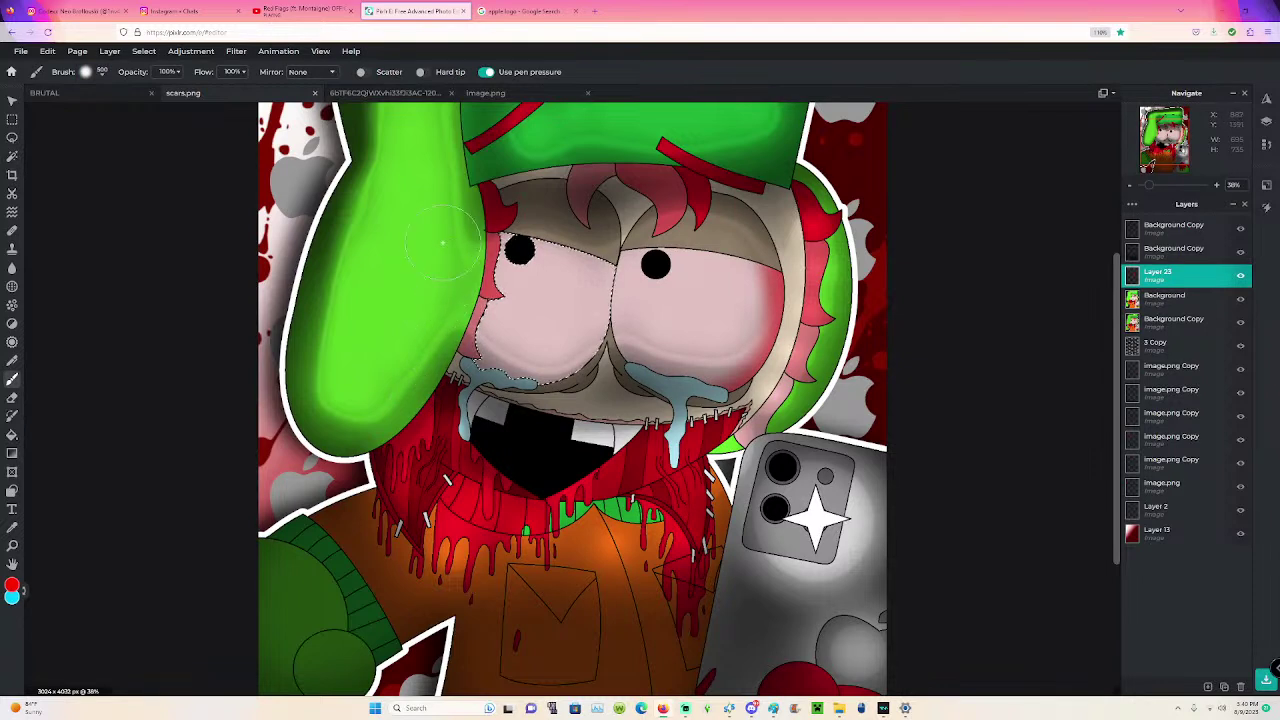
pyautogui.moveTo(460, 350)
pyautogui.mouseDown()
pyautogui.moveTo(549, 400)
pyautogui.moveTo(597, 391)
pyautogui.moveTo(650, 355)
pyautogui.mouseUp()
pyautogui.hotkey('ctrl', 'z')
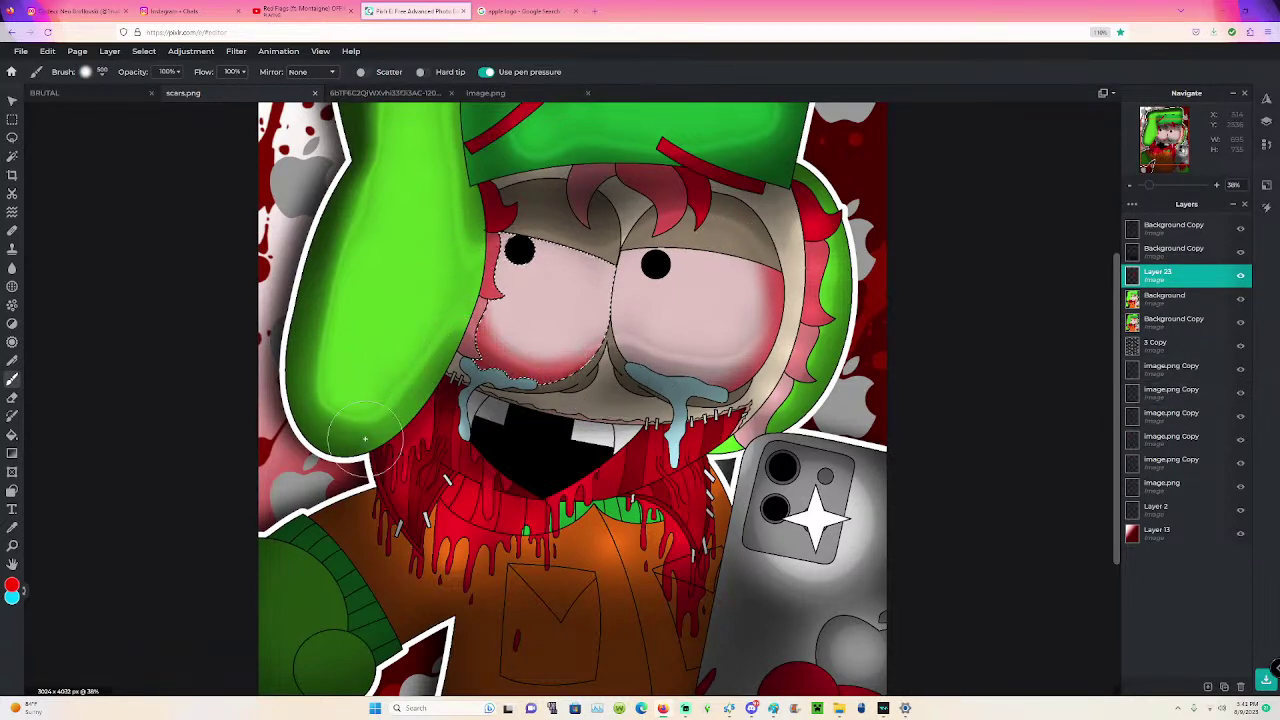
# Step: Select the forehead beneath the hat, paint it black, then undo the black shading
pyautogui.click(12, 156)
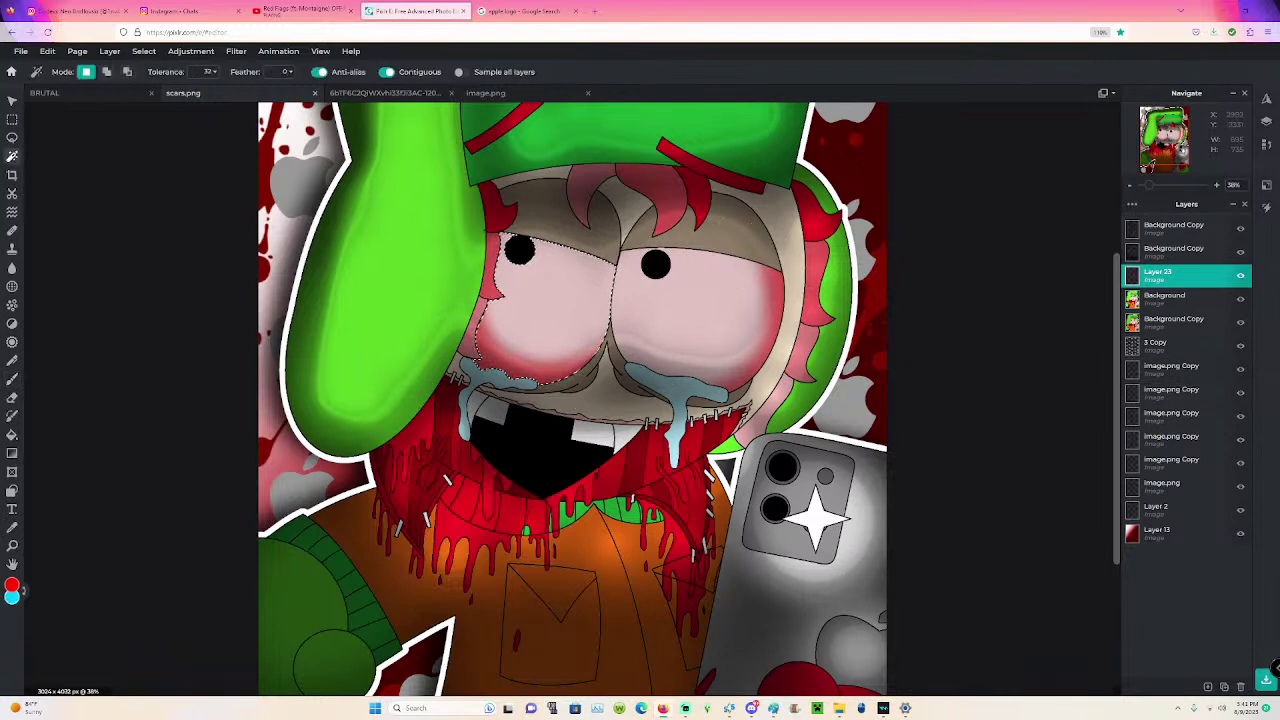
pyautogui.click(1165, 296)
pyautogui.click(731, 230)
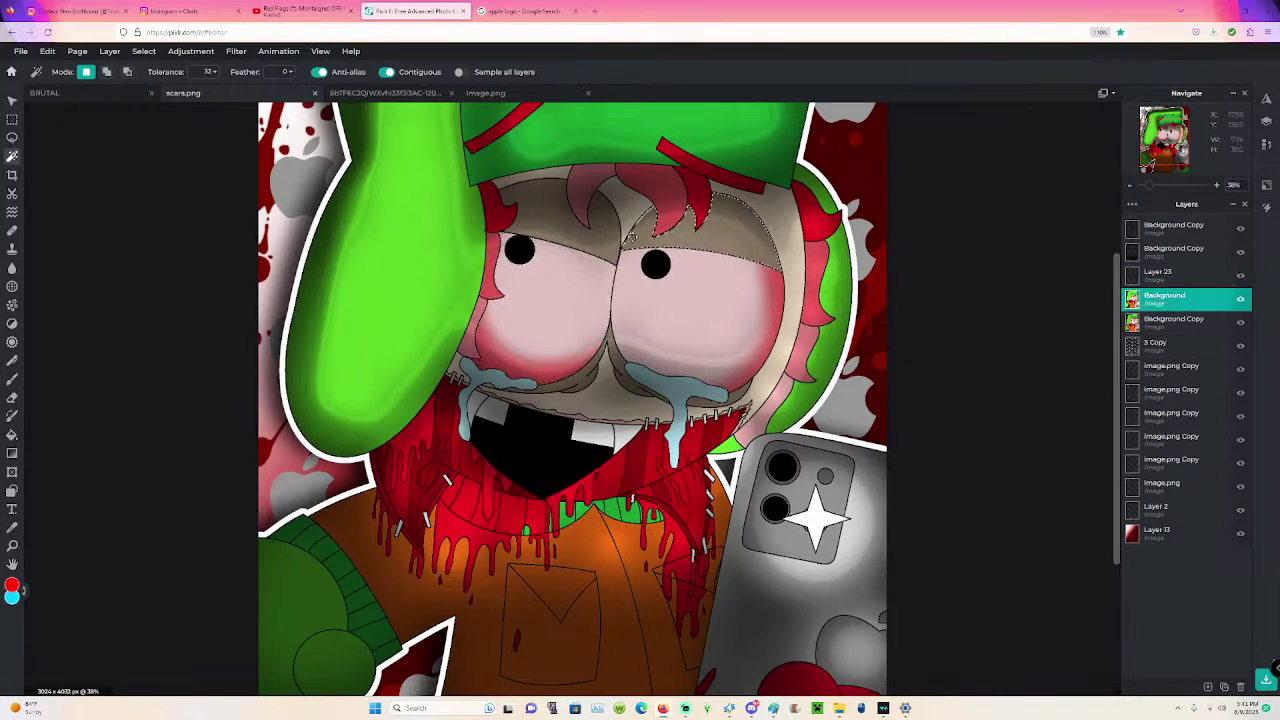
pyautogui.click(11, 586)
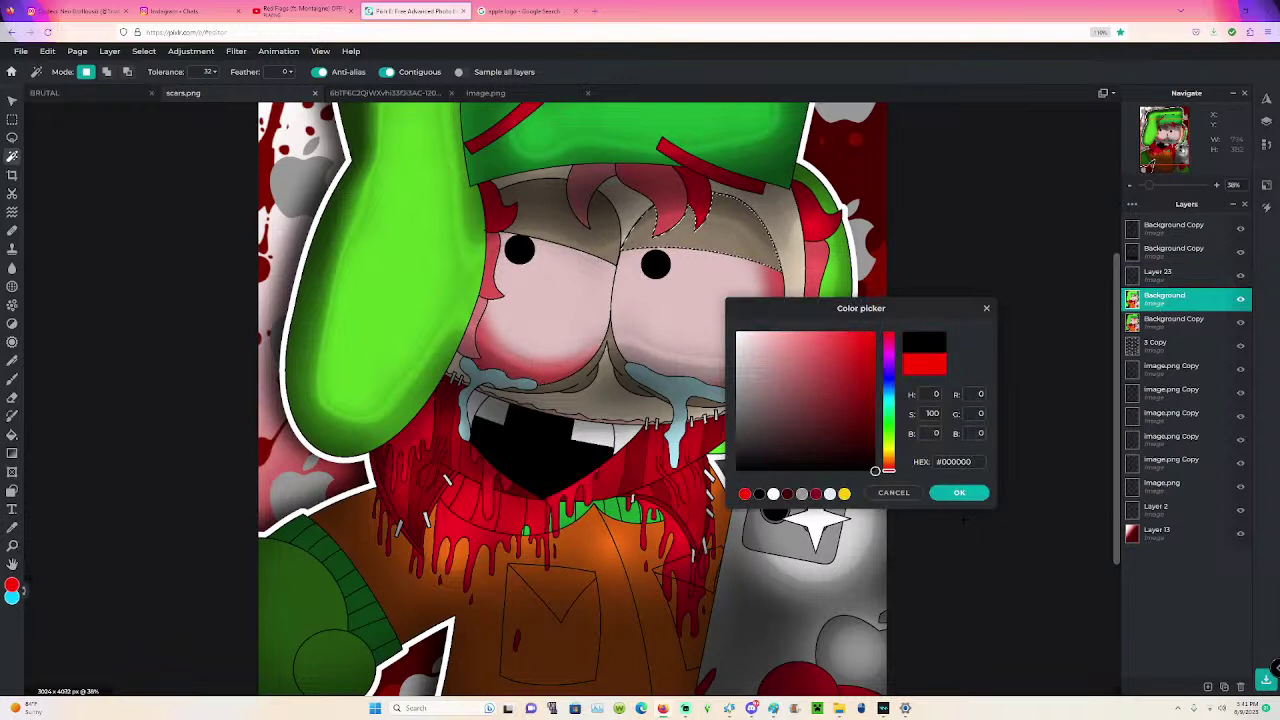
pyautogui.click(970, 497)
pyautogui.click(12, 379)
pyautogui.moveTo(621, 196)
pyautogui.mouseDown()
pyautogui.moveTo(770, 212)
pyautogui.moveTo(858, 240)
pyautogui.mouseUp()
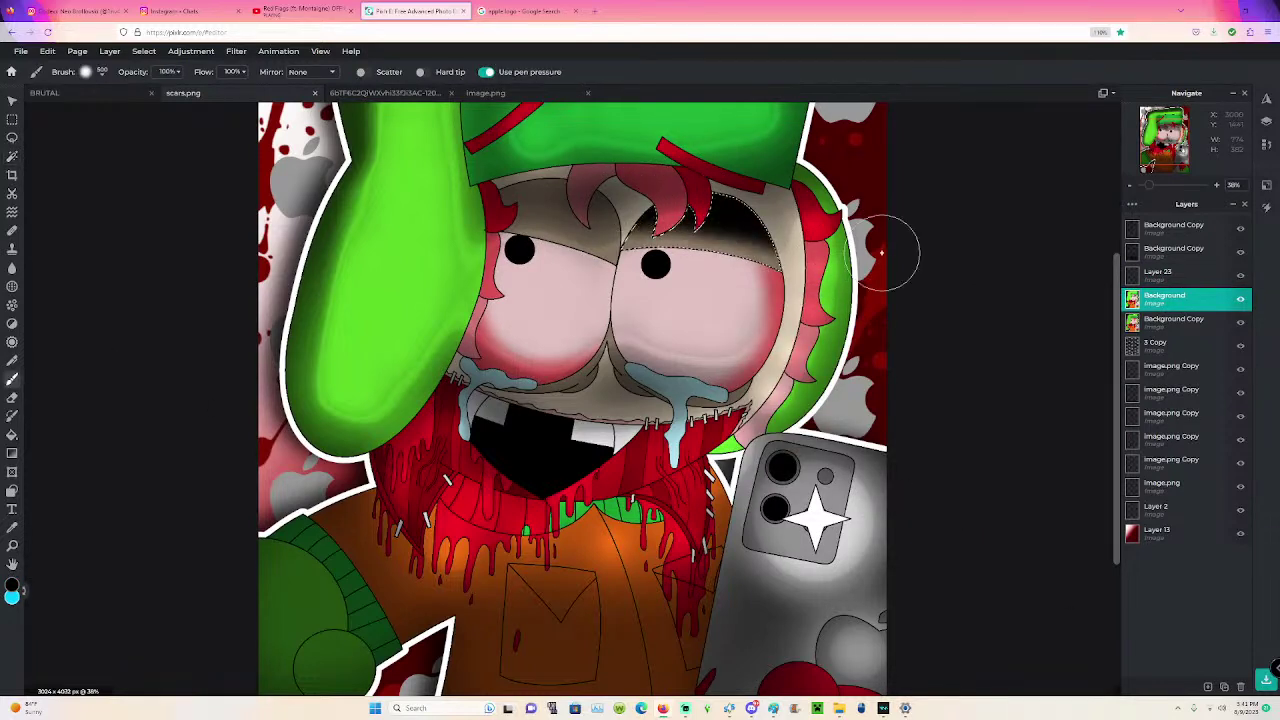
pyautogui.click(12, 156)
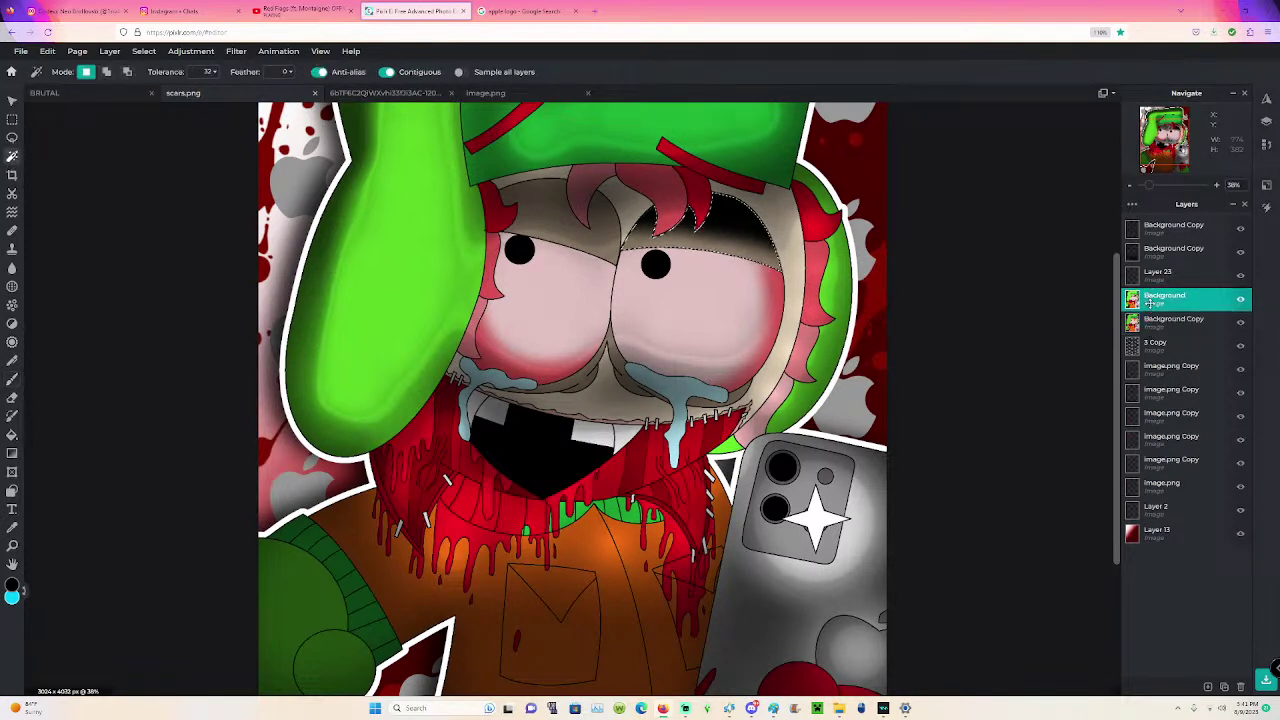
pyautogui.hotkey('ctrl', 'z')
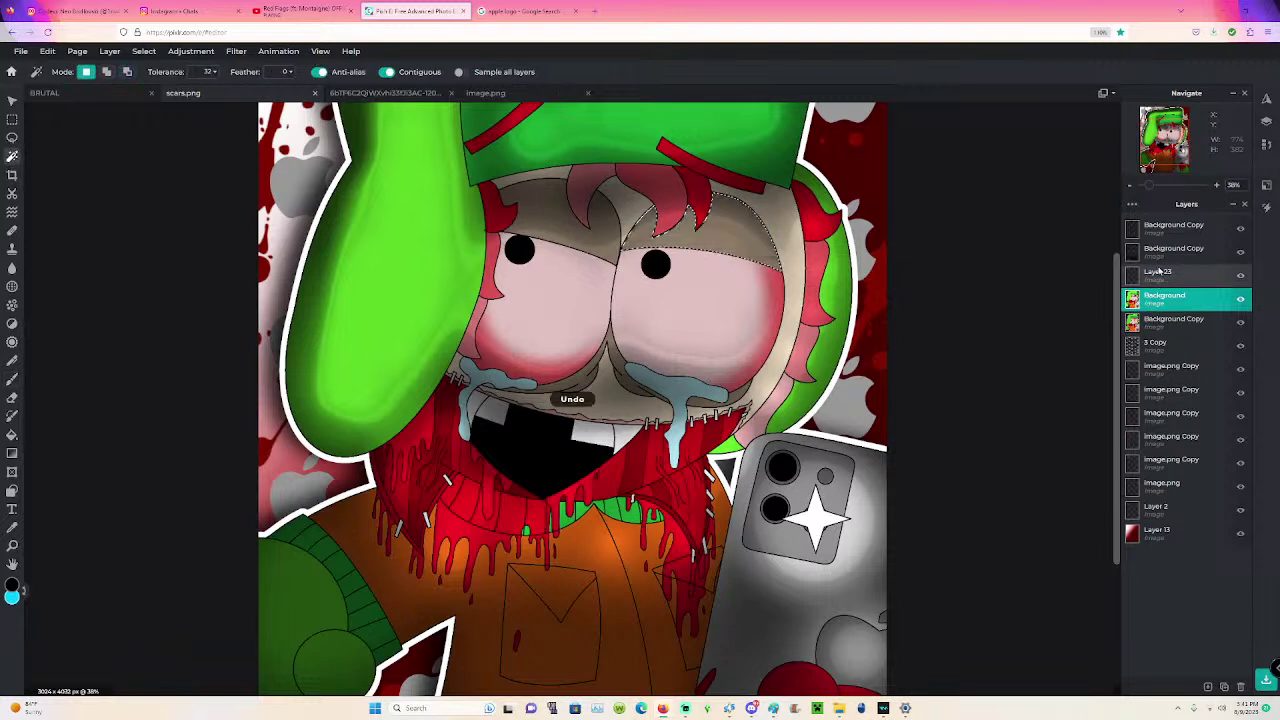
# Step: Select the left tan forehead area on Background and ready the Brush on Layer 23
pyautogui.click(13, 380)
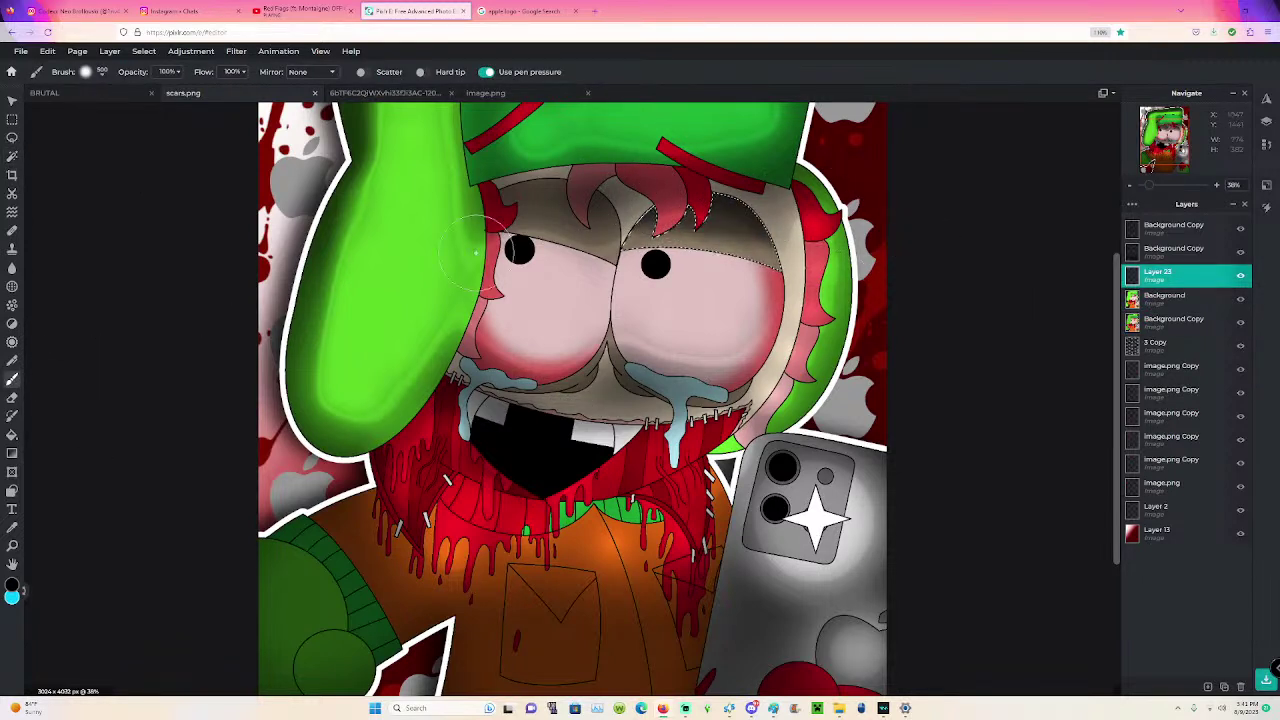
pyautogui.click(12, 156)
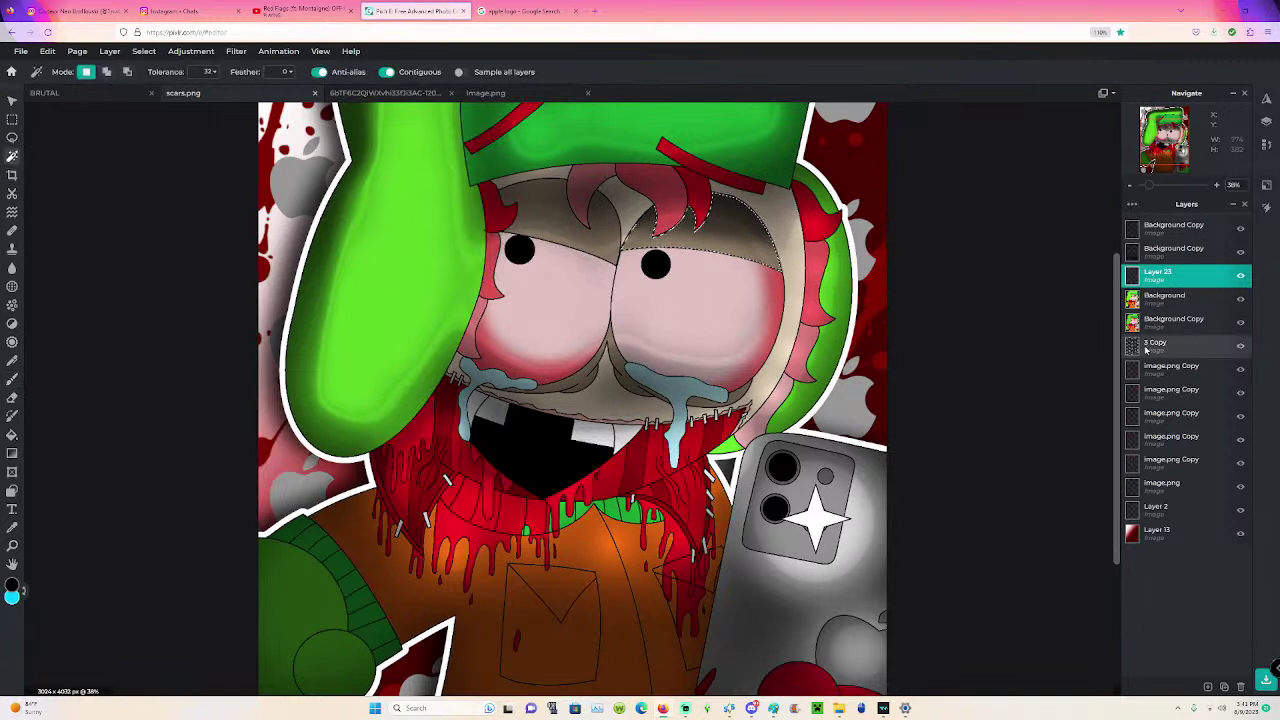
pyautogui.click(1137, 298)
pyautogui.click(562, 232)
pyautogui.click(1155, 272)
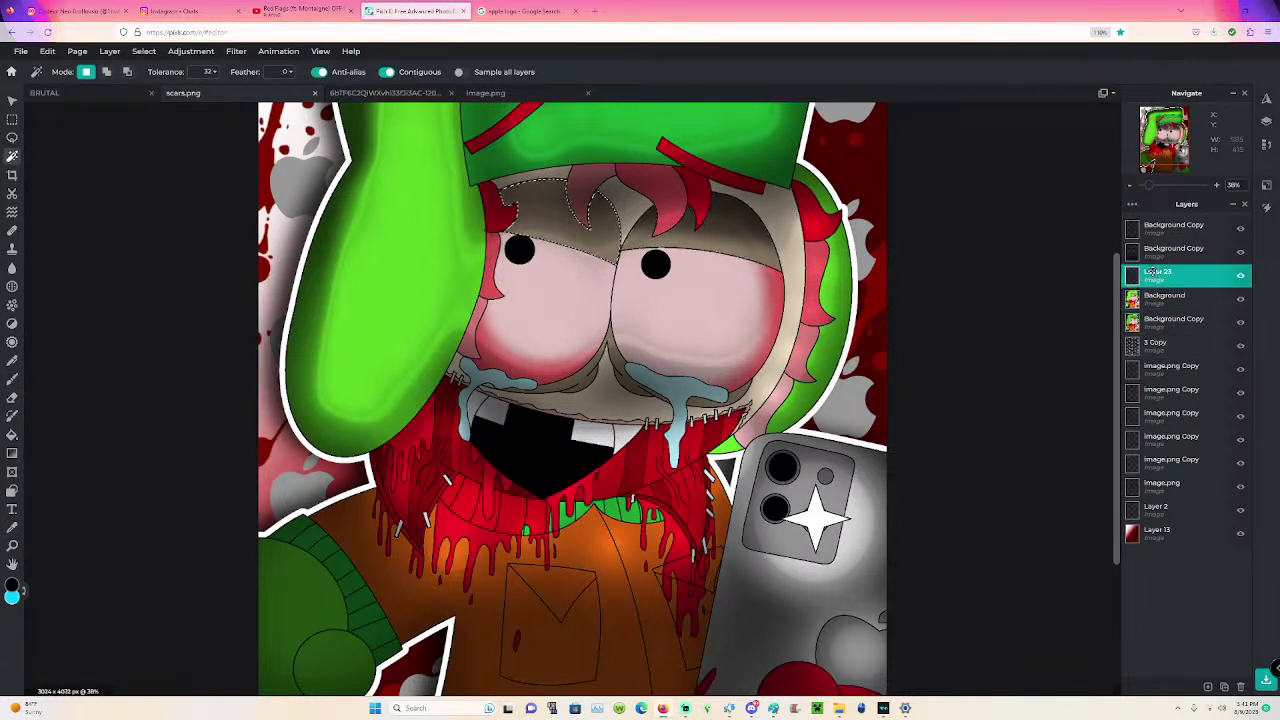
pyautogui.click(13, 380)
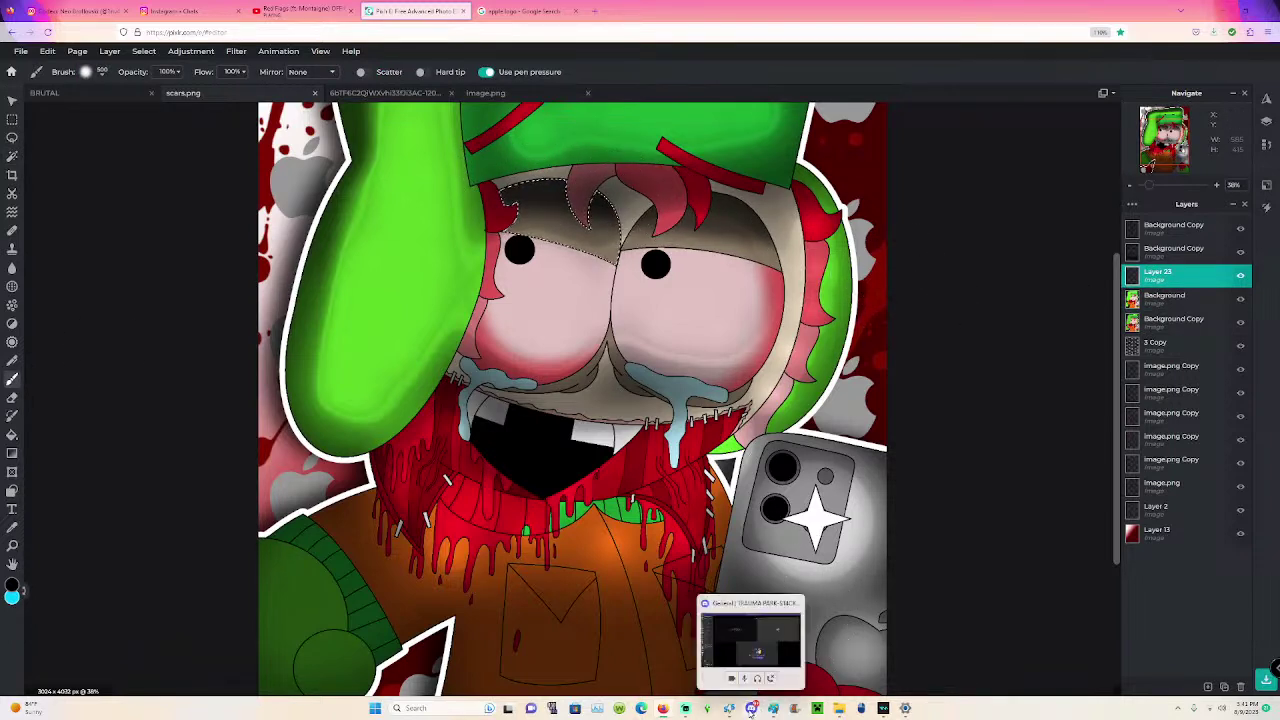
pyautogui.click(687, 709)
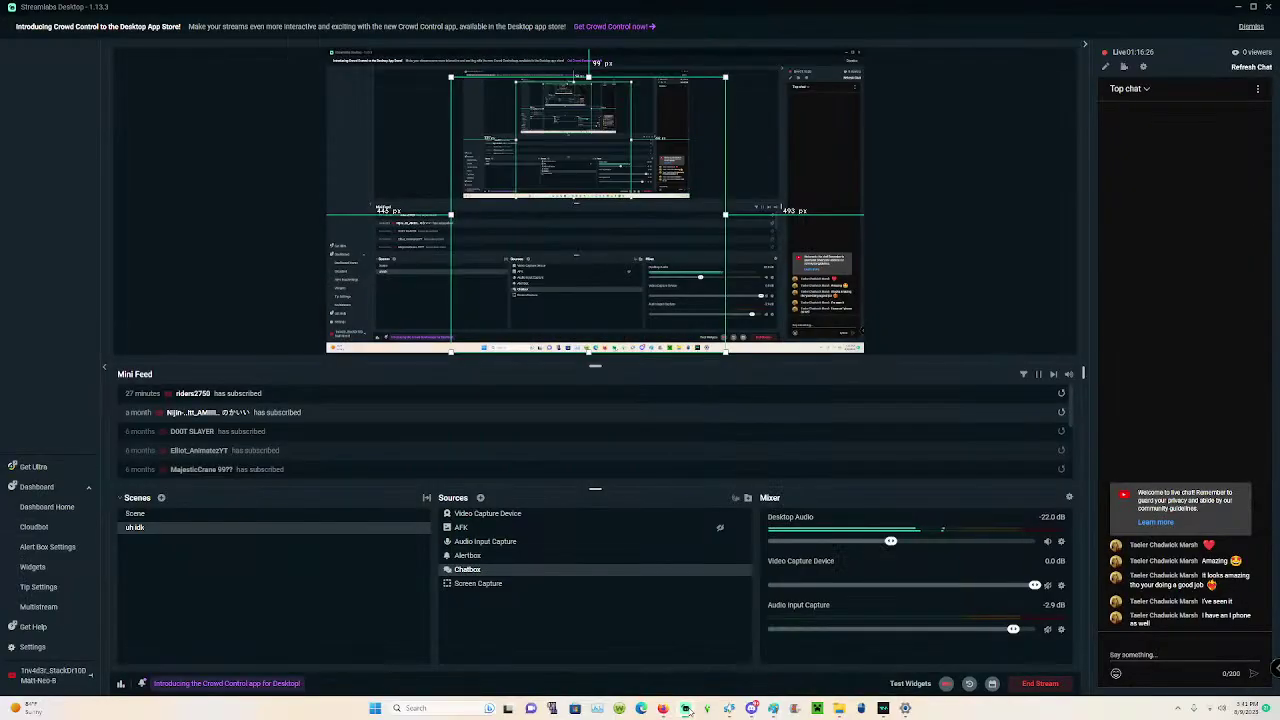
pyautogui.click(672, 708)
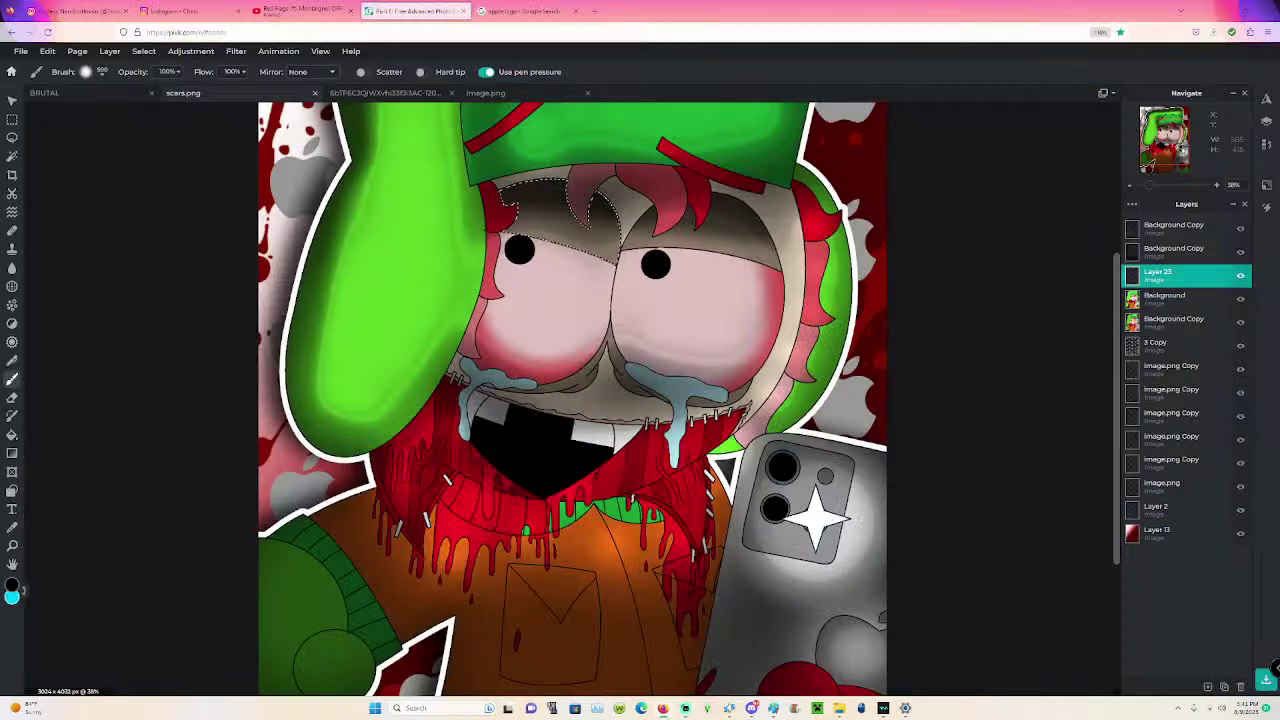
# Step: Reframe the face, undo an accidental selection shift, and set Layer 23 for brushing
pyautogui.click(12, 156)
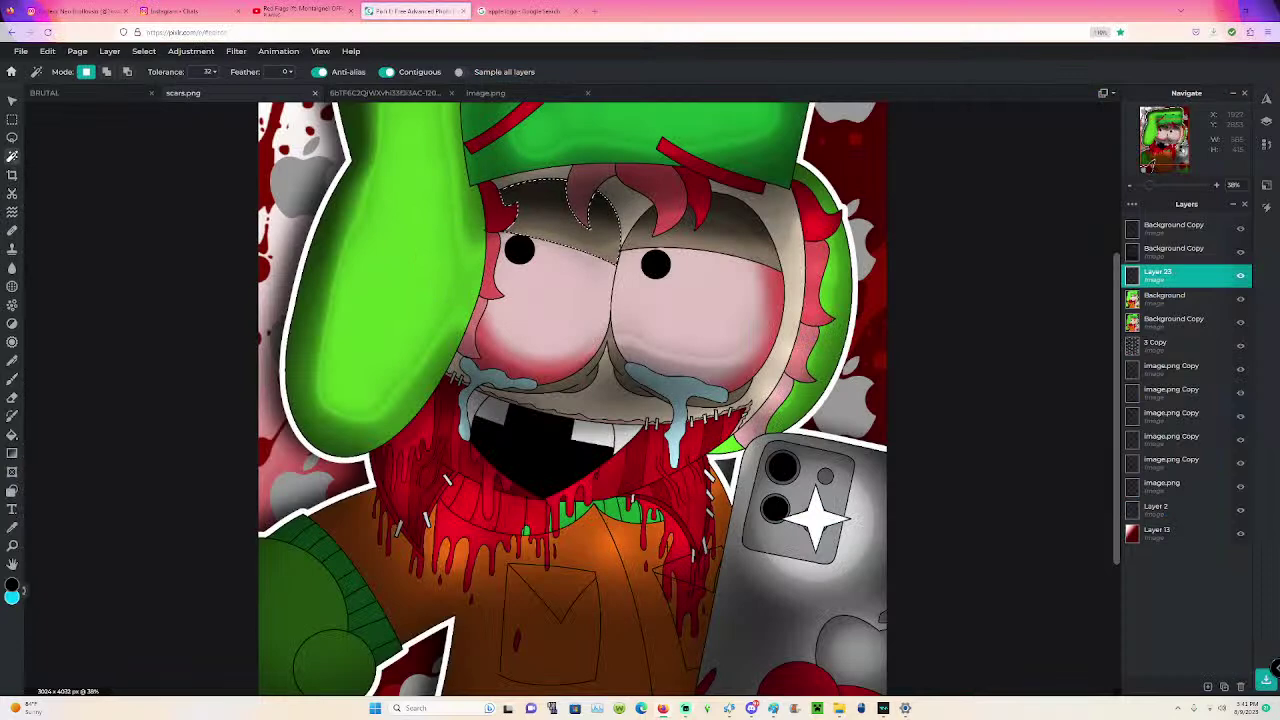
pyautogui.hotkey('ctrl', '-')
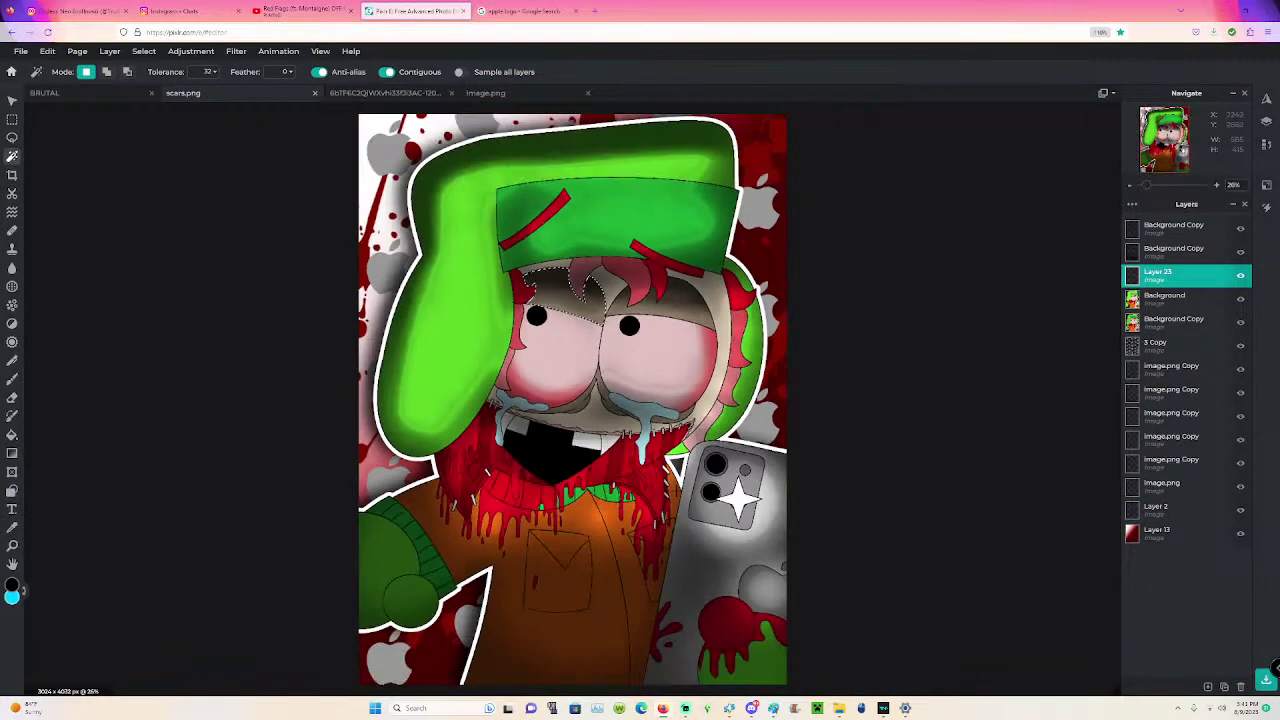
pyautogui.hotkey('ctrl', '+')
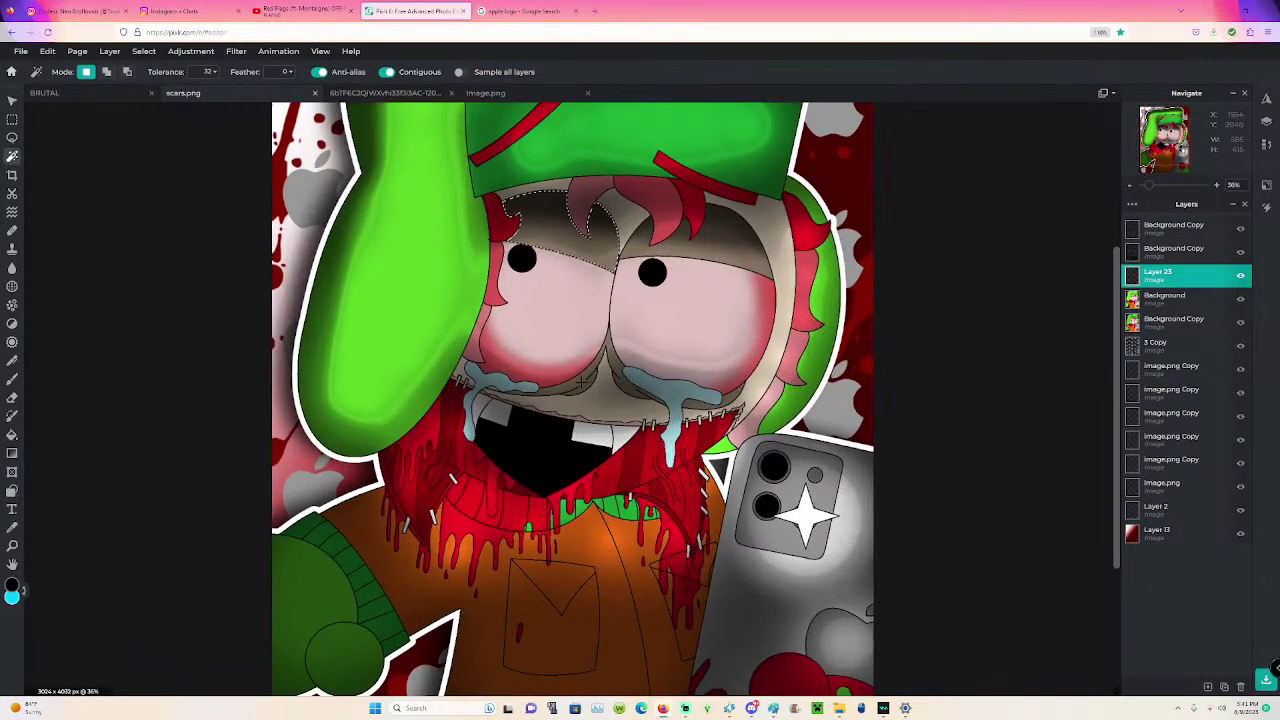
pyautogui.click(1165, 298)
pyautogui.moveTo(648, 310); pyautogui.dragTo(972, 310)
pyautogui.hotkey('ctrl', 'z')
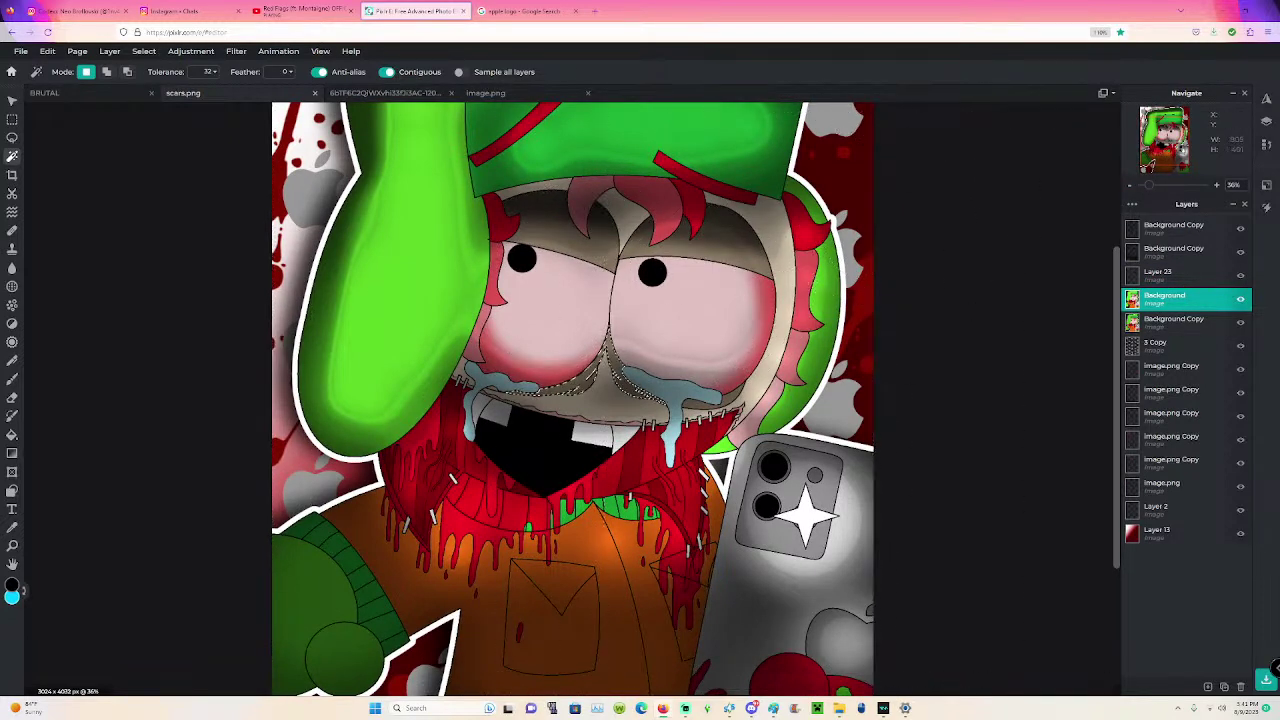
pyautogui.press('b')
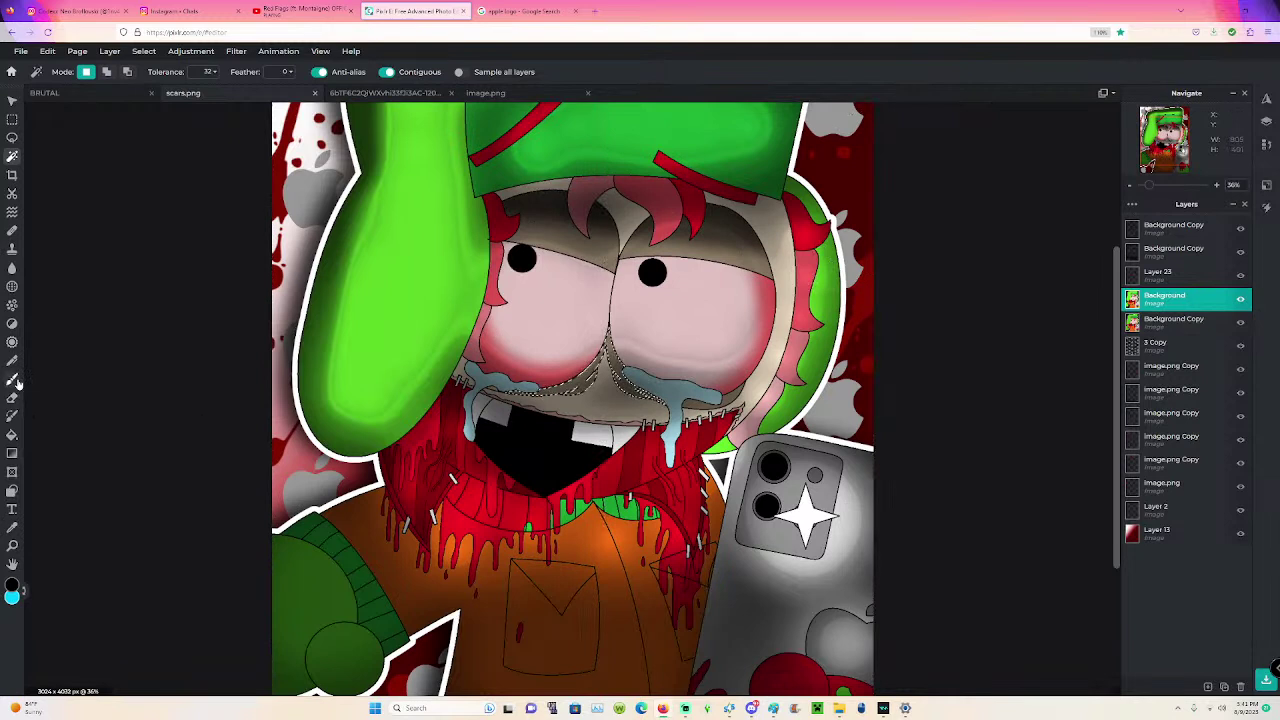
pyautogui.click(1160, 273)
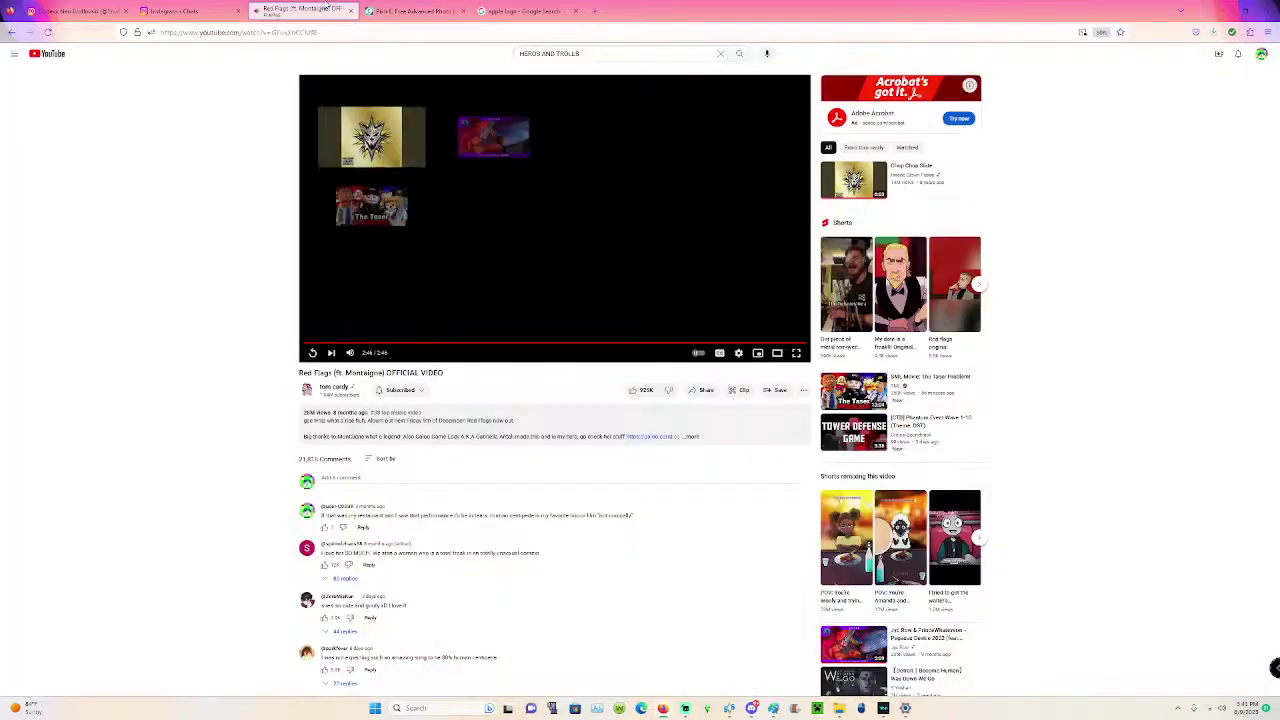
# Step: Check the YouTube music tab, then return to Pixlr E with the Magic Wand selected
pyautogui.click(300, 11)
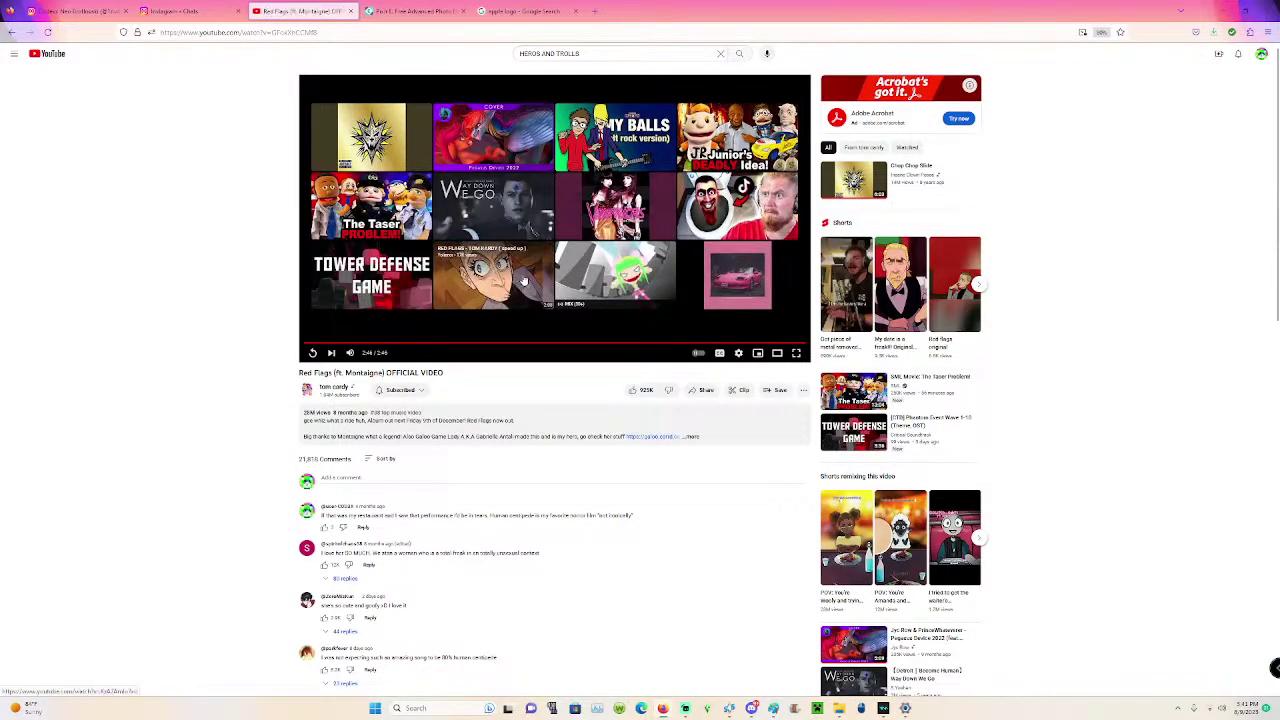
pyautogui.click(410, 9)
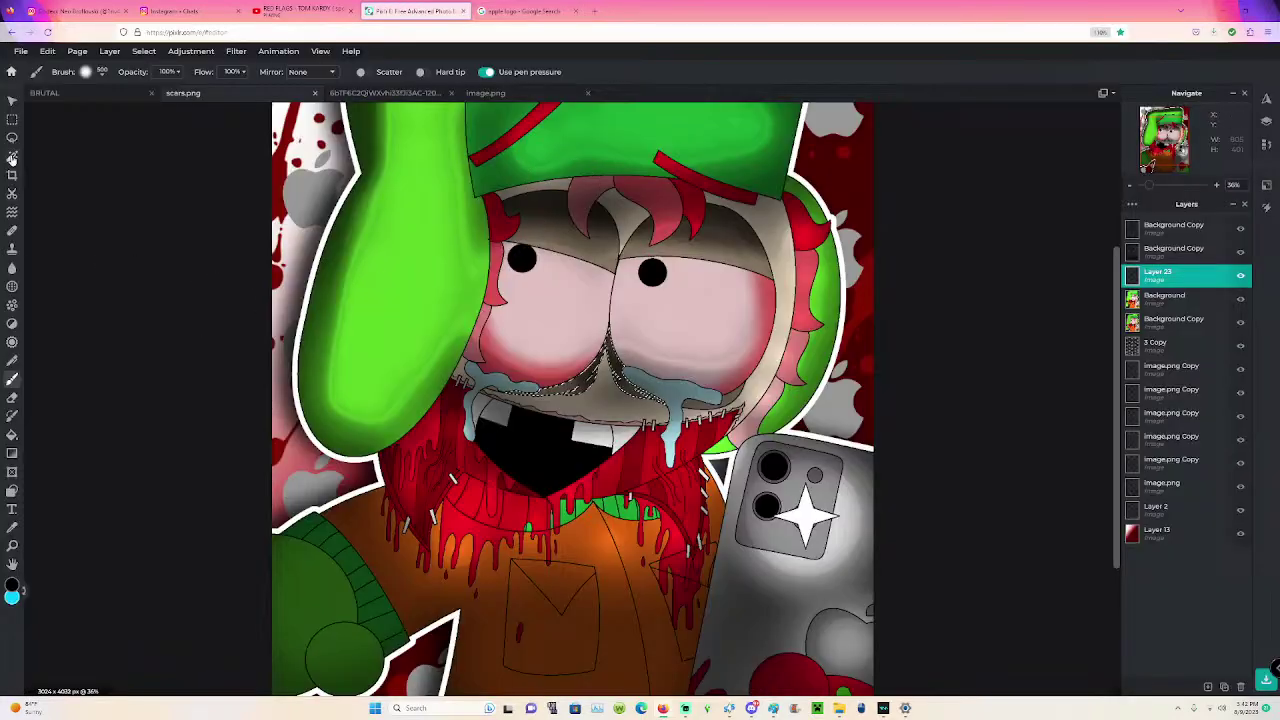
pyautogui.scroll(-2, 400, 323)
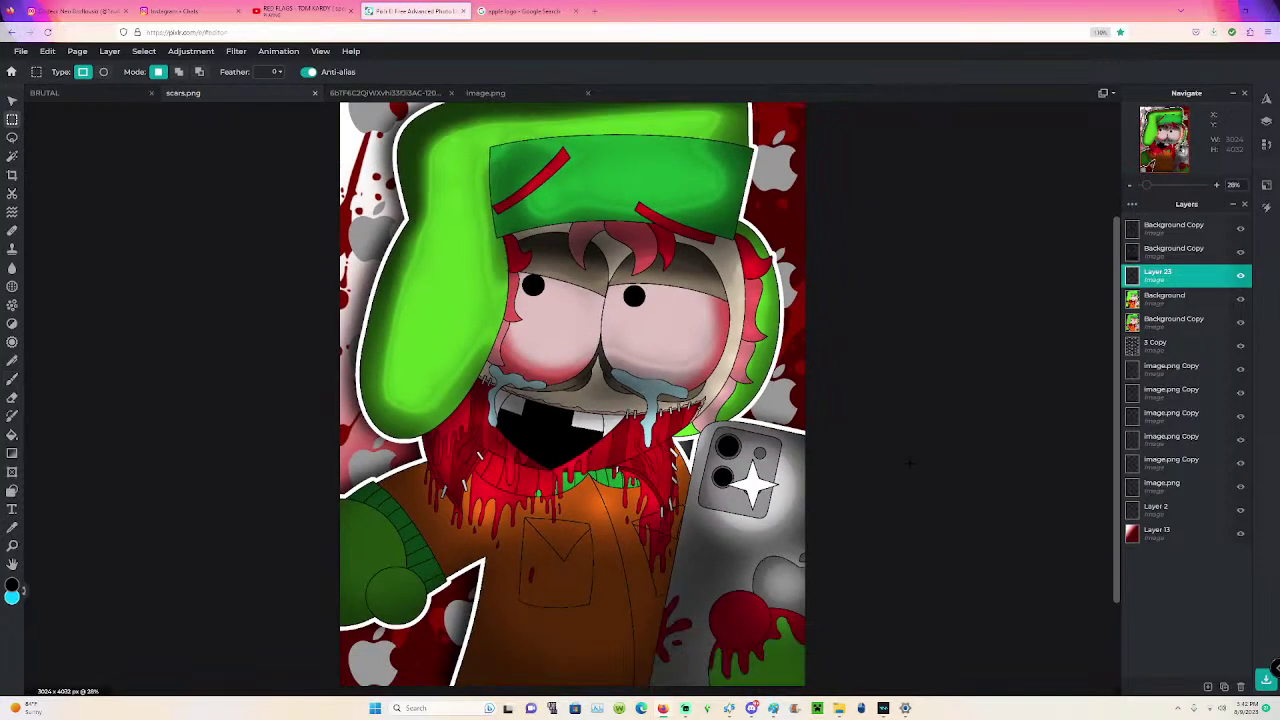
pyautogui.click(13, 157)
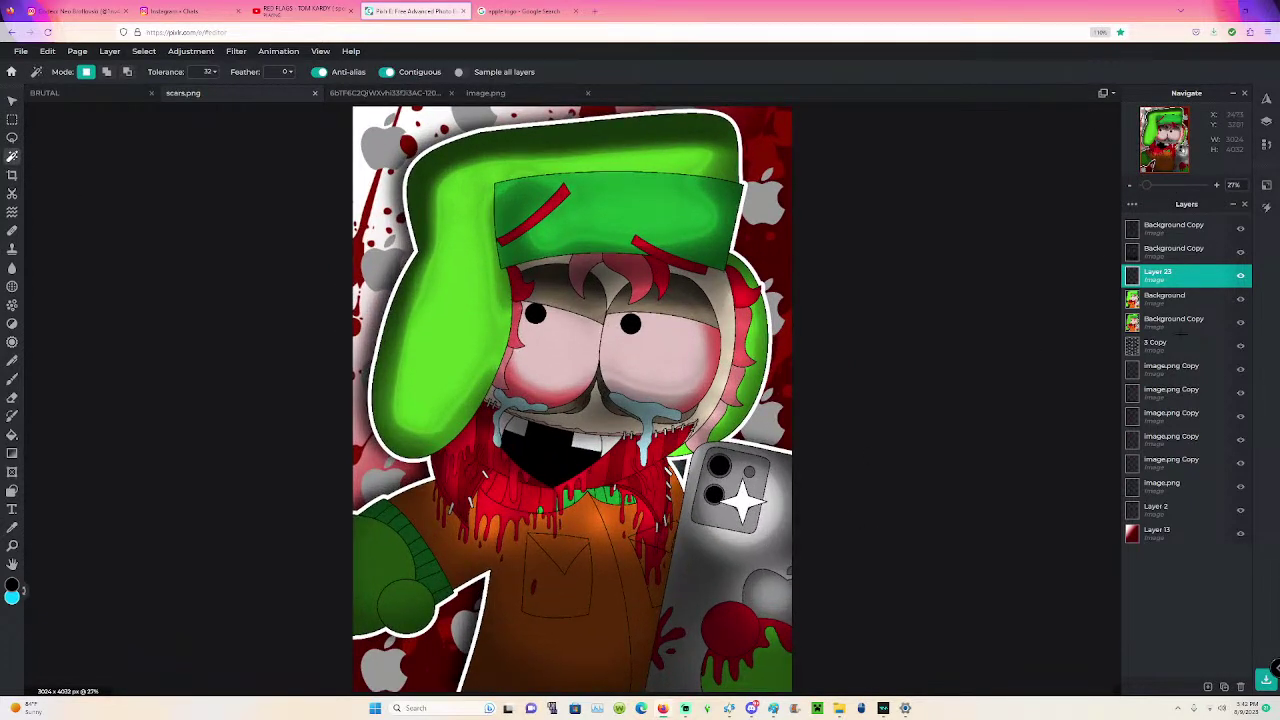
# Step: Magic-wand the grey phone on Background and brush black along its left and right edges on Layer 23
pyautogui.click(1165, 298)
pyautogui.click(697, 559)
pyautogui.hotkey('ctrl', 'd')
pyautogui.scroll(1, 895, 585)
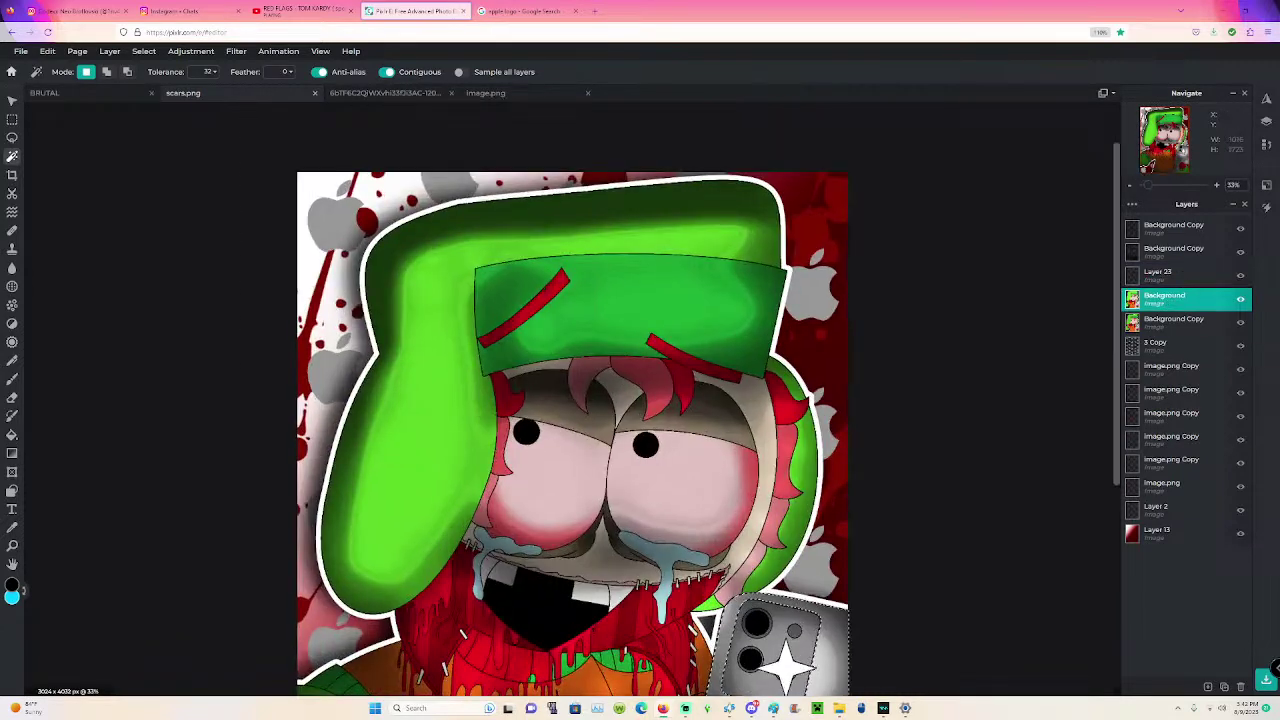
pyautogui.scroll(-3, 572, 400)
pyautogui.click(1160, 275)
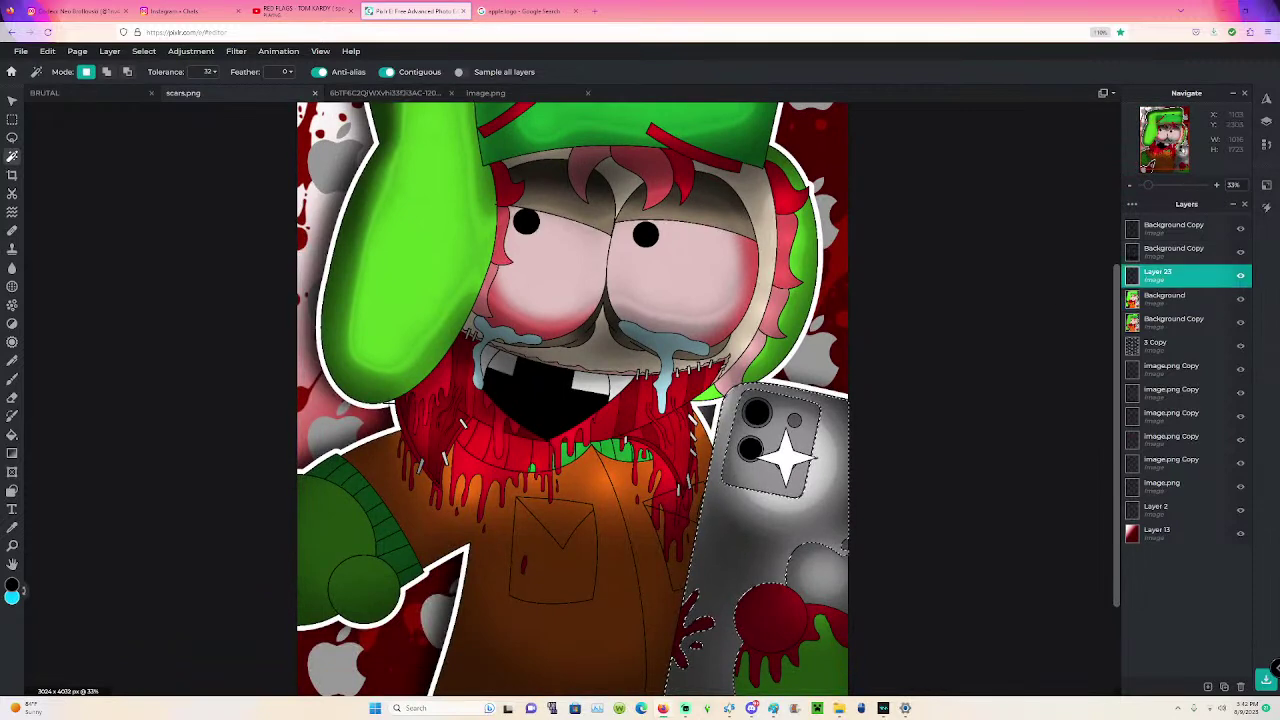
pyautogui.press('b')
pyautogui.scroll(-2, 831, 543)
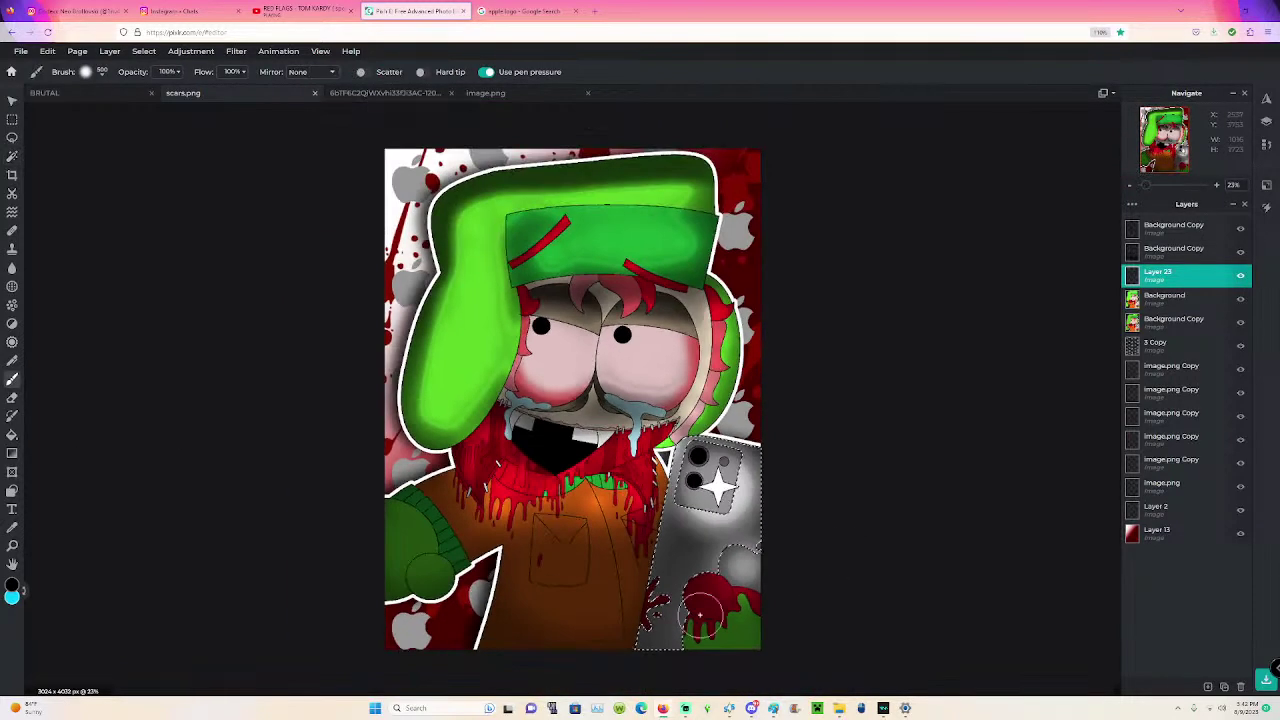
pyautogui.moveTo(655, 562)
pyautogui.mouseDown()
pyautogui.moveTo(657, 657)
pyautogui.moveTo(663, 551)
pyautogui.moveTo(720, 395)
pyautogui.mouseUp()
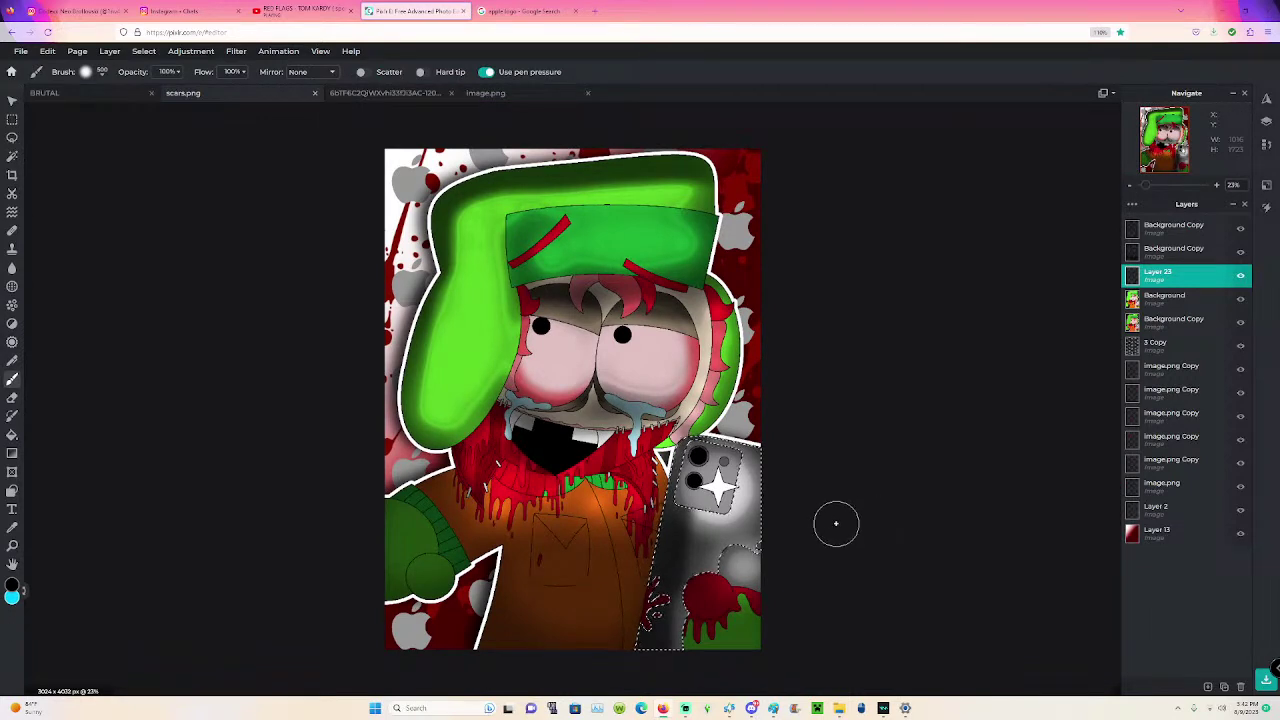
pyautogui.moveTo(769, 431); pyautogui.dragTo(760, 578)
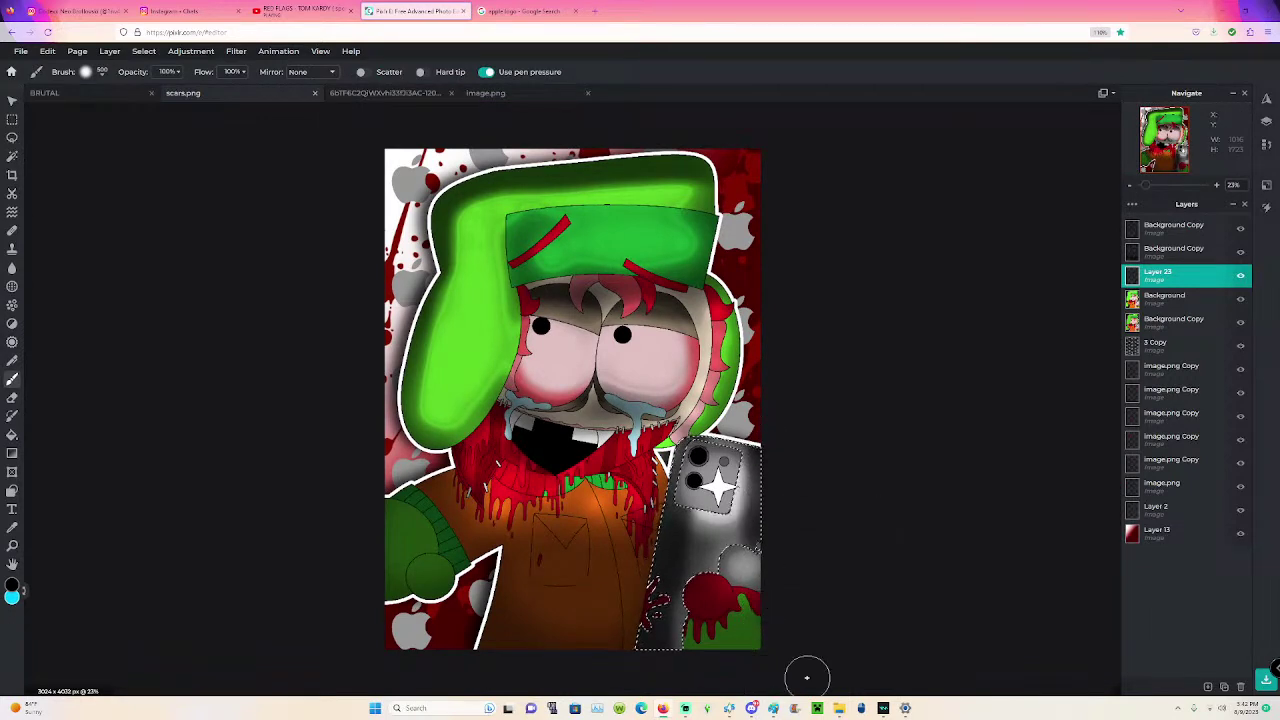
pyautogui.click(11, 160)
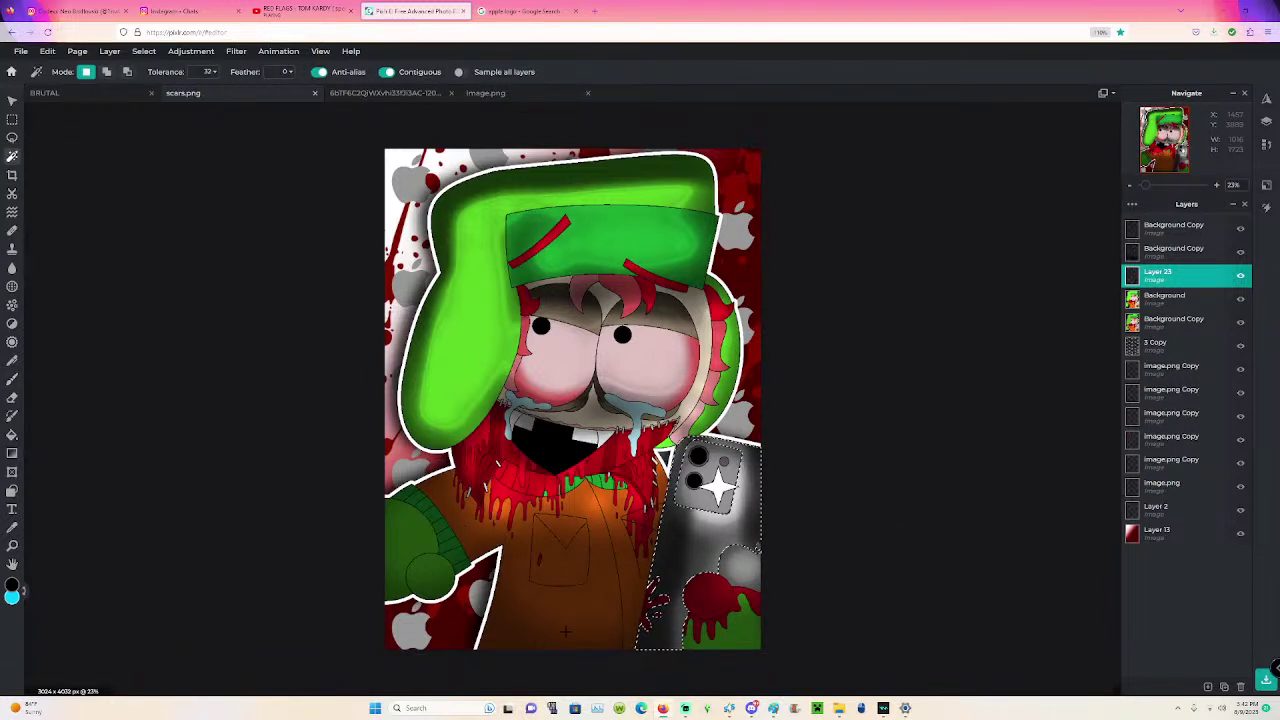
pyautogui.click(1165, 298)
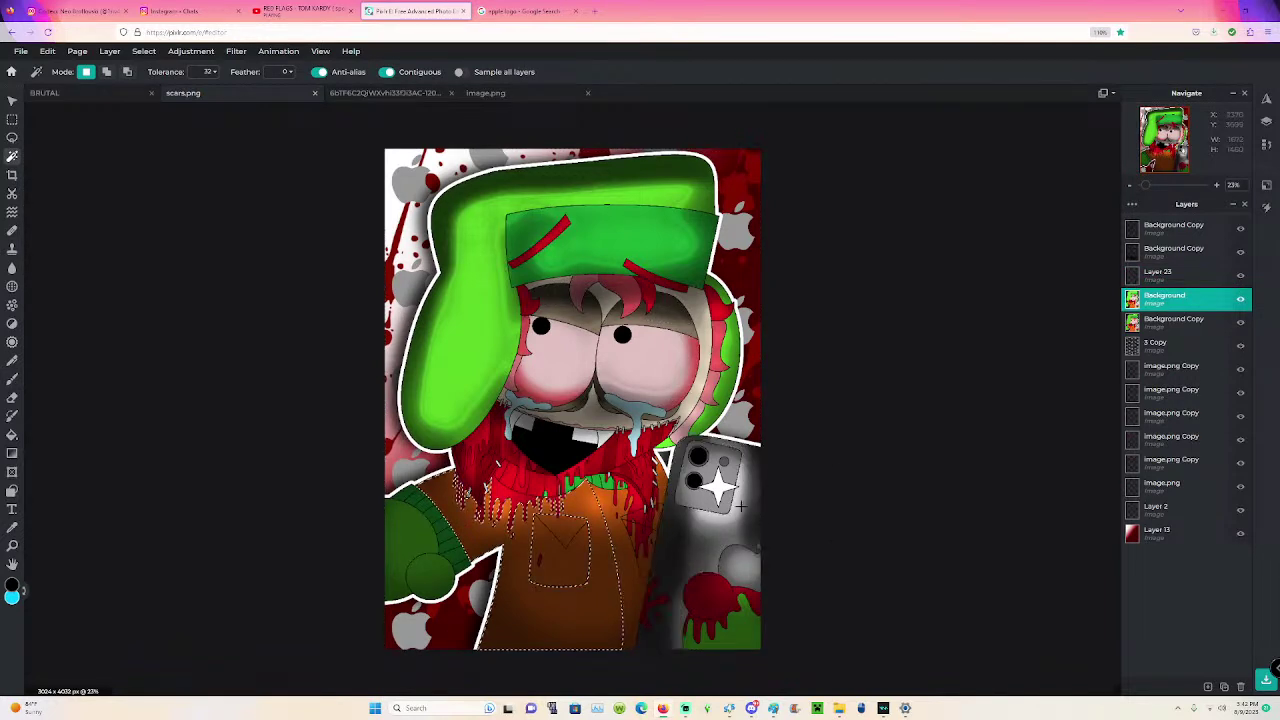
pyautogui.click(1165, 272)
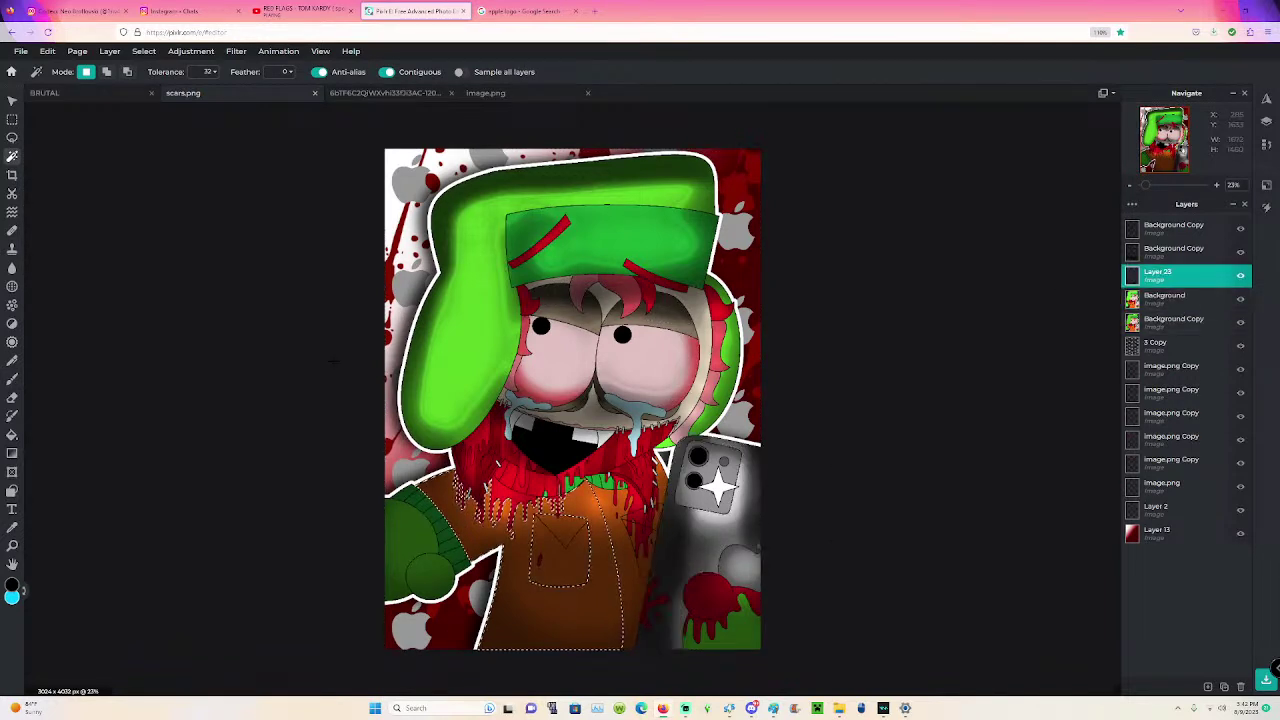
pyautogui.click(12, 378)
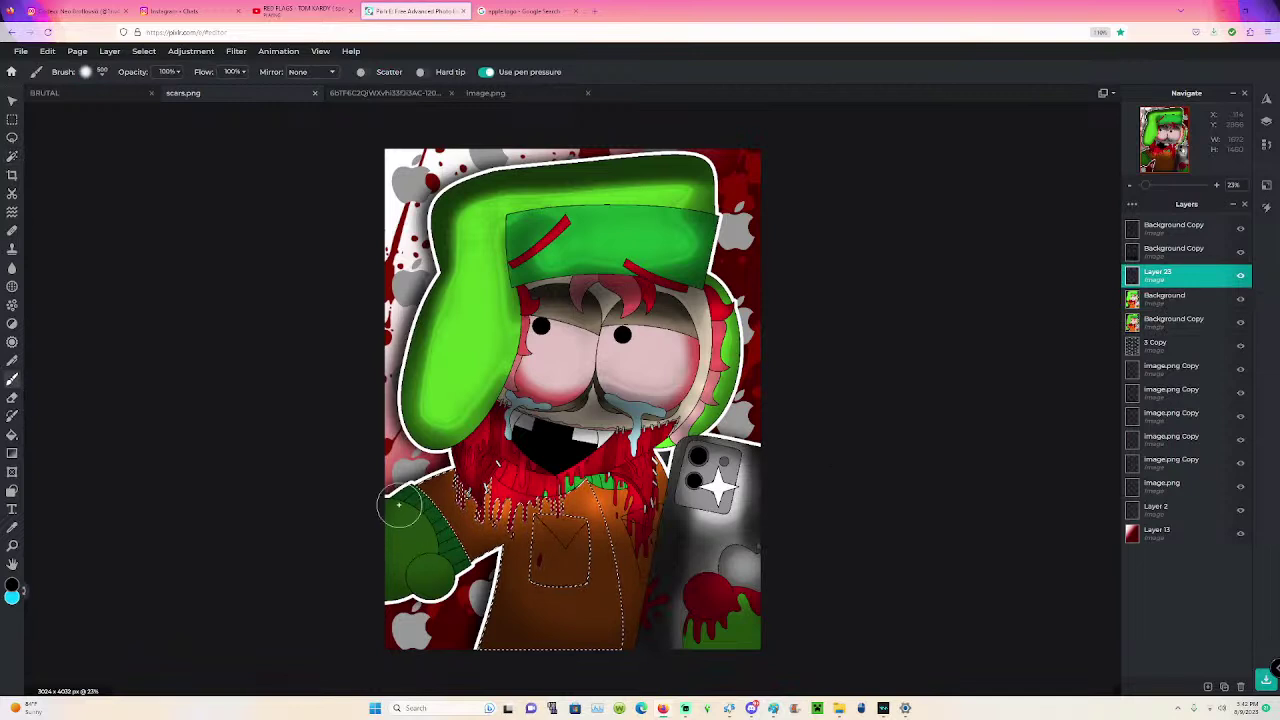
pyautogui.moveTo(507, 565)
pyautogui.mouseDown()
pyautogui.moveTo(474, 672)
pyautogui.moveTo(606, 671)
pyautogui.moveTo(600, 520)
pyautogui.moveTo(595, 600)
pyautogui.mouseUp()
pyautogui.hotkey('ctrl', 'z')
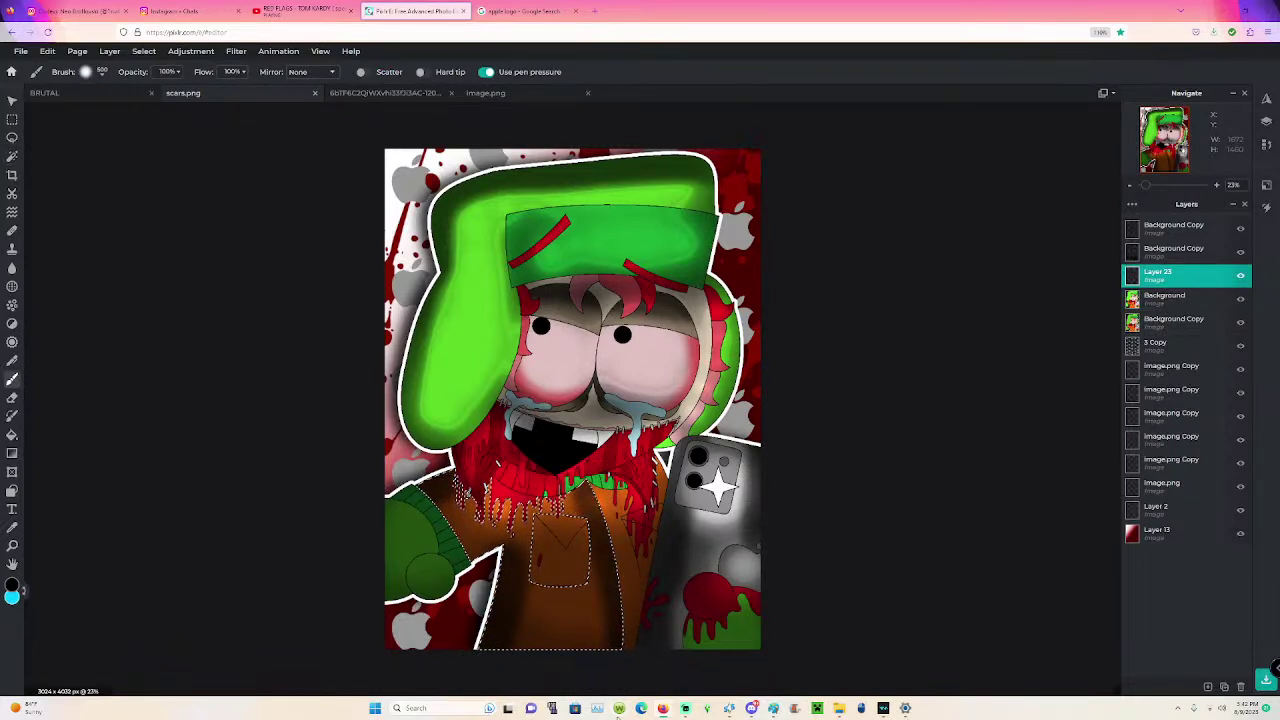
pyautogui.click(12, 156)
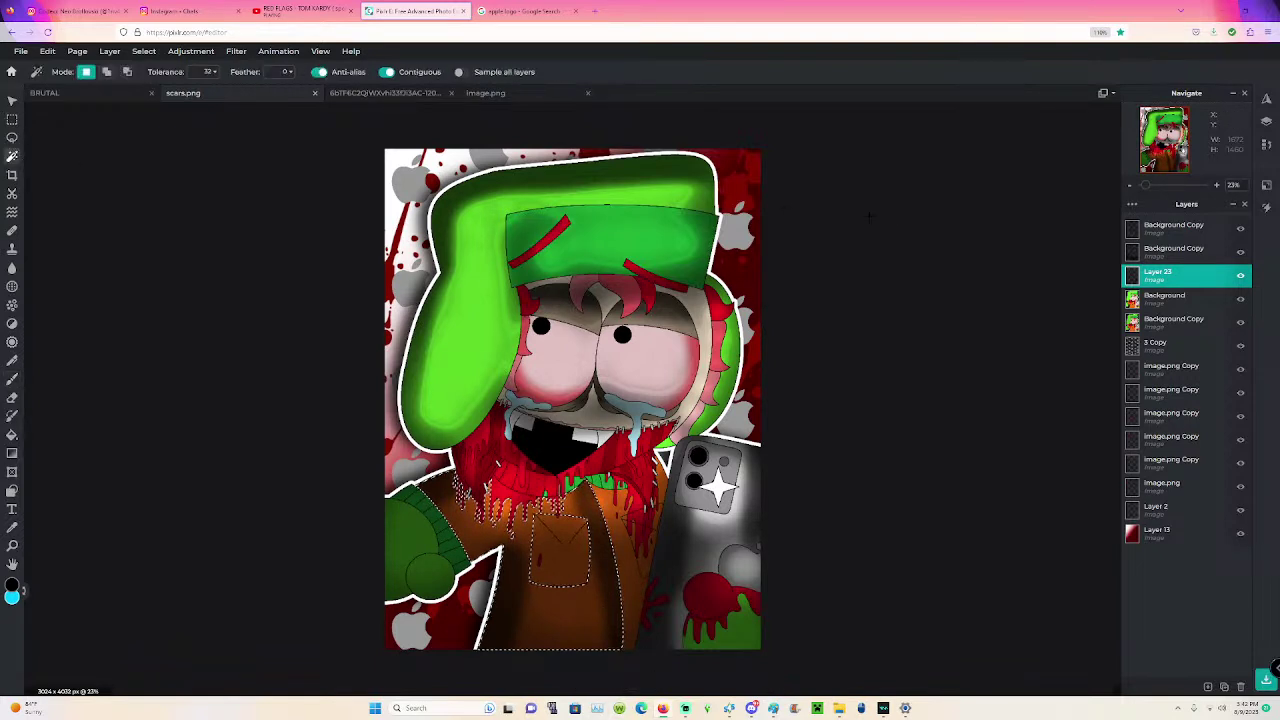
pyautogui.click(1165, 297)
pyautogui.click(623, 541)
pyautogui.click(1168, 275)
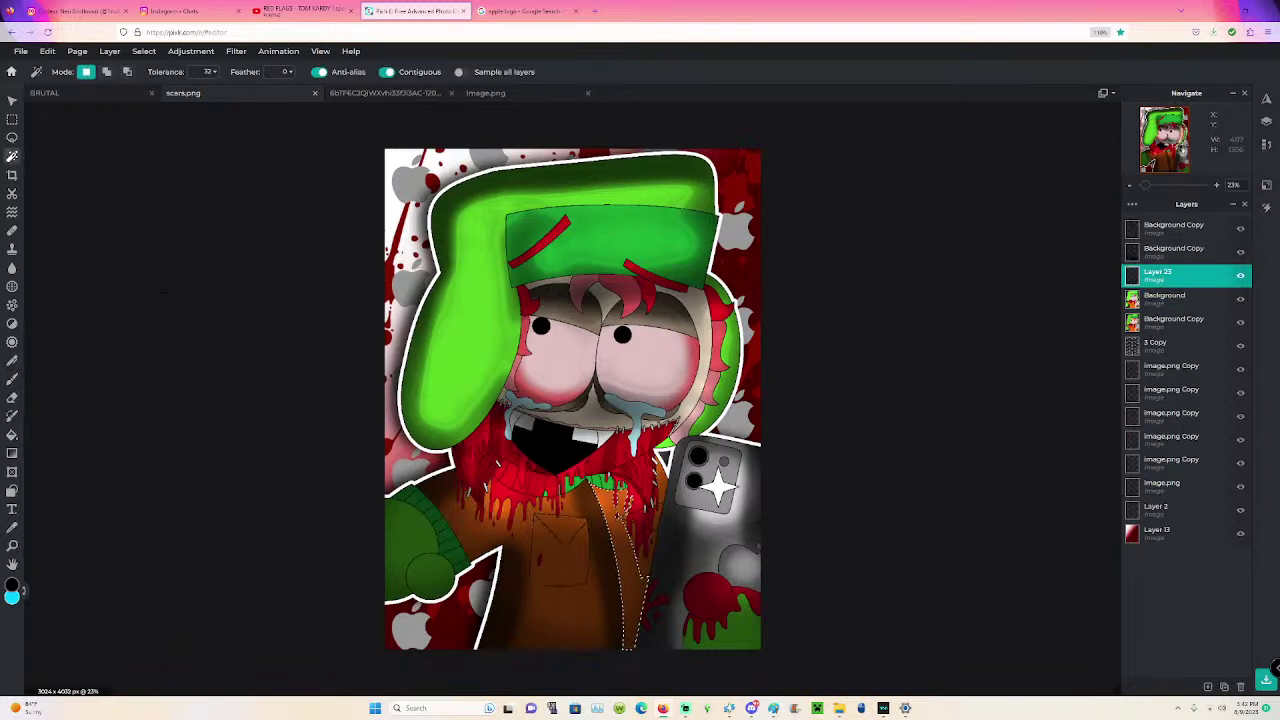
pyautogui.click(12, 378)
pyautogui.moveTo(592, 481)
pyautogui.mouseDown()
pyautogui.moveTo(608, 634)
pyautogui.moveTo(594, 537)
pyautogui.moveTo(620, 640)
pyautogui.mouseUp()
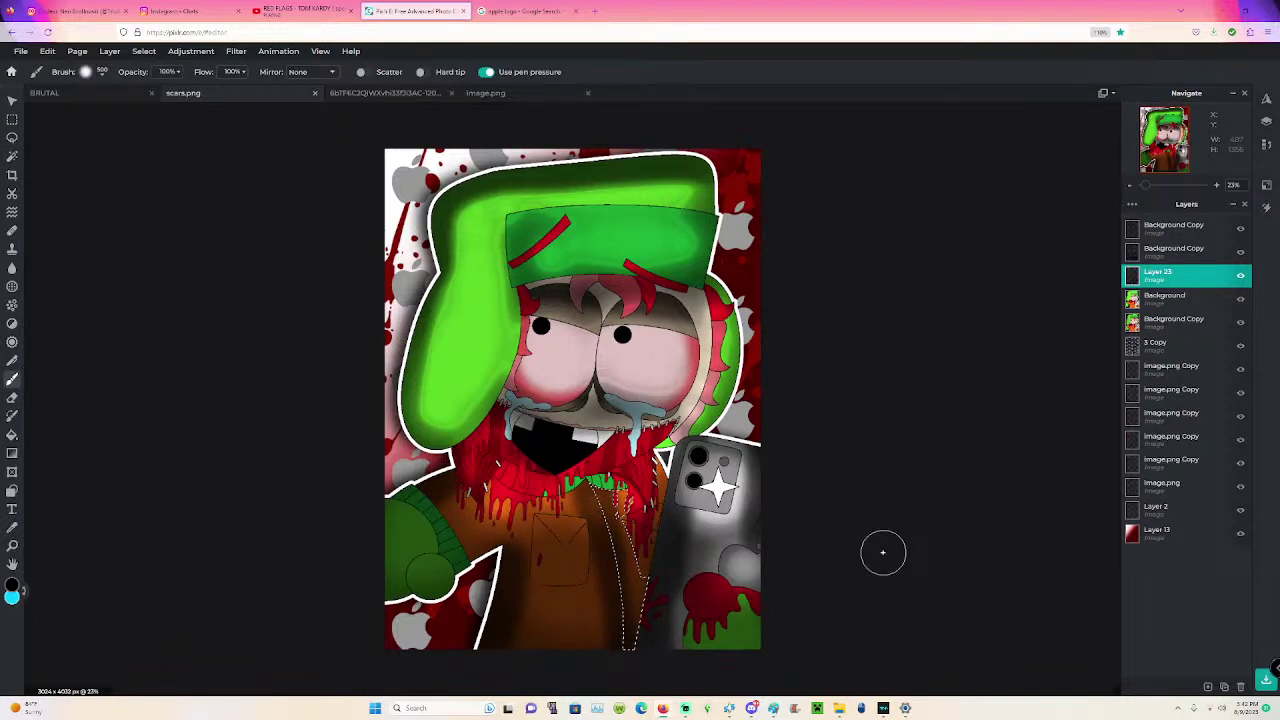
pyautogui.rightClick(885, 520)
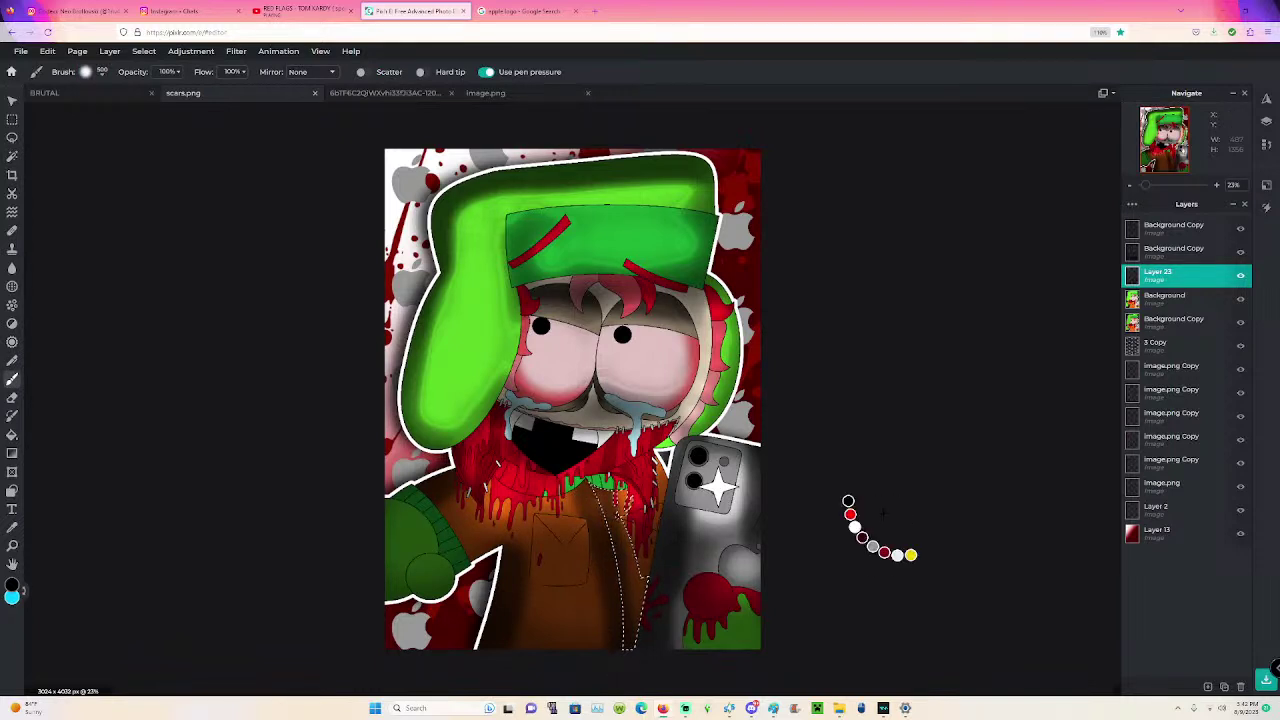
pyautogui.hotkey('ctrl', 'z')
pyautogui.hotkey('ctrl', 'z')
pyautogui.hotkey('ctrl', 'z')
pyautogui.hotkey('ctrl', 'z')
pyautogui.hotkey('ctrl', 'z')
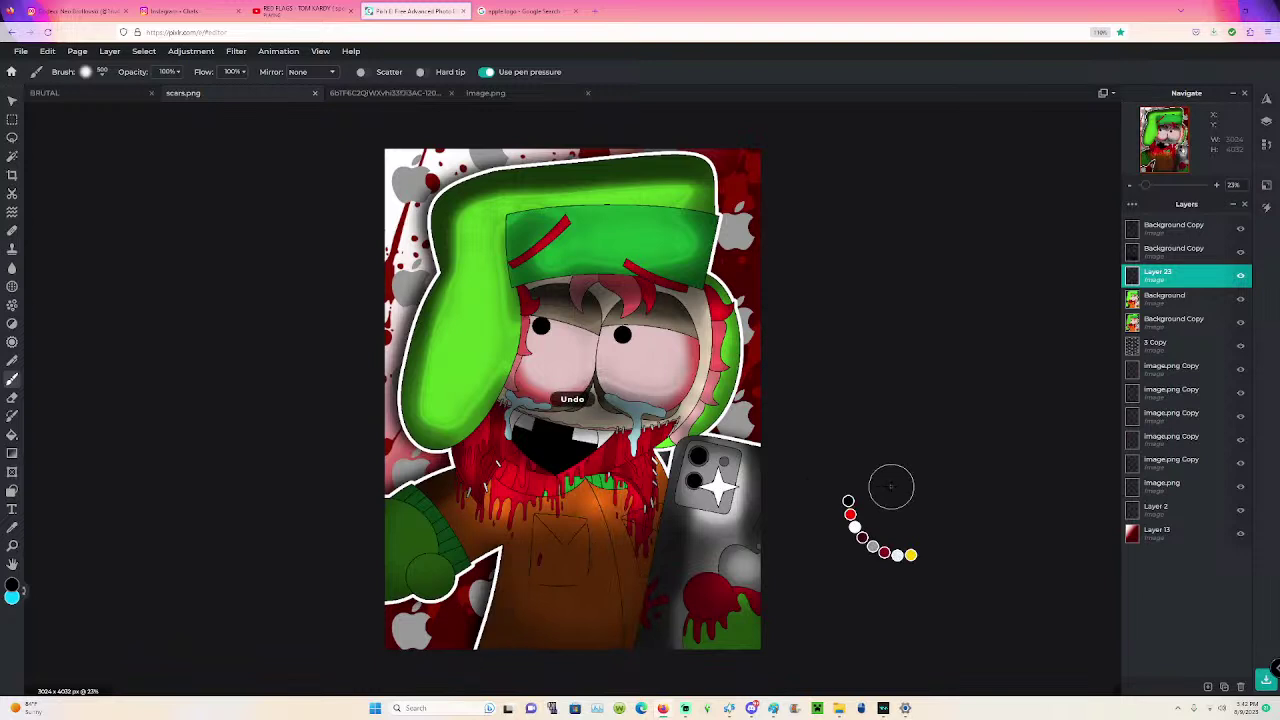
pyautogui.hotkey('ctrl', 'z')
pyautogui.hotkey('ctrl', 'z')
pyautogui.hotkey('ctrl', 'z')
pyautogui.hotkey('ctrl', 'z')
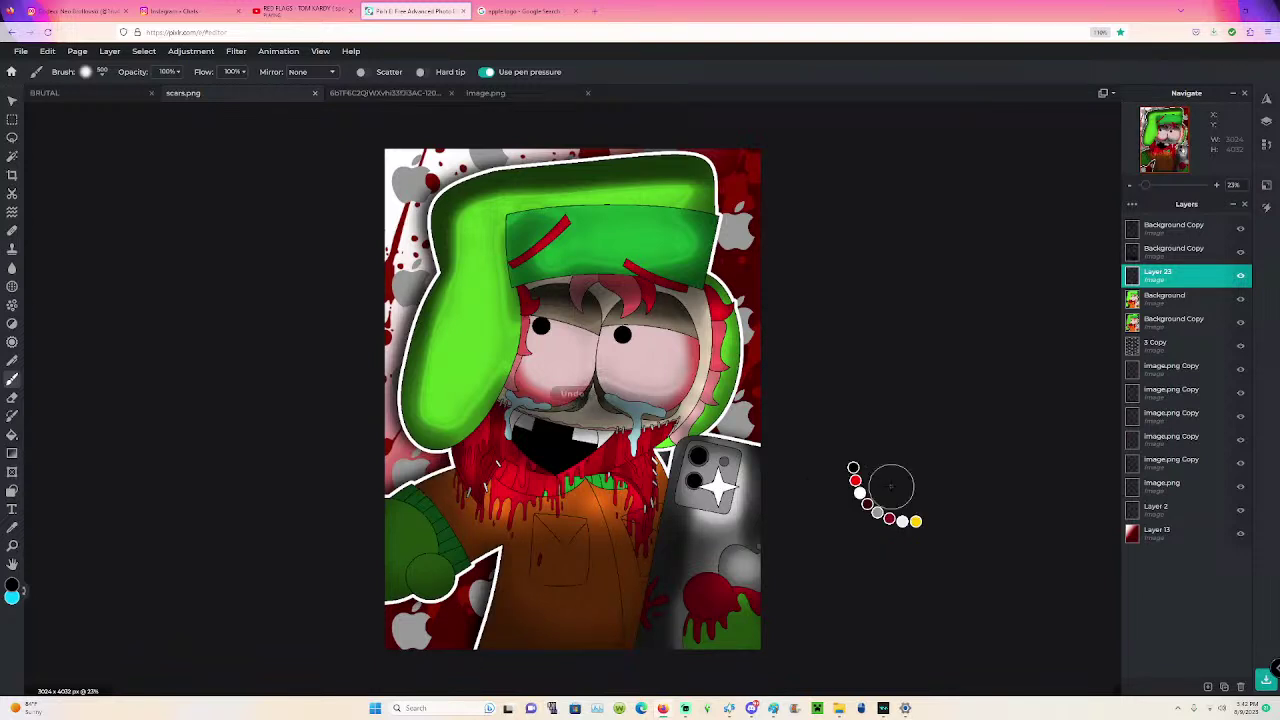
pyautogui.hotkey('ctrl', 'y')
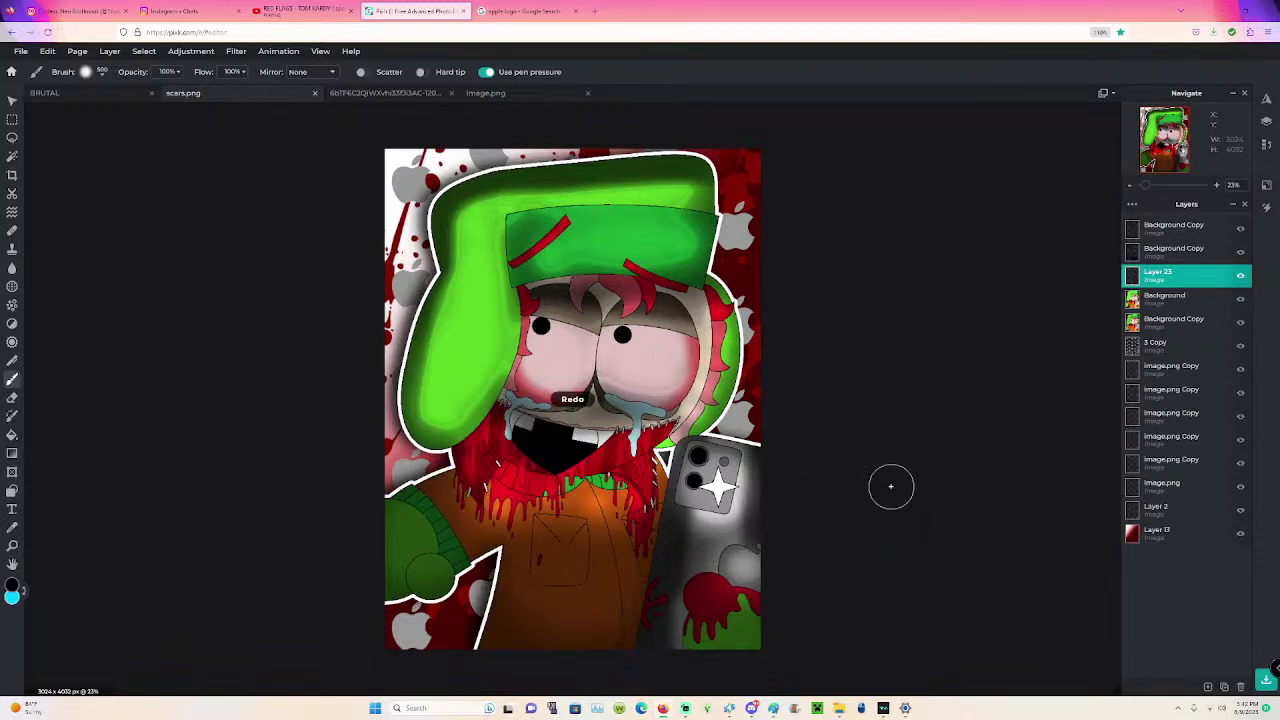
pyautogui.click(12, 158)
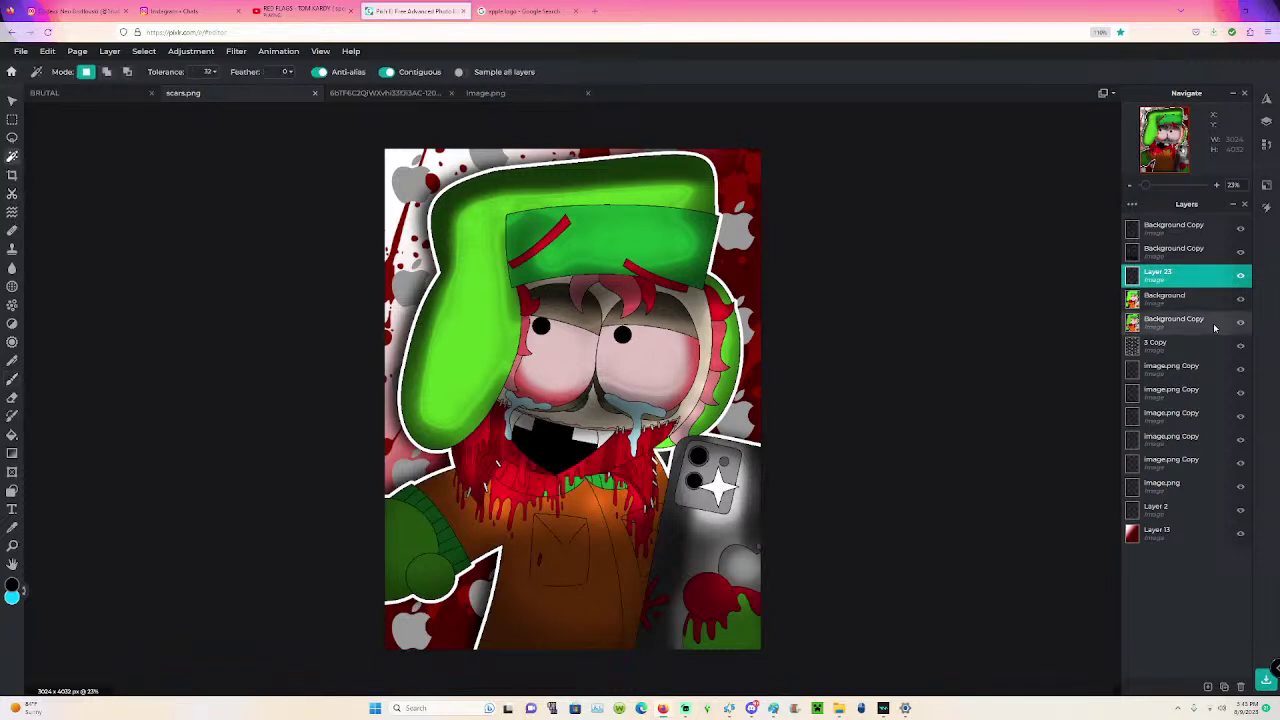
pyautogui.click(1165, 297)
pyautogui.click(537, 615)
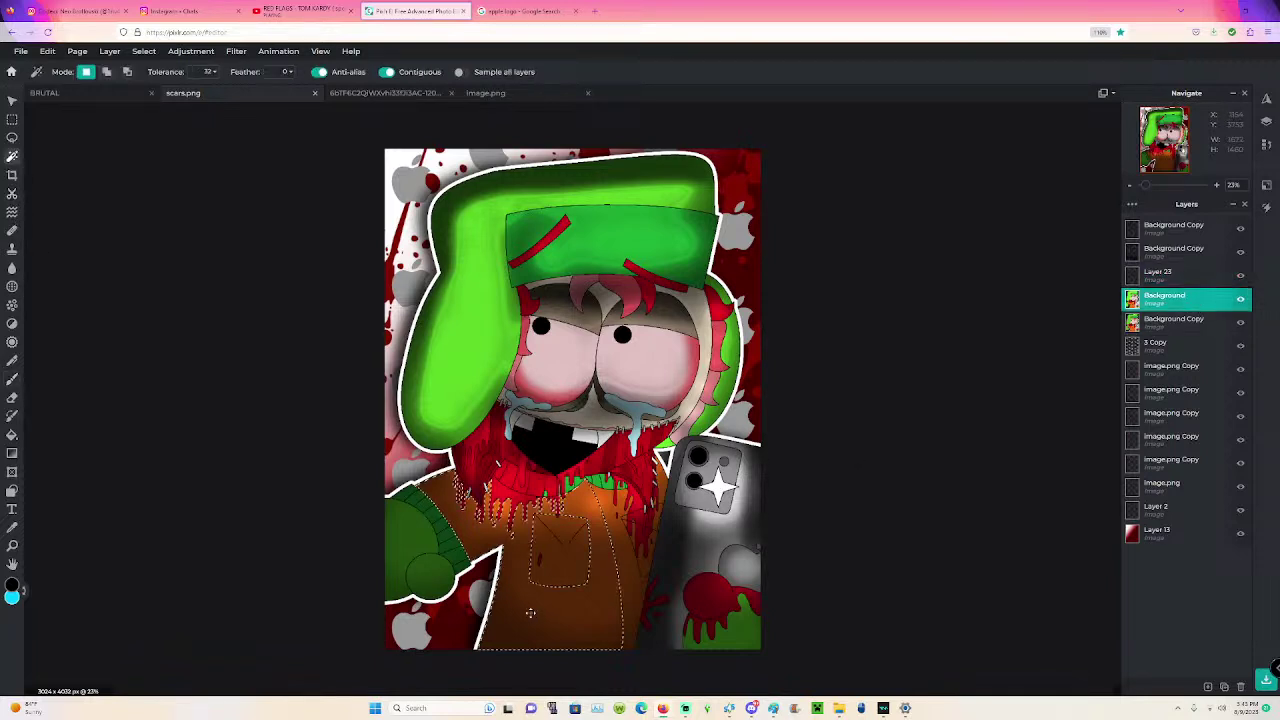
pyautogui.click(1160, 274)
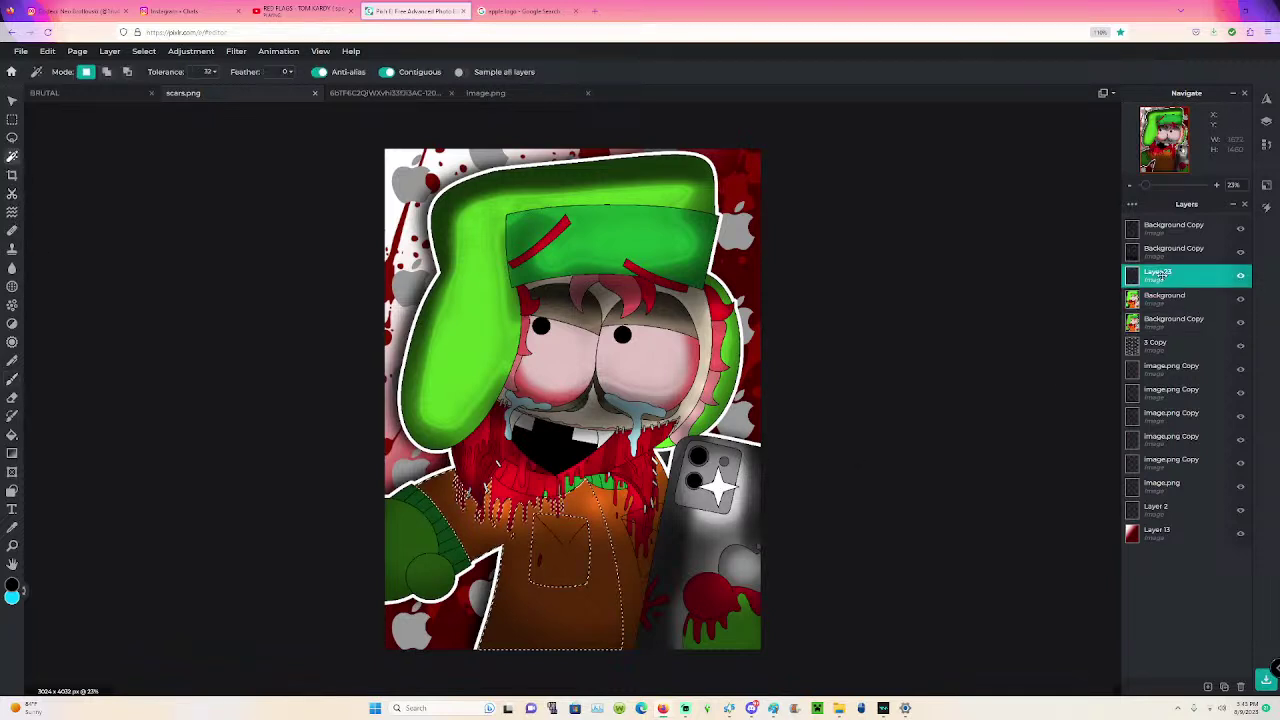
# Step: Add a new Layer 24 and brush darker shading over the orange shirt with a large soft brush
pyautogui.click(110, 51)
pyautogui.click(112, 72)
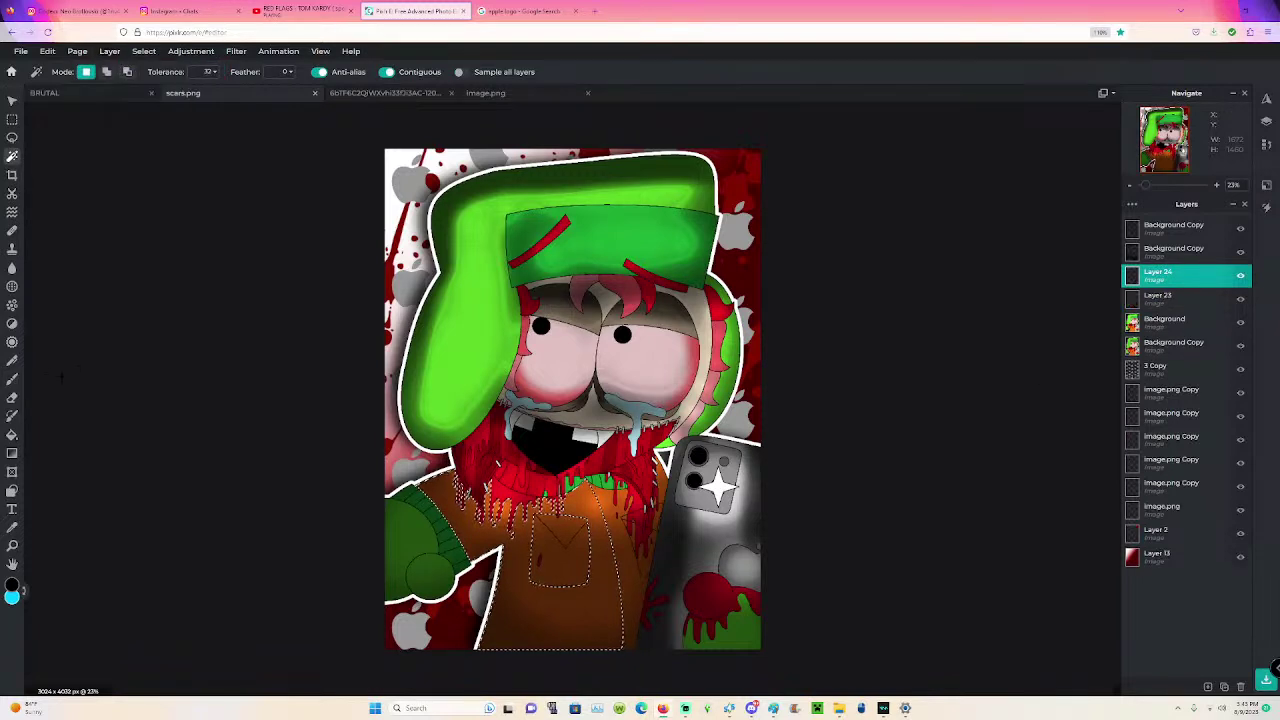
pyautogui.click(12, 378)
pyautogui.moveTo(424, 478)
pyautogui.mouseDown()
pyautogui.moveTo(480, 460)
pyautogui.moveTo(590, 505)
pyautogui.moveTo(505, 590)
pyautogui.moveTo(506, 555)
pyautogui.moveTo(465, 490)
pyautogui.moveTo(510, 600)
pyautogui.moveTo(480, 663)
pyautogui.mouseUp()
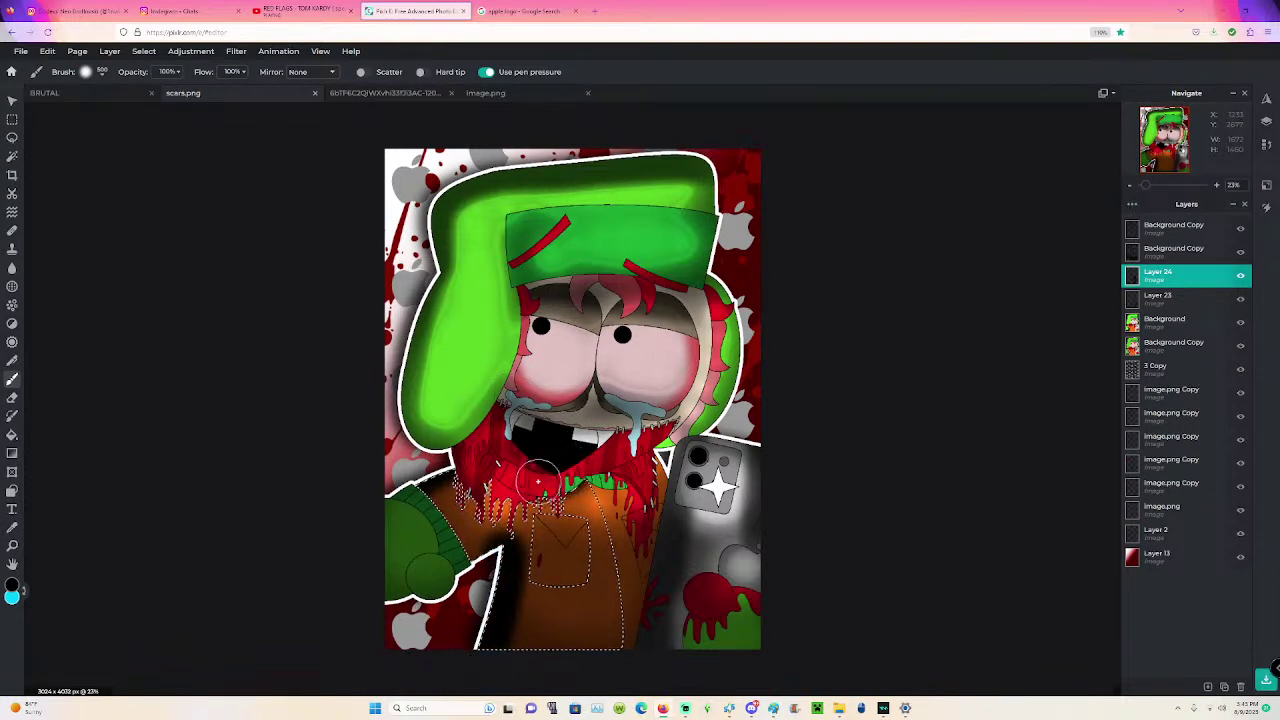
pyautogui.click(87, 72)
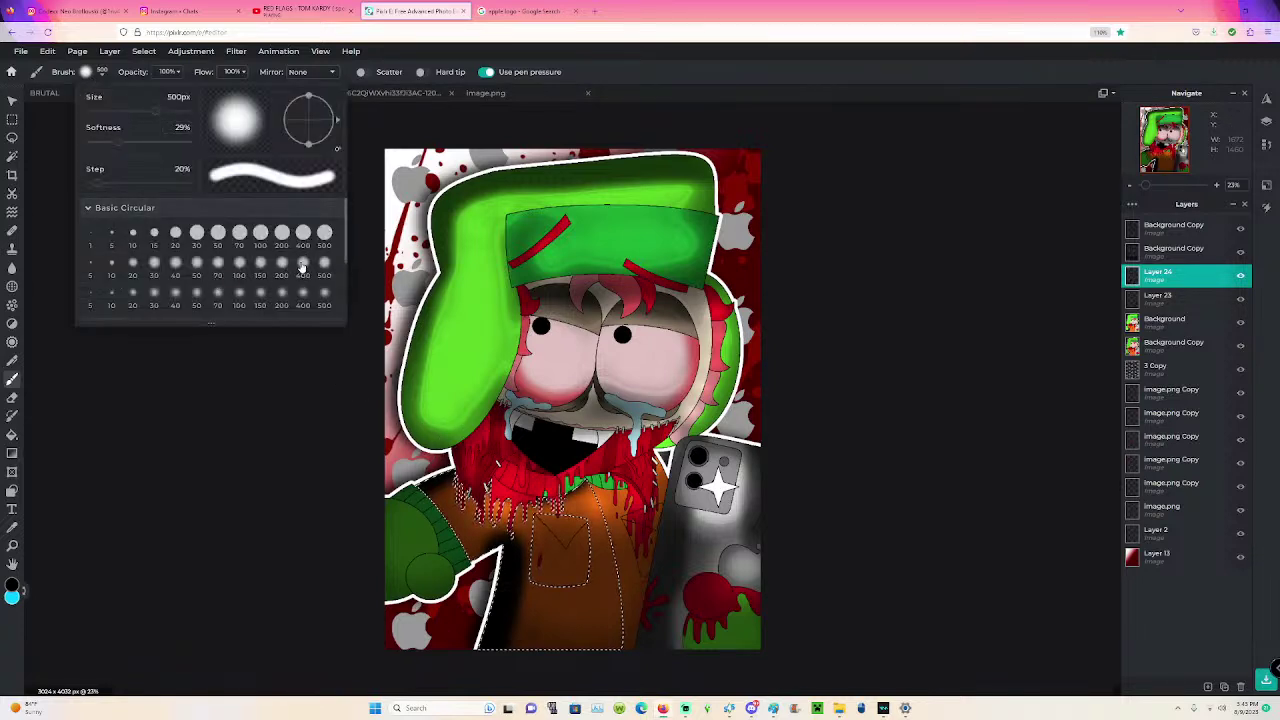
pyautogui.click(322, 290)
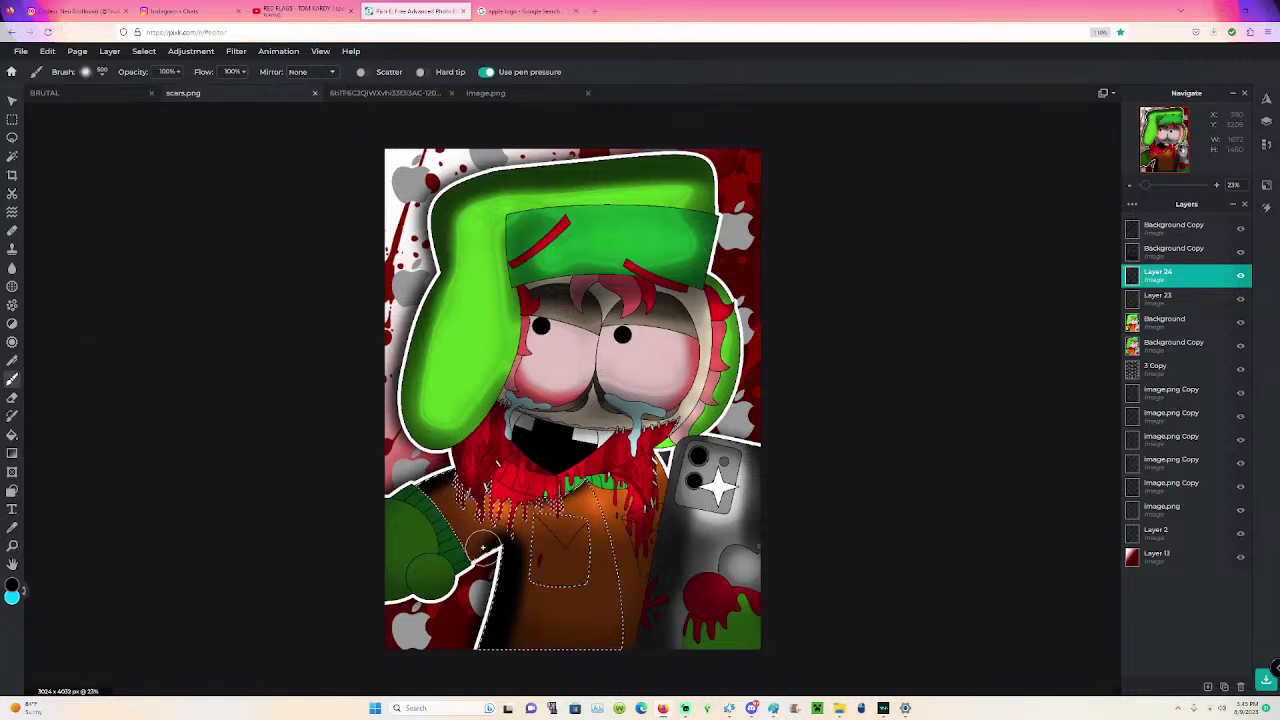
# Step: Set the eraser size to 500 and try erasing around the shirt pocket, then undo it
pyautogui.click(12, 398)
pyautogui.click(87, 72)
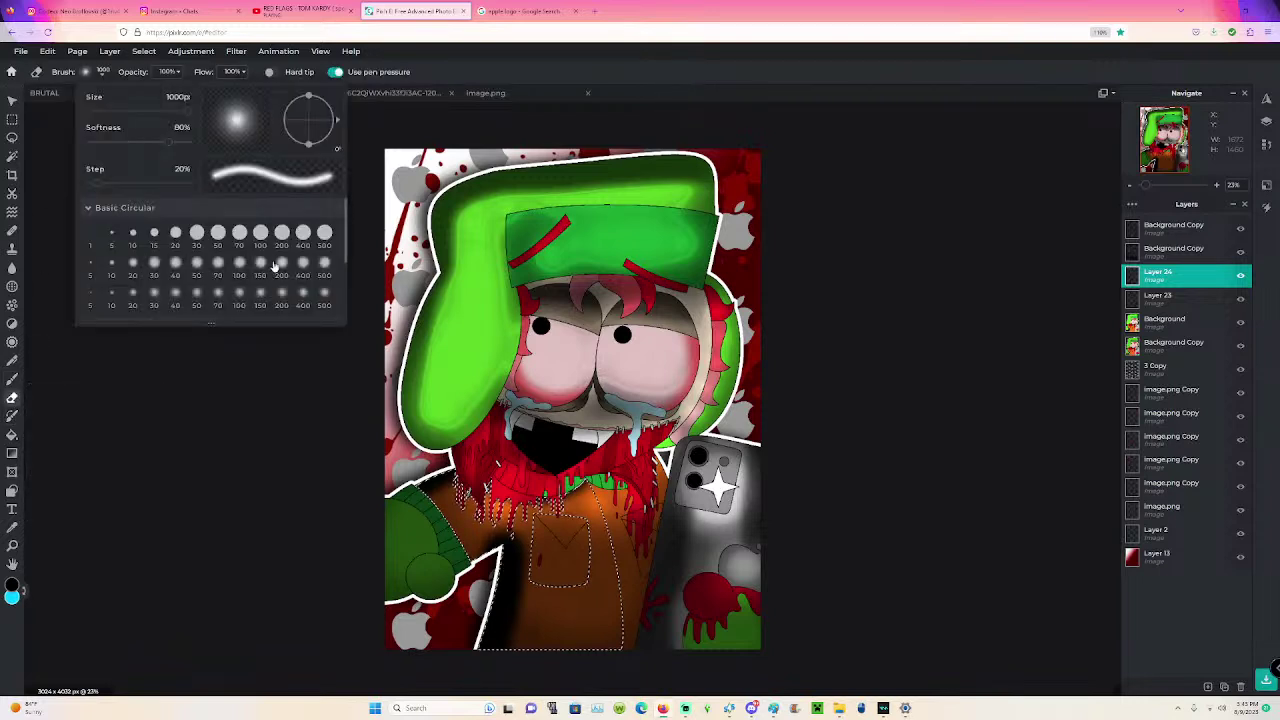
pyautogui.click(330, 303)
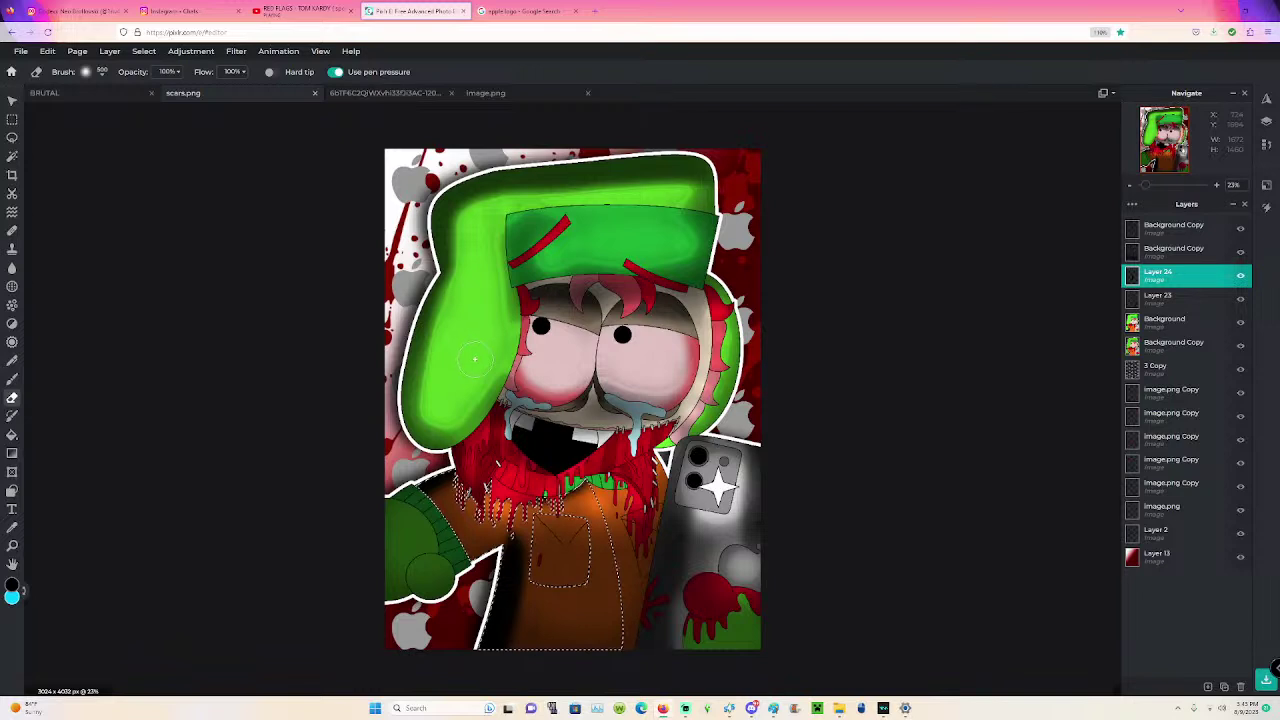
pyautogui.moveTo(542, 540); pyautogui.dragTo(484, 556)
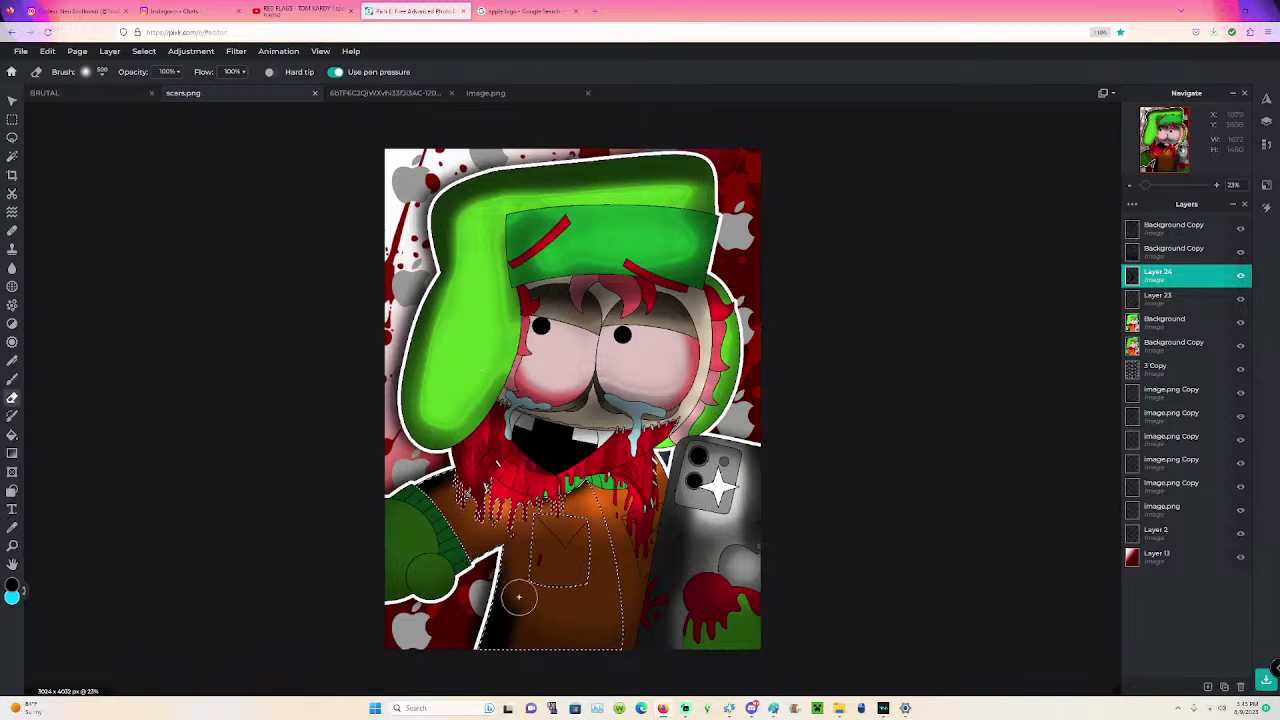
pyautogui.hotkey('ctrl', 'z')
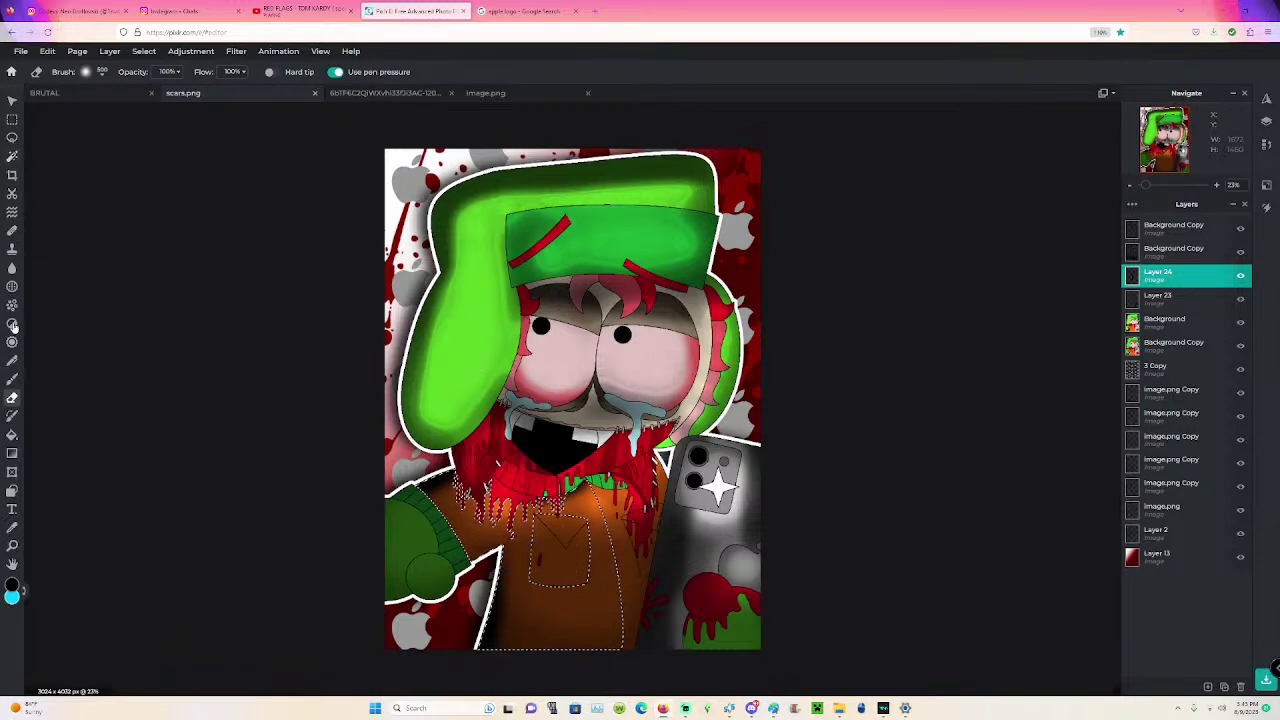
pyautogui.click(12, 378)
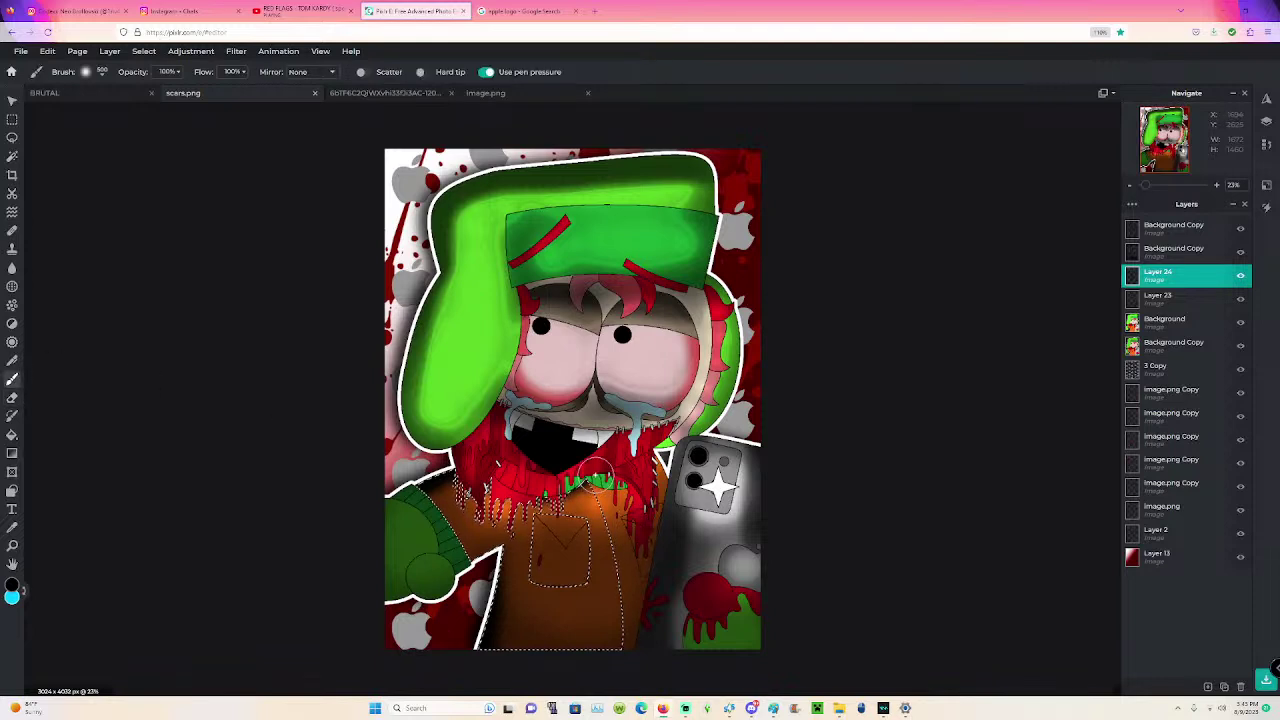
# Step: Magic-wand the strip along the jacket's right edge and darken it on Layer 24
pyautogui.press('w')
pyautogui.click(1165, 320)
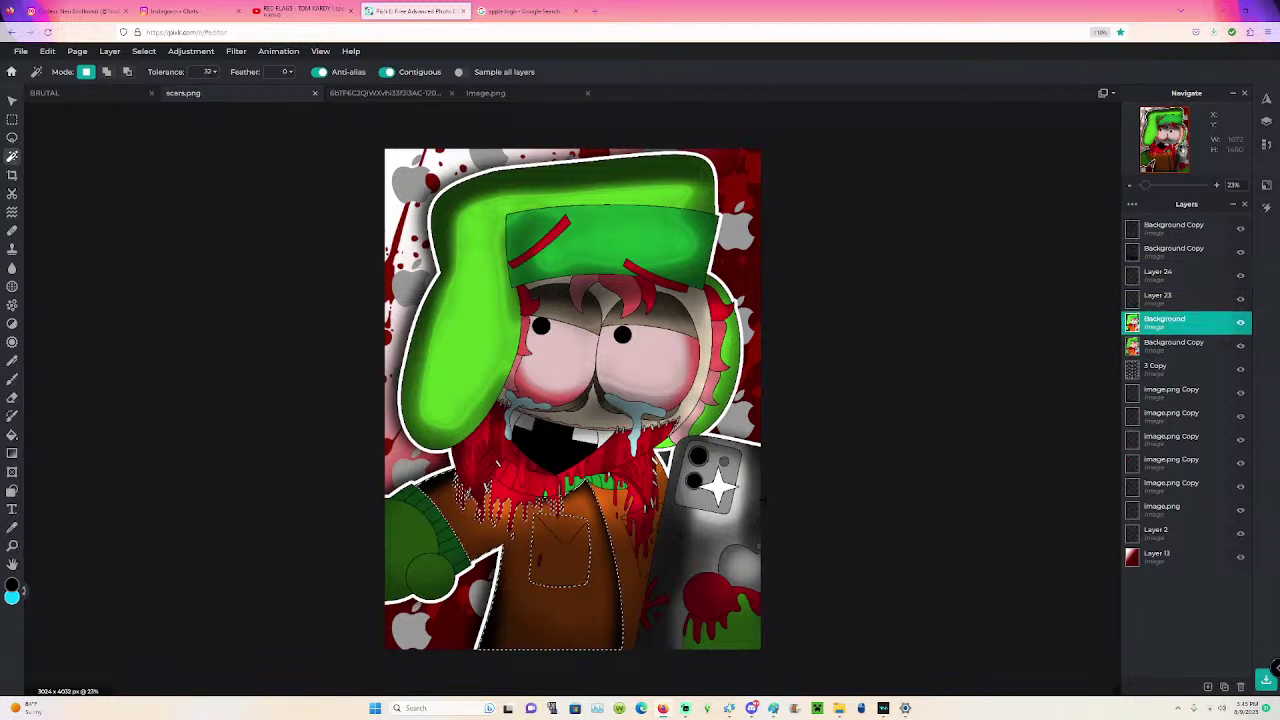
pyautogui.click(704, 514)
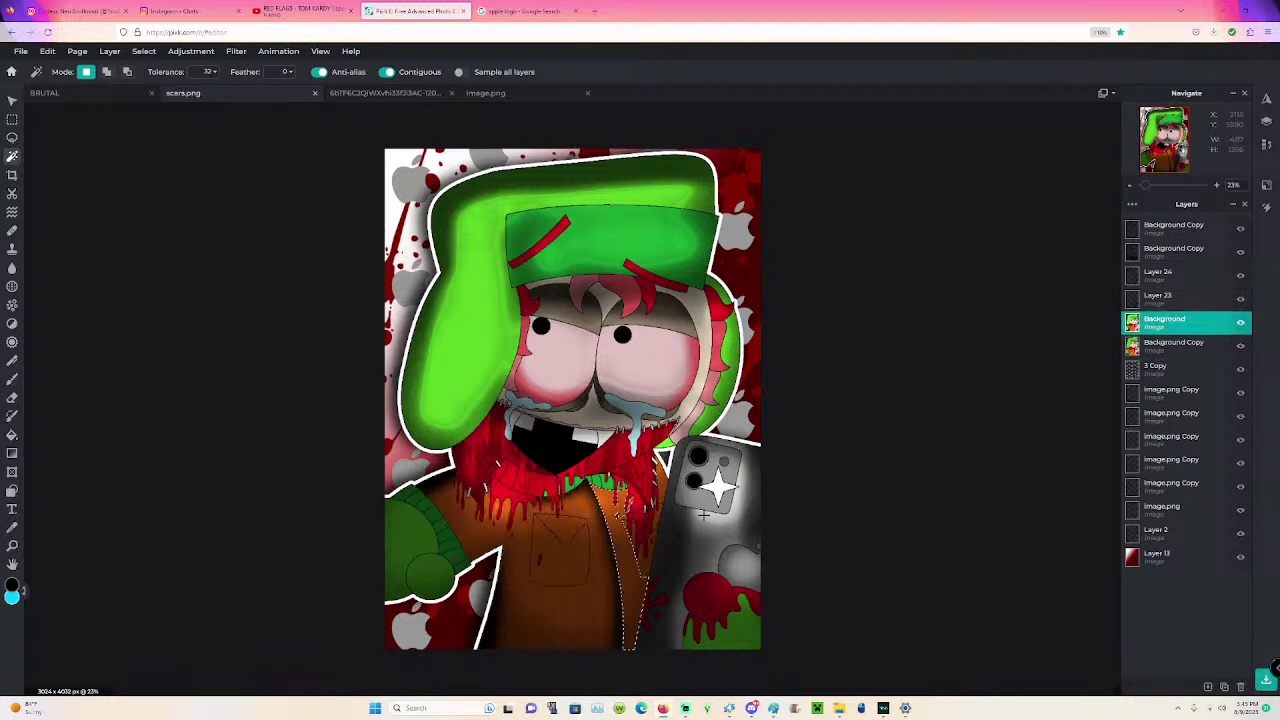
pyautogui.click(1158, 298)
pyautogui.click(1156, 274)
pyautogui.press('b')
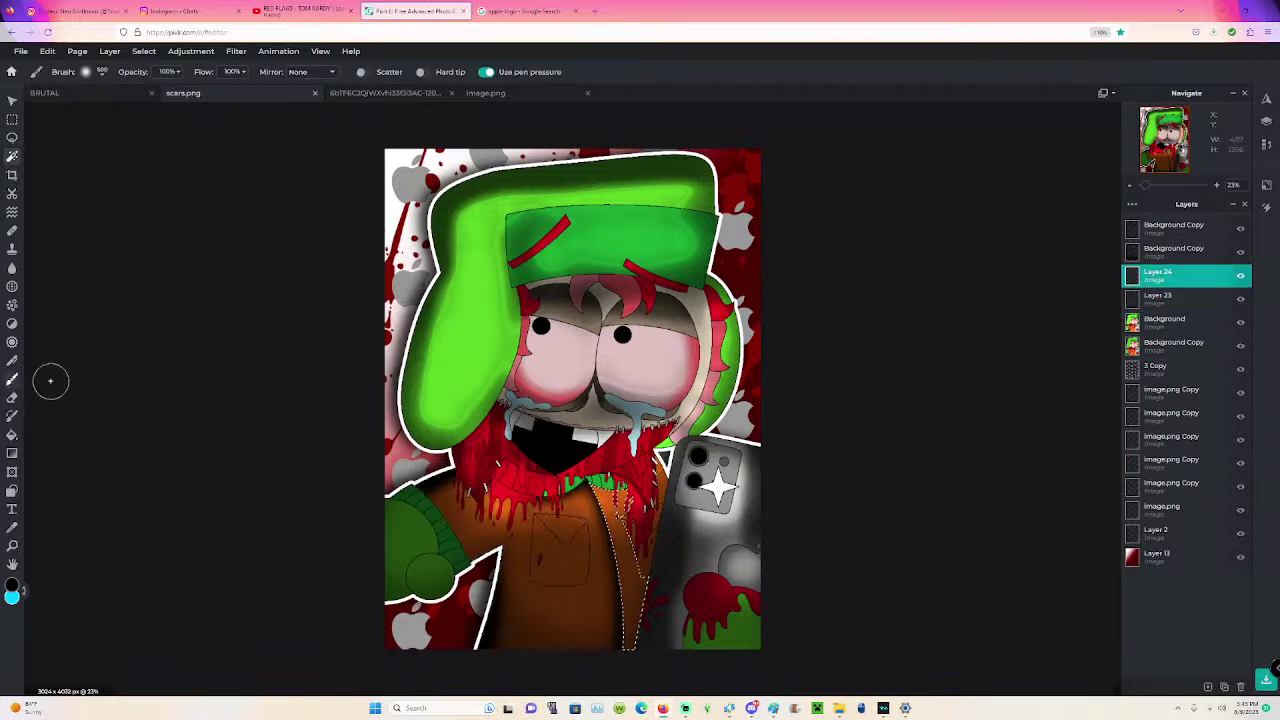
pyautogui.moveTo(580, 491)
pyautogui.mouseDown()
pyautogui.moveTo(614, 652)
pyautogui.moveTo(580, 490)
pyautogui.moveTo(536, 431)
pyautogui.mouseUp()
# Step: Select the area by the left green sleeve and return to brushing on Layer 24
pyautogui.click(12, 157)
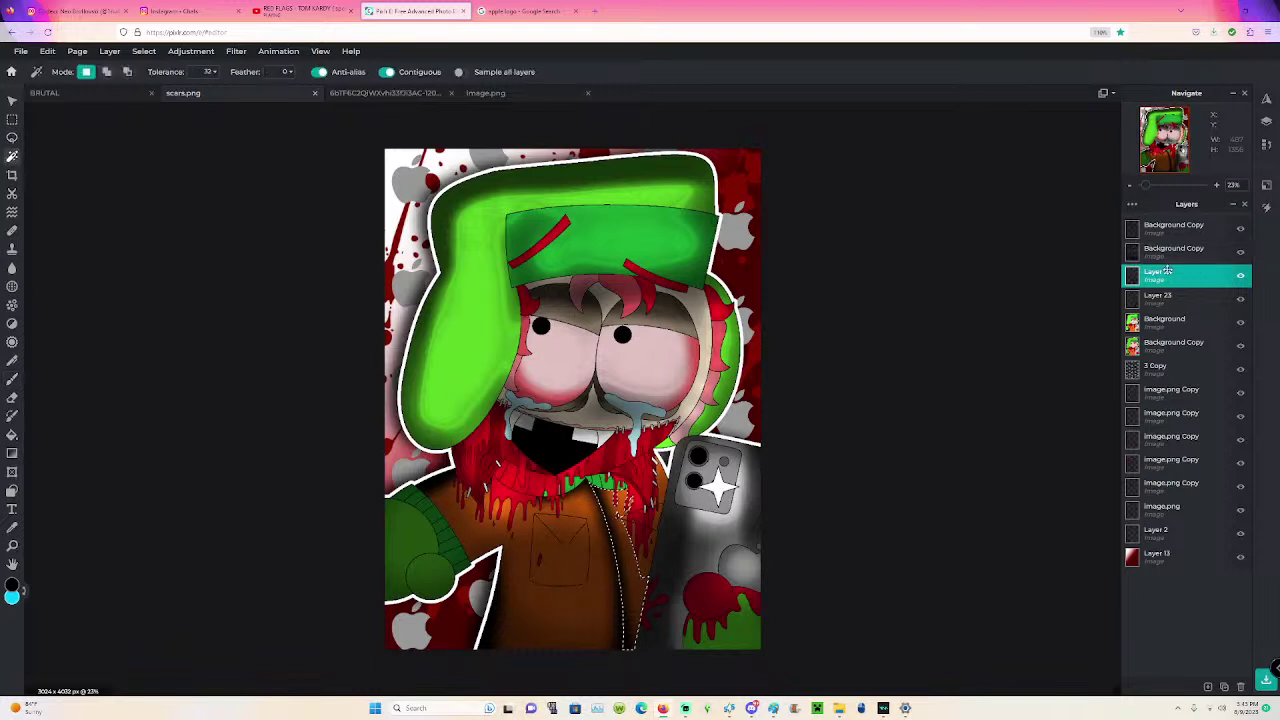
pyautogui.click(1193, 318)
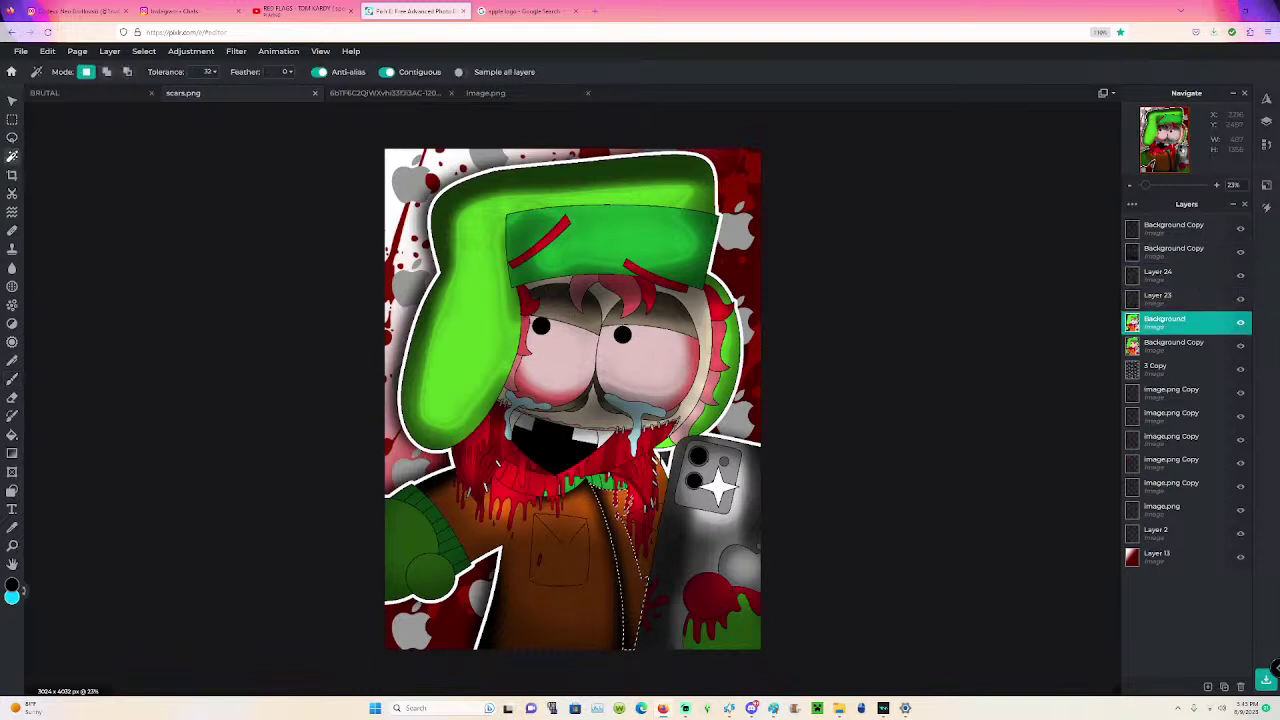
pyautogui.click(568, 465)
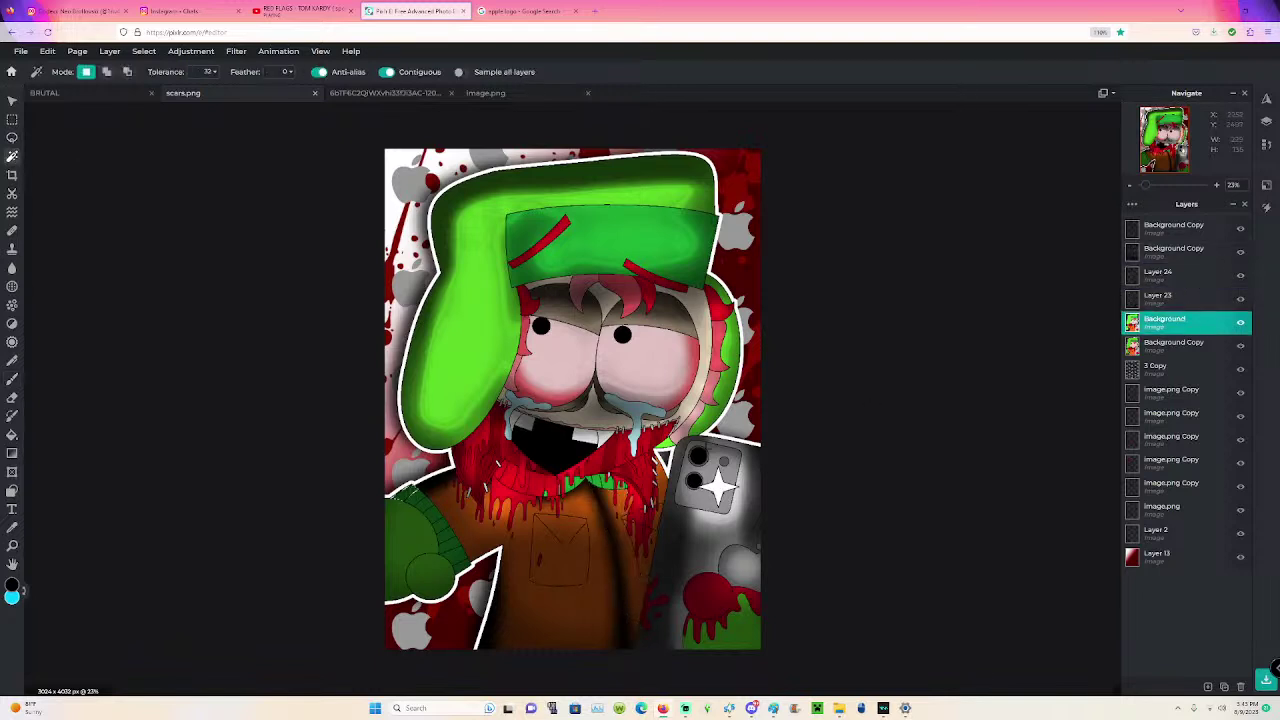
pyautogui.click(1178, 274)
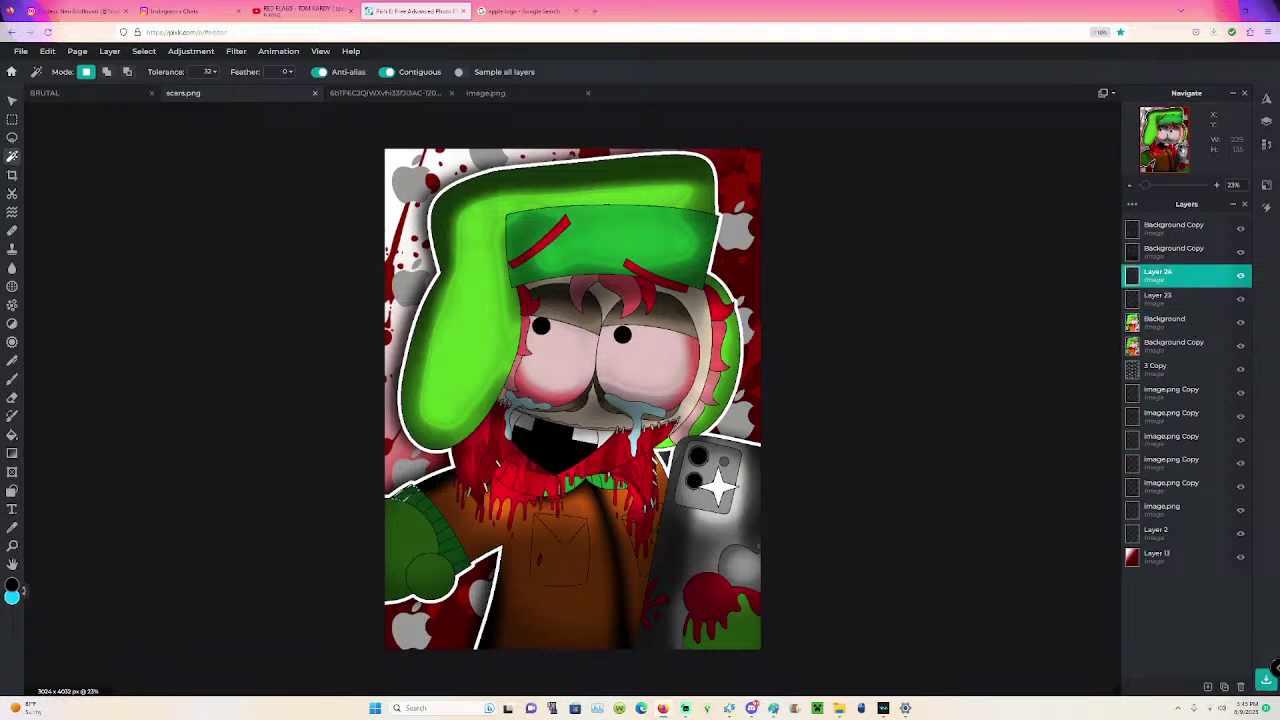
pyautogui.click(12, 378)
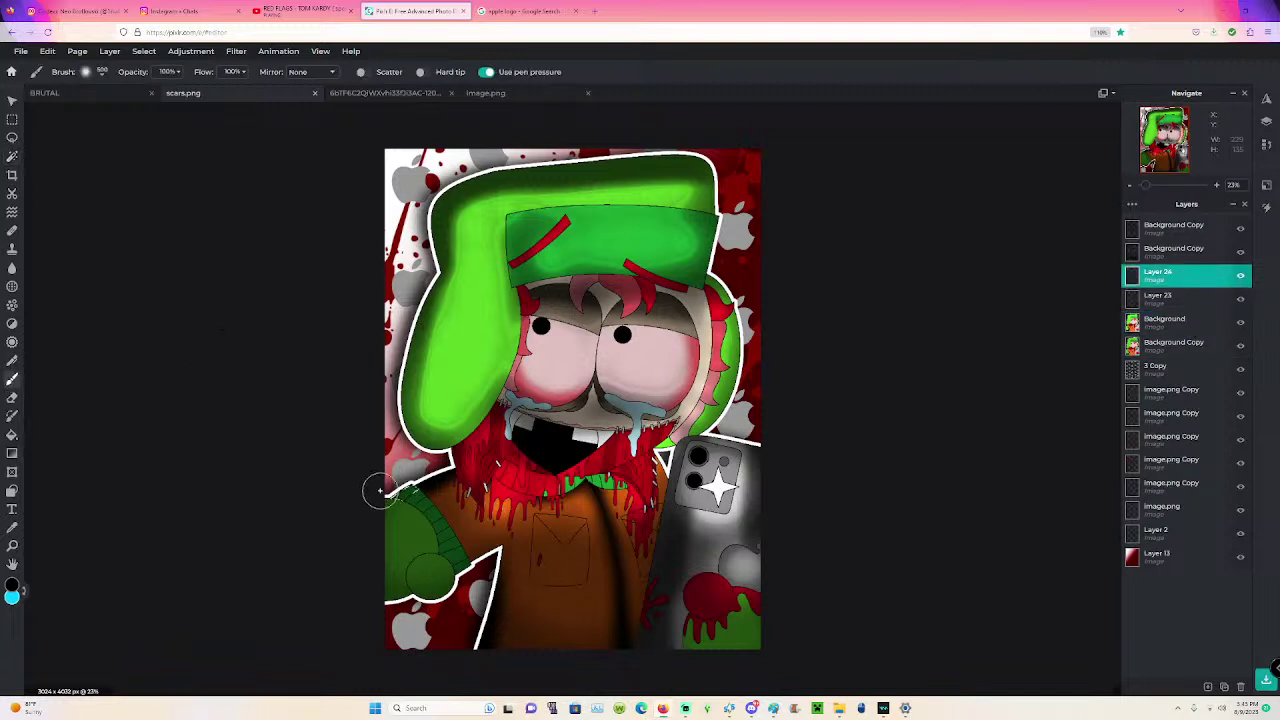
# Step: Start the next YouTube video, then return to the Kyle artwork in Pixlr E
pyautogui.click(13, 156)
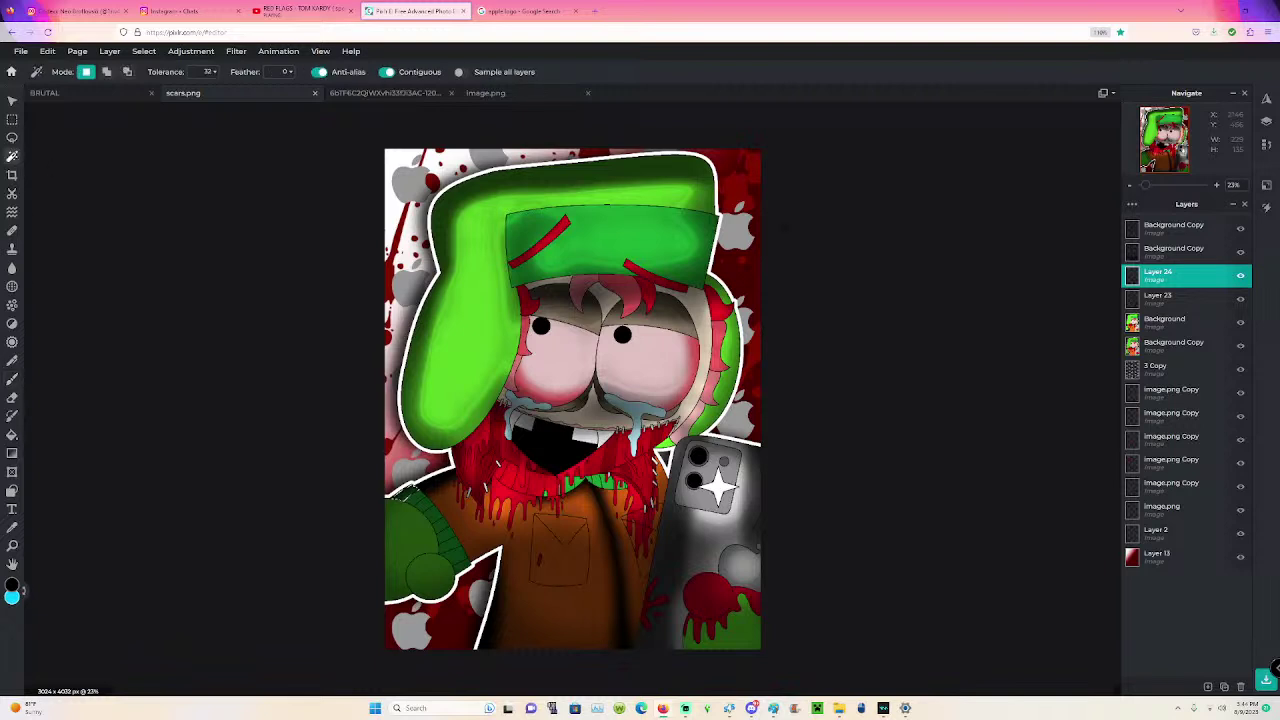
pyautogui.click(1210, 322)
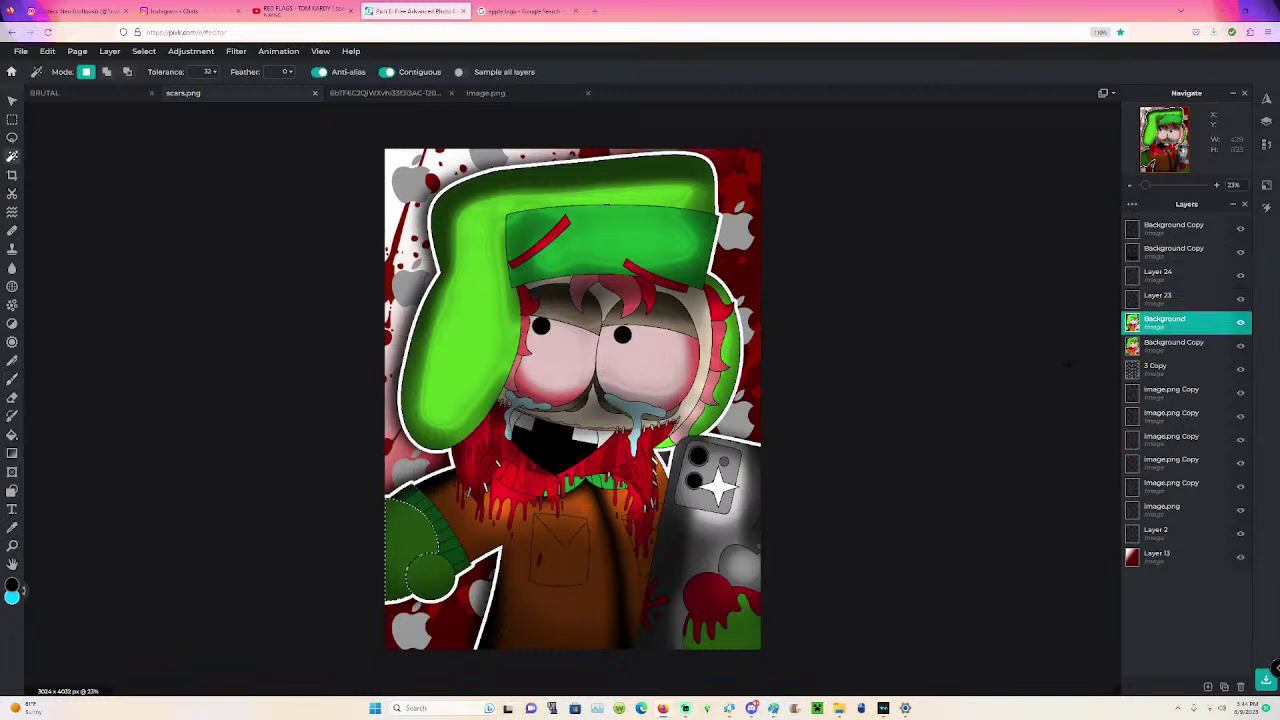
pyautogui.hotkey('alt', ']')
pyautogui.click(12, 380)
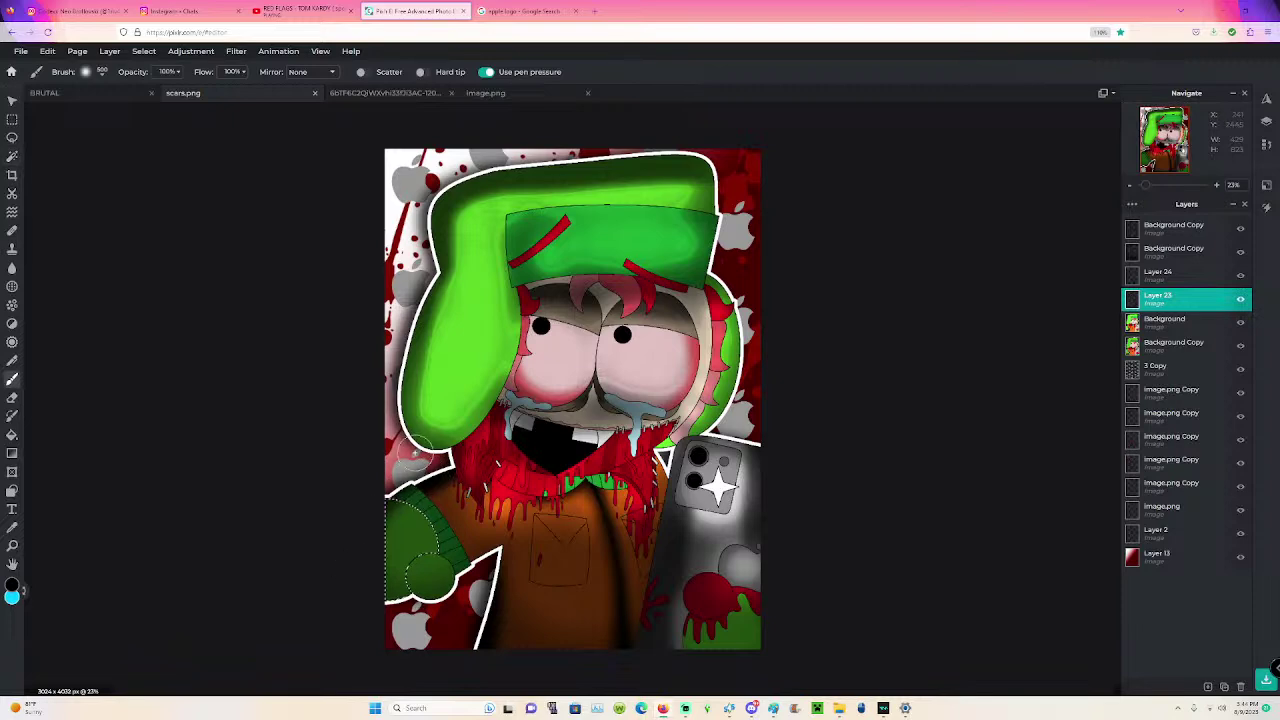
pyautogui.click(300, 11)
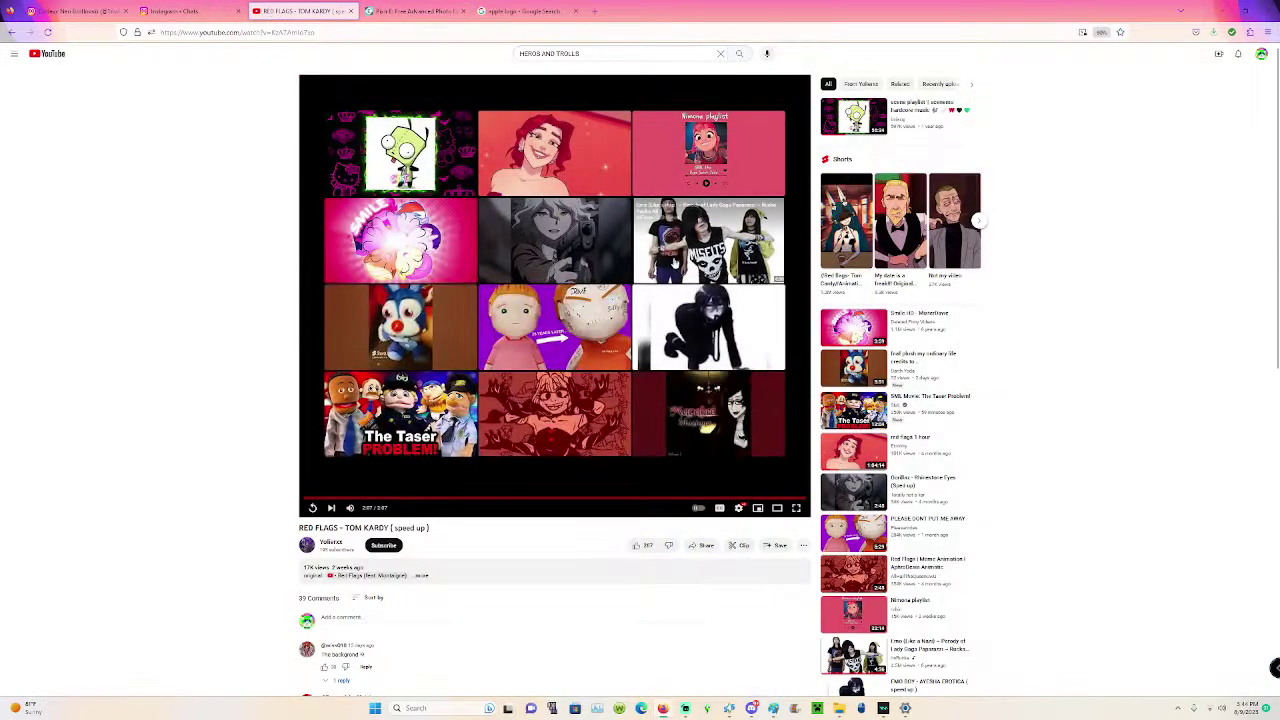
pyautogui.click(660, 300)
pyautogui.click(425, 10)
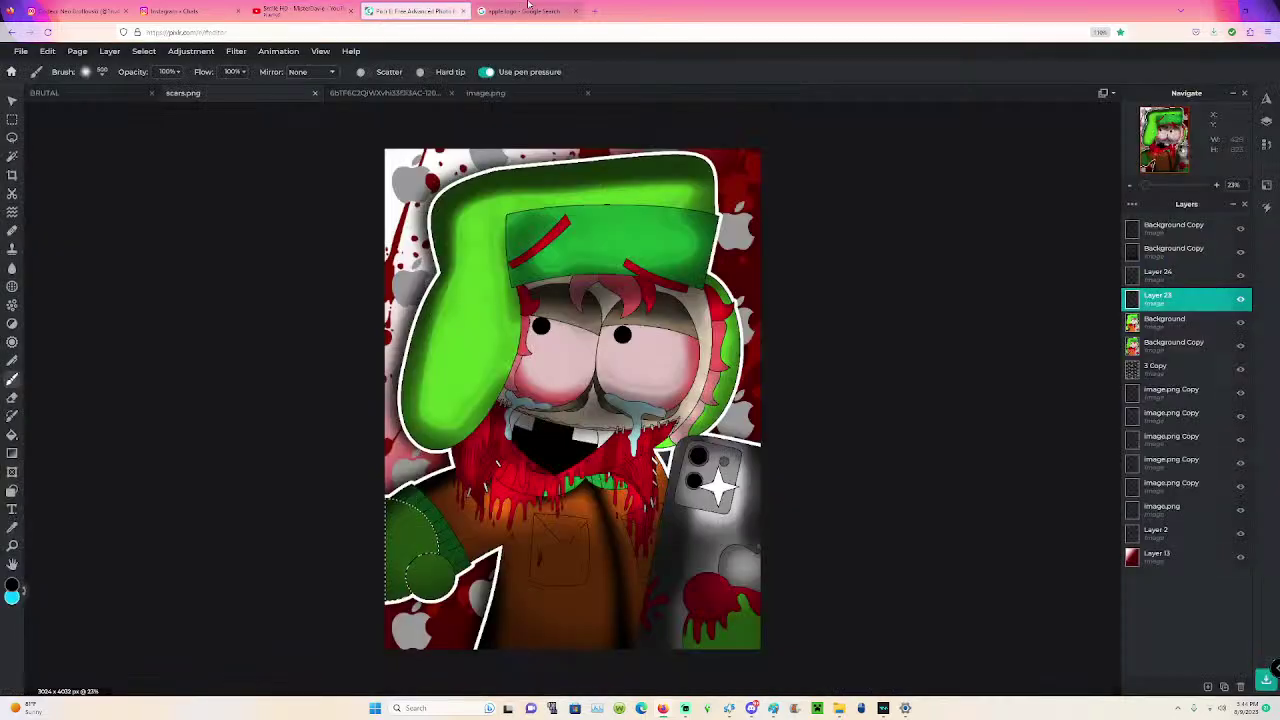
# Step: Step through the Background, Layer 23 and Layer 24, ending with the Brush on Layer 24
pyautogui.click(12, 157)
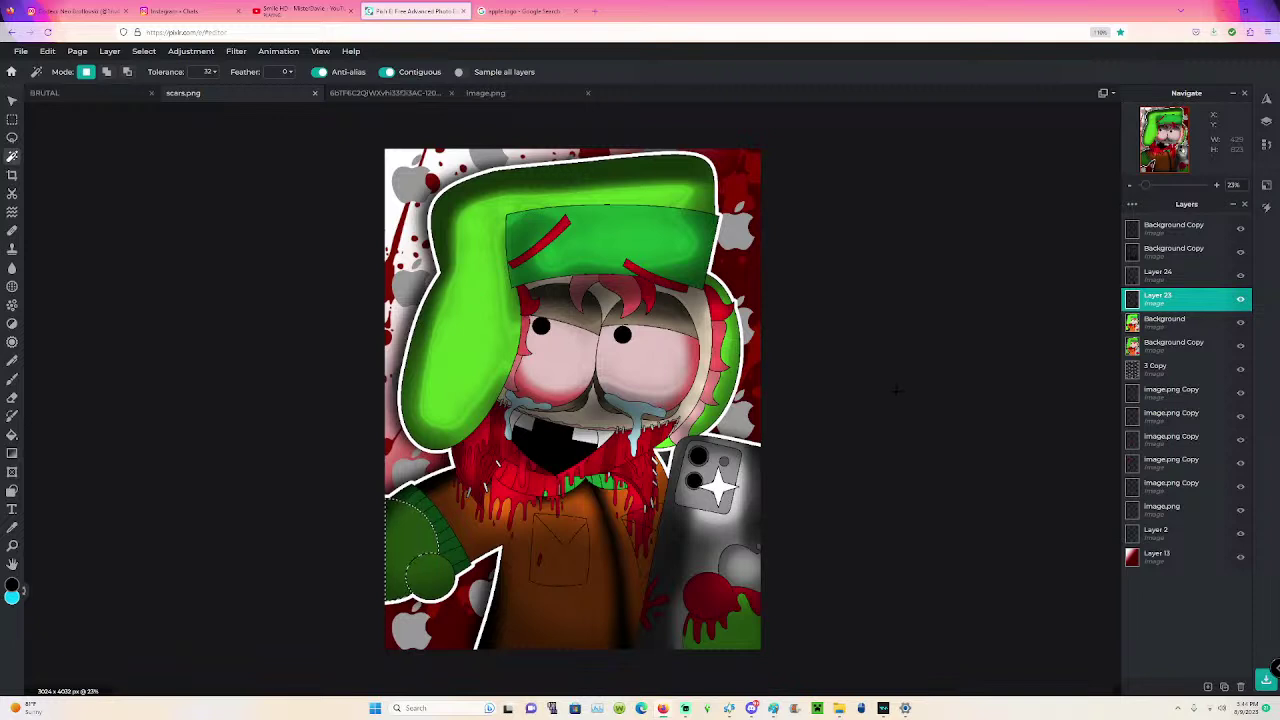
pyautogui.click(1170, 321)
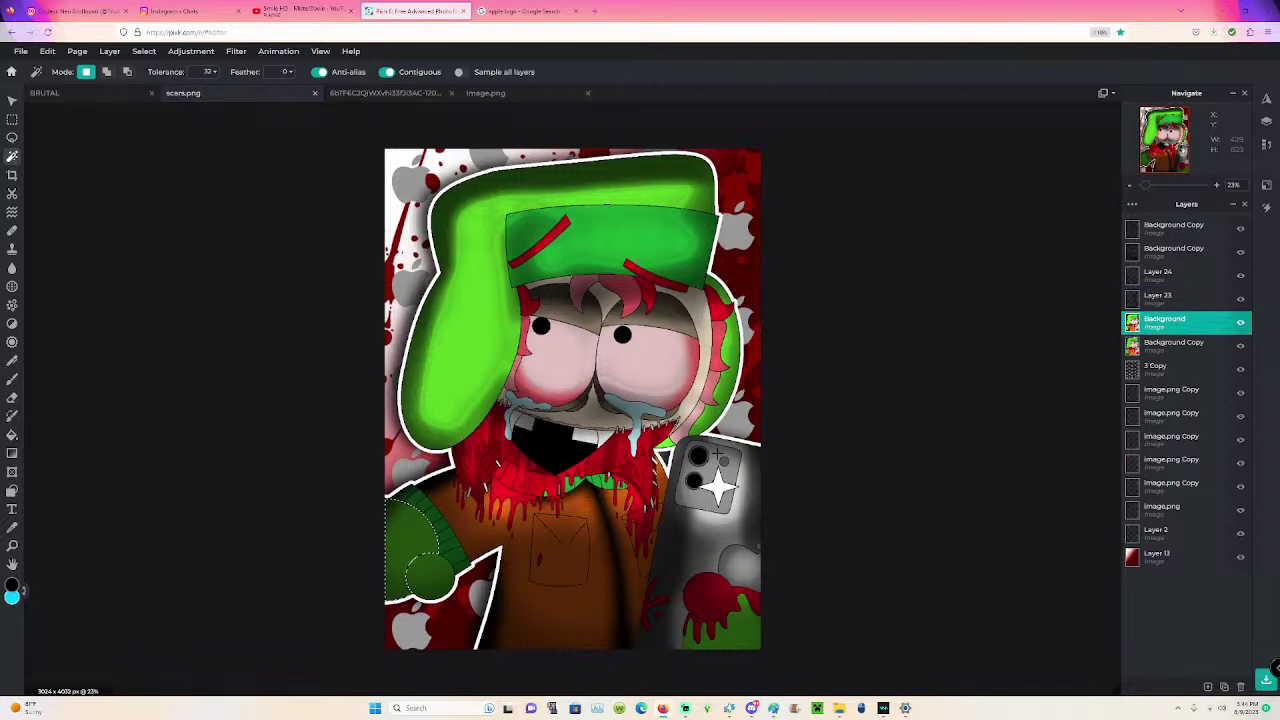
pyautogui.click(1160, 298)
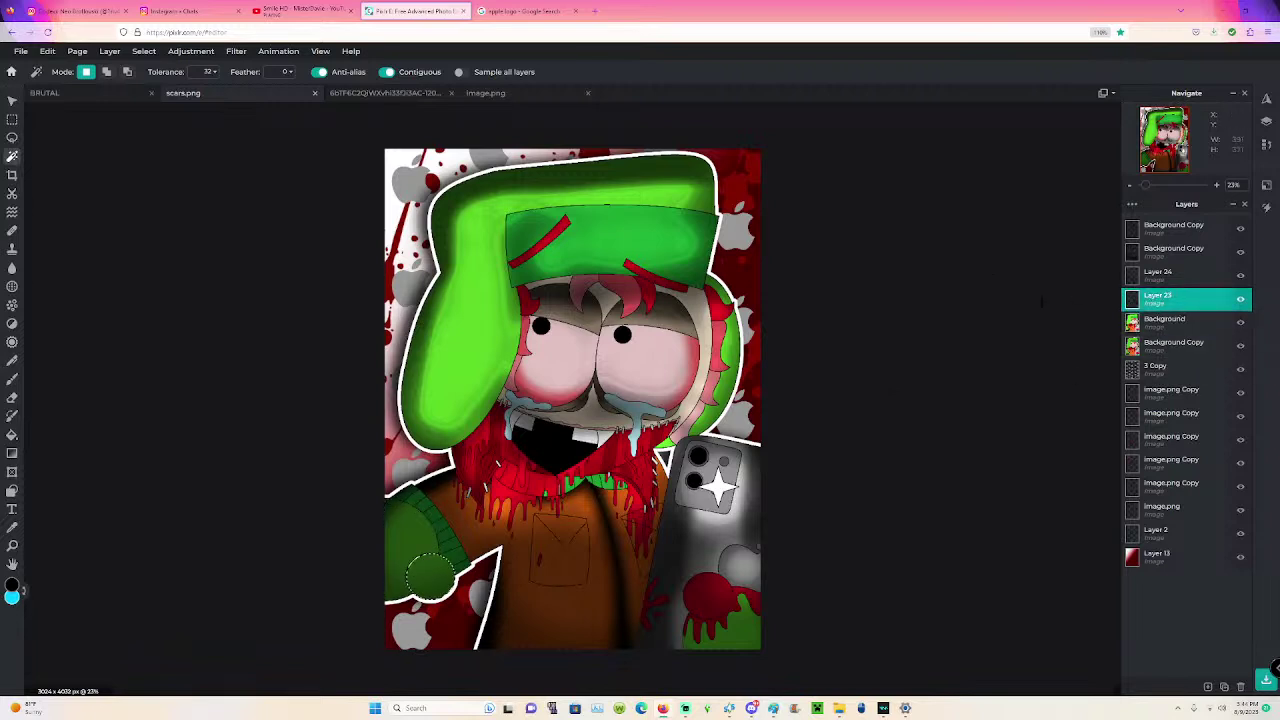
pyautogui.click(12, 377)
pyautogui.click(1165, 275)
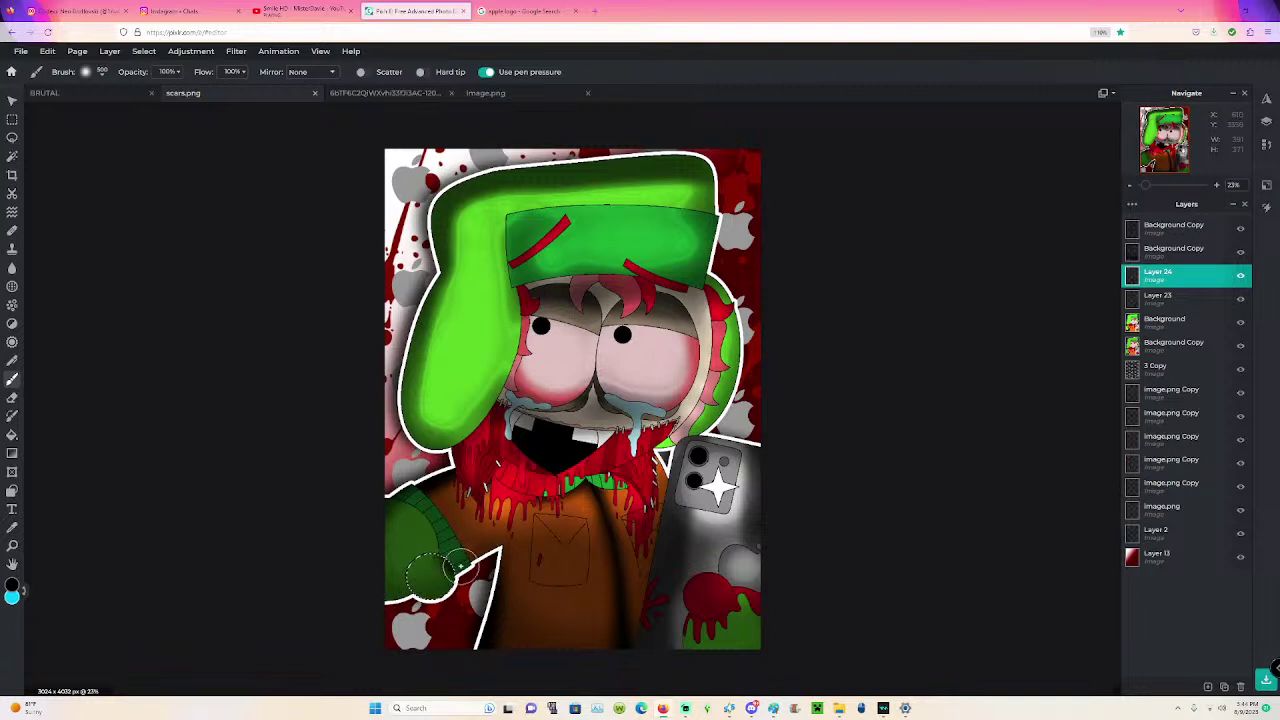
# Step: Magic-wand the orange jacket near the zipper on Background and ready the Brush on Layer 24
pyautogui.click(12, 157)
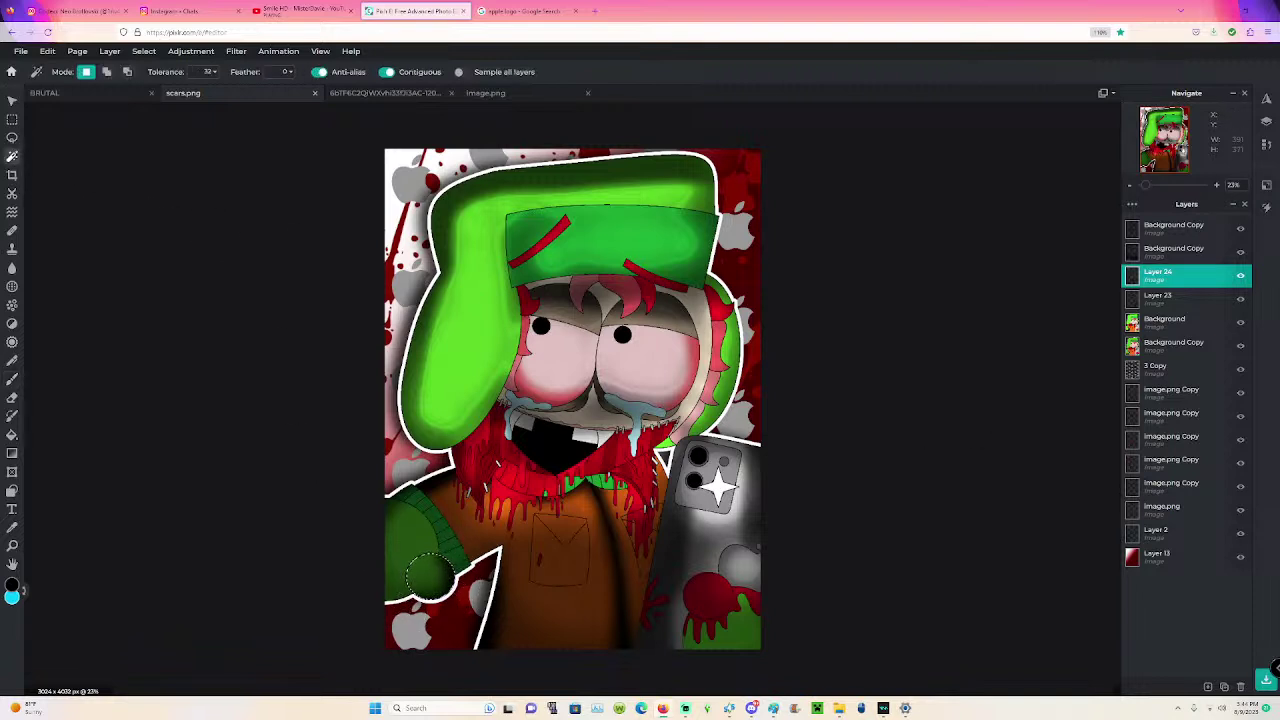
pyautogui.click(1160, 320)
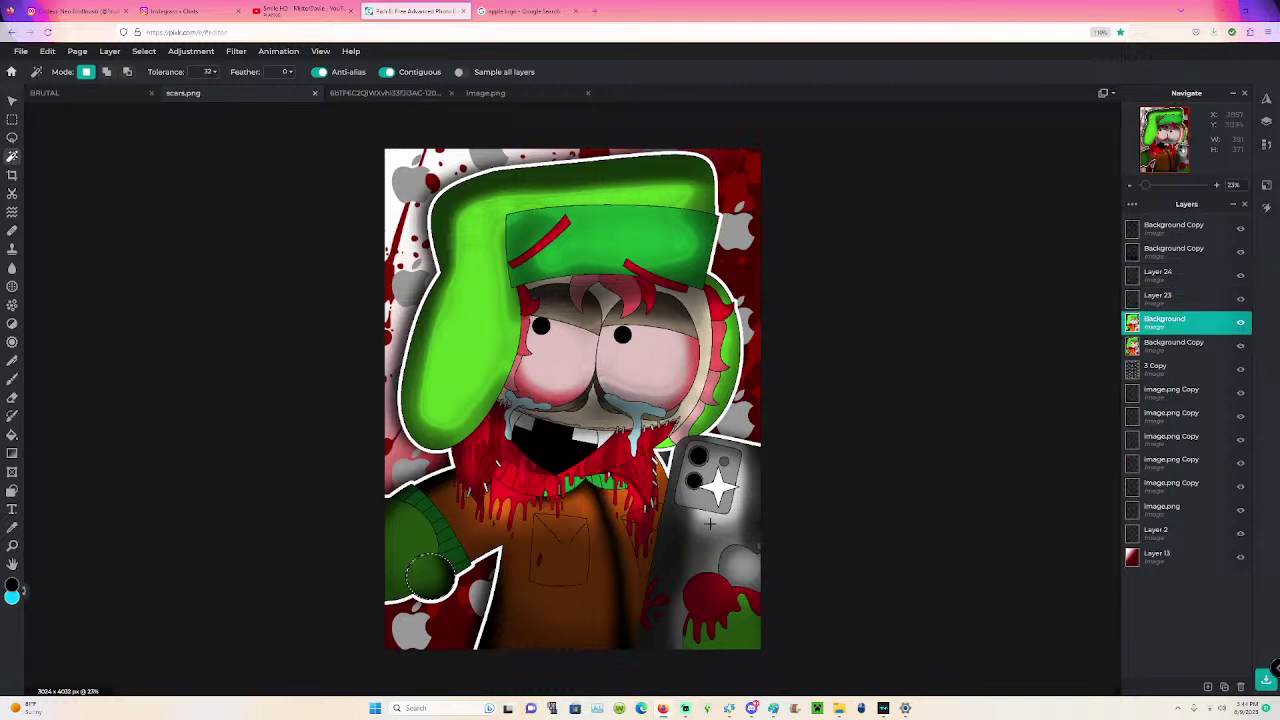
pyautogui.click(640, 560)
pyautogui.click(1160, 275)
pyautogui.click(12, 377)
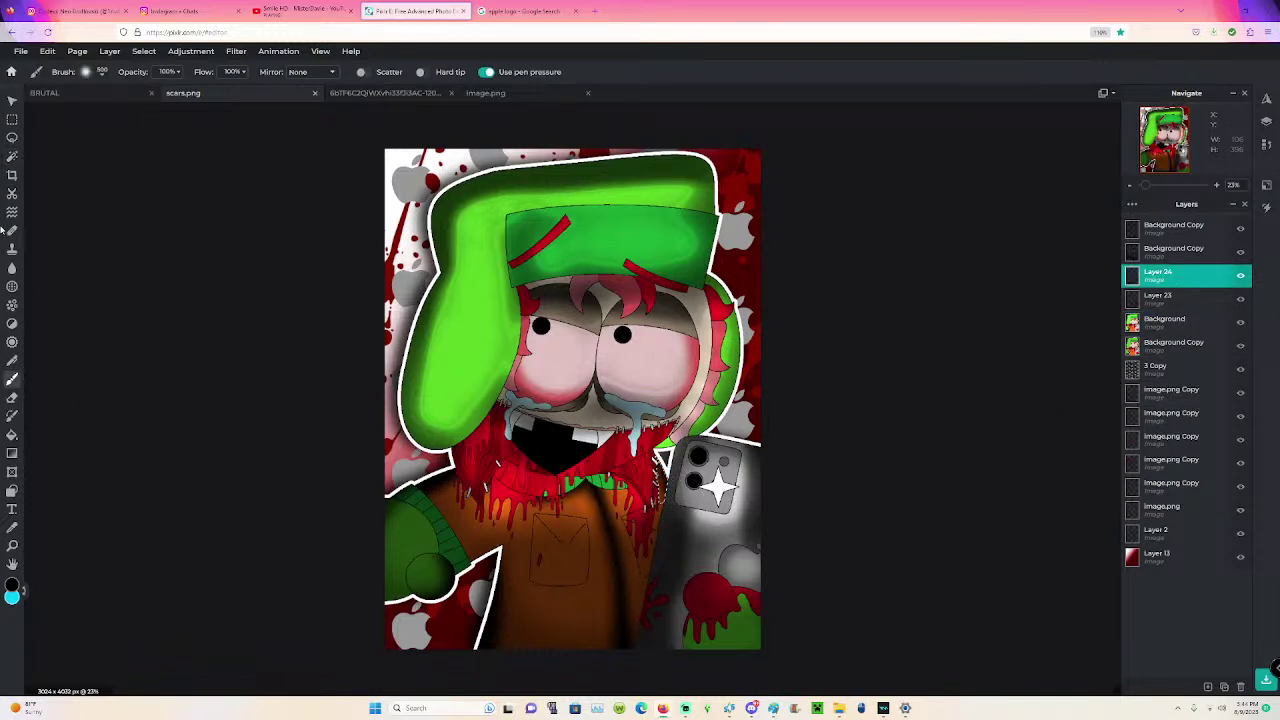
pyautogui.click(12, 156)
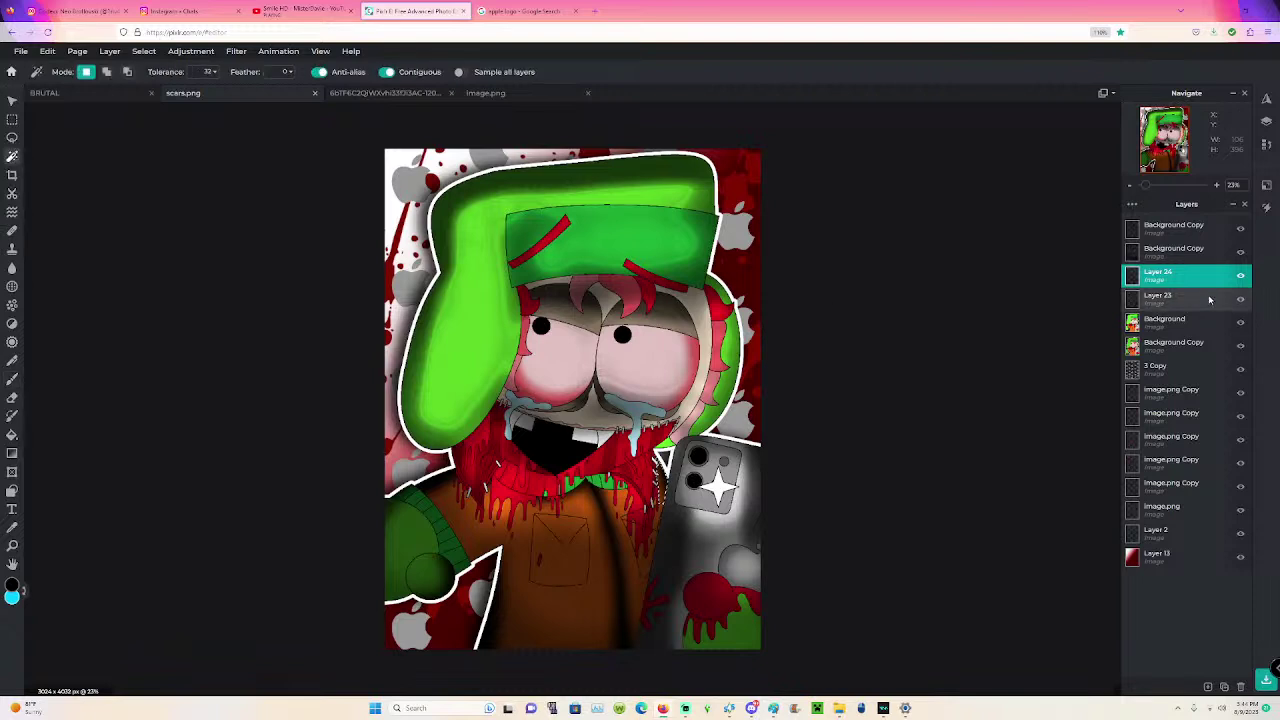
pyautogui.click(1170, 321)
# Step: Select the green hat, make Layer 24 active, and set a 1000px soft round brush
pyautogui.click(467, 303)
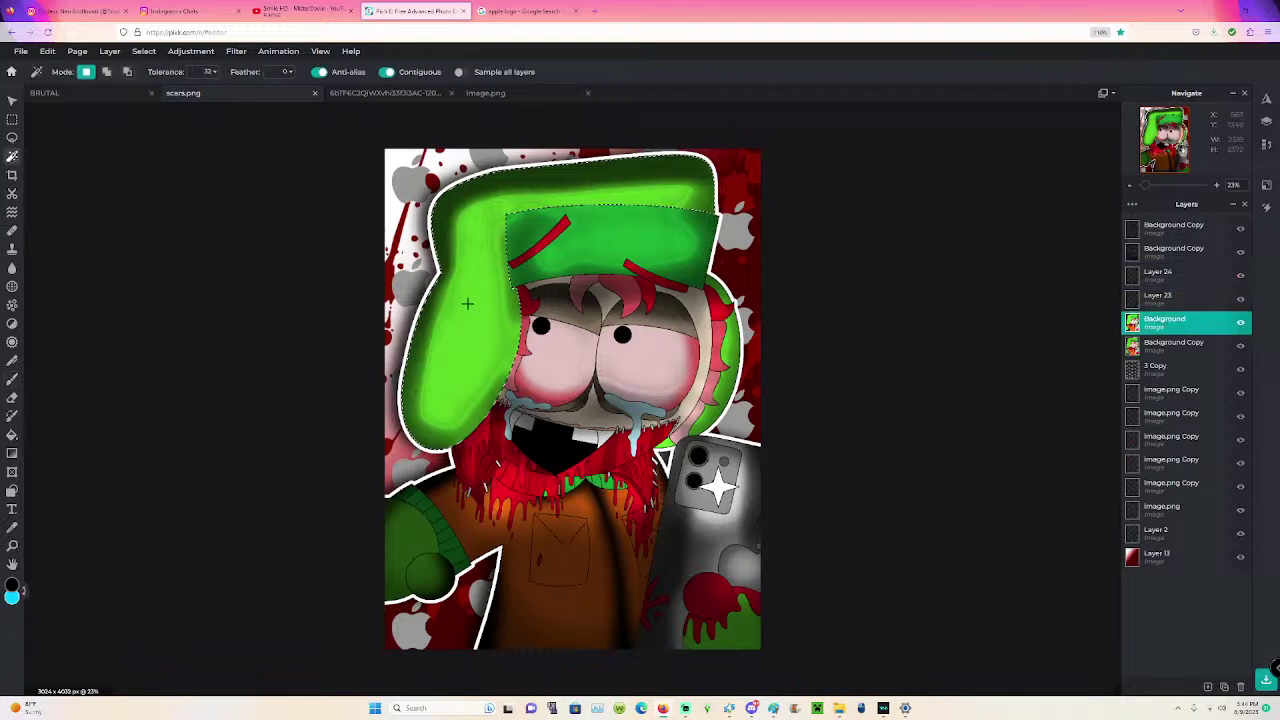
pyautogui.click(1178, 278)
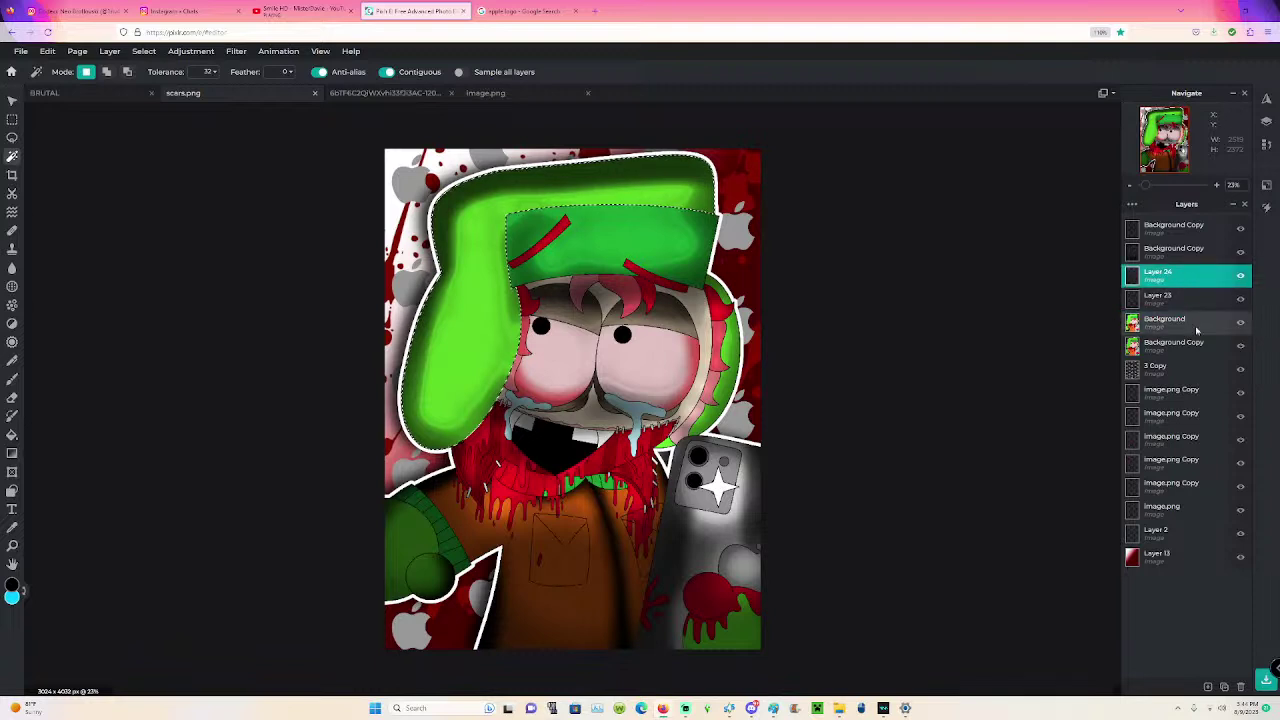
pyautogui.click(12, 381)
pyautogui.click(85, 71)
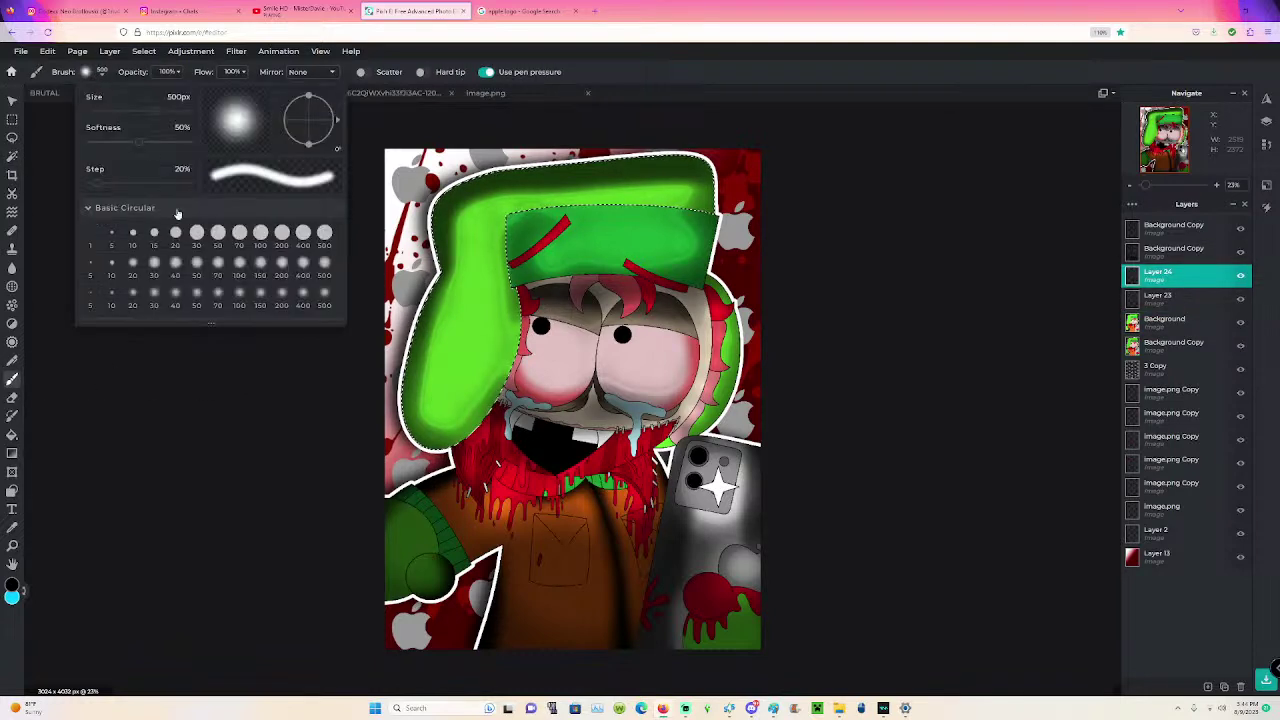
pyautogui.click(324, 296)
pyautogui.moveTo(130, 148); pyautogui.dragTo(189, 111)
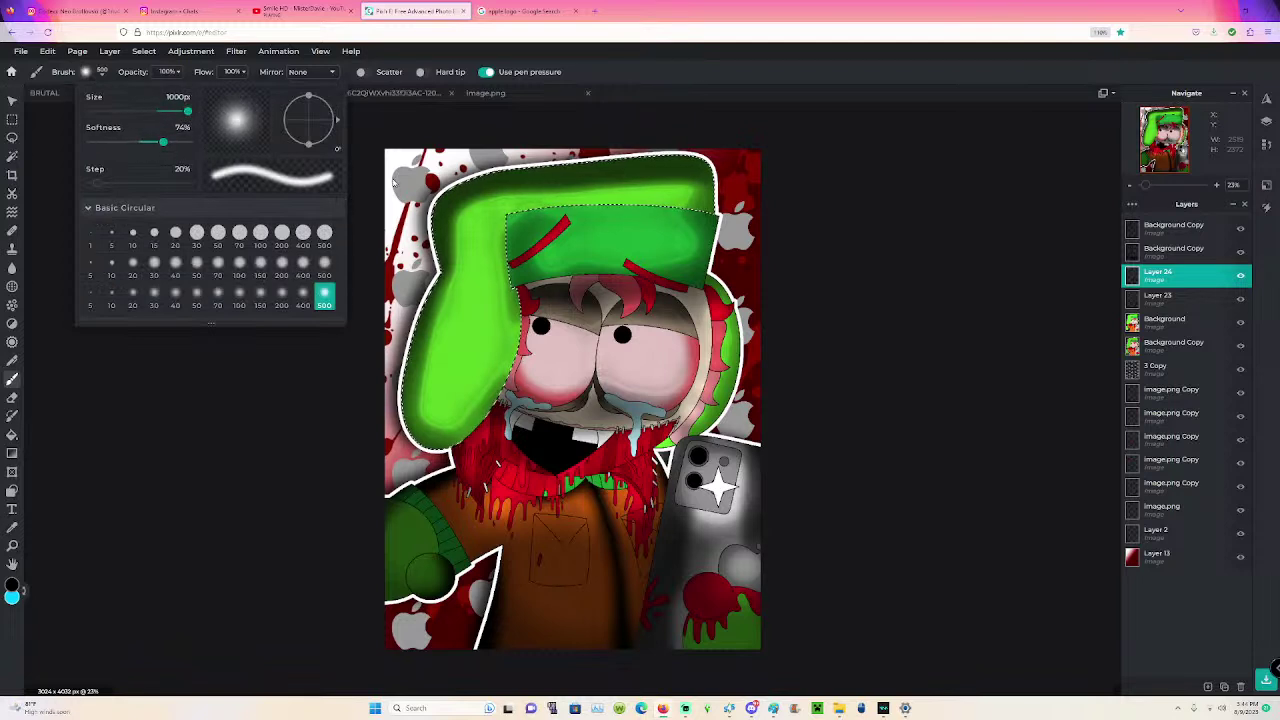
# Step: Paint soft dark shading along the hat's left and top edges and the ear flap's lower edge
pyautogui.moveTo(405, 453)
pyautogui.mouseDown()
pyautogui.moveTo(391, 418)
pyautogui.moveTo(405, 336)
pyautogui.moveTo(427, 225)
pyautogui.moveTo(452, 186)
pyautogui.moveTo(565, 153)
pyautogui.moveTo(783, 181)
pyautogui.mouseUp()
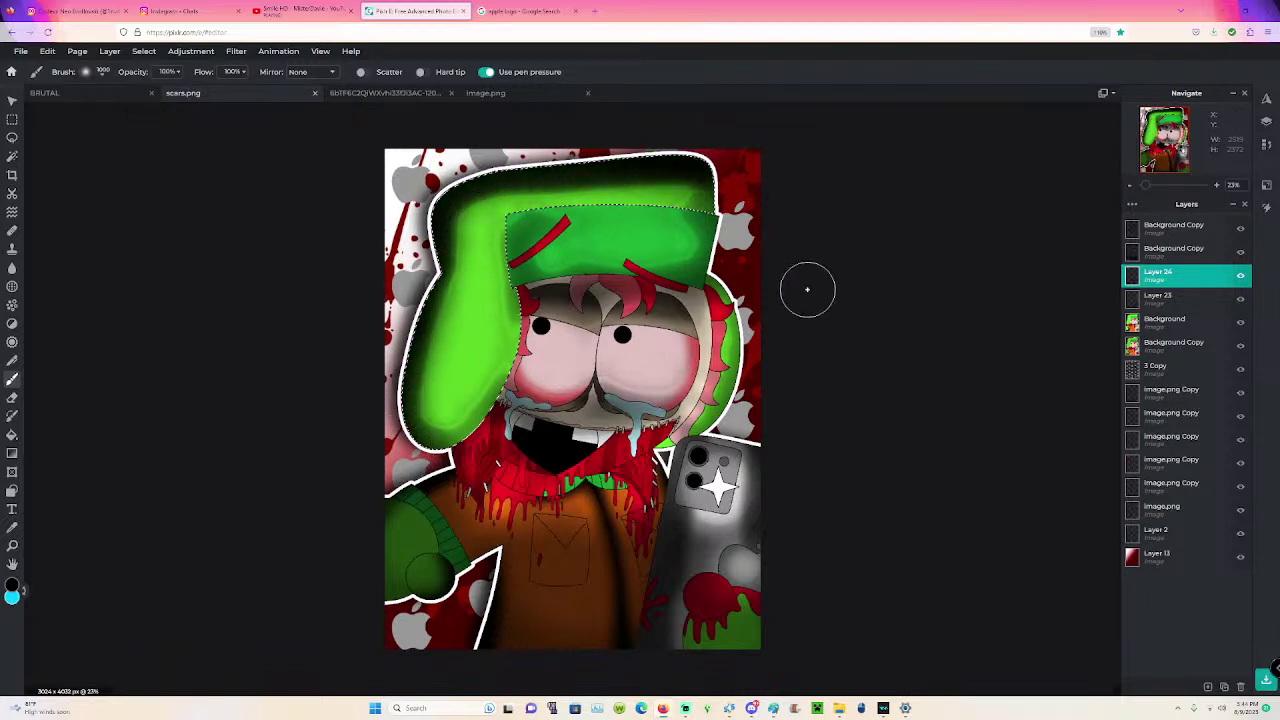
pyautogui.moveTo(389, 451)
pyautogui.mouseDown()
pyautogui.moveTo(473, 451)
pyautogui.moveTo(510, 417)
pyautogui.moveTo(554, 293)
pyautogui.moveTo(517, 399)
pyautogui.moveTo(487, 439)
pyautogui.moveTo(518, 341)
pyautogui.mouseUp()
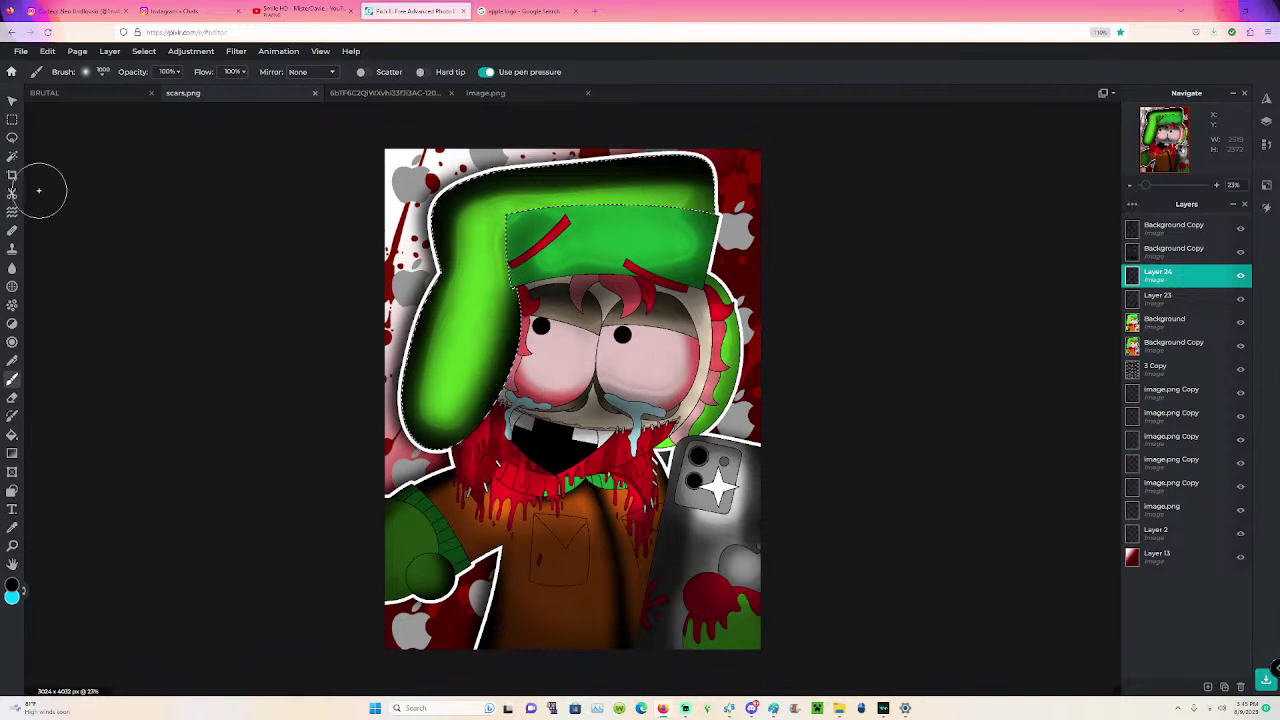
pyautogui.click(12, 156)
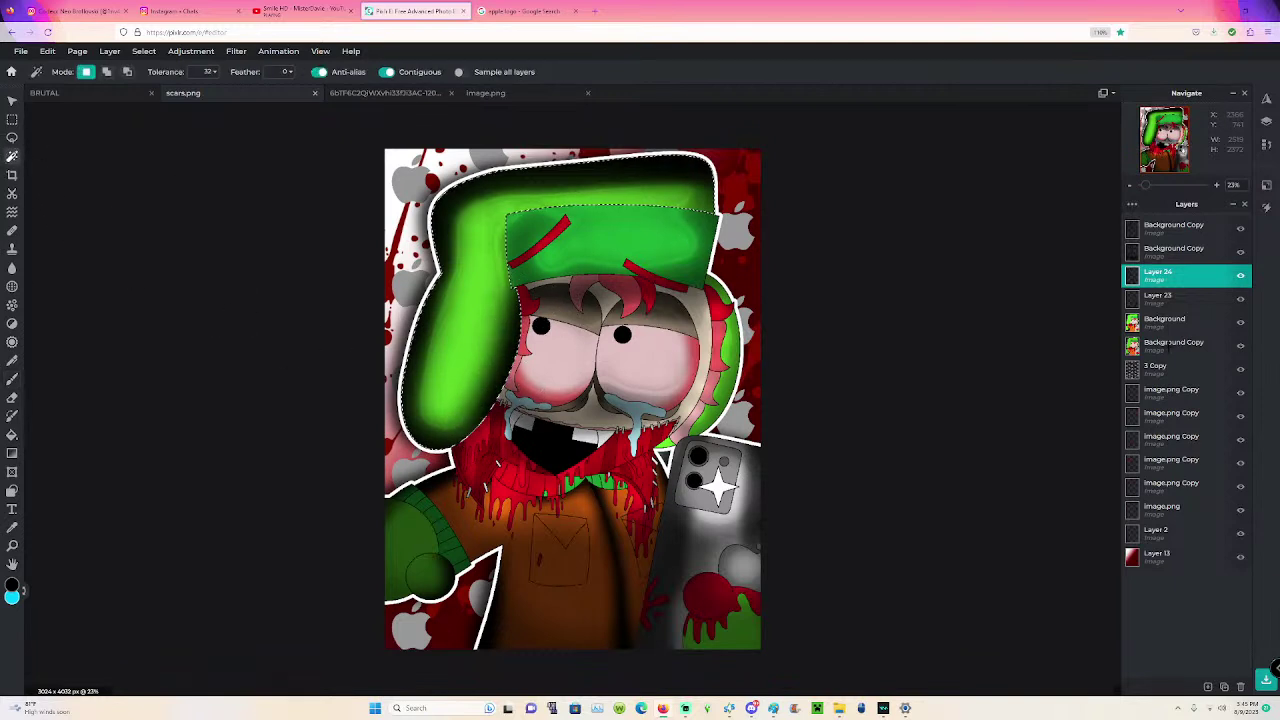
# Step: Magic Wand-select the hat's front band on Background and brush dark shading onto Layer 24
pyautogui.click(1165, 321)
pyautogui.click(650, 238)
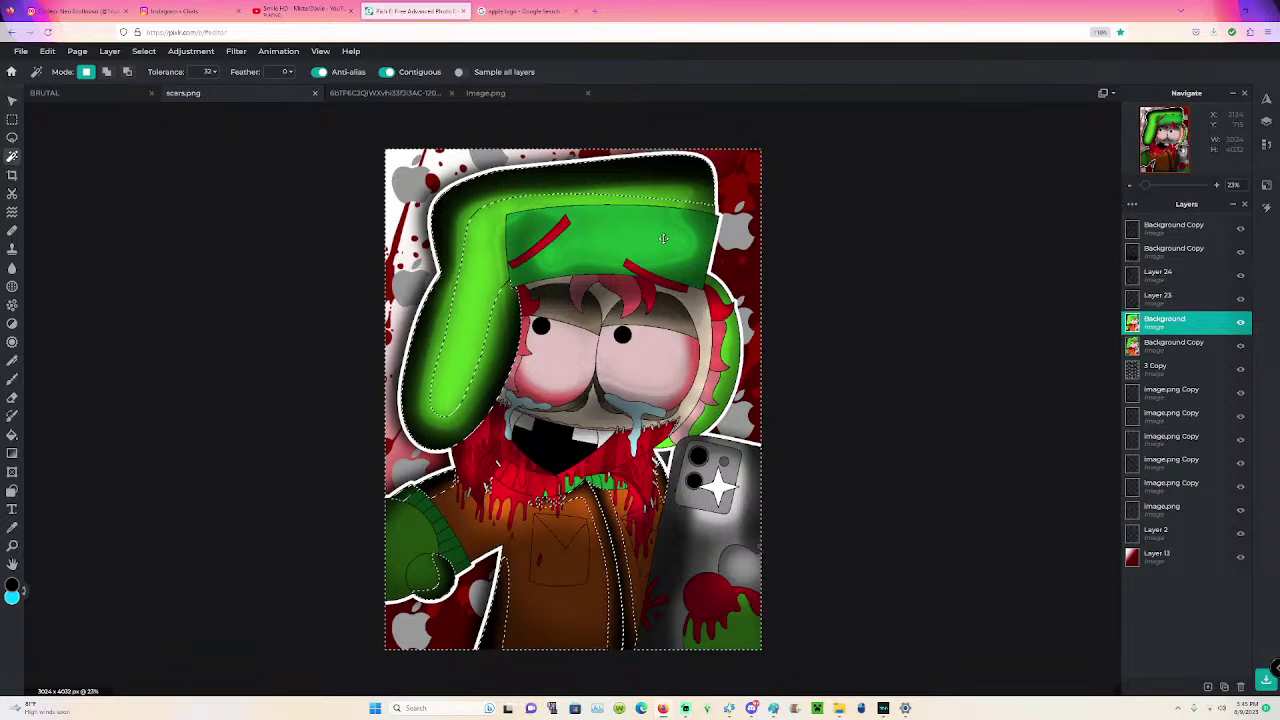
pyautogui.click(652, 240)
pyautogui.click(654, 240)
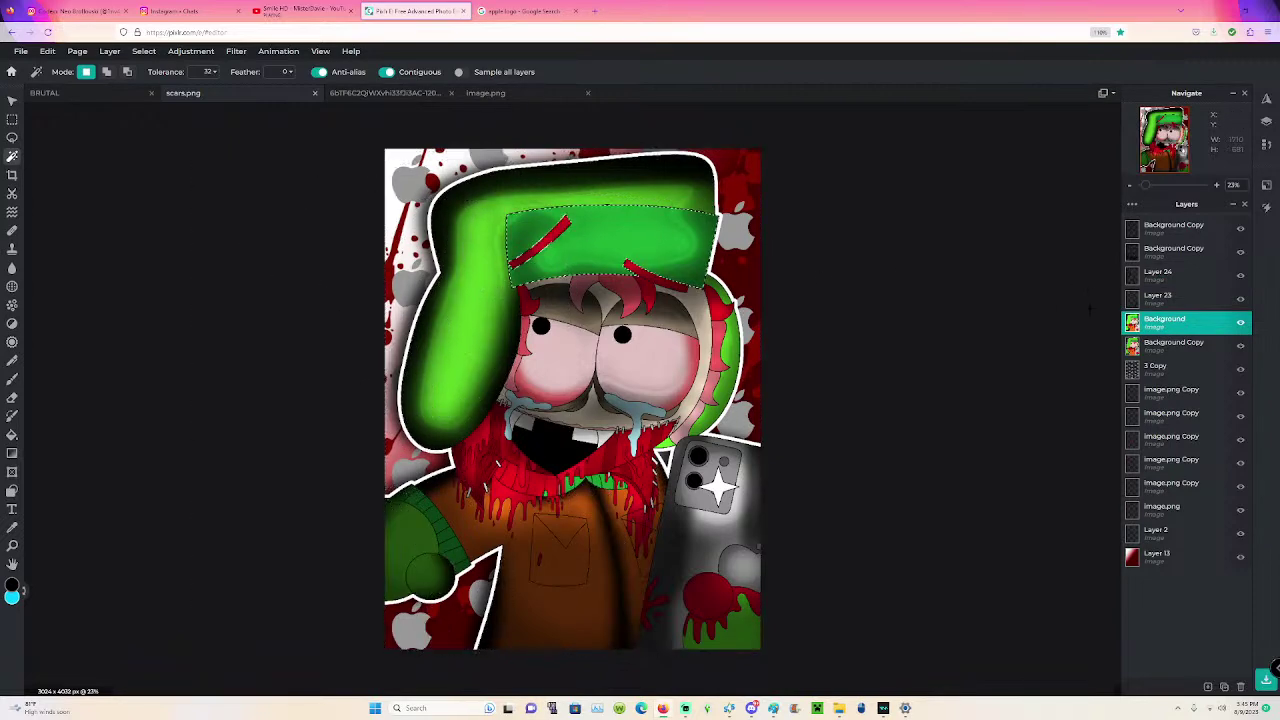
pyautogui.click(1184, 274)
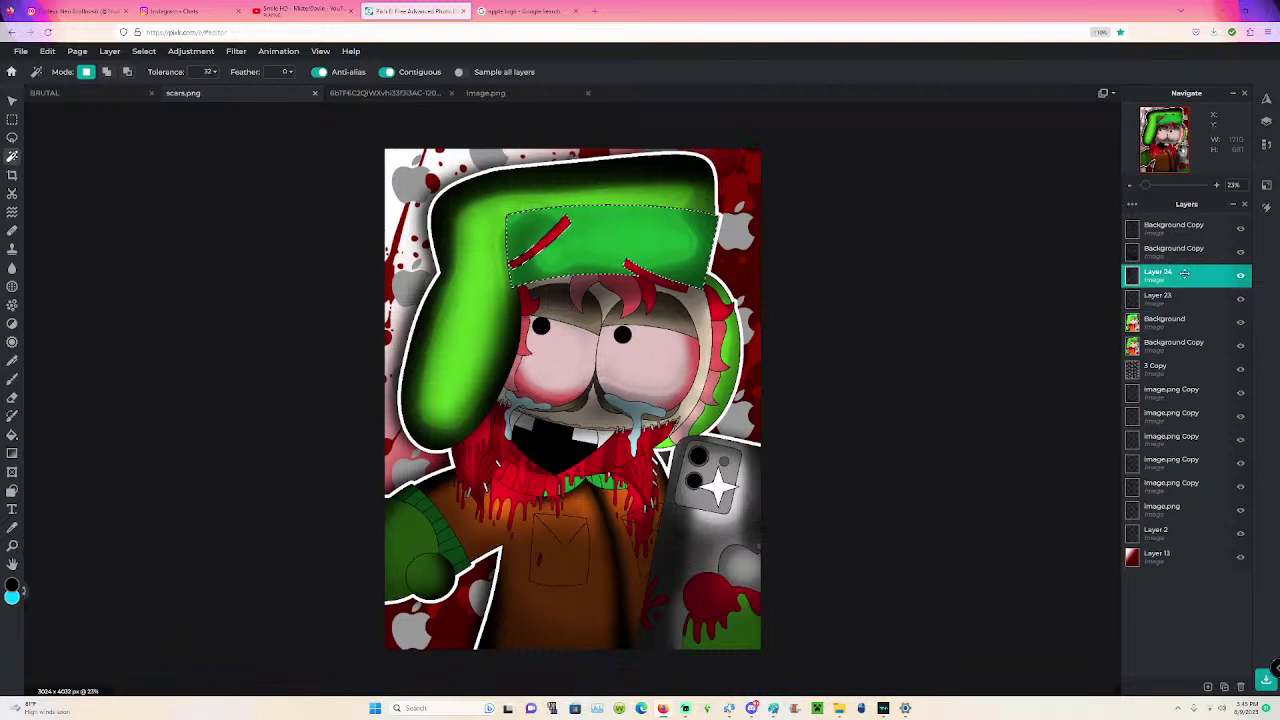
pyautogui.click(13, 379)
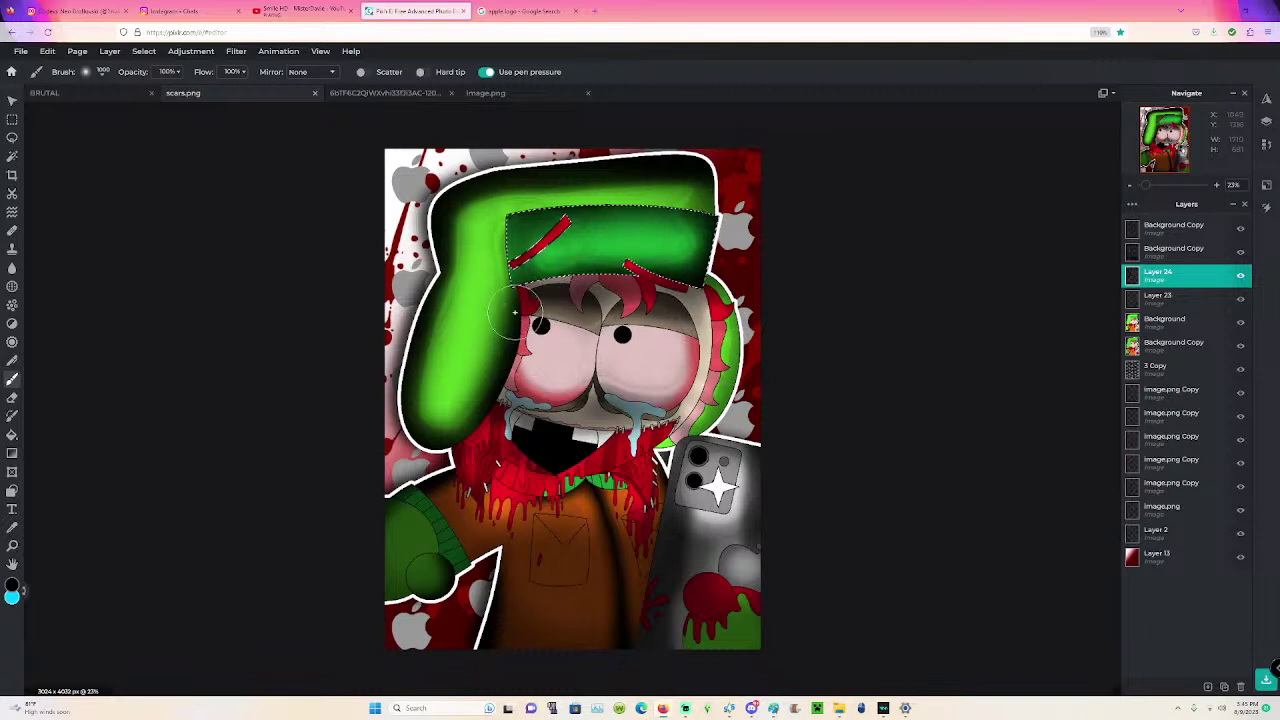
# Step: Alternate between Background and Layer 24 to shade the band and the hat's right side
pyautogui.click(12, 156)
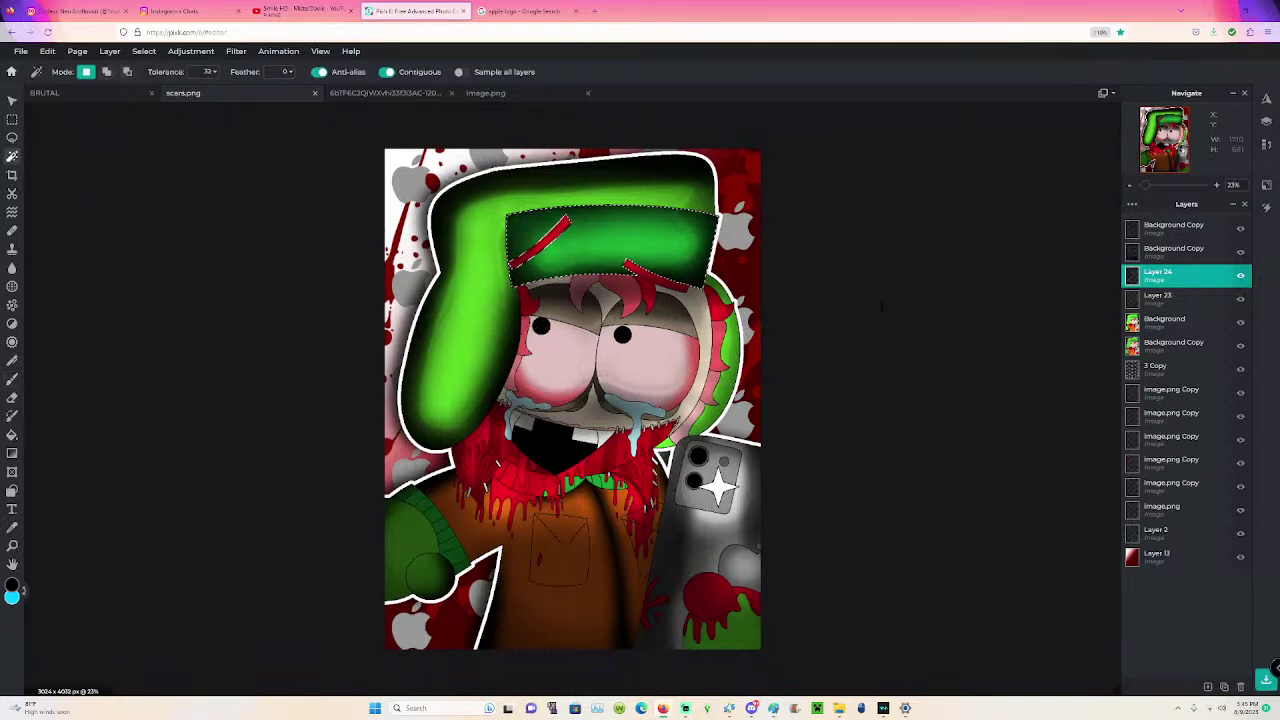
pyautogui.click(1180, 322)
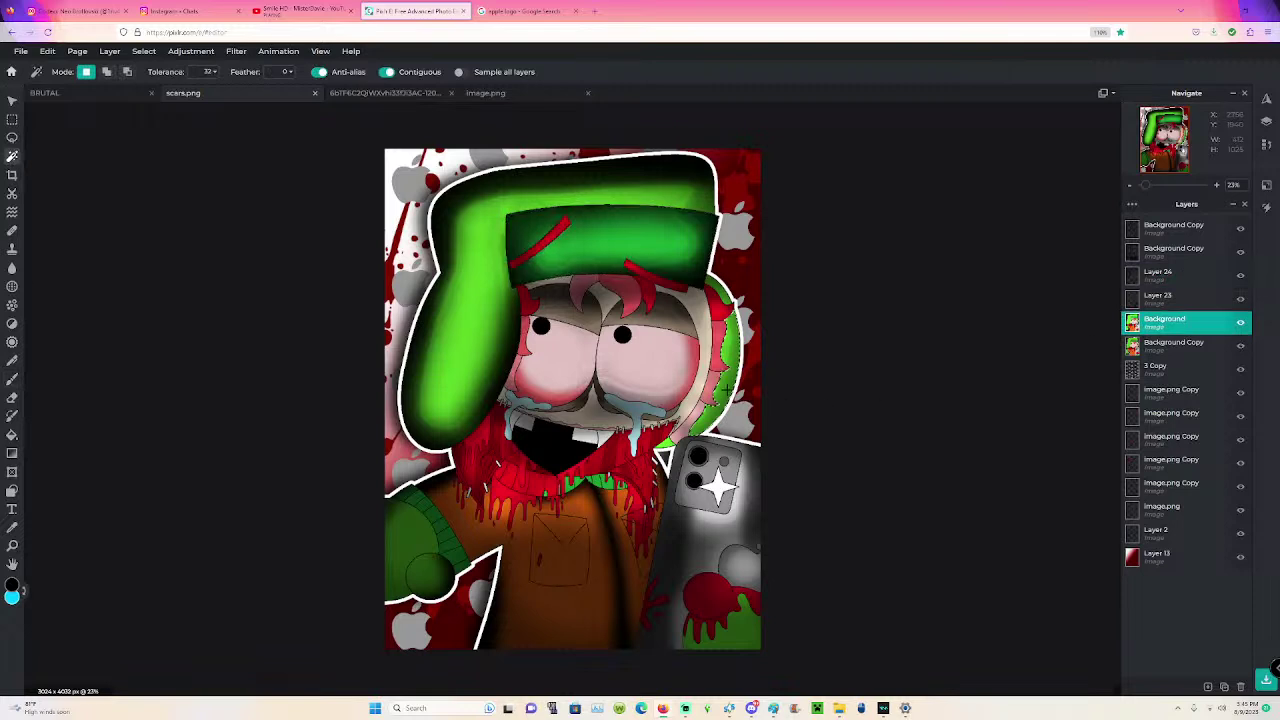
pyautogui.click(1175, 274)
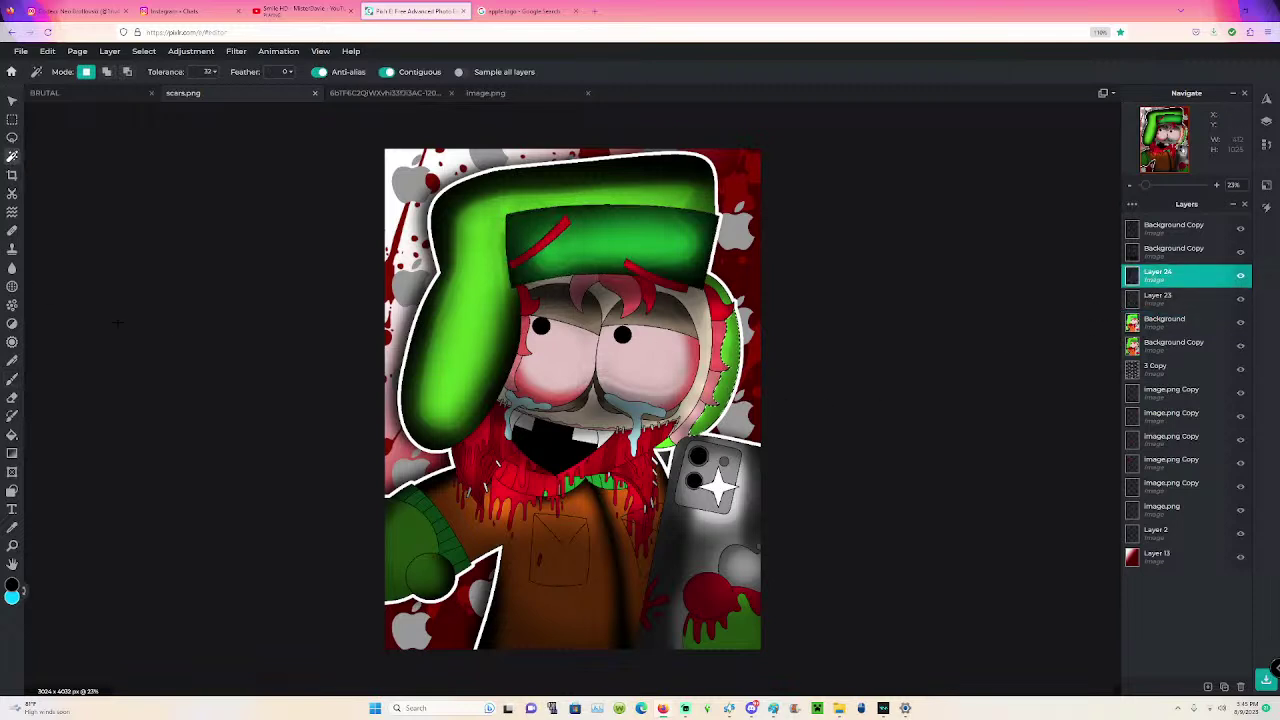
pyautogui.click(13, 380)
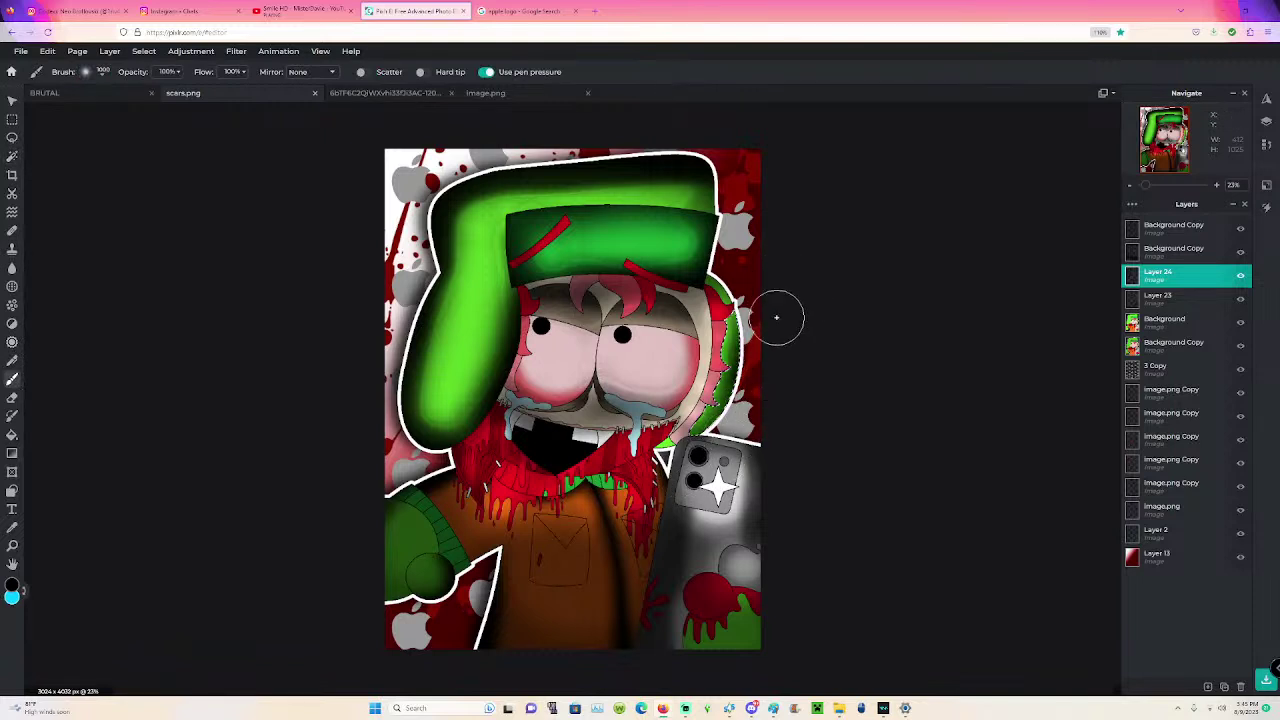
pyautogui.click(12, 156)
pyautogui.click(1165, 320)
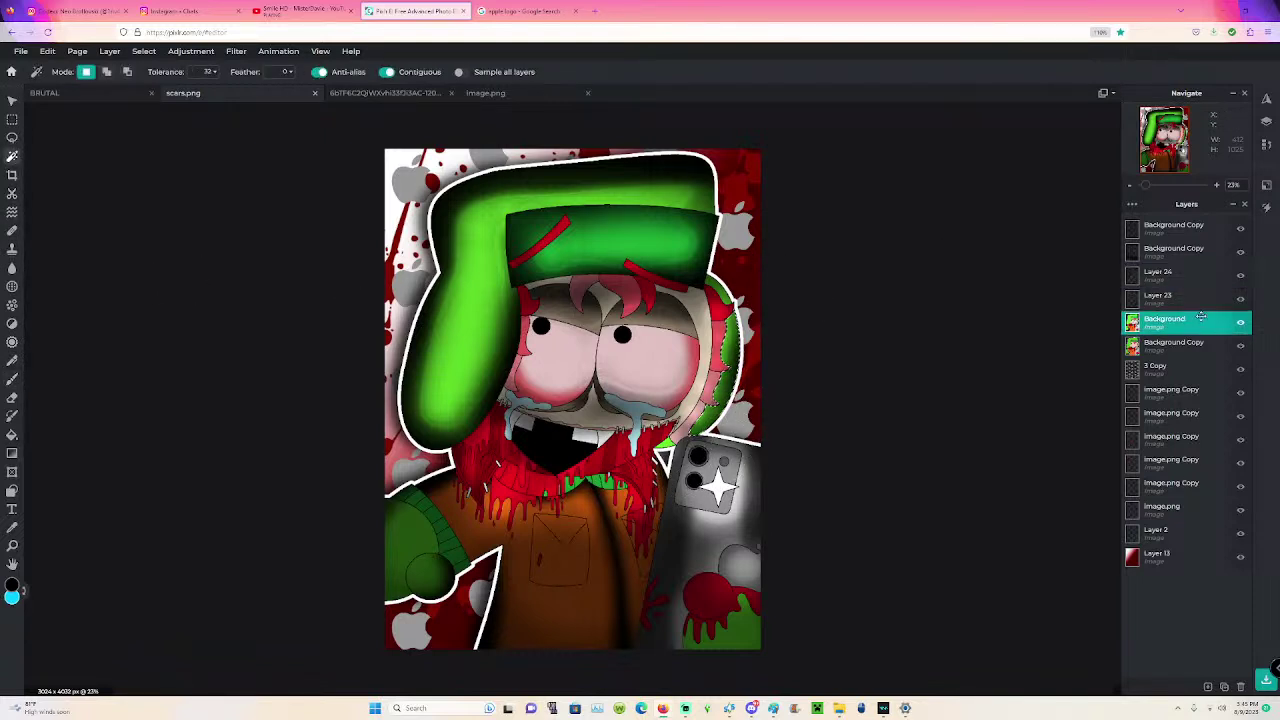
pyautogui.click(1160, 275)
pyautogui.click(13, 381)
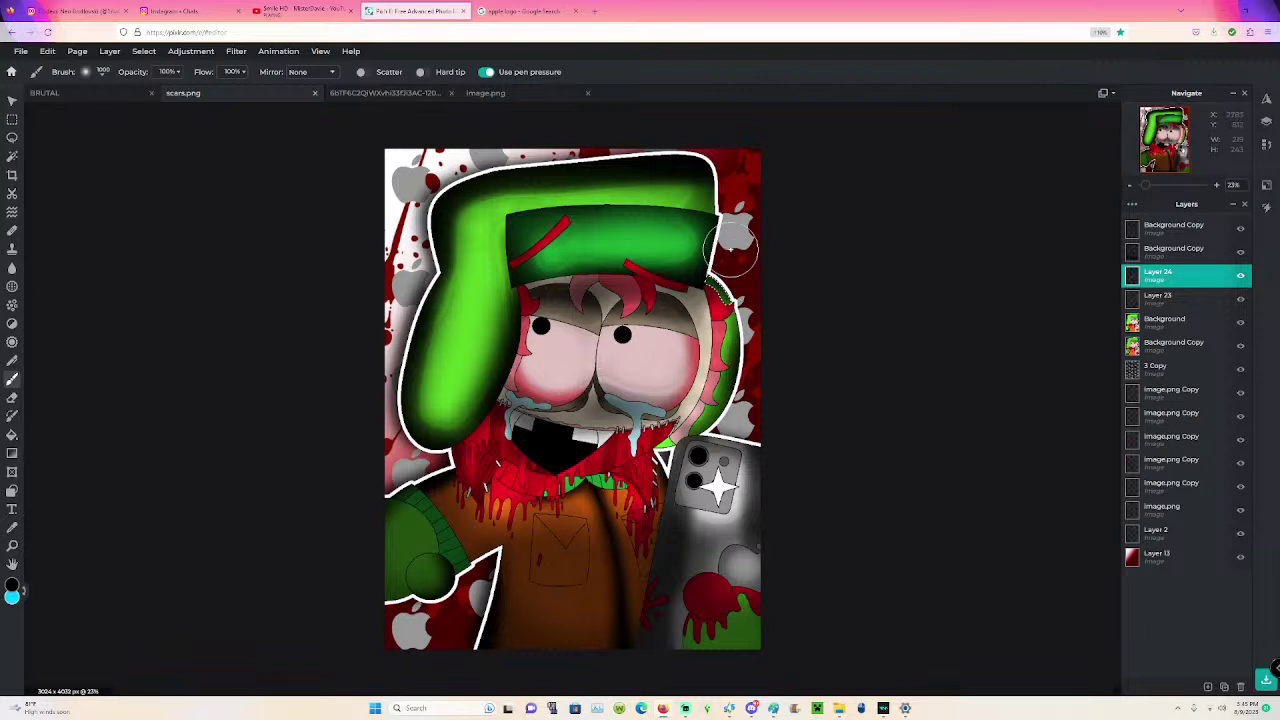
pyautogui.click(12, 157)
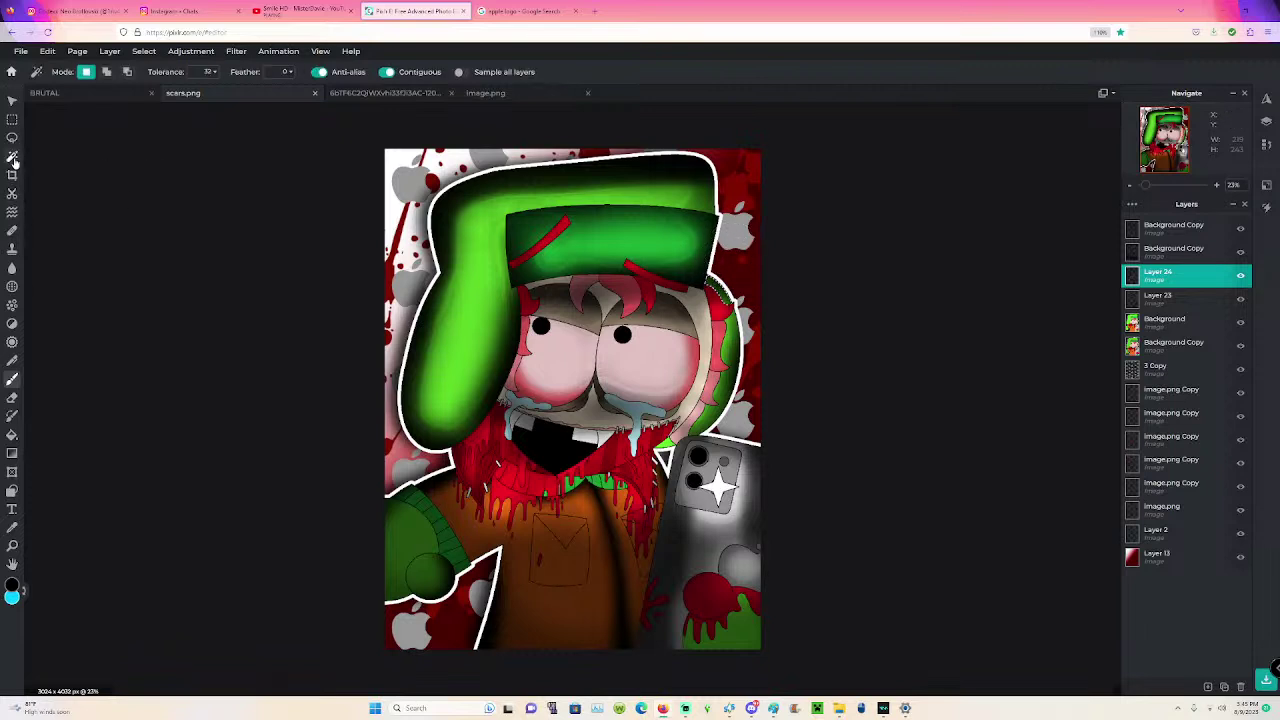
# Step: Switch among Layer 23, Layer 24 and Background while continuing the brush shading
pyautogui.click(1165, 320)
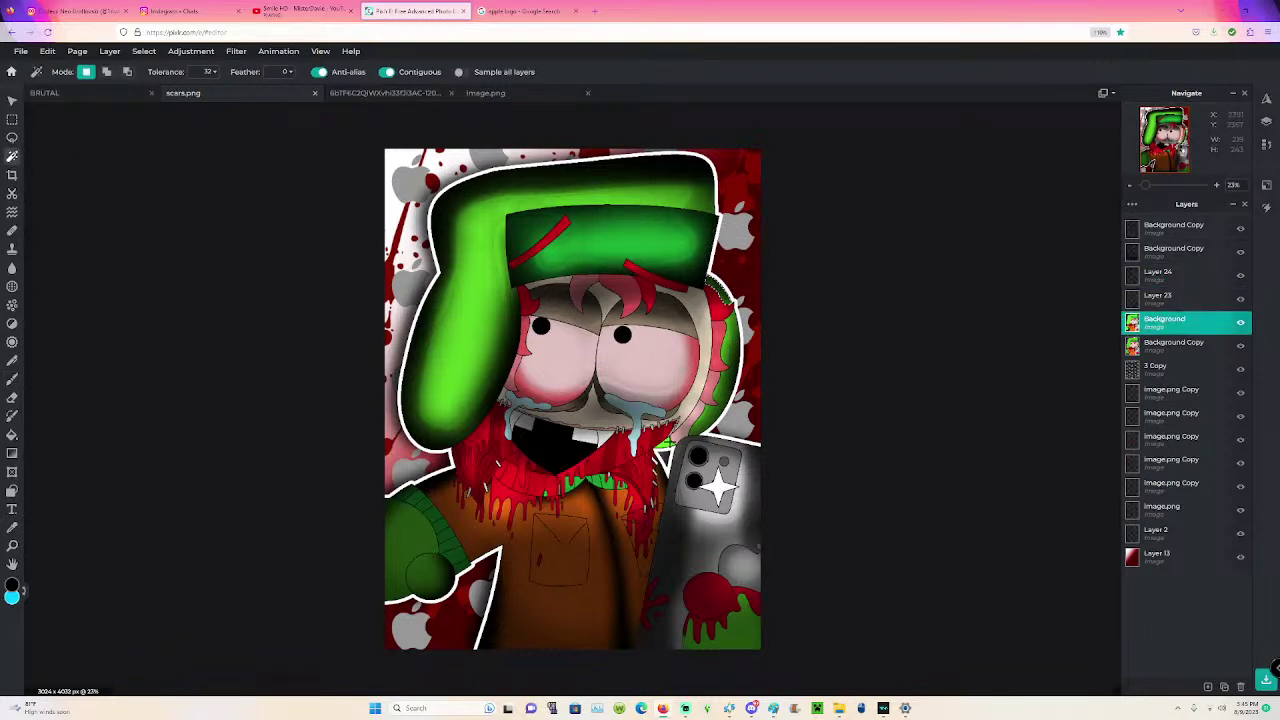
pyautogui.click(1155, 296)
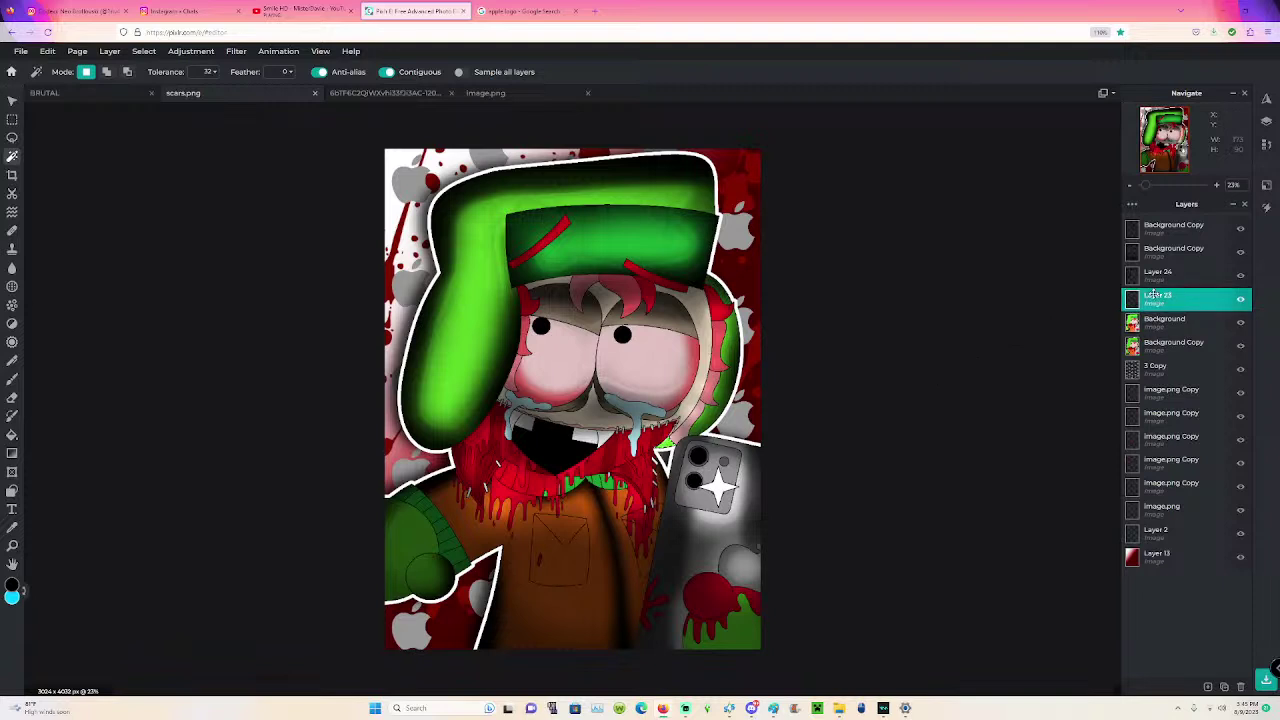
pyautogui.click(14, 381)
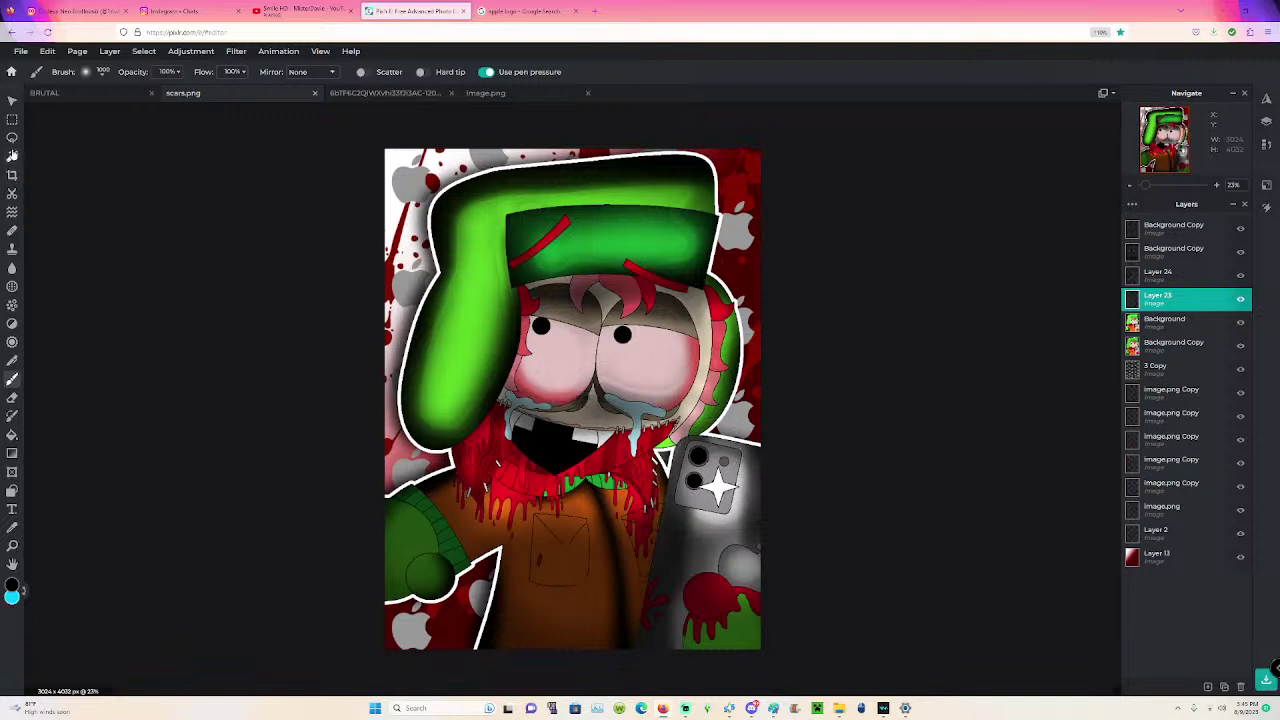
pyautogui.click(12, 155)
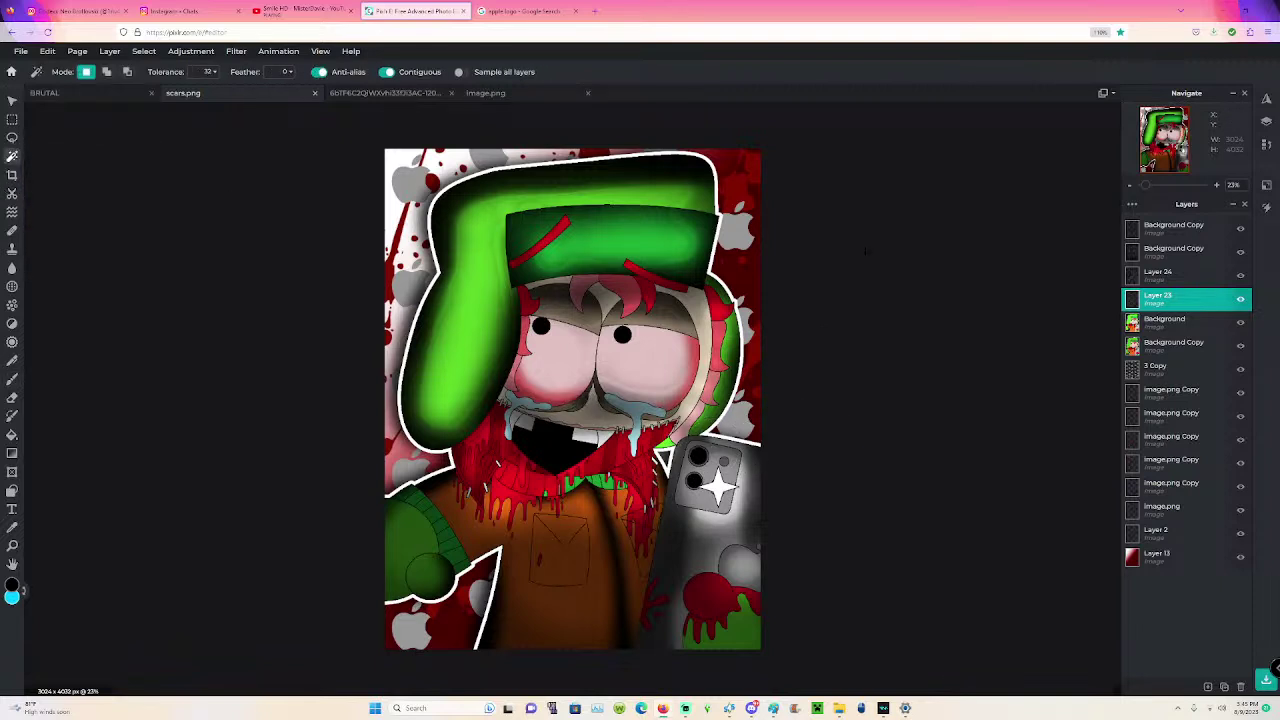
pyautogui.click(1165, 321)
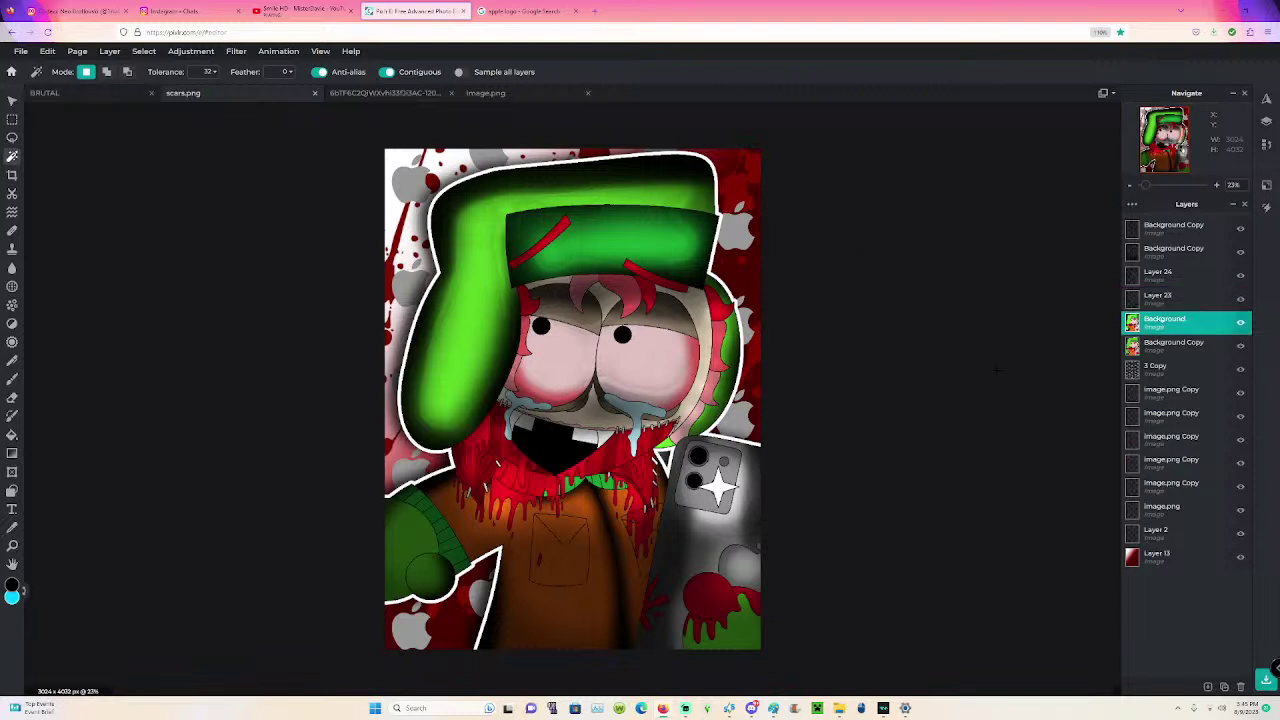
pyautogui.click(1190, 298)
pyautogui.click(1192, 276)
pyautogui.click(13, 380)
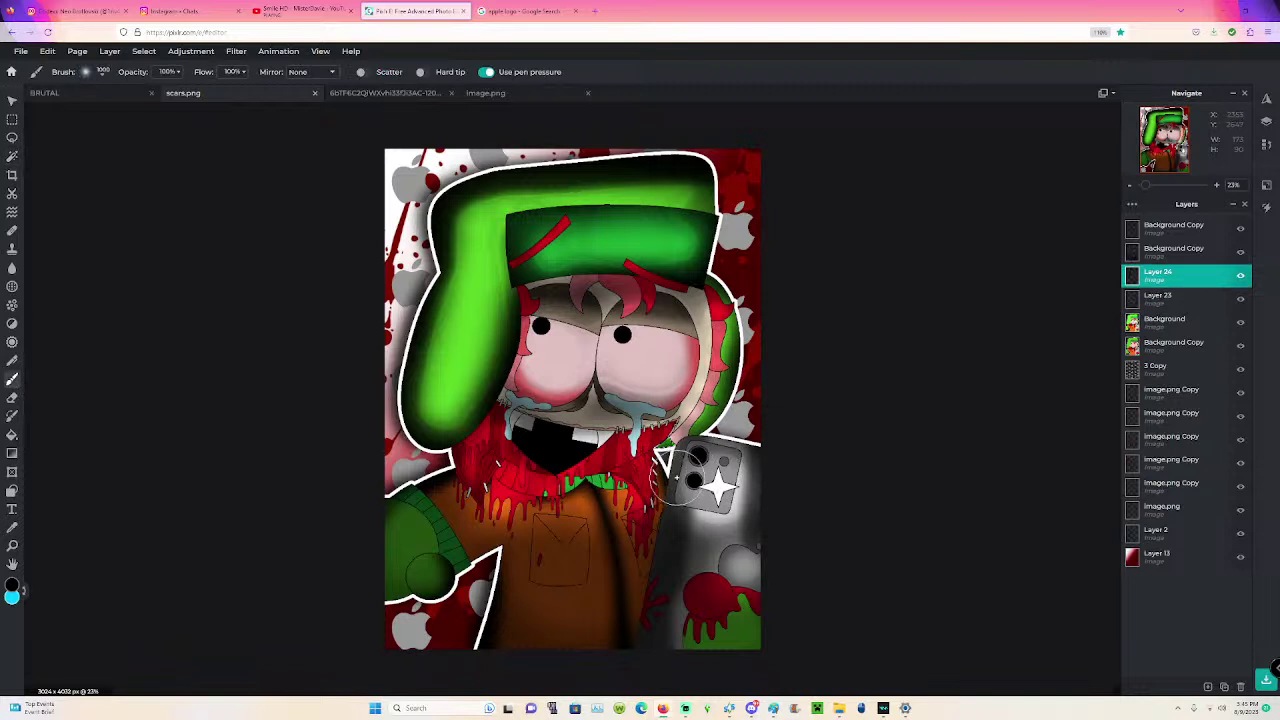
pyautogui.click(12, 156)
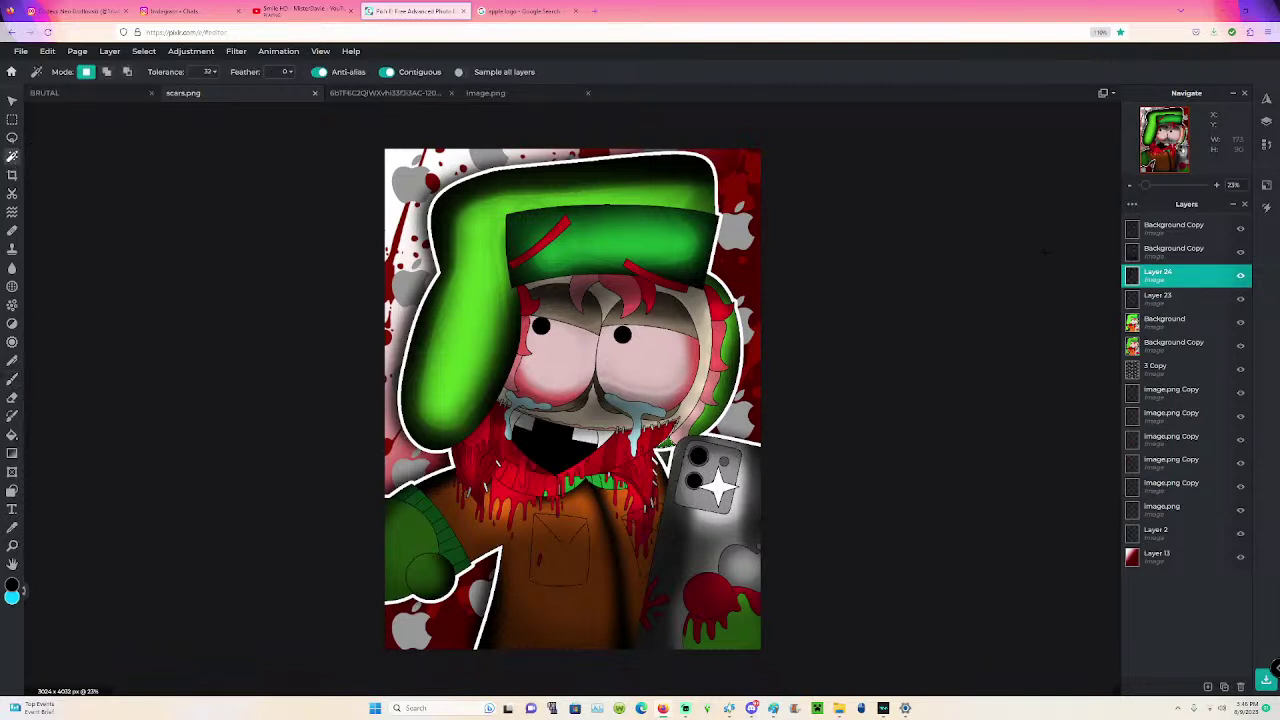
pyautogui.click(1180, 322)
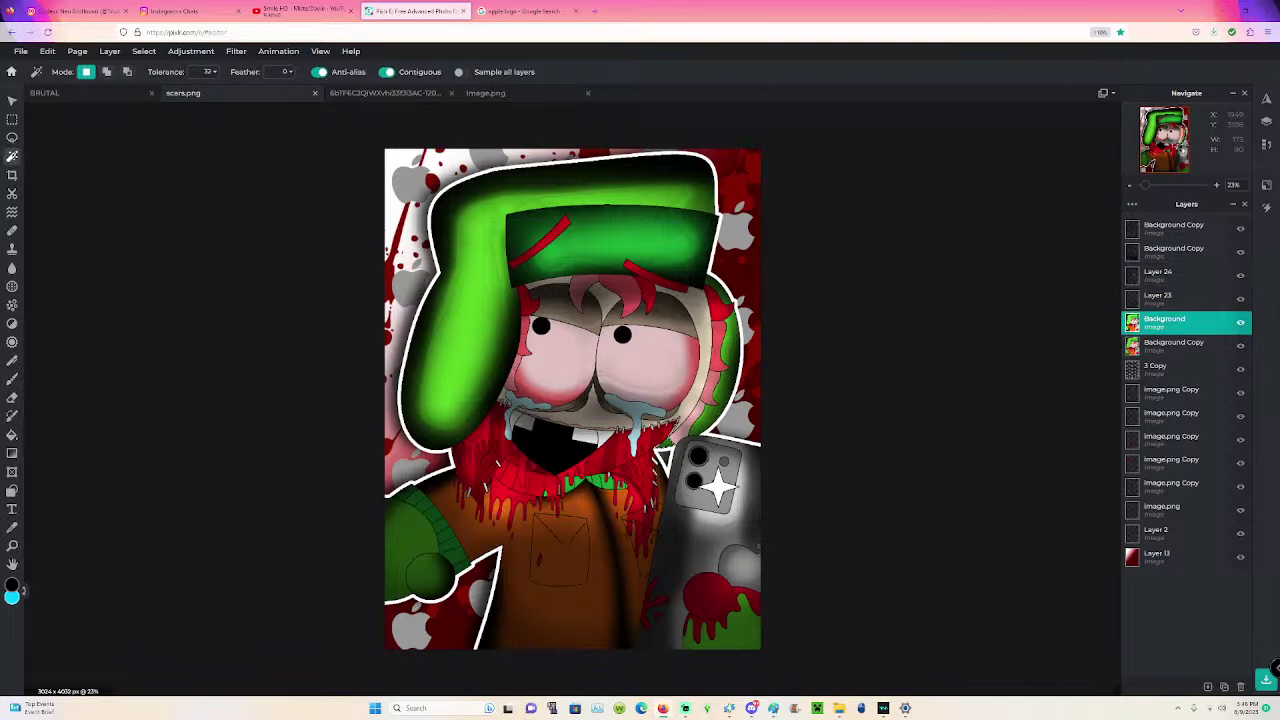
# Step: Check the voice changer soundboard and streaming software, then return to Pixlr
pyautogui.click(752, 708)
pyautogui.click(686, 709)
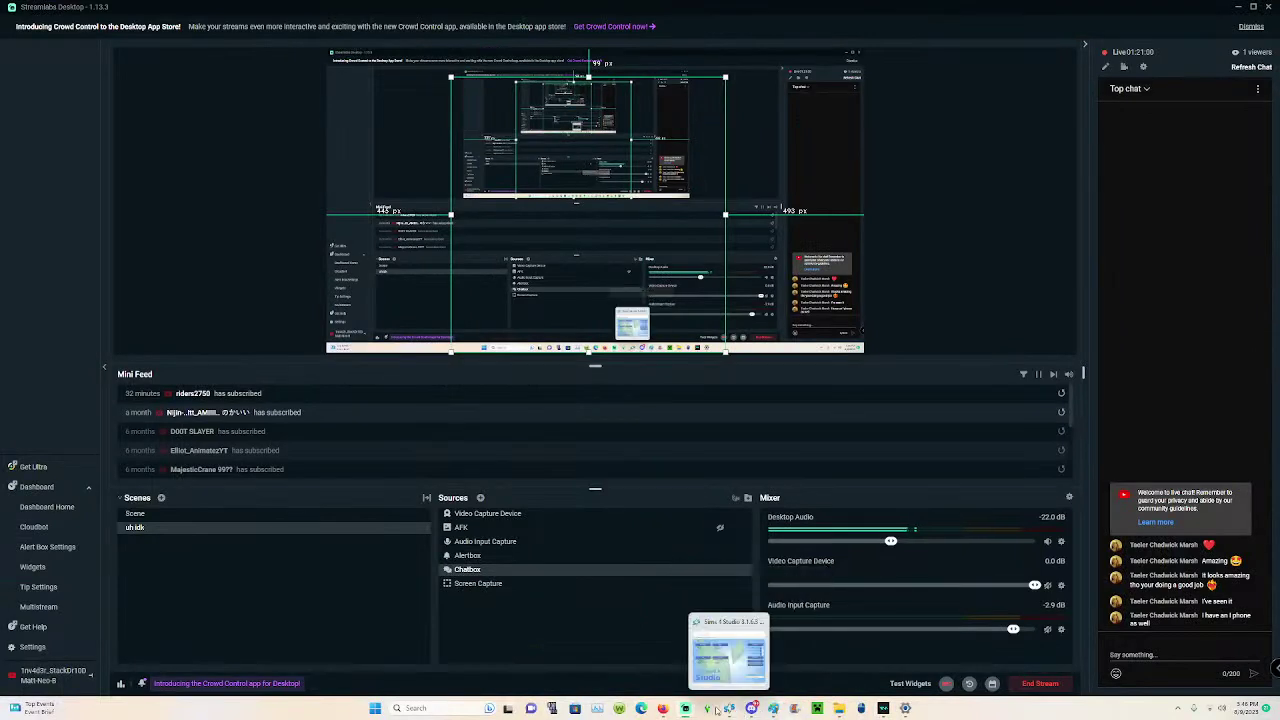
pyautogui.click(663, 709)
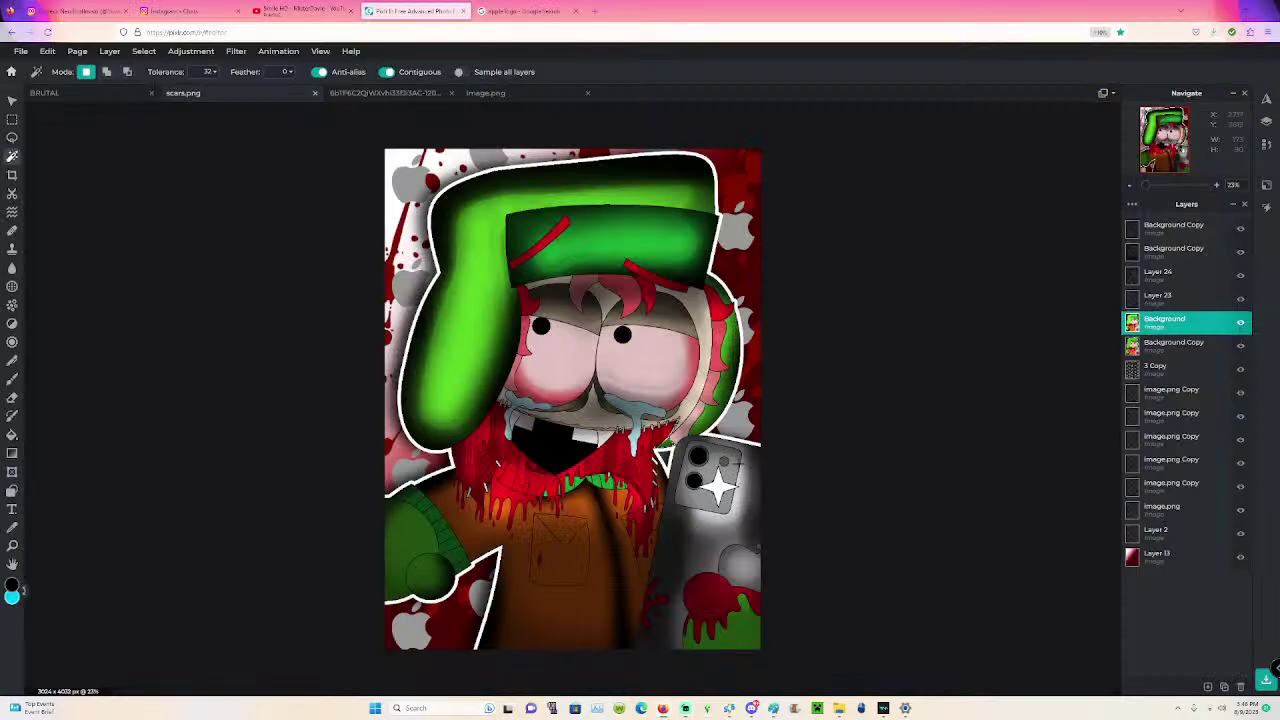
pyautogui.scroll(1, 800, 537)
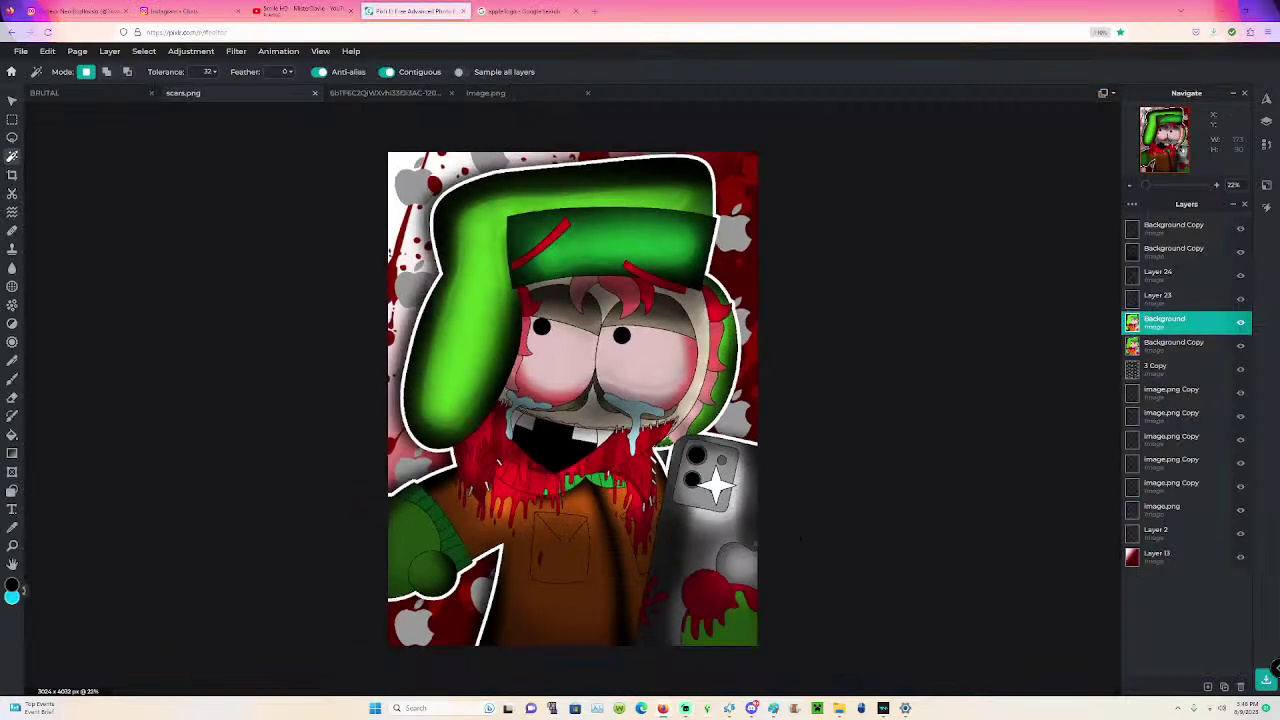
pyautogui.scroll(-3, 800, 537)
pyautogui.scroll(2, 744, 554)
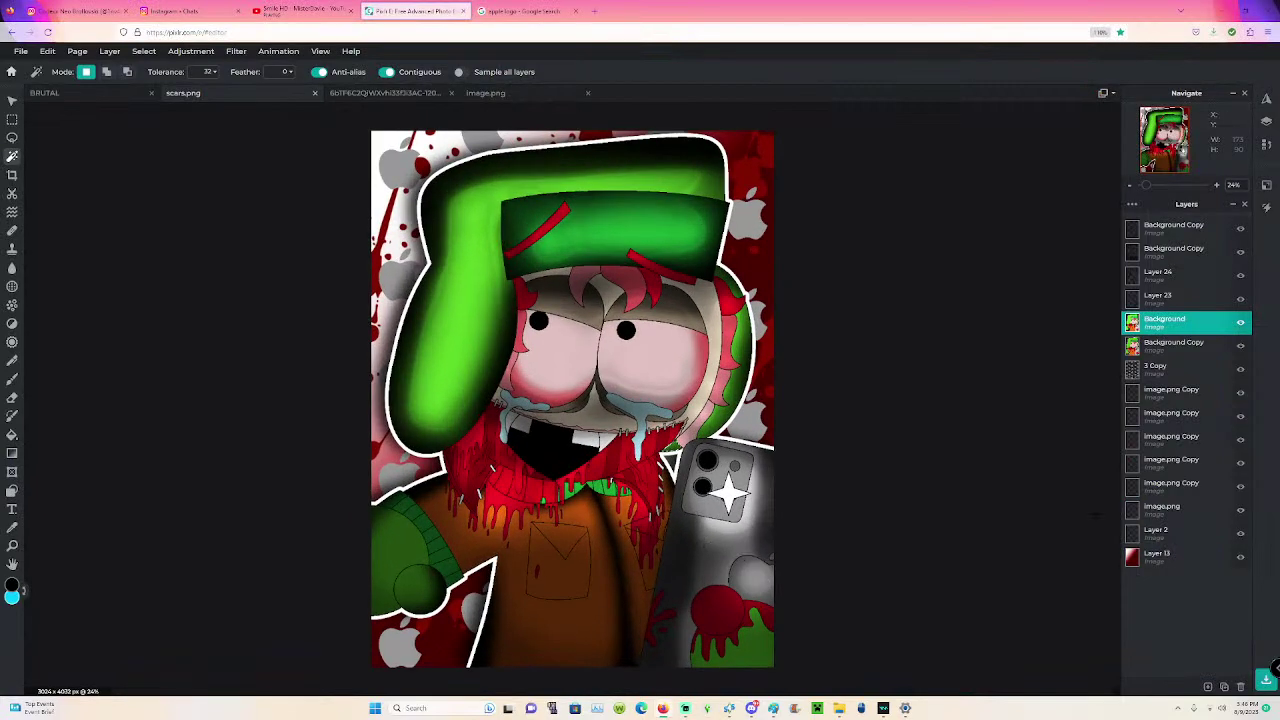
# Step: Magic Wand-select the mouth and moustache on Background and add new empty Layer 25
pyautogui.click(1169, 346)
pyautogui.click(1167, 324)
pyautogui.click(579, 425)
pyautogui.click(110, 51)
pyautogui.click(115, 69)
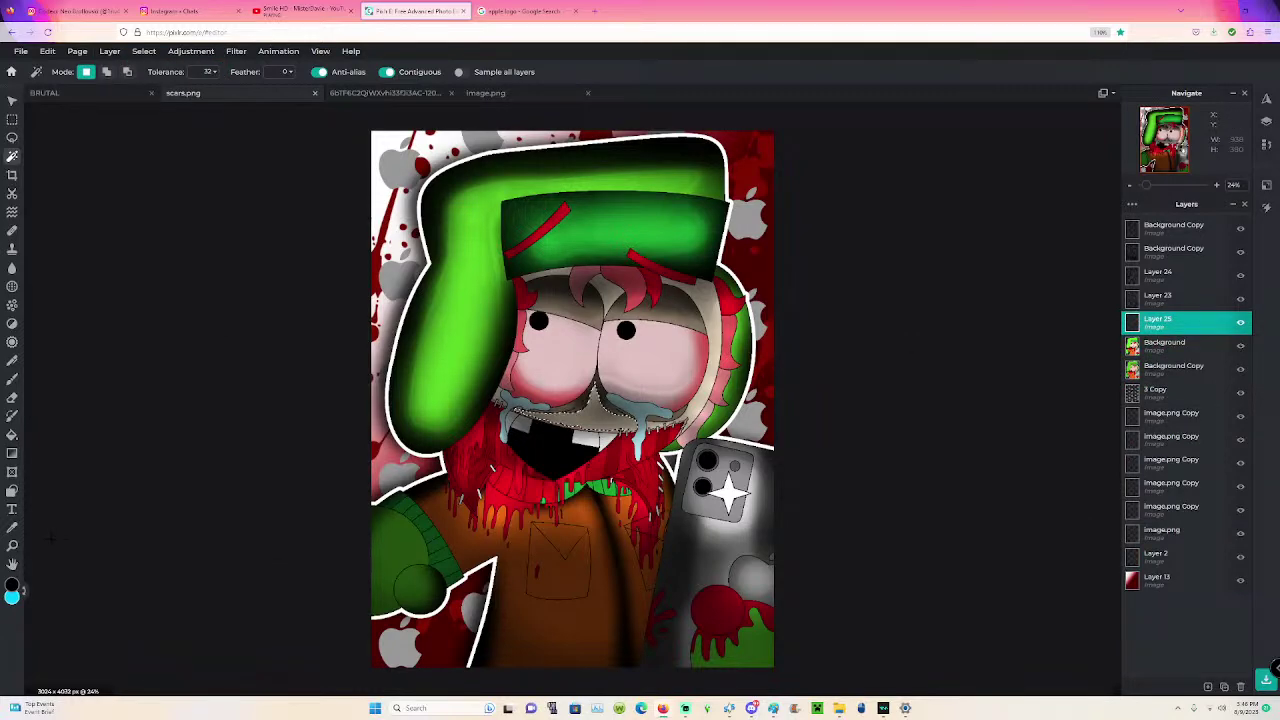
# Step: Pick a red painting colour and zoom in closer on Kyle's face
pyautogui.click(12, 527)
pyautogui.hotkey('ctrl', '+')
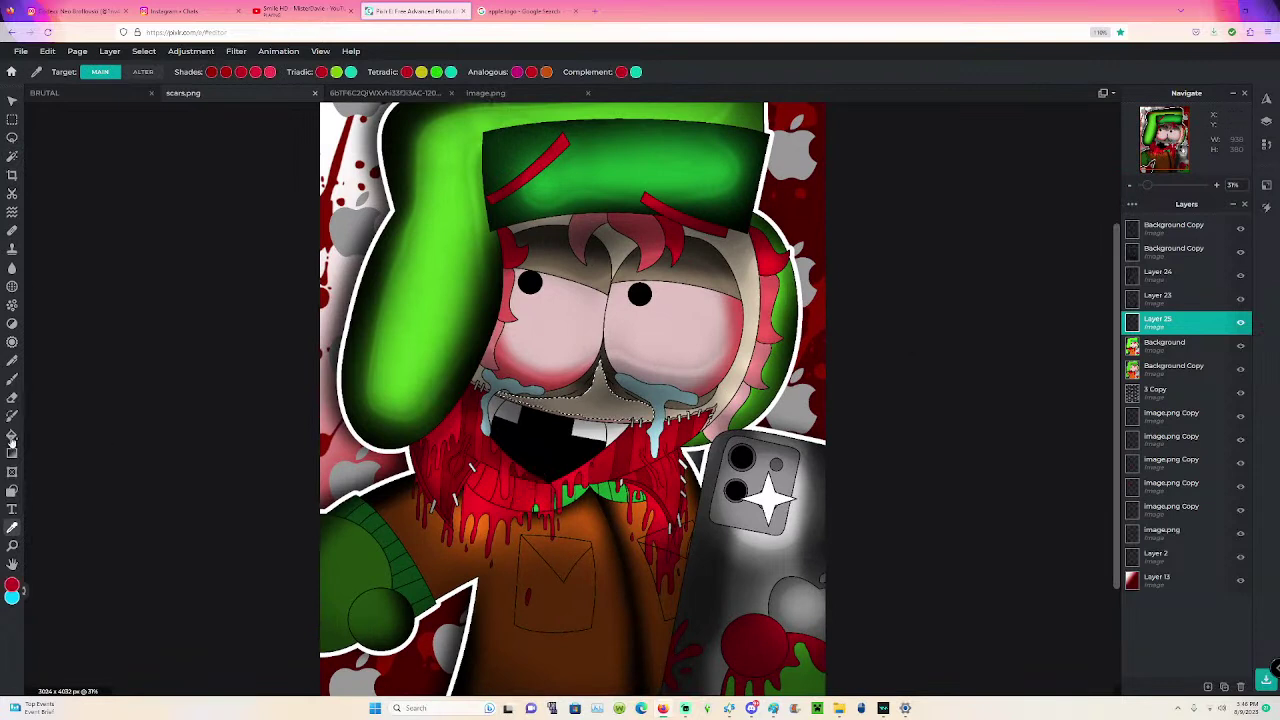
pyautogui.click(12, 379)
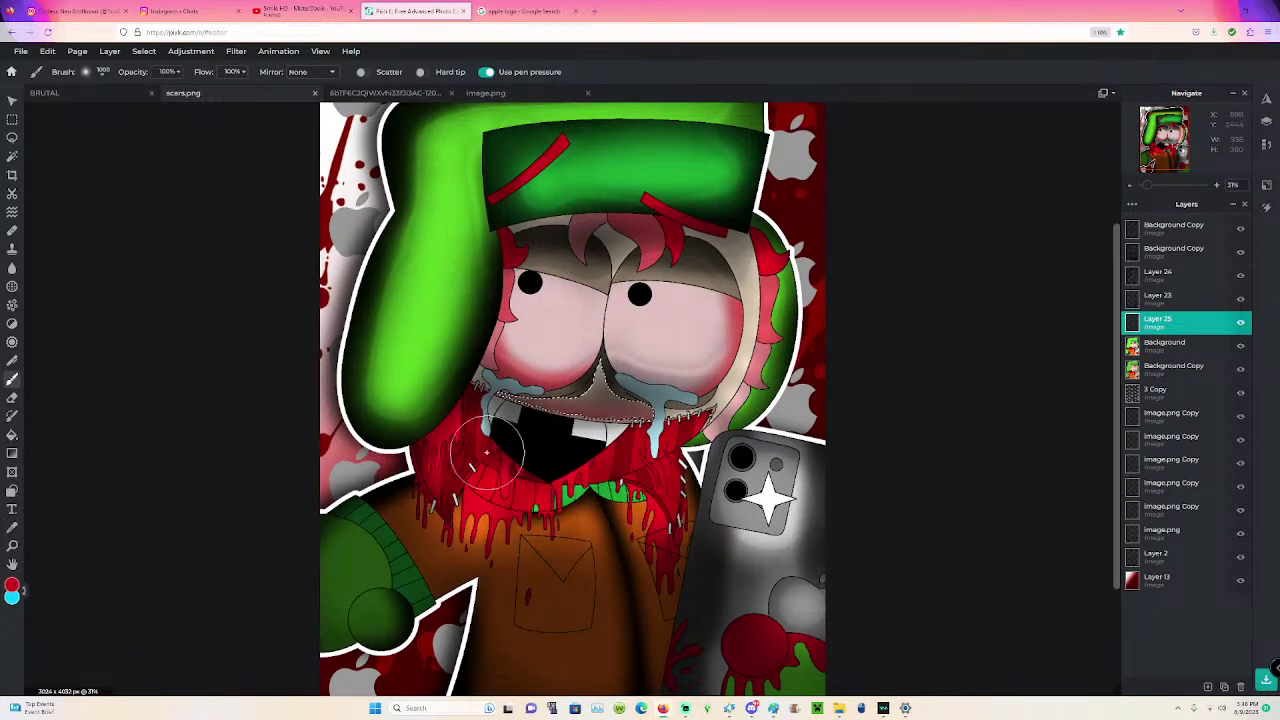
pyautogui.click(12, 155)
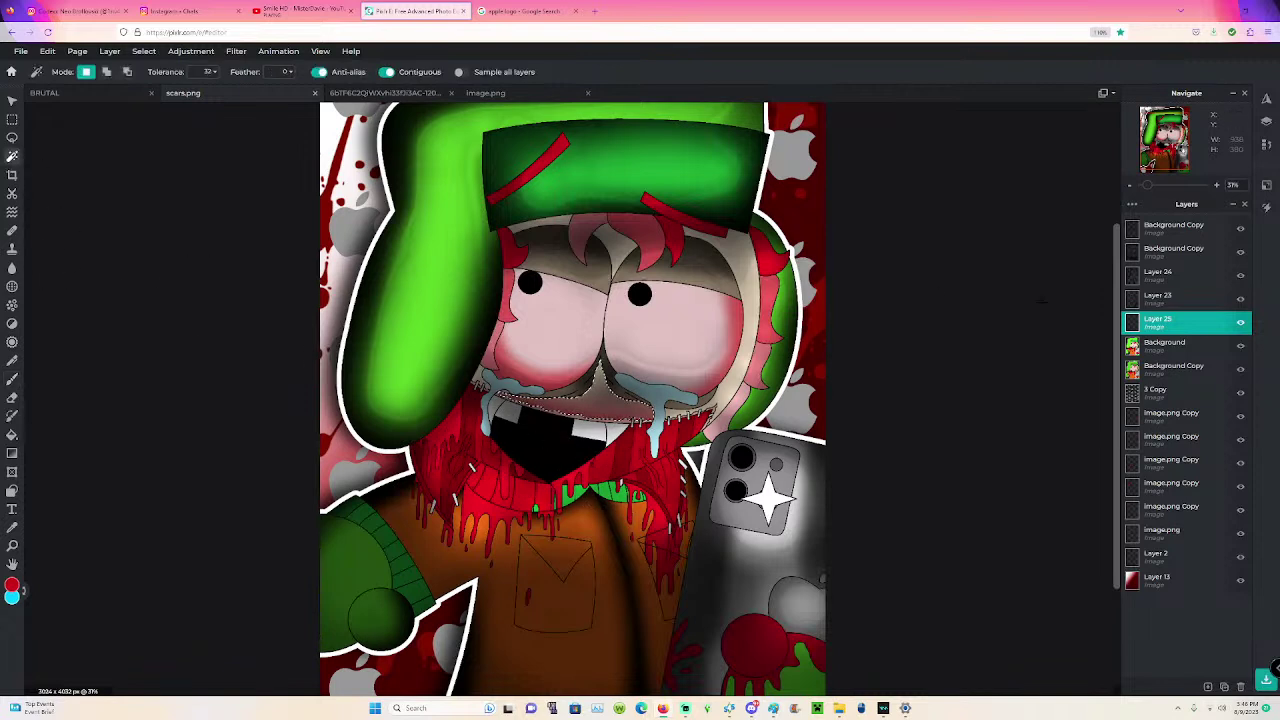
# Step: Select the beige hood area on Background and brush red on Layer 25
pyautogui.click(1188, 365)
pyautogui.click(1185, 346)
pyautogui.click(726, 384)
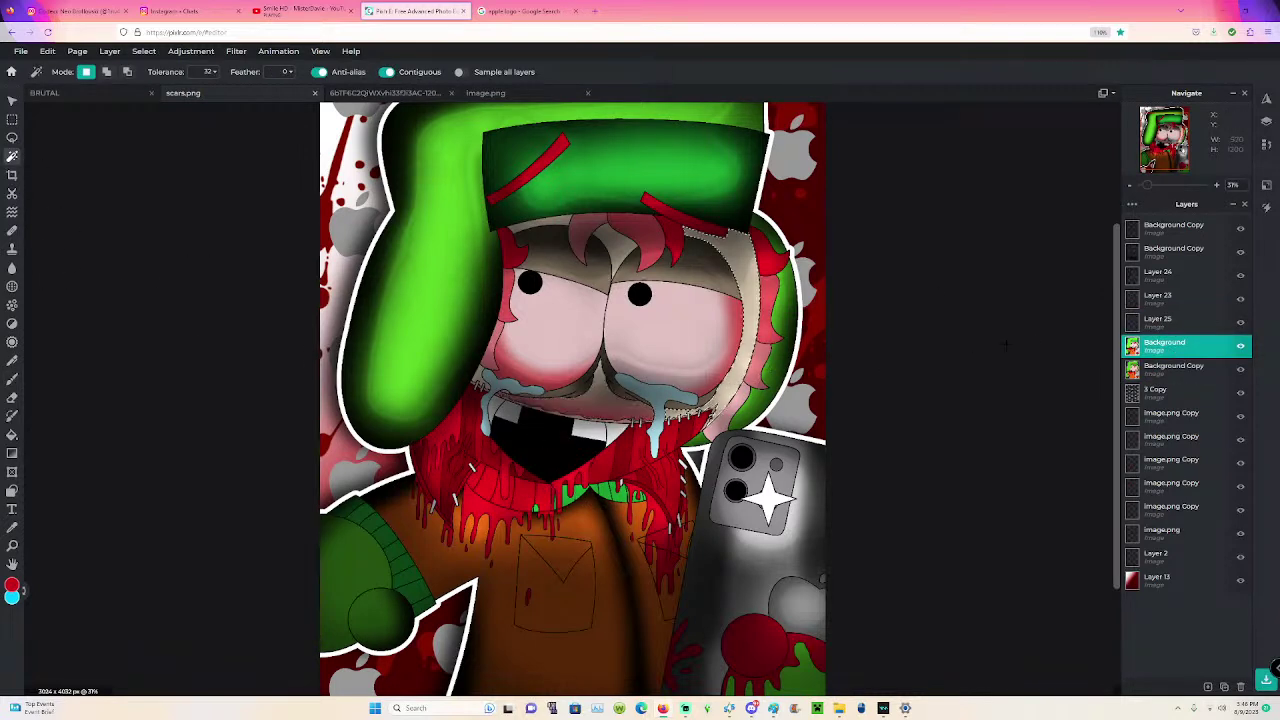
pyautogui.click(1160, 320)
pyautogui.click(12, 378)
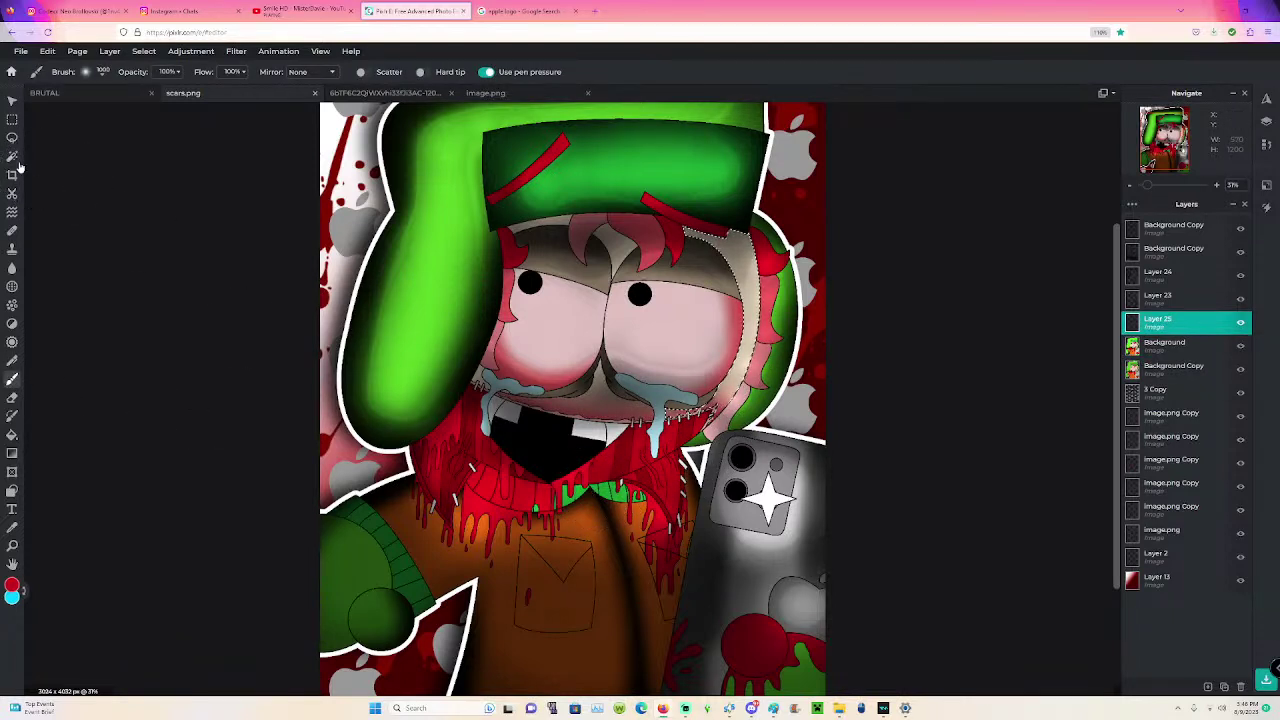
pyautogui.click(12, 156)
# Step: Select a small area at the mouth and paint it on Layer 25
pyautogui.click(1165, 345)
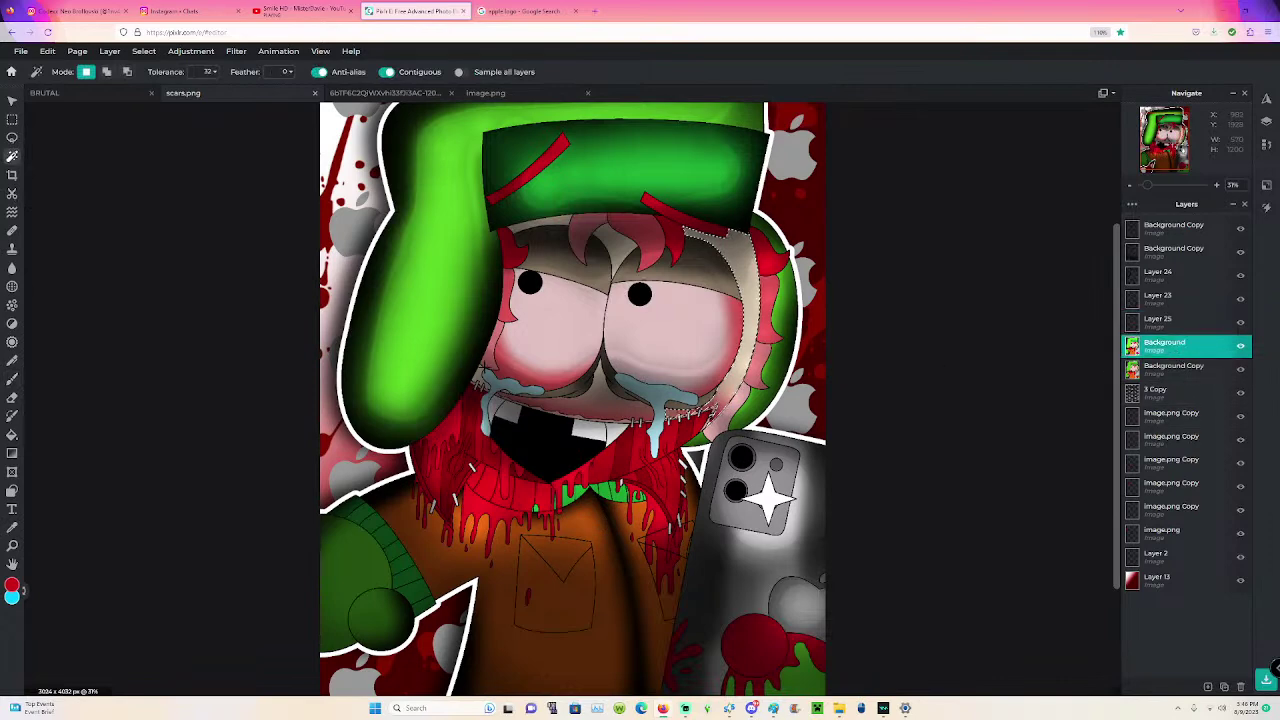
pyautogui.click(481, 376)
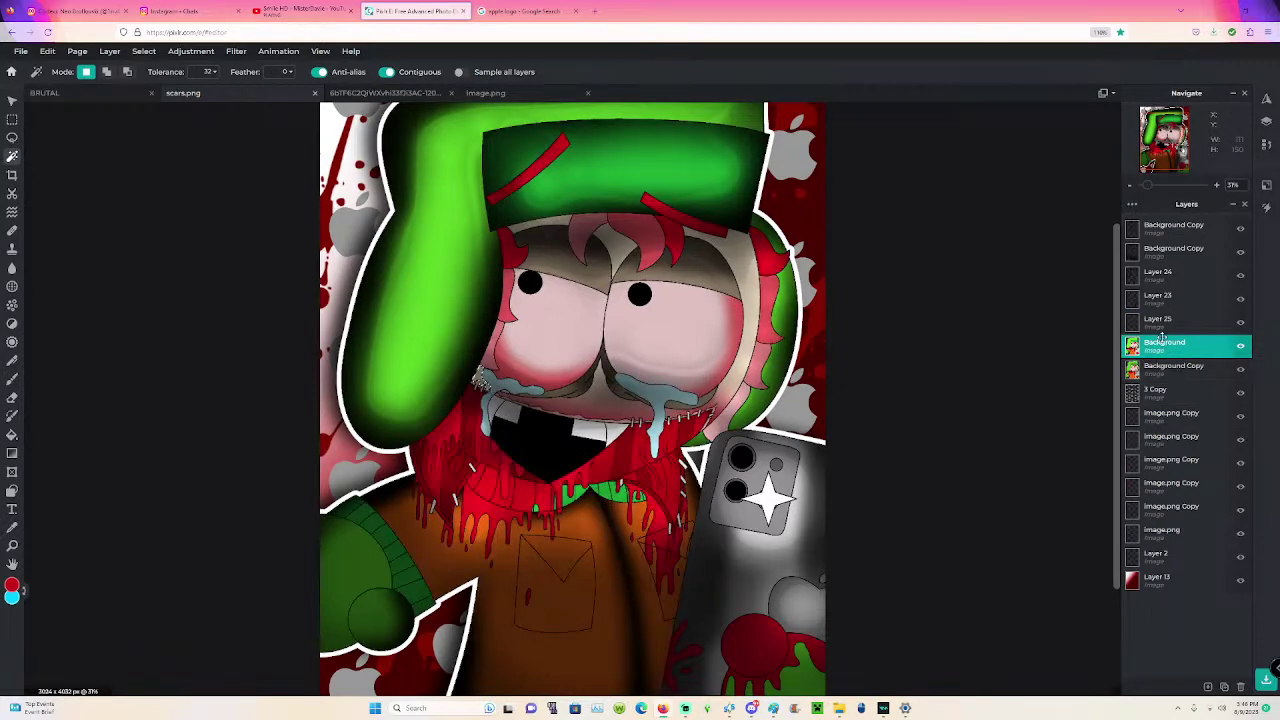
pyautogui.click(1160, 298)
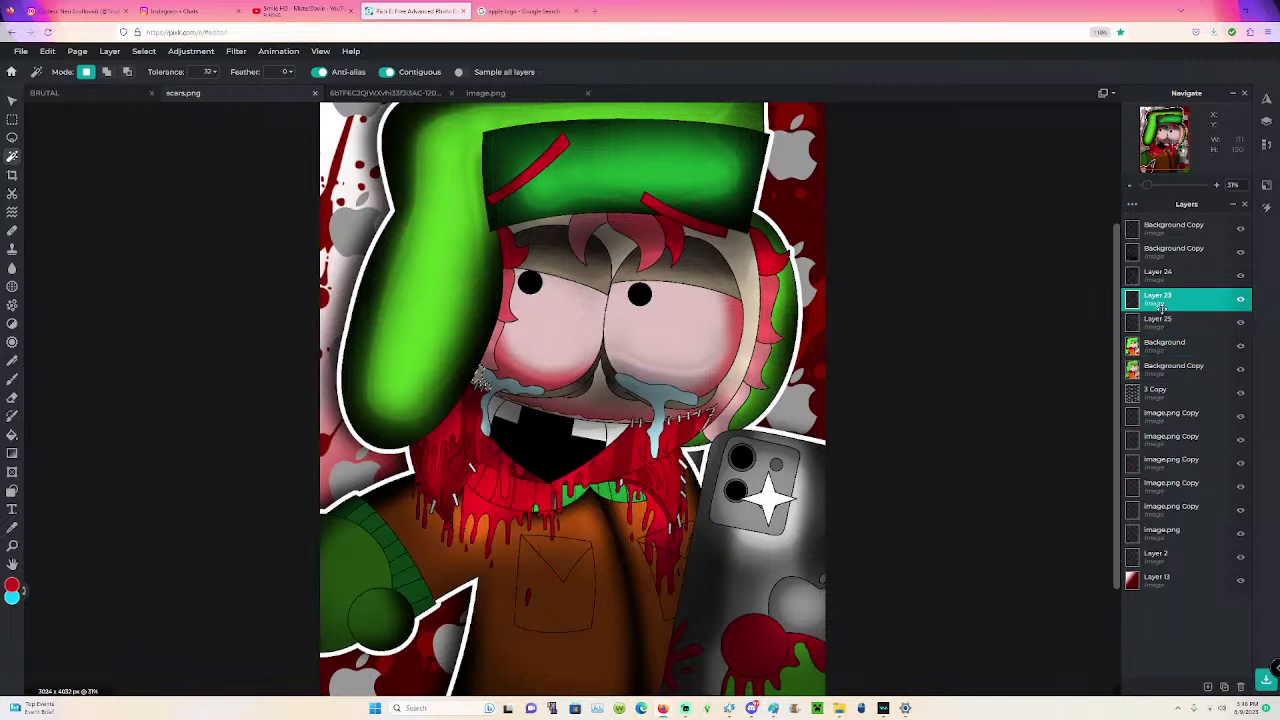
pyautogui.click(1155, 322)
pyautogui.press('b')
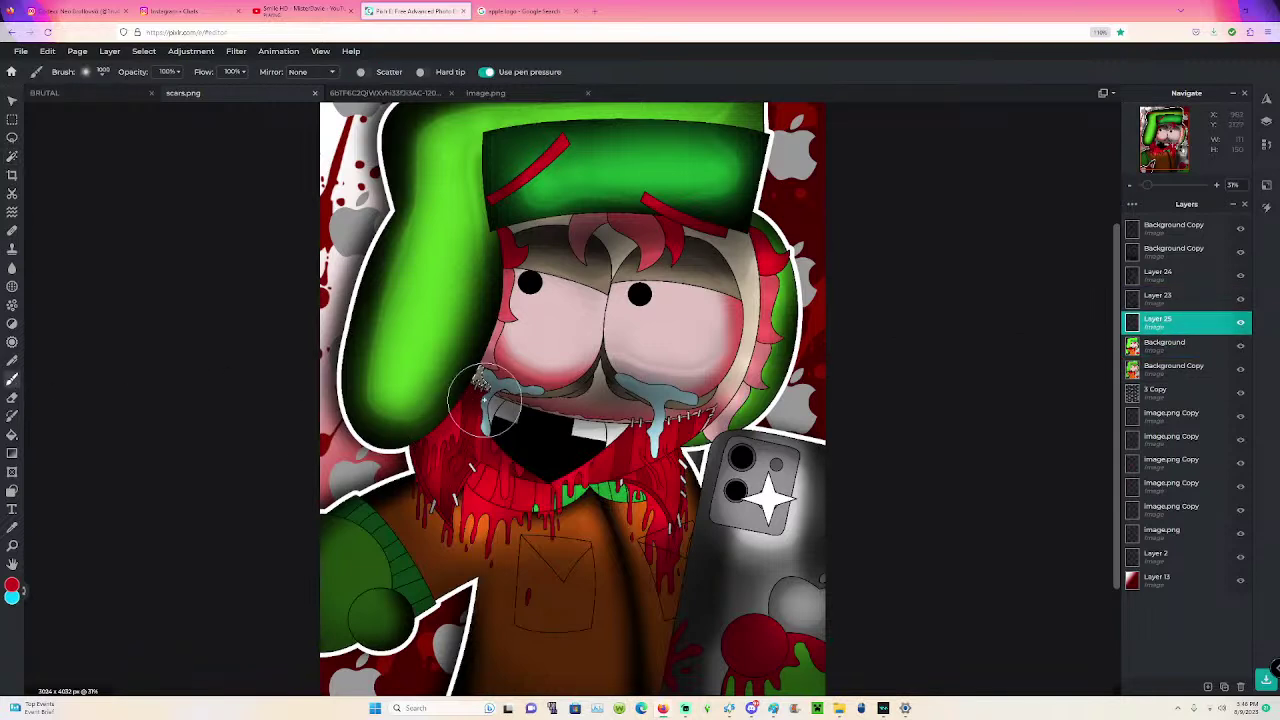
pyautogui.click(14, 157)
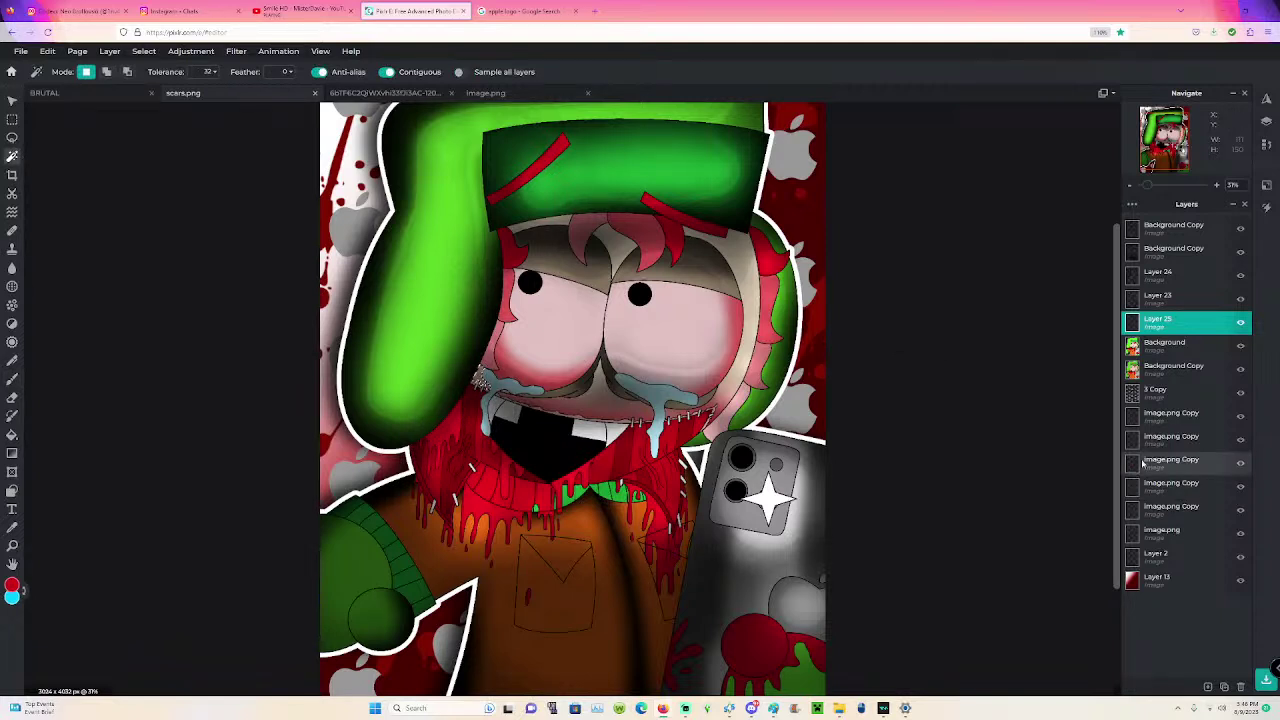
# Step: Paint red blood over the beard and collar left of the chin on Layer 25
pyautogui.click(1160, 345)
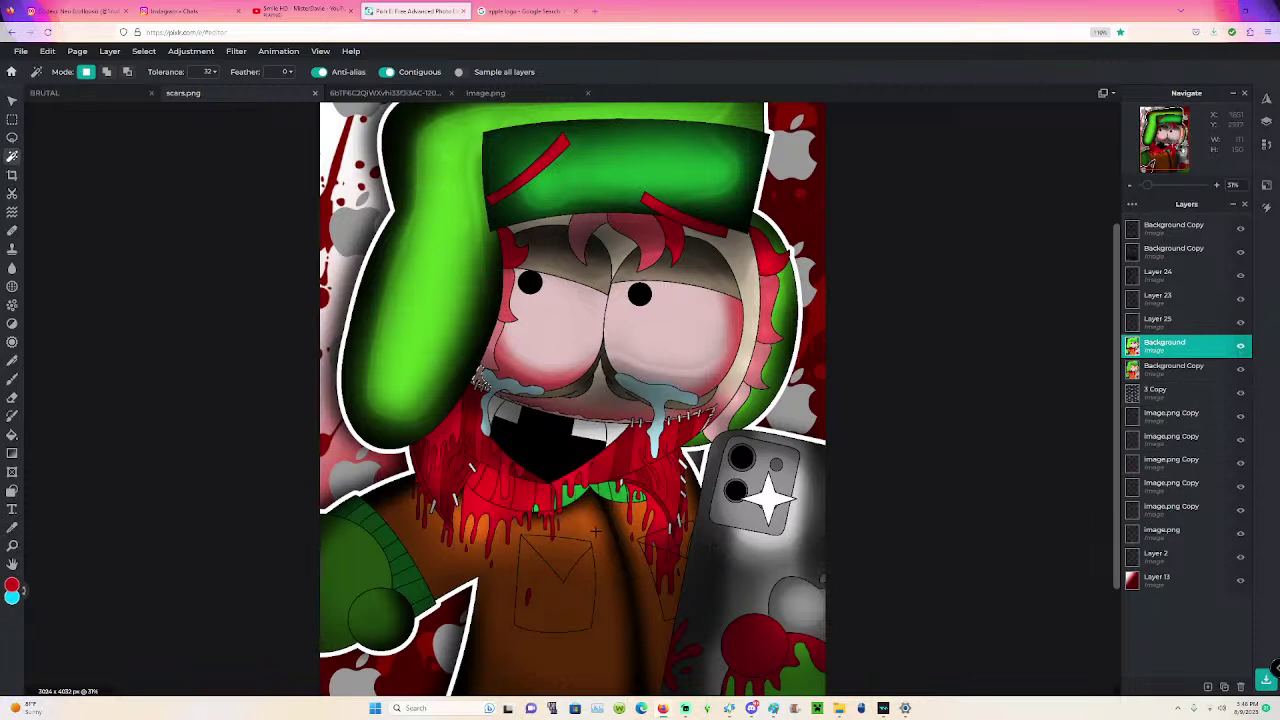
pyautogui.click(1160, 321)
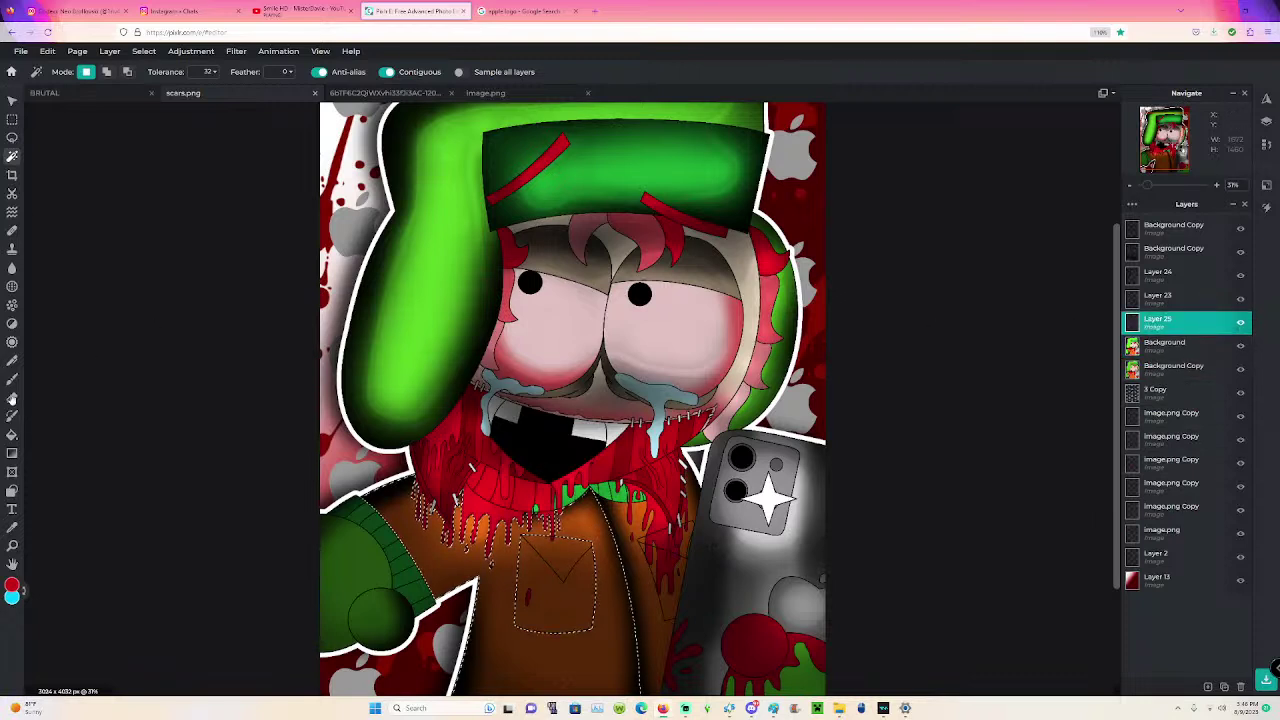
pyautogui.click(12, 378)
pyautogui.moveTo(530, 525)
pyautogui.mouseDown()
pyautogui.moveTo(515, 505)
pyautogui.moveTo(438, 485)
pyautogui.mouseUp()
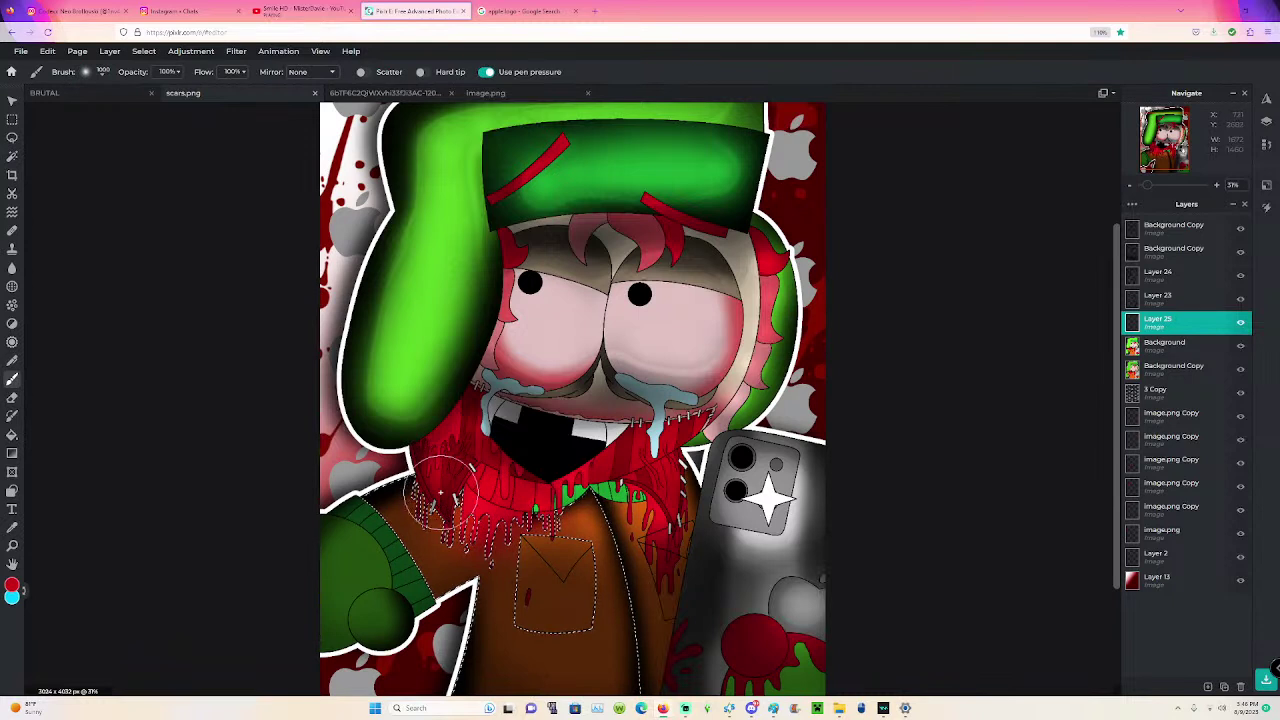
pyautogui.click(12, 155)
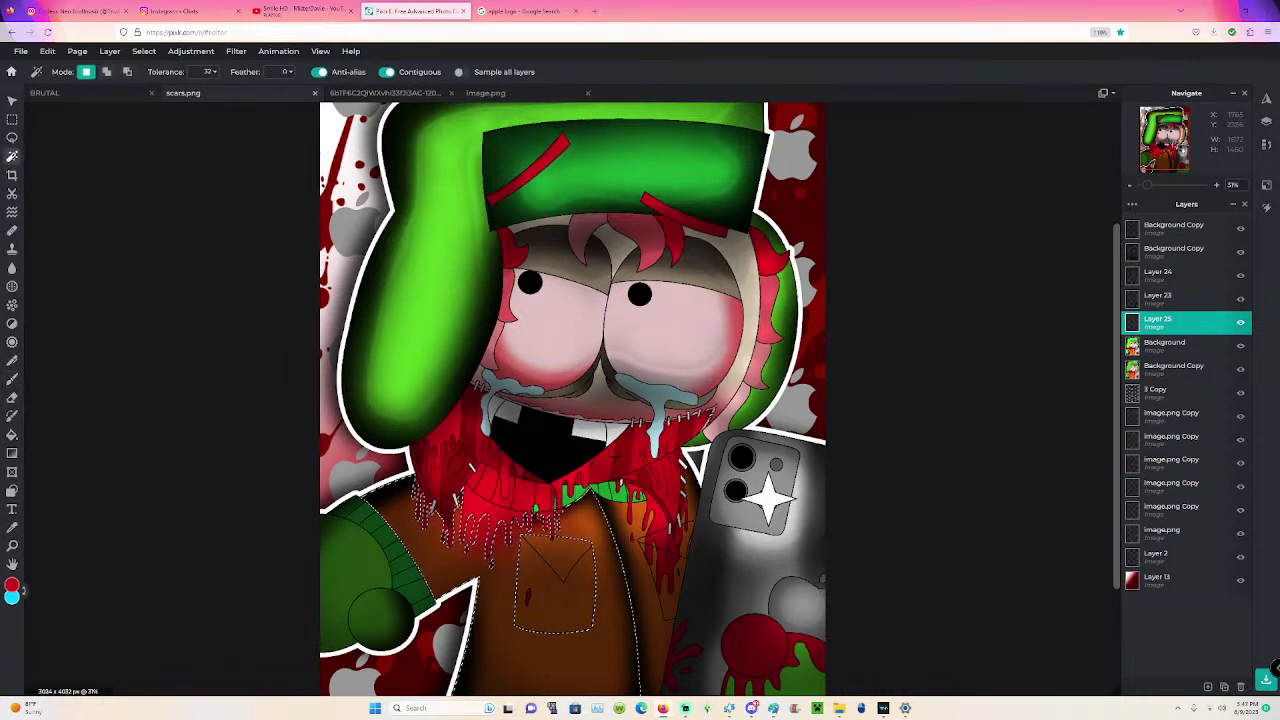
# Step: Continue painting on Layer 25, then lower its opacity to about 67
pyautogui.click(1165, 342)
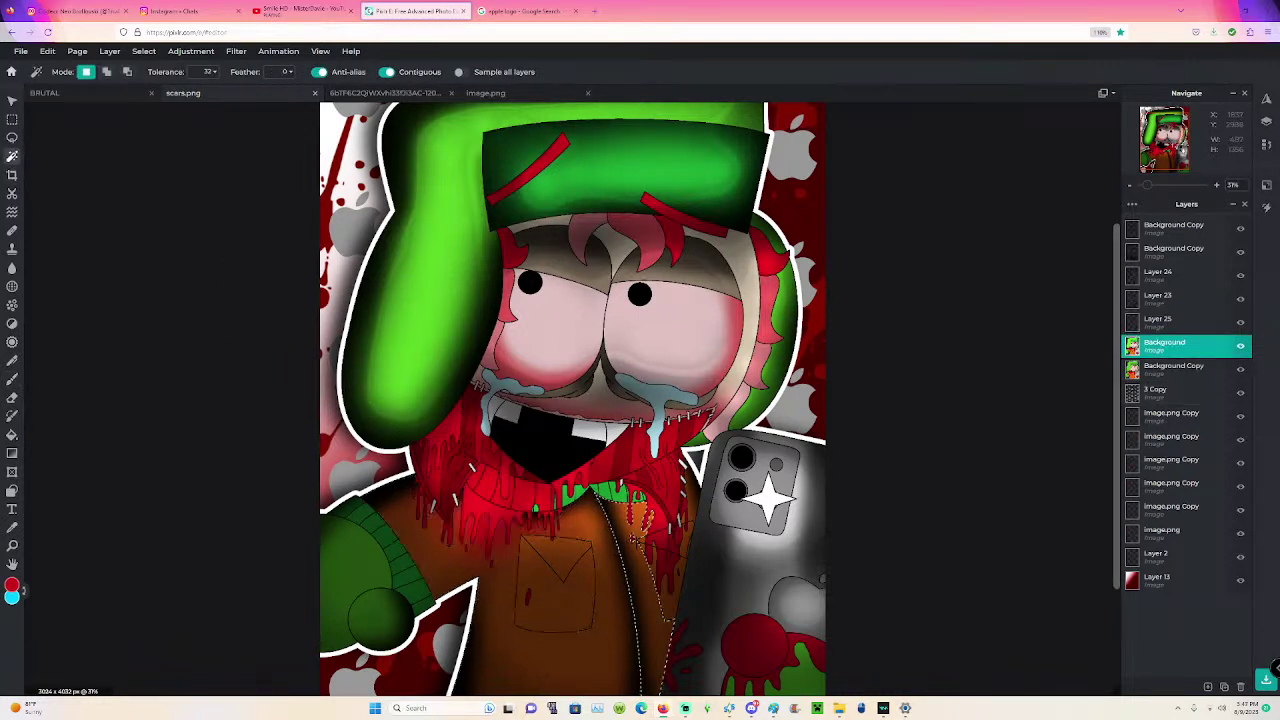
pyautogui.click(1160, 297)
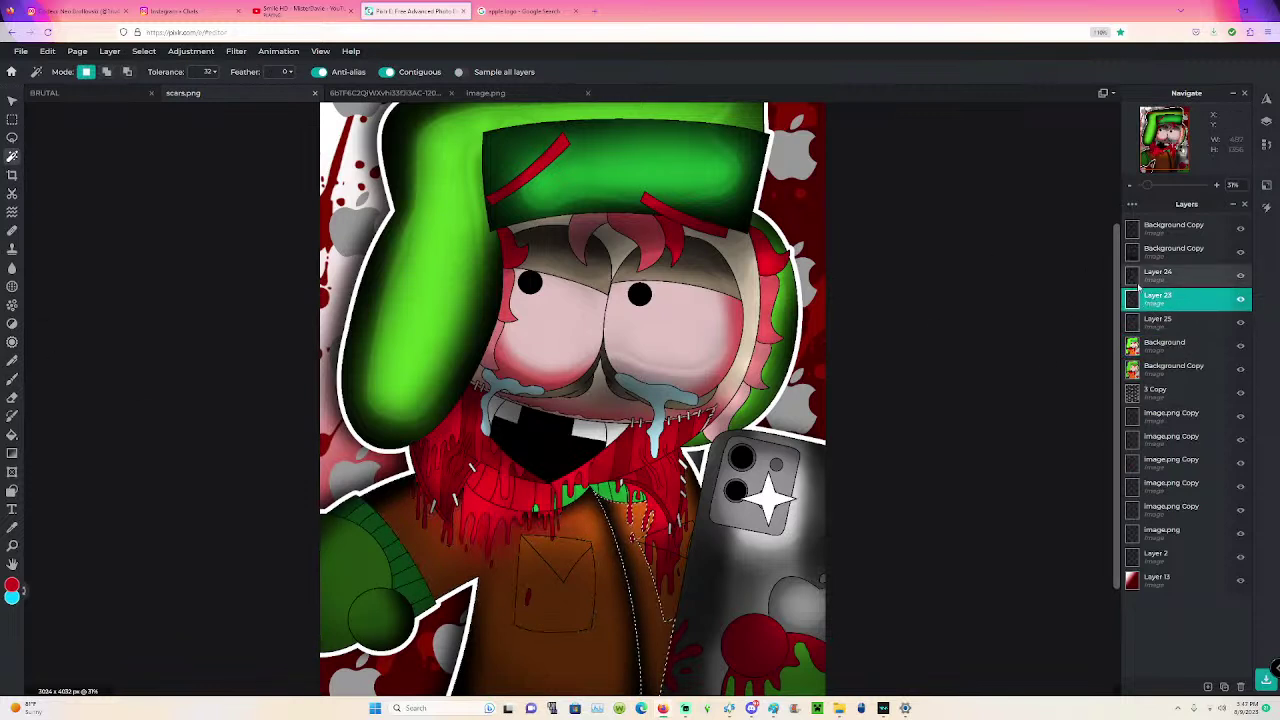
pyautogui.click(1158, 319)
pyautogui.click(12, 378)
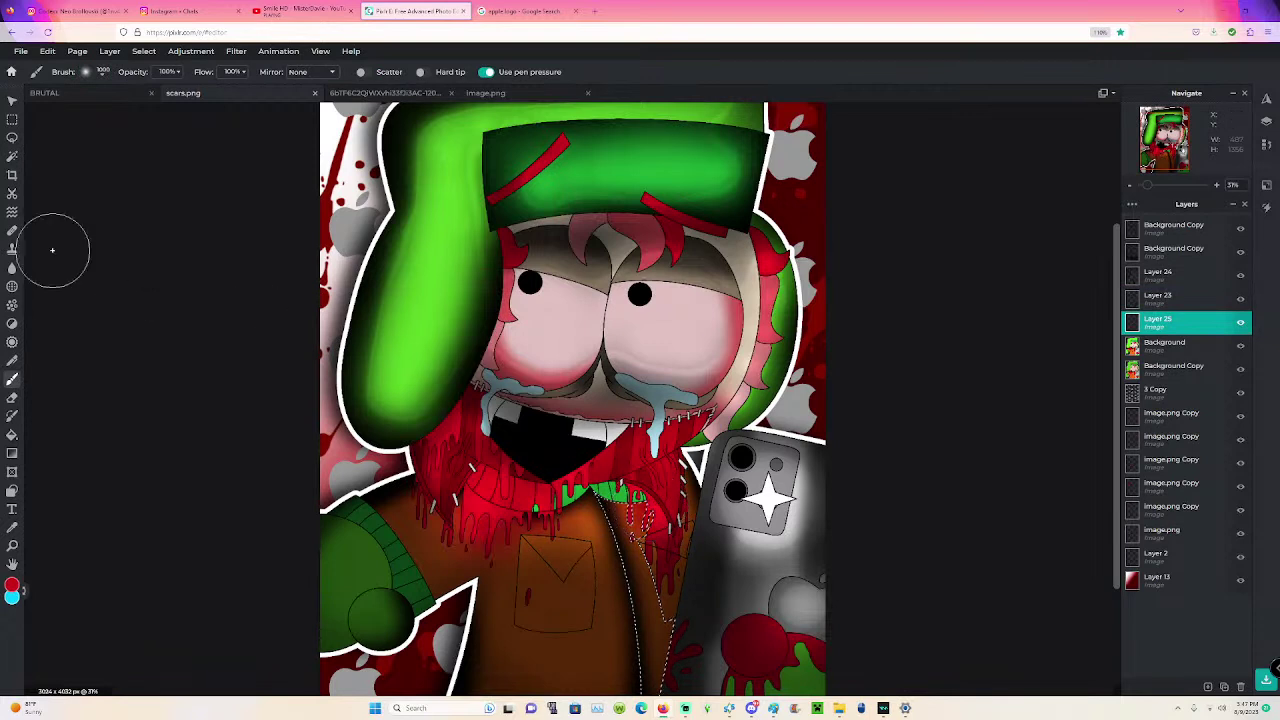
pyautogui.press('m')
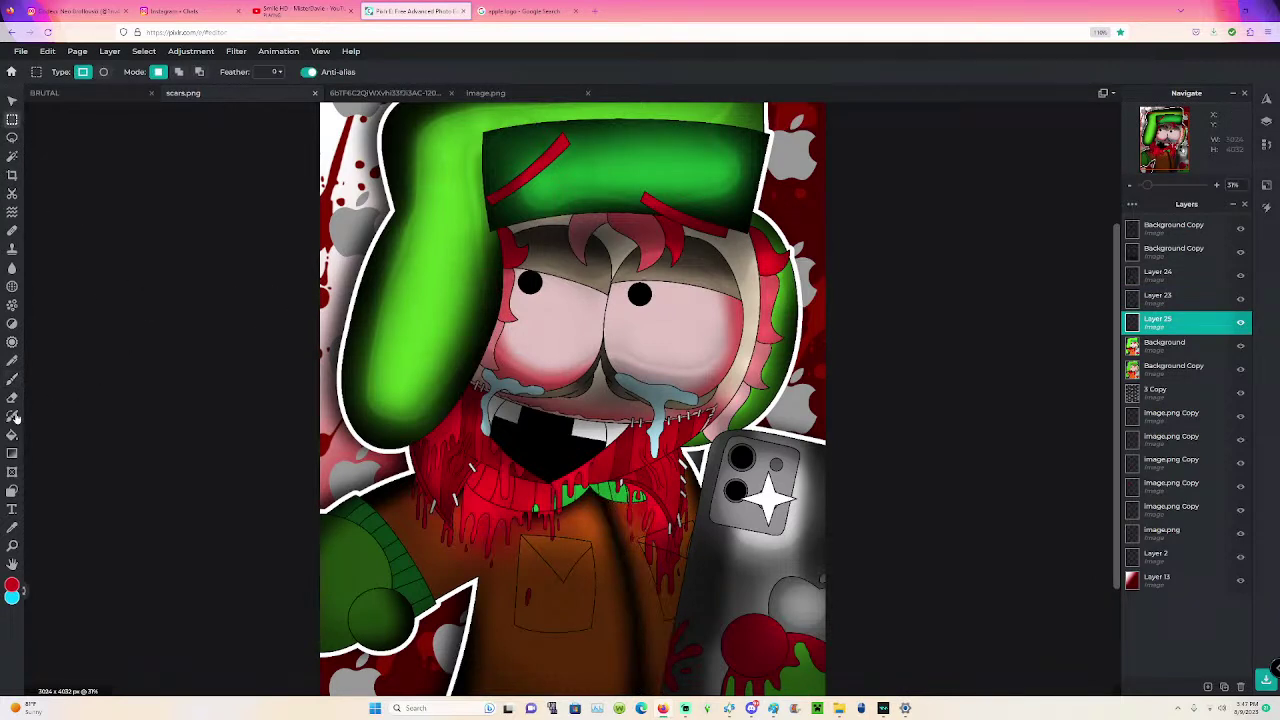
pyautogui.click(12, 378)
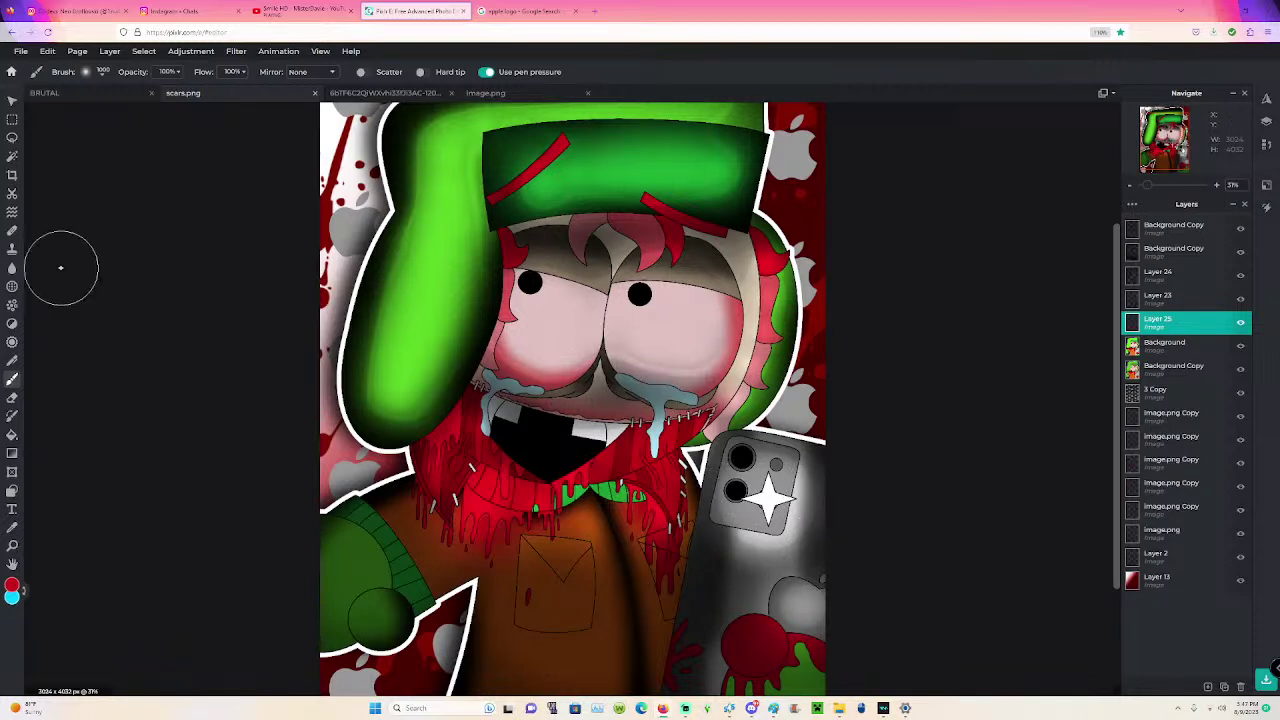
pyautogui.click(12, 156)
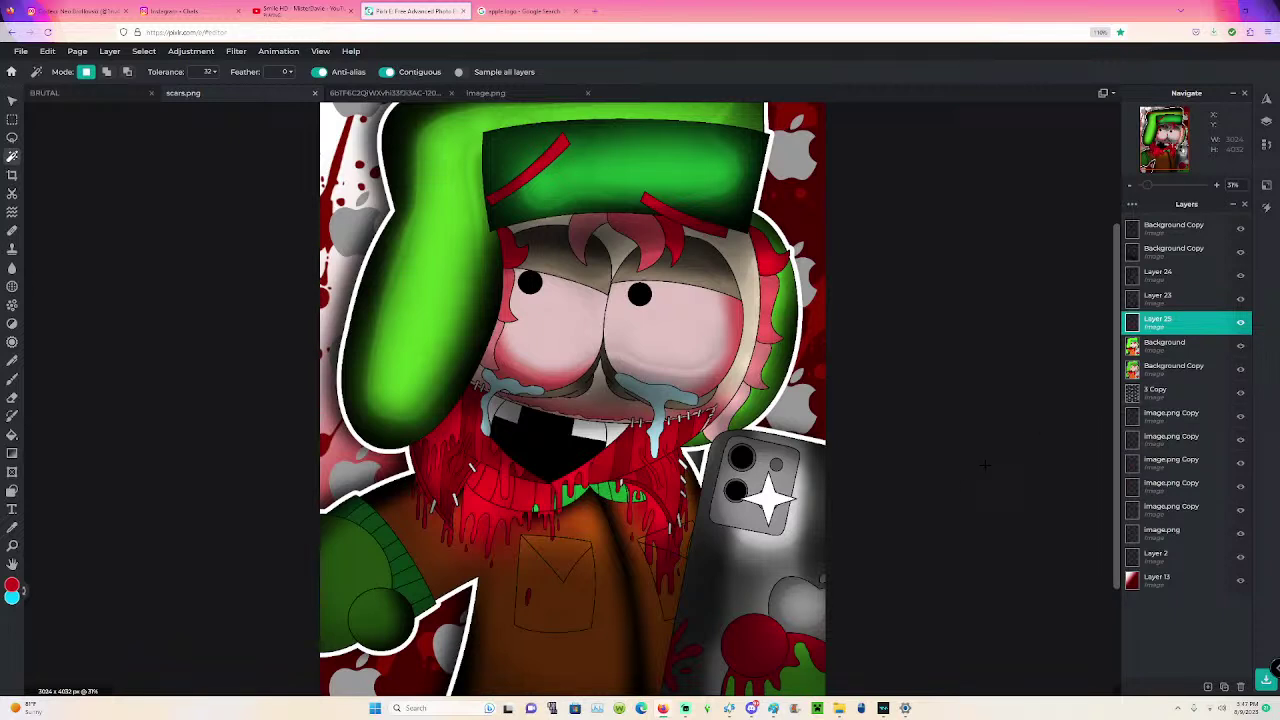
pyautogui.click(1180, 322)
pyautogui.moveTo(1107, 414); pyautogui.dragTo(1073, 412)
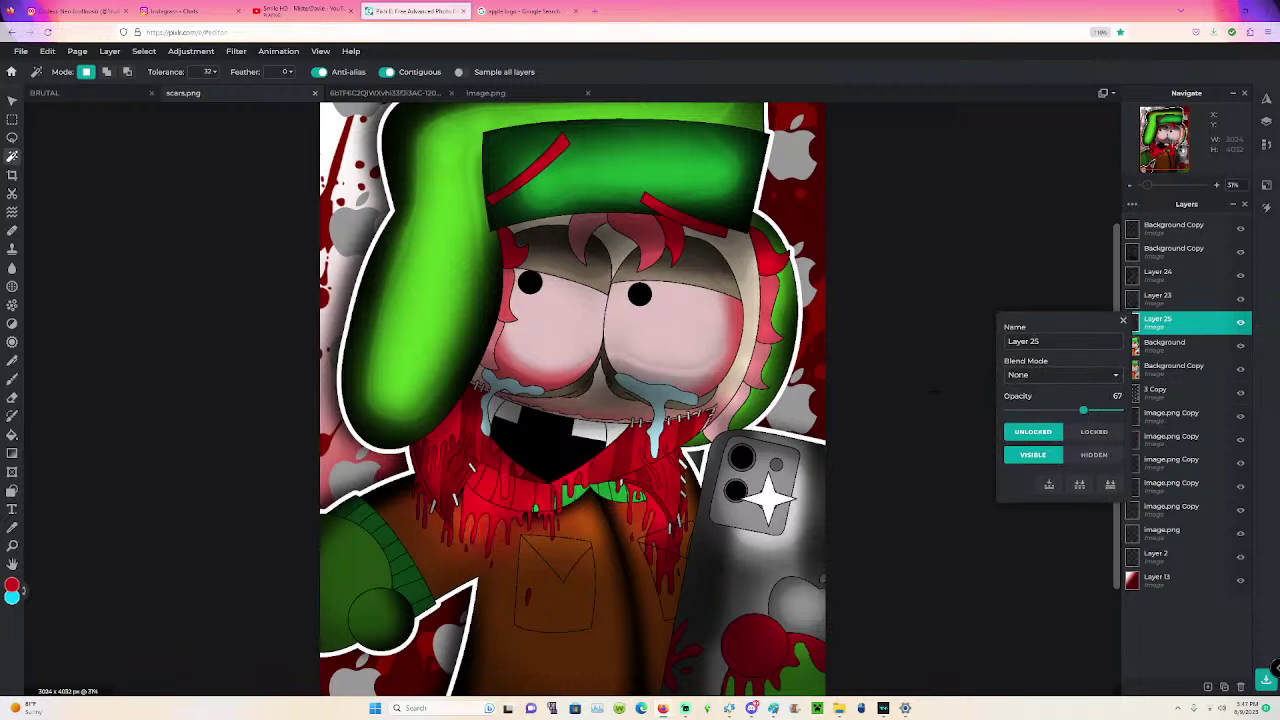
# Step: Play 'Eric Cartman - Take On Me (Ai Cover)' from YouTube's related videos
pyautogui.click(298, 10)
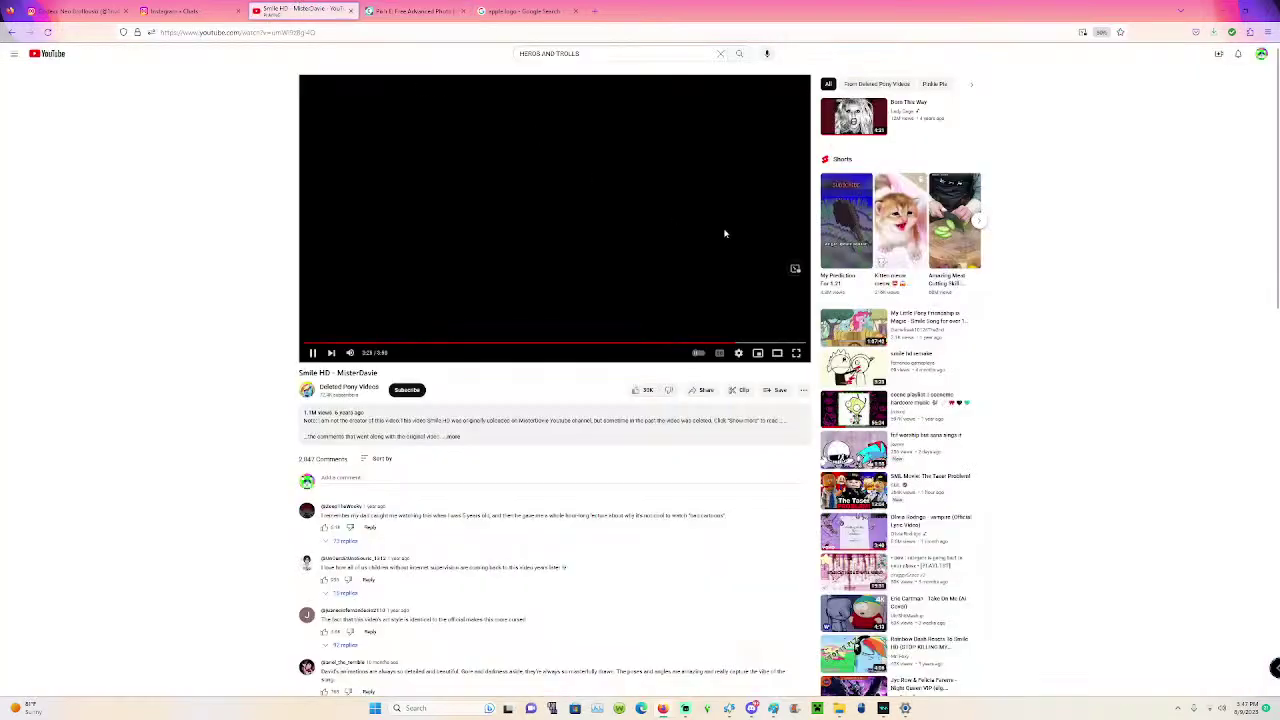
pyautogui.scroll(-3, 1035, 530)
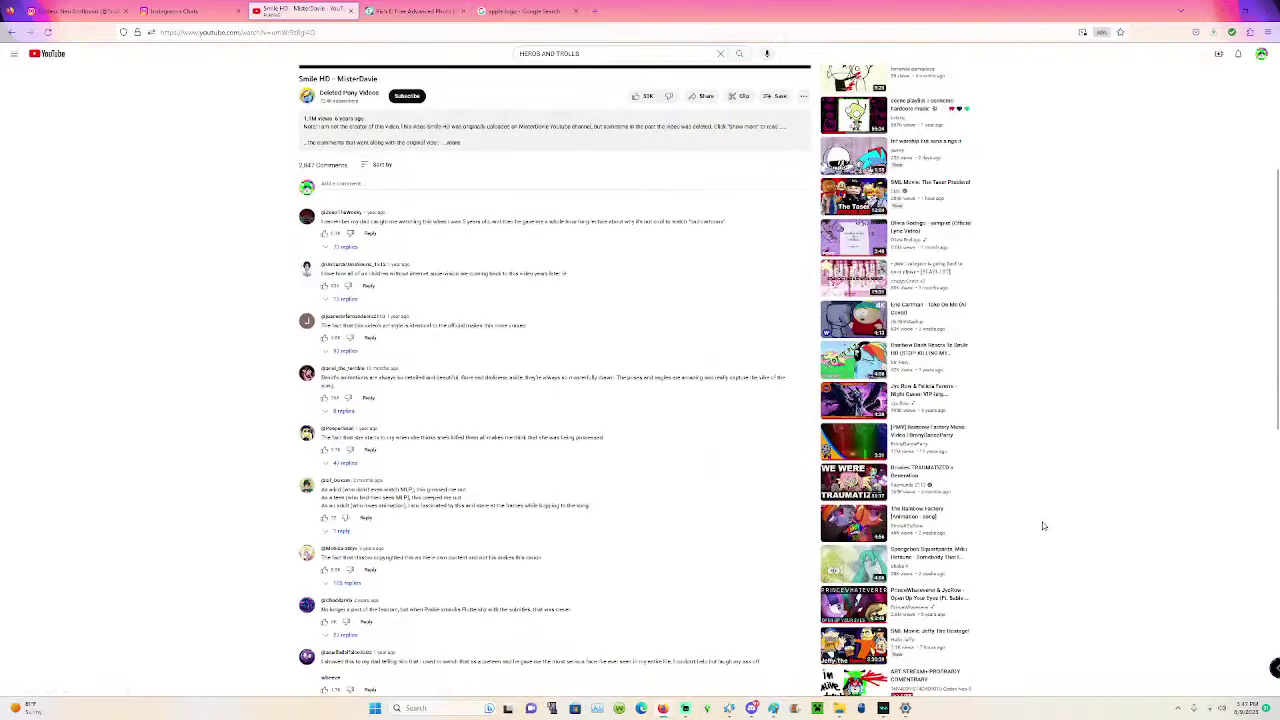
pyautogui.click(853, 318)
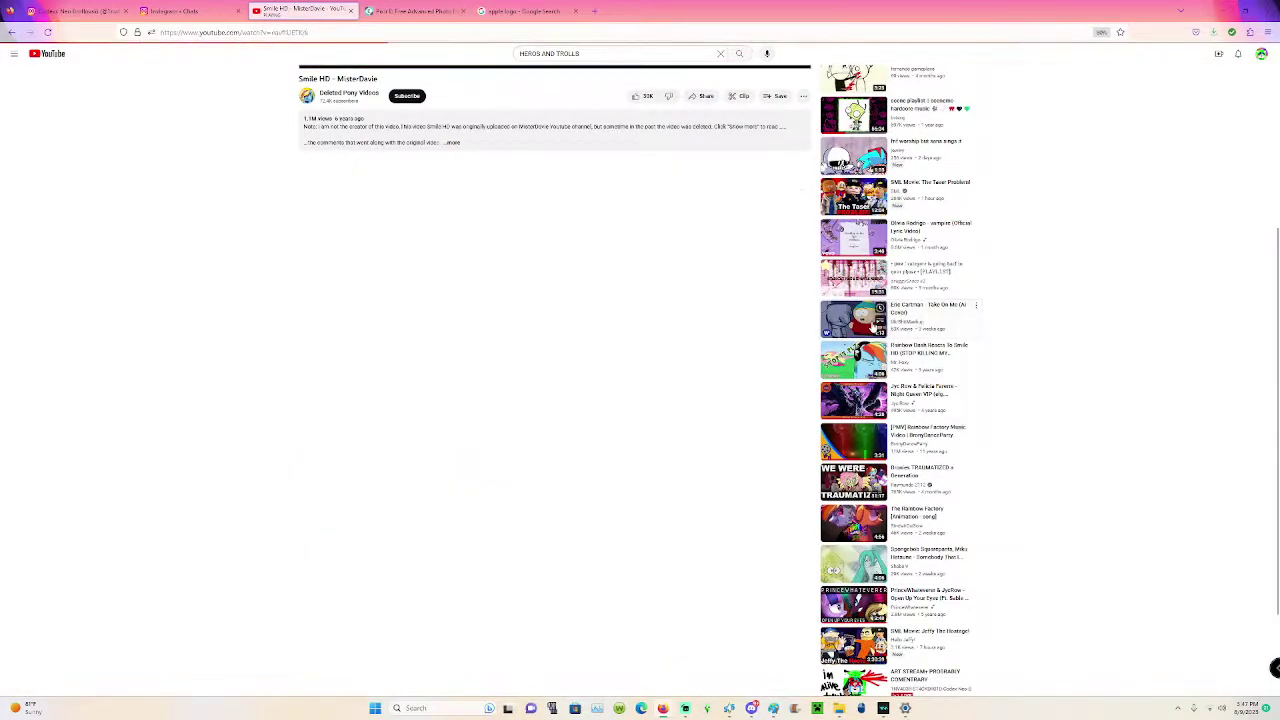
# Step: Check the live-stream window, return to the drawing, and close Layer 25's settings
pyautogui.click(418, 8)
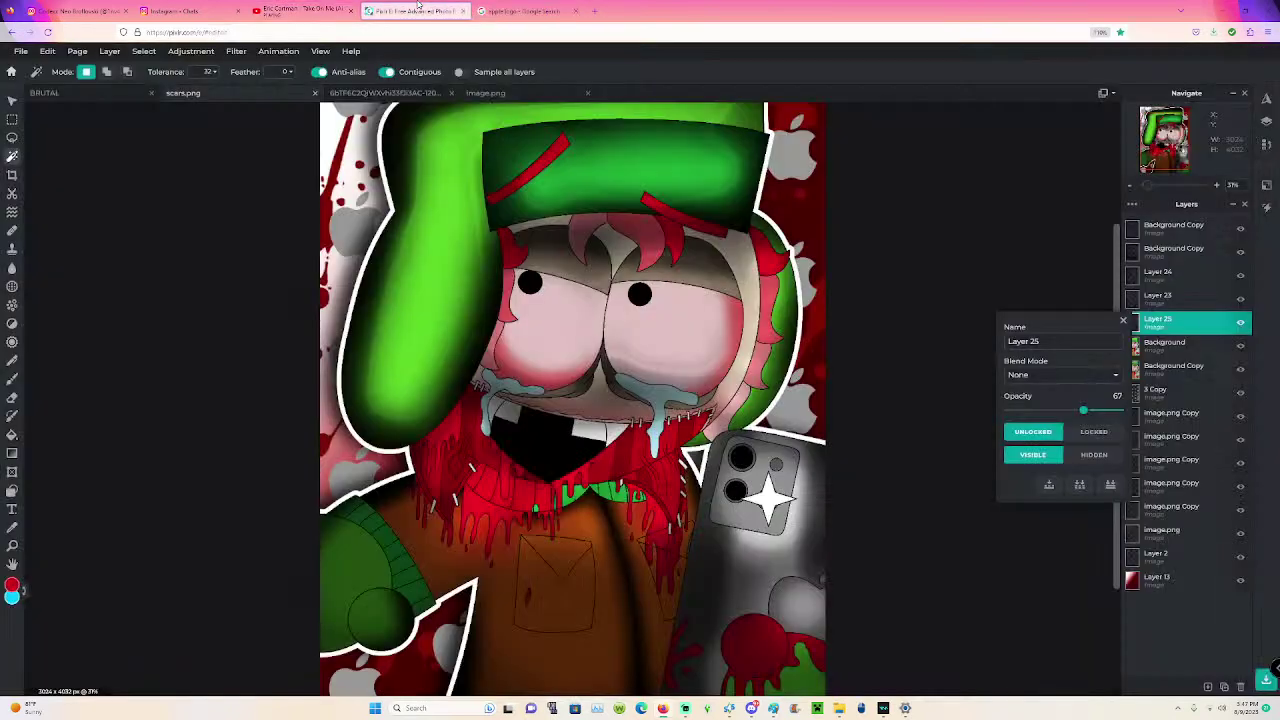
pyautogui.click(685, 710)
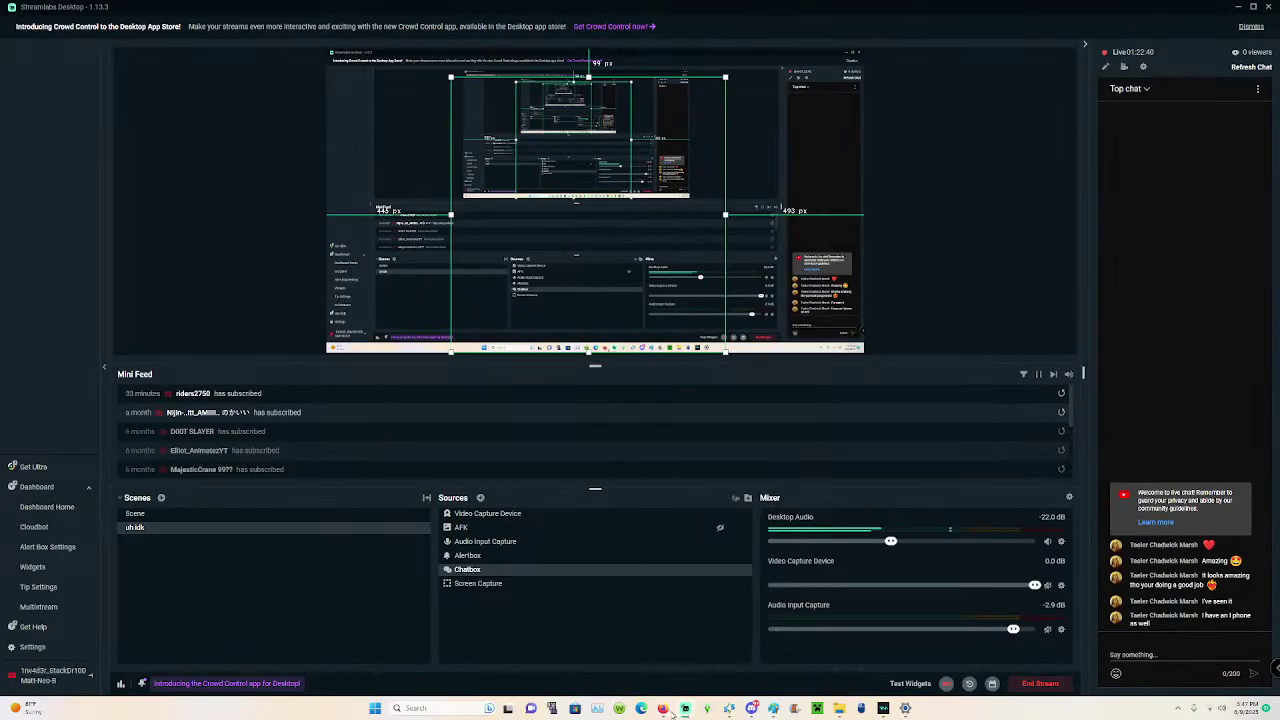
pyautogui.click(663, 710)
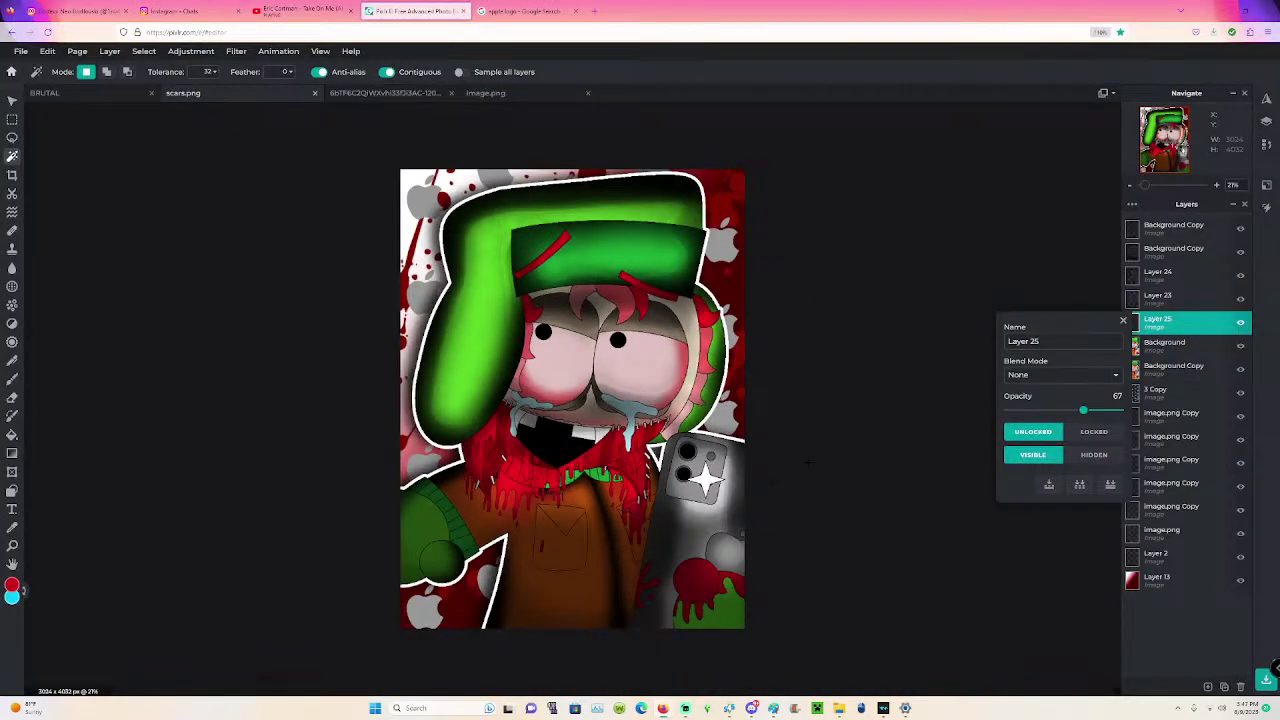
pyautogui.click(1129, 327)
# Step: Raise the top Background Copy layer's opacity to about 70
pyautogui.scroll(1, 805, 478)
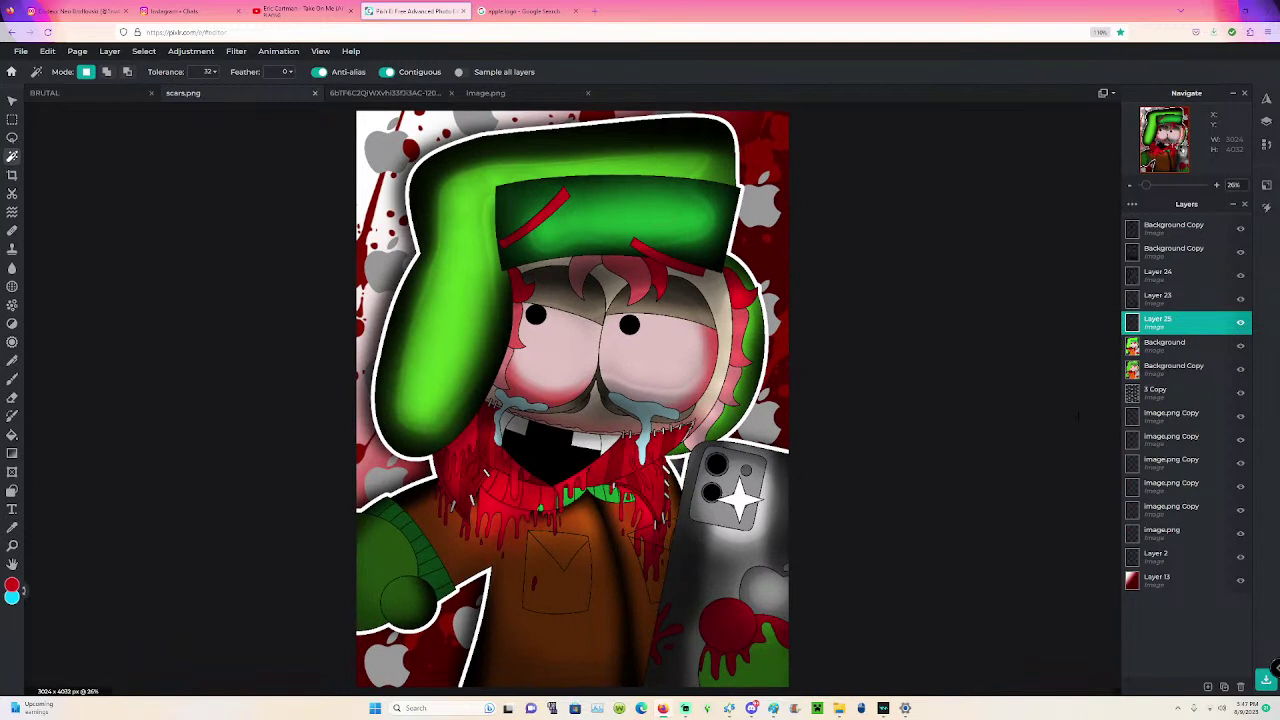
pyautogui.click(1176, 252)
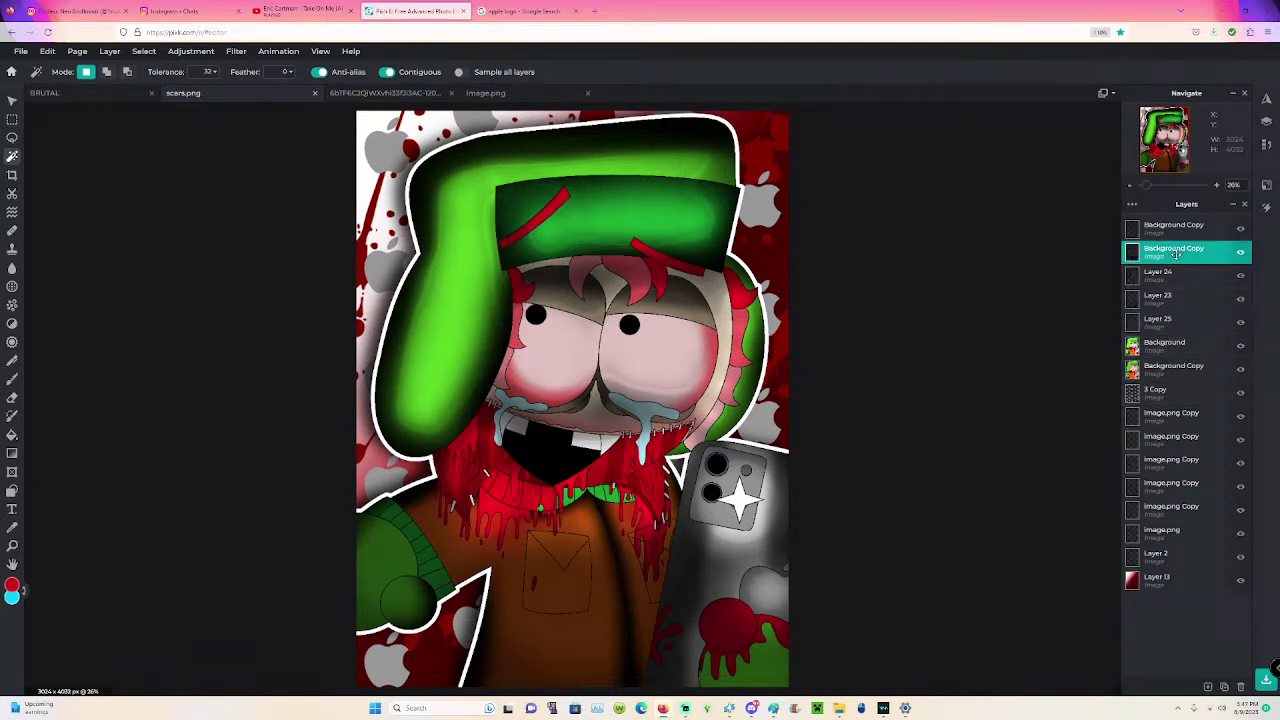
pyautogui.click(1176, 252)
pyautogui.click(1178, 228)
pyautogui.moveTo(1046, 320); pyautogui.dragTo(1091, 318)
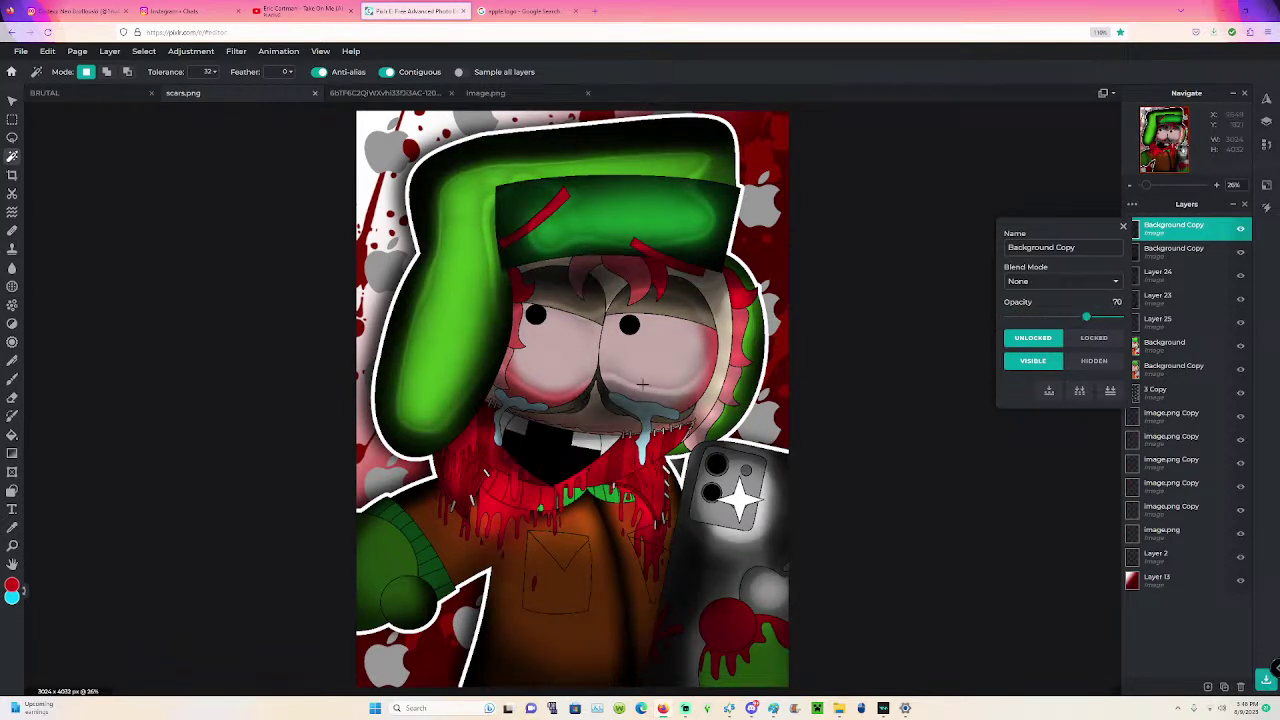
# Step: Set up the Eraser at 500px size with 66% softness
pyautogui.click(13, 400)
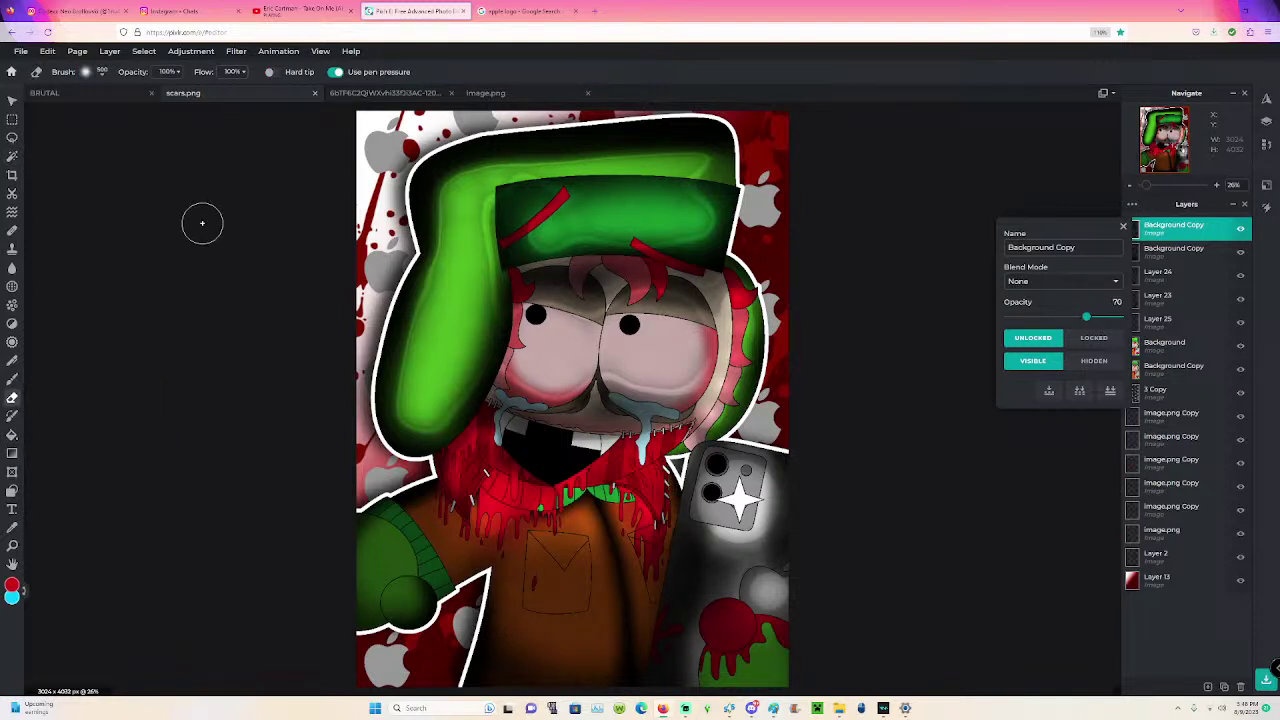
pyautogui.click(88, 74)
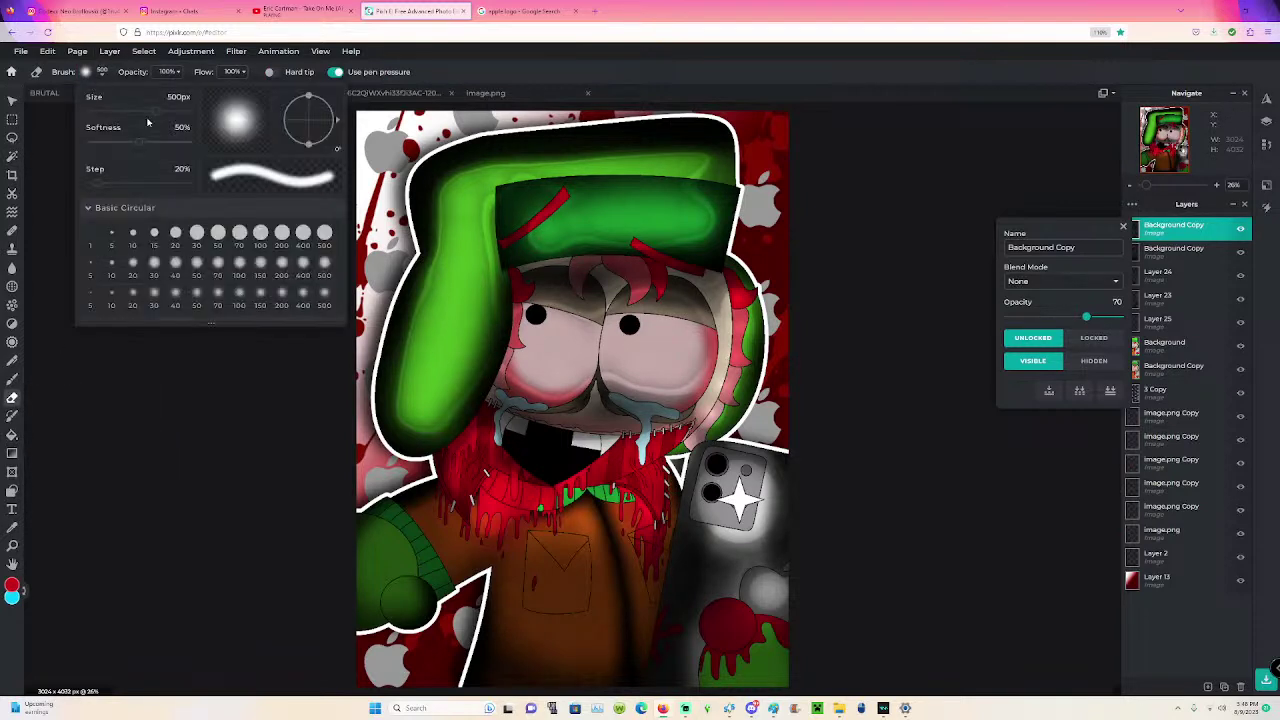
pyautogui.click(326, 297)
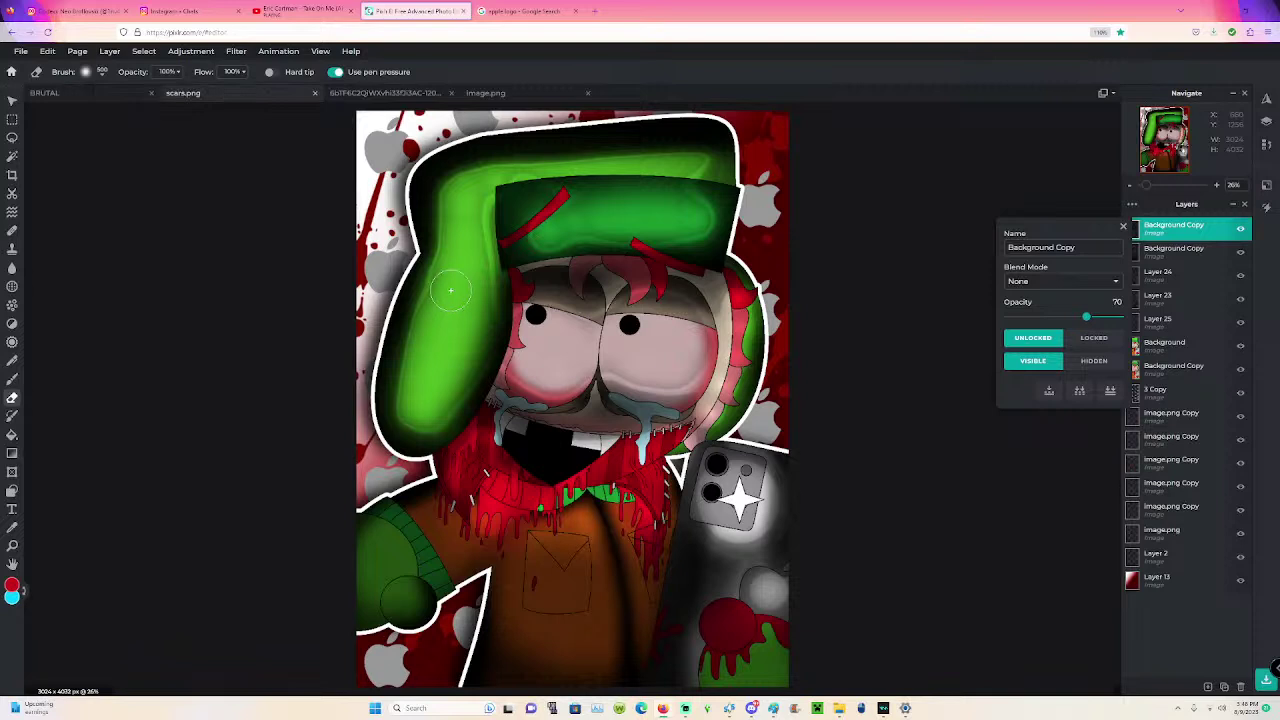
pyautogui.click(100, 75)
pyautogui.moveTo(145, 140); pyautogui.dragTo(155, 142)
pyautogui.click(565, 214)
# Step: Erase the dark overlay from the hat's front, its left side and the face
pyautogui.moveTo(585, 183)
pyautogui.mouseDown()
pyautogui.moveTo(743, 188)
pyautogui.moveTo(546, 200)
pyautogui.moveTo(709, 228)
pyautogui.moveTo(514, 206)
pyautogui.moveTo(486, 246)
pyautogui.moveTo(513, 213)
pyautogui.moveTo(447, 240)
pyautogui.moveTo(418, 364)
pyautogui.moveTo(475, 331)
pyautogui.moveTo(466, 318)
pyautogui.moveTo(422, 394)
pyautogui.moveTo(460, 260)
pyautogui.mouseUp()
pyautogui.moveTo(414, 365)
pyautogui.mouseDown()
pyautogui.moveTo(453, 370)
pyautogui.moveTo(415, 400)
pyautogui.moveTo(484, 360)
pyautogui.mouseUp()
pyautogui.moveTo(565, 310)
pyautogui.mouseDown()
pyautogui.moveTo(555, 378)
pyautogui.moveTo(655, 360)
pyautogui.moveTo(693, 330)
pyautogui.moveTo(660, 300)
pyautogui.moveTo(630, 305)
pyautogui.mouseUp()
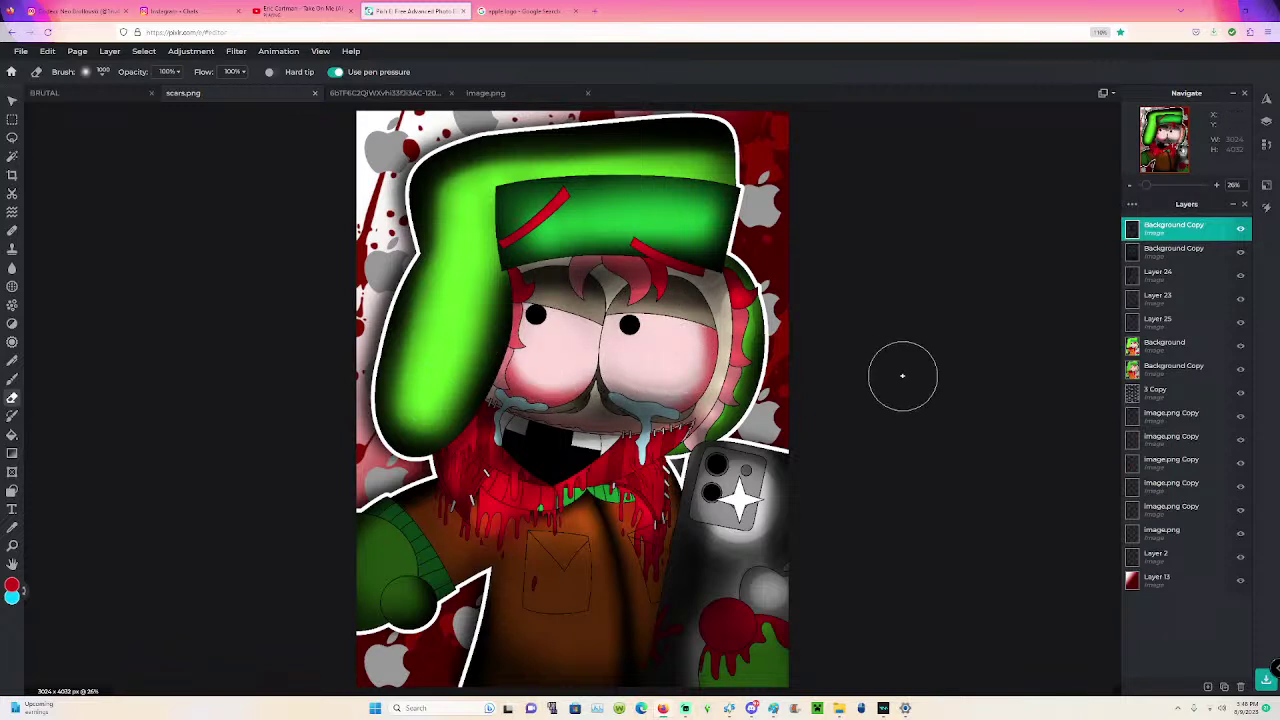
pyautogui.click(1181, 575)
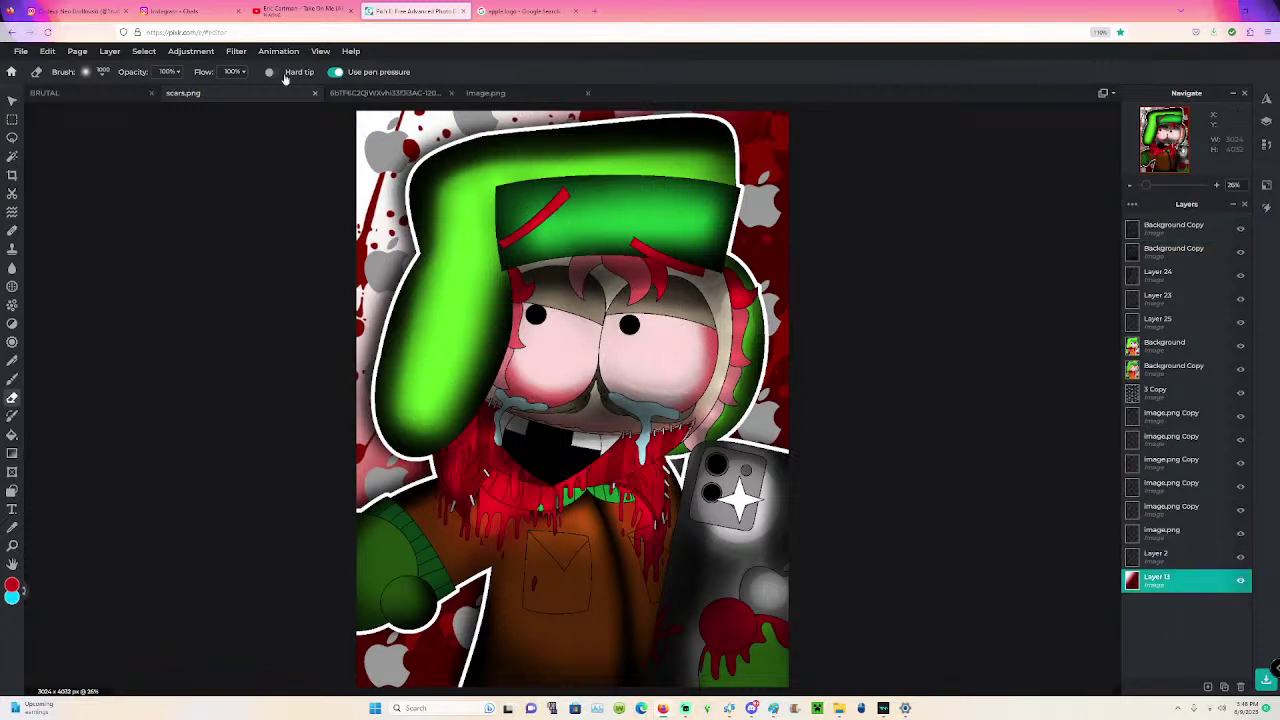
# Step: Lower Layer 13's lightness to -25 with Hue and saturation and apply it
pyautogui.click(190, 51)
pyautogui.click(230, 140)
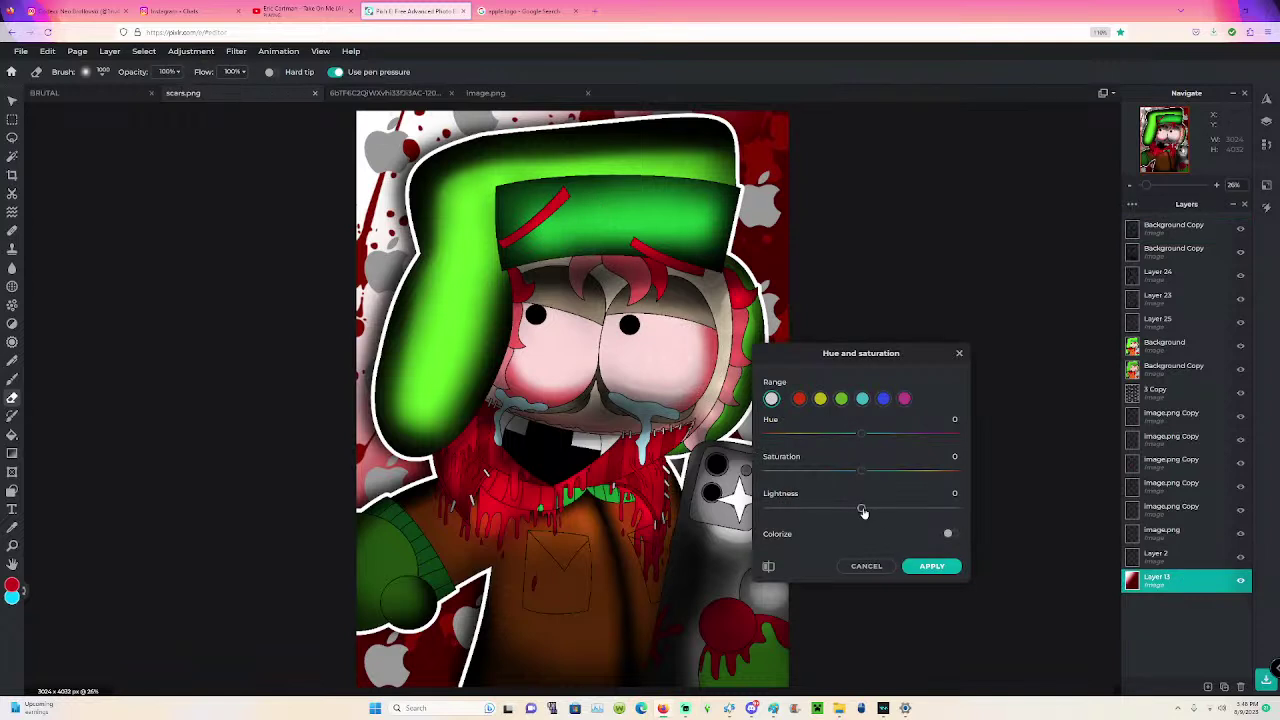
pyautogui.moveTo(845, 510)
pyautogui.mouseDown()
pyautogui.moveTo(822, 510)
pyautogui.moveTo(838, 512)
pyautogui.mouseUp()
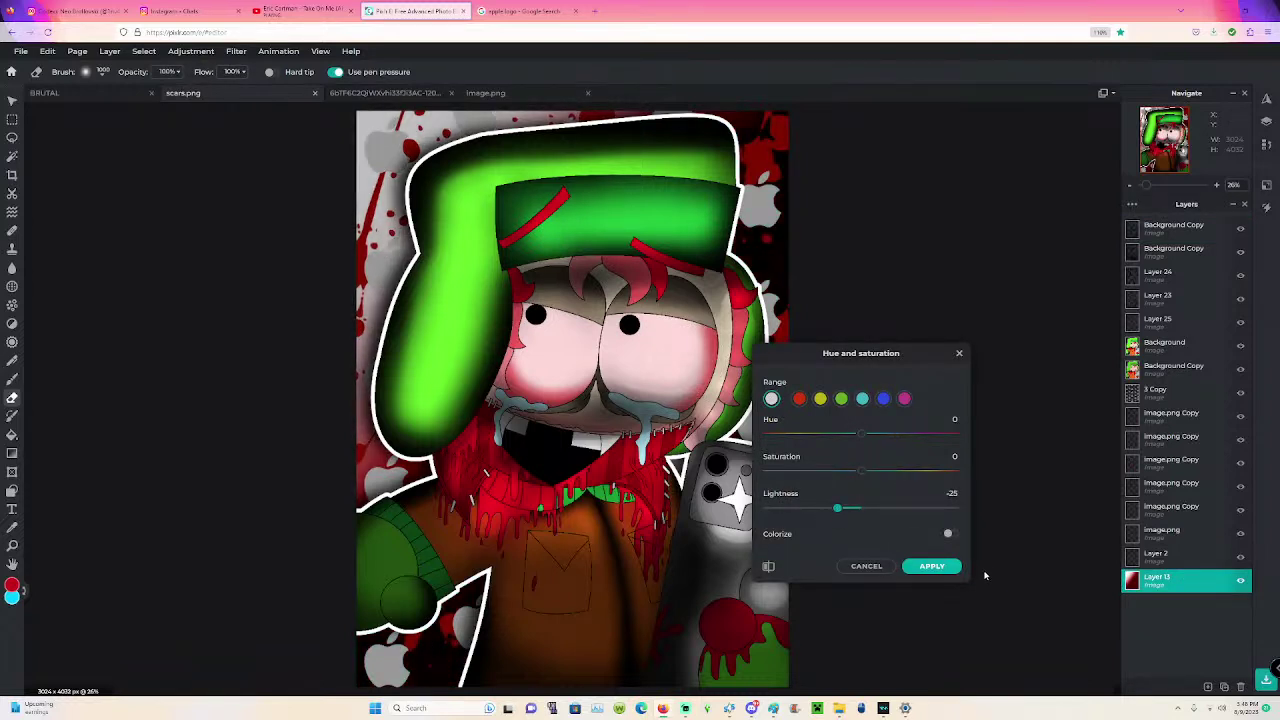
pyautogui.click(931, 566)
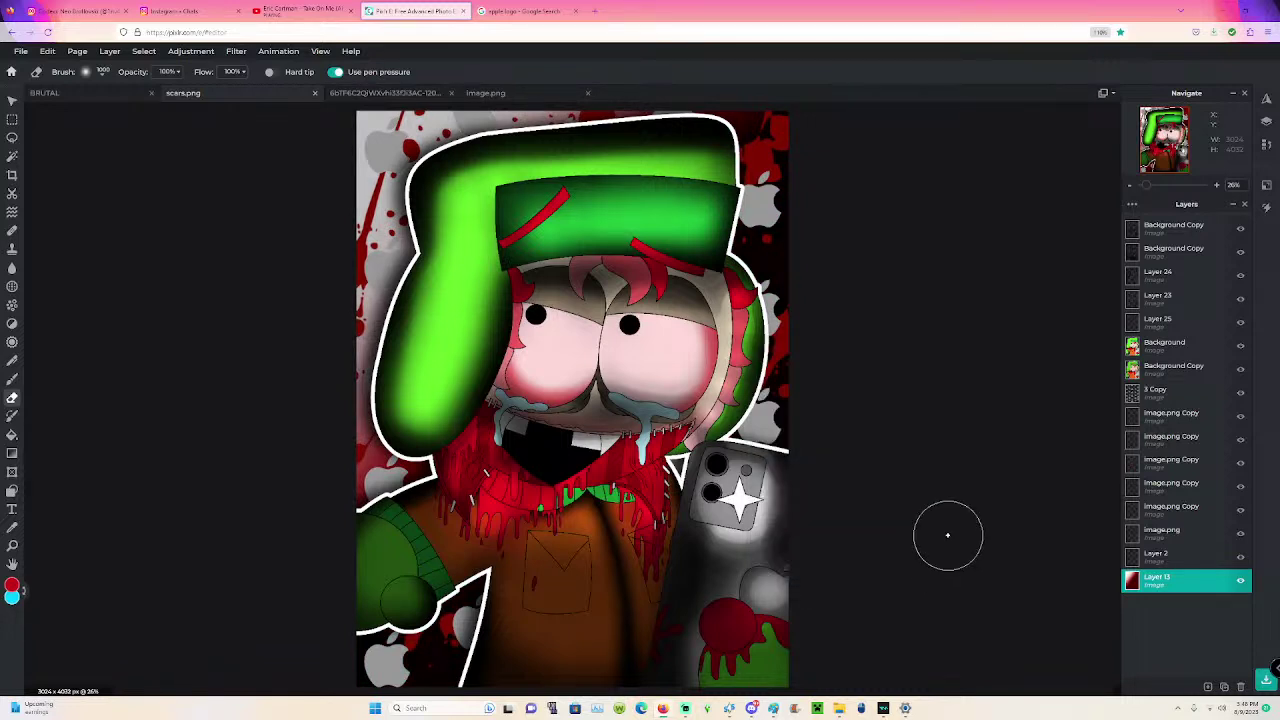
pyautogui.click(1152, 222)
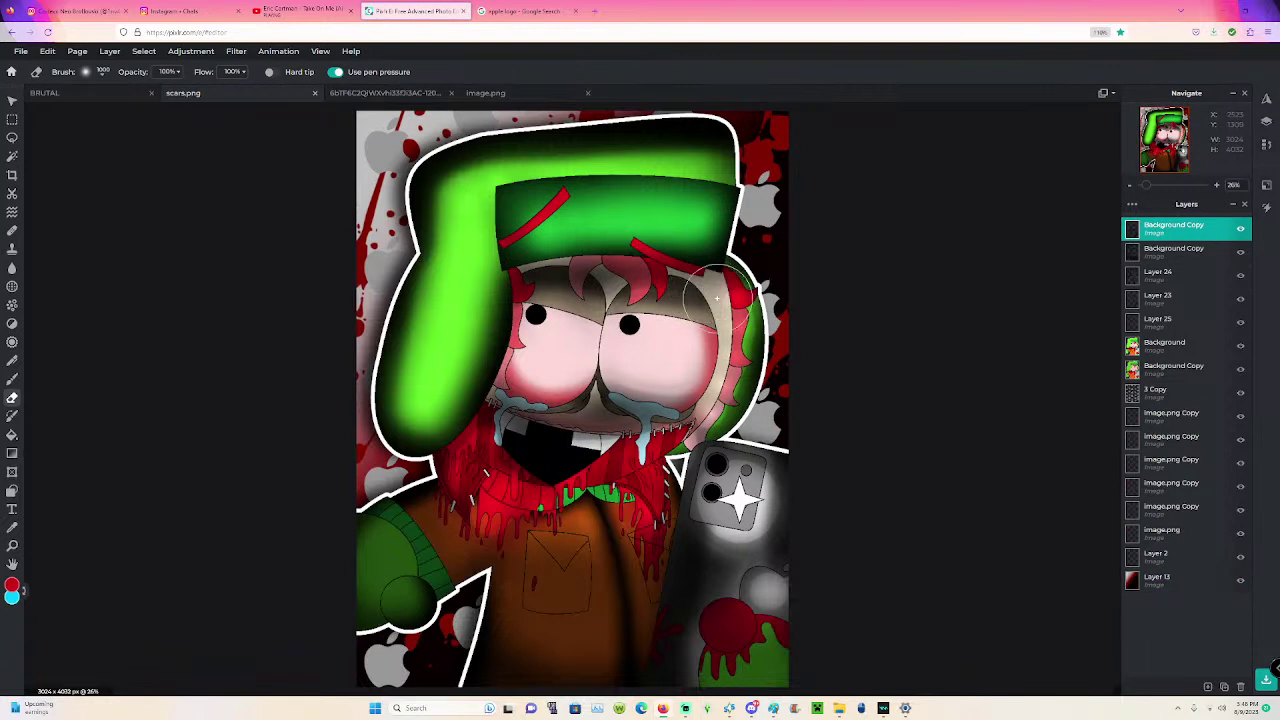
# Step: Set the top Background Copy layer to full opacity
pyautogui.click(1140, 226)
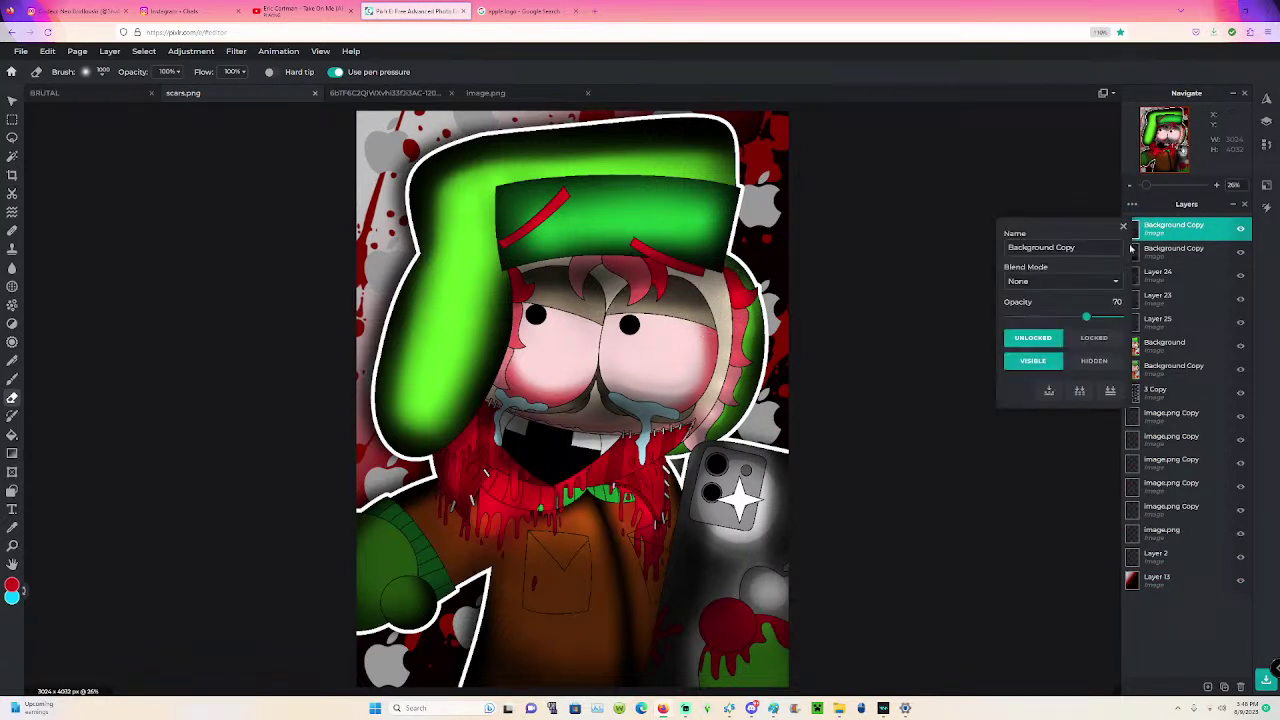
pyautogui.moveTo(1087, 318); pyautogui.dragTo(1125, 323)
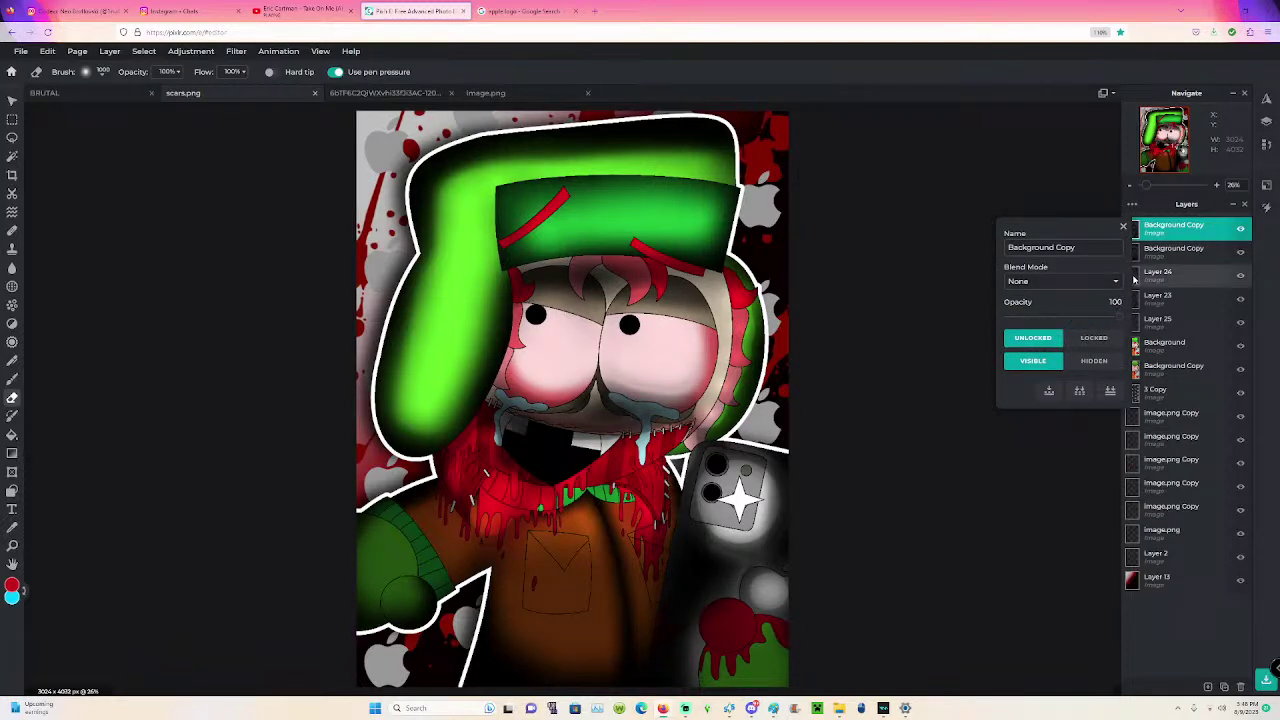
pyautogui.click(1123, 226)
pyautogui.scroll(-2, 903, 398)
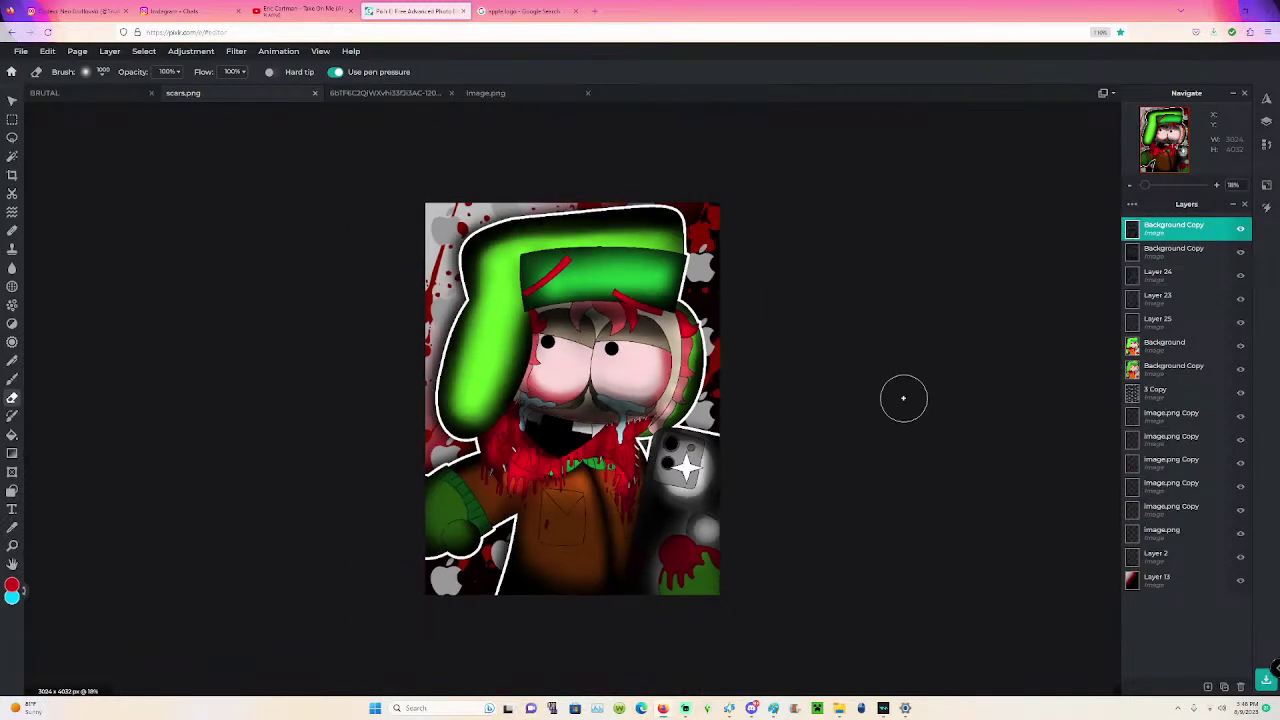
pyautogui.scroll(5, 903, 398)
pyautogui.scroll(-3, 902, 407)
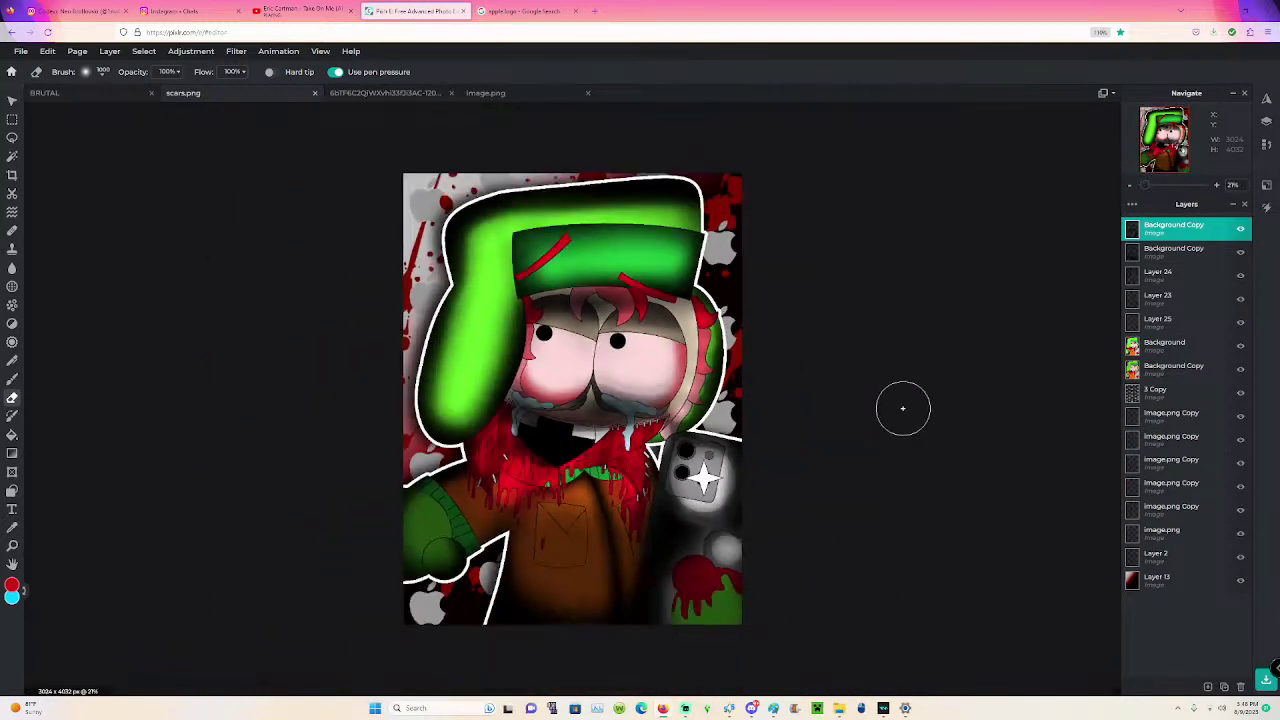
pyautogui.scroll(1, 903, 408)
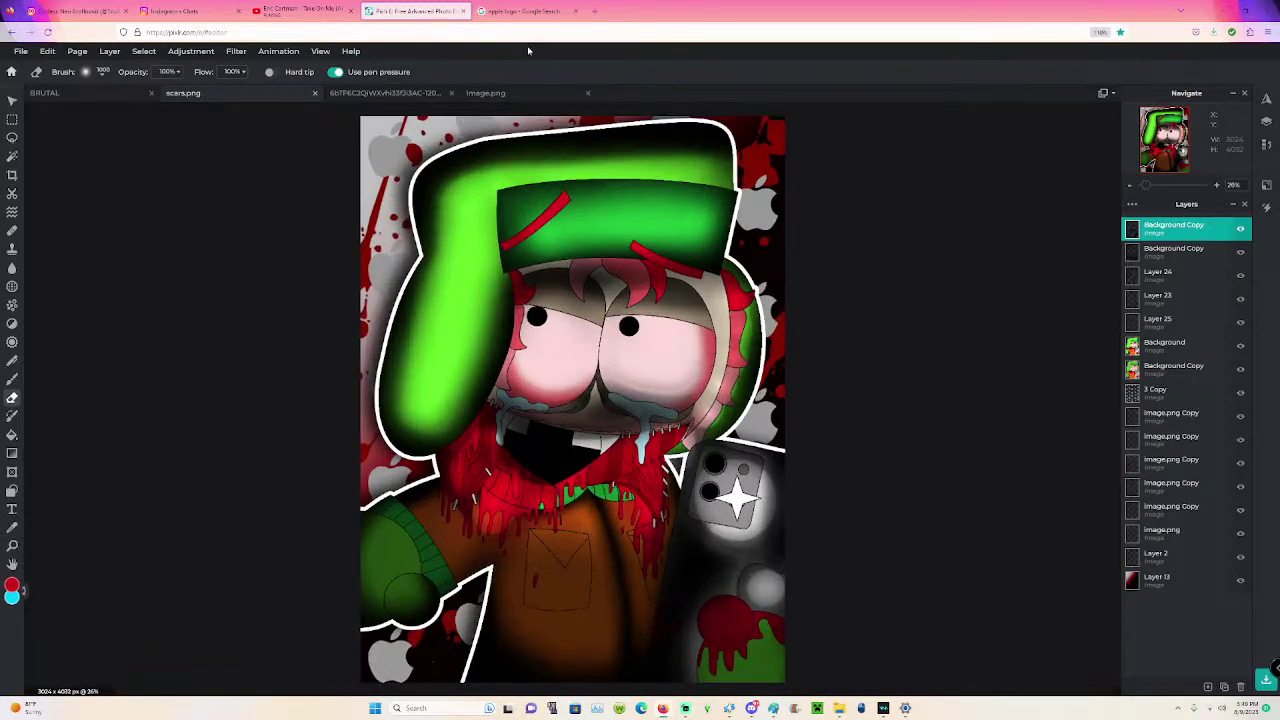
# Step: Glance at the YouTube tab, then lower the second Background Copy layer's opacity
pyautogui.click(300, 10)
pyautogui.click(408, 10)
pyautogui.scroll(-2, 926, 388)
pyautogui.scroll(-1, 926, 388)
pyautogui.doubleClick(1175, 250)
pyautogui.moveTo(1118, 342); pyautogui.dragTo(1046, 340)
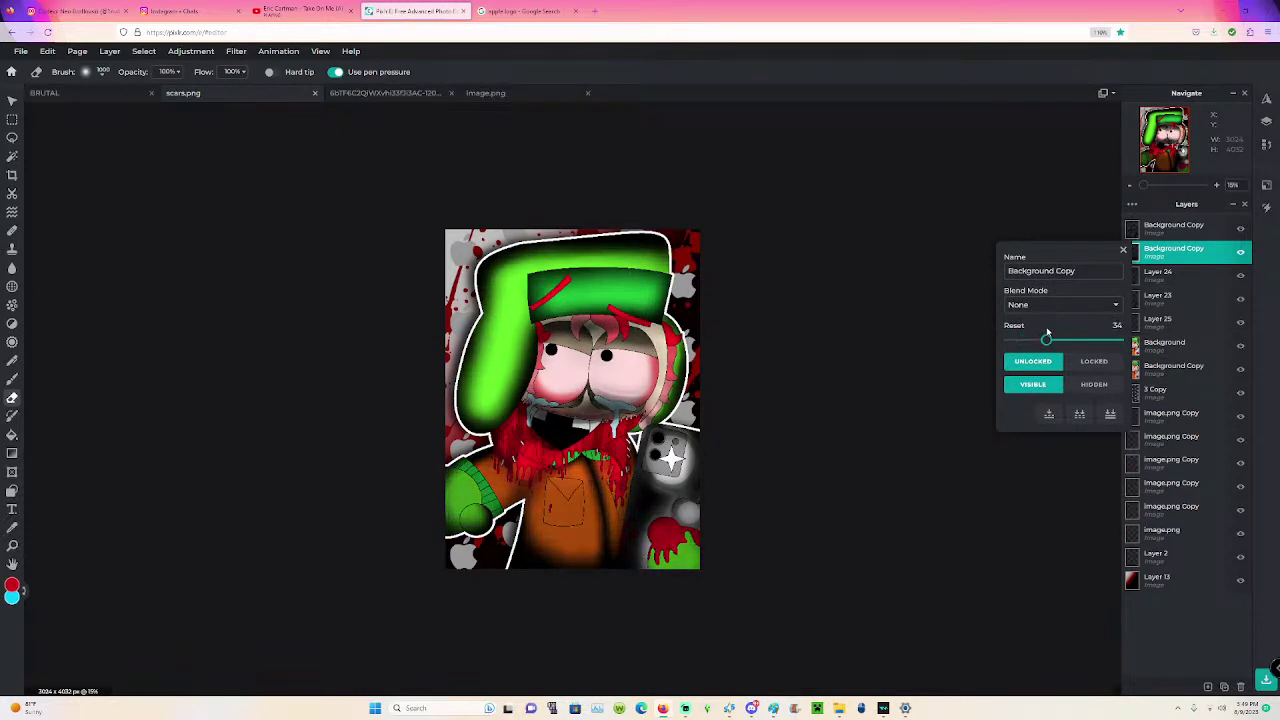
pyautogui.click(1123, 249)
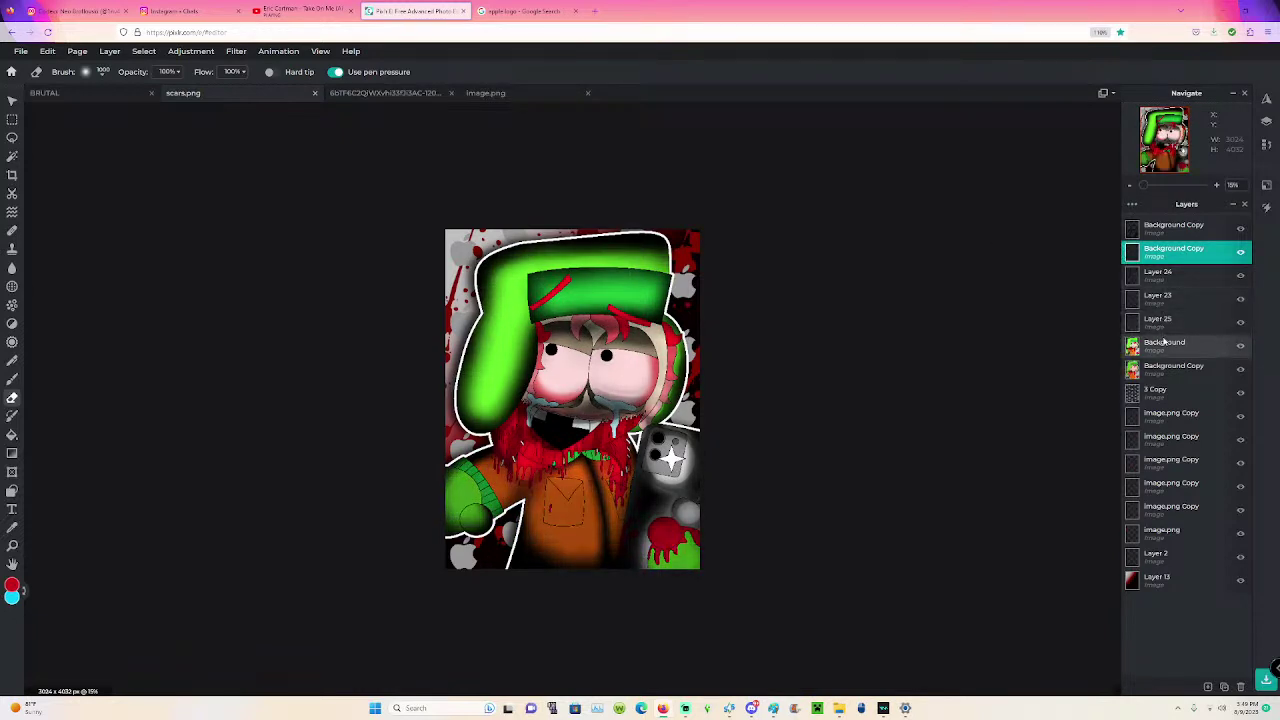
# Step: Apply Auto pop to the Background layer and pick the Rectangle Select tool
pyautogui.click(1165, 343)
pyautogui.click(186, 51)
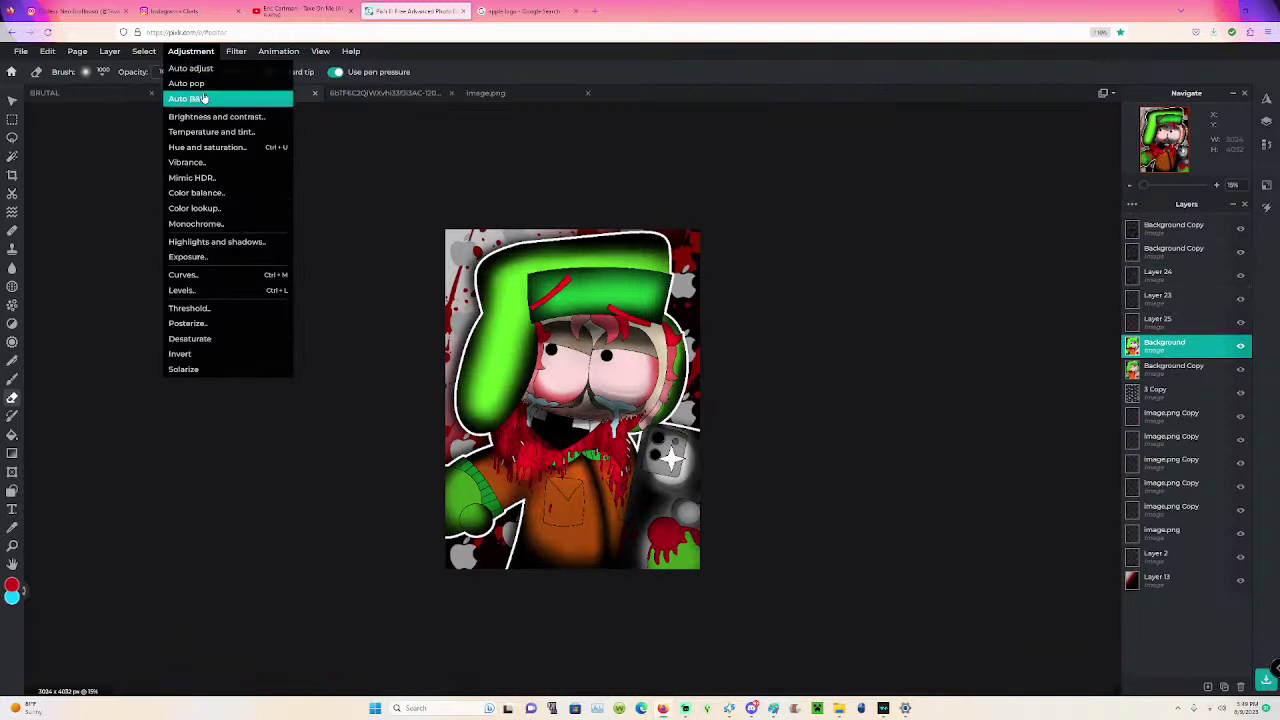
pyautogui.click(207, 93)
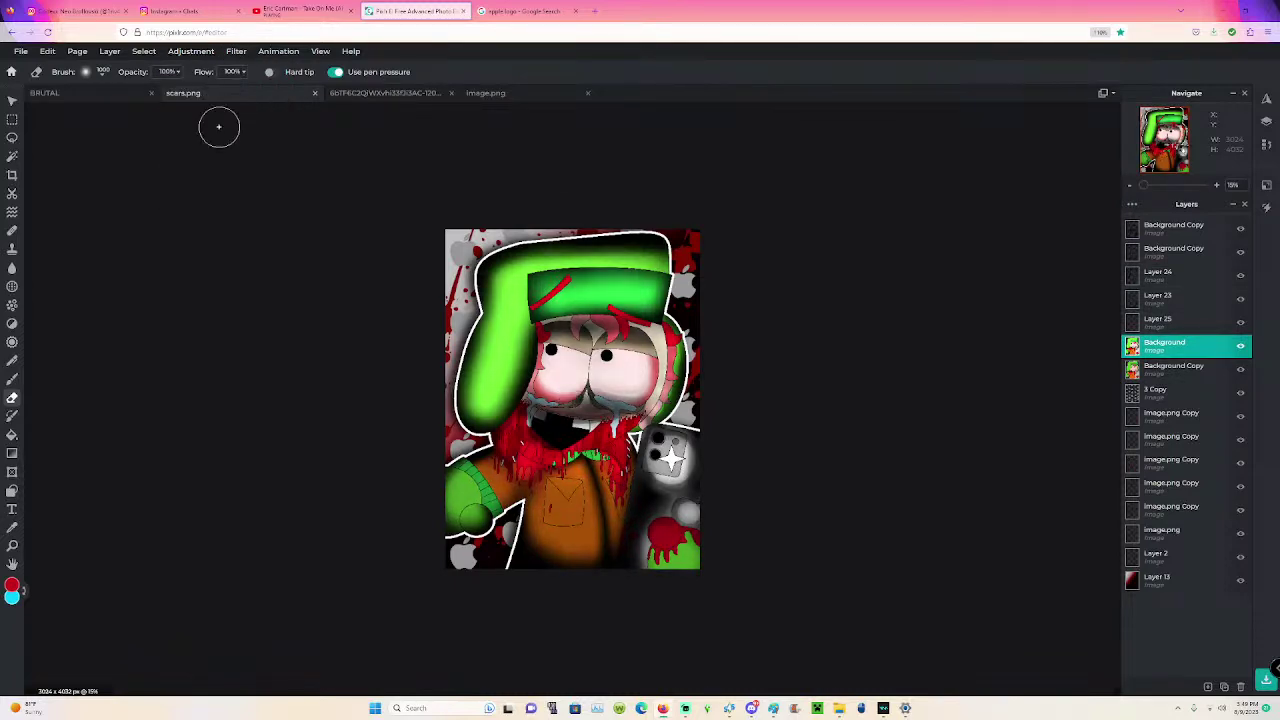
pyautogui.scroll(4, 227, 304)
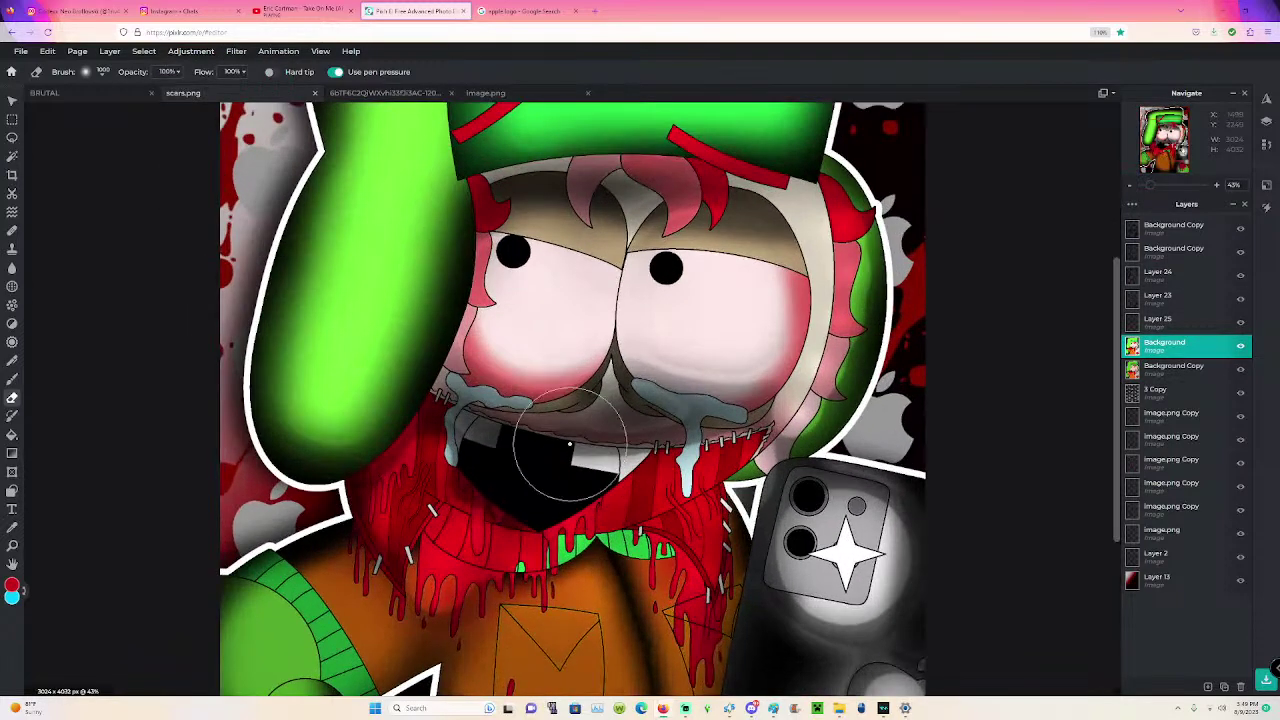
pyautogui.scroll(1, 736, 505)
pyautogui.scroll(-5, 740, 505)
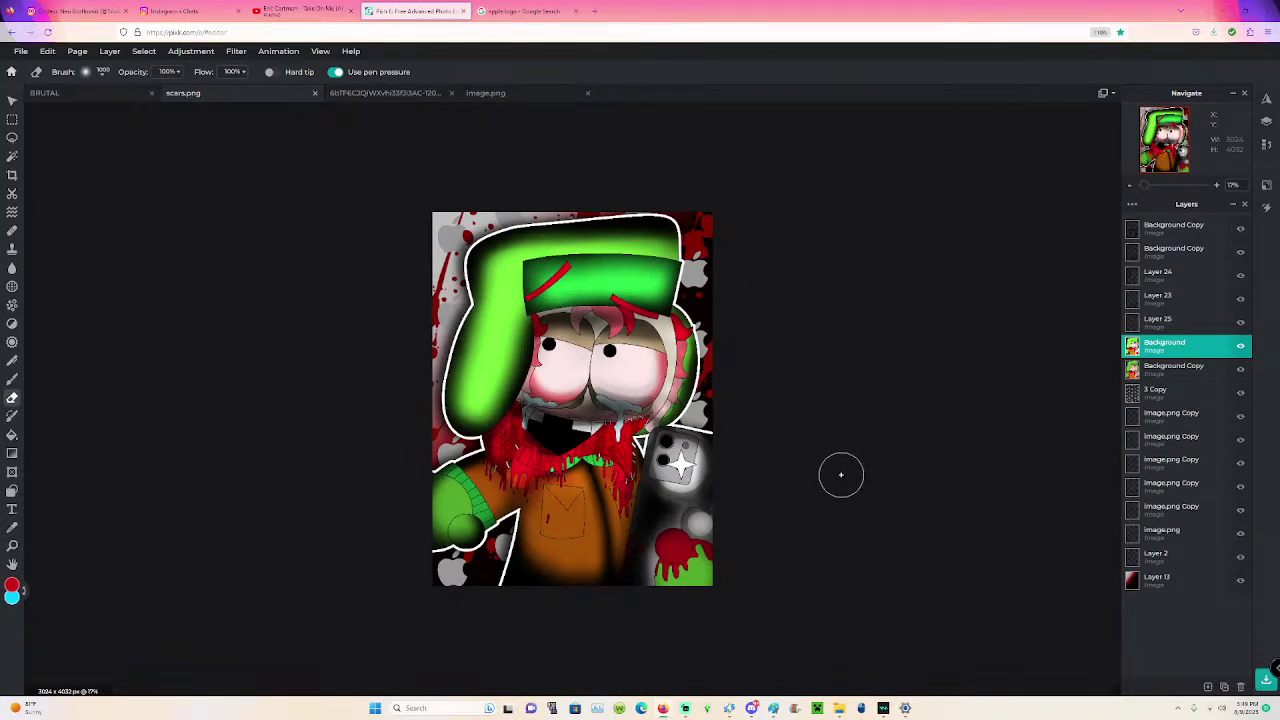
pyautogui.click(12, 119)
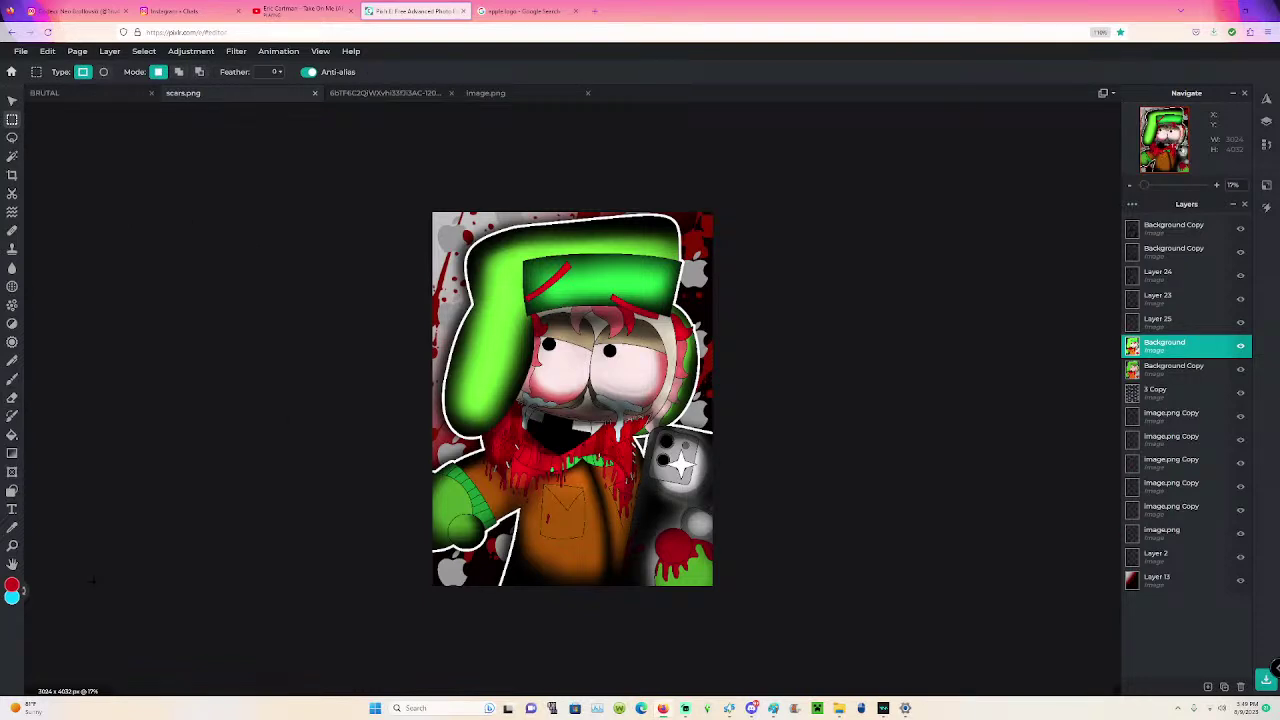
# Step: Add a new text layer on the drawing containing the artist's signature
pyautogui.click(12, 509)
pyautogui.scroll(1, 566, 531)
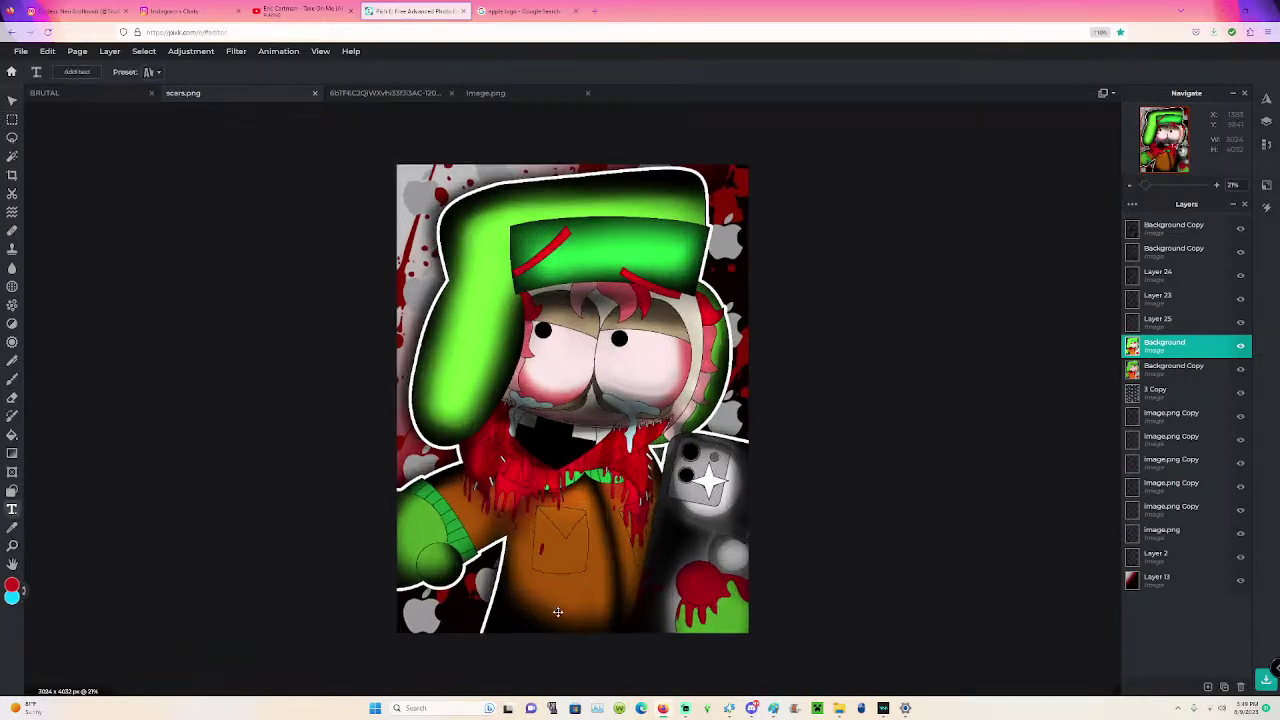
pyautogui.scroll(1, 722, 620)
pyautogui.click(677, 560)
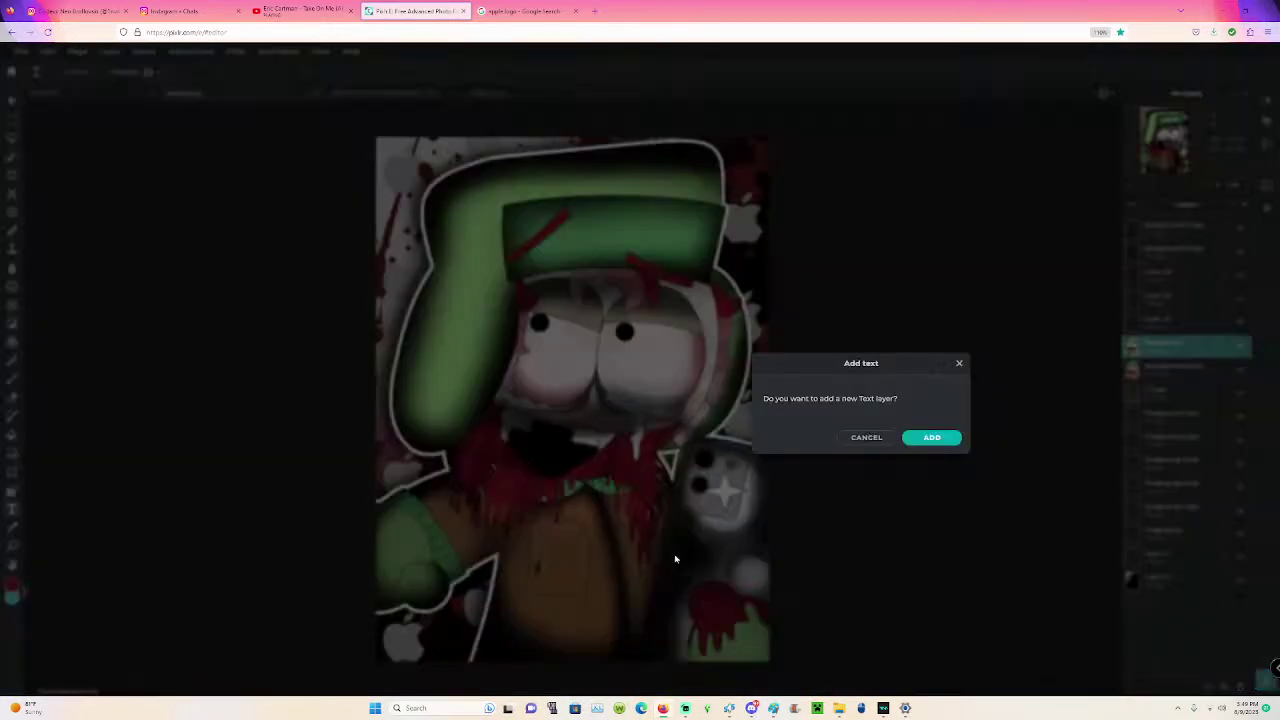
pyautogui.click(931, 438)
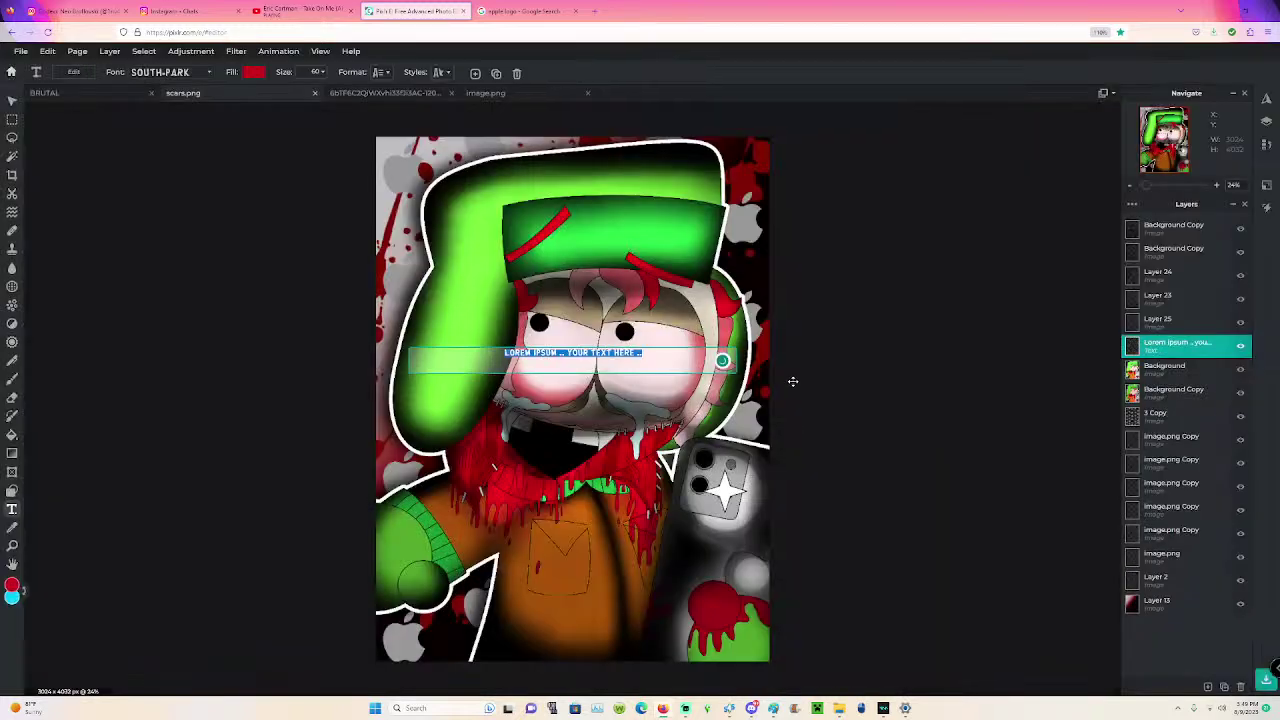
pyautogui.press('BackSpace')
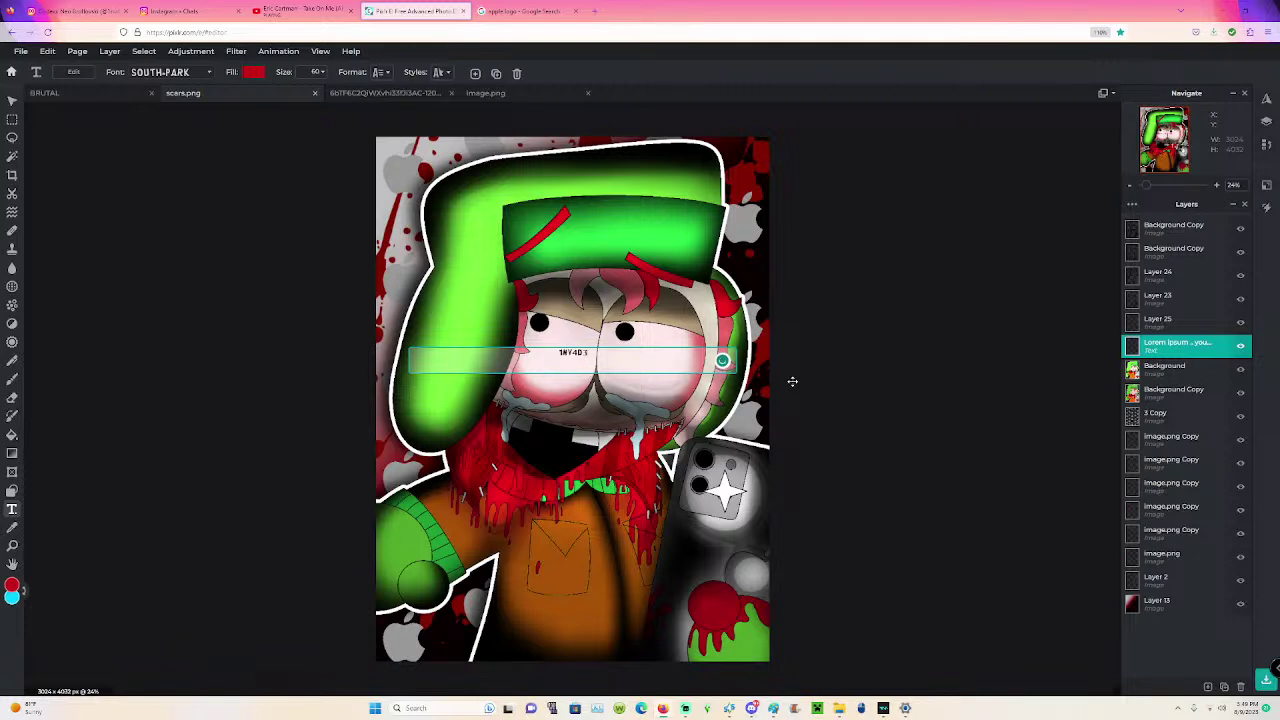
pyautogui.write('1NV4D1R-ST4CK3D010')
pyautogui.click(738, 414)
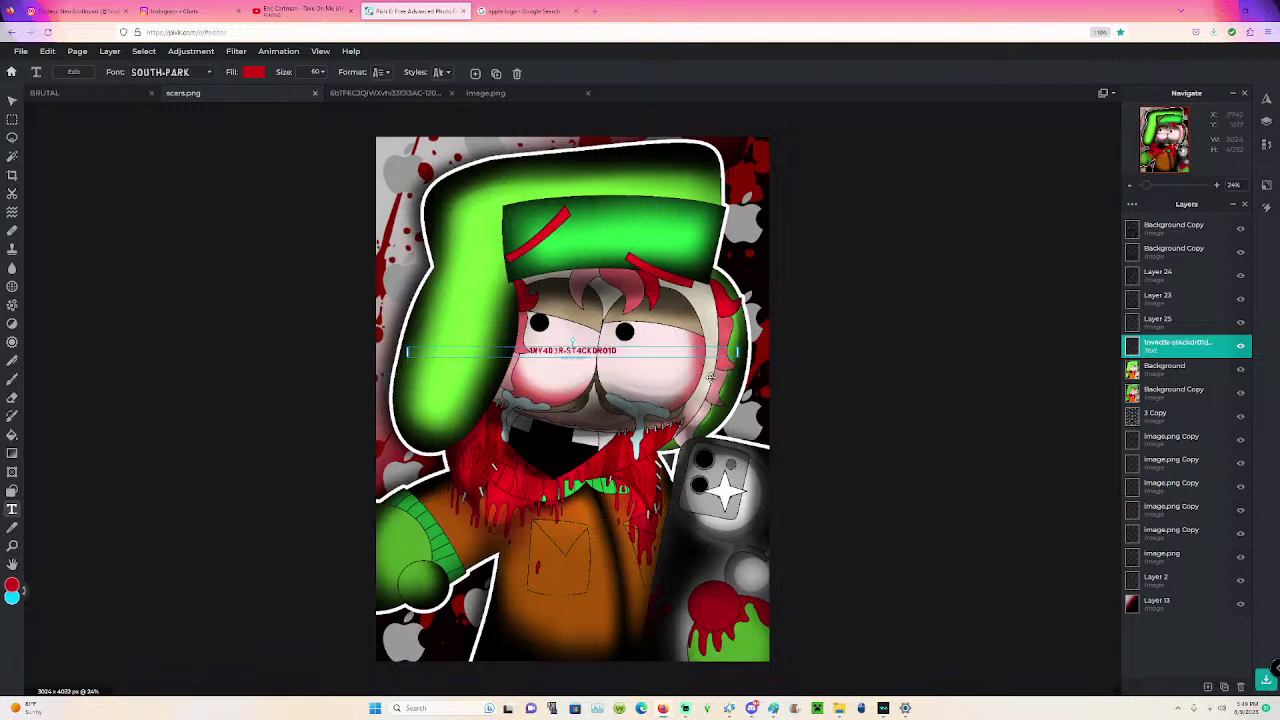
pyautogui.click(253, 75)
pyautogui.click(185, 274)
pyautogui.moveTo(600, 352); pyautogui.dragTo(672, 575)
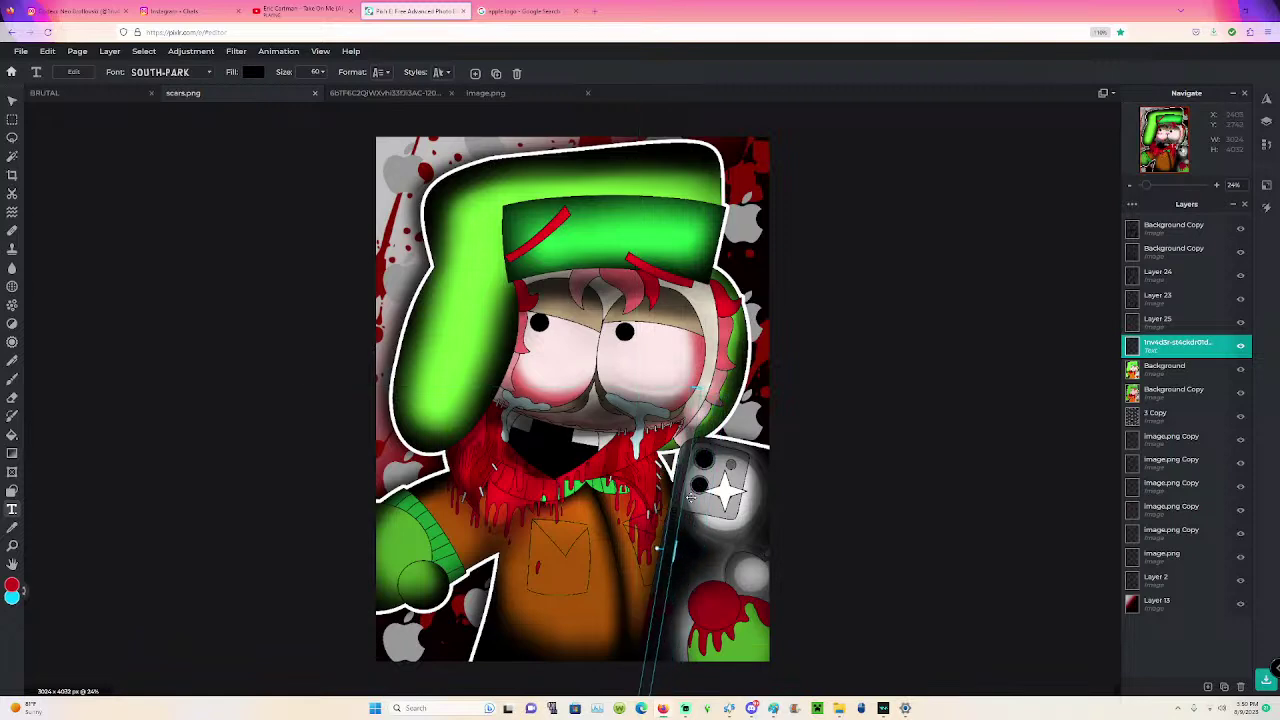
pyautogui.scroll(3, 687, 492)
pyautogui.scroll(-3, 1043, 306)
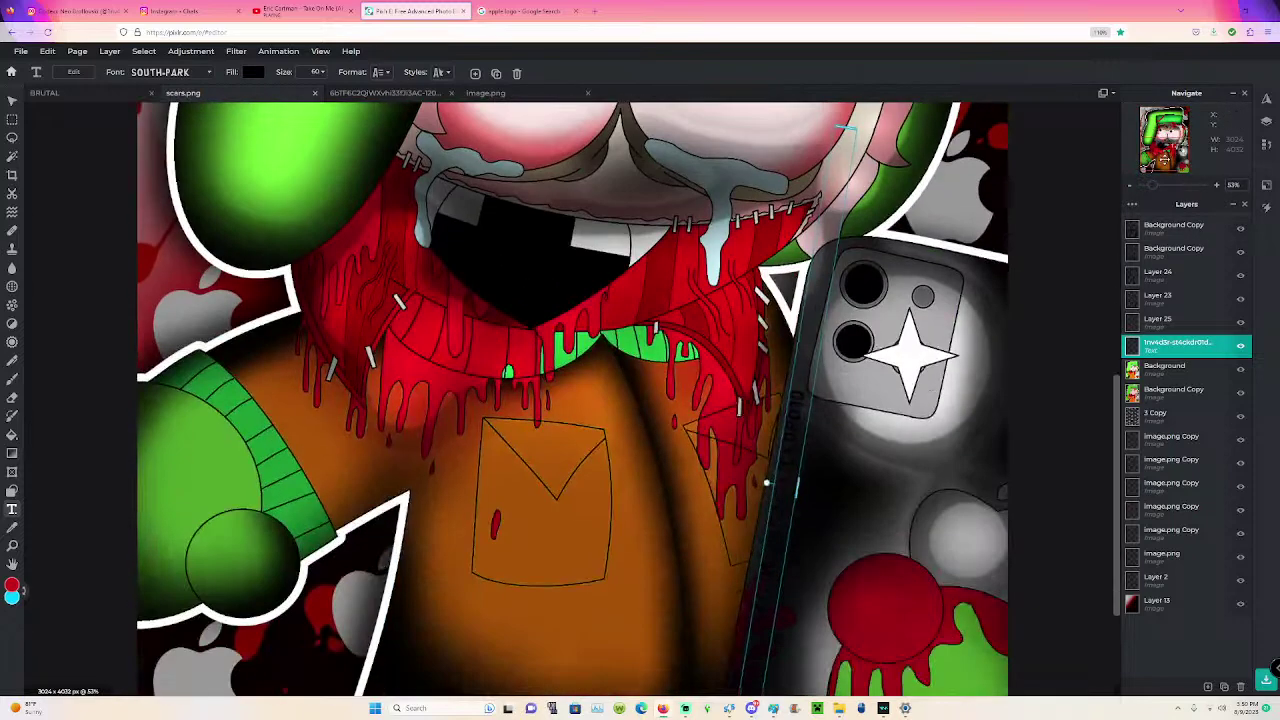
pyautogui.moveTo(814, 563); pyautogui.dragTo(790, 370)
pyautogui.scroll(-1, 803, 505)
pyautogui.scroll(-1, 803, 505)
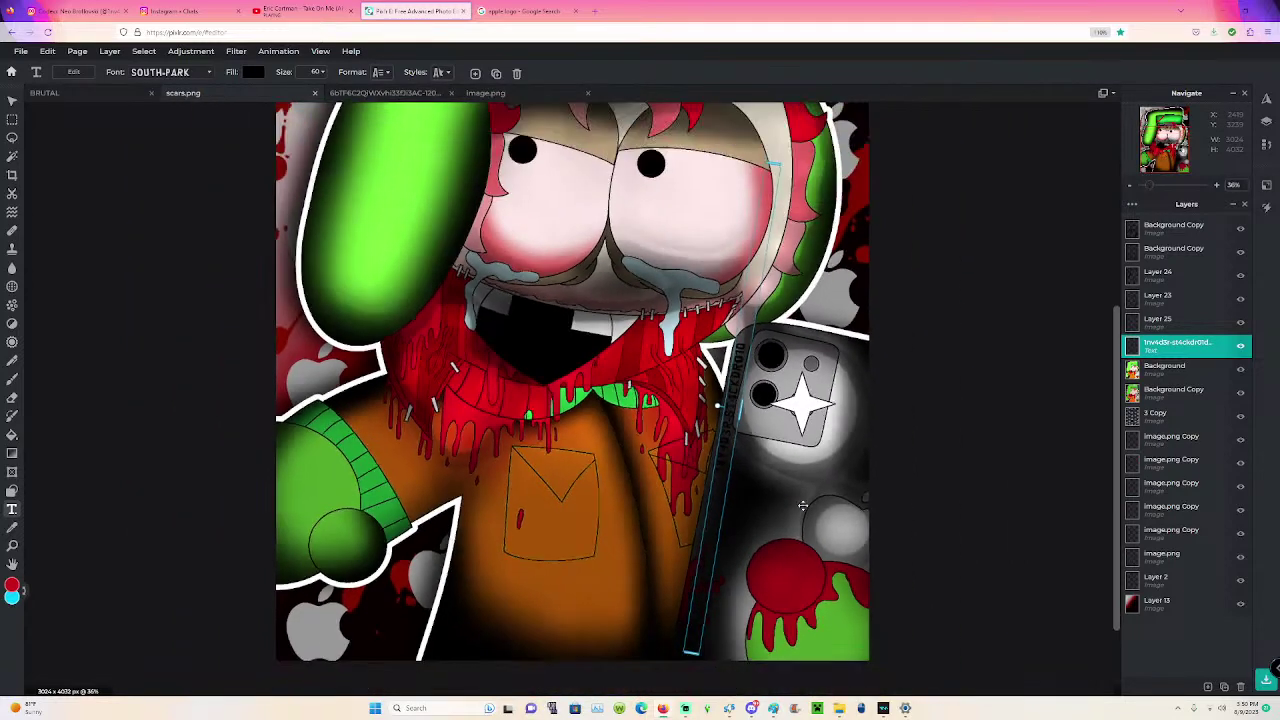
pyautogui.scroll(-1, 770, 303)
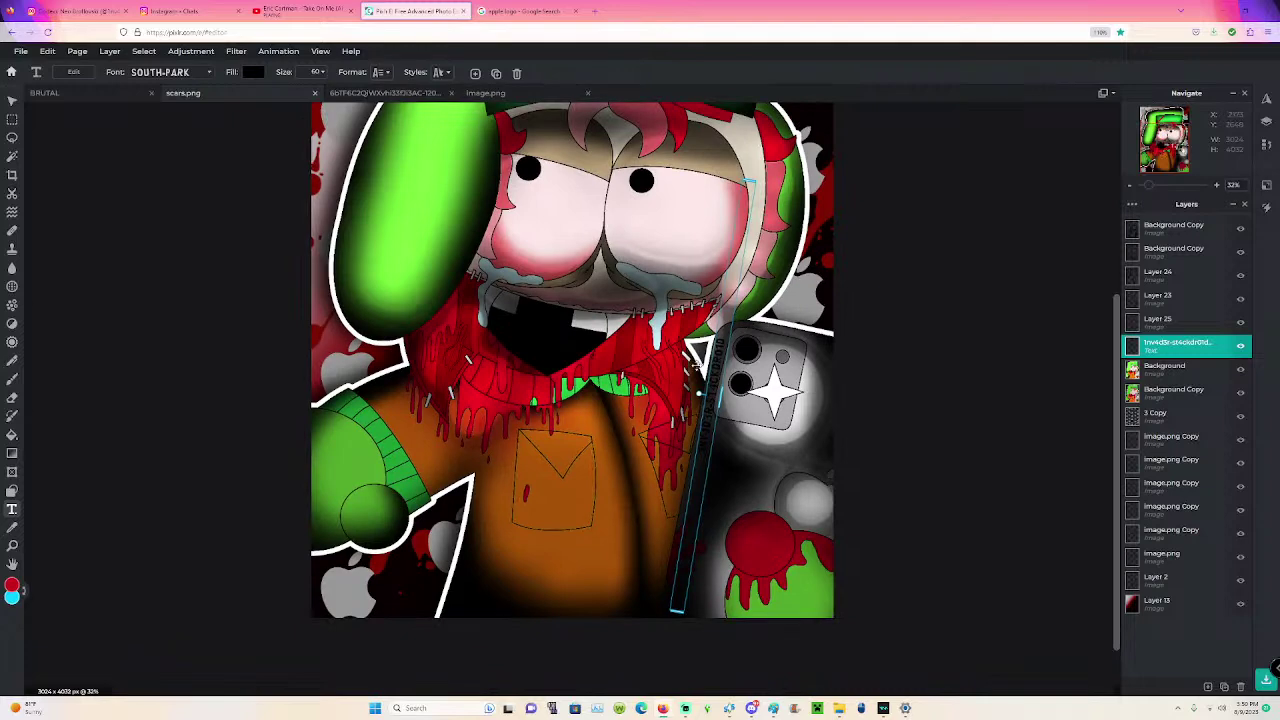
pyautogui.moveTo(697, 391); pyautogui.dragTo(698, 392)
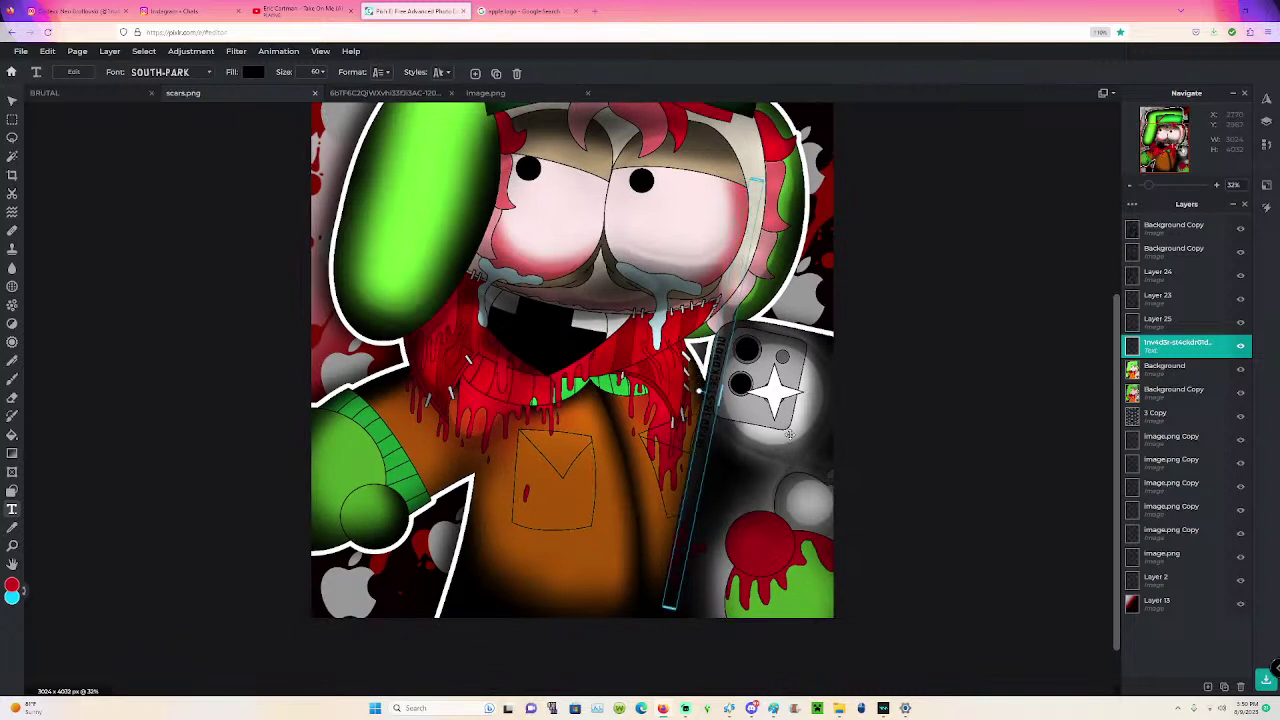
pyautogui.scroll(3, 790, 435)
pyautogui.click(12, 119)
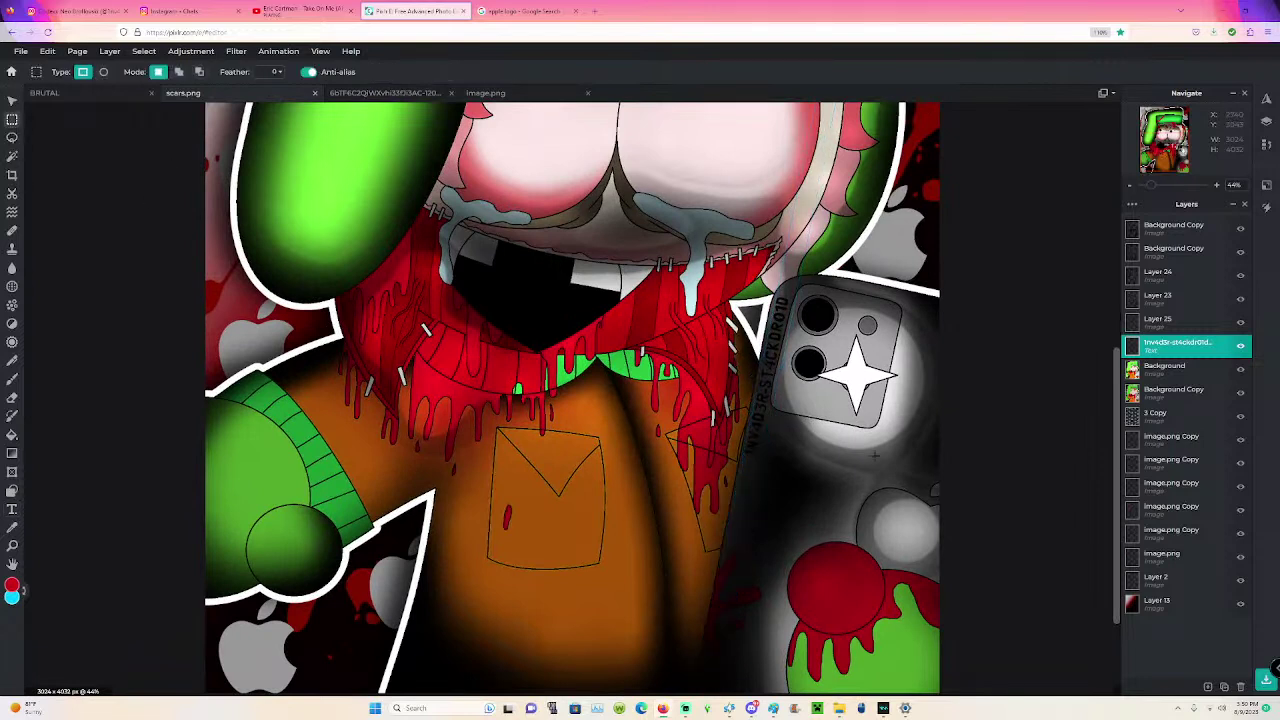
# Step: Lower the signature layer's opacity to 83%
pyautogui.click(1172, 350)
pyautogui.moveTo(1120, 436); pyautogui.dragTo(1074, 436)
pyautogui.click(1122, 344)
pyautogui.scroll(-4, 815, 418)
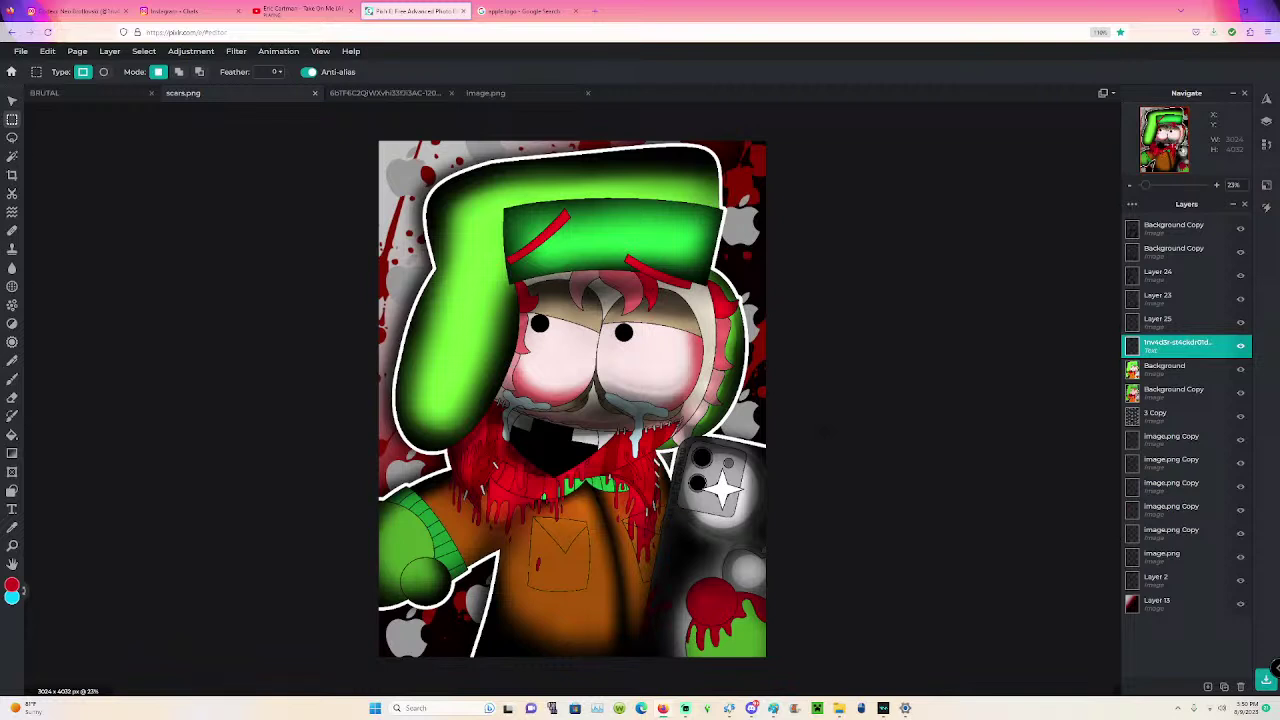
pyautogui.scroll(-2, 775, 455)
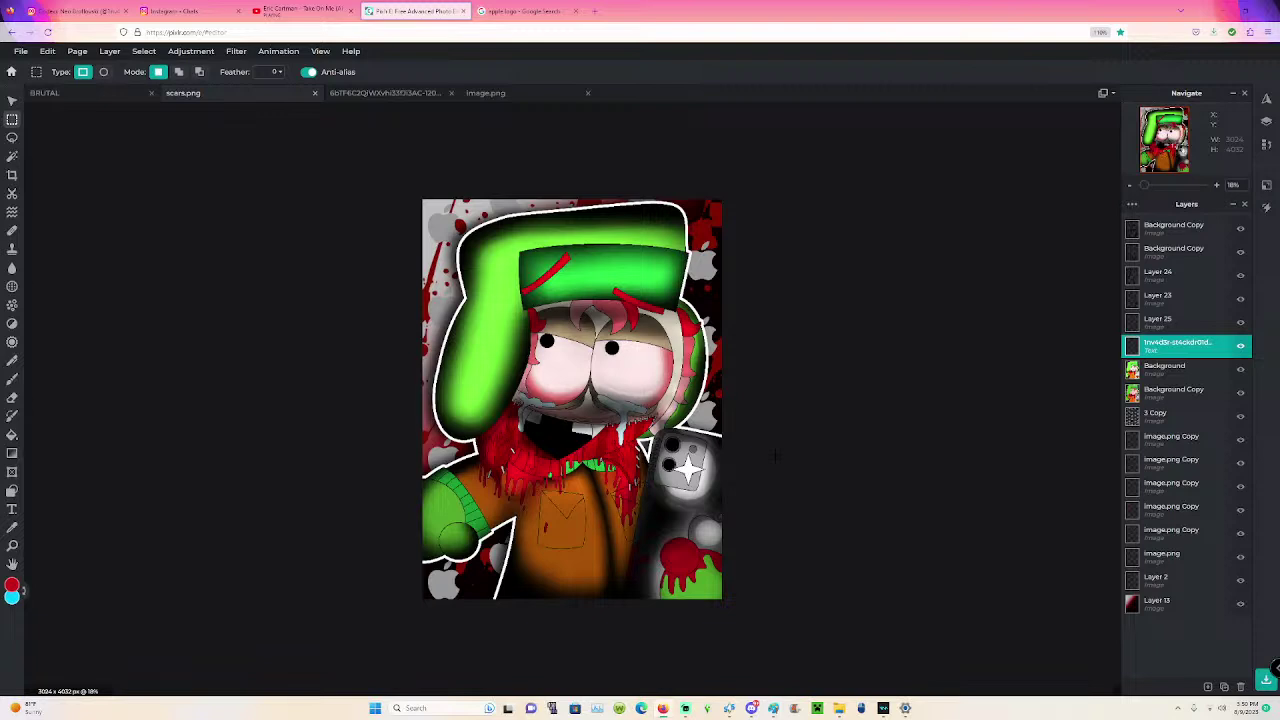
# Step: Save the Kyle artwork as a PNG file, scars.png
pyautogui.click(21, 52)
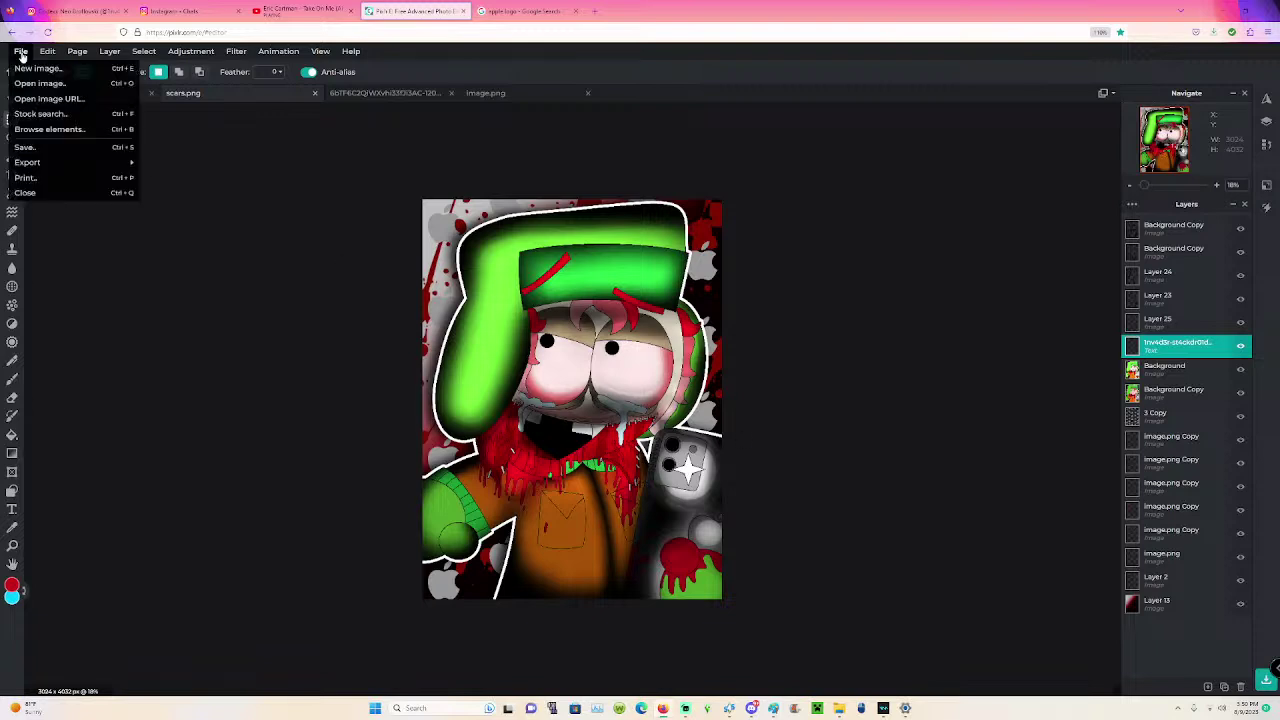
pyautogui.click(50, 148)
pyautogui.click(943, 492)
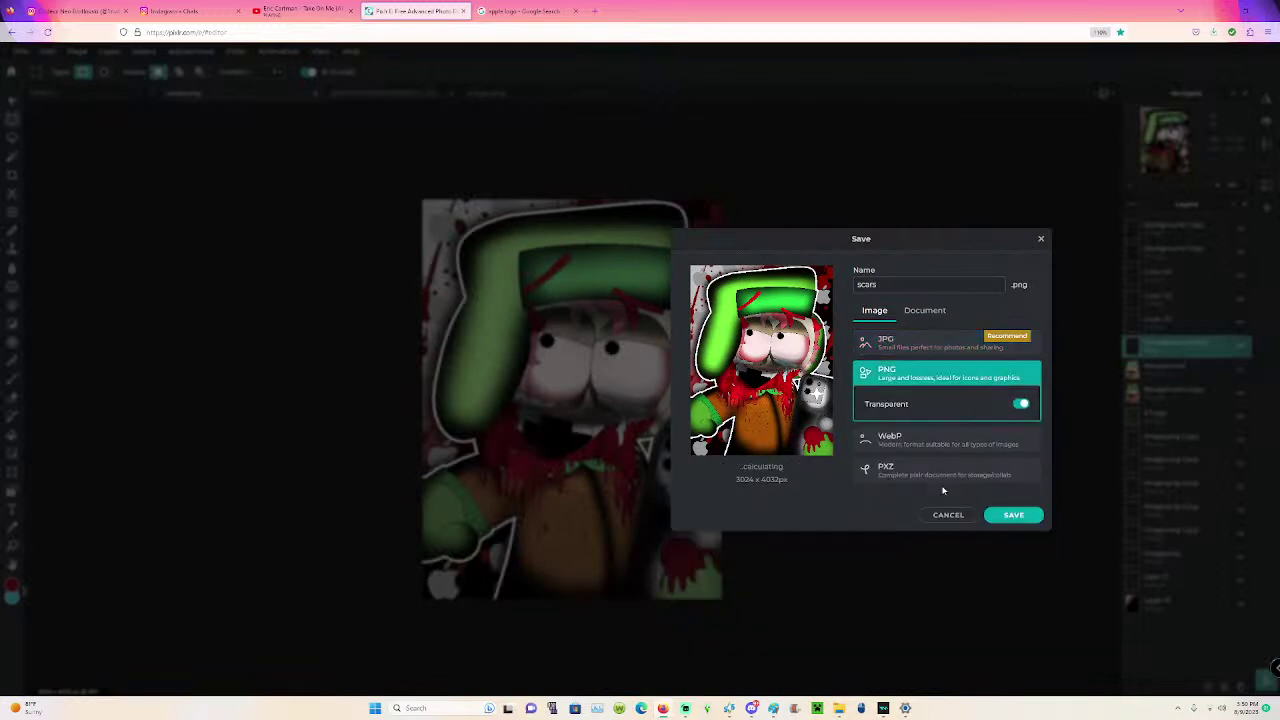
pyautogui.click(1014, 515)
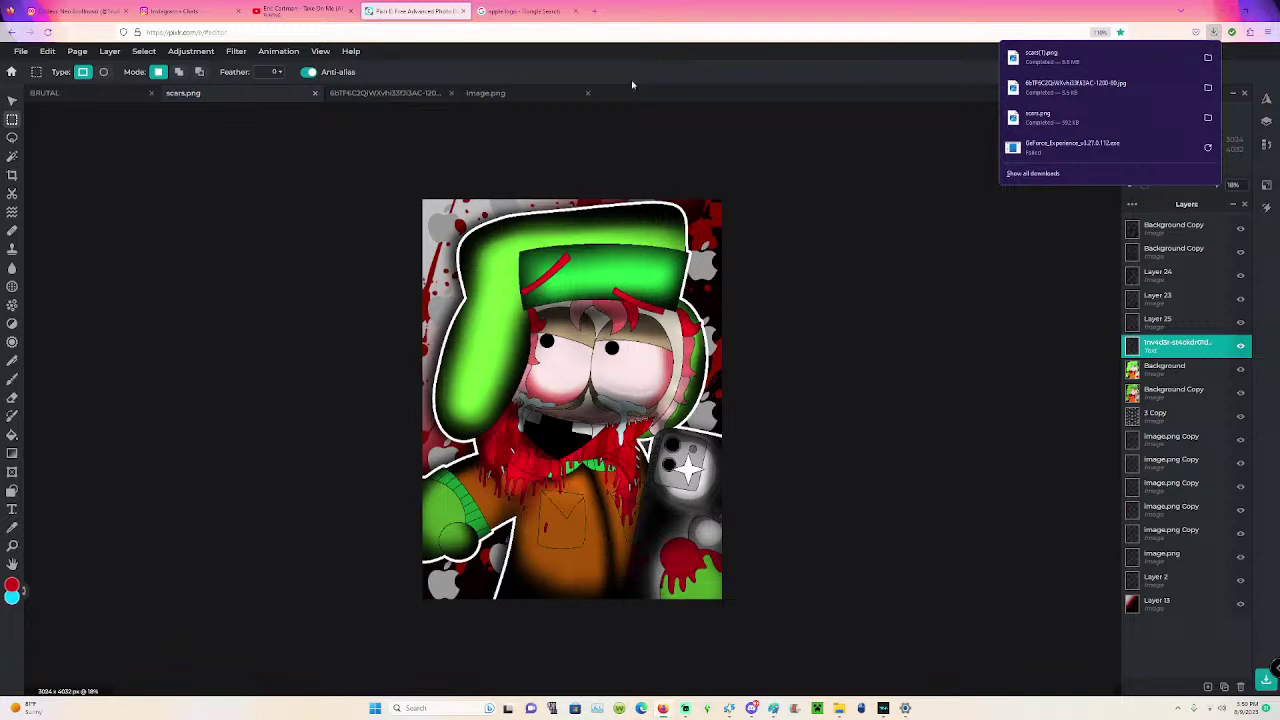
# Step: Start opening an existing image from the Downloads folder
pyautogui.click(20, 51)
pyautogui.click(40, 94)
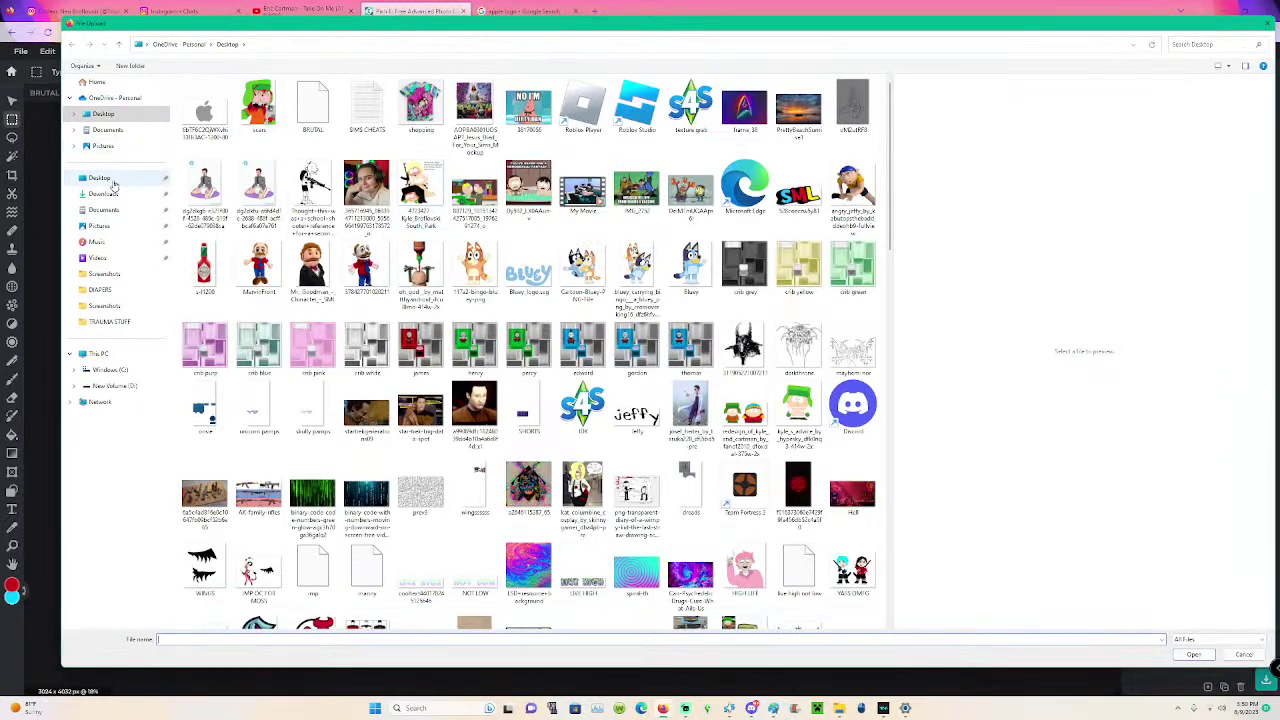
pyautogui.click(103, 193)
# Step: Open scars(1).png and apply the Mosaic filter at amount 68
pyautogui.doubleClick(205, 120)
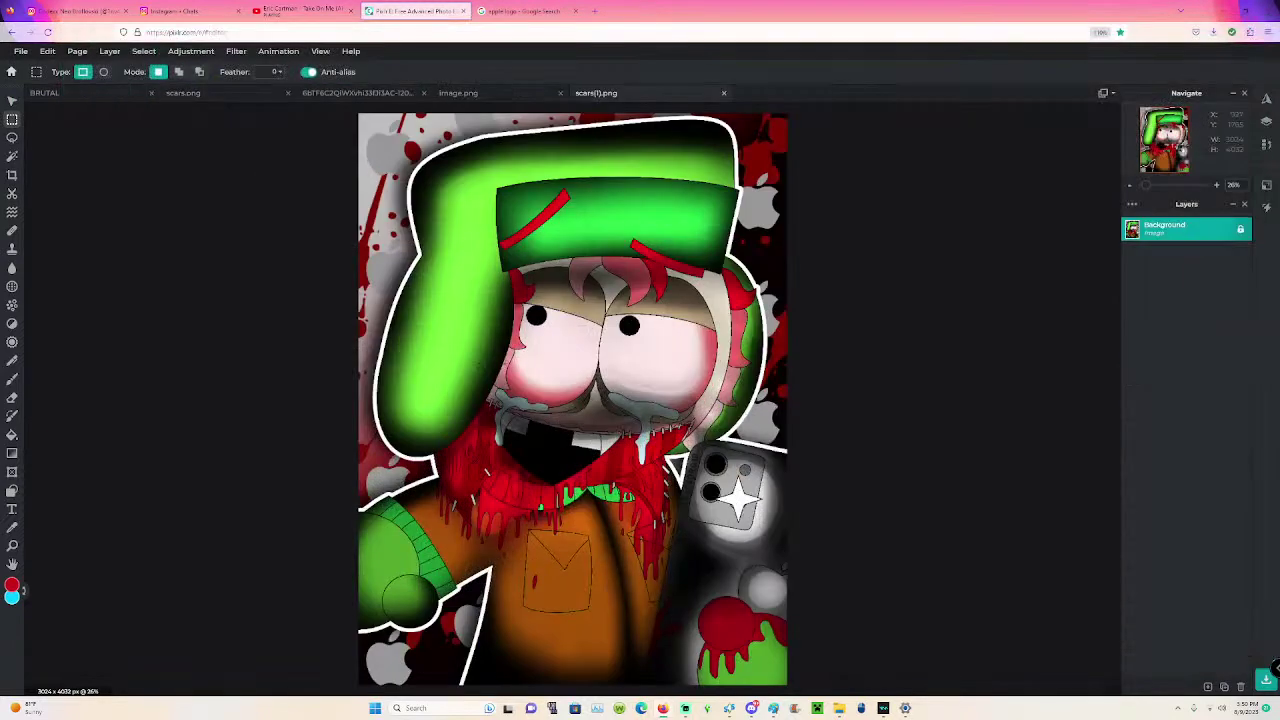
pyautogui.click(193, 51)
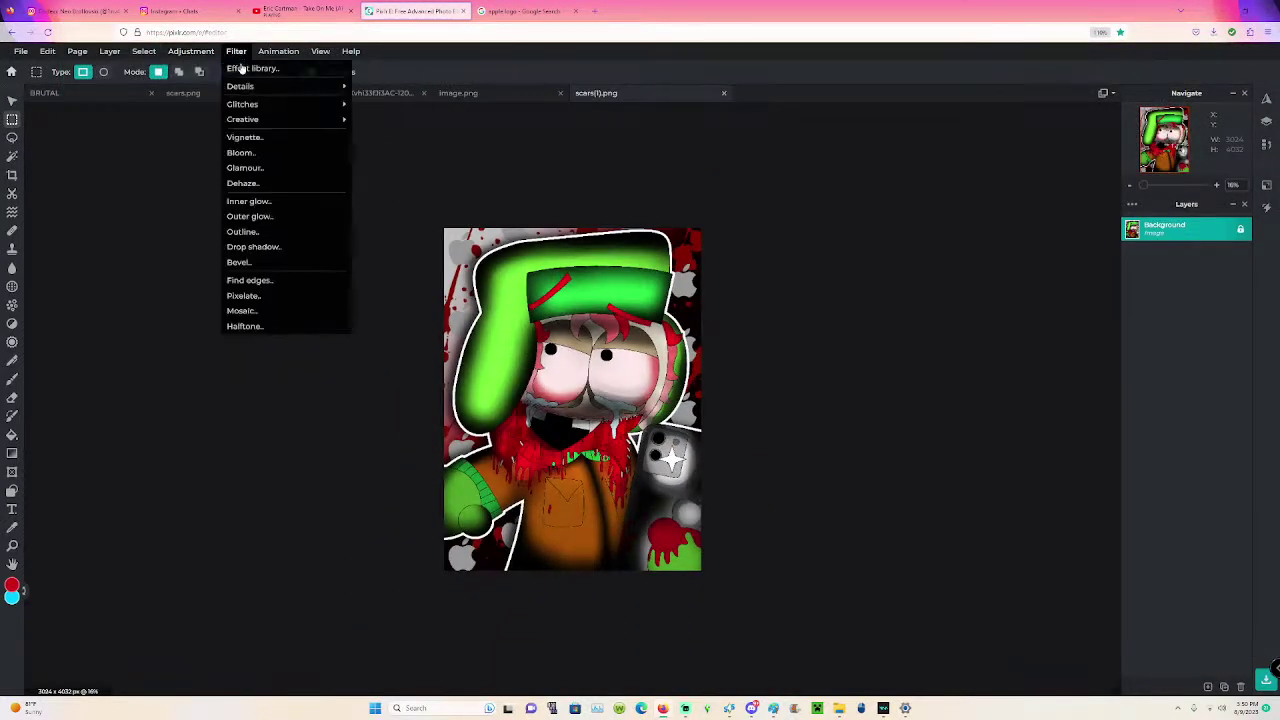
pyautogui.moveTo(281, 51)
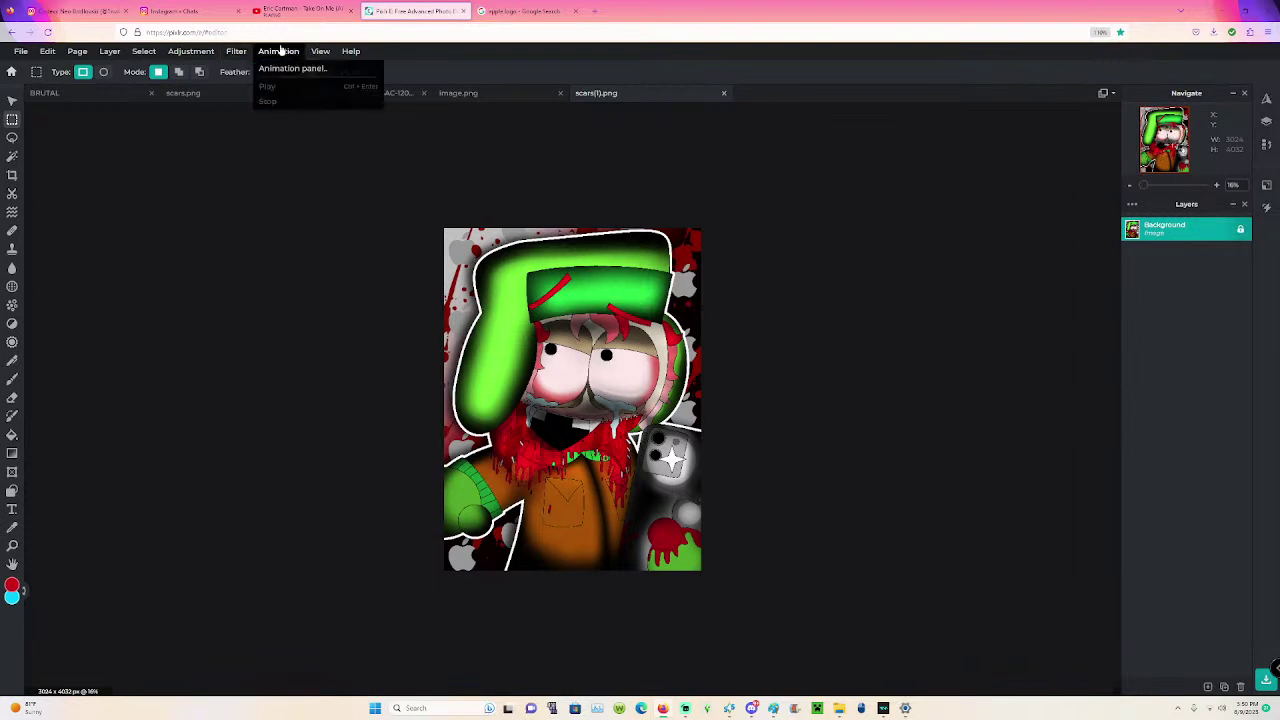
pyautogui.moveTo(240, 56)
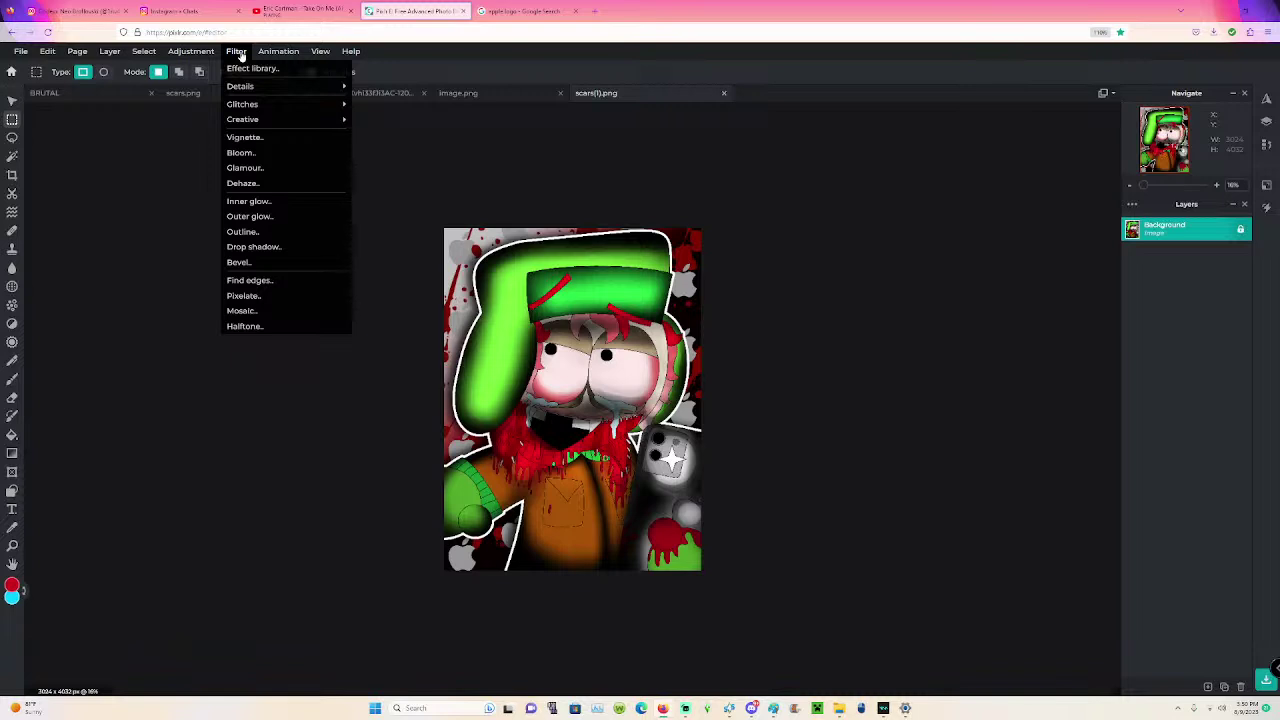
pyautogui.click(252, 311)
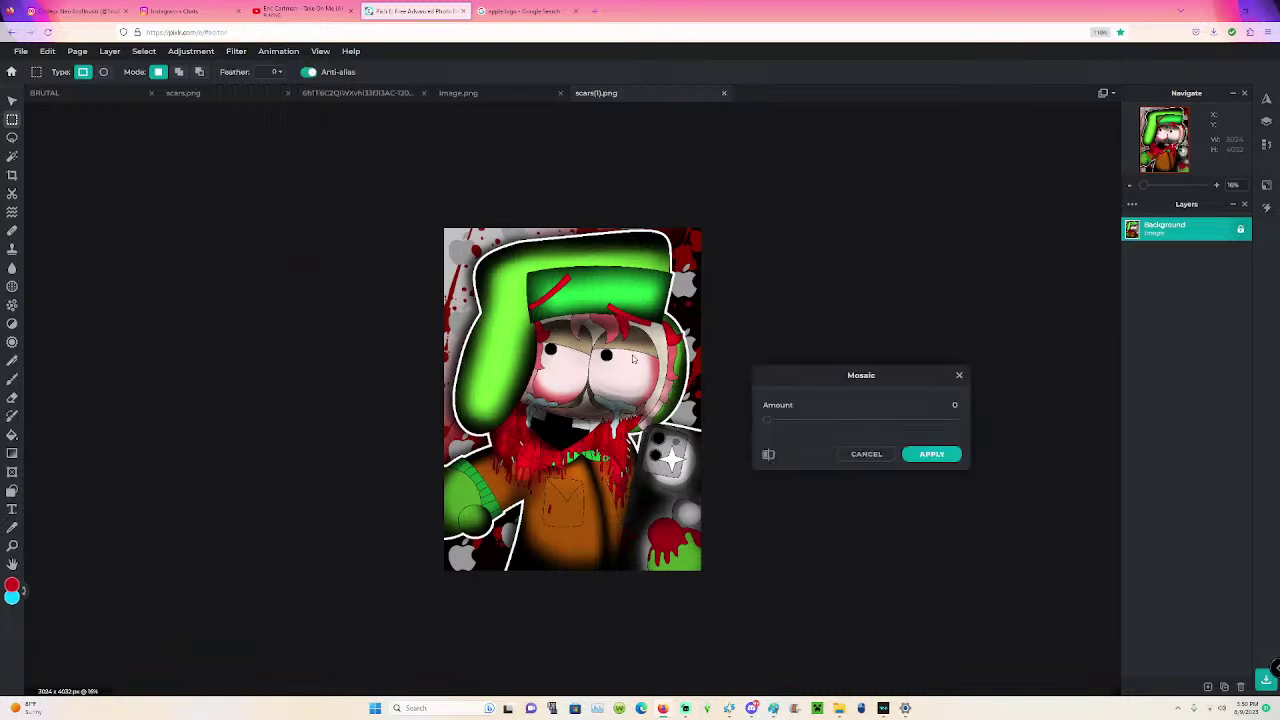
pyautogui.moveTo(767, 421); pyautogui.dragTo(897, 425)
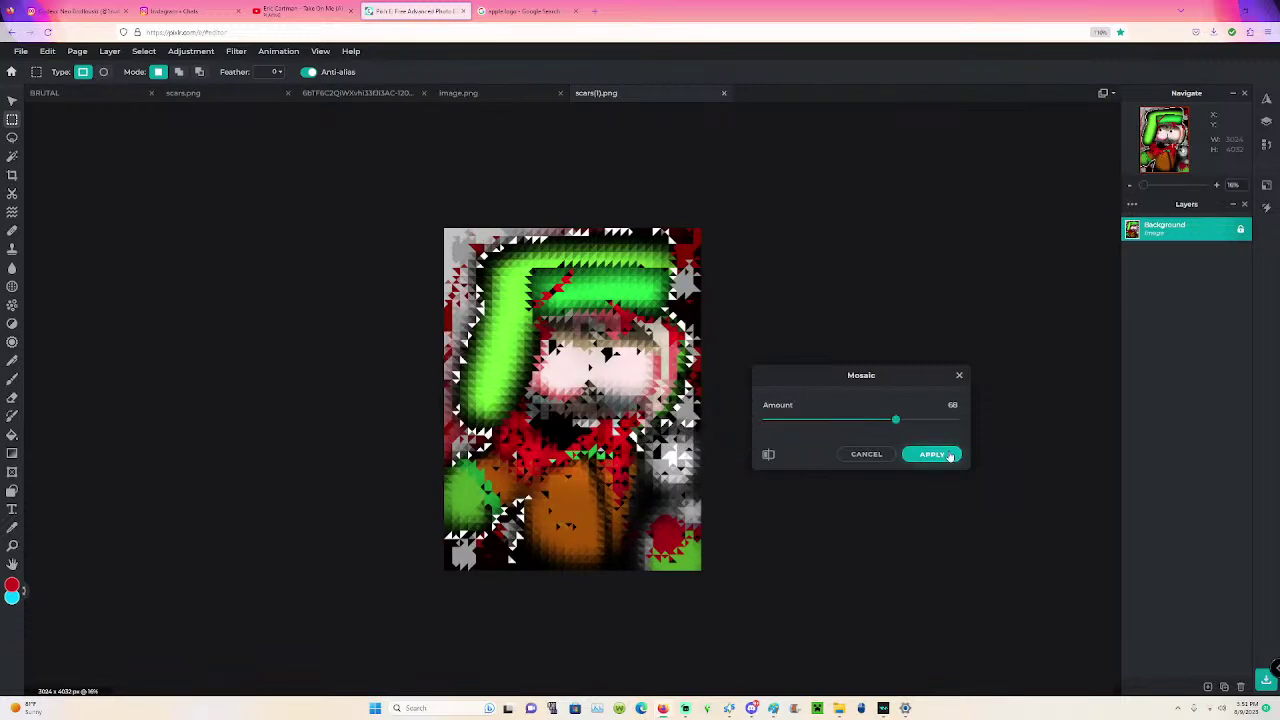
pyautogui.click(940, 455)
# Step: Add a new text layer on the mosaic image
pyautogui.click(13, 509)
pyautogui.click(748, 394)
pyautogui.click(928, 437)
# Step: Type 'EXTREME GORE WARNING' at size 335 in black, shifted slightly up and right
pyautogui.press('BackSpace')
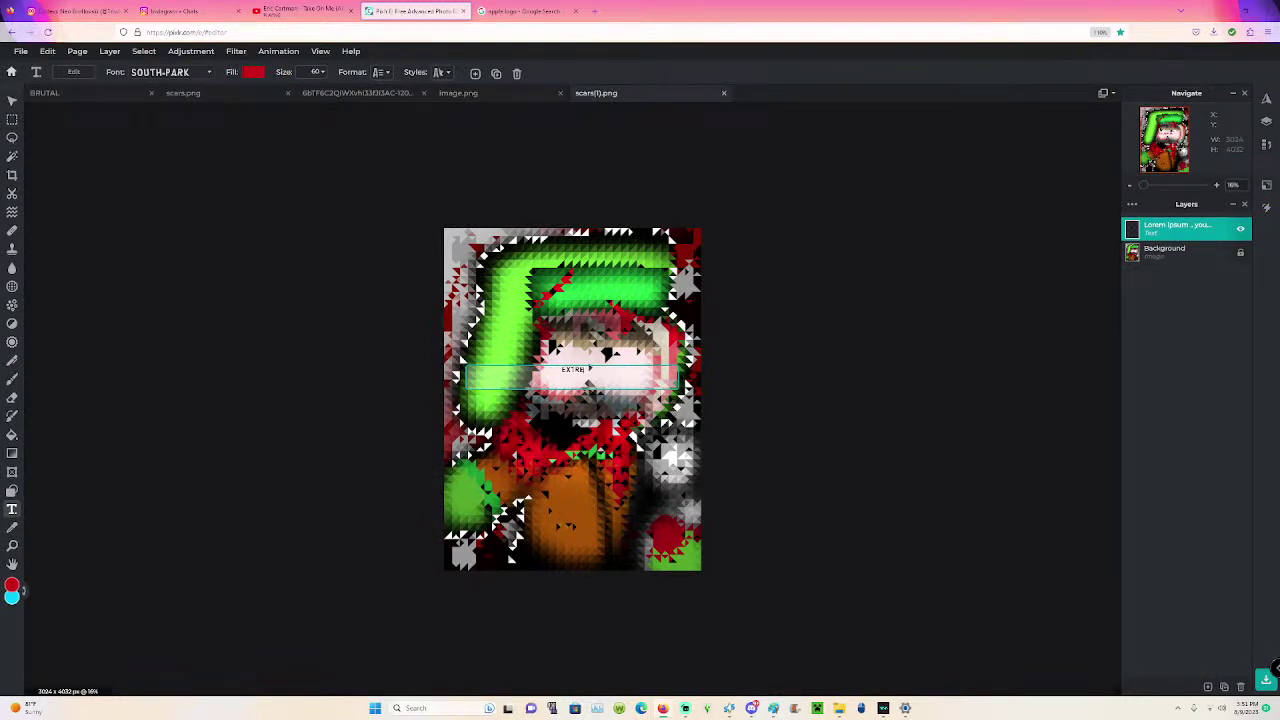
pyautogui.write('EXTREME GORE WARNING')
pyautogui.click(310, 72)
pyautogui.moveTo(246, 93); pyautogui.dragTo(280, 91)
pyautogui.moveTo(517, 381); pyautogui.dragTo(587, 388)
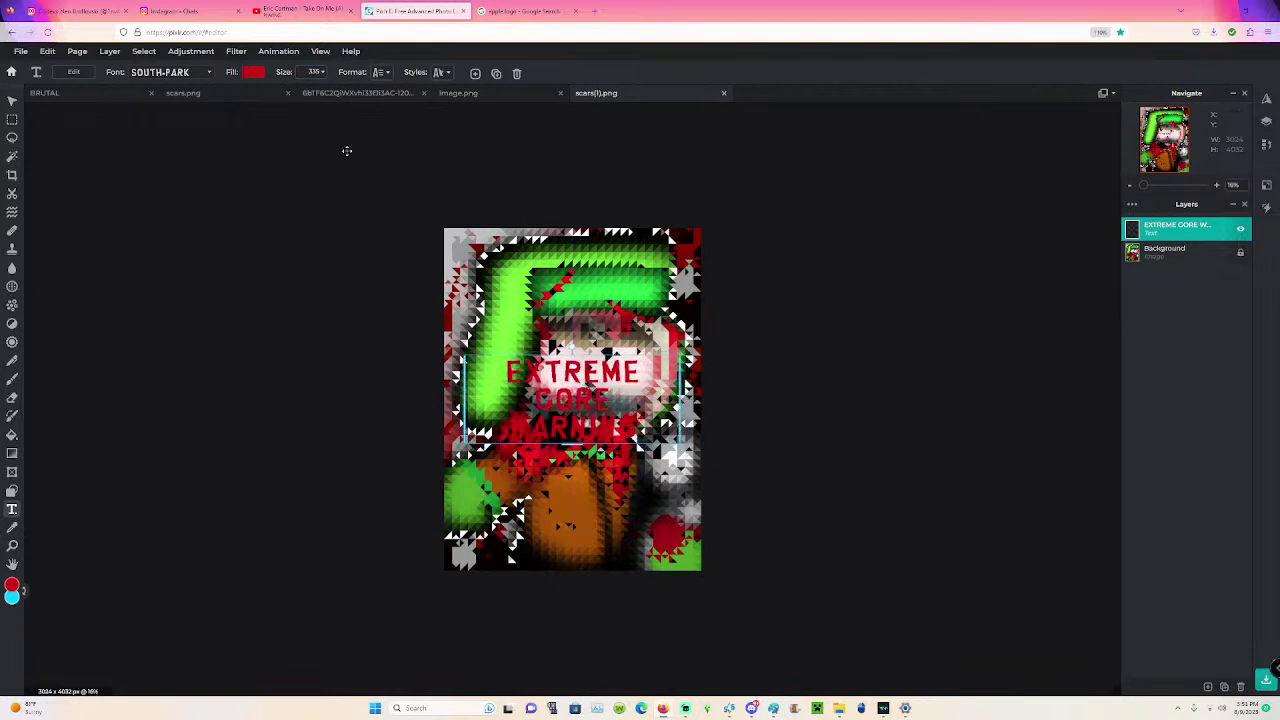
pyautogui.click(254, 73)
pyautogui.click(220, 274)
pyautogui.click(790, 420)
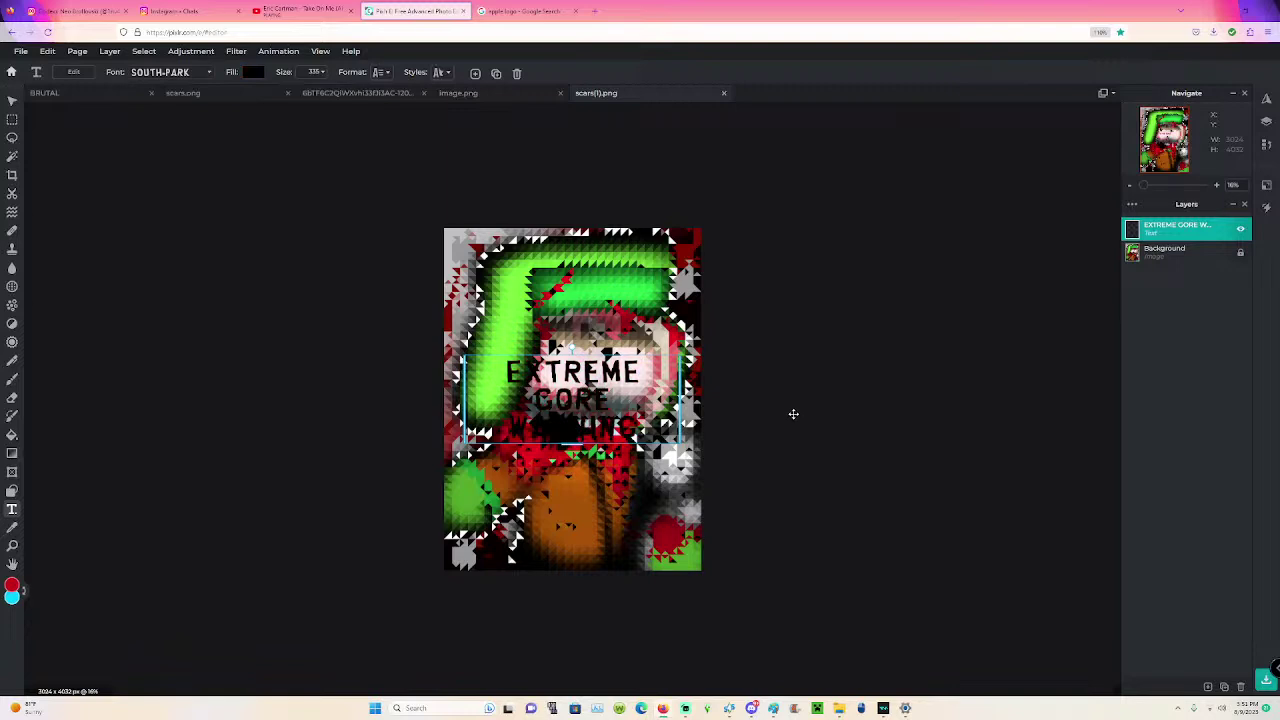
# Step: Give the warning text a white outline with thickness 44
pyautogui.click(440, 72)
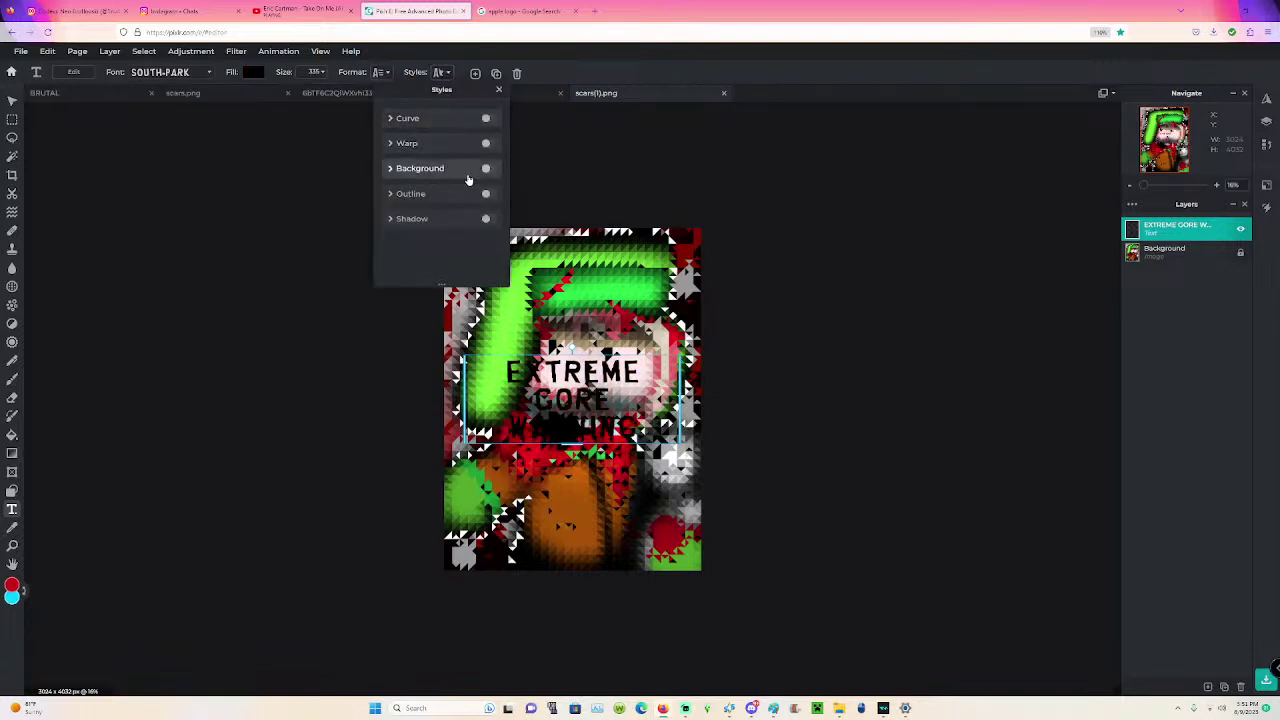
pyautogui.click(486, 194)
pyautogui.click(450, 195)
pyautogui.click(450, 195)
pyautogui.click(491, 221)
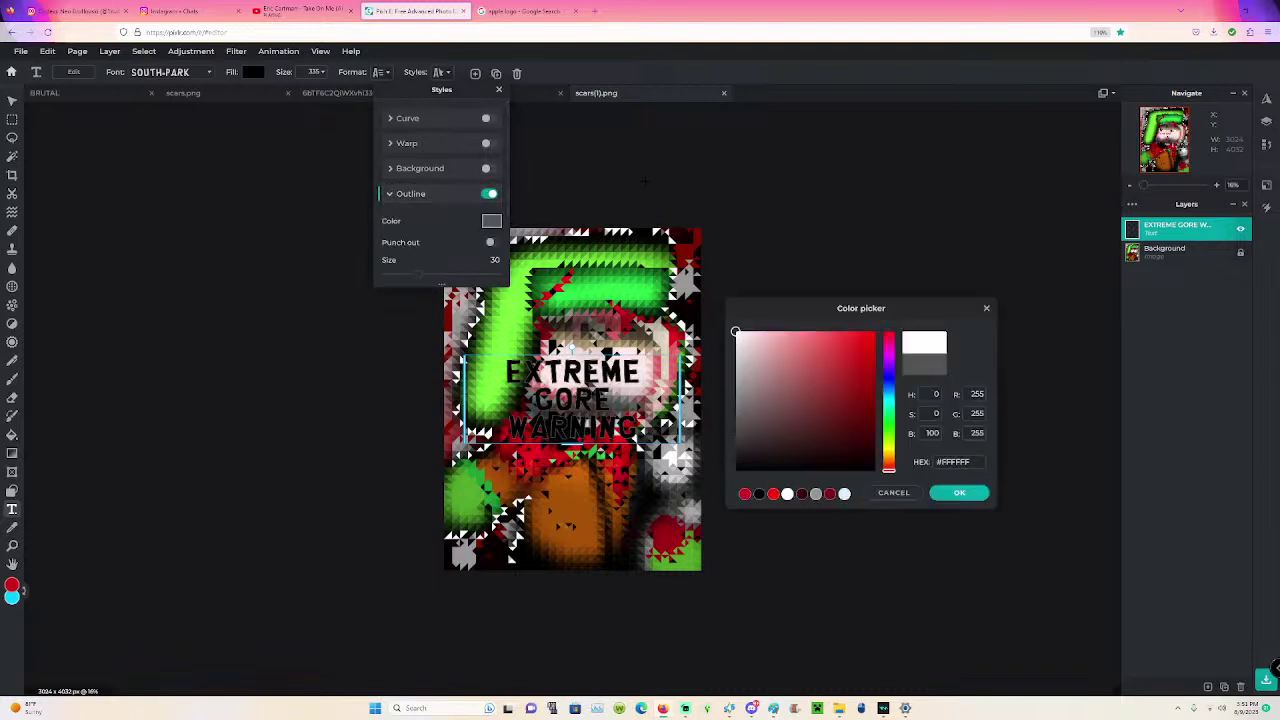
pyautogui.click(945, 500)
pyautogui.moveTo(419, 274); pyautogui.dragTo(436, 276)
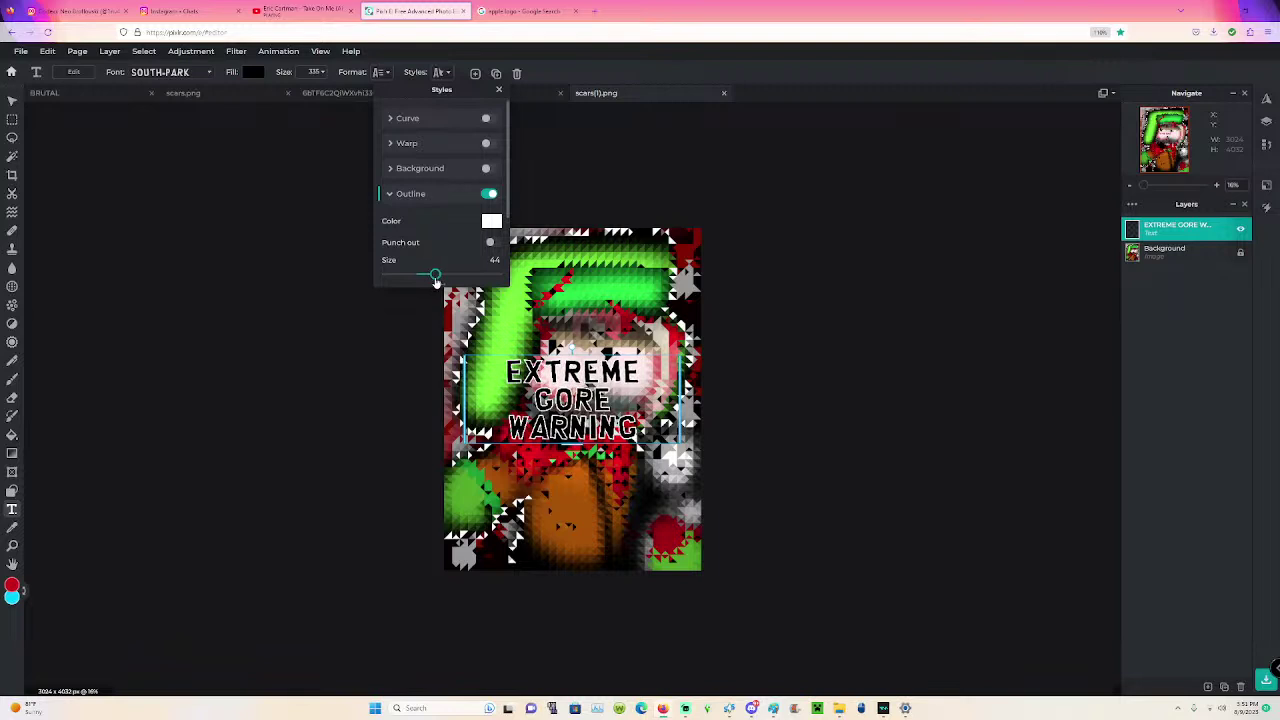
pyautogui.click(350, 240)
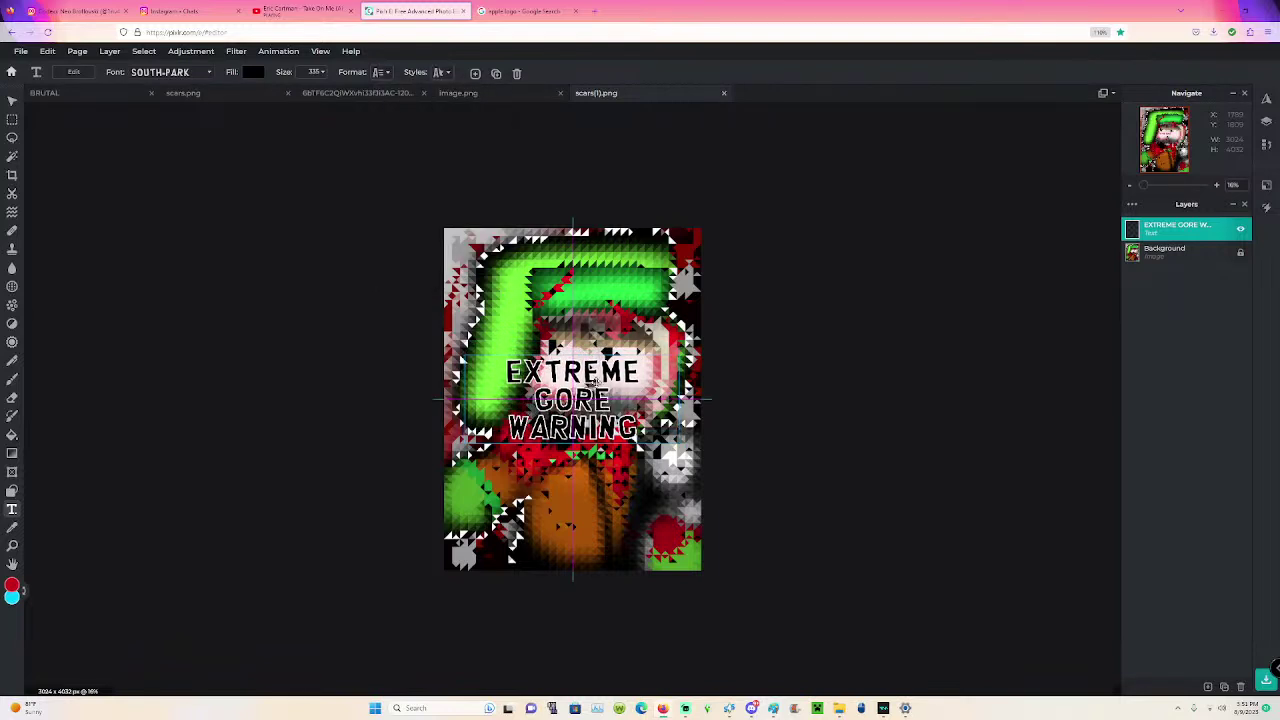
# Step: Save the cover image as a PNG file and open a new browser tab
pyautogui.click(20, 51)
pyautogui.click(42, 144)
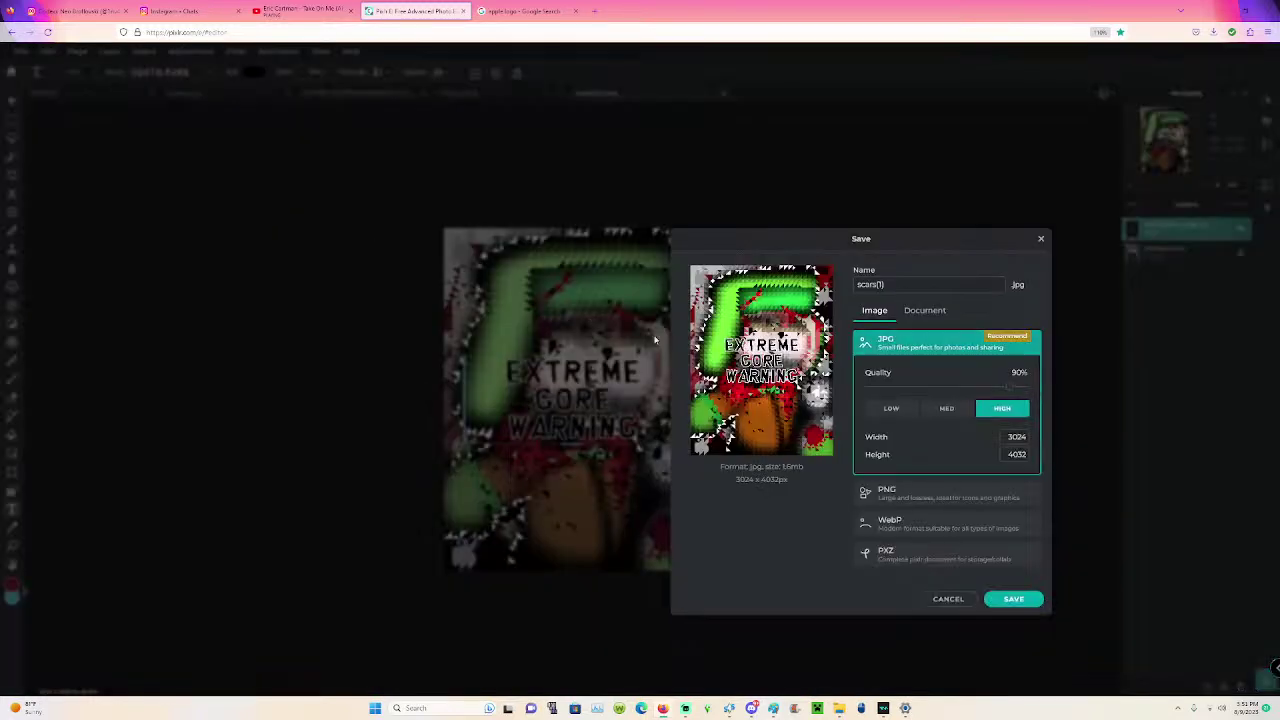
pyautogui.click(958, 498)
pyautogui.click(1018, 520)
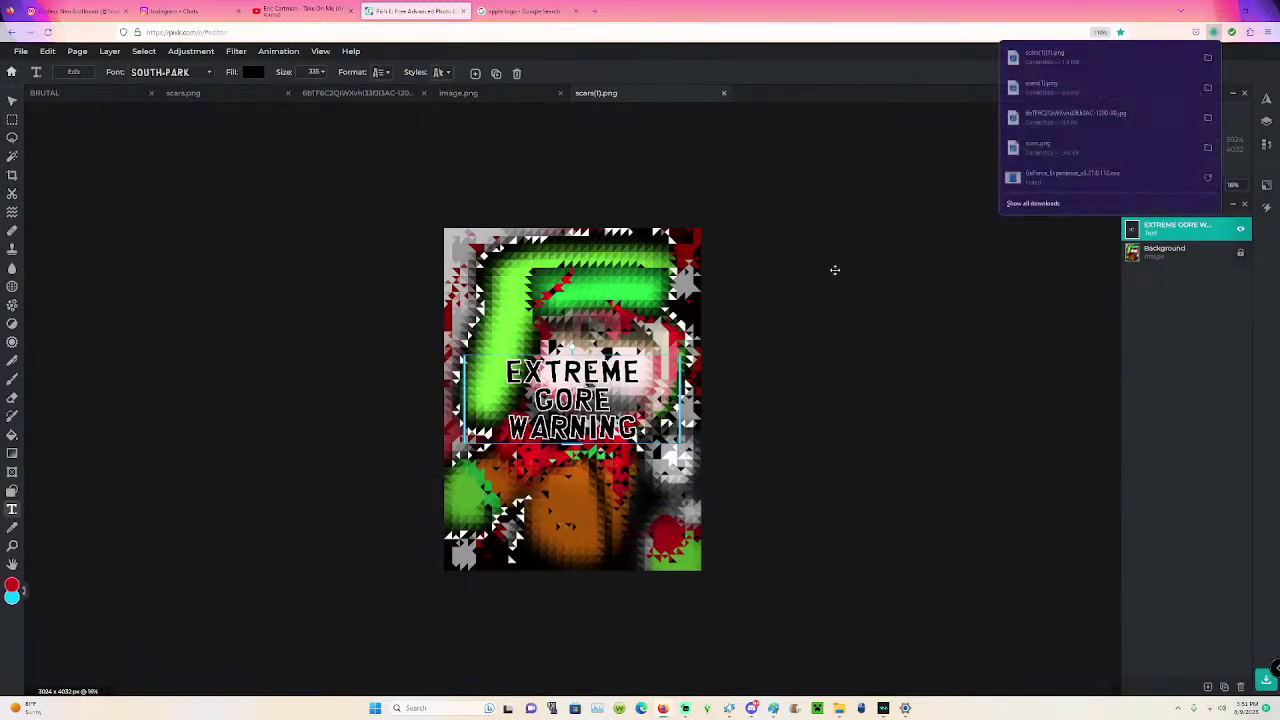
pyautogui.click(563, 14)
pyautogui.click(594, 11)
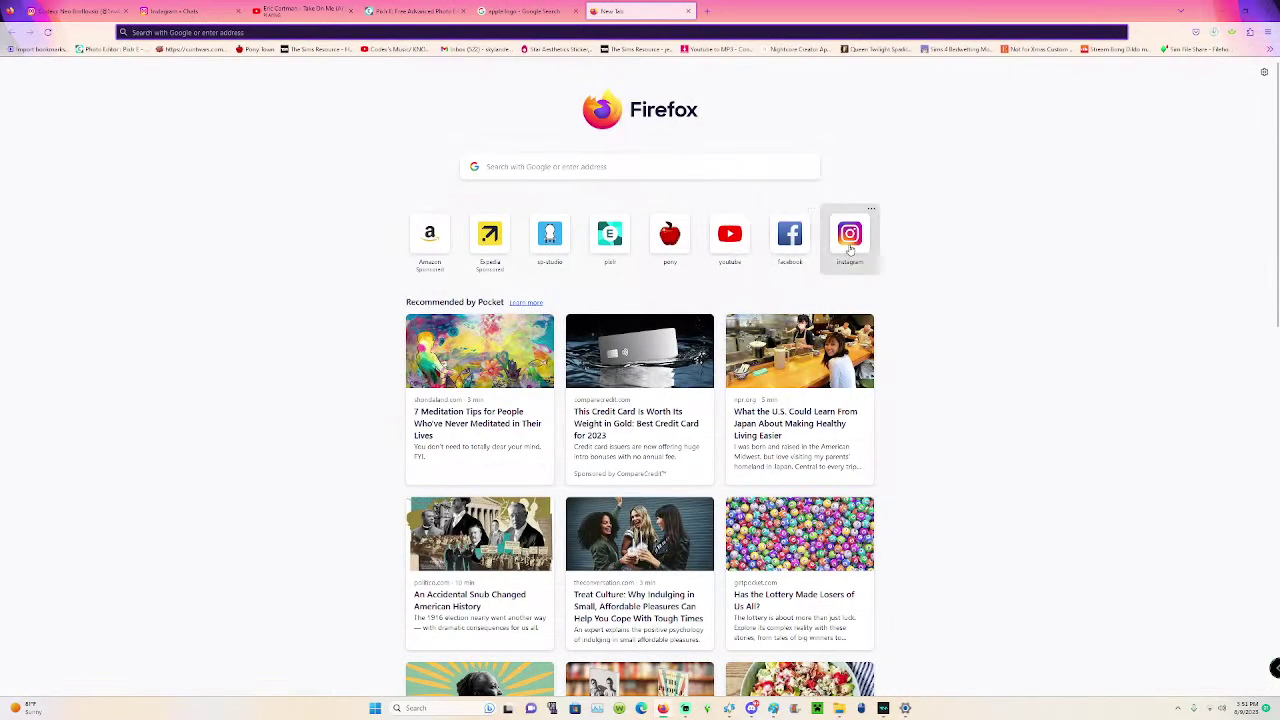
# Step: Open Instagram in two tabs and go to the account's profile page
pyautogui.click(849, 245)
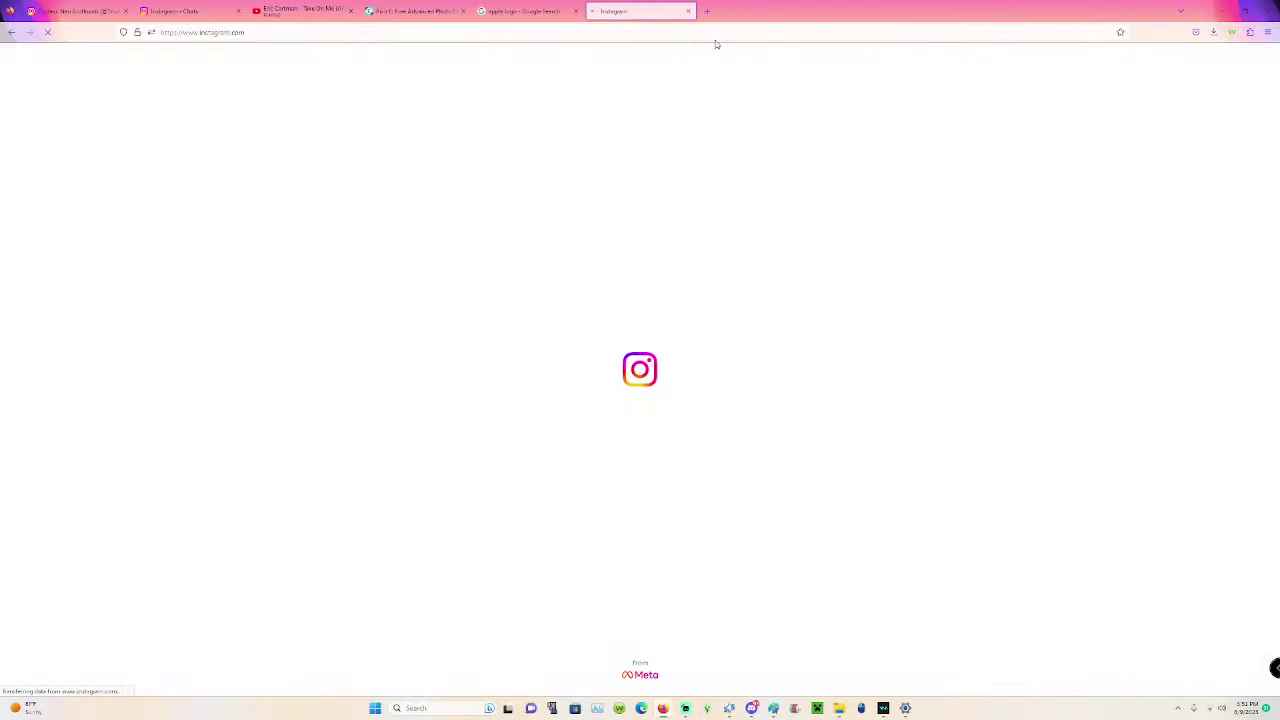
pyautogui.click(707, 11)
pyautogui.click(849, 236)
pyautogui.click(630, 11)
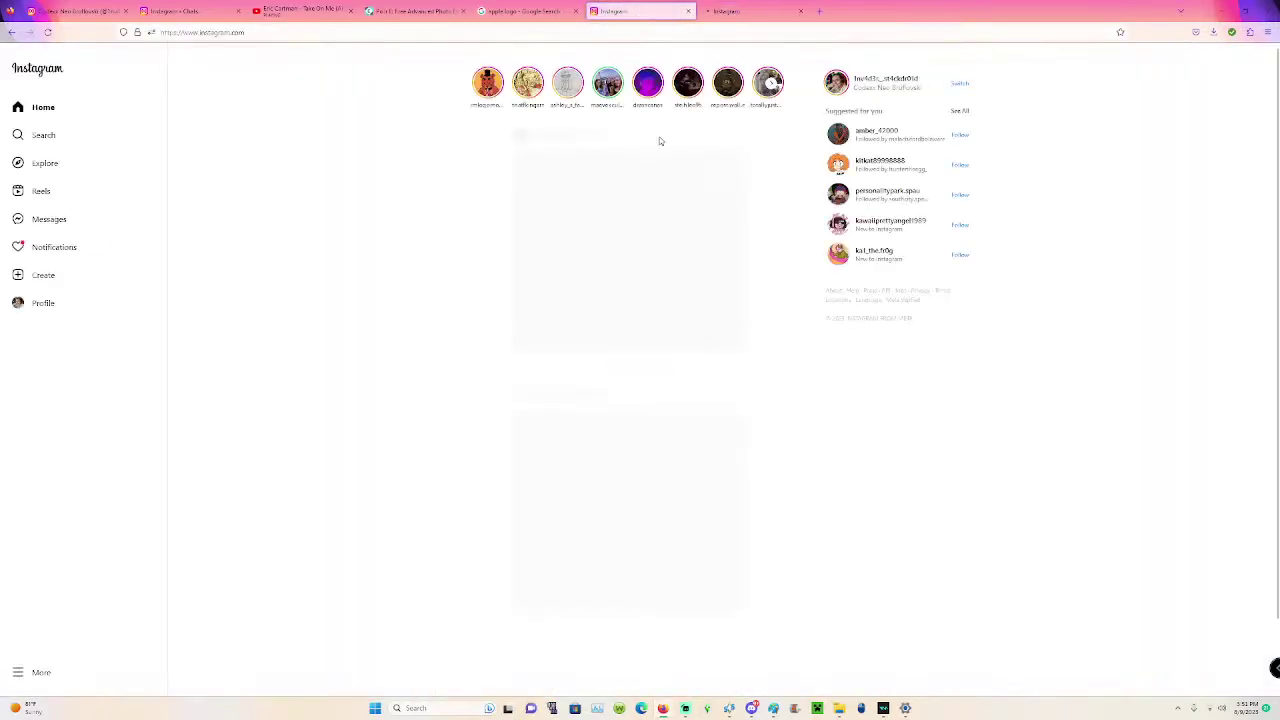
pyautogui.click(745, 11)
pyautogui.click(52, 301)
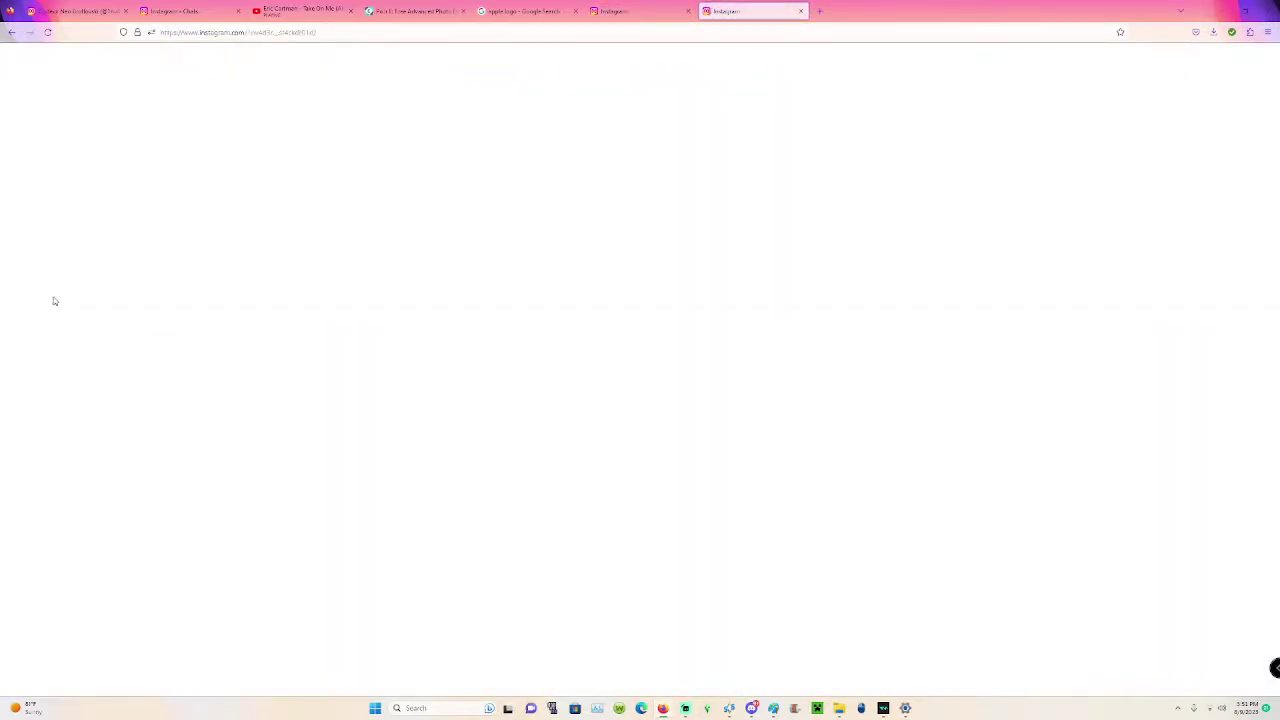
pyautogui.click(626, 12)
pyautogui.click(45, 303)
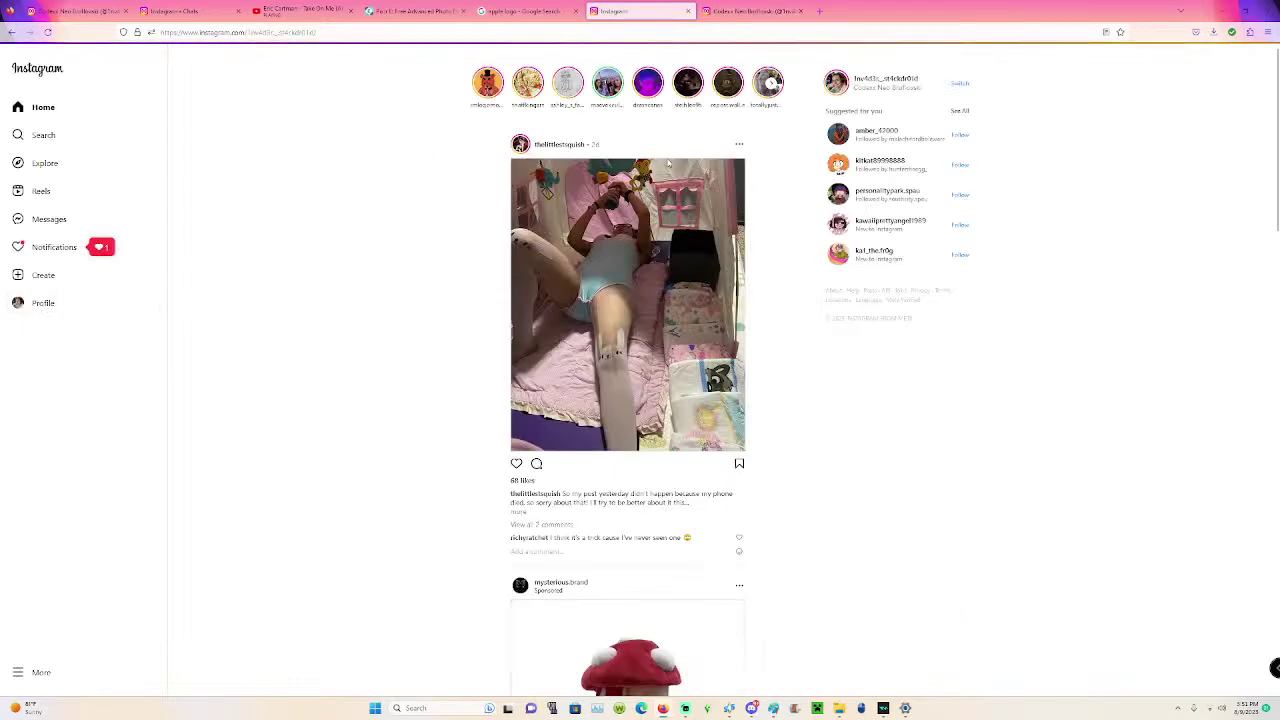
# Step: Browse the profile's posts to find the older Kyle post
pyautogui.scroll(-2, 723, 450)
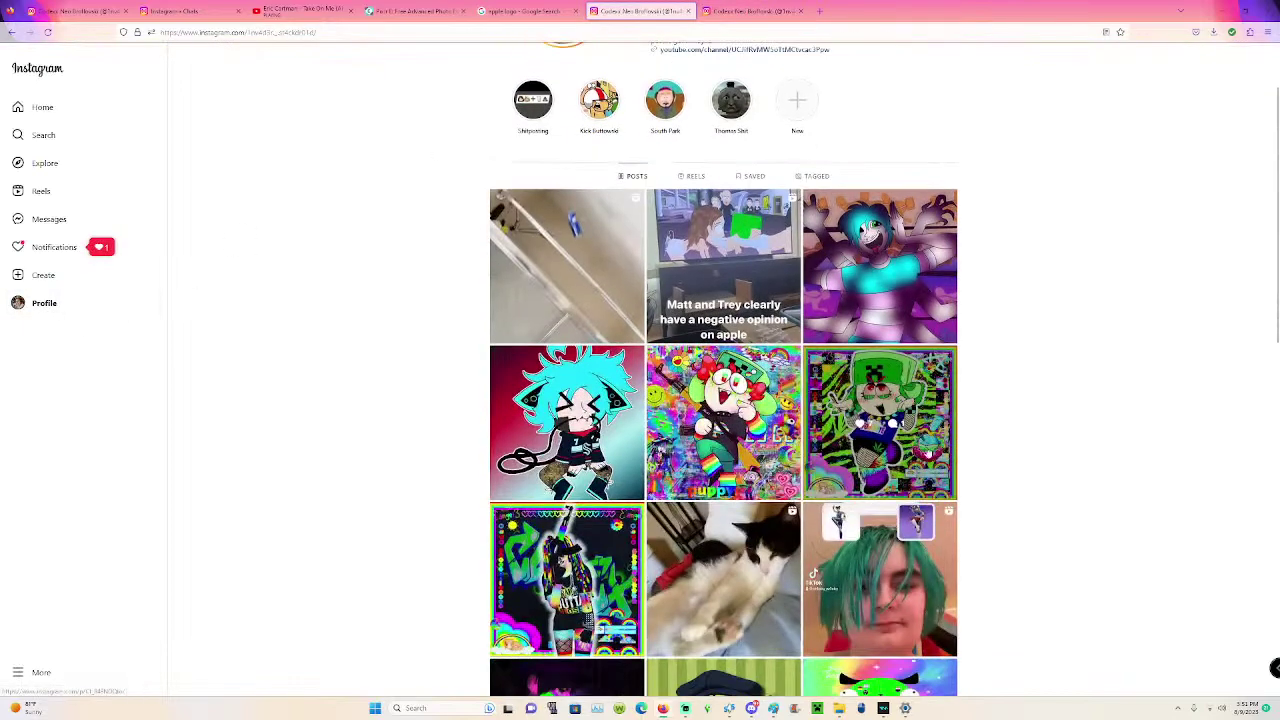
pyautogui.click(723, 430)
pyautogui.click(1094, 277)
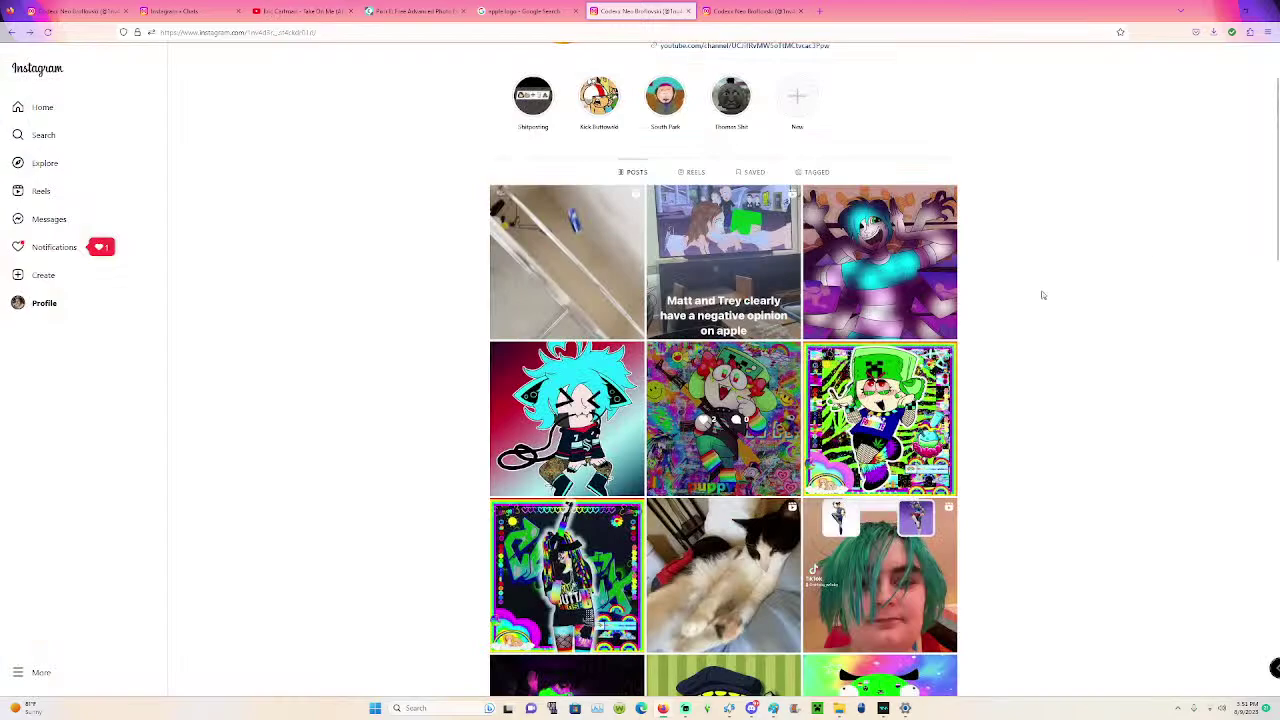
pyautogui.click(917, 374)
pyautogui.press('Escape')
pyautogui.scroll(-10, 797, 290)
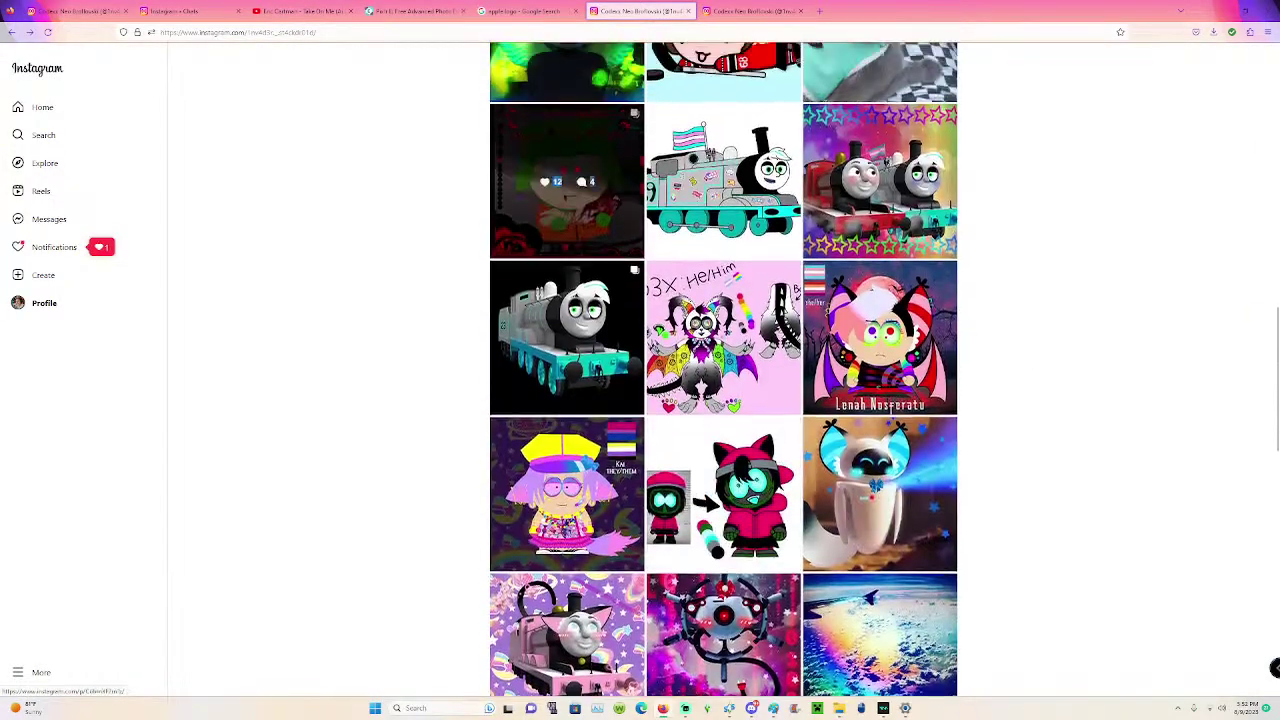
pyautogui.click(567, 180)
pyautogui.press('Escape')
pyautogui.scroll(-6, 720, 400)
pyautogui.scroll(-2, 720, 400)
# Step: Copy the hashtag caption from the older Kyle post and return to the profile grid
pyautogui.click(567, 510)
pyautogui.moveTo(878, 98); pyautogui.dragTo(958, 148)
pyautogui.rightClick(966, 146)
pyautogui.click(1070, 162)
pyautogui.press('Escape')
pyautogui.scroll(15, 977, 421)
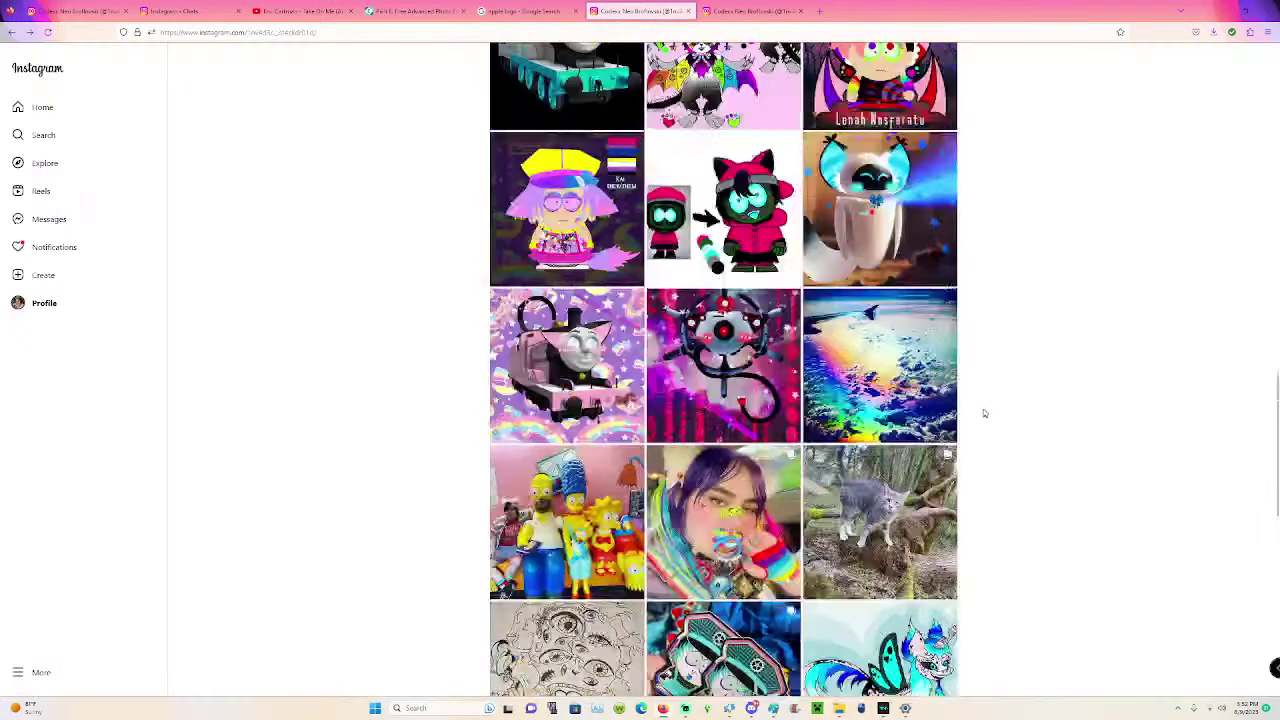
pyautogui.scroll(1, 986, 400)
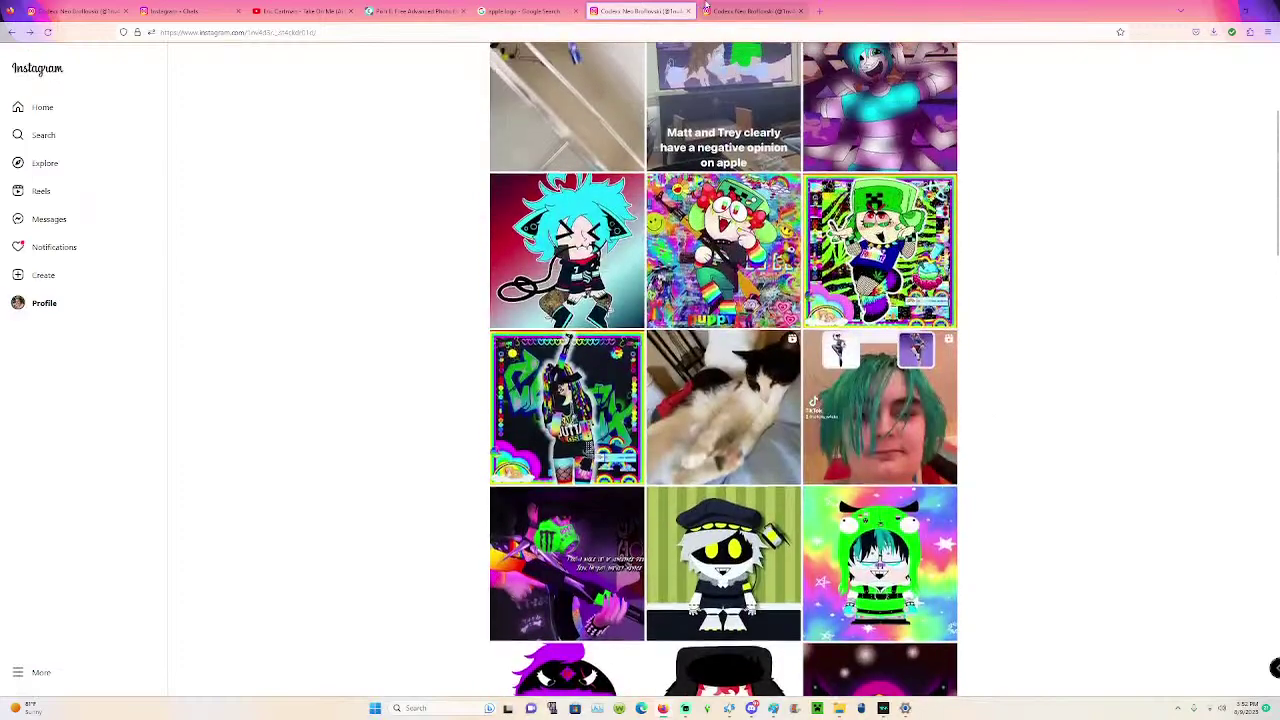
pyautogui.hotkey('ctrl', 'Tab')
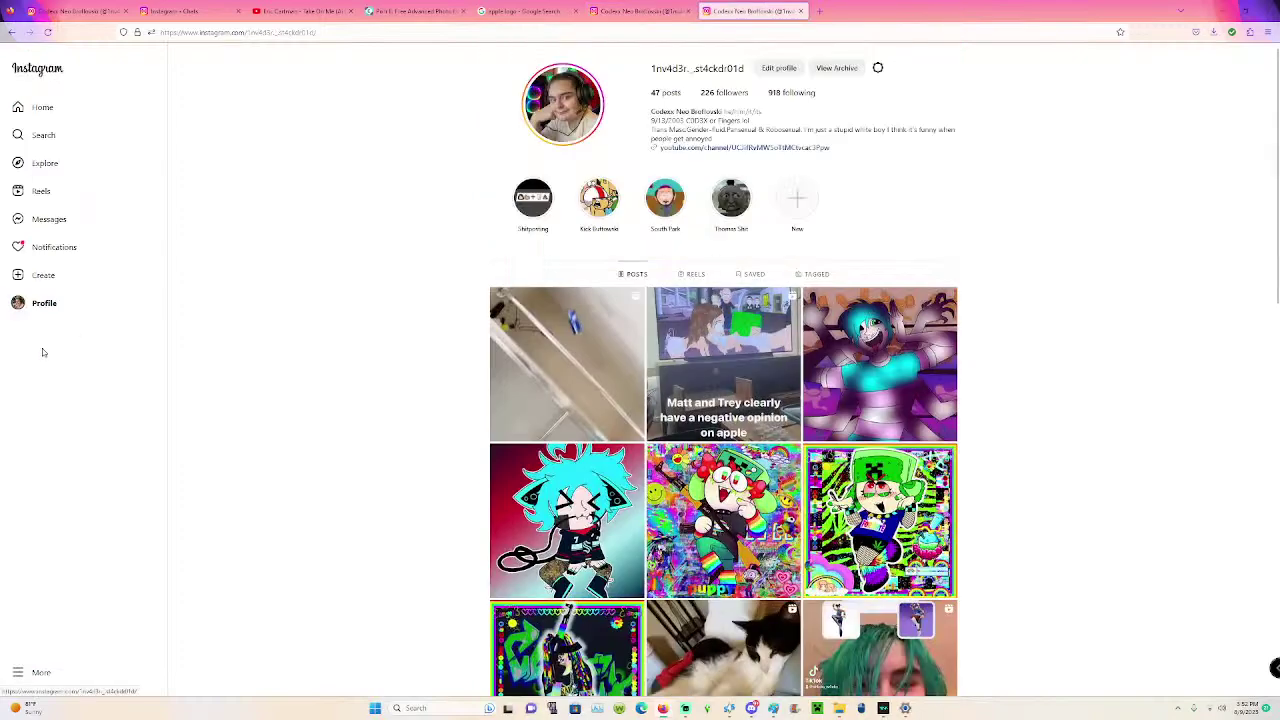
# Step: Create a new post with the EXTREME GORE WARNING cover and Kyle cartoon from Downloads
pyautogui.click(50, 278)
pyautogui.click(640, 413)
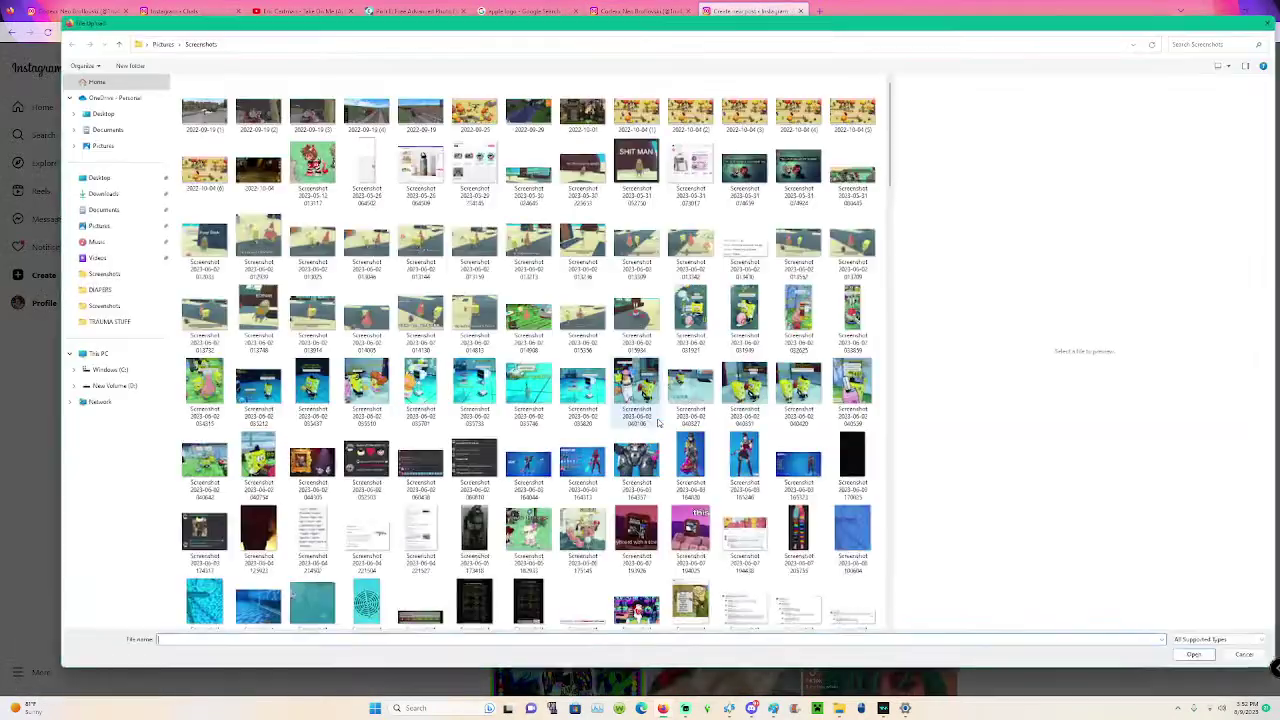
pyautogui.click(110, 194)
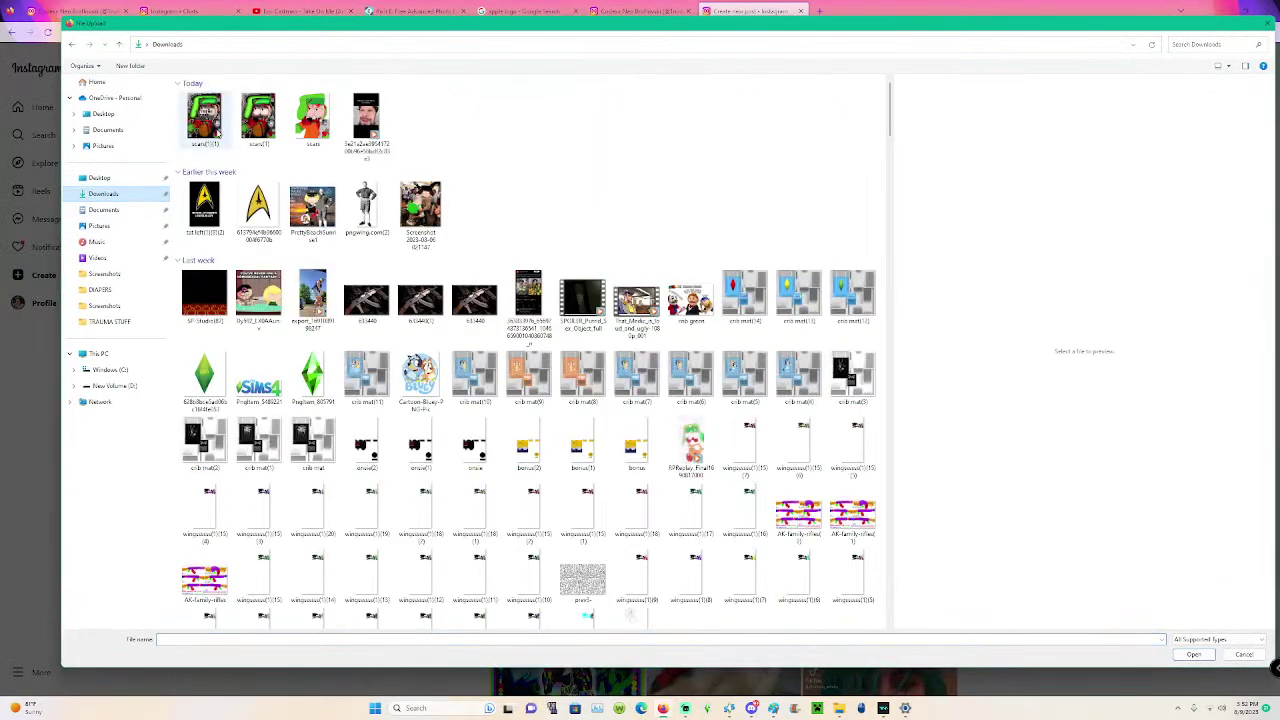
pyautogui.click(219, 131)
pyautogui.keyDown('ctrl'); pyautogui.click(258, 125); pyautogui.keyUp('ctrl')
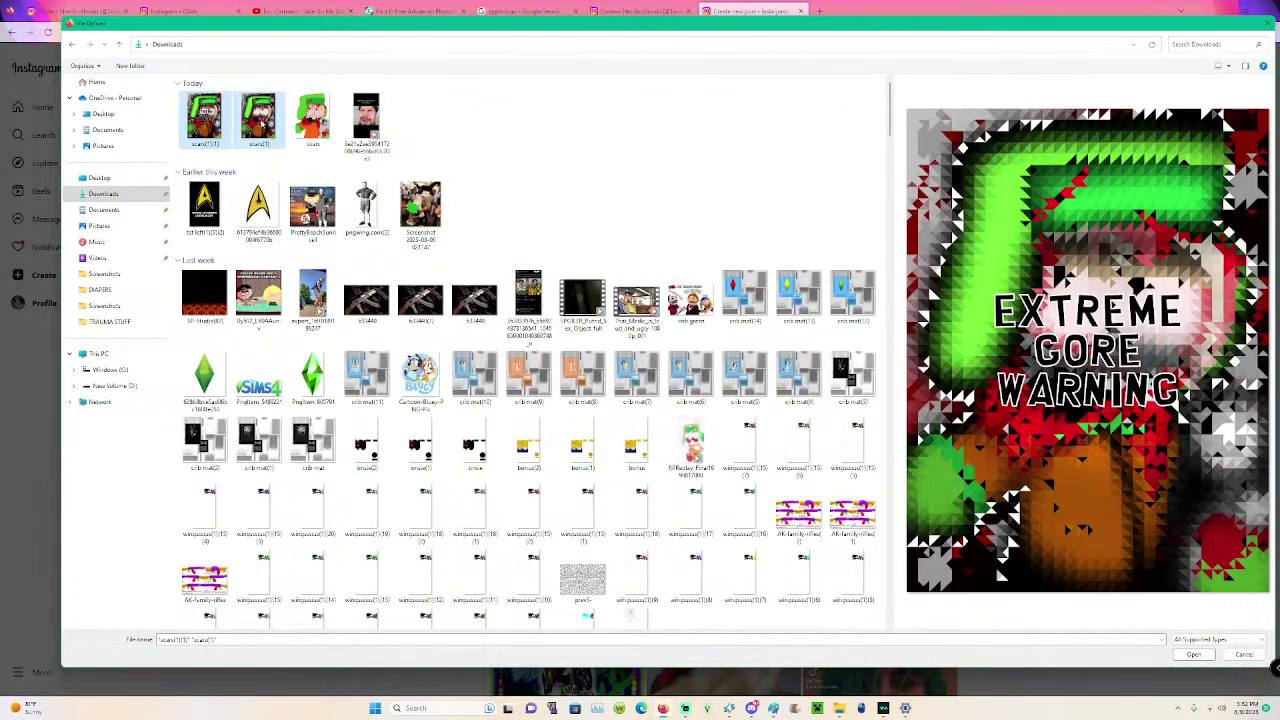
pyautogui.doubleClick(260, 124)
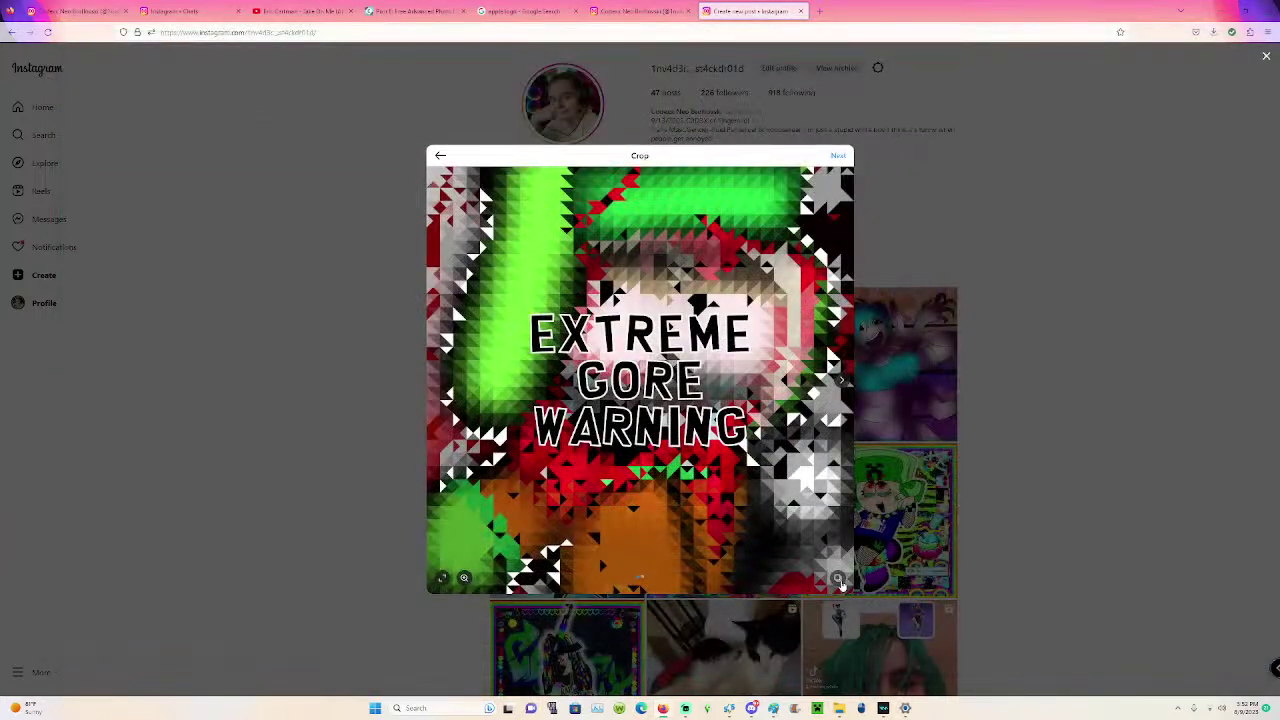
# Step: Set both images' aspect ratio to Original so neither is cropped
pyautogui.click(838, 578)
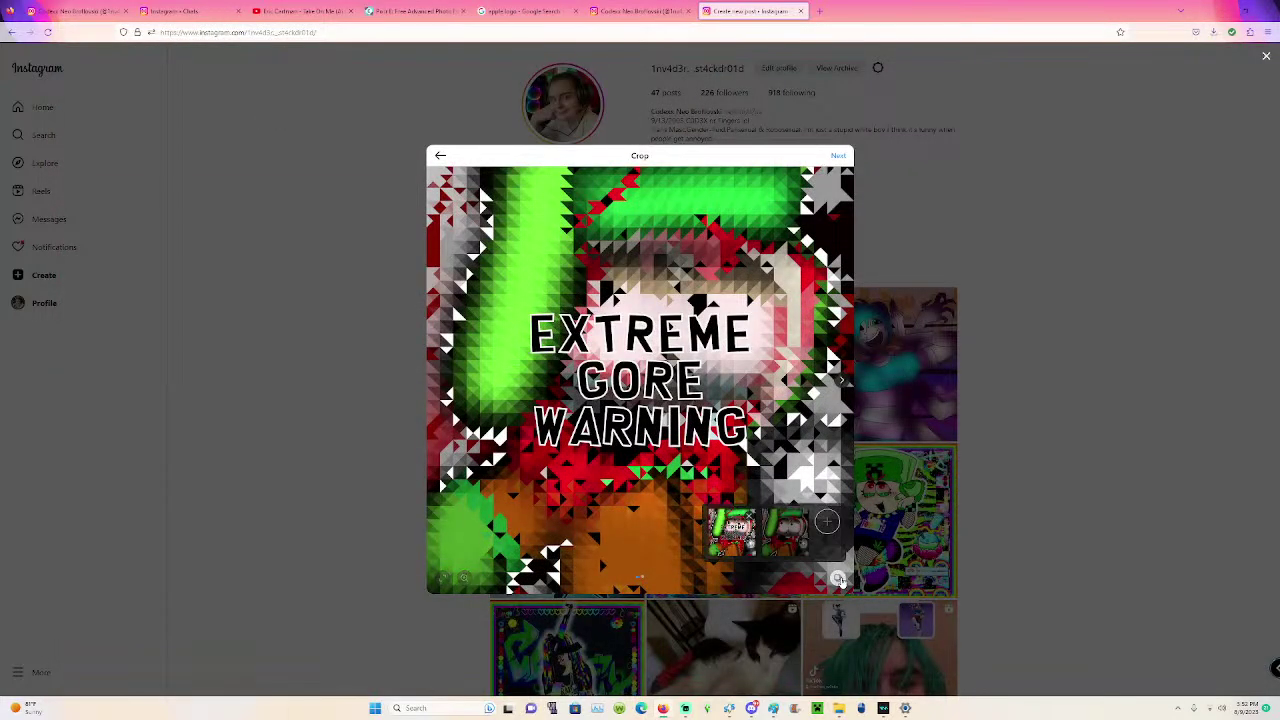
pyautogui.click(441, 578)
pyautogui.click(476, 479)
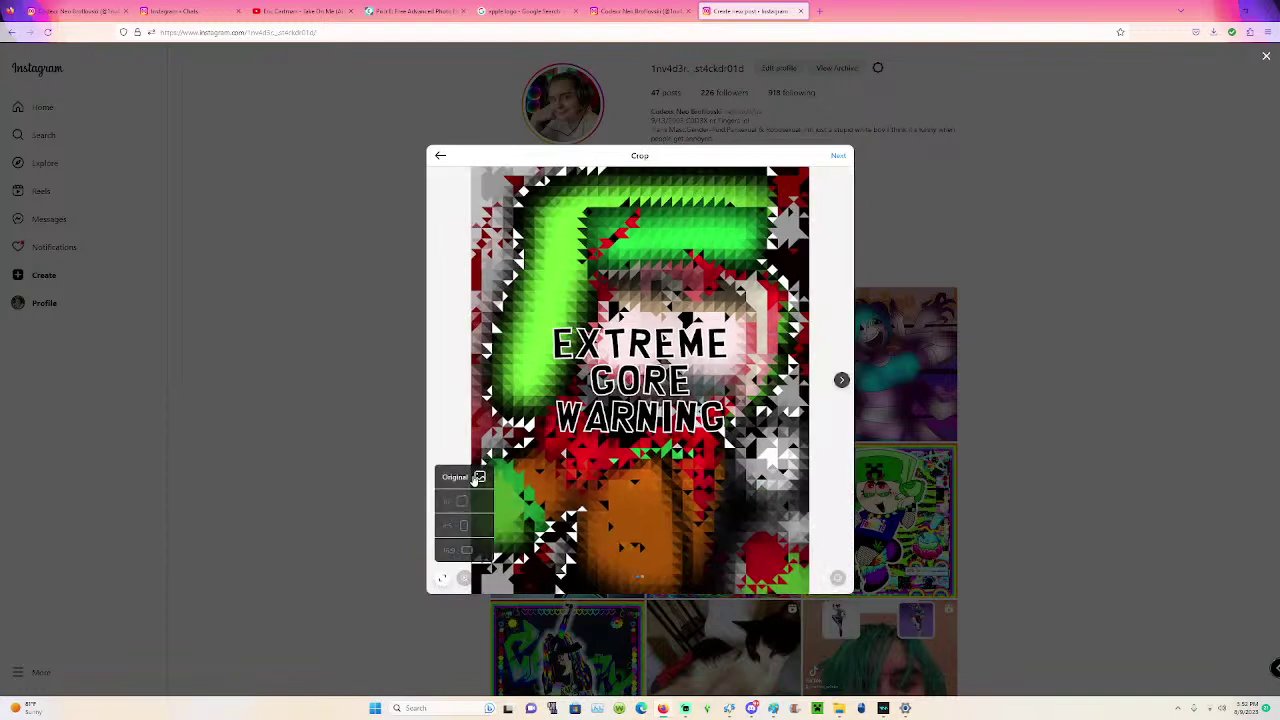
pyautogui.click(841, 380)
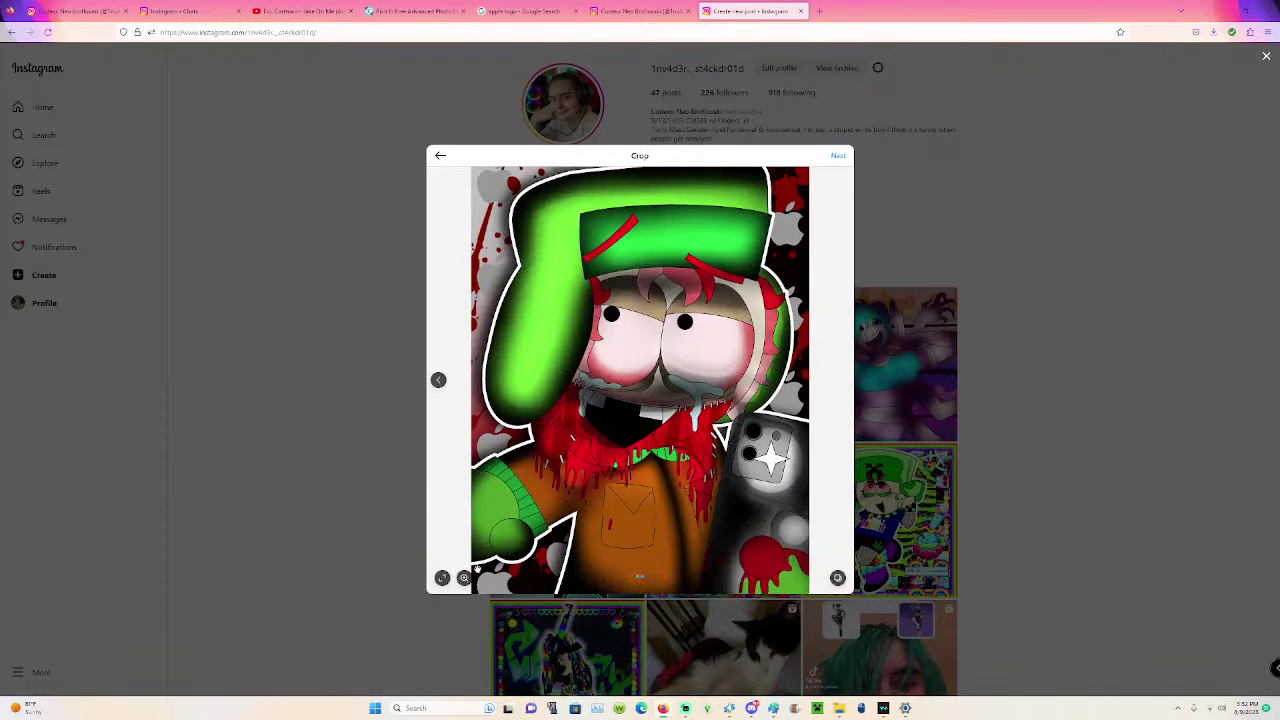
pyautogui.click(441, 578)
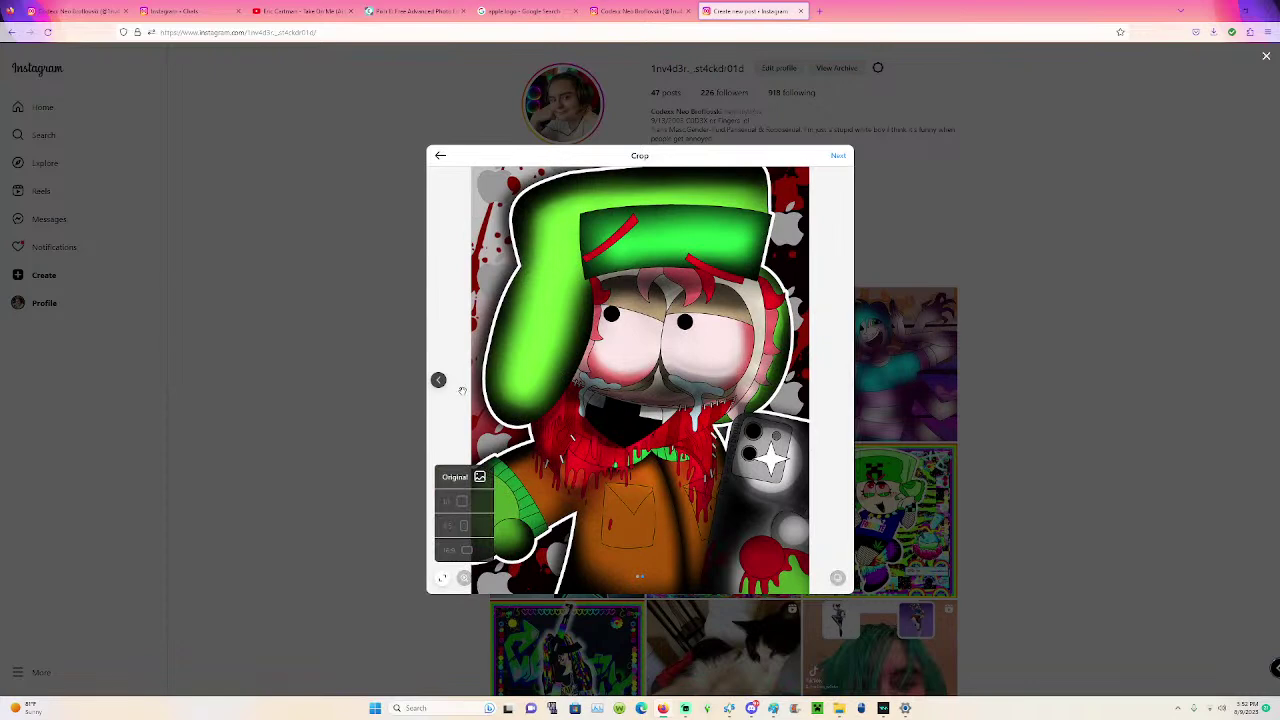
pyautogui.click(438, 379)
pyautogui.click(841, 380)
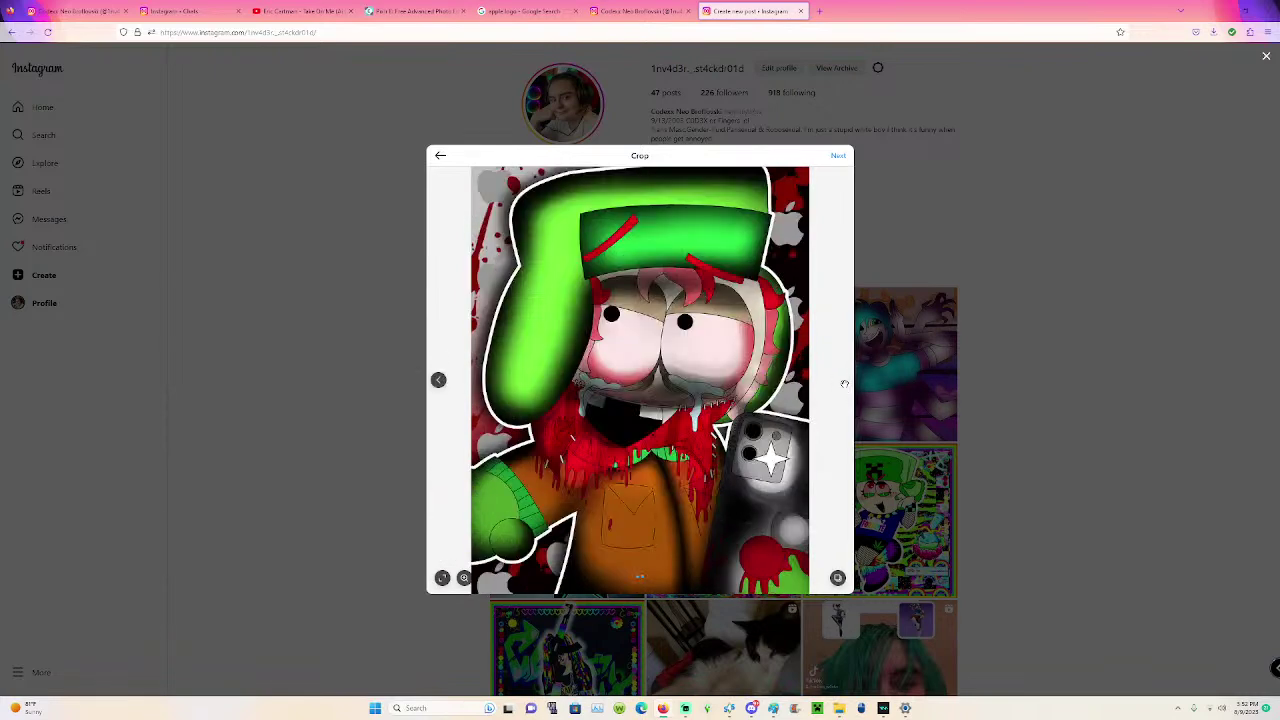
pyautogui.click(438, 380)
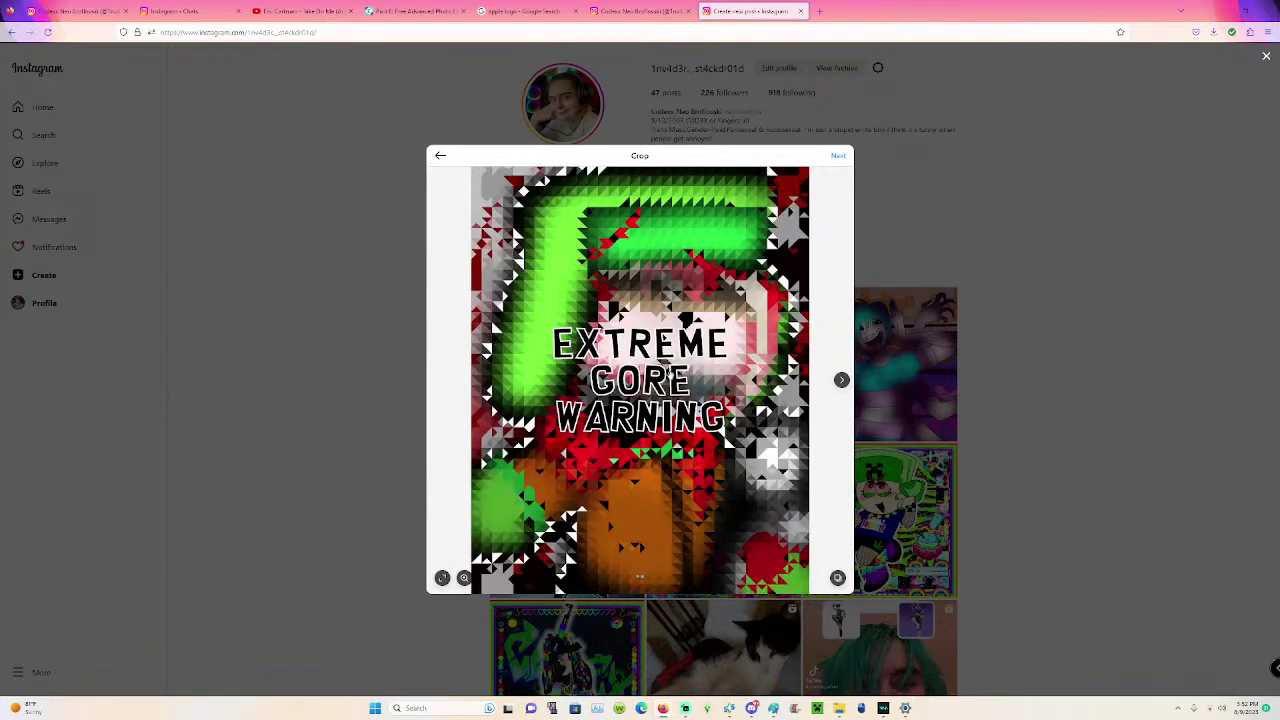
pyautogui.click(842, 381)
pyautogui.moveTo(770, 456); pyautogui.dragTo(782, 450)
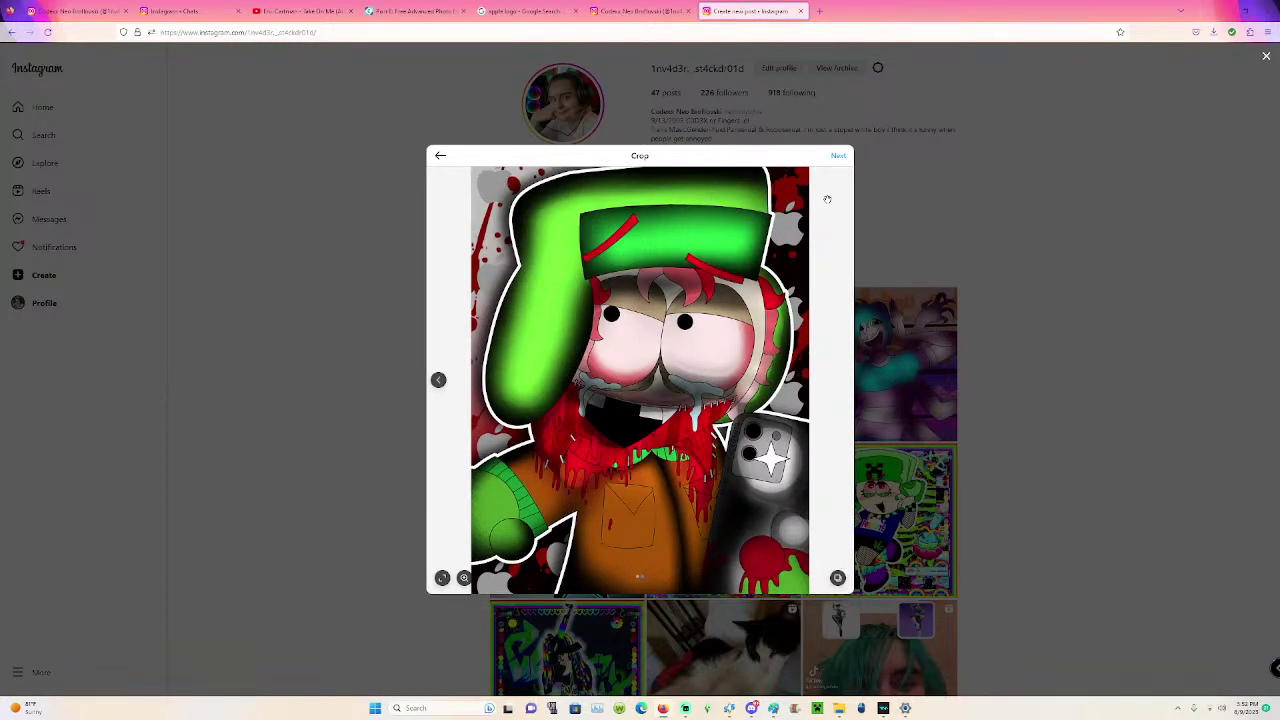
# Step: Advance to the caption step and paste the copied hashtags as the caption
pyautogui.click(837, 158)
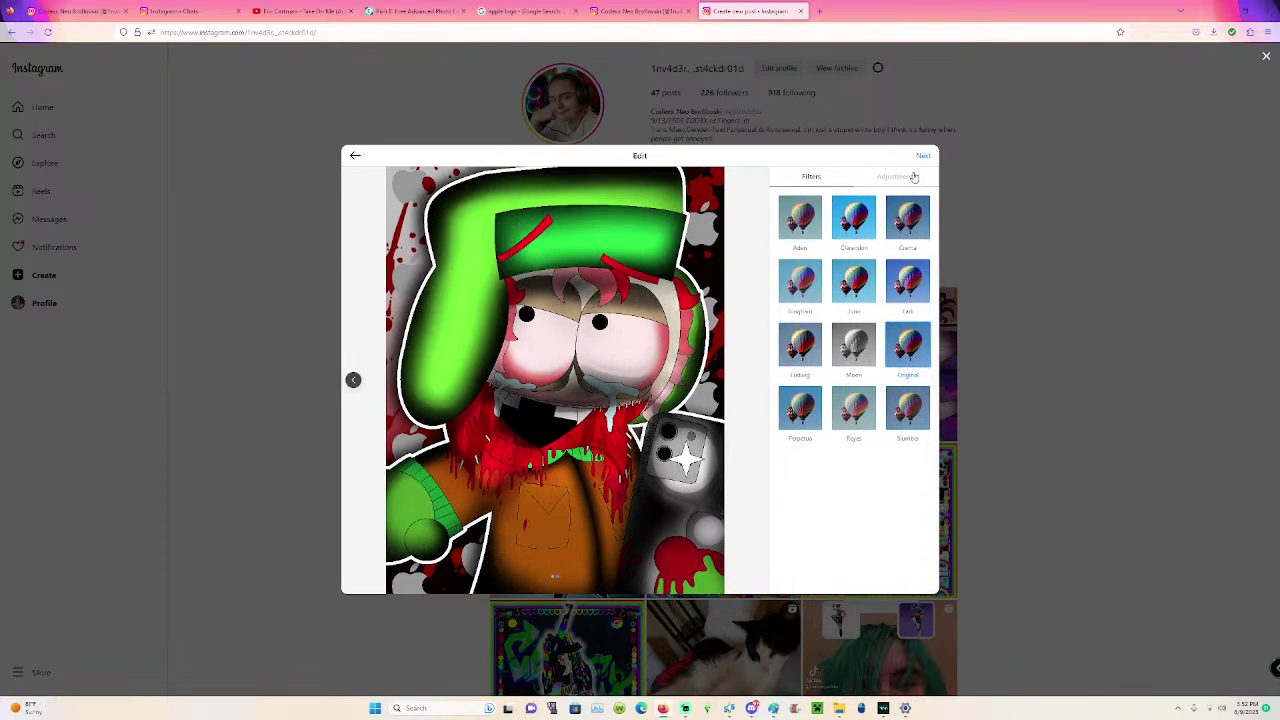
pyautogui.click(924, 156)
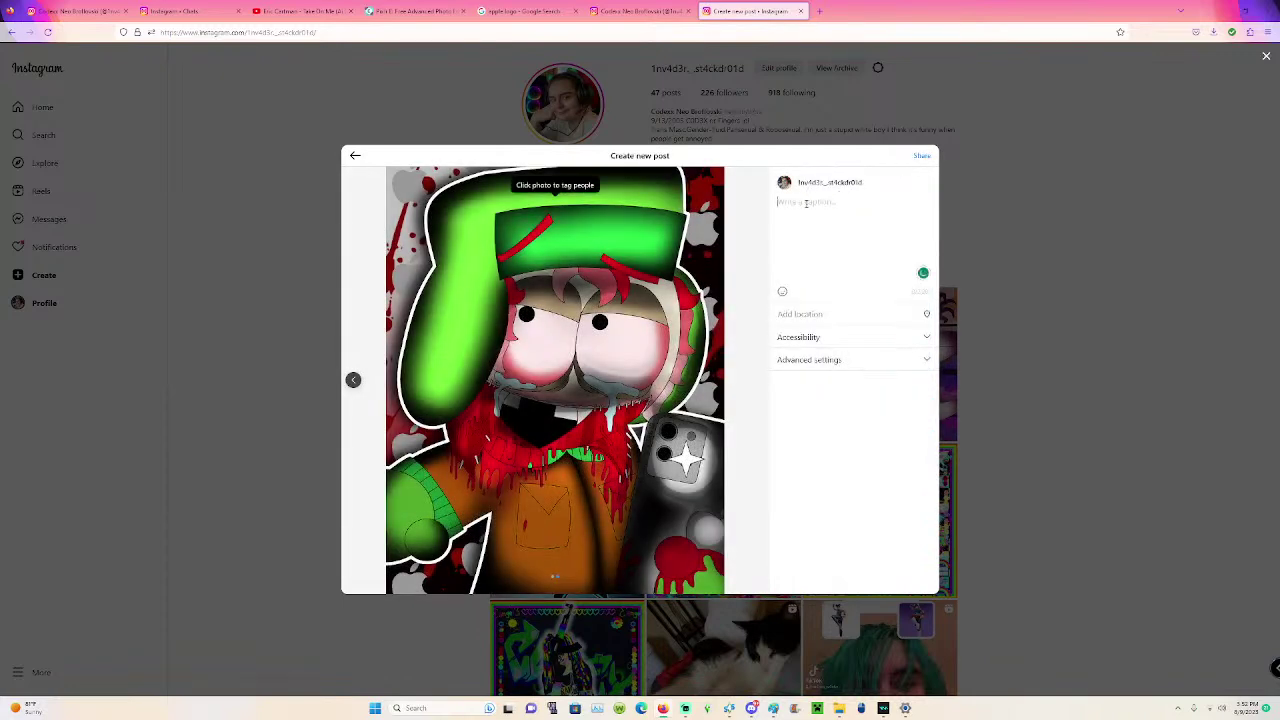
pyautogui.click(806, 203)
pyautogui.hotkey('ctrl', 'v')
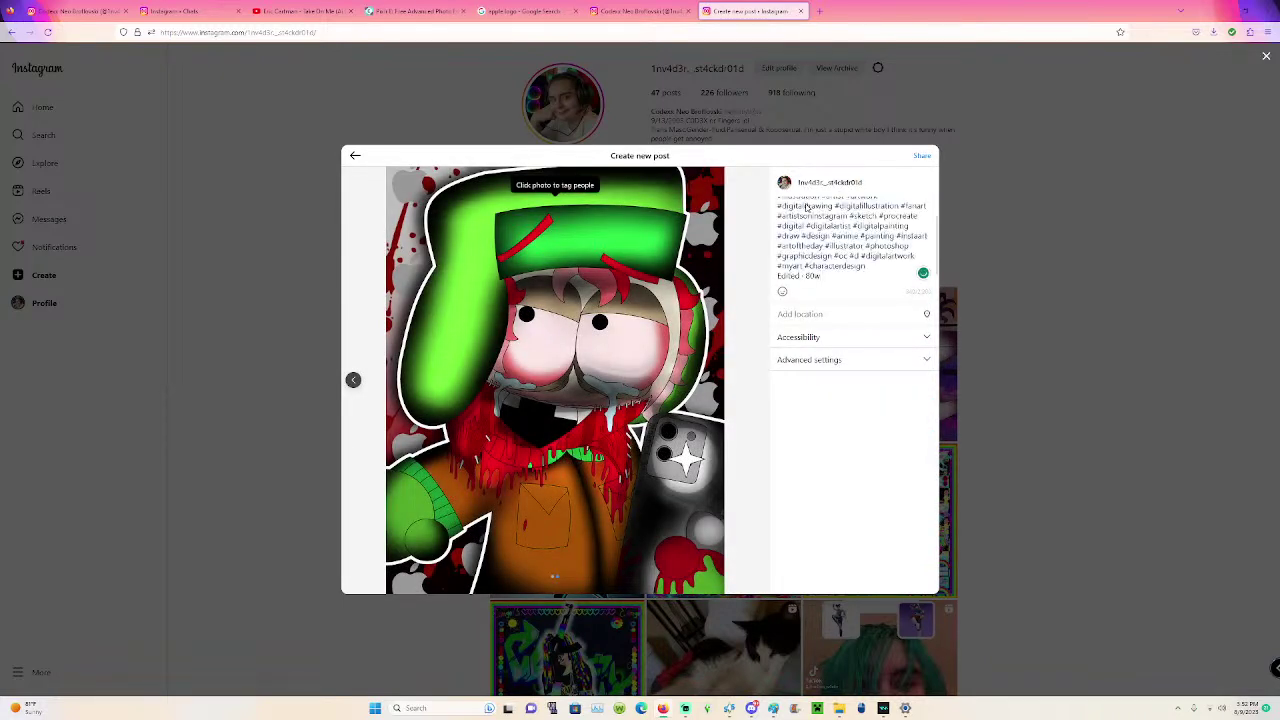